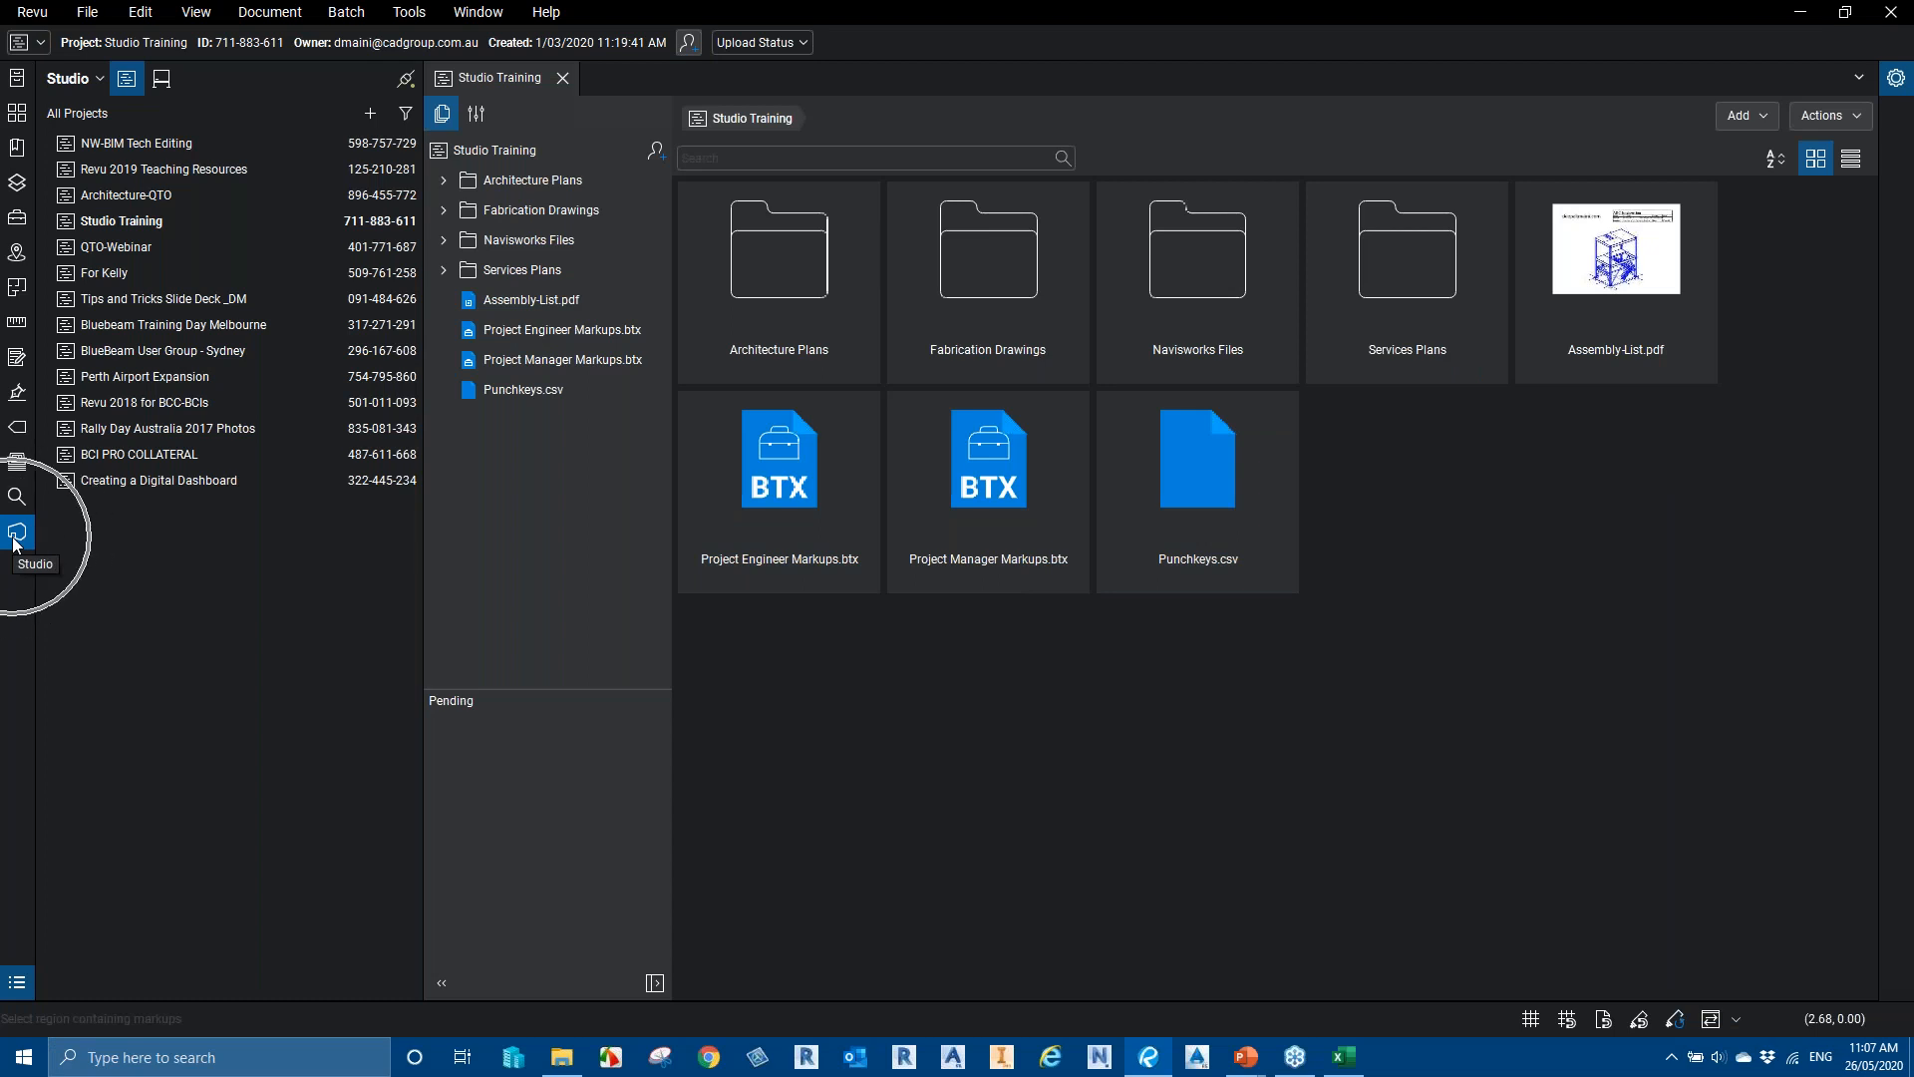
Look through the Architecture Plans and Navisworks Files folders of the Studio Training project, returning to the project's root folder
left_click(131, 88)
key("ctrl")
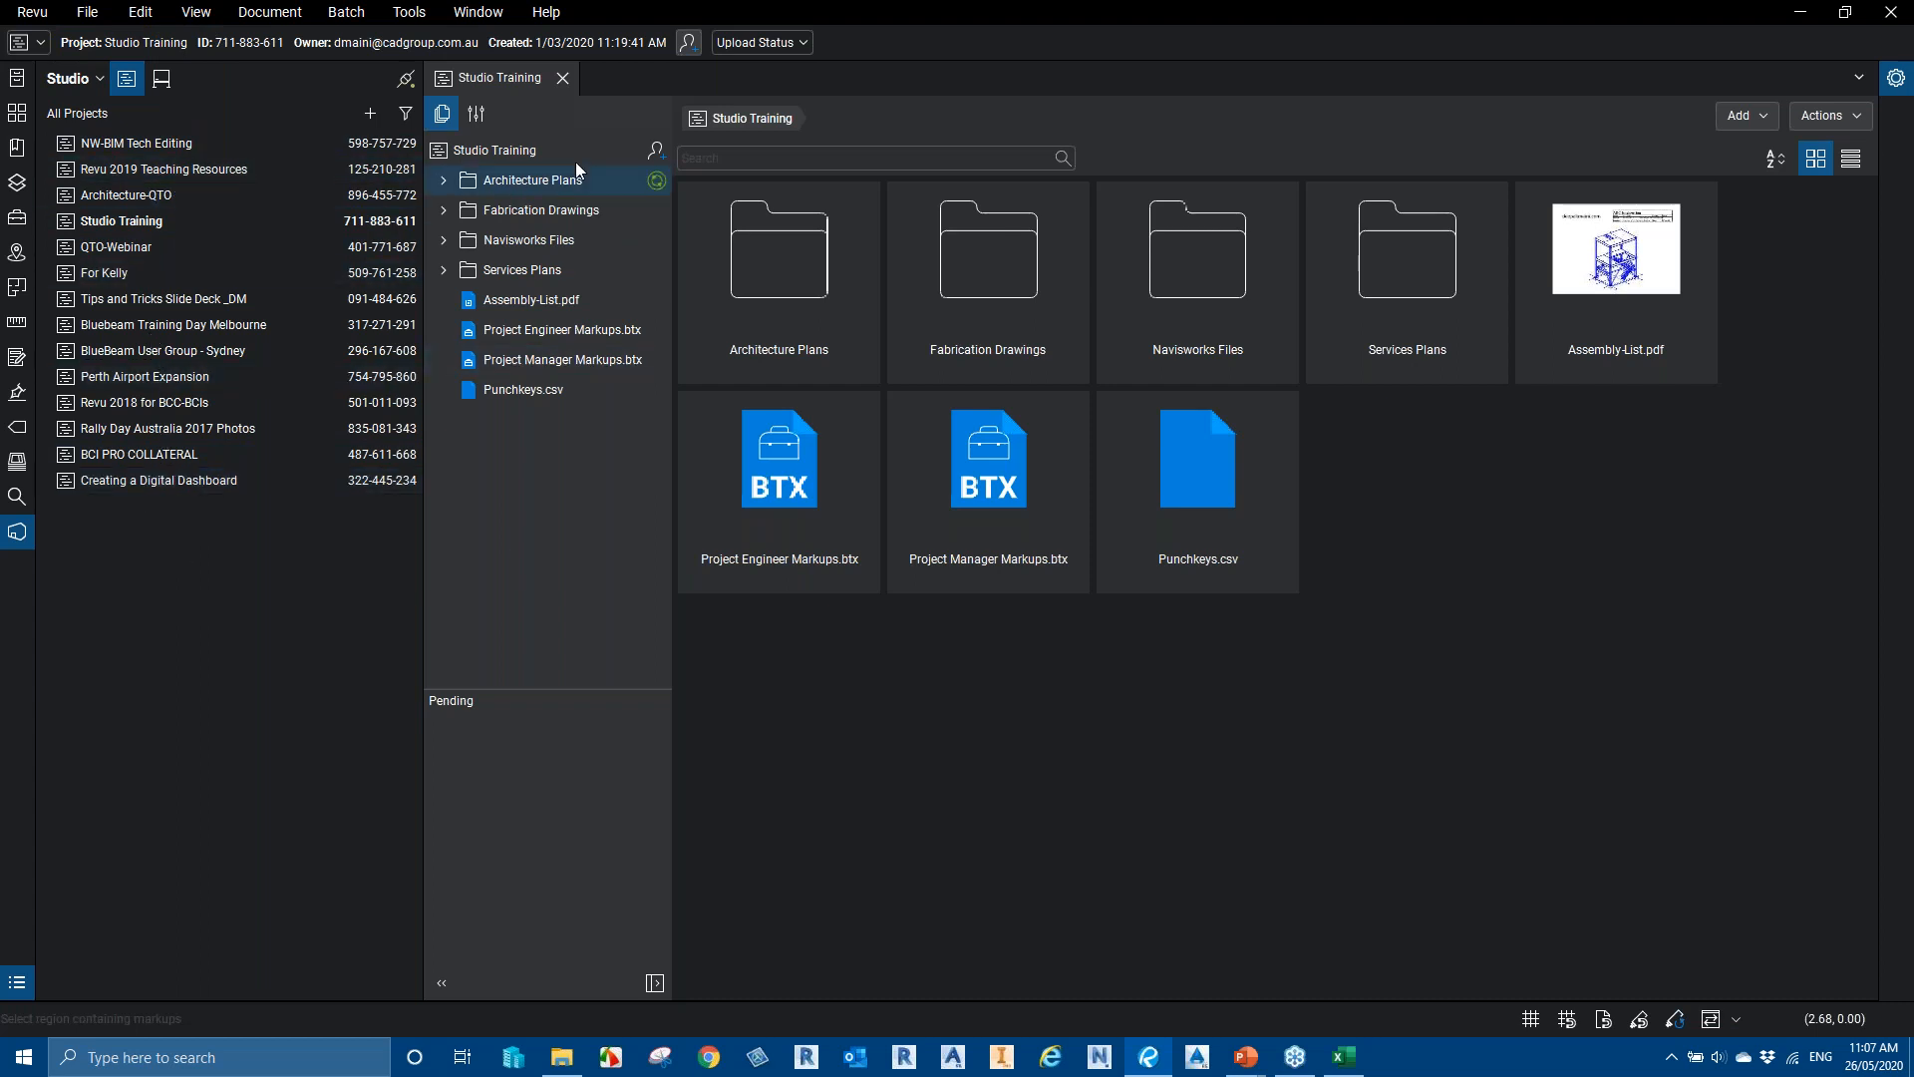
key("ctrl")
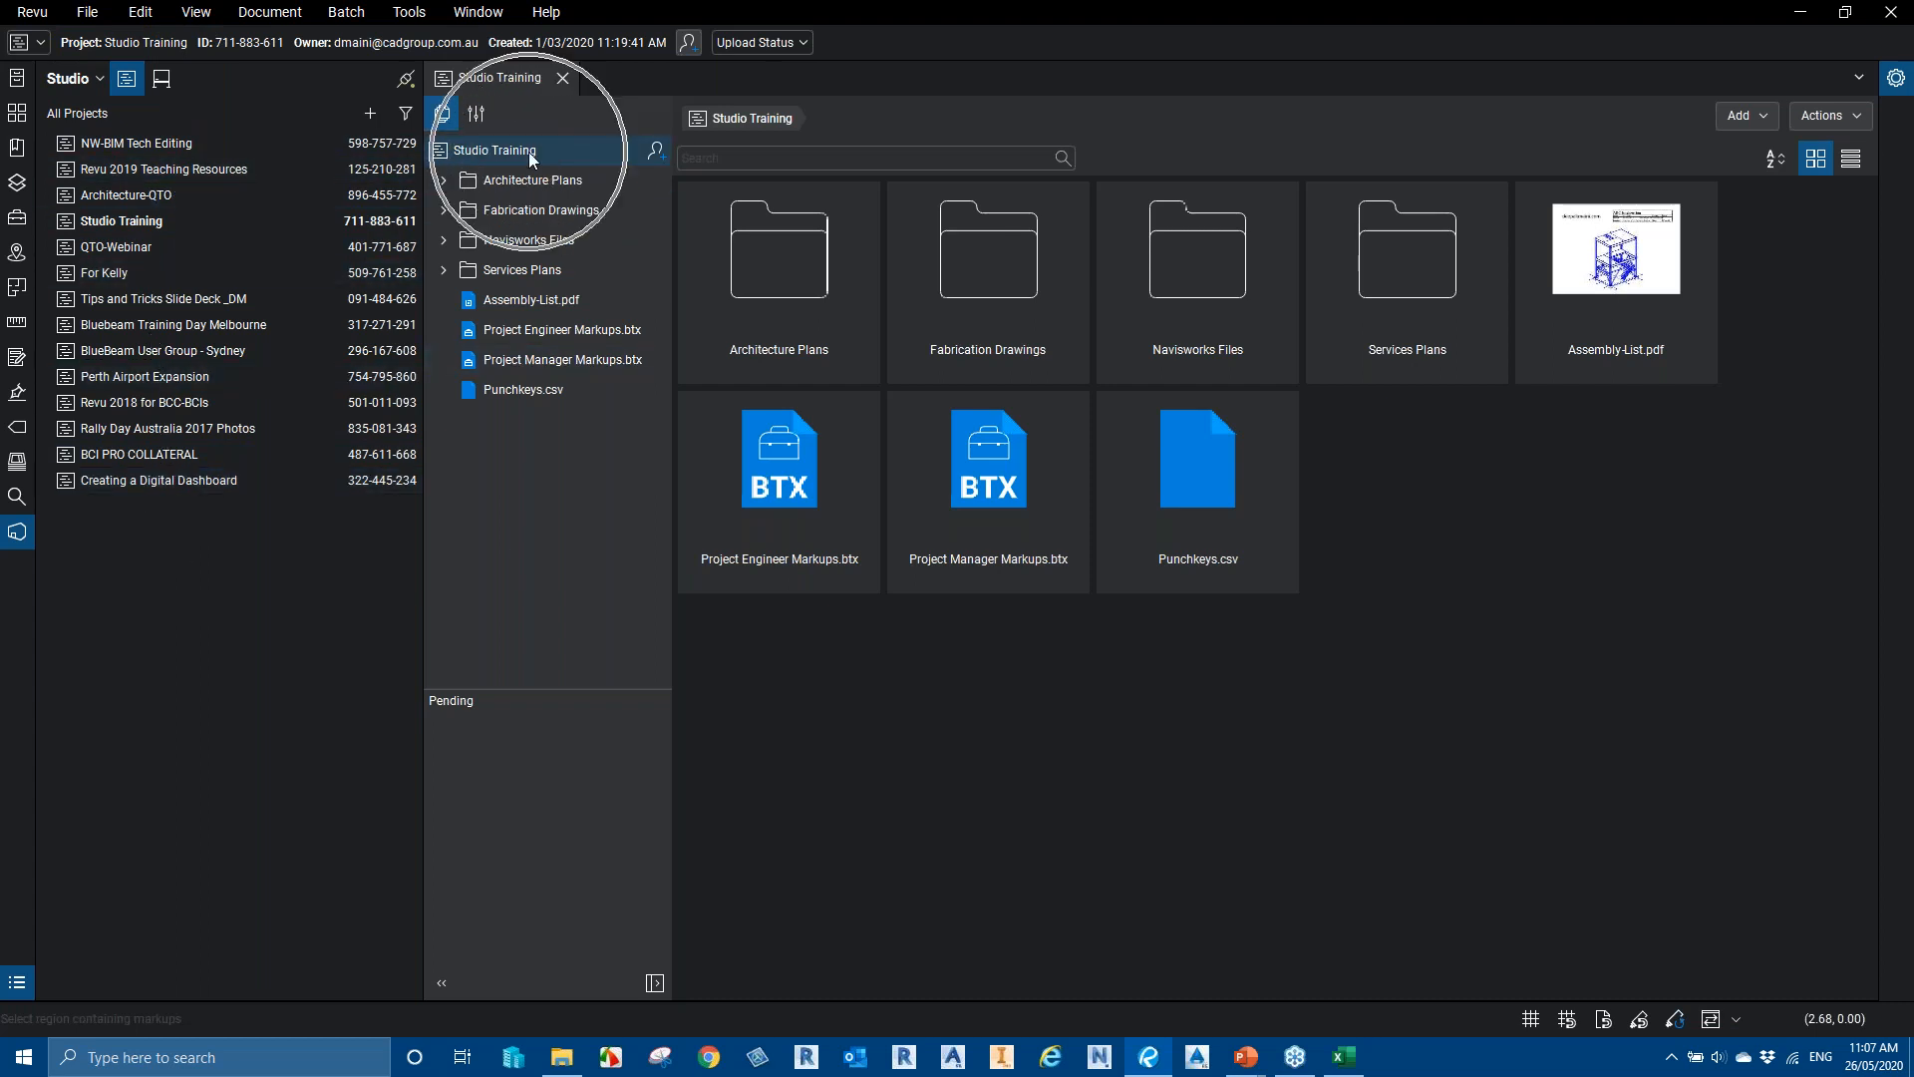
key("ctrl")
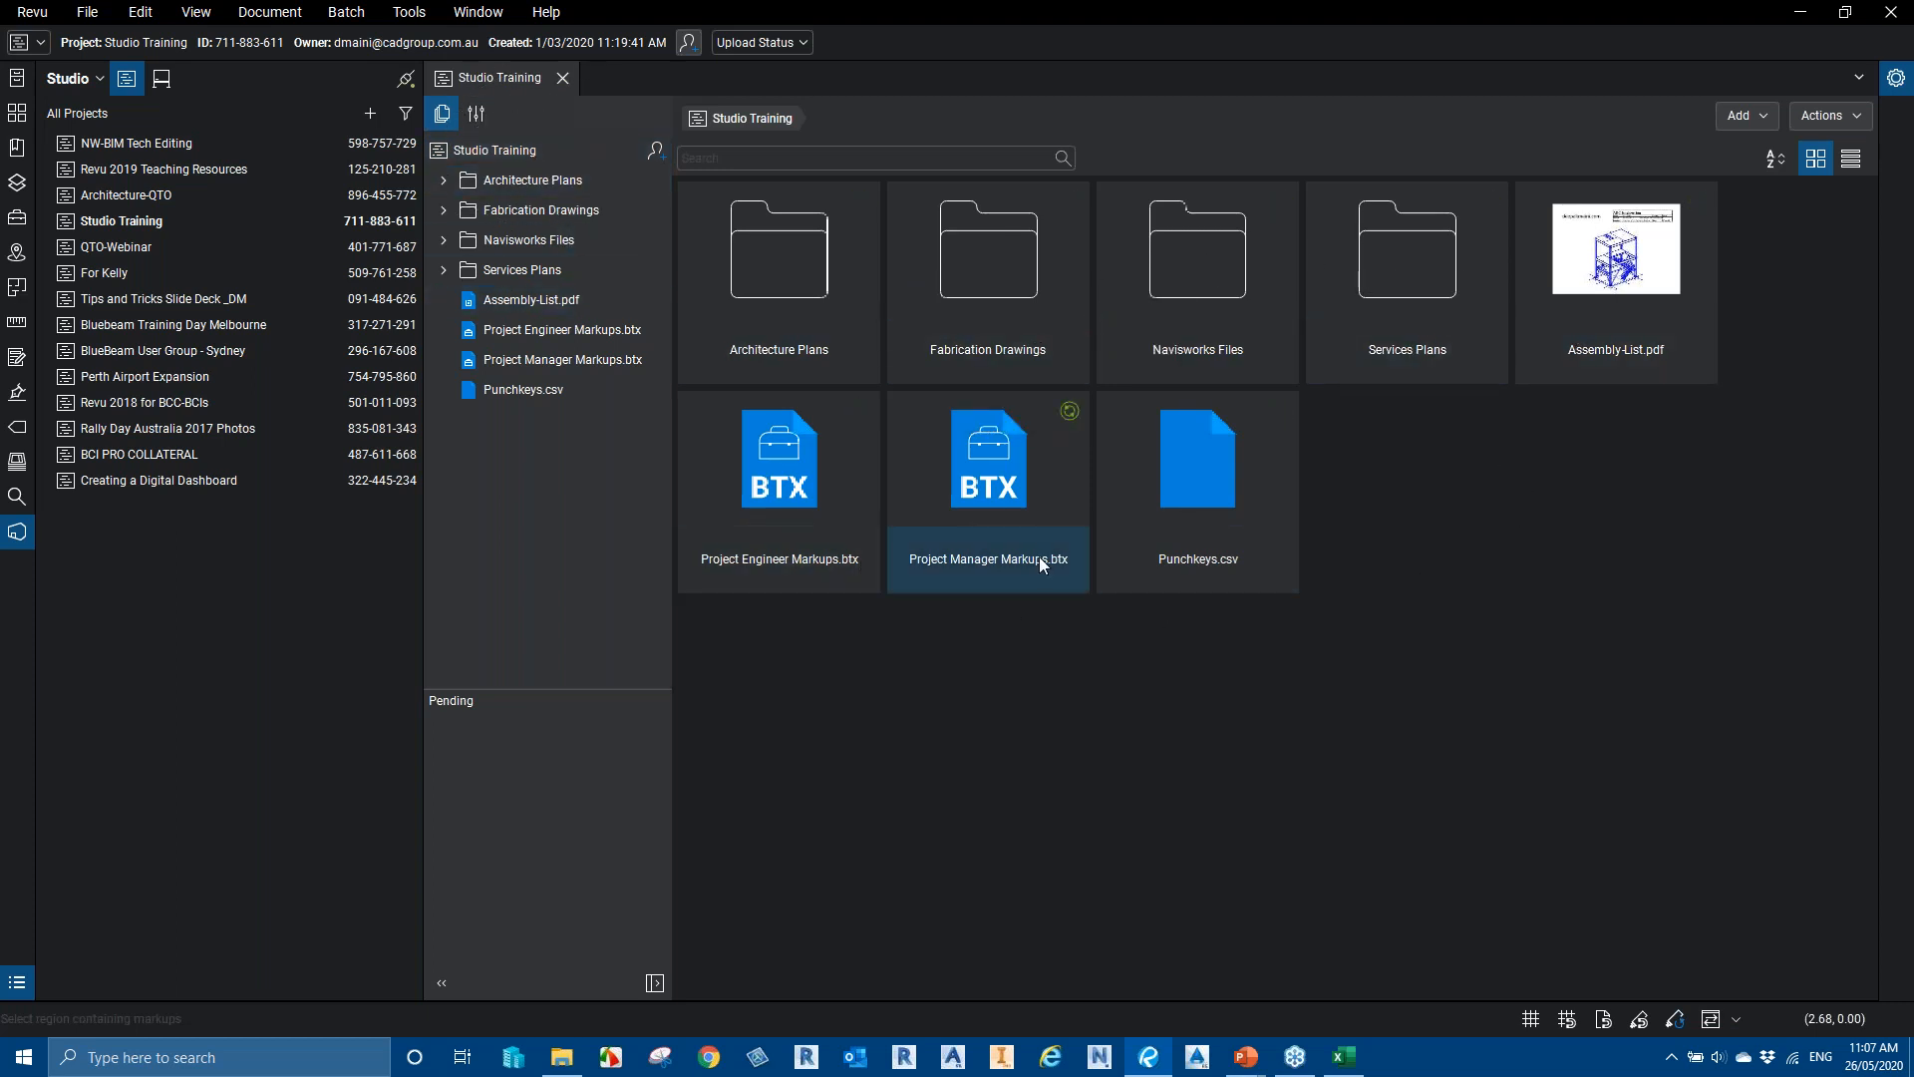
double_click(817, 274)
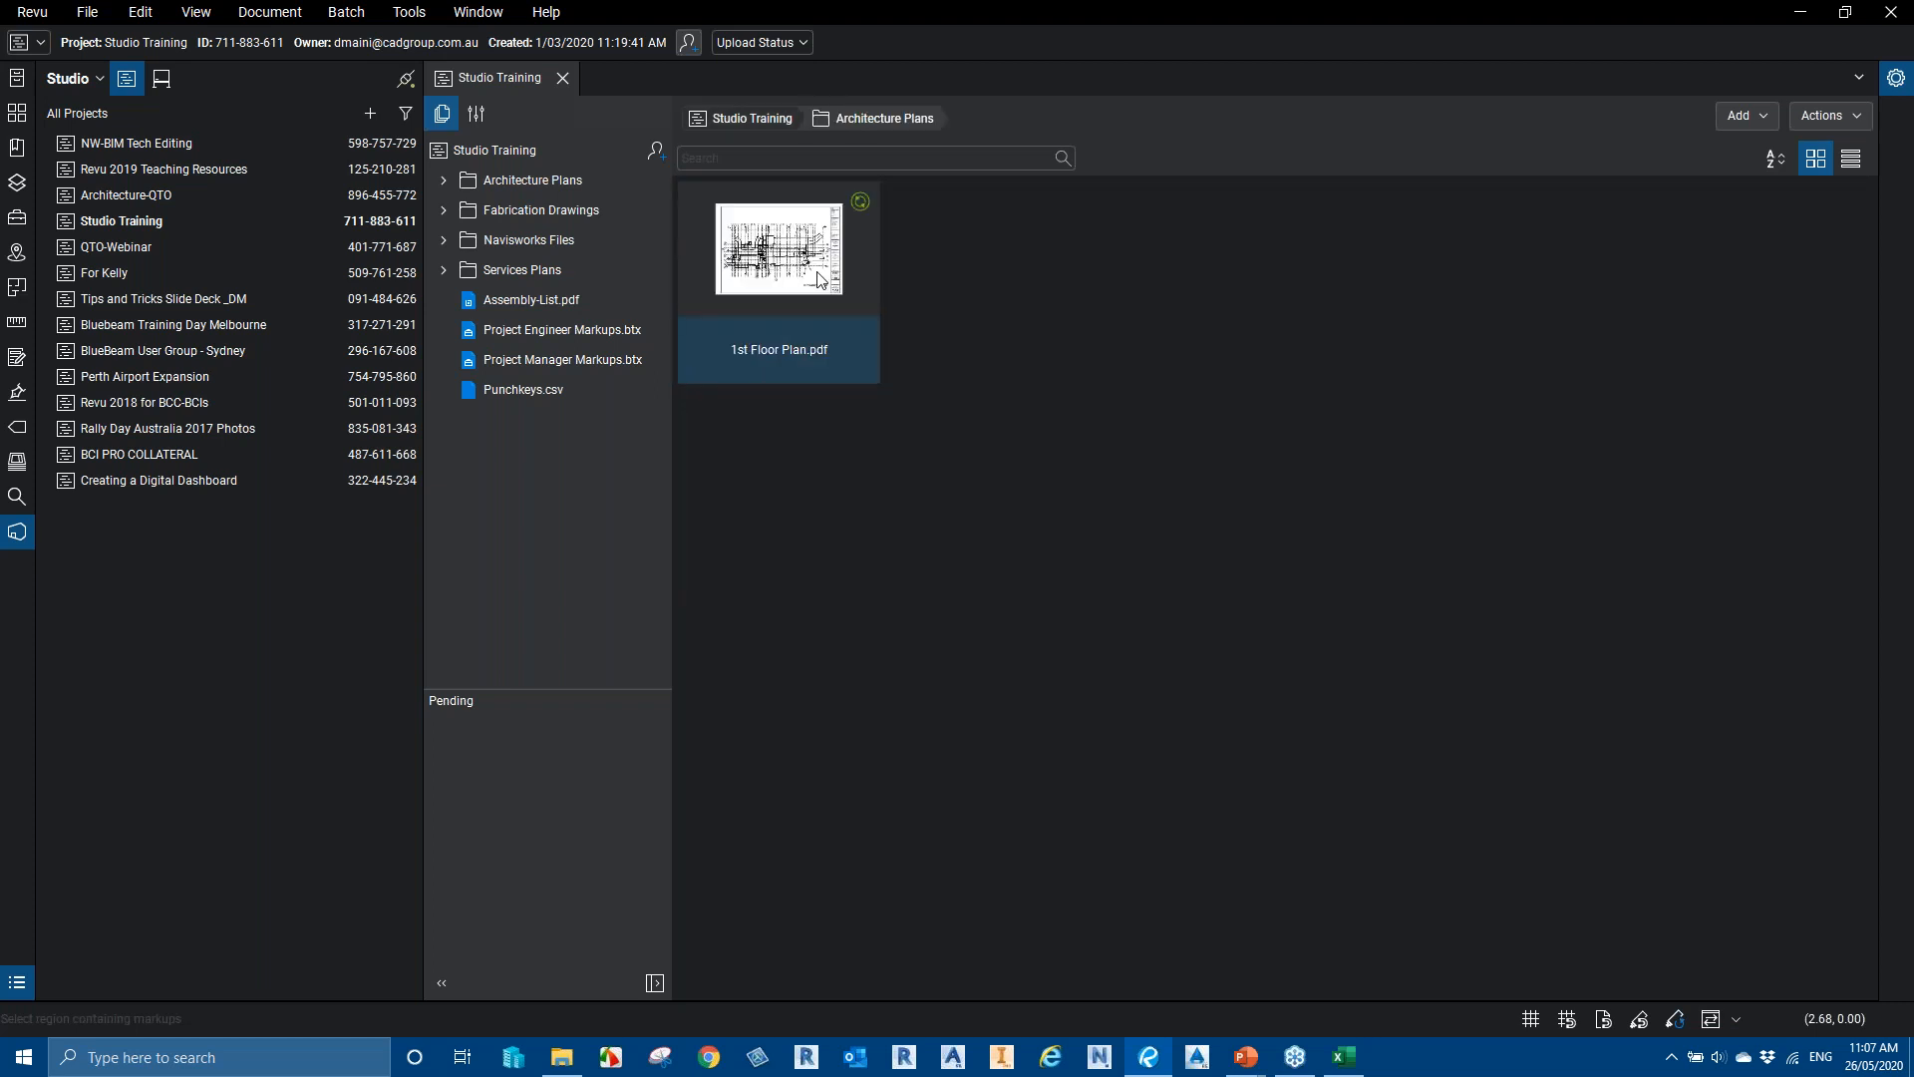
left_click(758, 118)
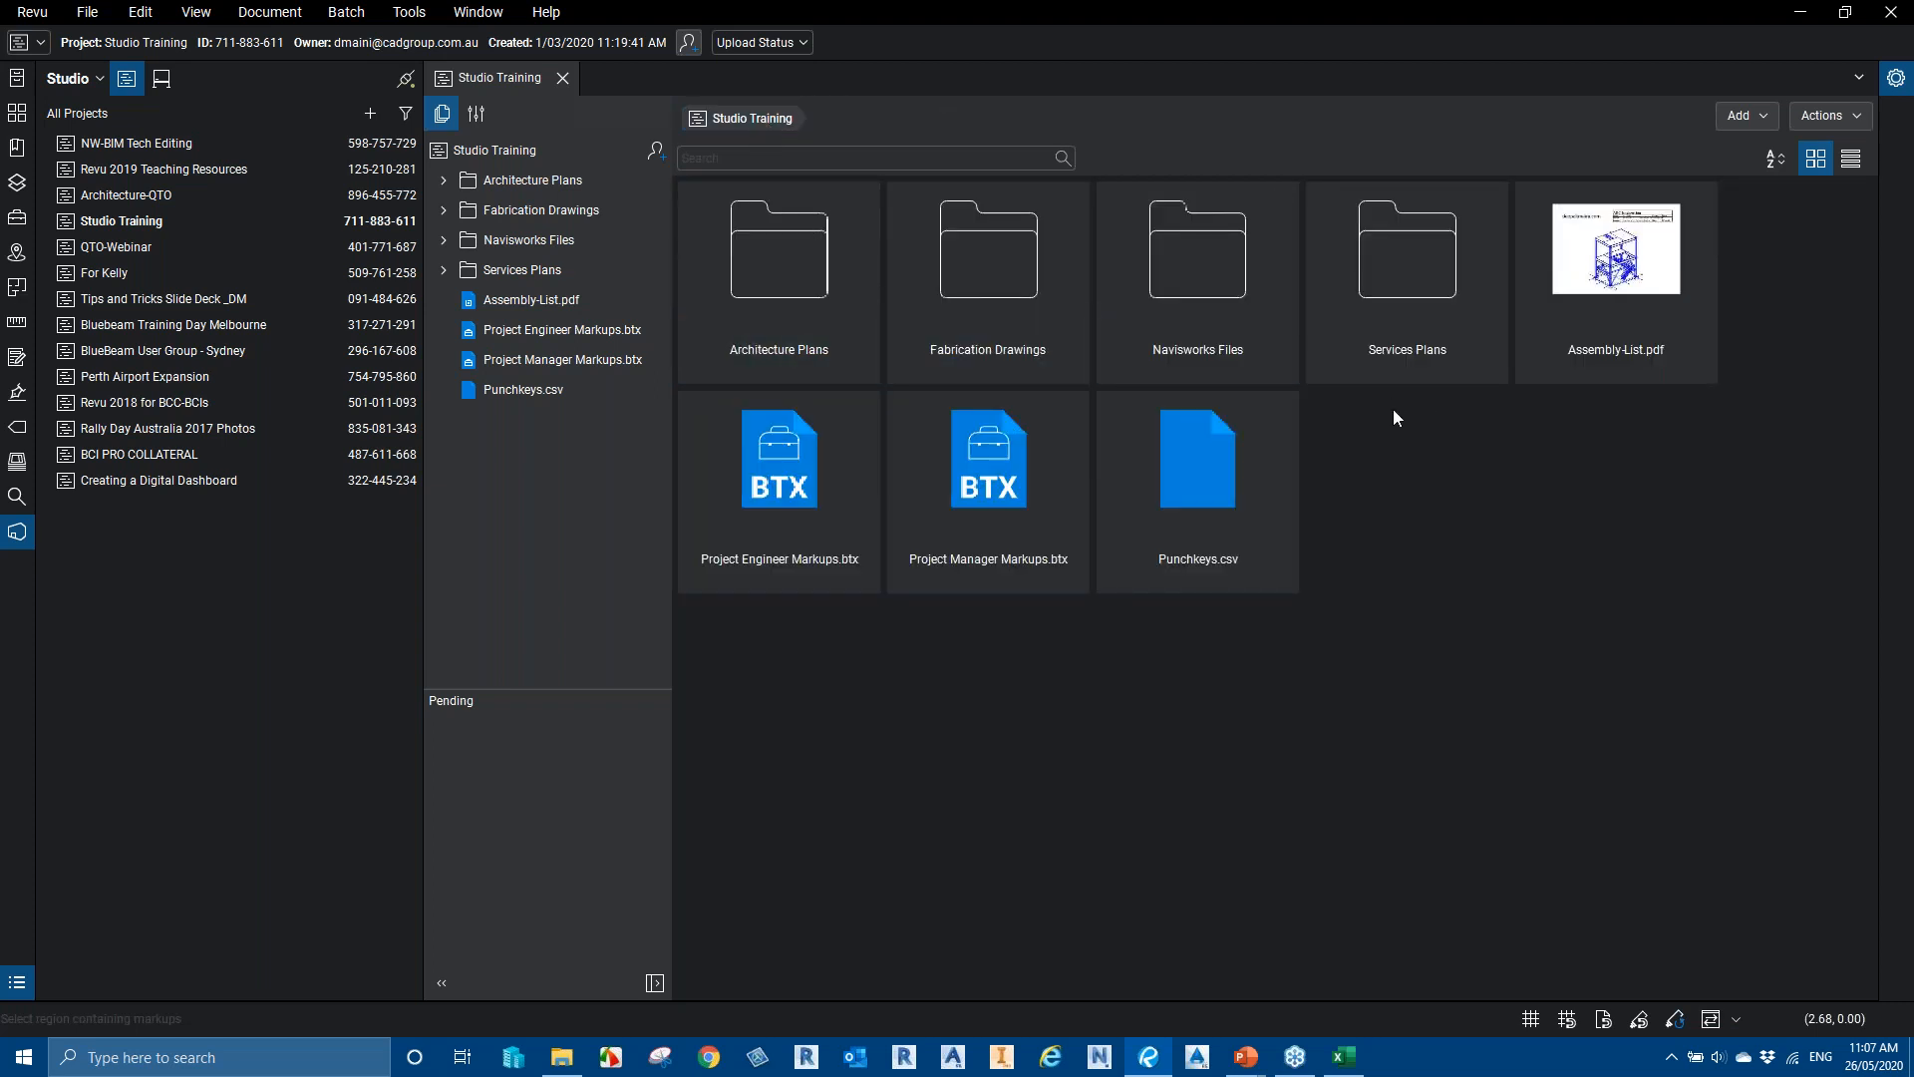
double_click(1226, 277)
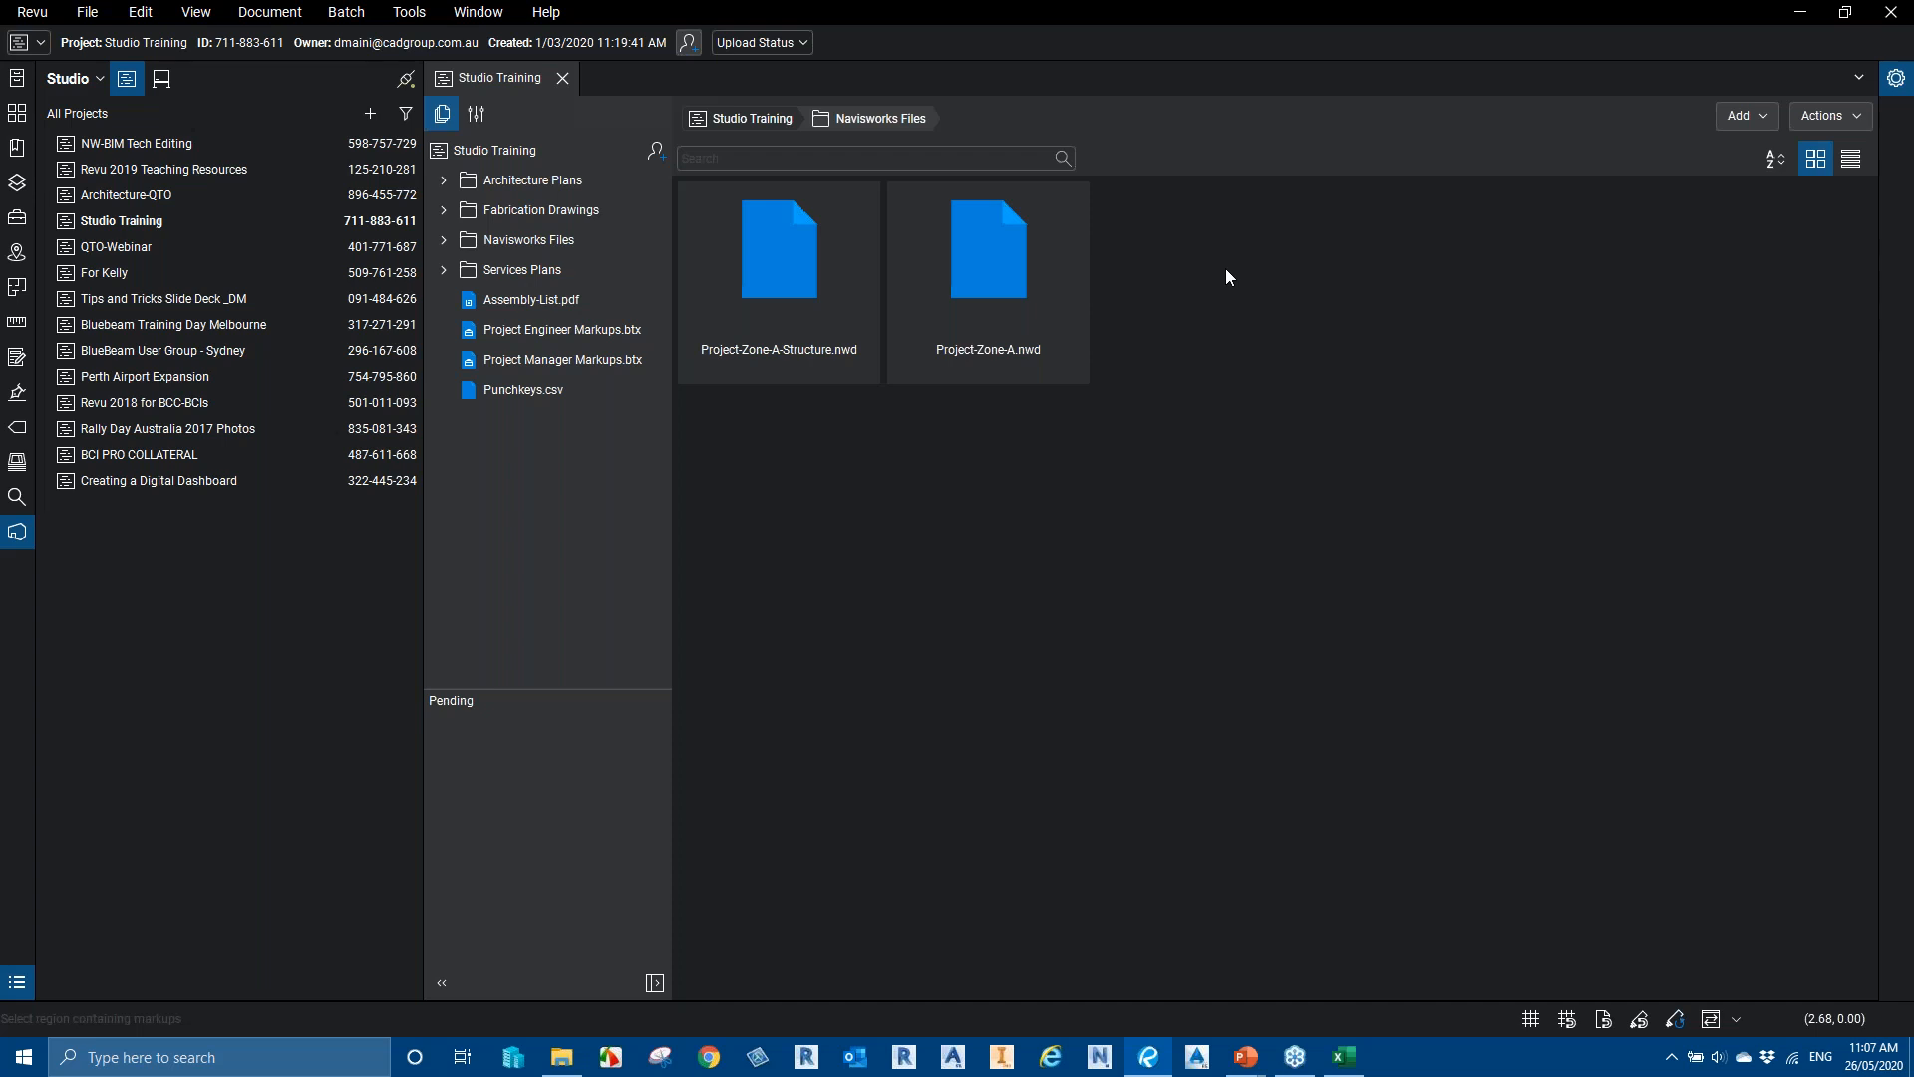
left_click(744, 117)
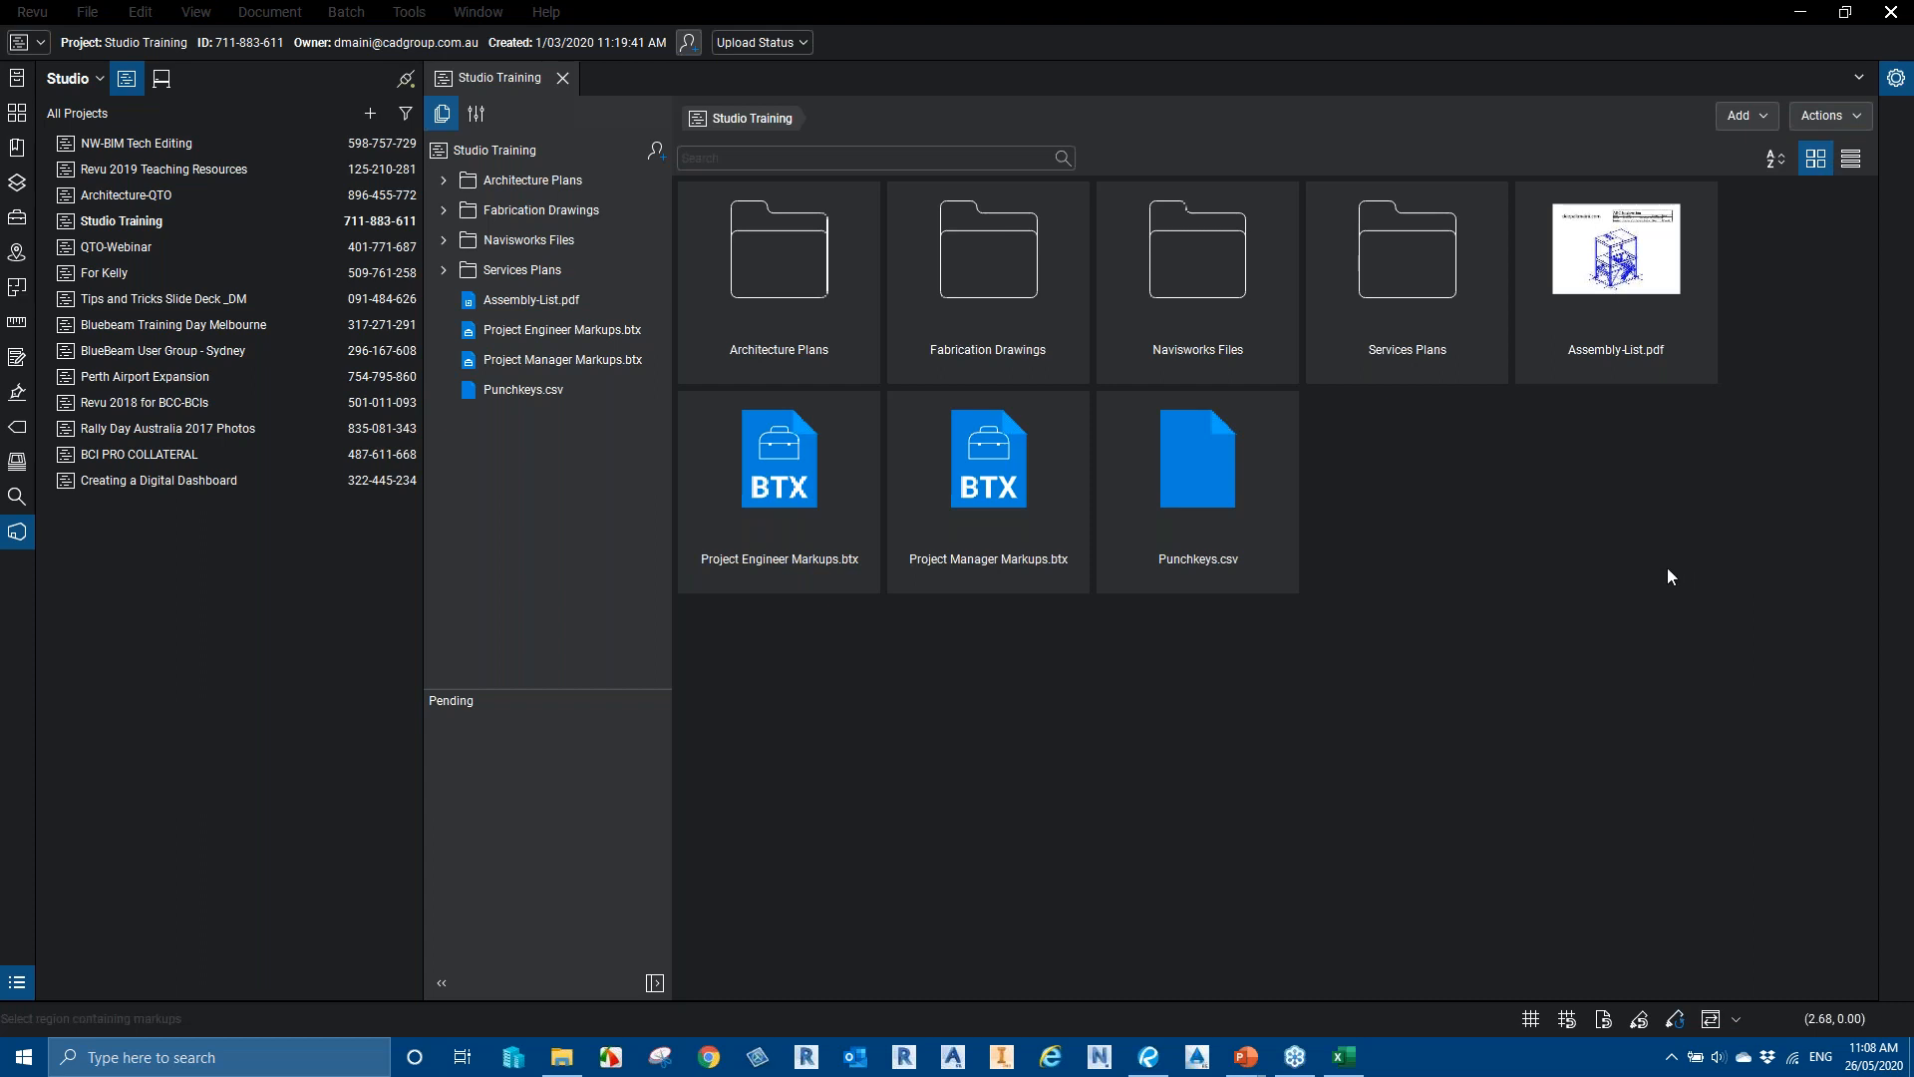
Check out Assembly-List.pdf from the root folder of the Studio Training project
right_click(1587, 295)
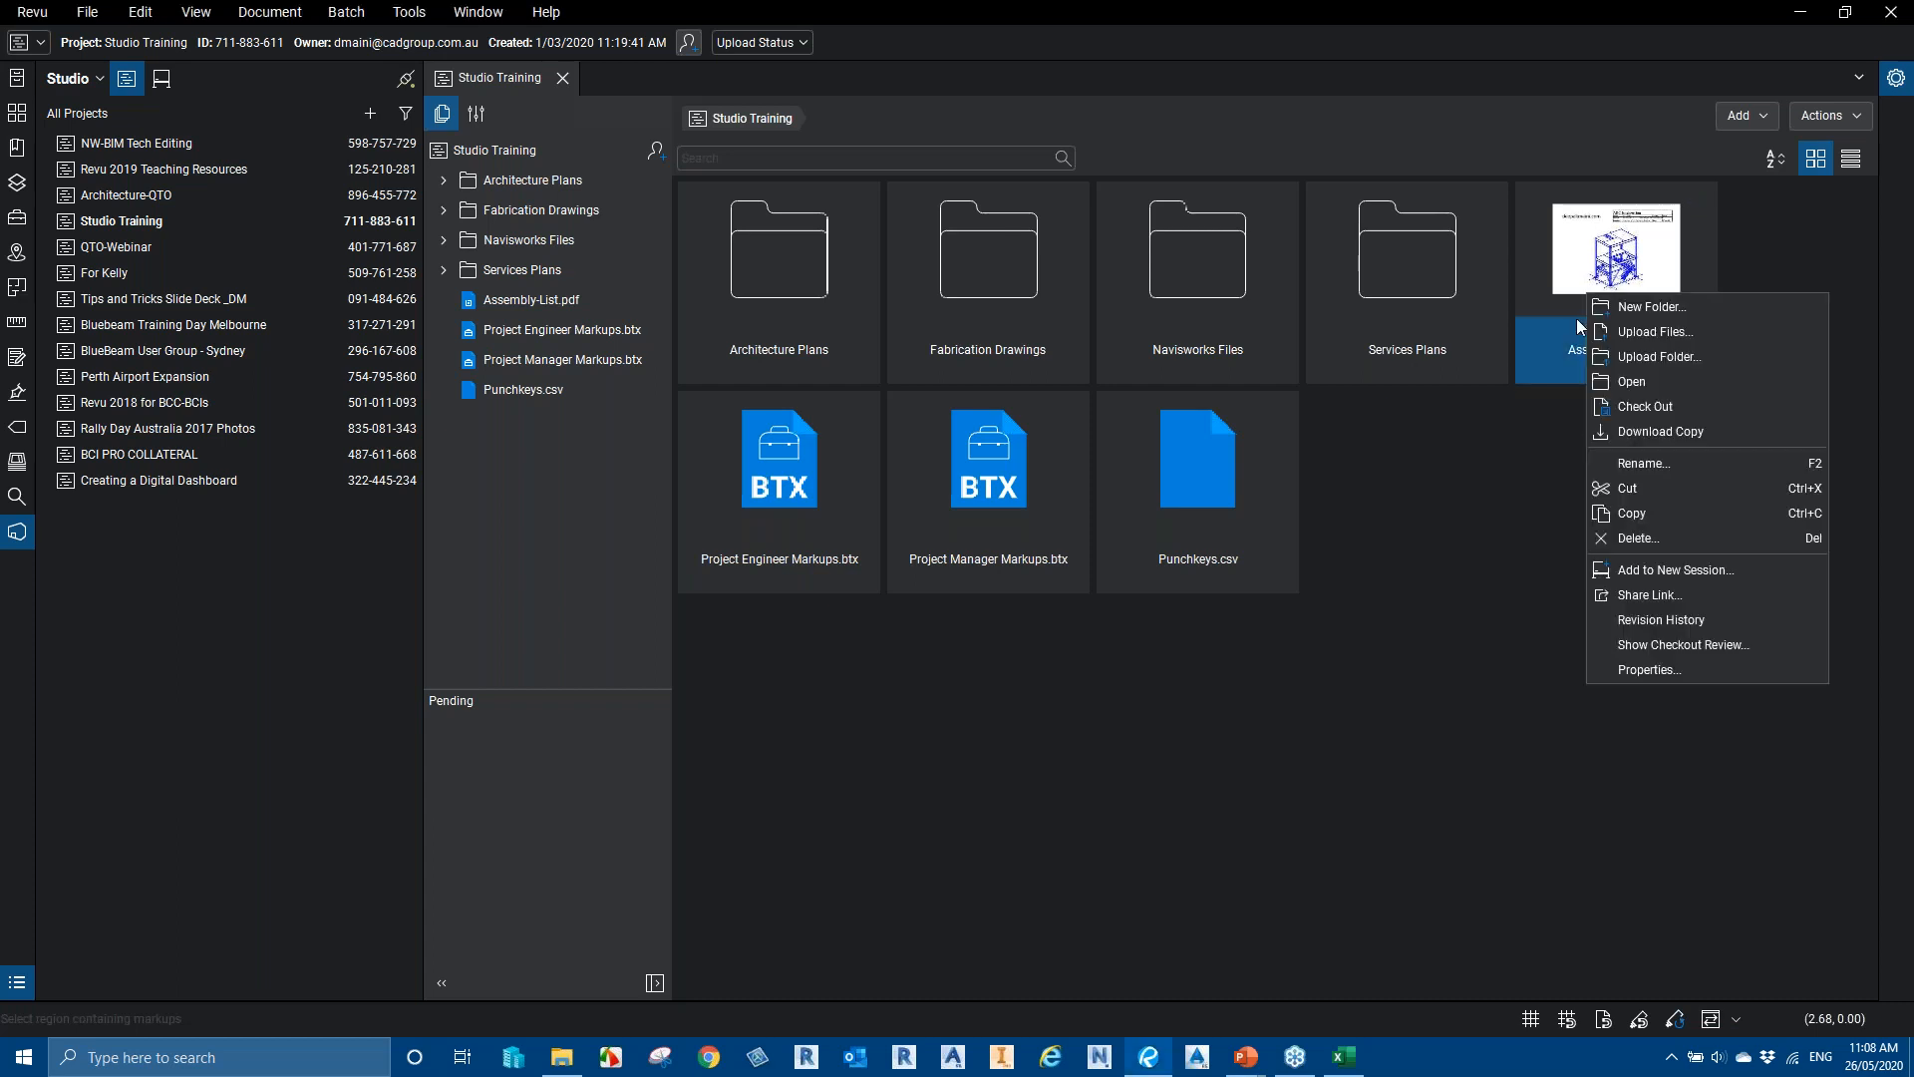
left_click(1654, 407)
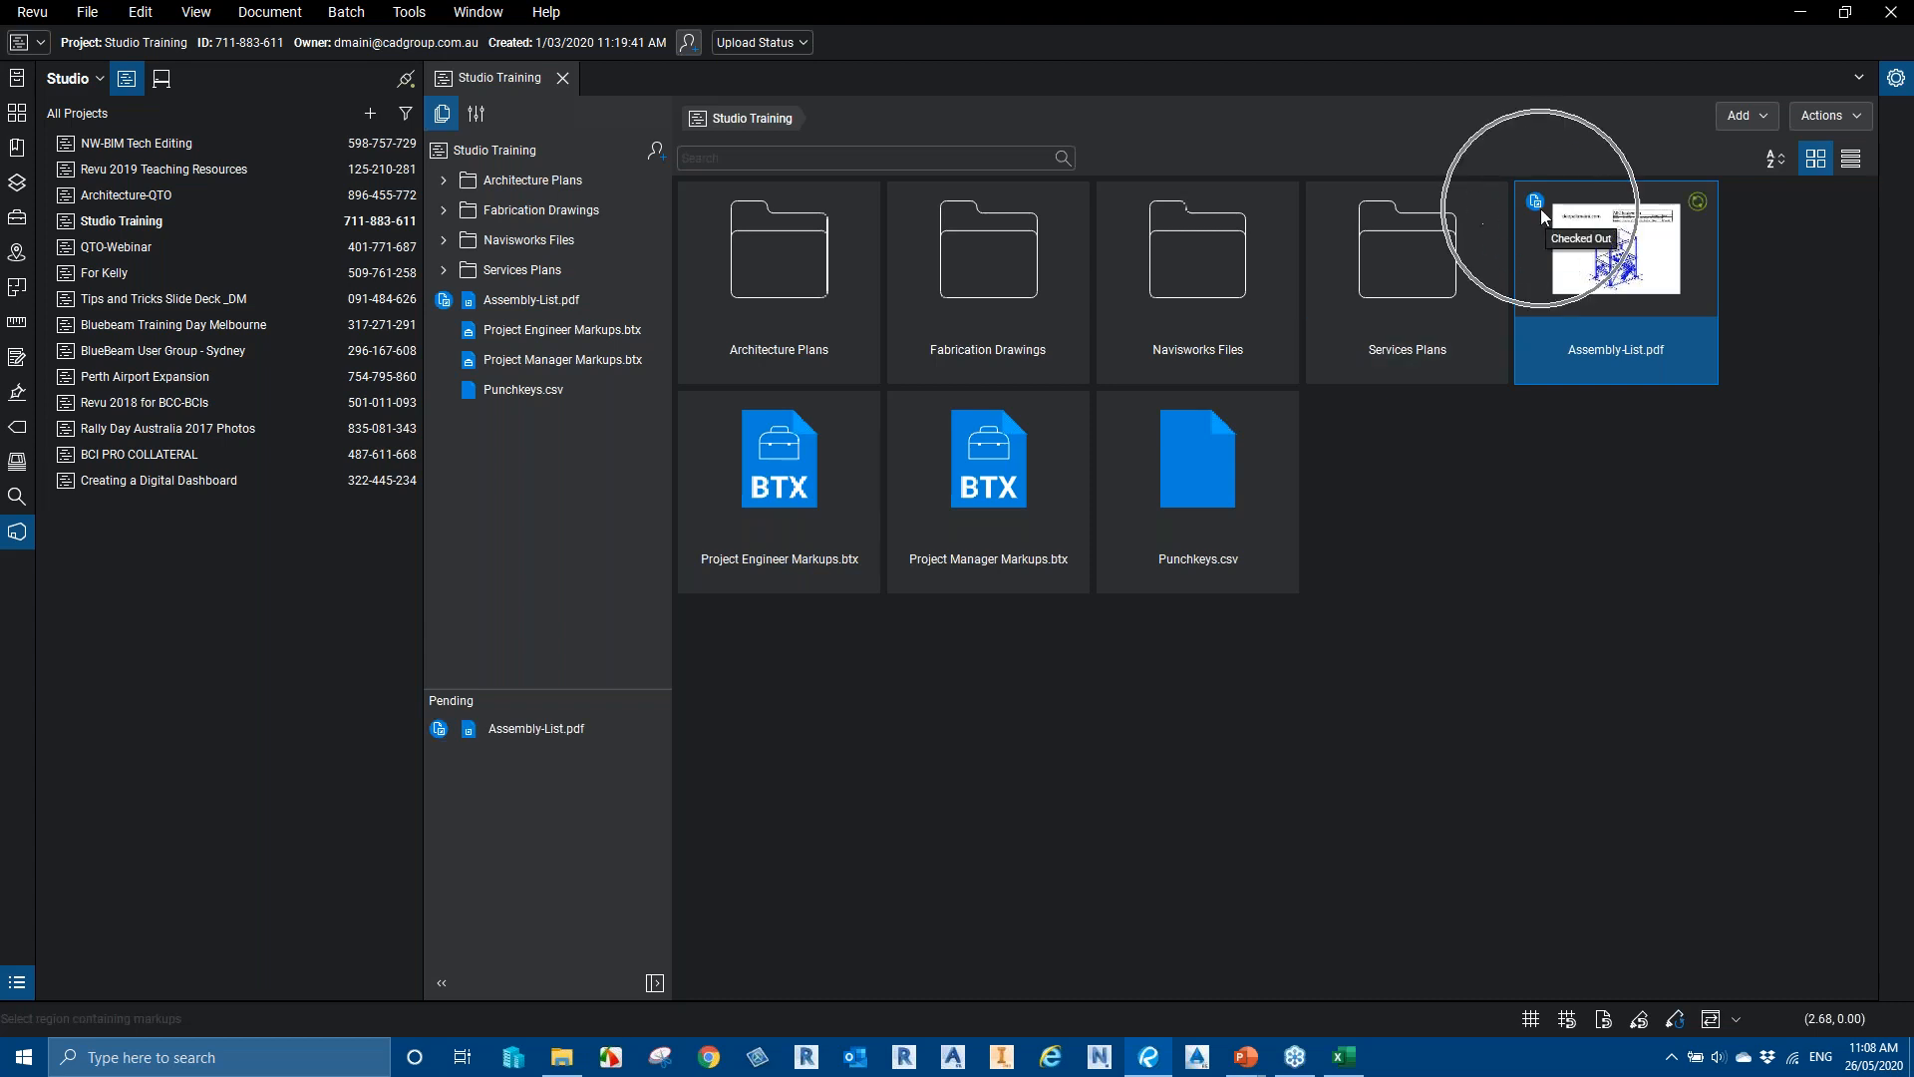
left_click(530, 736)
left_click(529, 736)
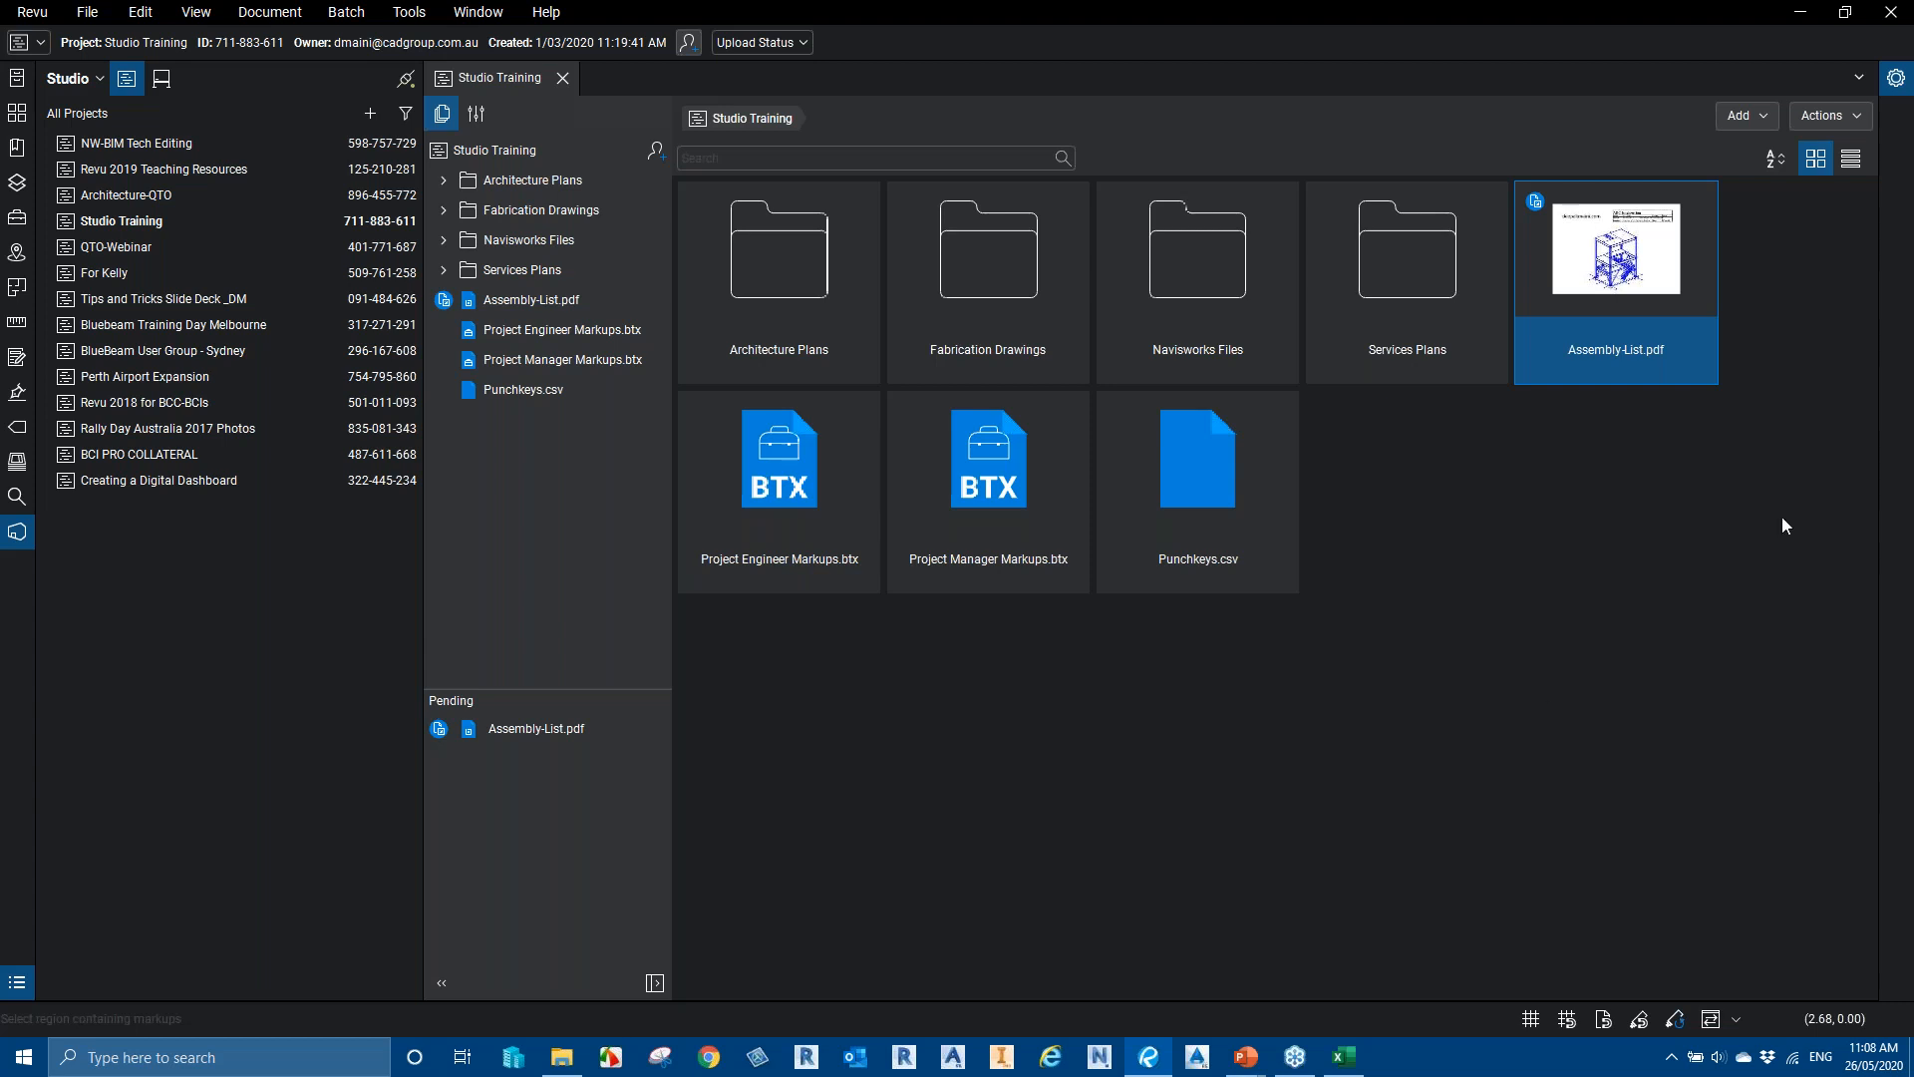
Open the checked-out Assembly-List.pdf without using Split View
right_click(1603, 291)
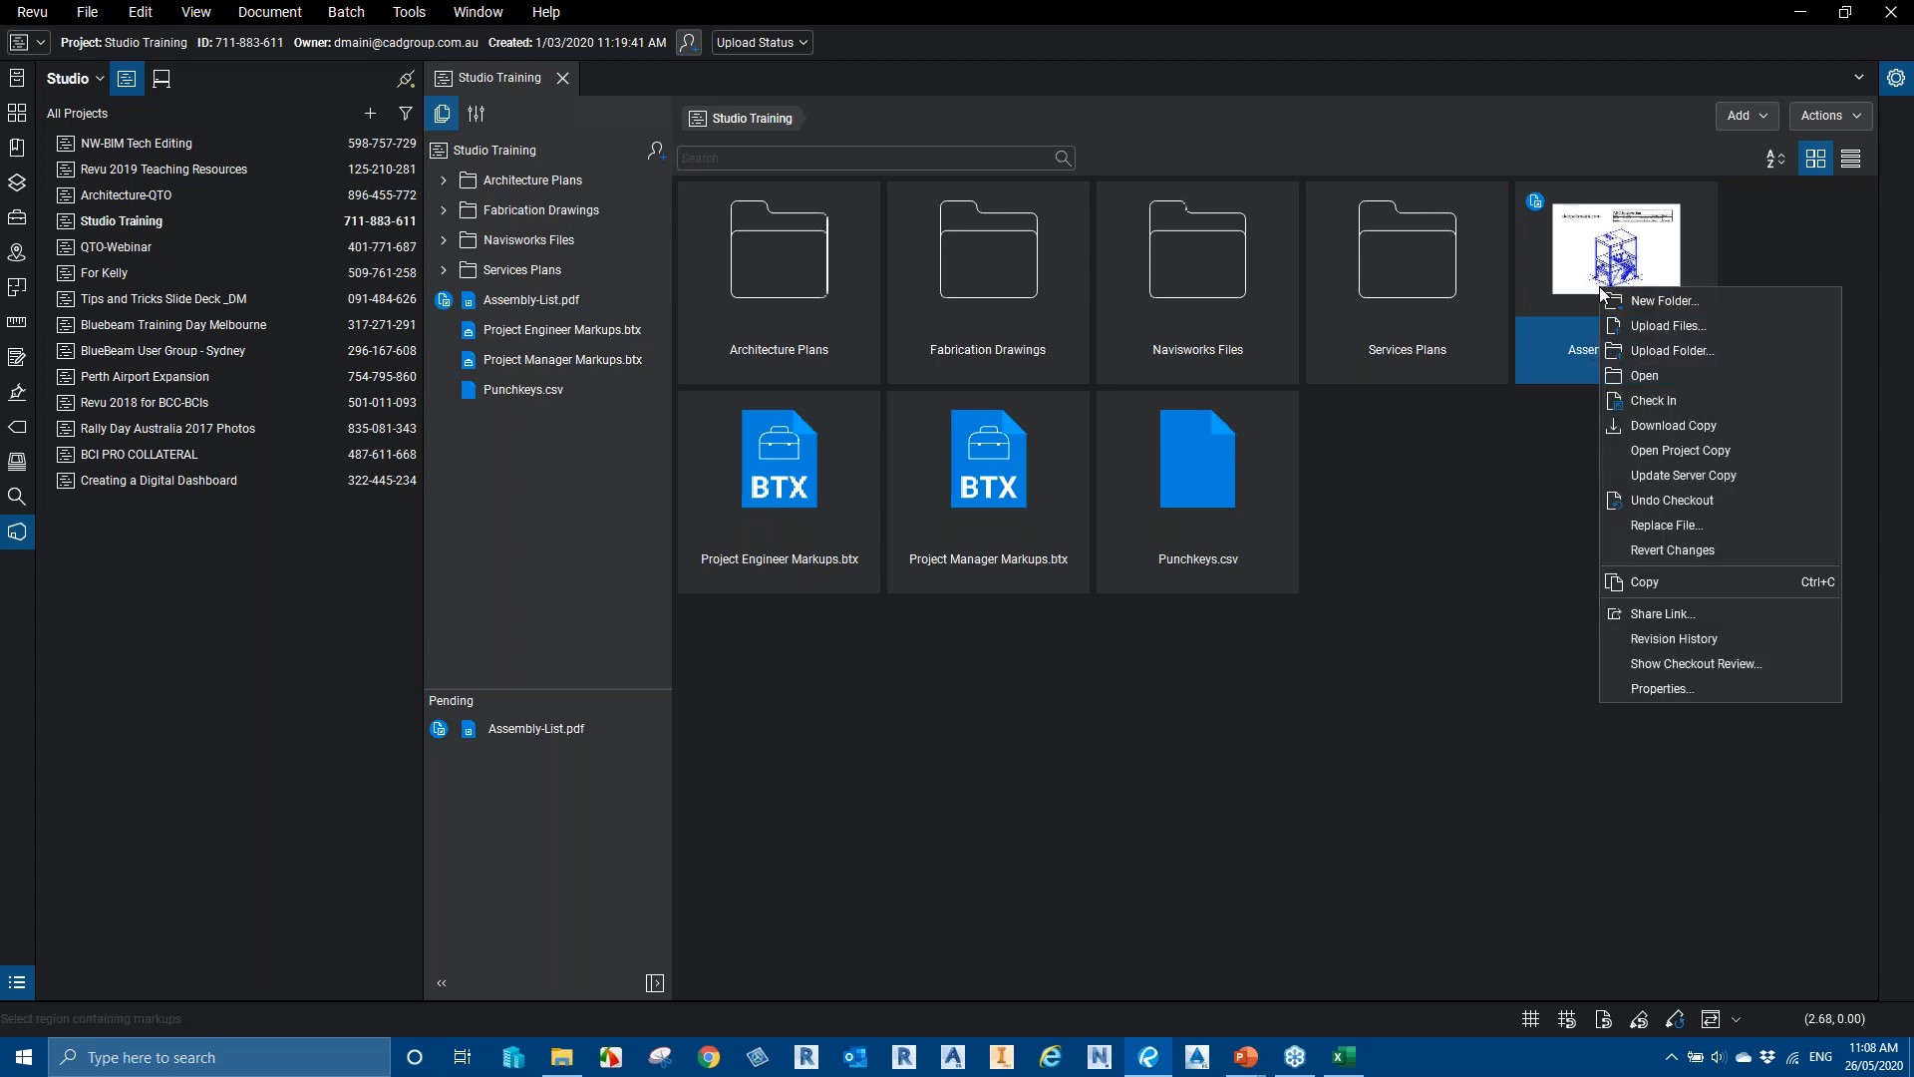
left_click(1665, 368)
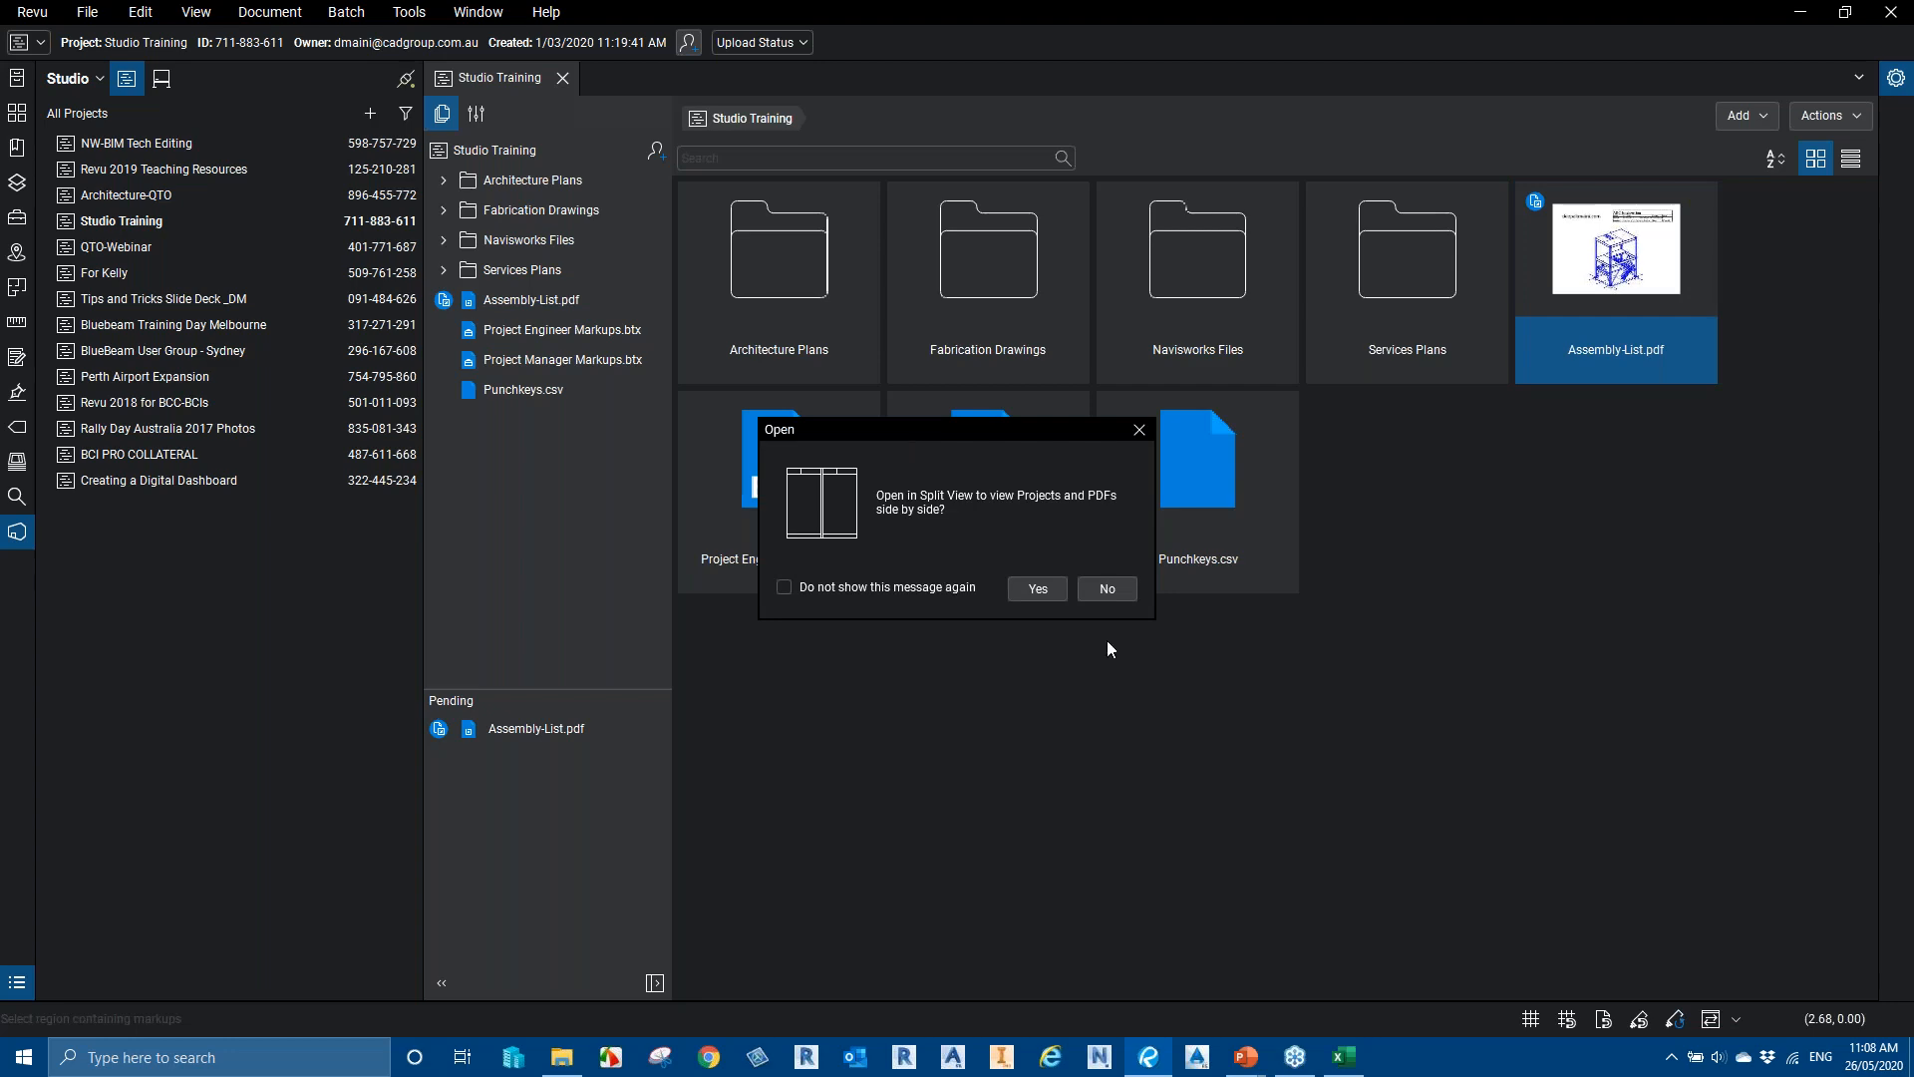
left_click(1109, 588)
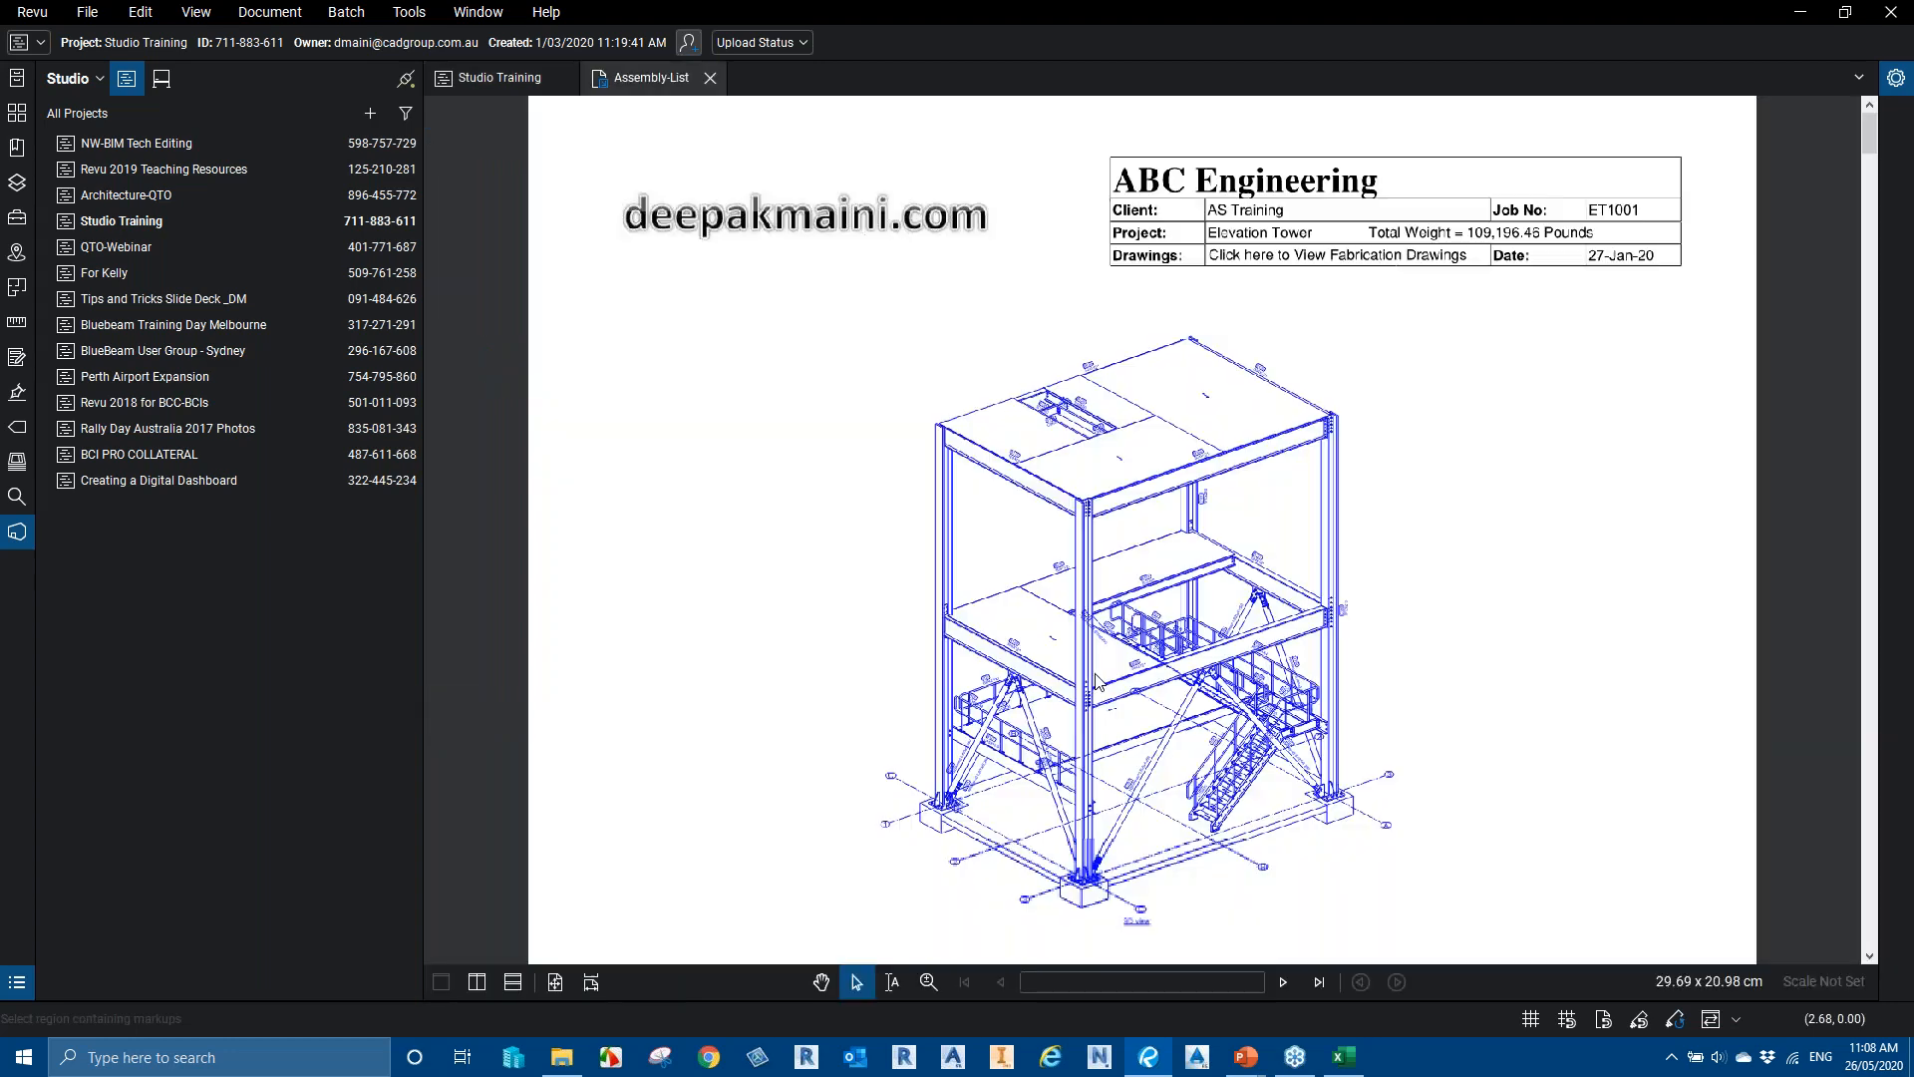
Add an Engineer Review cloud callout around the B105 C12X30 heading row, reading "Please review the quantity", and save the PDF
scroll(860, 540, "down", 3)
scroll(860, 539, "down", 12)
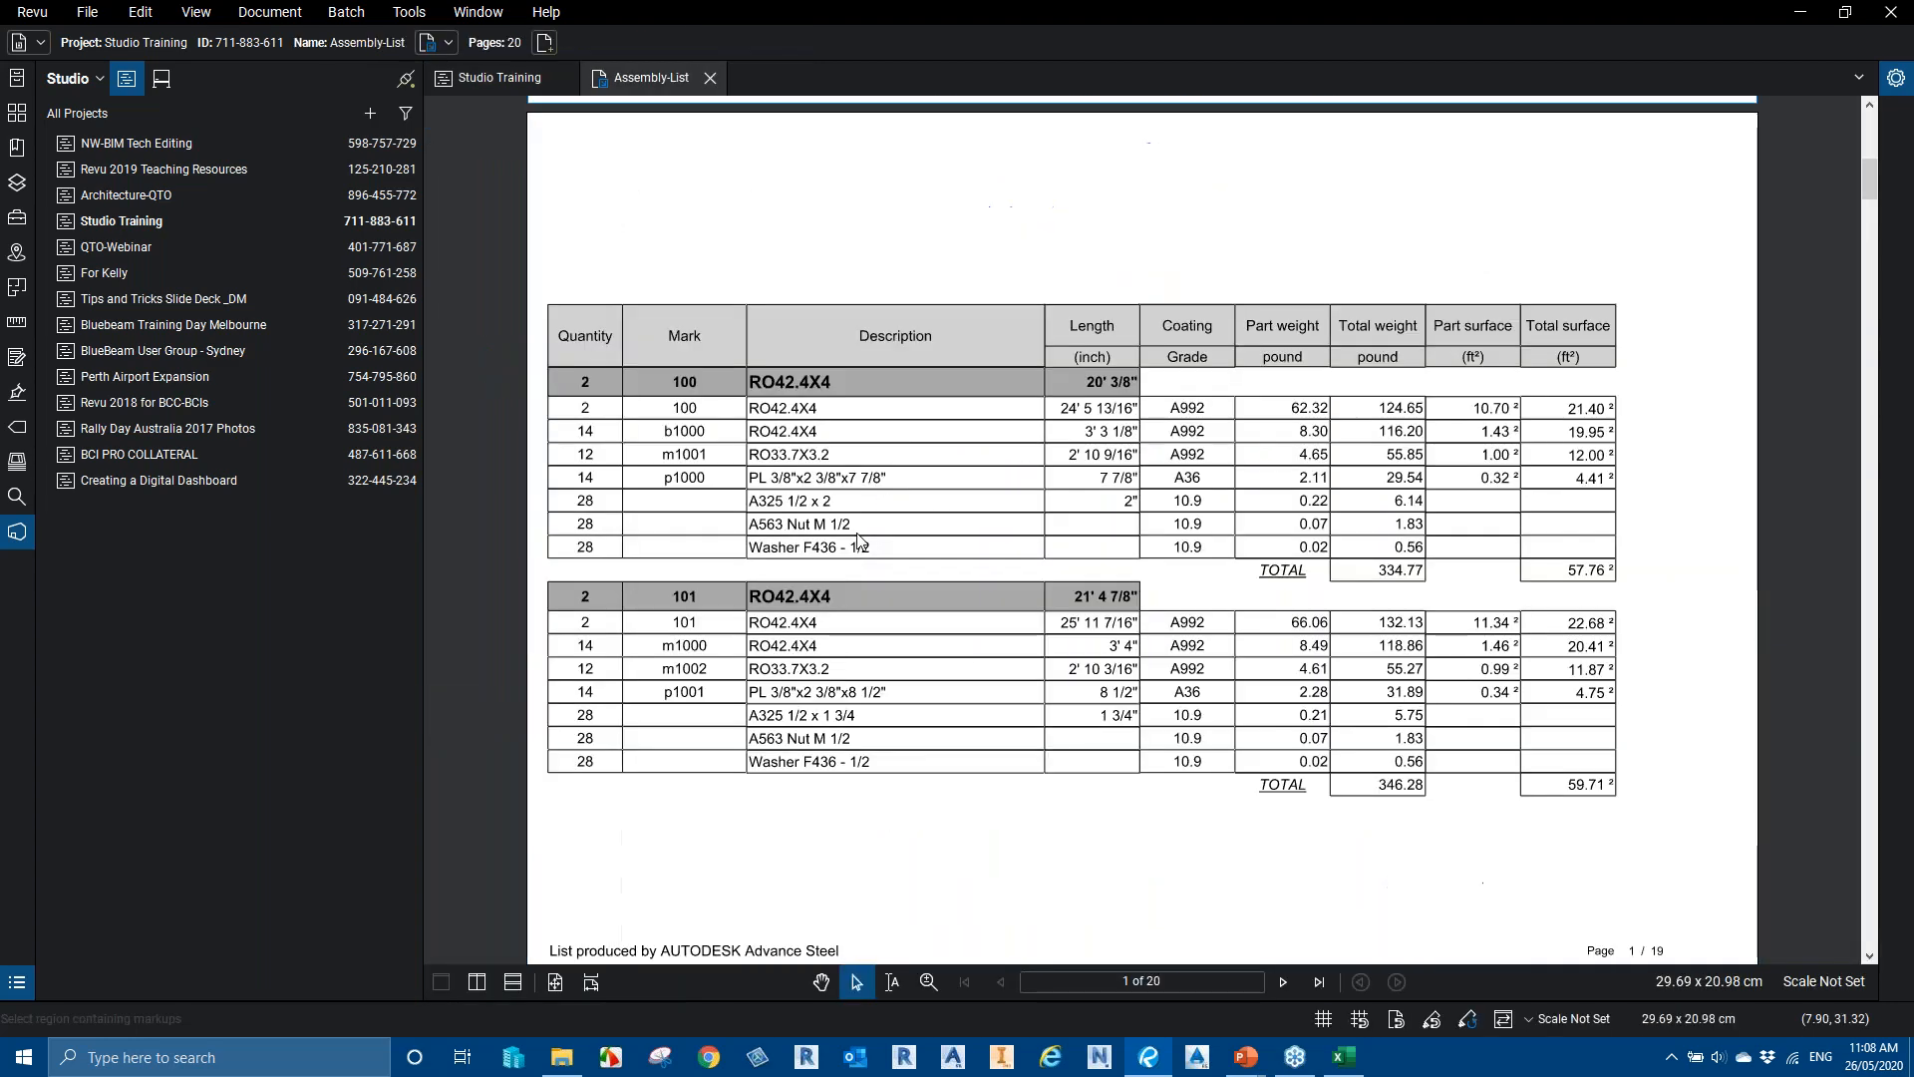
scroll(857, 541, "down", 15)
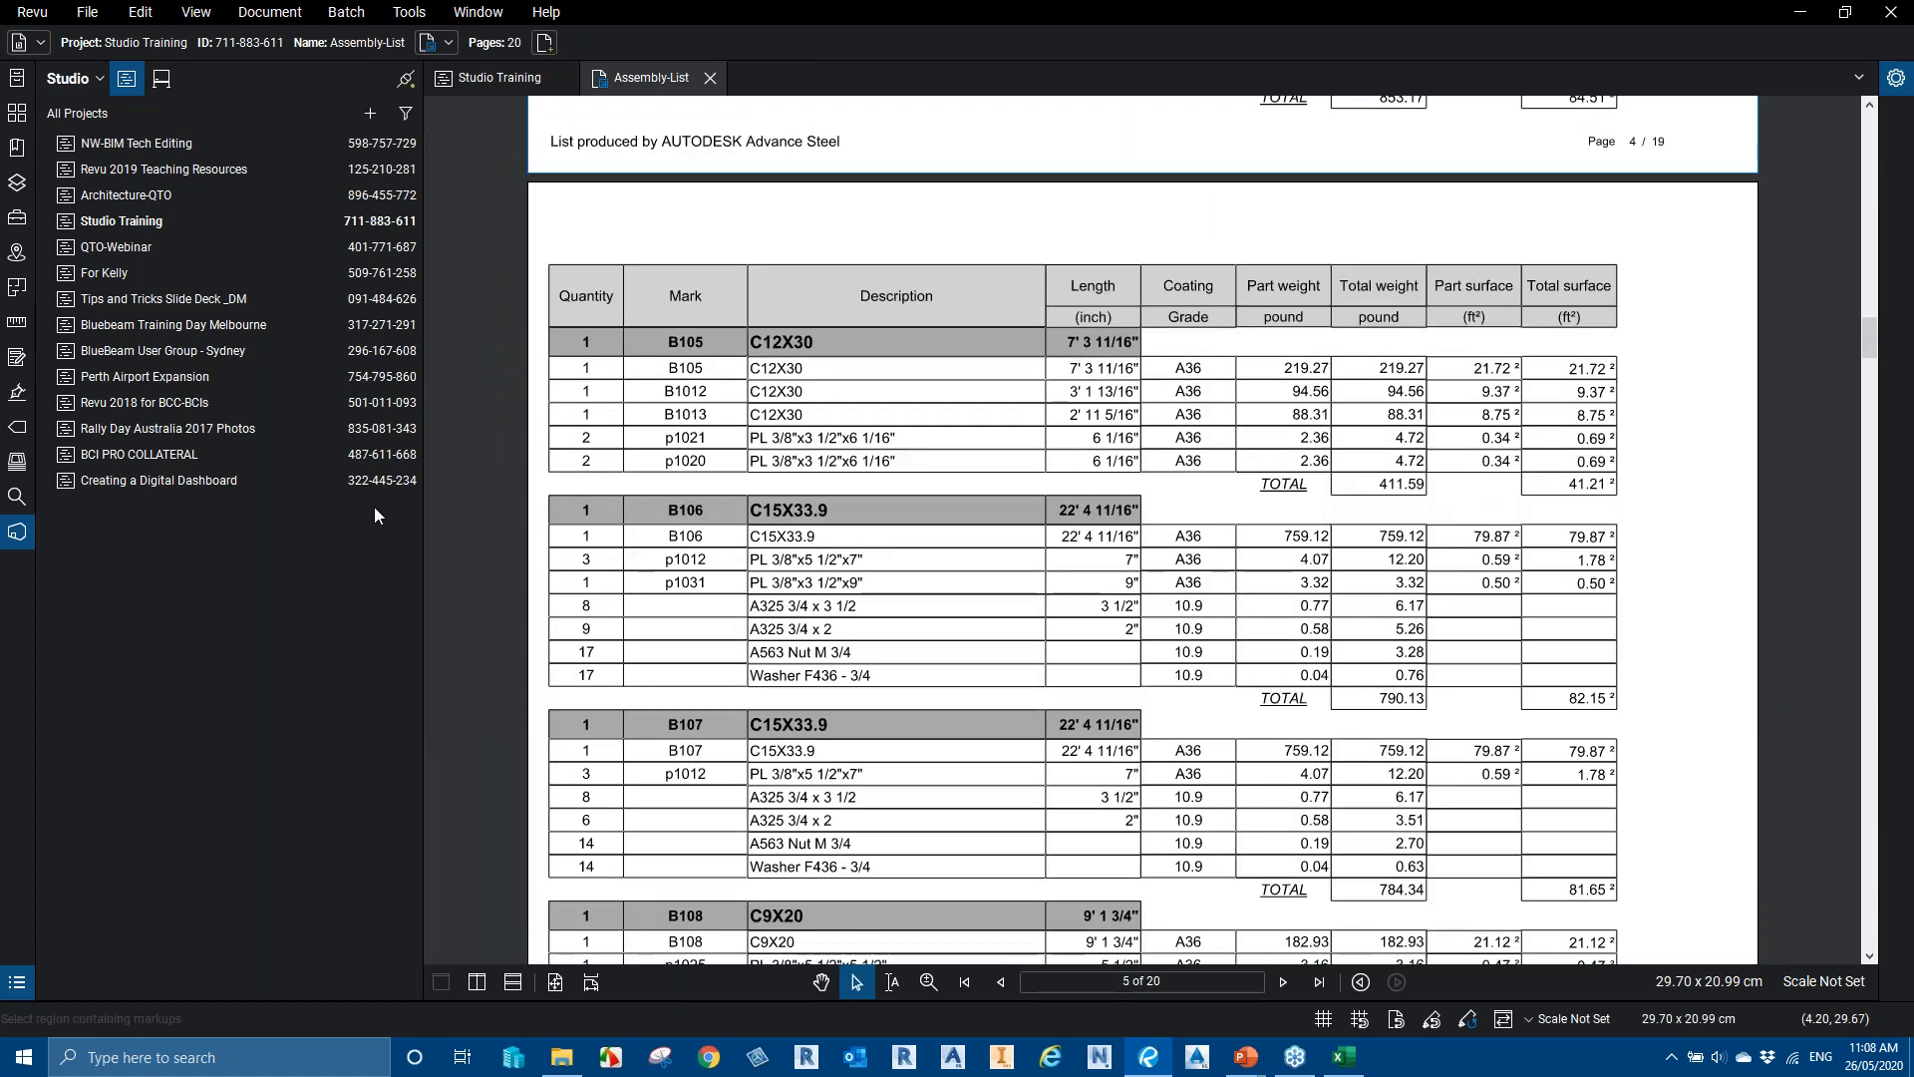
left_click(20, 218)
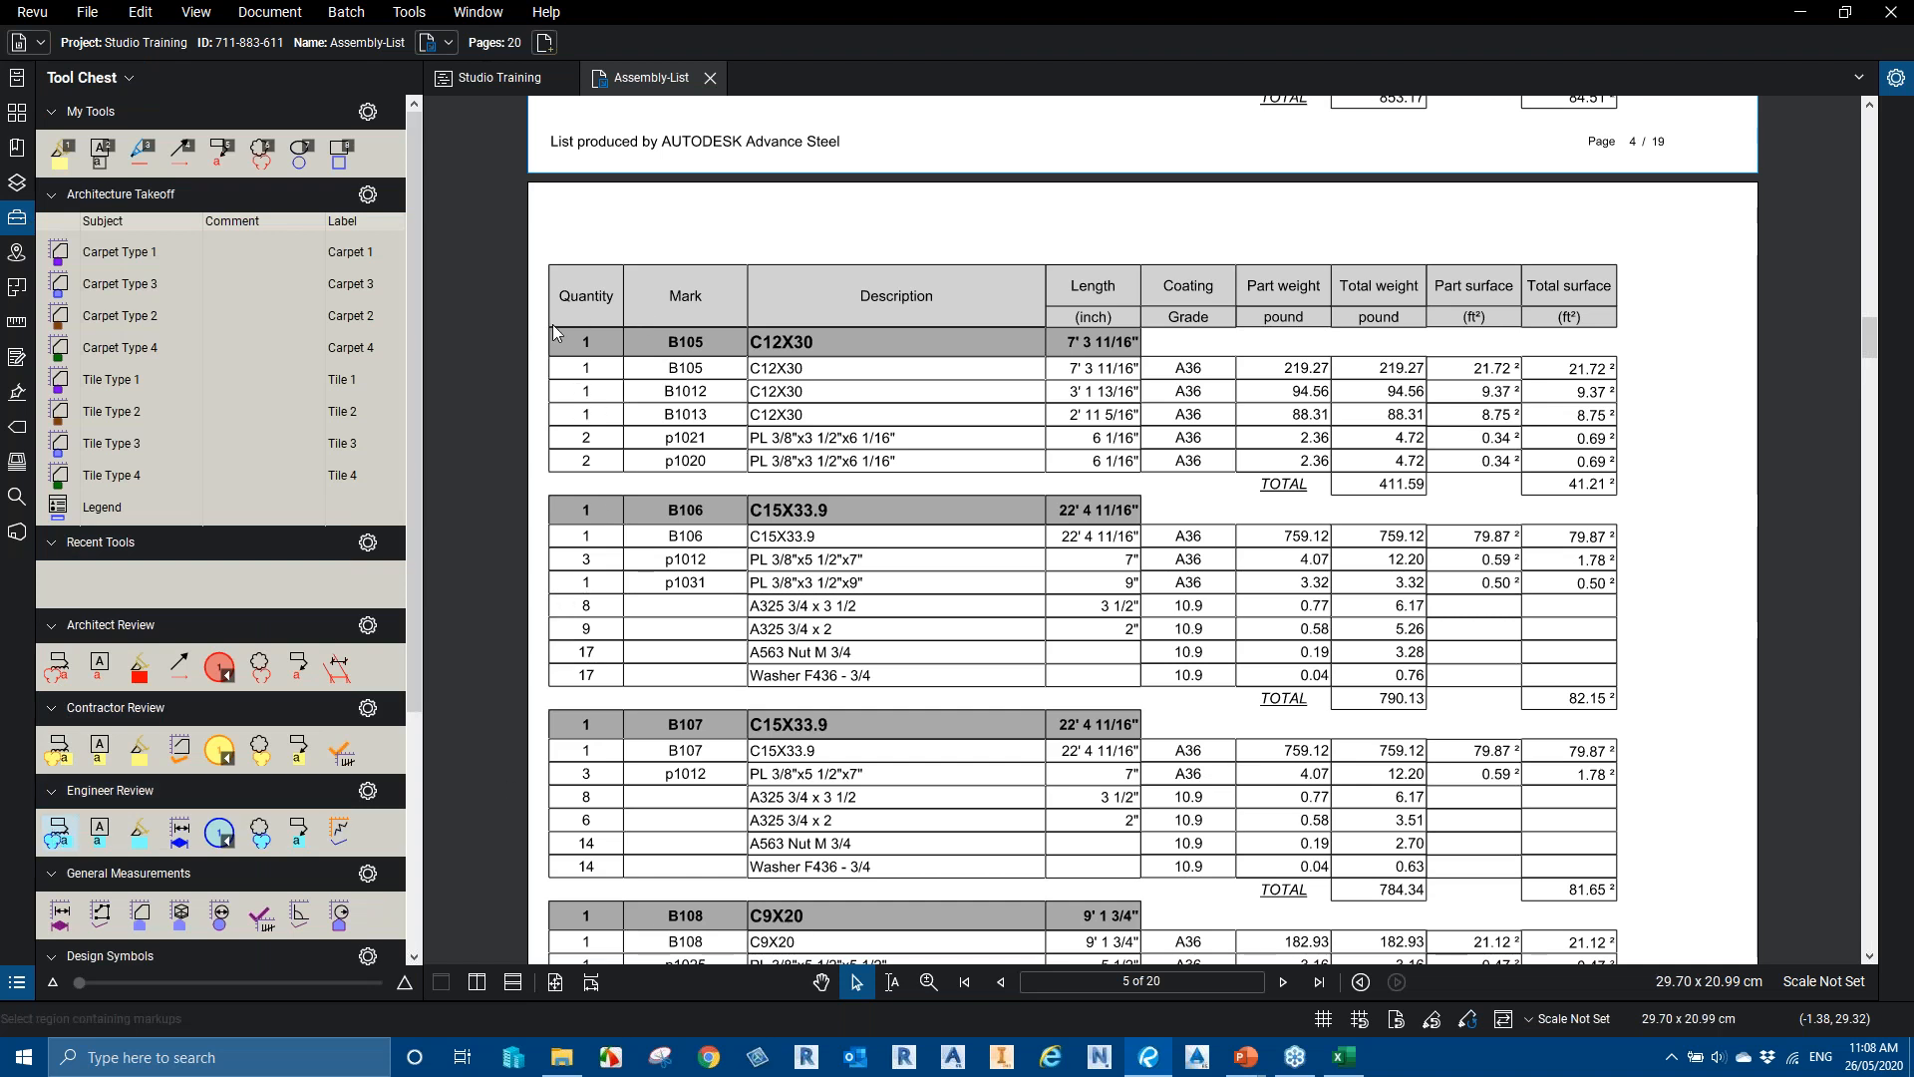
left_click_drag(641, 312, 835, 363)
left_click(910, 220)
type("Please ")
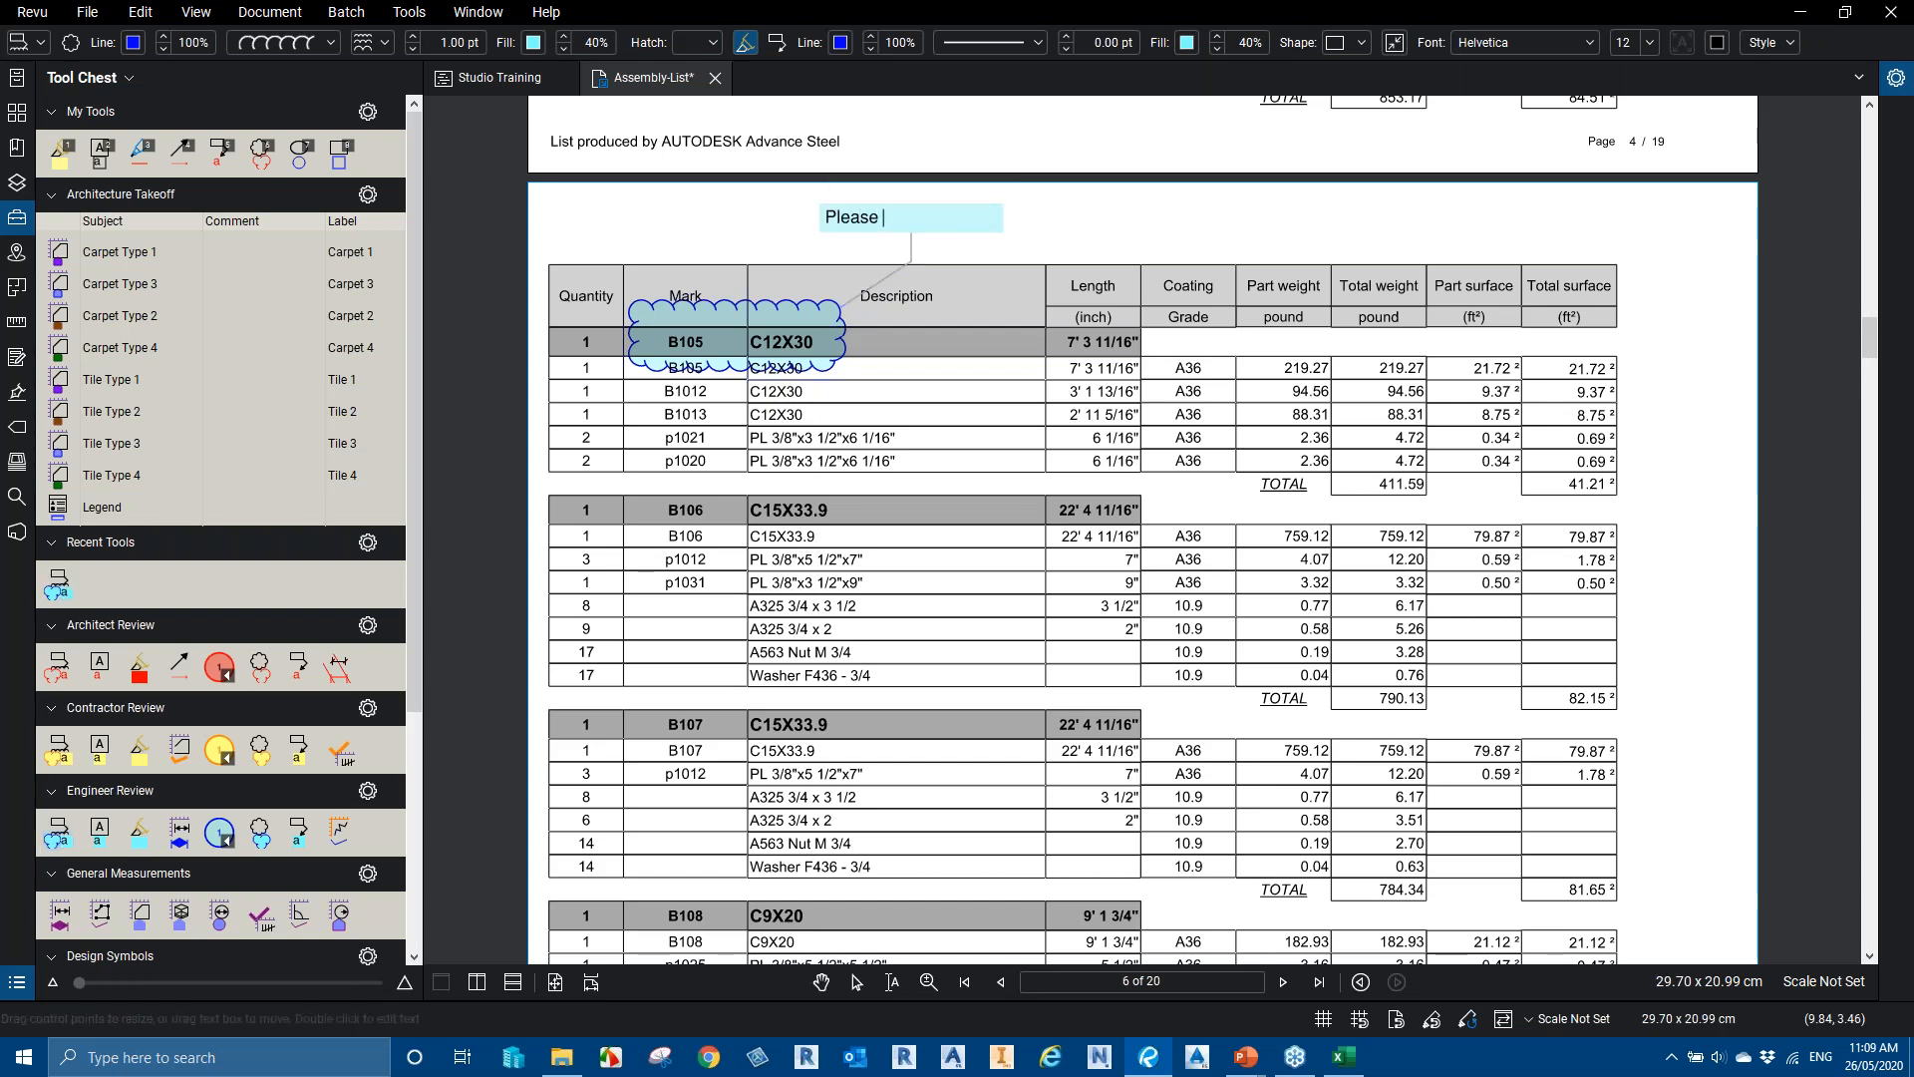
type("review the quantity")
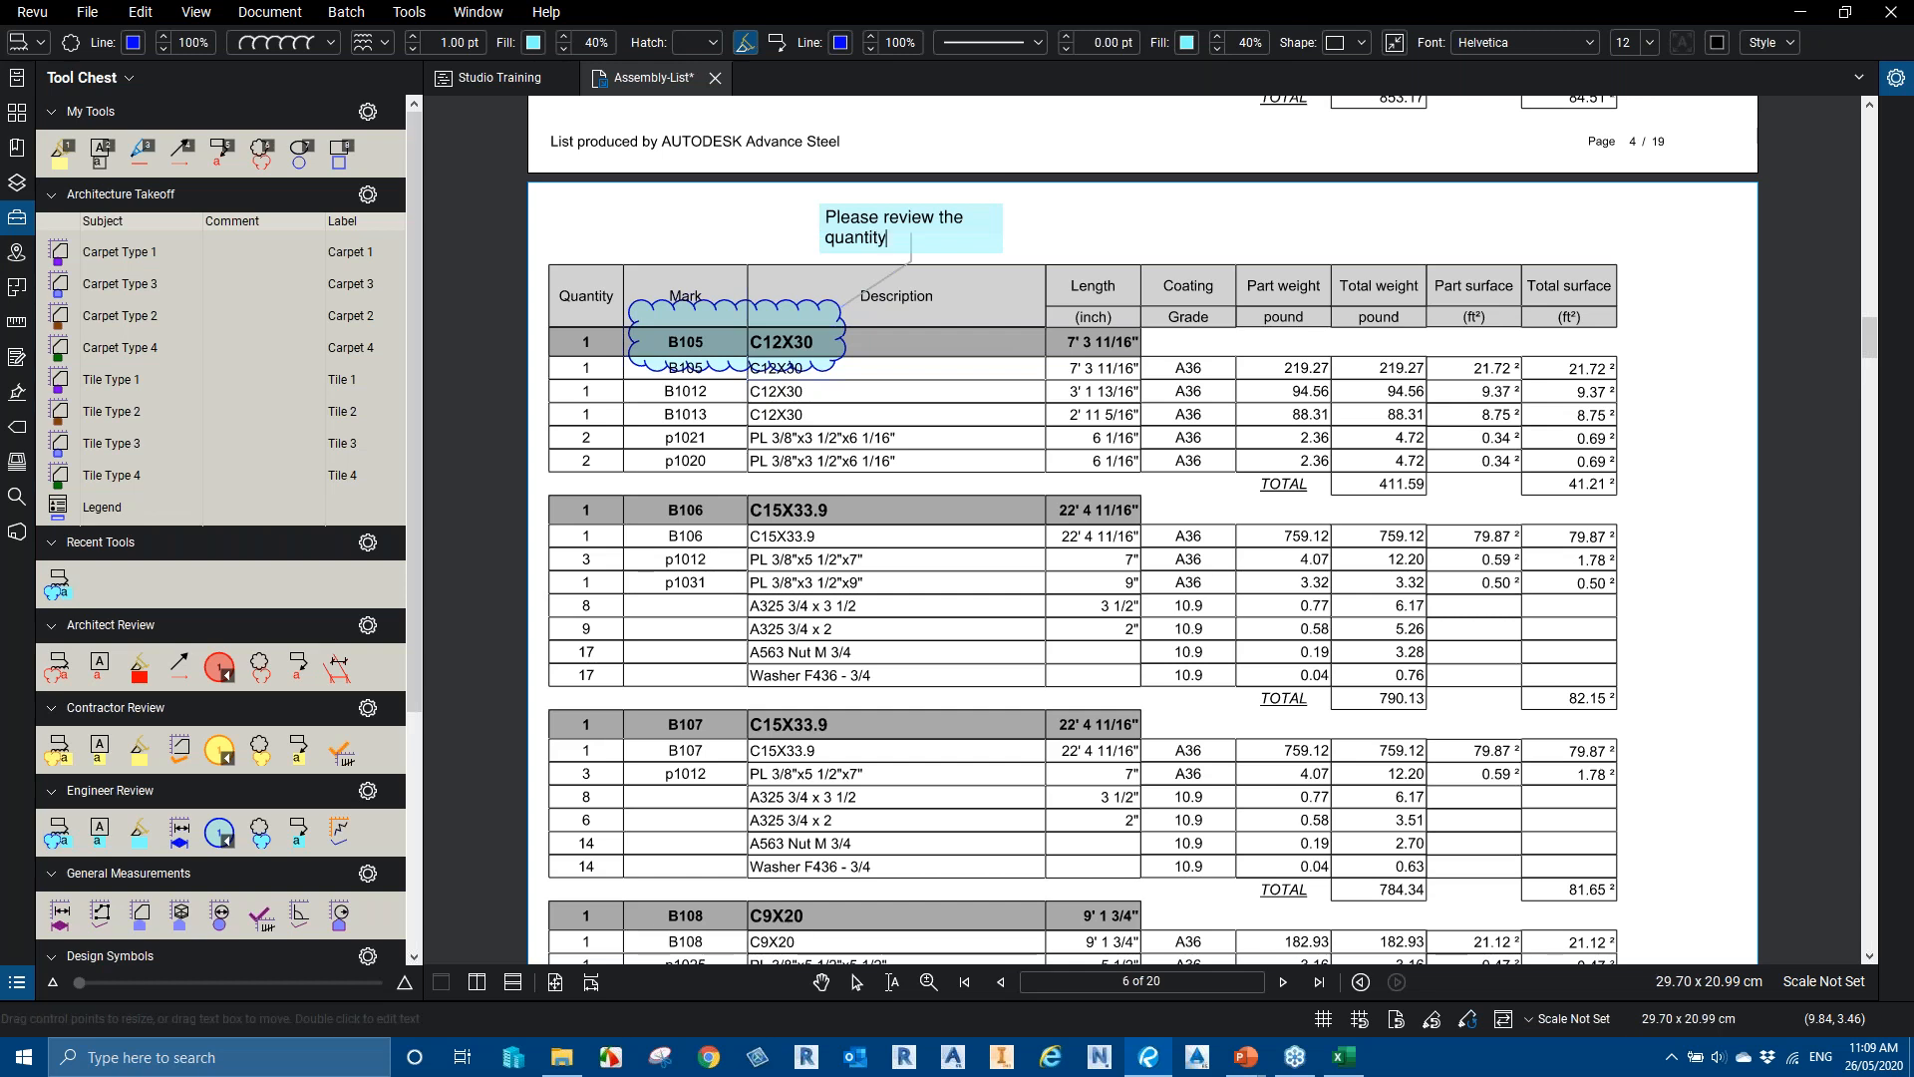
left_click(1170, 376)
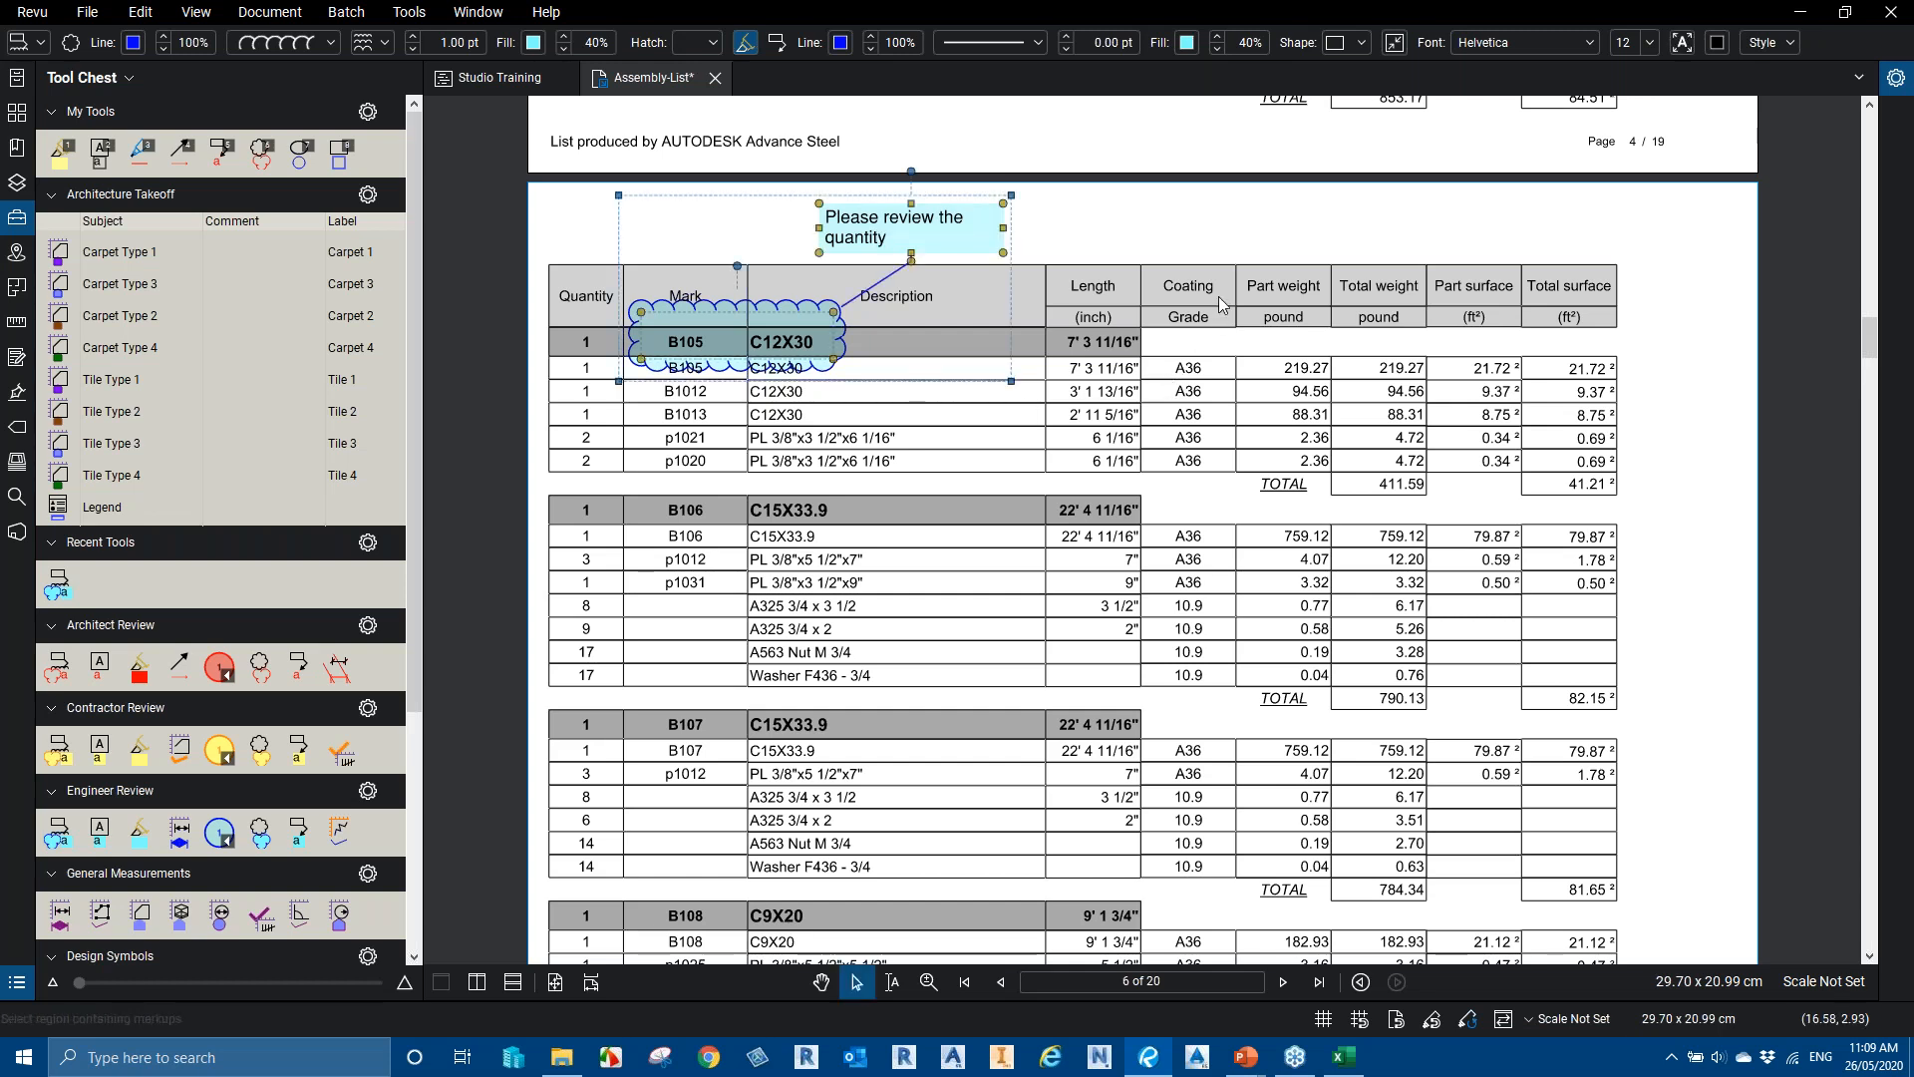
left_click(1122, 229)
key("ctrl+s")
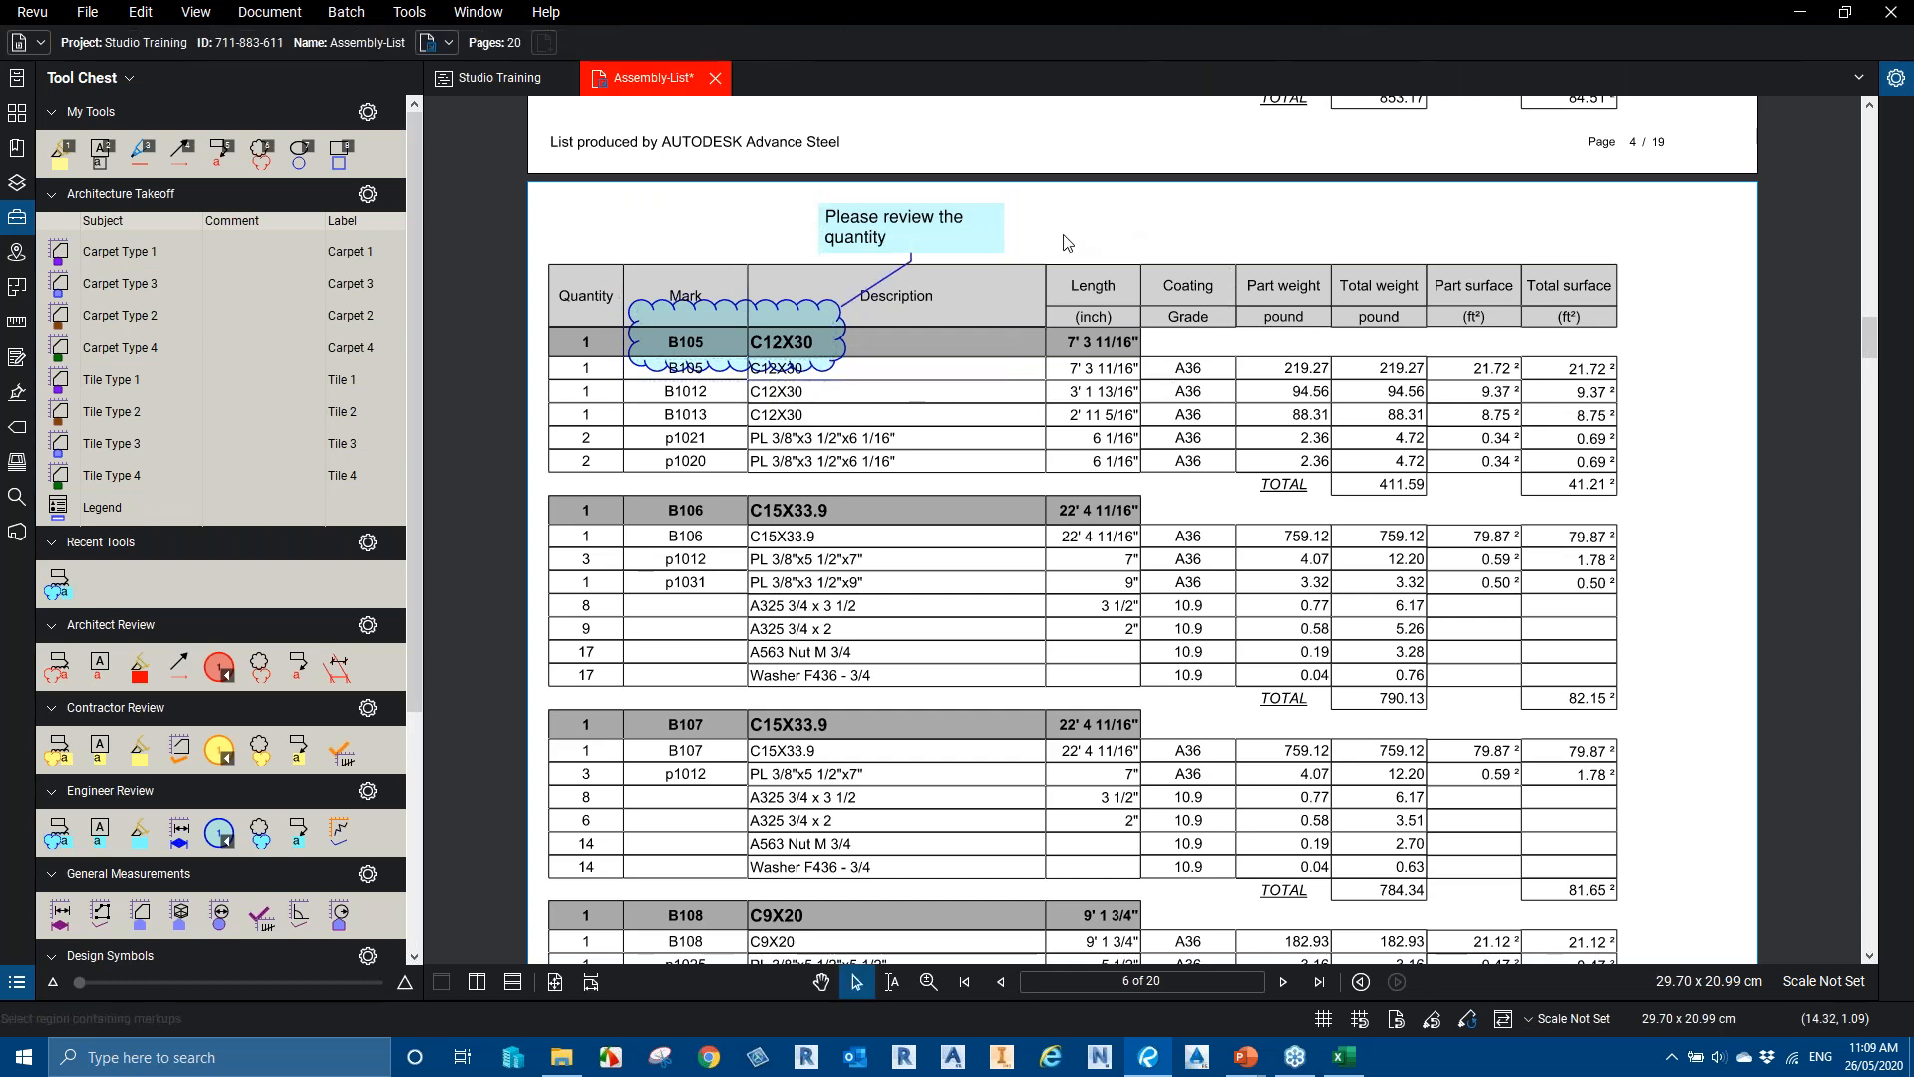
Close Assembly-List.pdf and check it in as a minor version with the comment "Adding a markup on page 4"
left_click(710, 78)
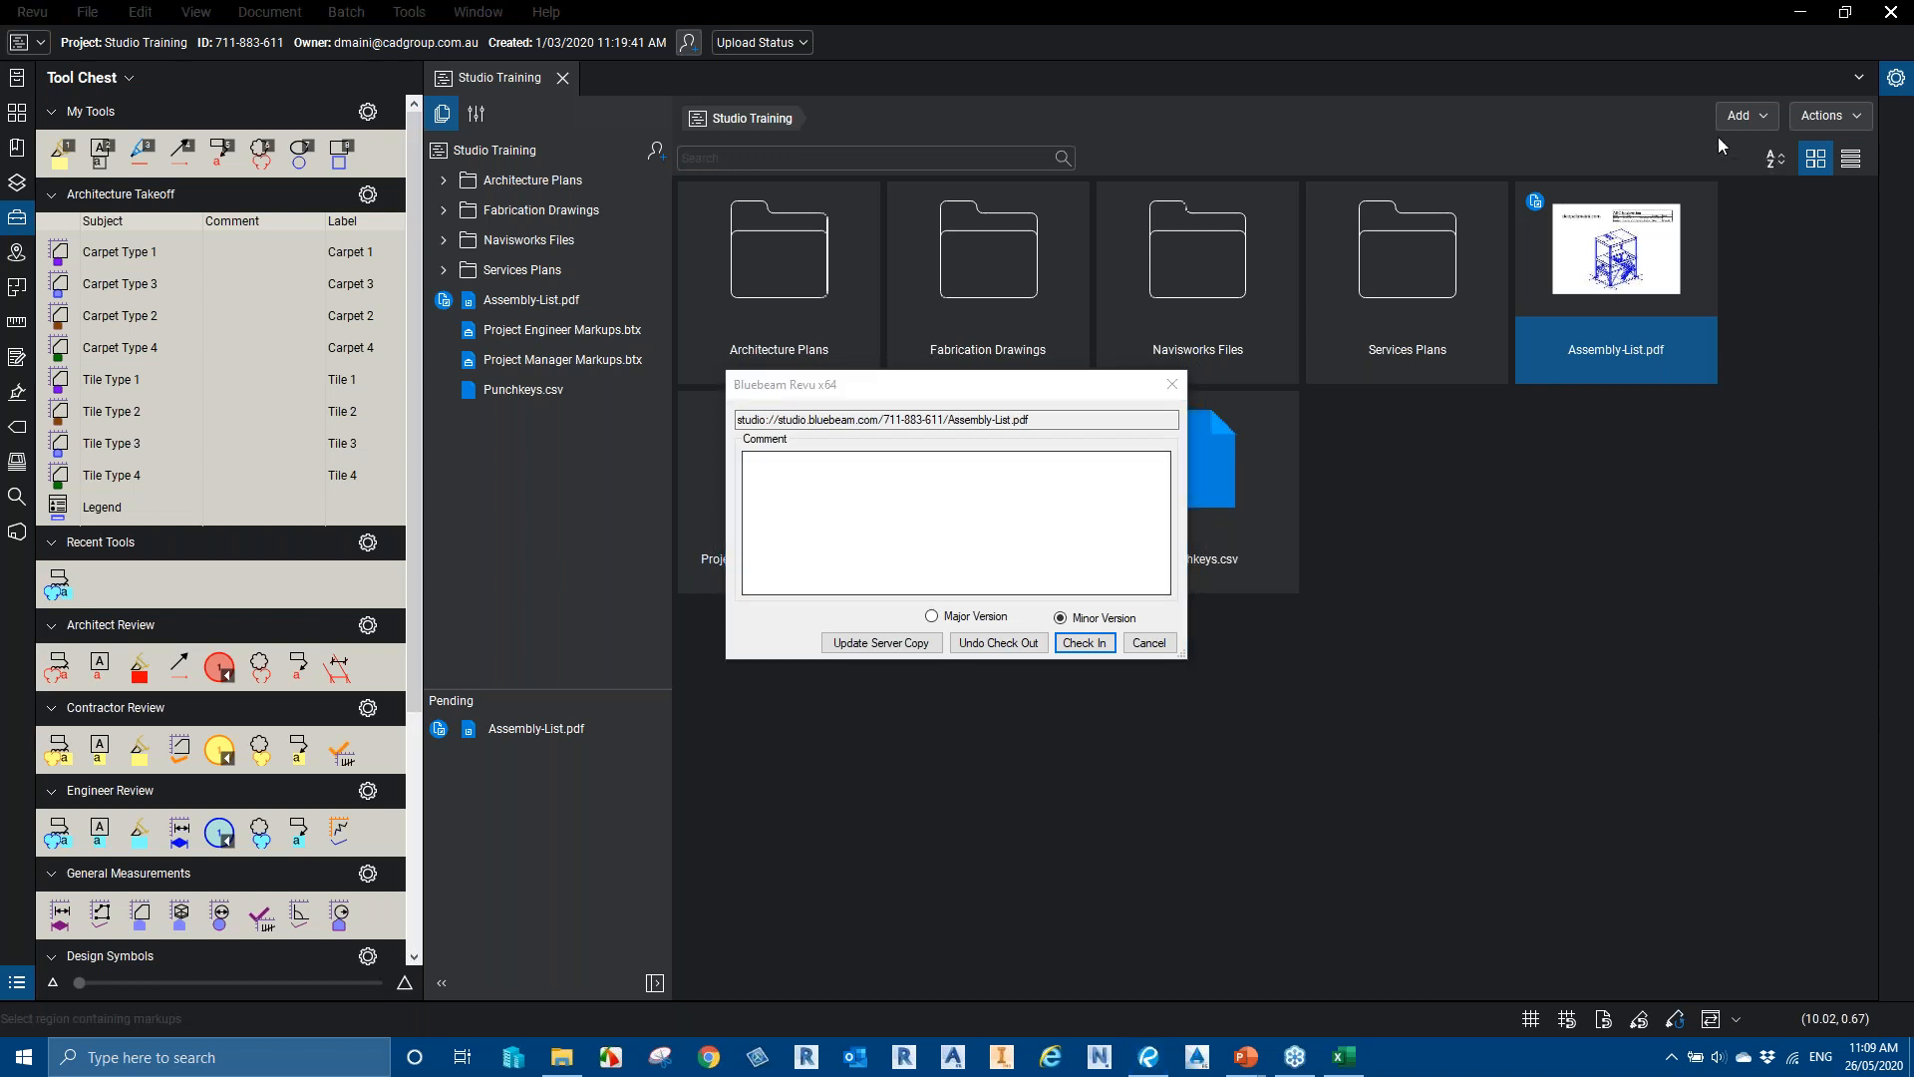
left_click(1620, 105)
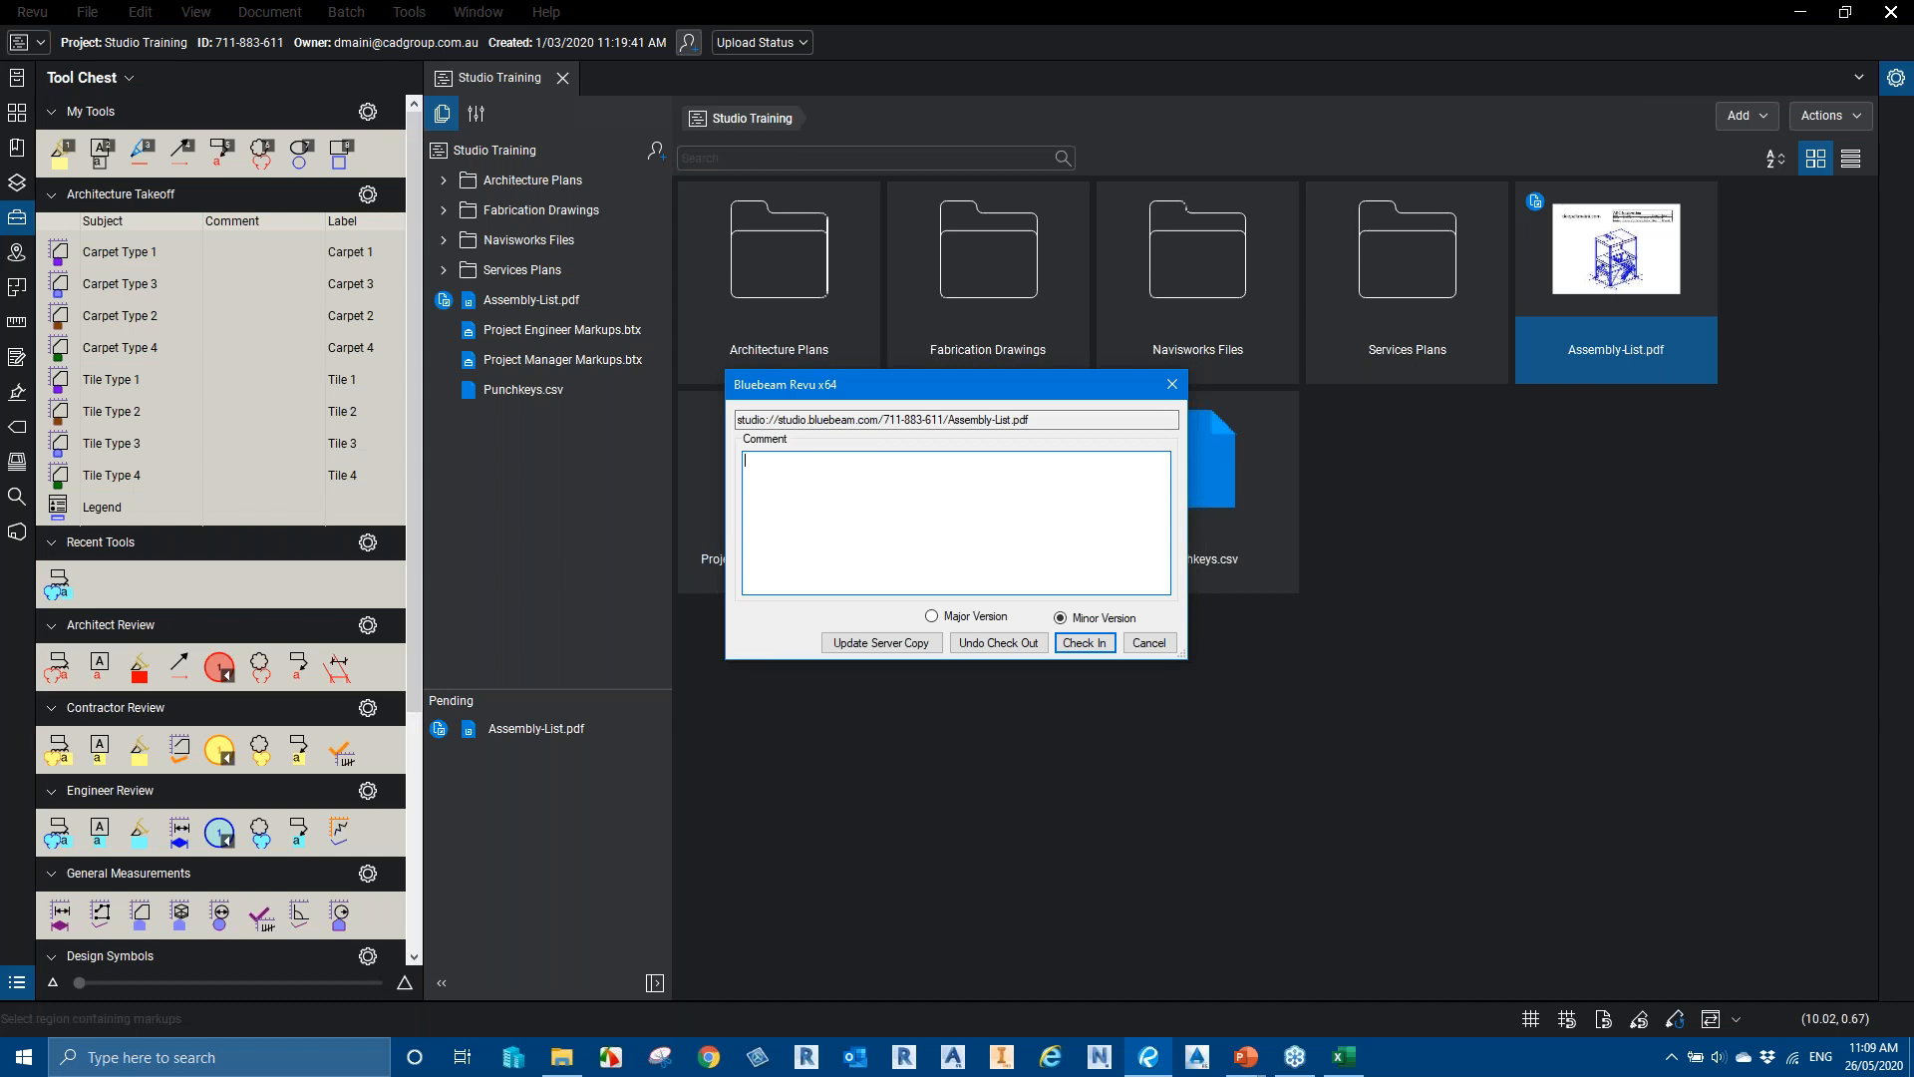
type("Adding a markup on page")
left_click(1085, 643)
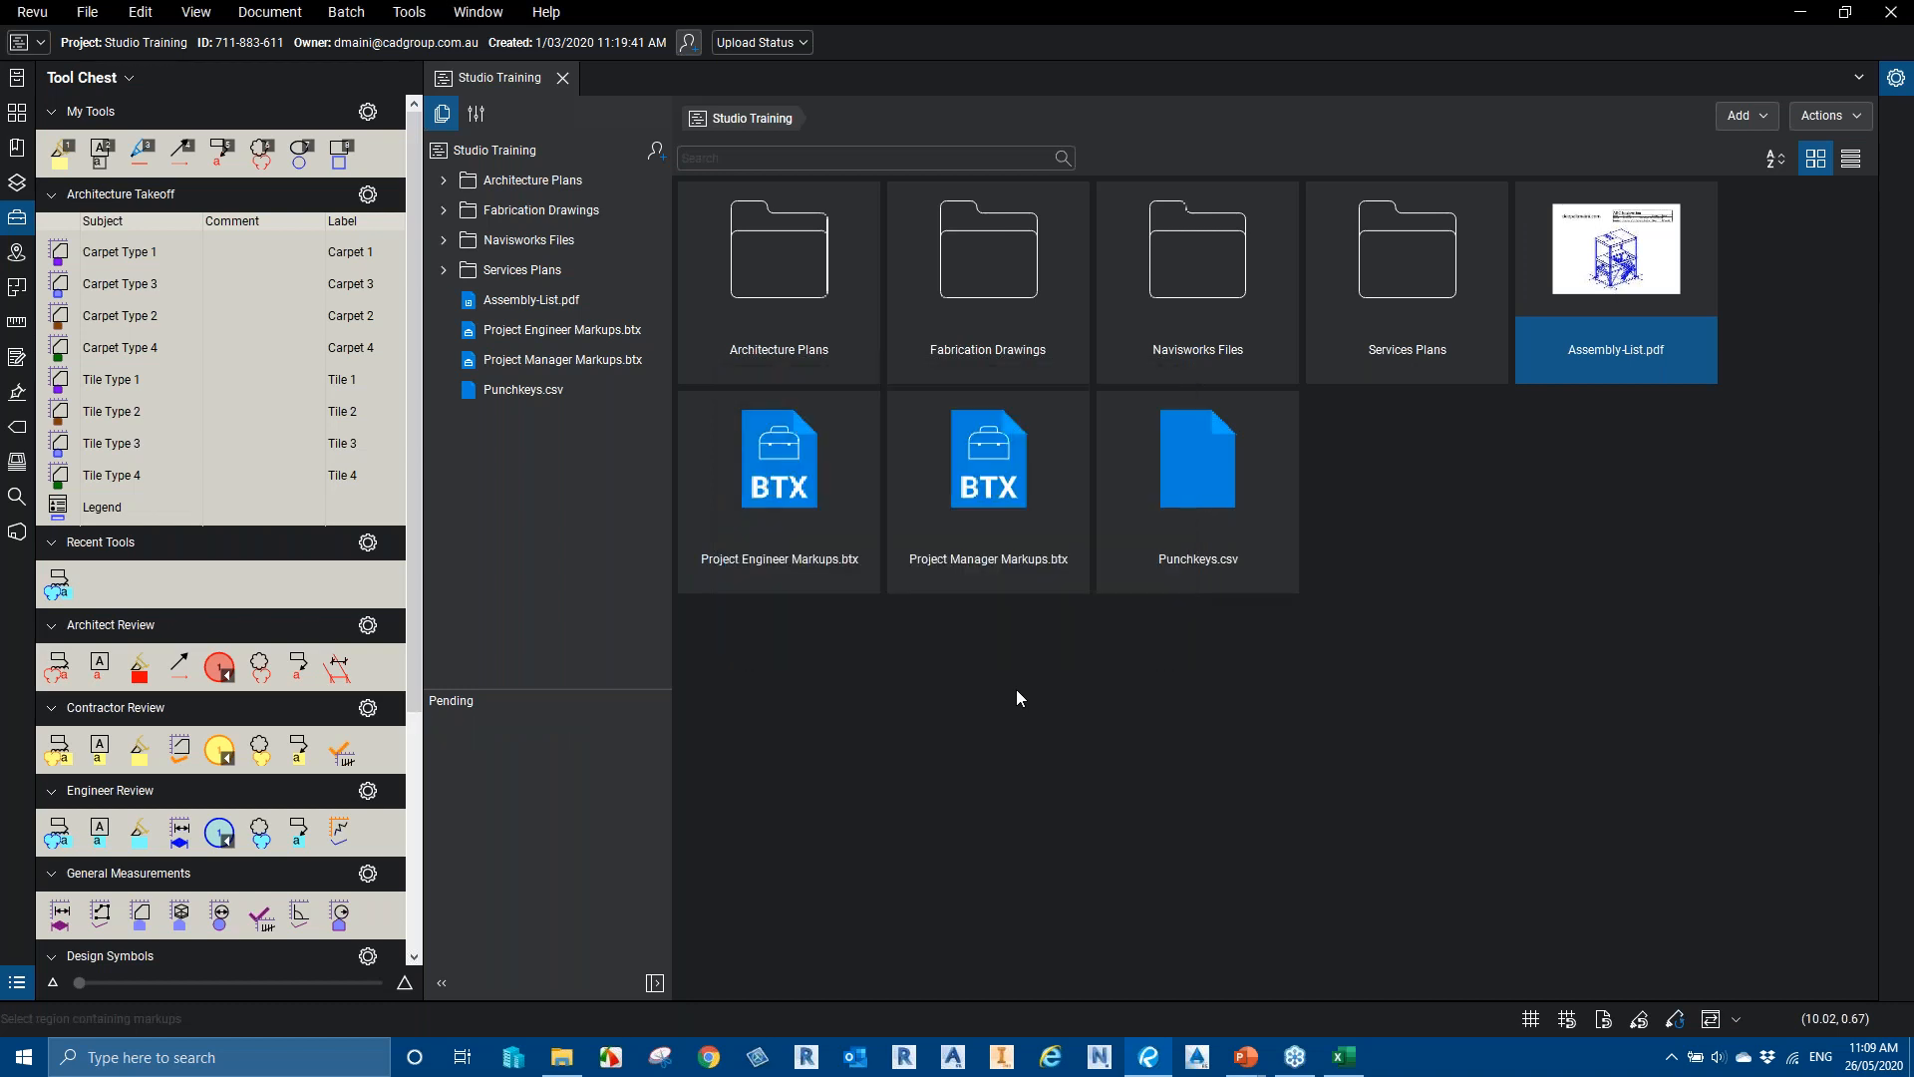
Review the revision history of Assembly-List.pdf, selecting version 1.0 to see the open and restore options
right_click(1641, 275)
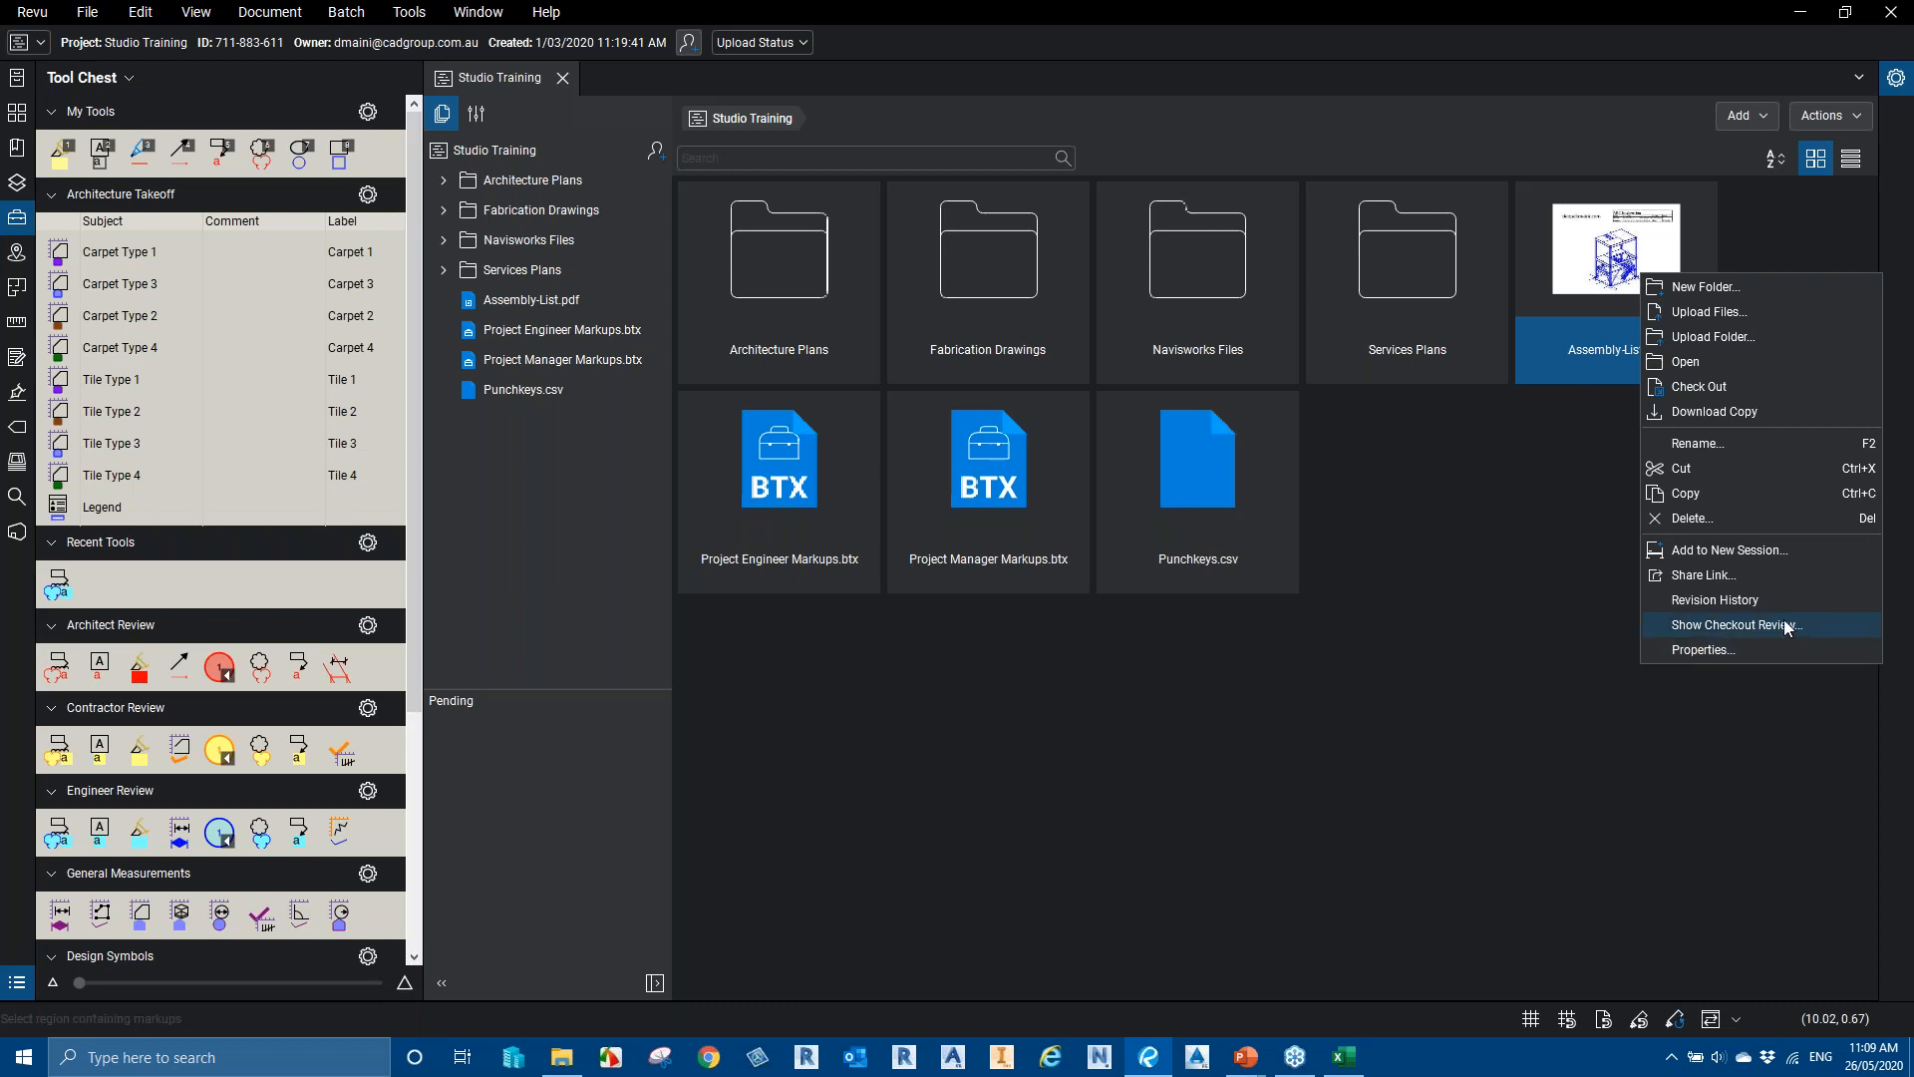
left_click(1763, 600)
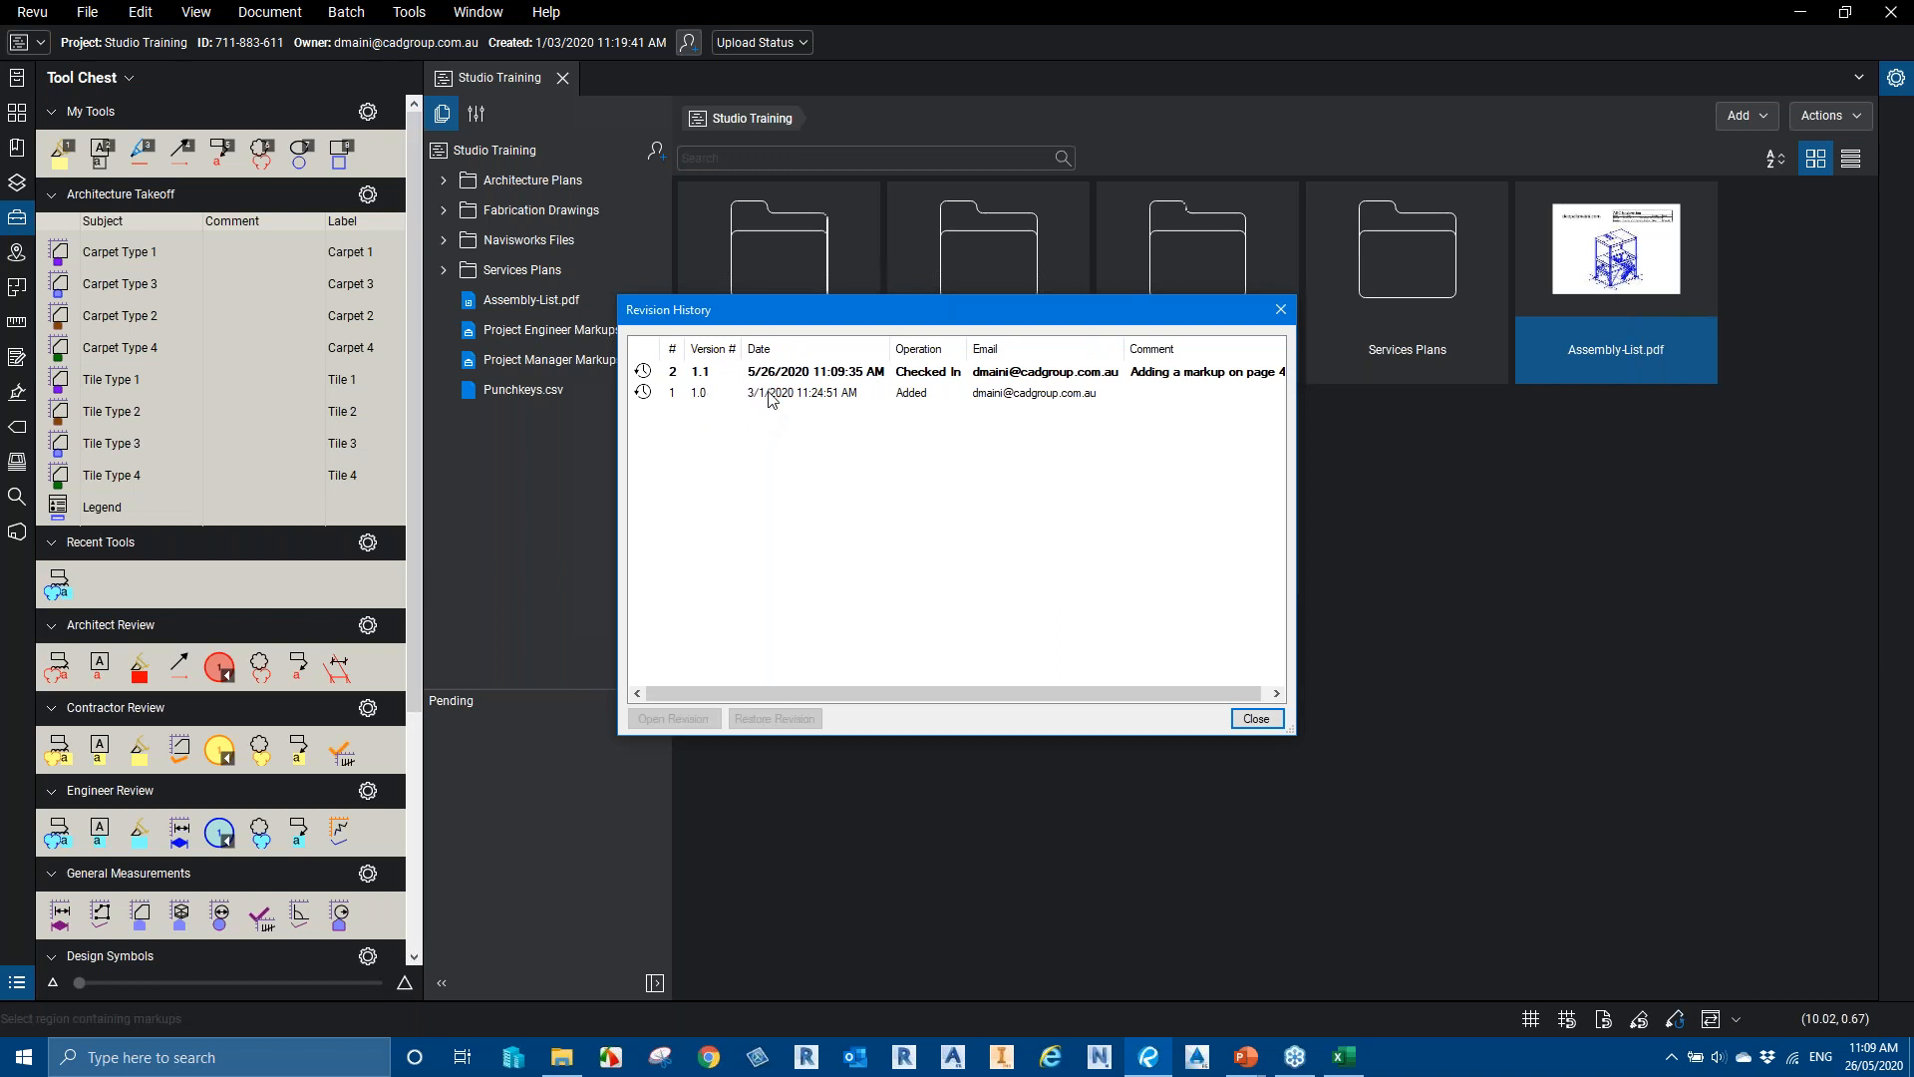
left_click(770, 396)
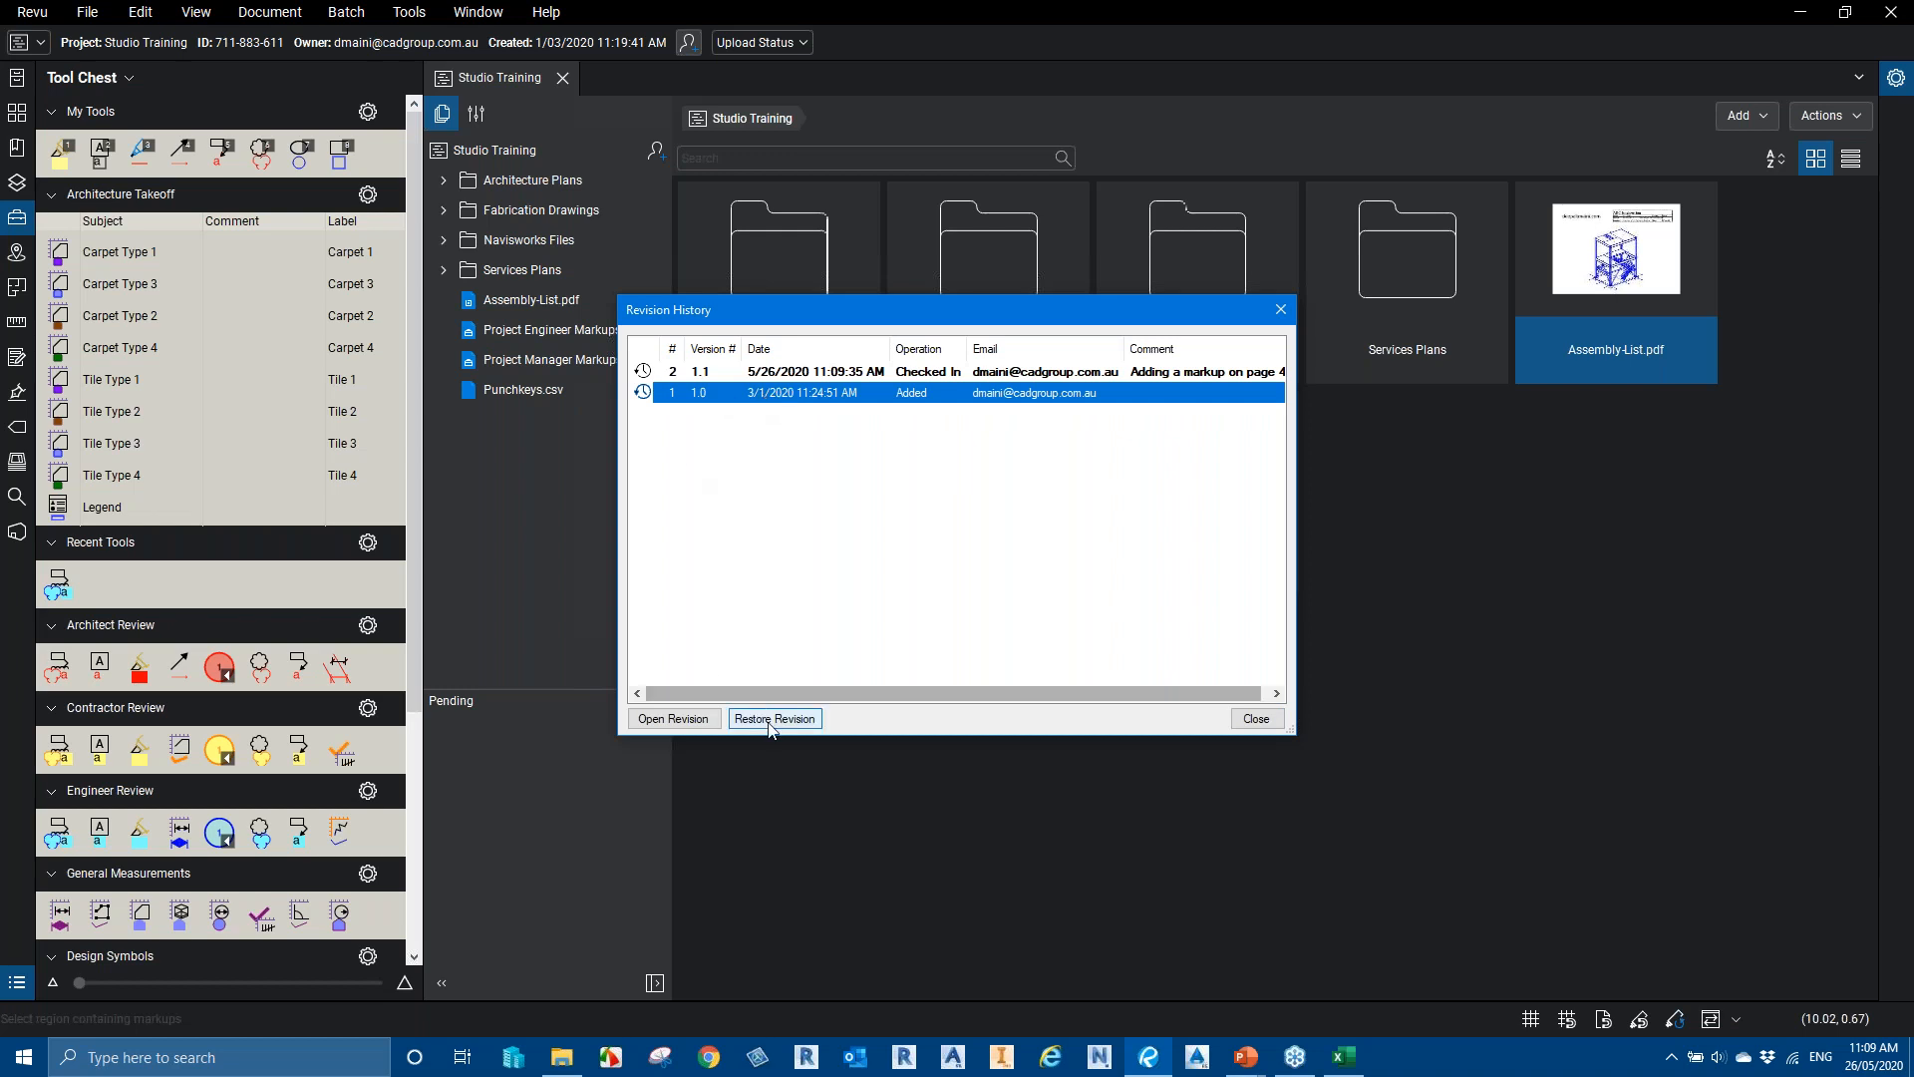
left_click(1259, 720)
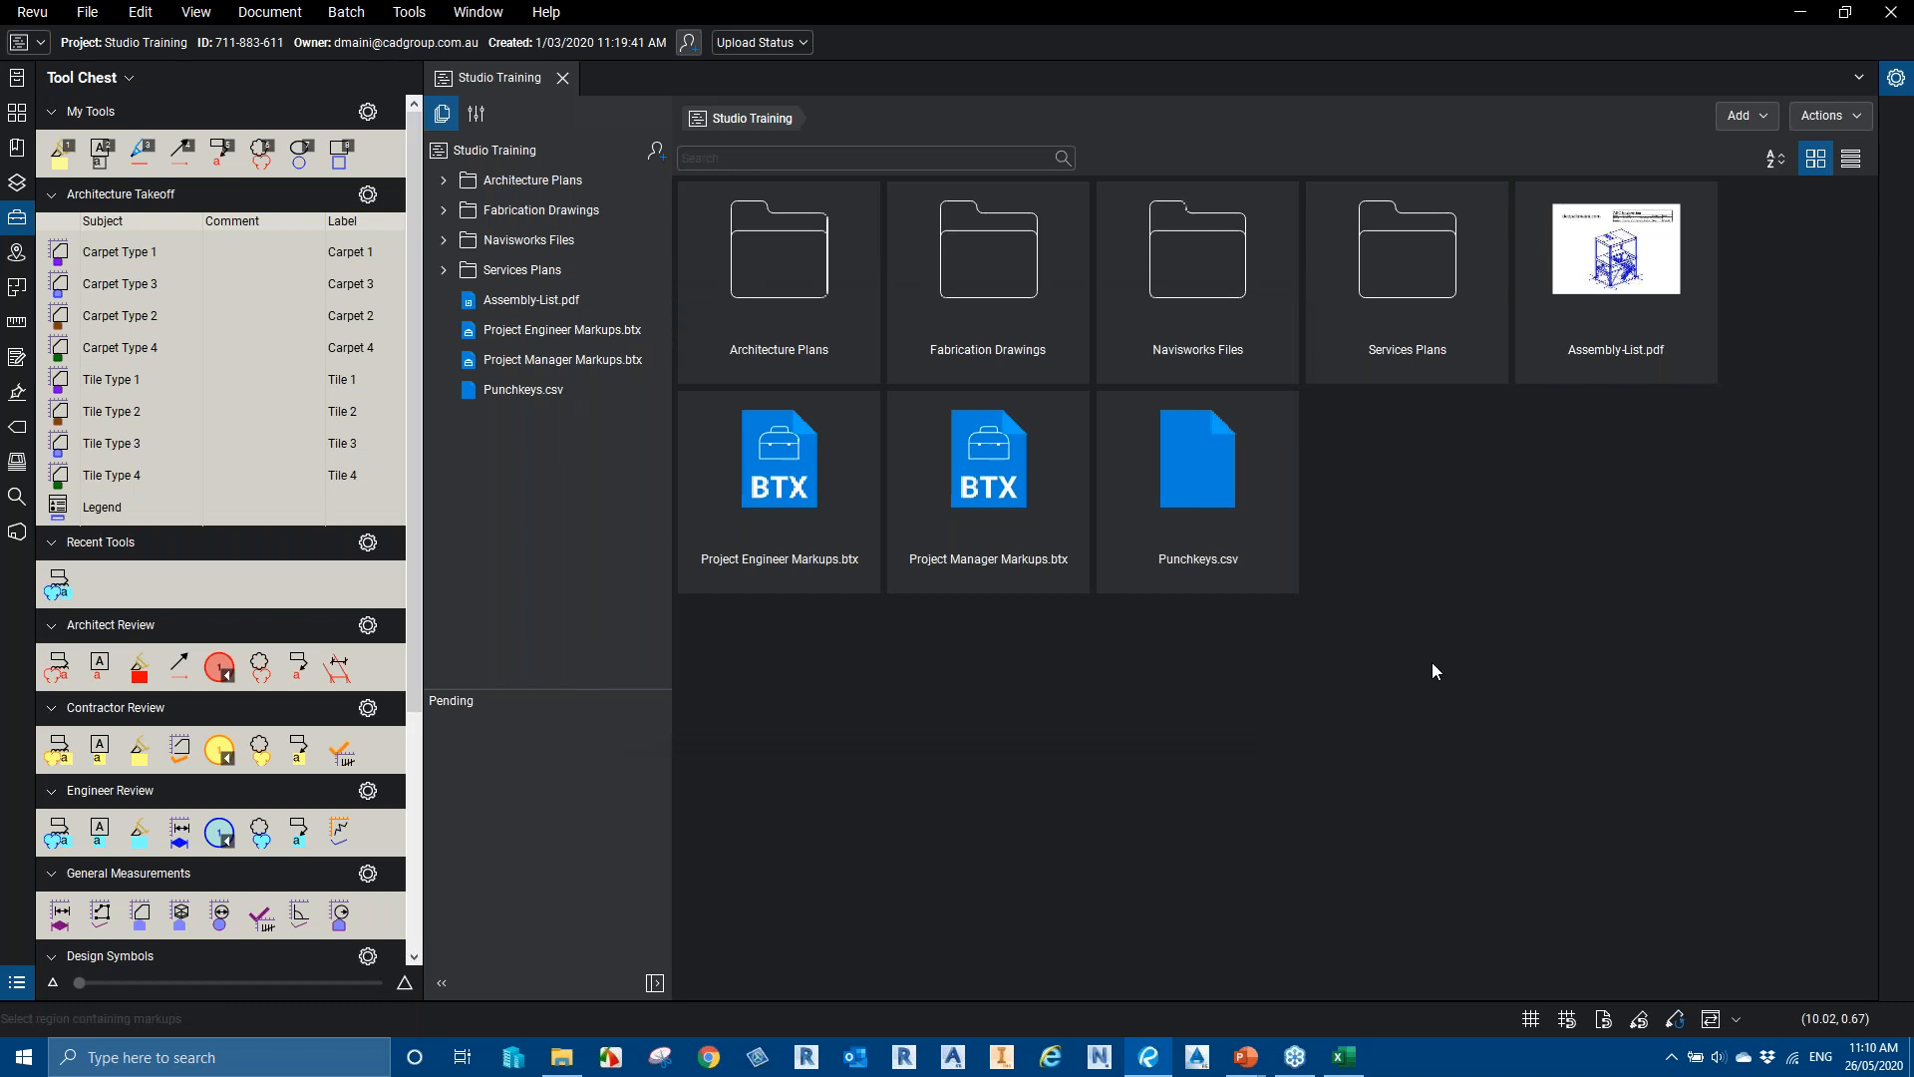
Check out Punchkeys.csv from the Studio project and open the checked-out file in Excel
left_click(1240, 493)
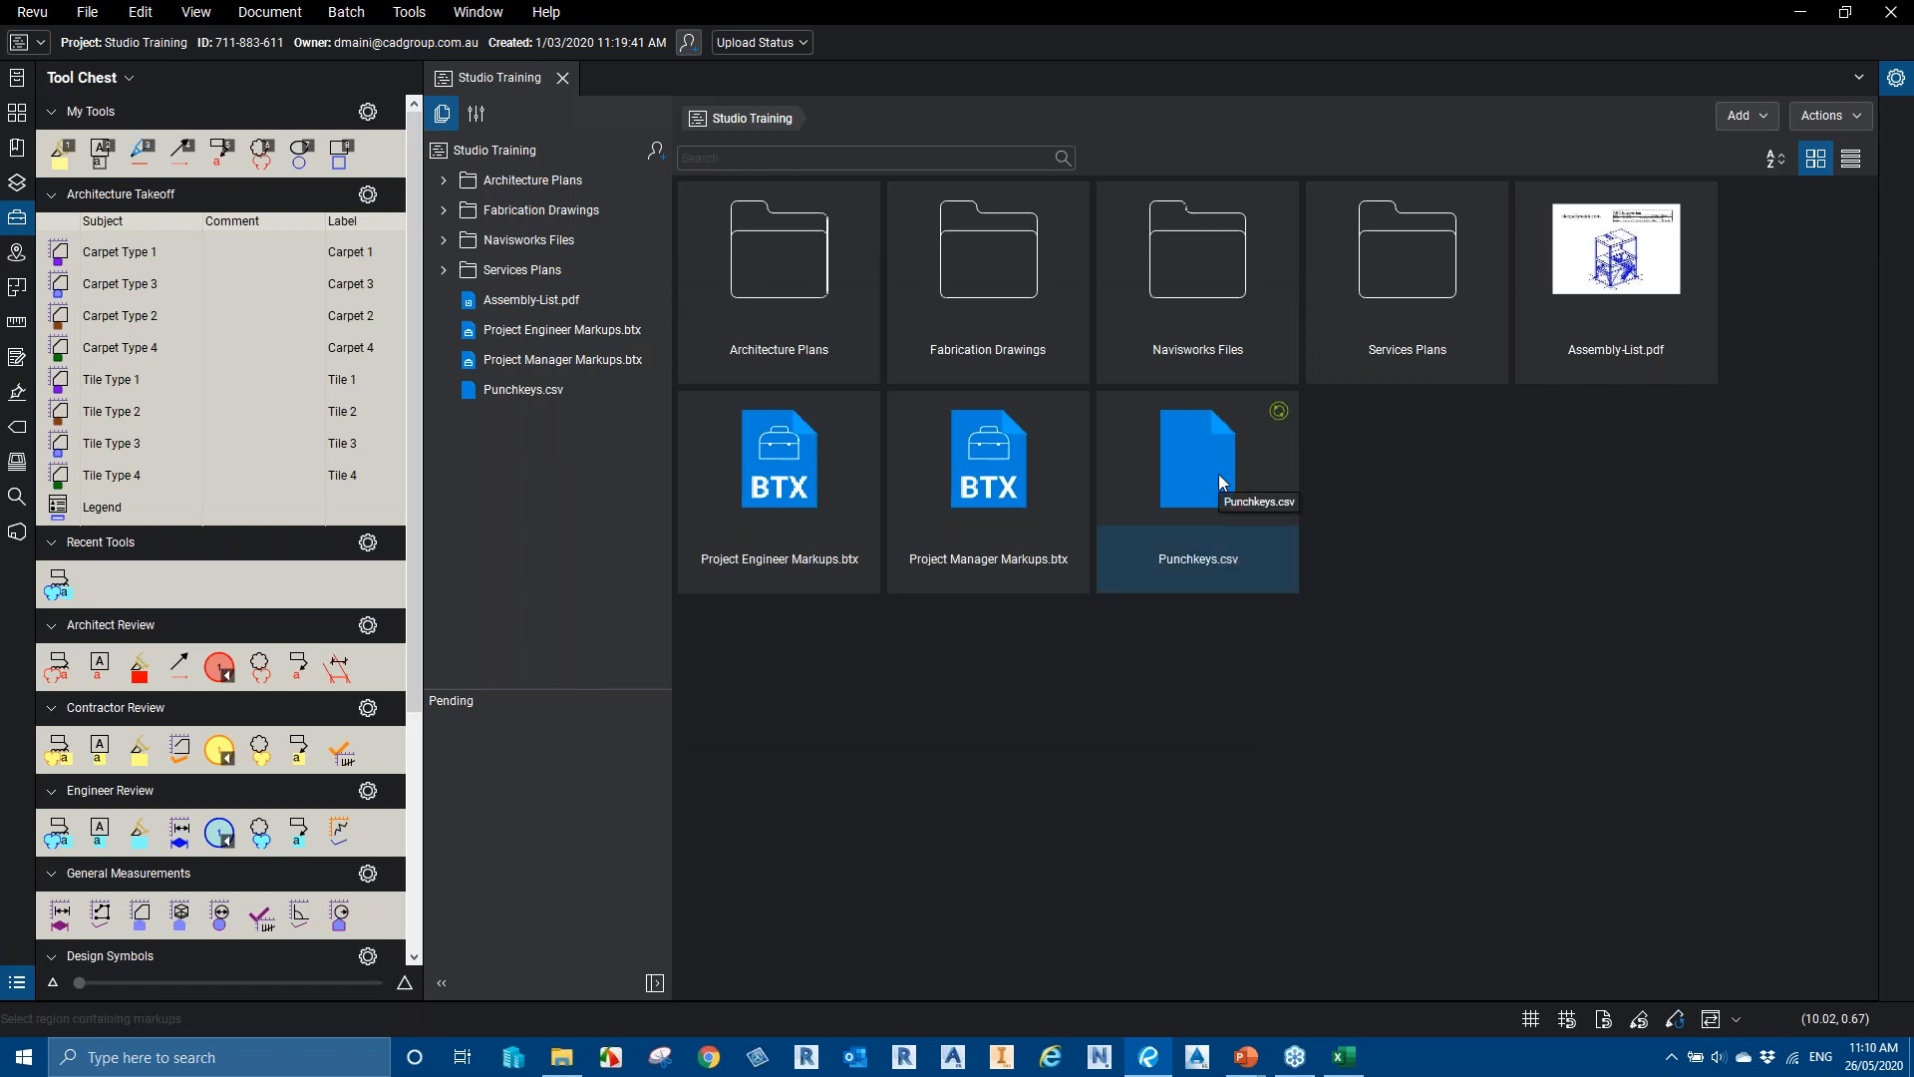
right_click(1218, 474)
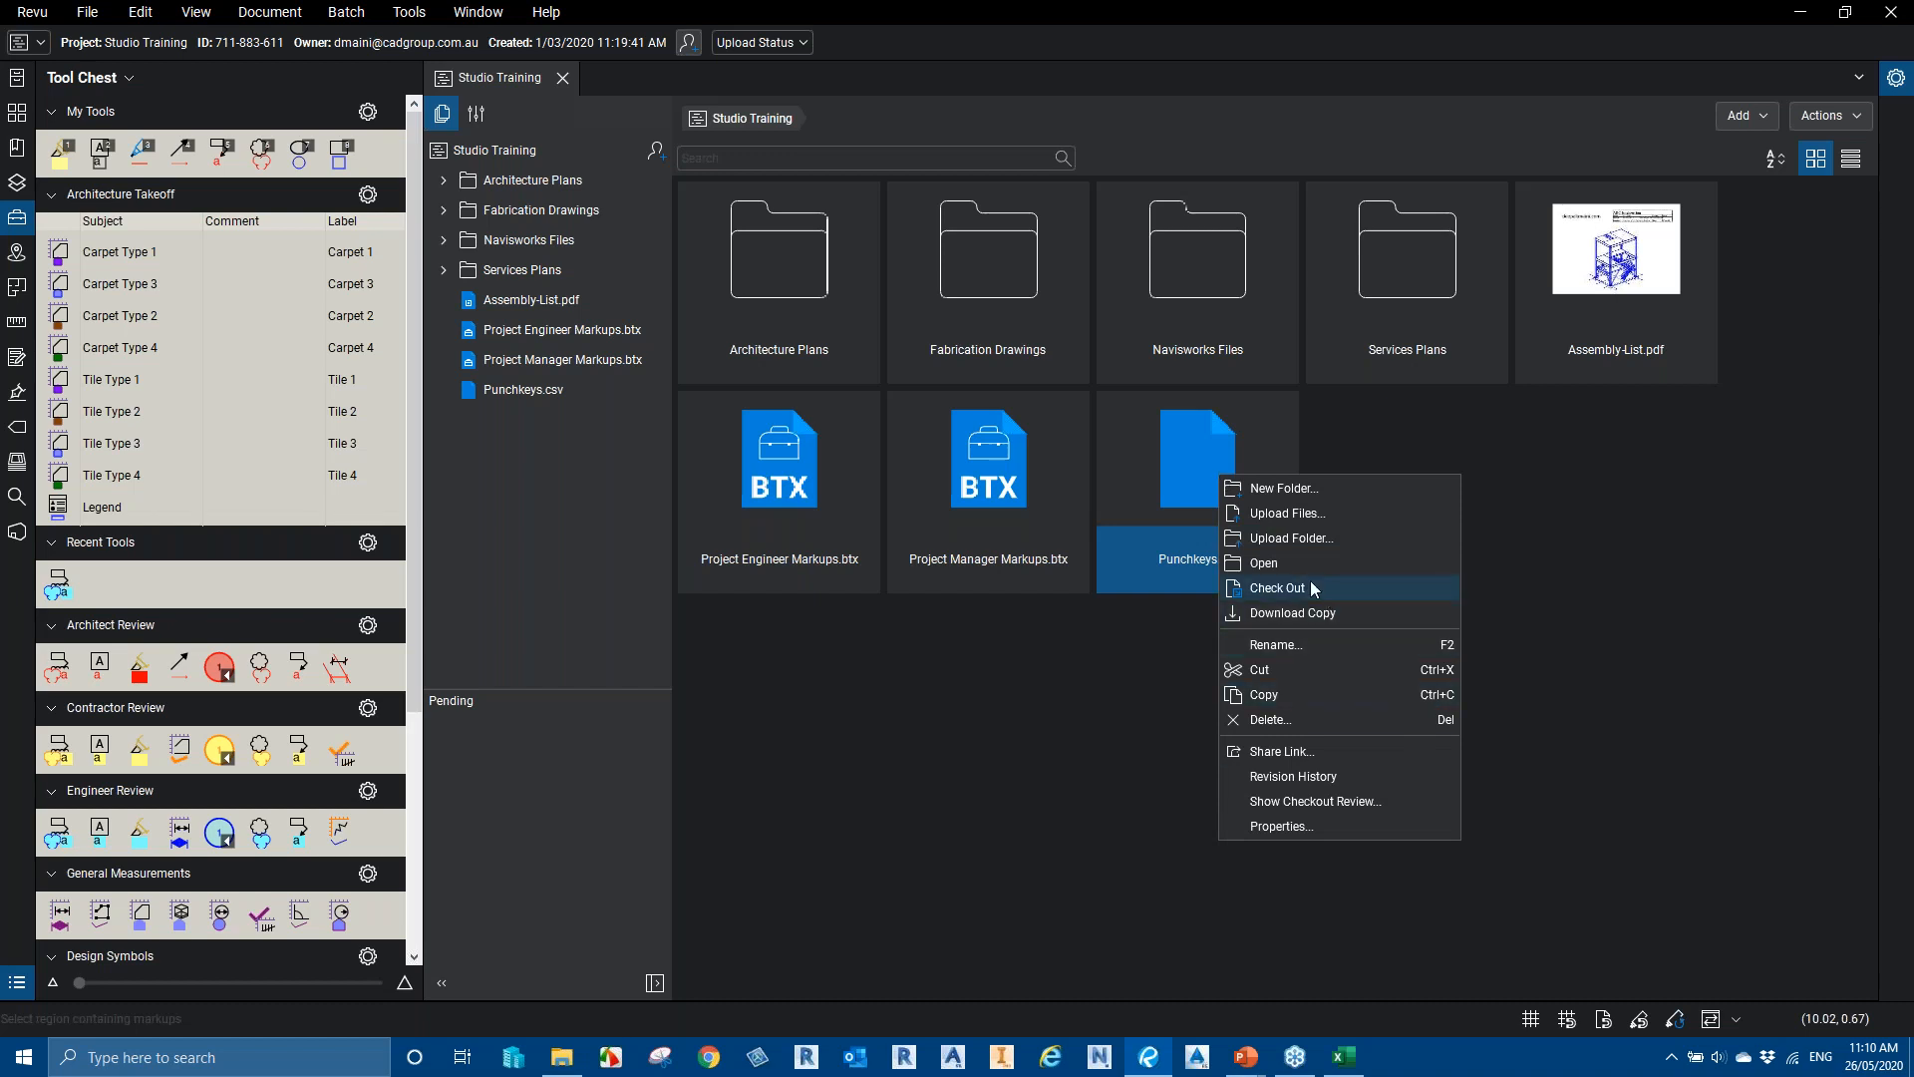
left_click(1308, 612)
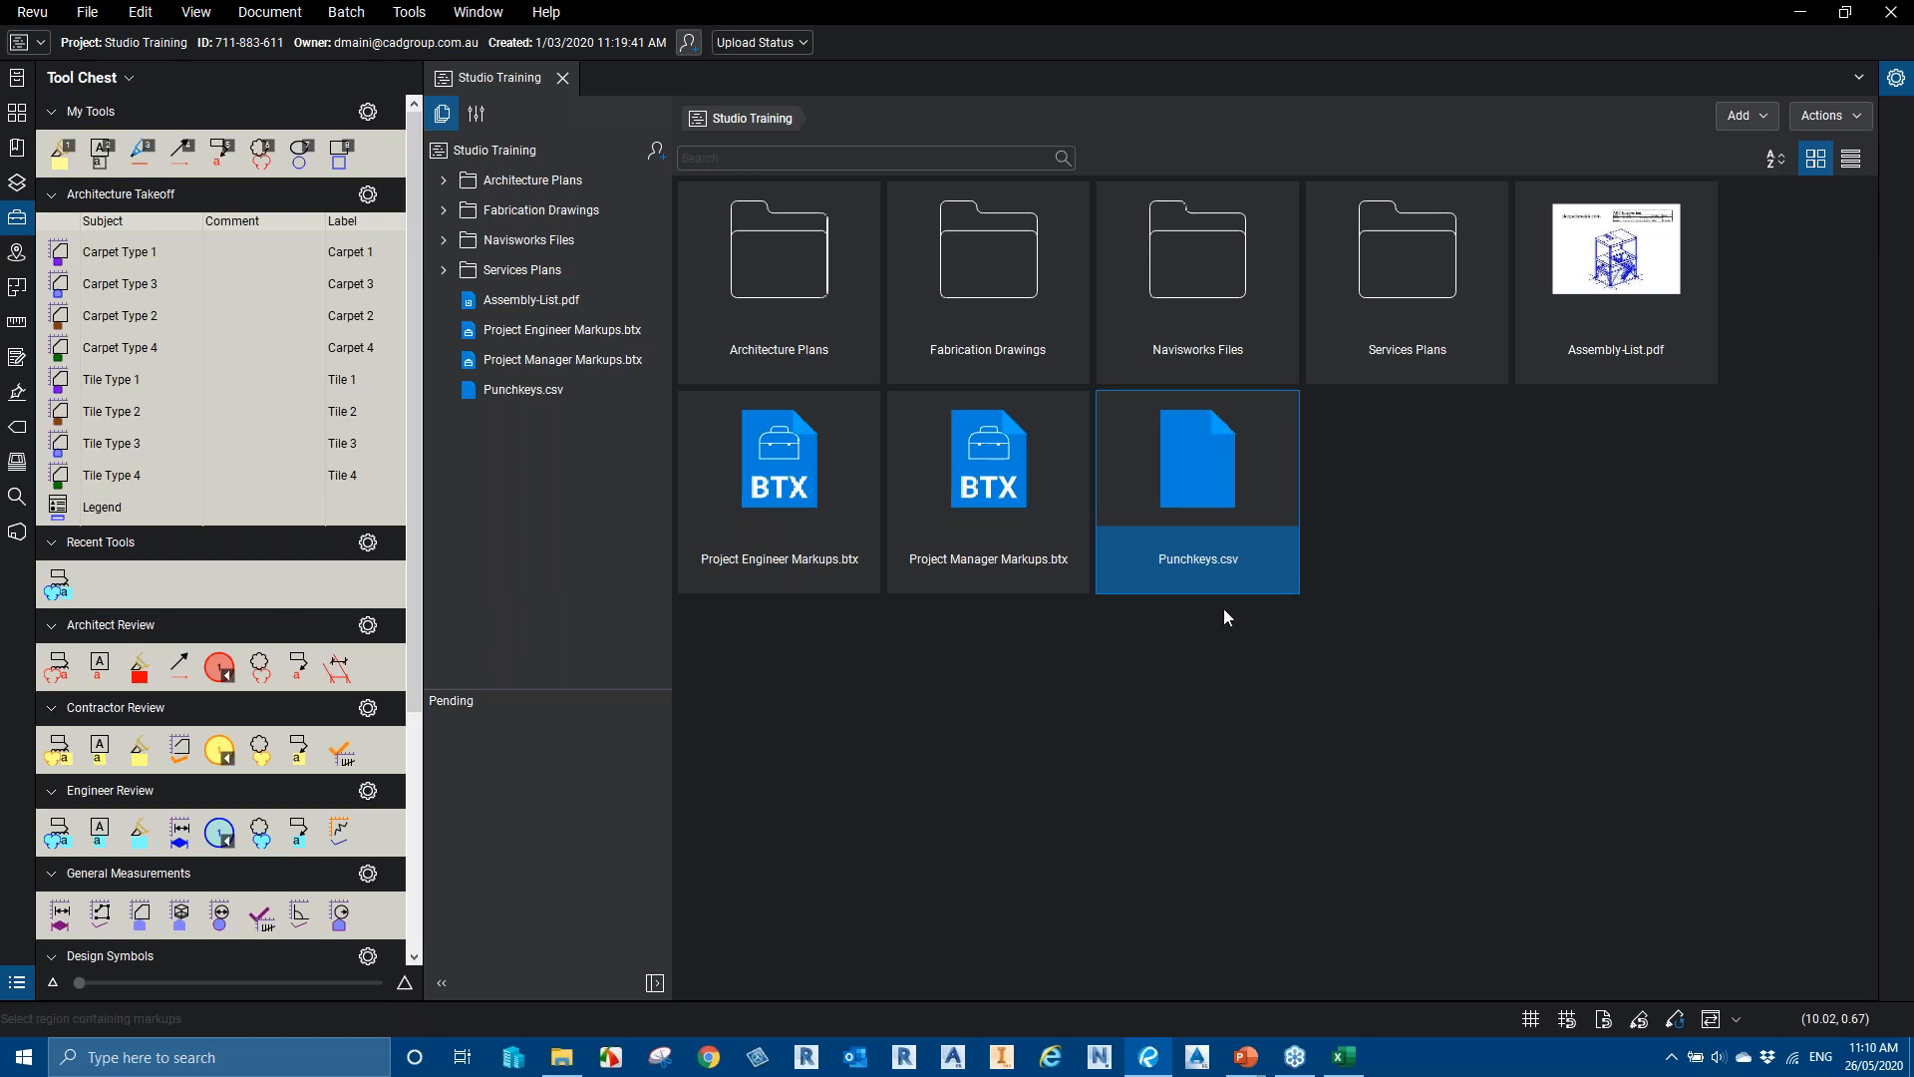
right_click(1199, 518)
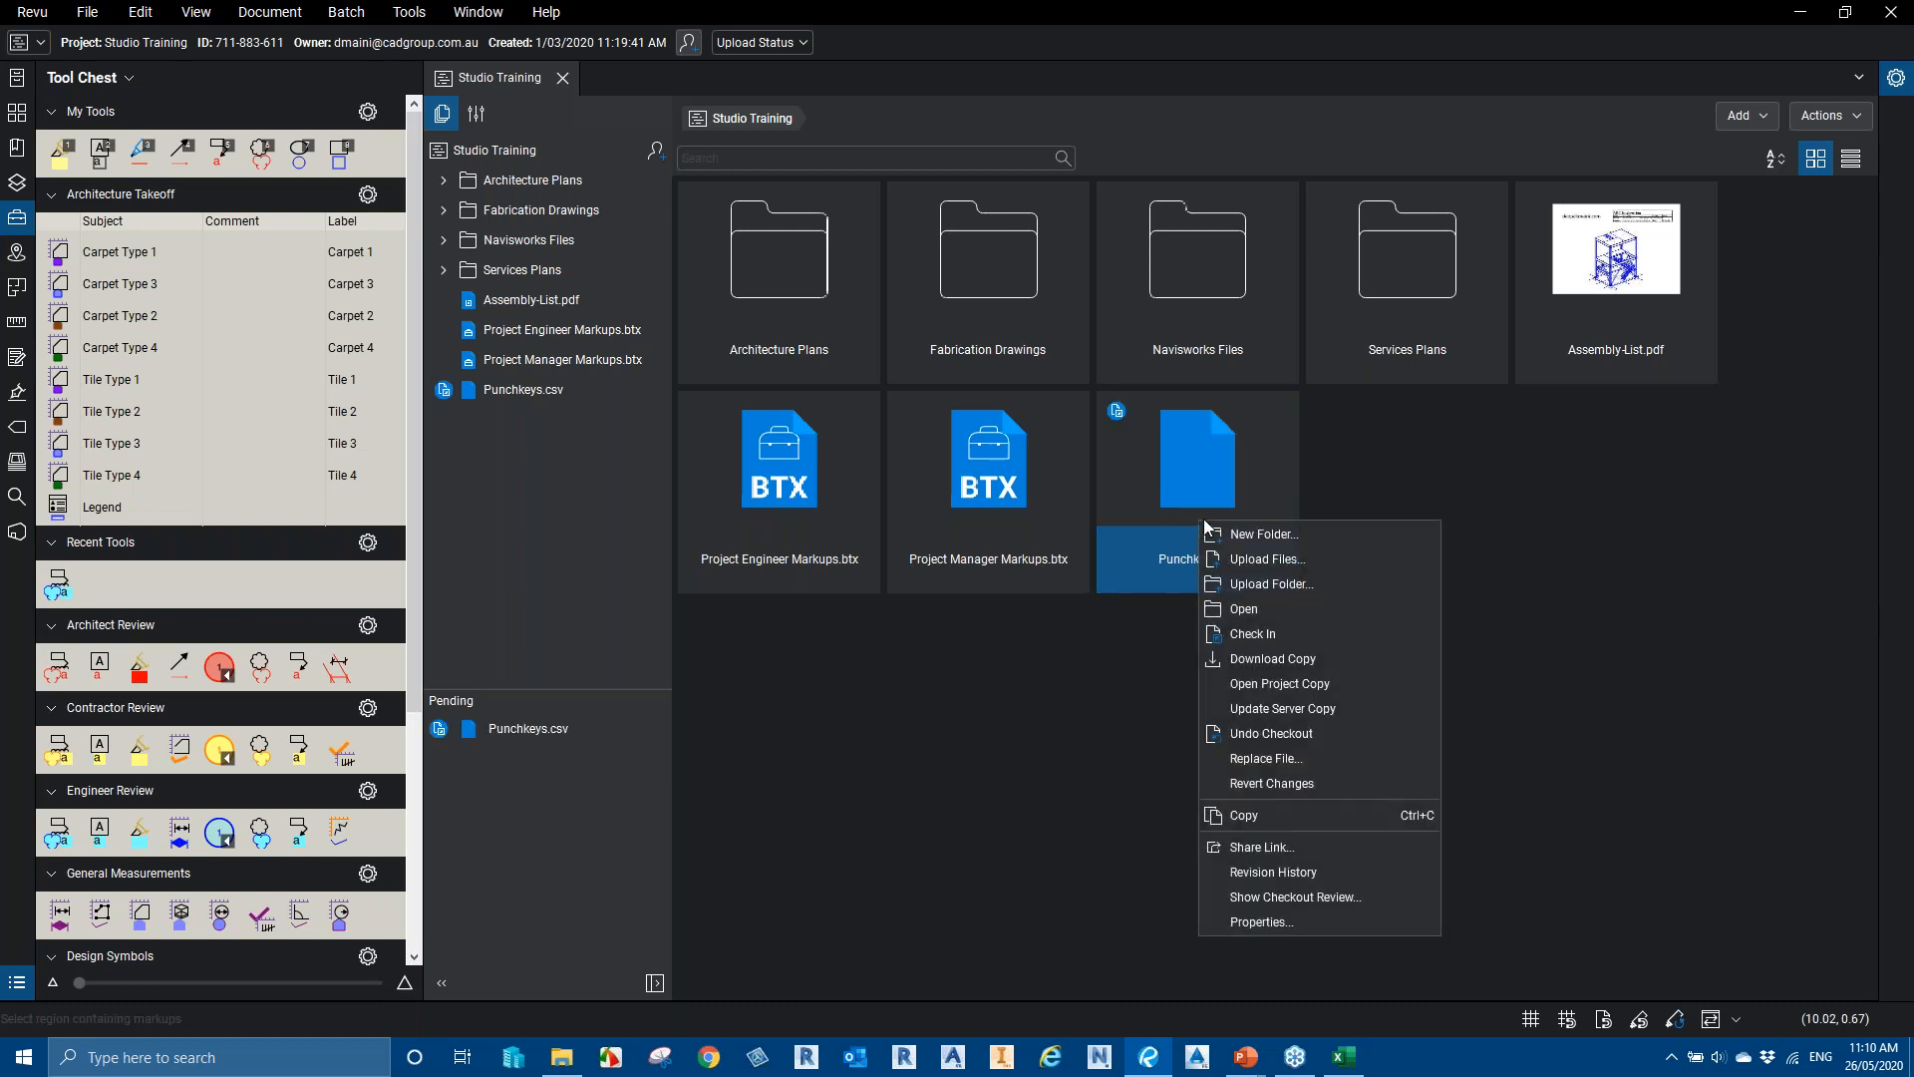
left_click(1273, 611)
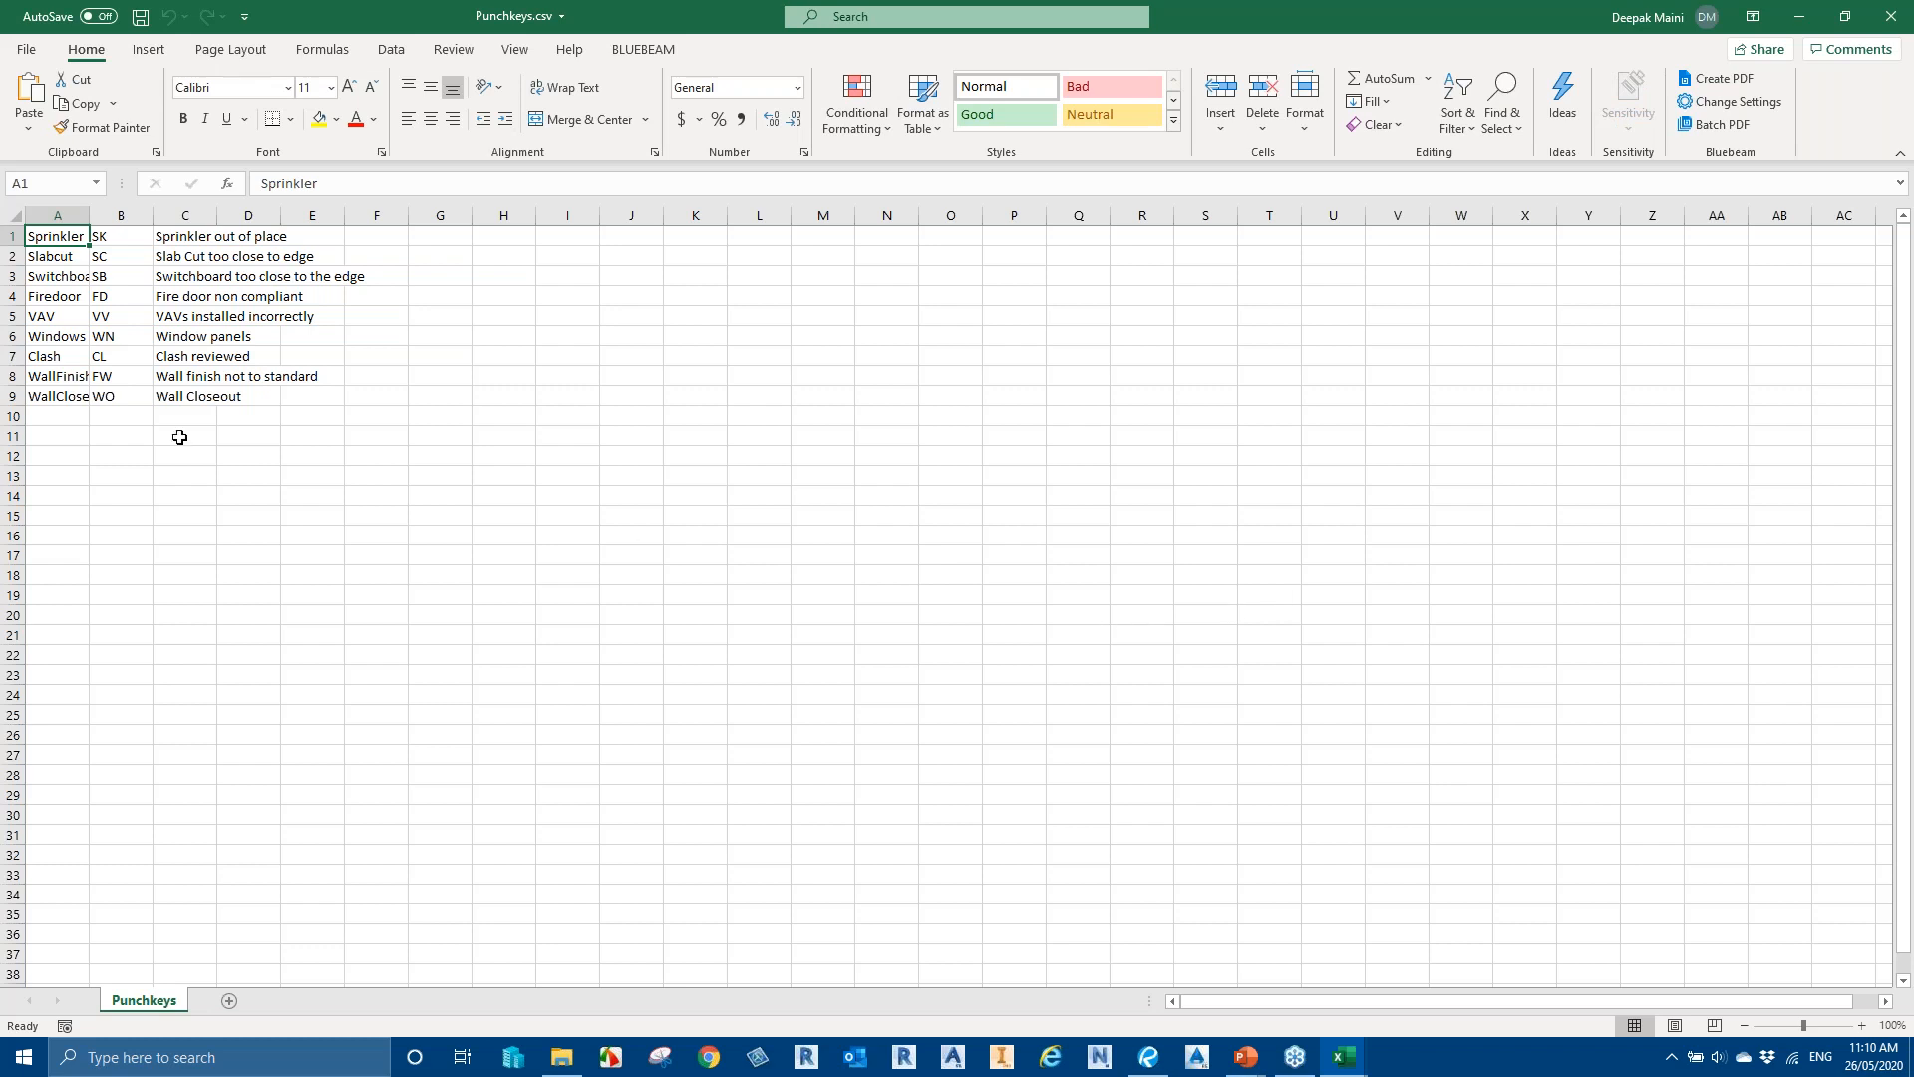
Fit column A to its contents and change the WallCloseout code in B9 to WCO, saving and closing Punchkeys.csv
double_click(89, 223)
double_click(150, 396)
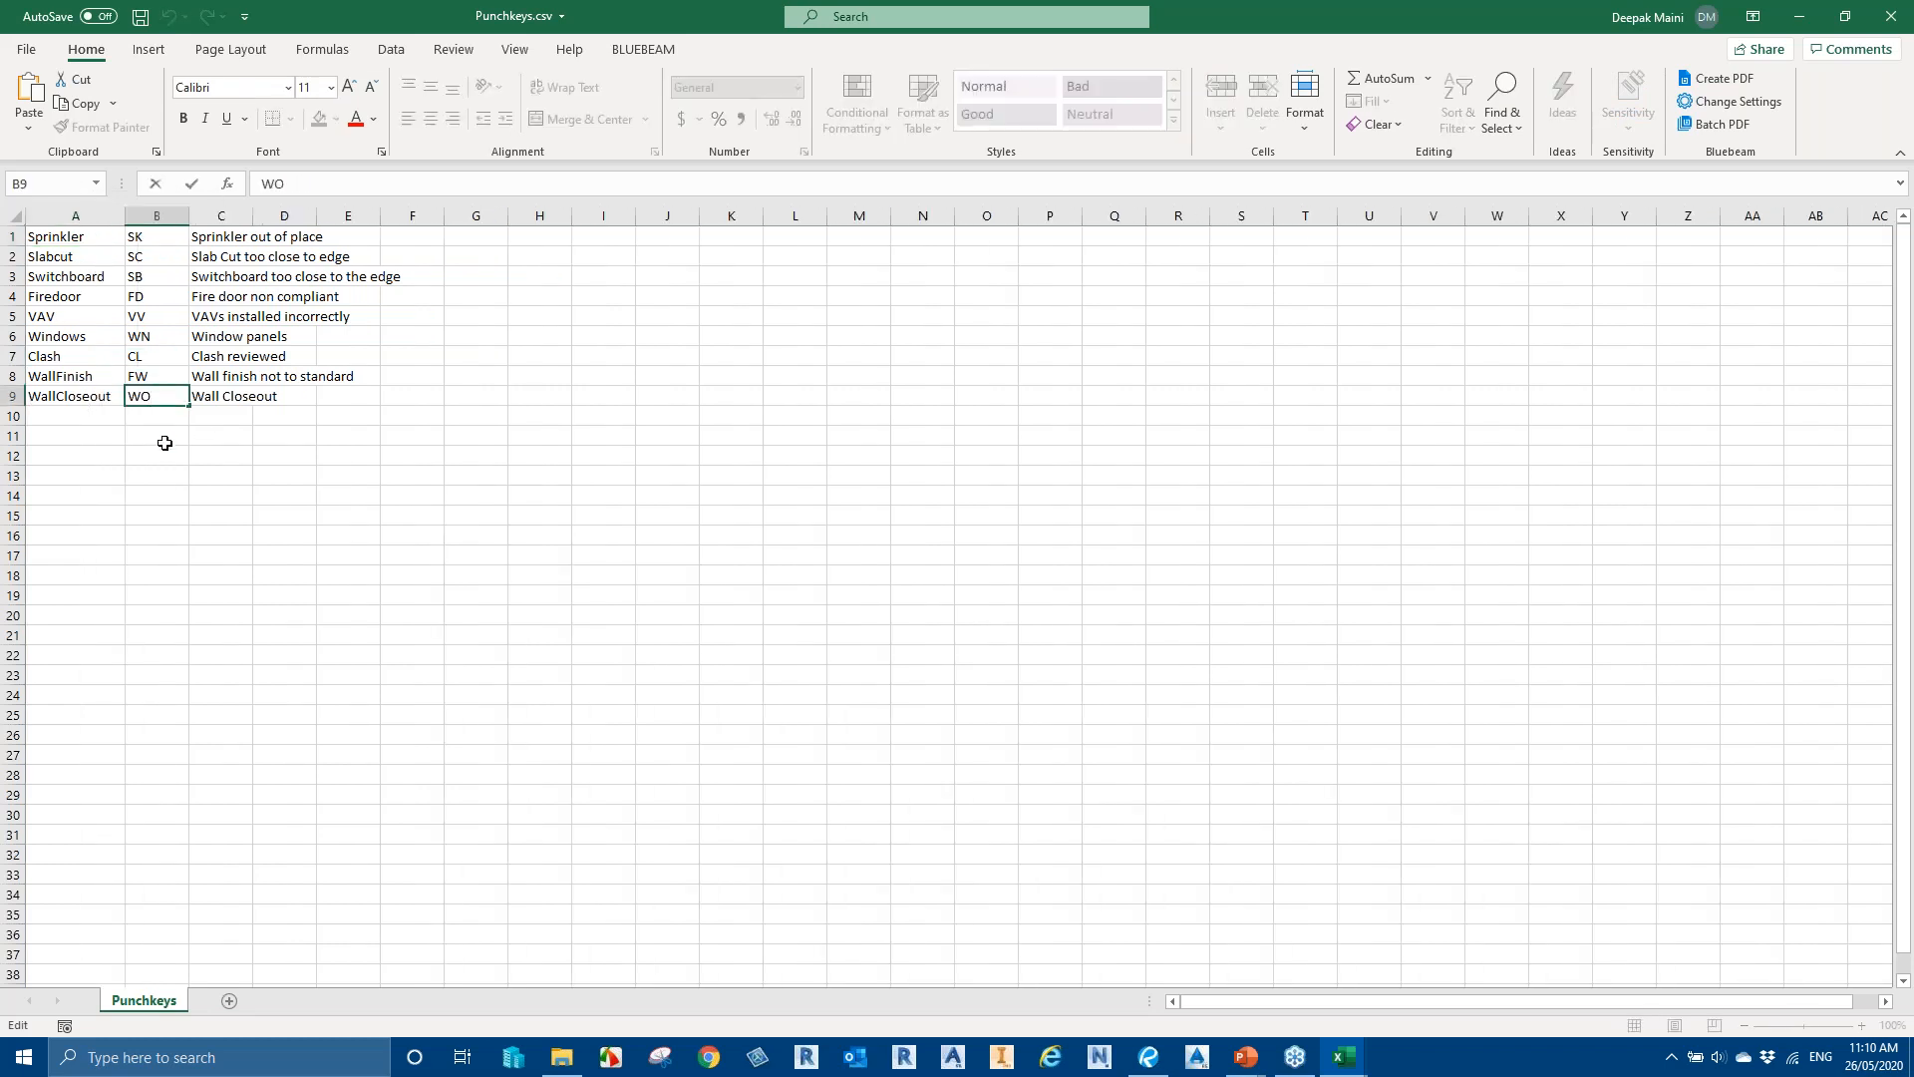
type("C")
key("Return")
key("ctrl+s")
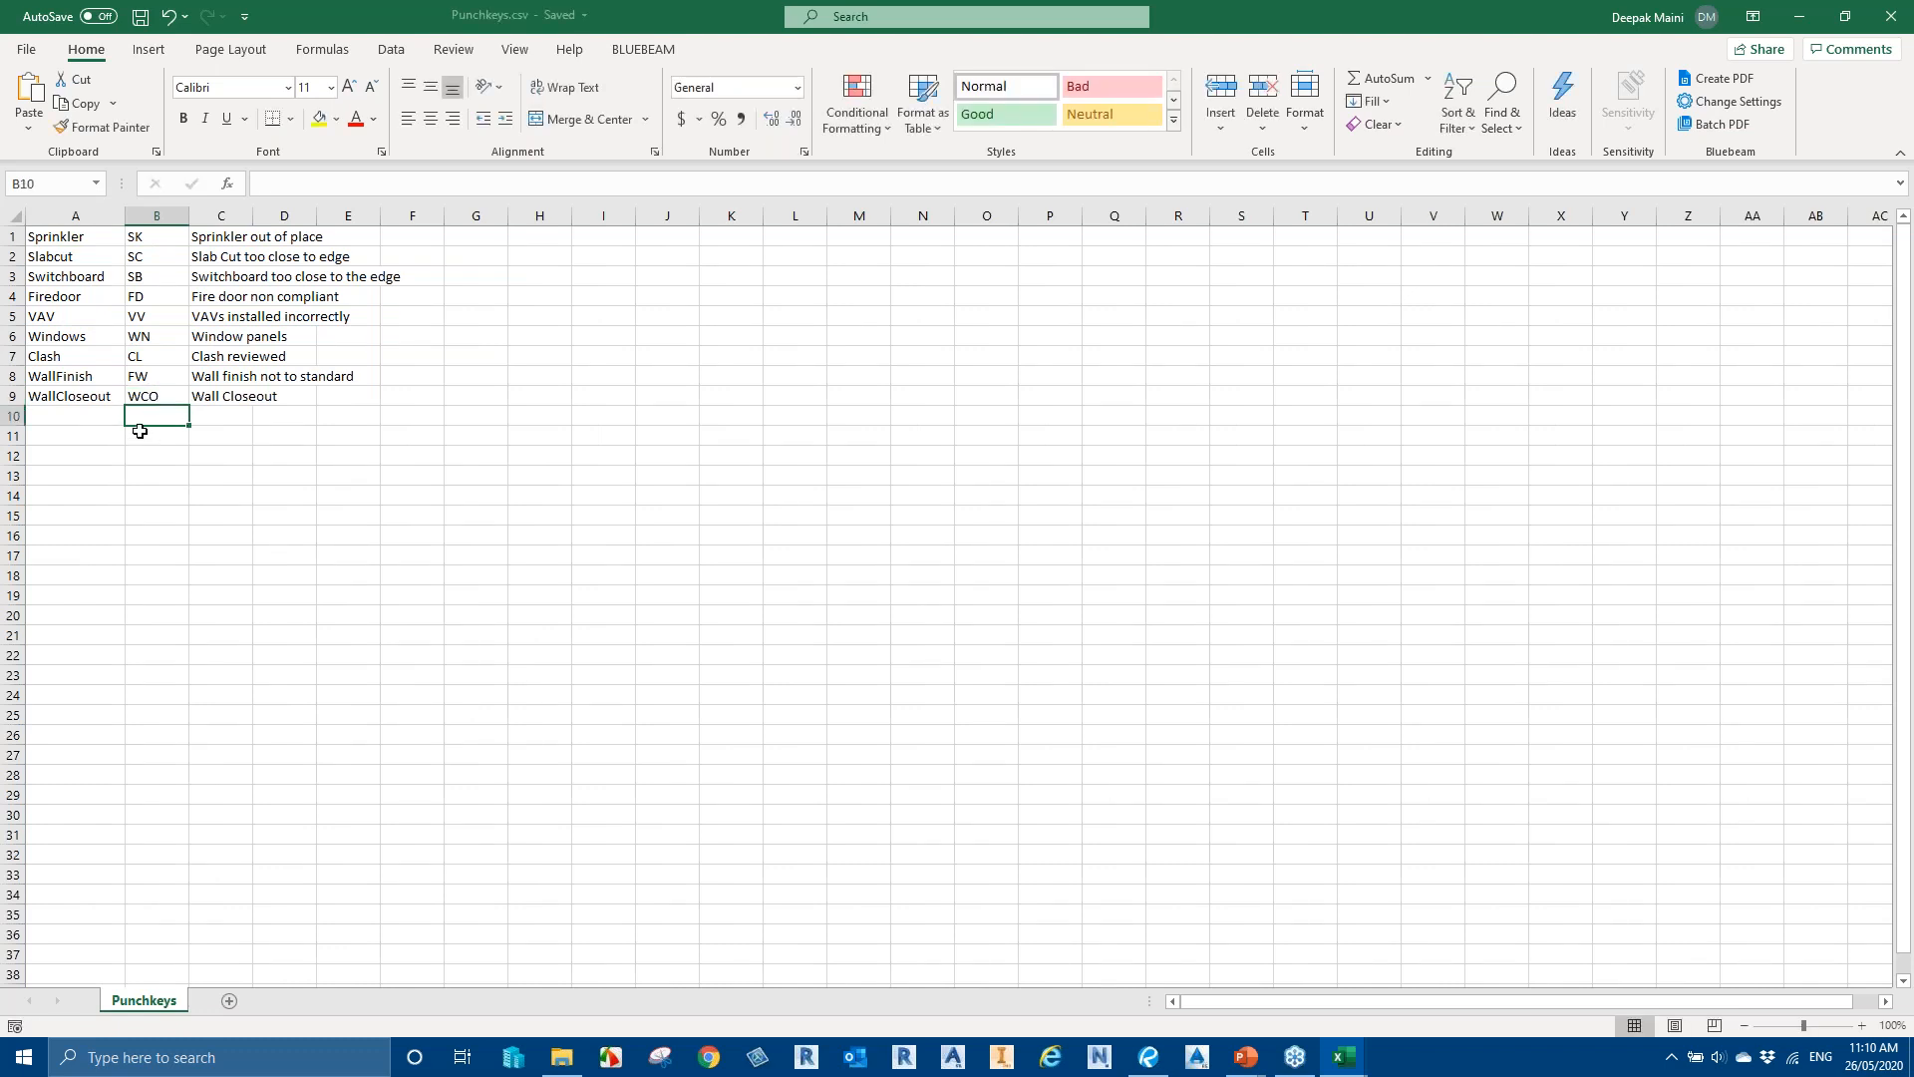
left_click(1892, 16)
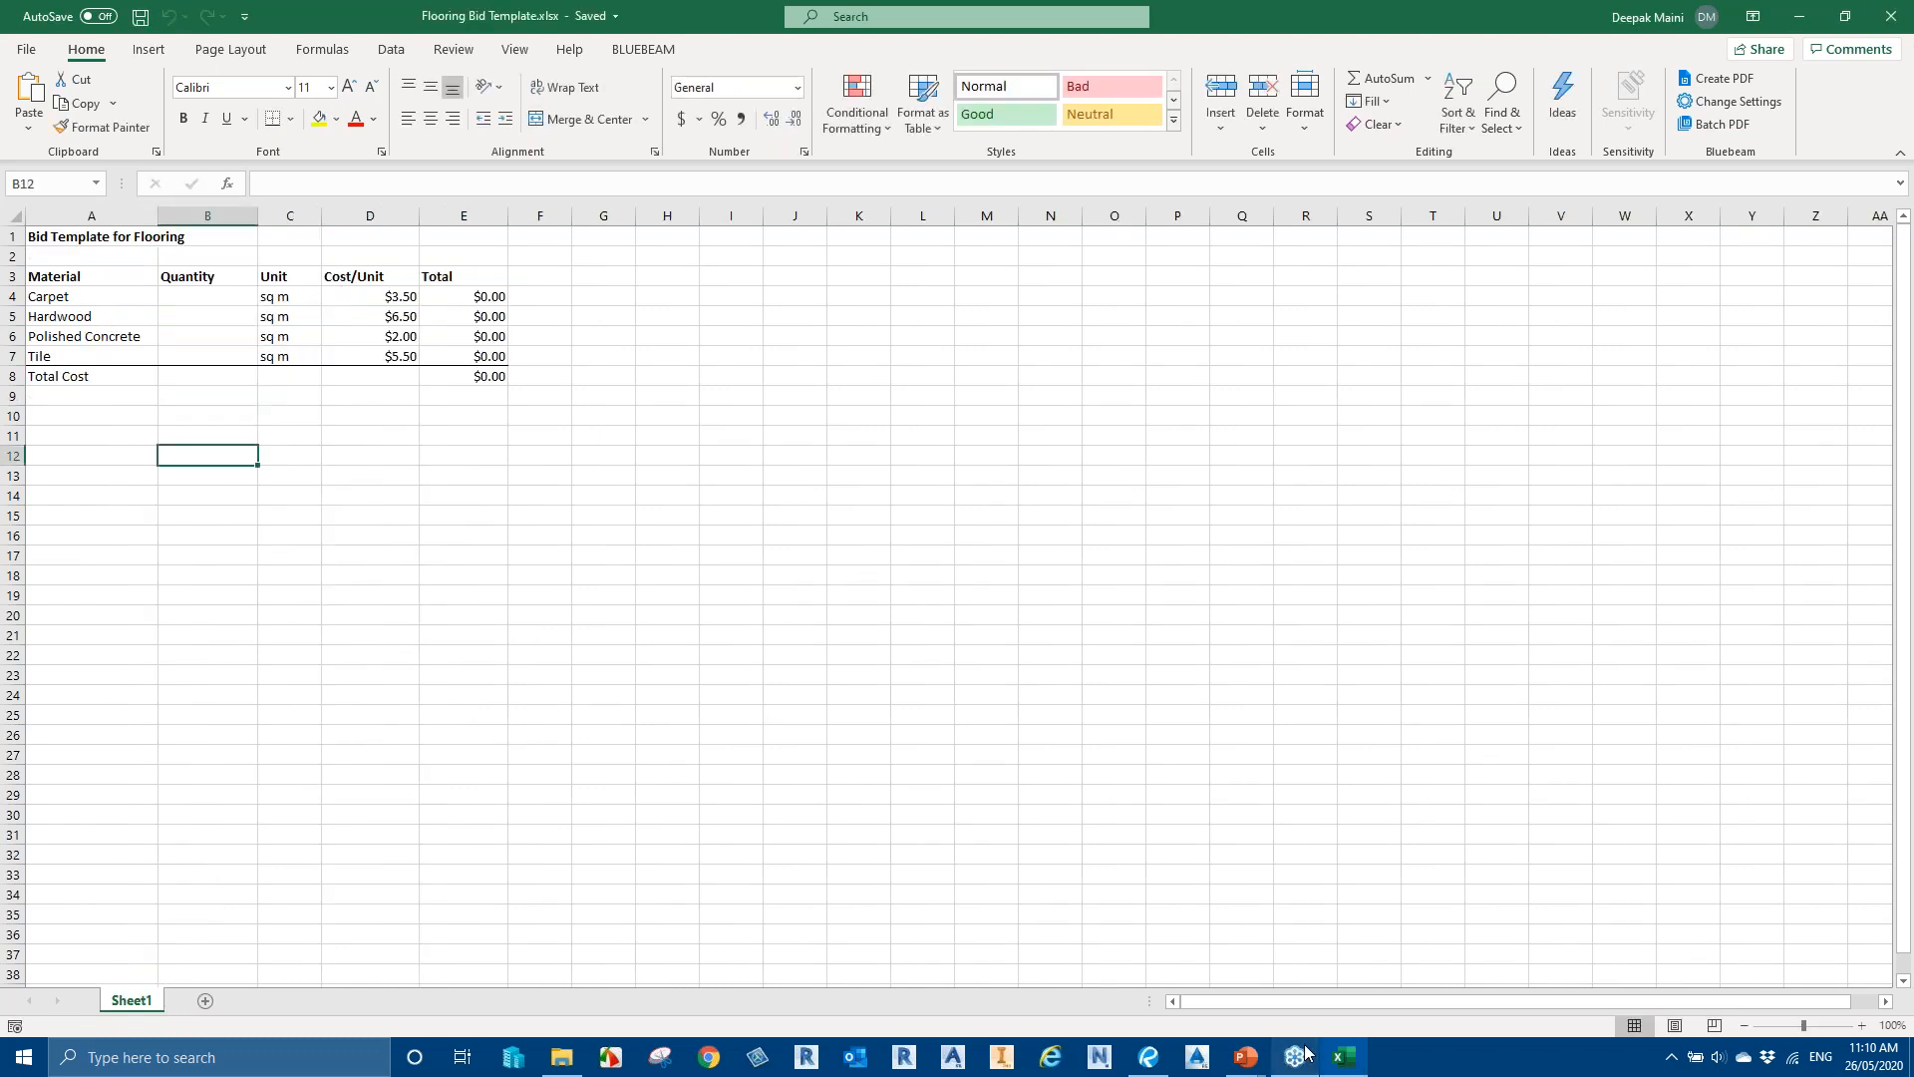
Switch to Bluebeam Revu and check in Punchkeys.csv to the Studio project with the comment "Changed the Wall Closeout Symbol"
left_click(1149, 1057)
right_click(1221, 516)
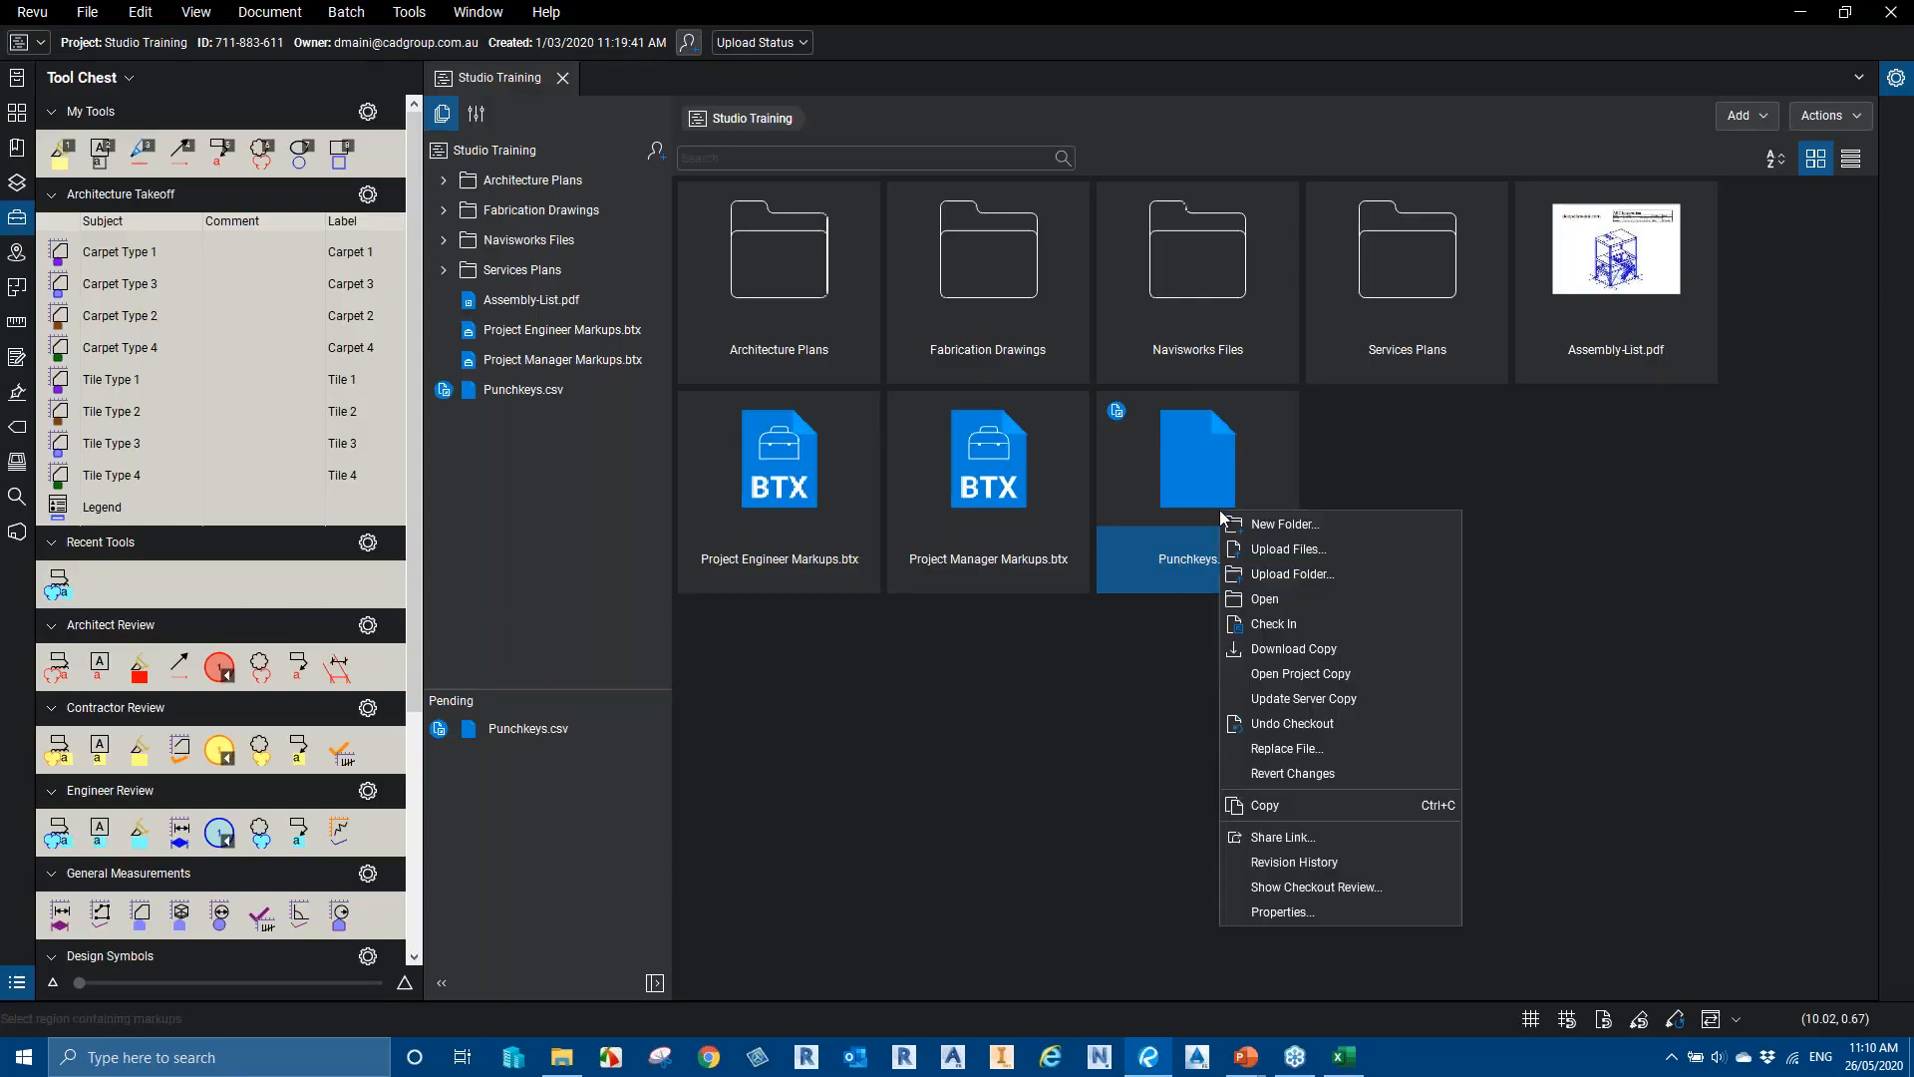
left_click(1322, 626)
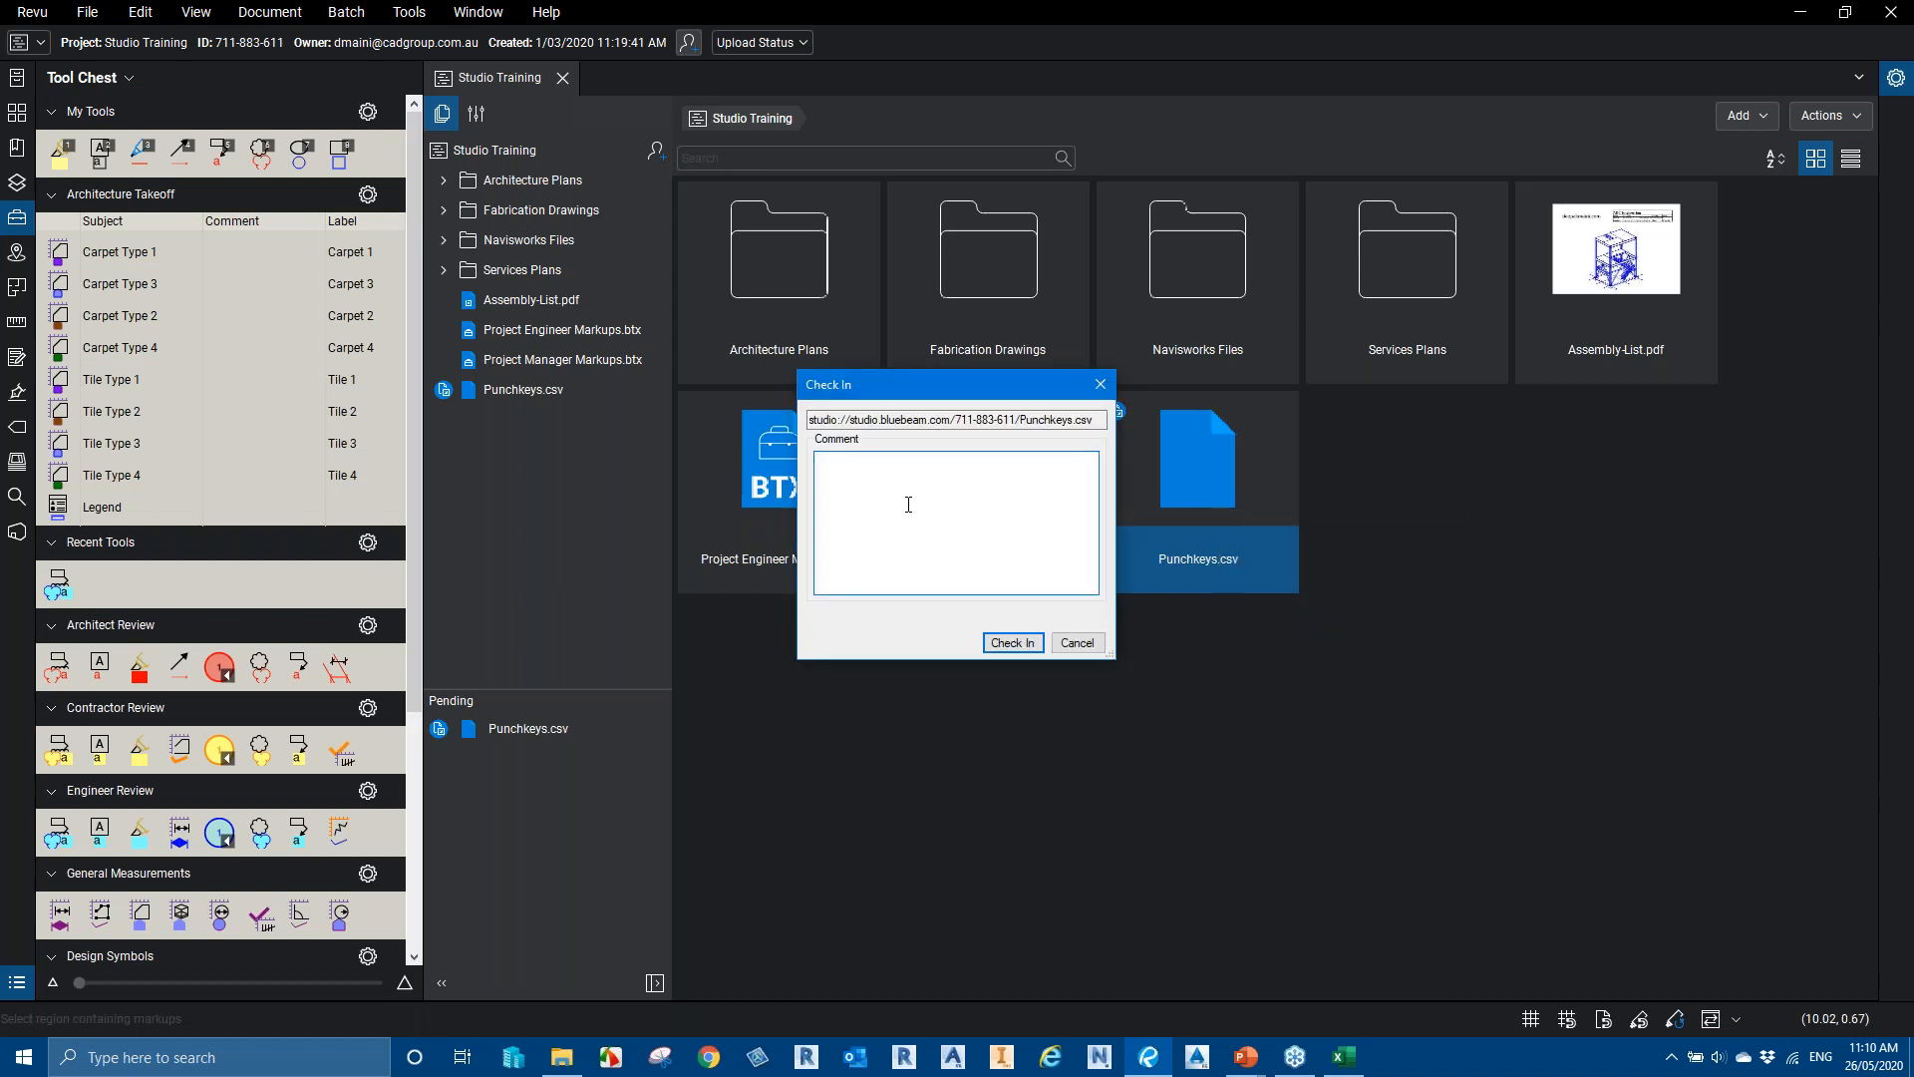
type("ded")
key("BackSpace")
key("BackSpace")
key("BackSpace")
key("BackSpace")
key("BackSpace")
type("Changed the Wall CLos")
key("BackSpace")
key("BackSpace")
key("BackSpace")
type("lou")
type("seout Symb")
type("ol")
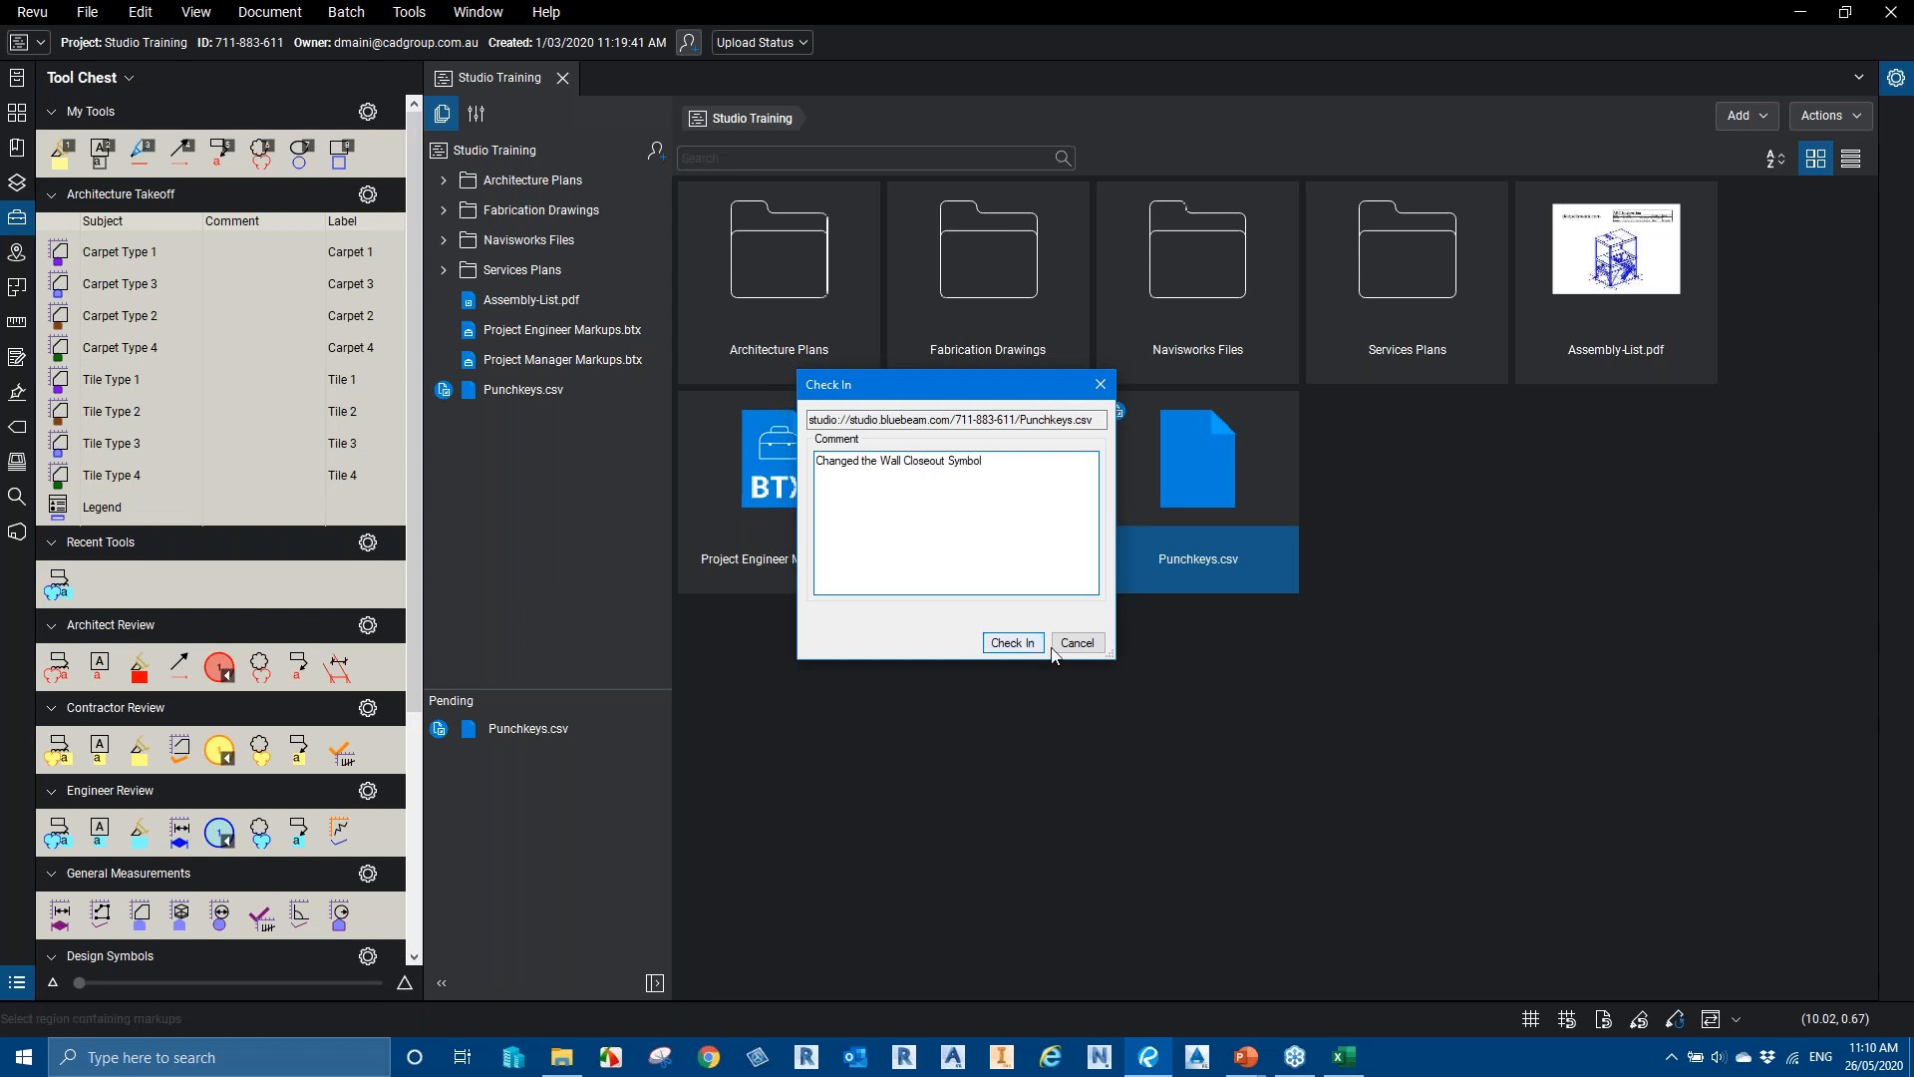
left_click(1012, 642)
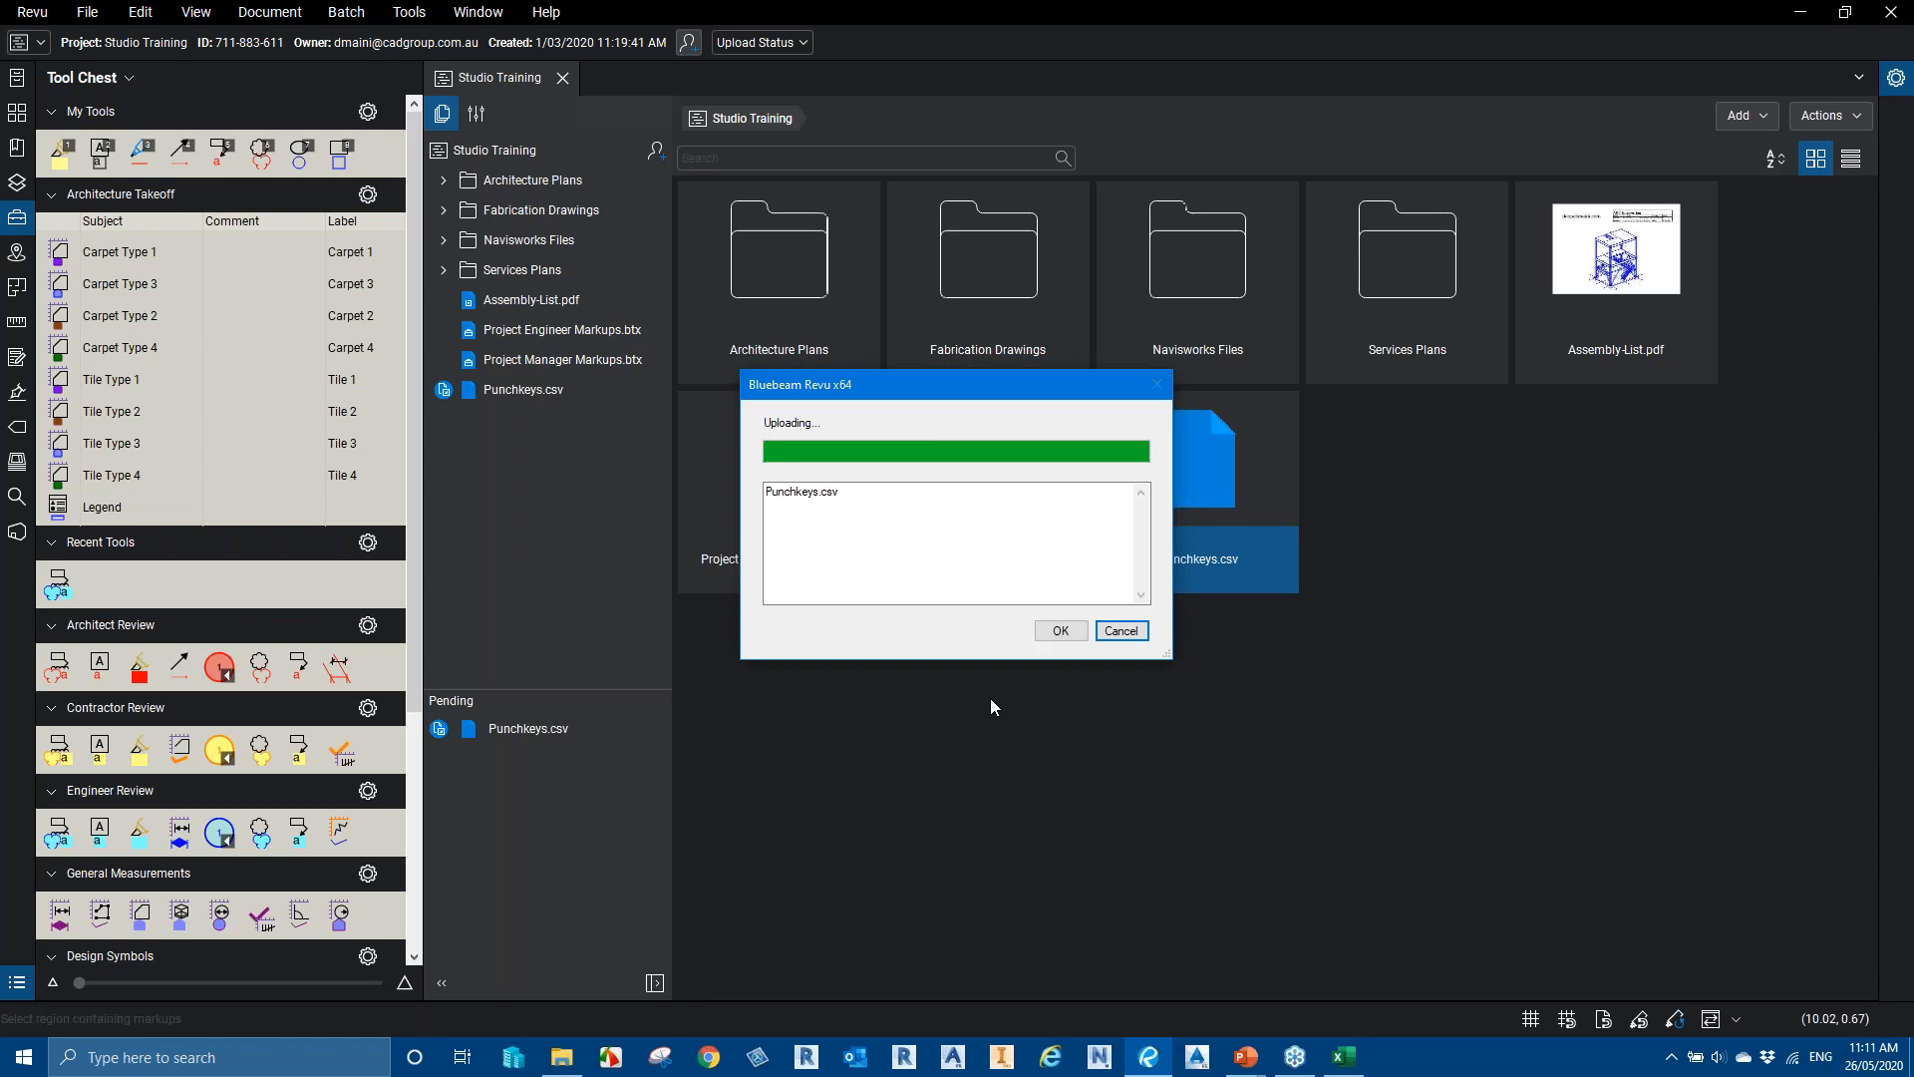
Review the revision history of Punchkeys.csv, selecting the earlier versions from 1.3 back to 1.0, and close the history
right_click(1179, 481)
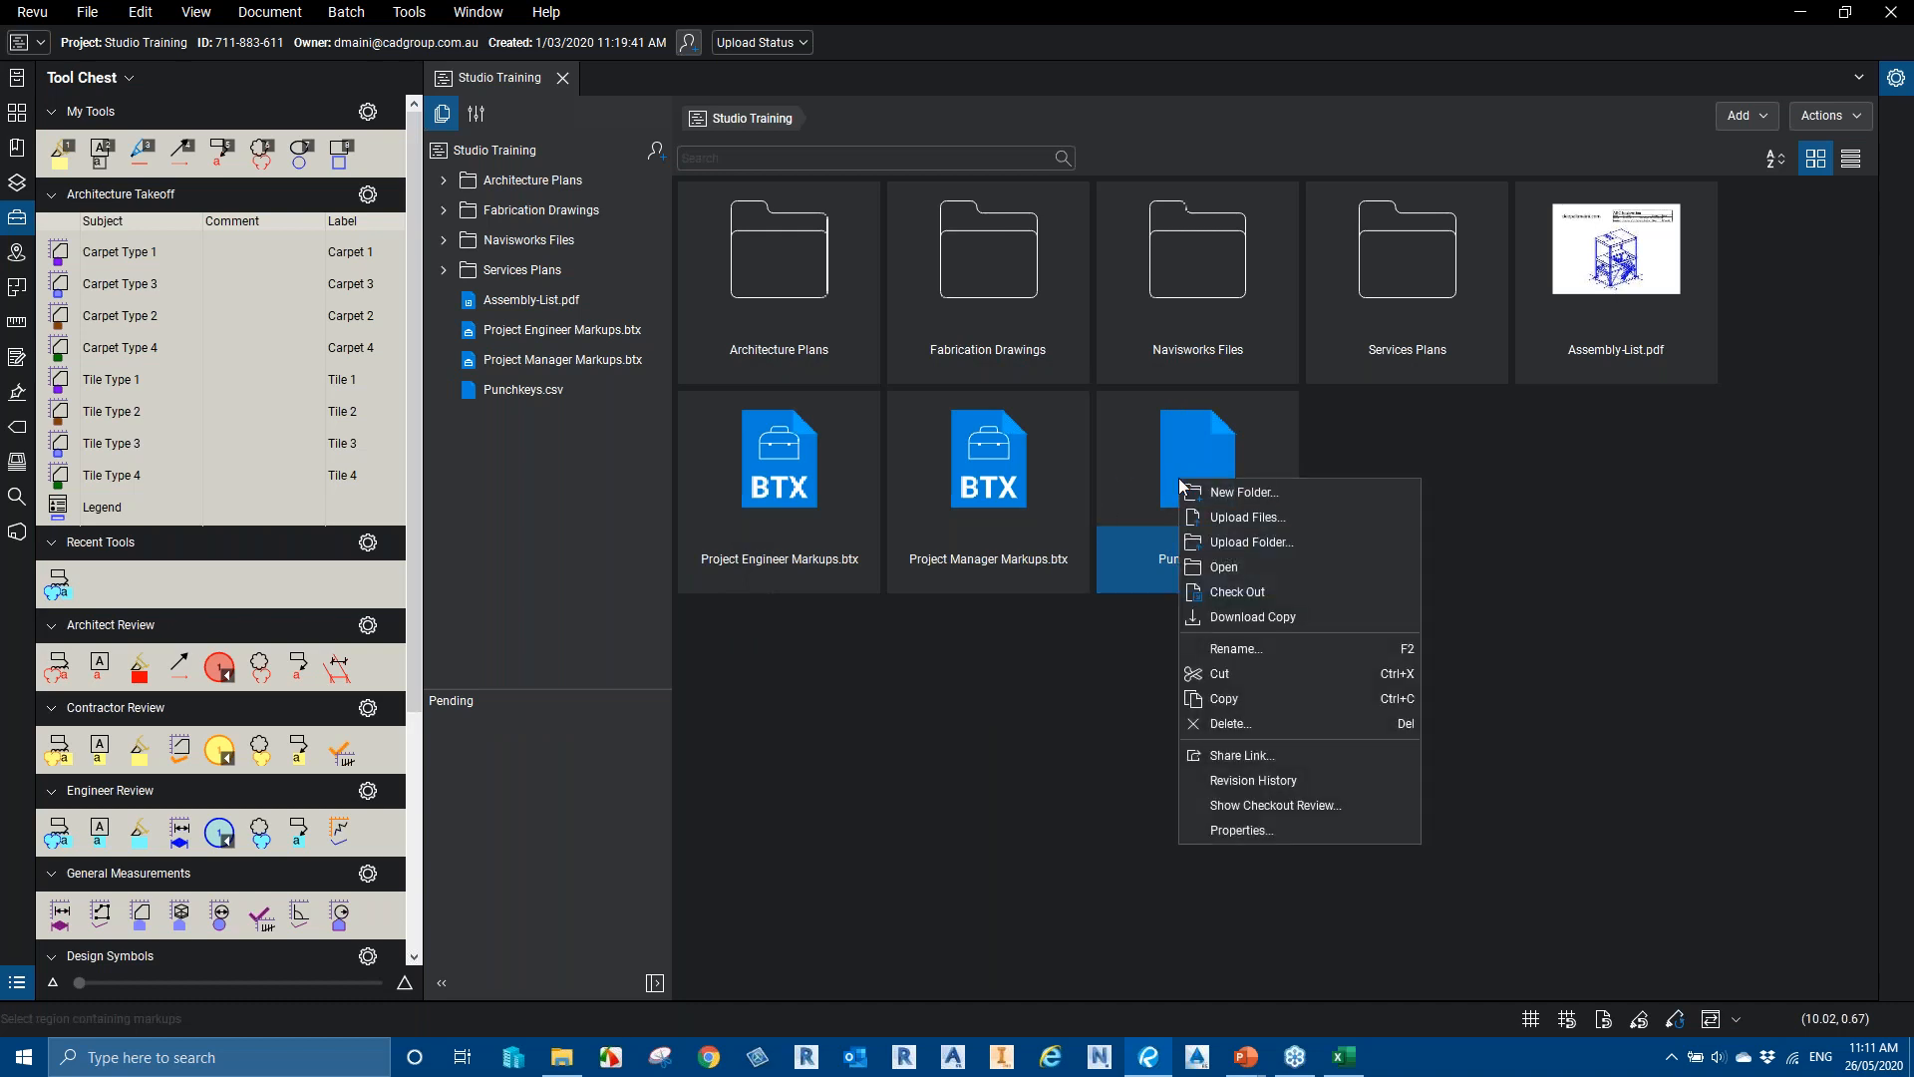
left_click(1306, 780)
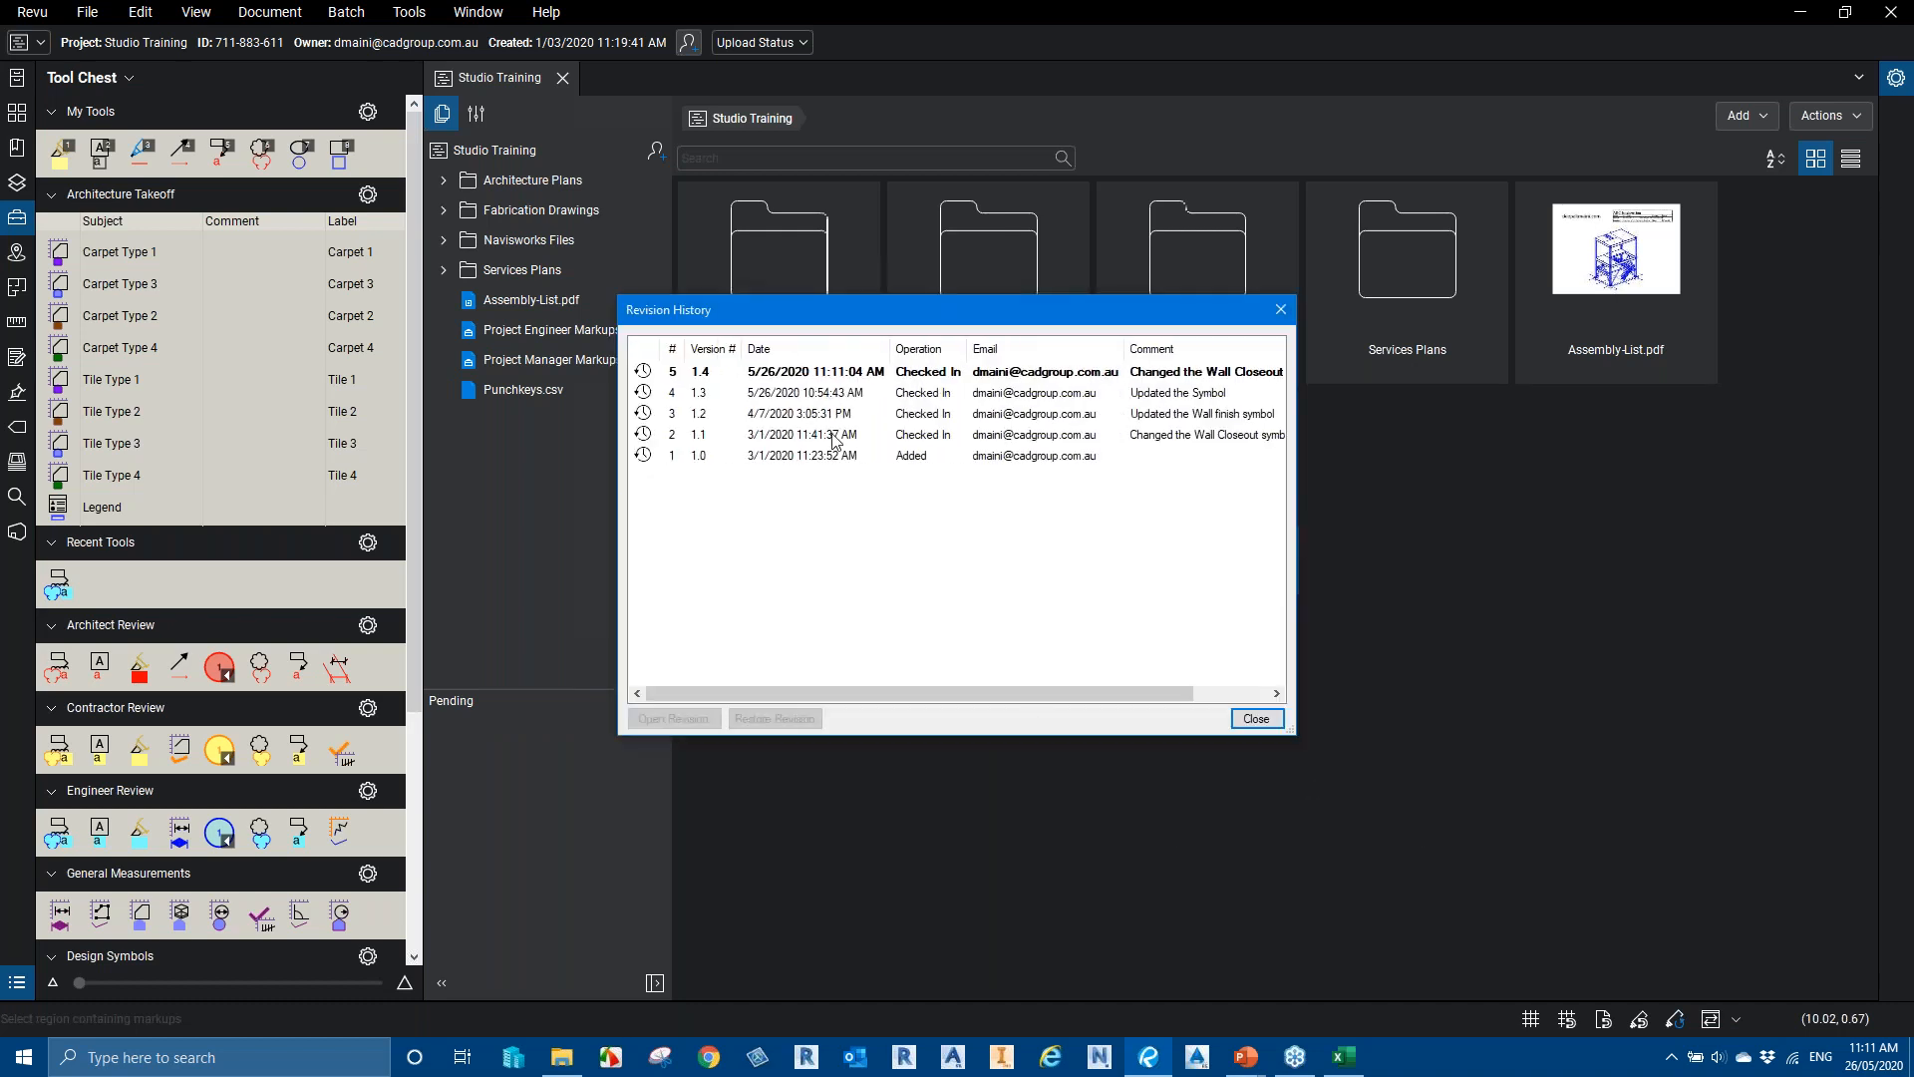
left_click(1219, 413)
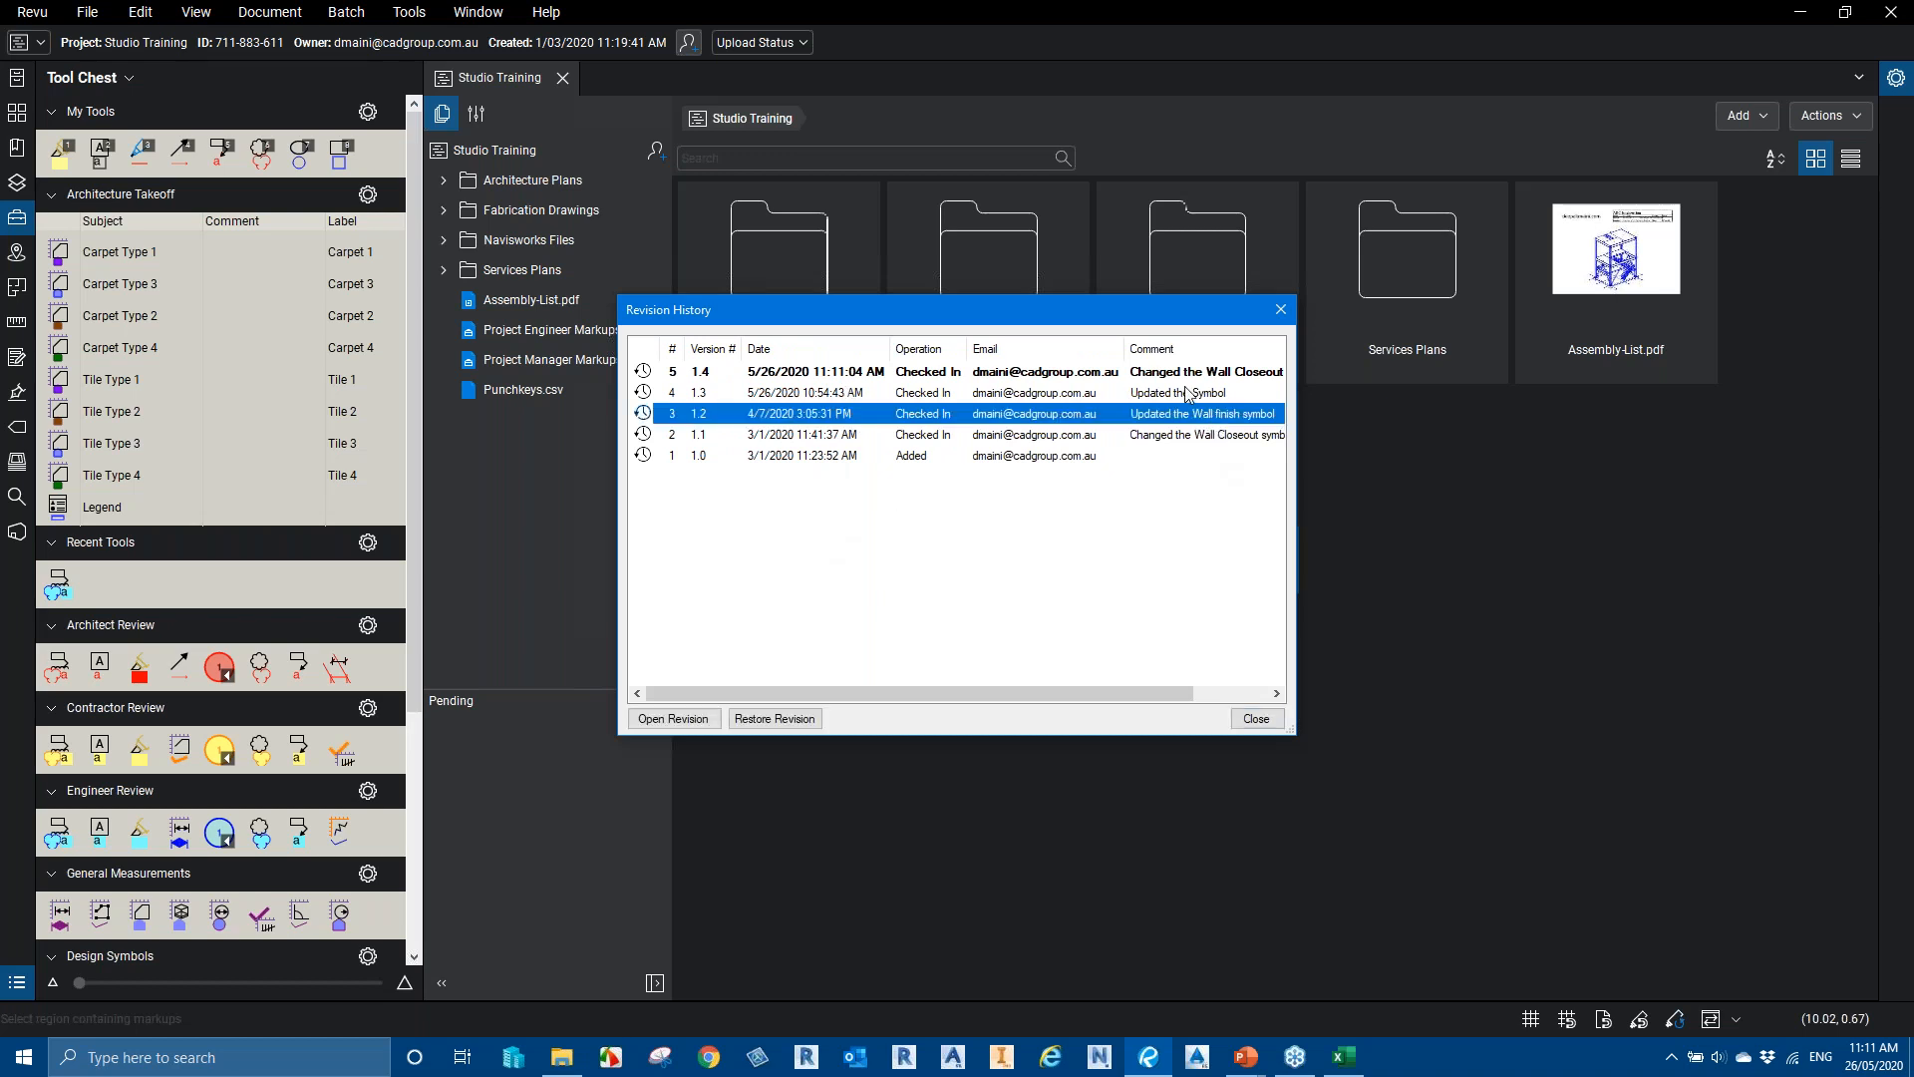
left_click(1176, 393)
left_click(825, 415)
left_click(819, 439)
left_click(803, 461)
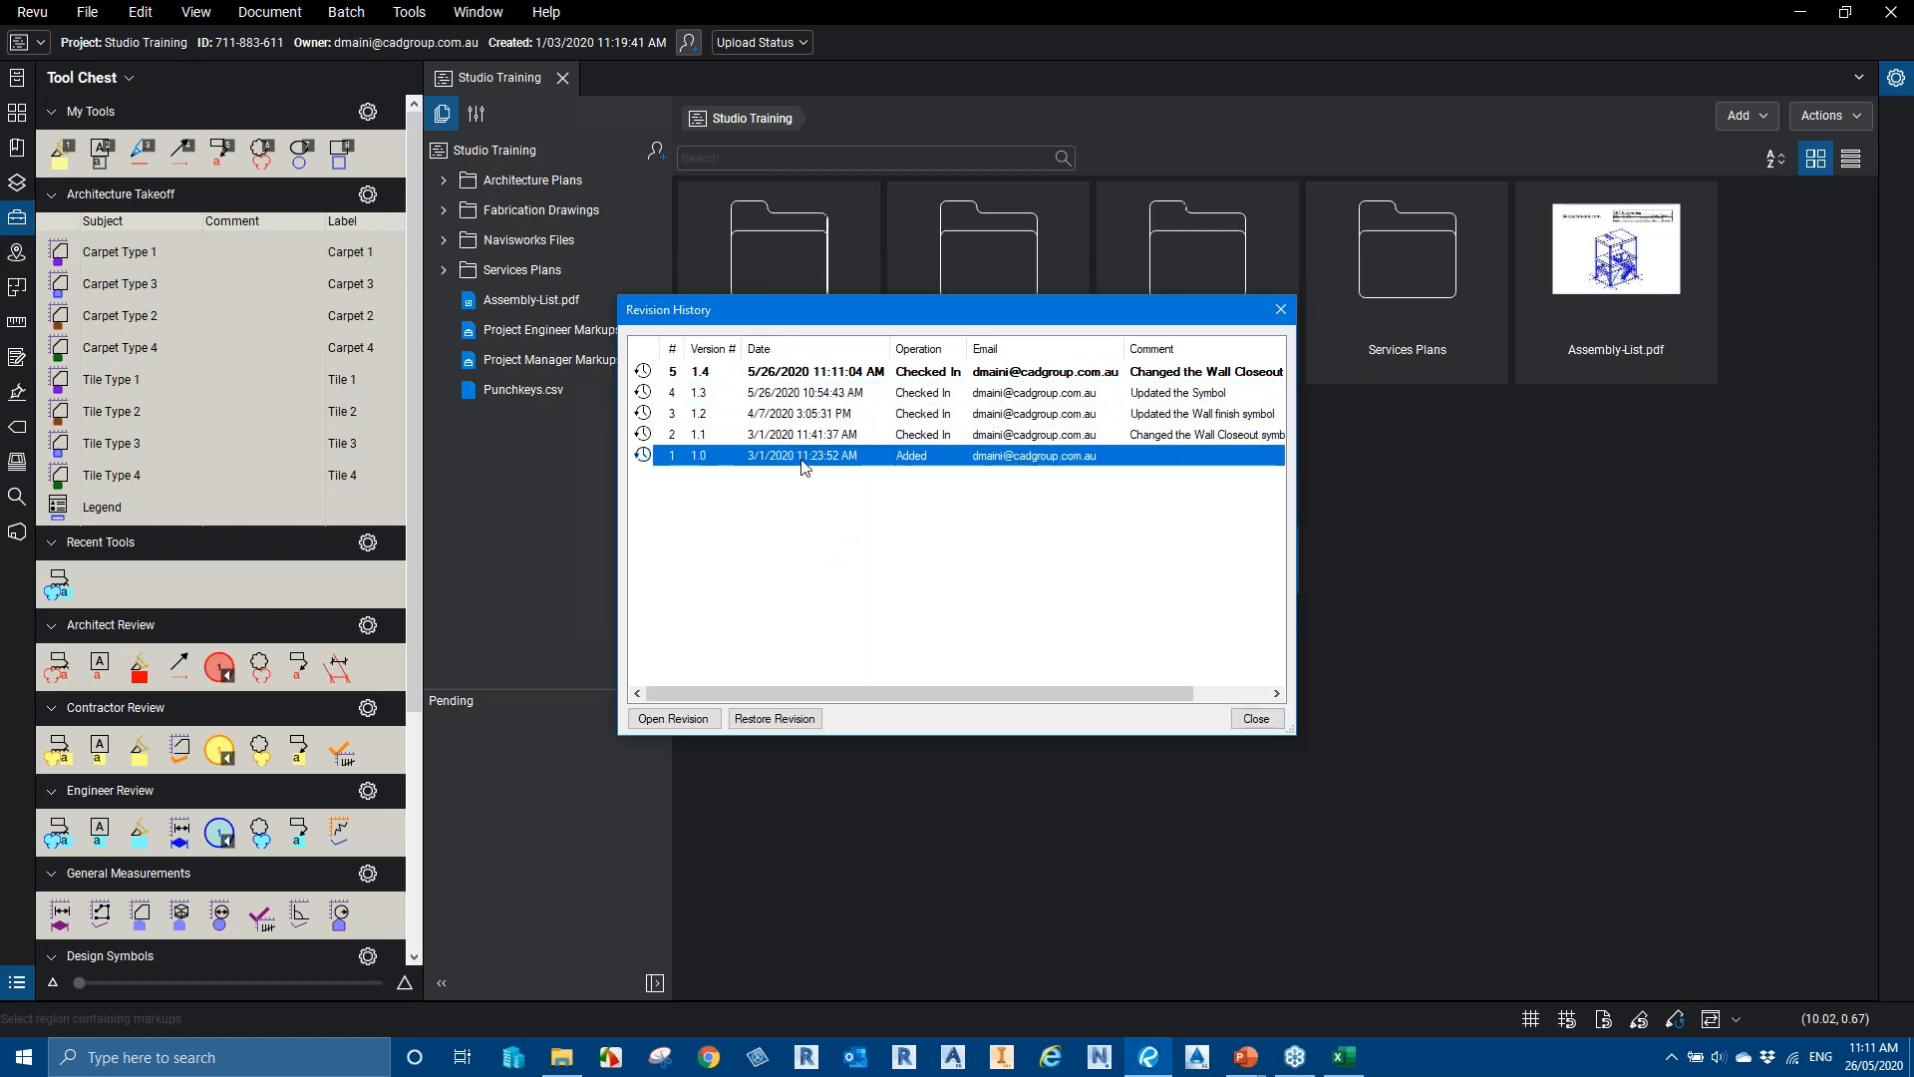
left_click(1281, 310)
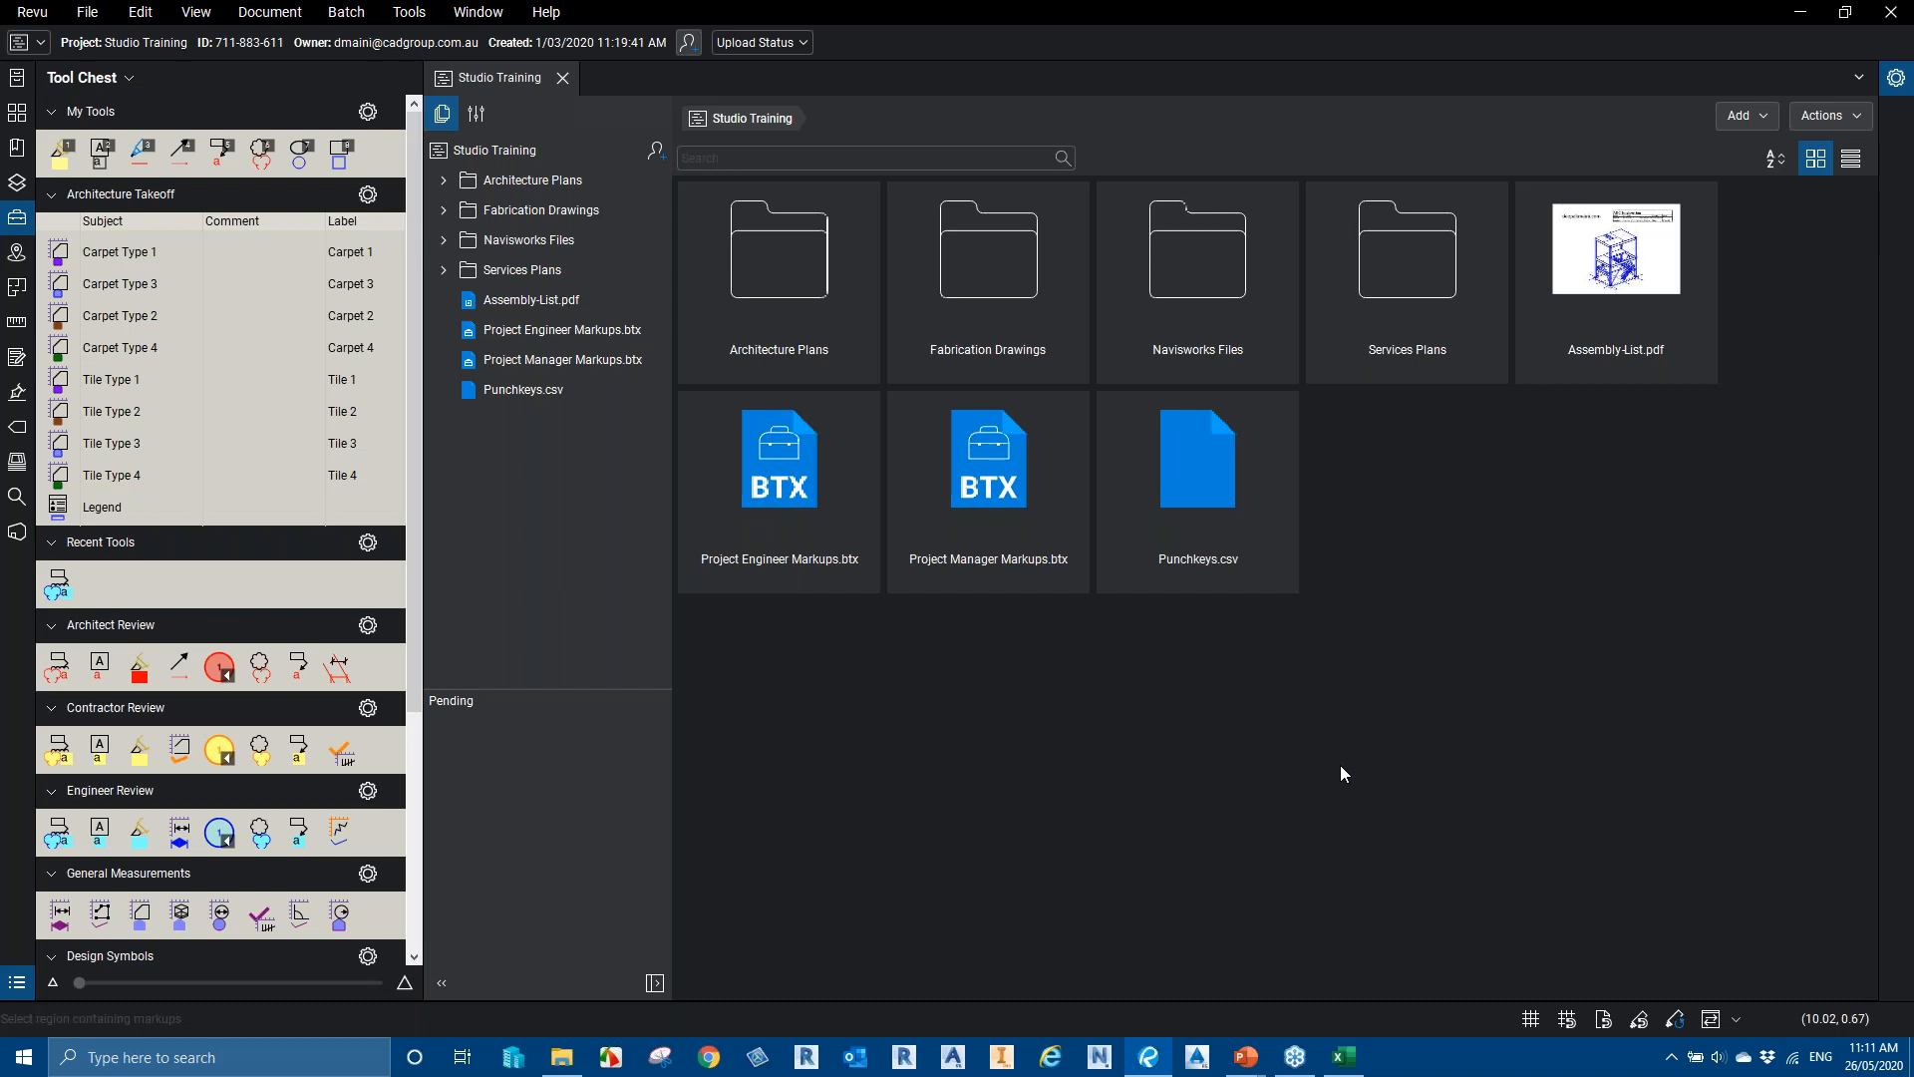
Close the Studio Training project and advance the PowerPoint slide show to the slide after Tip 1
left_click(563, 78)
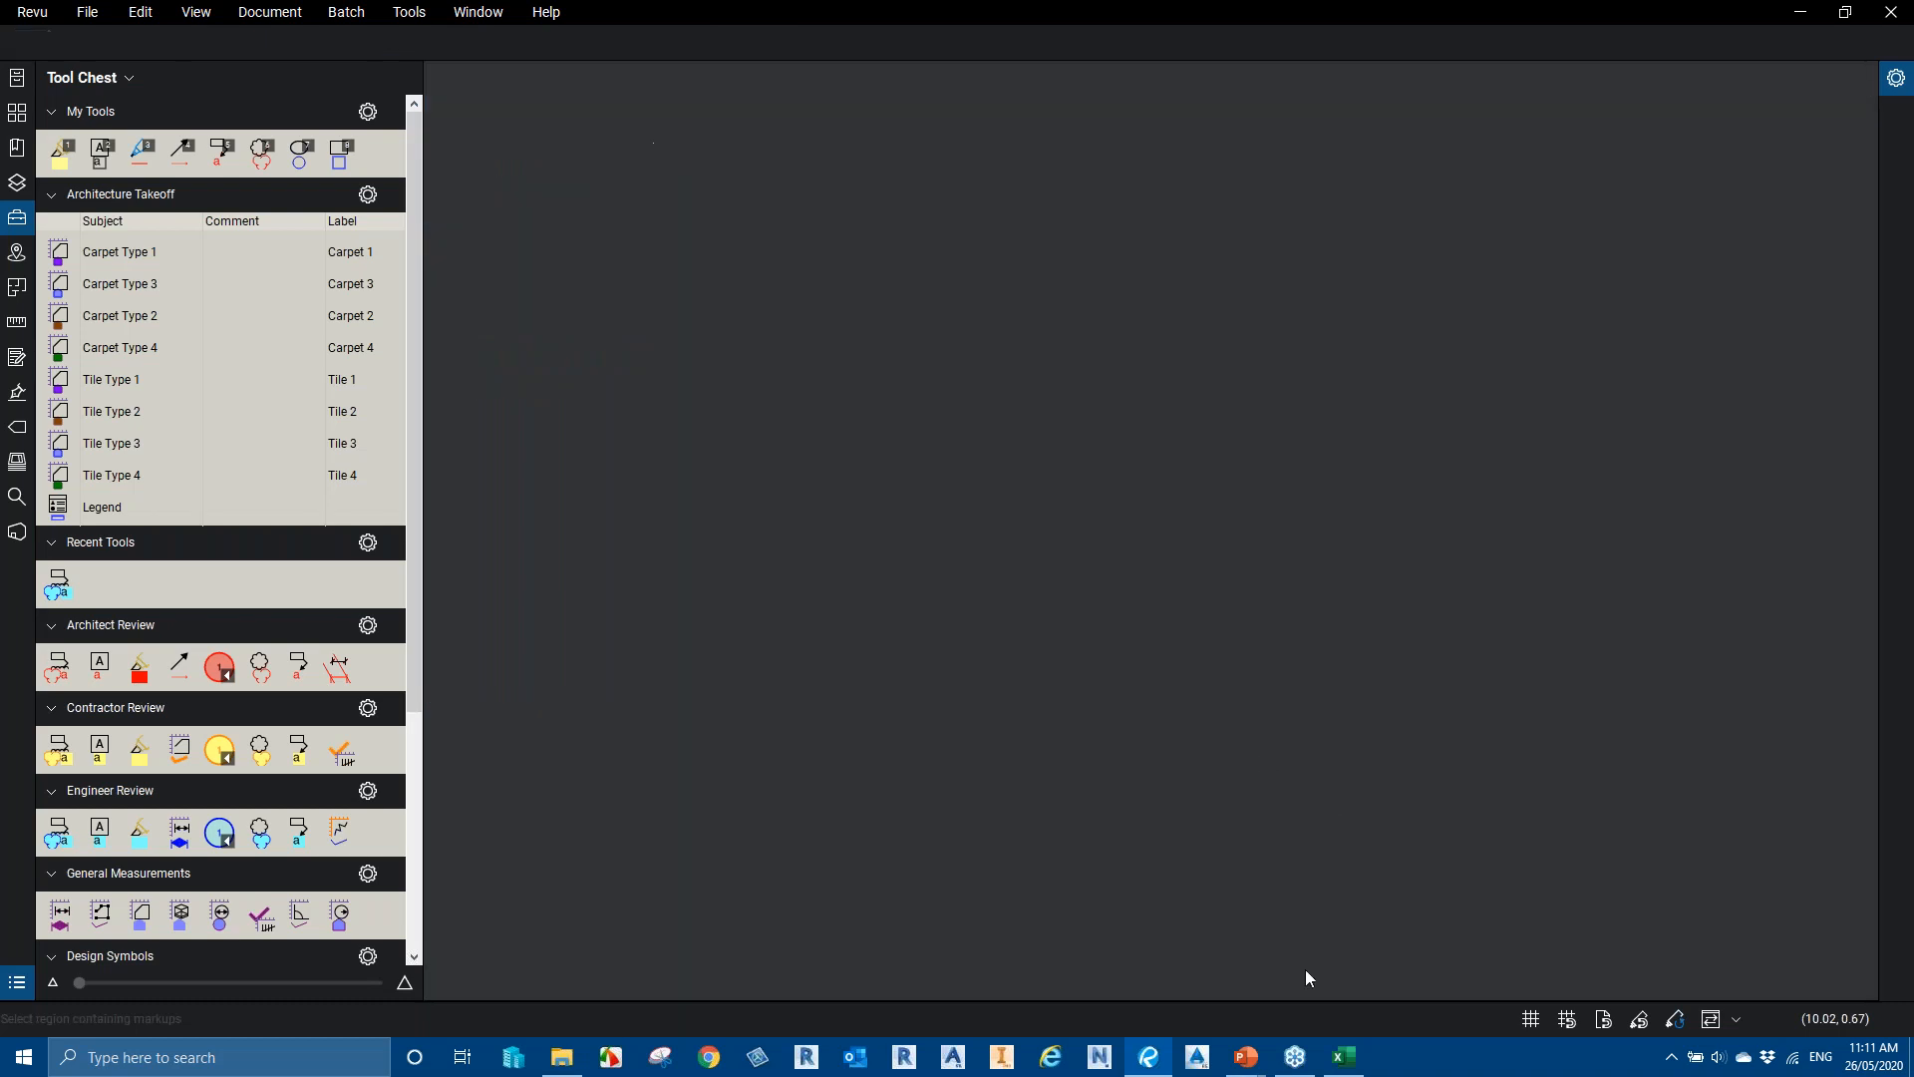
mouse_move(1246, 1057)
left_click(1348, 989)
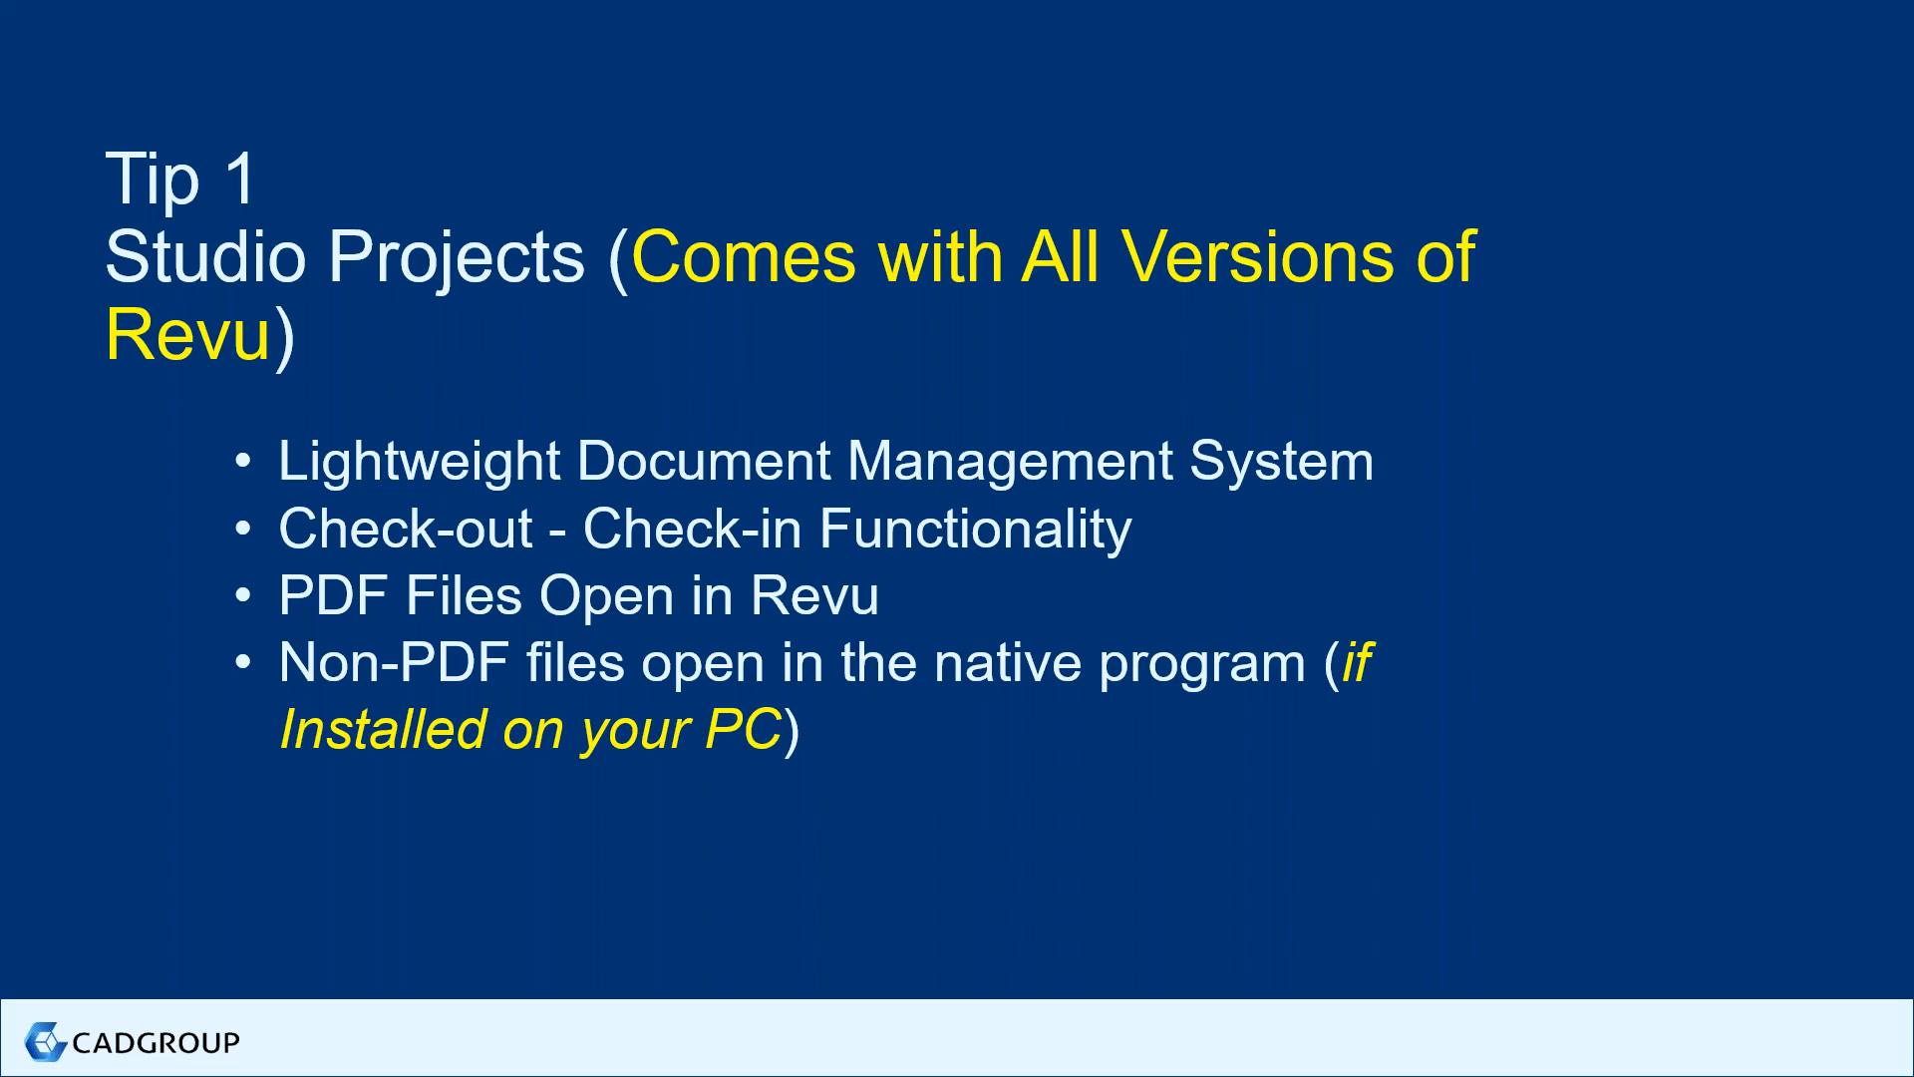
key("Right")
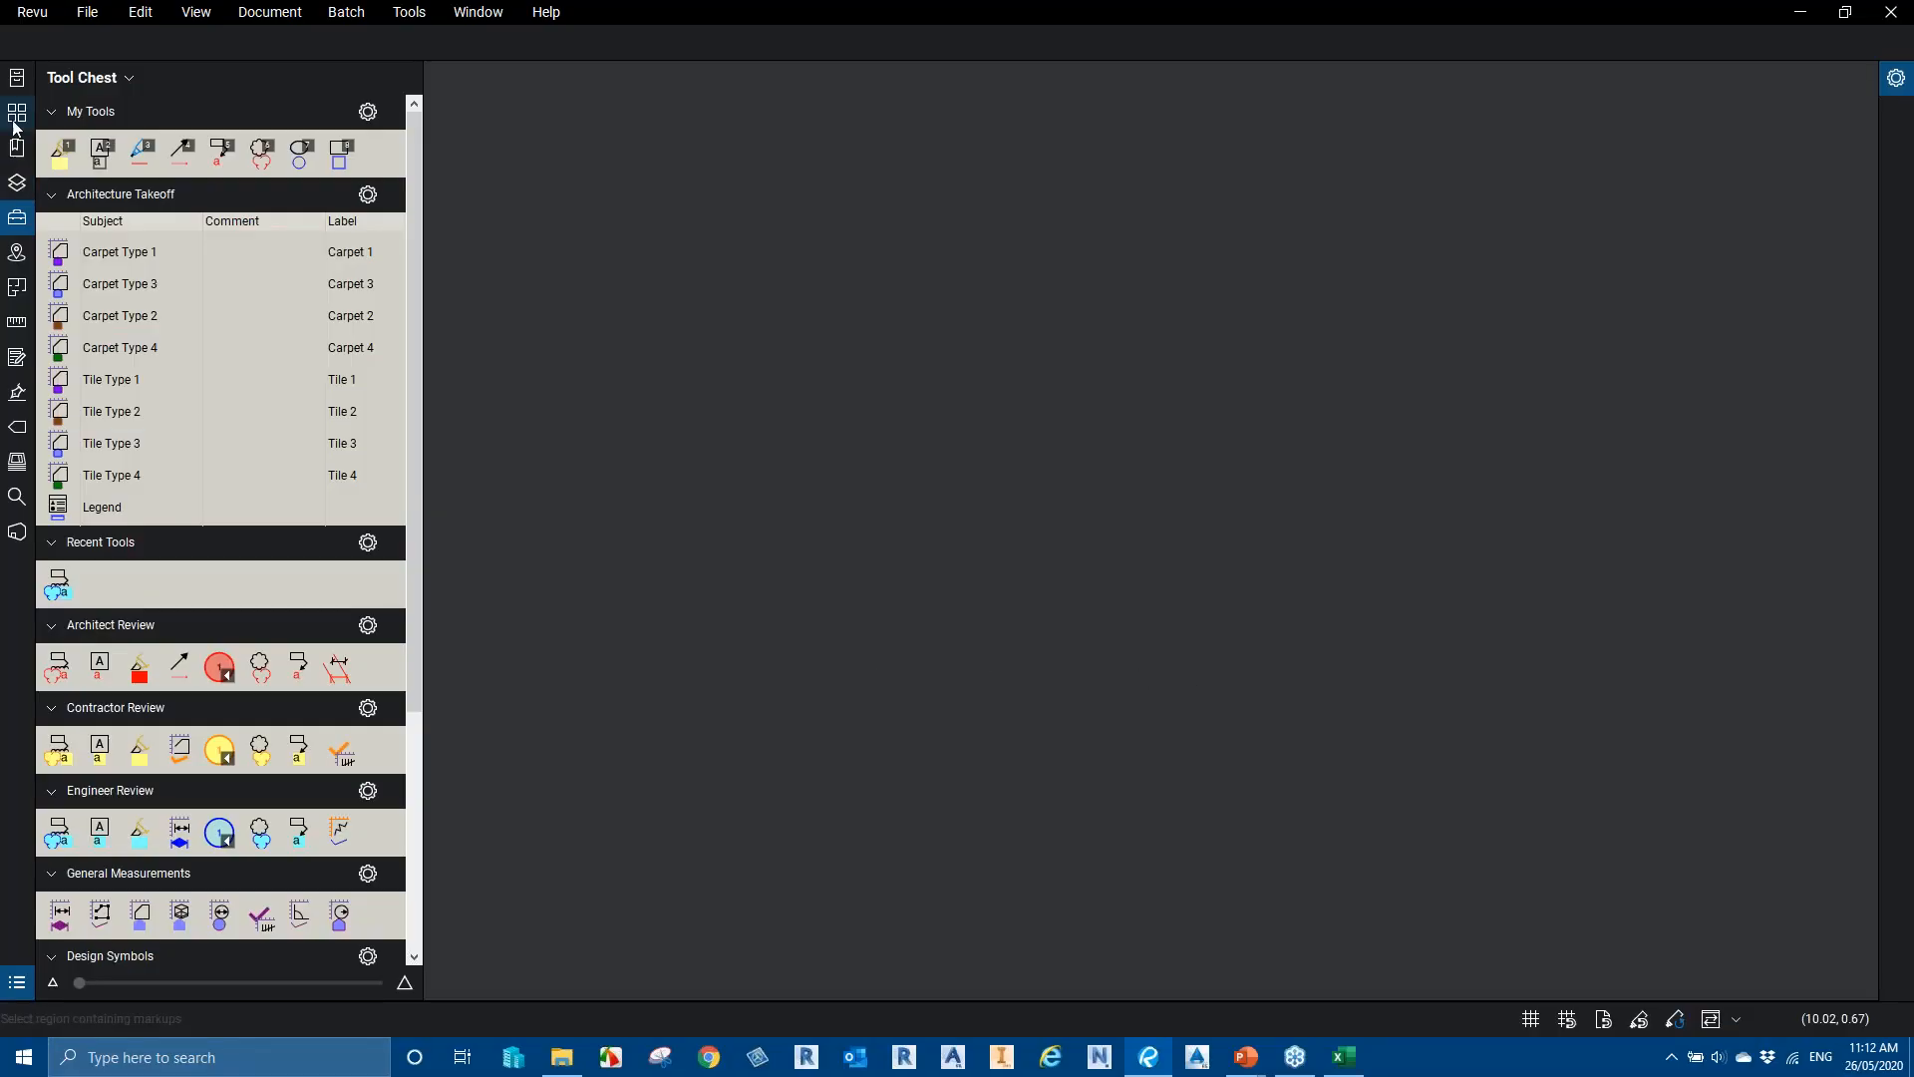
Show the Dataset folder's PDF files in File Access, and examine the keyboard shortcuts assigned to the Markup and Measure tools
left_click(18, 80)
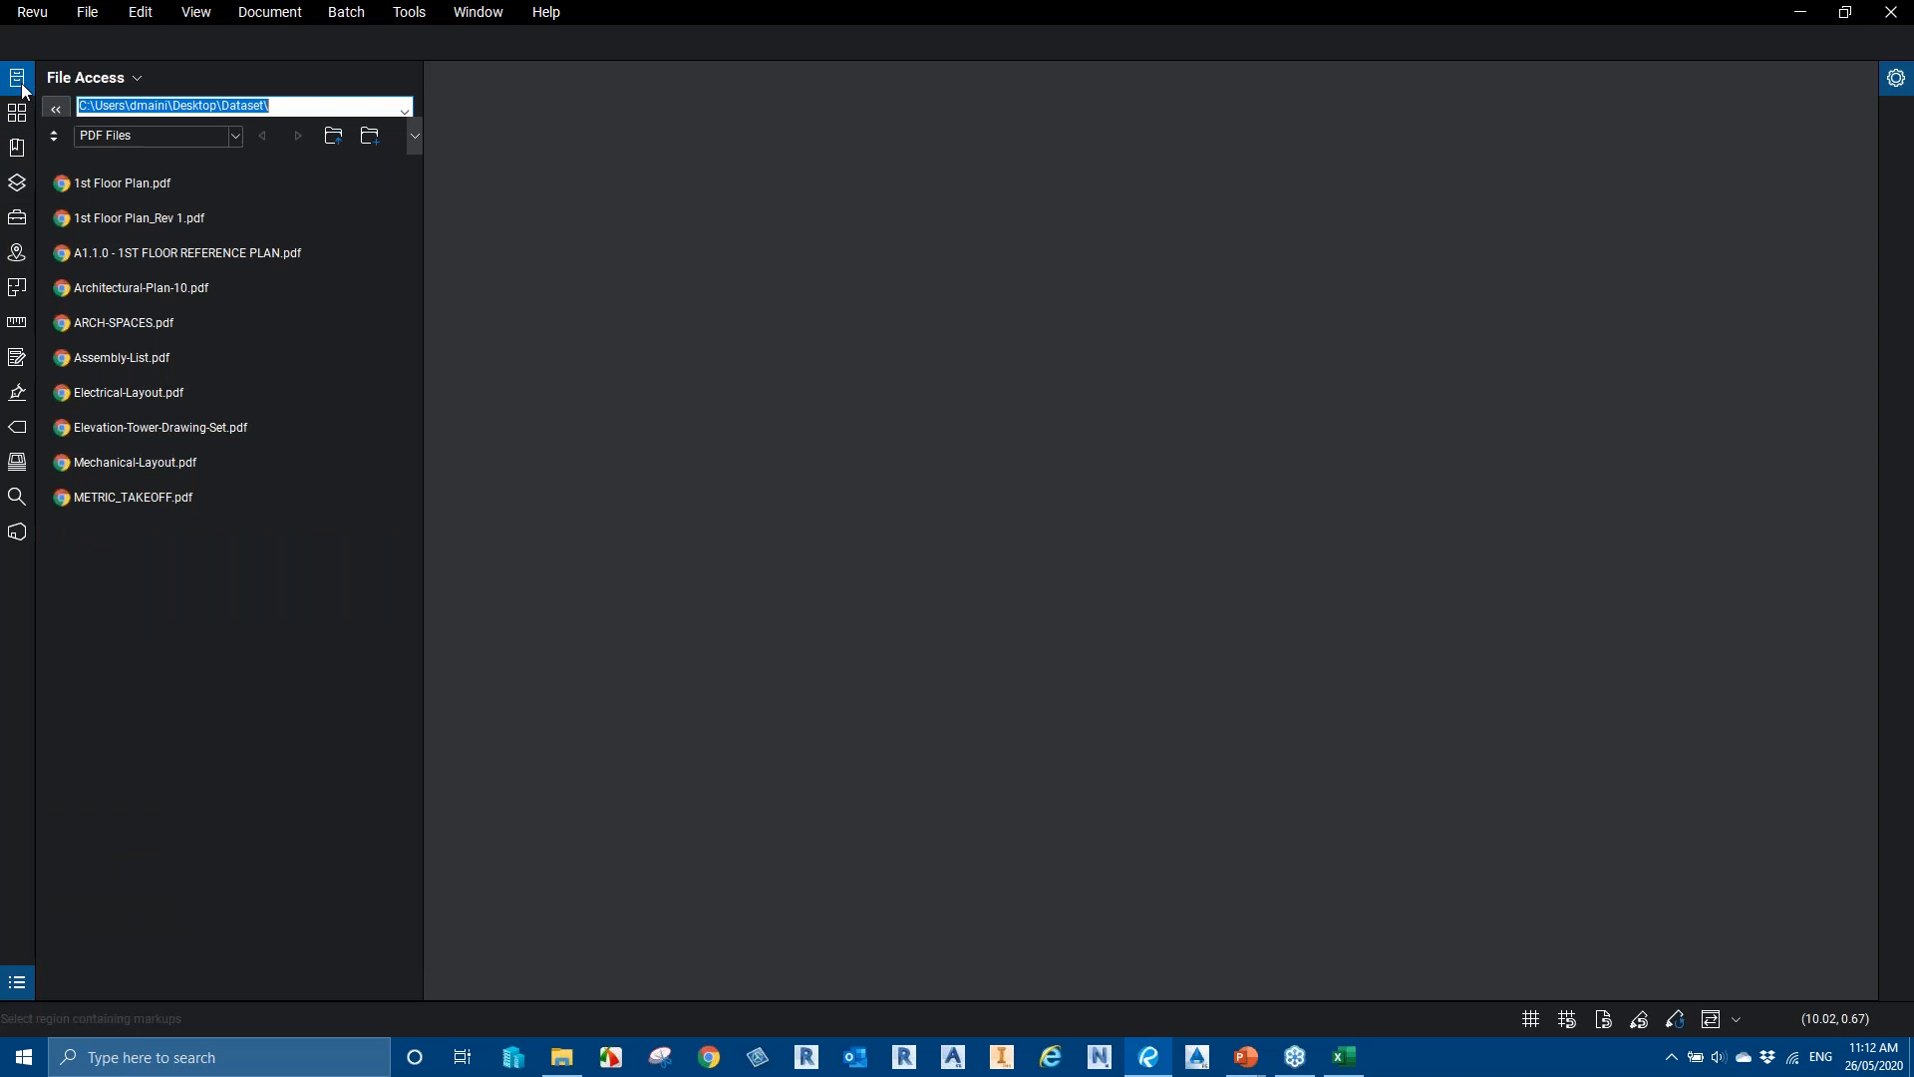
left_click(1902, 357)
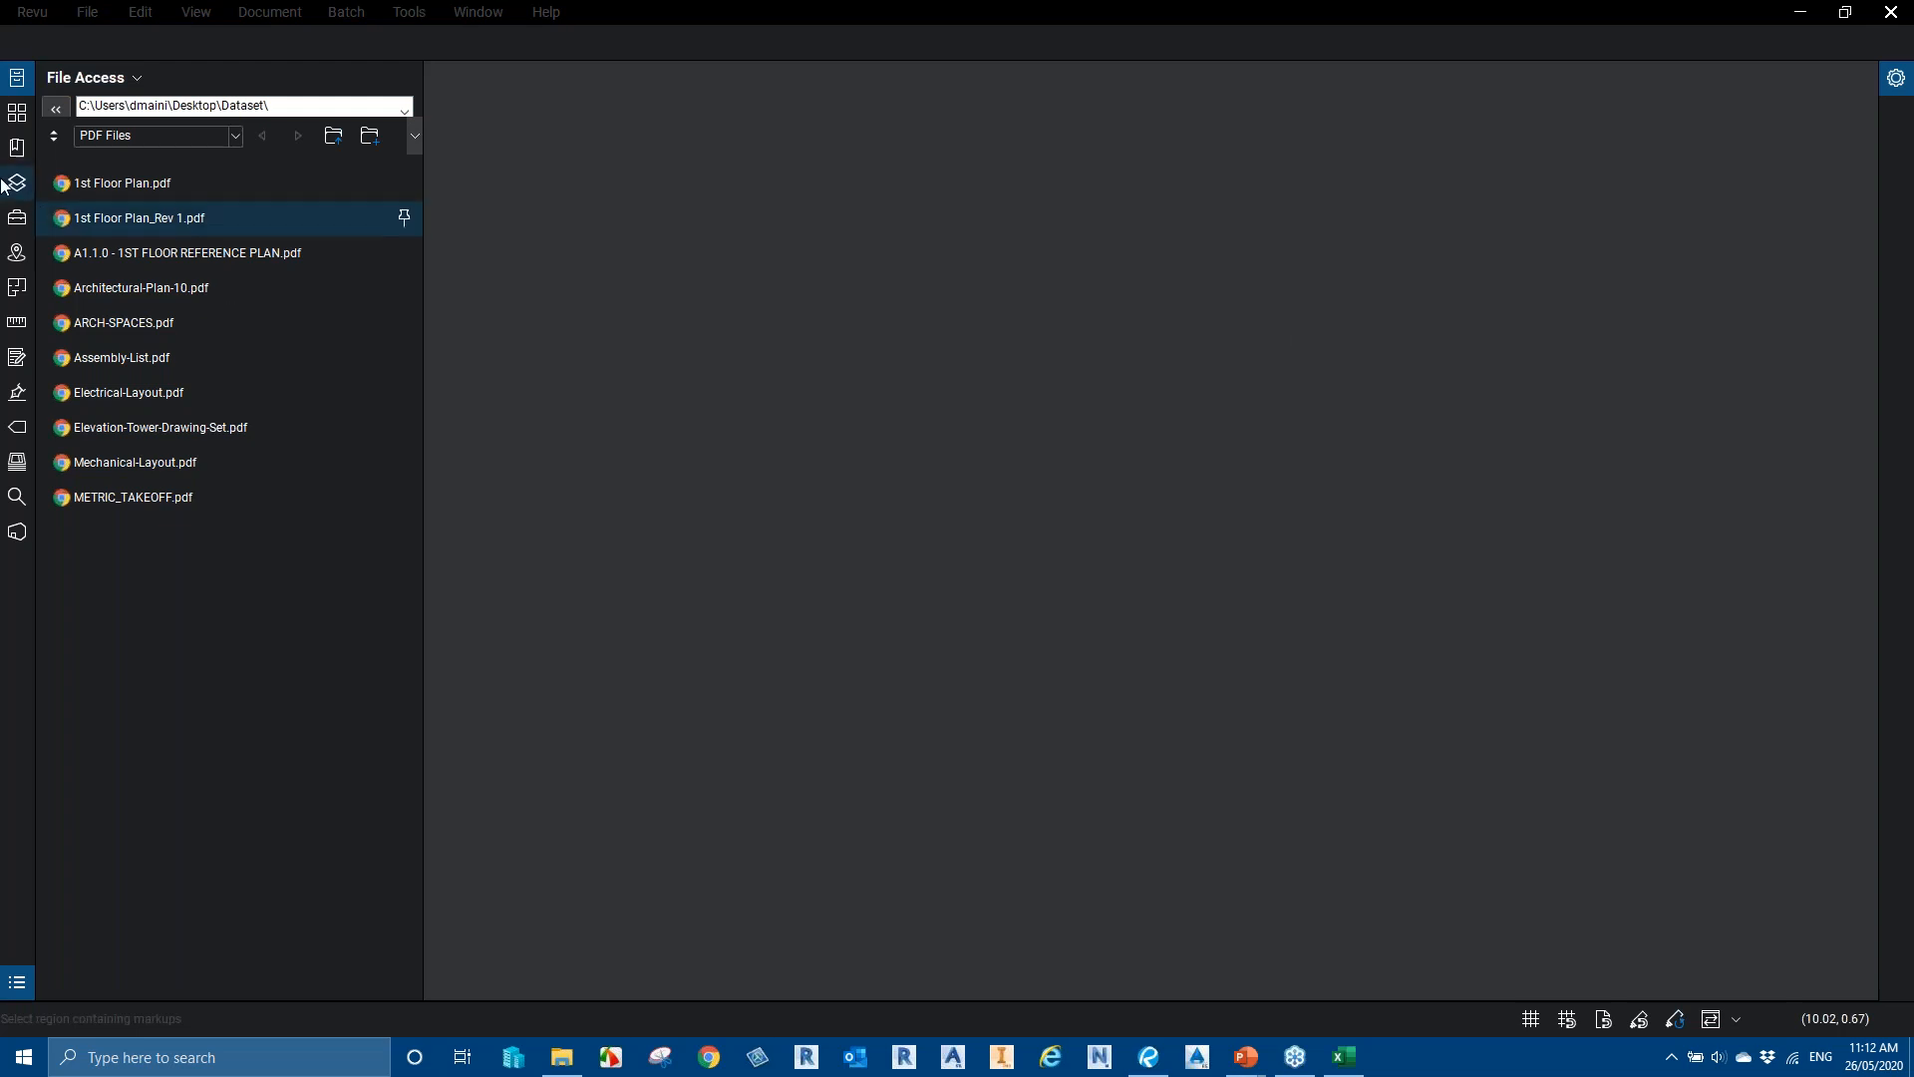
left_click(40, 16)
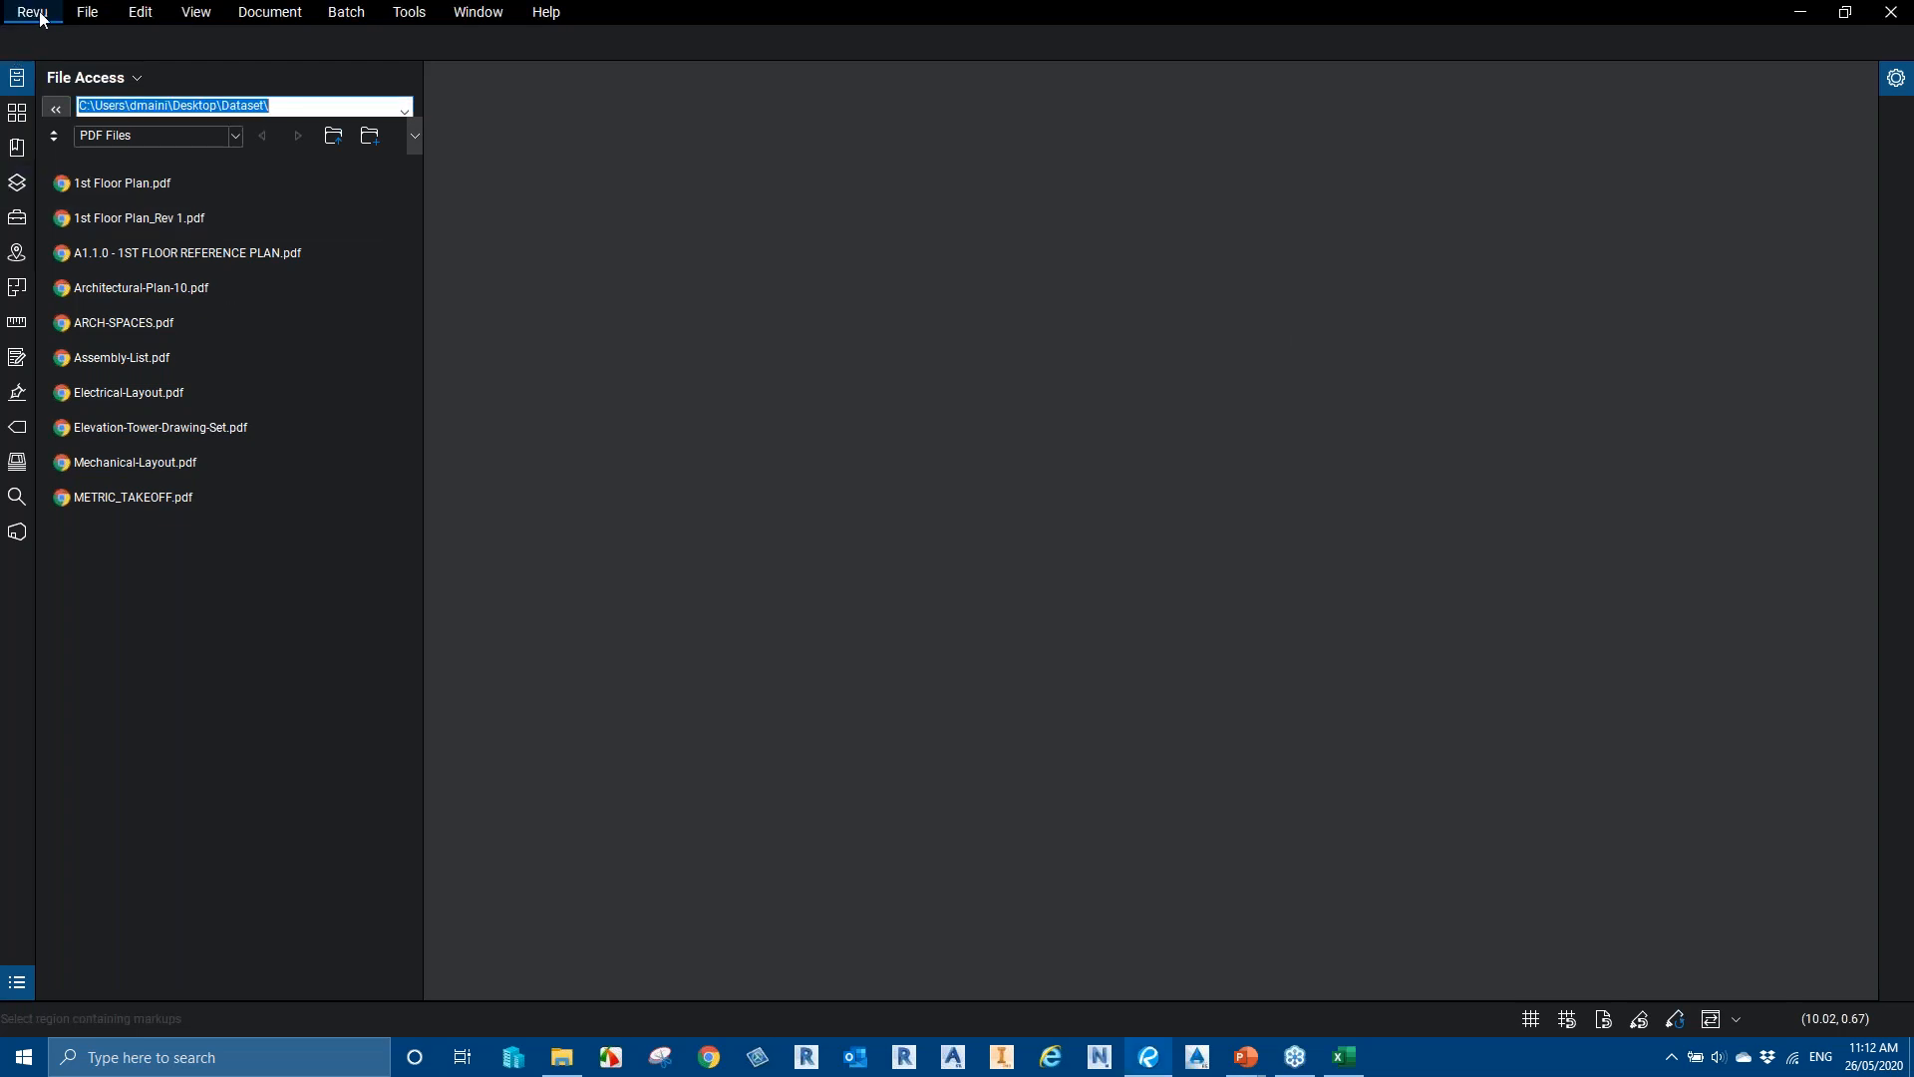
left_click(42, 24)
left_click(43, 23)
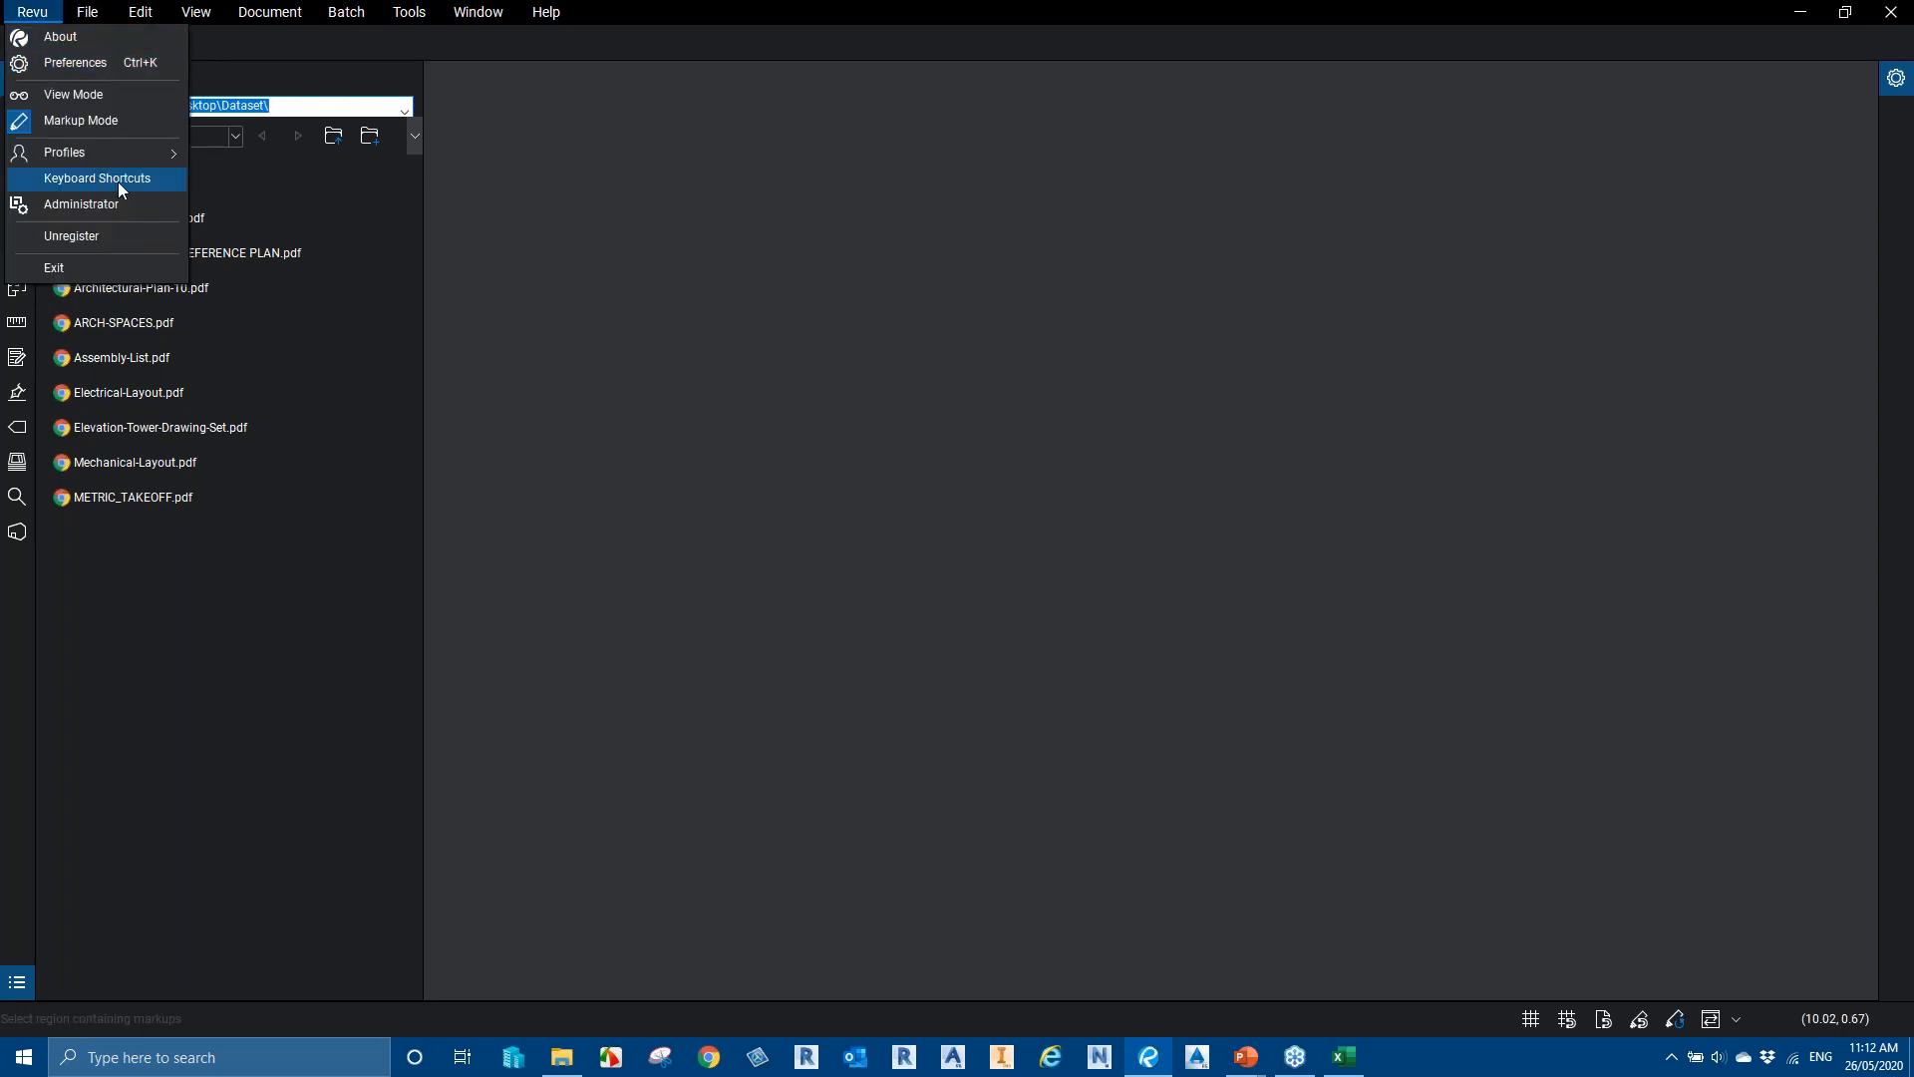
left_click(117, 182)
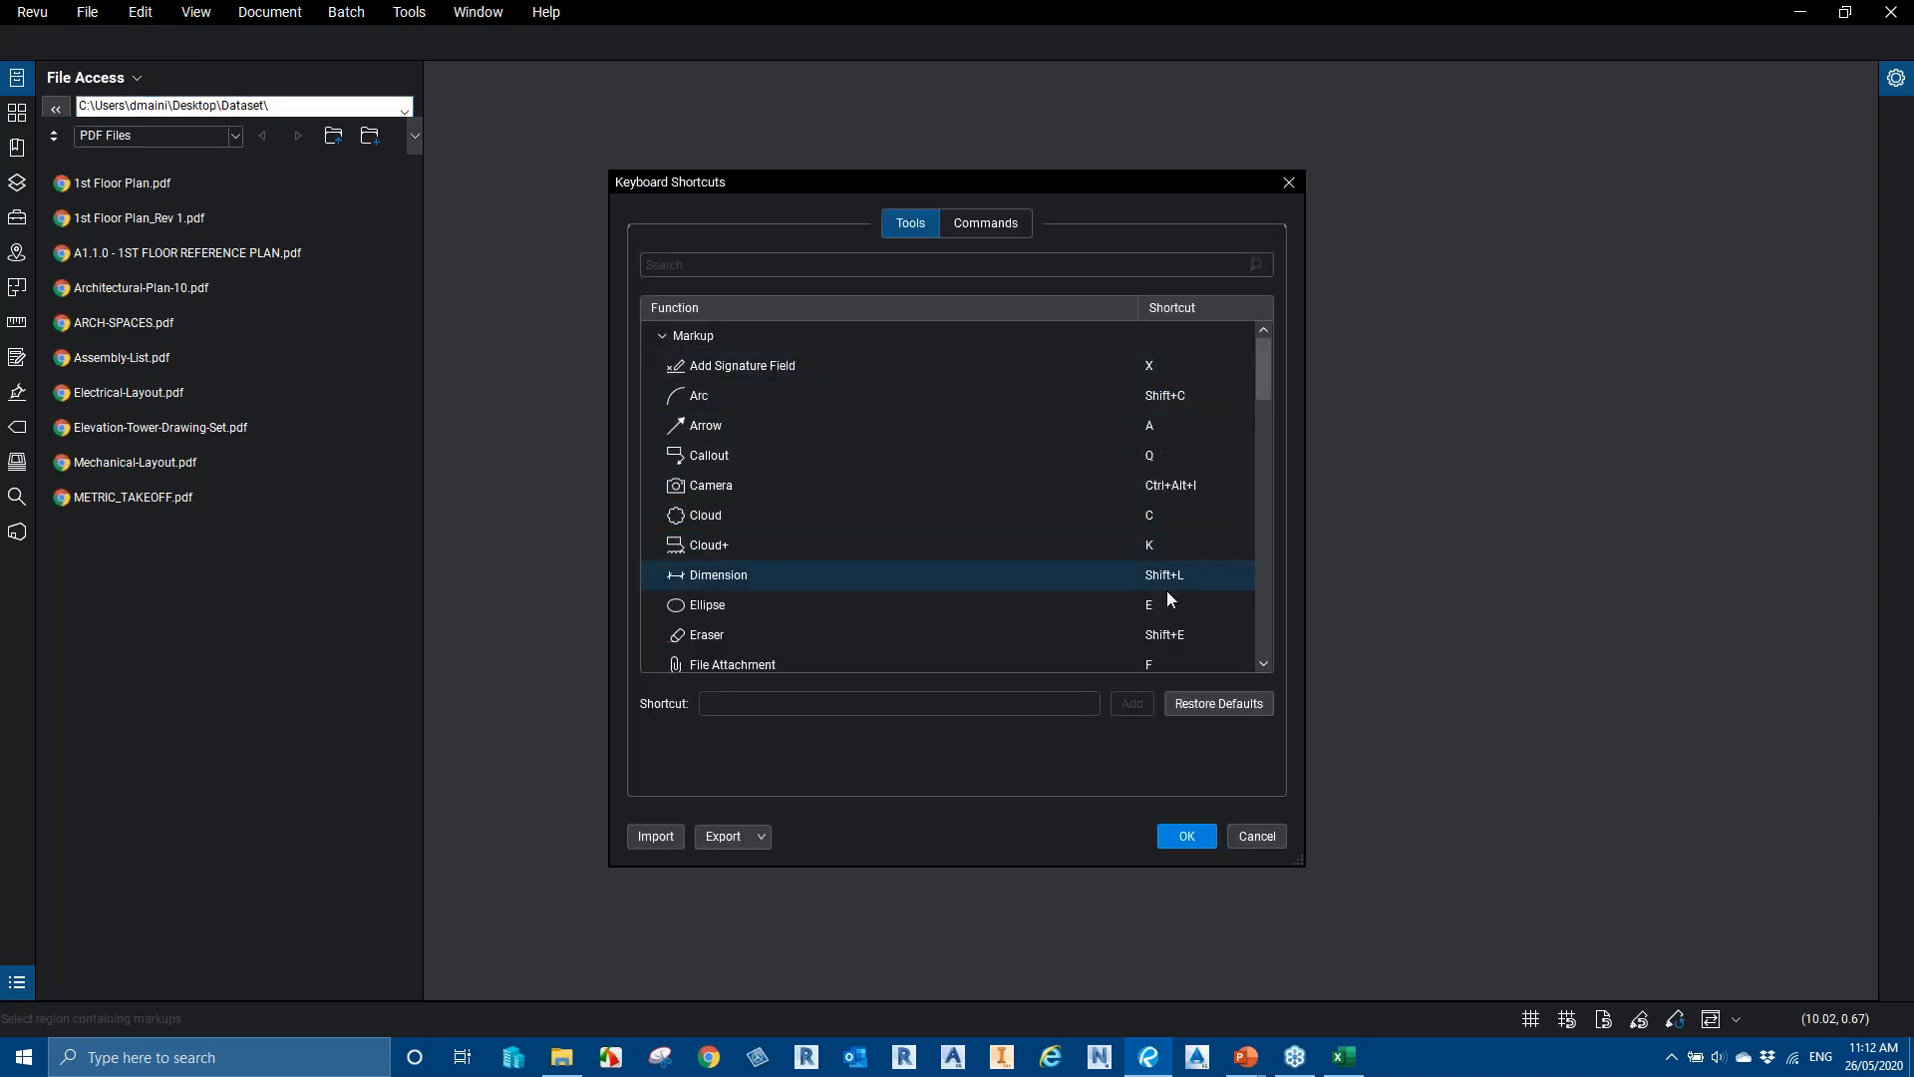
scroll(1164, 563, "down", 4)
scroll(1164, 563, "down", 5)
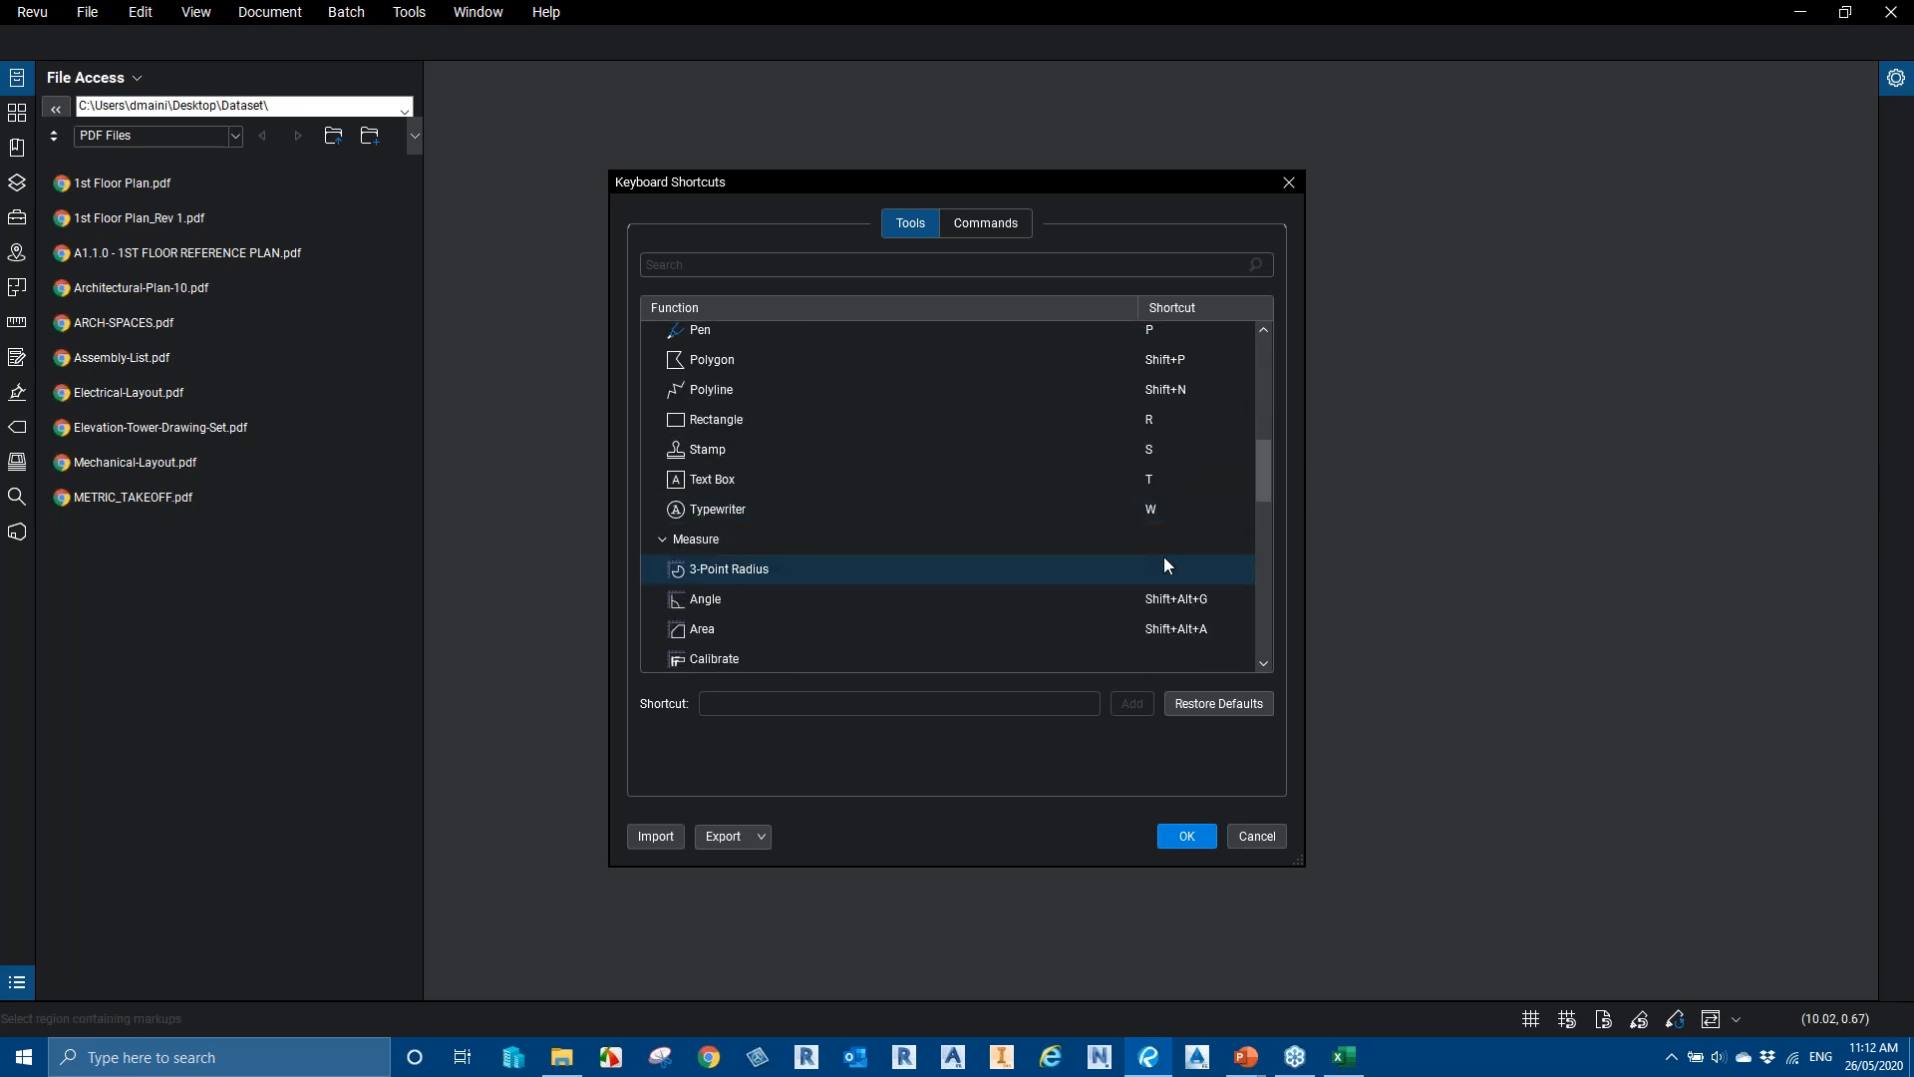
Try to assign A as the keyboard shortcut for the 3-Point Radius measurement tool and discard the change
left_click(1161, 538)
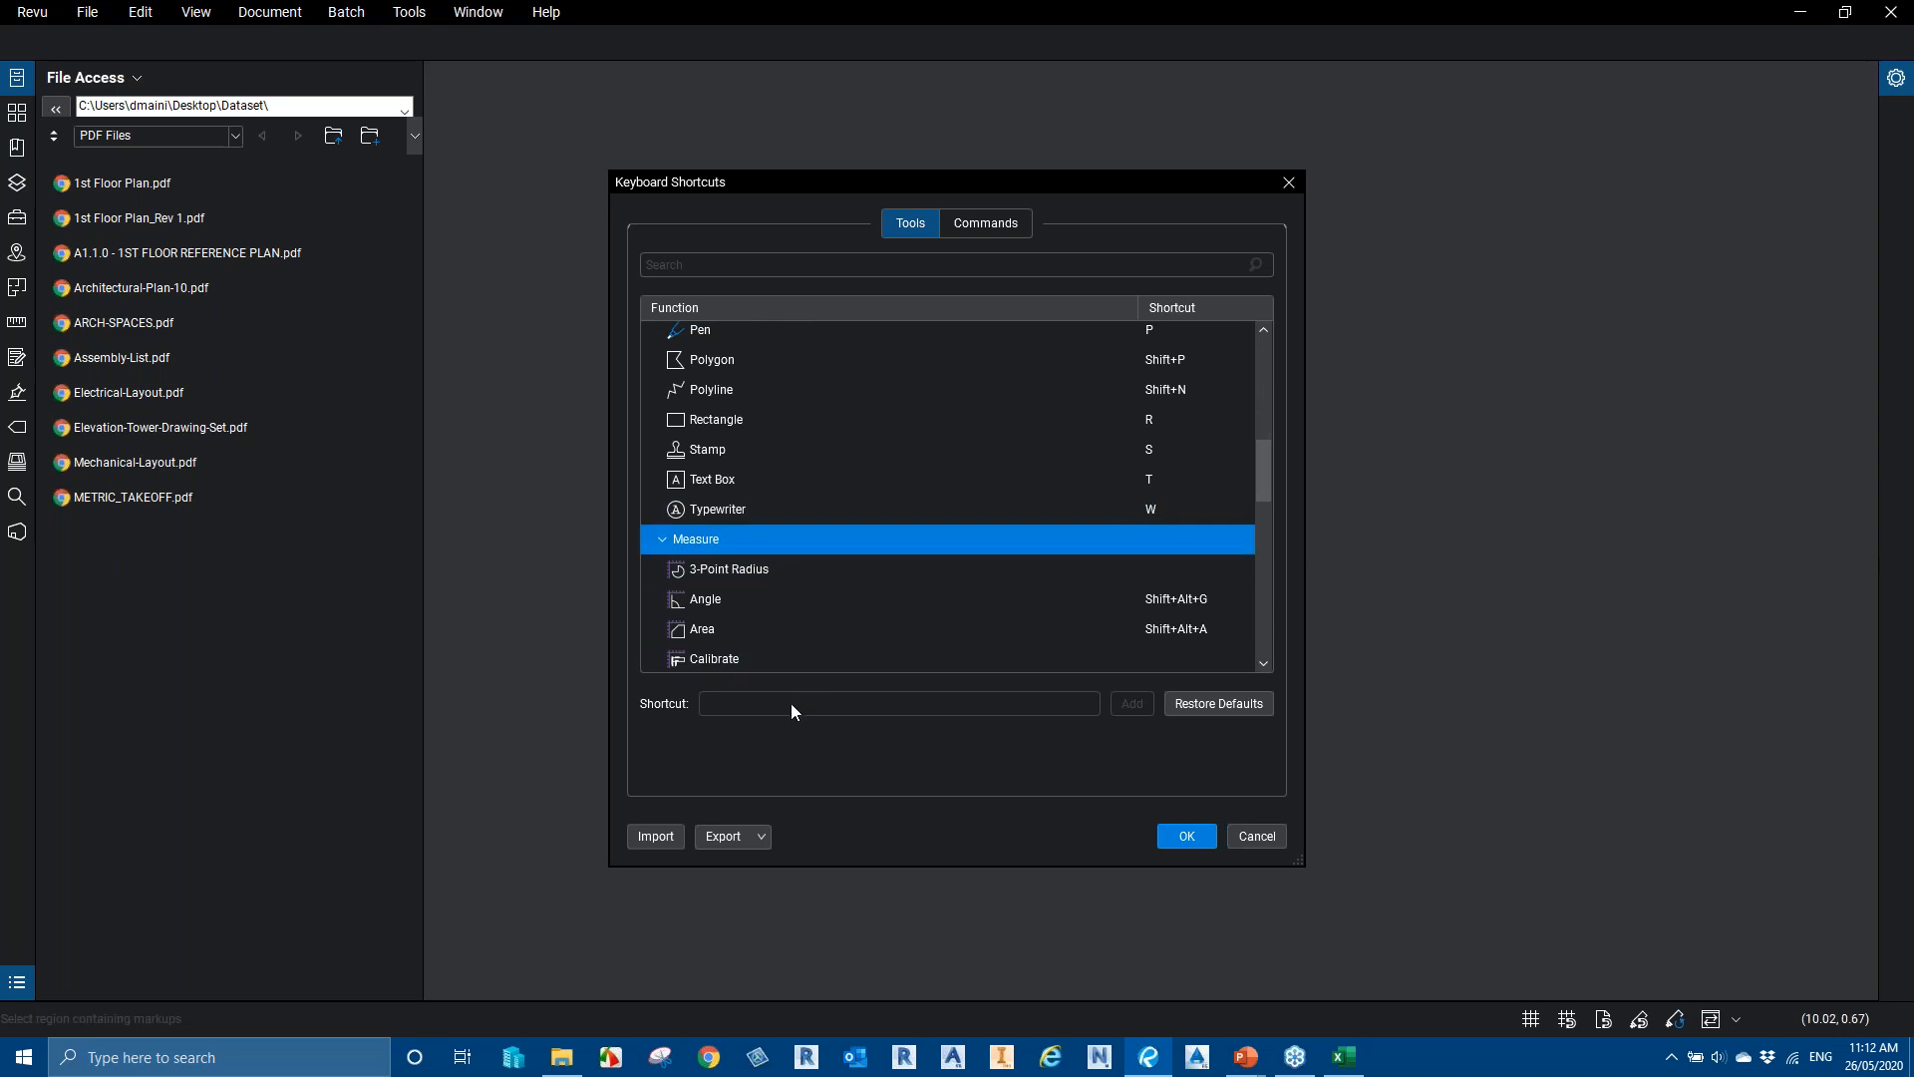
left_click(1185, 576)
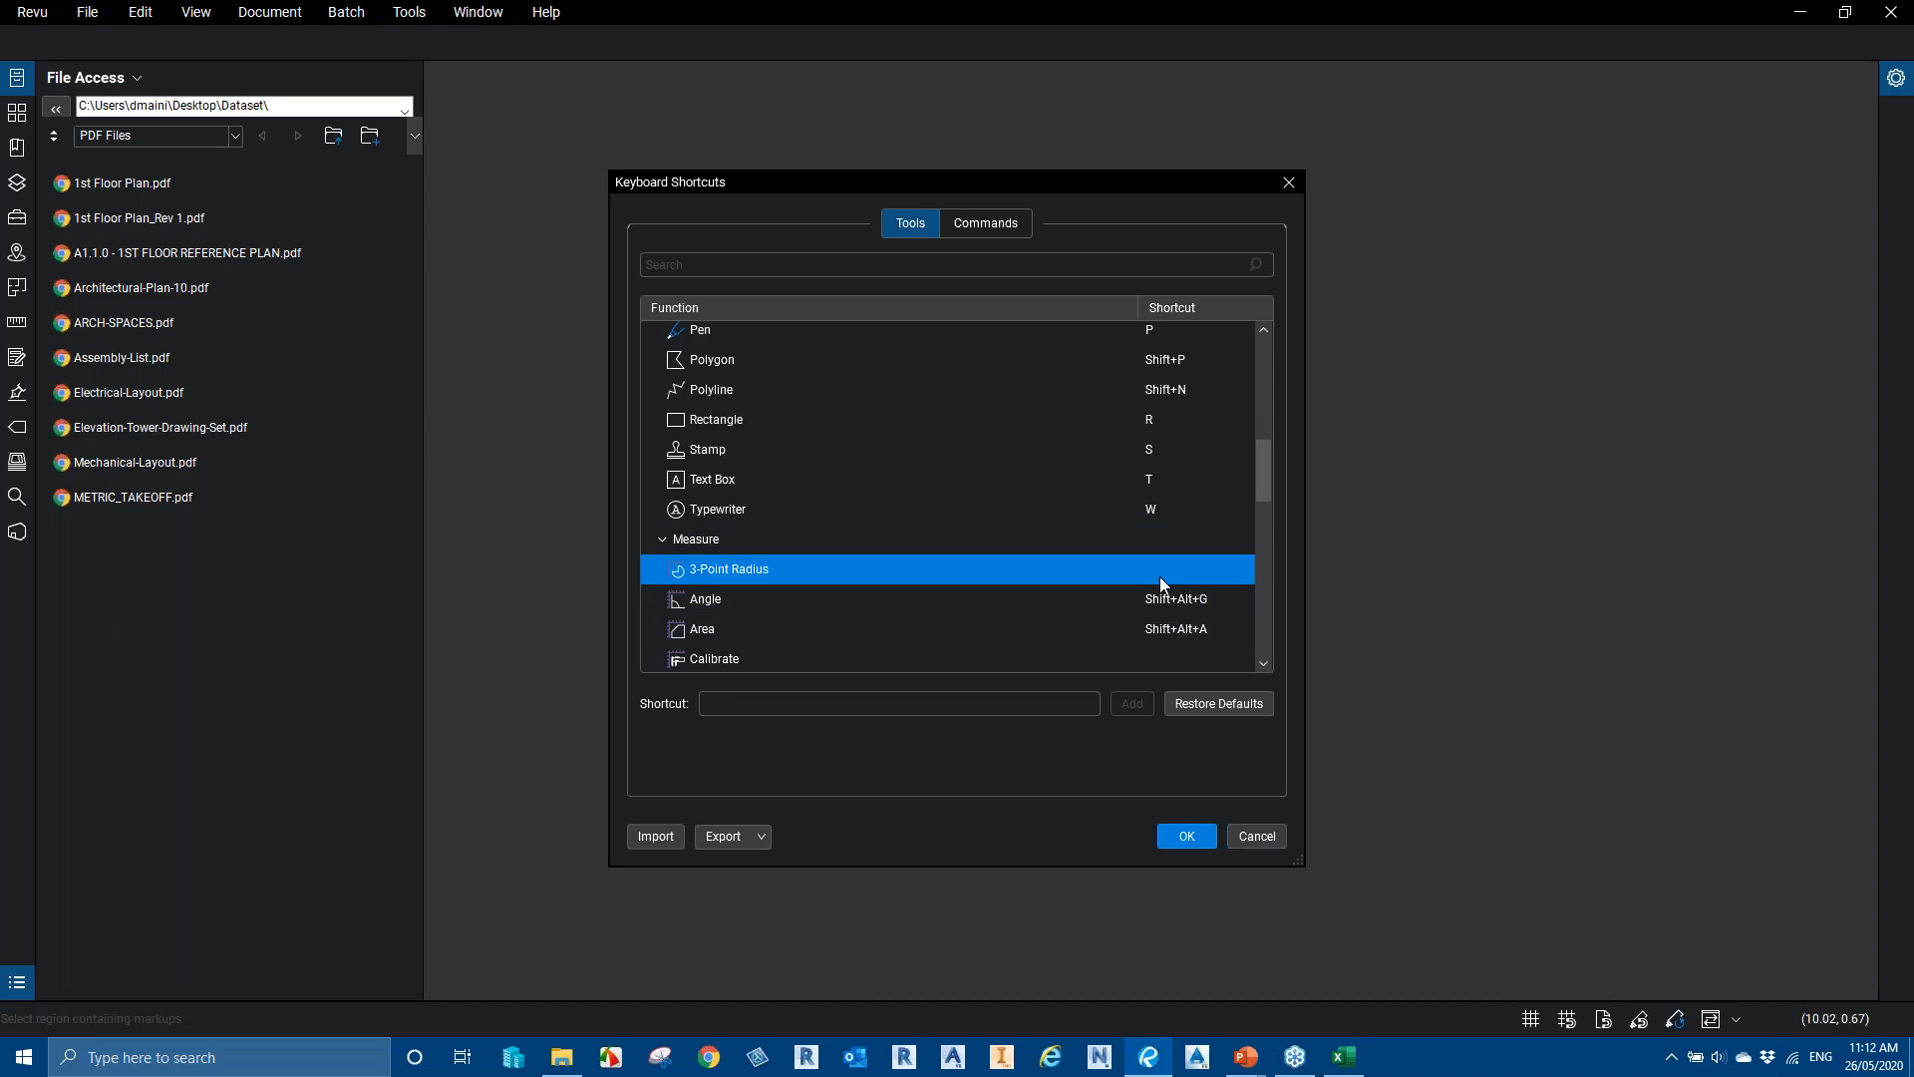
left_click(758, 709)
key("a")
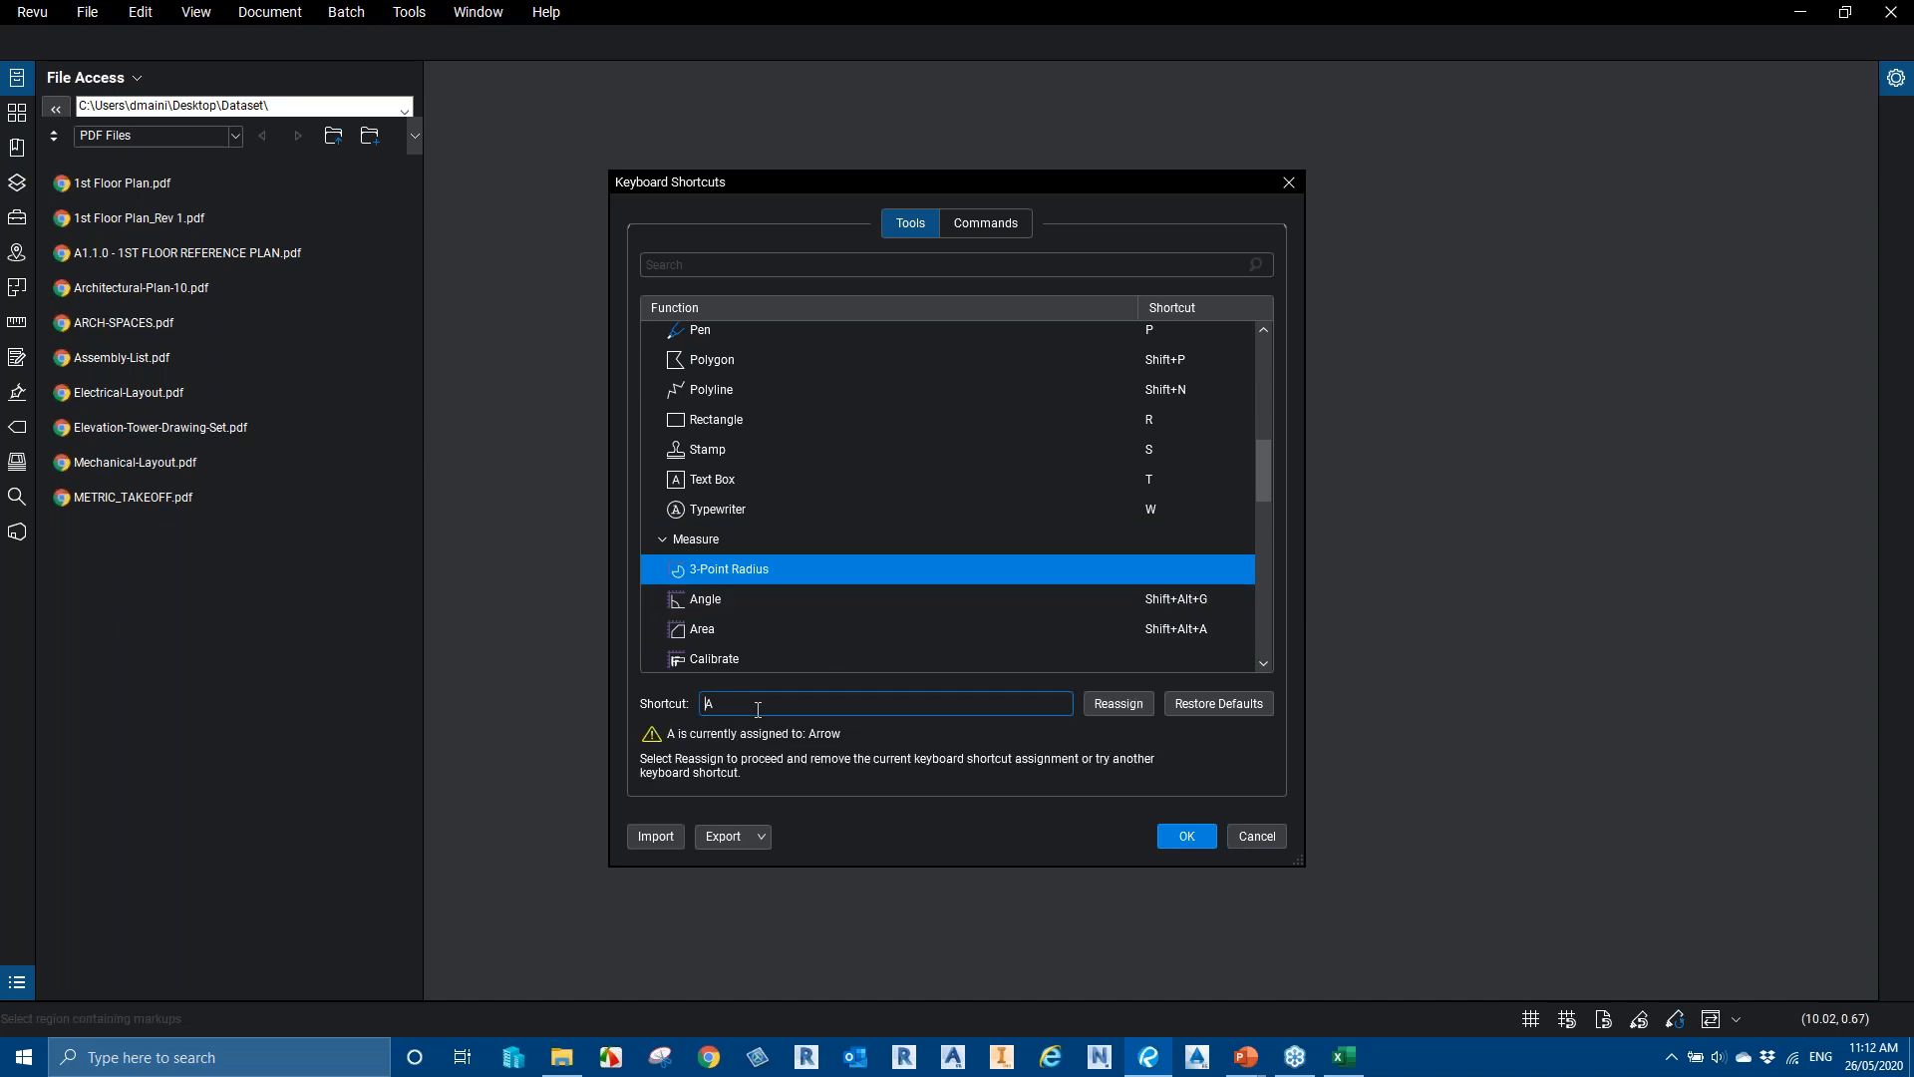
key("ctrl")
left_click_drag(817, 706, 659, 706)
key("BackSpace")
key("a")
left_click(1256, 835)
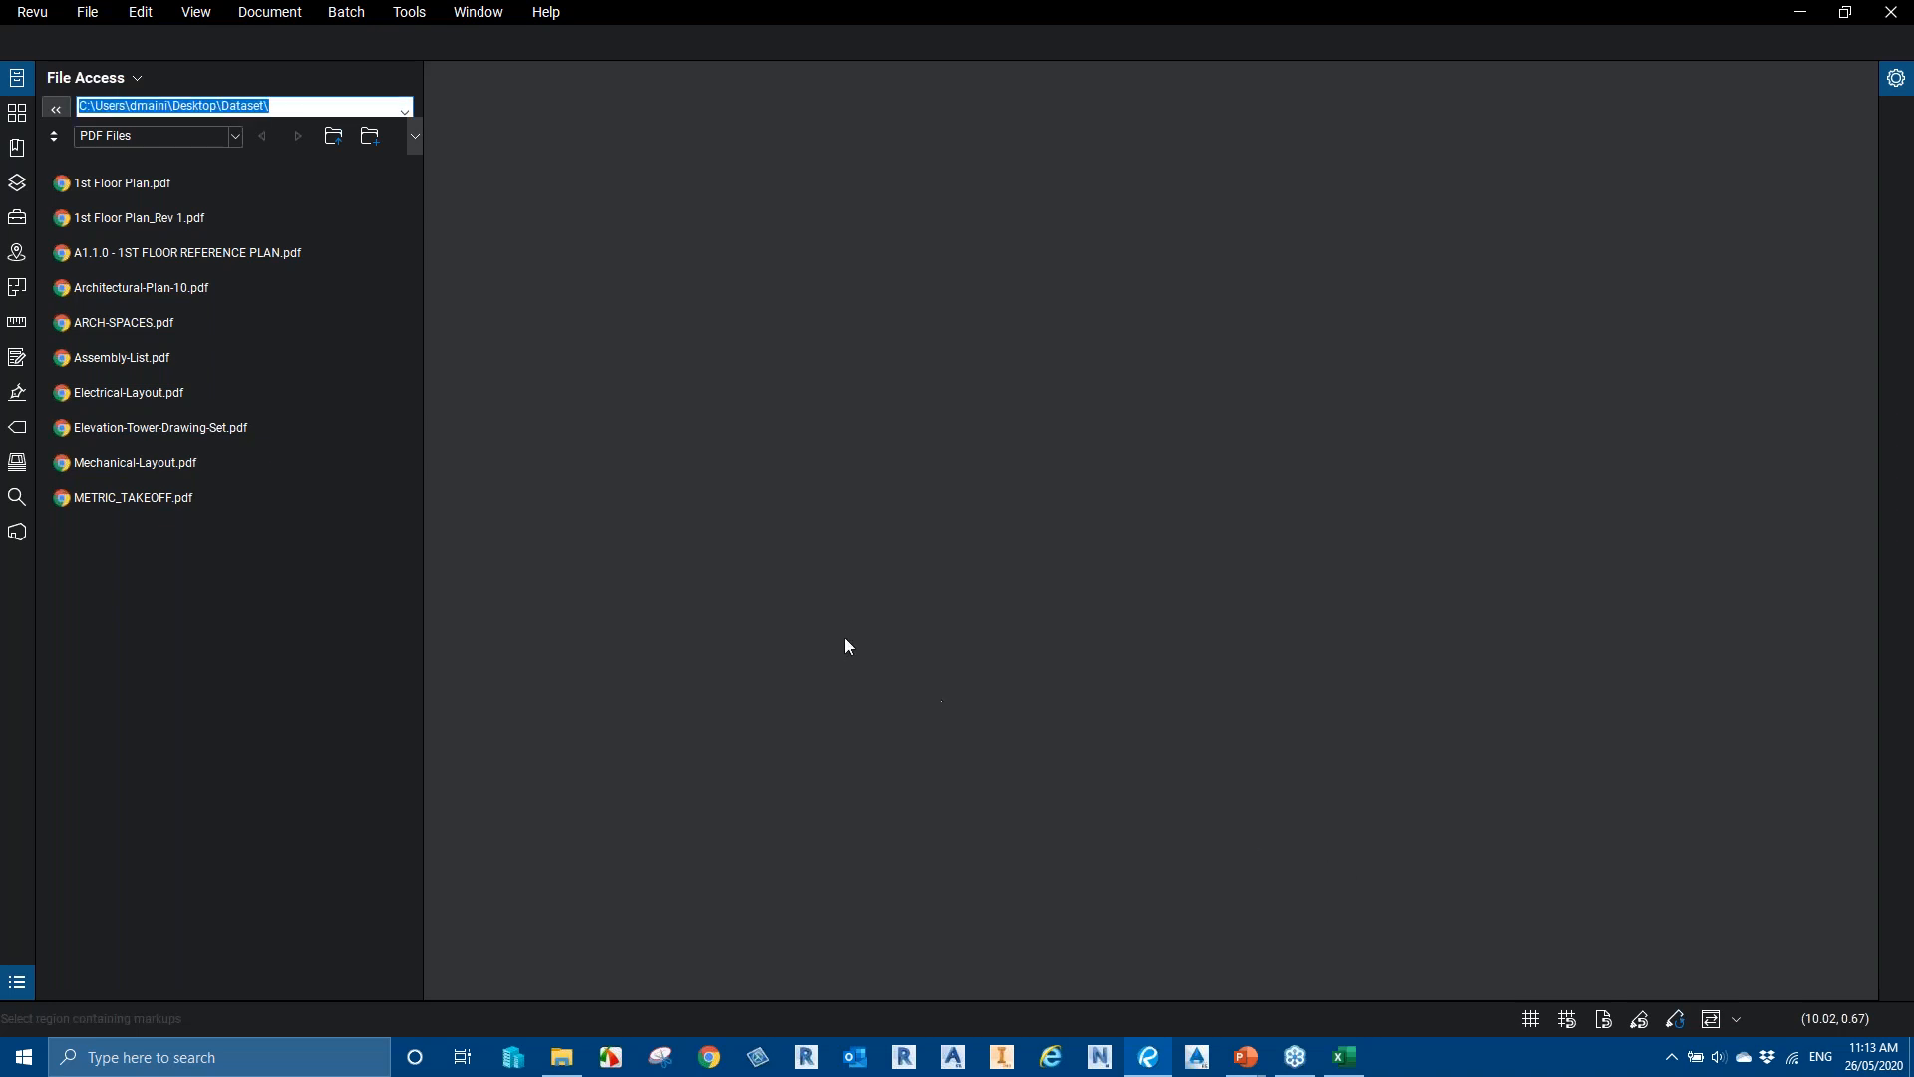
Switch to the PowerPoint slide show and advance it to Tip 3 about reopening files from the previous Revu session
mouse_move(1246, 1055)
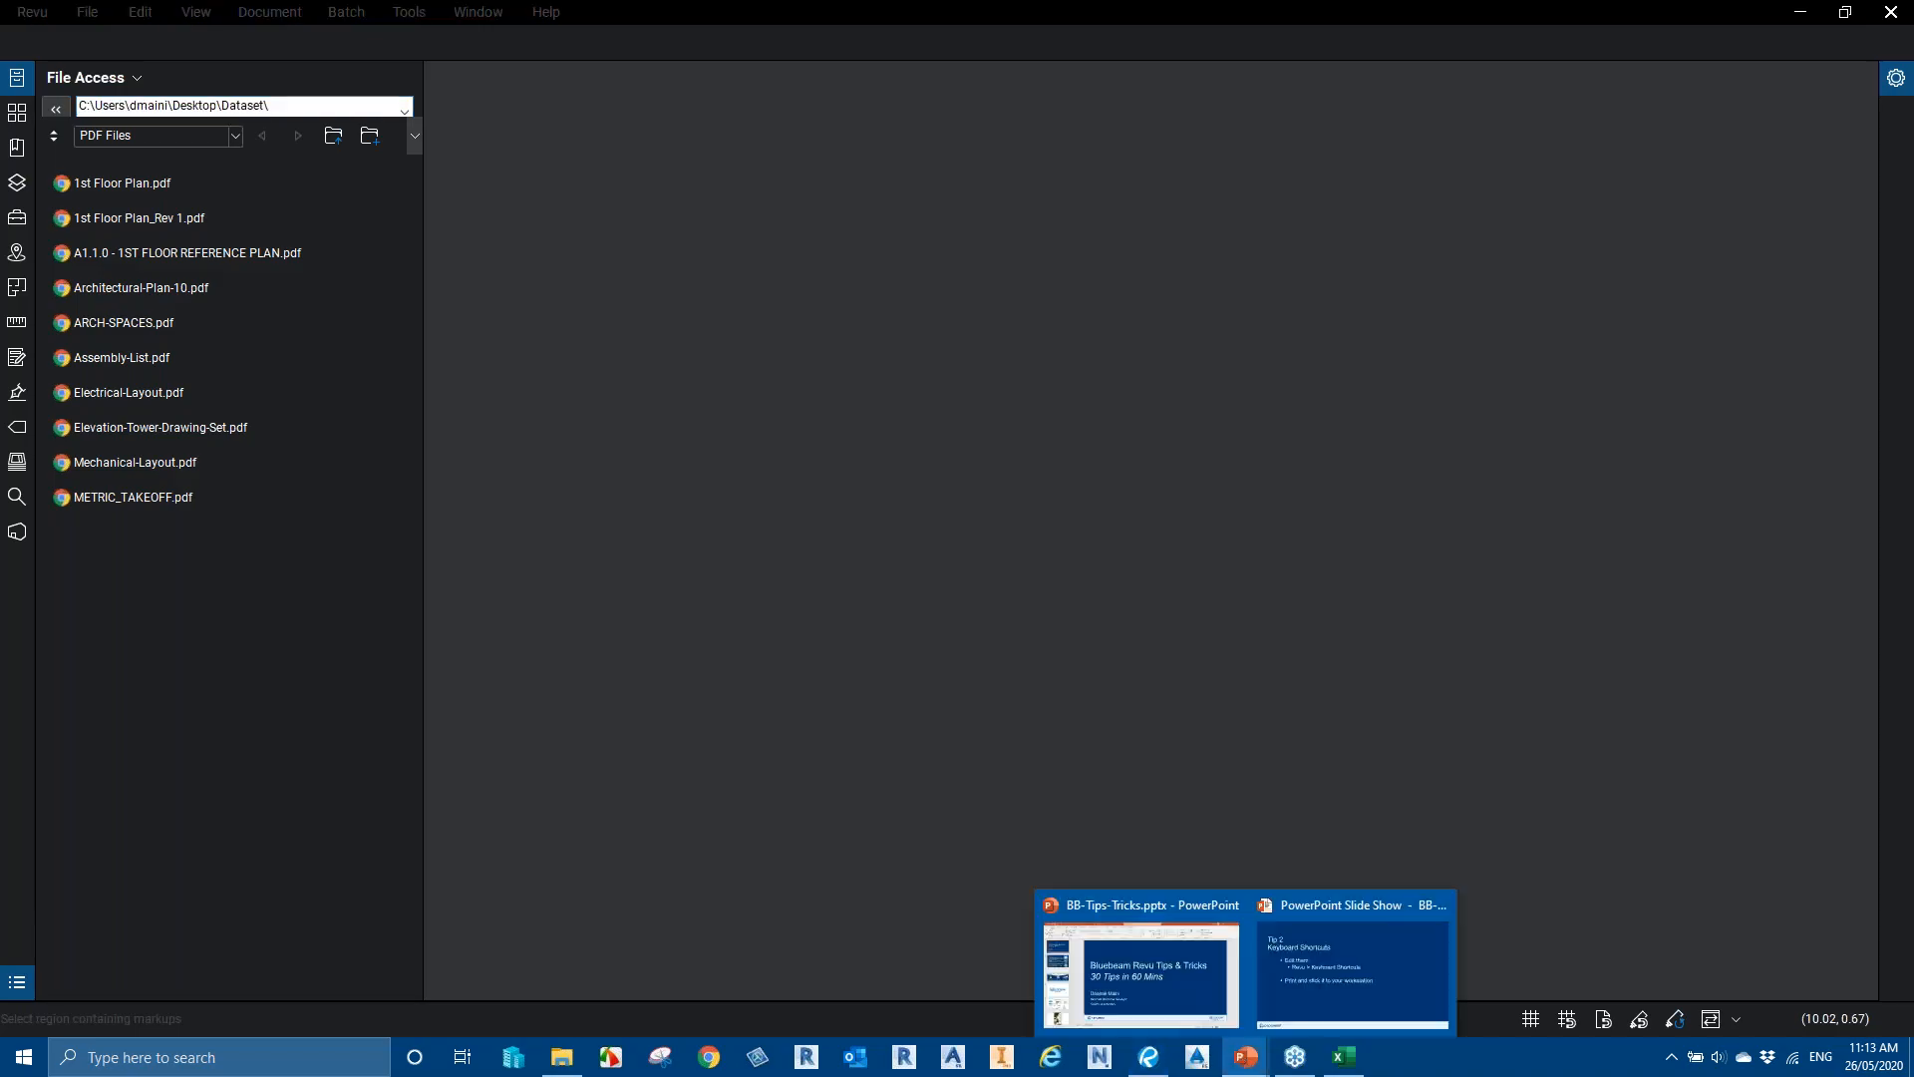
left_click(1350, 957)
key("Right")
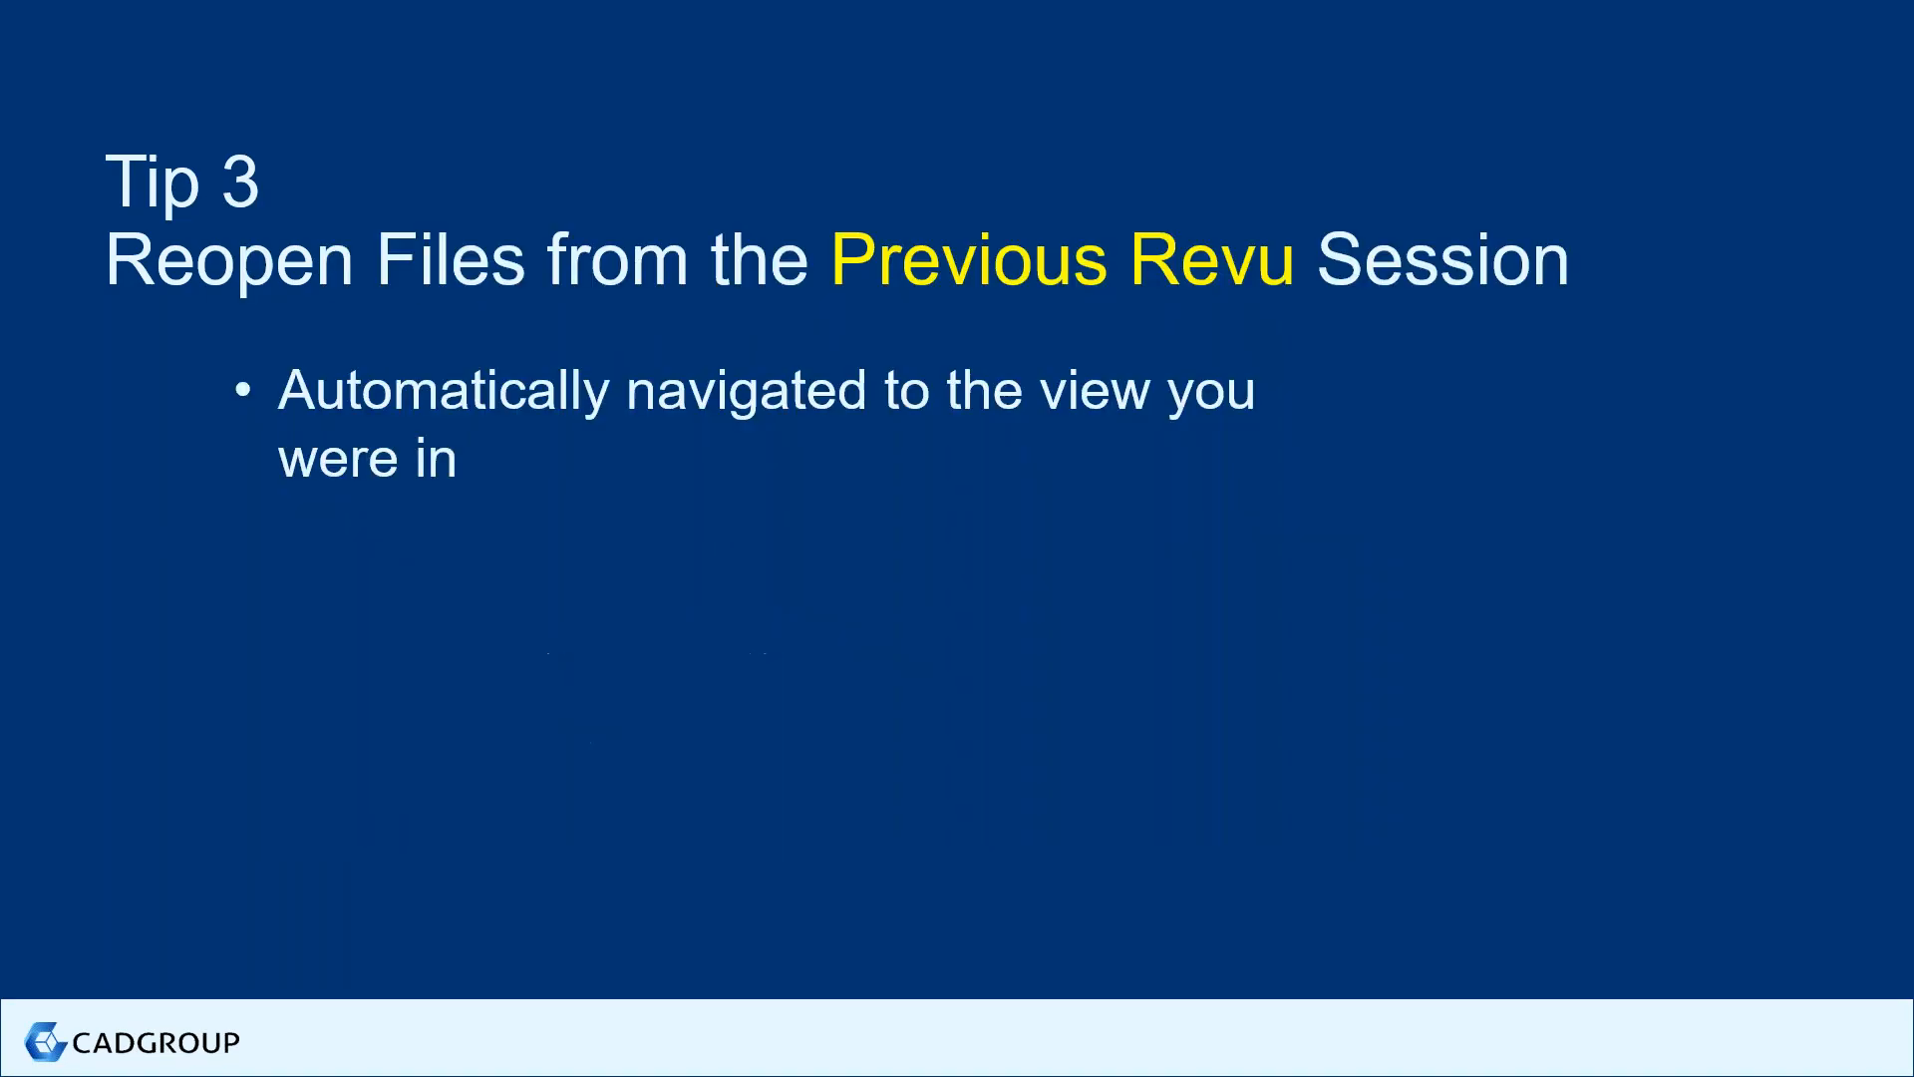
Switch to Revu, open 1st Floor Plan.pdf and Assembly-List.pdf, and show the column base beside the stairs in close-up
key("alt+Tab")
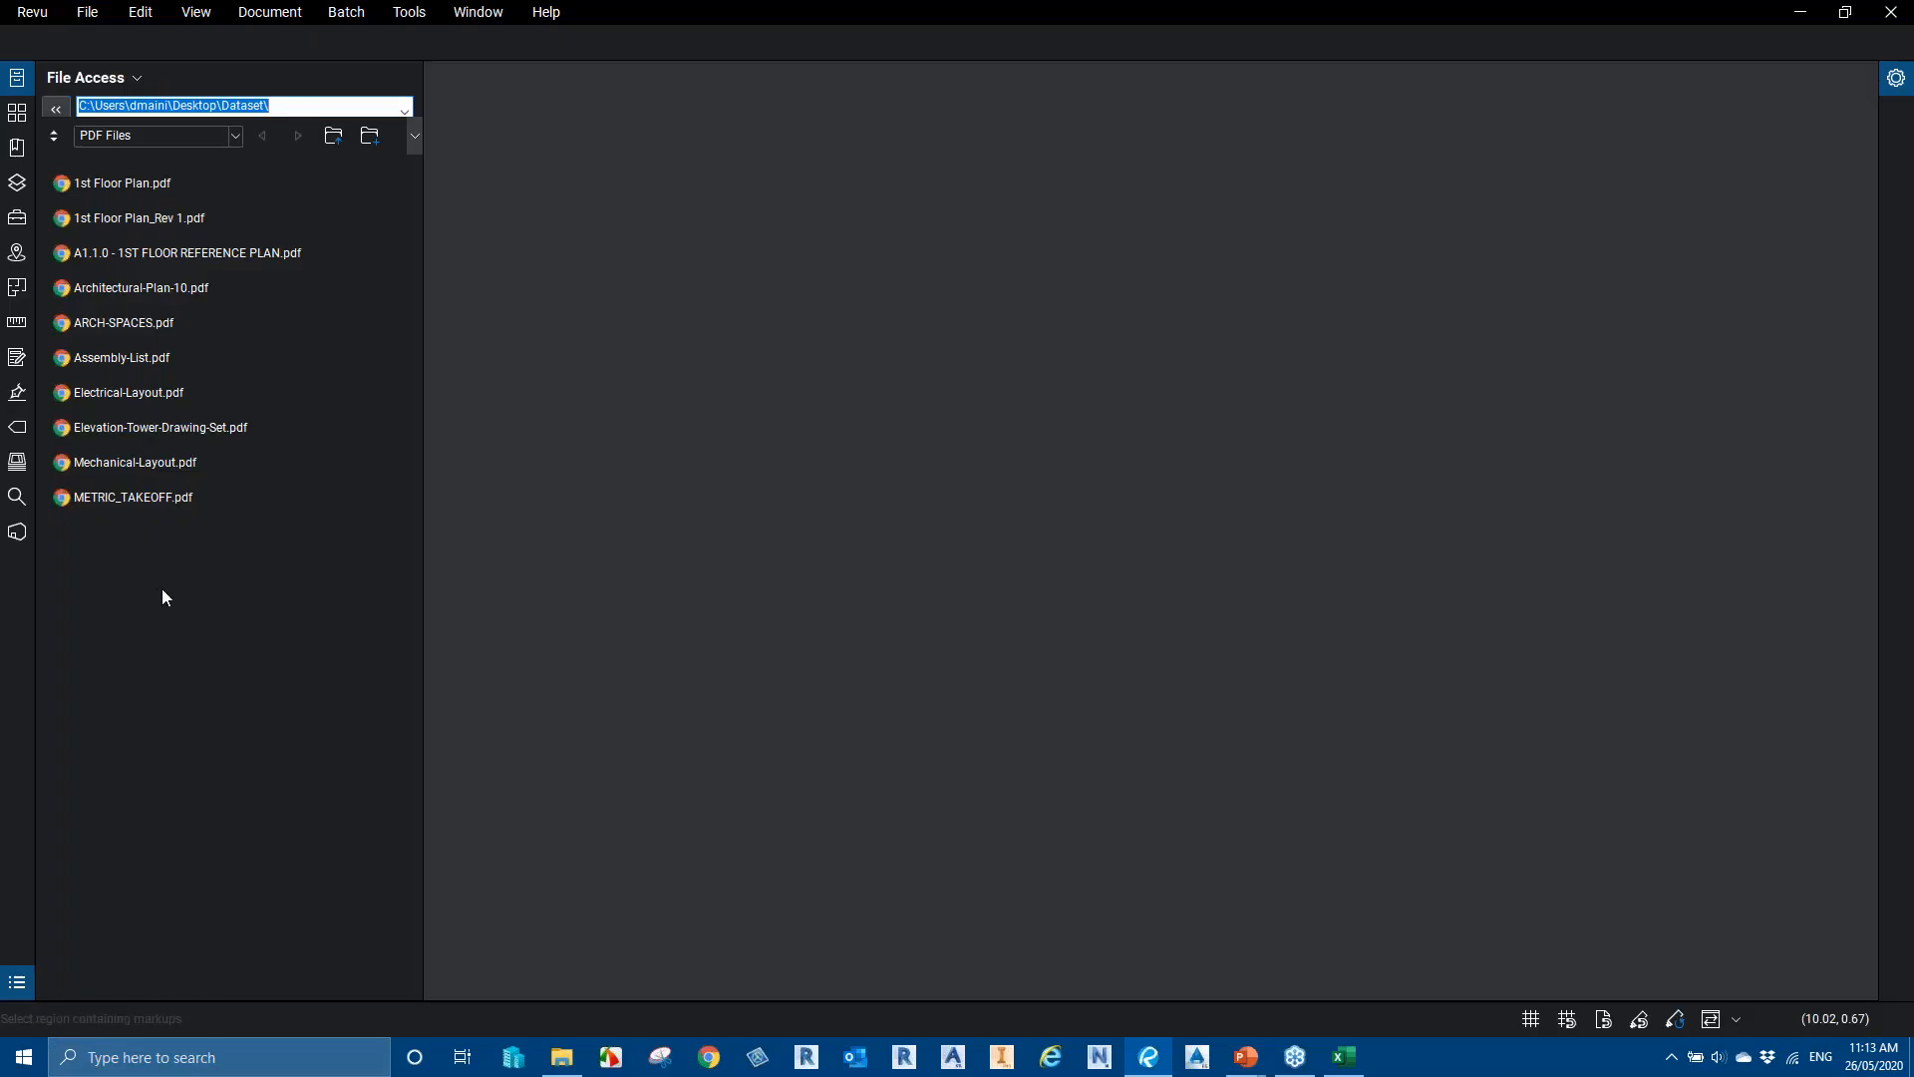
left_click(62, 186)
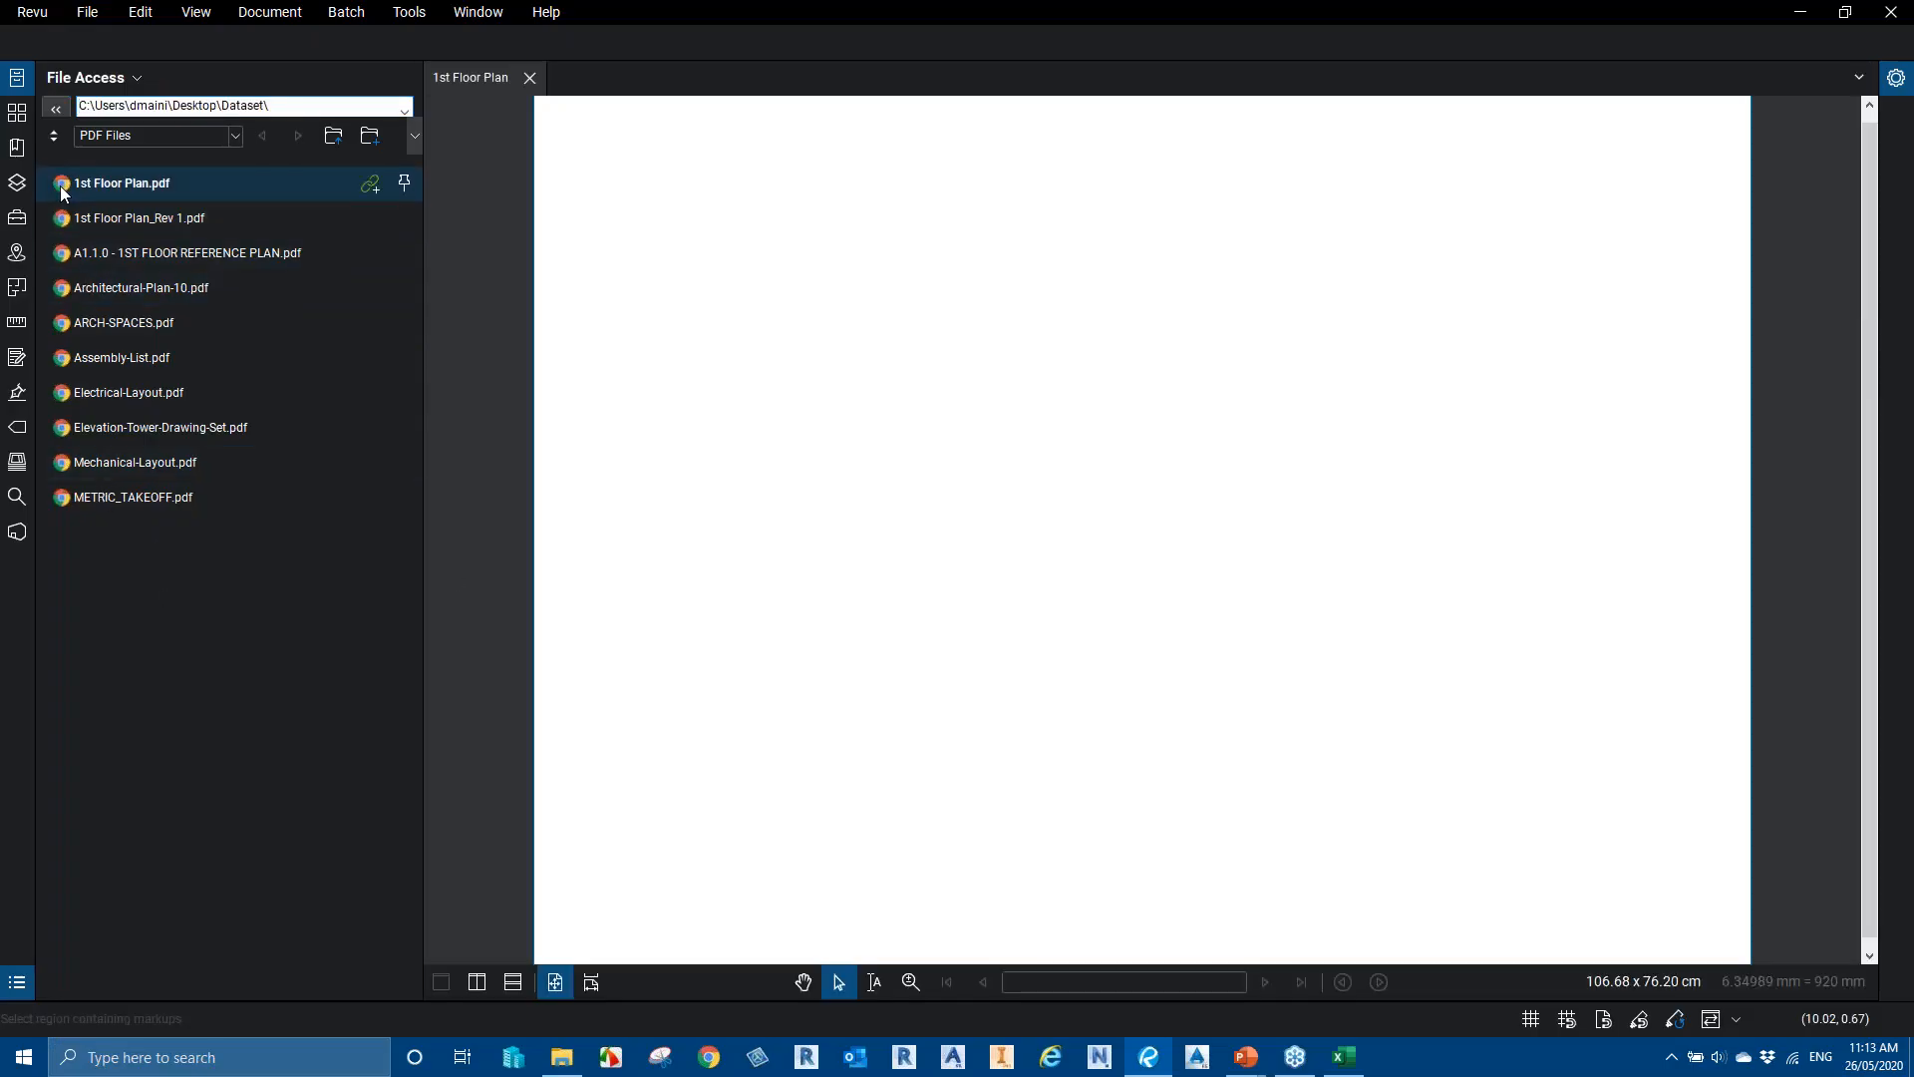
left_click(60, 357)
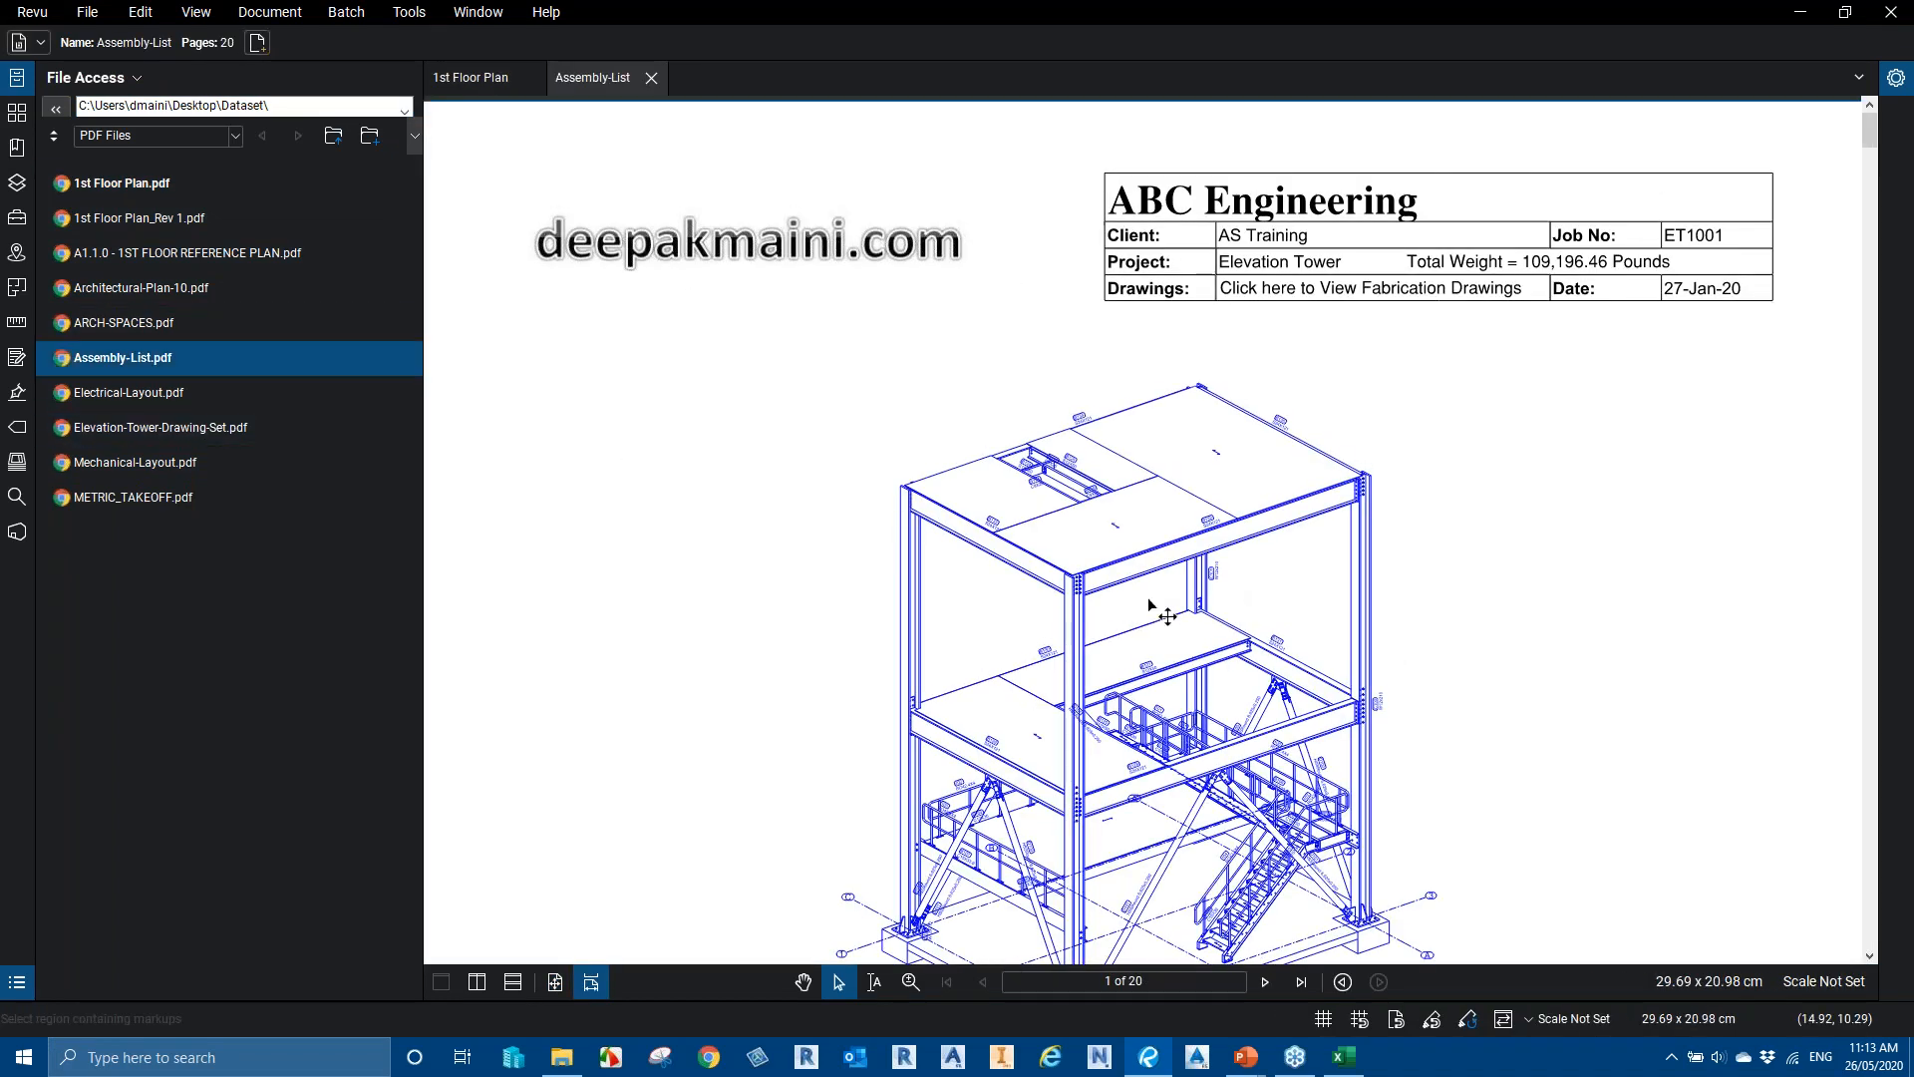
scroll(1148, 600, "down", 1)
scroll(1367, 700, "up", 4)
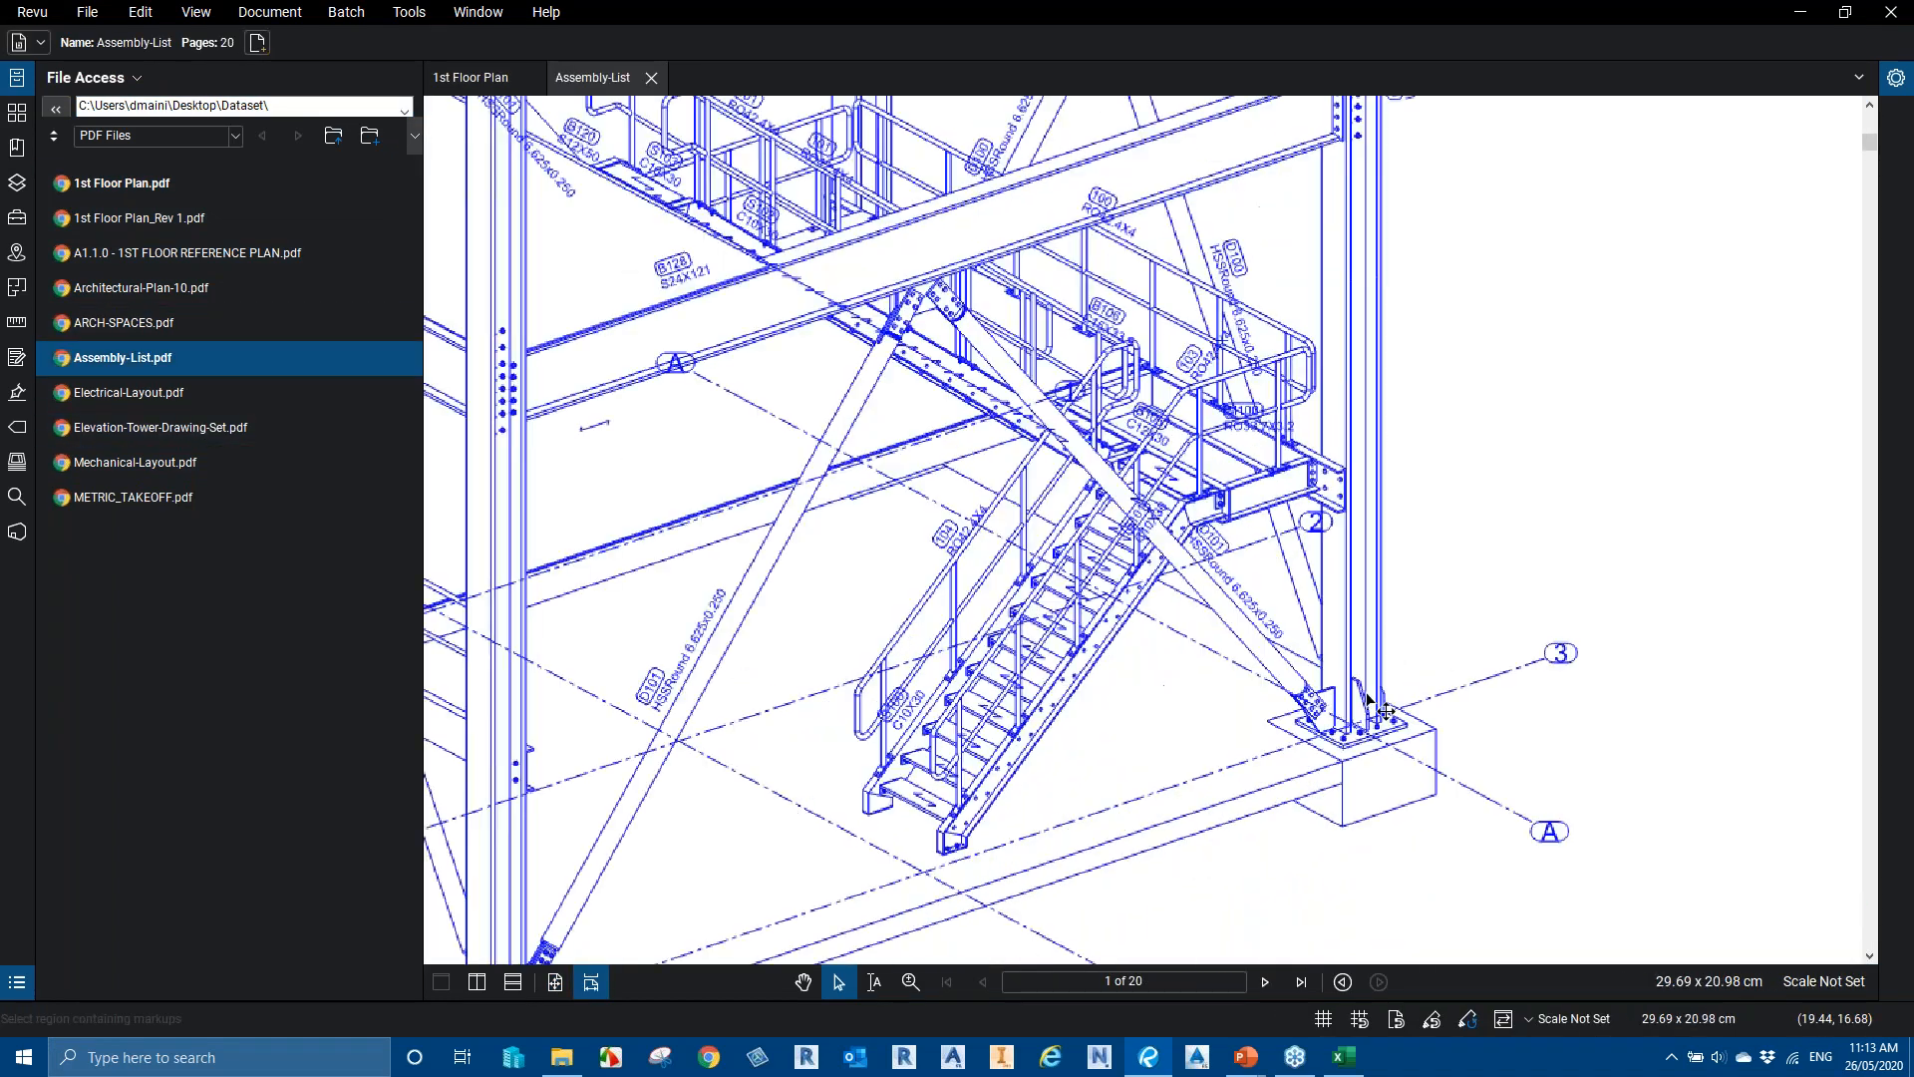
scroll(1368, 700, "up", 4)
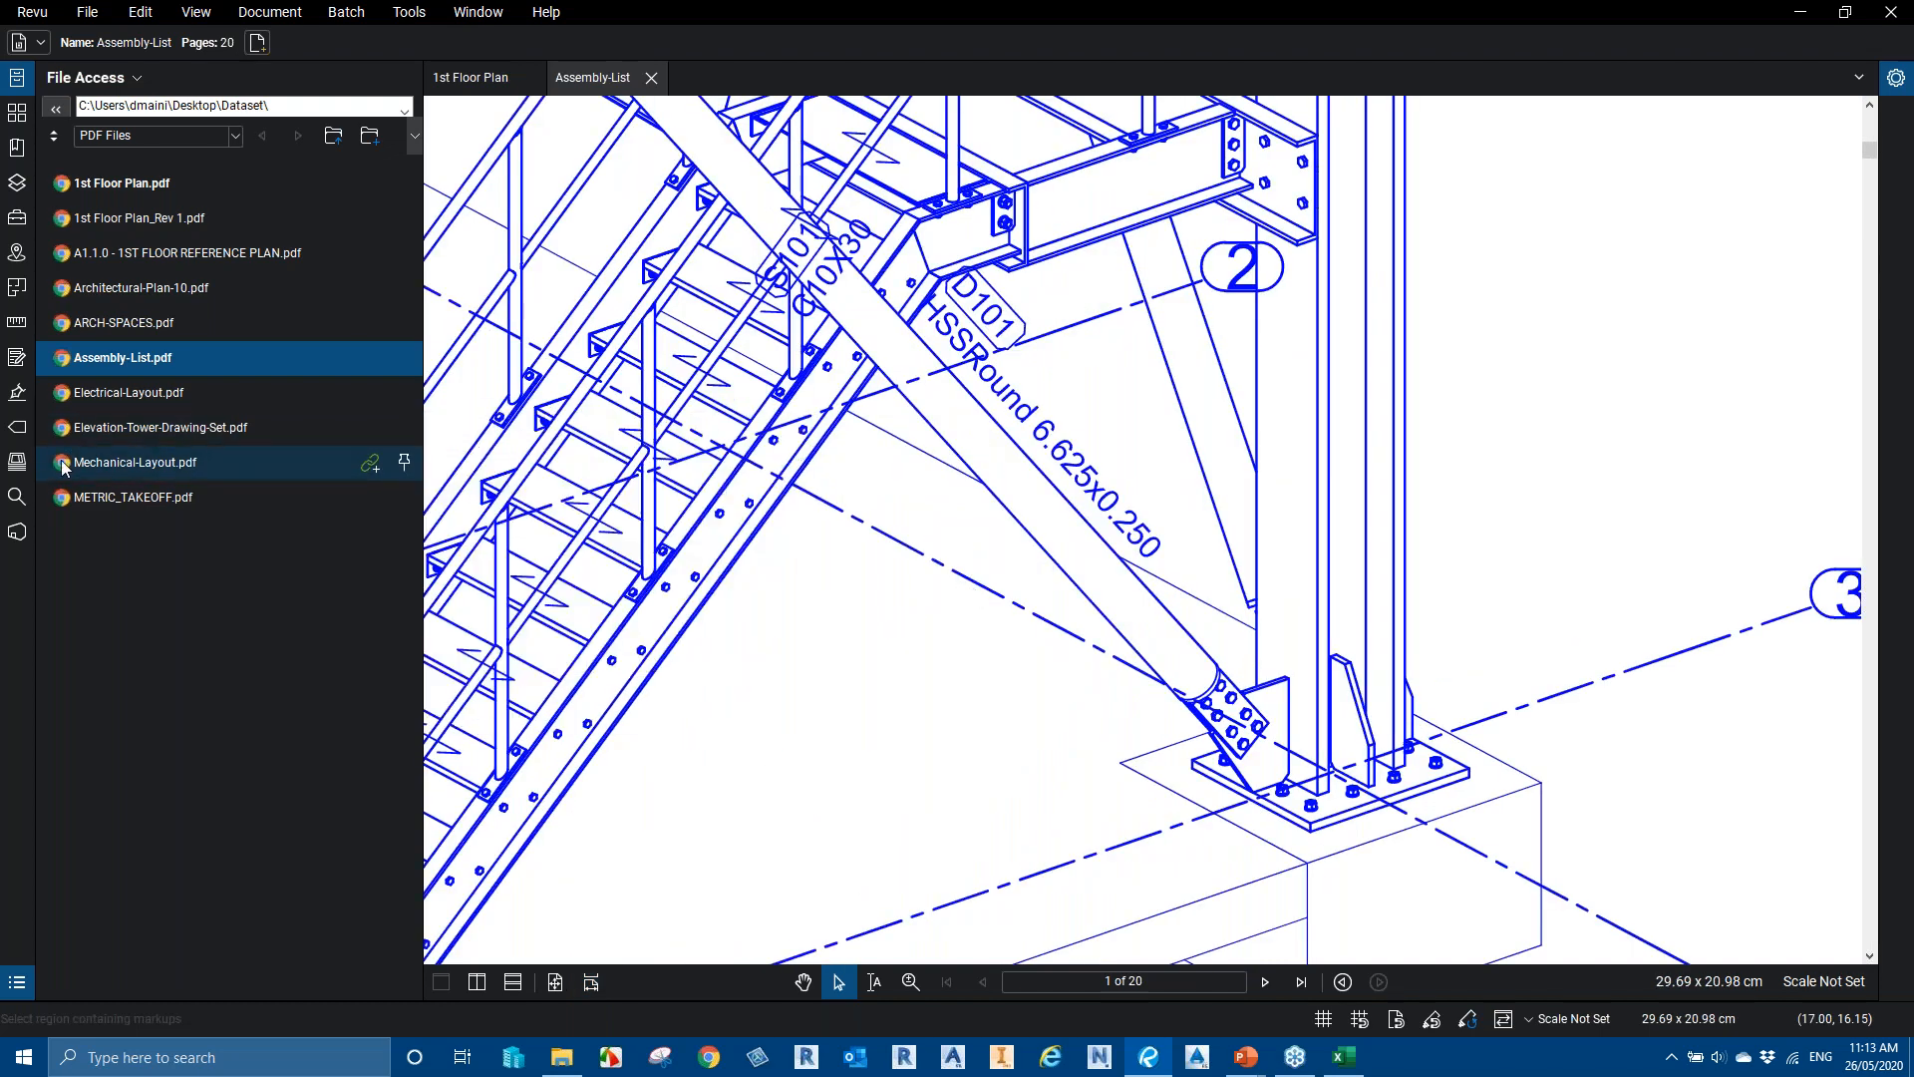
Open Mechanical-Layout.pdf and show the ductwork around Office 223 in close-up
left_click(63, 466)
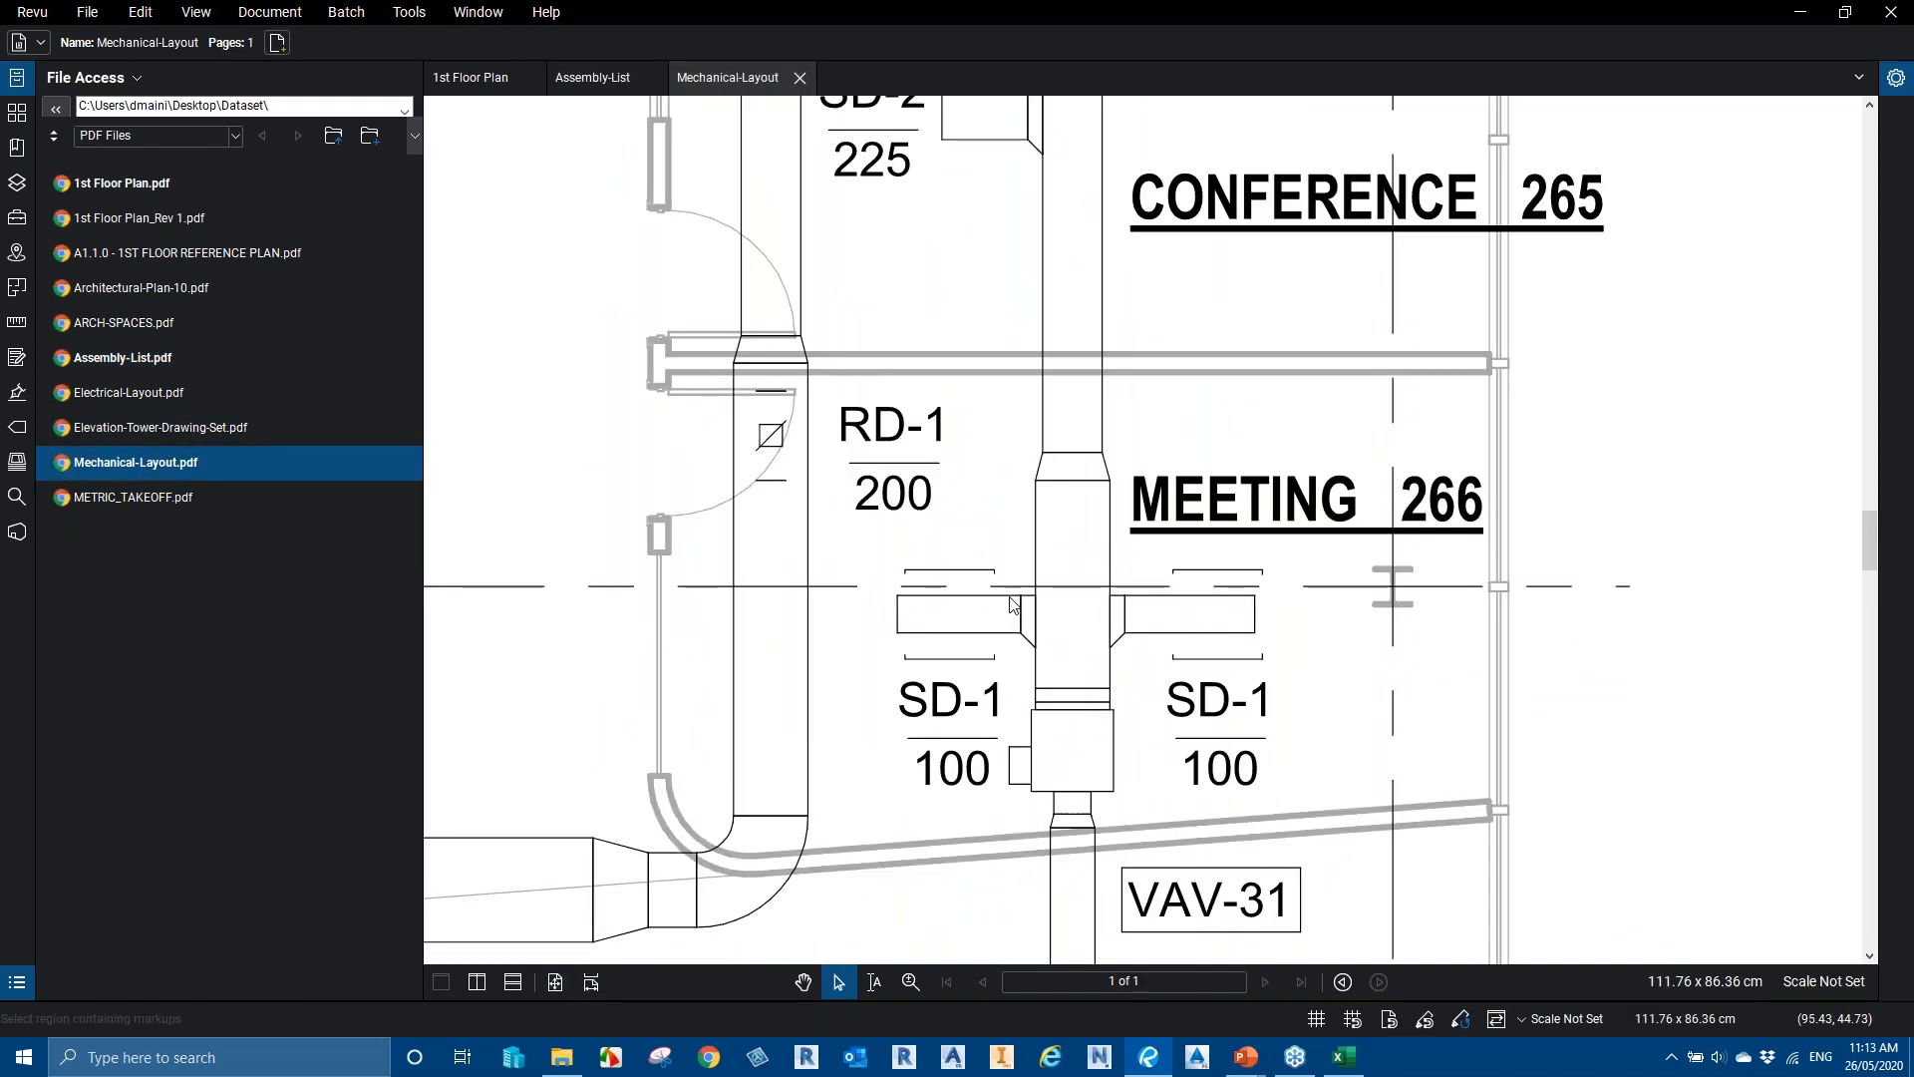
scroll(1011, 601, "down", 3)
scroll(902, 698, "up", 4)
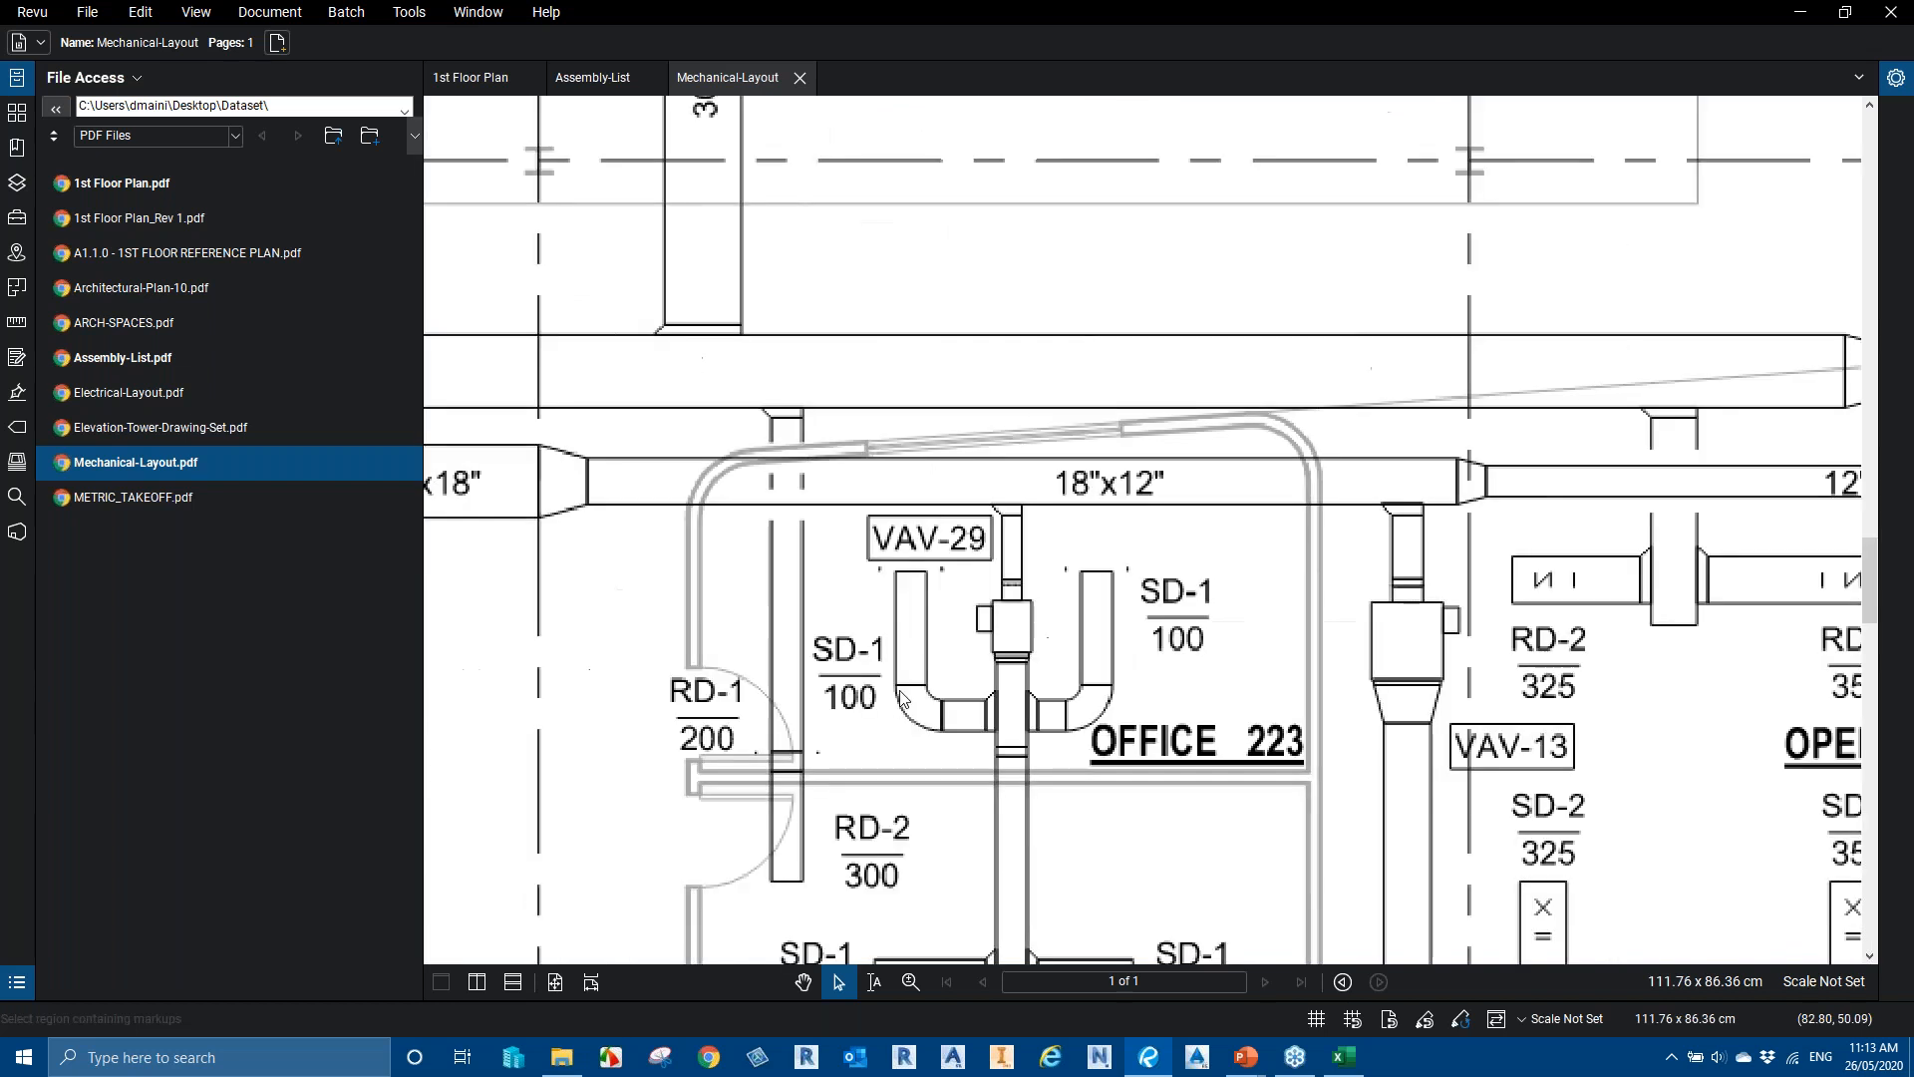
left_click_drag(886, 678, 953, 646)
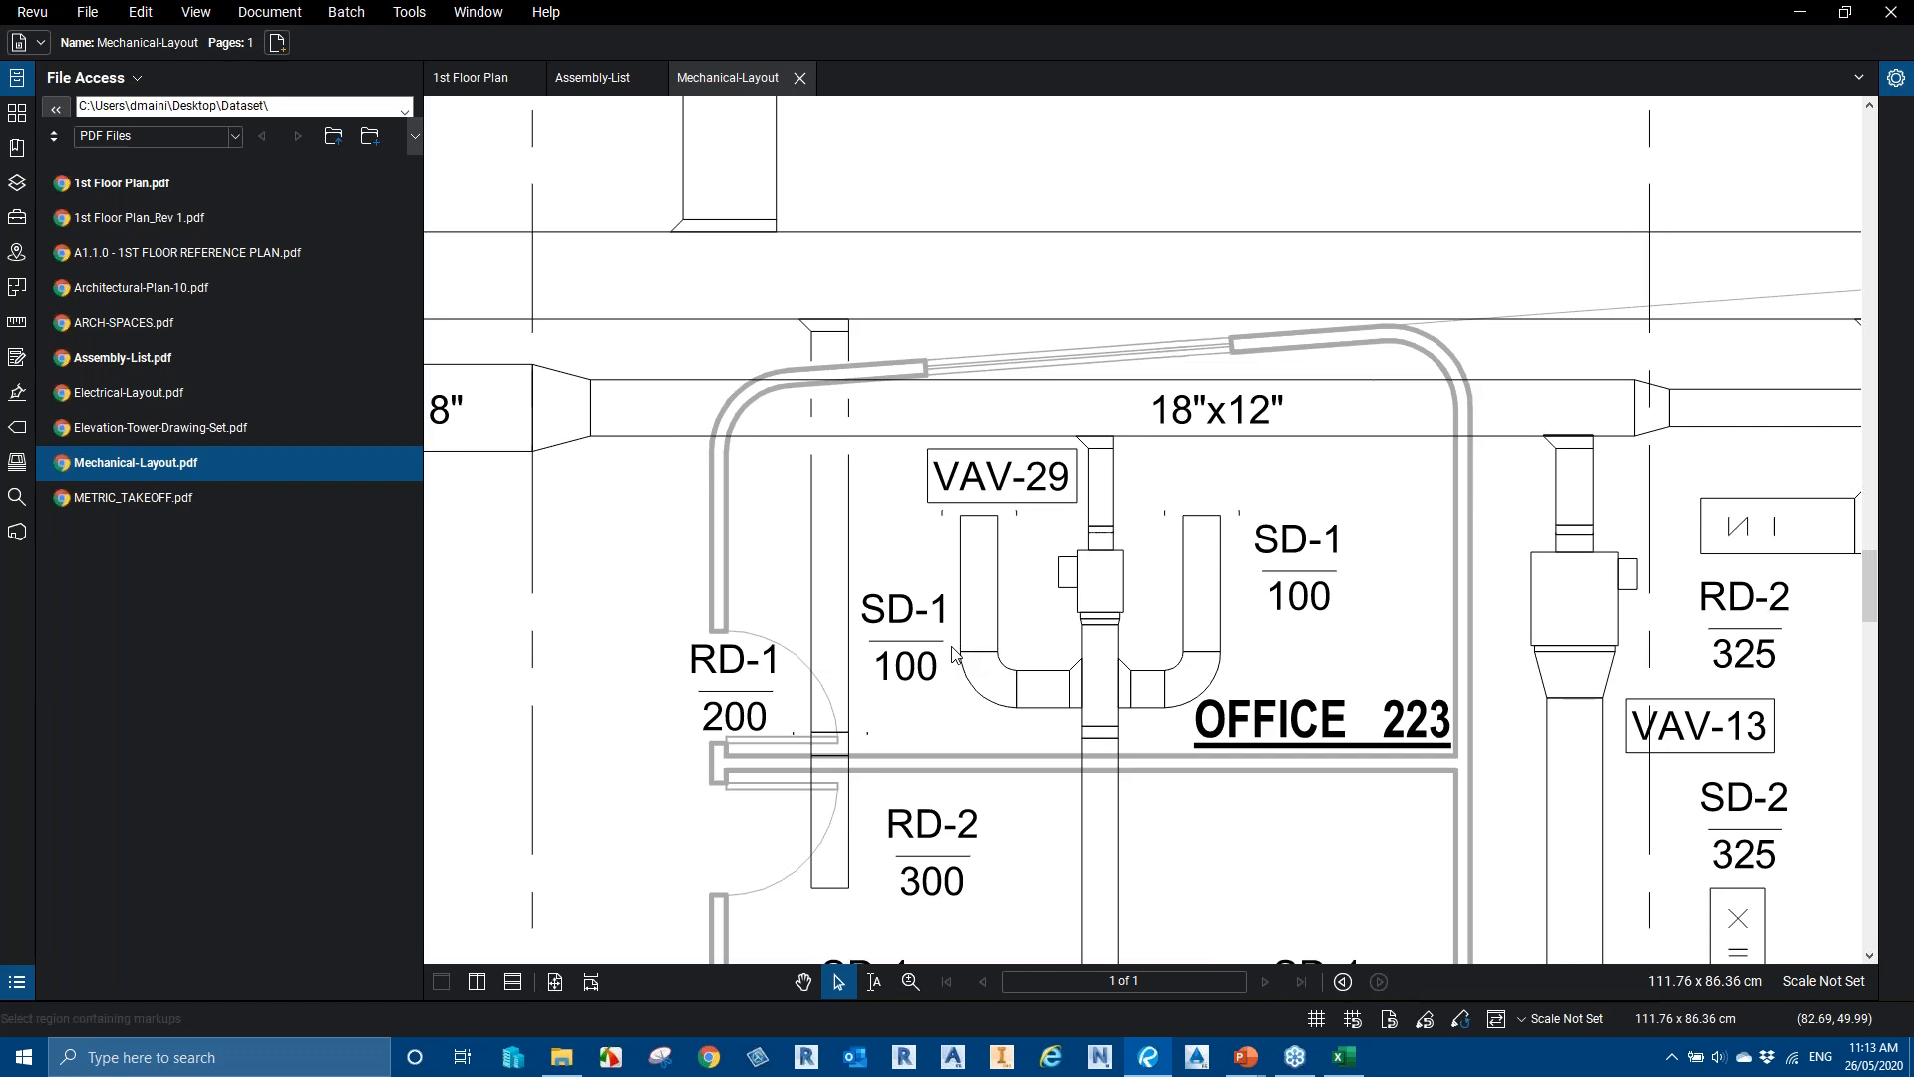
Close Bluebeam Revu with the three drawings still open and launch it again
left_click(1892, 13)
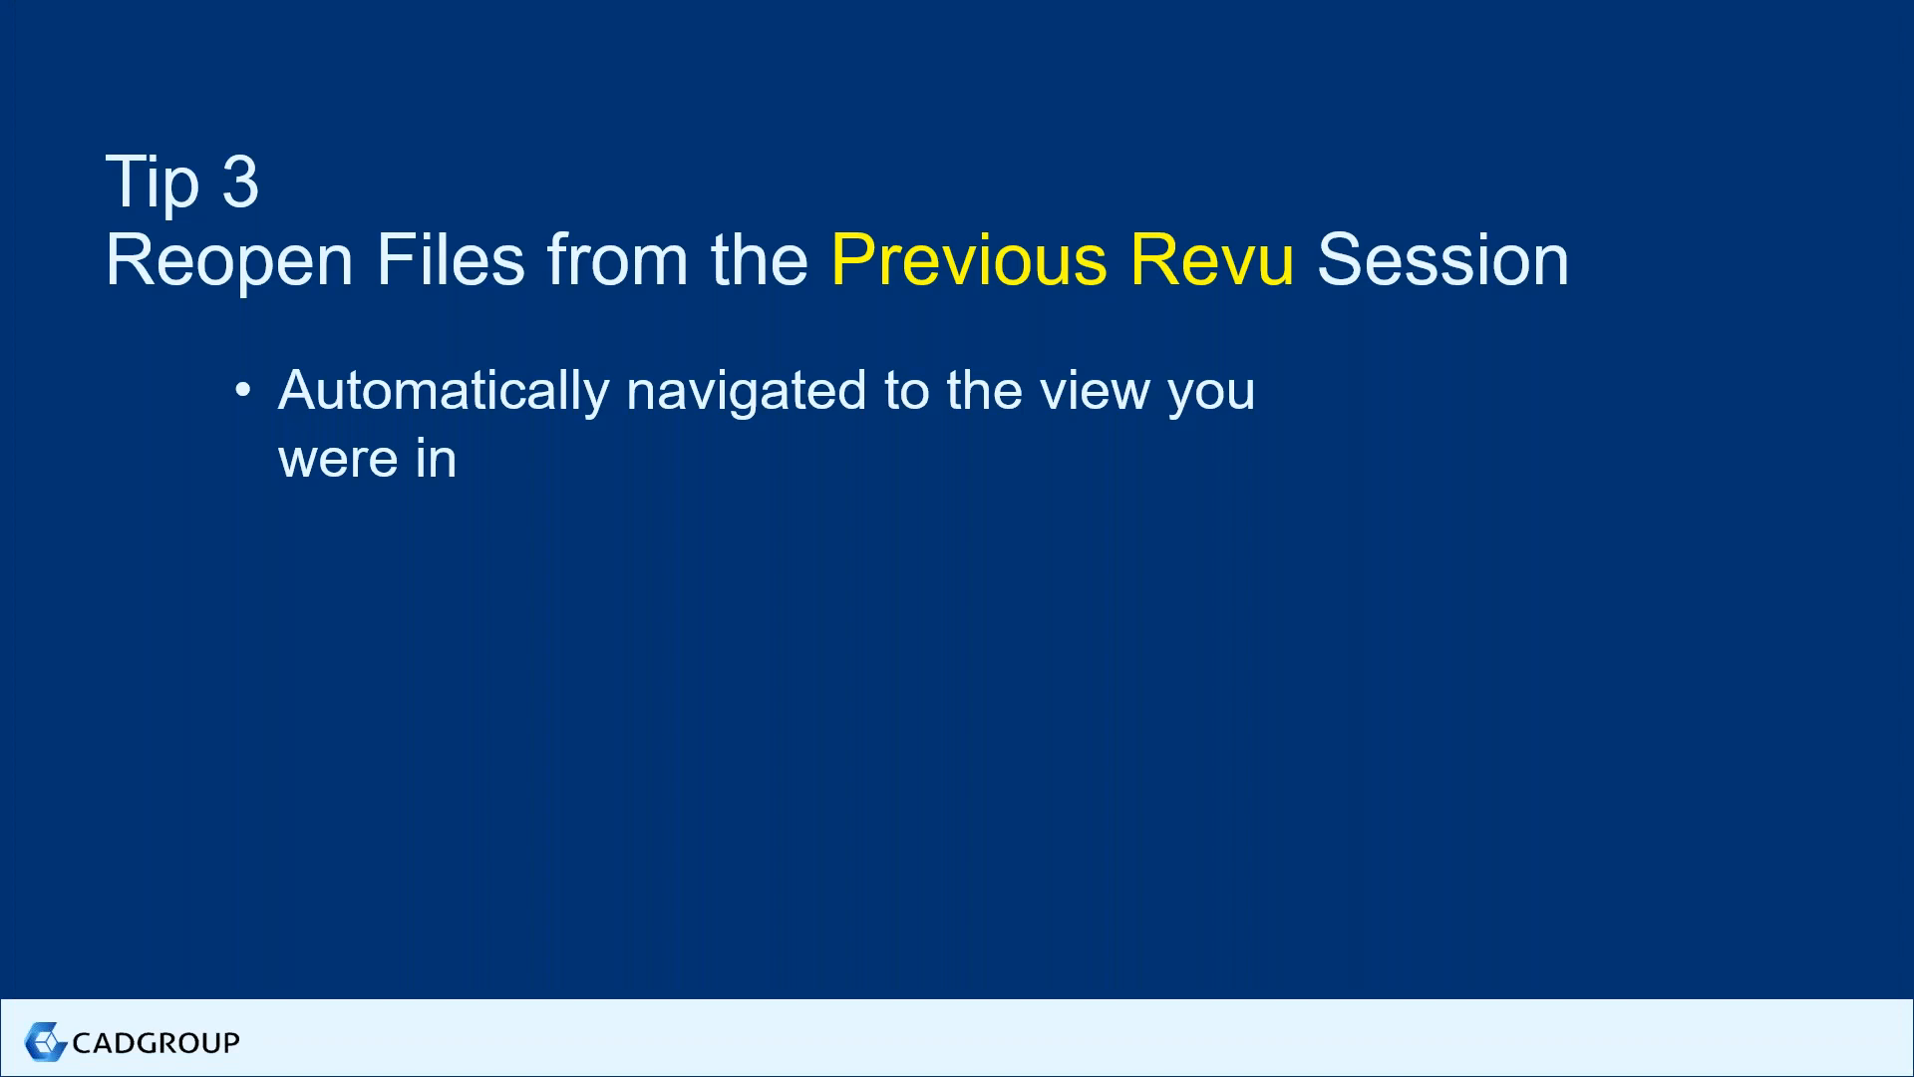
key("super")
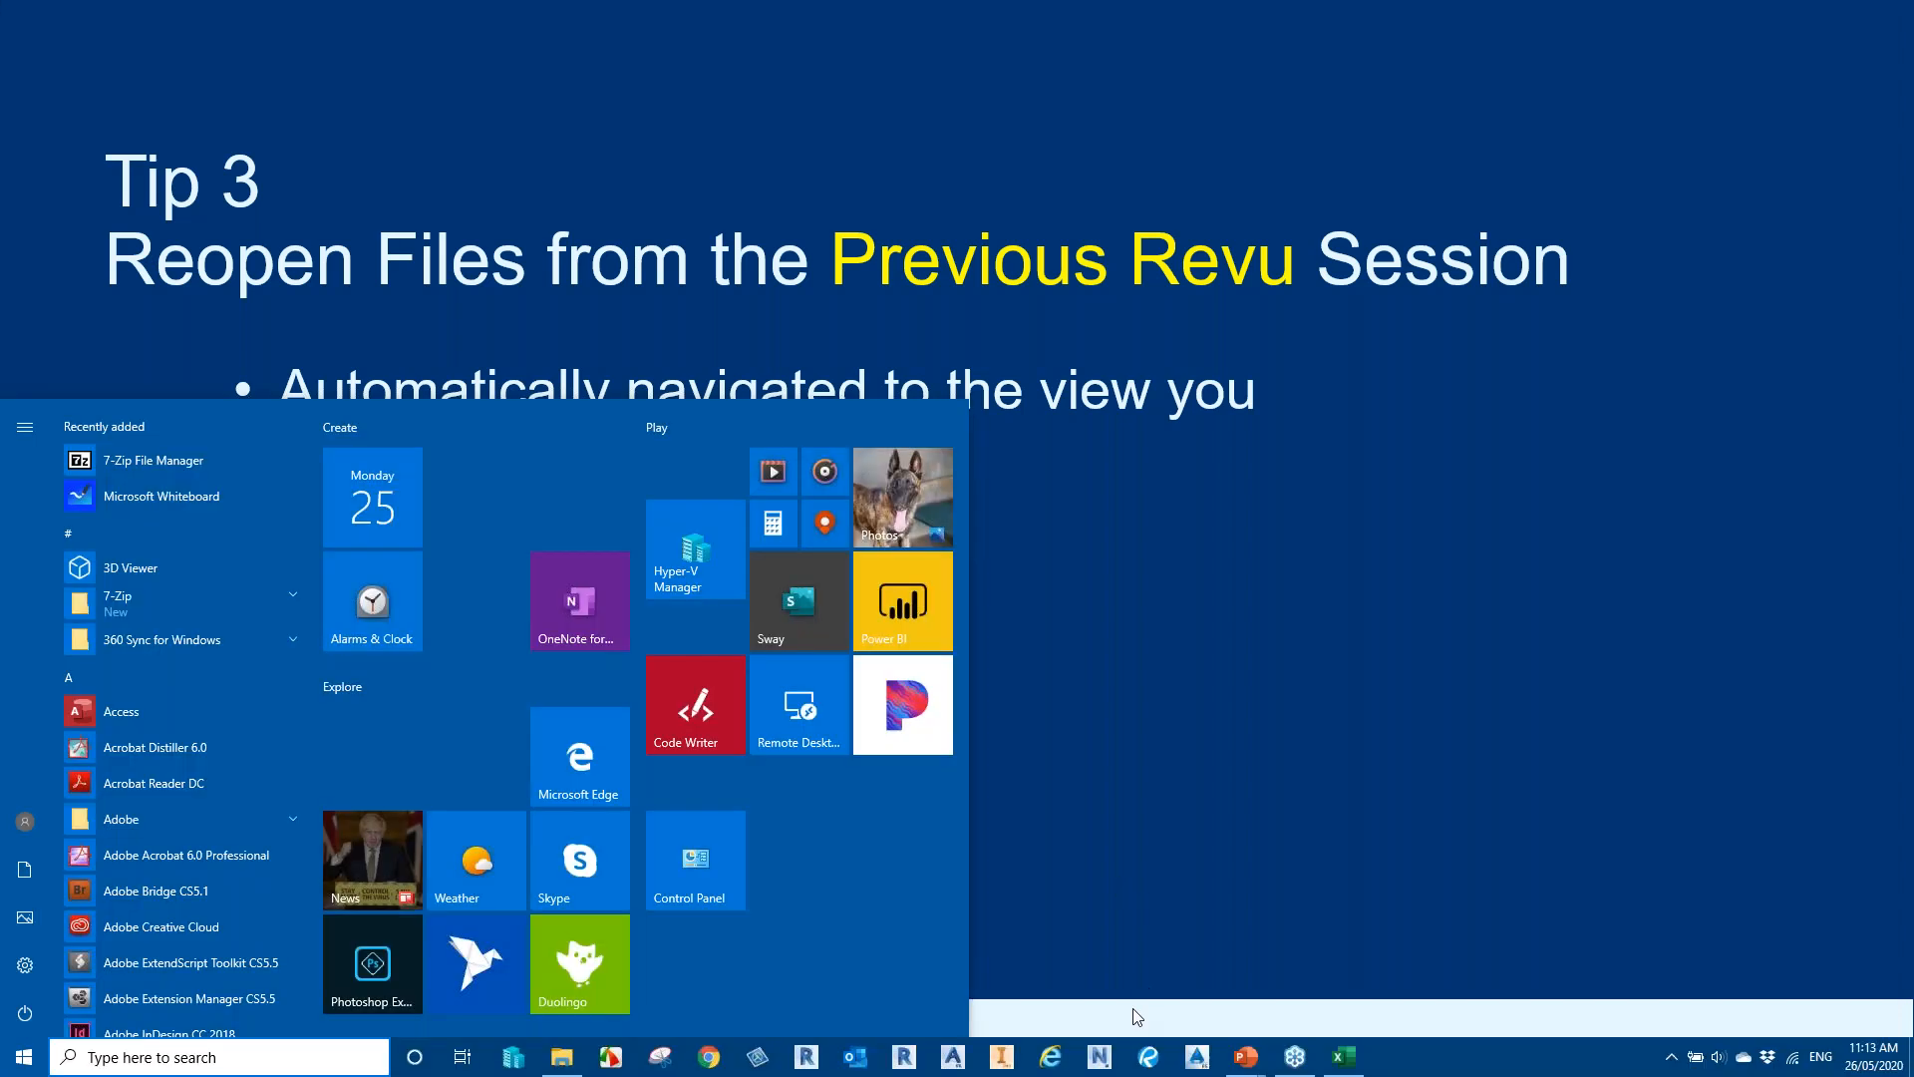
left_click(1147, 1058)
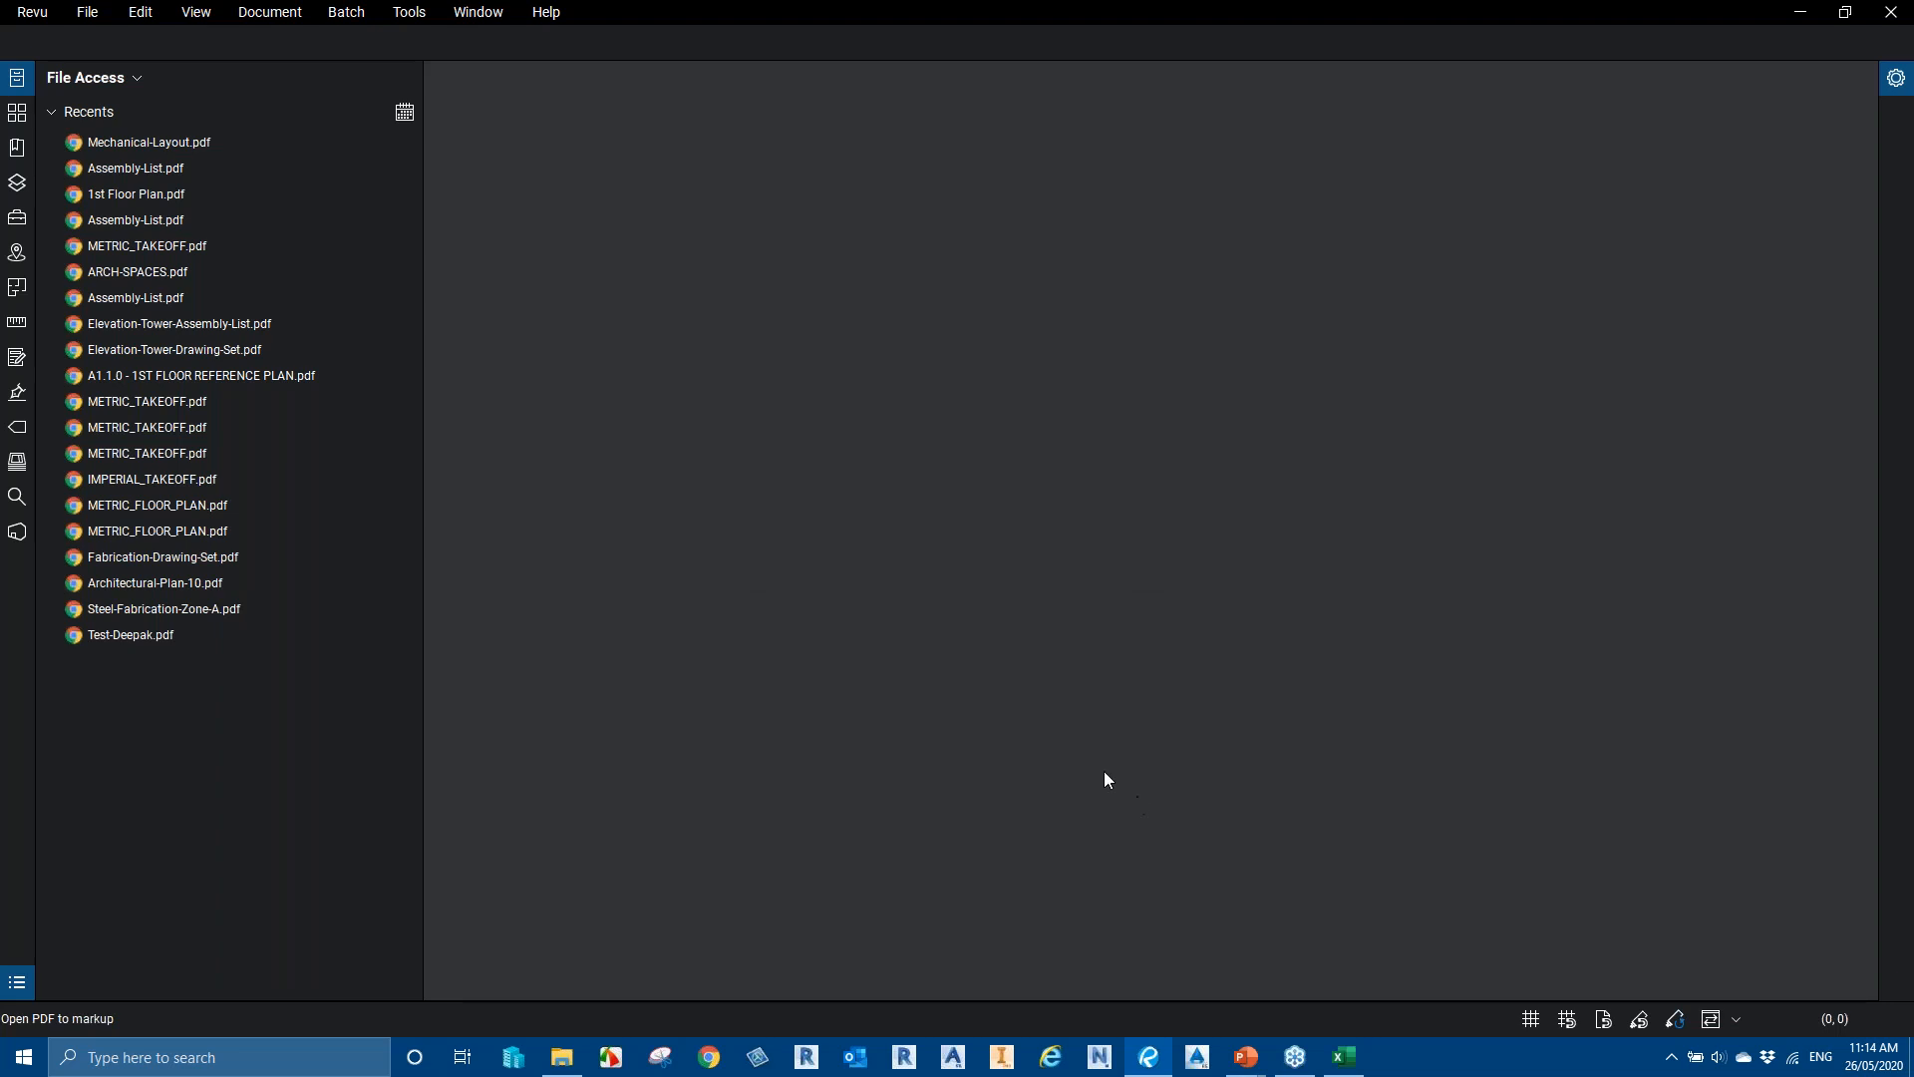
Reopen the files from the last session and display the restored Assembly-List drawing
left_click(134, 86)
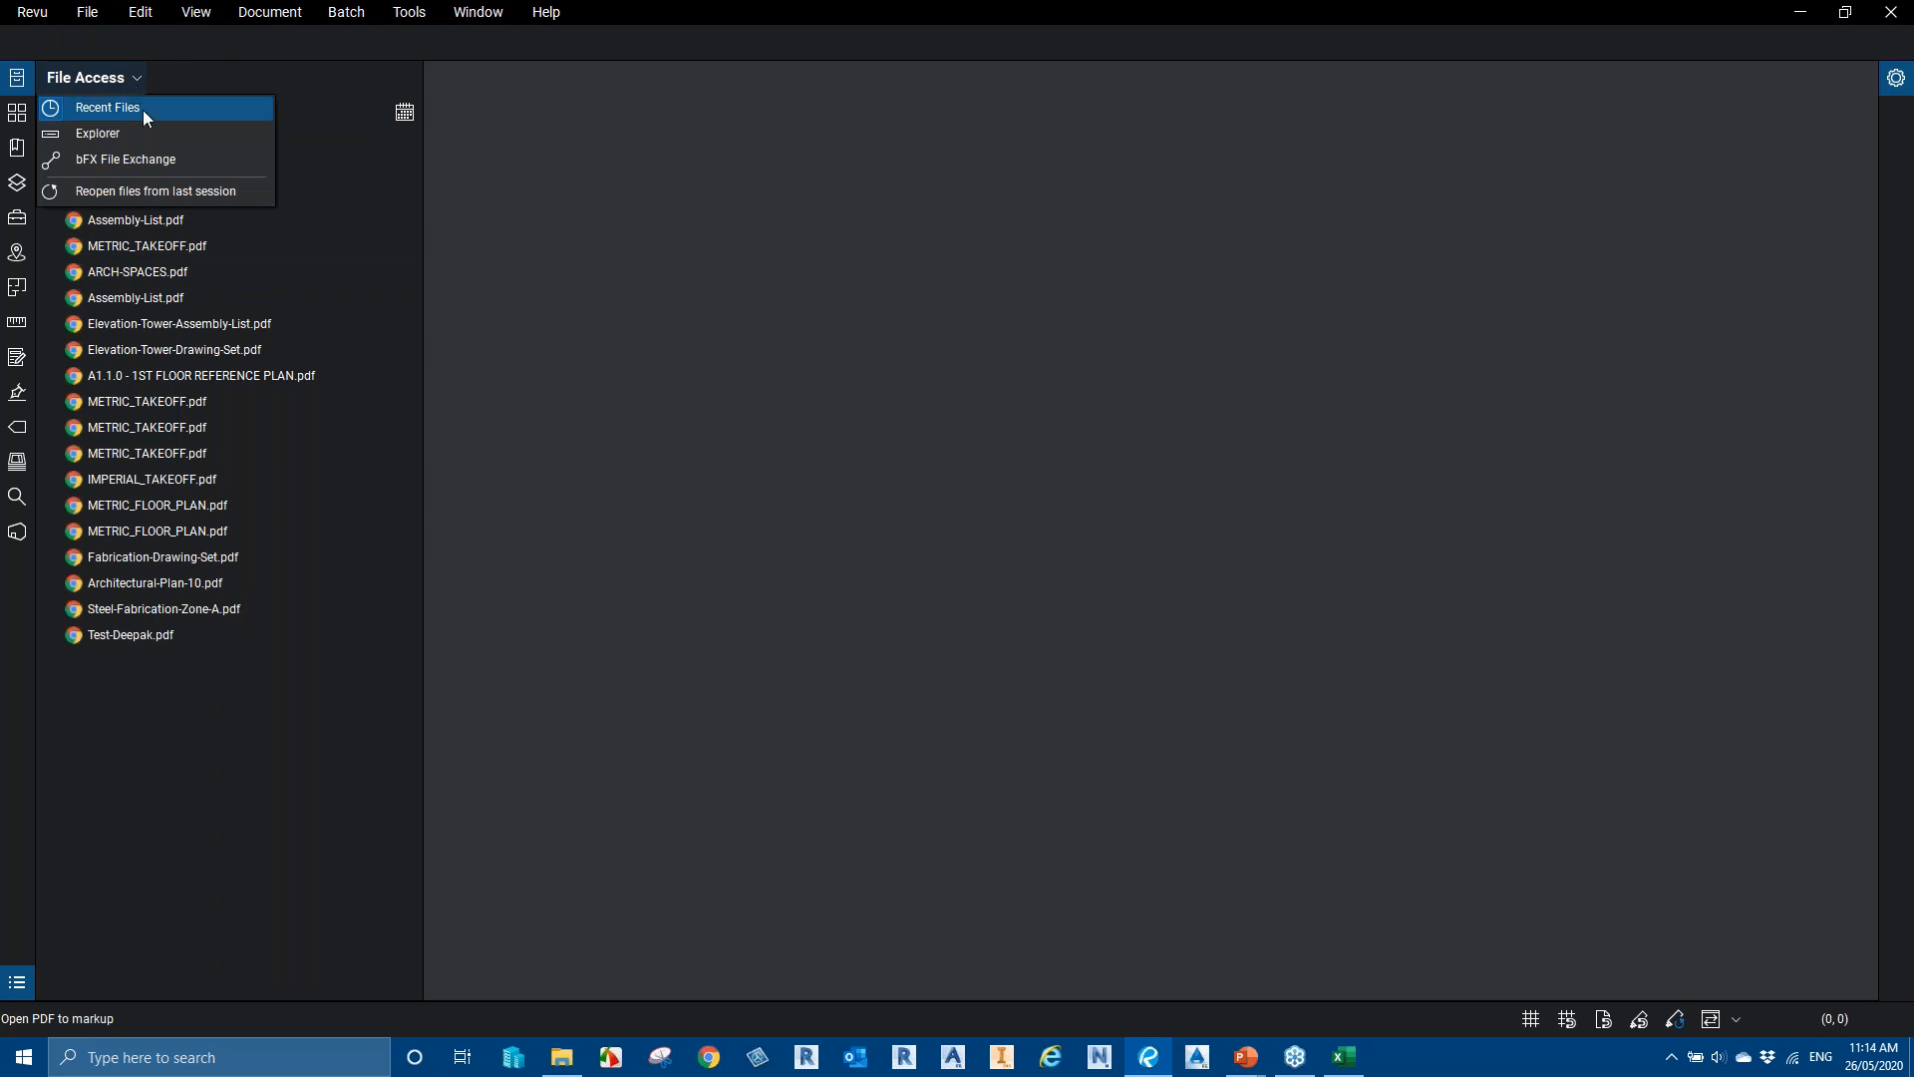
left_click(209, 195)
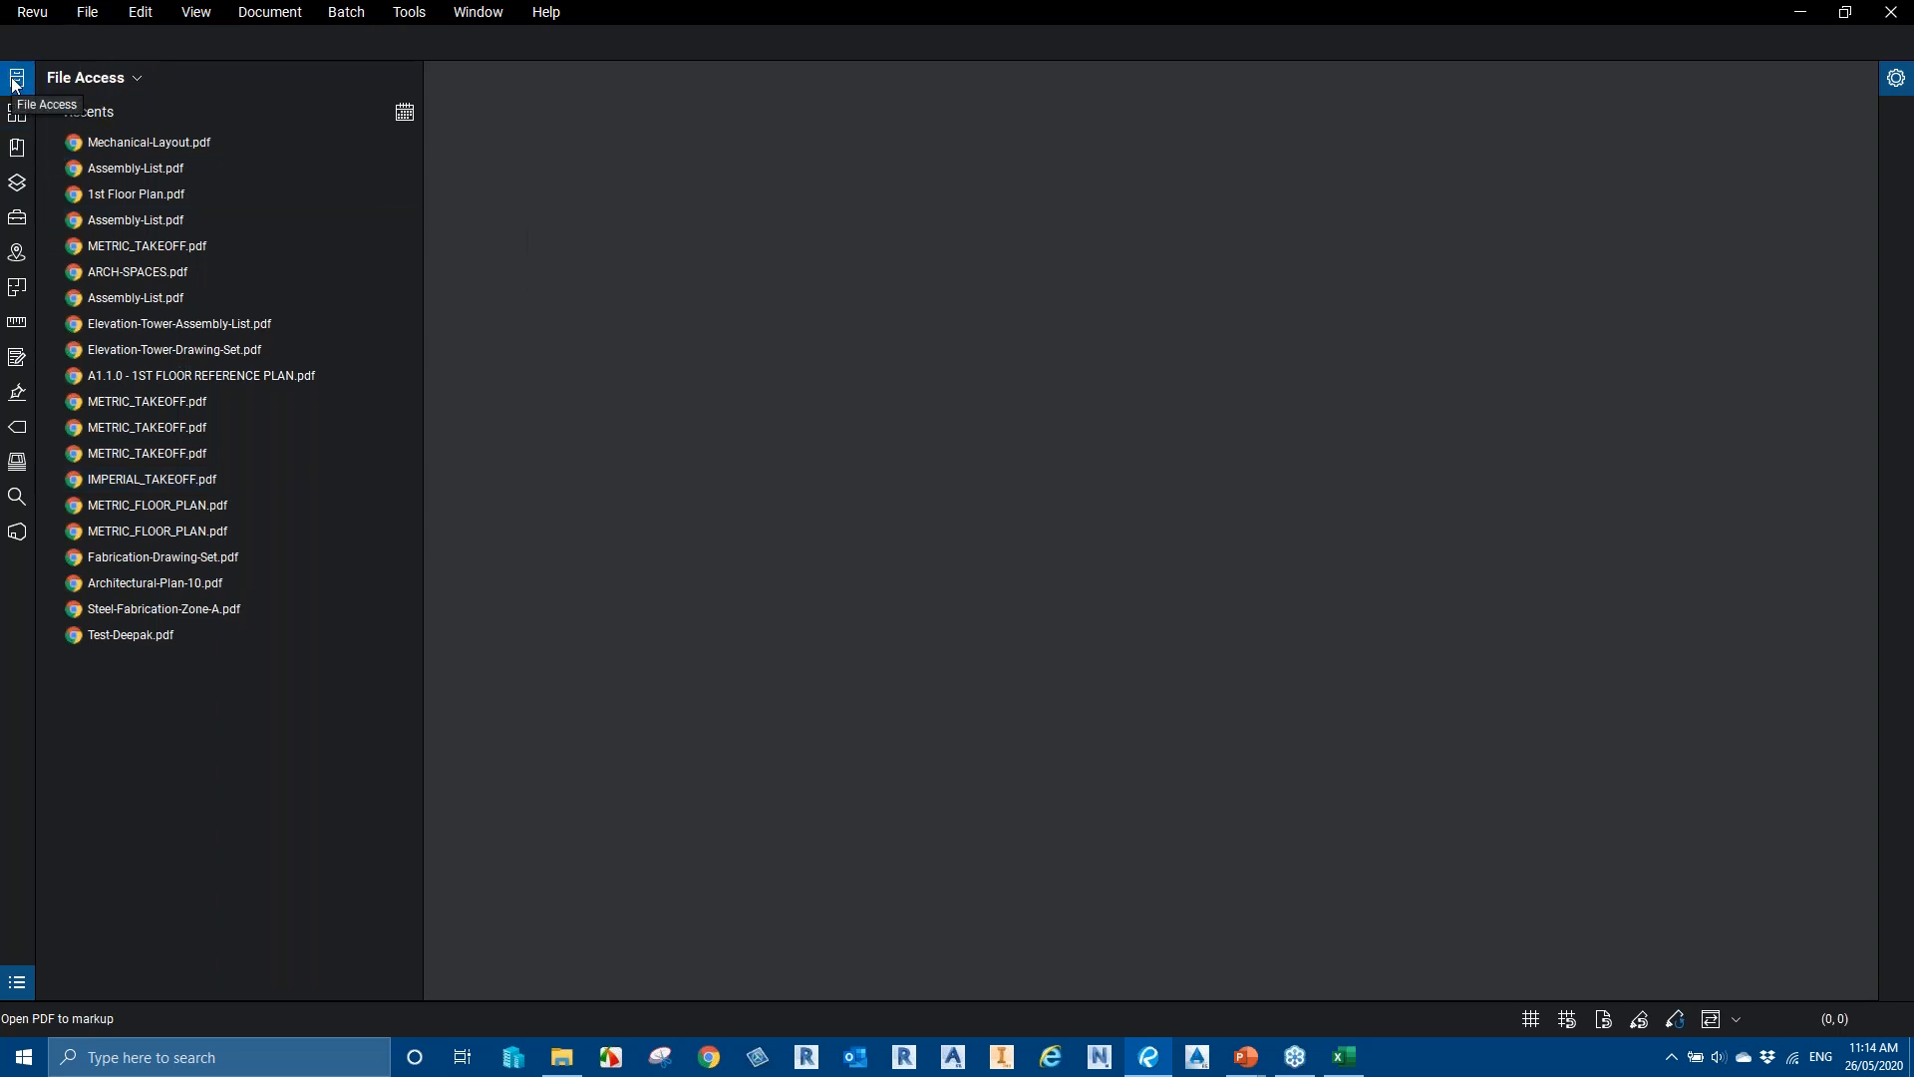
left_click(111, 86)
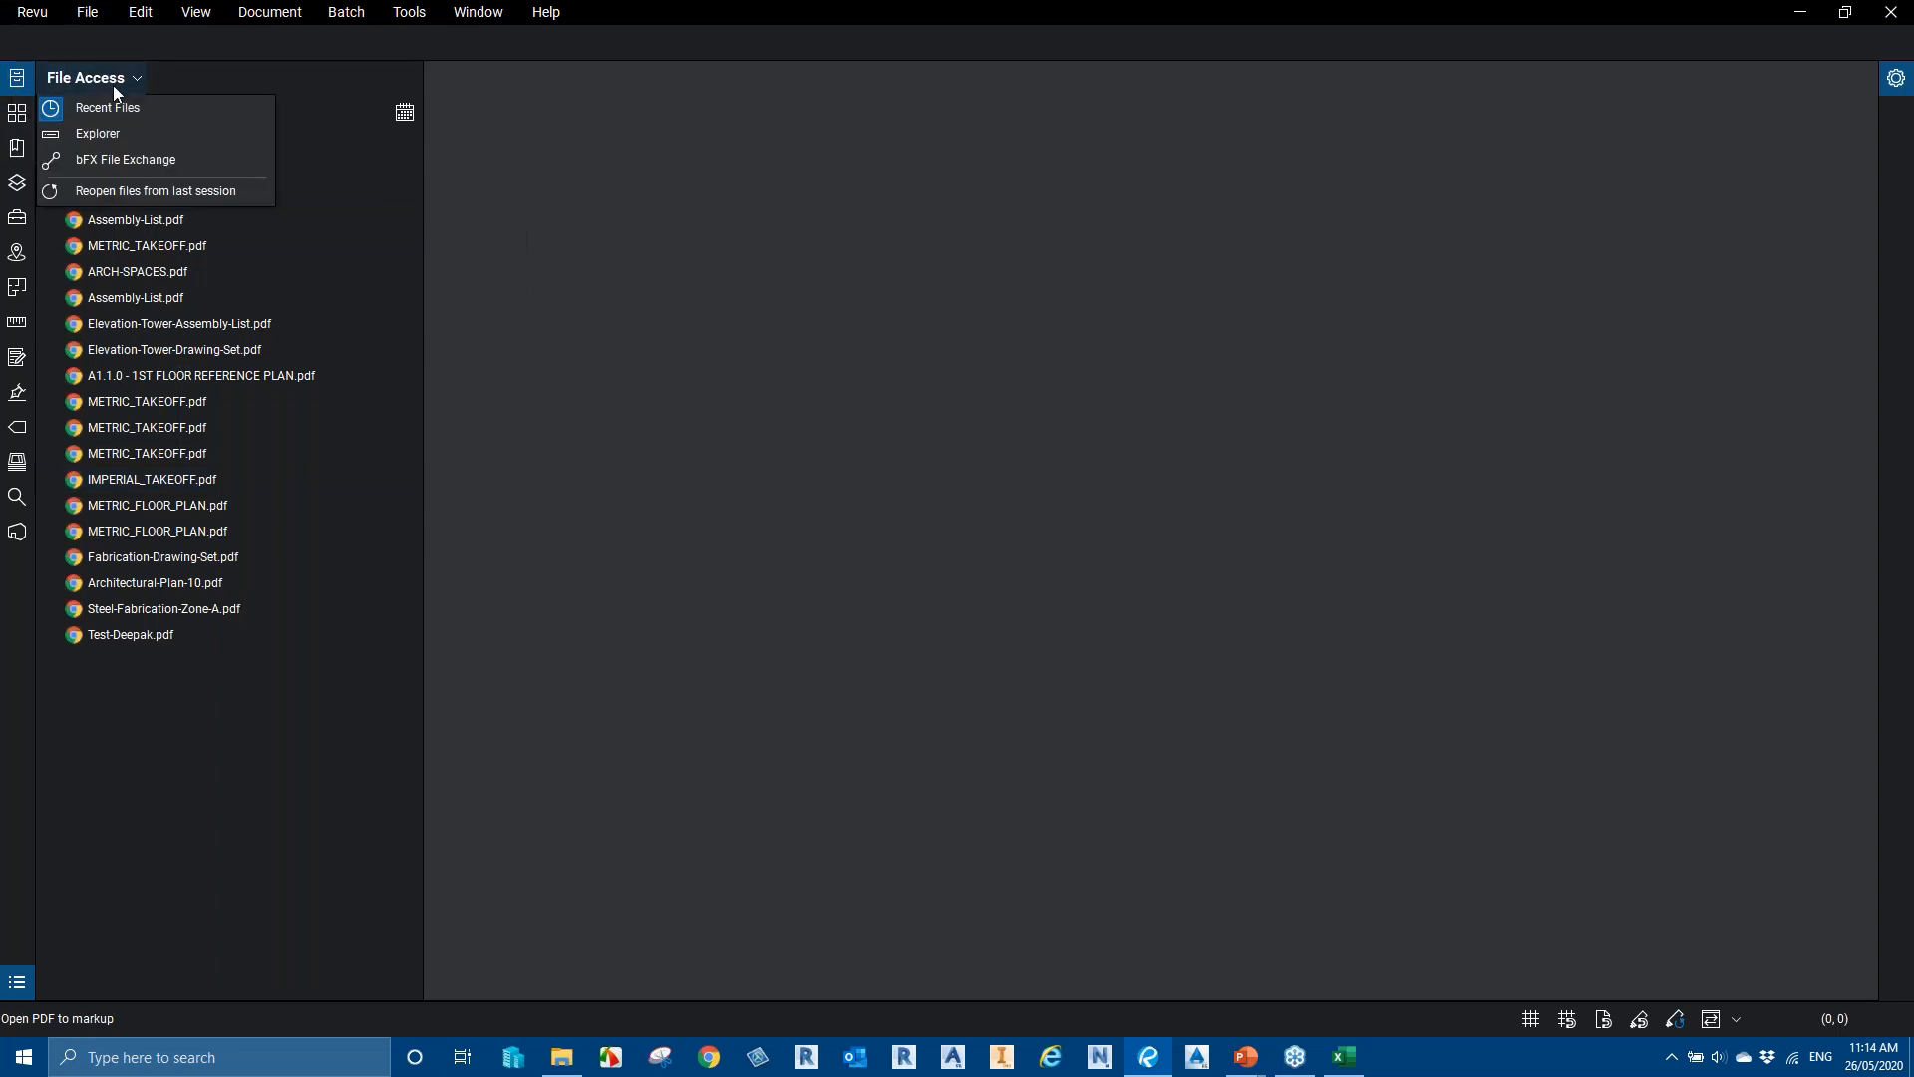
left_click(164, 193)
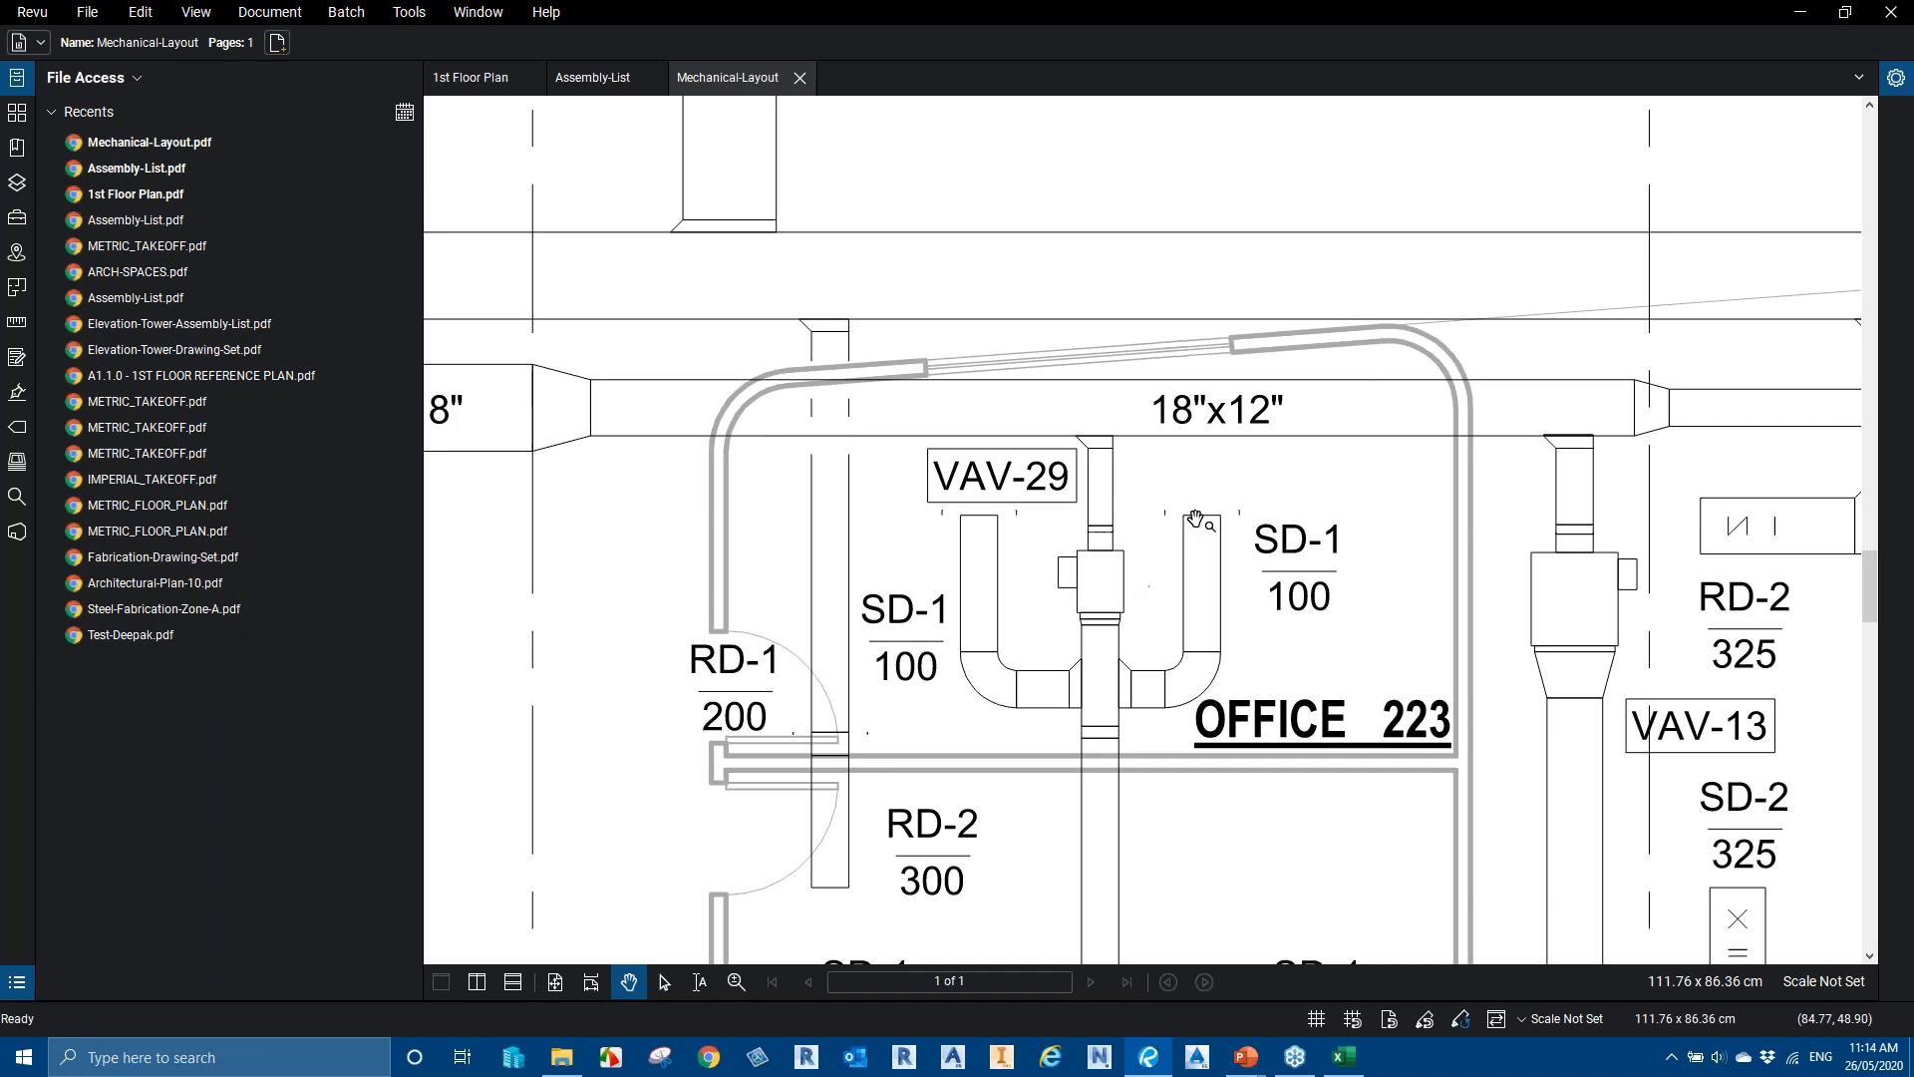
left_click(599, 80)
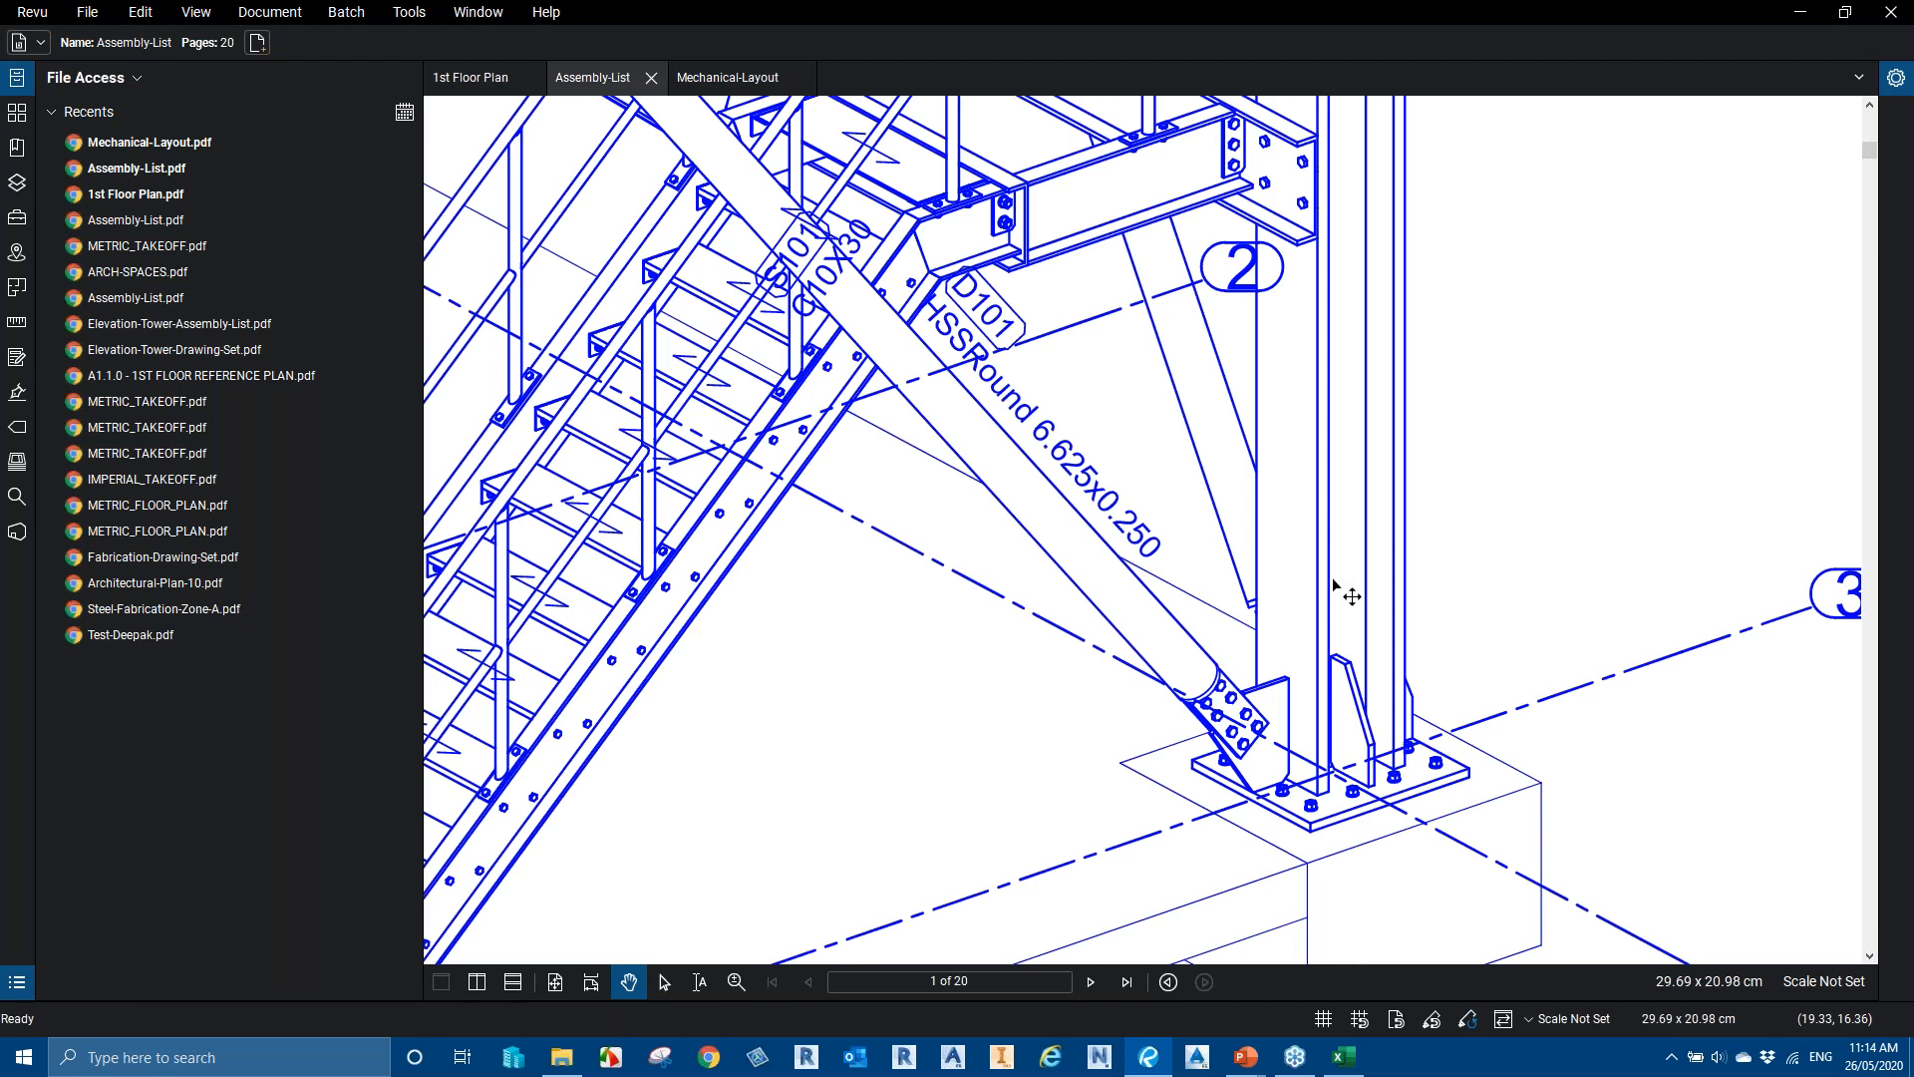
Advance the PowerPoint slide show to Tip 4 on auto-sizing text boxes, and return to Revu with the 1st Floor Plan displayed
key("alt+Tab")
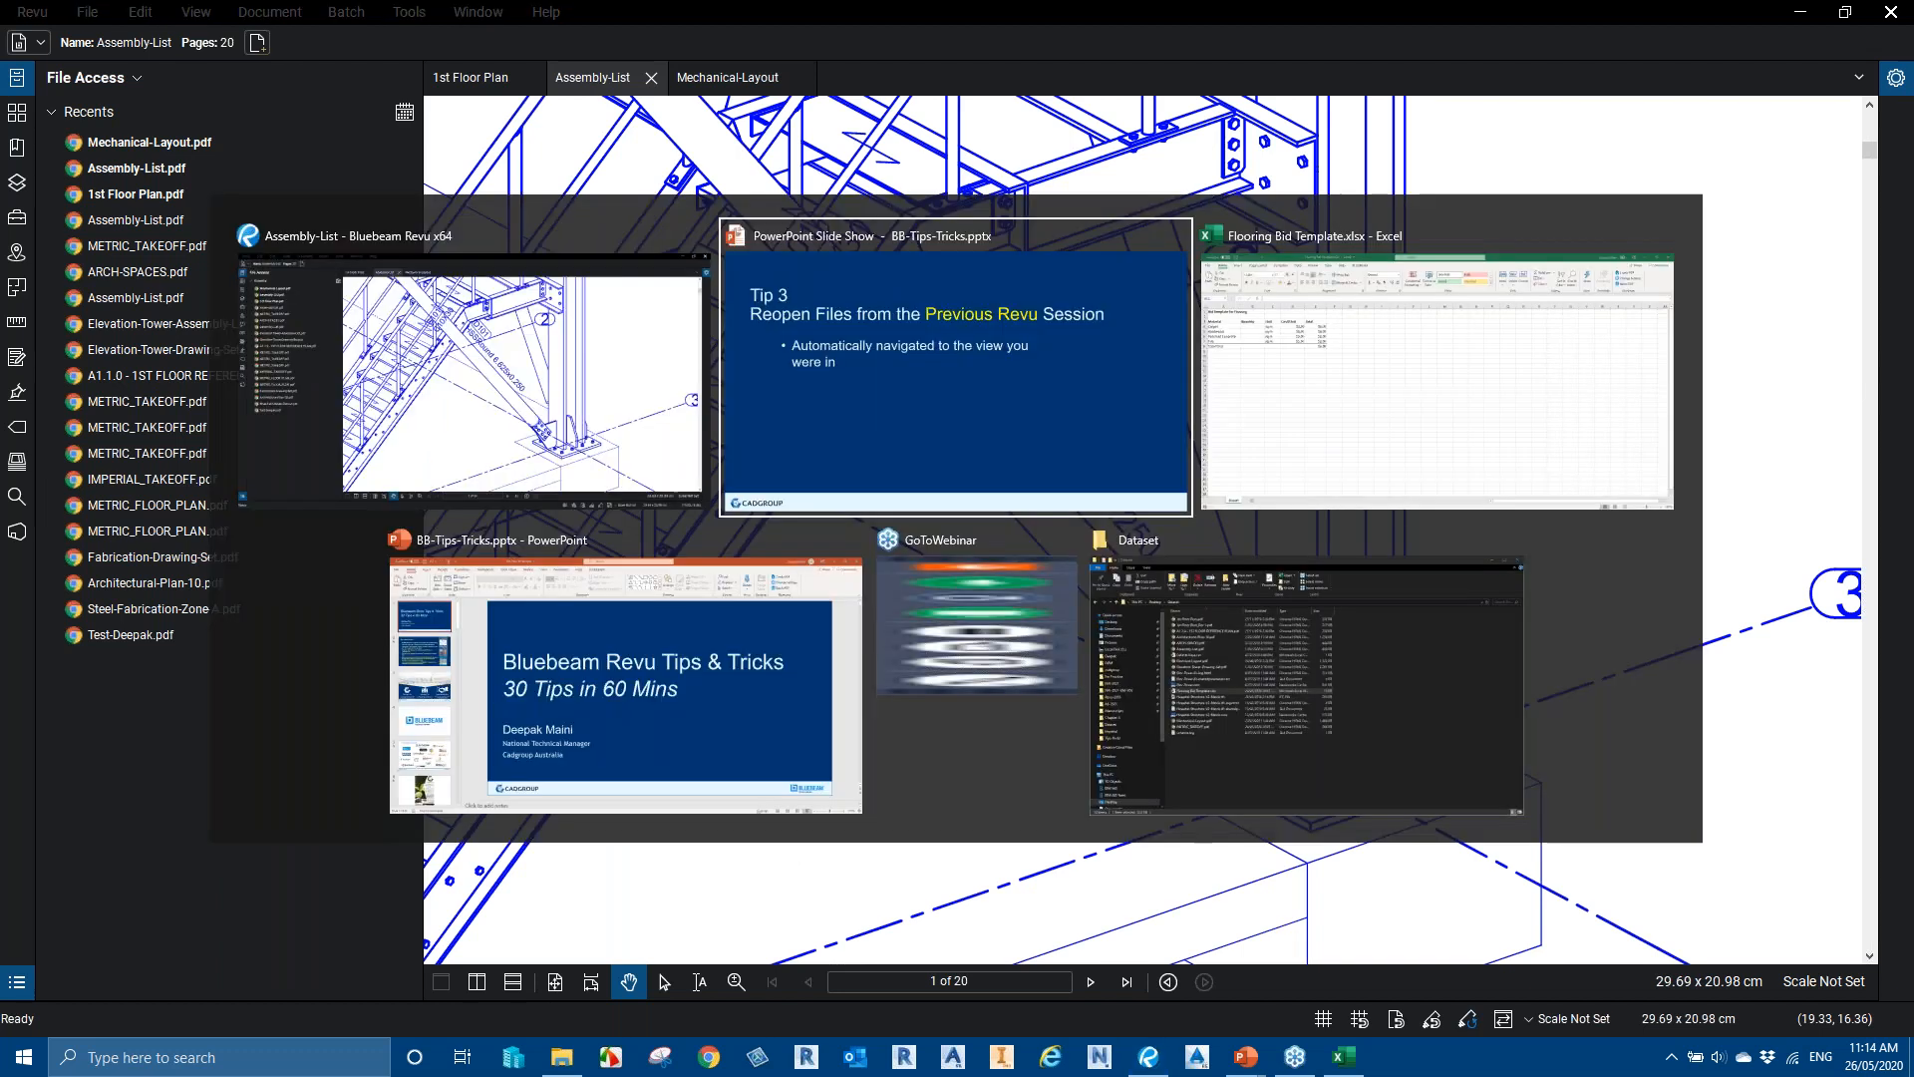
left_click(847, 660)
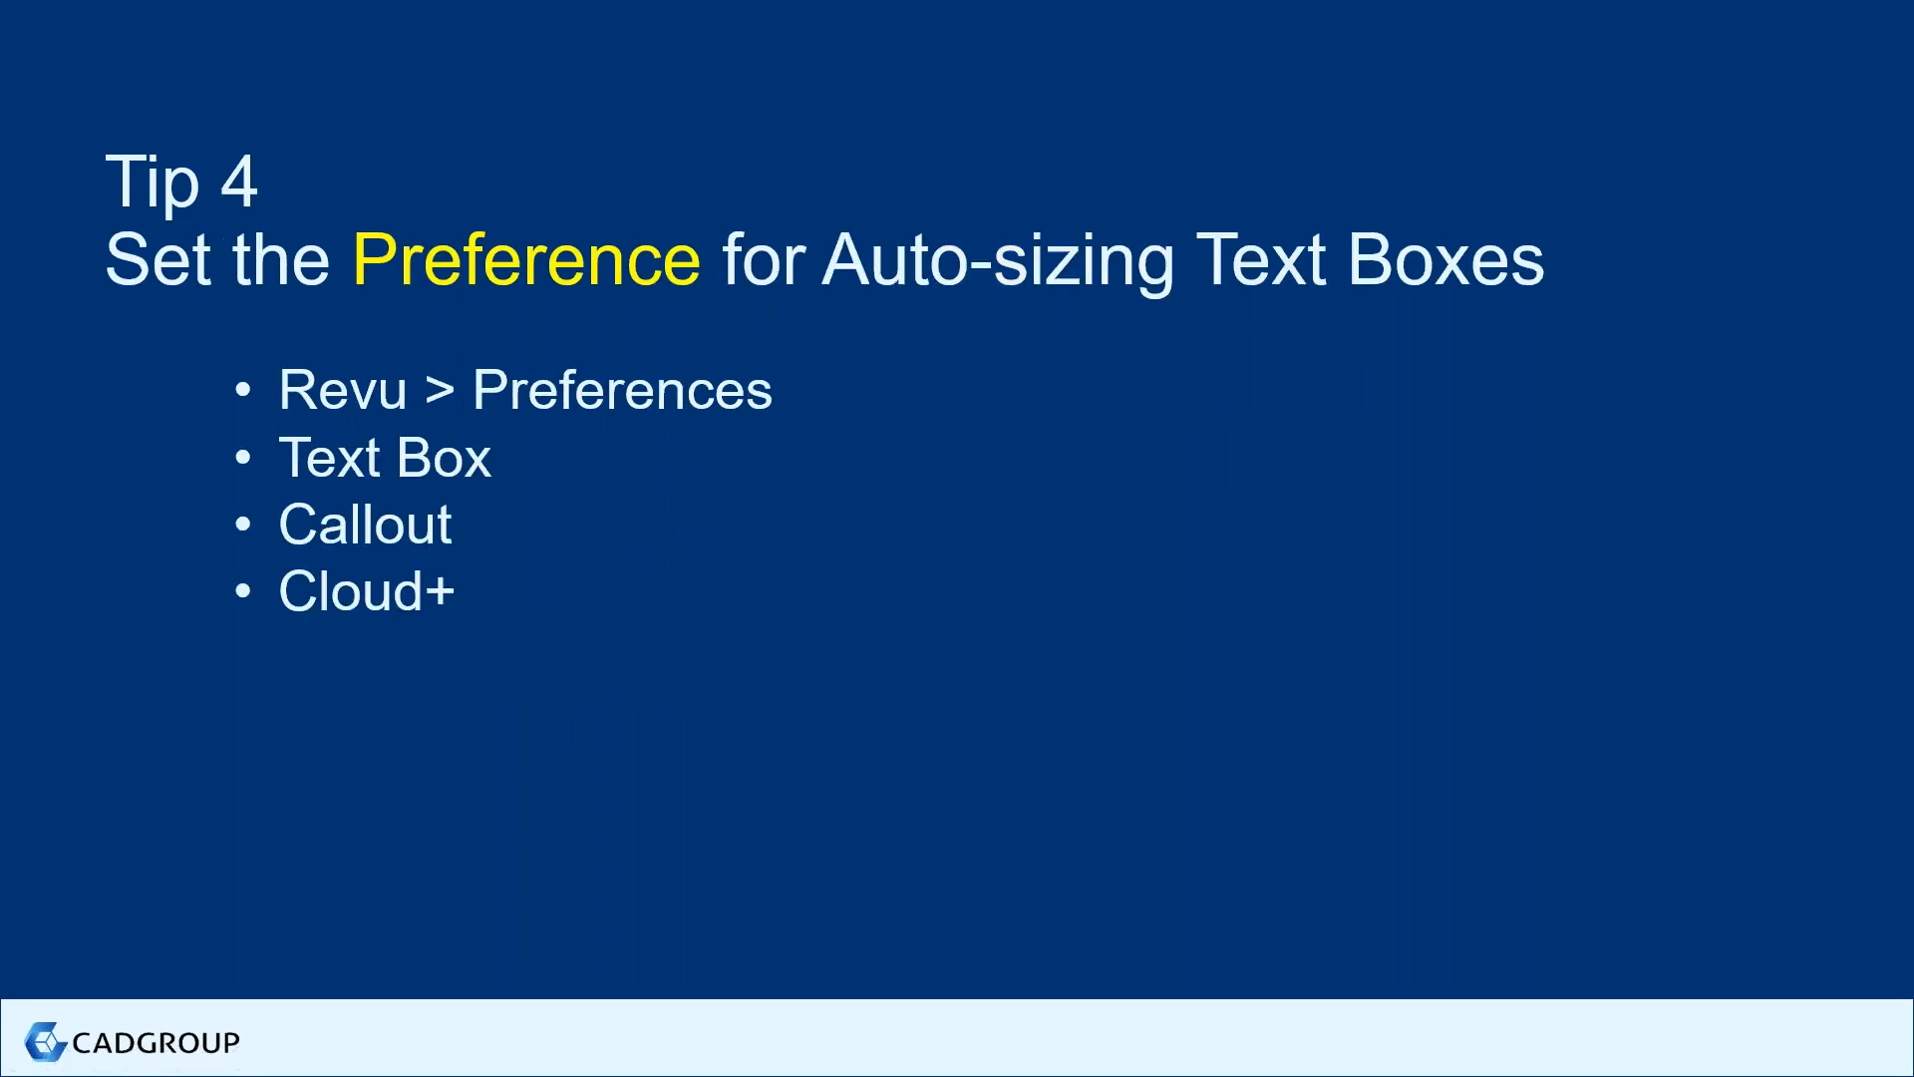
key("alt+Tab")
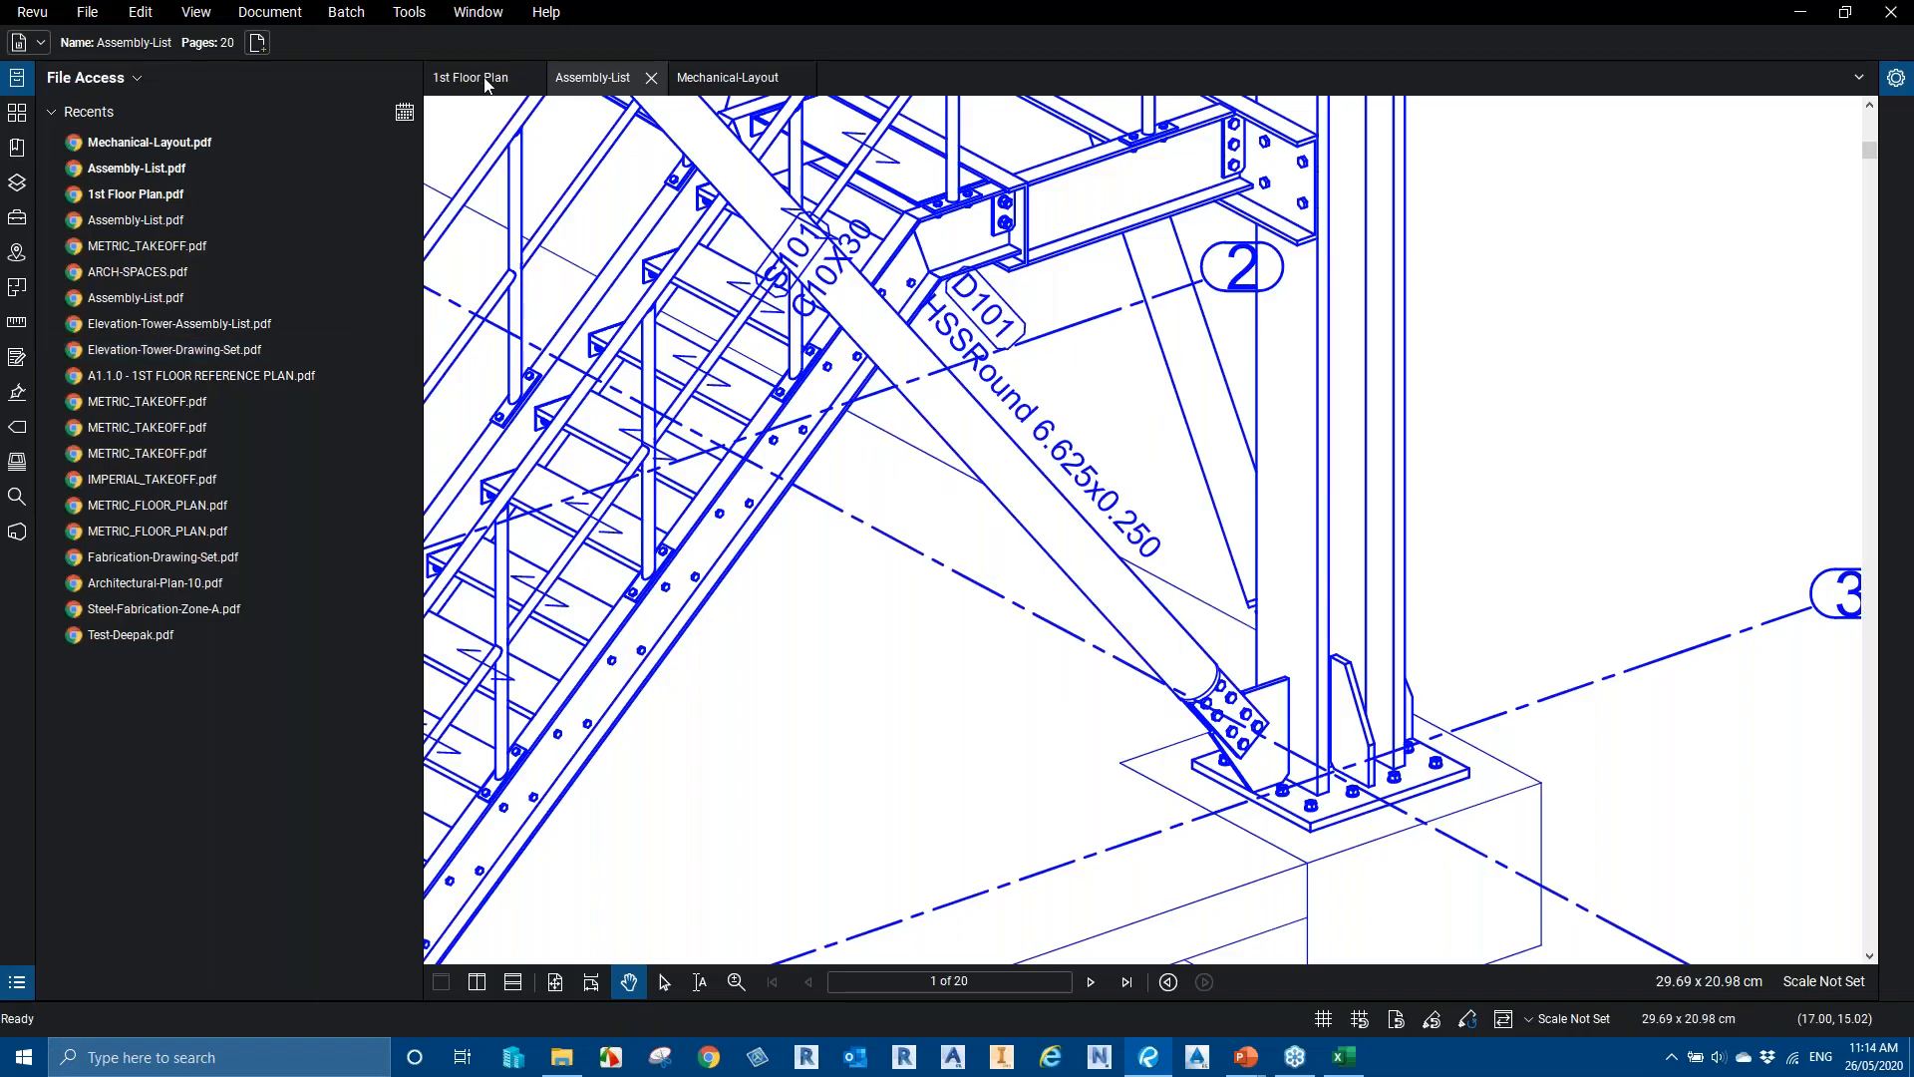
left_click(484, 80)
scroll(1044, 413, "up", 3)
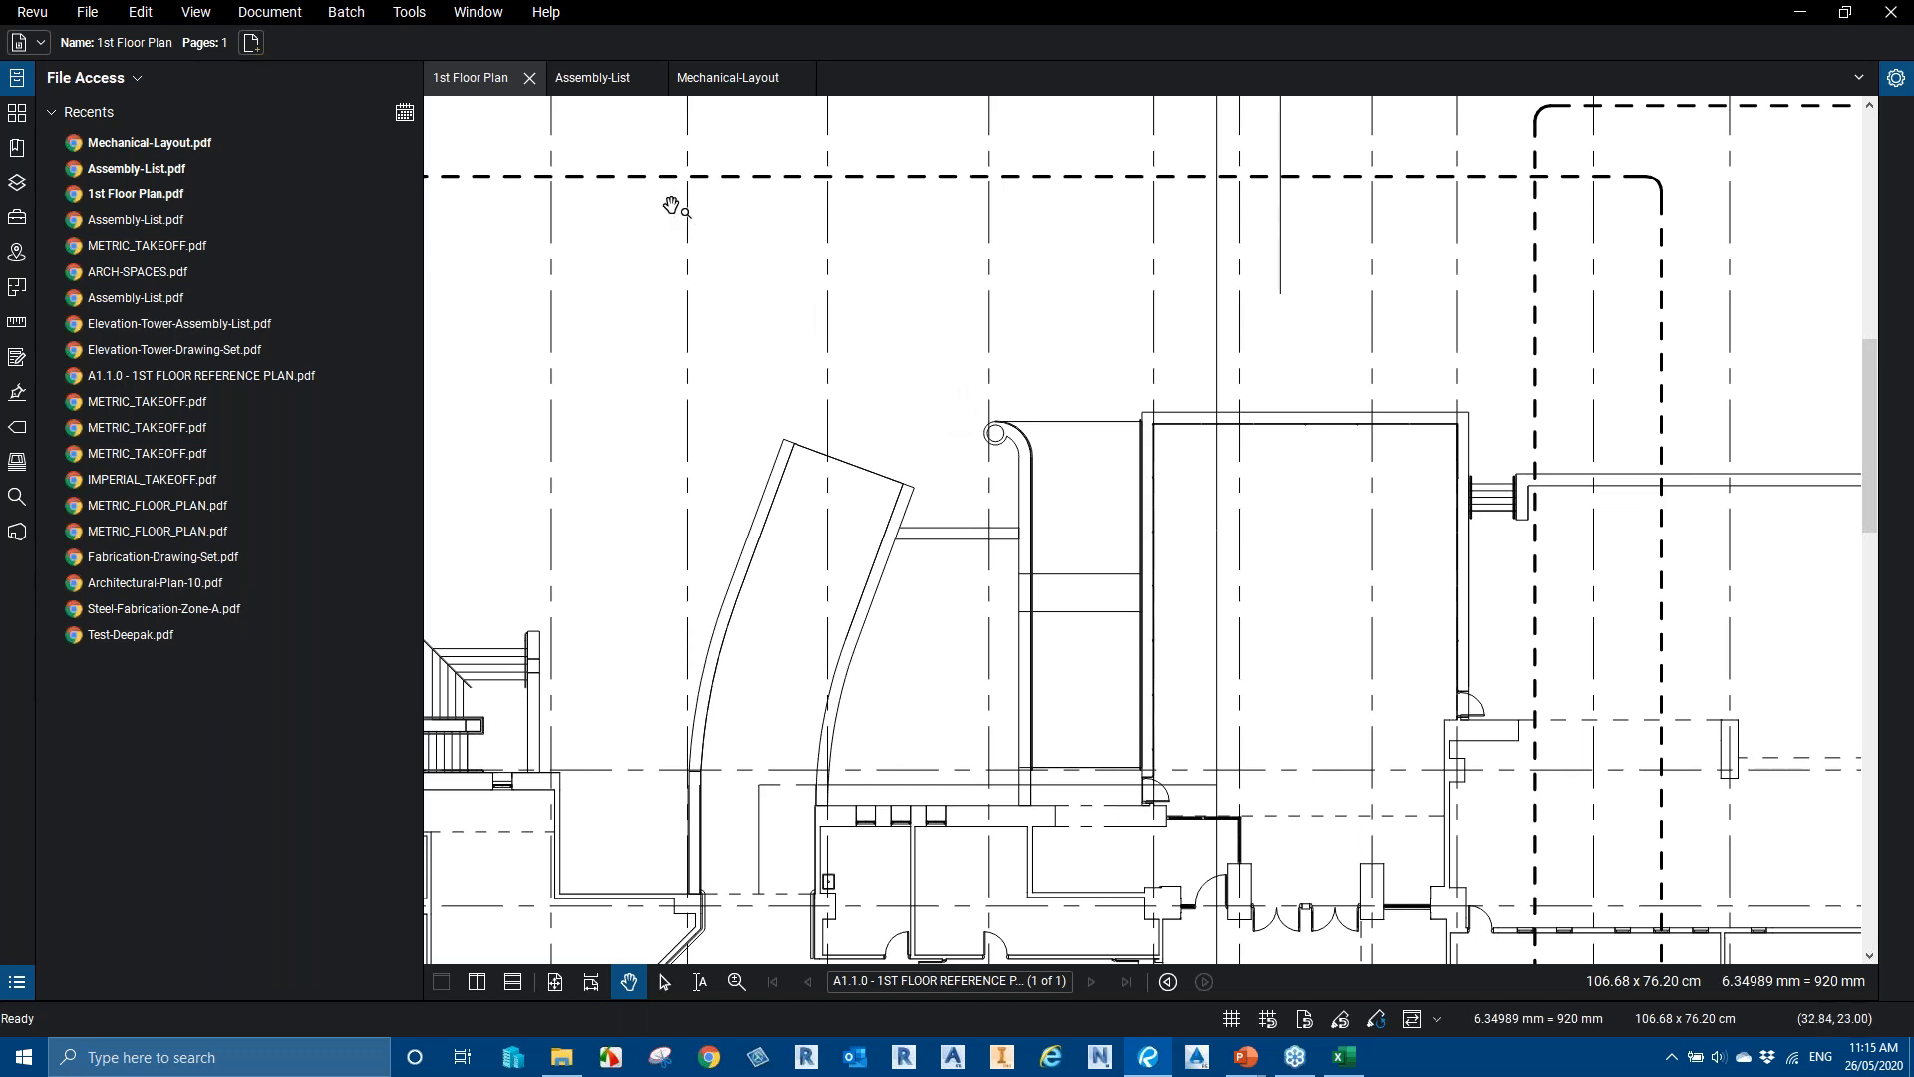
Draw an empty text box markup in the blank area above the curved walls with the Text Box tool
left_click(433, 21)
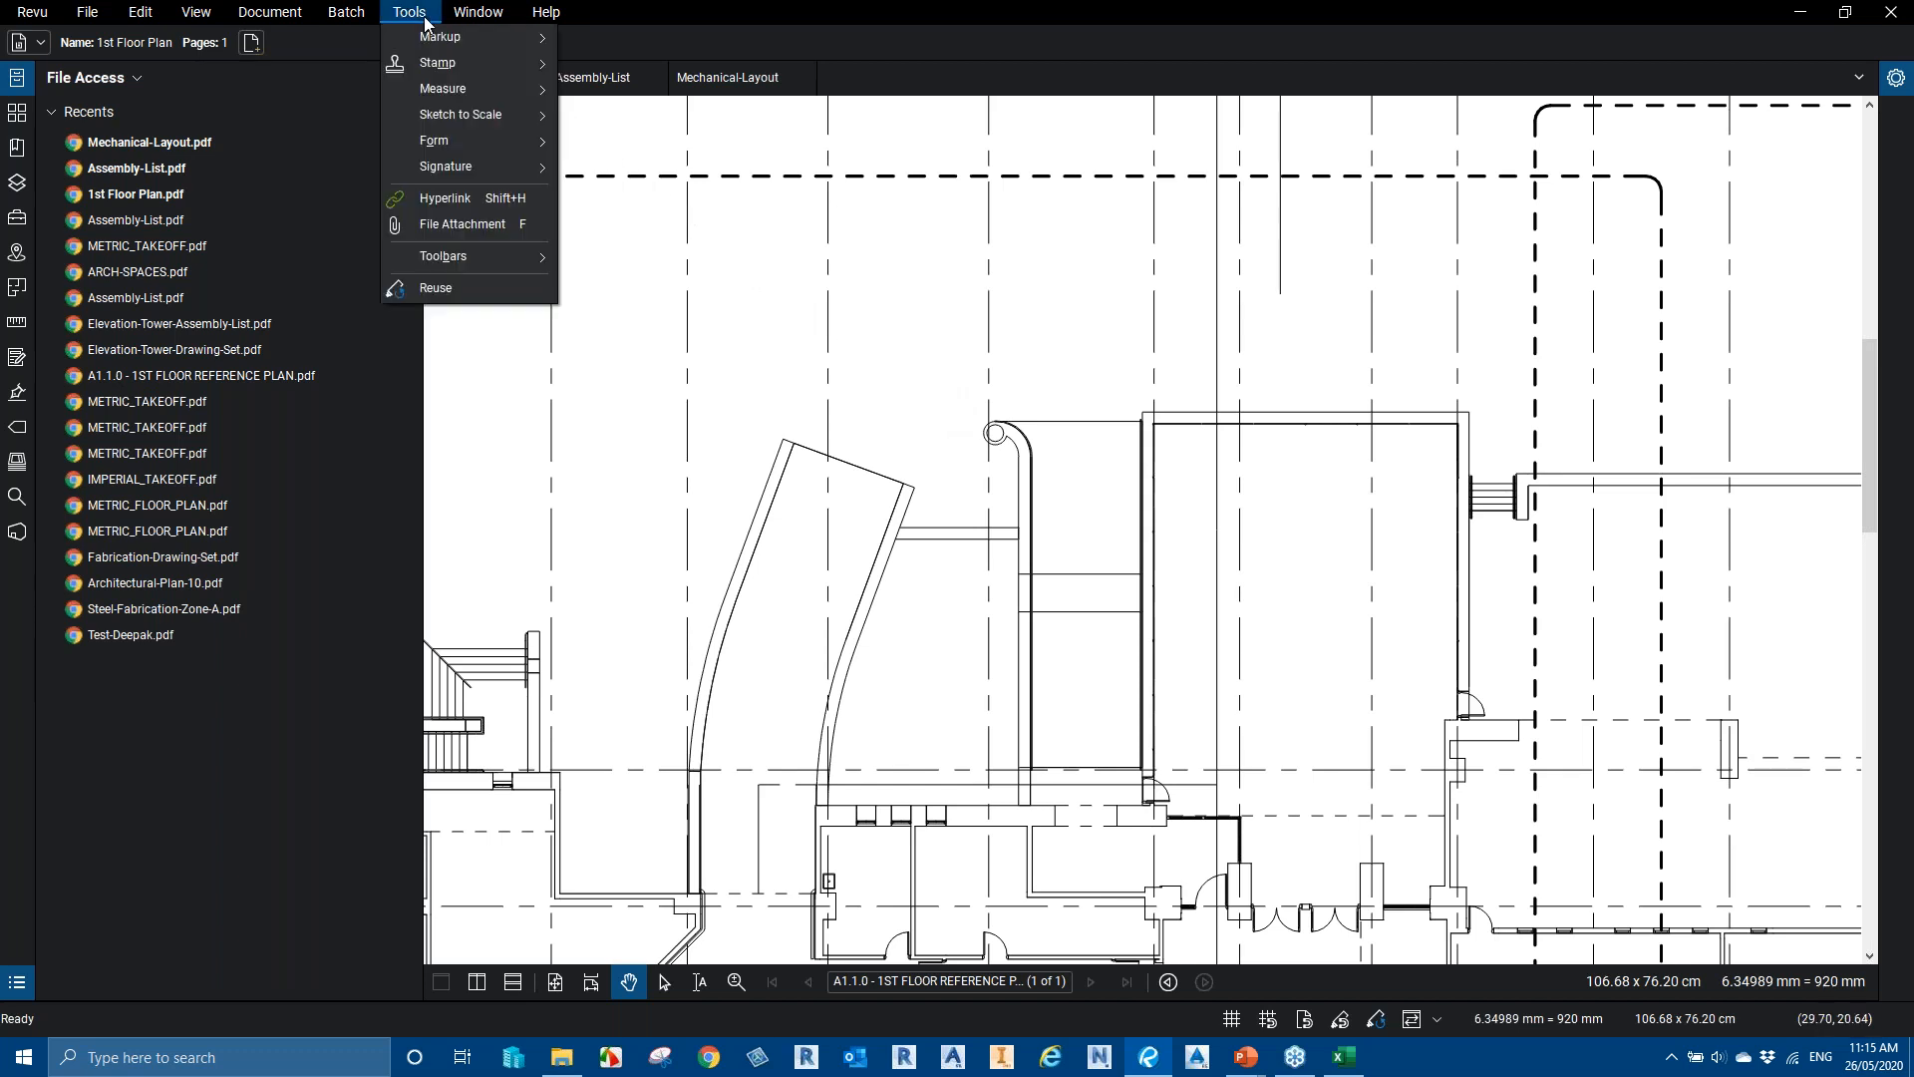
mouse_move(443, 40)
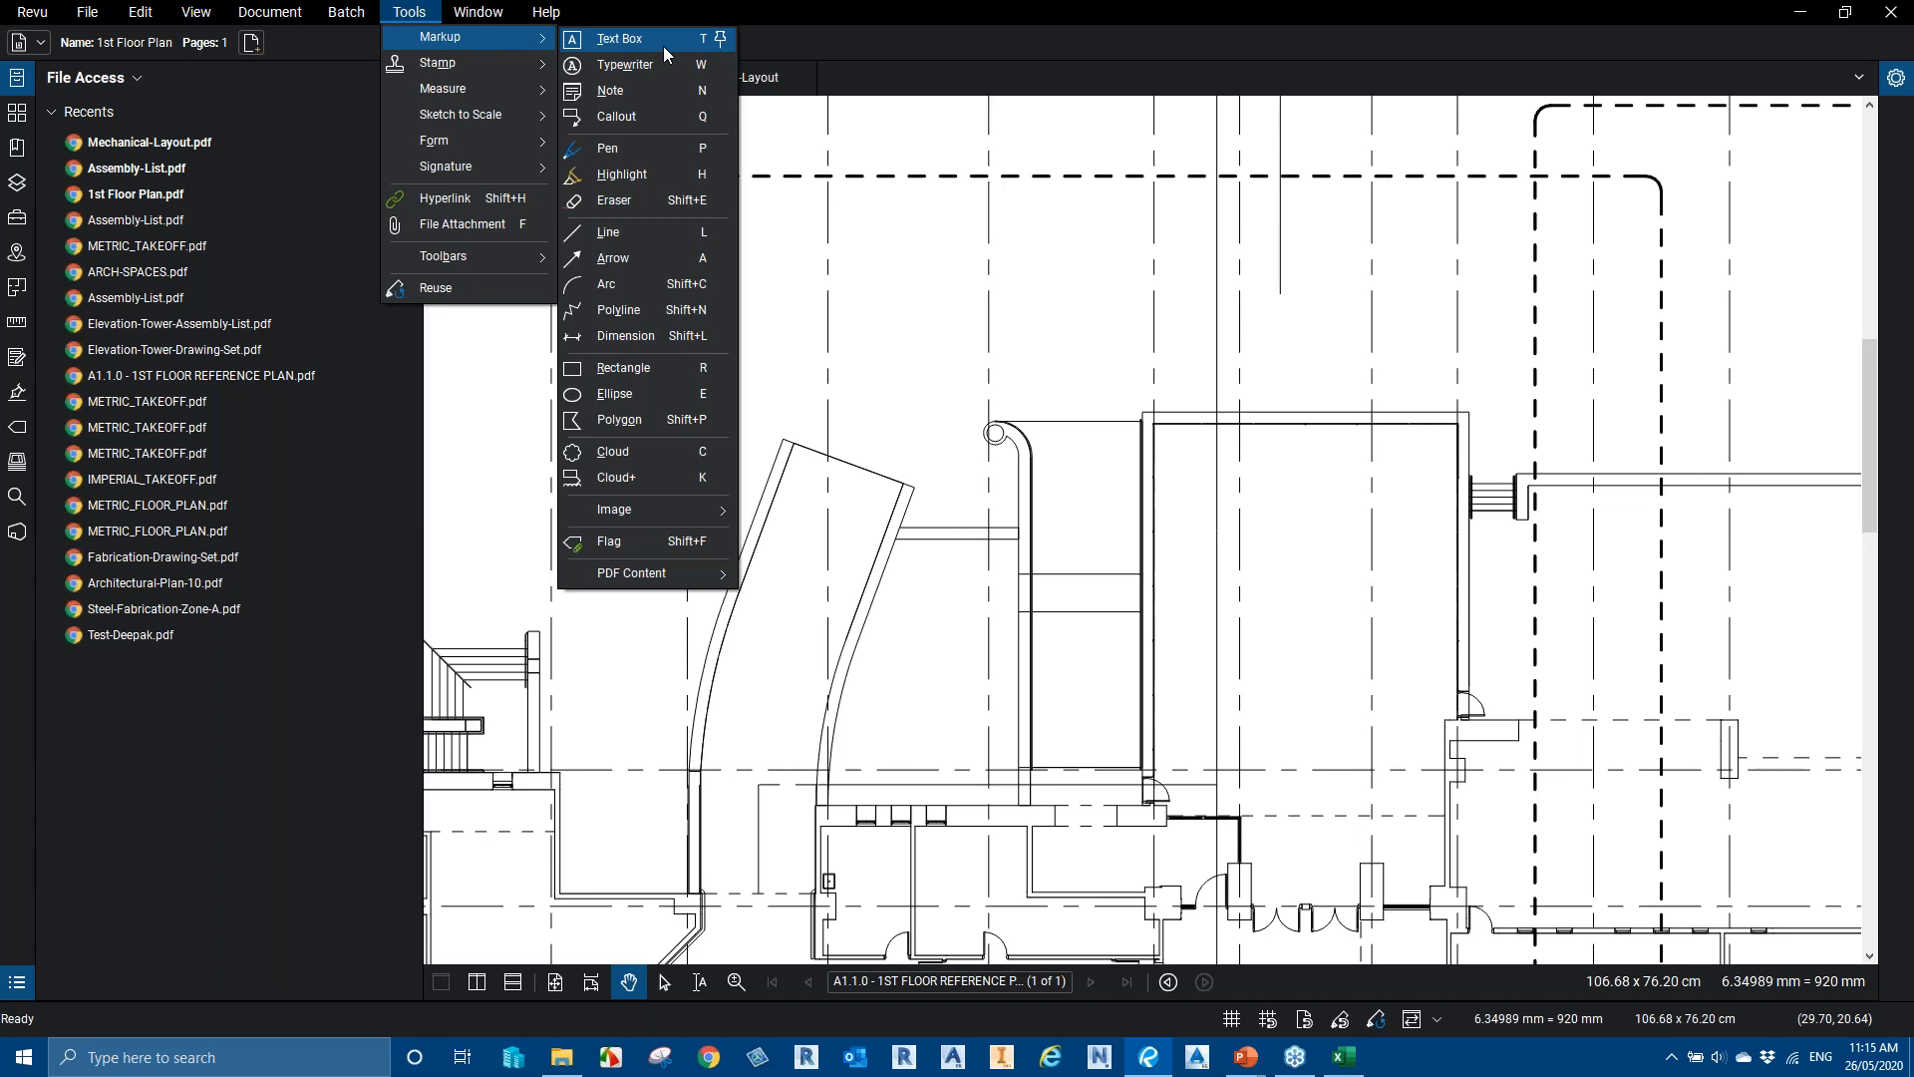
left_click(891, 303)
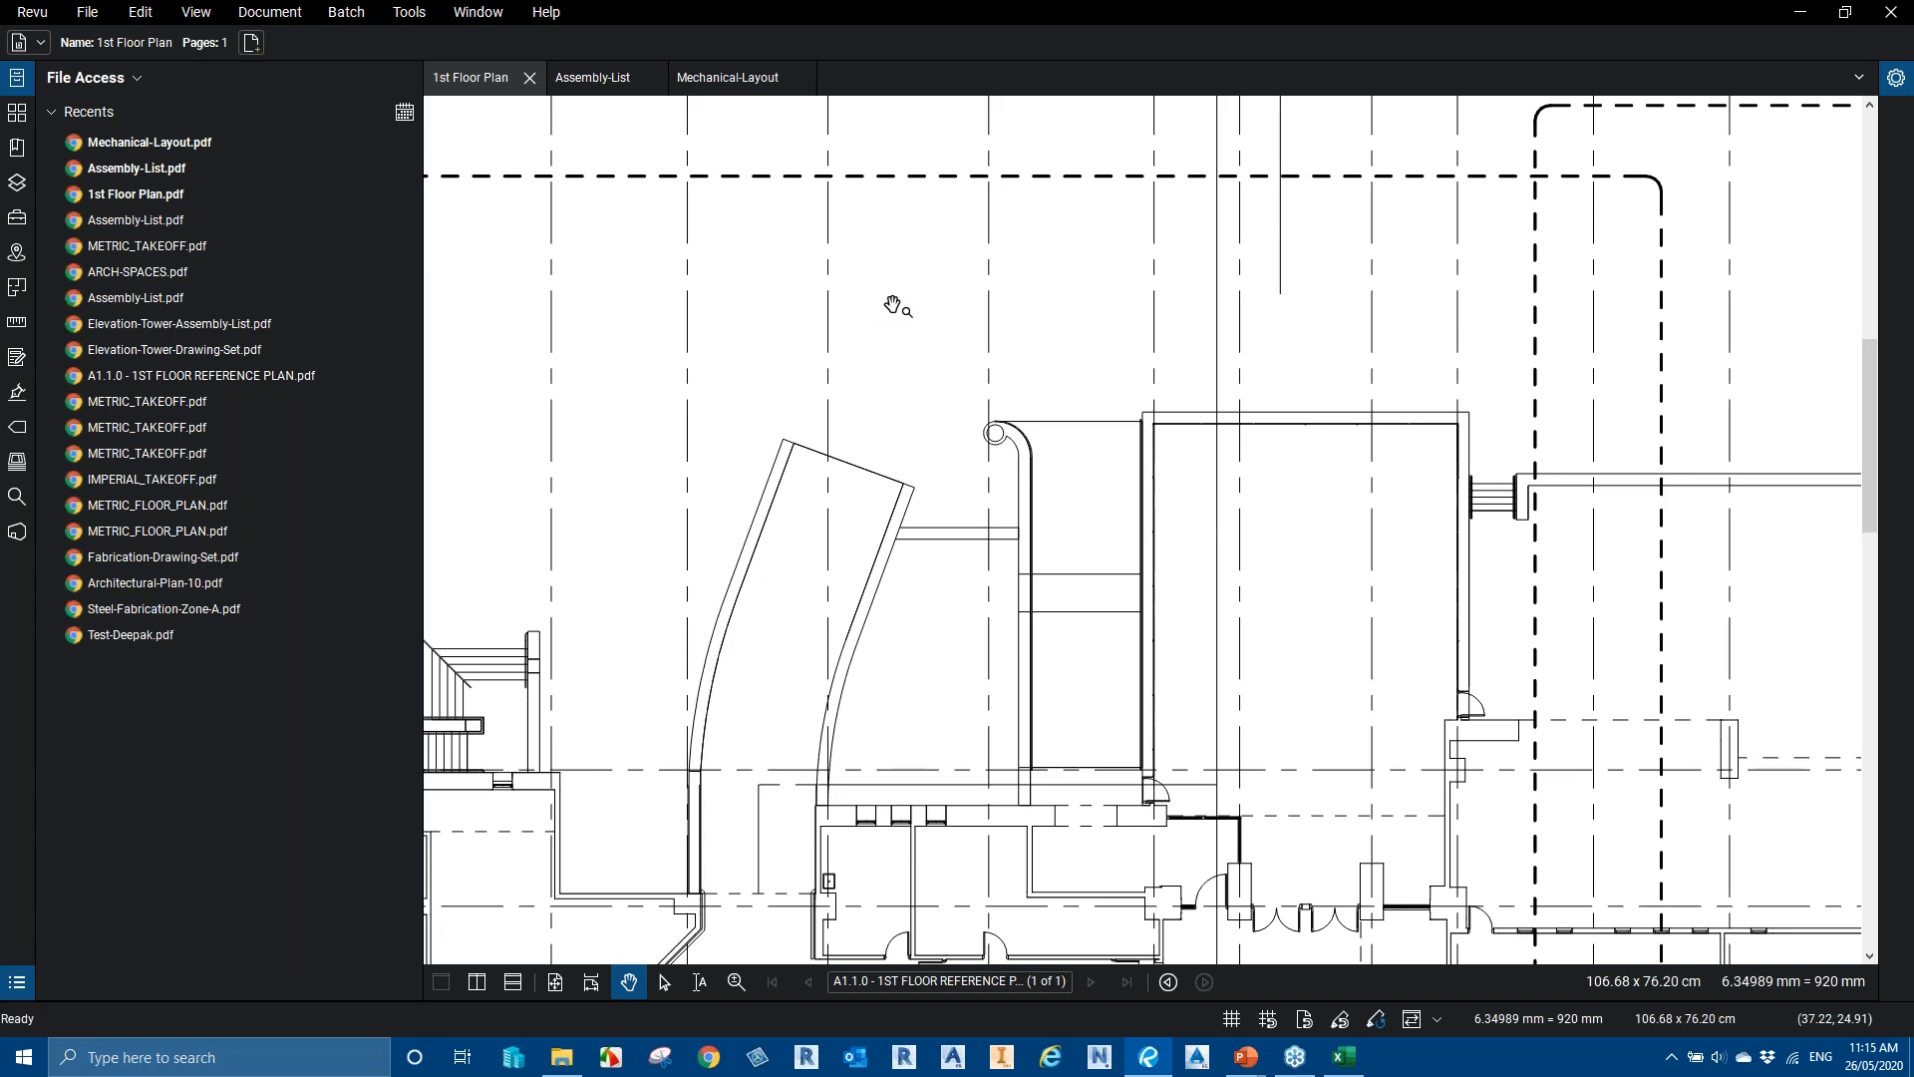
key("t")
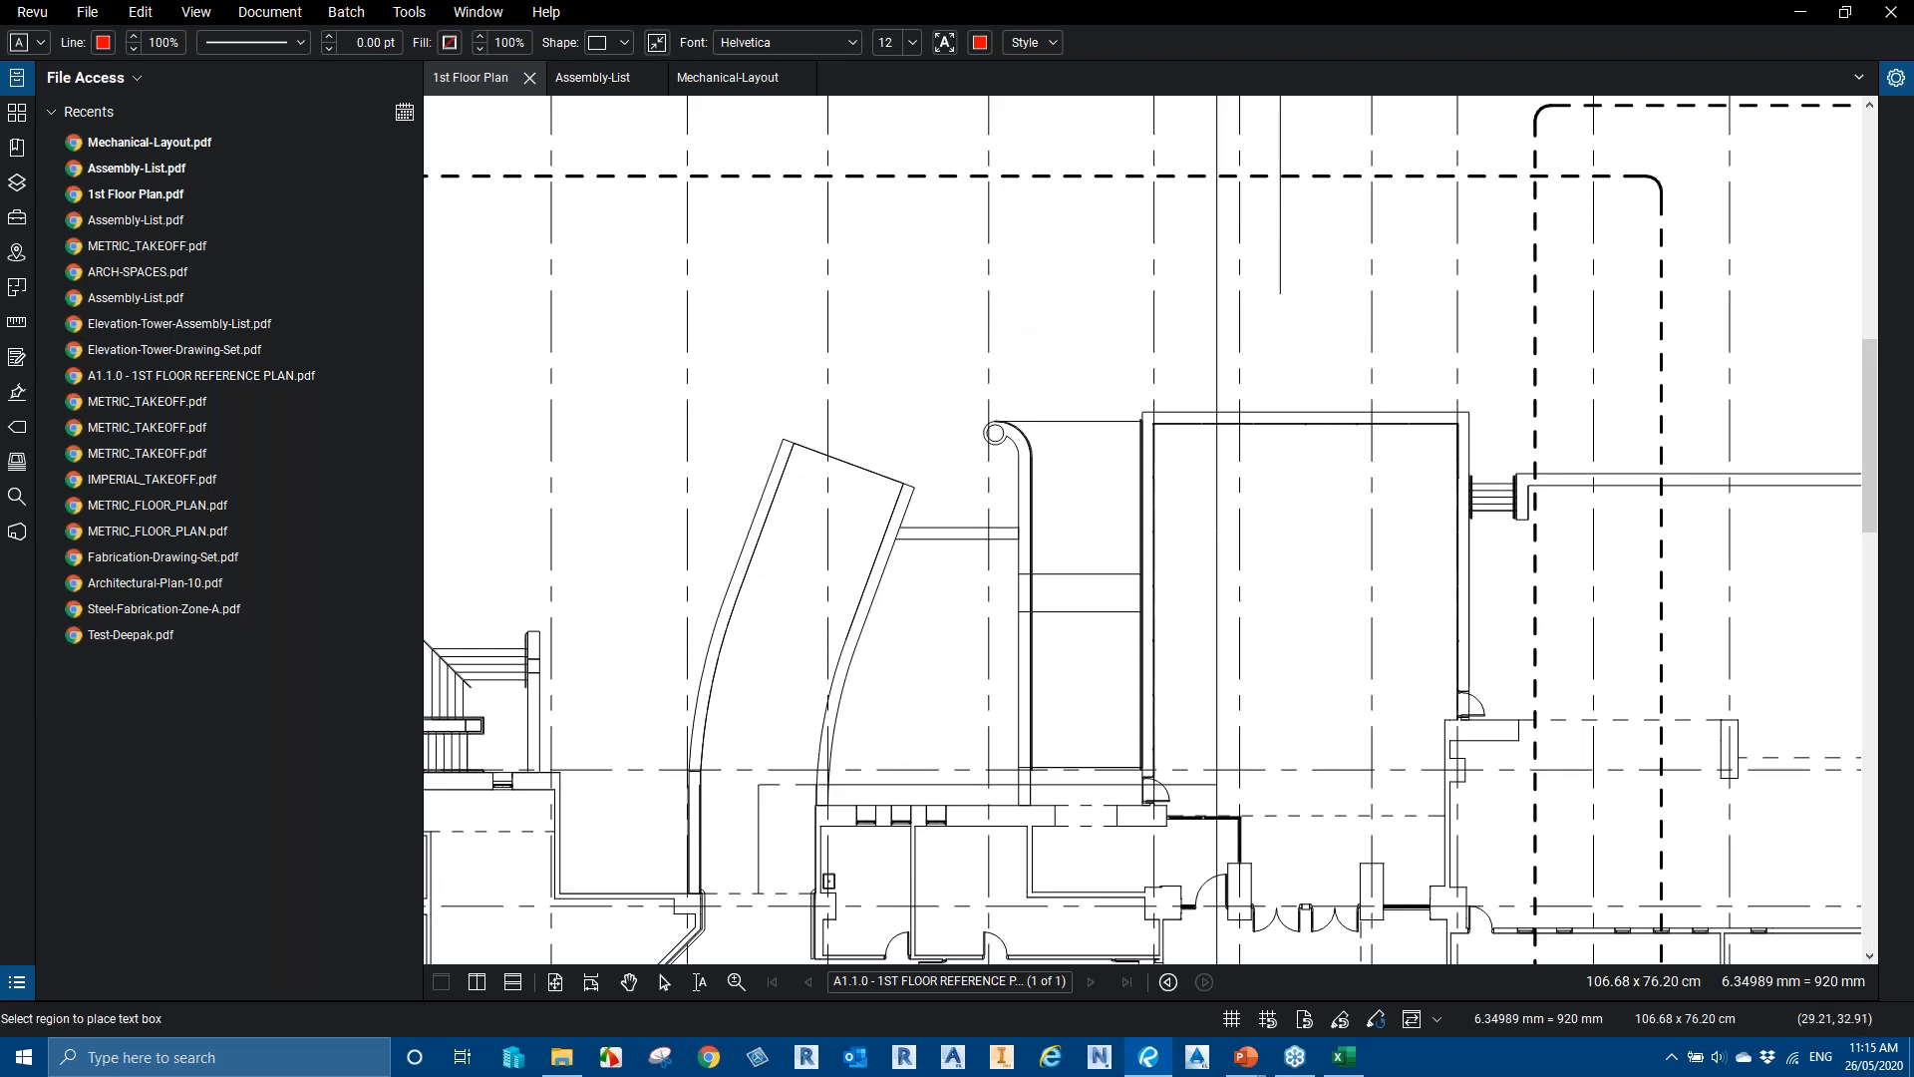
key("ctrl")
key("ctrl")
key("ctrl")
mouse_move(855, 209)
left_mouse_down()
mouse_move(924, 256)
mouse_move(1193, 357)
left_mouse_up()
Enter "Please review the location of the wall" in the text box and finish editing it
type("Please refiew")
key("BackSpace")
key("BackSpace")
key("BackSpace")
key("BackSpace")
key("BackSpace")
type("vie")
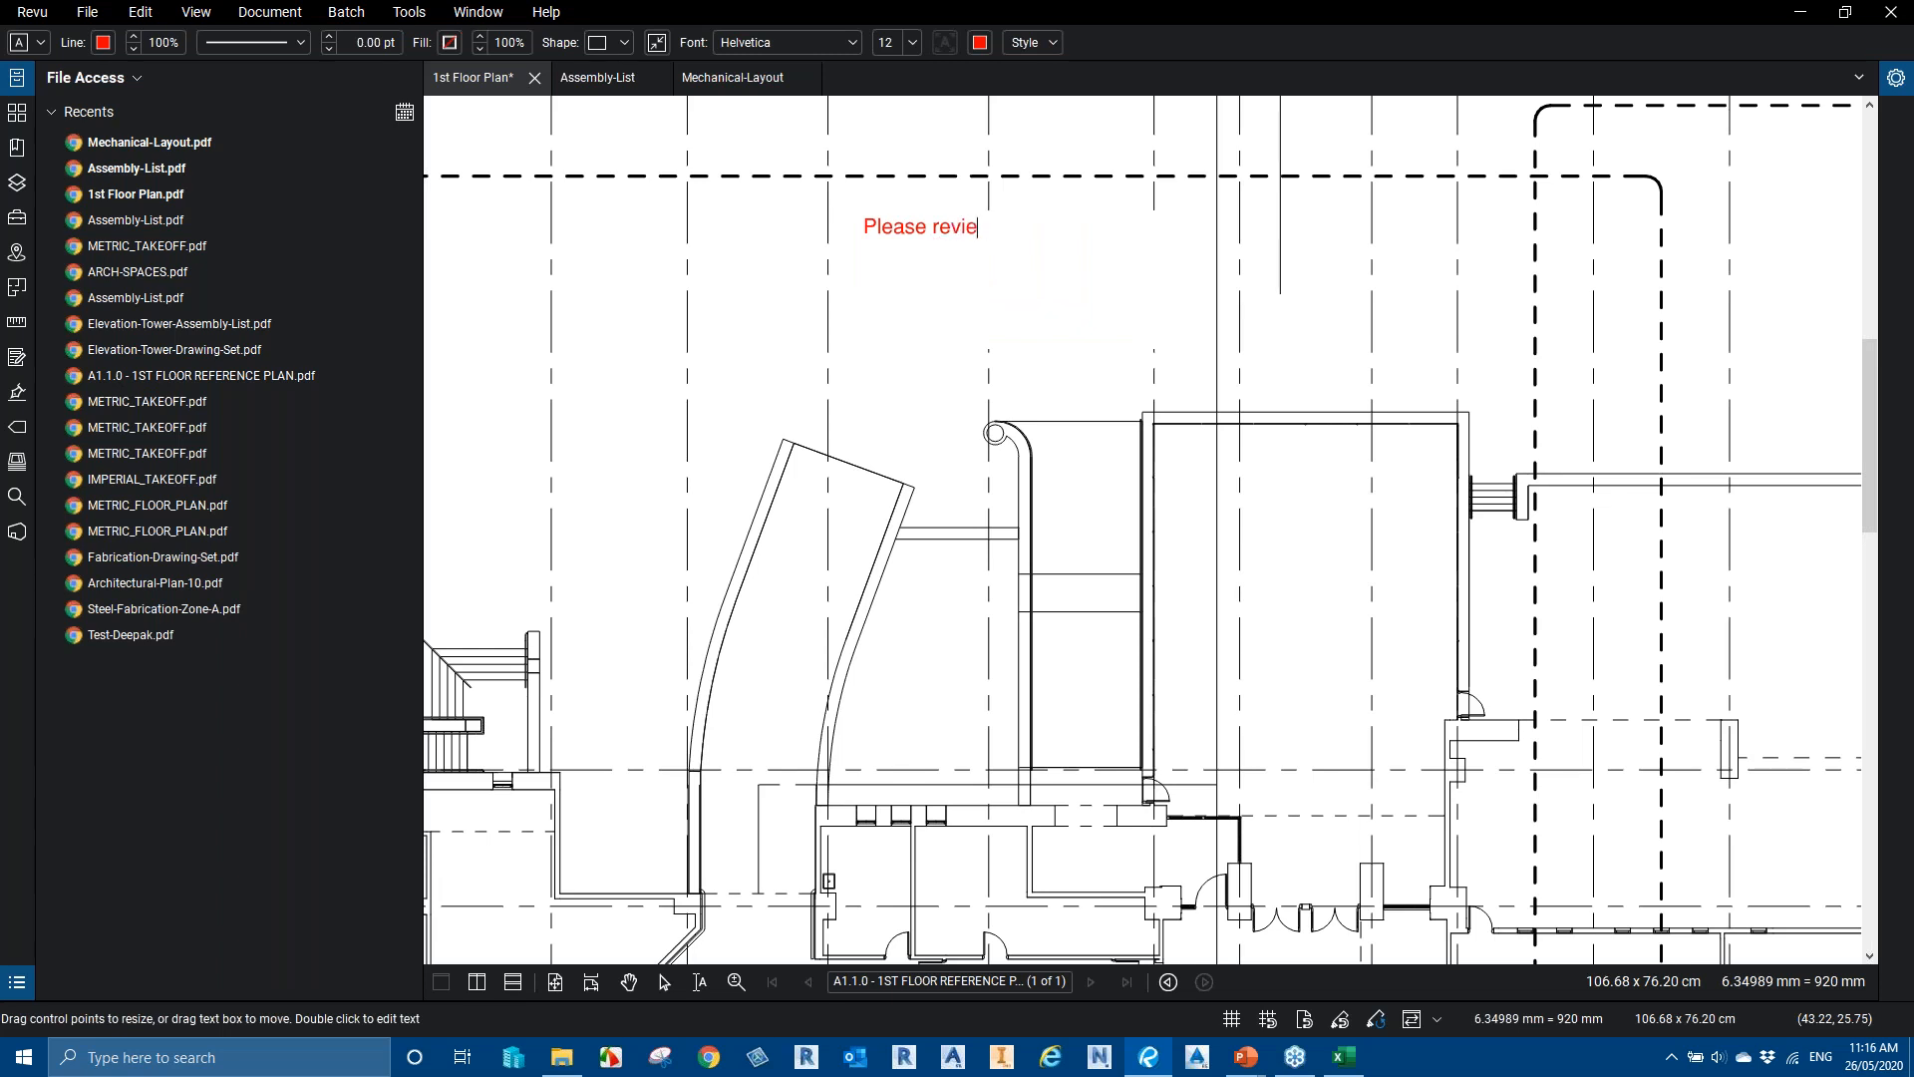
type("w the locationof th")
key("BackSpace")
key("BackSpace")
key("BackSpace")
key("BackSpace")
key("BackSpace")
type("of the wall")
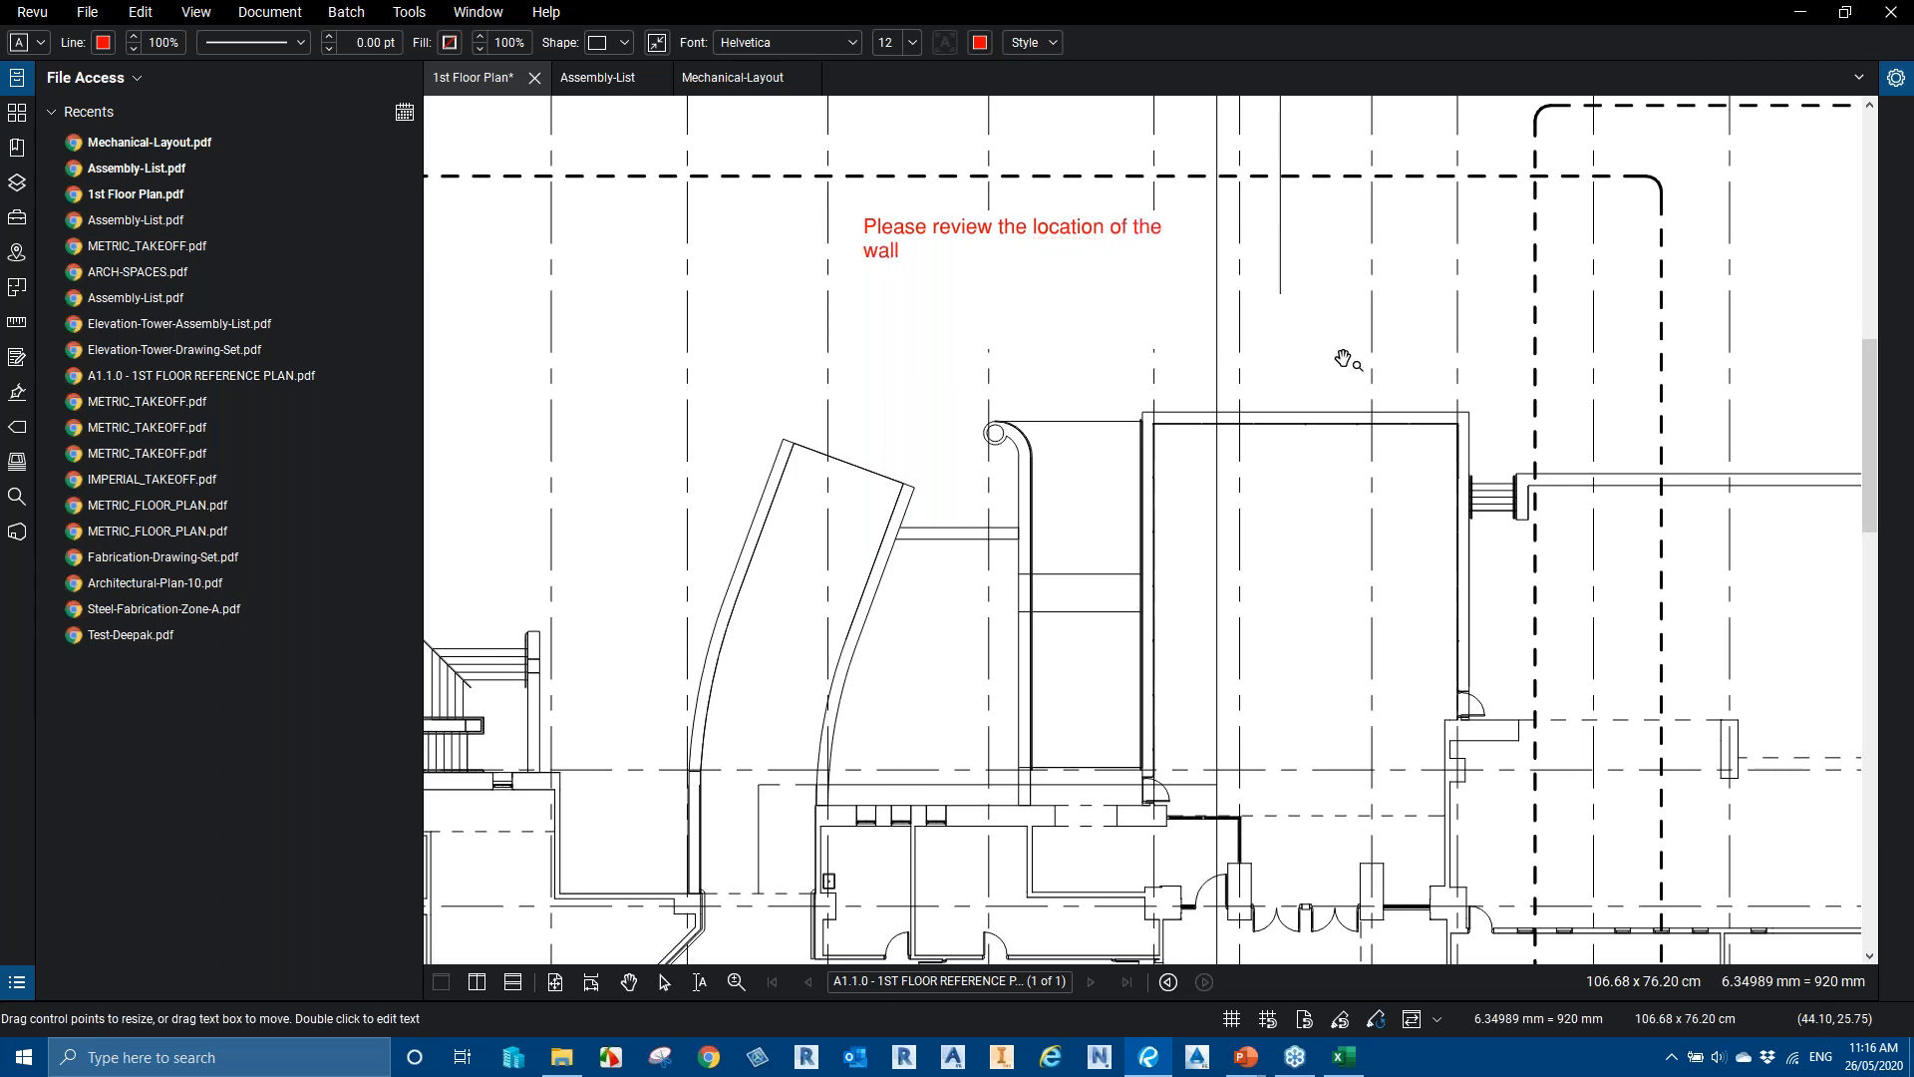
left_click(1433, 329)
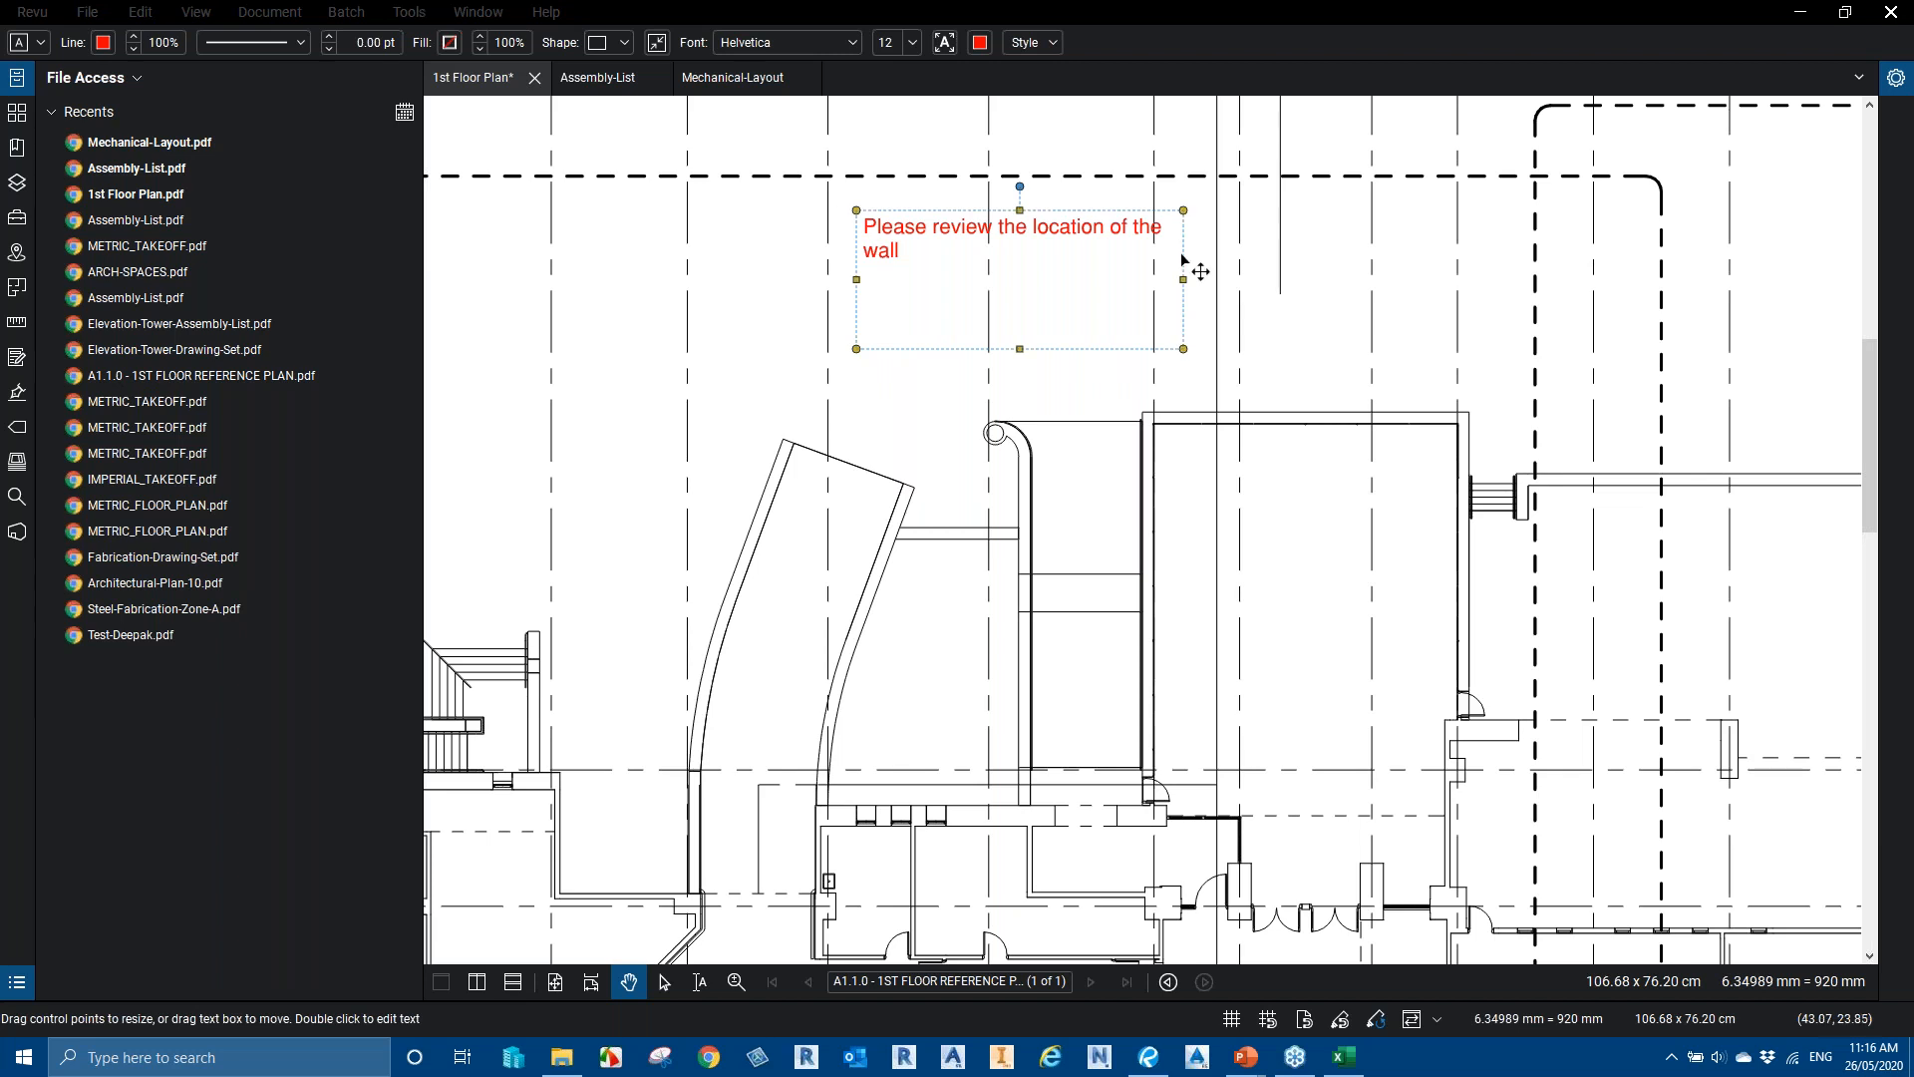
Autosize the wall location text box to fit its text
left_click(1080, 232)
right_click(1078, 228)
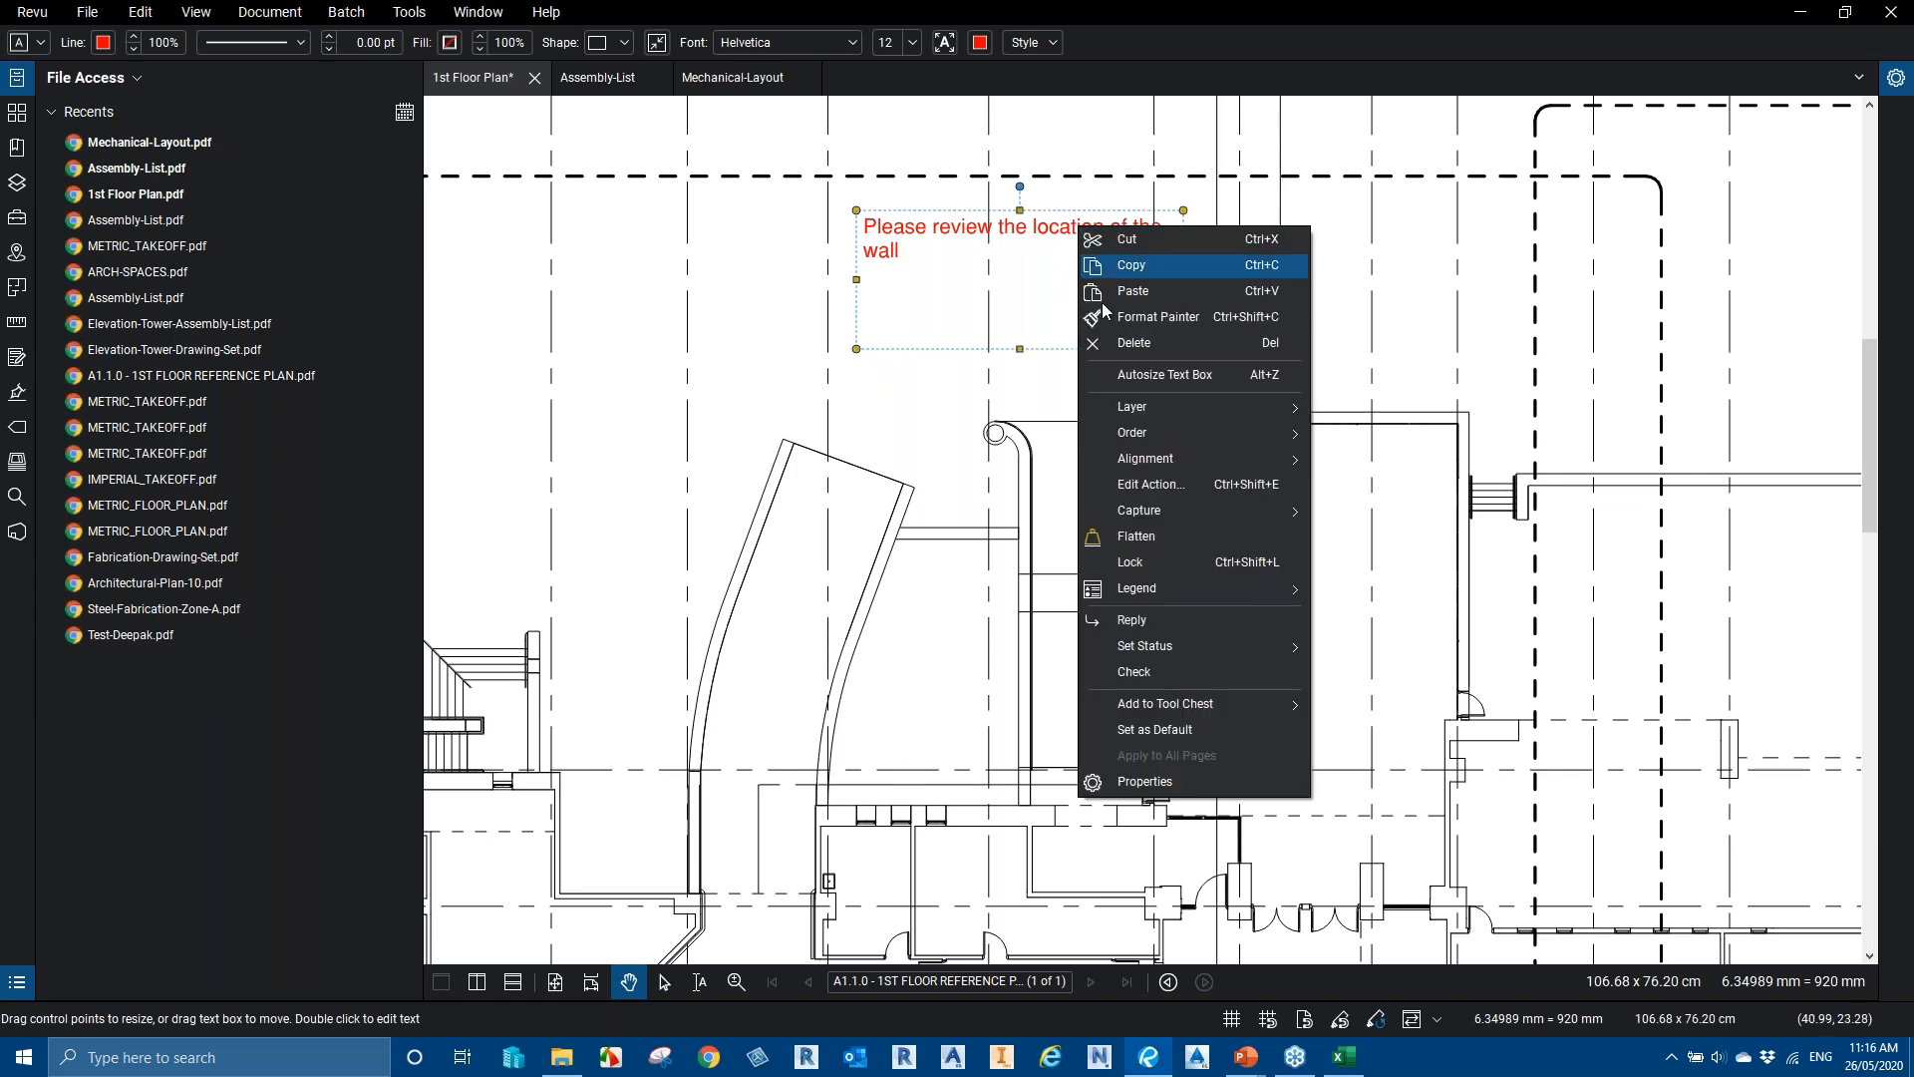
left_click(1226, 373)
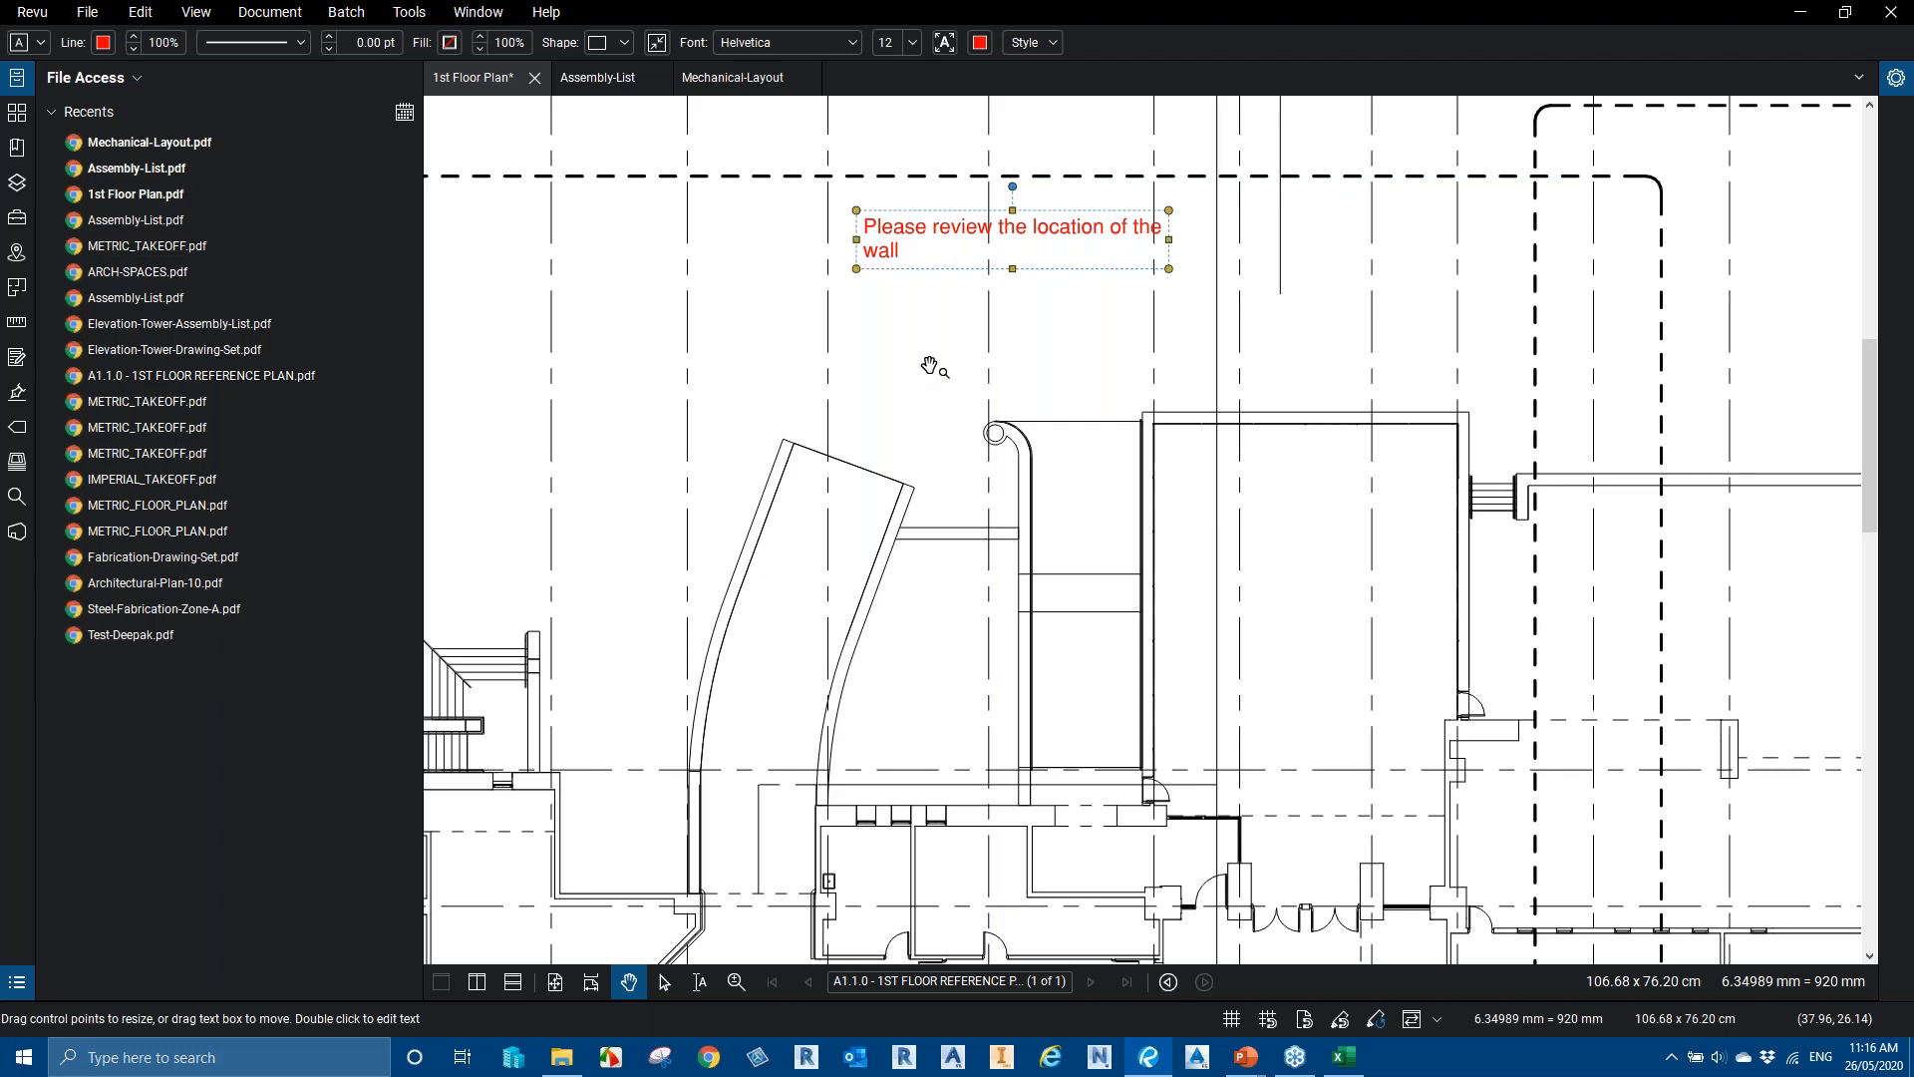
Enable Autosize Text Box and Callout Markups in the Tools markup preferences and apply the change
left_click(46, 14)
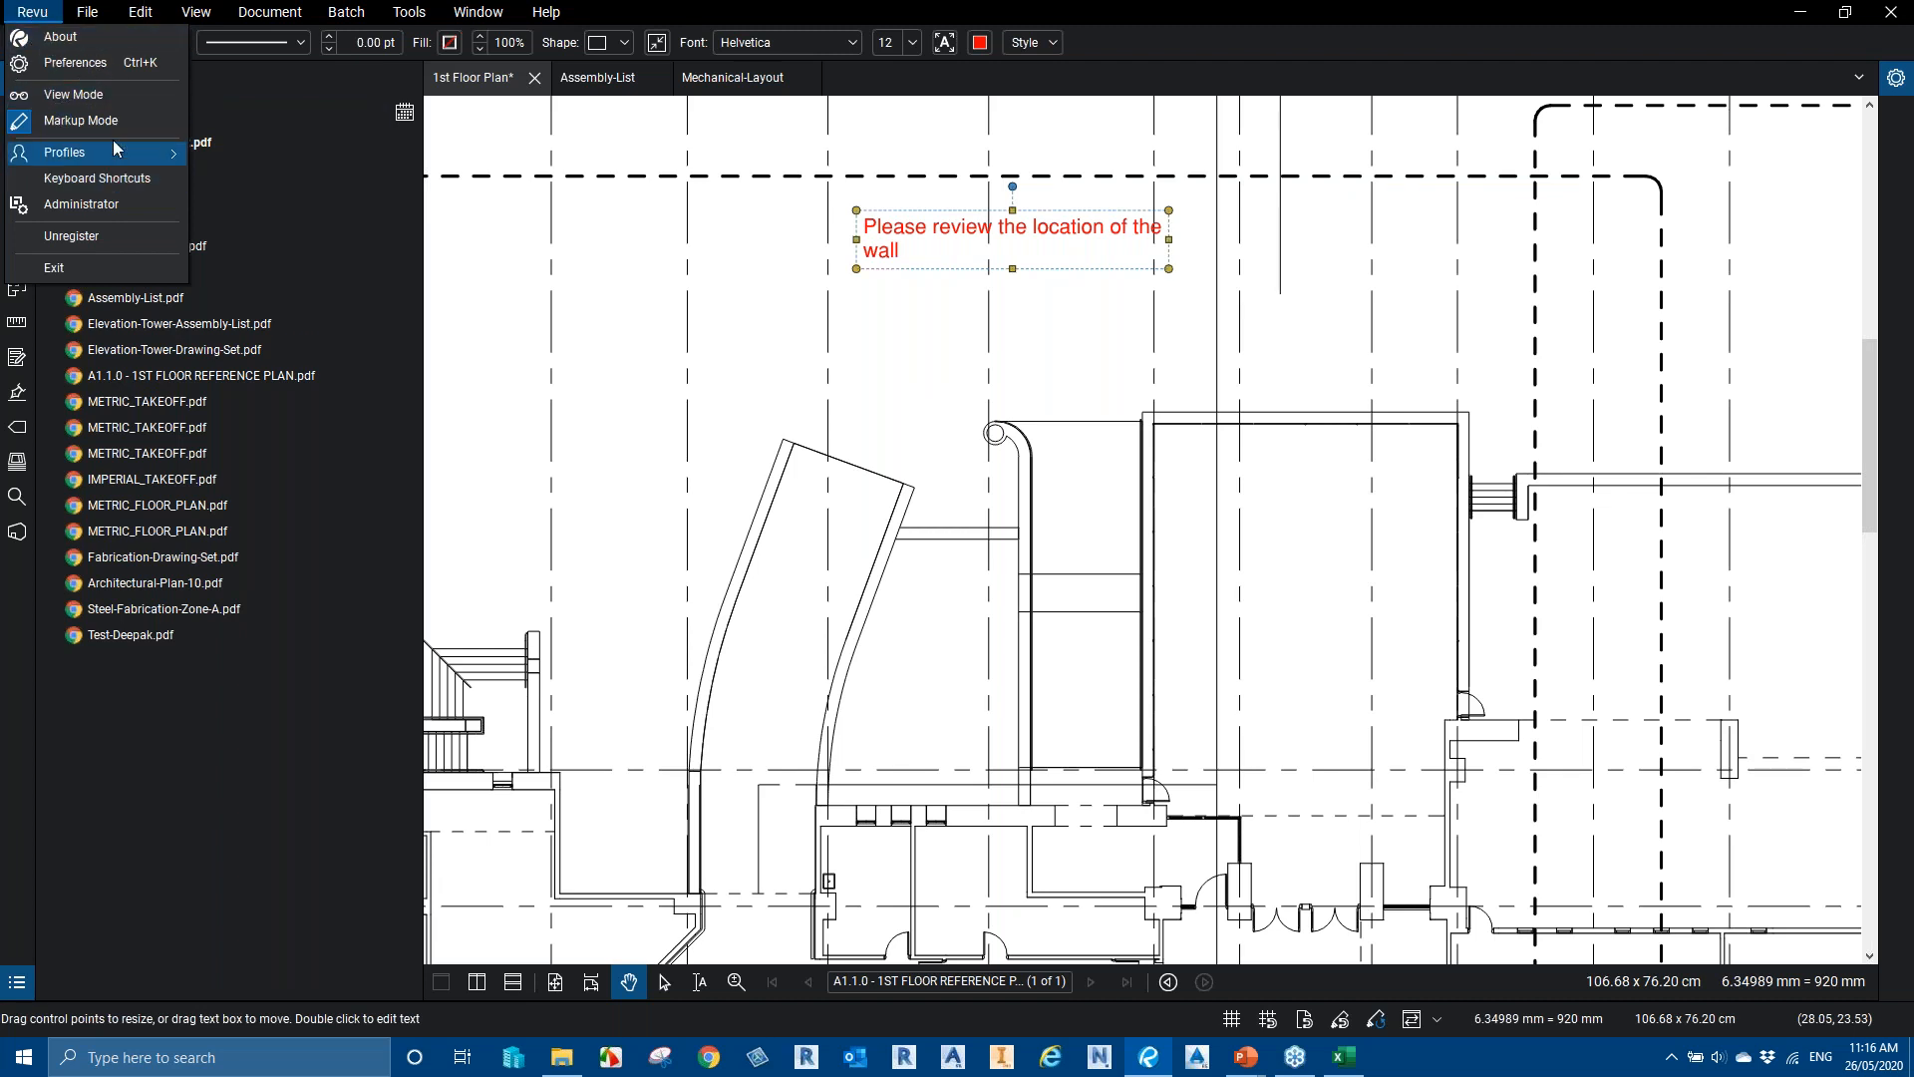
left_click(117, 69)
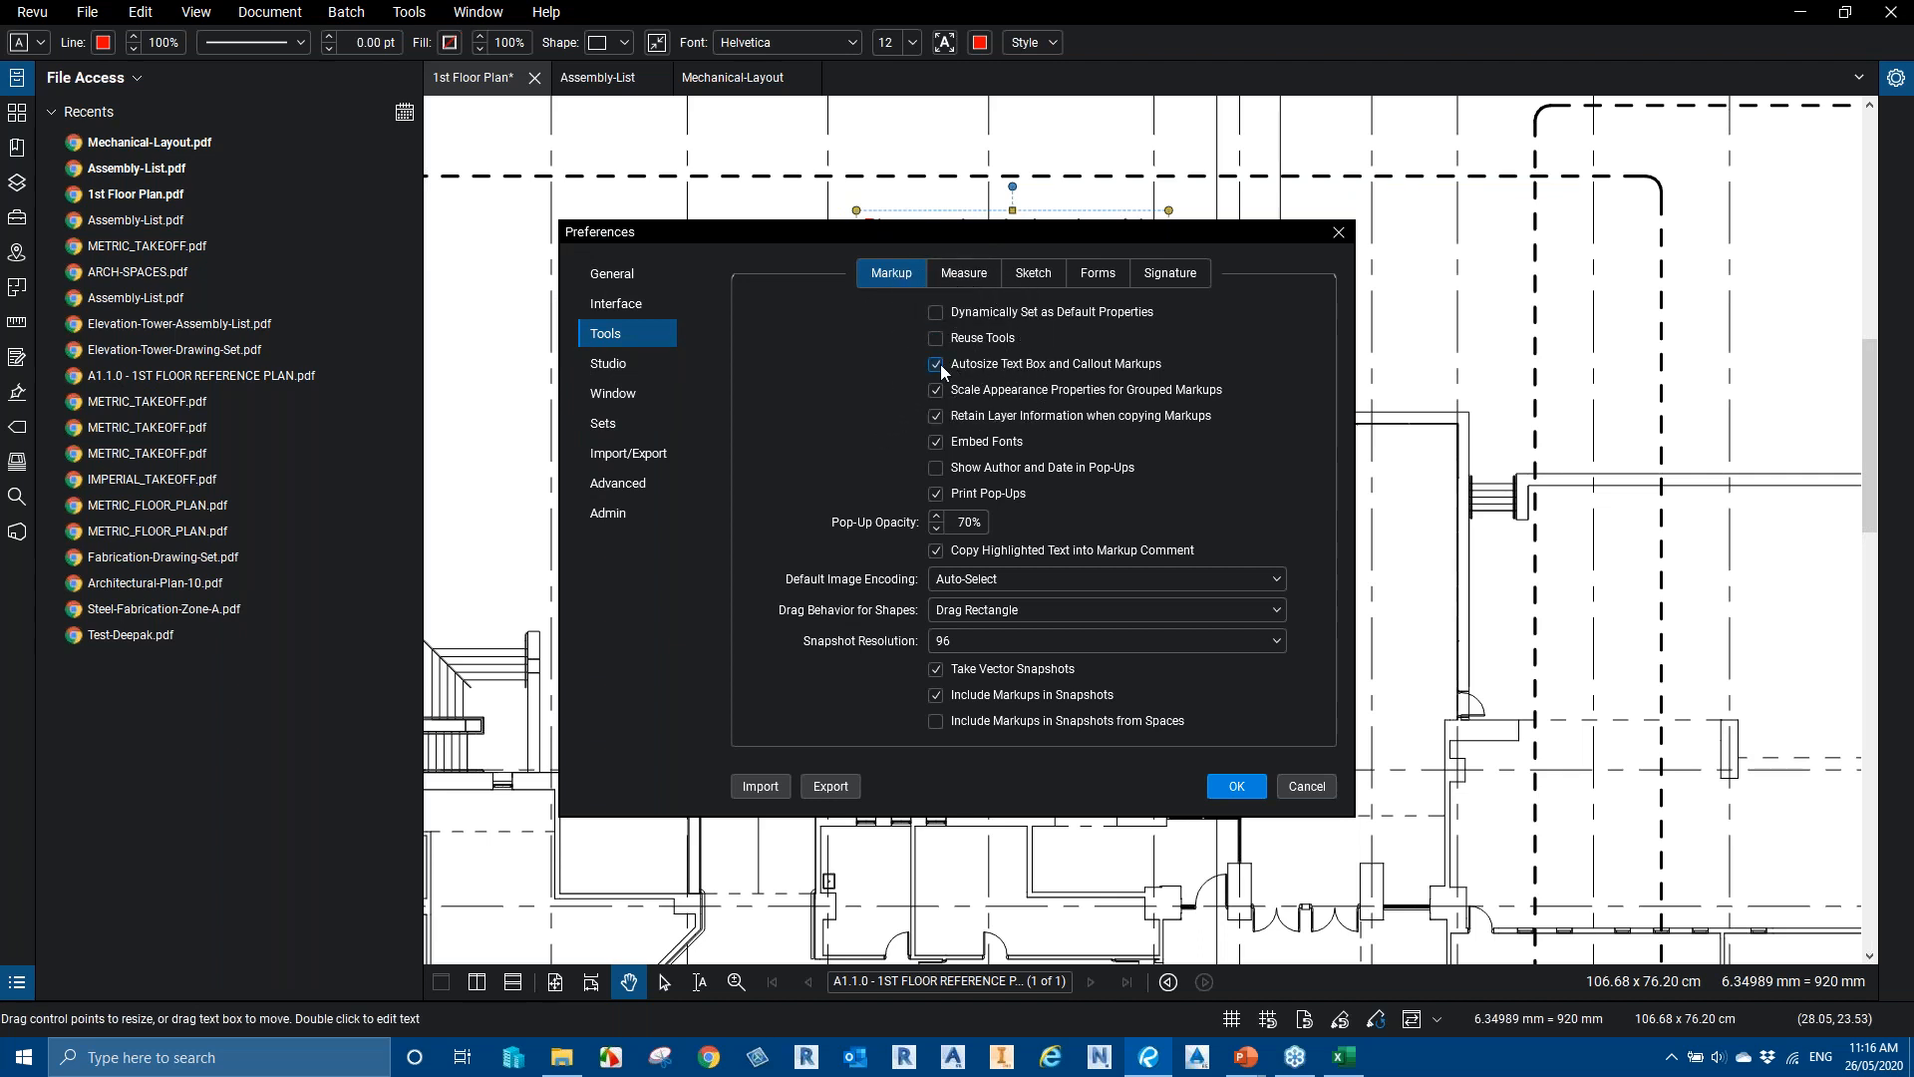
left_click(1235, 787)
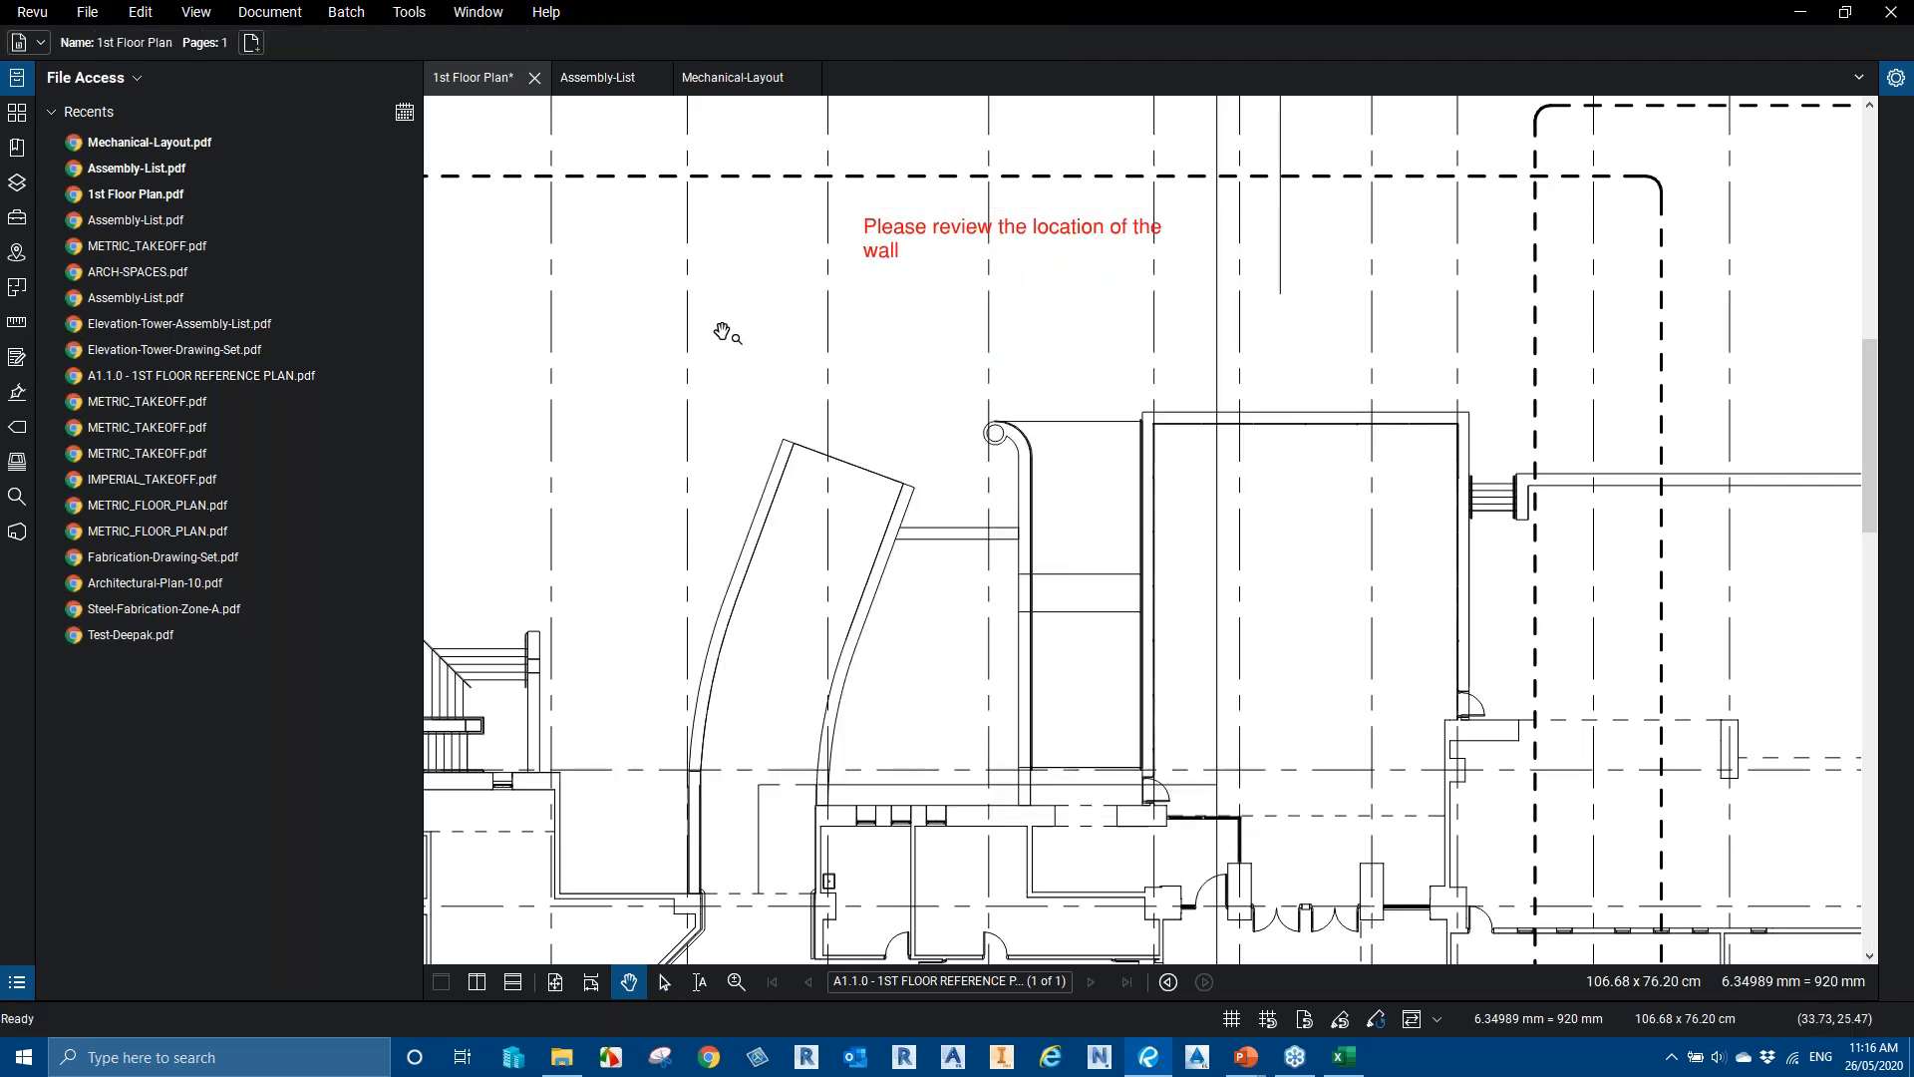
Add an oversized text box over the curved walls reading "Please check" and finish it so it autosizes
key("t")
left_click_drag(633, 354, 1109, 565)
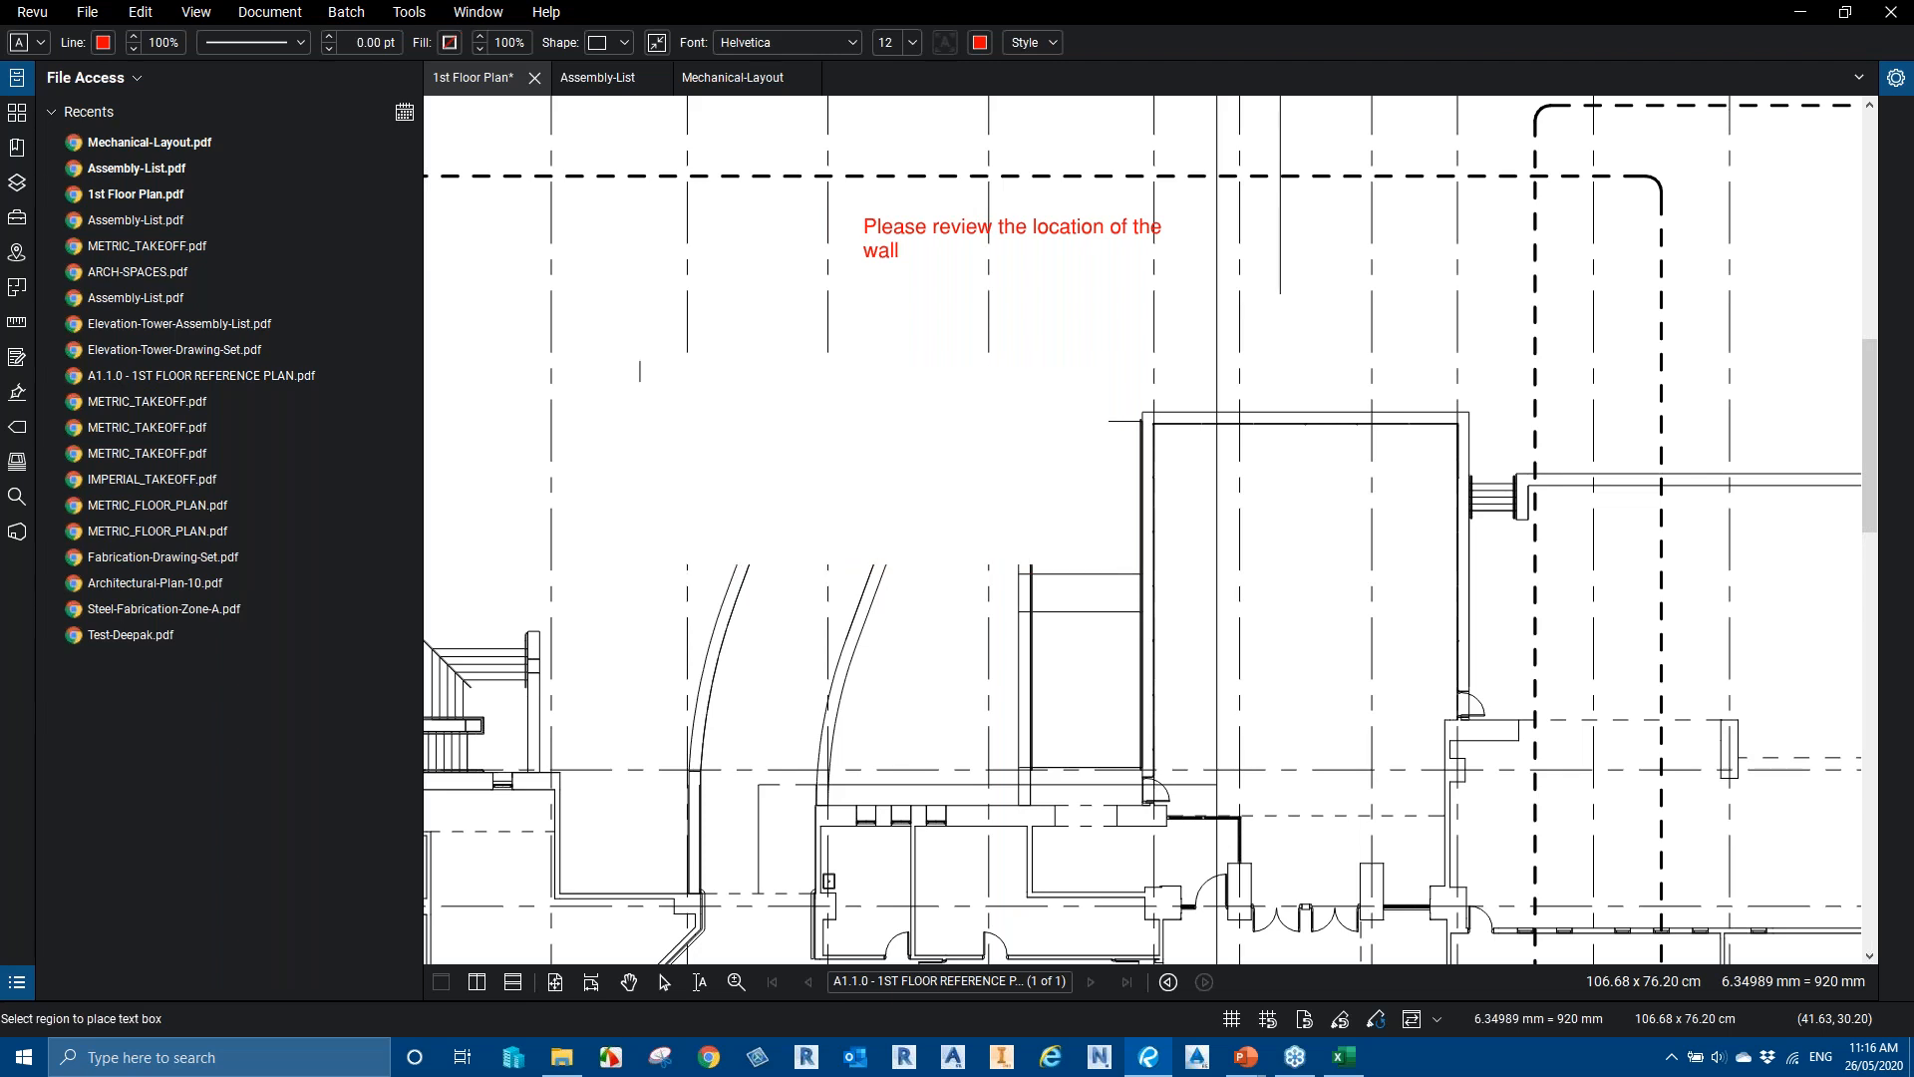
type("Please vie")
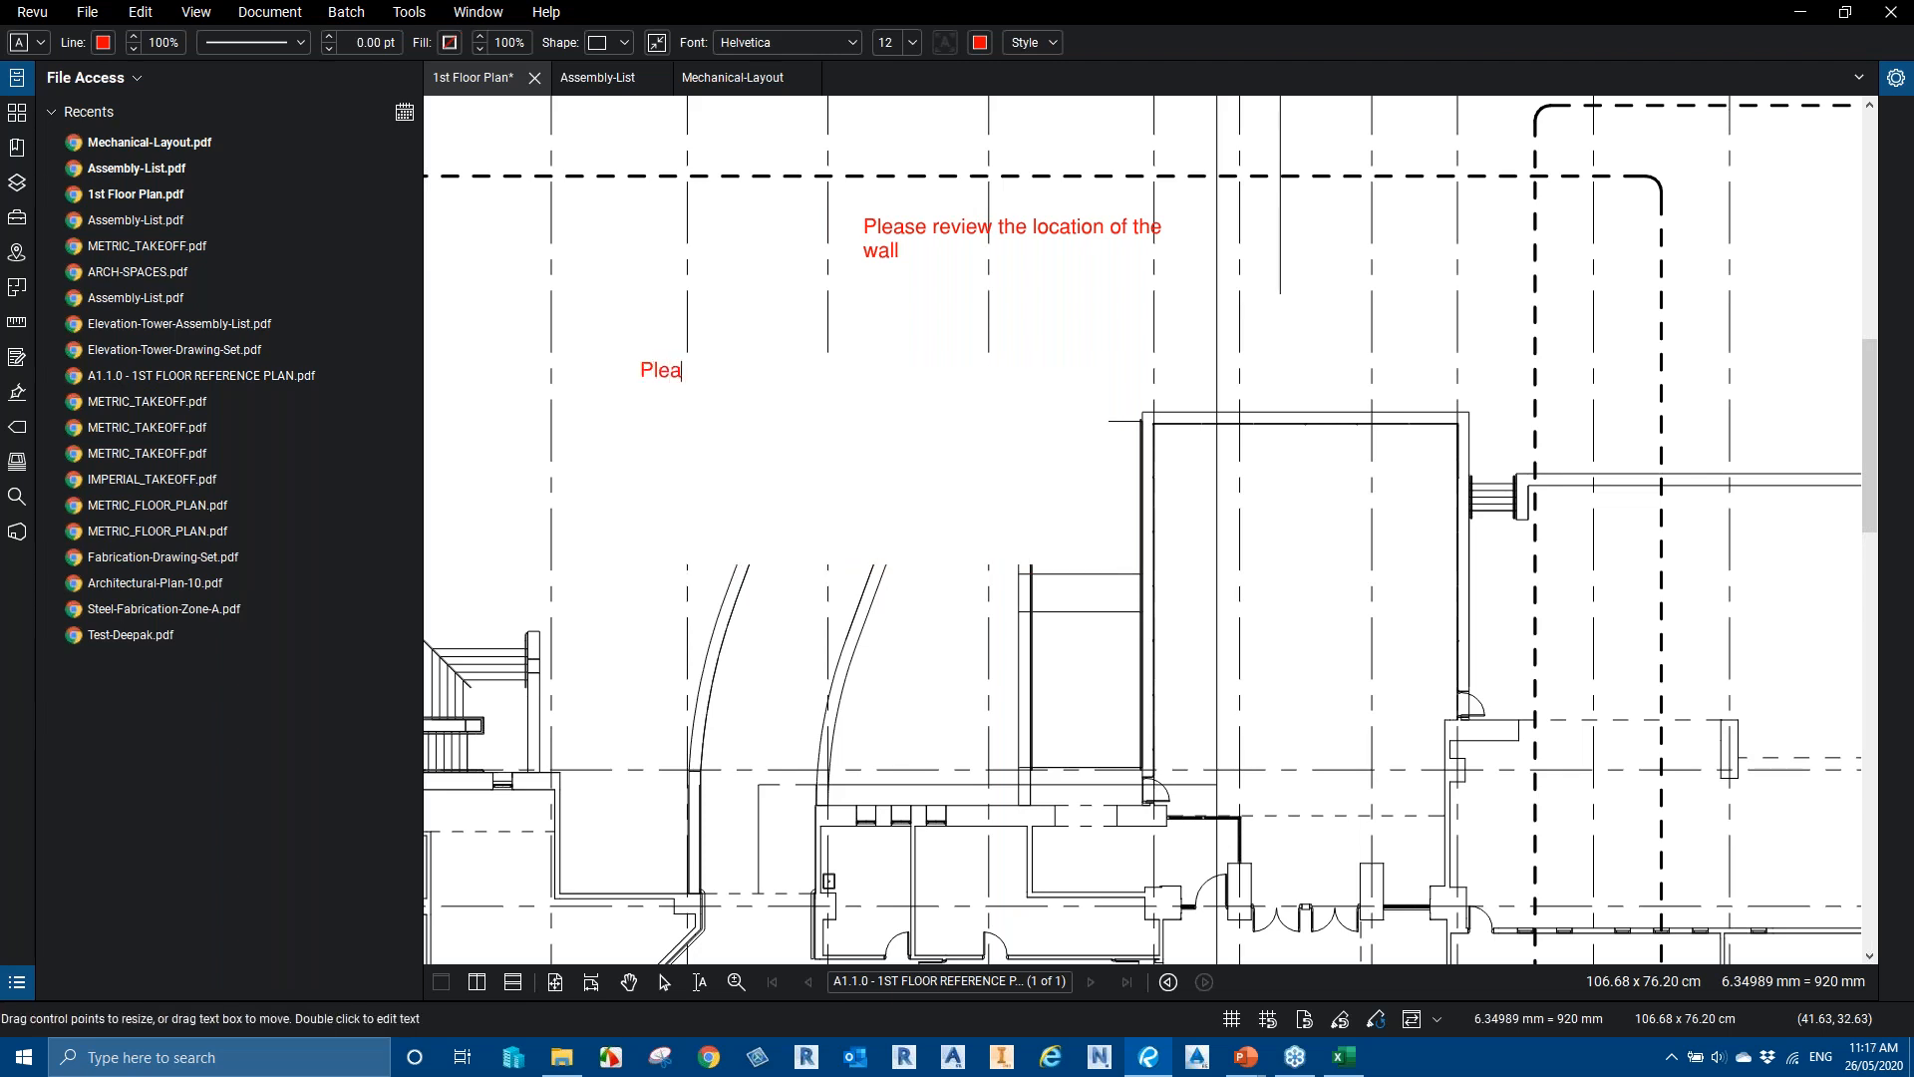
key("BackSpace")
key("BackSpace")
key("BackSpace")
type("check")
key("Escape")
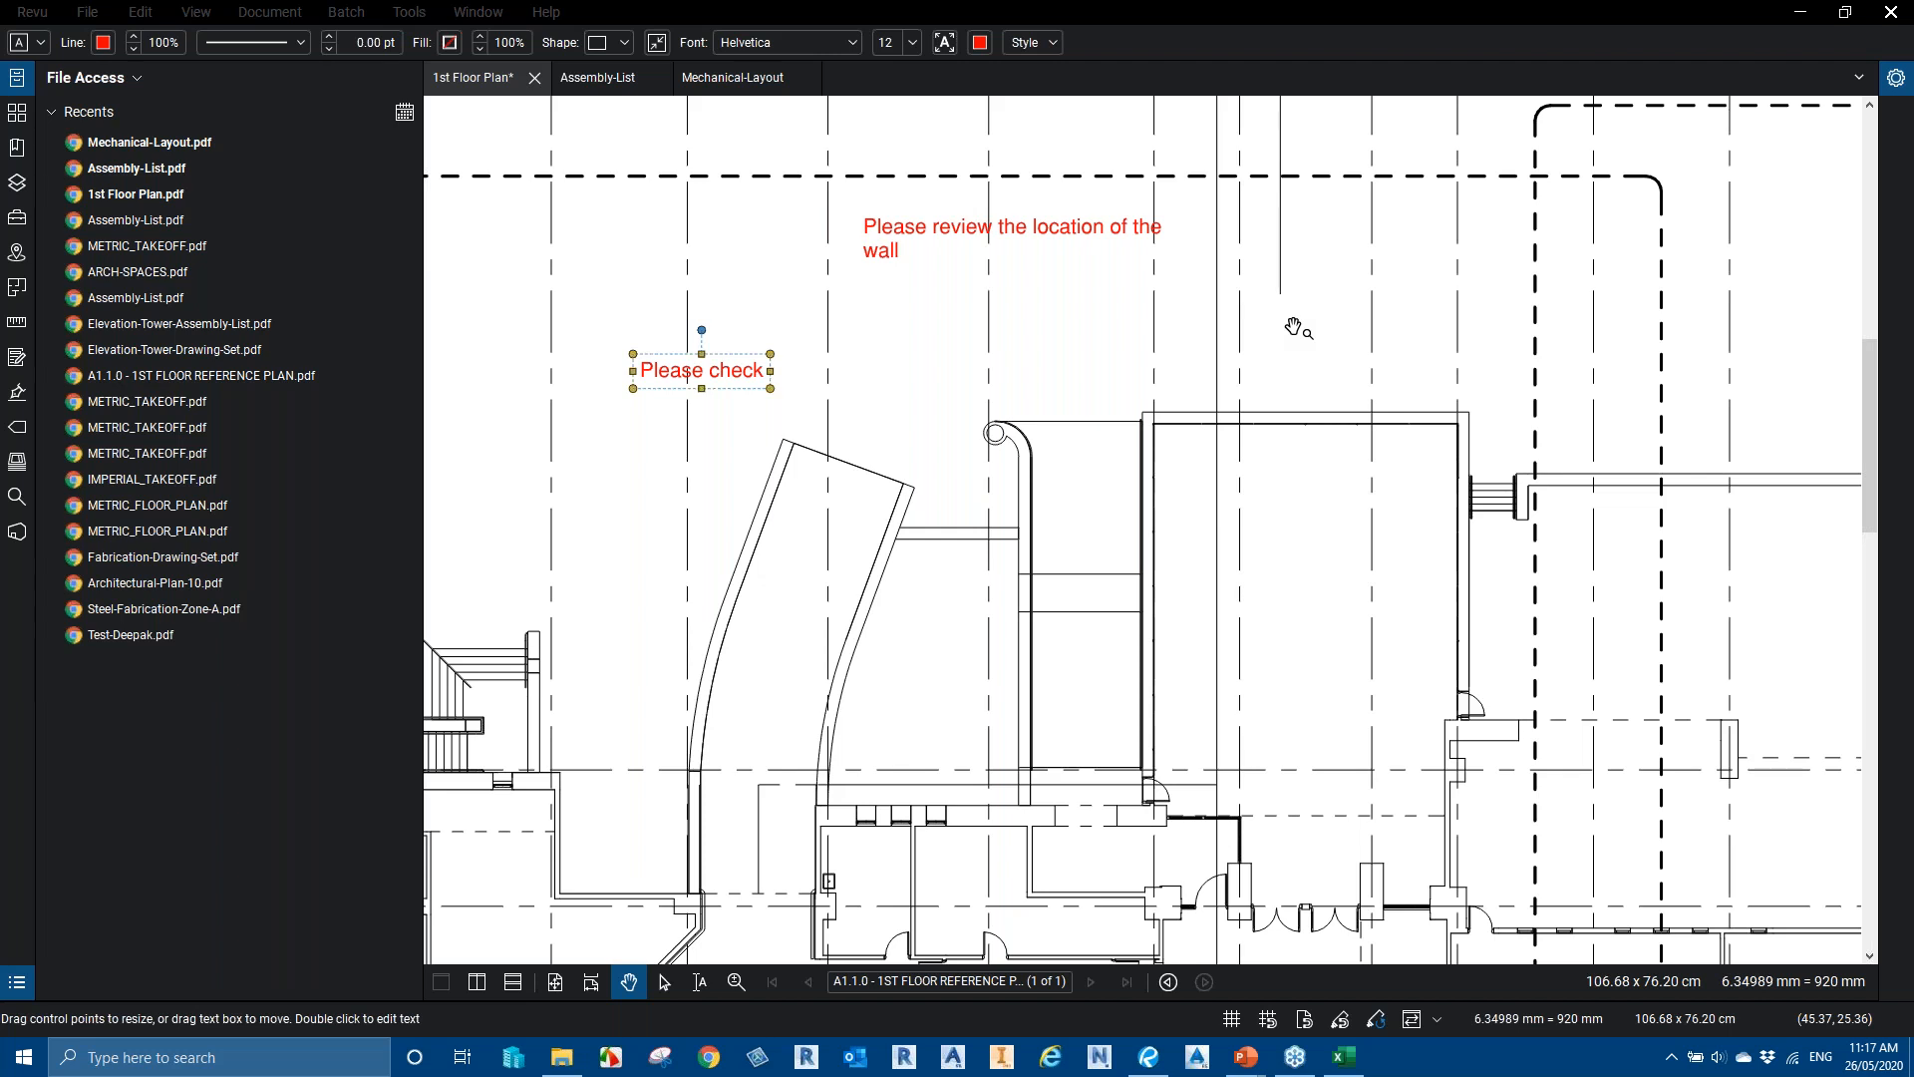
Advance the PowerPoint slide show to Tip 5 on straight line, square and circle markups, and return to Revu
key("alt+Tab")
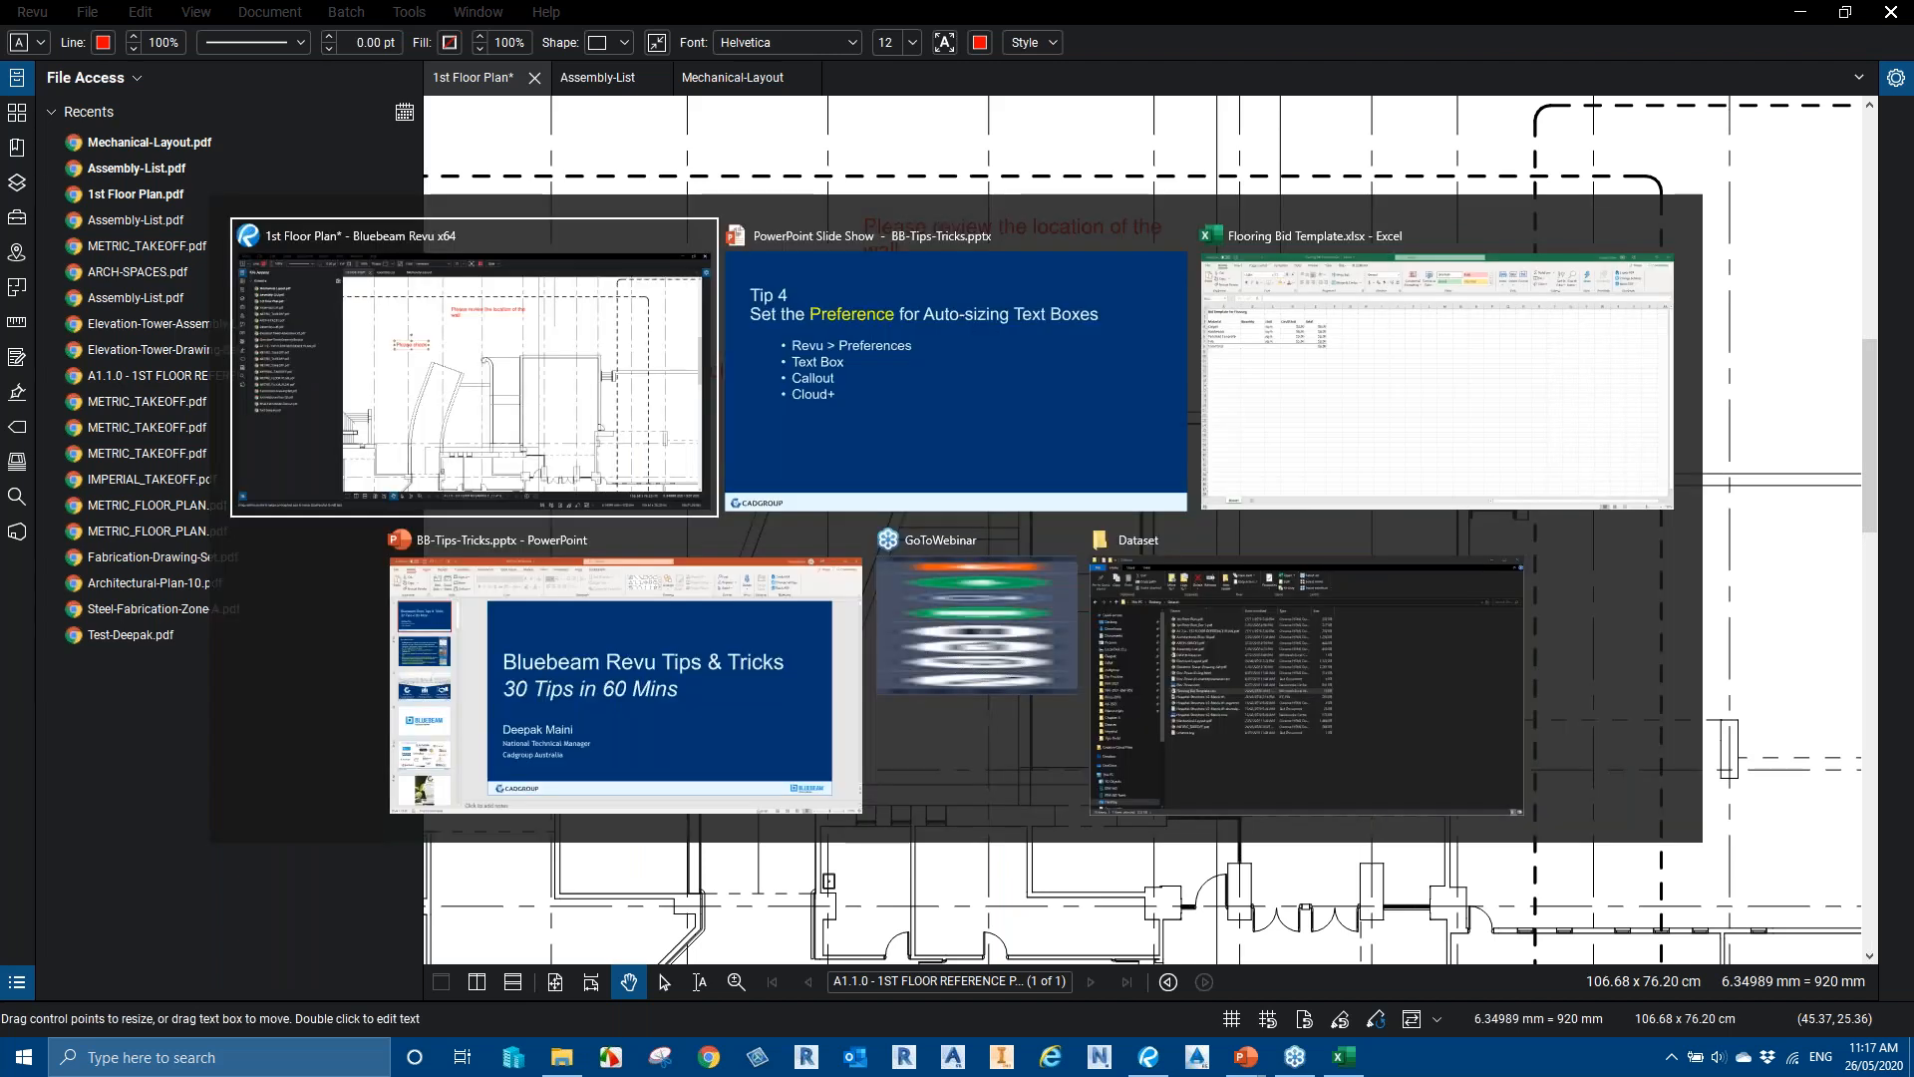
key("Right")
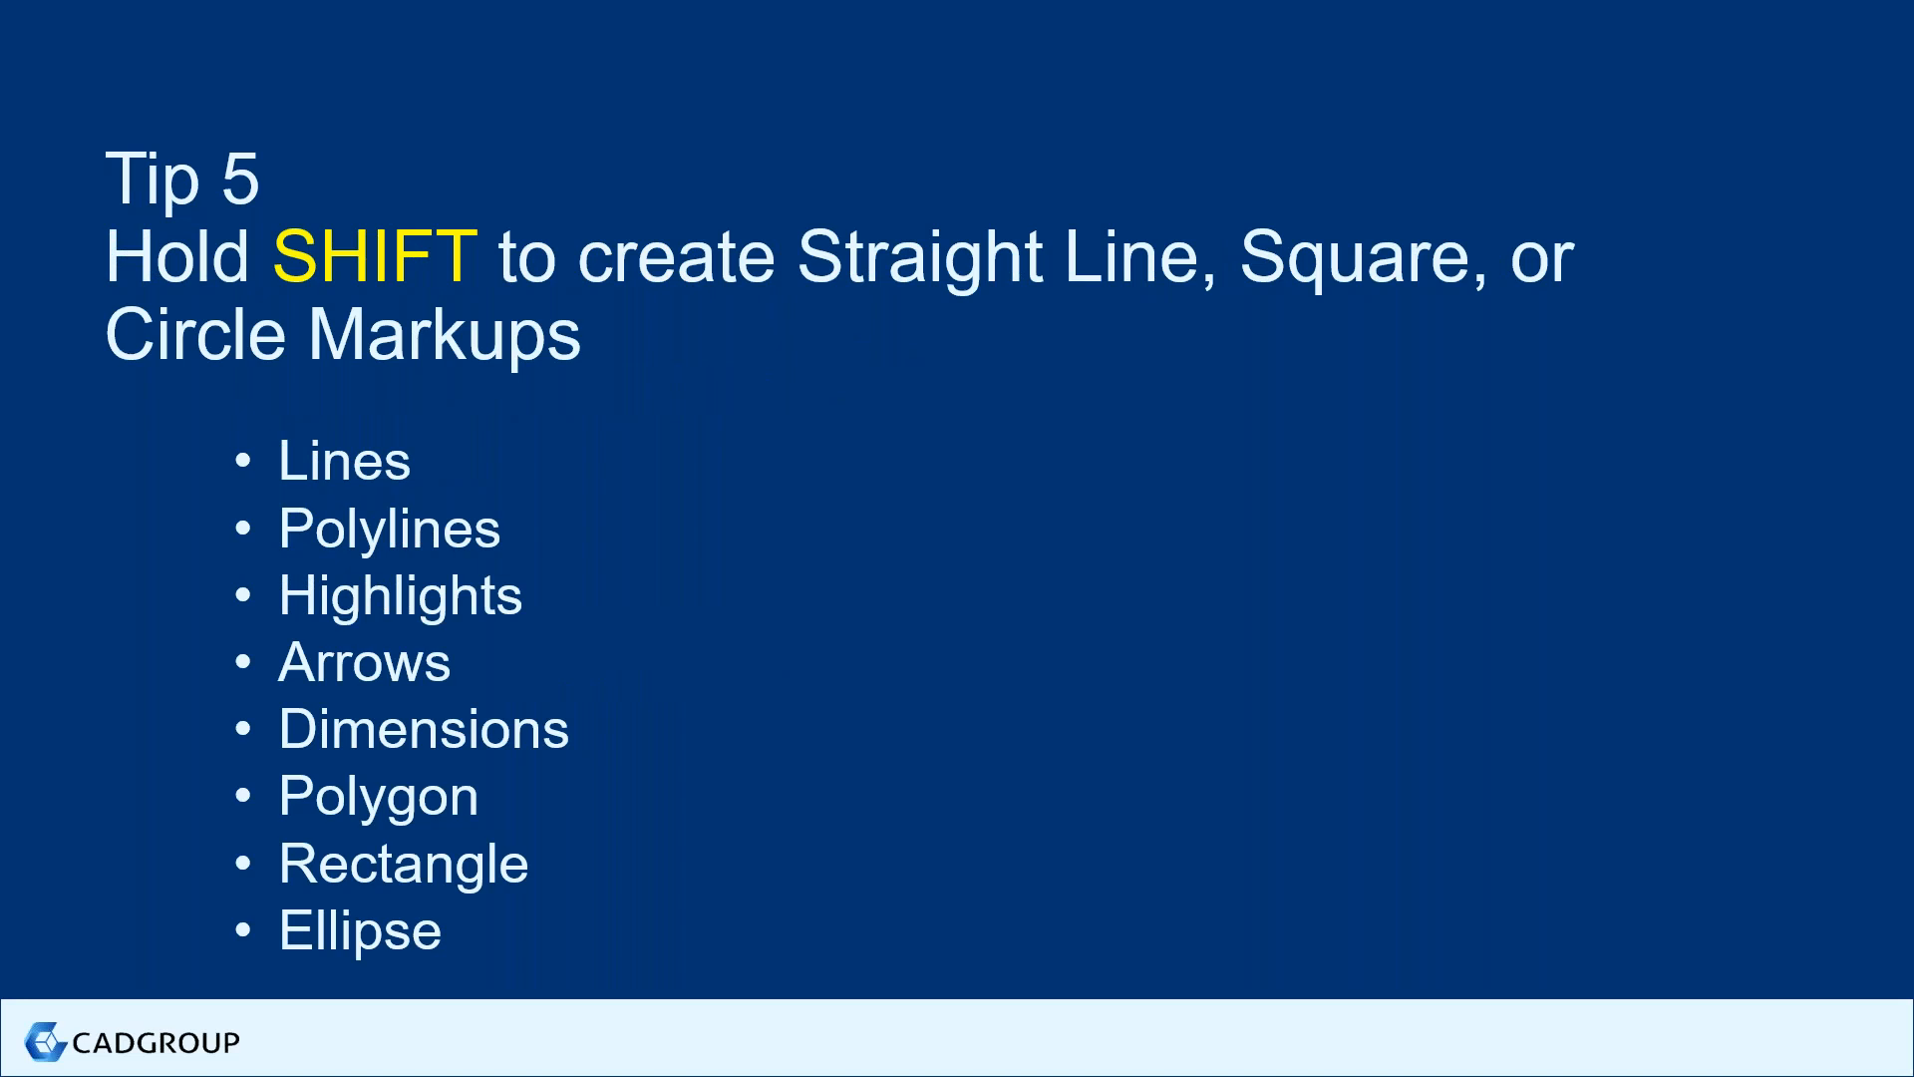
key("alt+Tab")
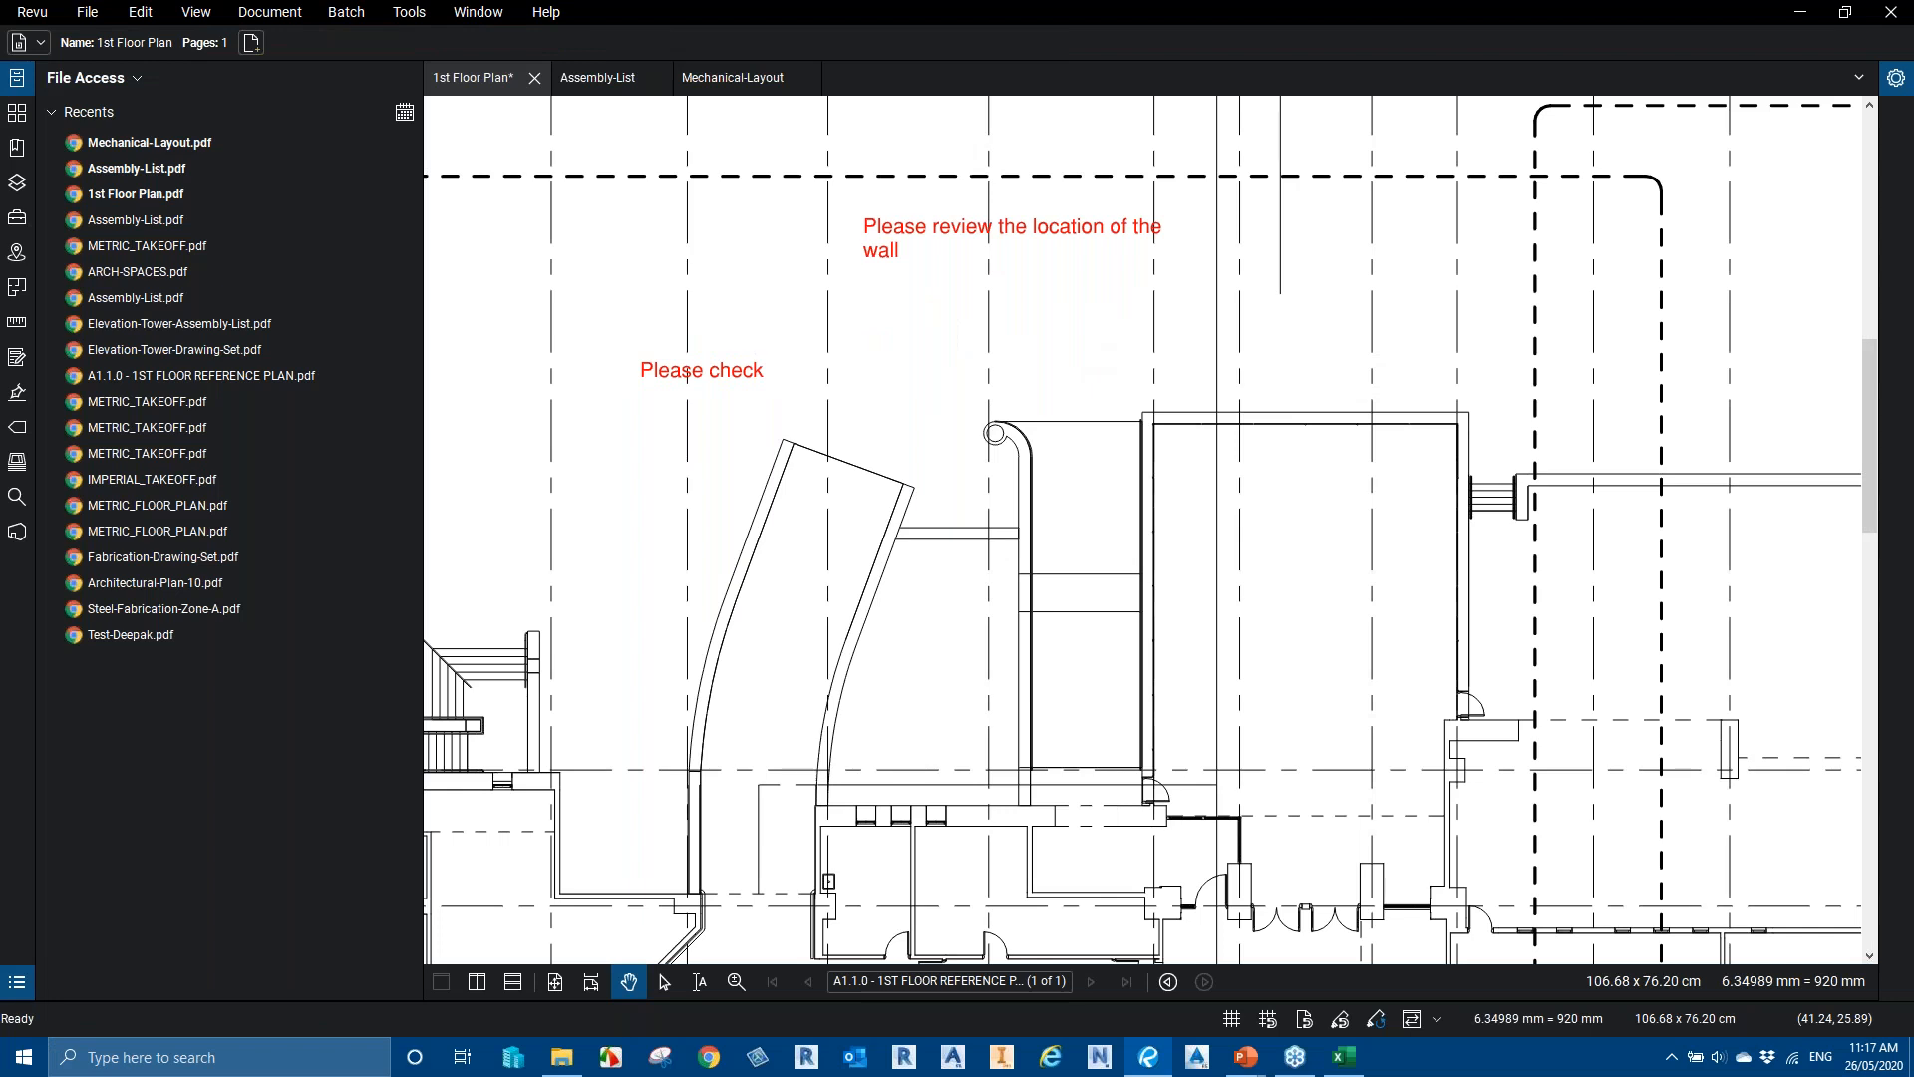
Try out a straight line markup in the area below the wall location note without keeping it
left_click(408, 12)
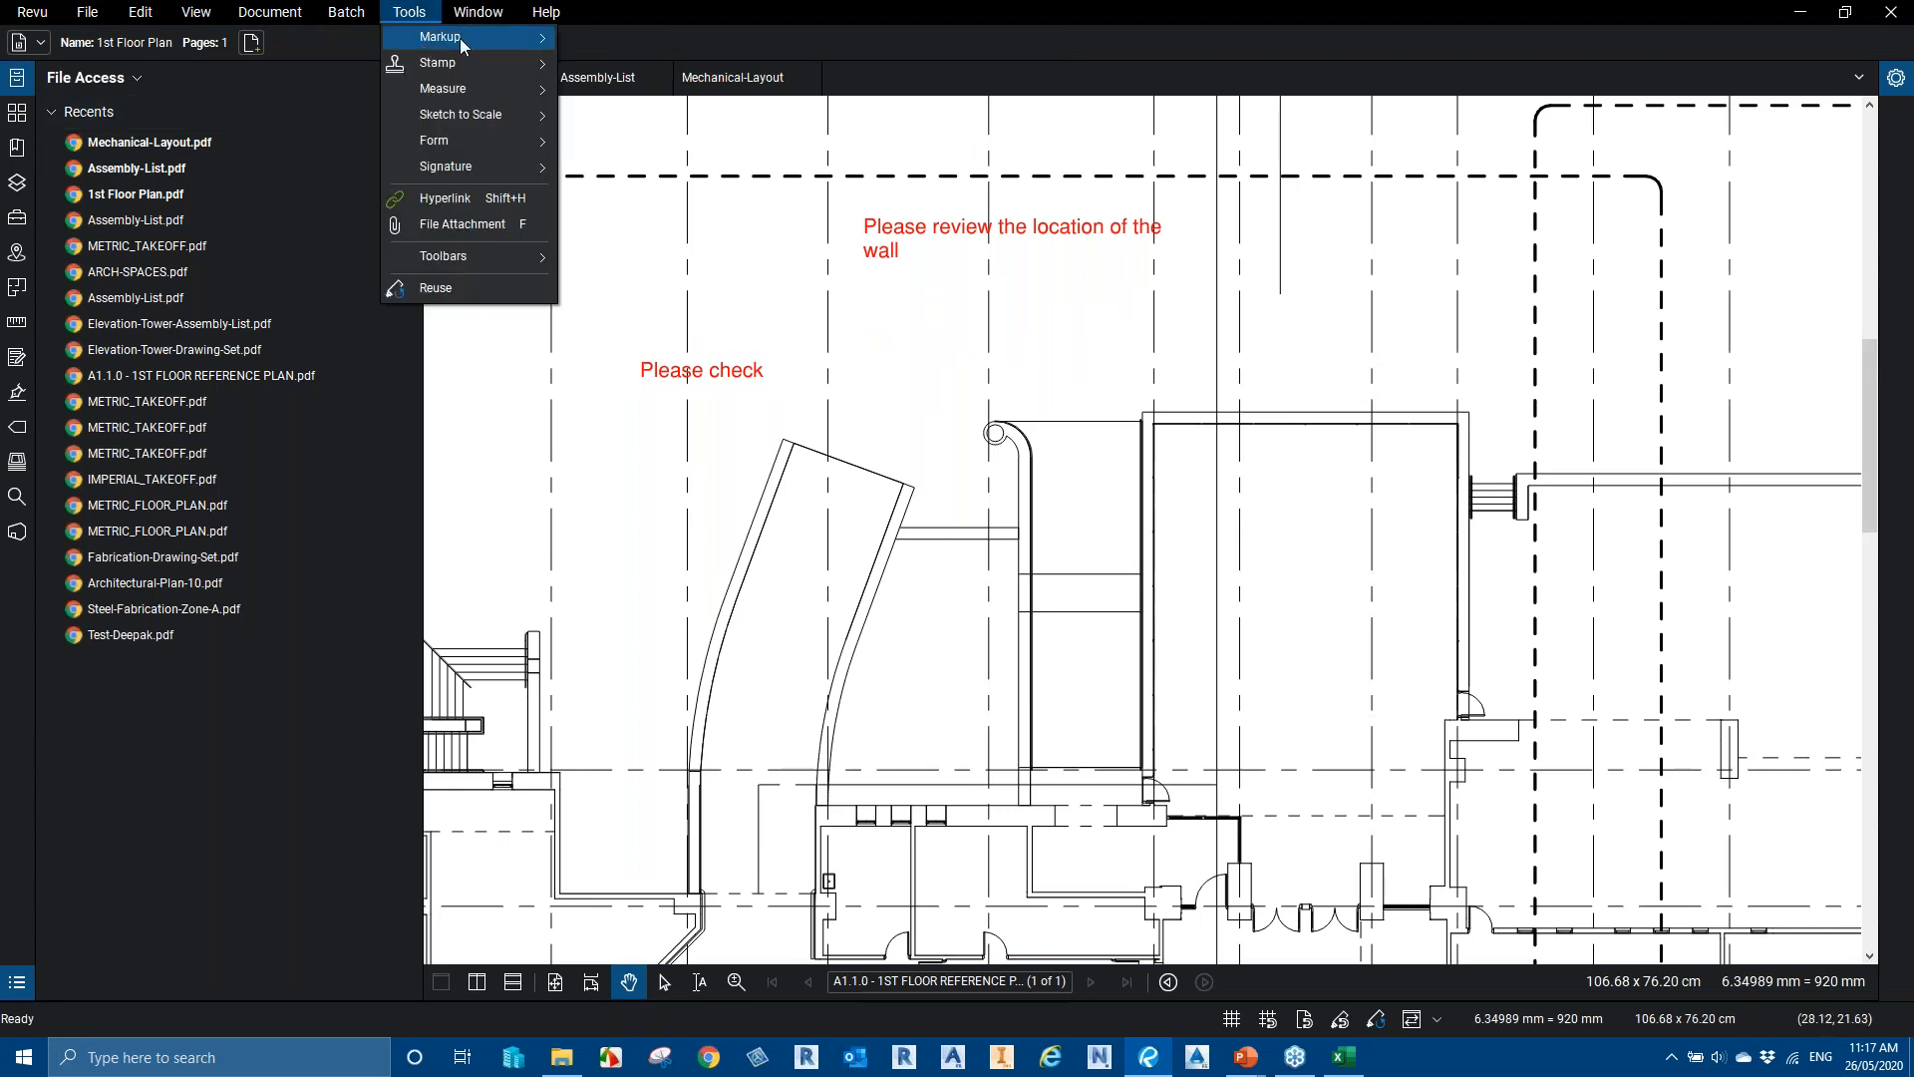
mouse_move(463, 38)
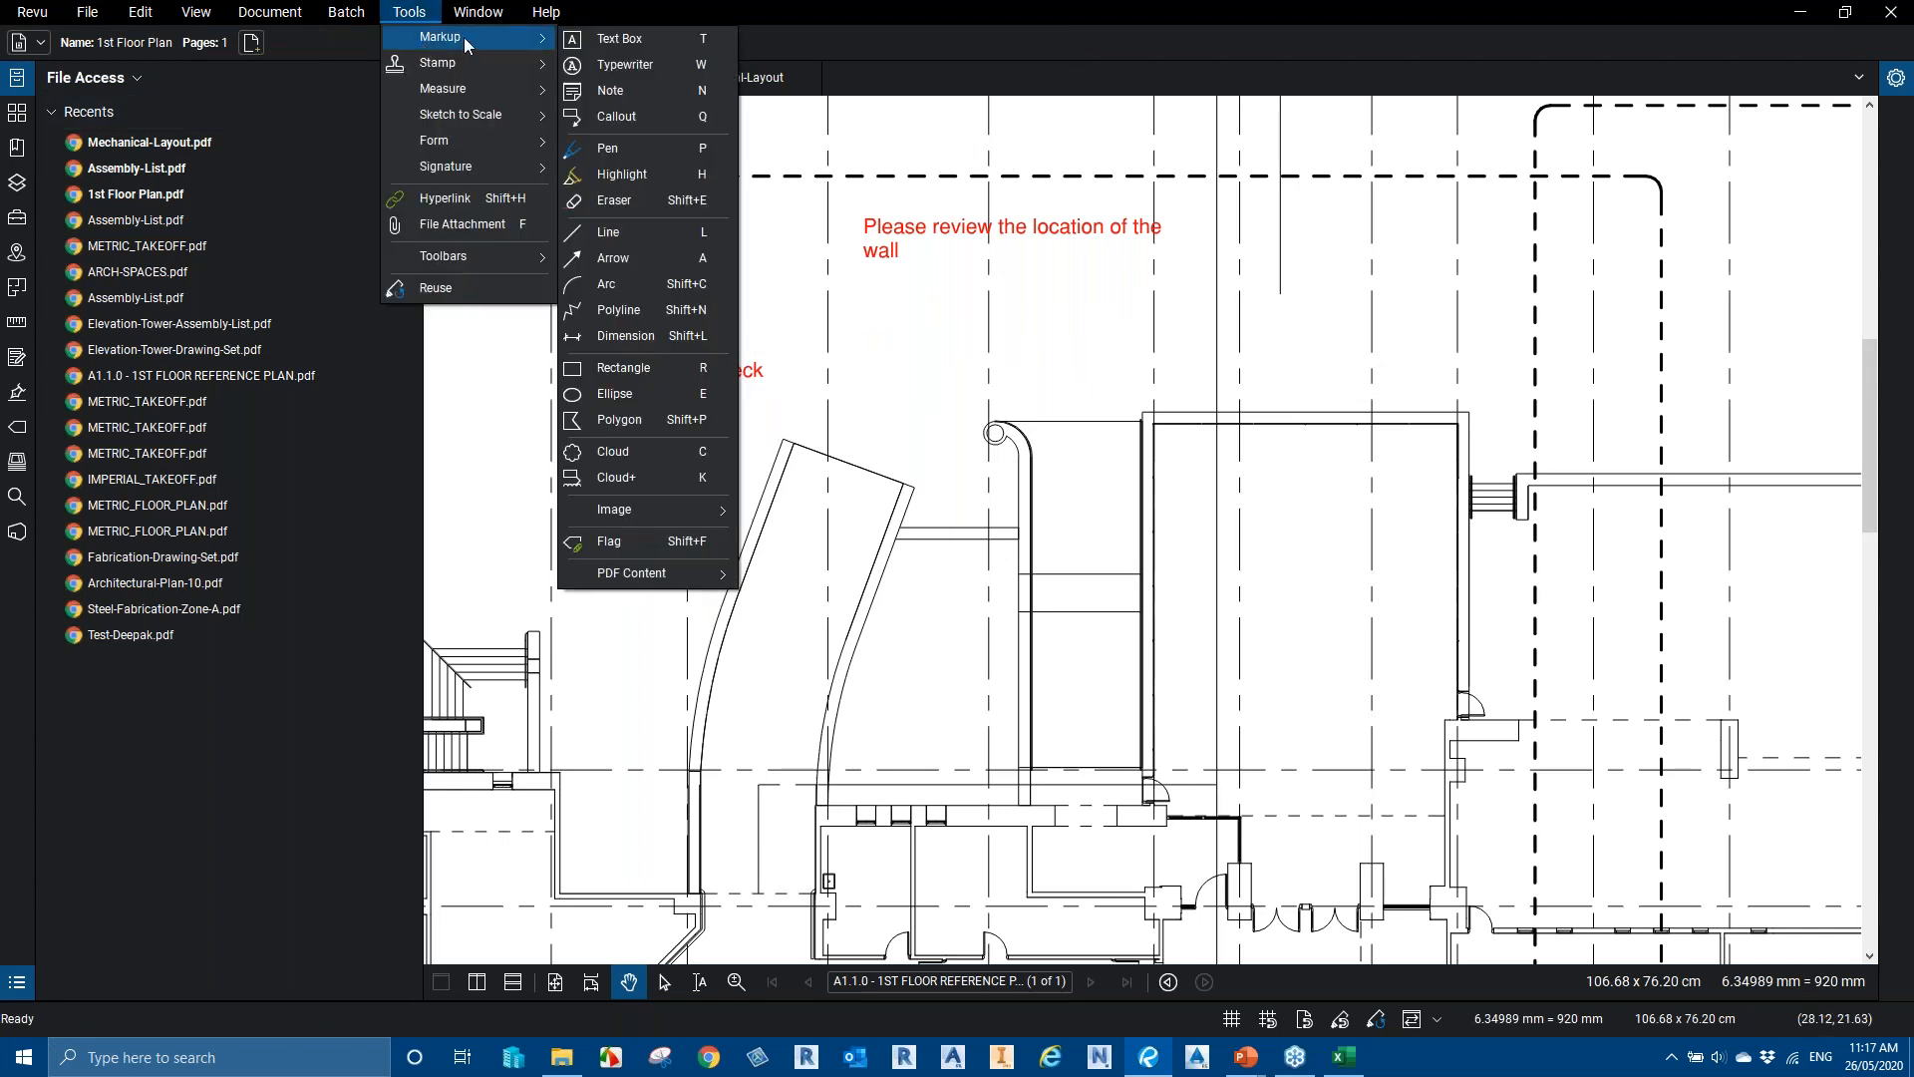
left_click(643, 232)
mouse_move(878, 319)
left_mouse_down()
mouse_move(1116, 473)
mouse_move(1130, 529)
mouse_move(1208, 335)
mouse_move(1137, 526)
mouse_move(1195, 588)
mouse_move(1139, 574)
mouse_move(1216, 359)
left_mouse_up()
mouse_move(1197, 480)
left_mouse_down()
mouse_move(1091, 518)
mouse_move(824, 472)
mouse_move(664, 372)
mouse_move(678, 176)
mouse_move(727, 165)
mouse_move(1349, 540)
mouse_move(1196, 638)
mouse_move(1157, 329)
mouse_move(998, 204)
mouse_move(1146, 334)
left_mouse_up()
key("Escape")
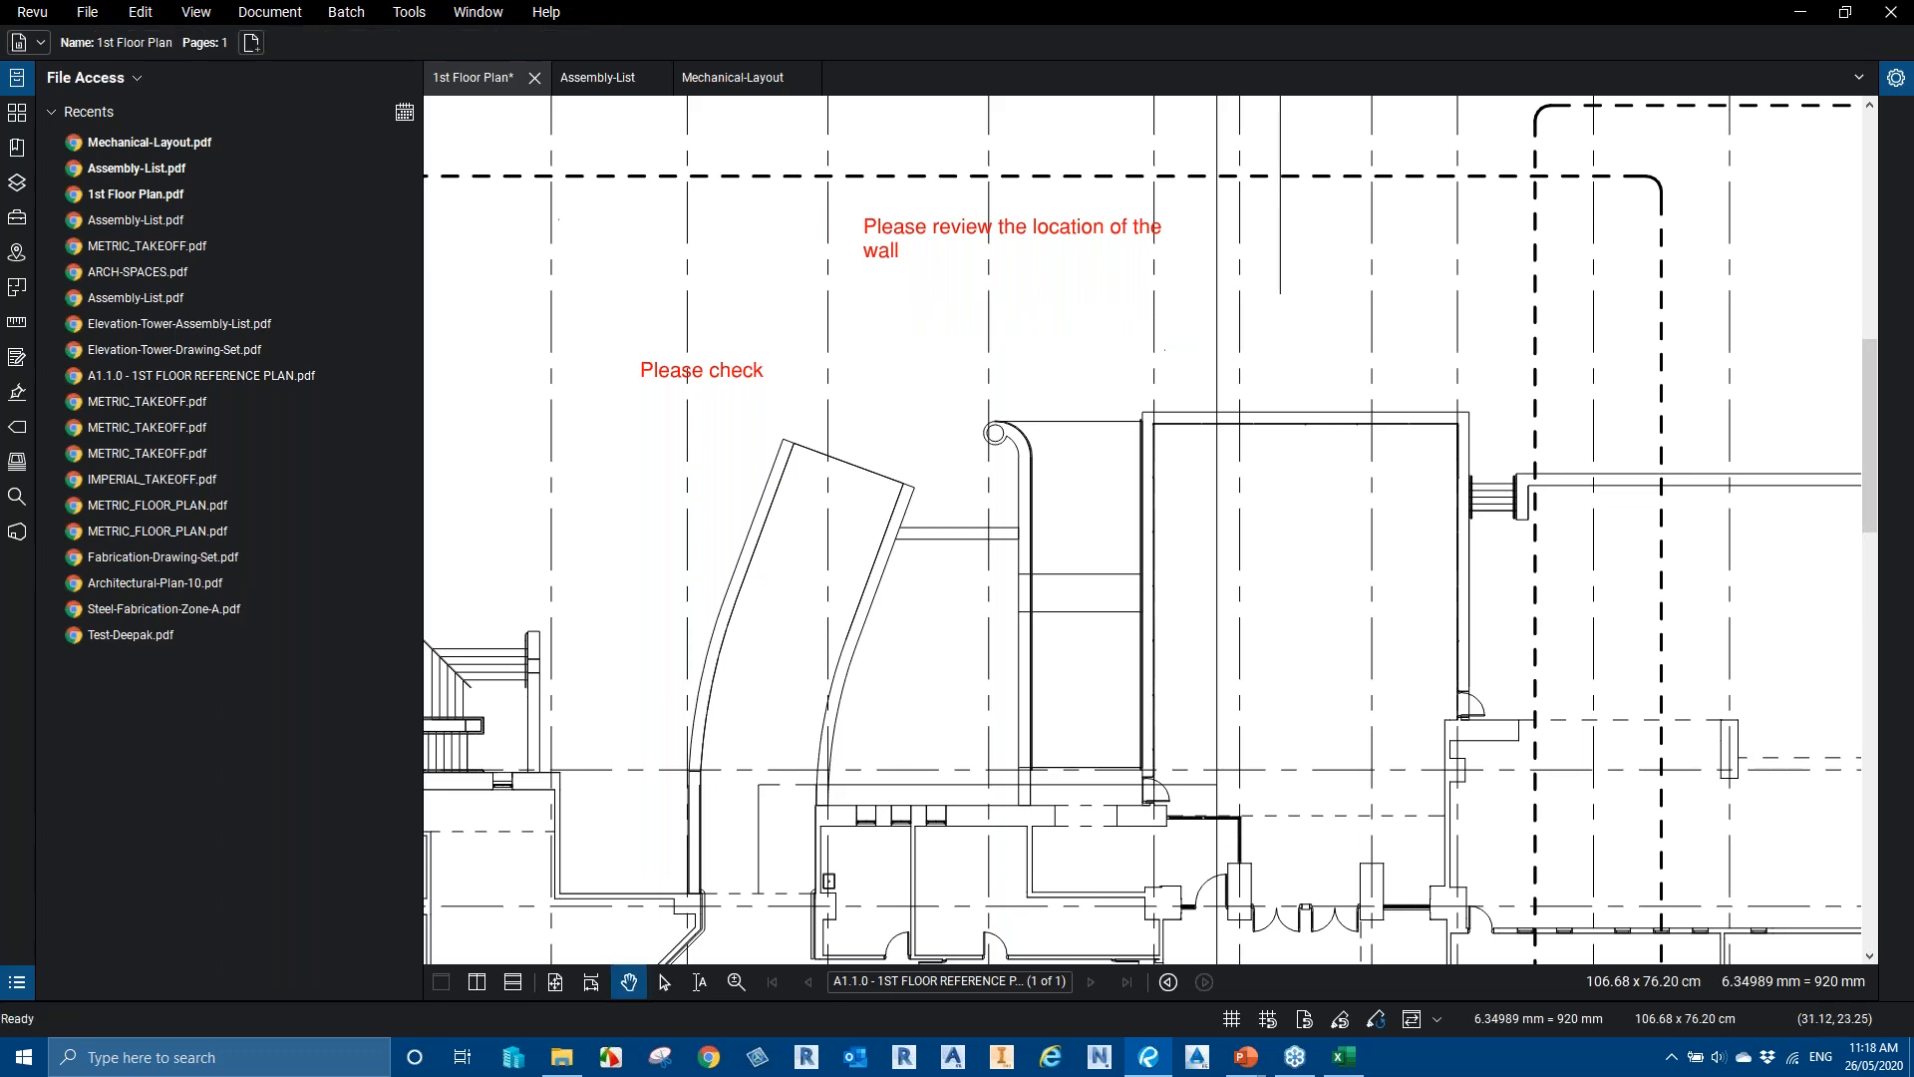
Try out a perfect circle with the Ellipse tool over the large room's upper-left corner without keeping it
left_click(408, 12)
mouse_move(485, 42)
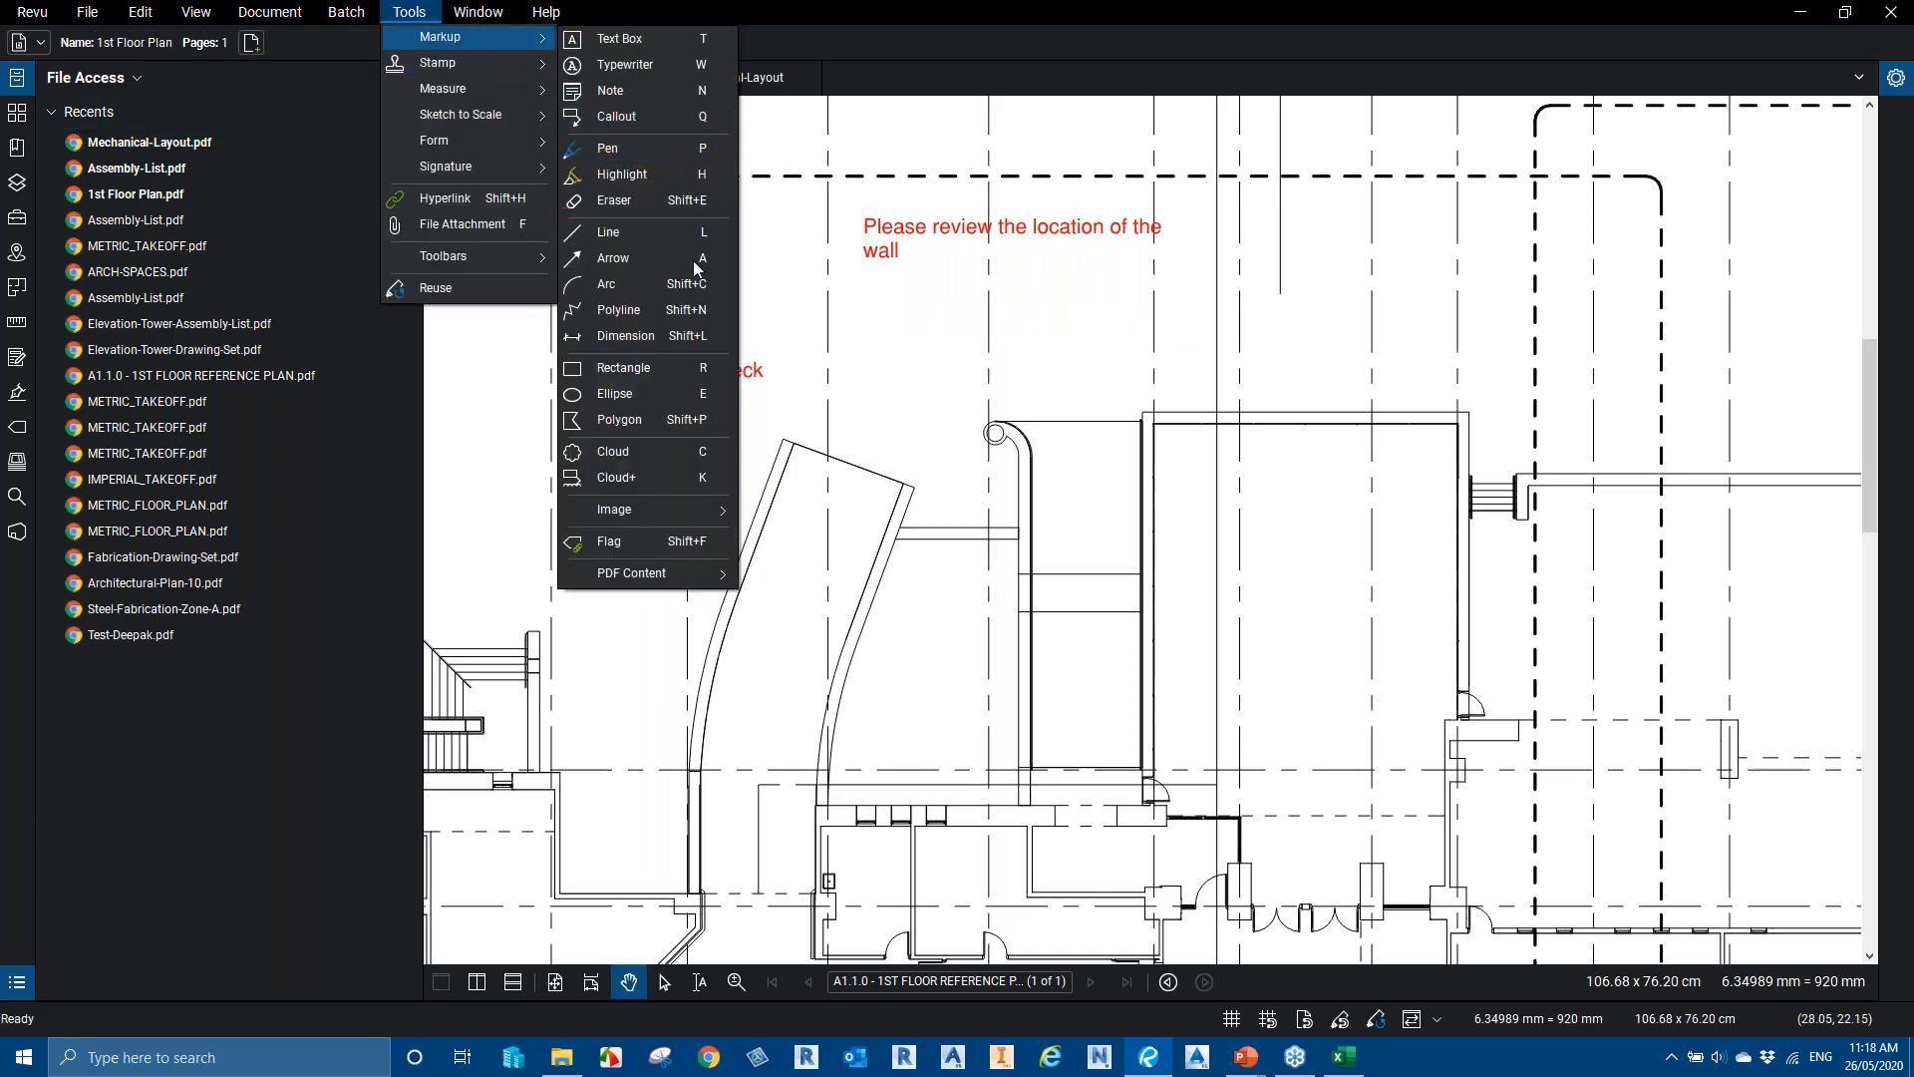
left_click(615, 394)
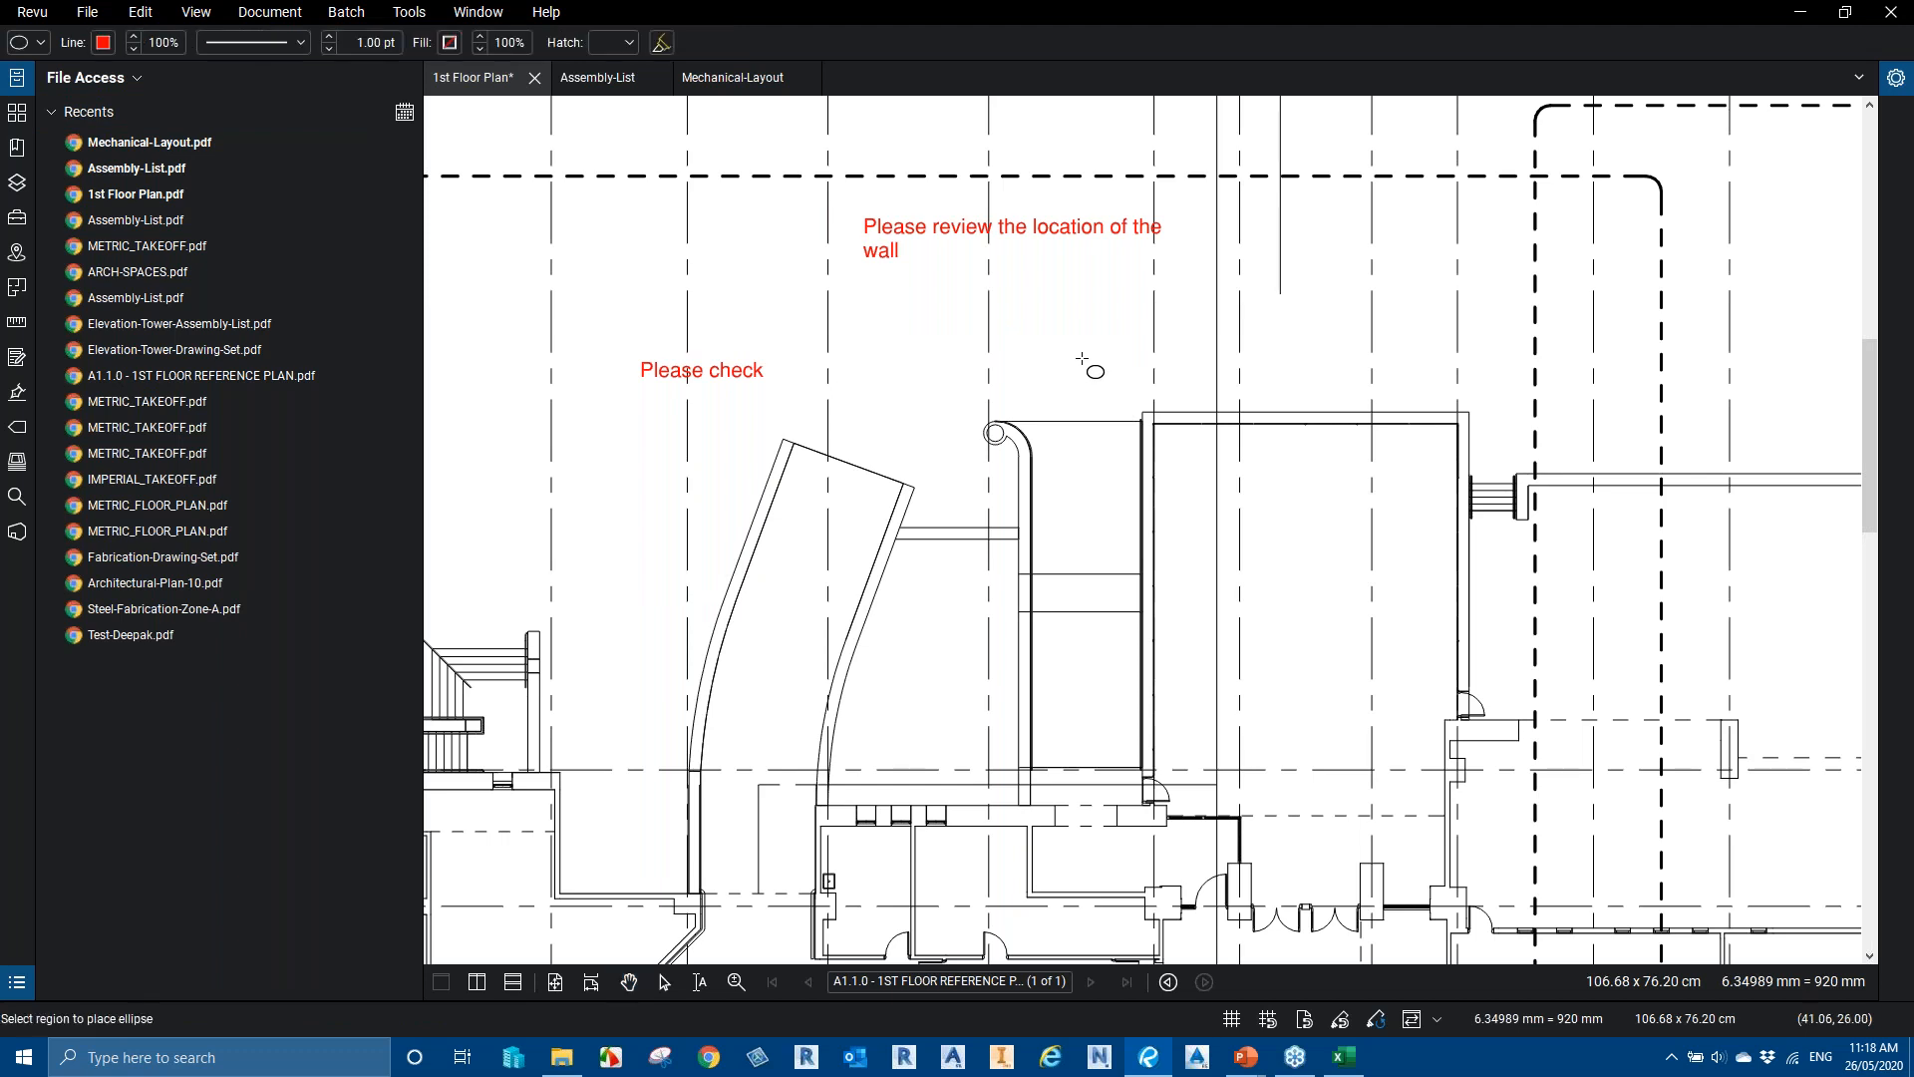
left_click_drag(1077, 356, 1312, 617)
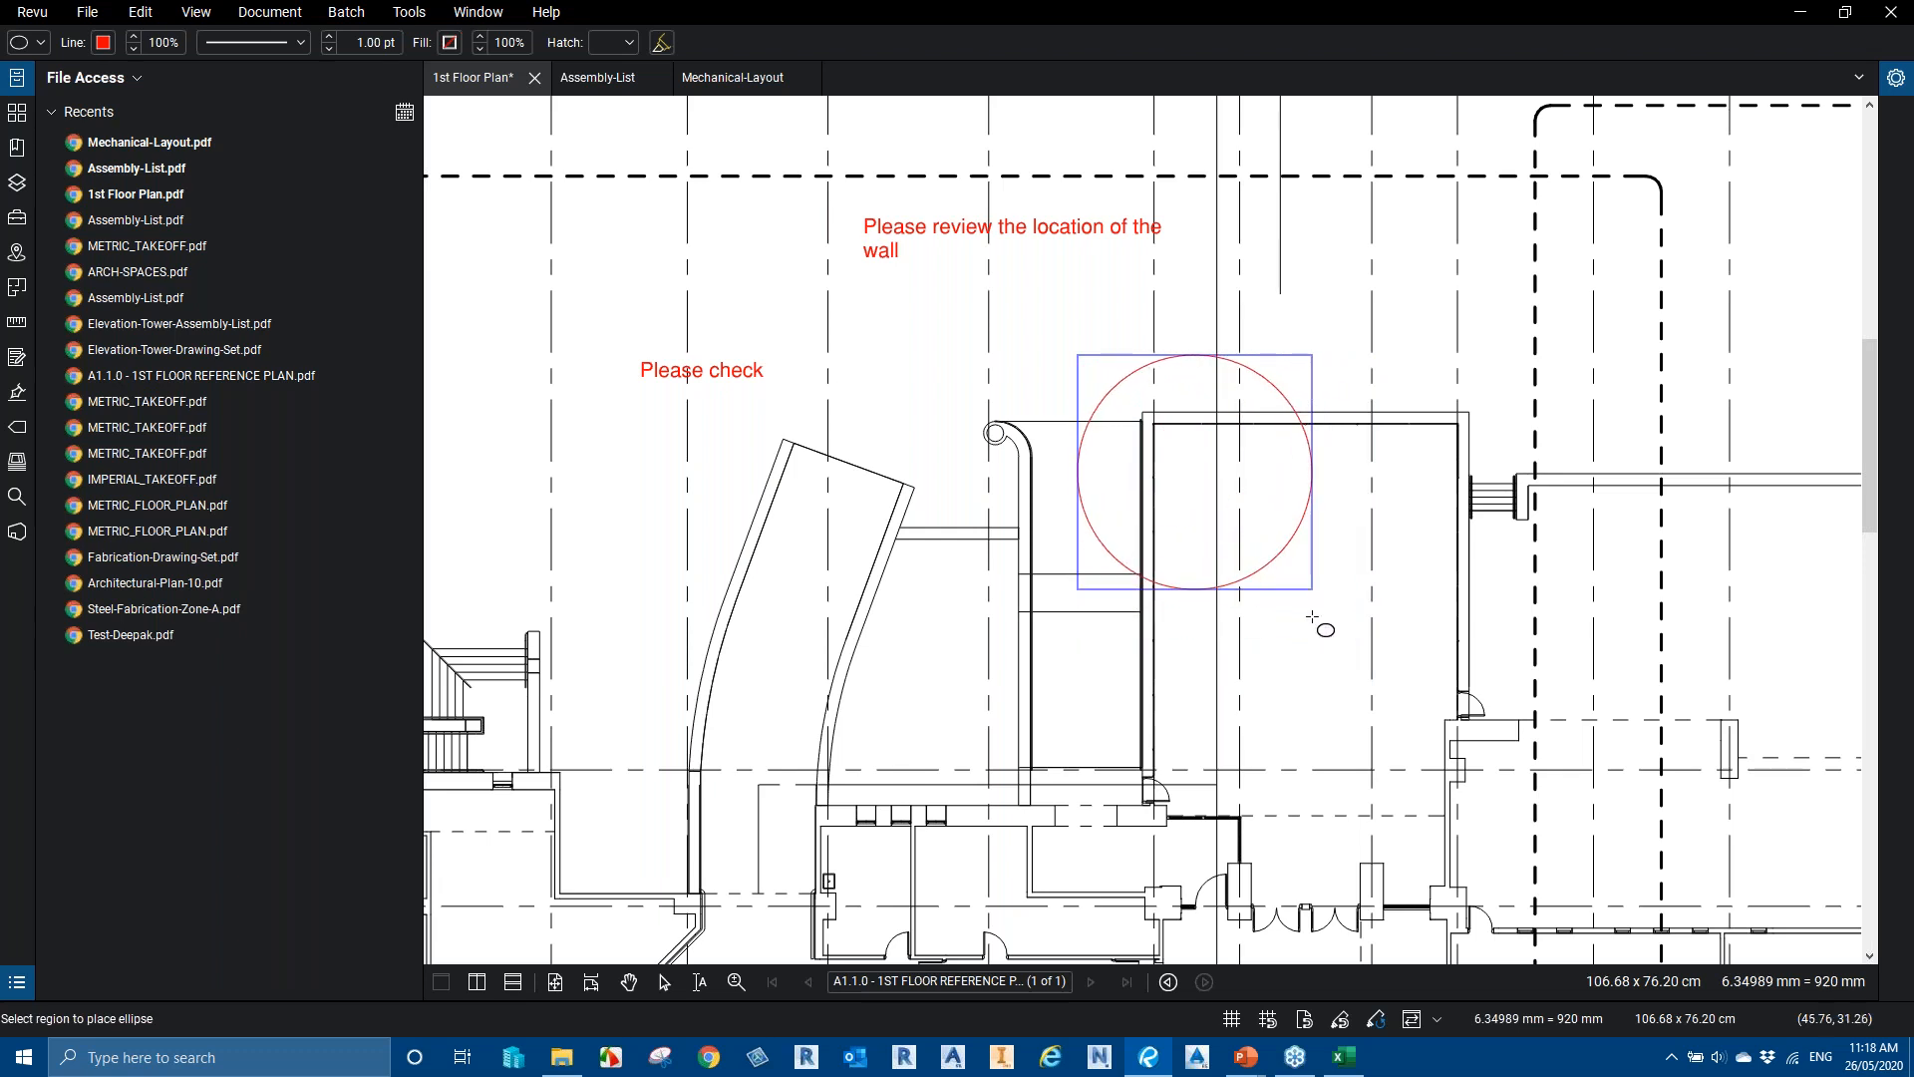
key("Escape")
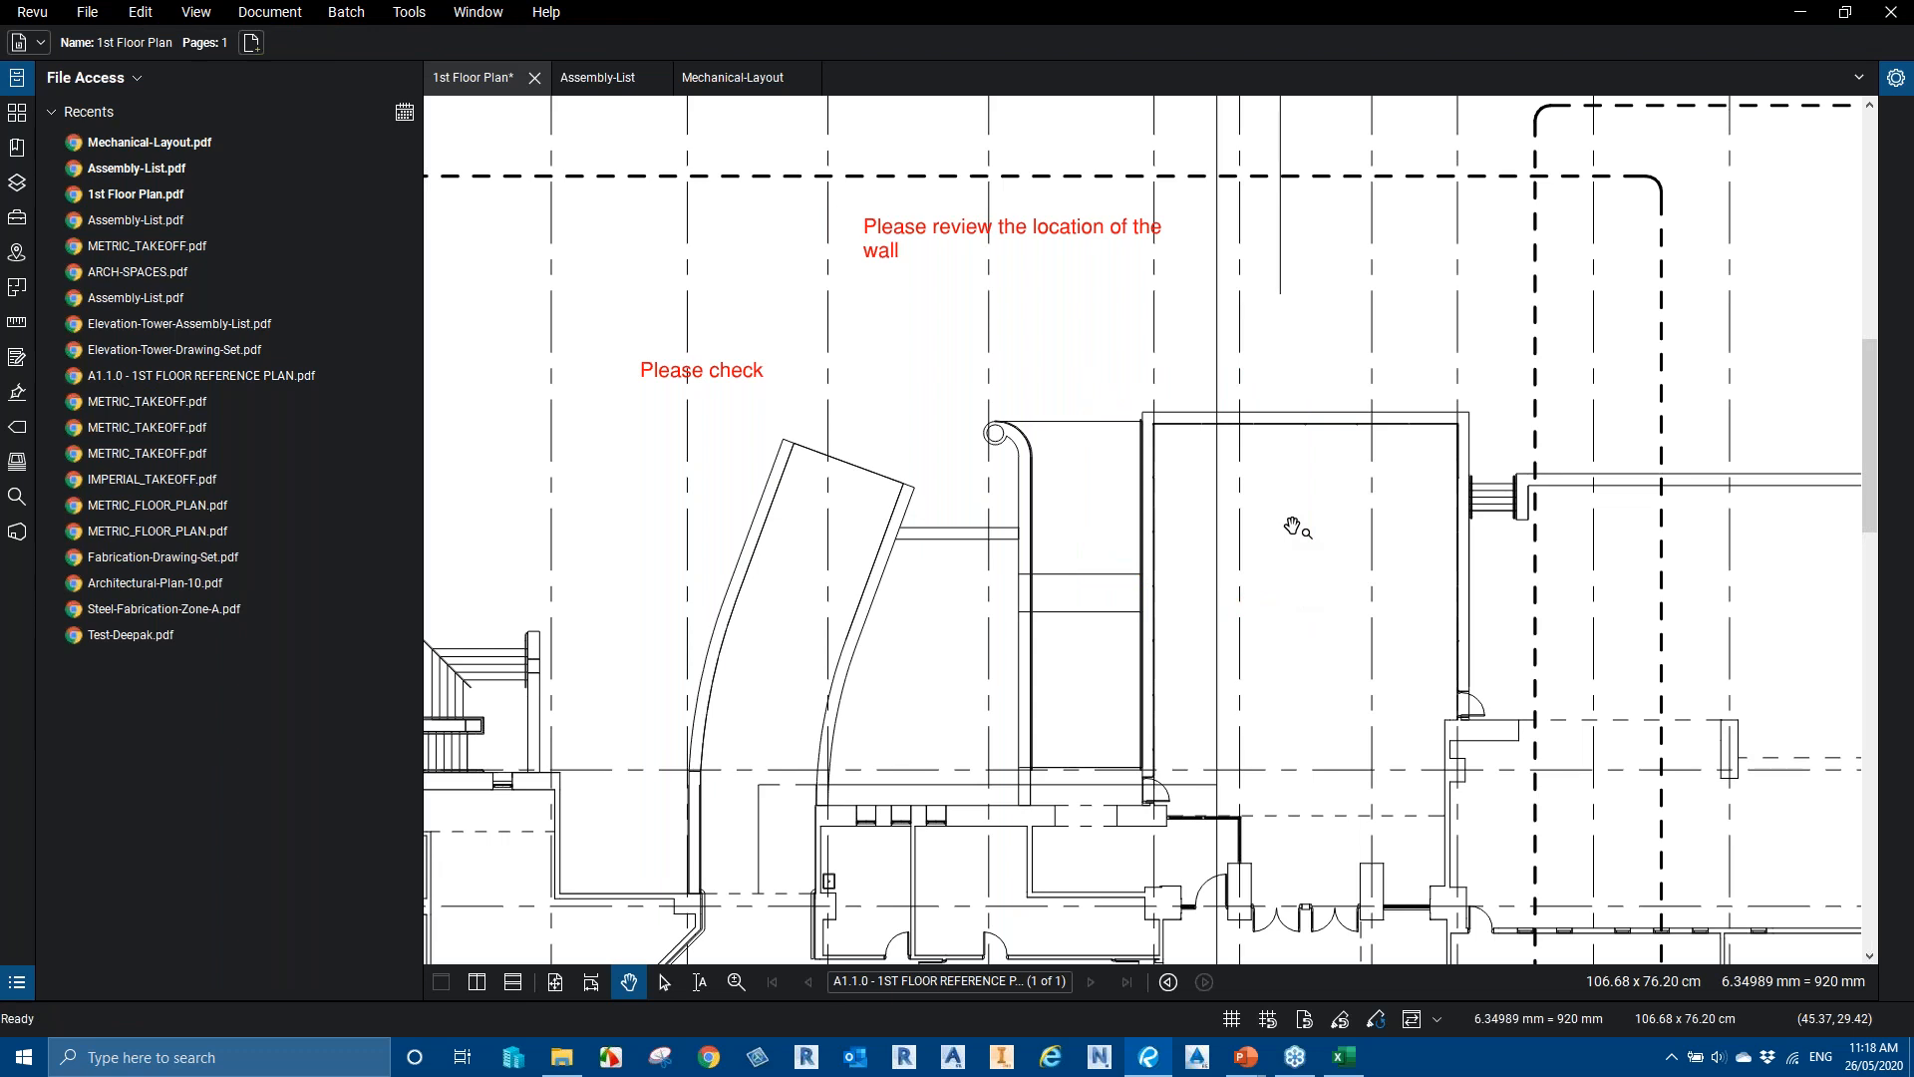
Switch to the PowerPoint slide show and advance it to Tip 6 about three-point arcs and center point circles
key("alt+Tab")
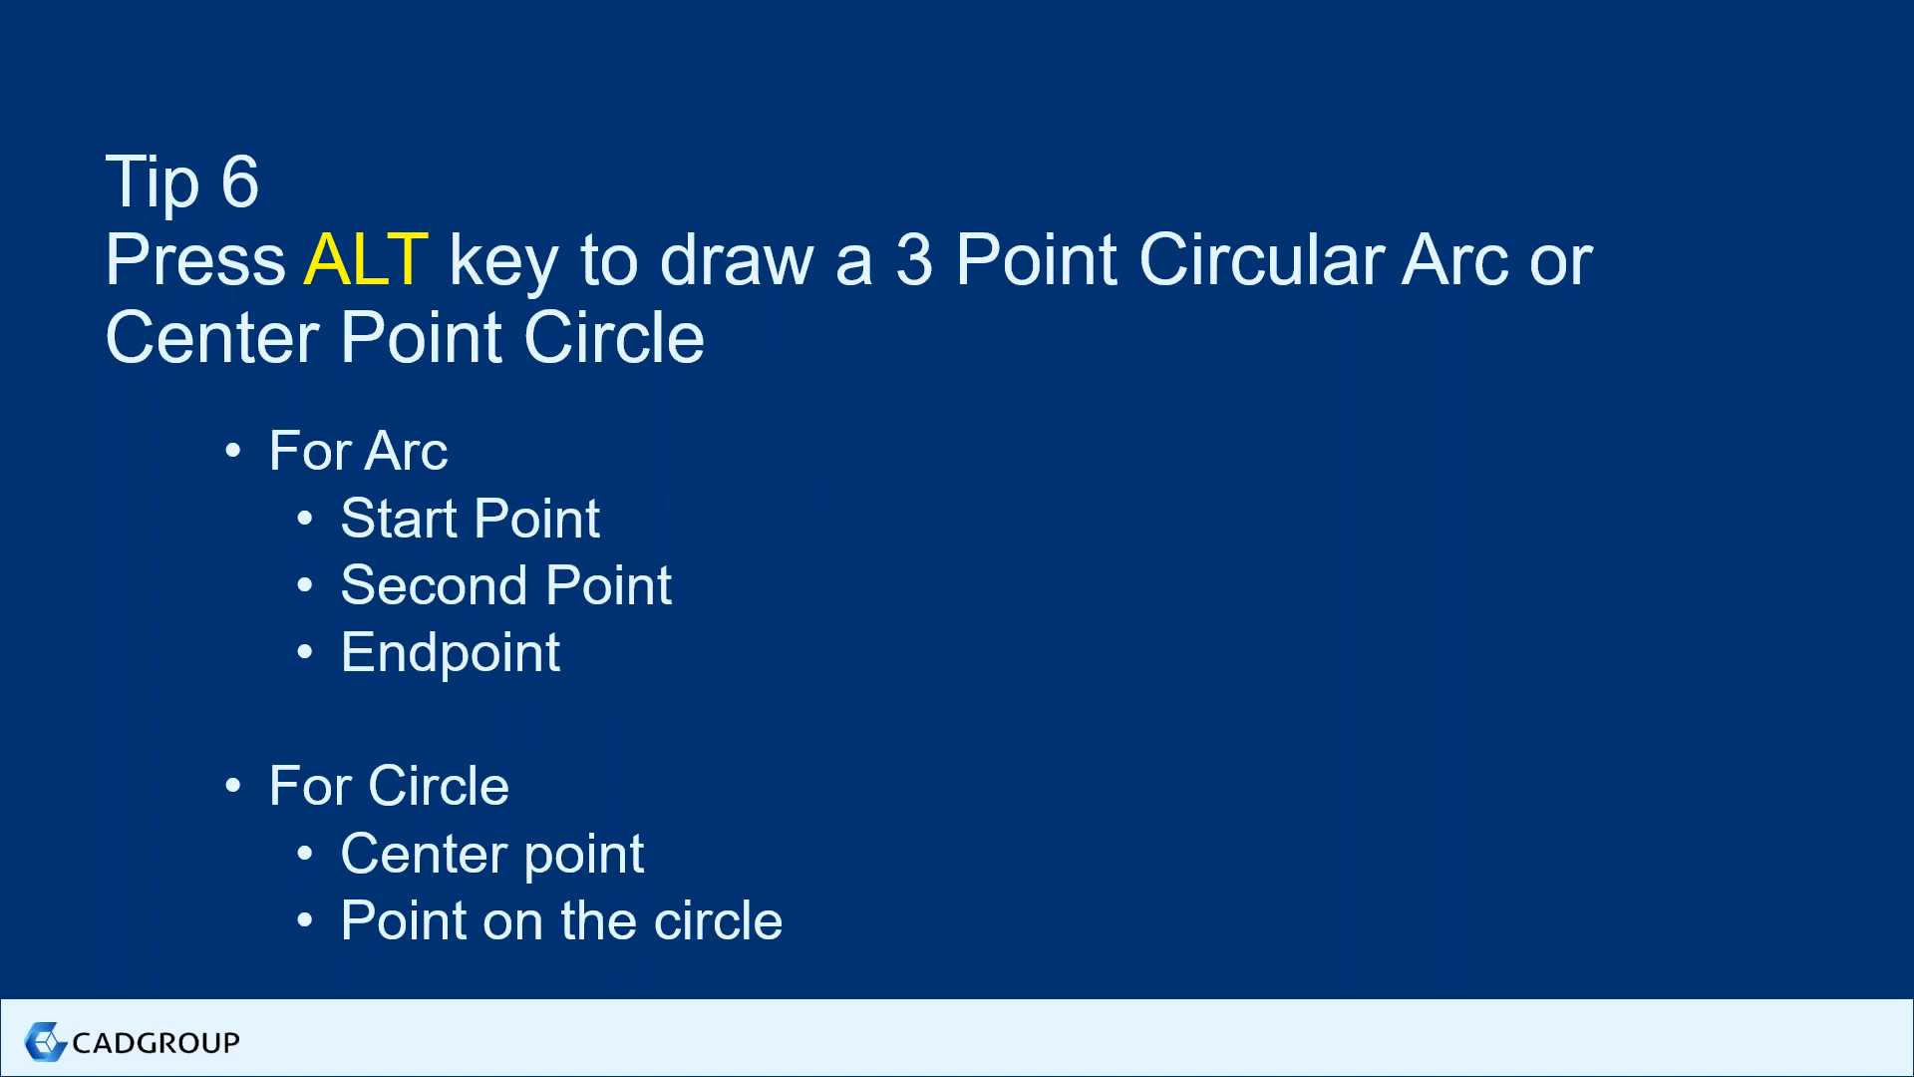
Switch to Bluebeam Revu and draw a standard arc markup curving down across the large room's upper-left corner
key("alt+Tab")
left_click(411, 14)
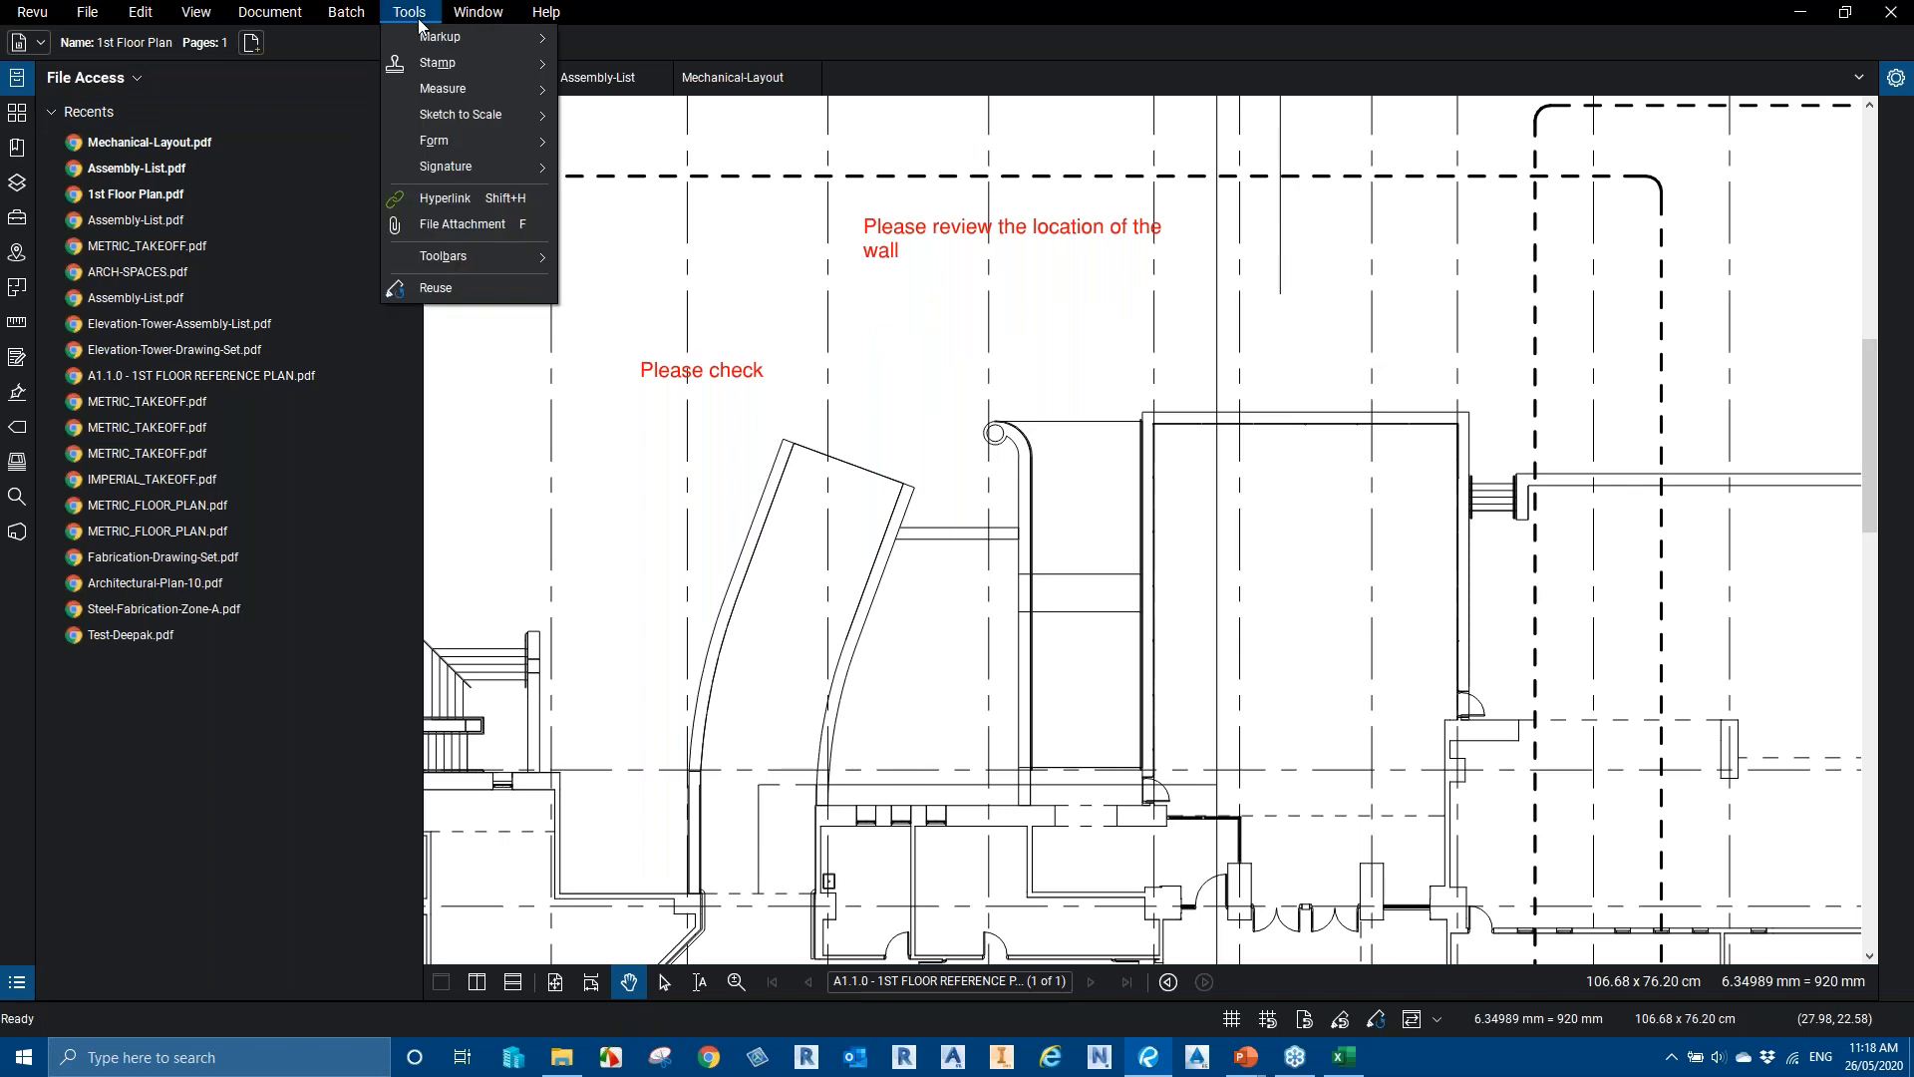
mouse_move(500, 39)
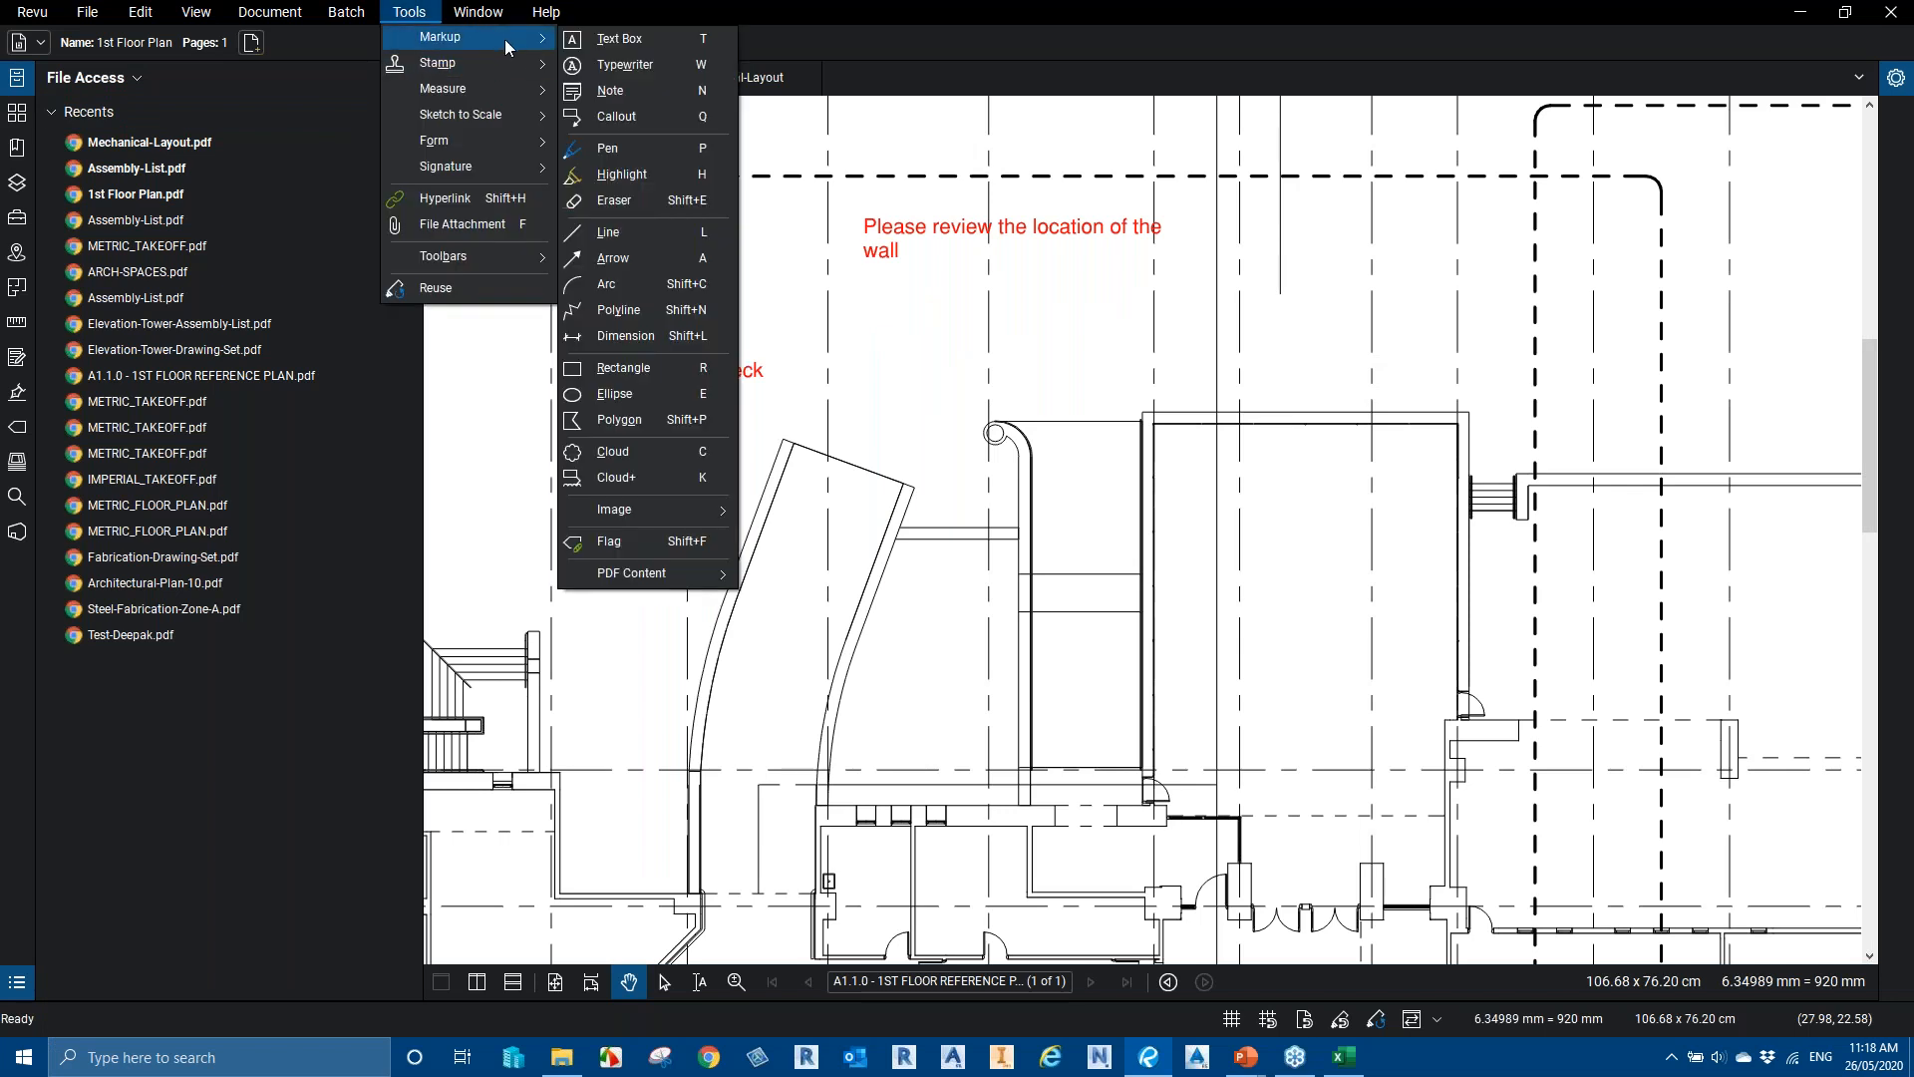
left_click(613, 283)
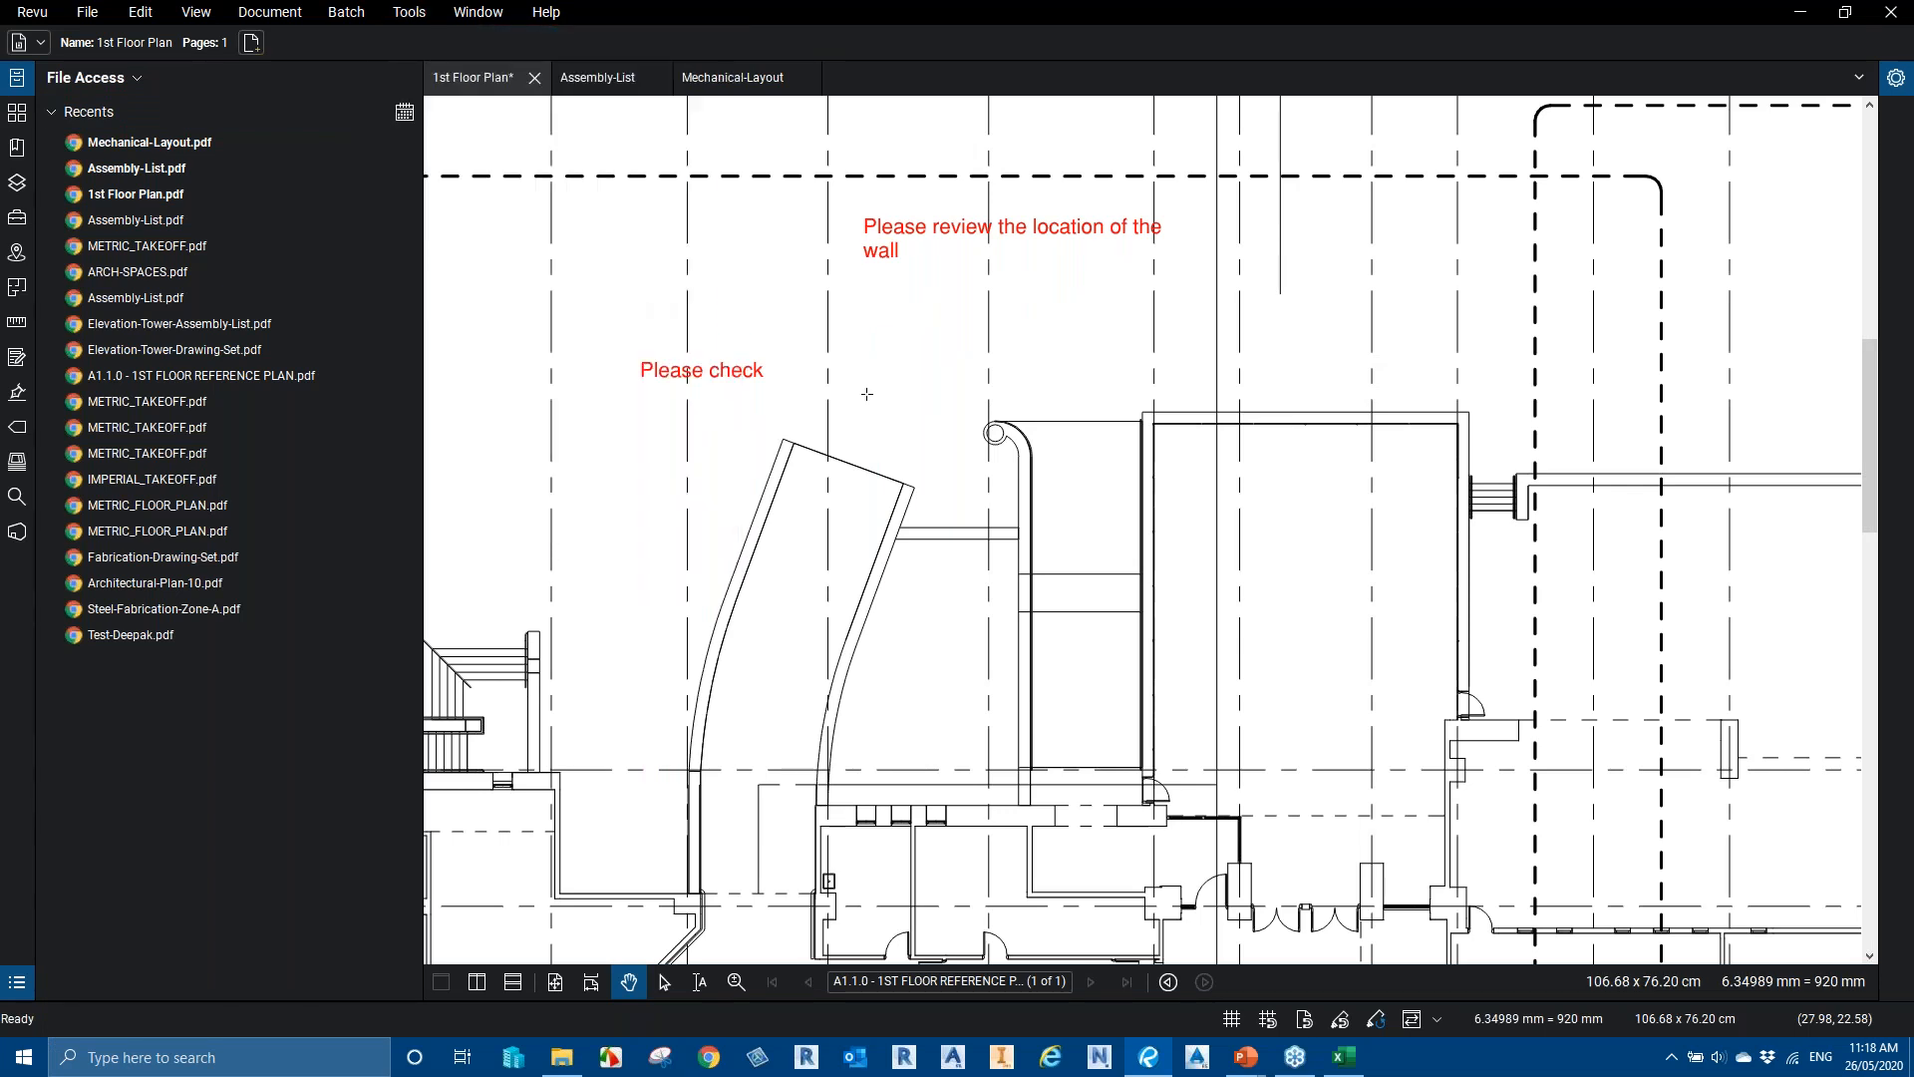
left_click_drag(1053, 349, 1294, 479)
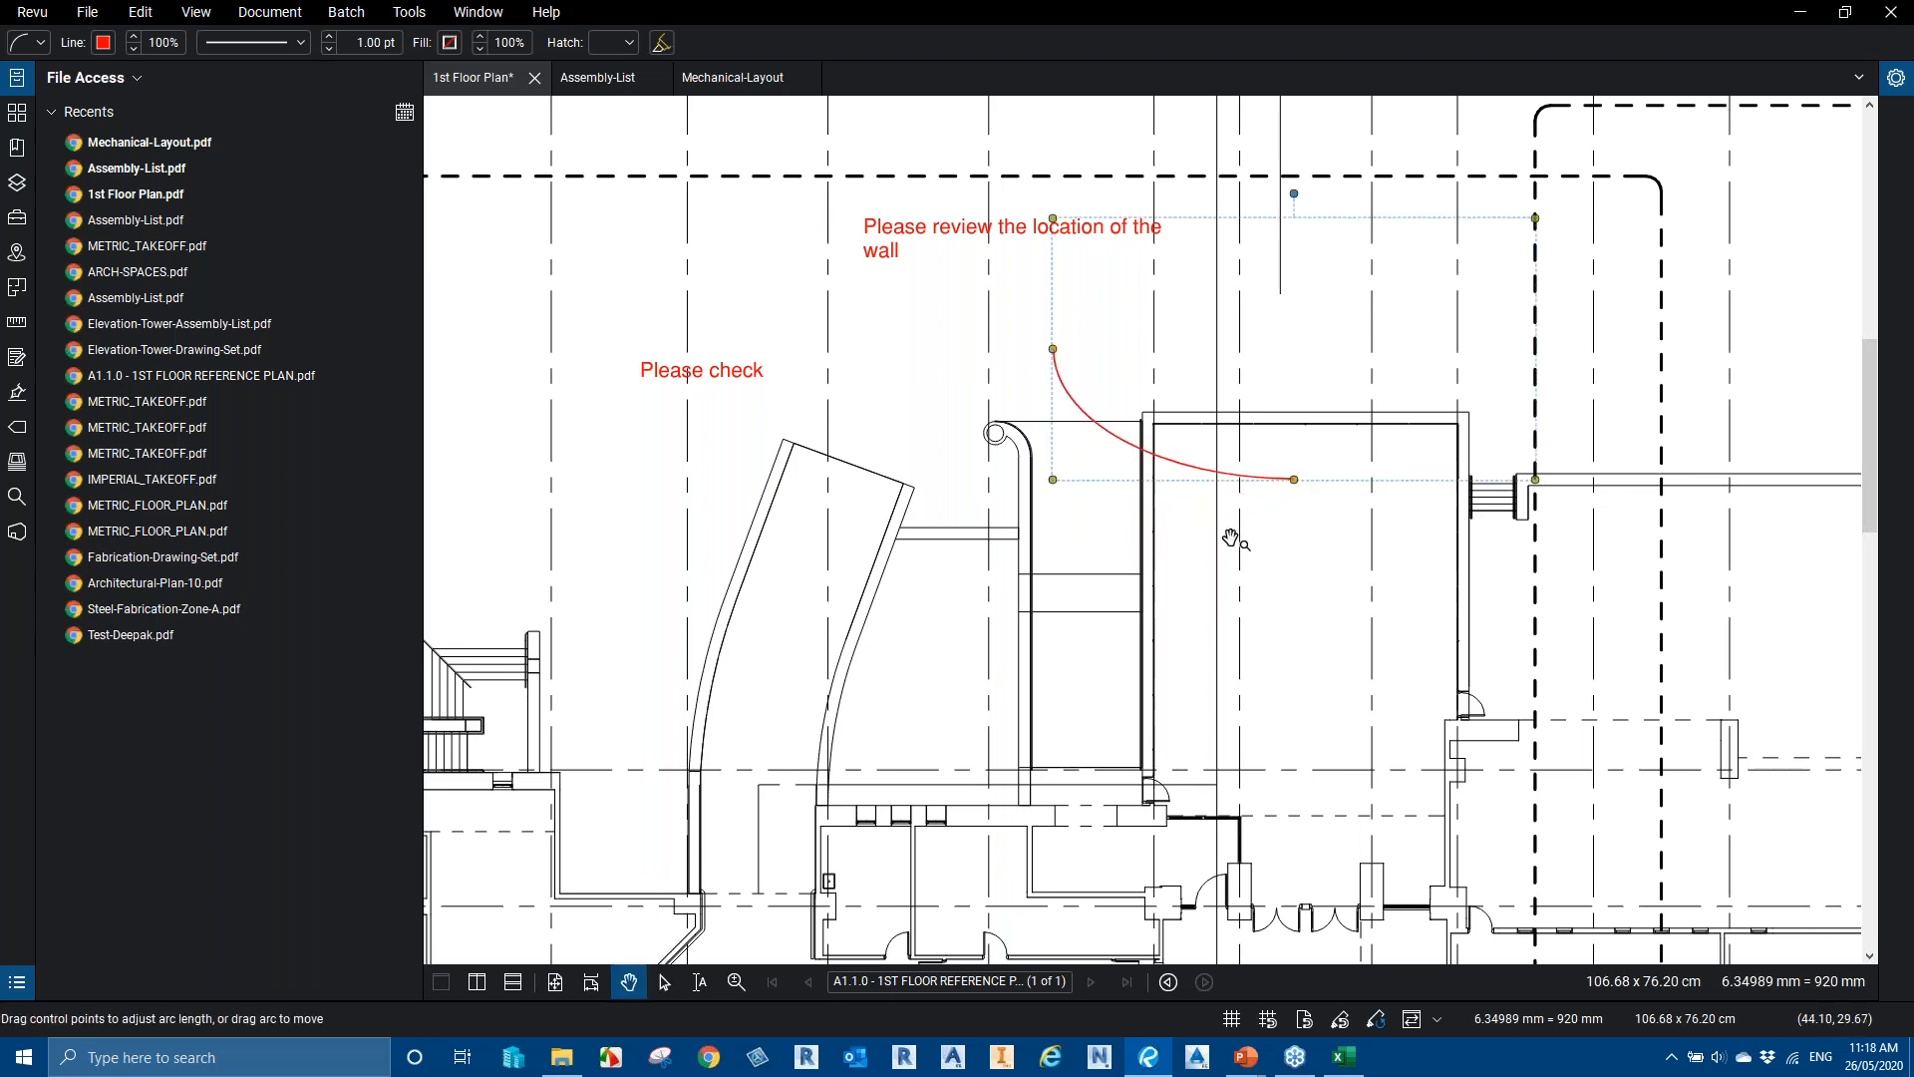
left_click(1234, 540)
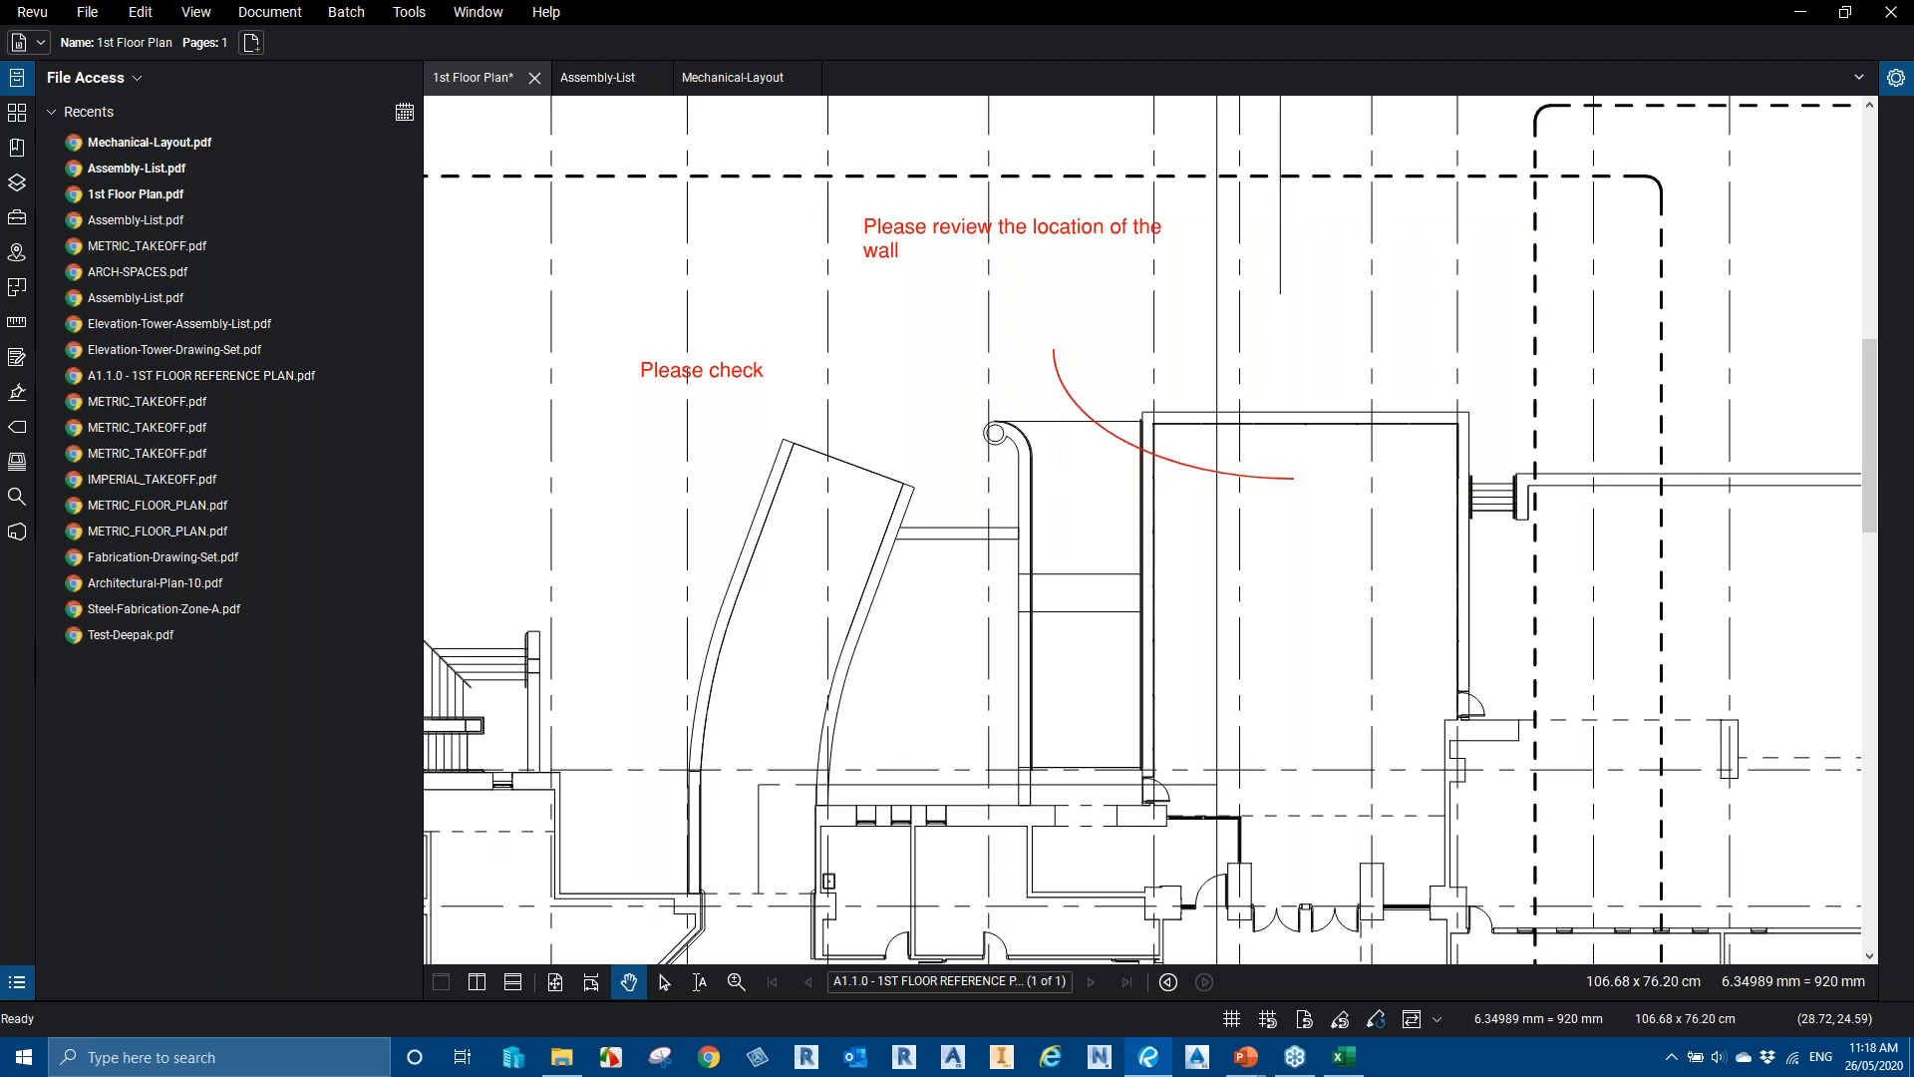
Draw a three-point circular arc that forms a nearly closed circle inside the large room
left_click(404, 14)
mouse_move(439, 37)
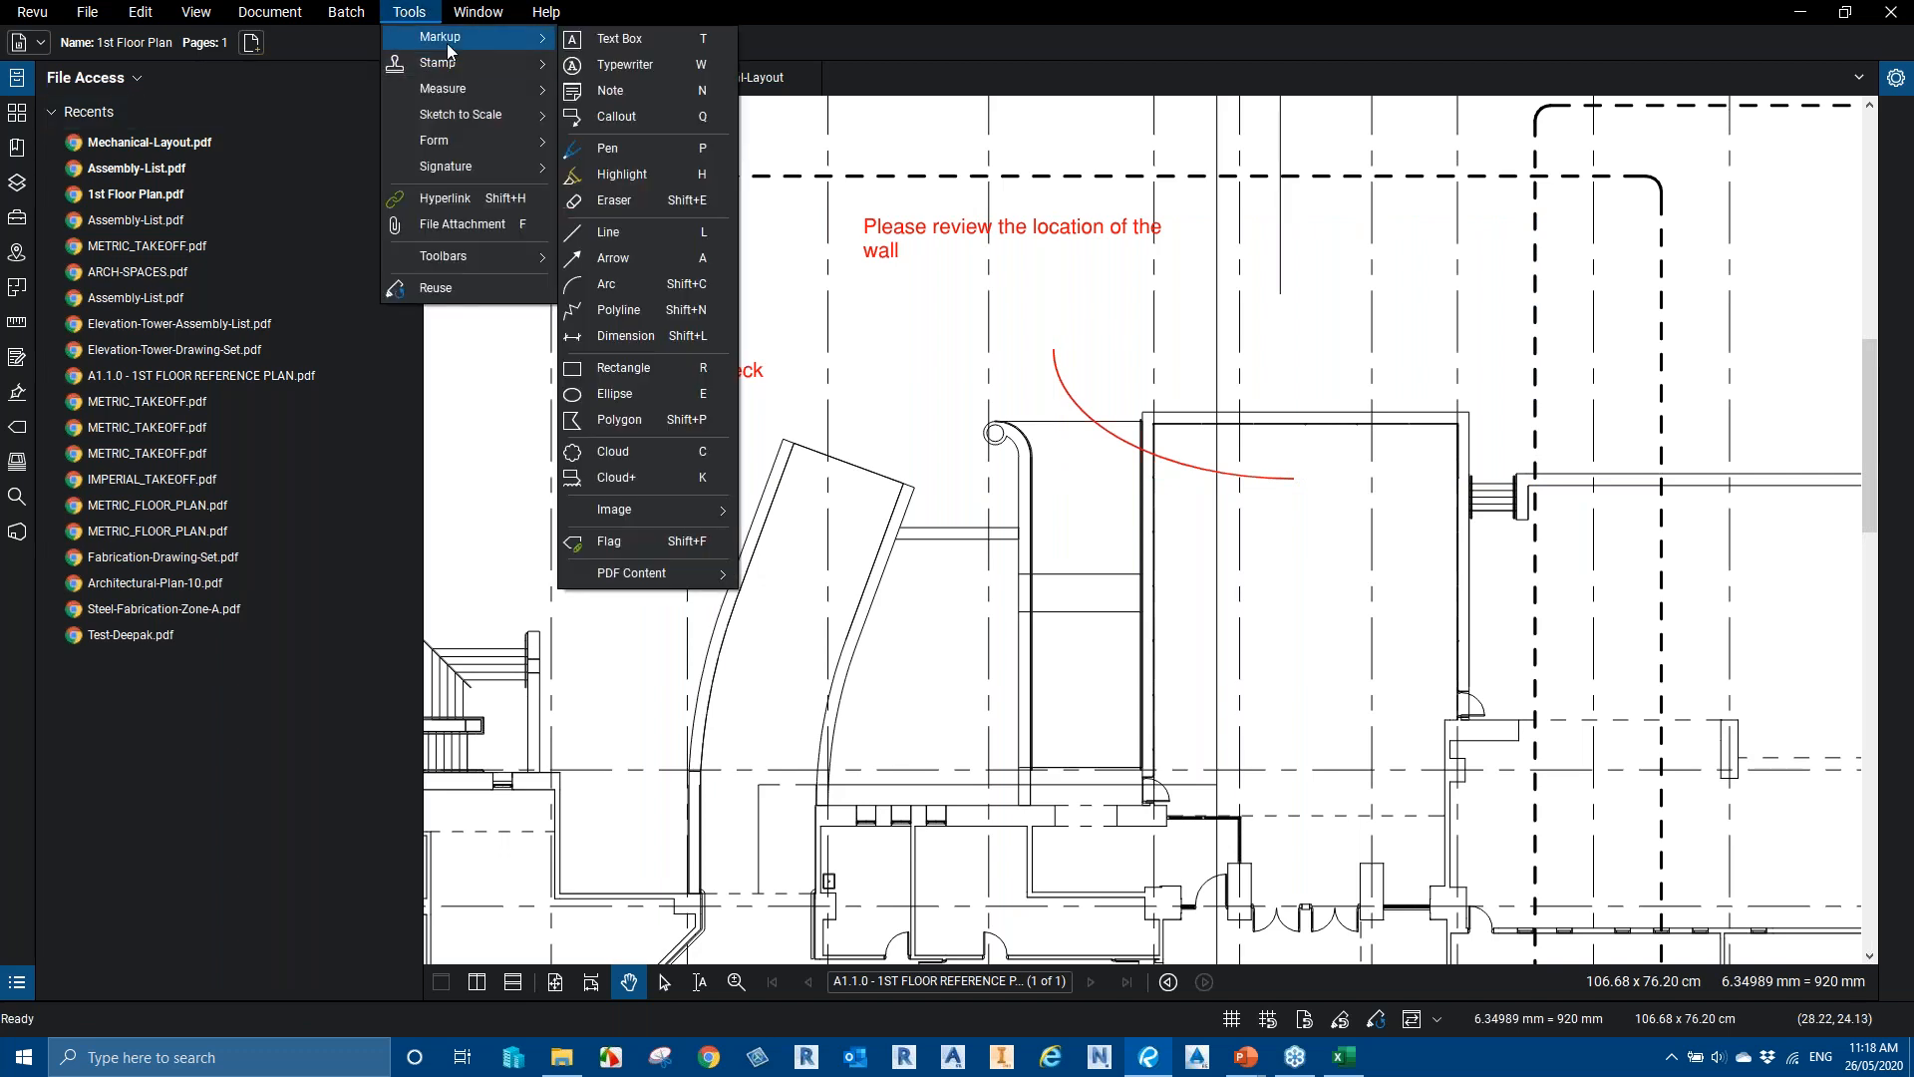
left_click(635, 284)
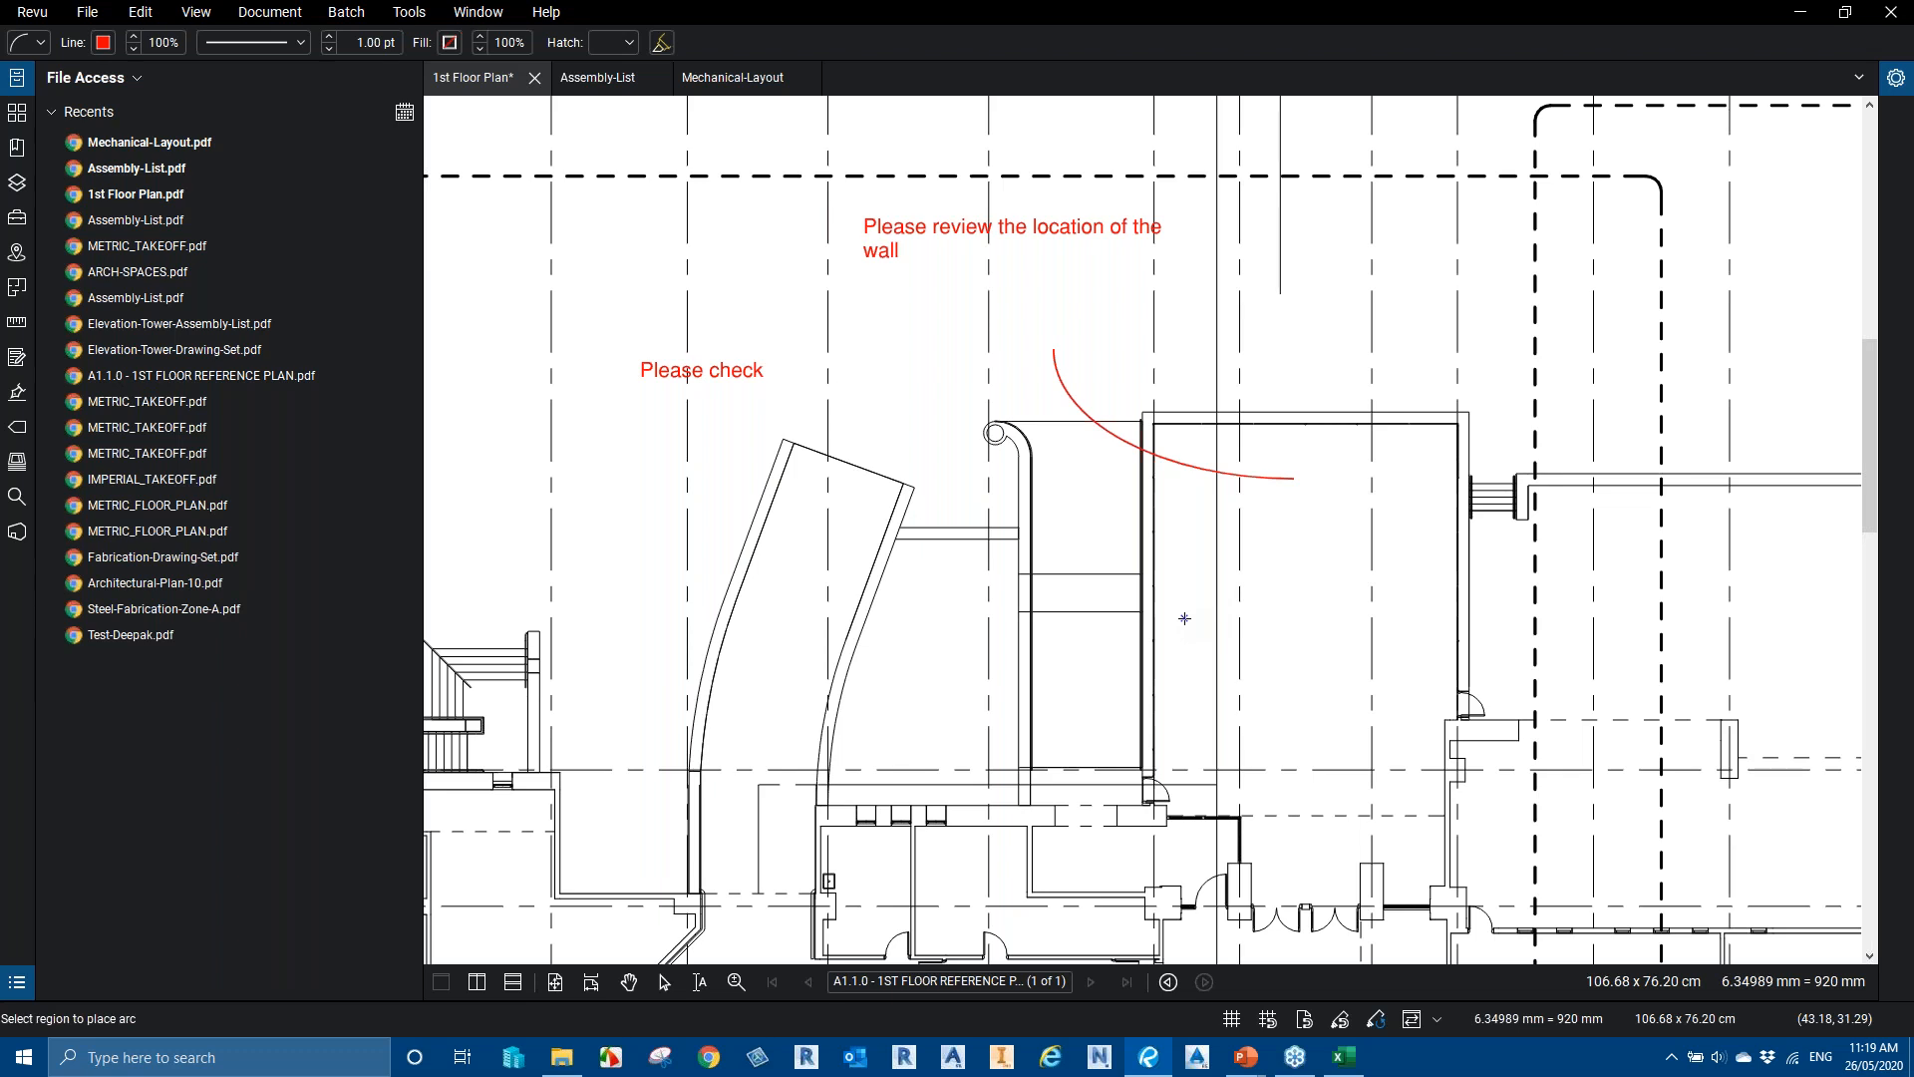
left_click(1423, 617)
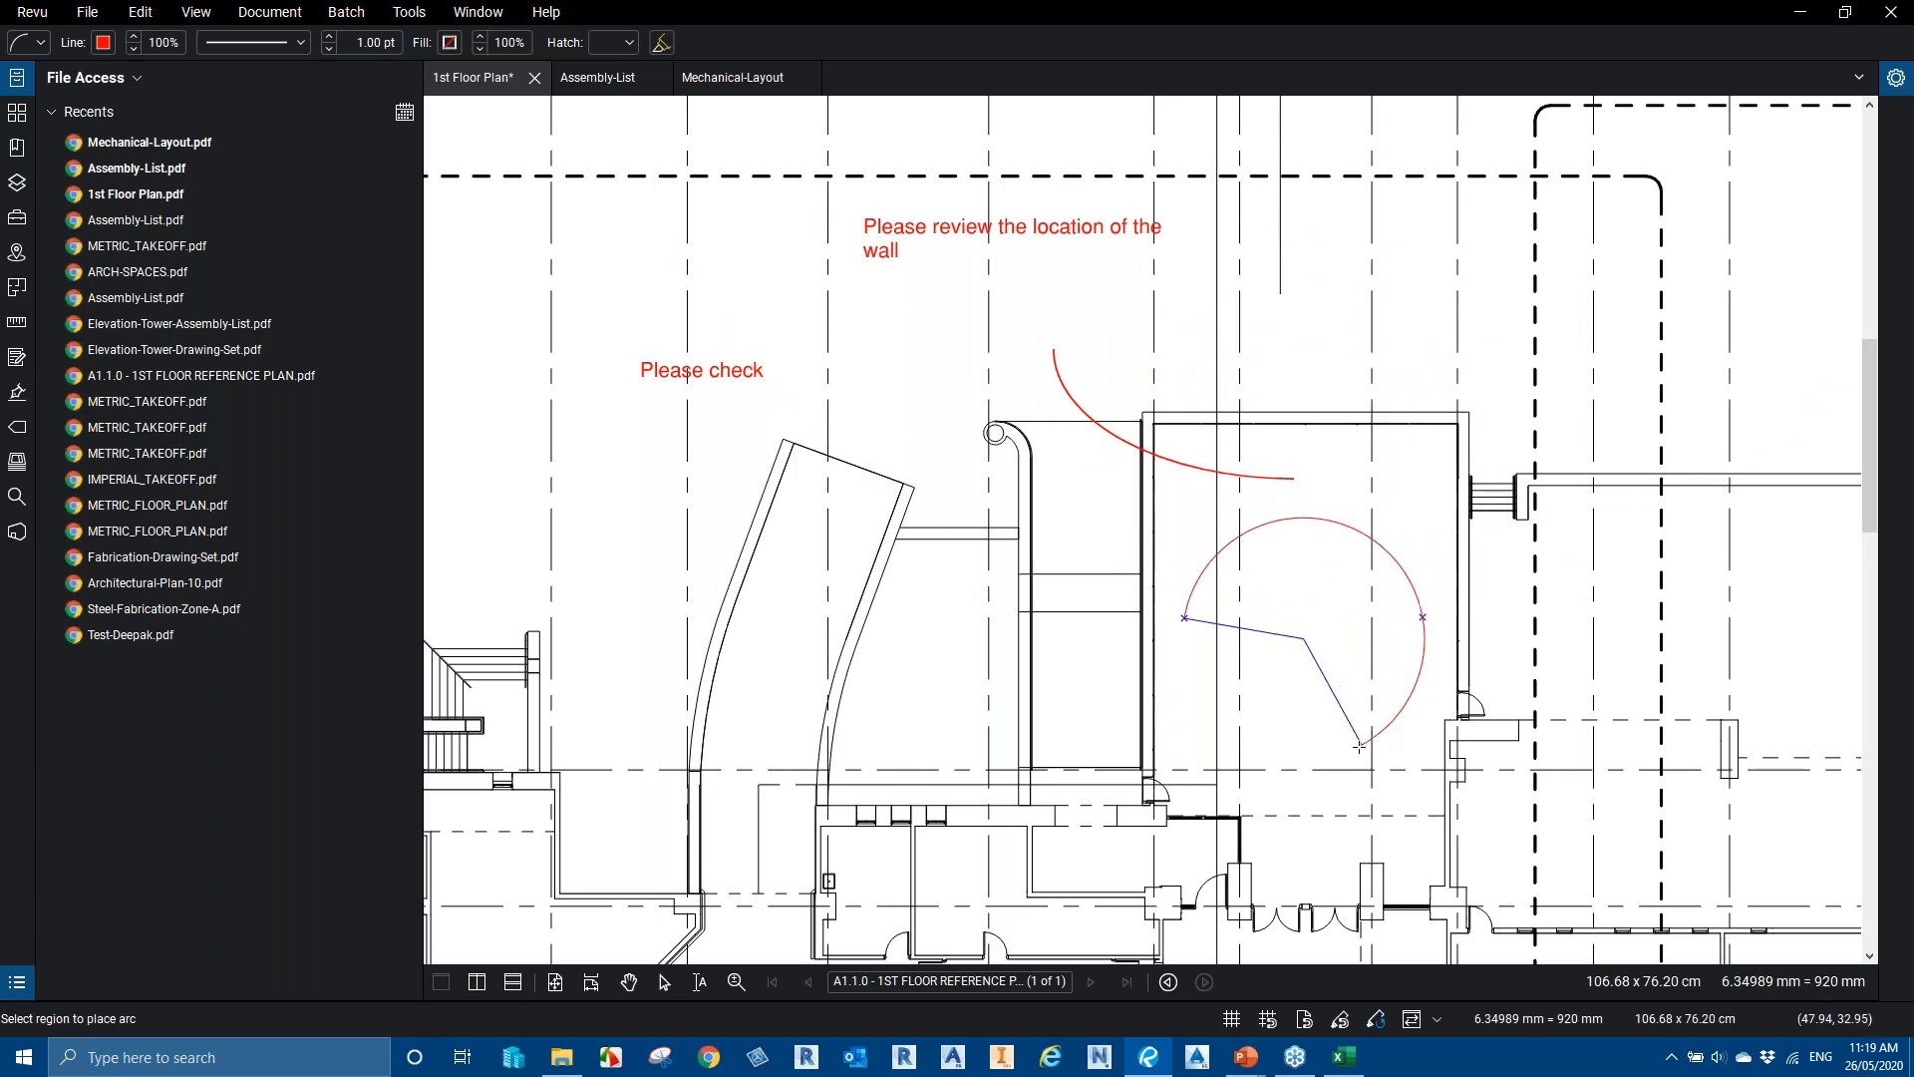
left_click(1191, 724)
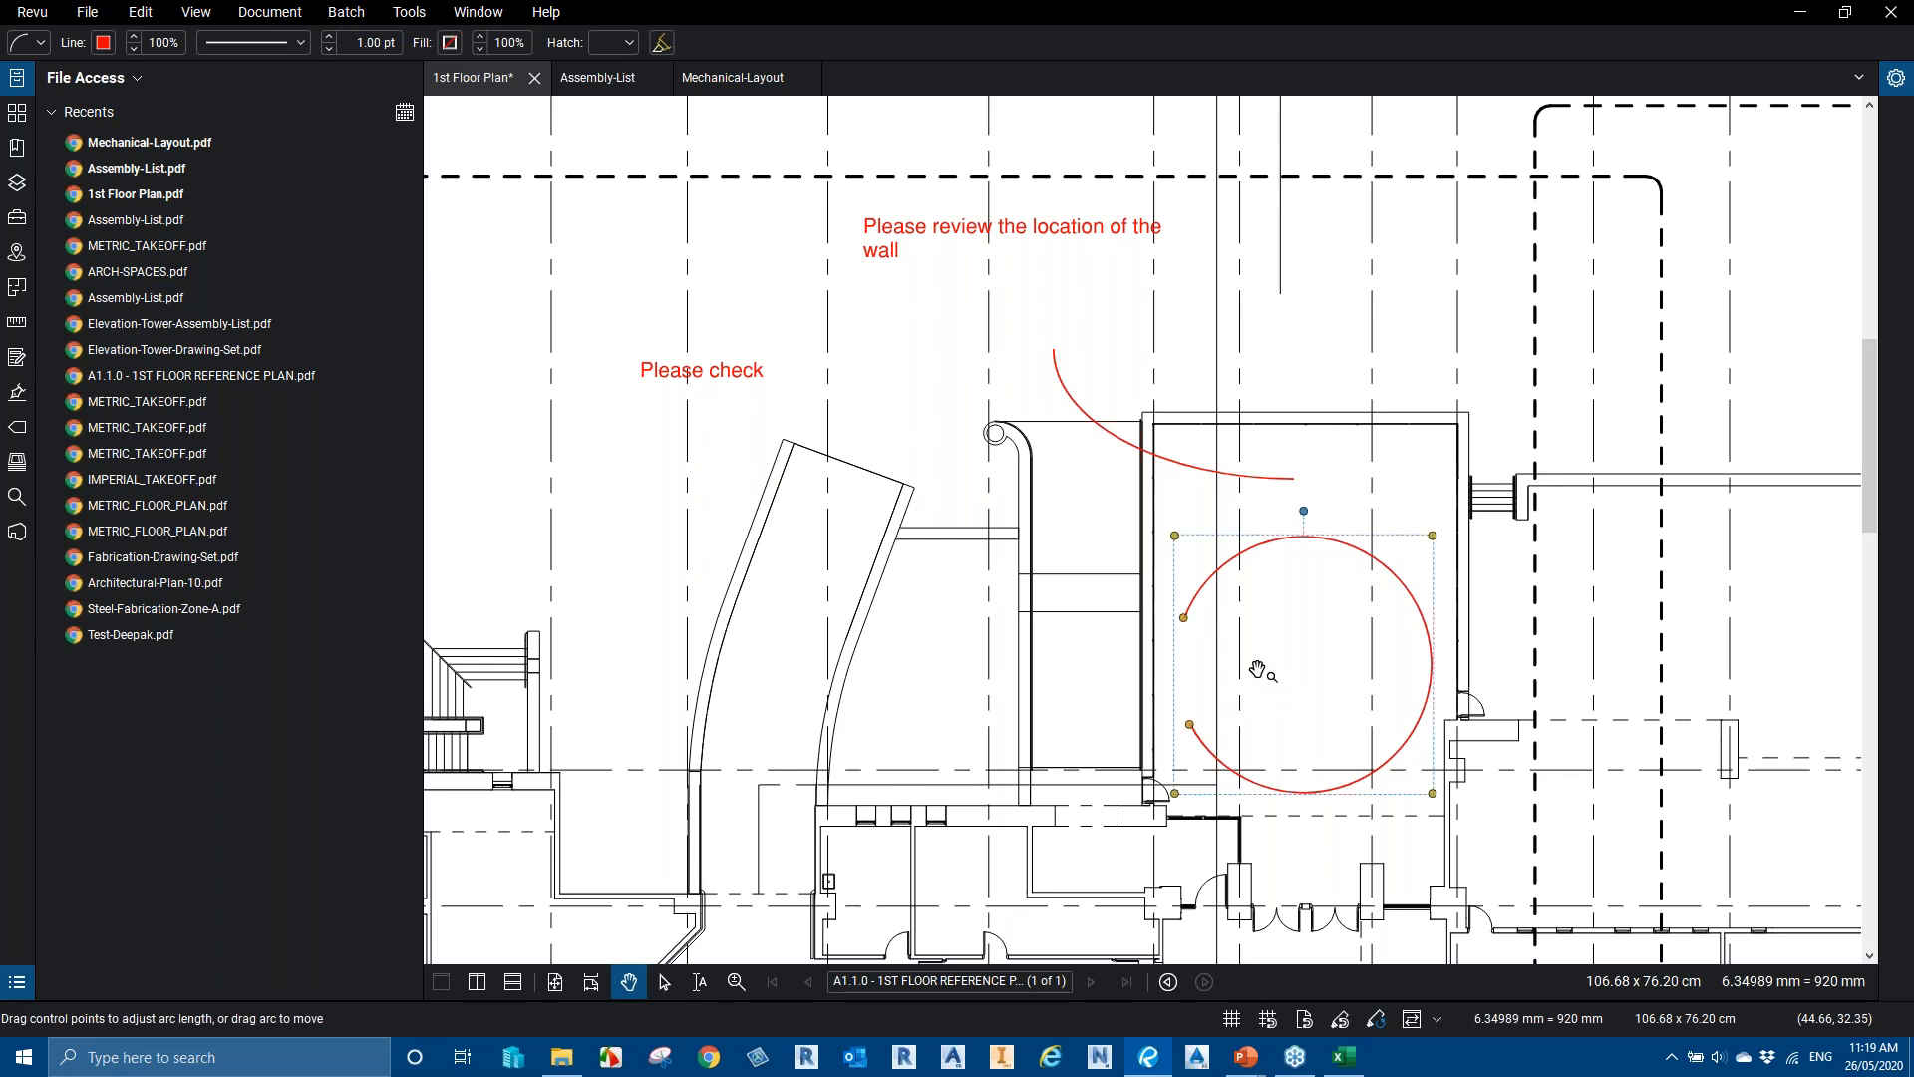
Draw a center point circle with the Ellipse tool below the wall location note, over the top of the slanted walls
left_click(406, 14)
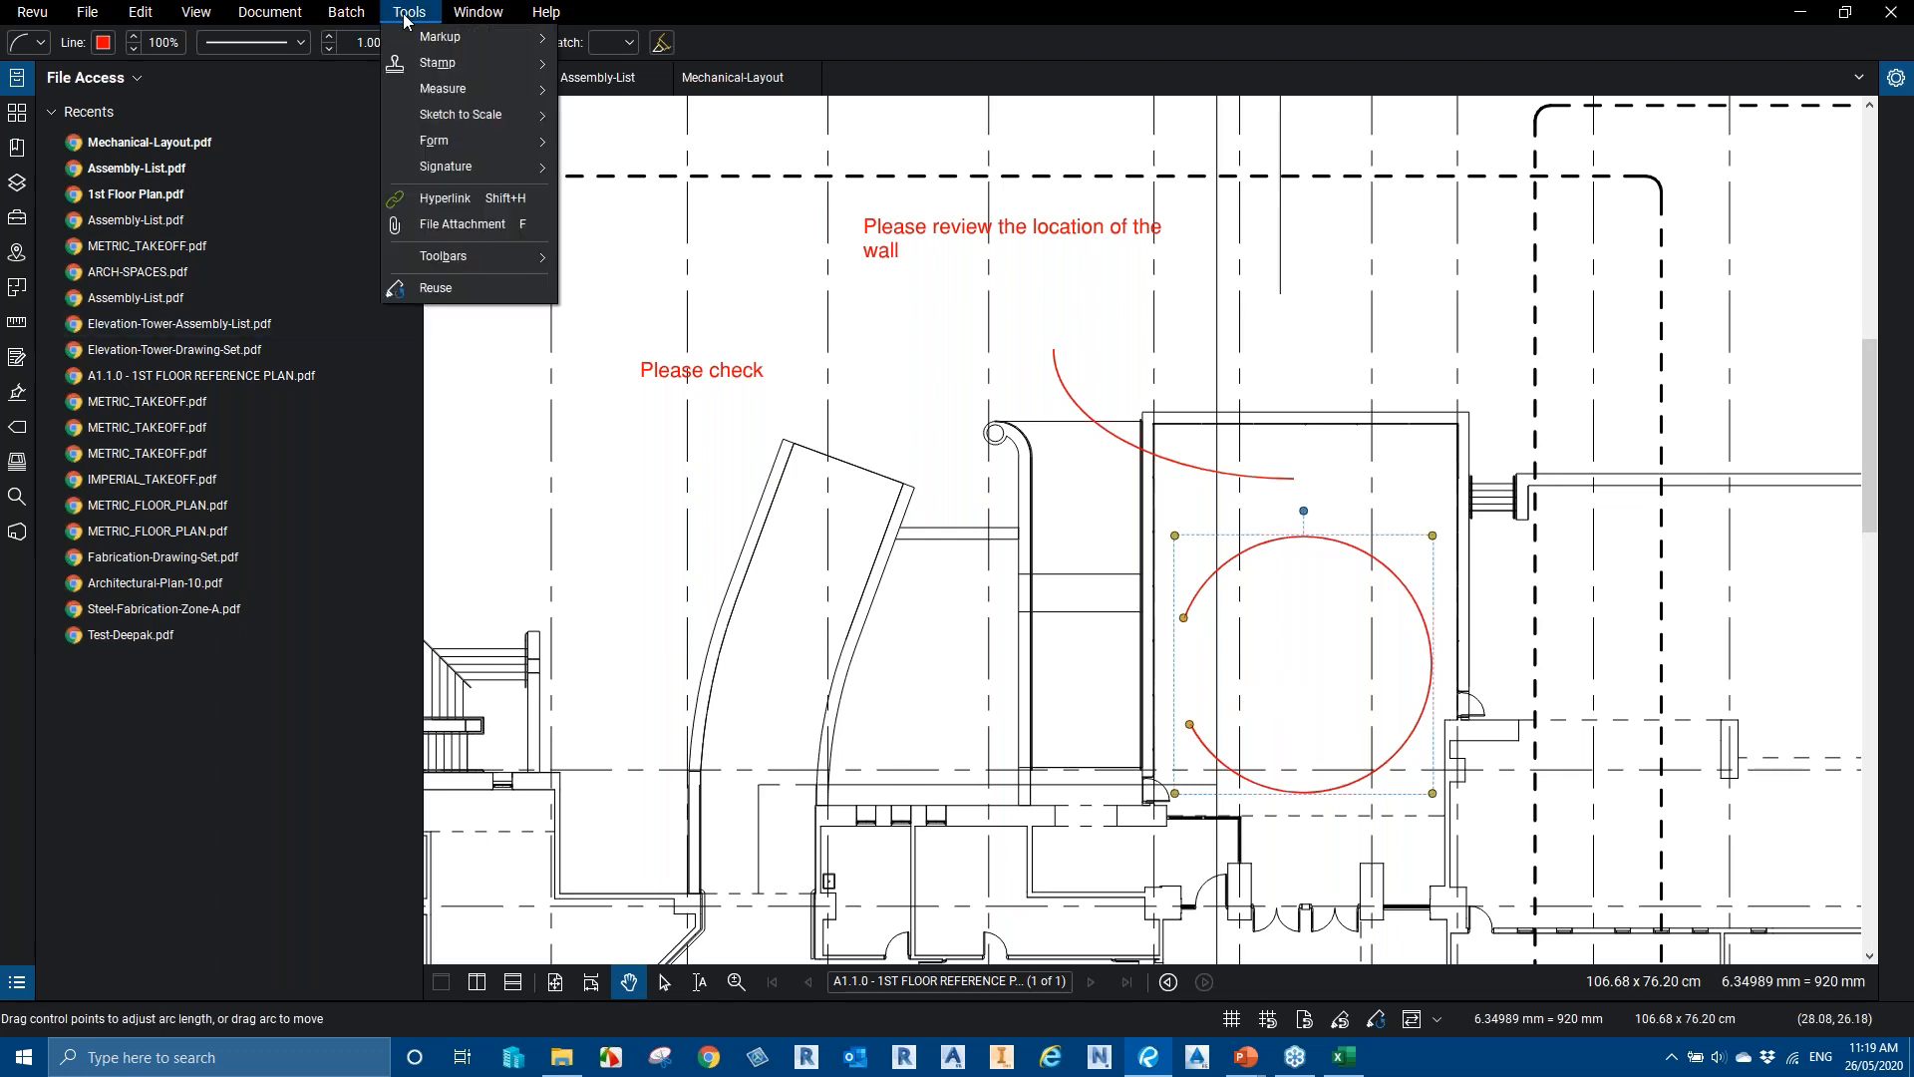
mouse_move(501, 40)
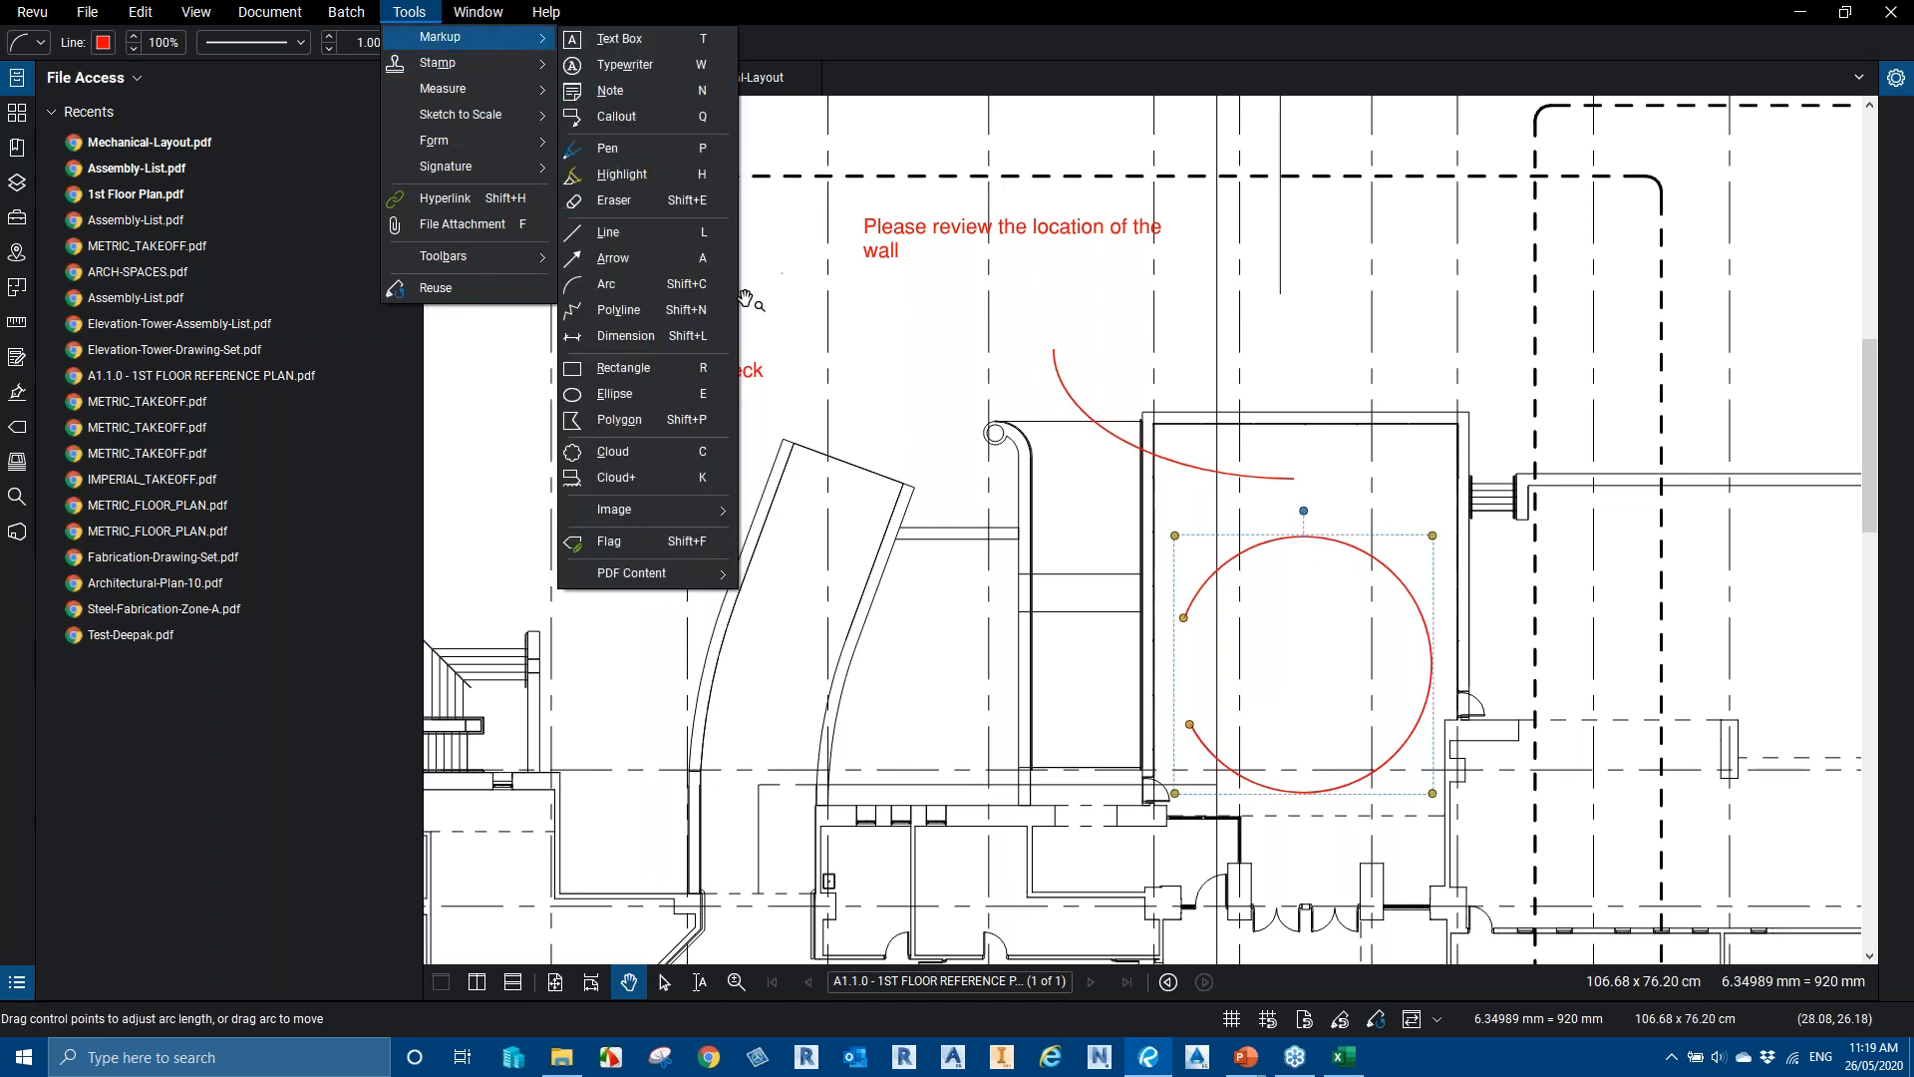
left_click(654, 389)
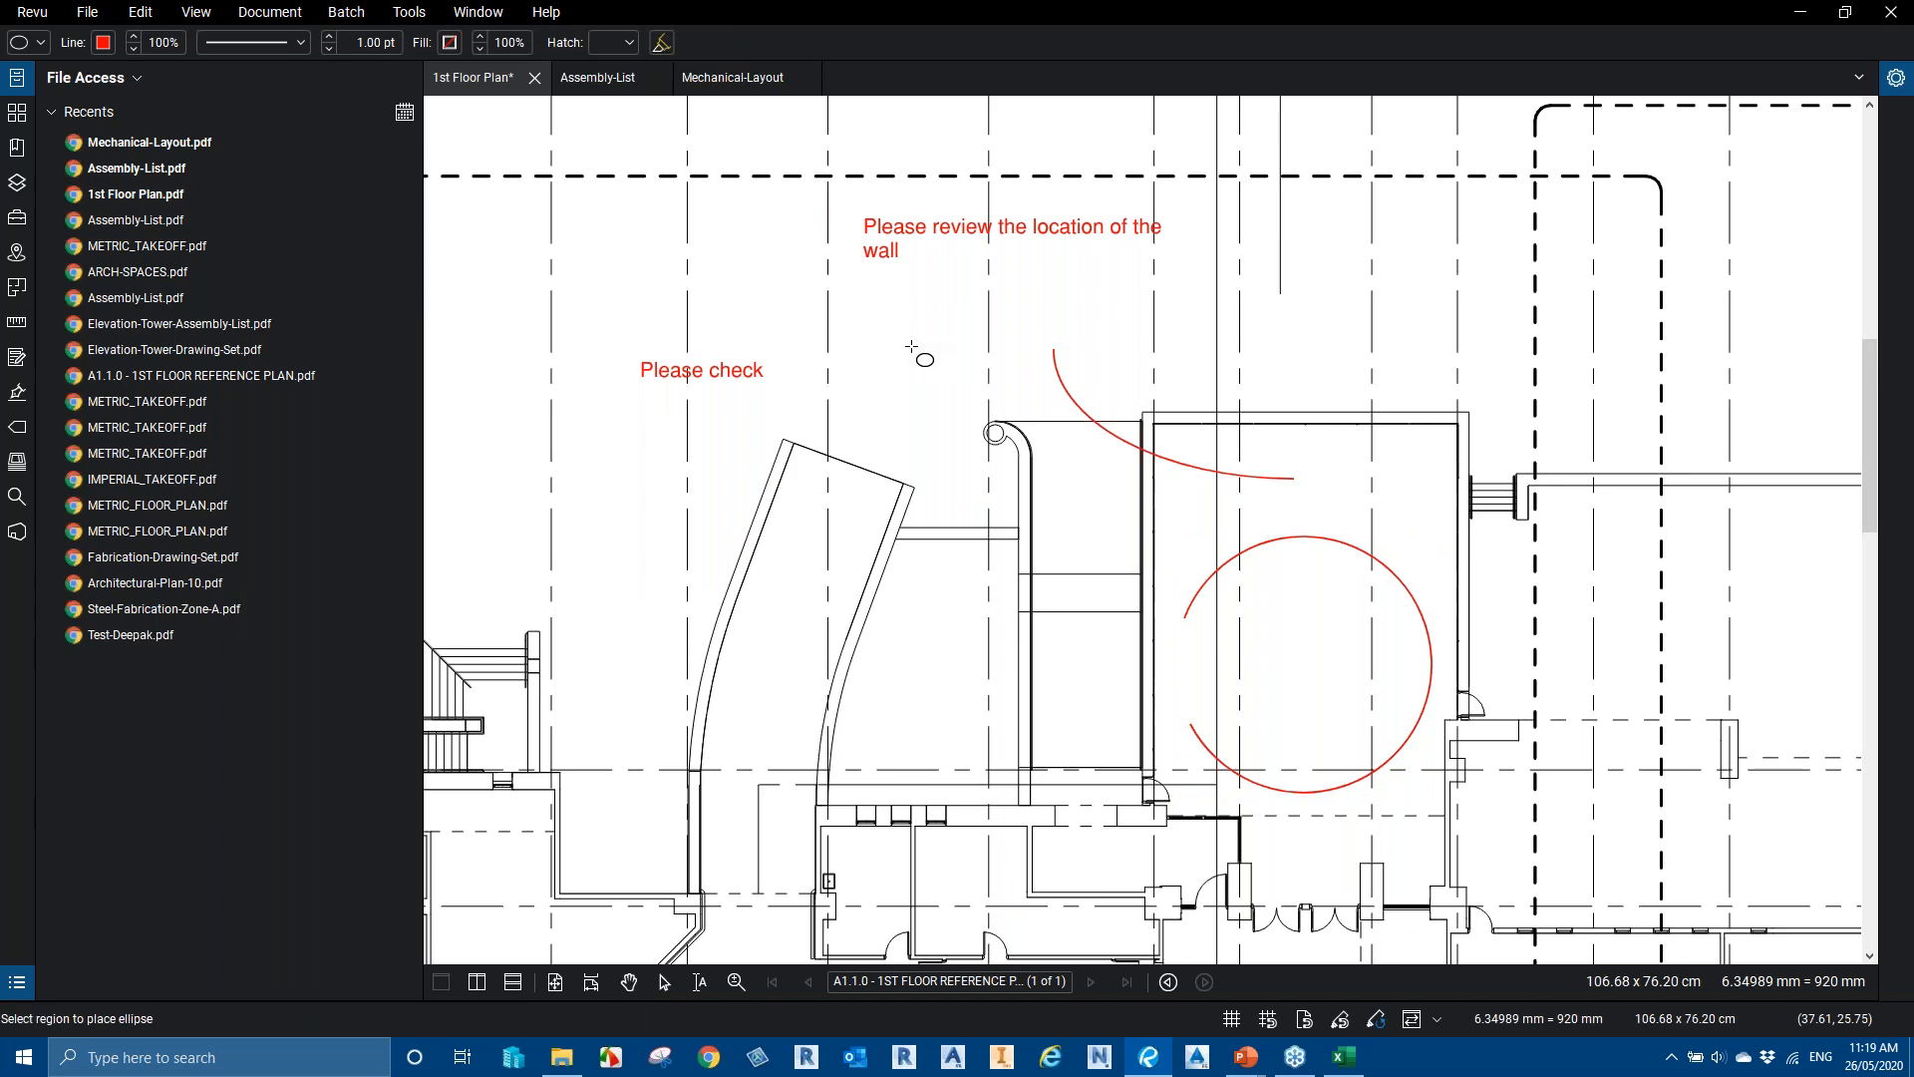
left_click_drag(915, 416, 798, 489)
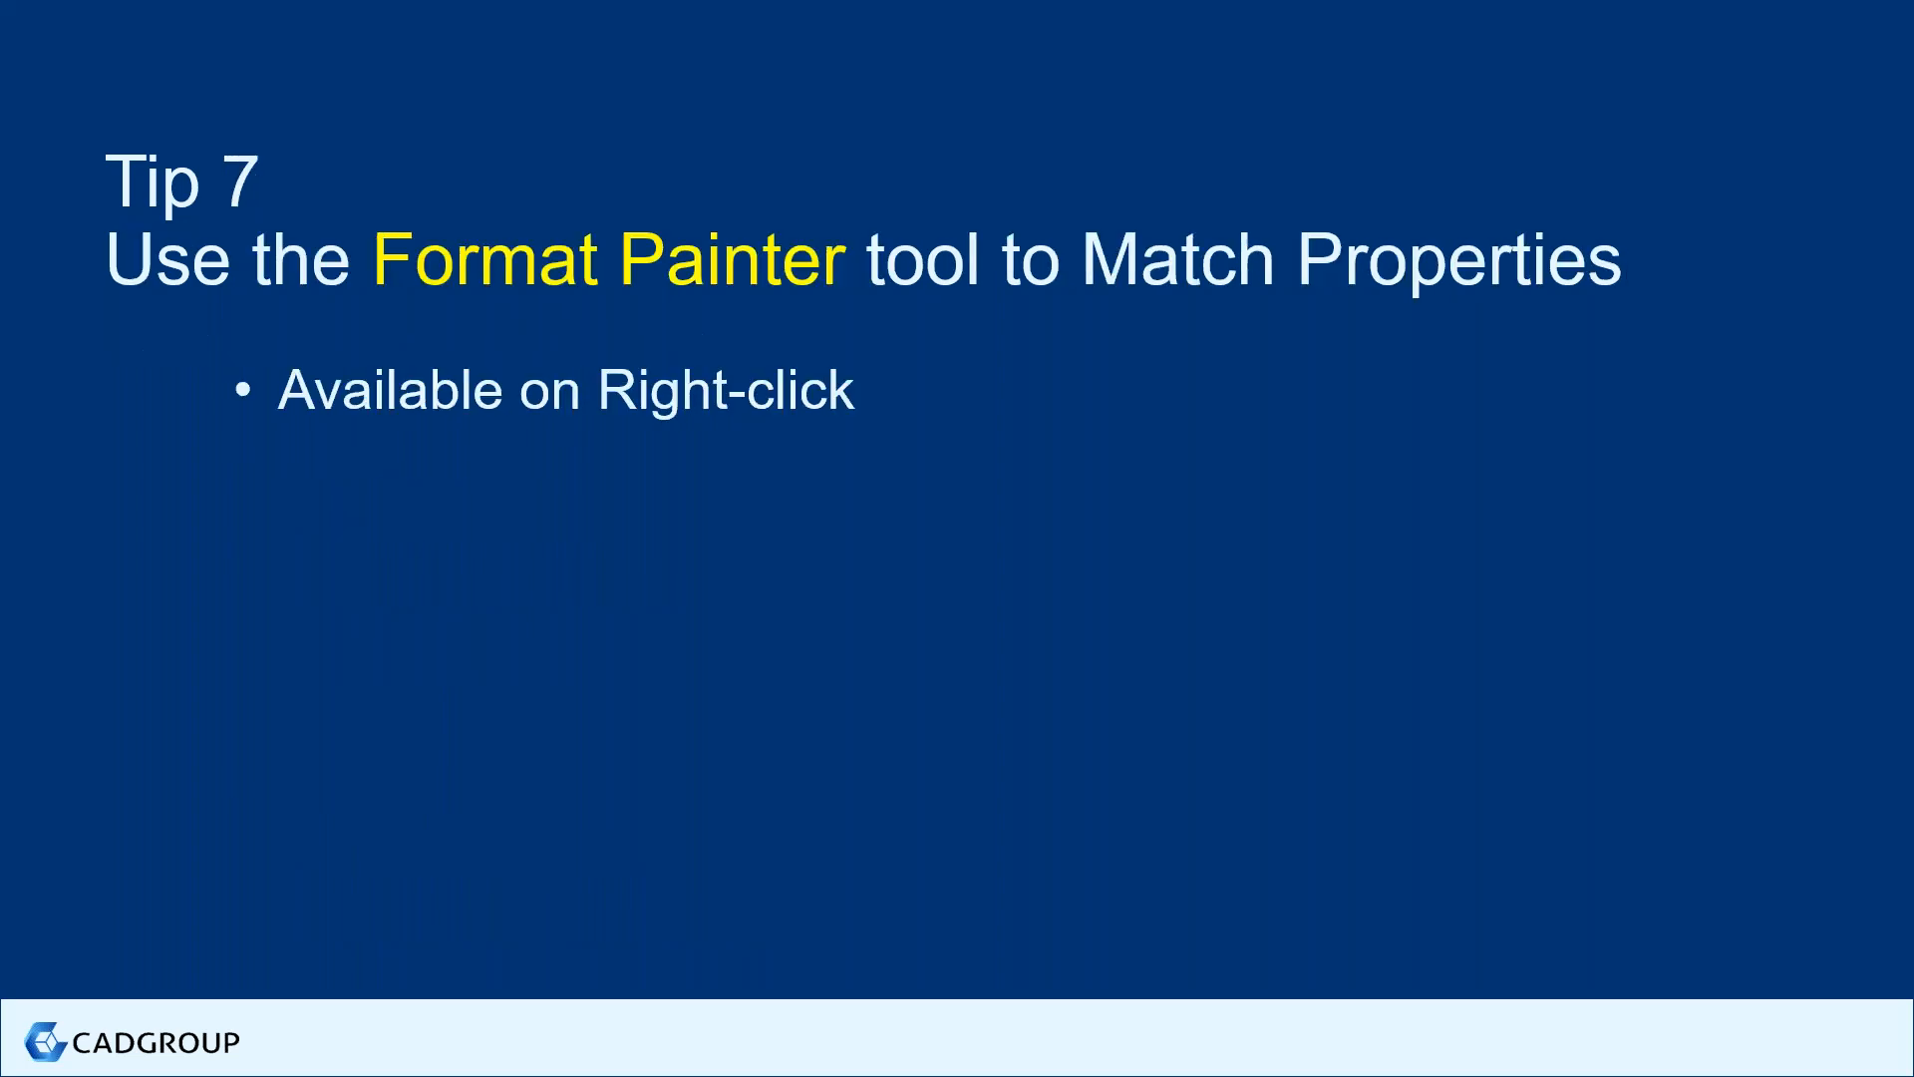
Return from the Tip 7 slide to Revu and open Architectural-Plan-10.pdf from the Dataset folder in File Access Explorer
key("alt+Tab")
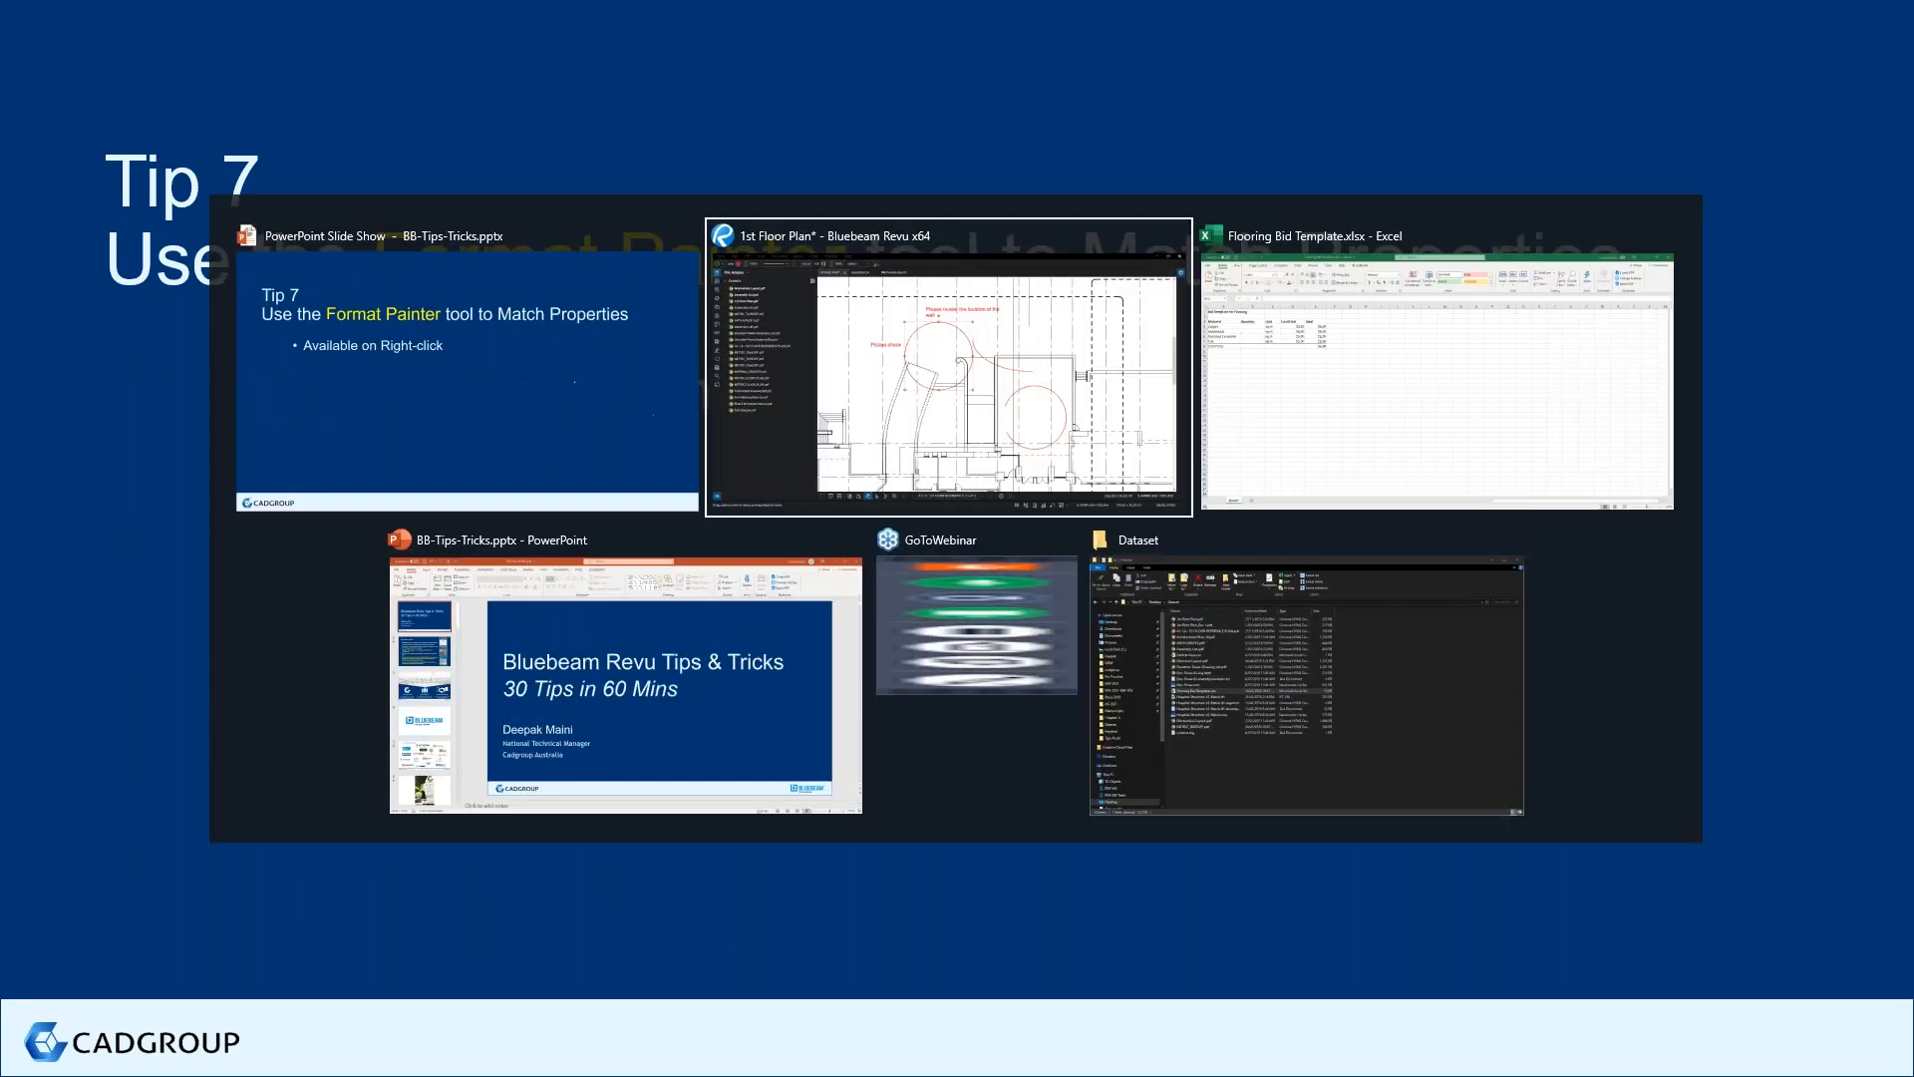
scroll(763, 578, "up", 2)
left_click_drag(799, 500, 918, 473)
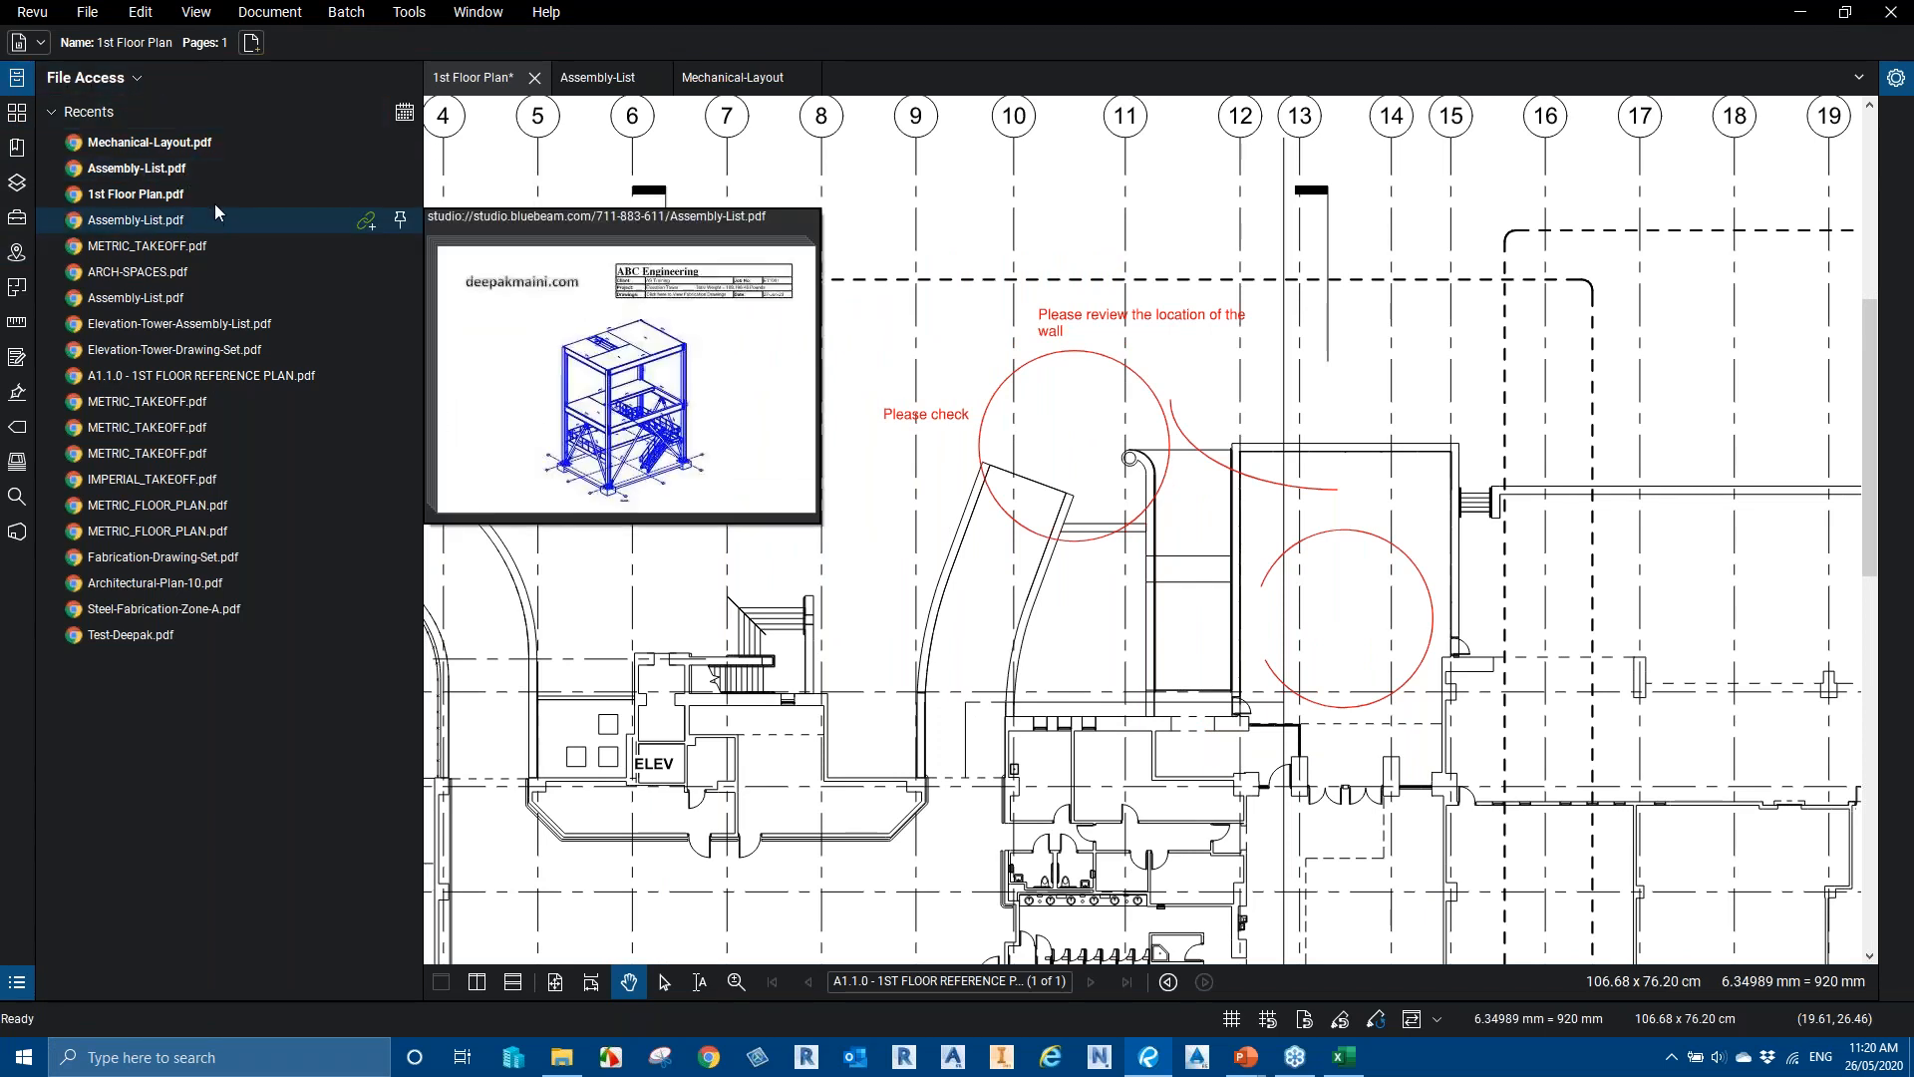
left_click(88, 79)
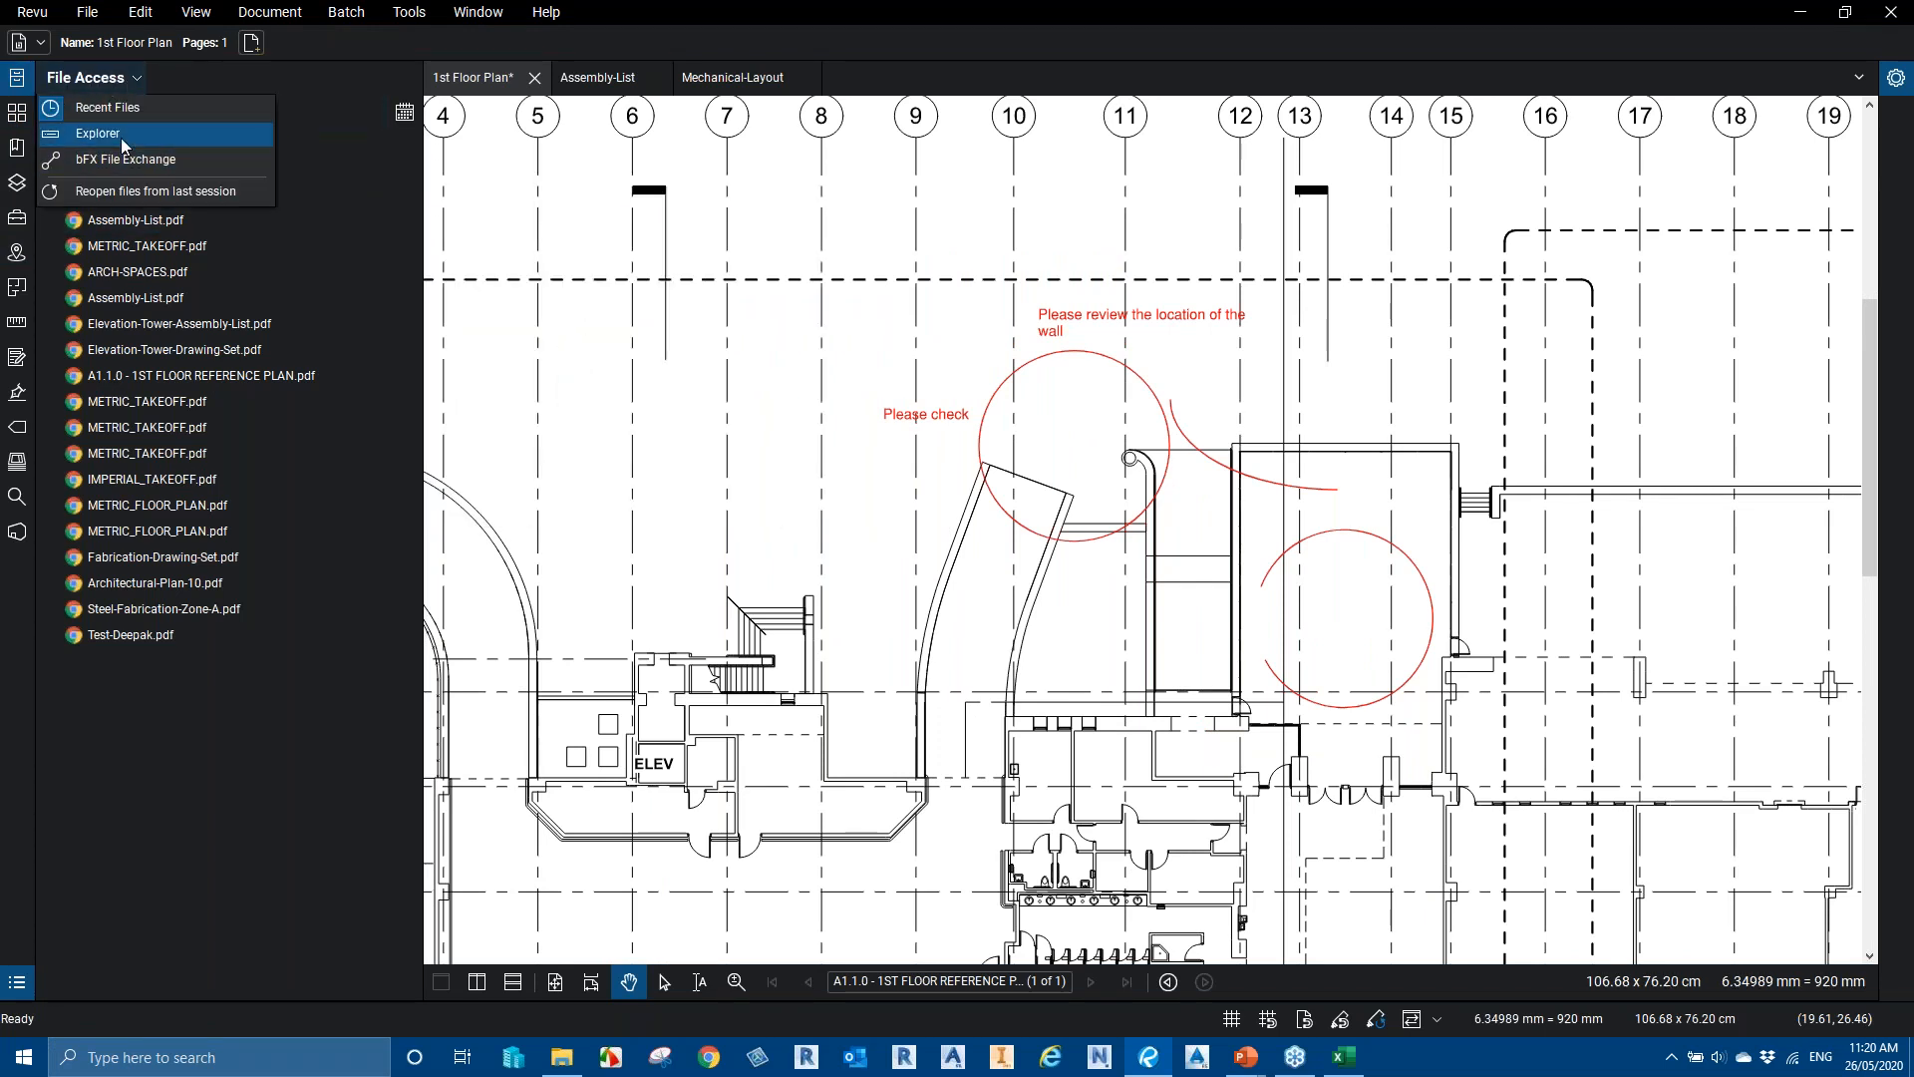
left_click(121, 136)
double_click(261, 289)
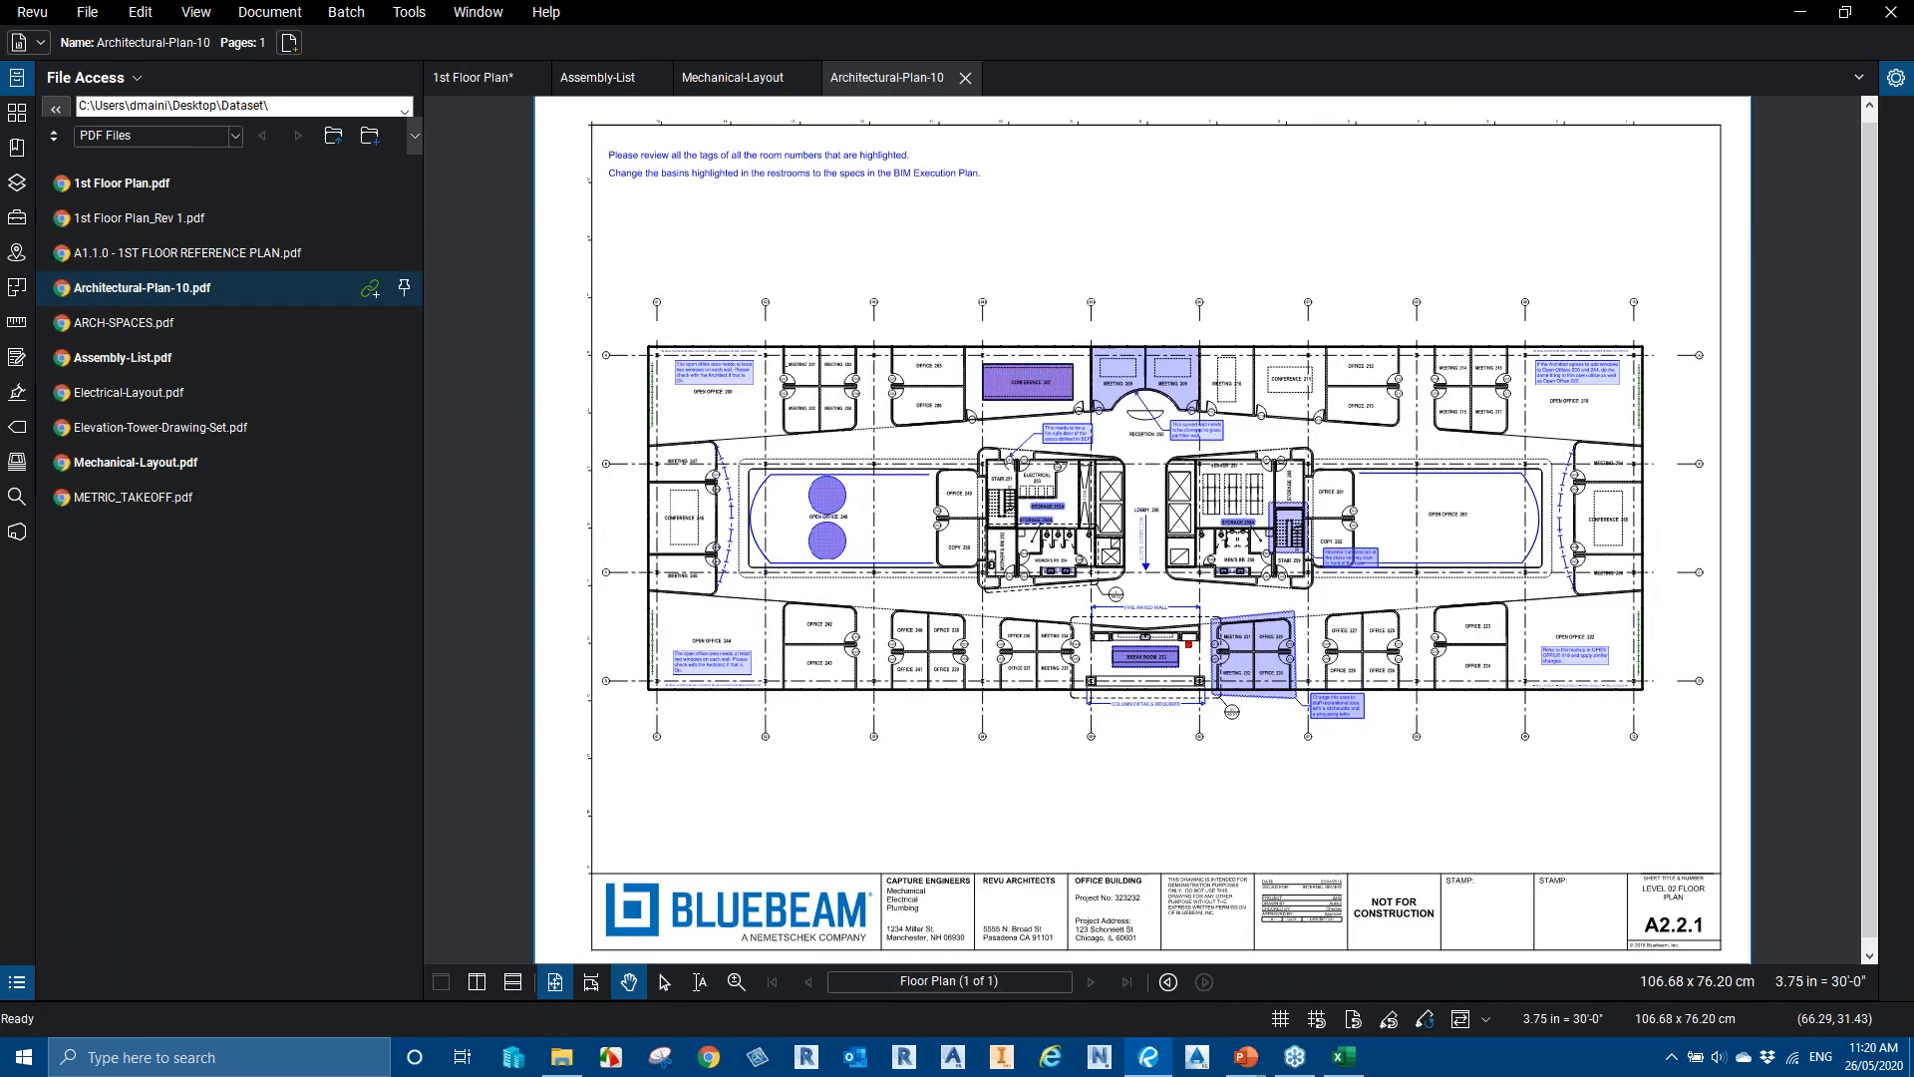
Display the Tool Chest and draw a rectangle markup around grid bubble 06, above Meeting 208 to 210
scroll(920, 386, "up", 4)
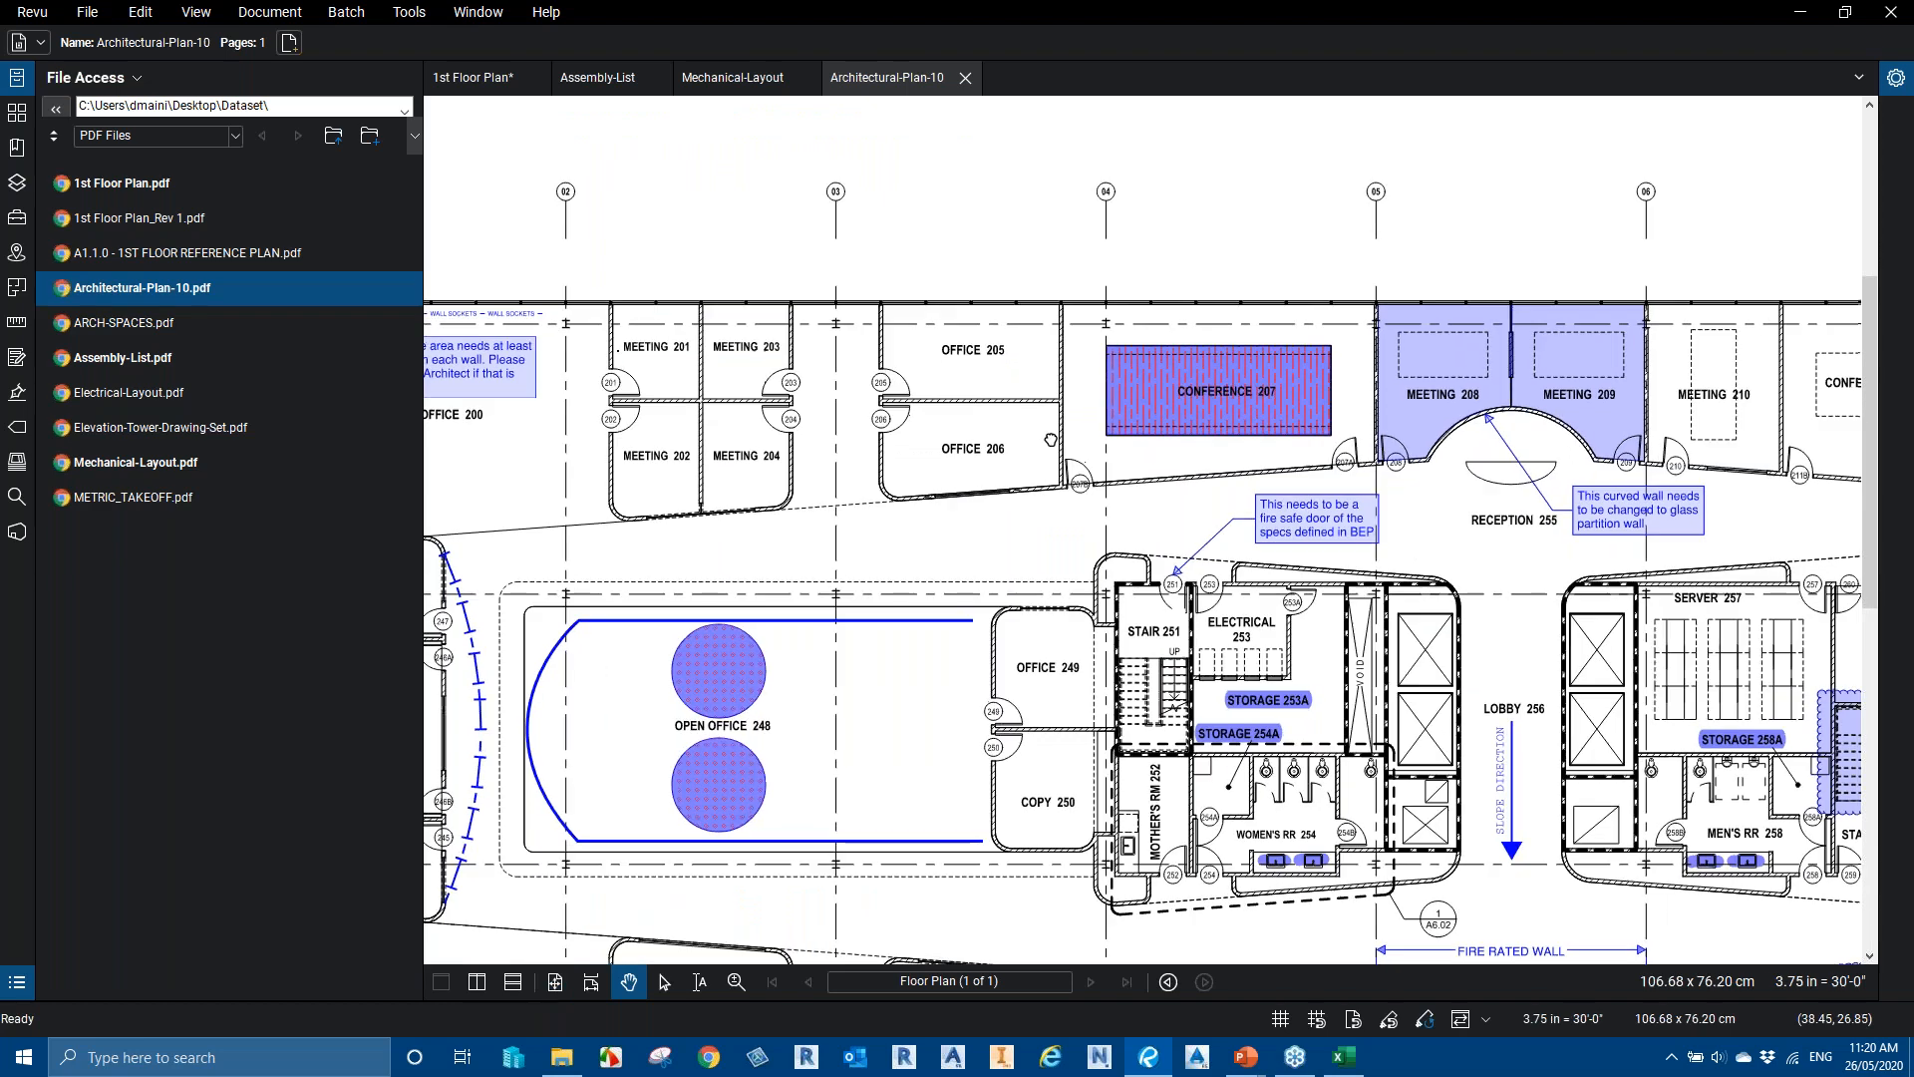
scroll(919, 385, "up", 2)
left_click(914, 427)
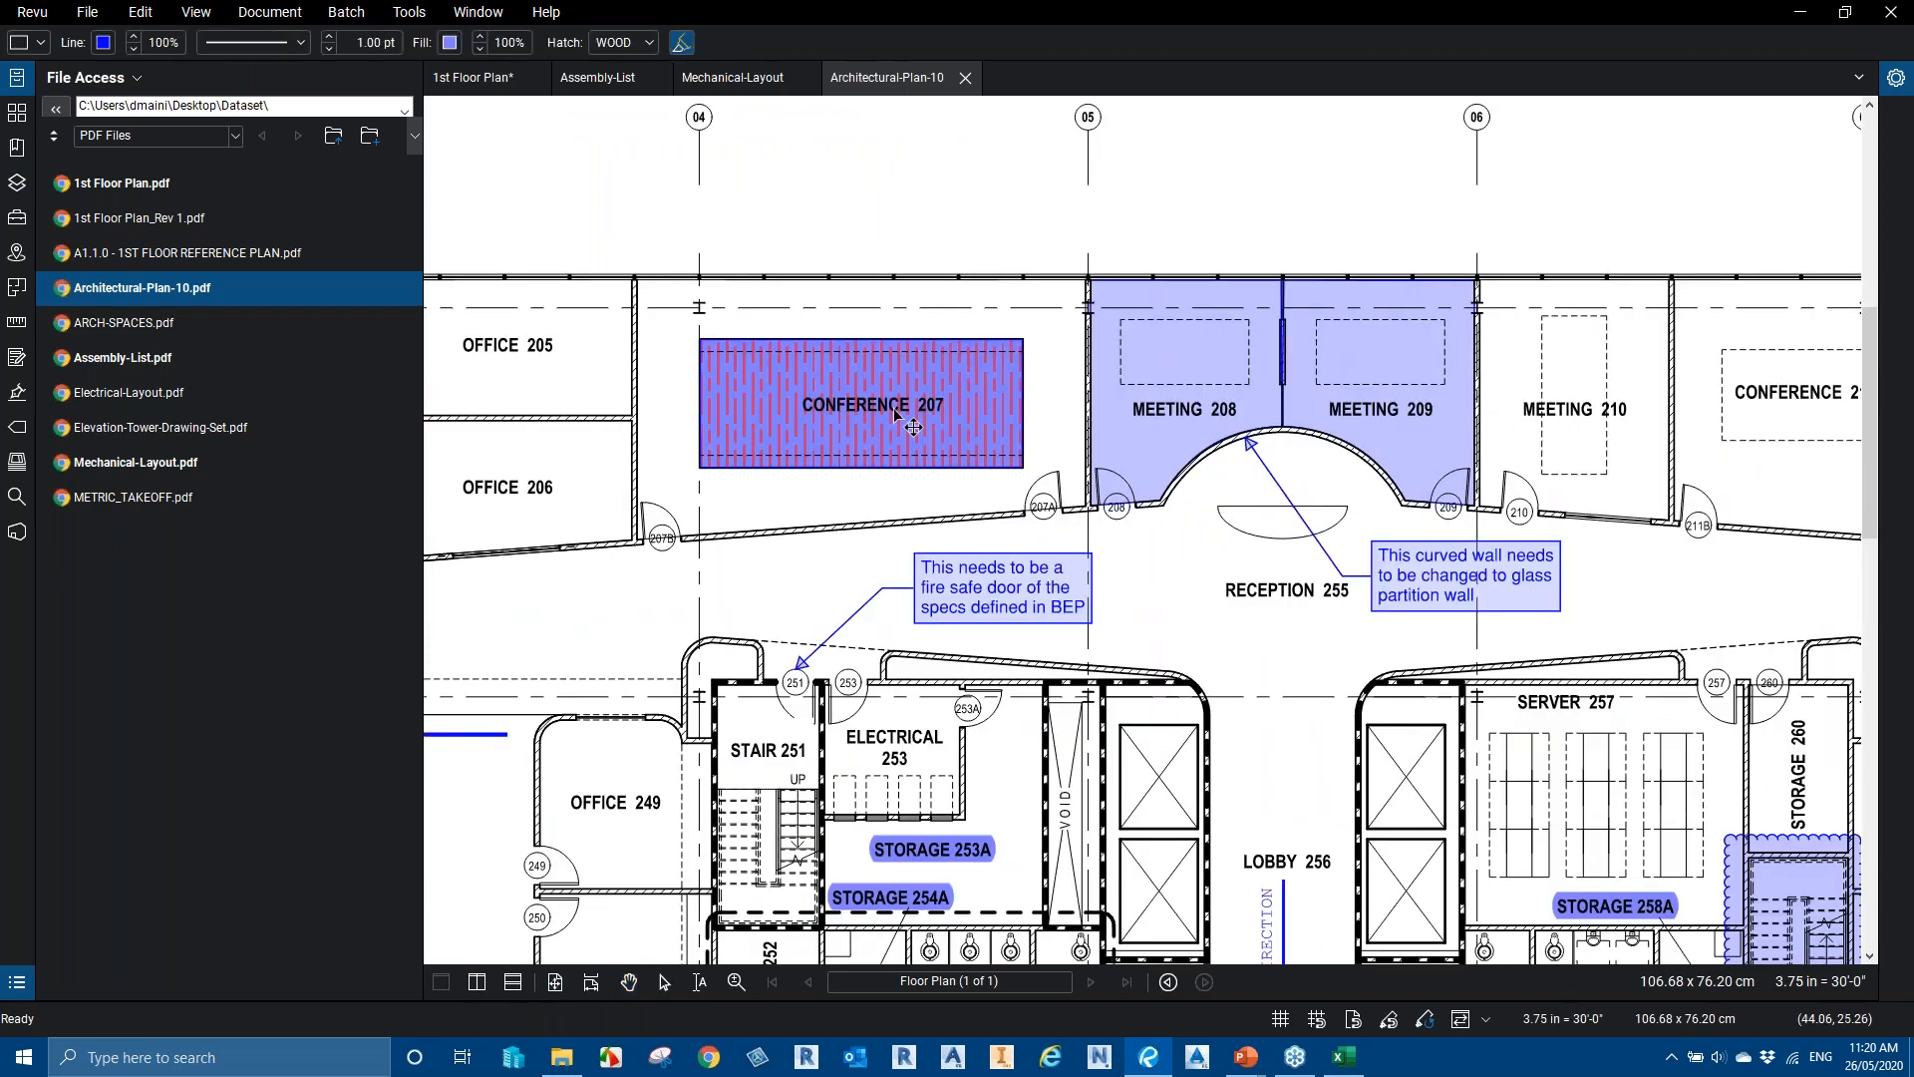
left_click(1249, 613)
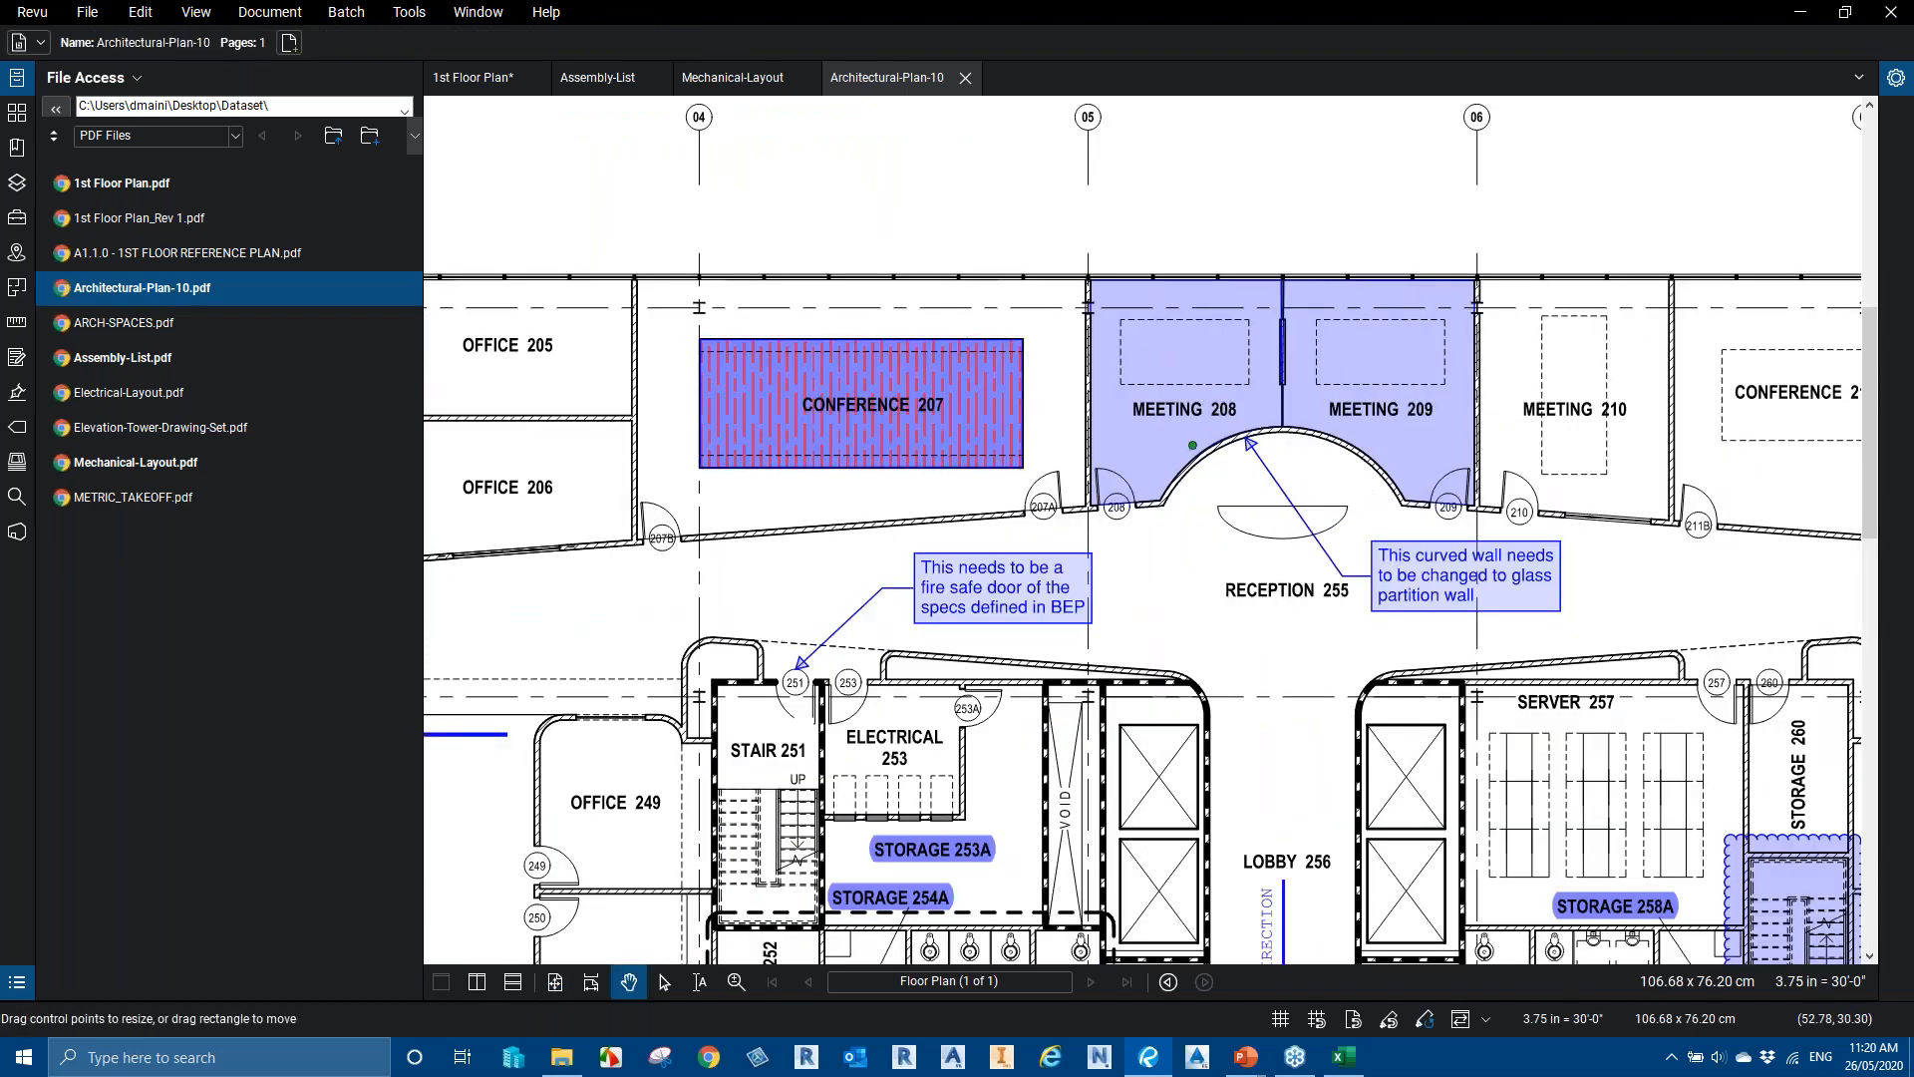
scroll(1240, 603, "down", 2)
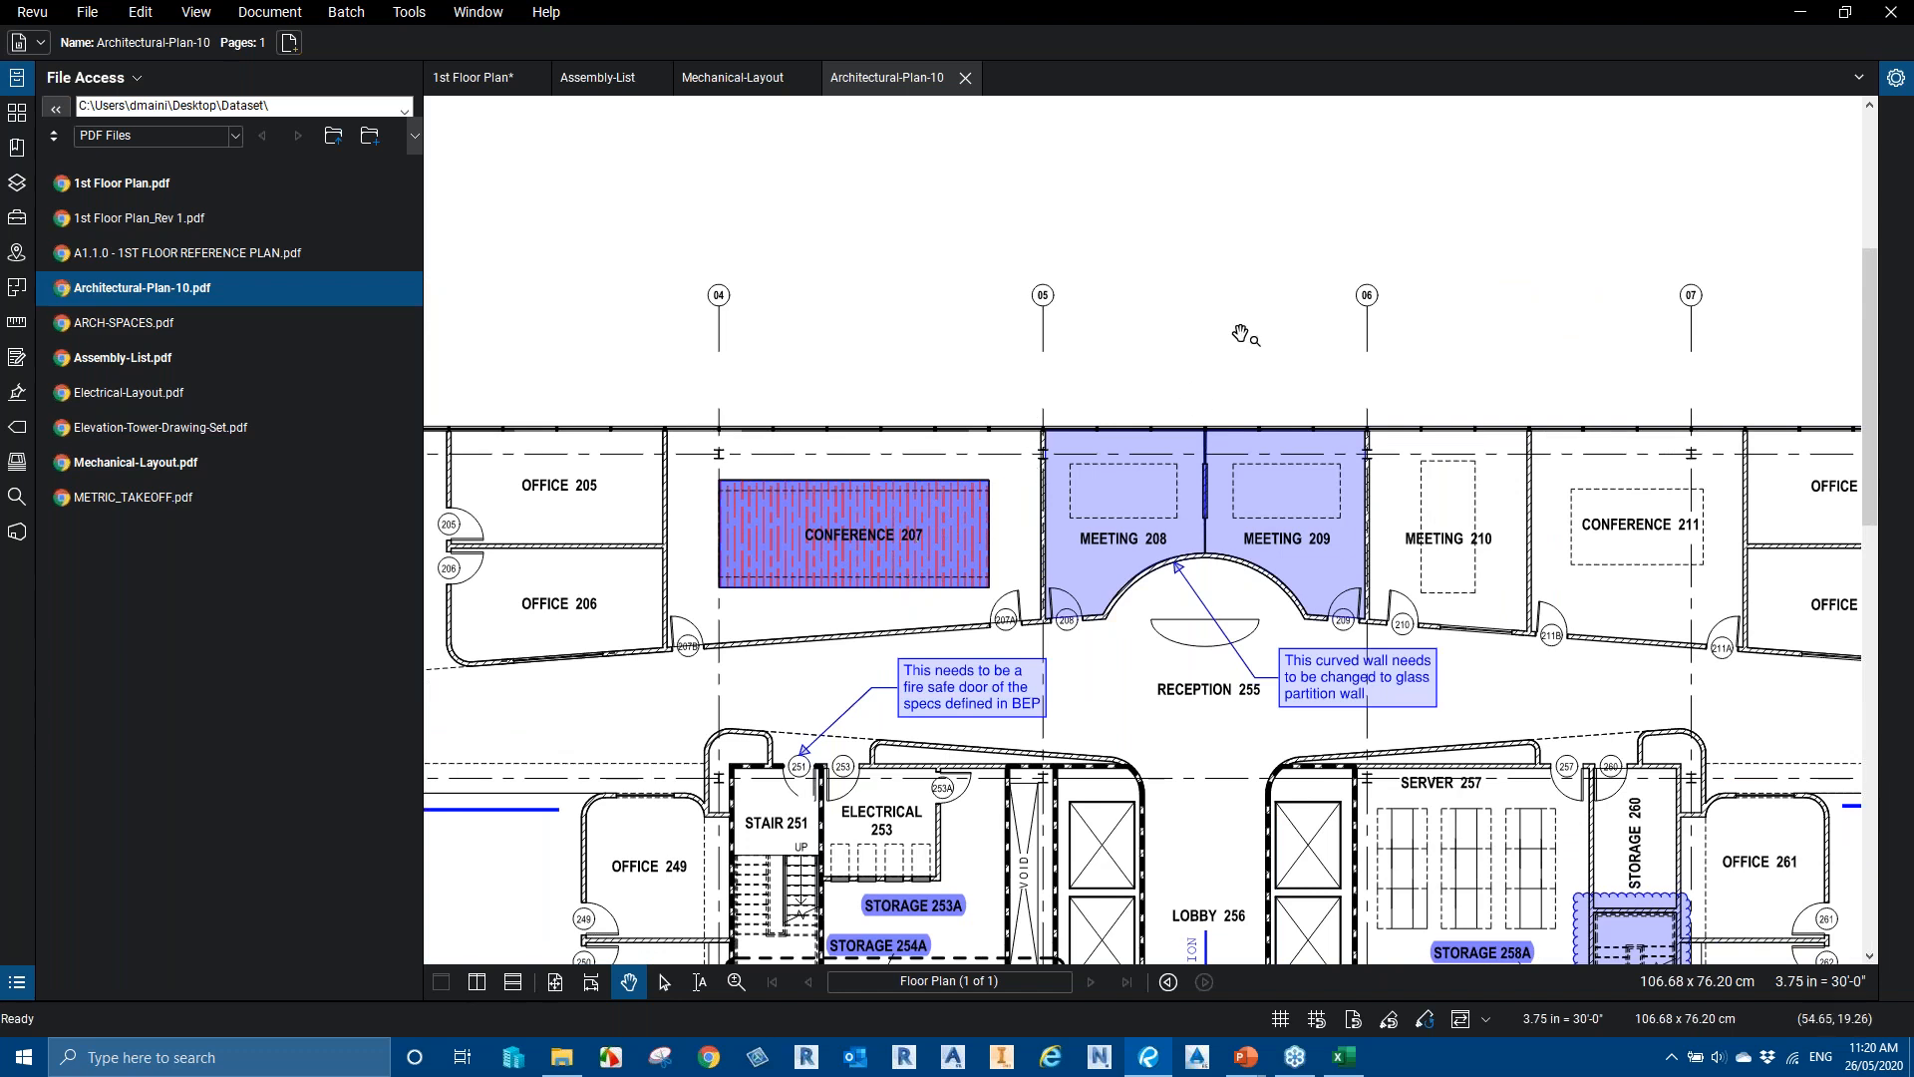
left_click(17, 216)
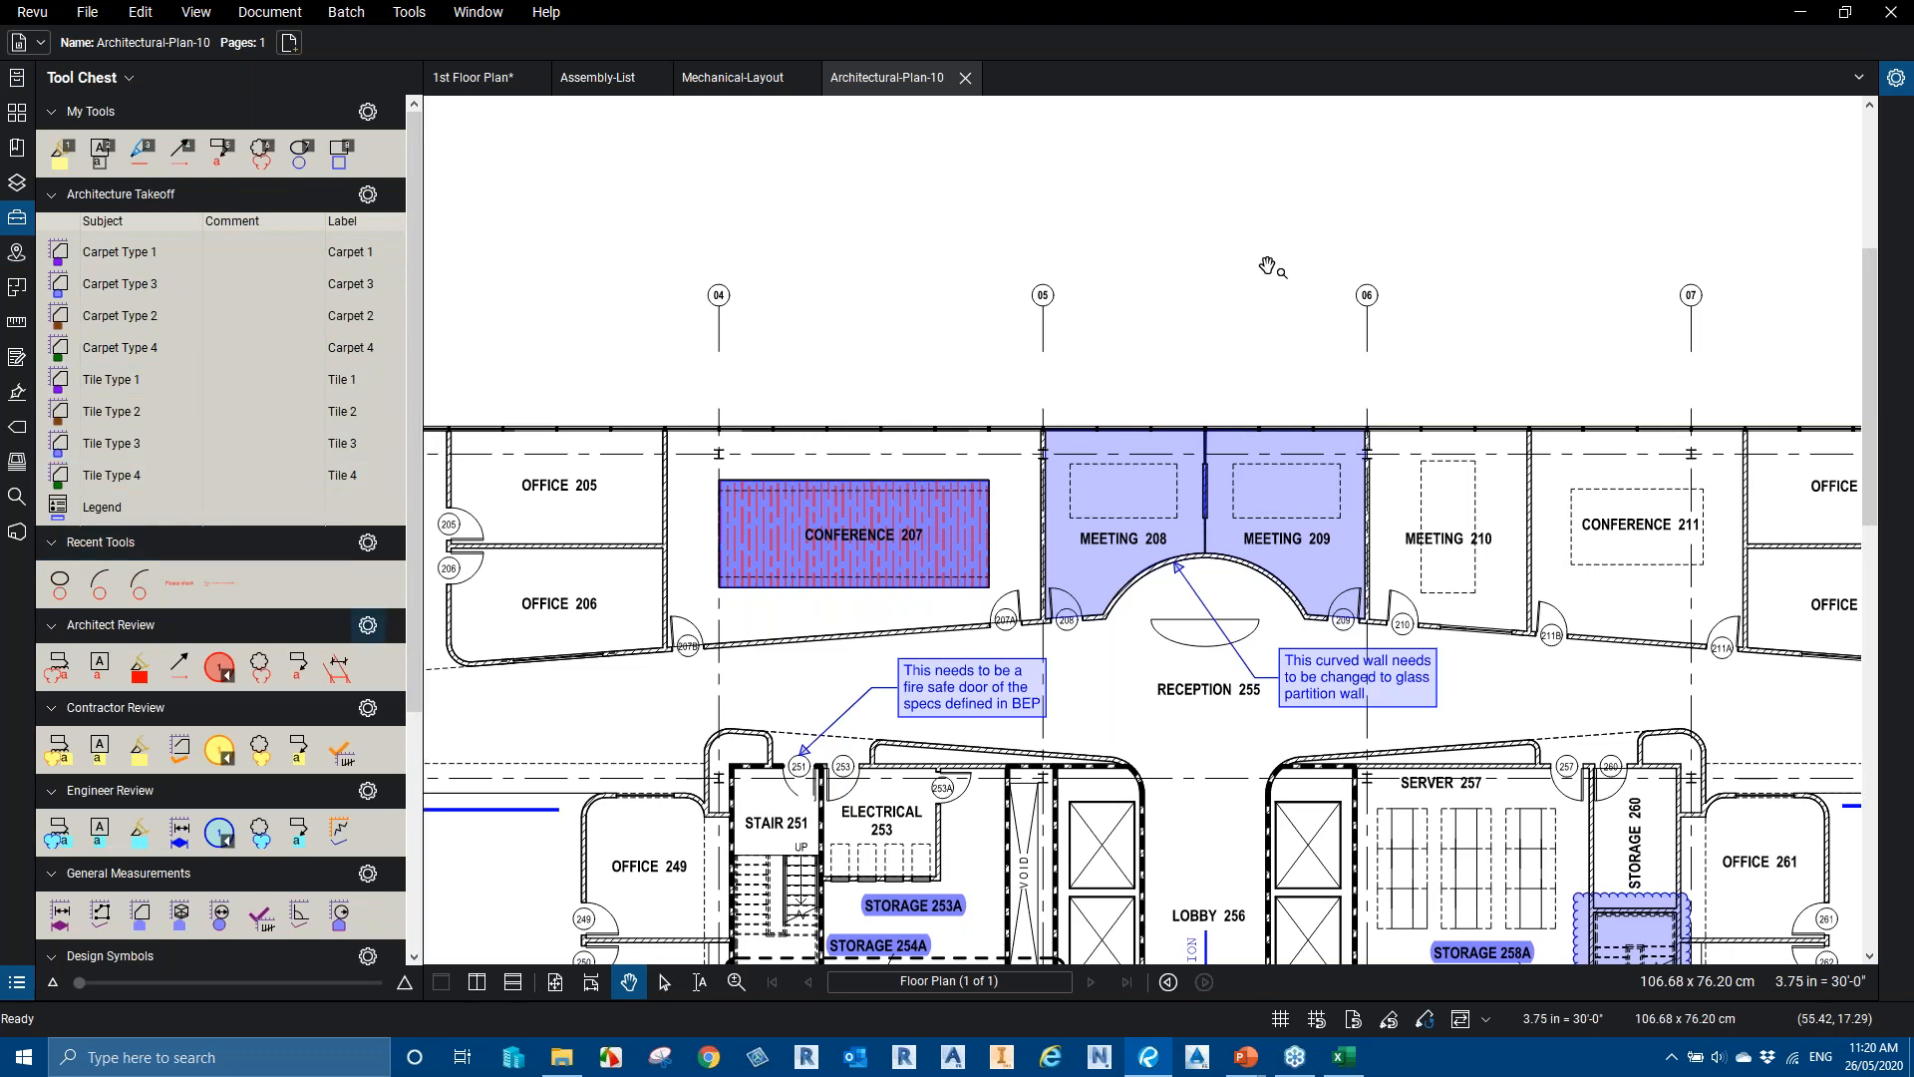
left_click(411, 12)
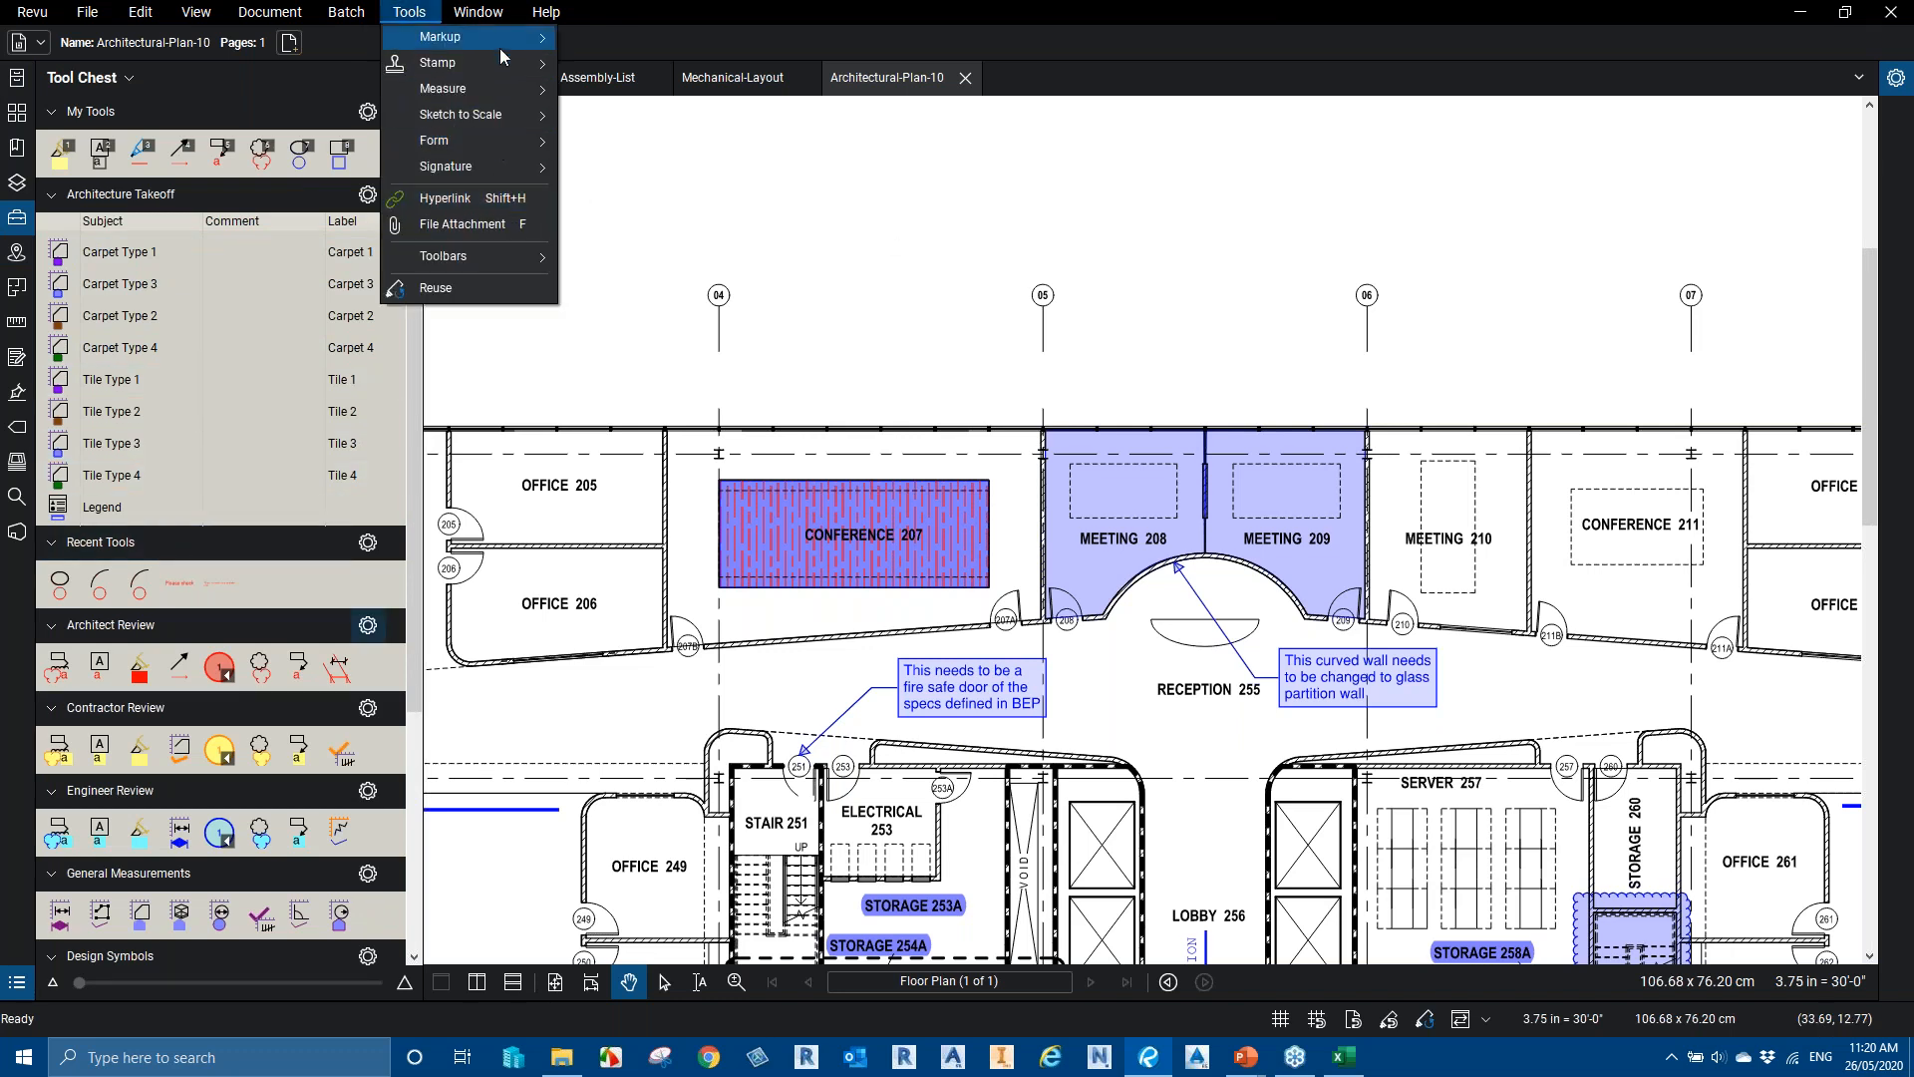
mouse_move(499, 48)
left_click(650, 380)
mouse_move(1151, 196)
left_mouse_down()
mouse_move(1226, 243)
mouse_move(1538, 335)
left_mouse_up()
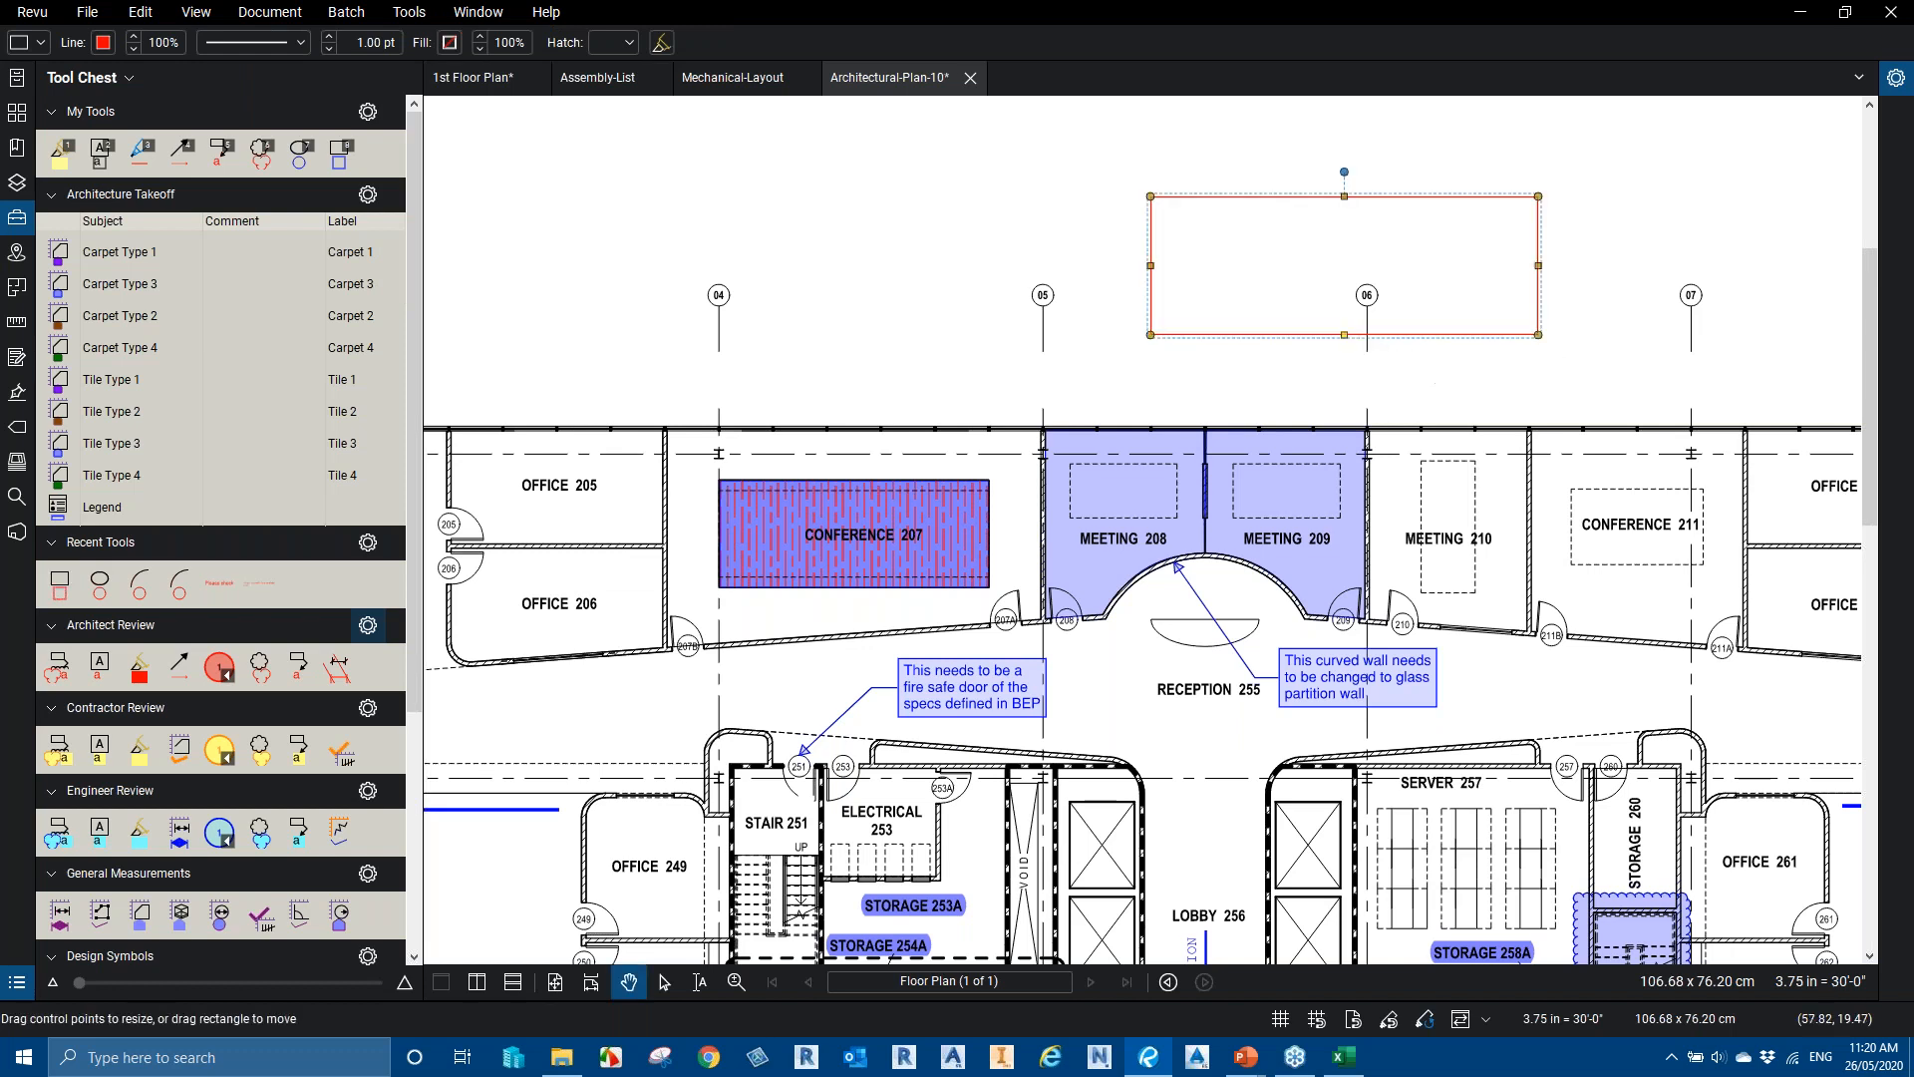
Copy the Conference 207 rectangle's formatting onto the new rectangle around grid bubble 06 with Format Painter
right_click(919, 556)
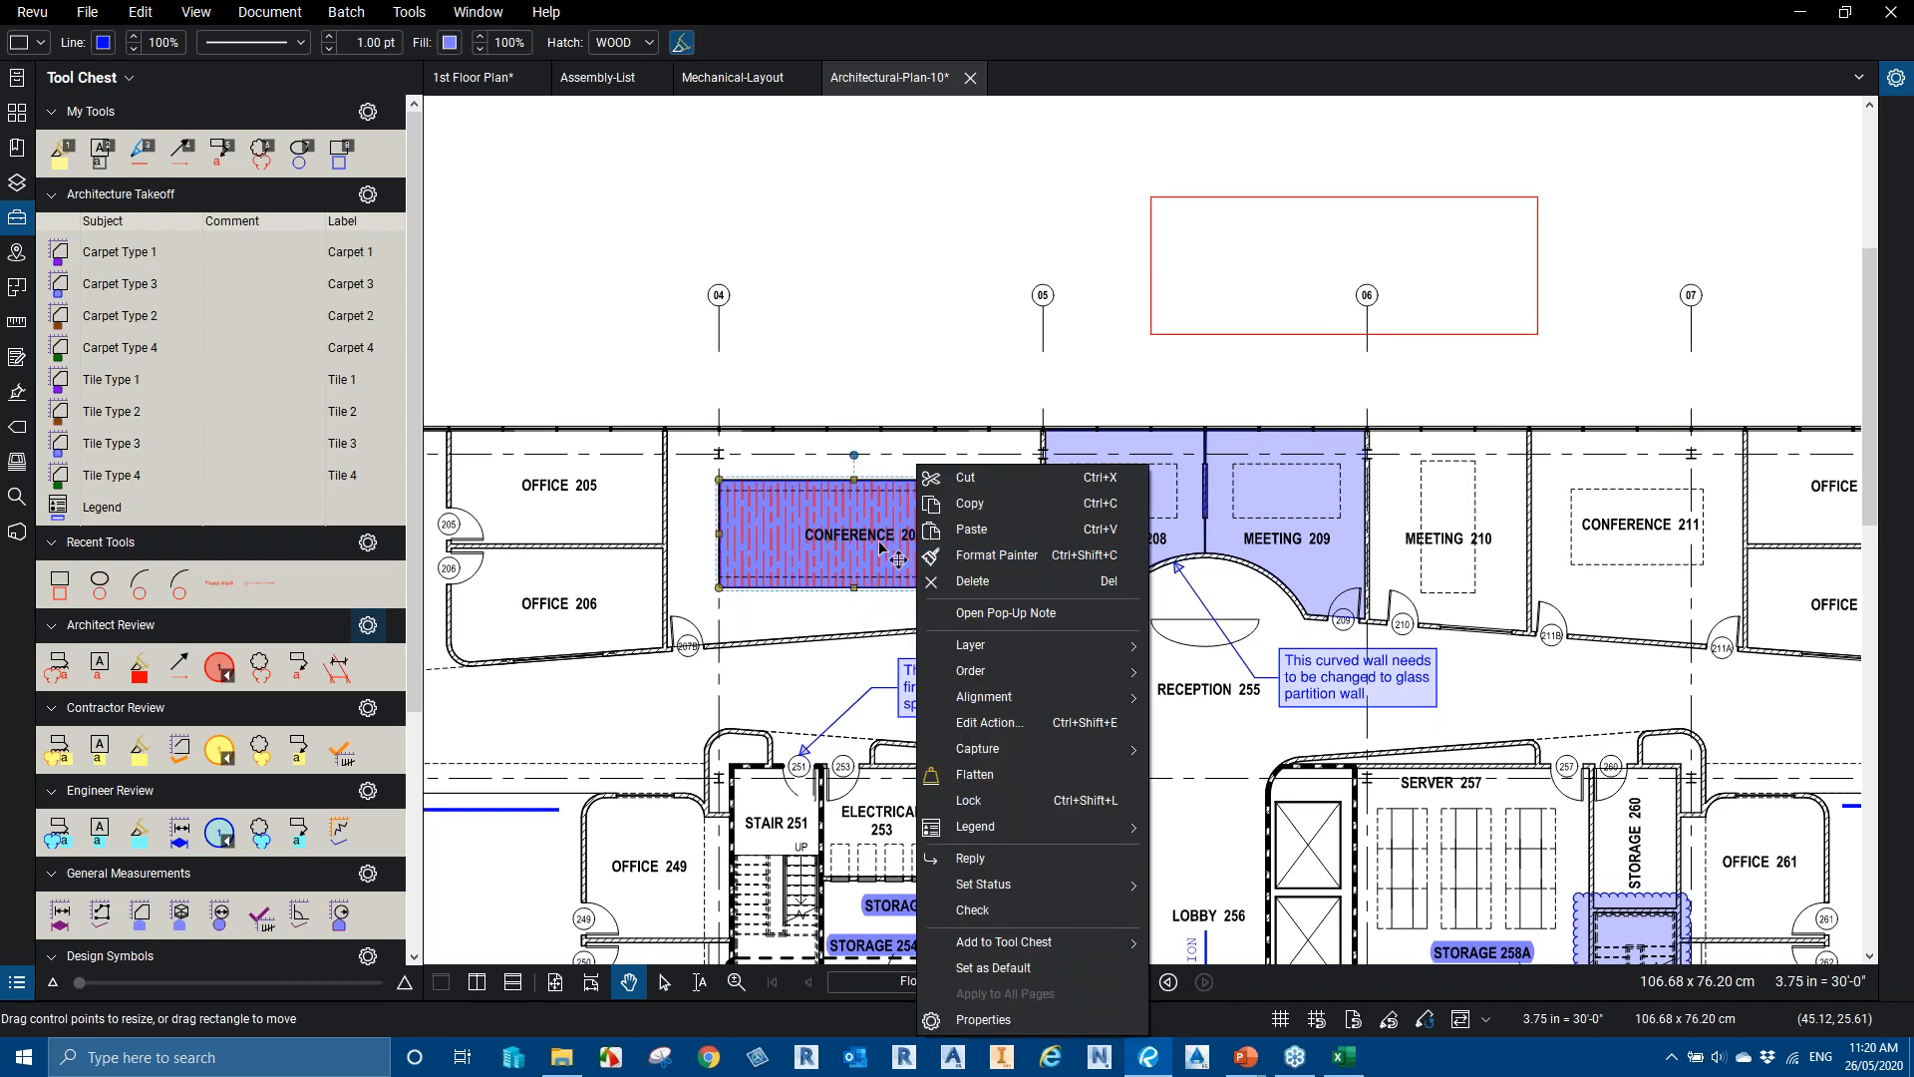
left_click(1034, 566)
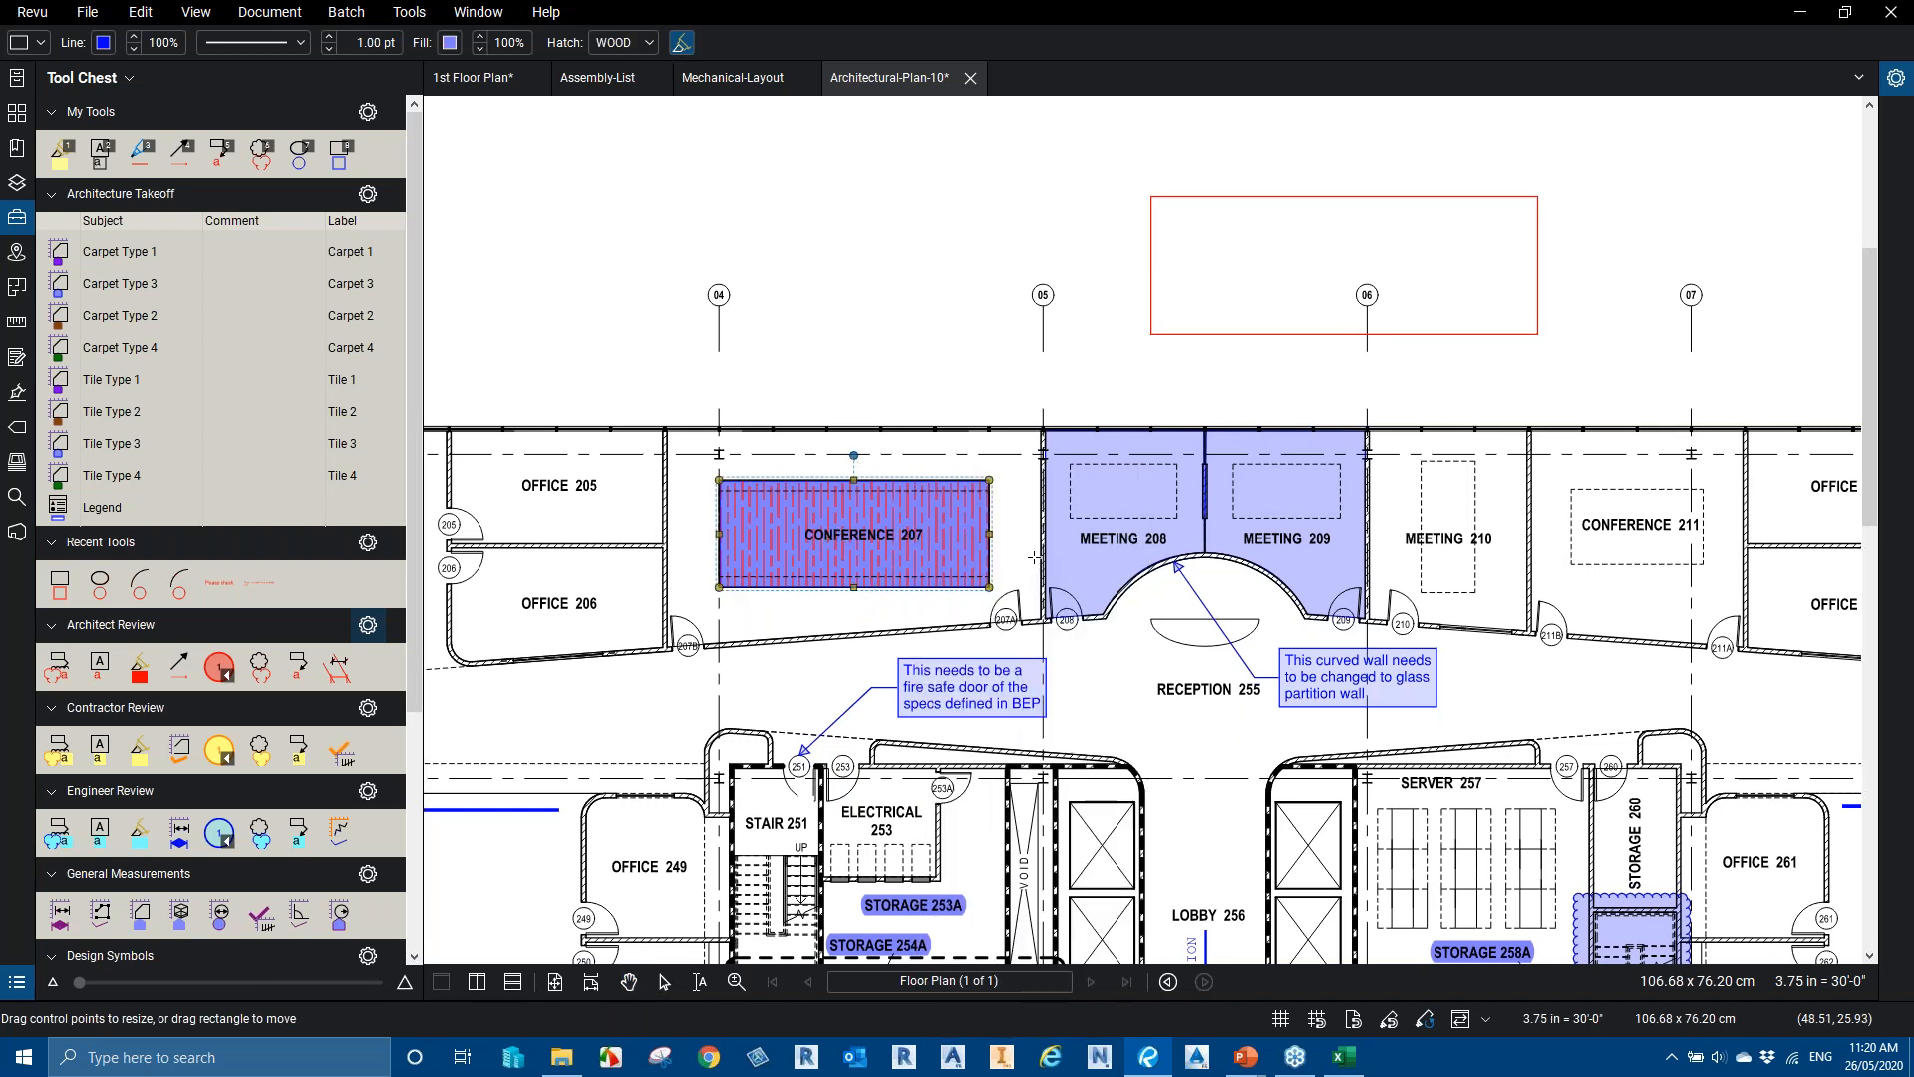
left_click(1242, 334)
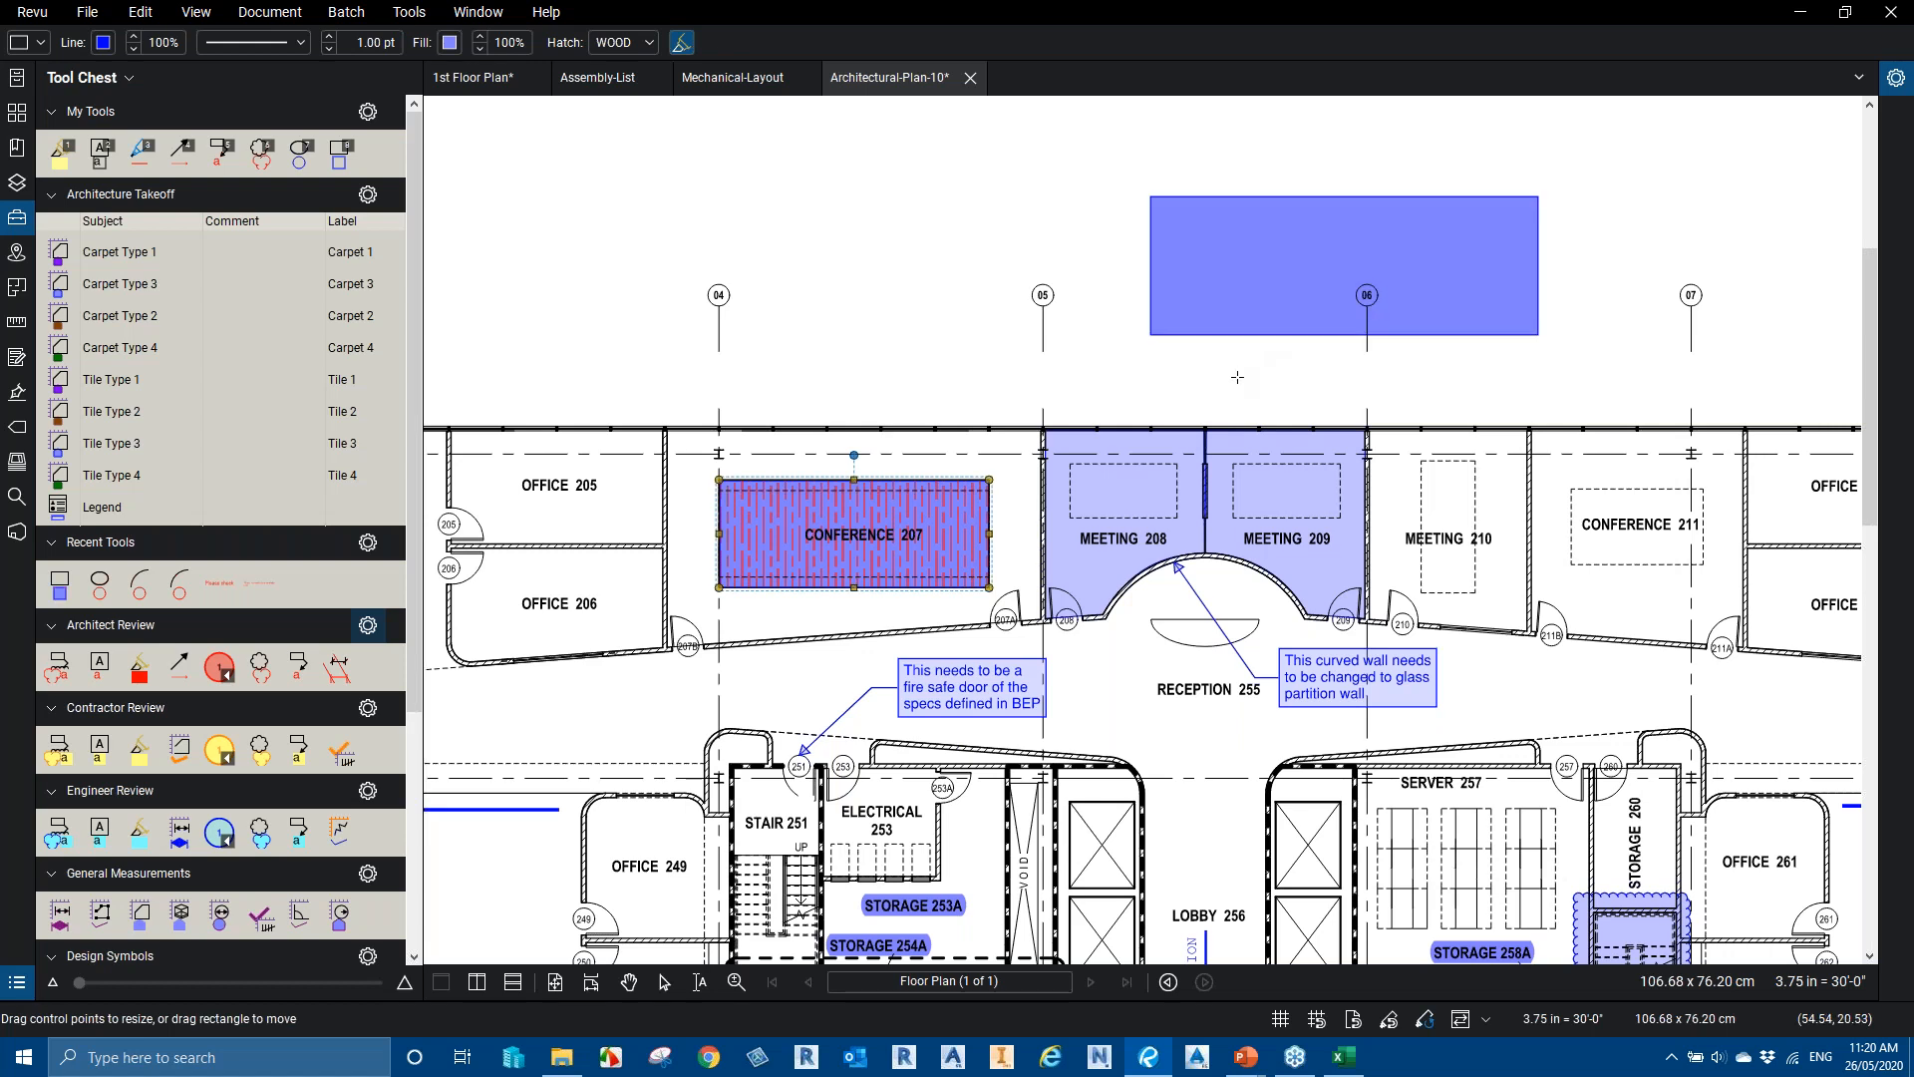
key("Escape")
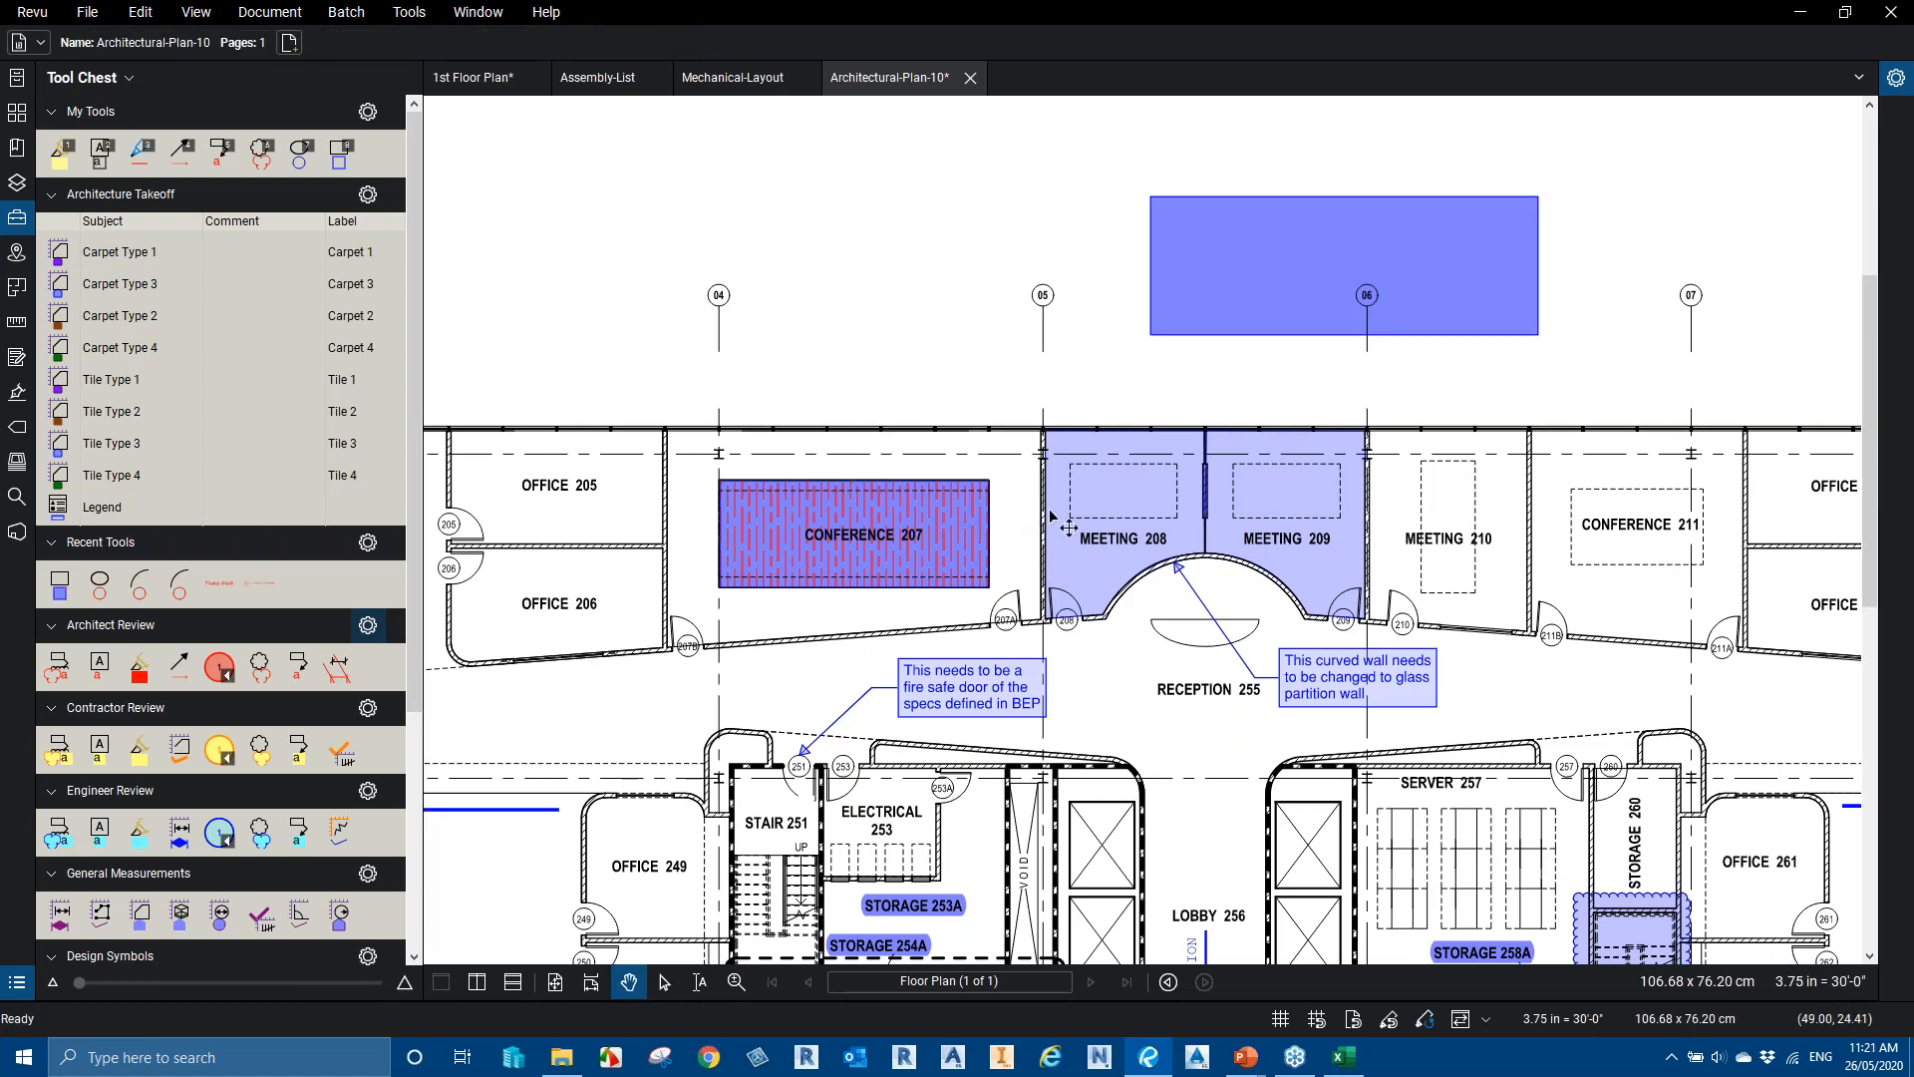
Draw a closed, box-shaped polyline markup above Conference 207, between grid lines 04 and 05
scroll(1052, 514, "down", 1)
left_click(408, 11)
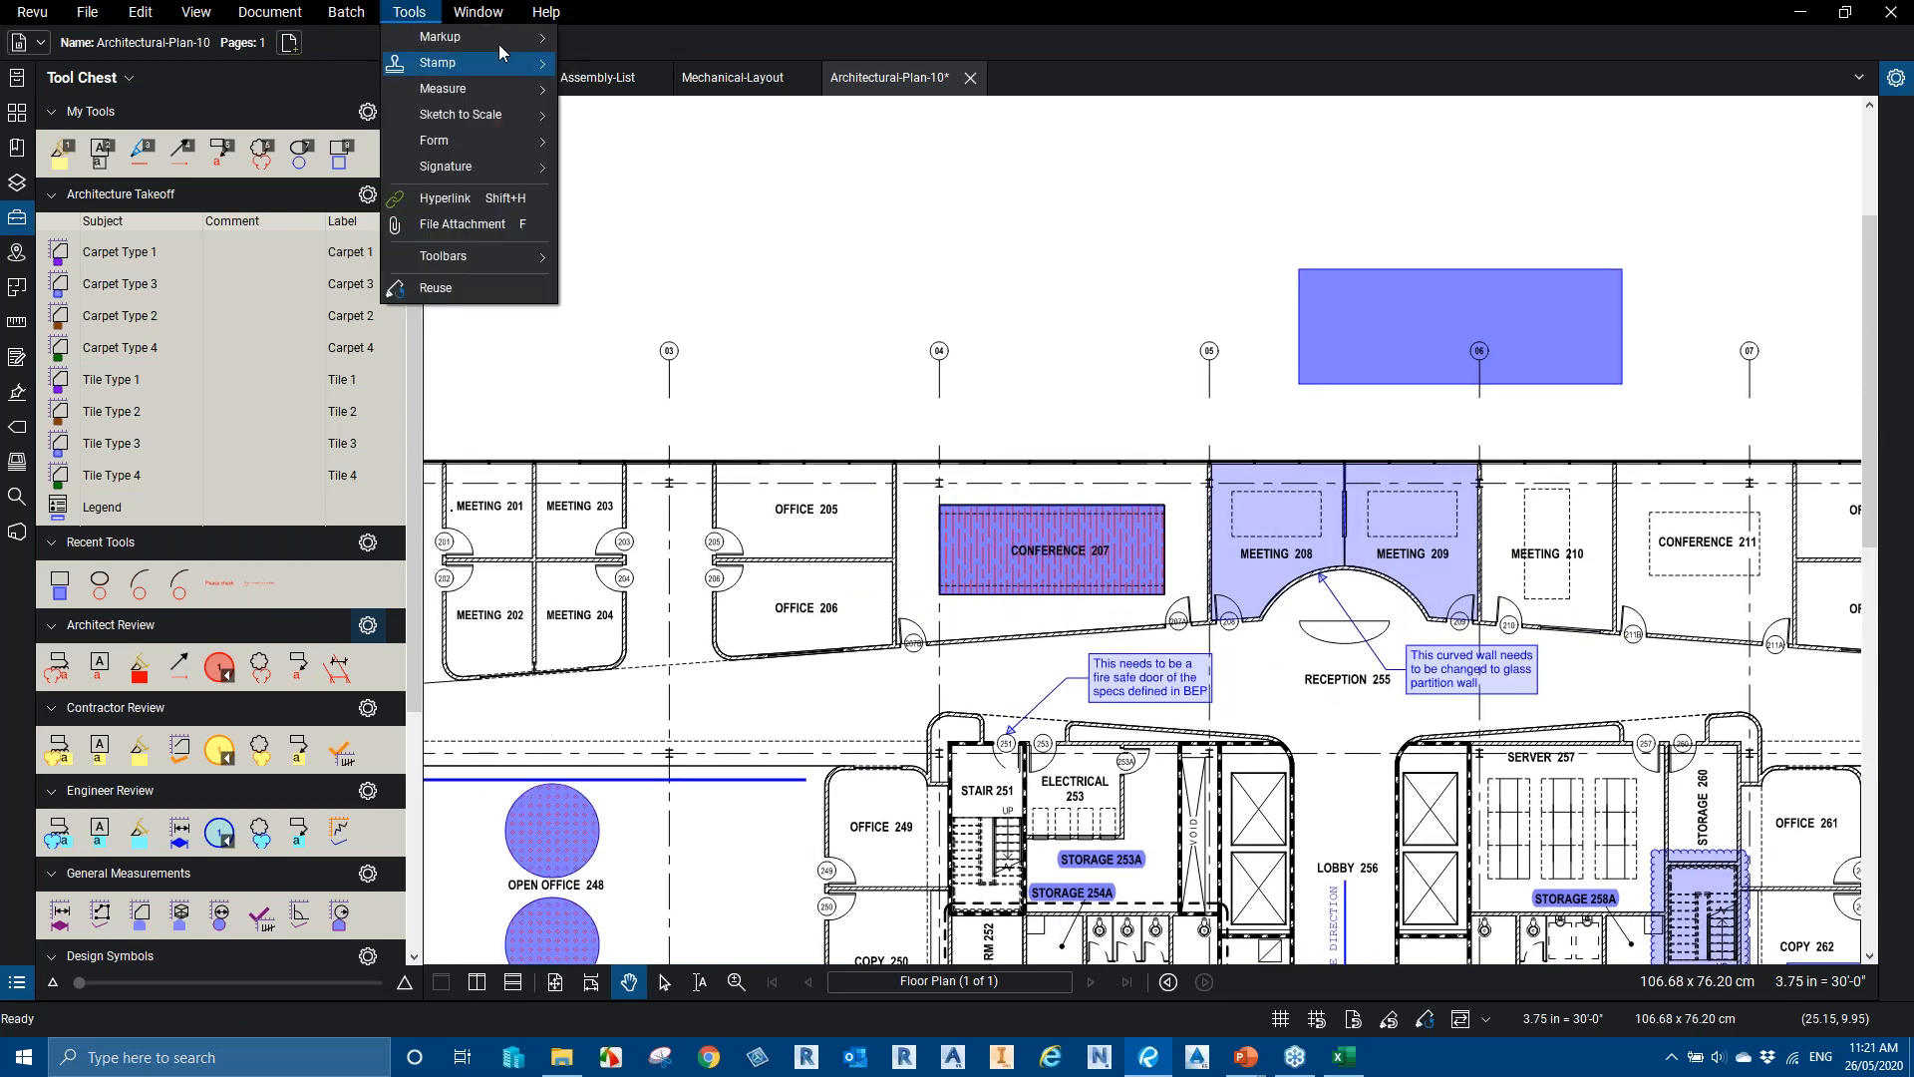
mouse_move(476, 41)
left_click(638, 310)
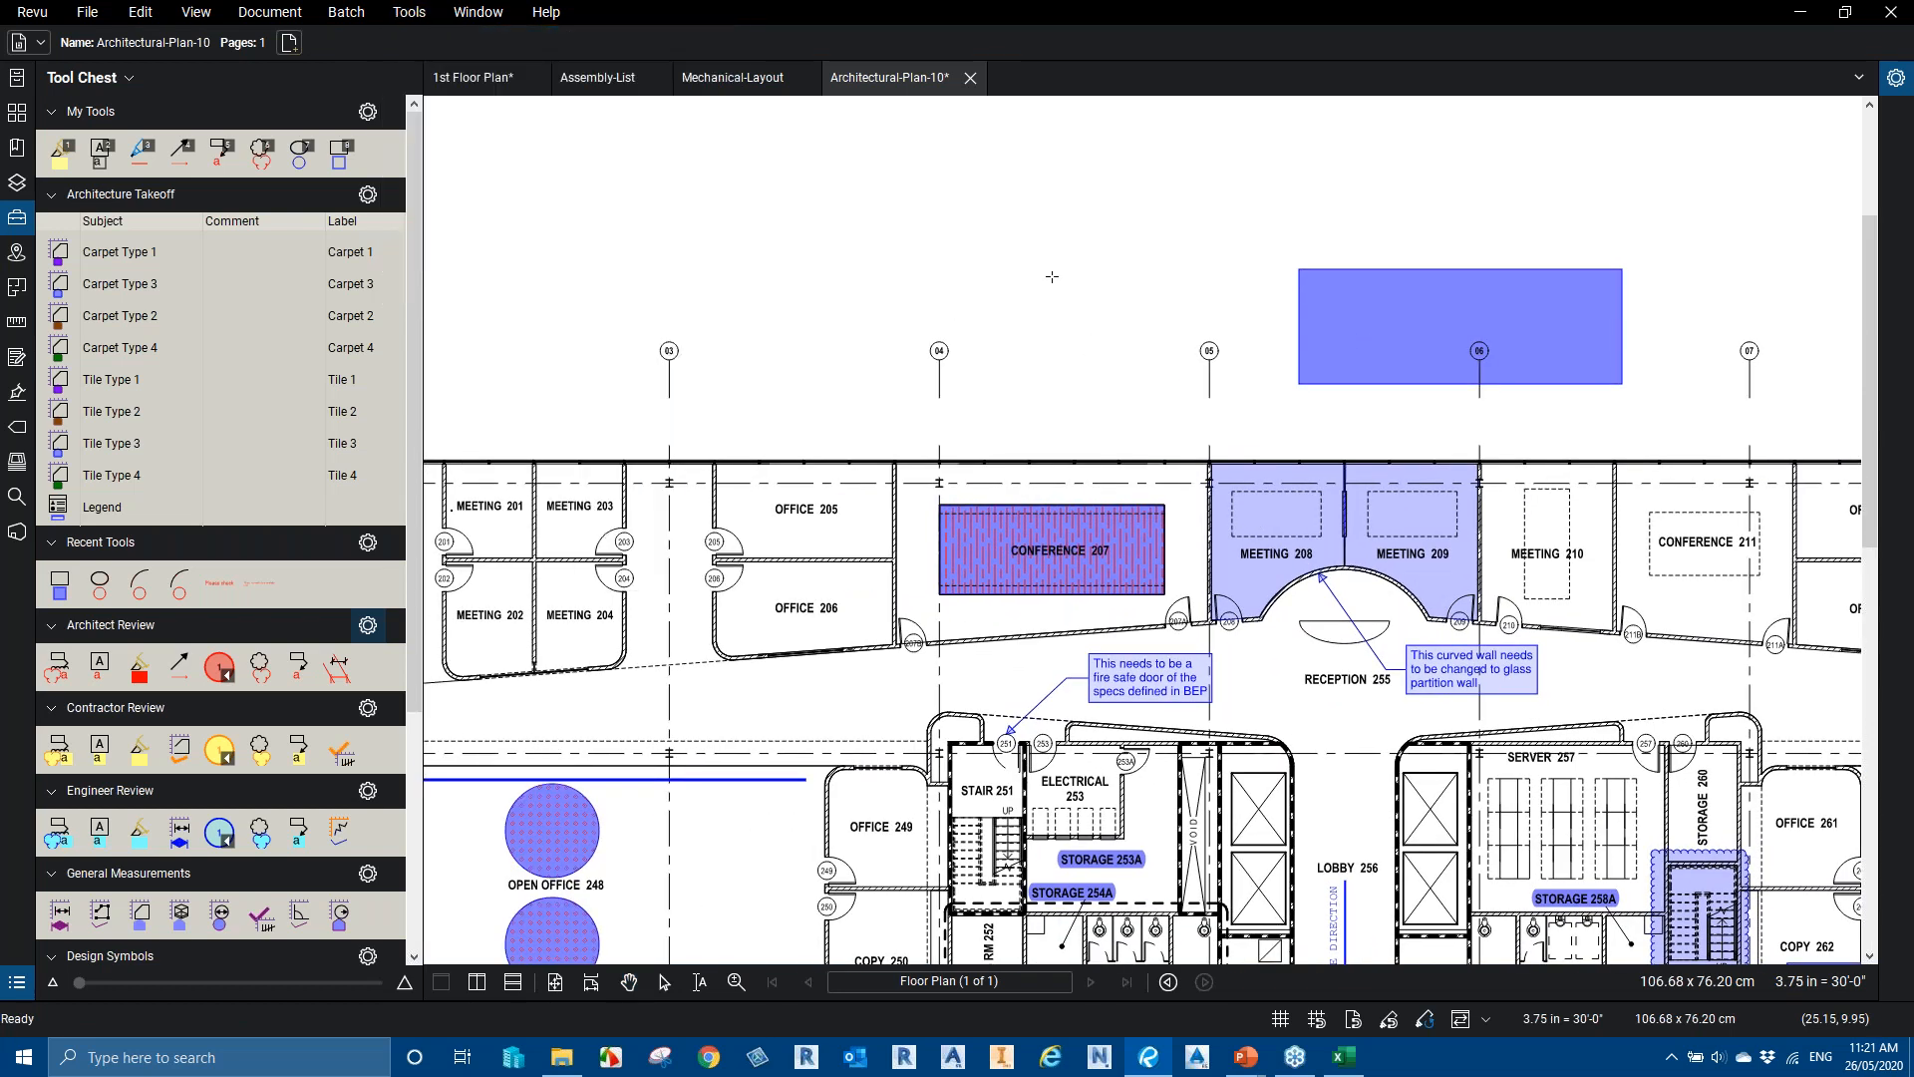
left_click_drag(1009, 195, 1152, 358)
key("Escape")
Apply the Conference 207 rectangle's formatting to the box-shaped polyline with Format Painter and clear the selection
right_click(1063, 557)
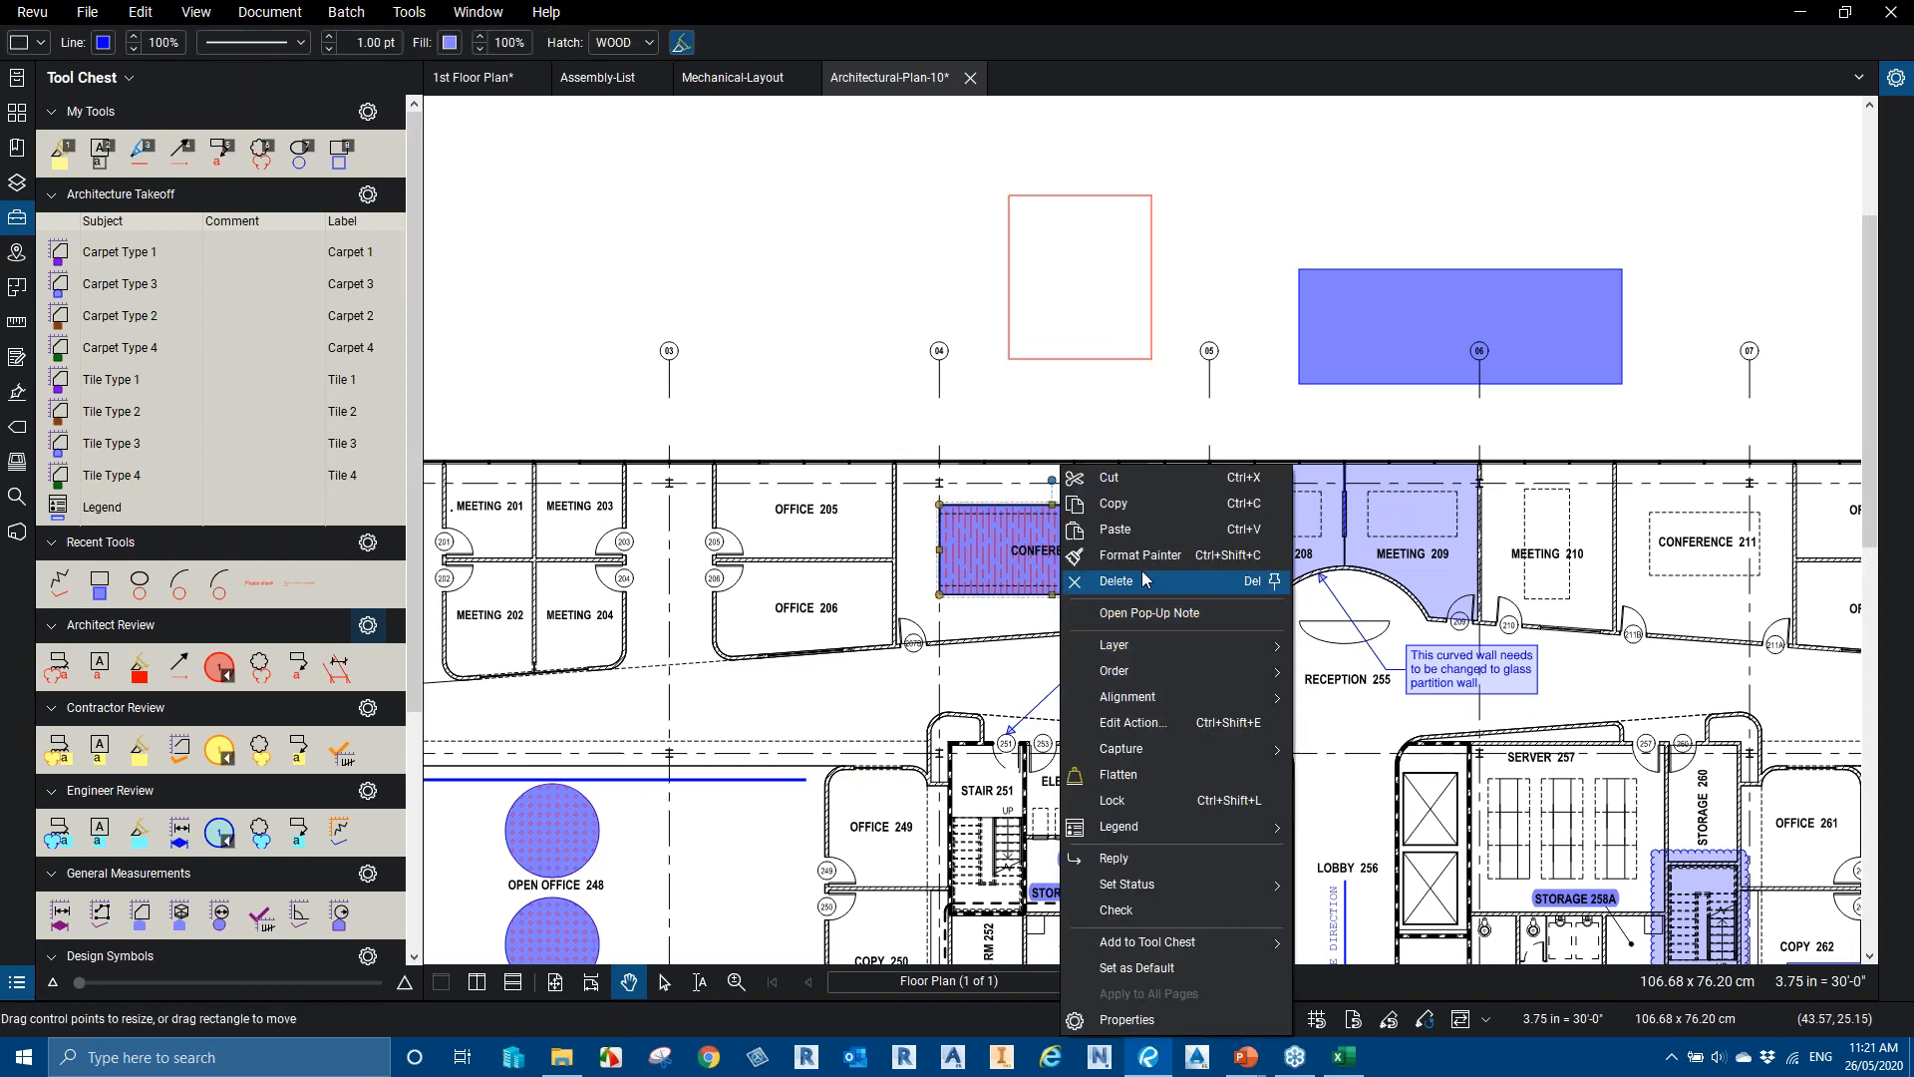
left_click(1141, 555)
left_click(1093, 358)
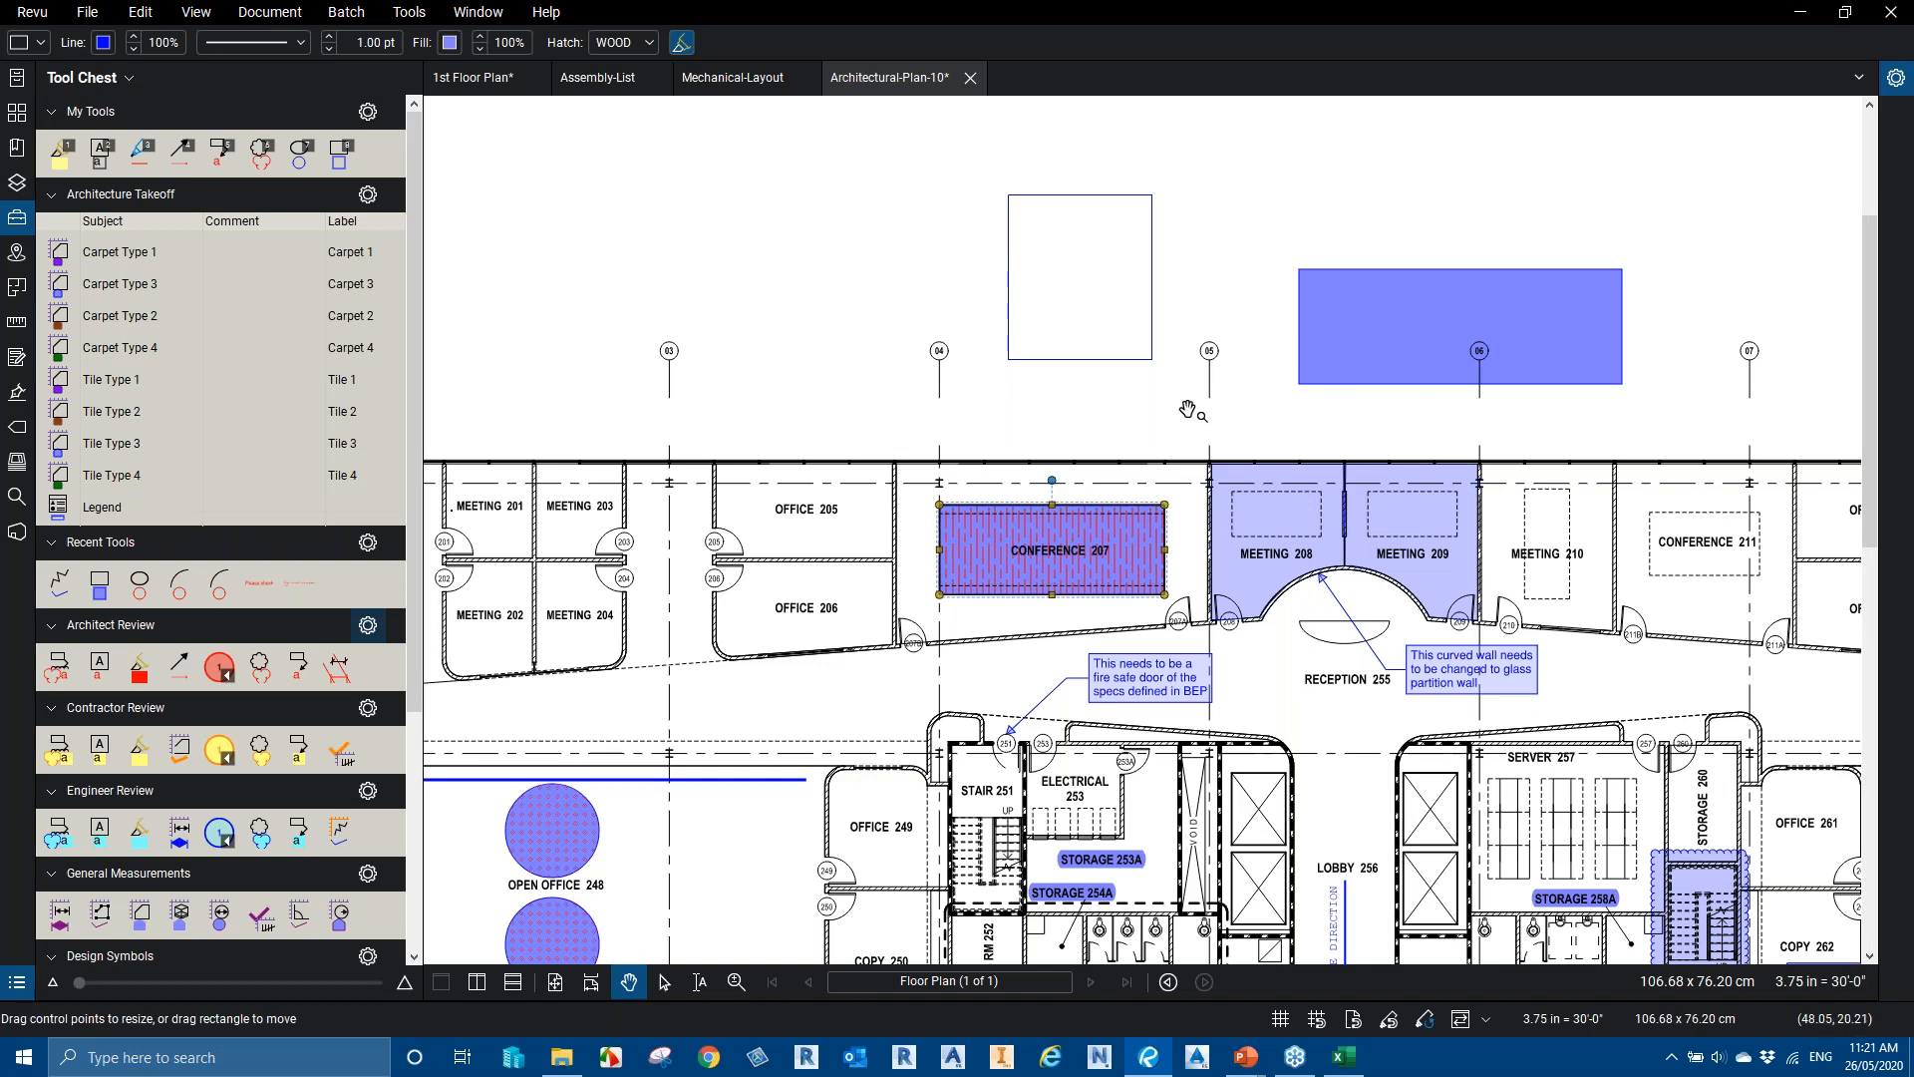
left_click(1083, 439)
Try to match the box-shaped polyline to the Meeting 208 polygon's formatting with Format Painter
right_click(1312, 547)
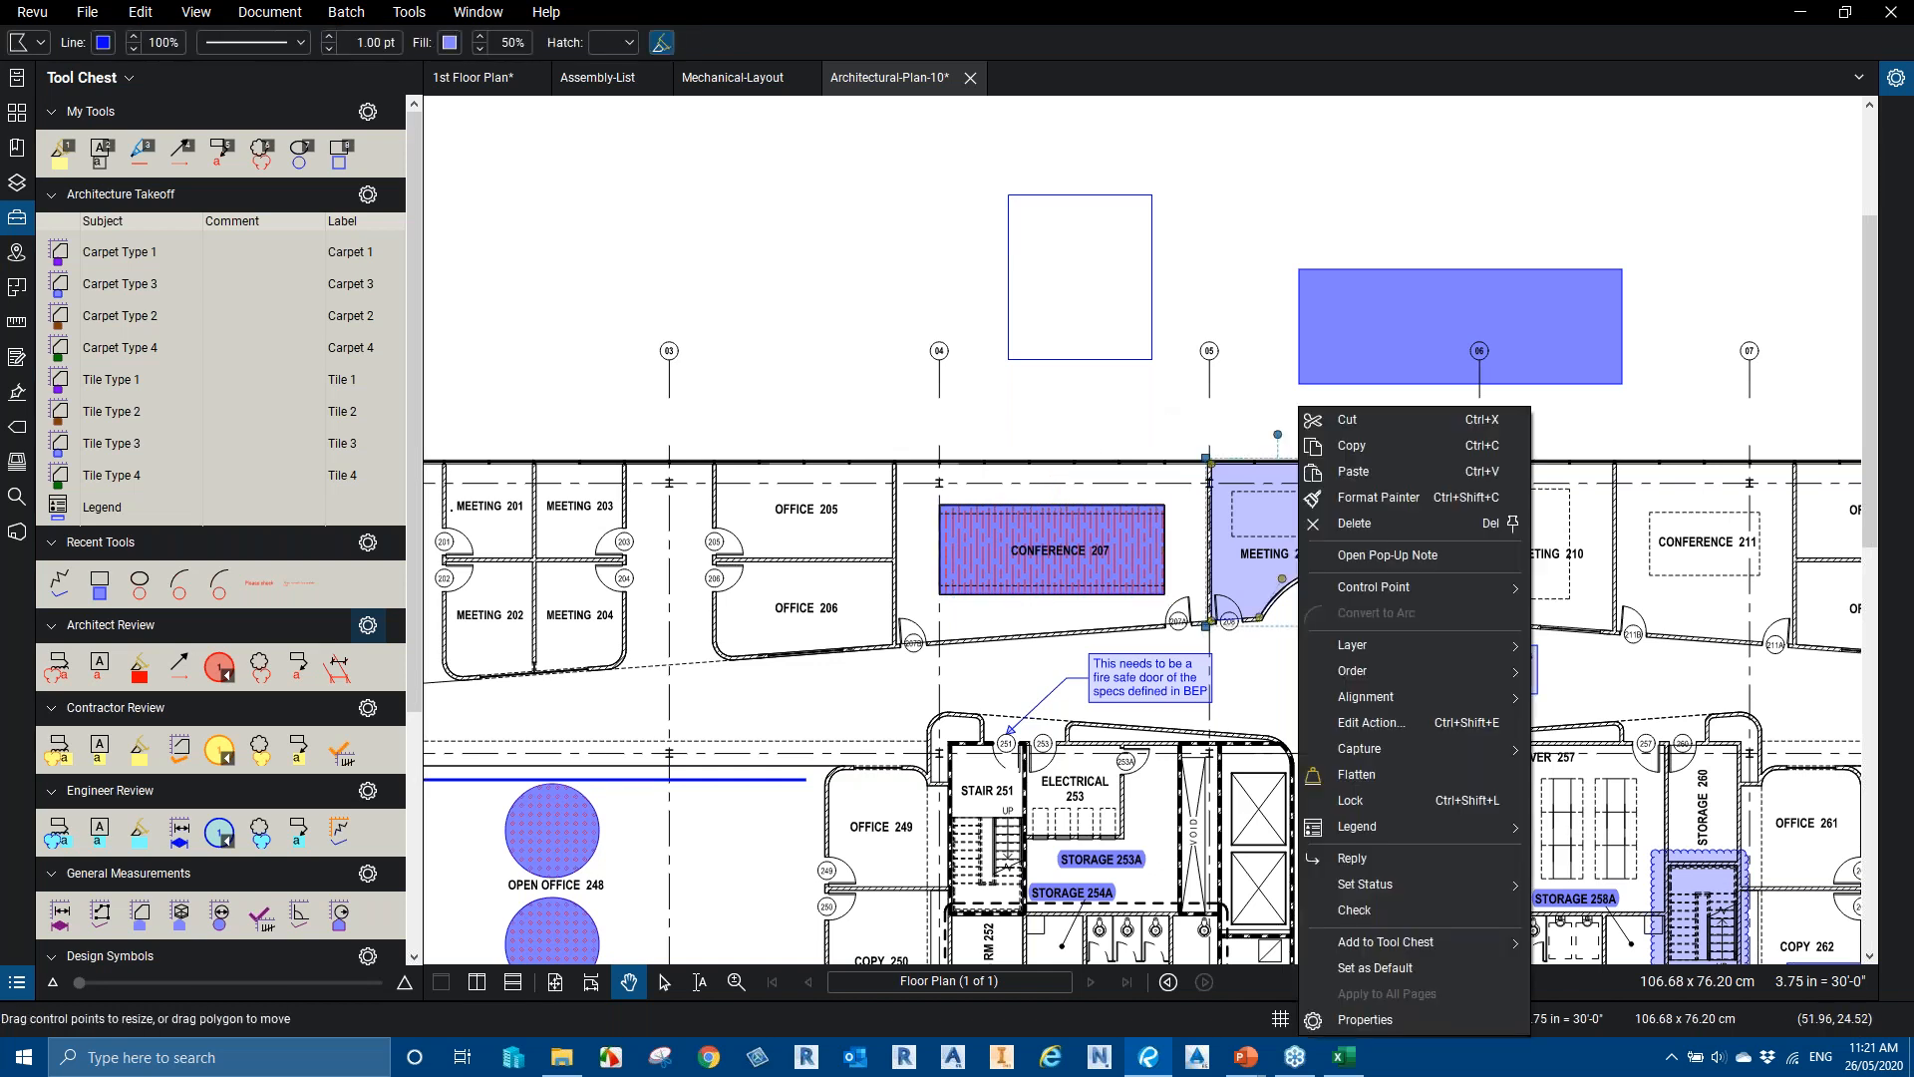
left_click(1420, 498)
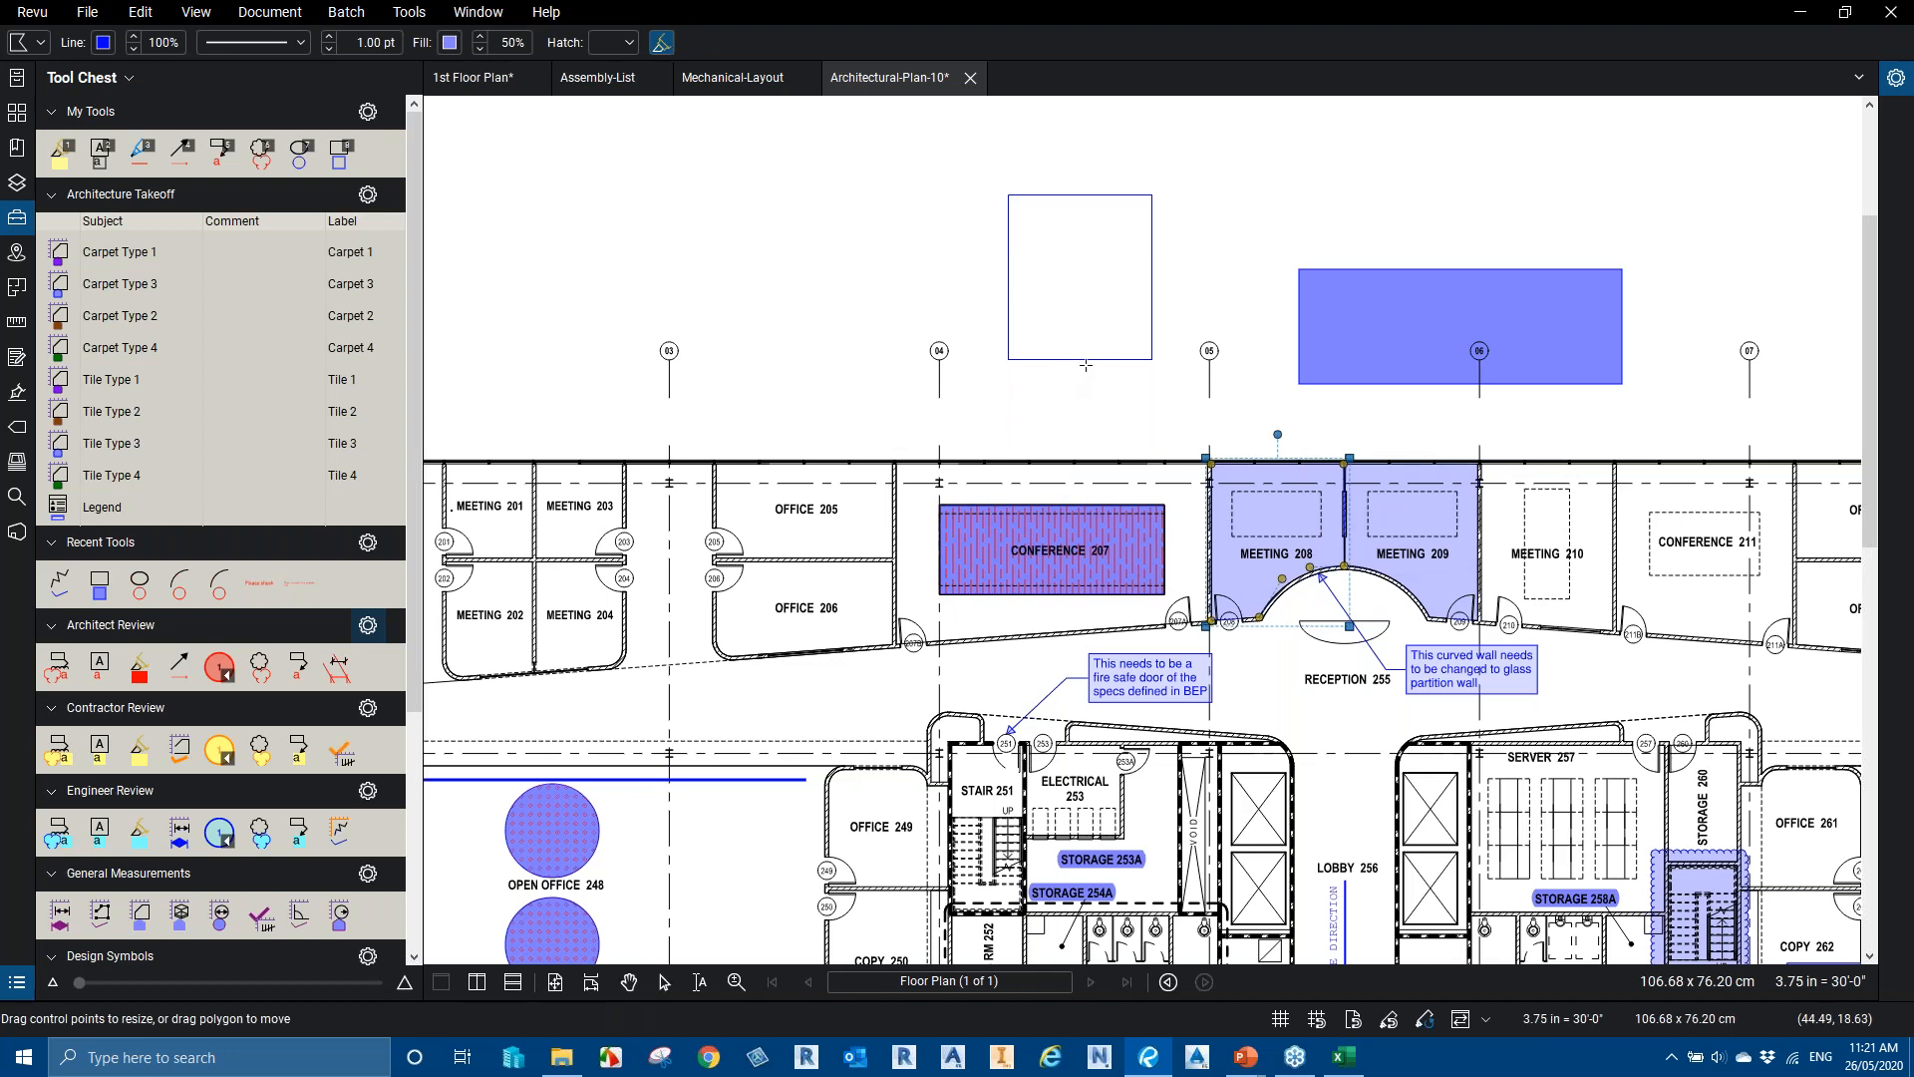
key("Escape")
scroll(1285, 537, "up", 2)
left_click_drag(1286, 543, 1144, 496)
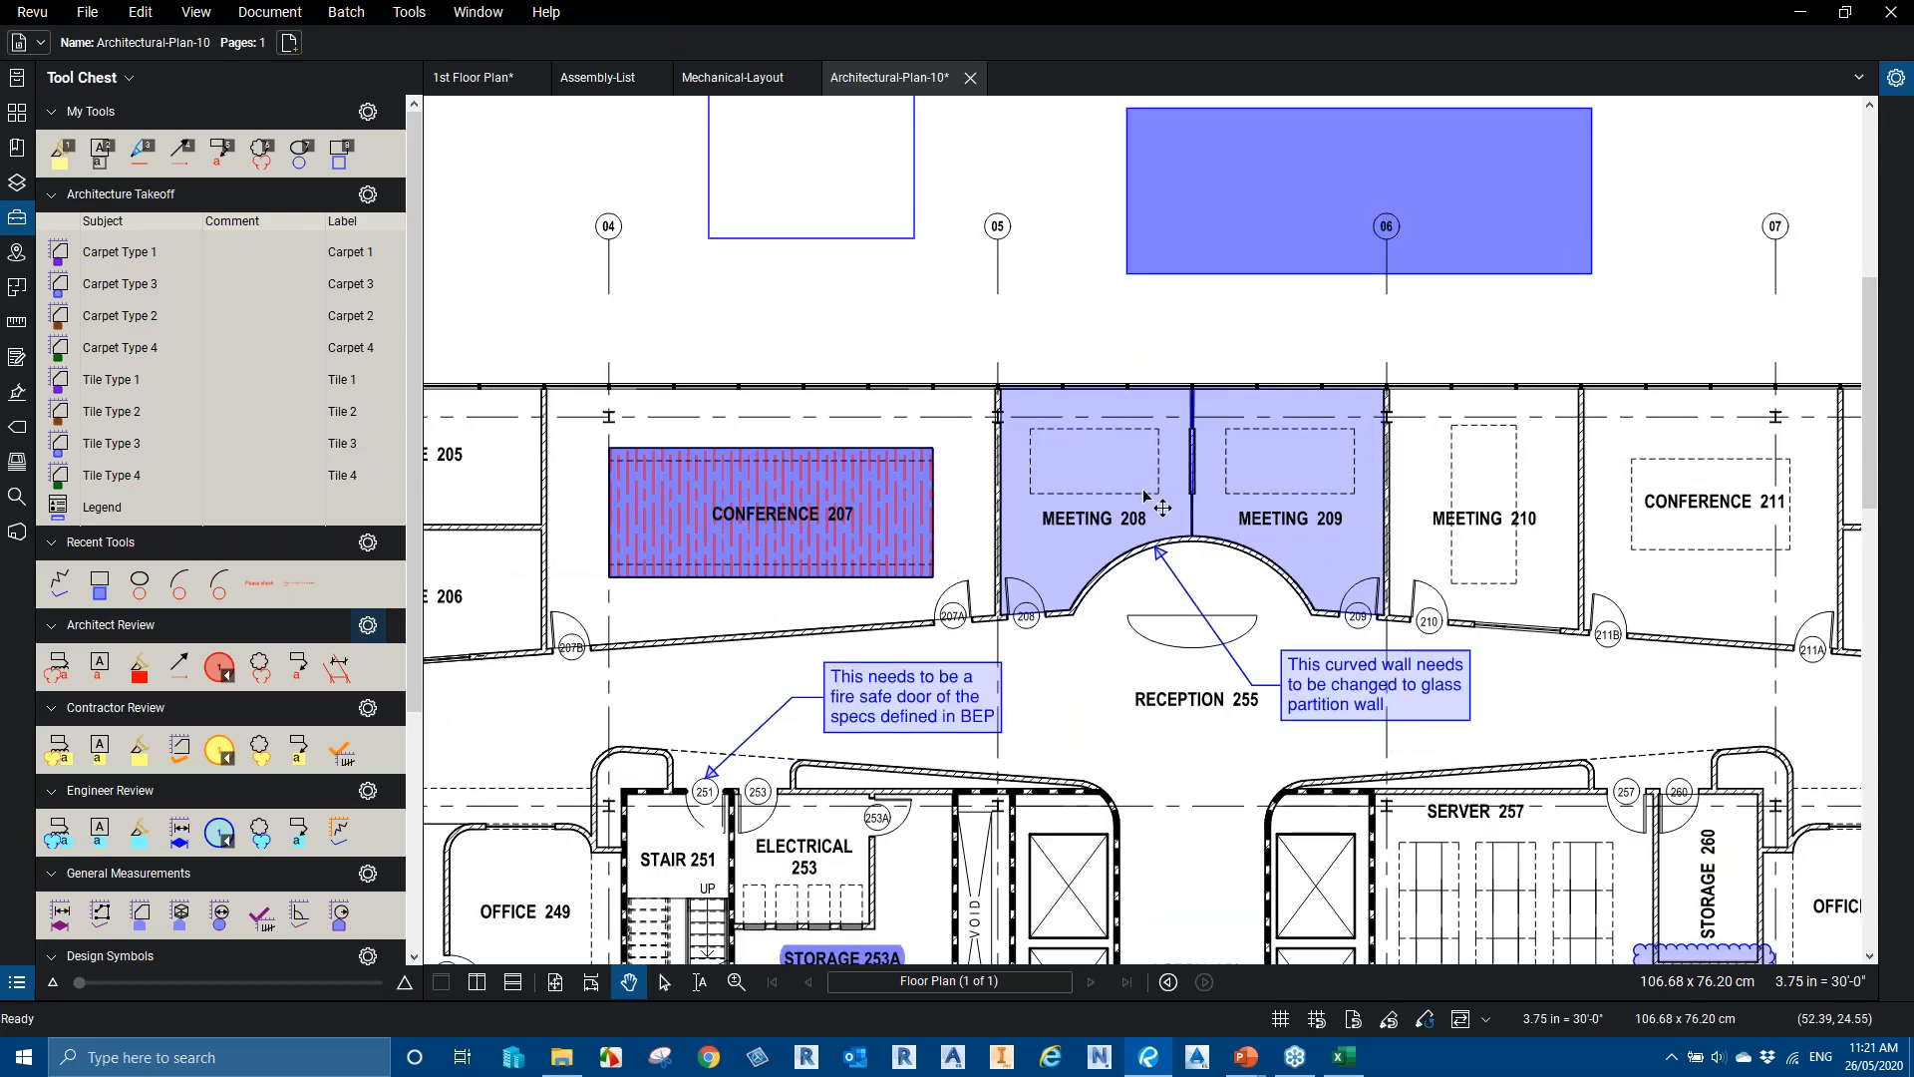
scroll(1144, 496, "down", 2)
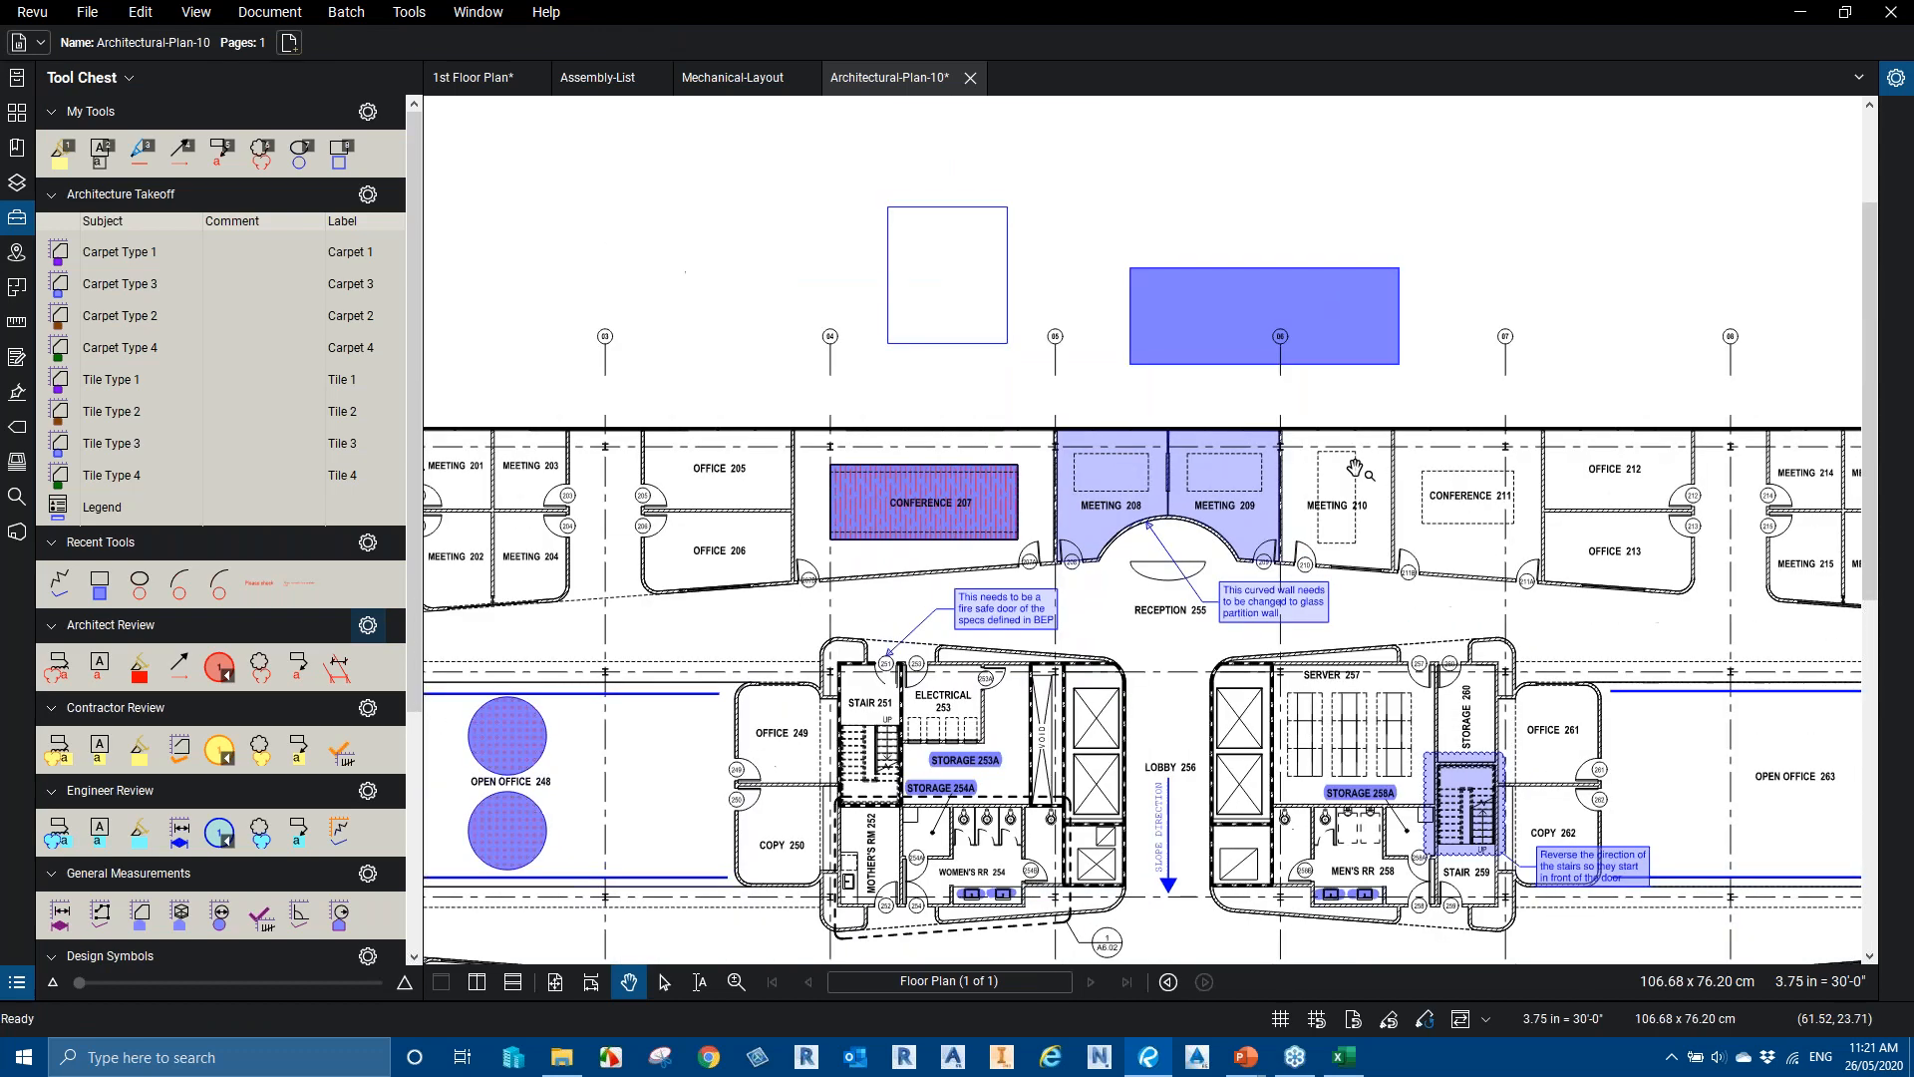
left_click_drag(761, 676, 1162, 576)
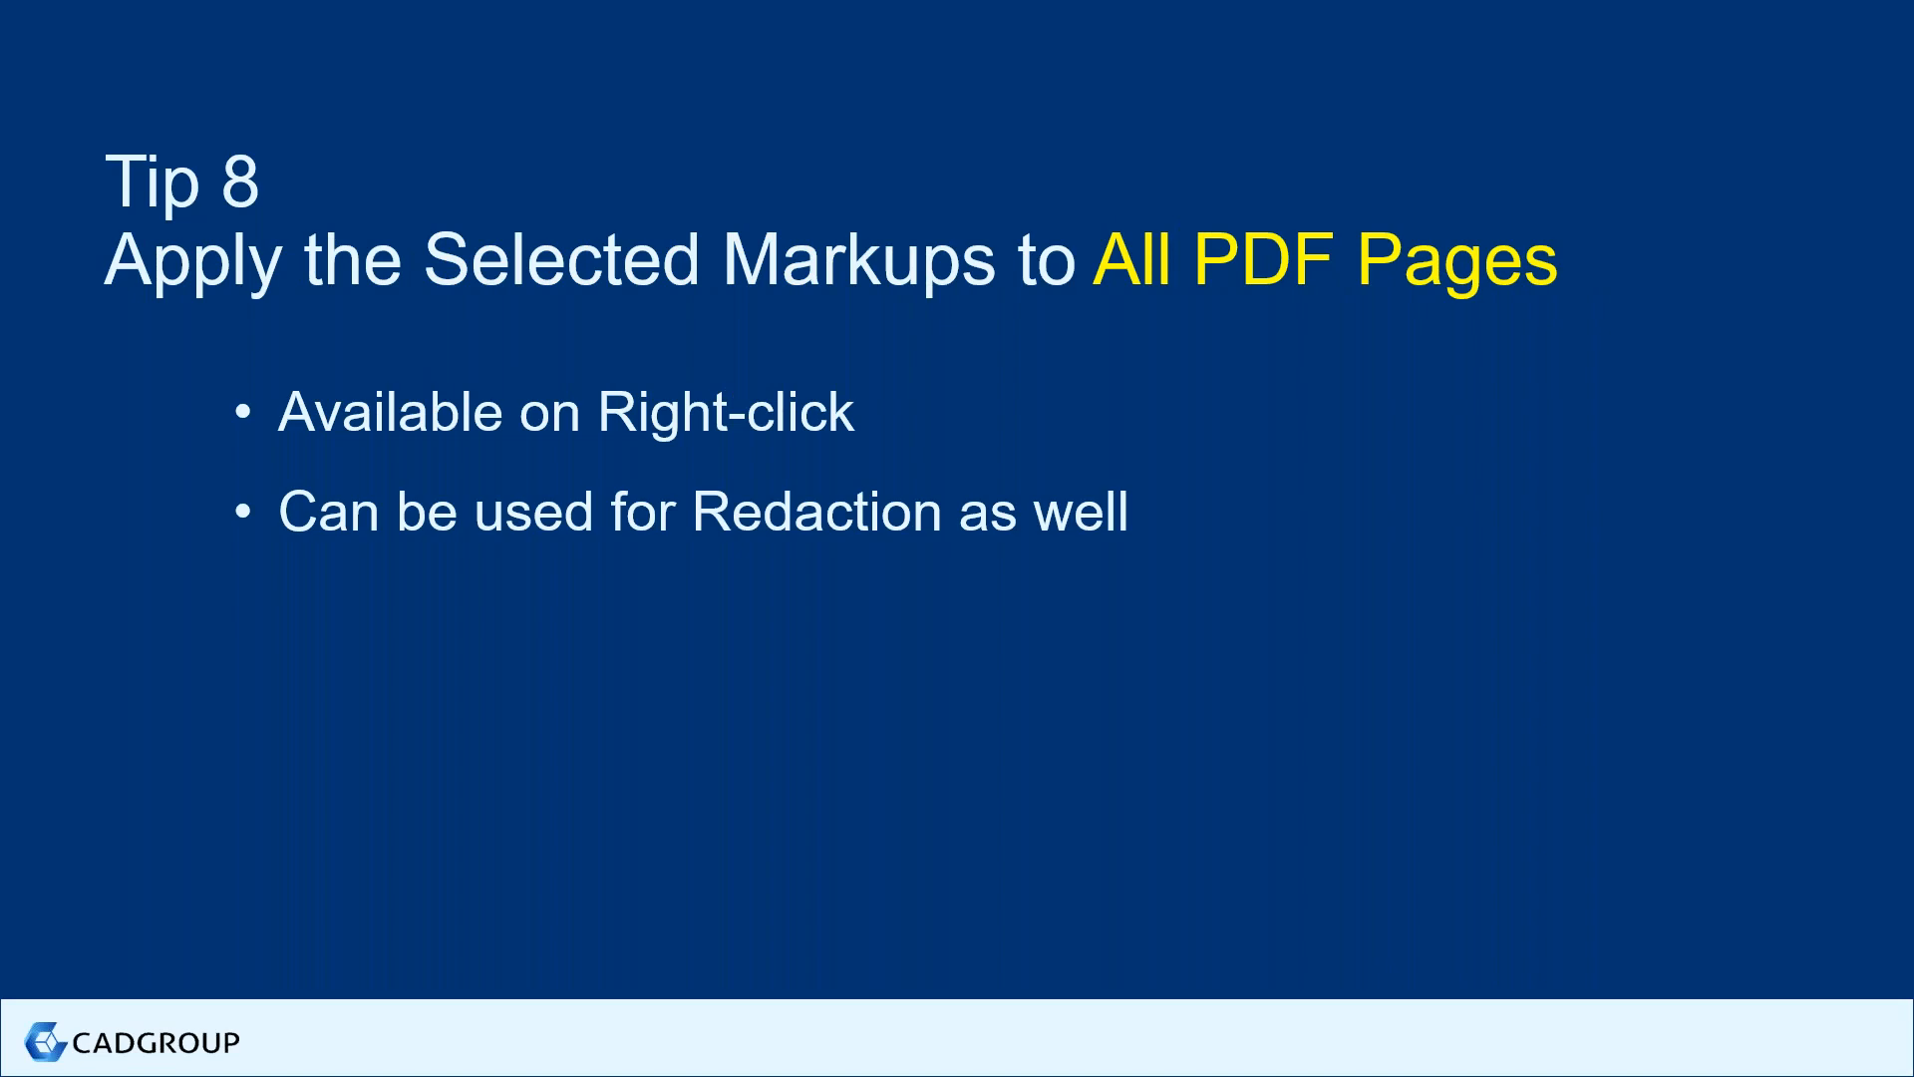
Return to Bluebeam Revu, show the Assembly-List document and examine the table and footer text on its second page
key("alt+Tab")
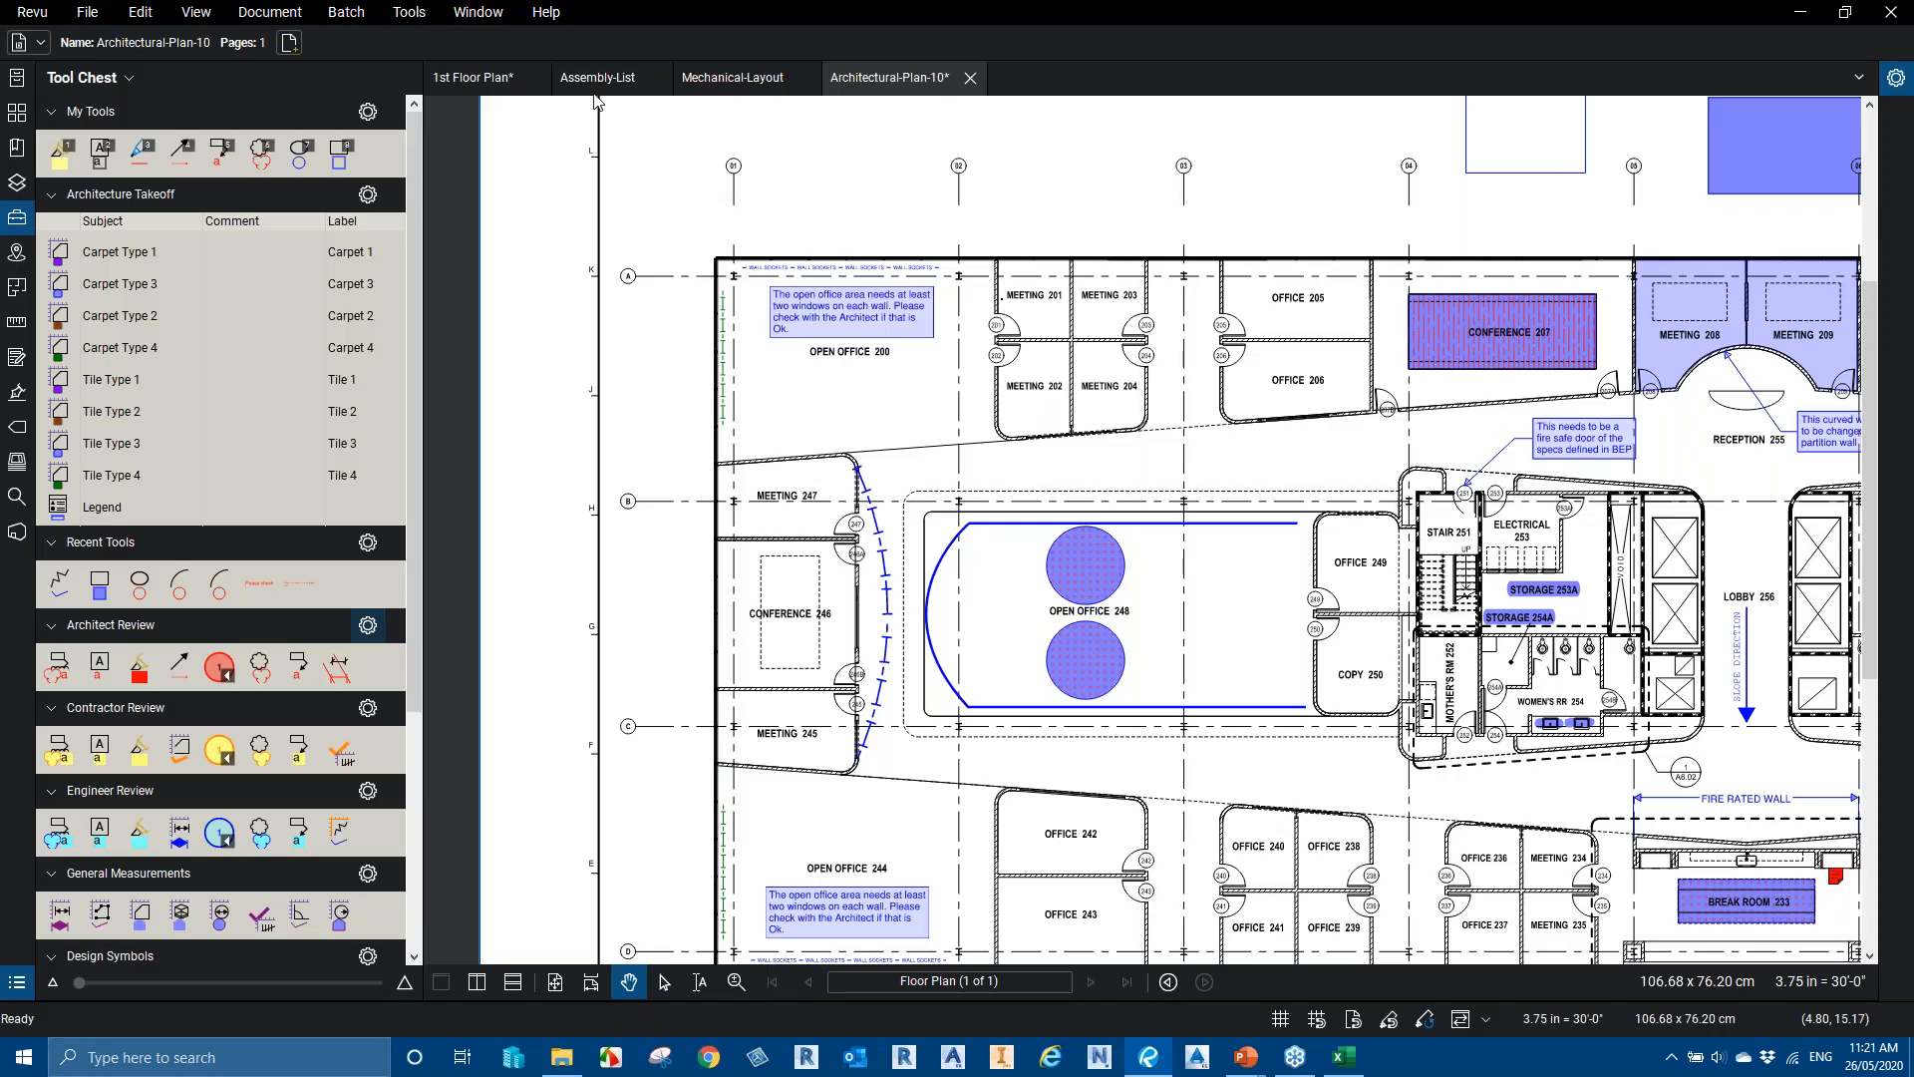
left_click(597, 78)
scroll(1142, 561, "up", 5)
scroll(1136, 559, "down", 1)
scroll(1136, 558, "down", 5)
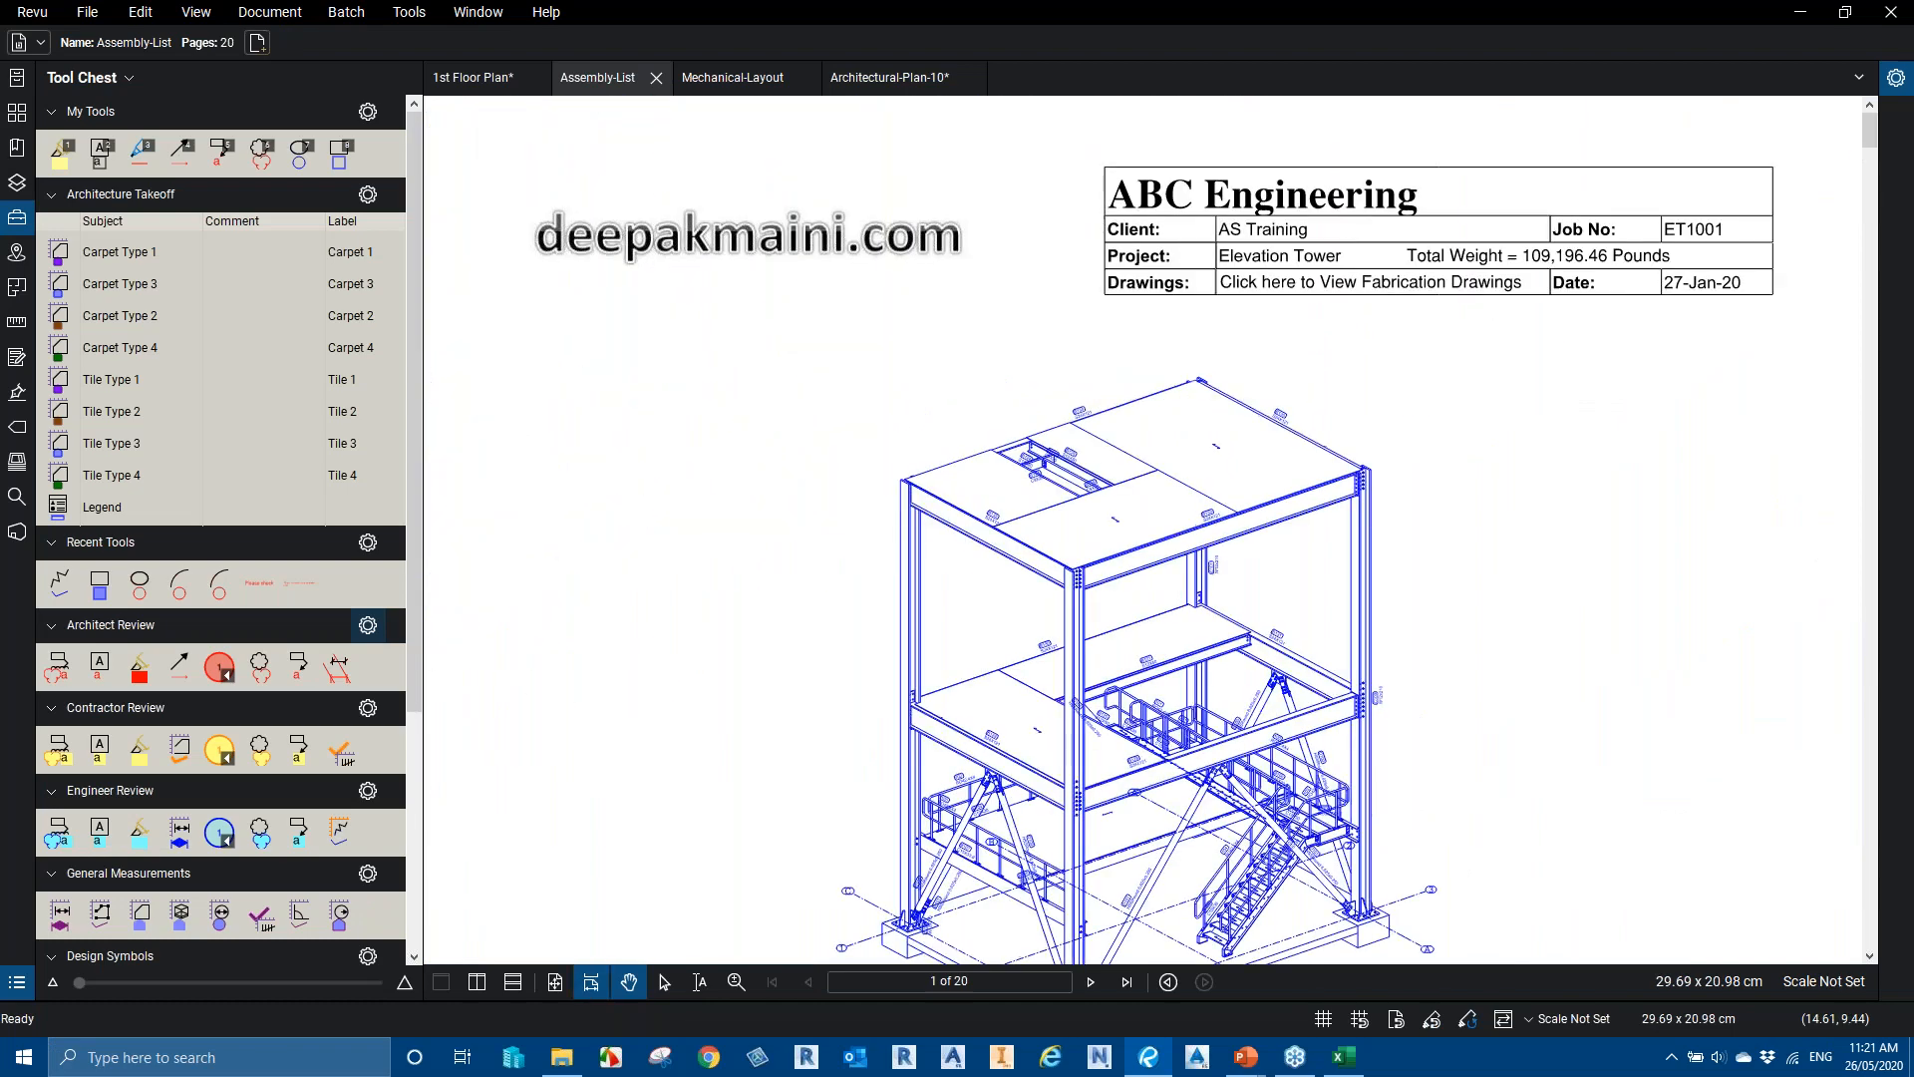
scroll(1137, 558, "down", 10)
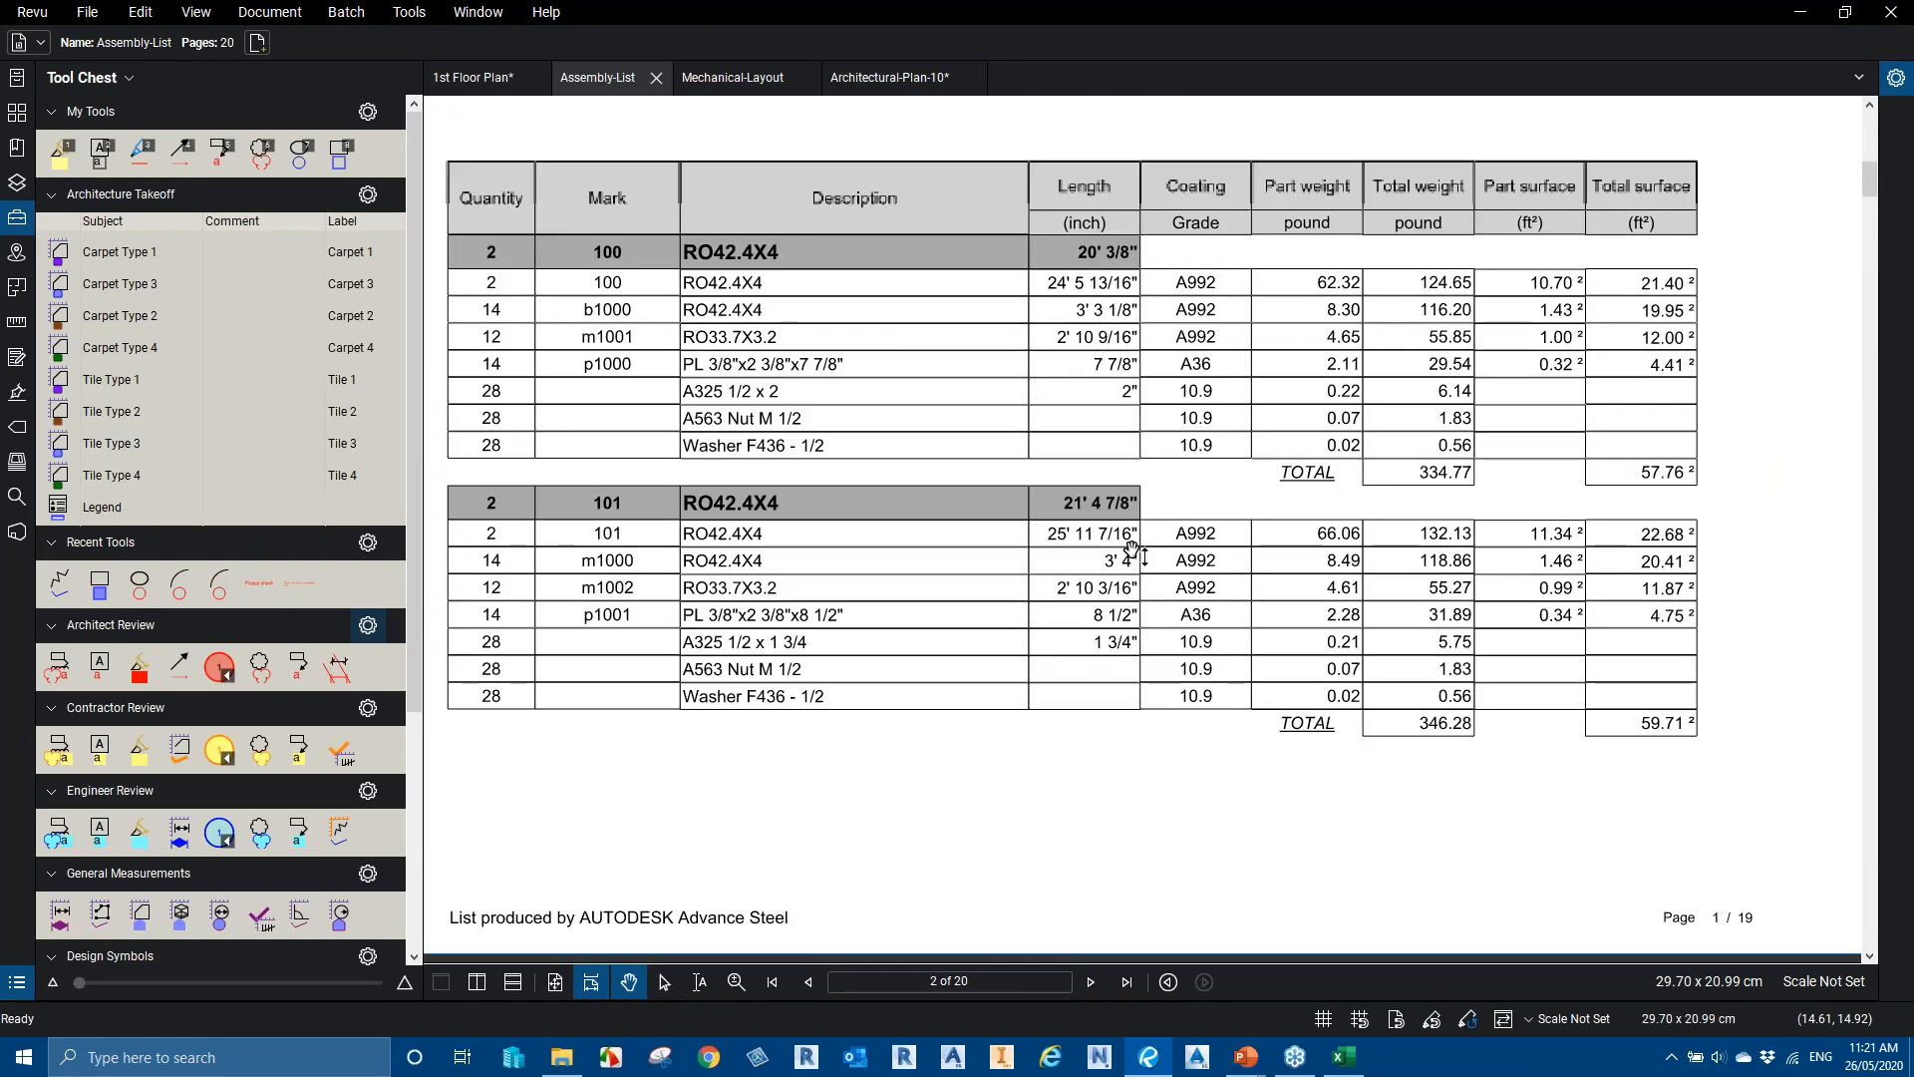
scroll(1133, 548, "down", 1)
scroll(1134, 548, "up", 1)
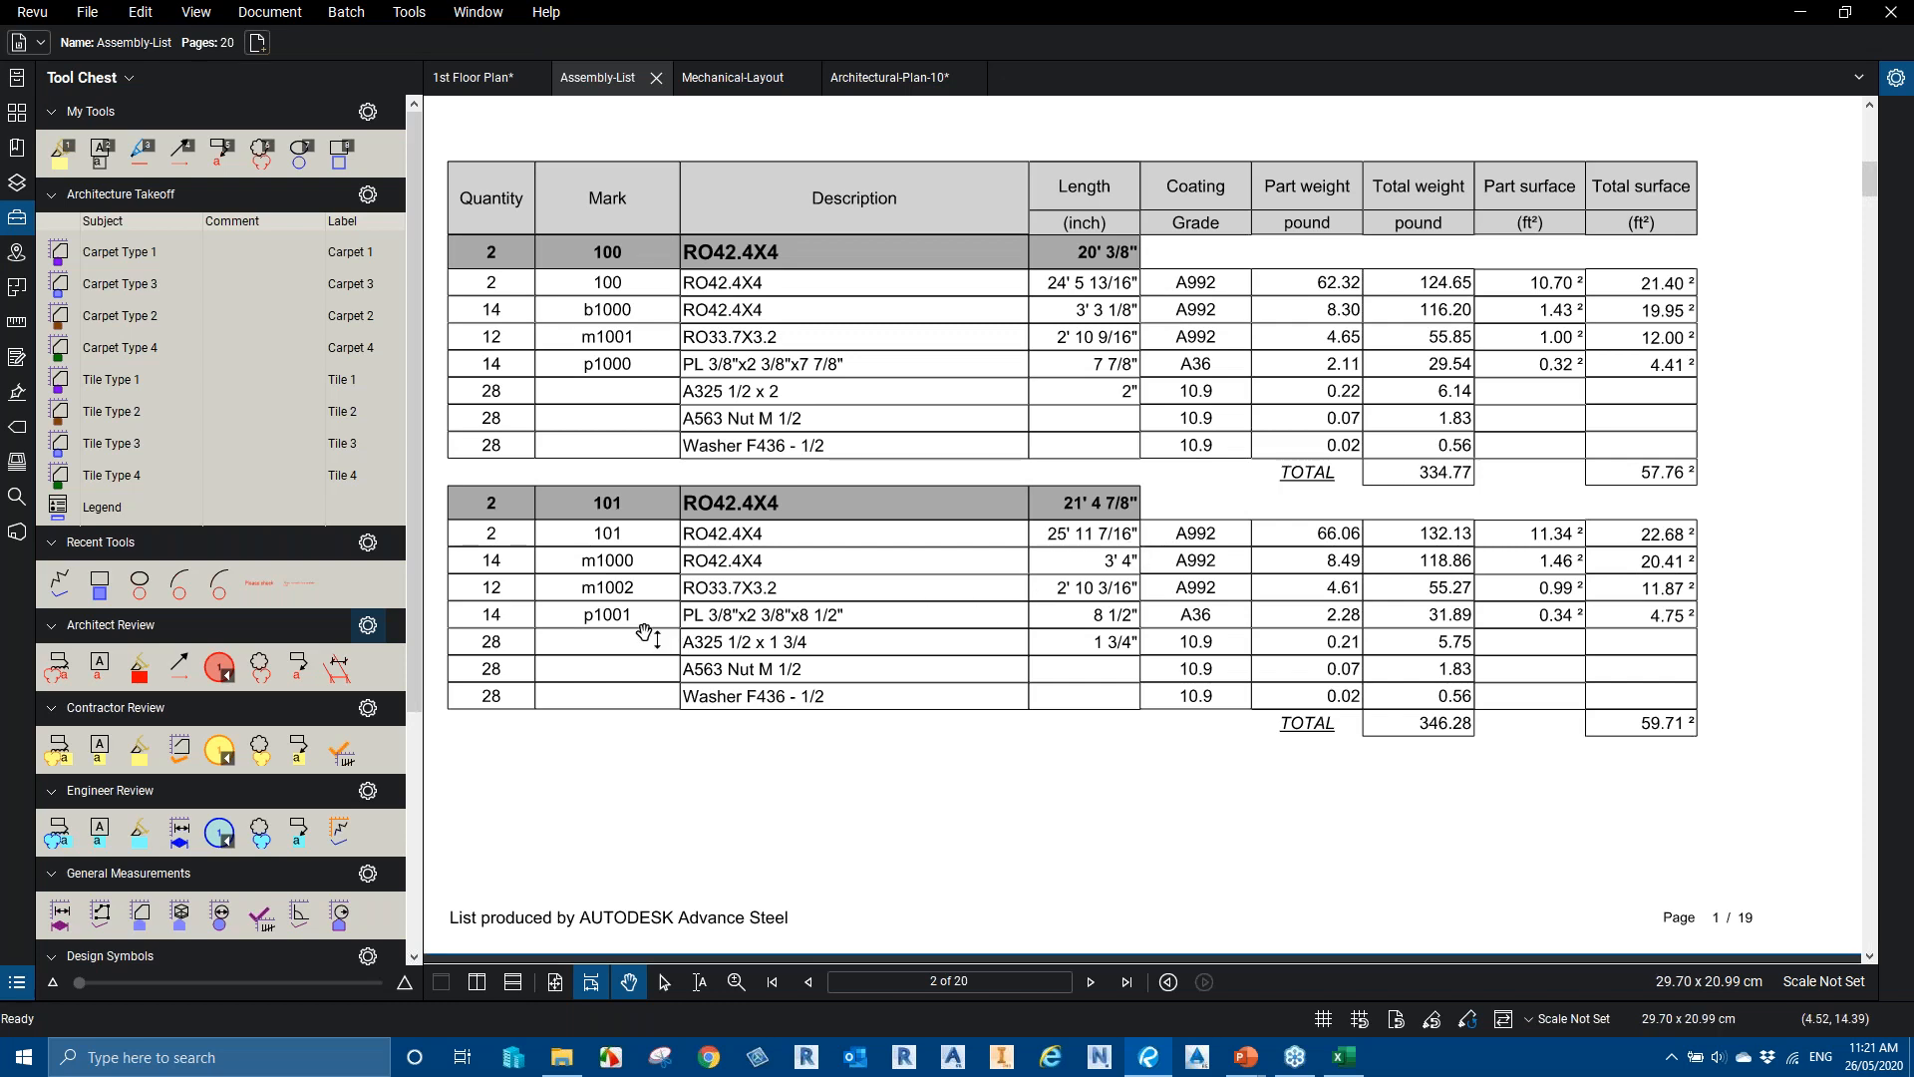
scroll(796, 607, "up", 2)
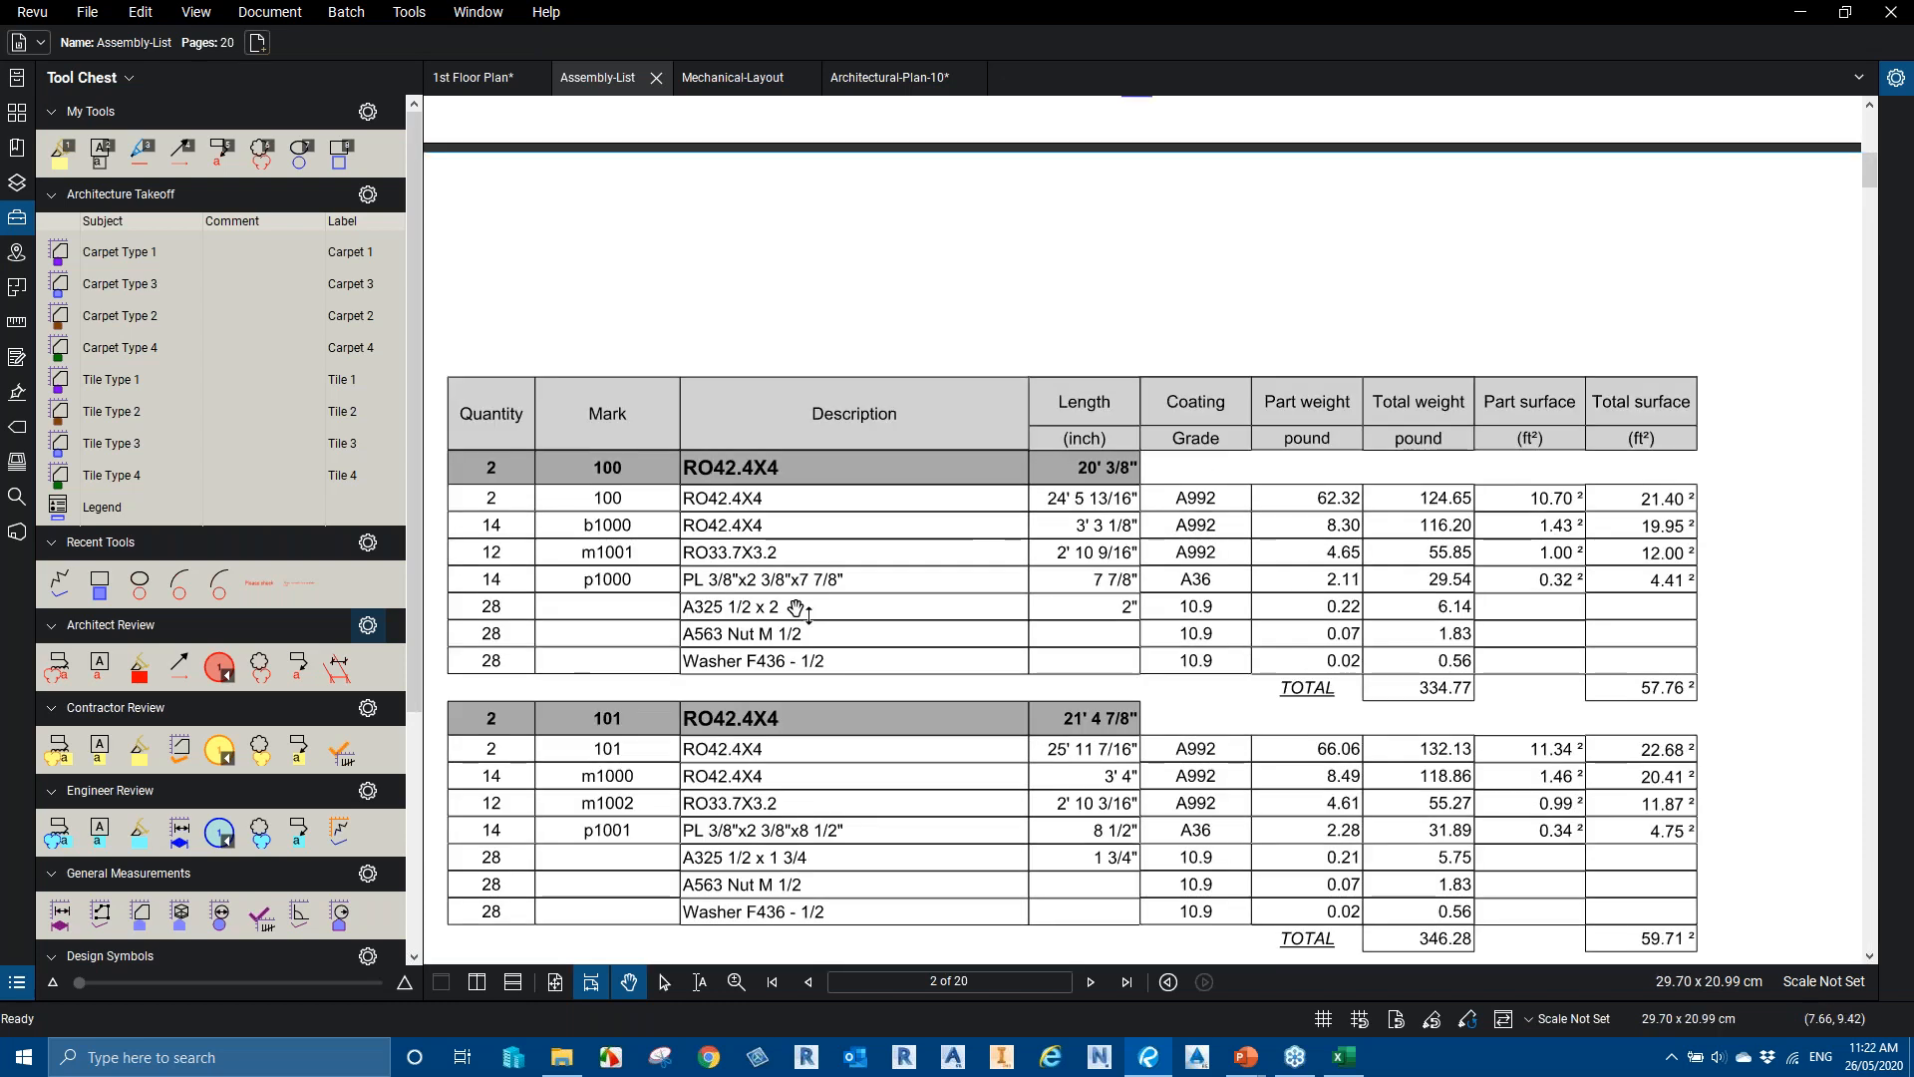
scroll(798, 604, "down", 2)
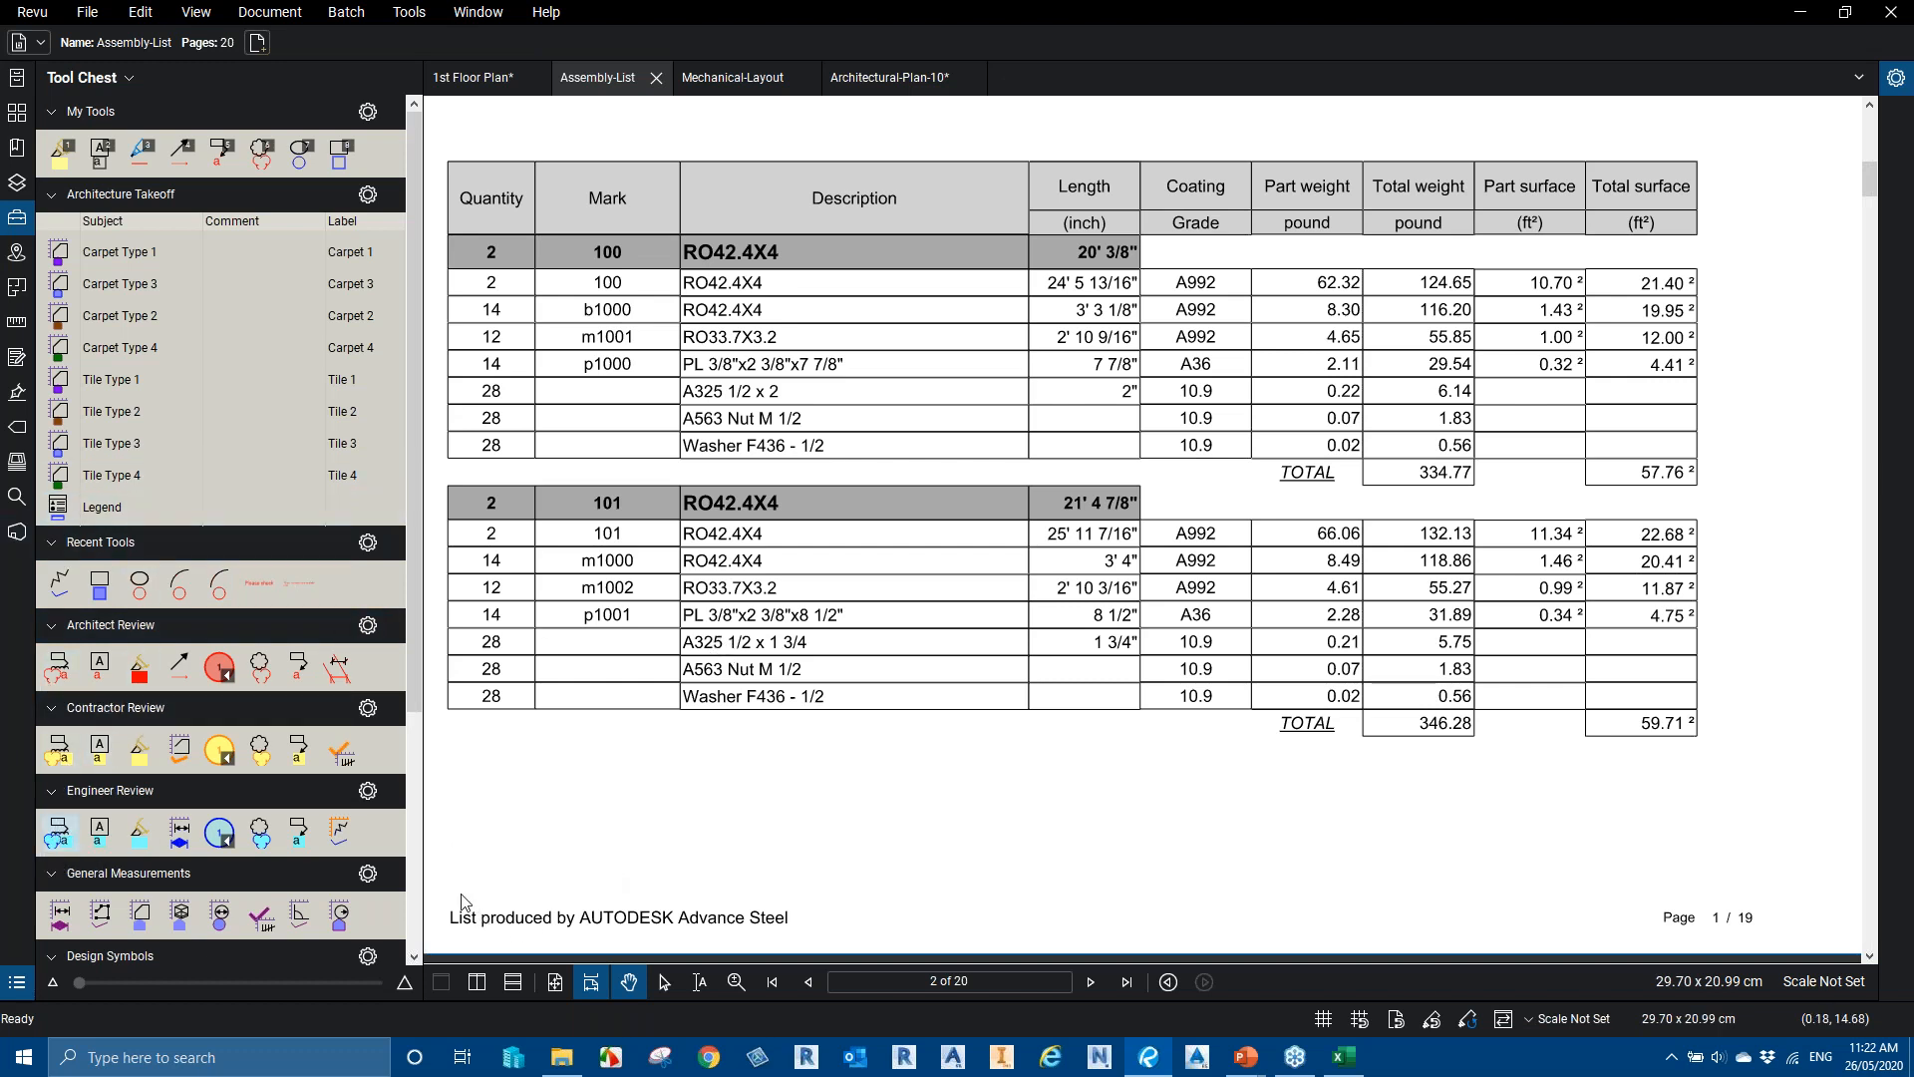
Add a Cloud+ markup around the "List produced by AUTODESK Advance Steel" footer on the second page, with the callout text "Please remove"
left_click_drag(441, 900, 835, 955)
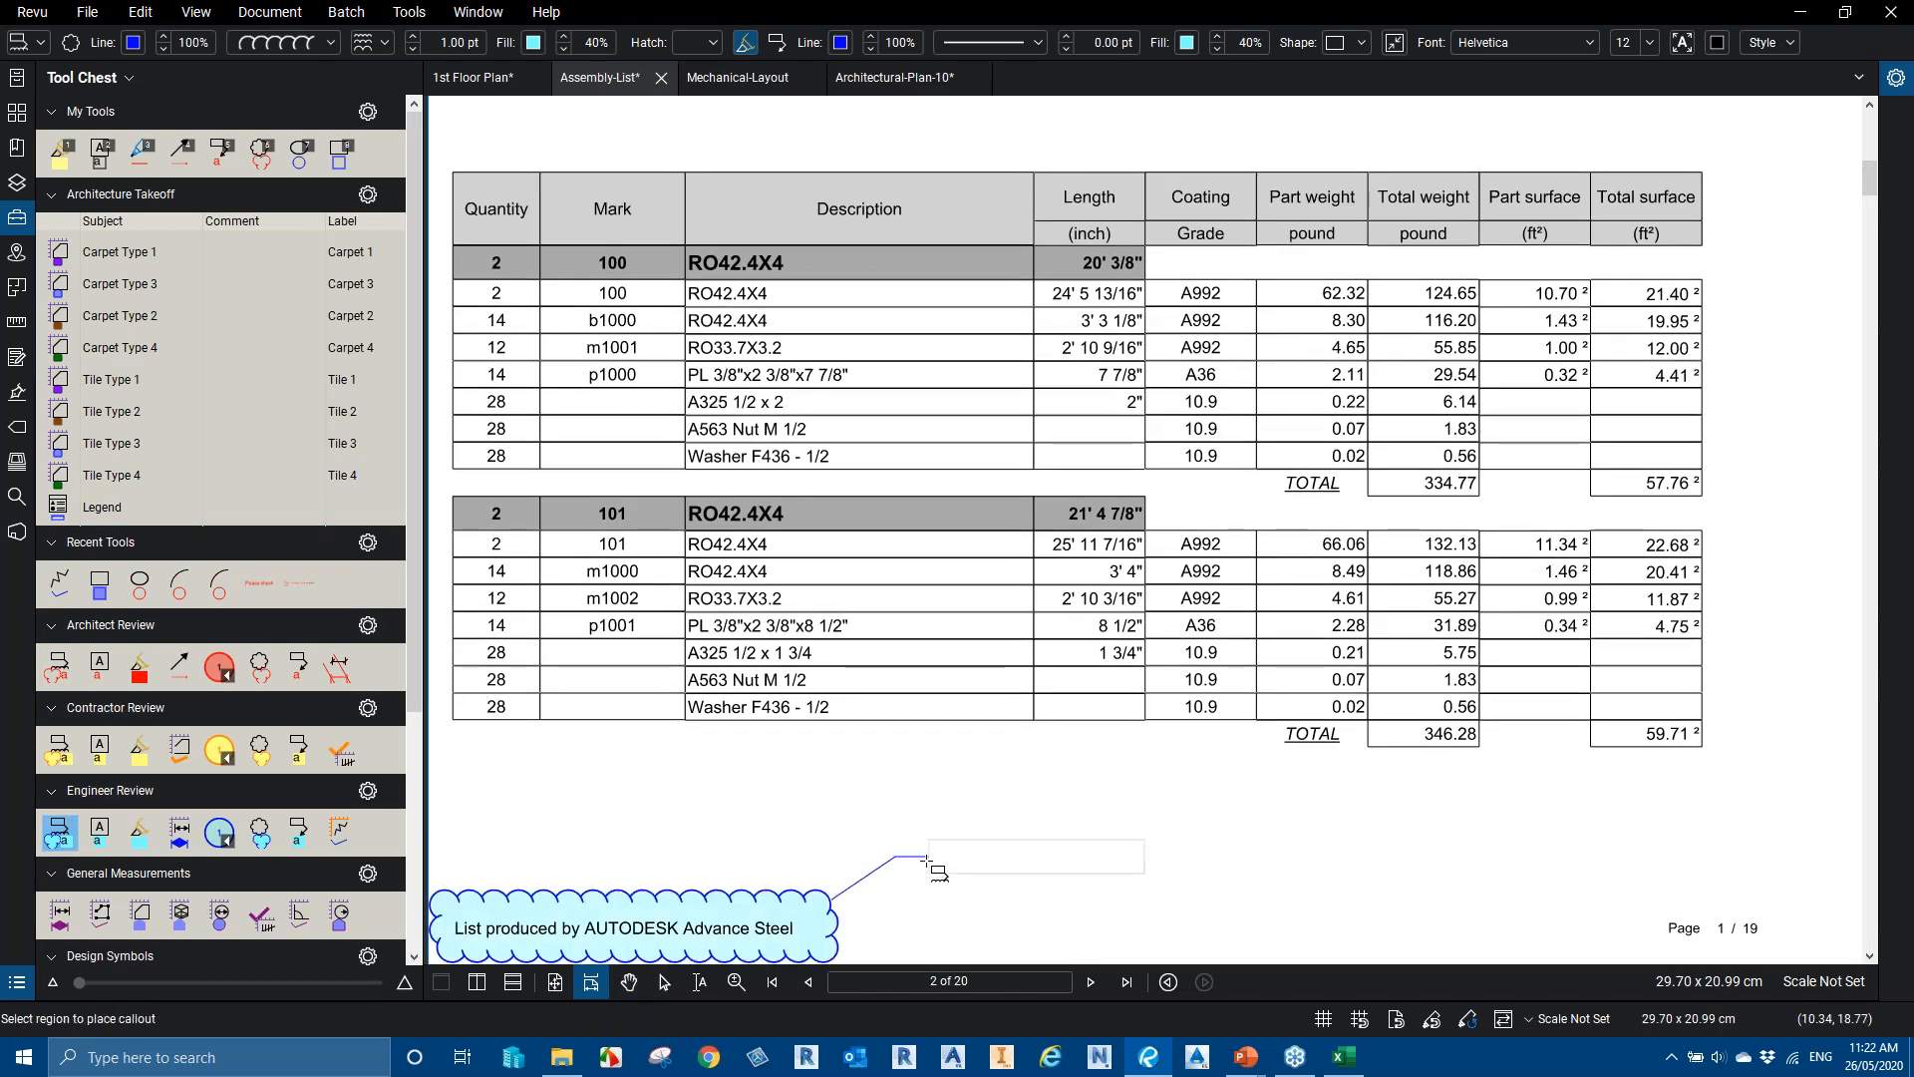
left_click(930, 859)
type("Please")
type(" revmoerw")
key("BackSpace")
key("BackSpace")
key("BackSpace")
key("BackSpace")
key("BackSpace")
key("BackSpace")
type("move")
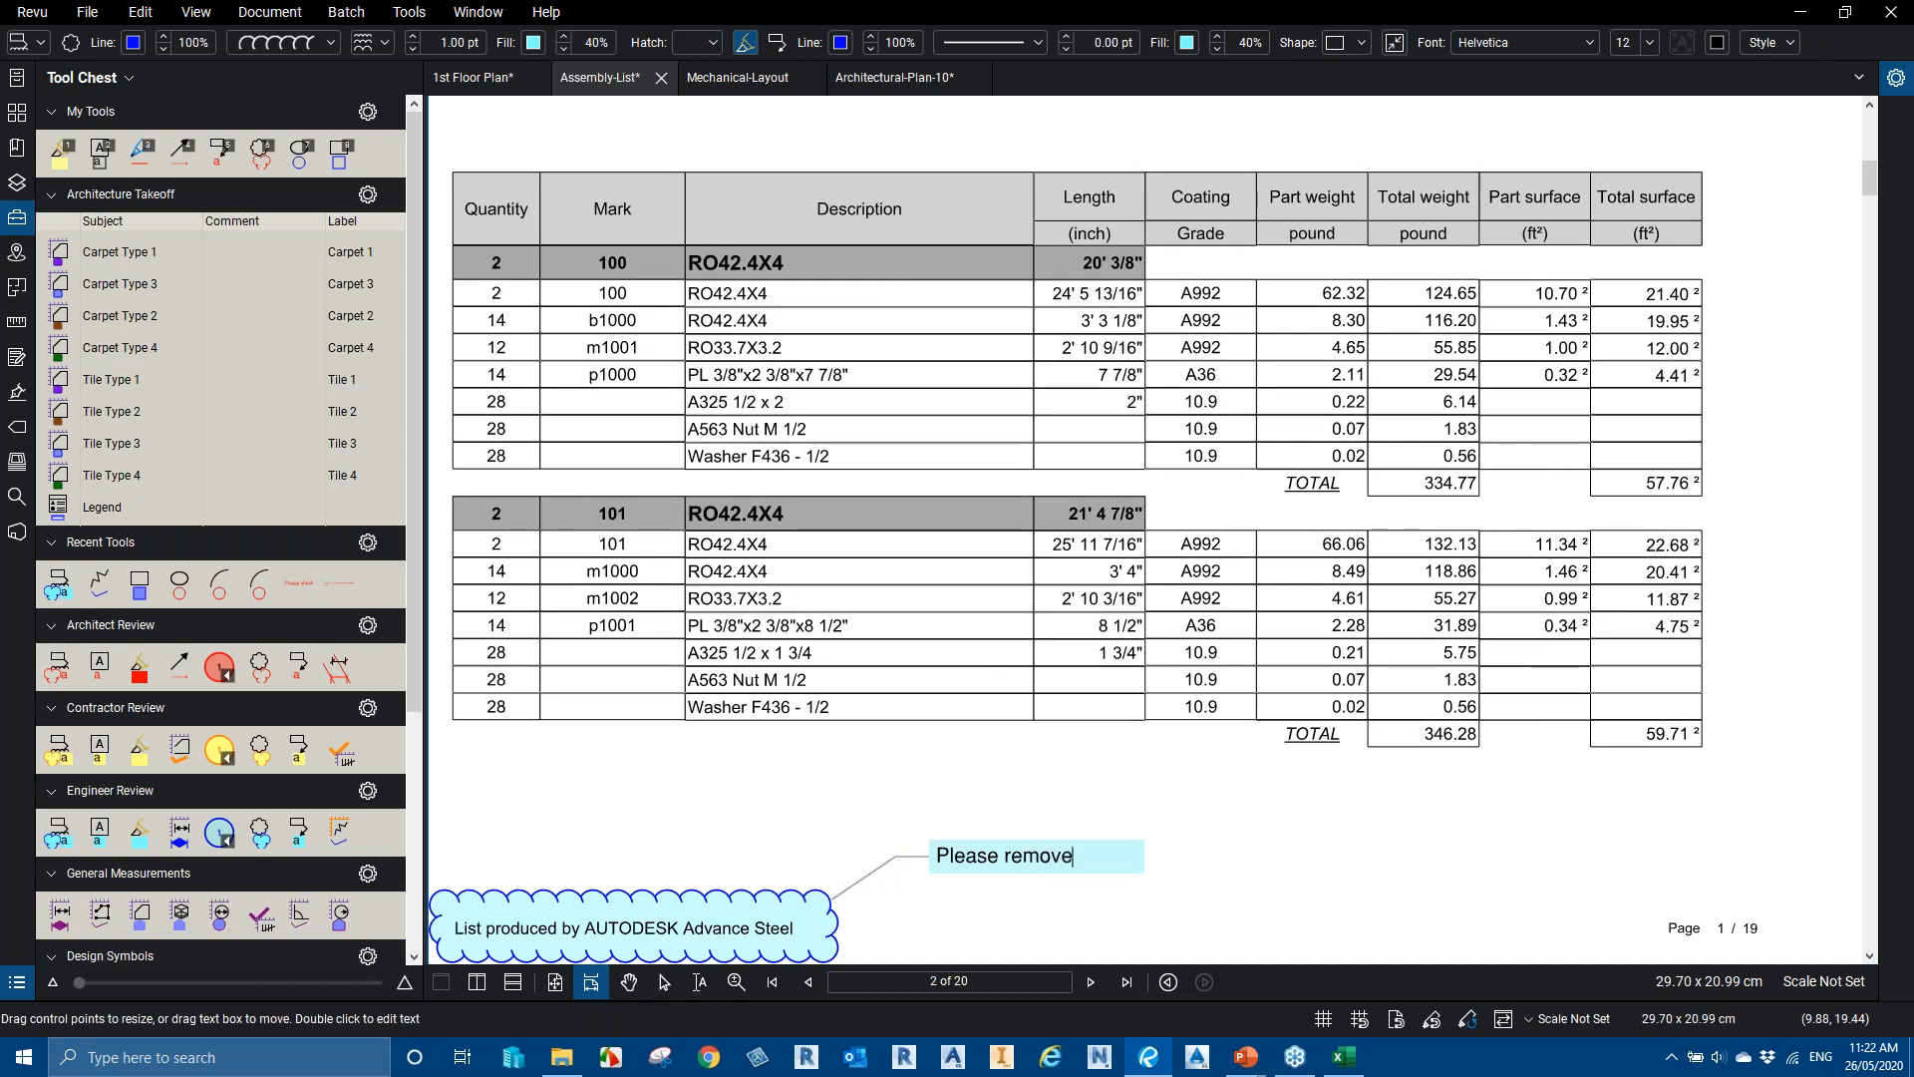
key("Escape")
left_click(1266, 812)
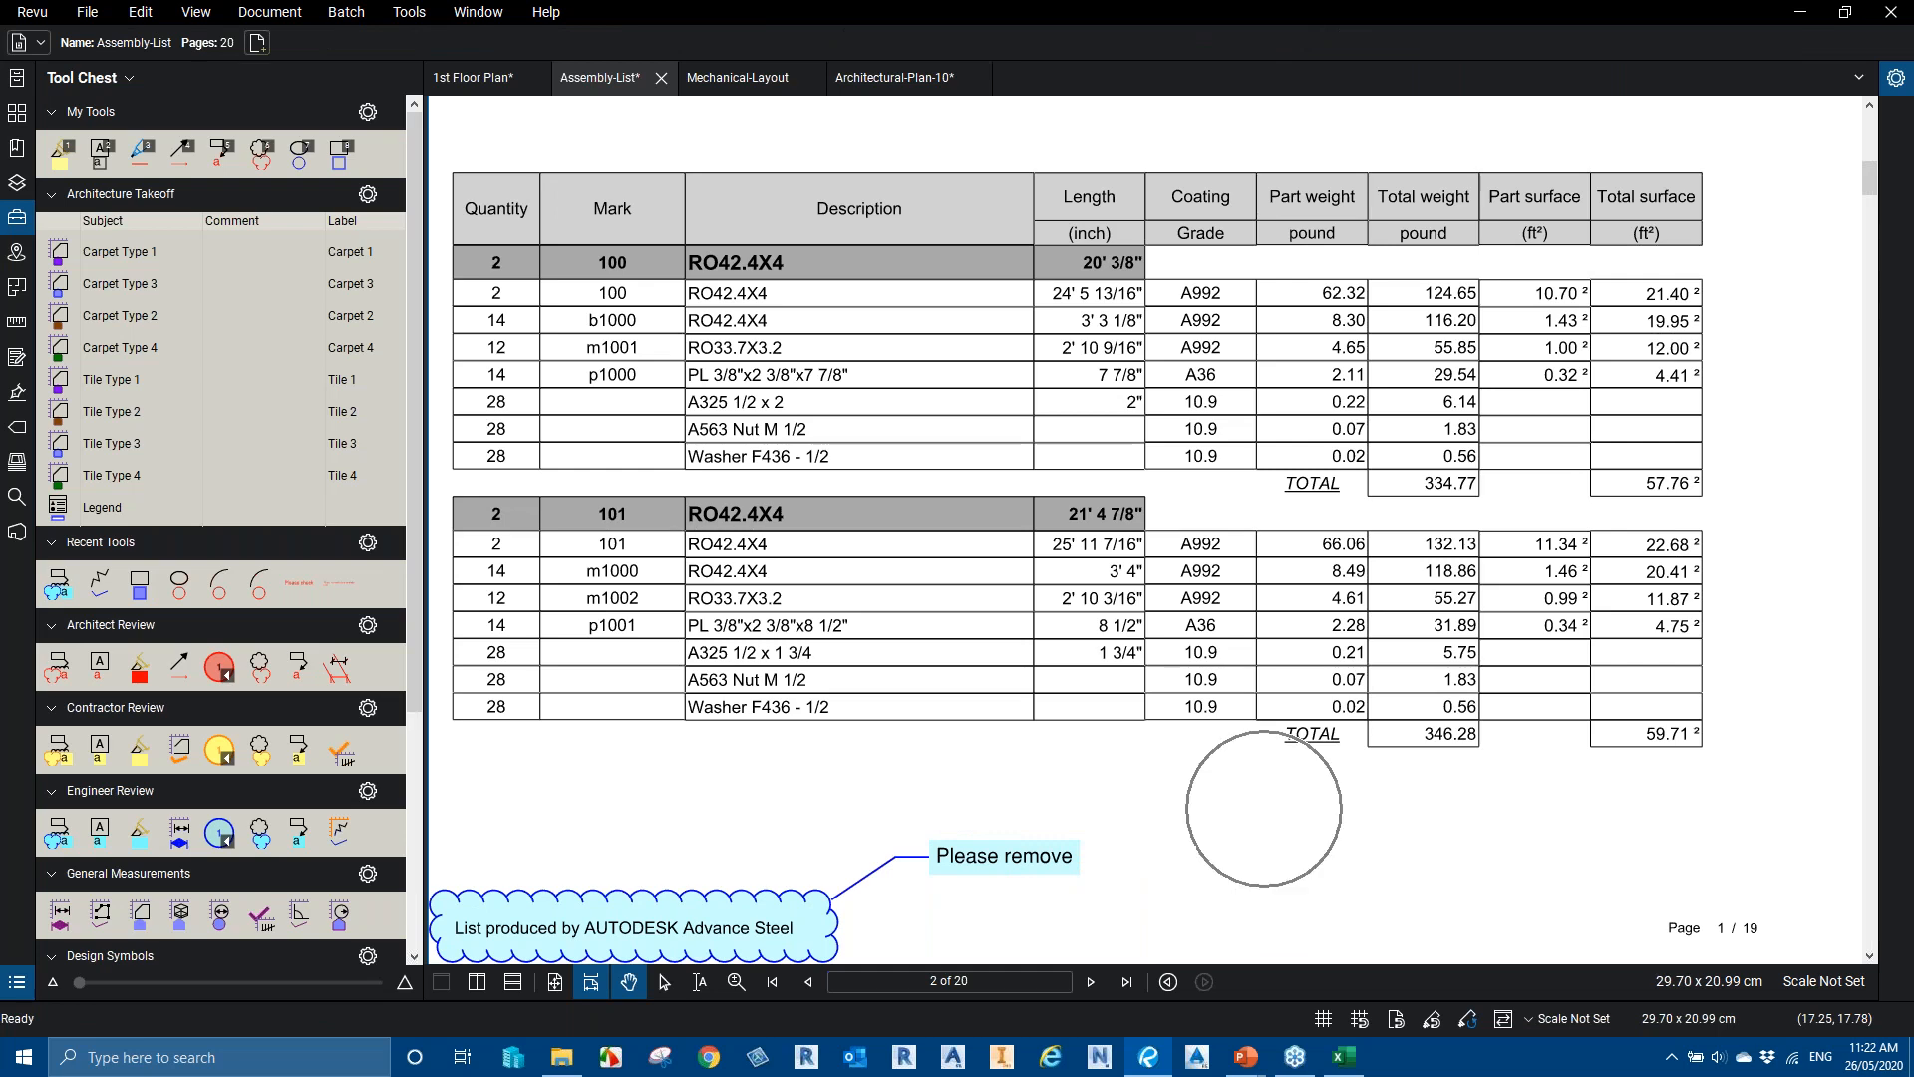
Apply the "Please remove" cloud callout to all pages of the Assembly-List document and clear the selection
scroll(1147, 803, "down", 3)
scroll(1155, 816, "down", 20)
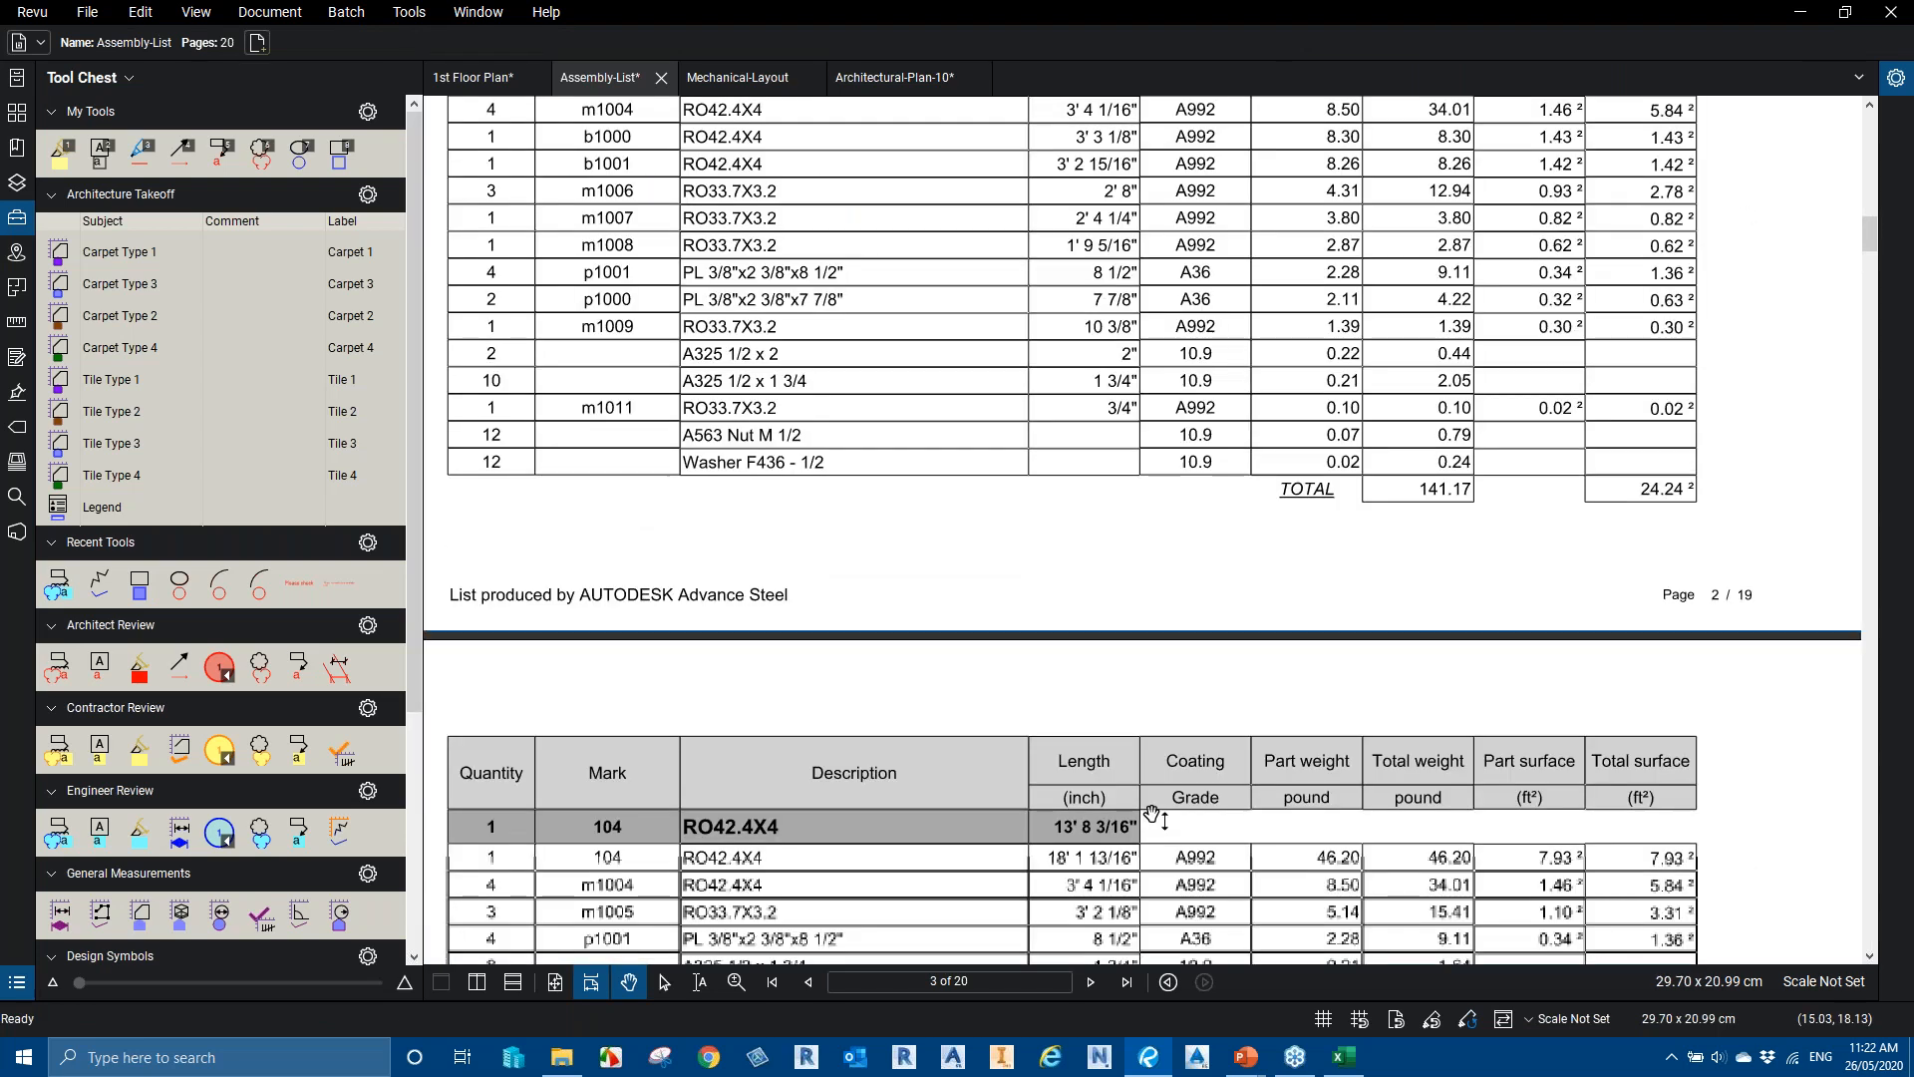
scroll(1154, 816, "up", 8)
scroll(1155, 816, "up", 10)
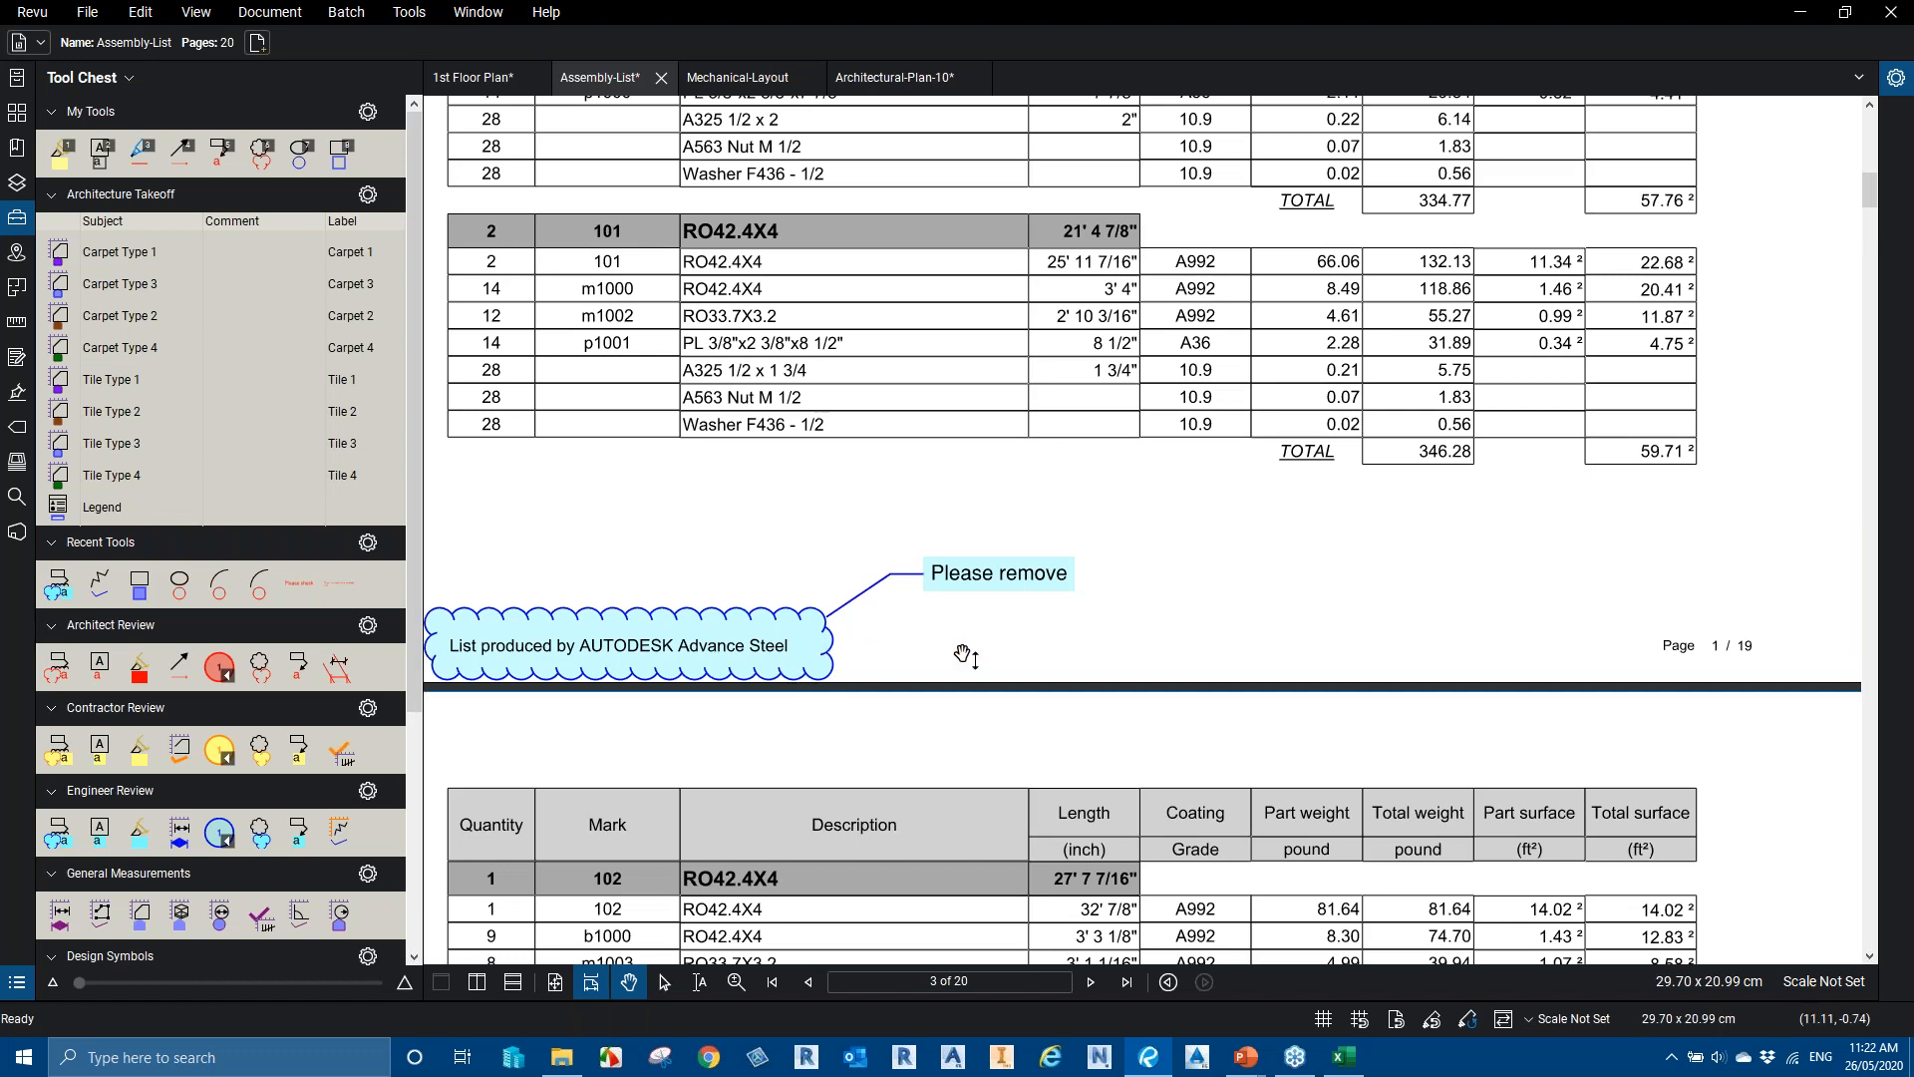
left_click(795, 619)
right_click(795, 619)
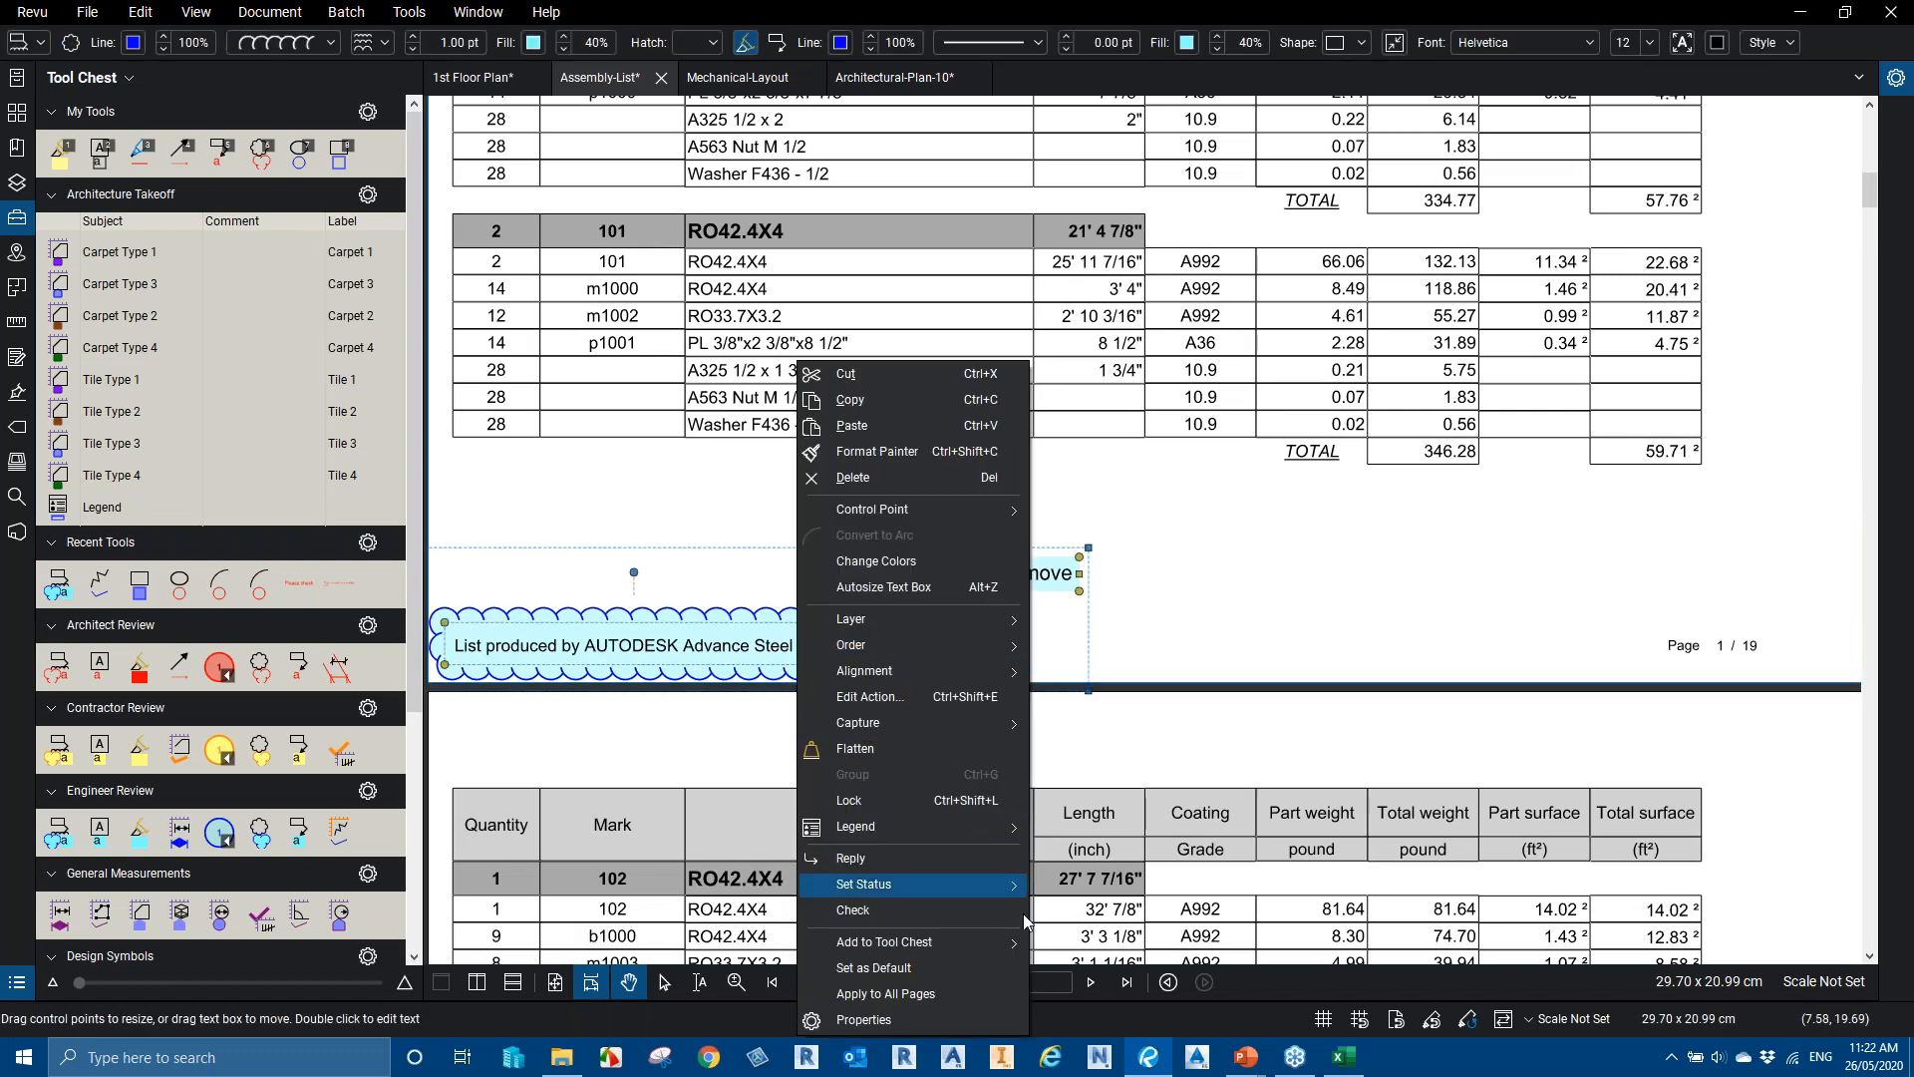
left_click(966, 991)
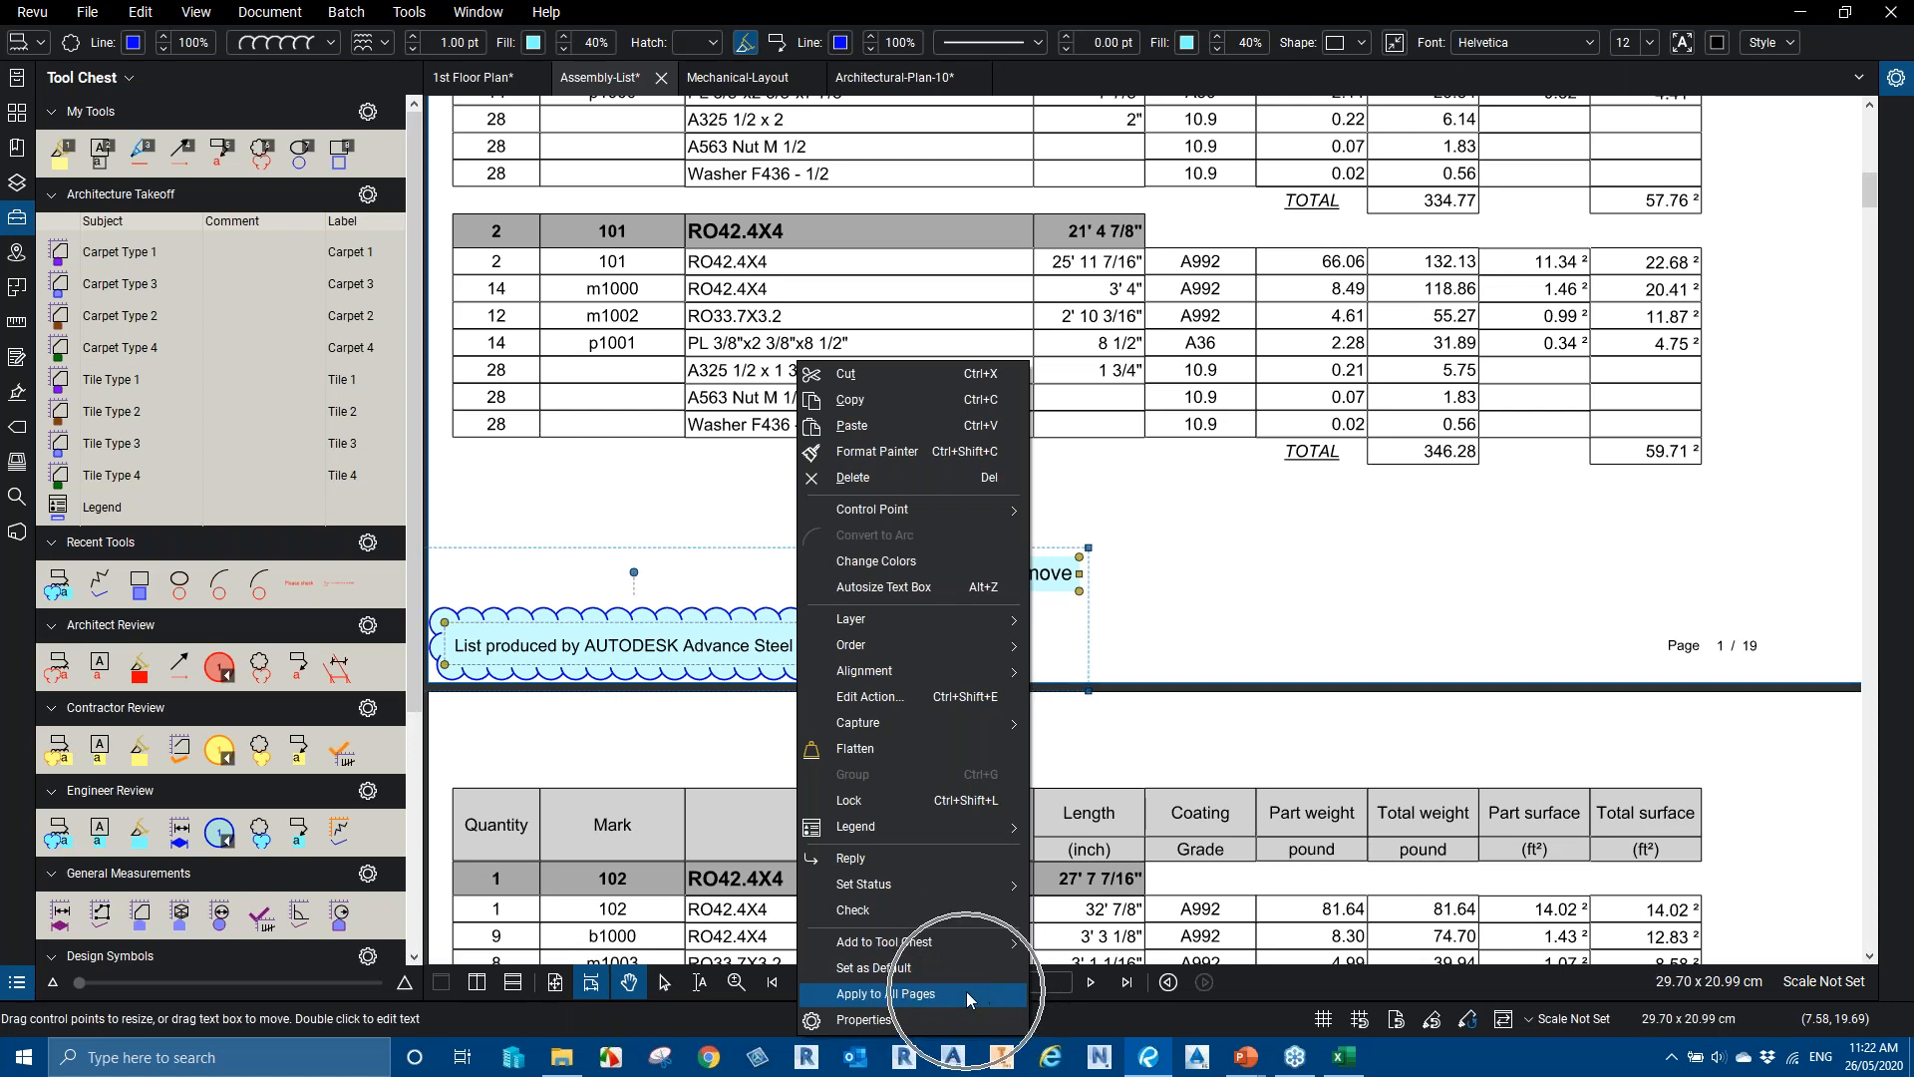
left_click(966, 991)
left_click(1175, 782)
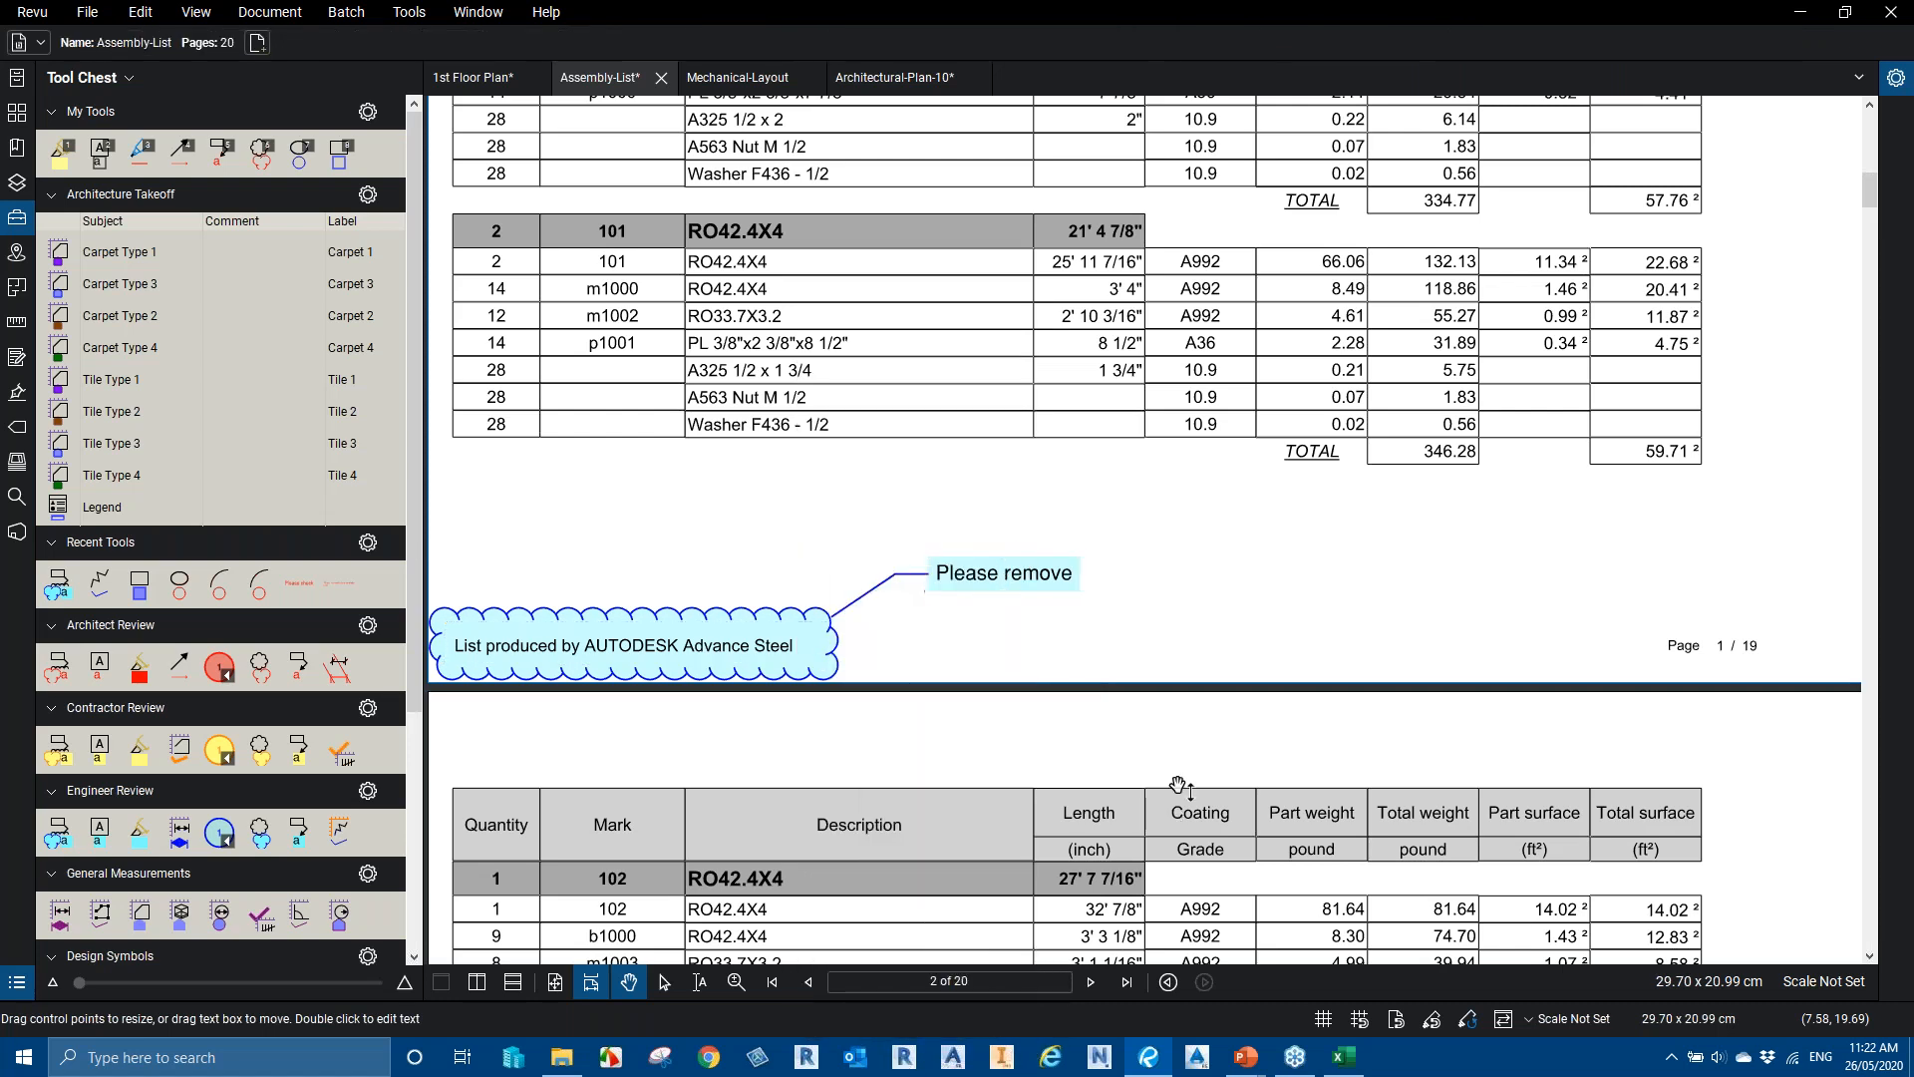
Check the cloud callout copies on the following pages and delete the one on the first page, below the 3D tower view
scroll(1172, 782, "down", 1)
scroll(1172, 781, "down", 15)
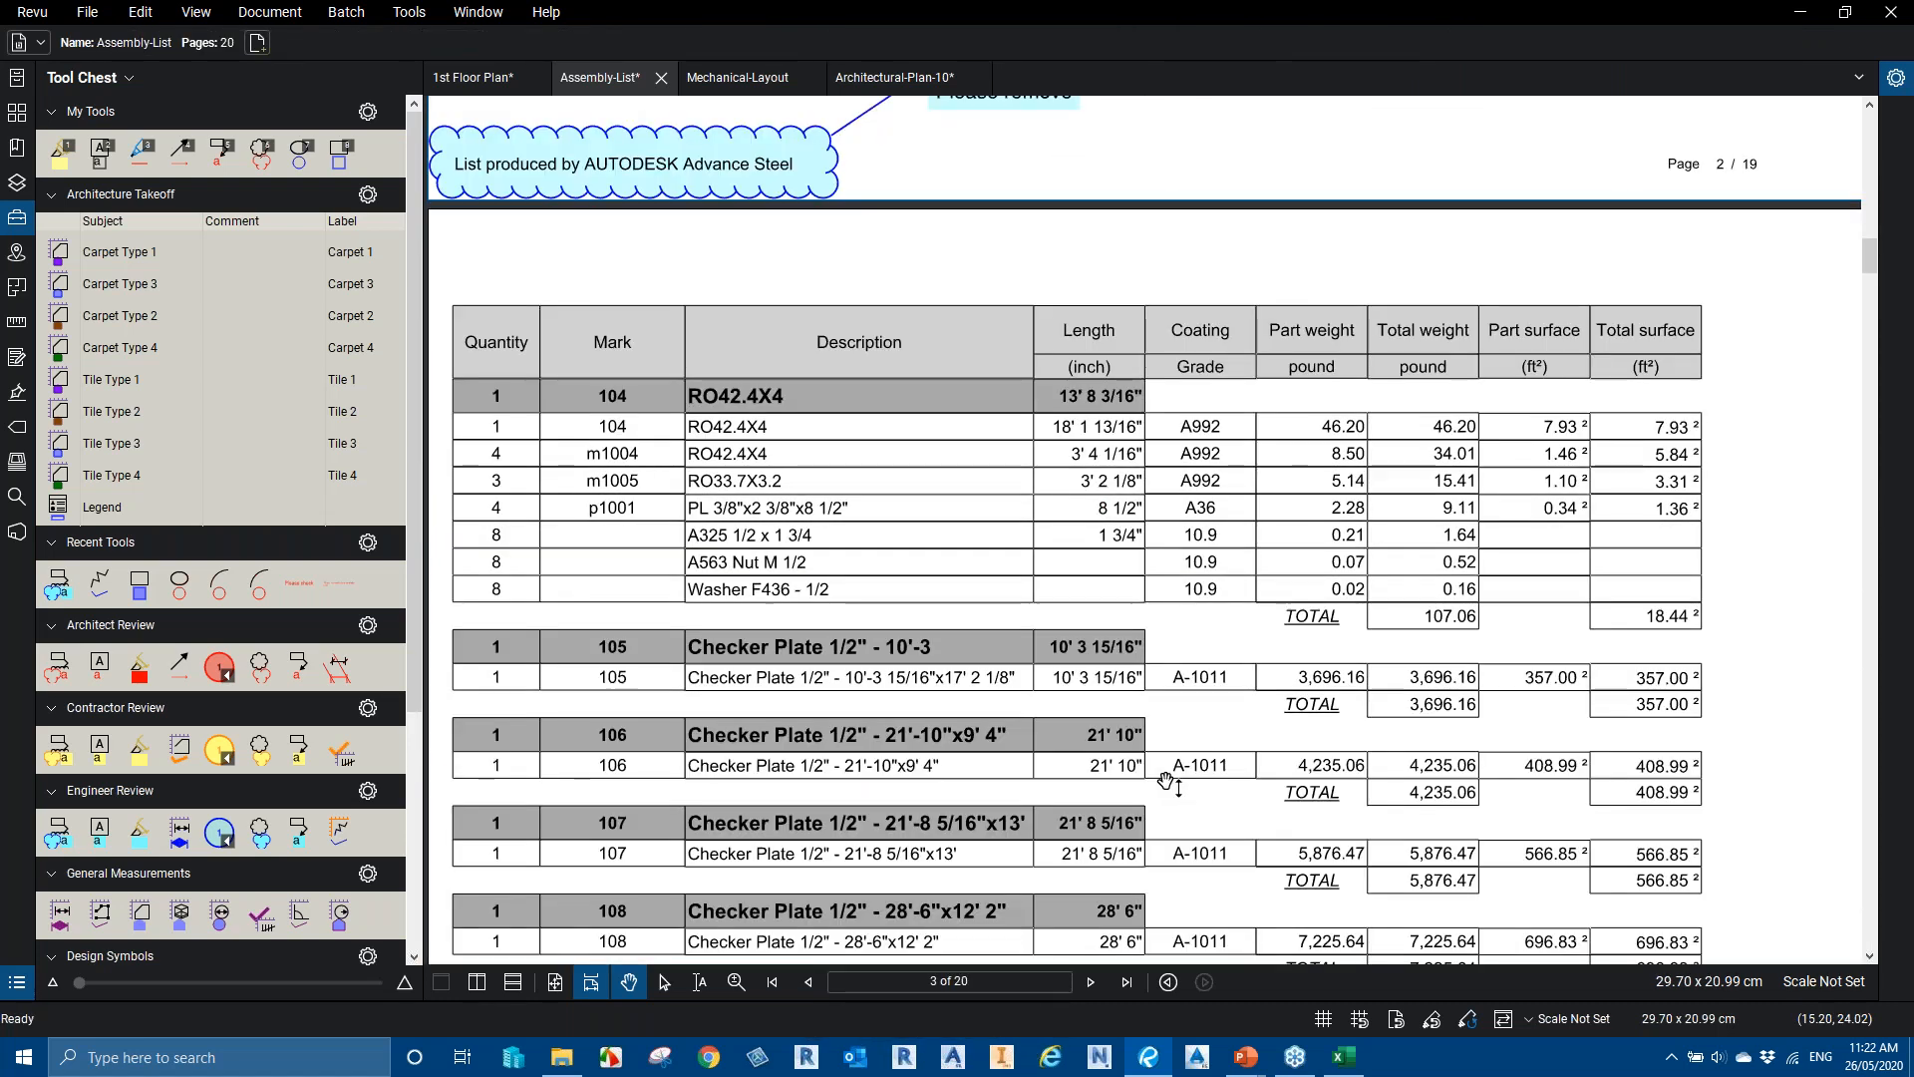
scroll(1167, 785, "down", 20)
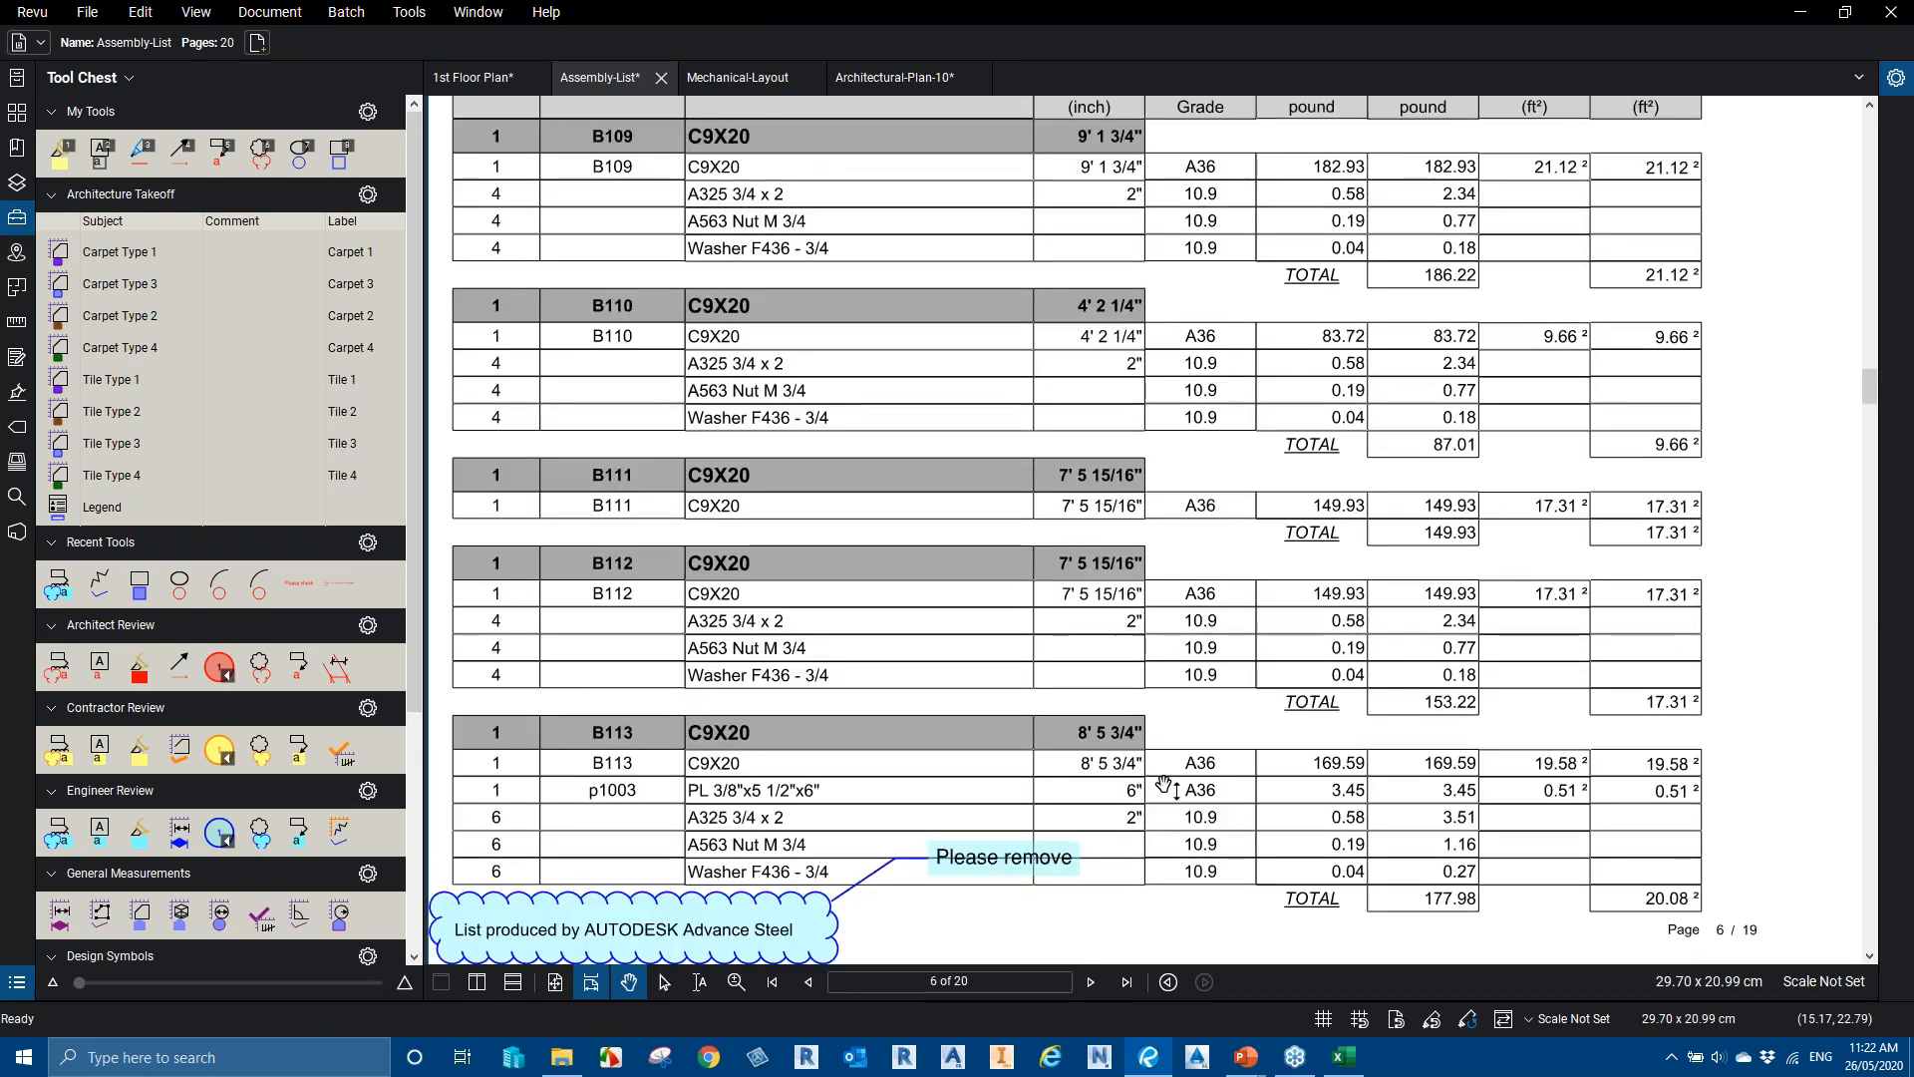
scroll(1166, 787, "down", 20)
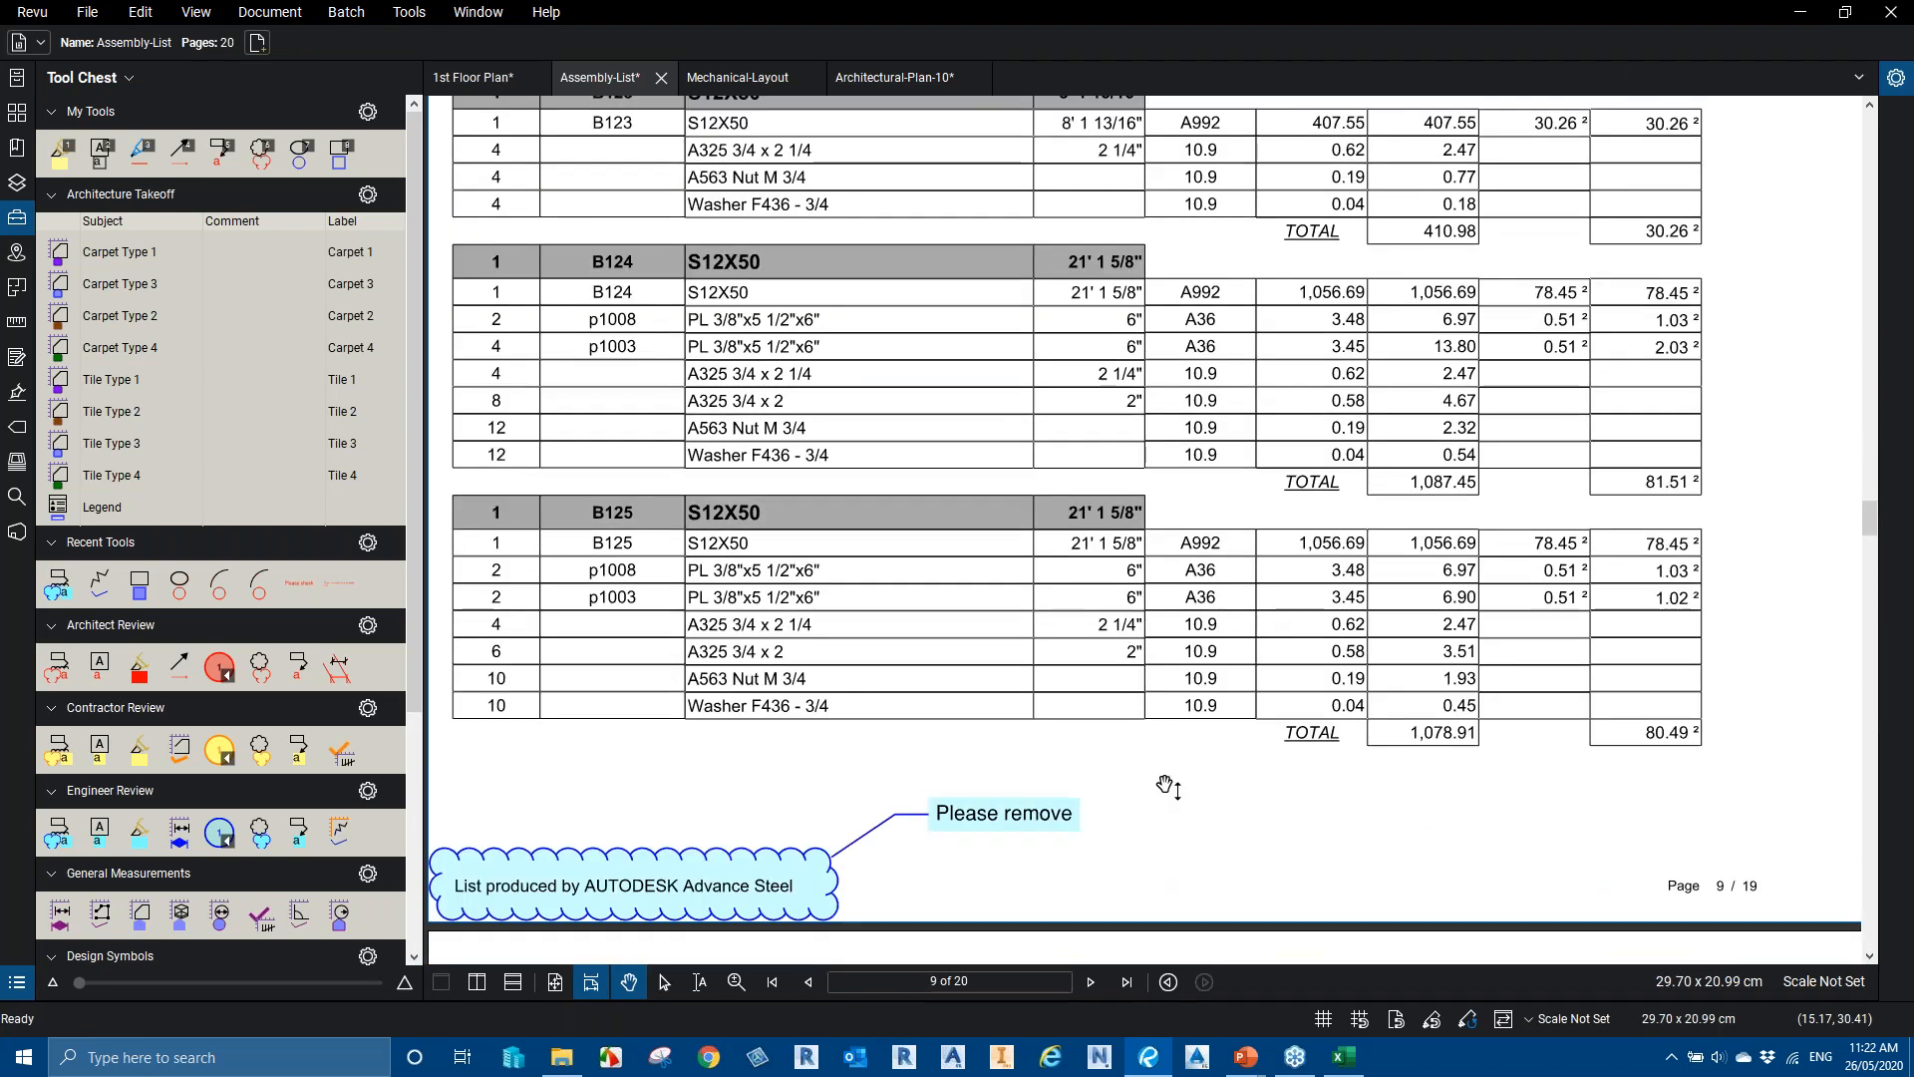
scroll(1166, 787, "down", 15)
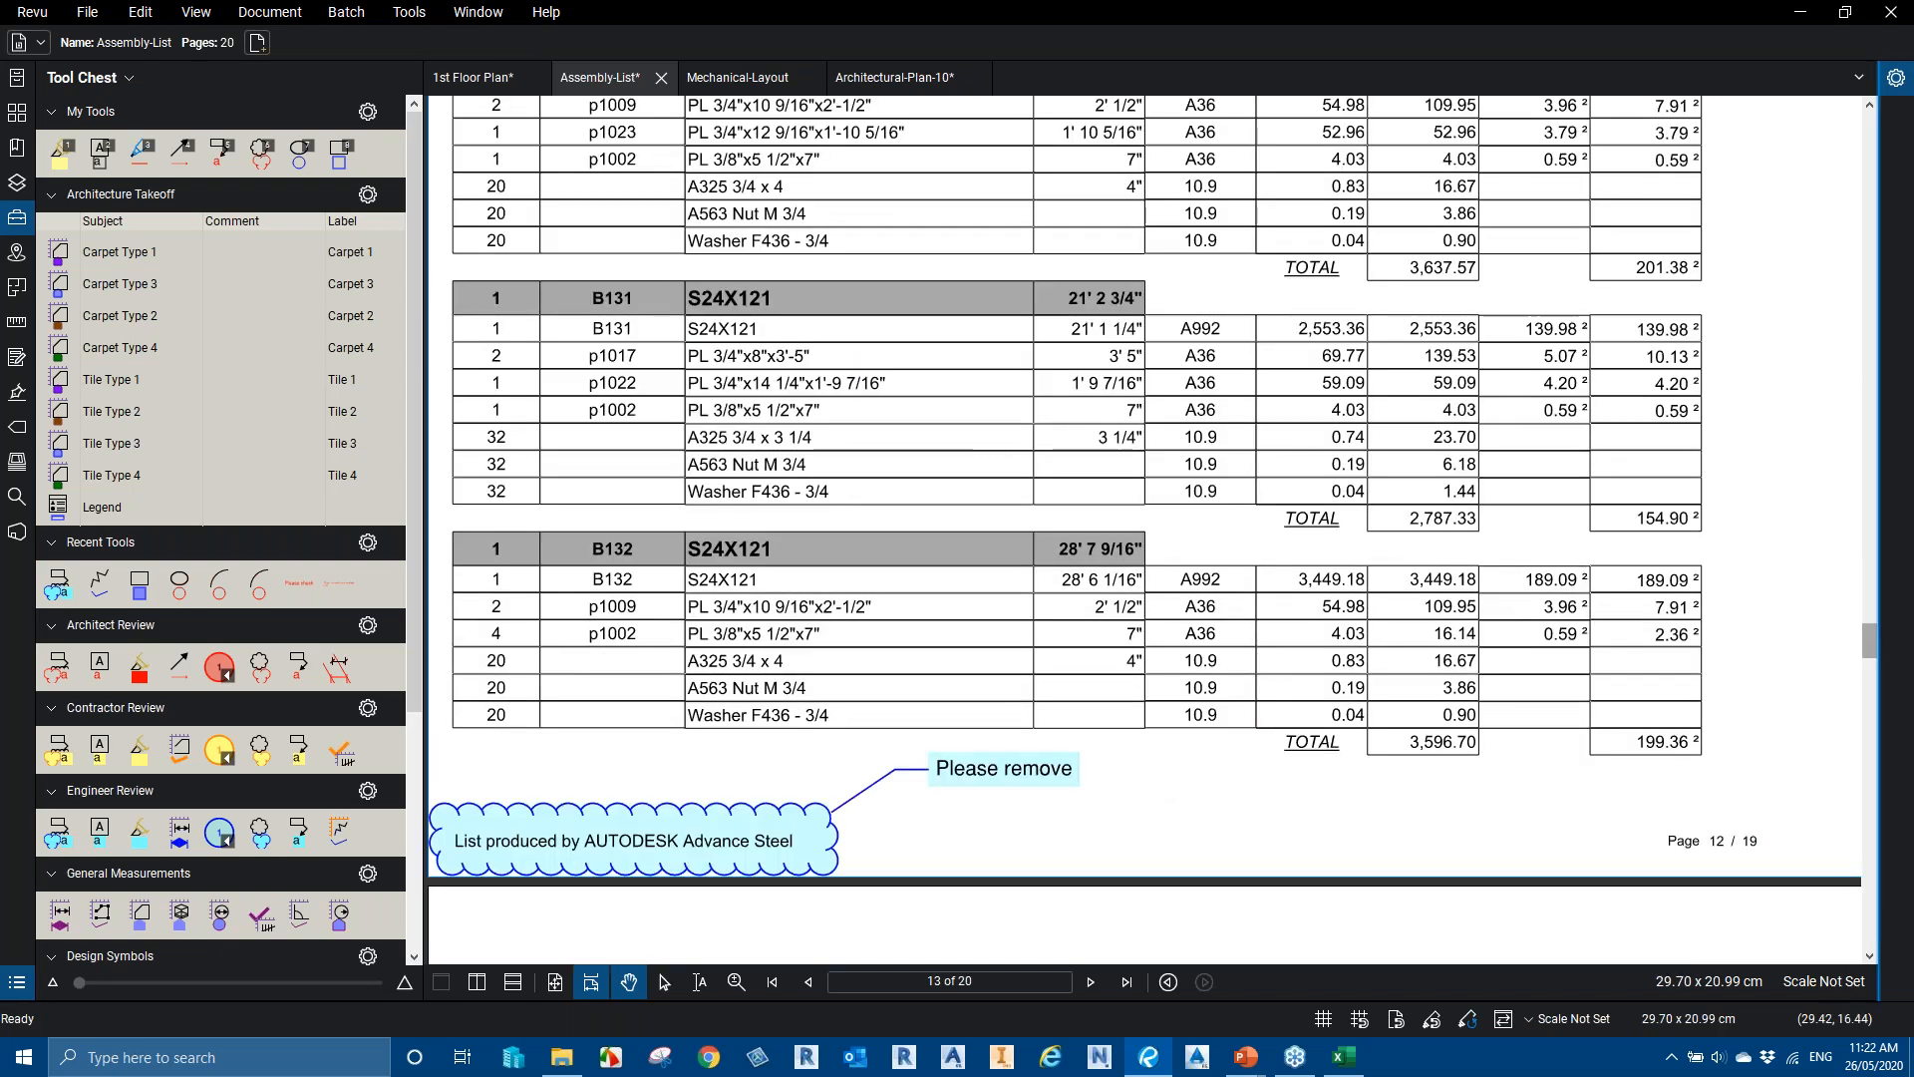
left_click_drag(1871, 644, 1870, 135)
scroll(1533, 585, "down", 3)
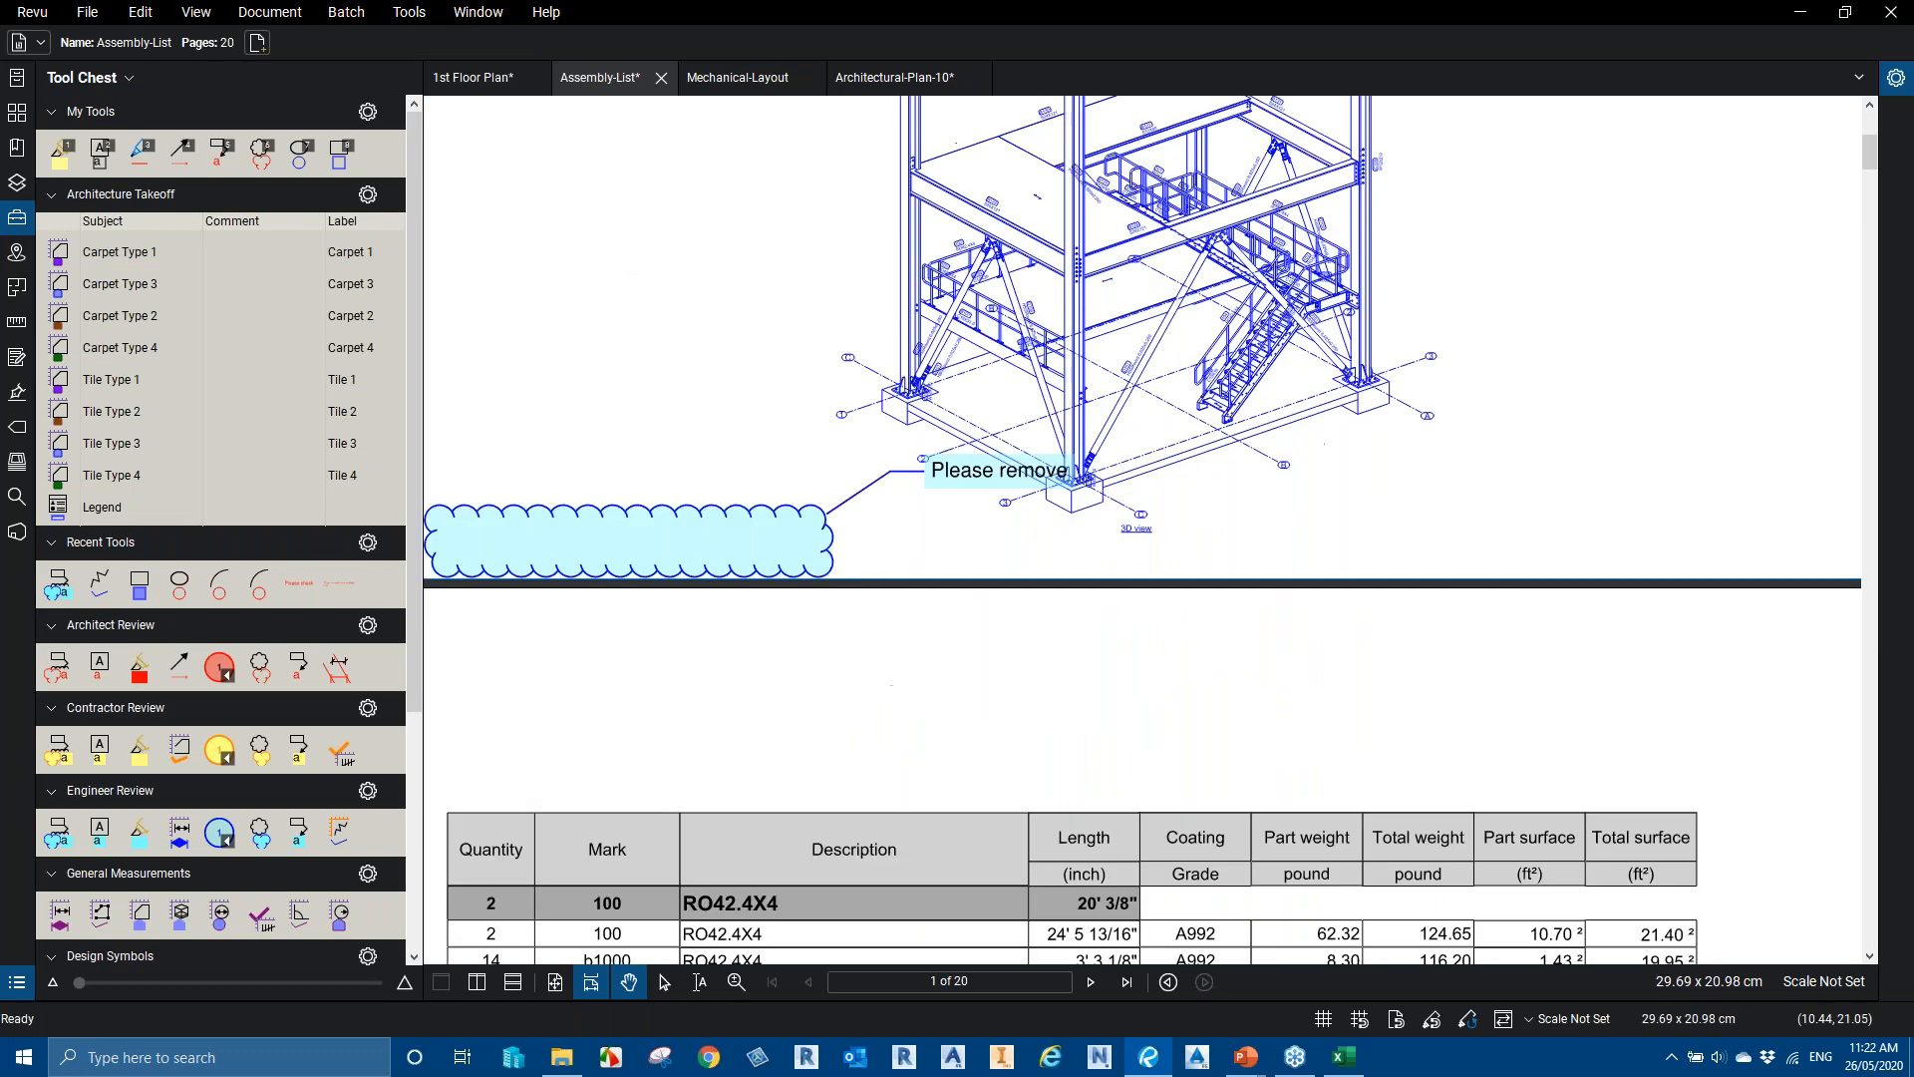
left_click(664, 548)
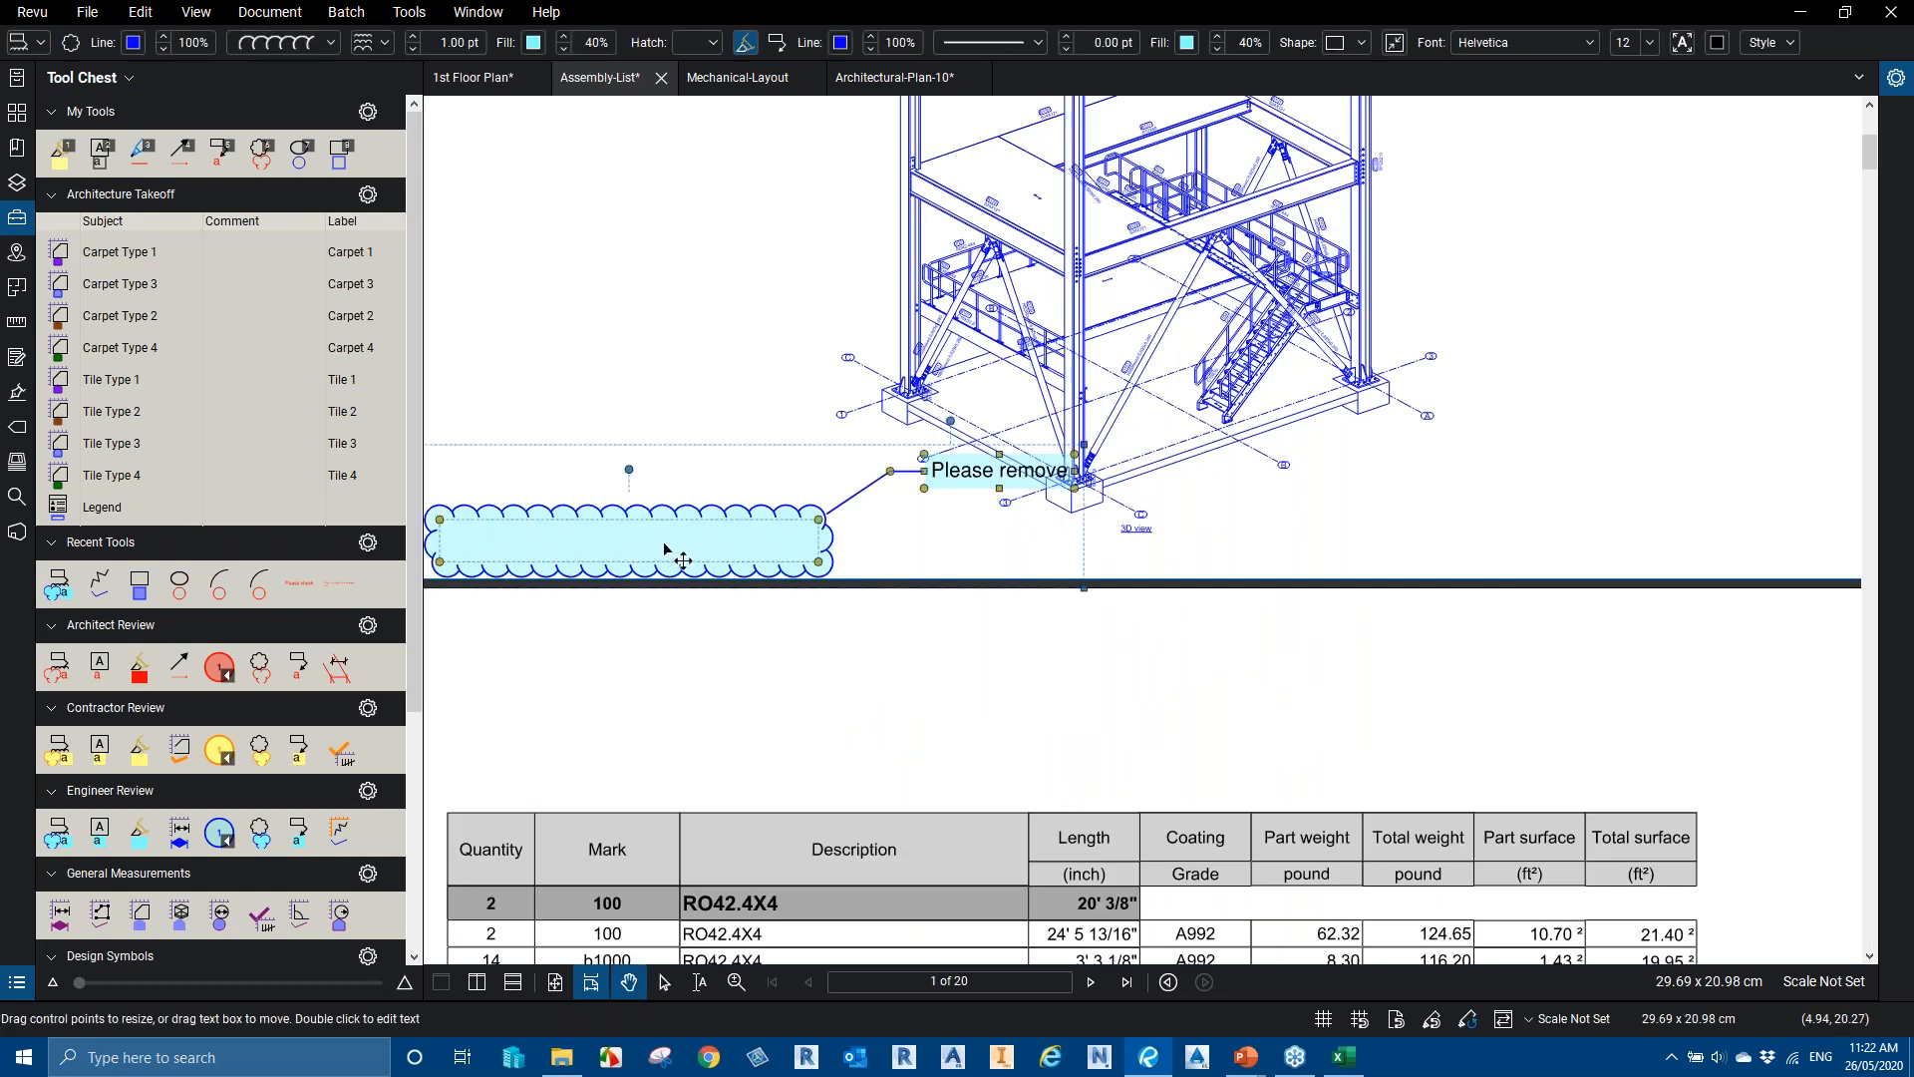
key("Delete")
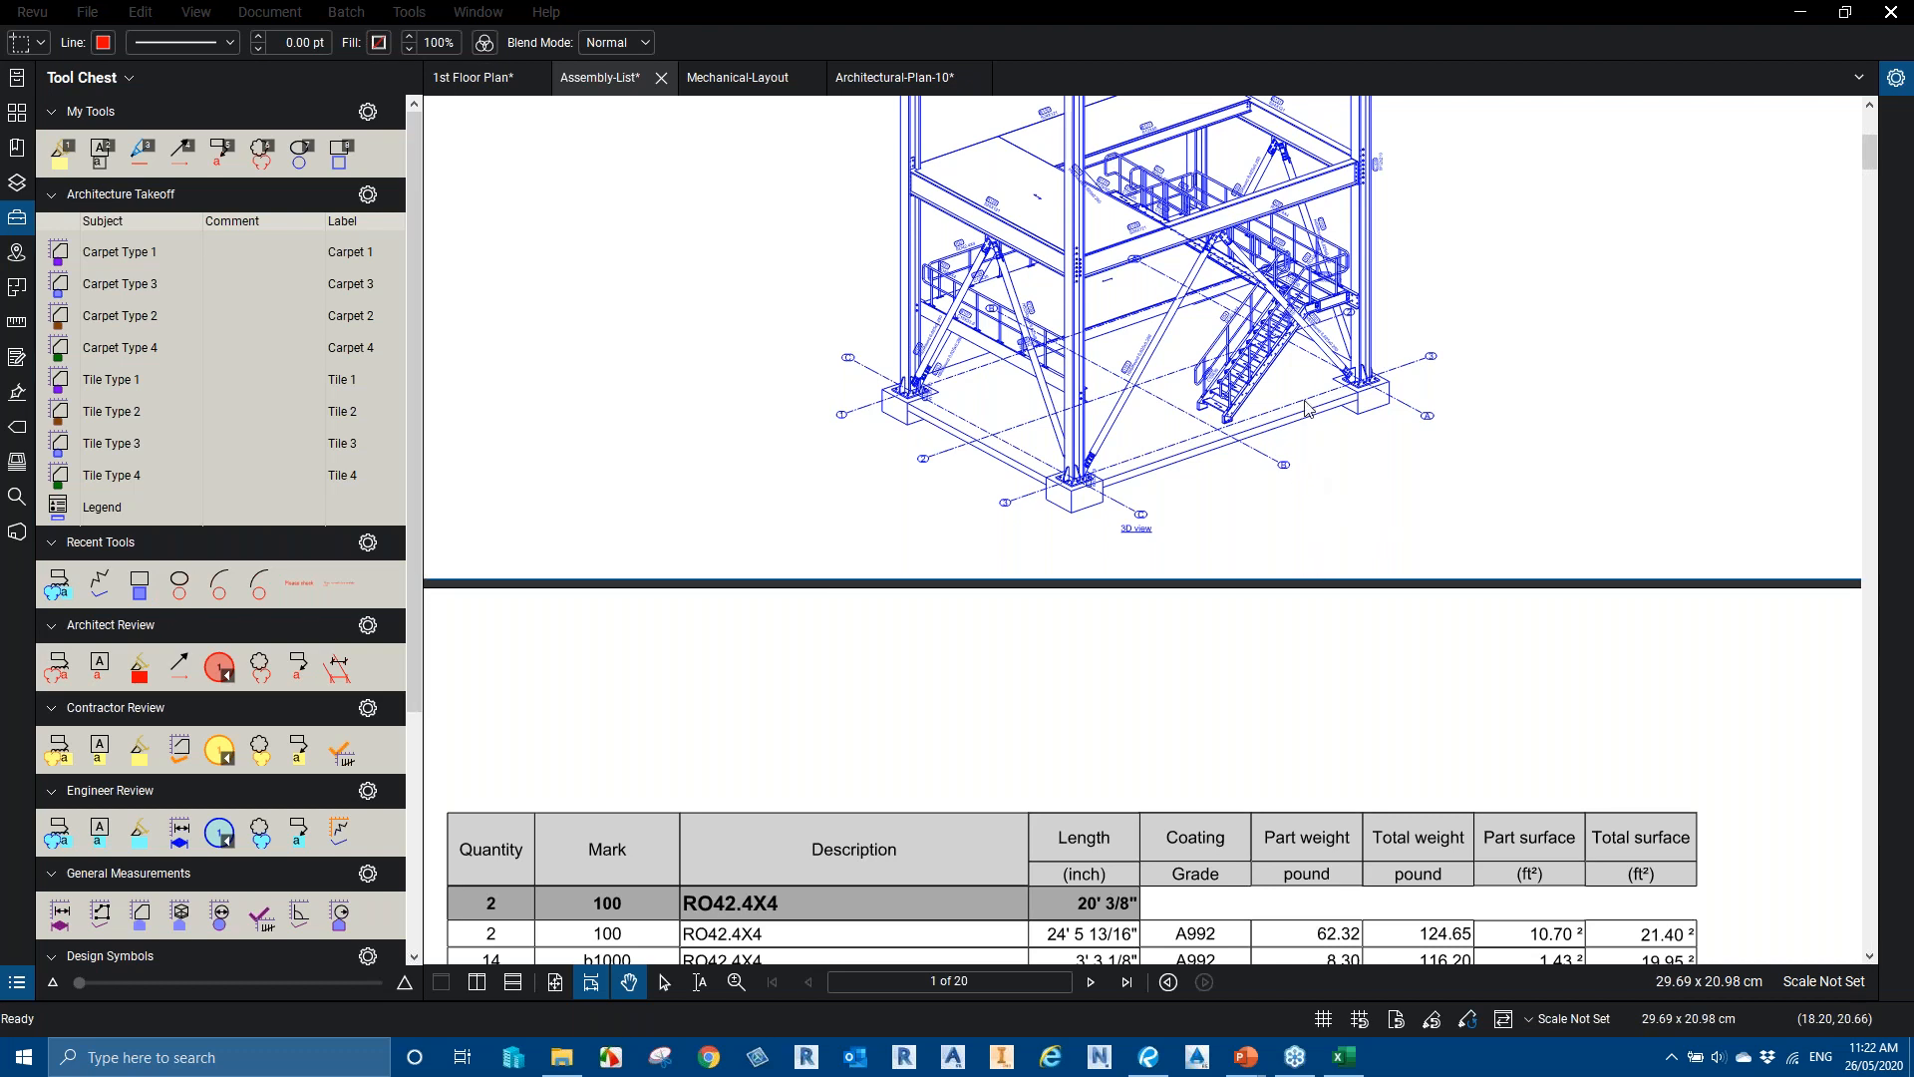
Switch to the PowerPoint slideshow and advance to the Tip 9 slide about deselecting the previous point
left_click(1456, 536)
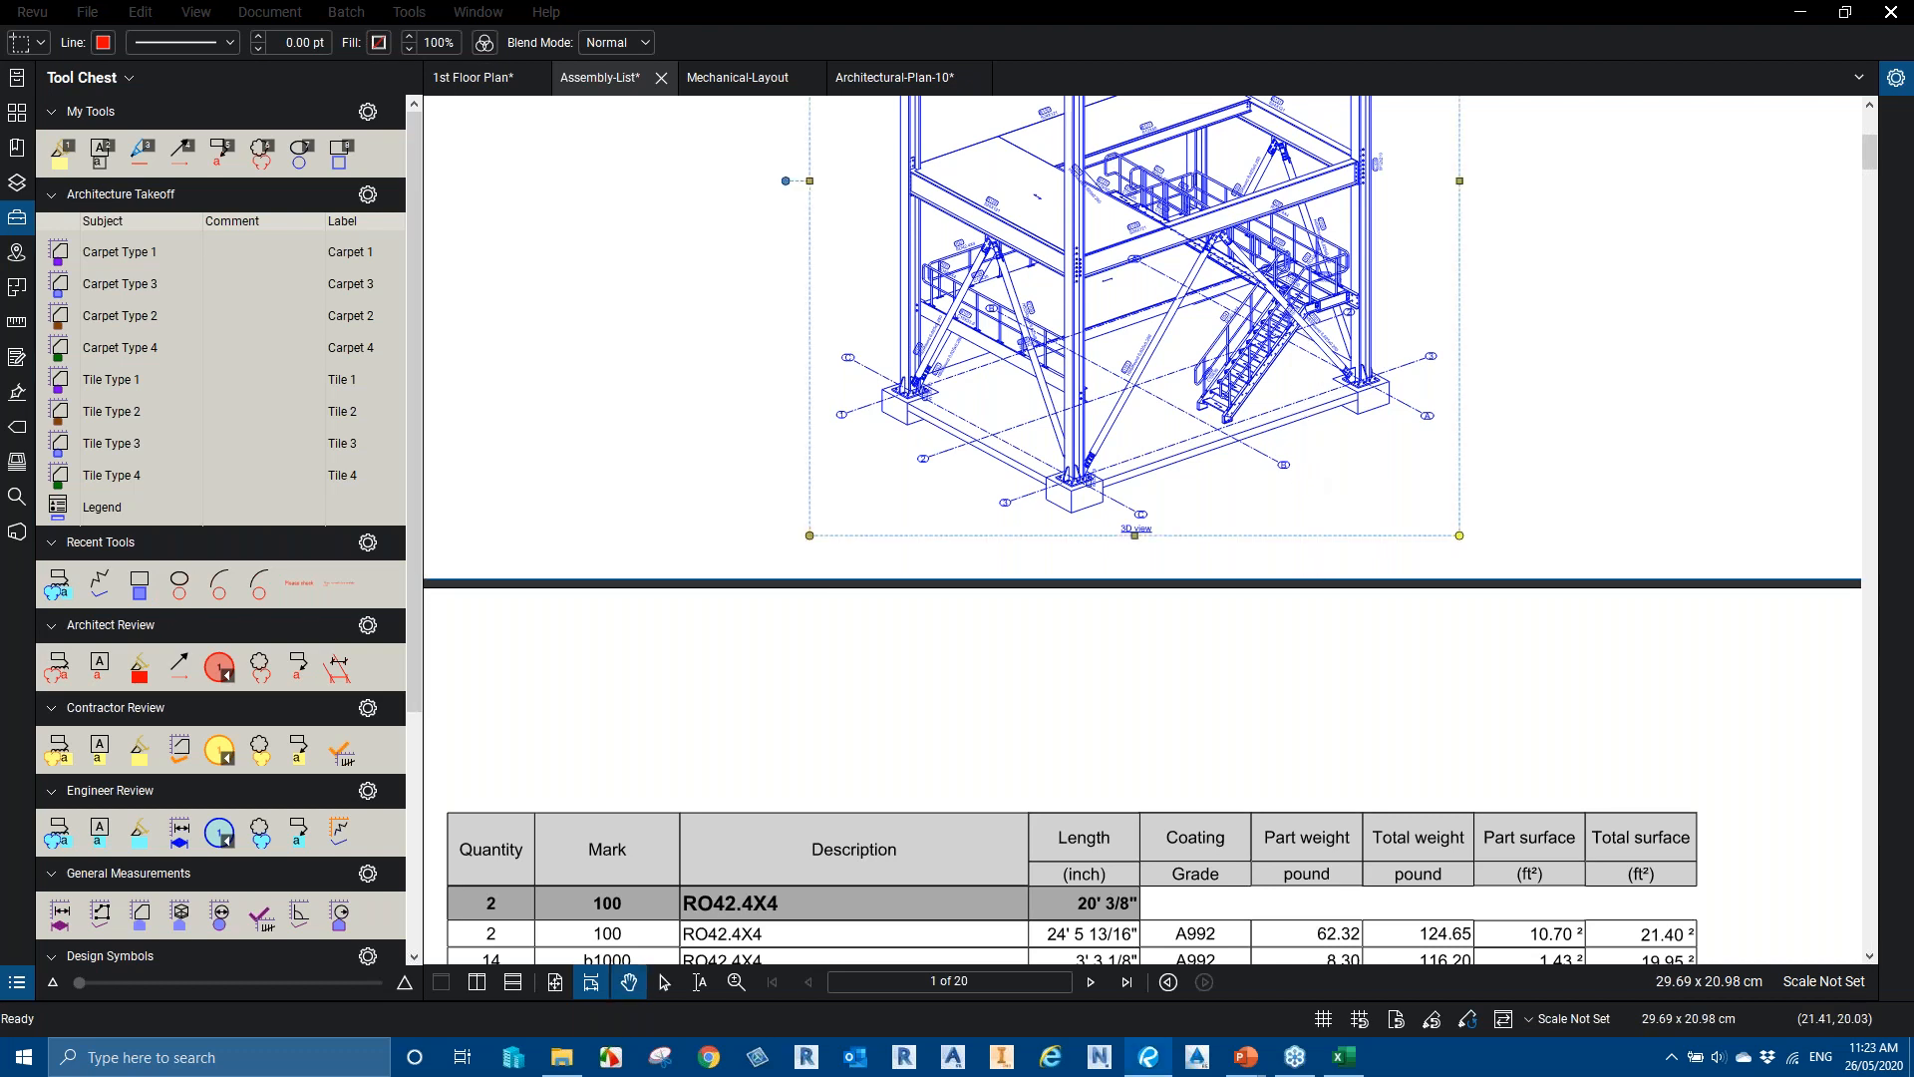
left_click(1262, 1065)
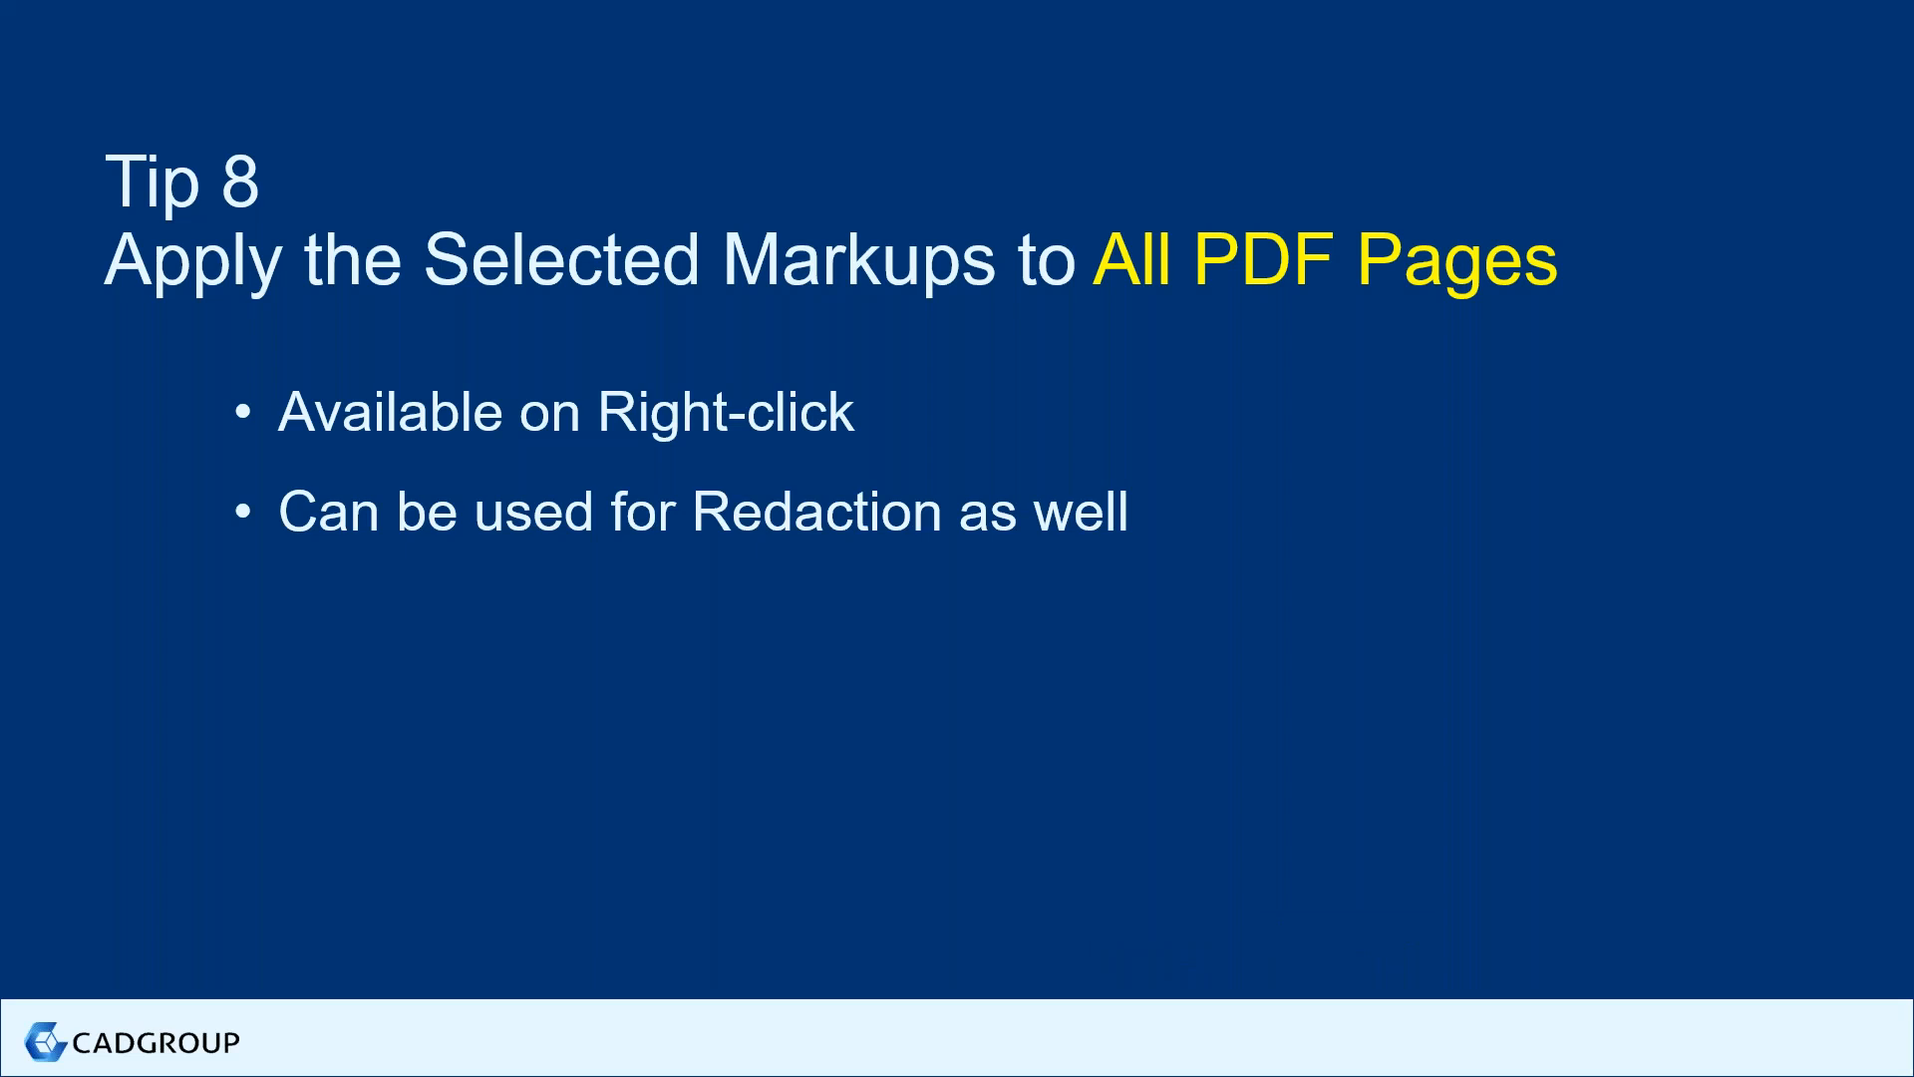
key("Right")
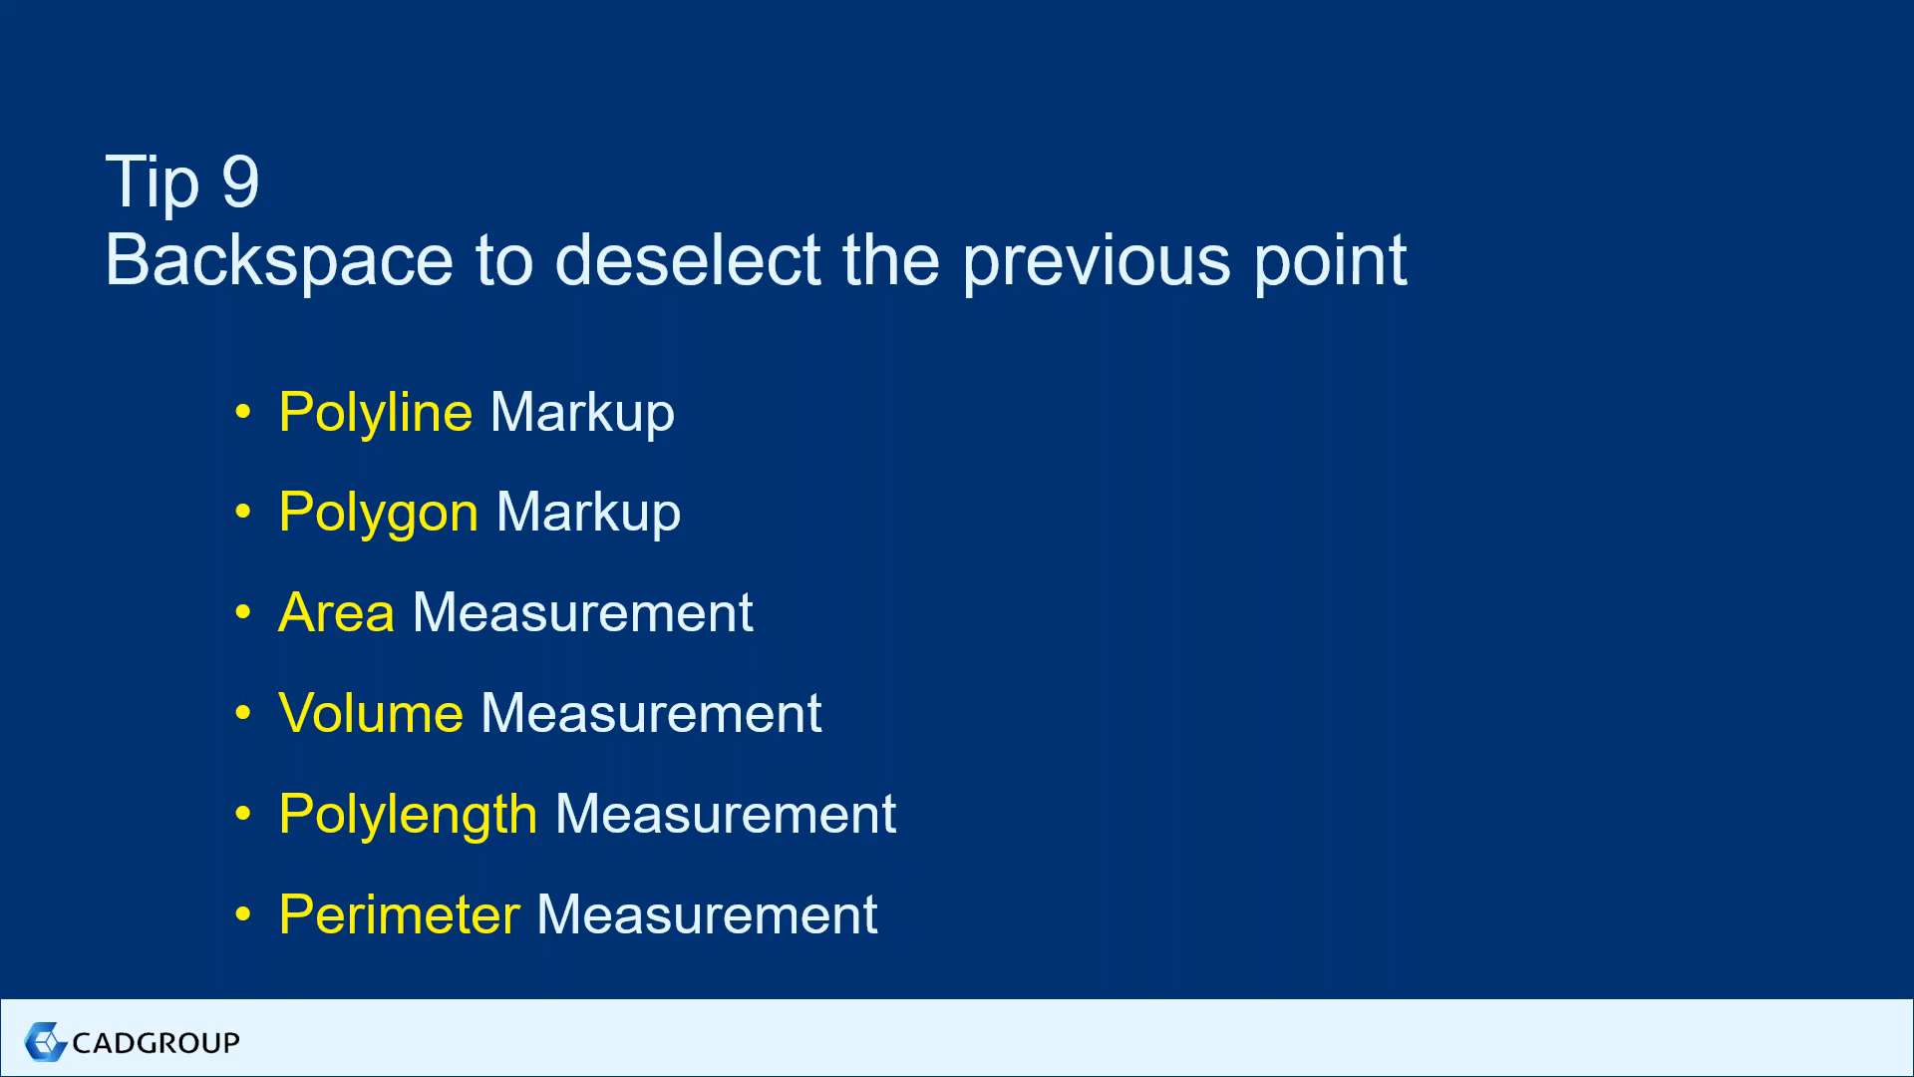
Return to Bluebeam Revu and show the area around the elevator in the 1st Floor Plan document
key("alt+Tab")
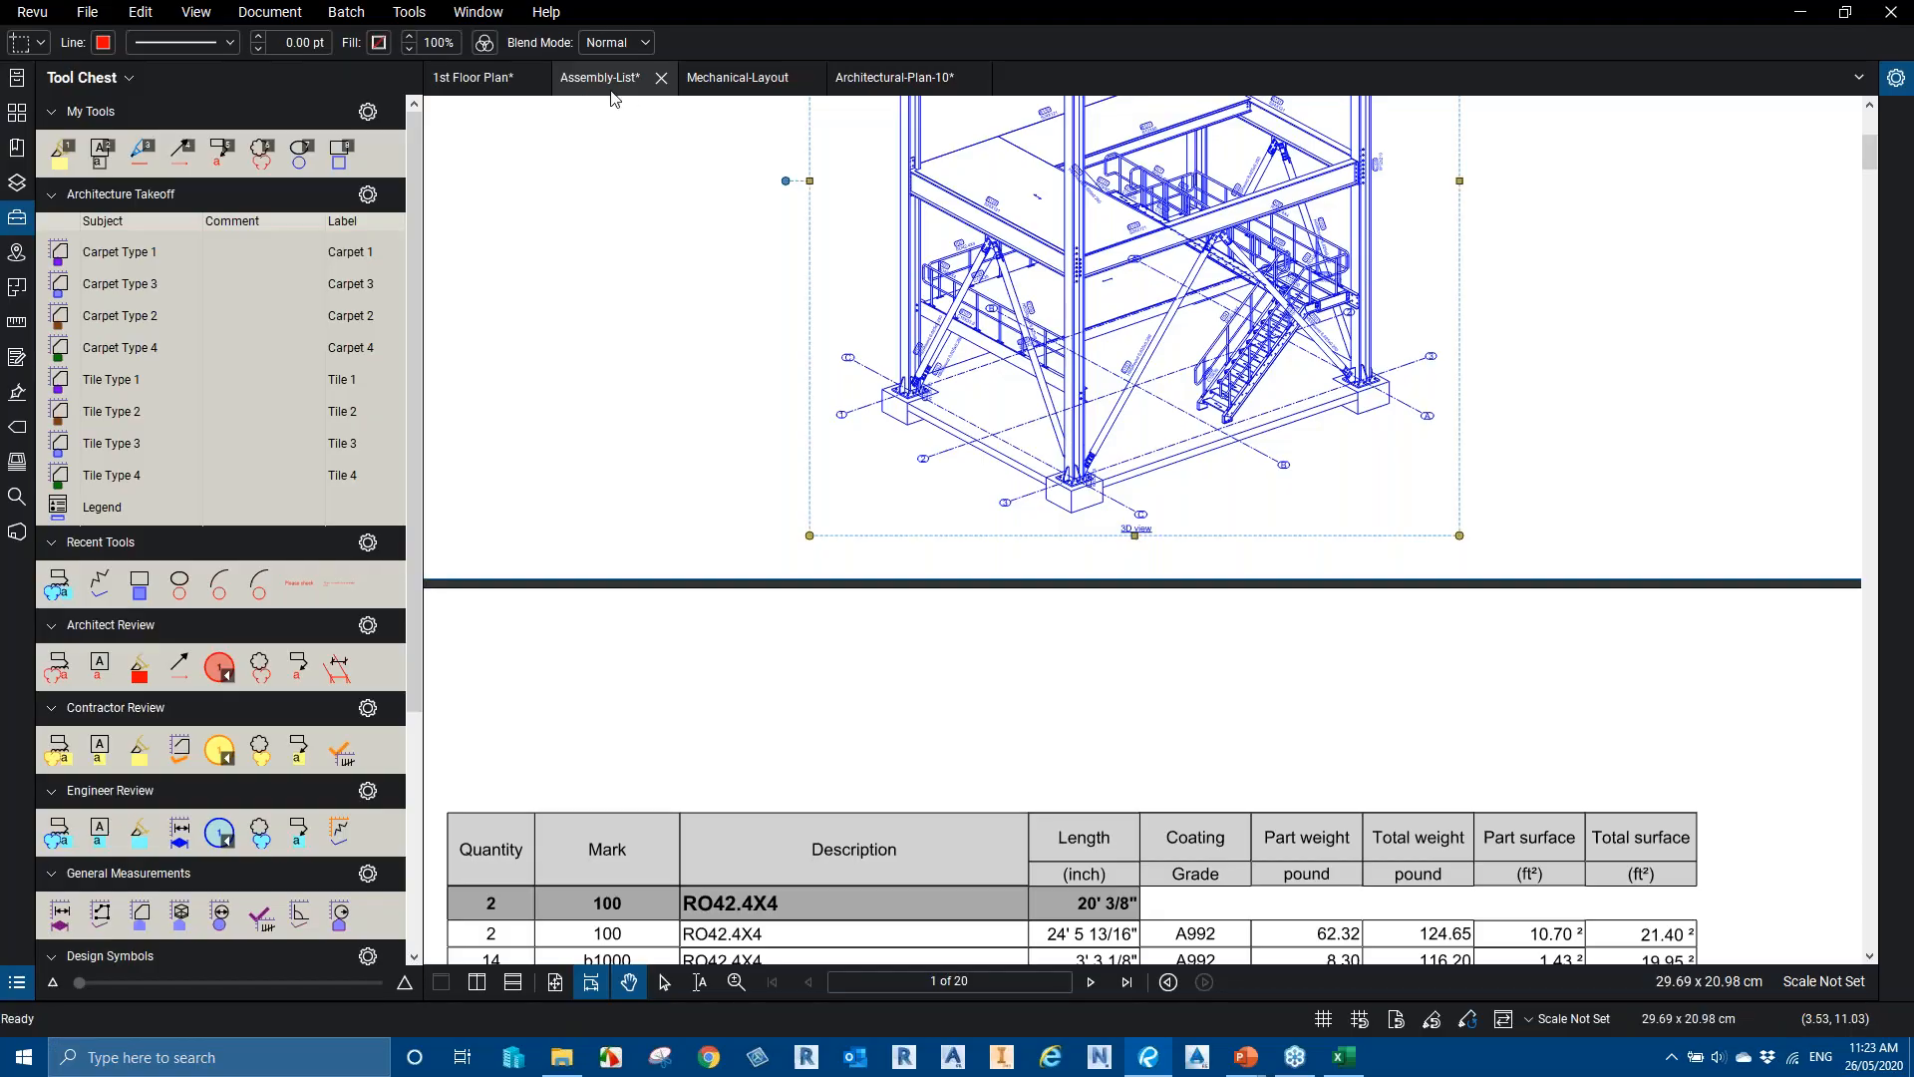
left_click(482, 84)
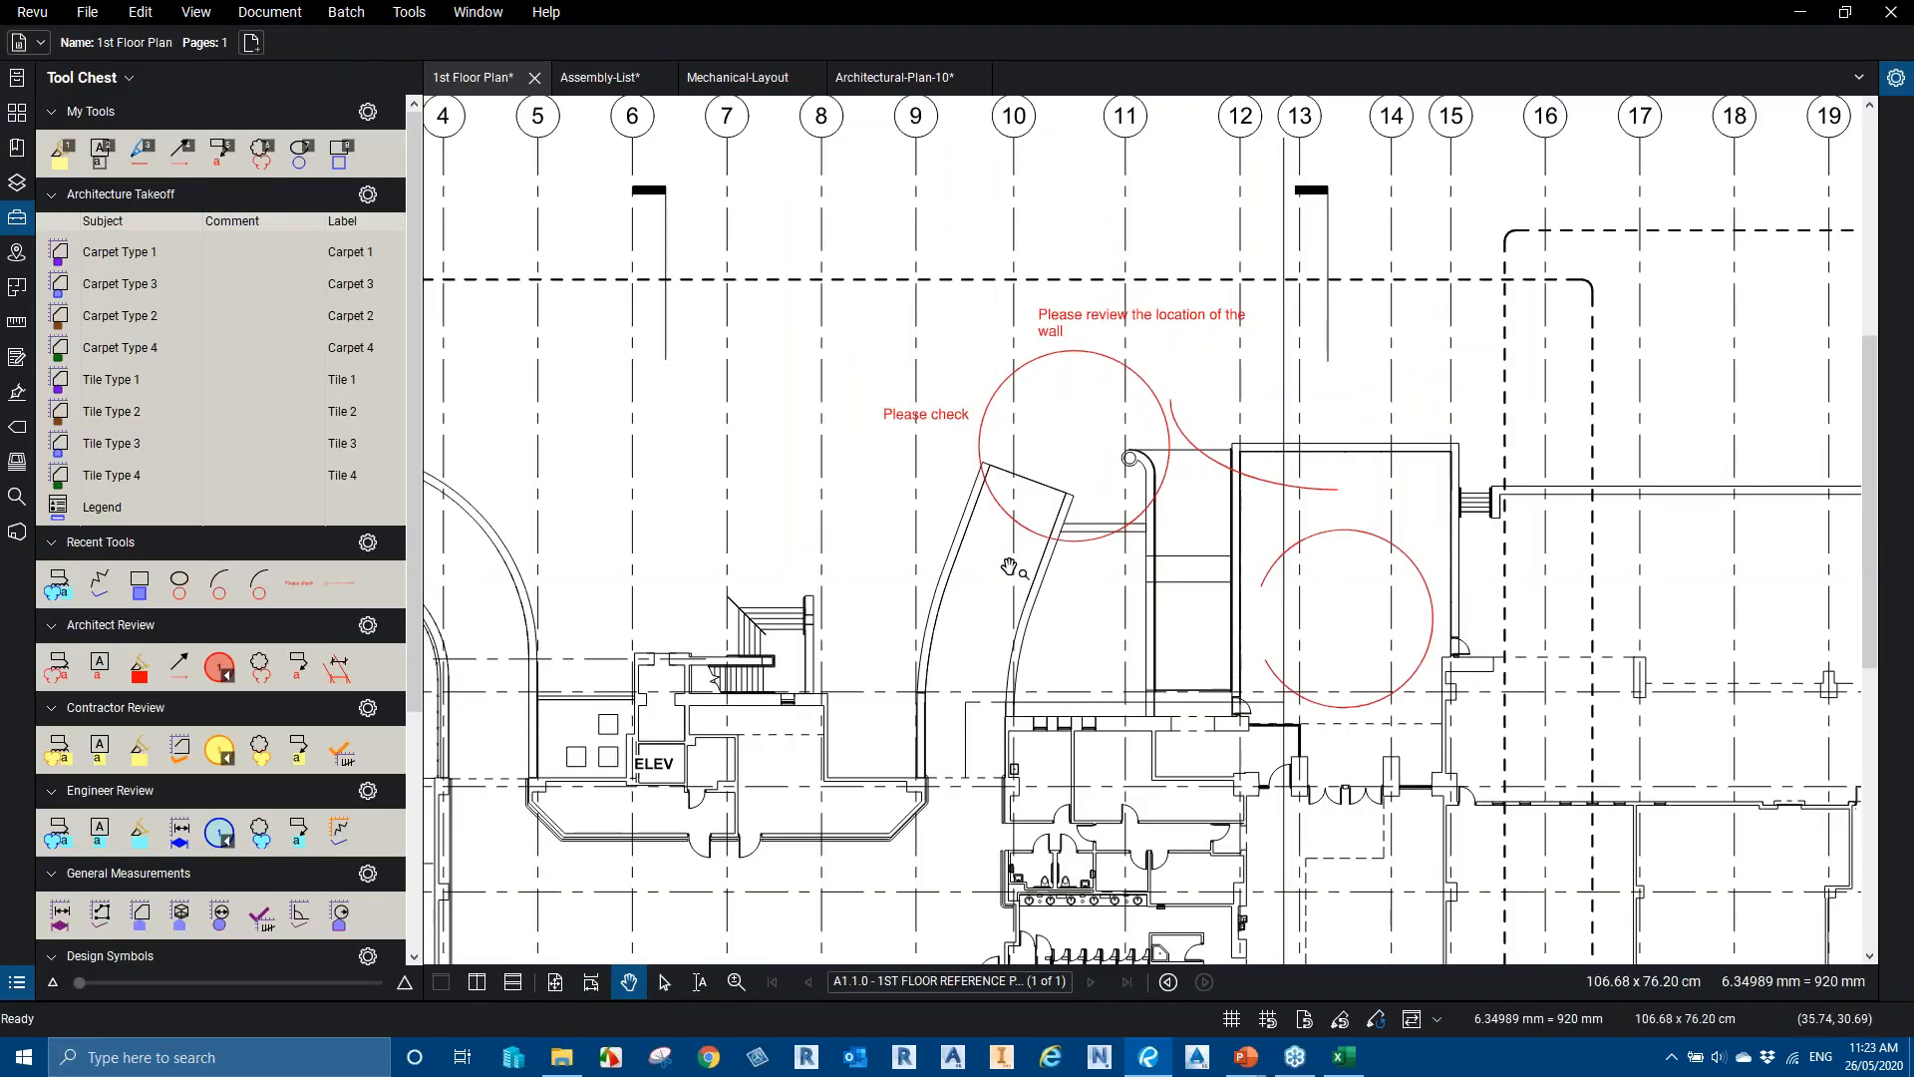
scroll(1009, 566, "down", 1)
left_click_drag(1009, 566, 1280, 422)
scroll(920, 500, "up", 6)
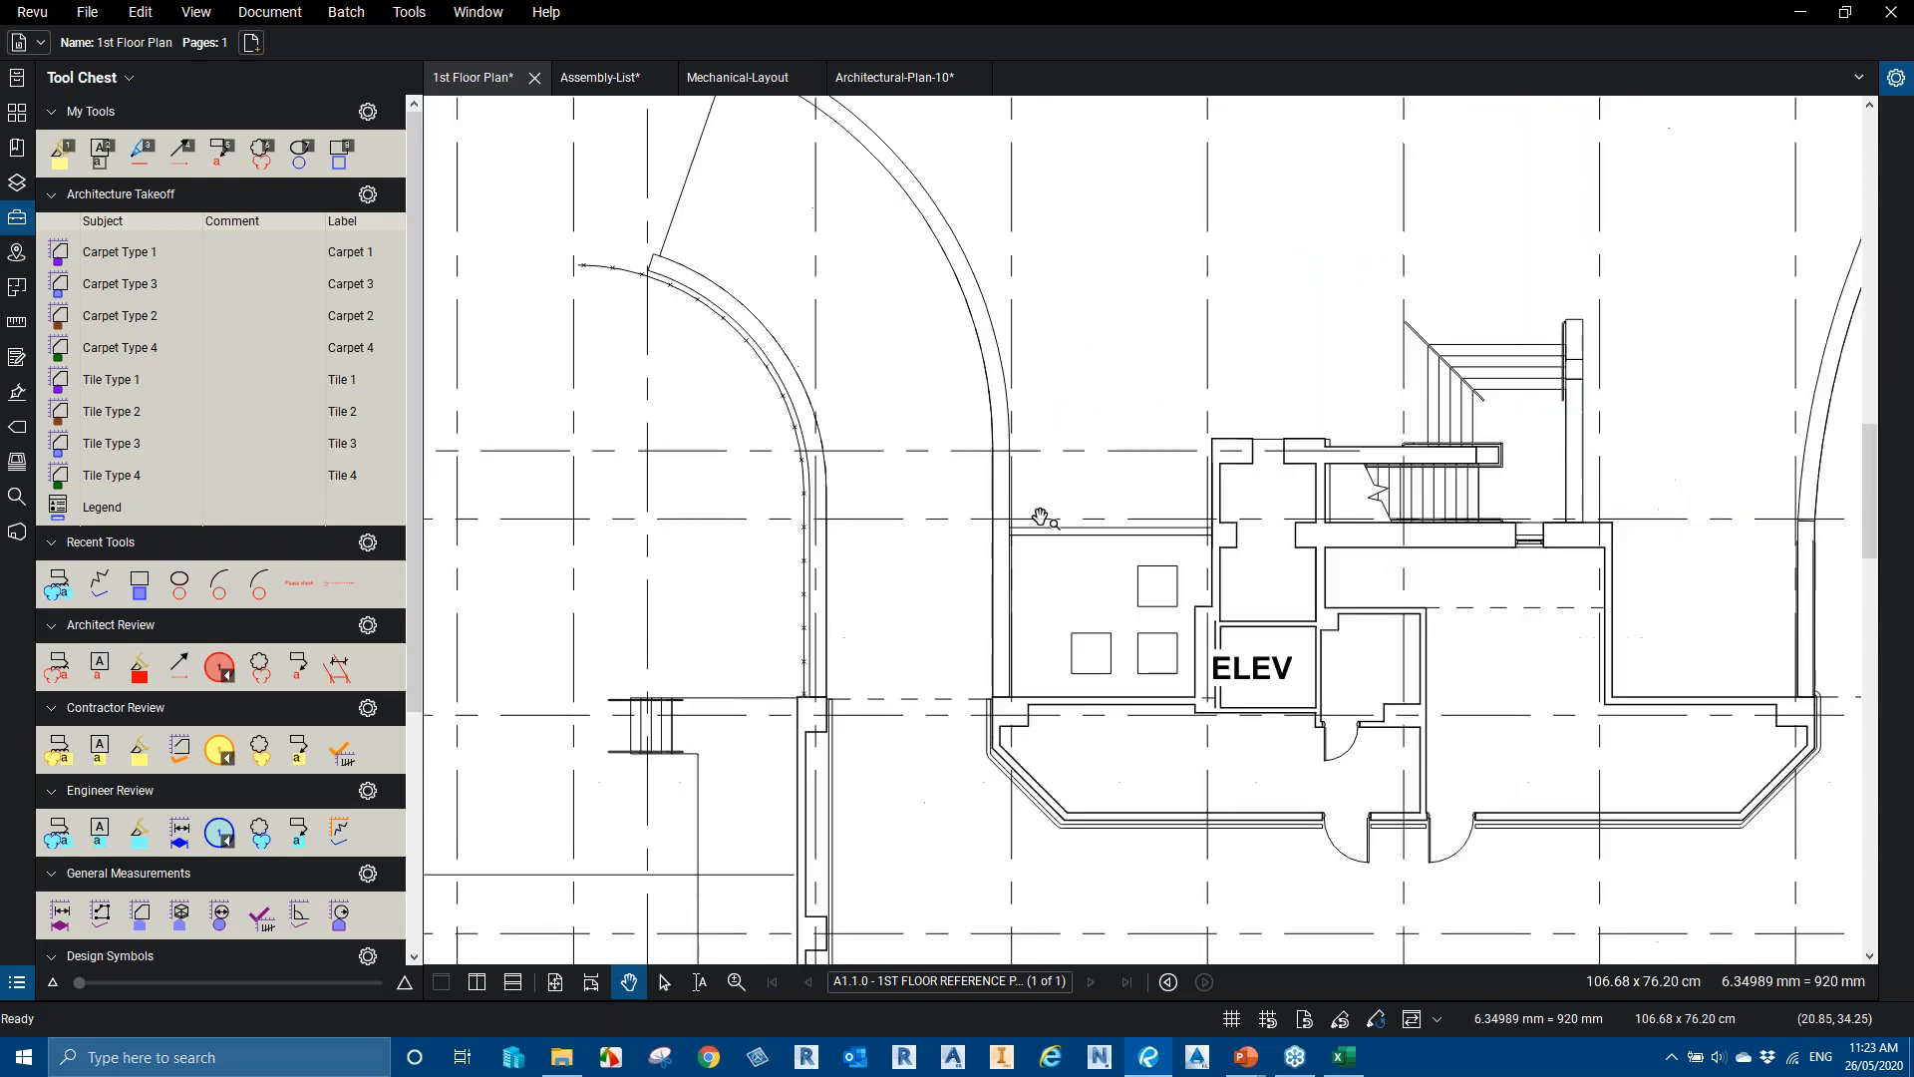
scroll(1161, 583, "up", 3)
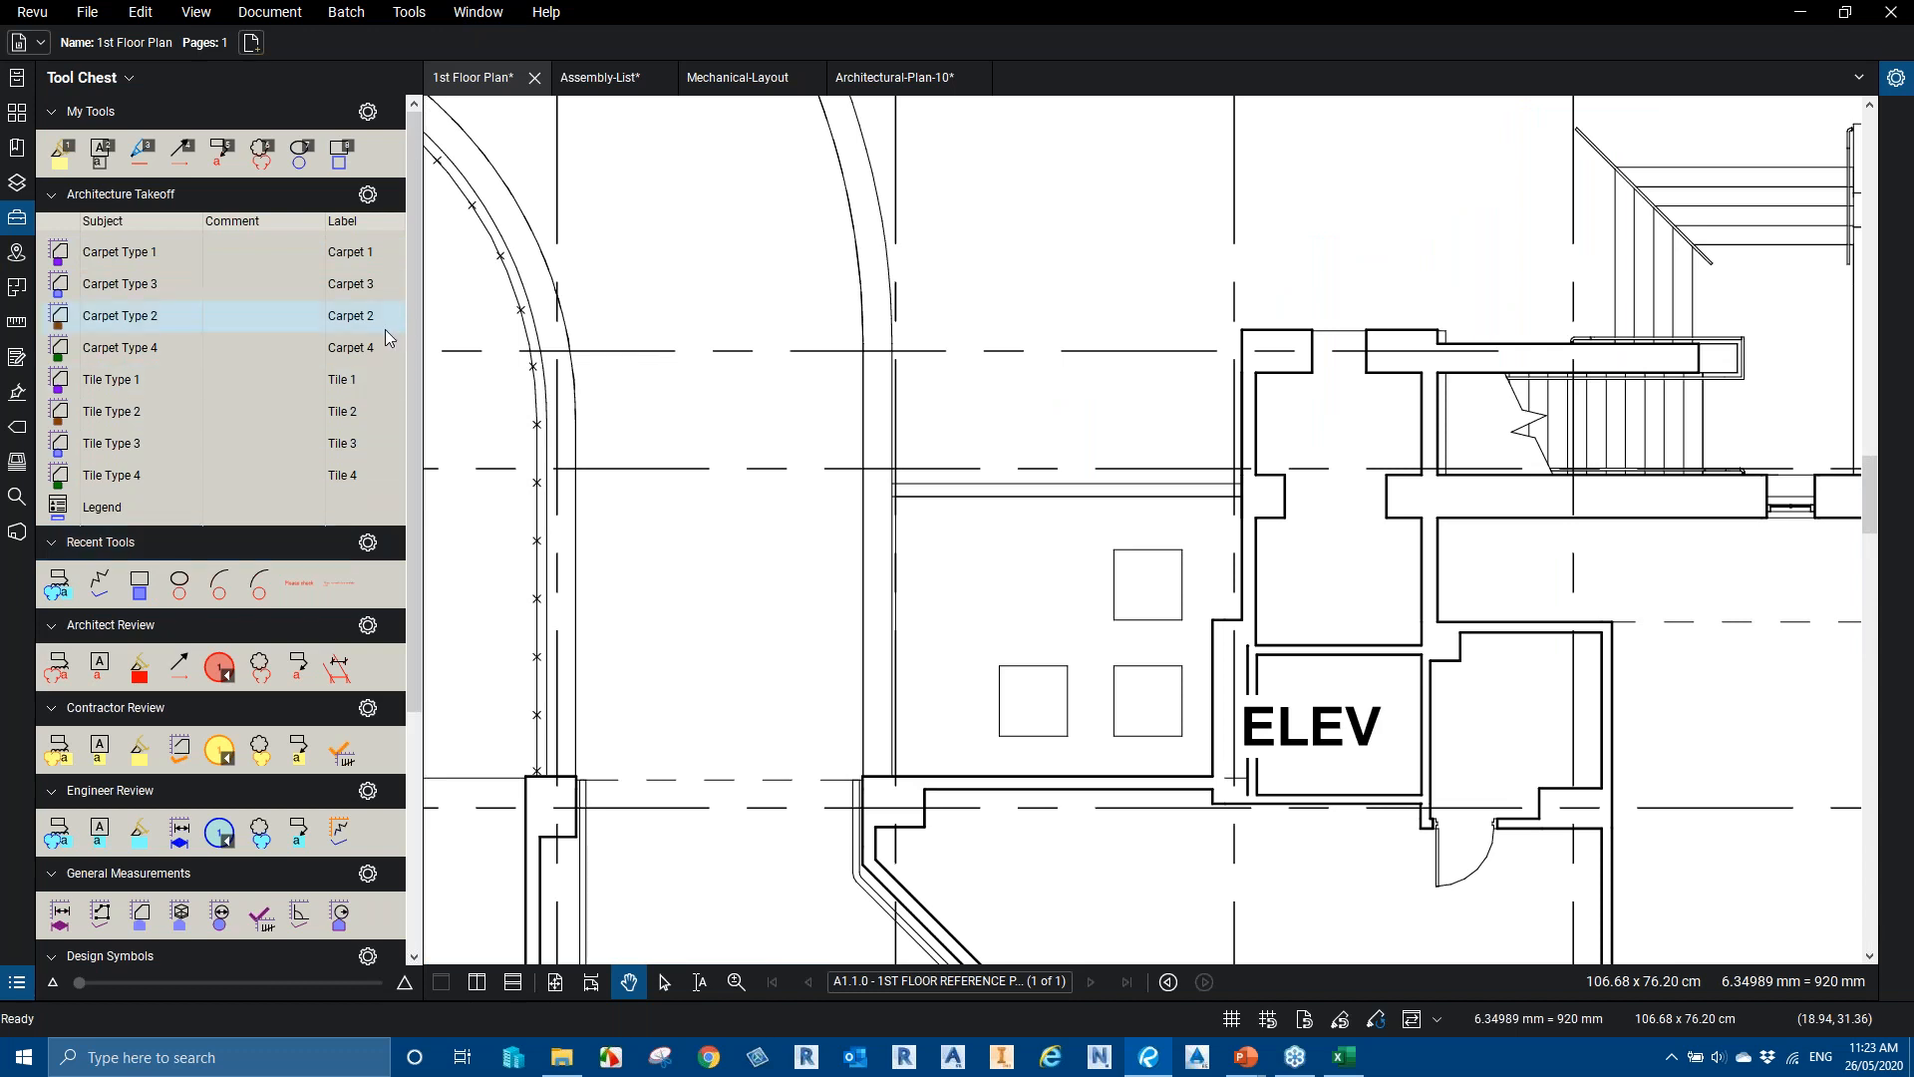
Start a polygon markup with snapping to content enabled and place two points along the double line left of the elevator block
left_click(354, 15)
mouse_move(411, 19)
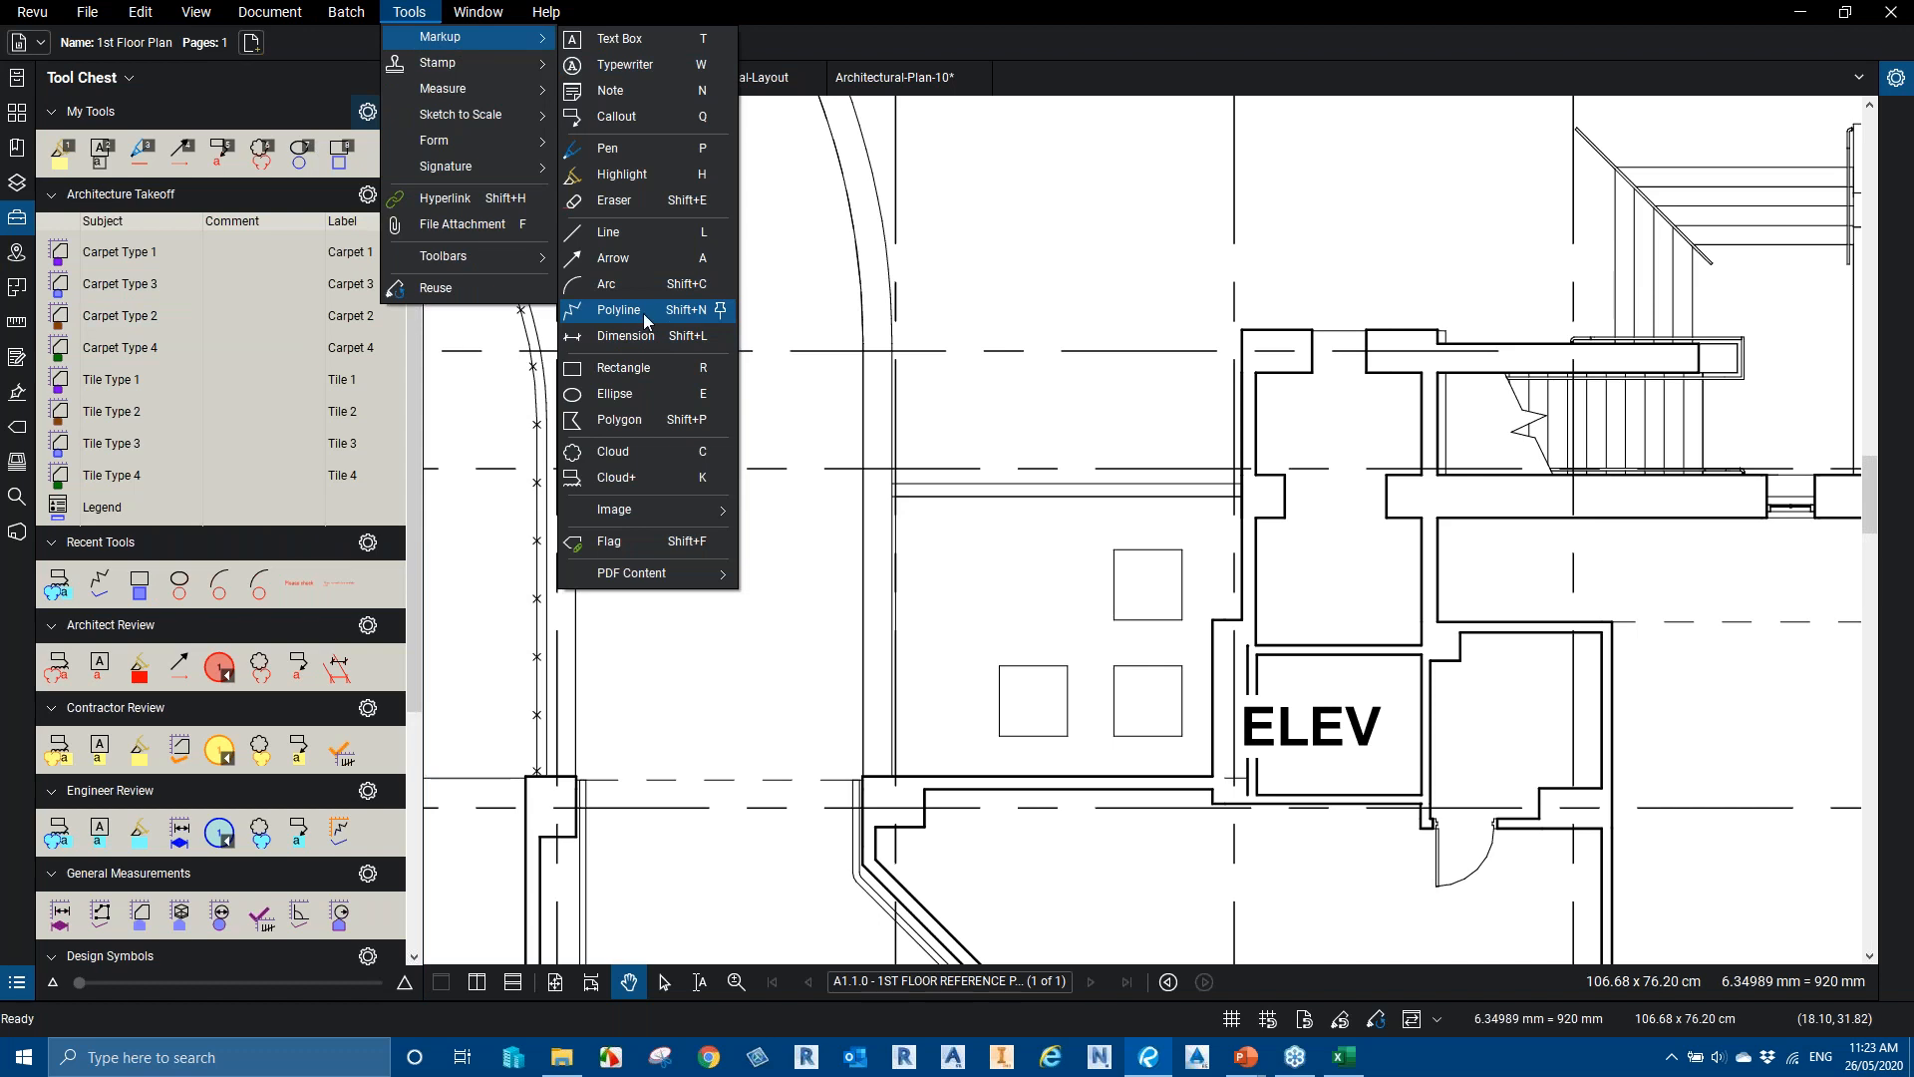
left_click(646, 420)
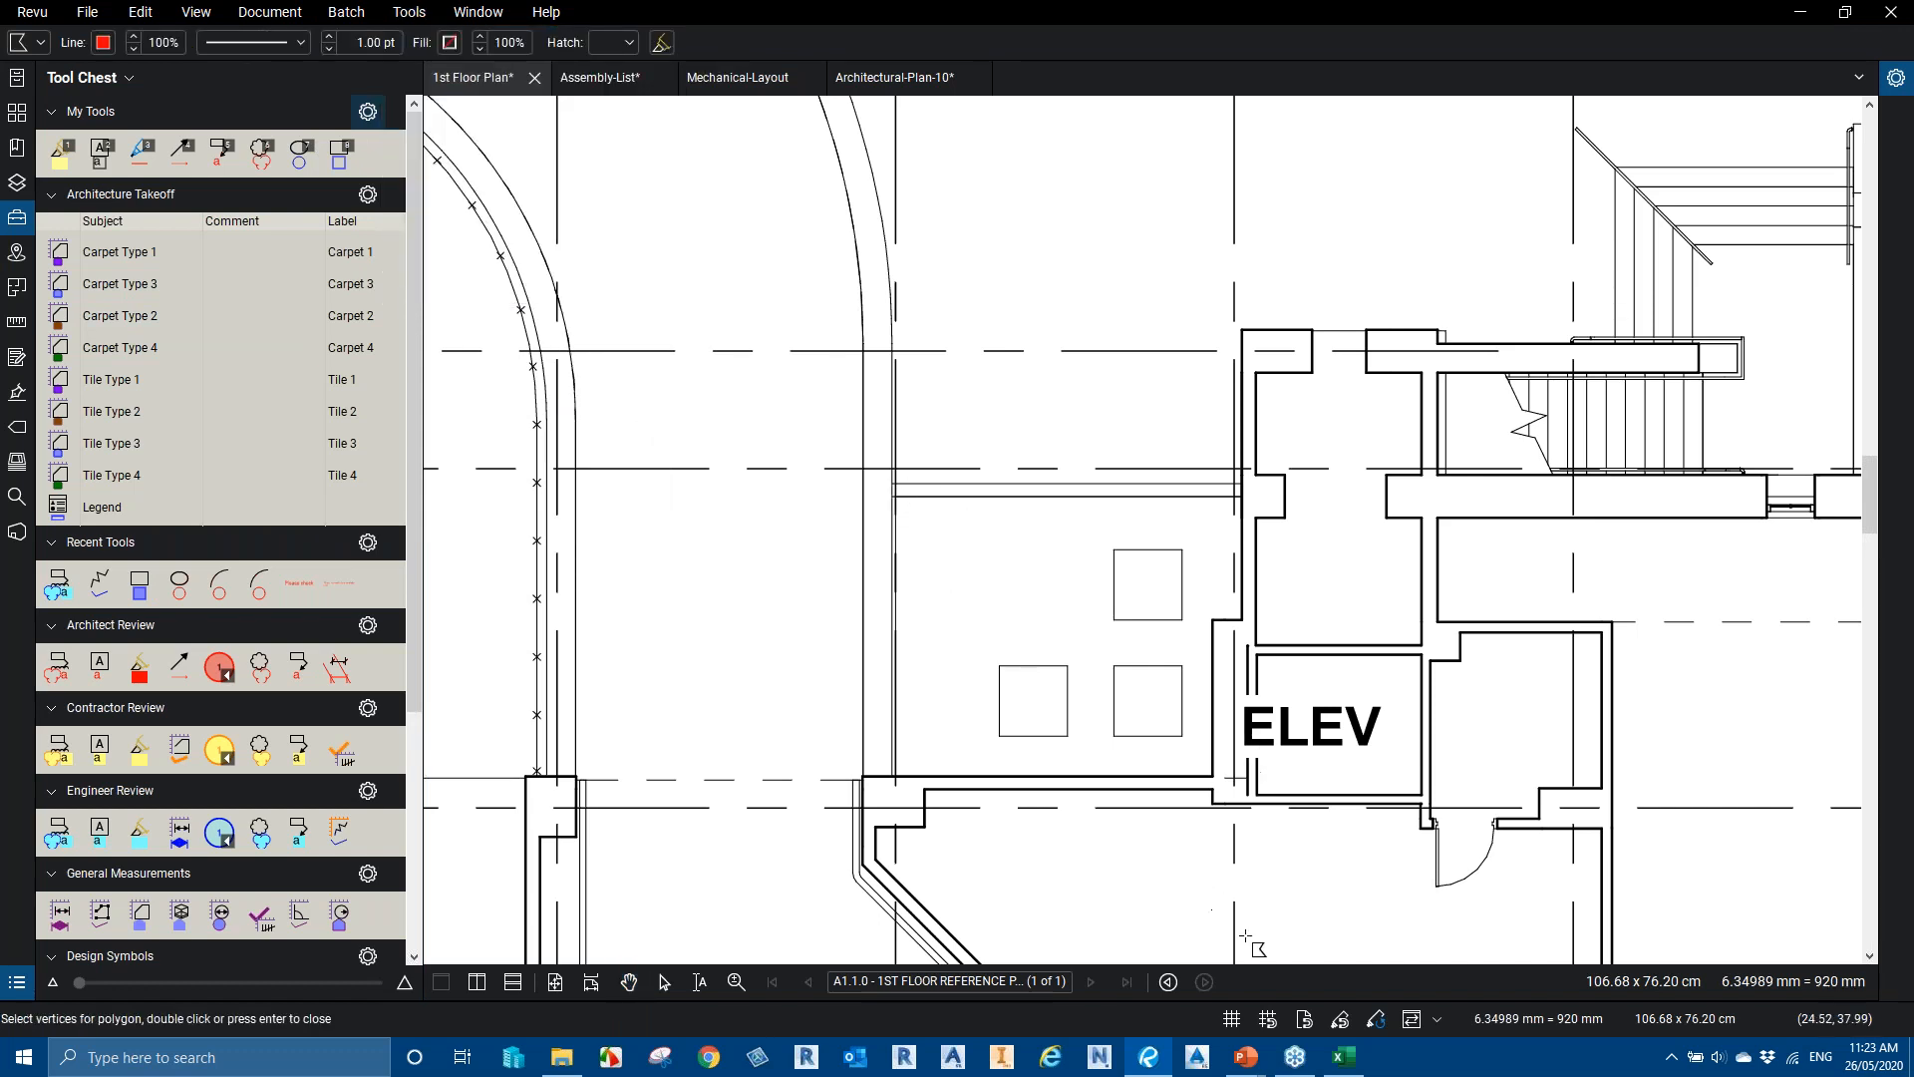
left_click(1267, 1018)
left_click(895, 498)
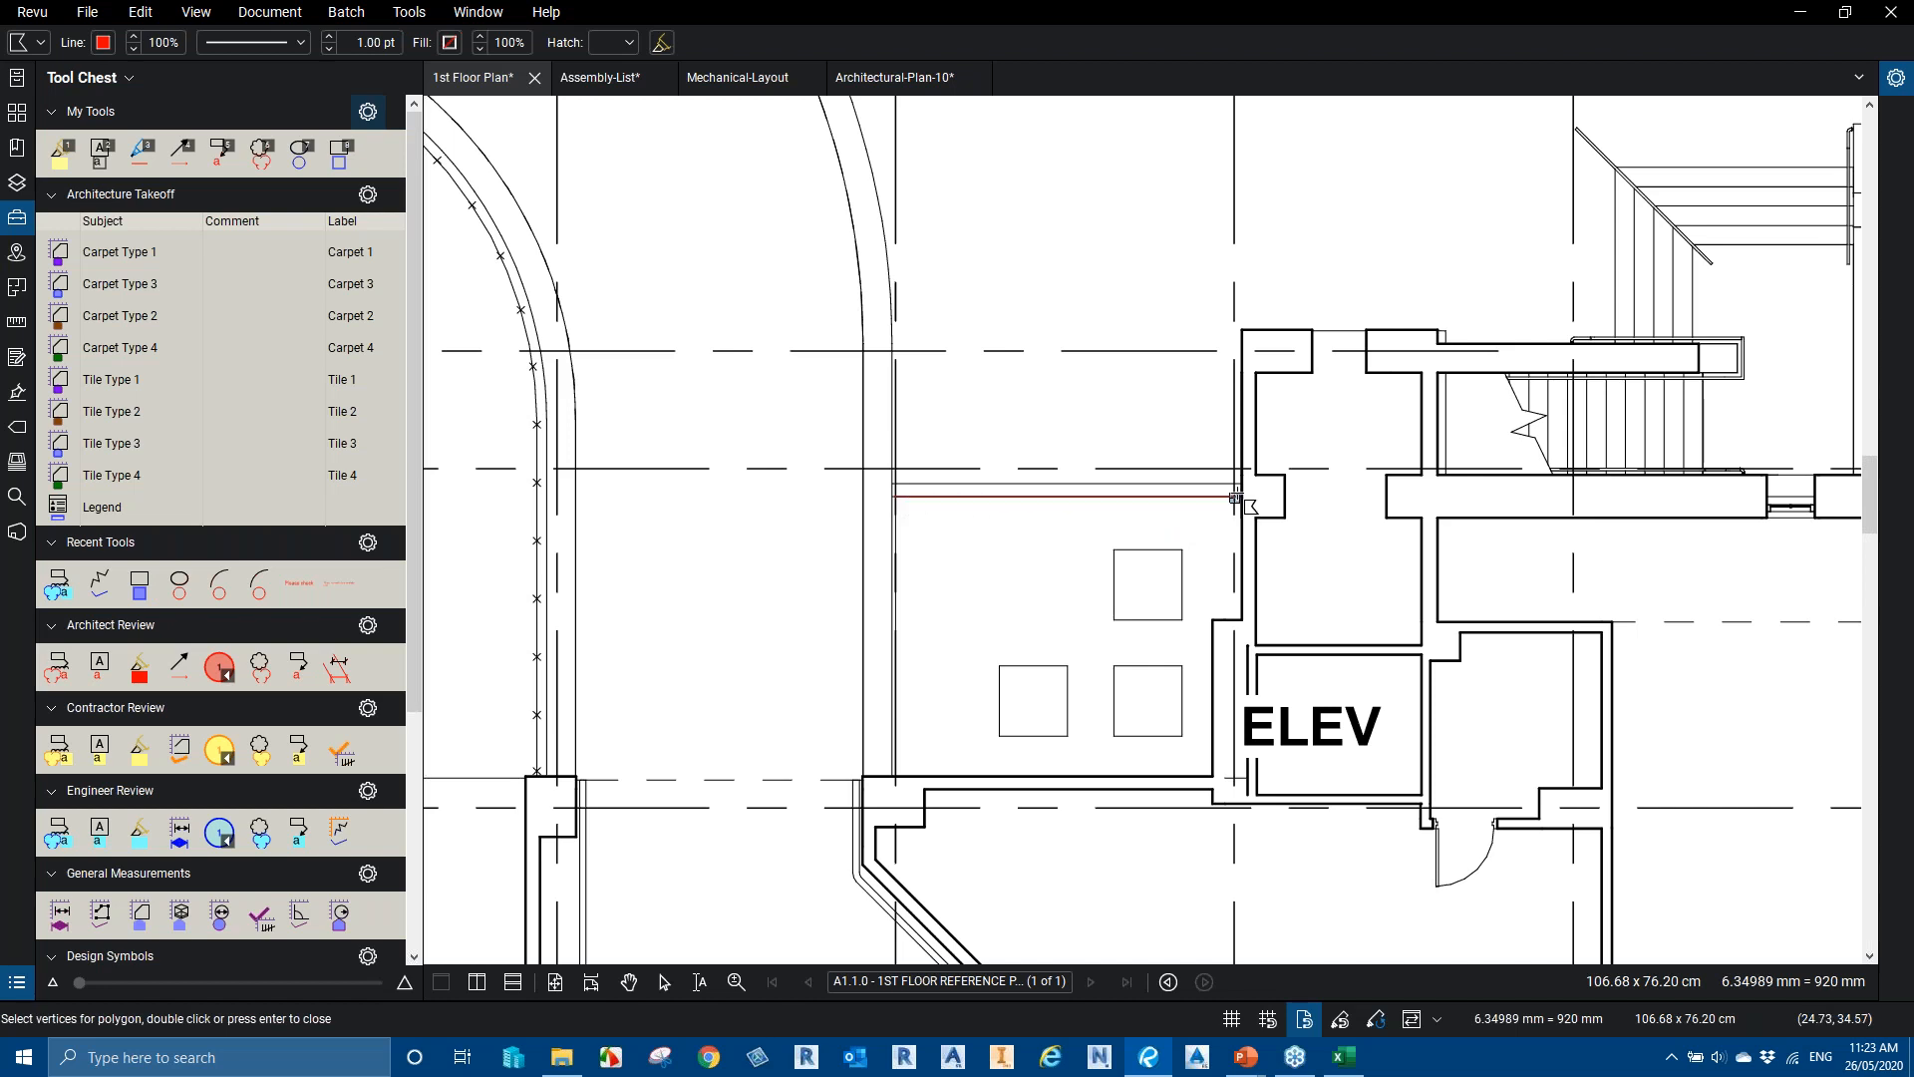
scroll(1243, 498, "up", 1)
scroll(1242, 499, "up", 1)
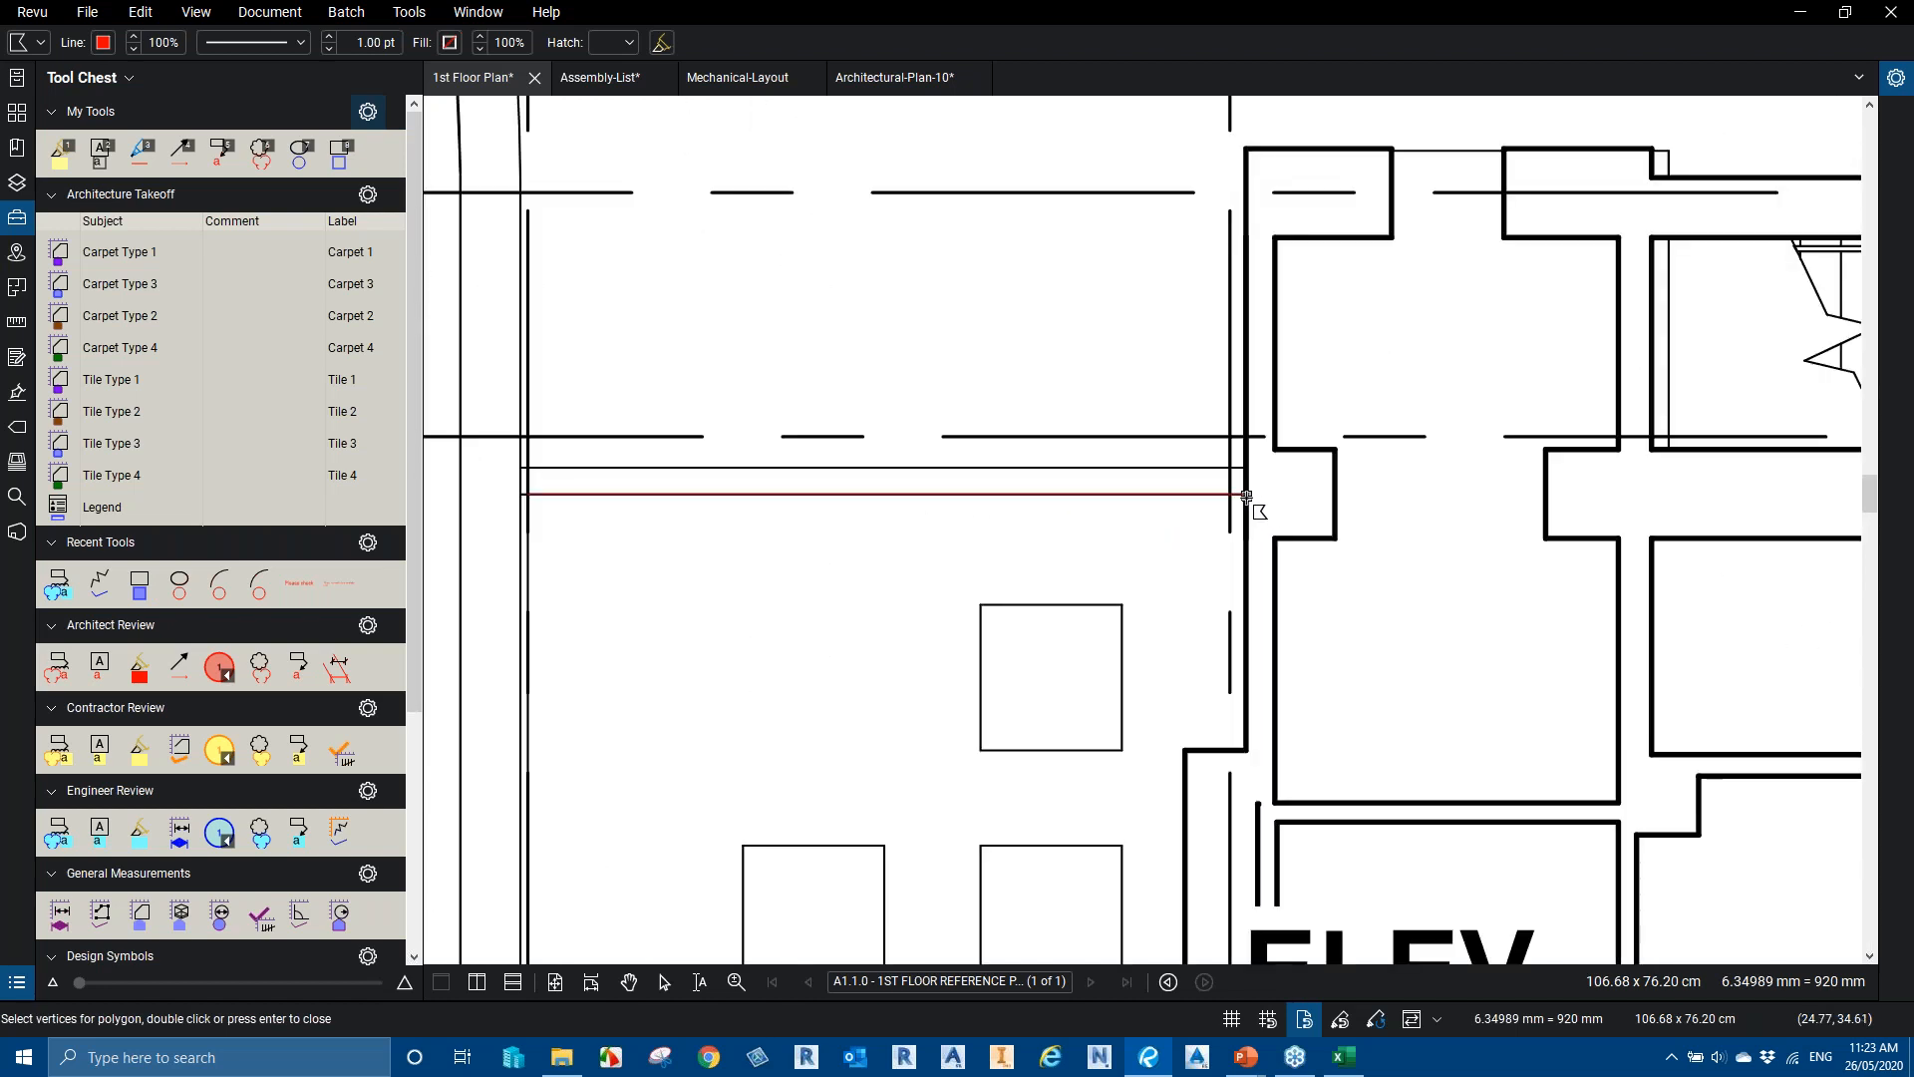
left_click(1230, 495)
scroll(1184, 608, "down", 1)
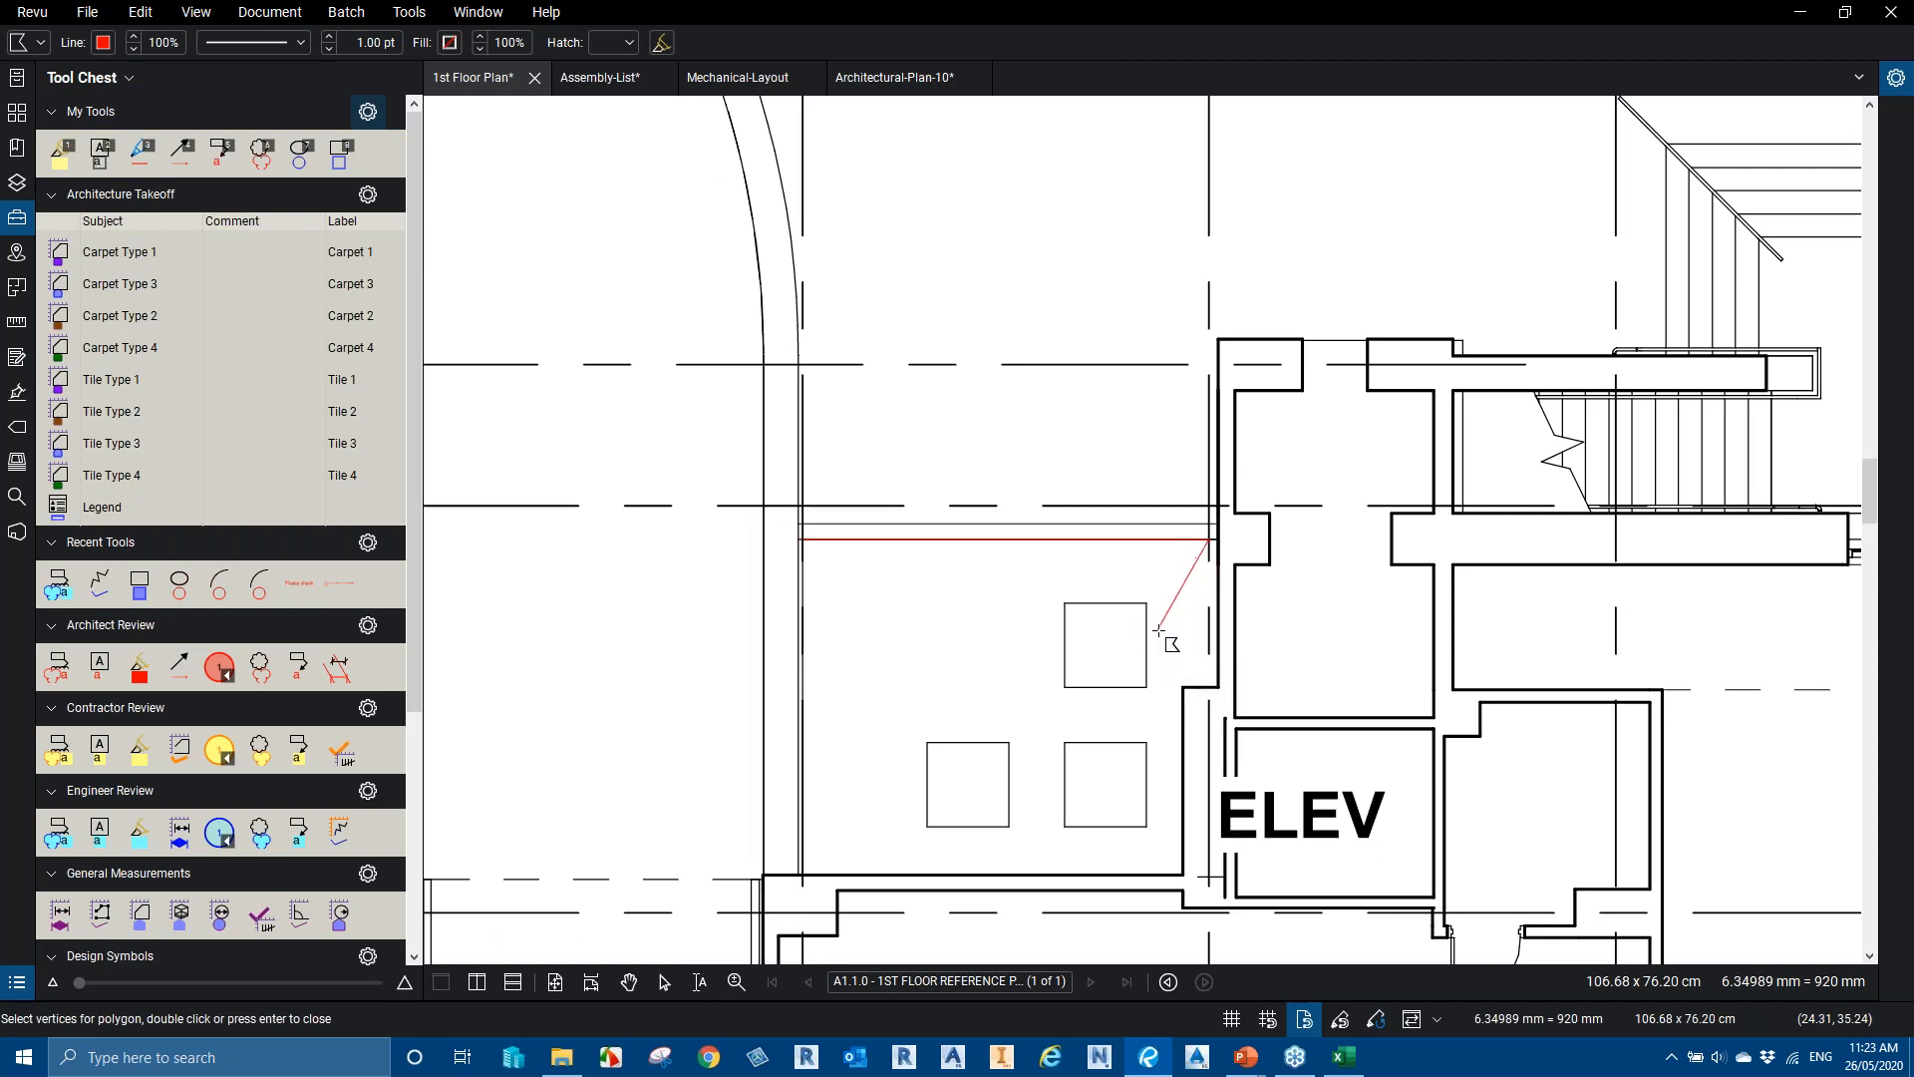
Remove the last placed polygon point and cancel the unfinished polygon
scroll(1172, 622, "up", 1)
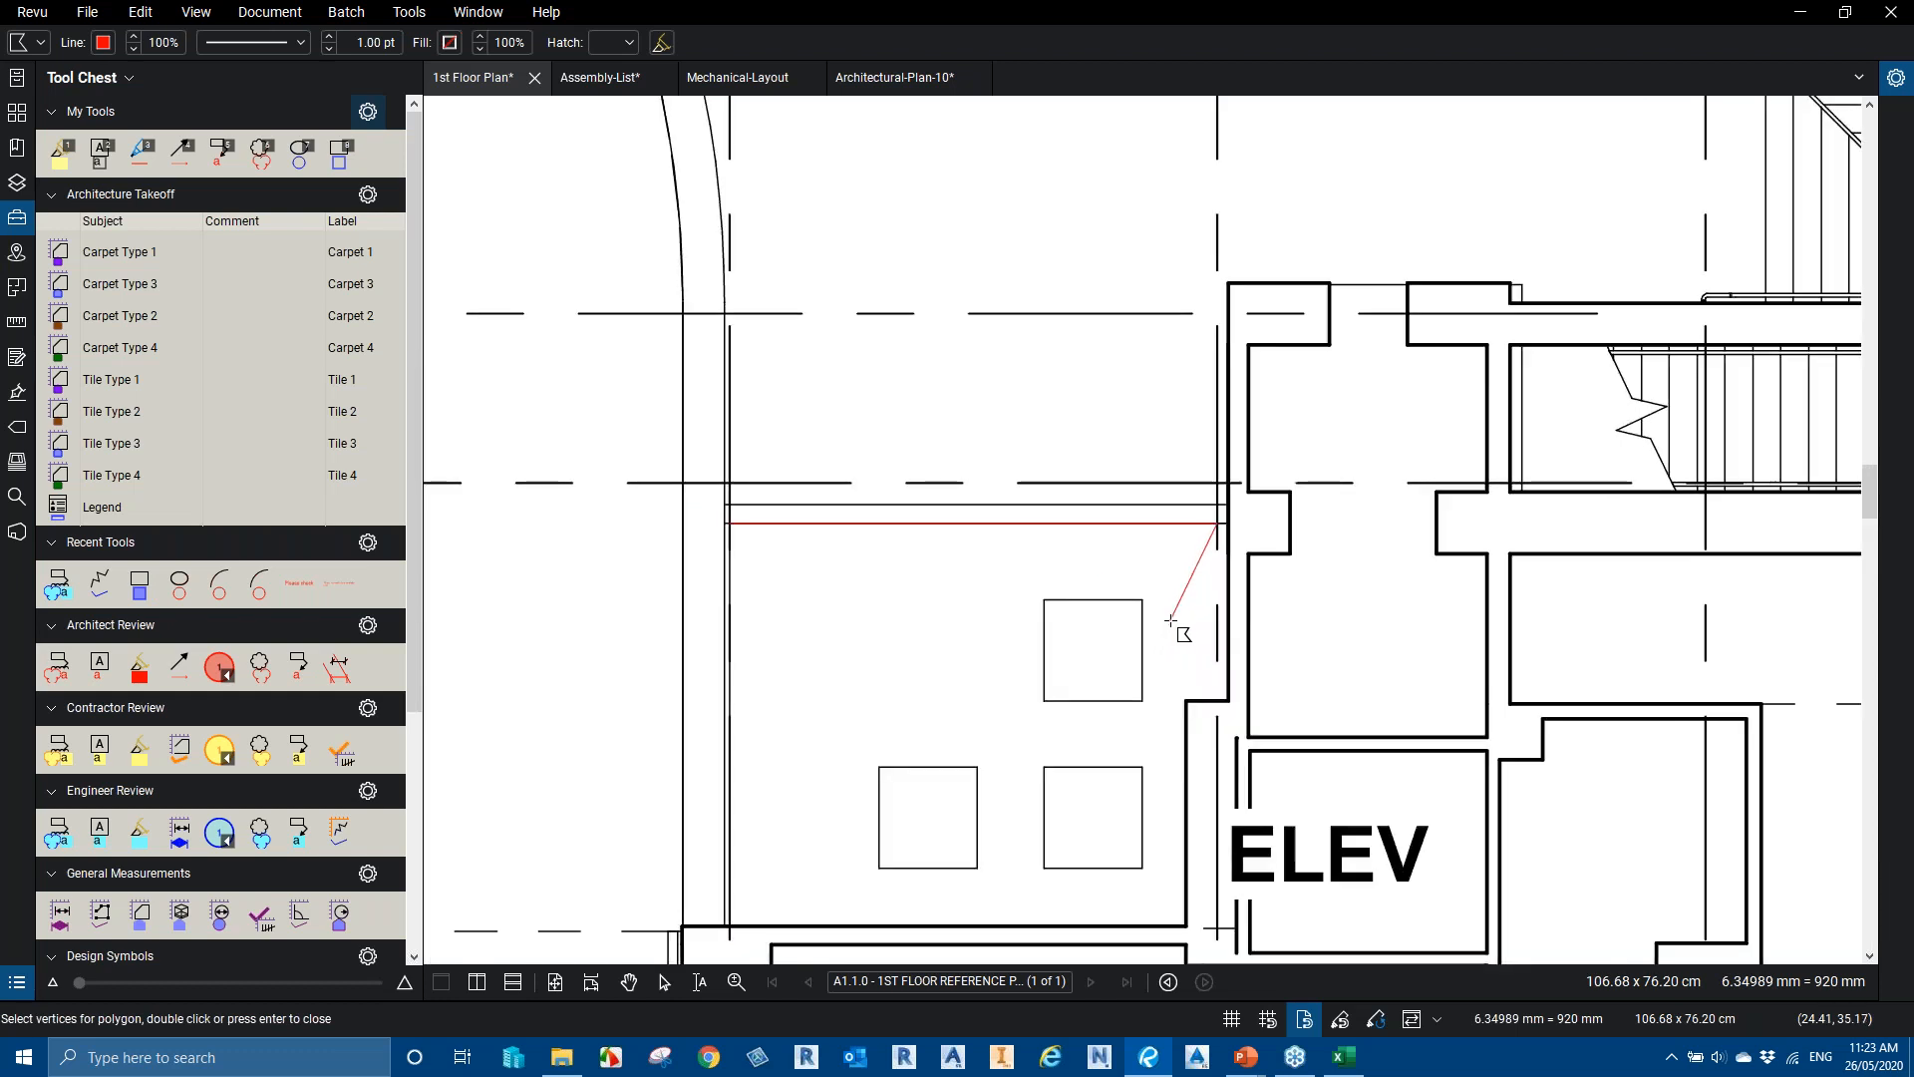
key("BackSpace")
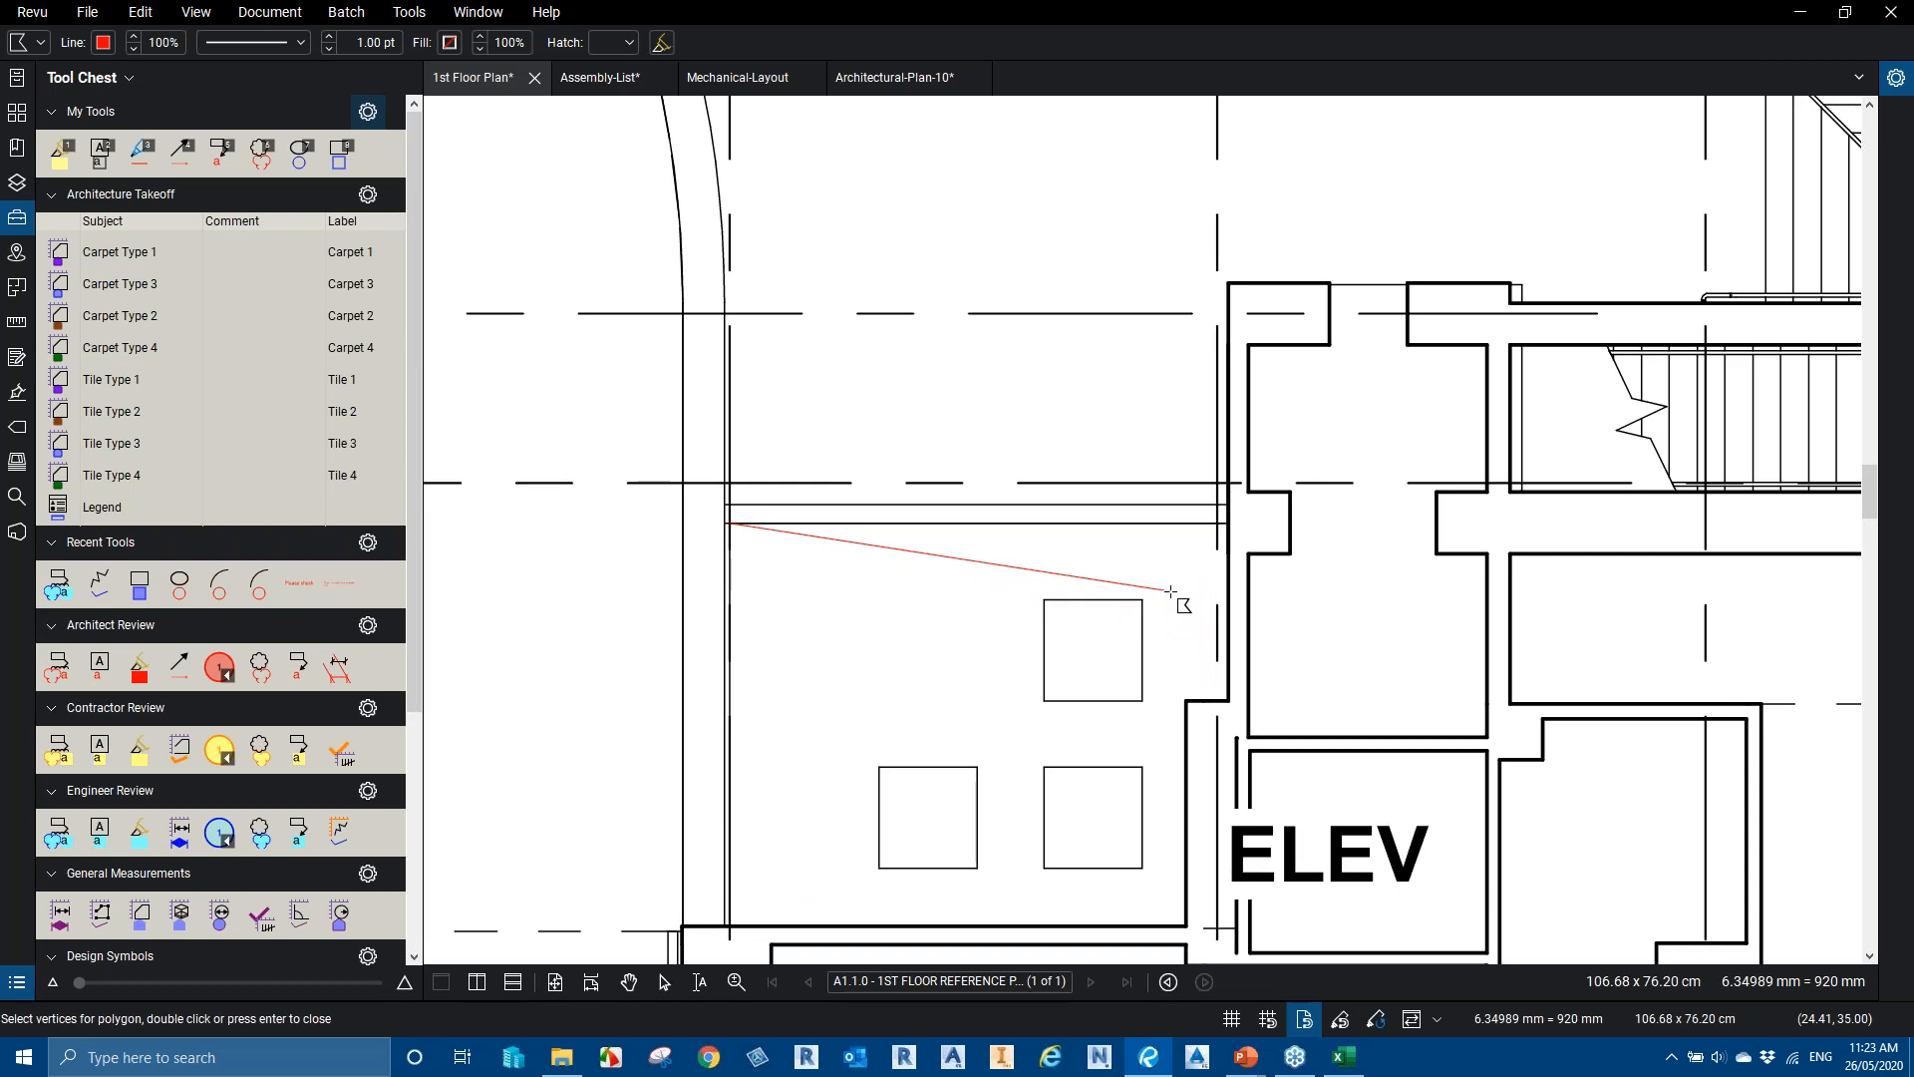
key("Escape")
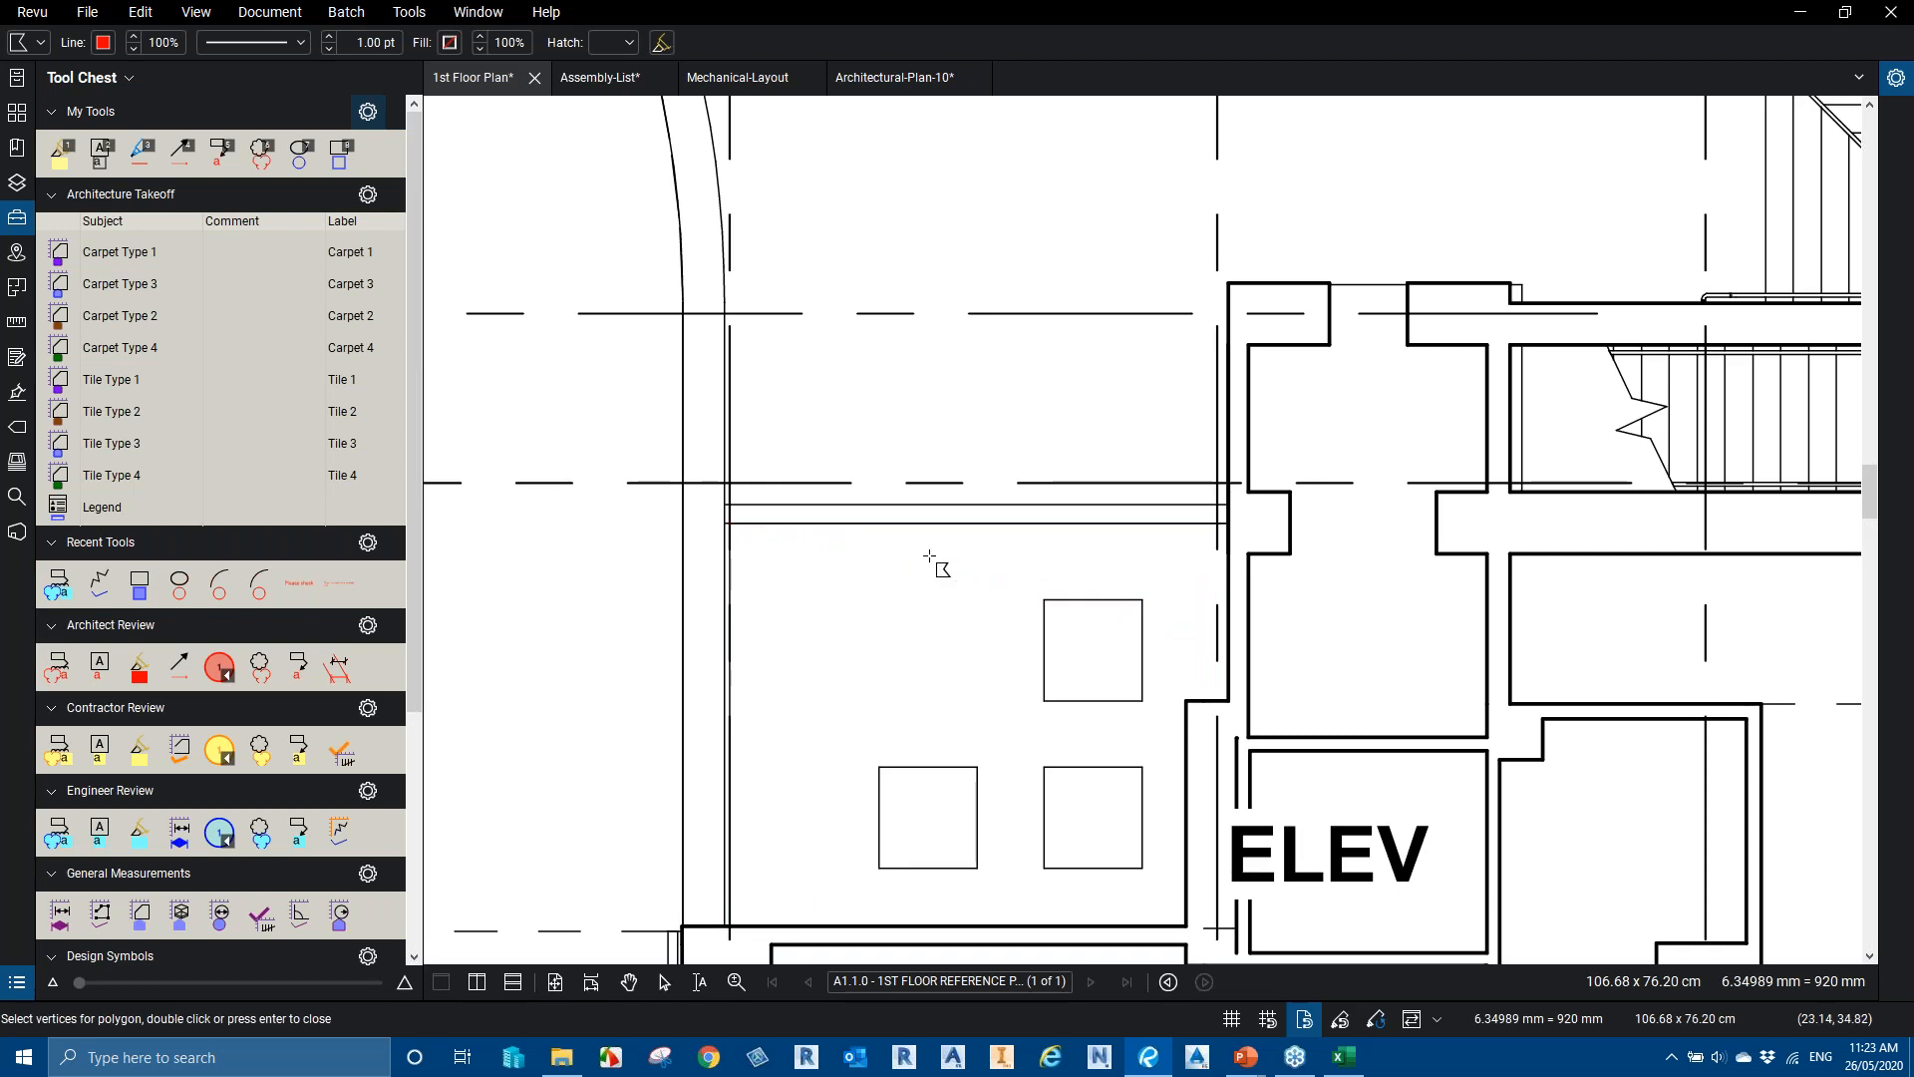
left_click_drag(919, 555, 935, 491)
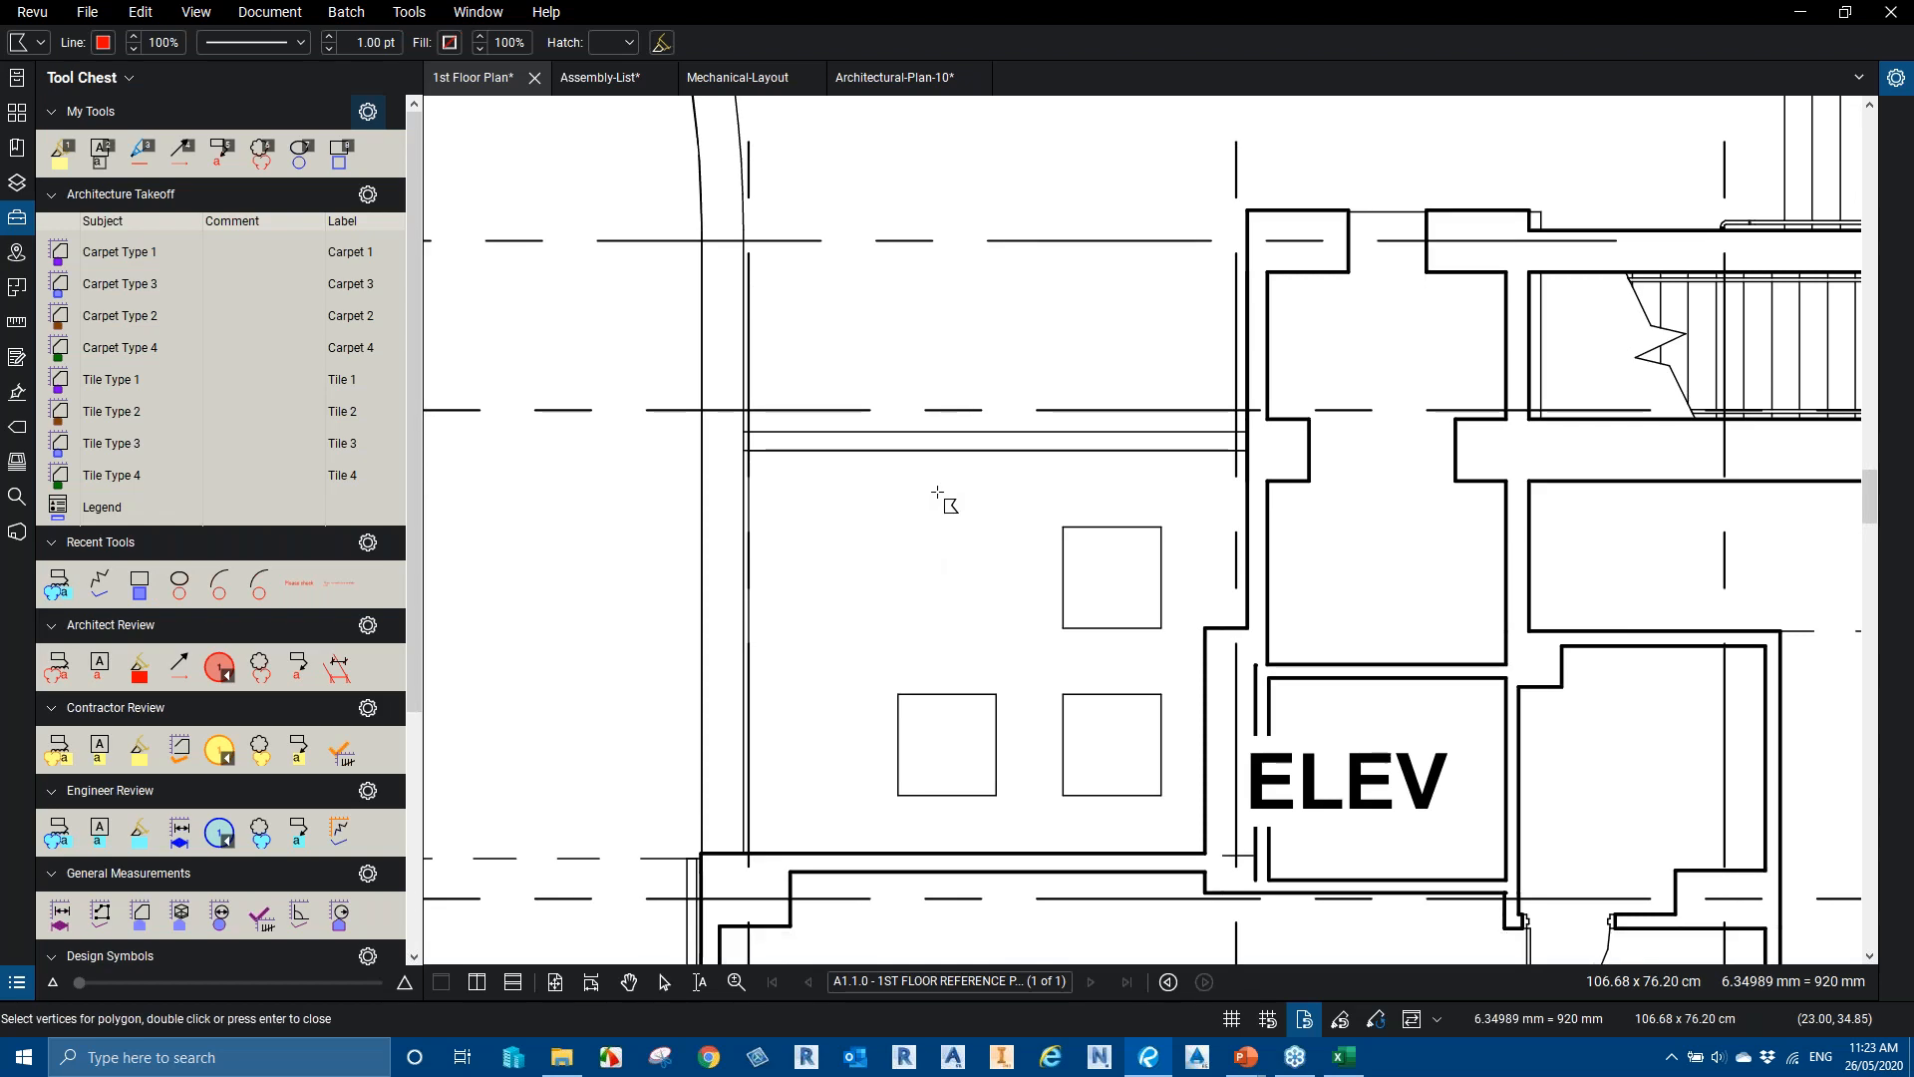
Review the Tip 9 slide in the PowerPoint slideshow and return to Bluebeam Revu
key("alt+Tab")
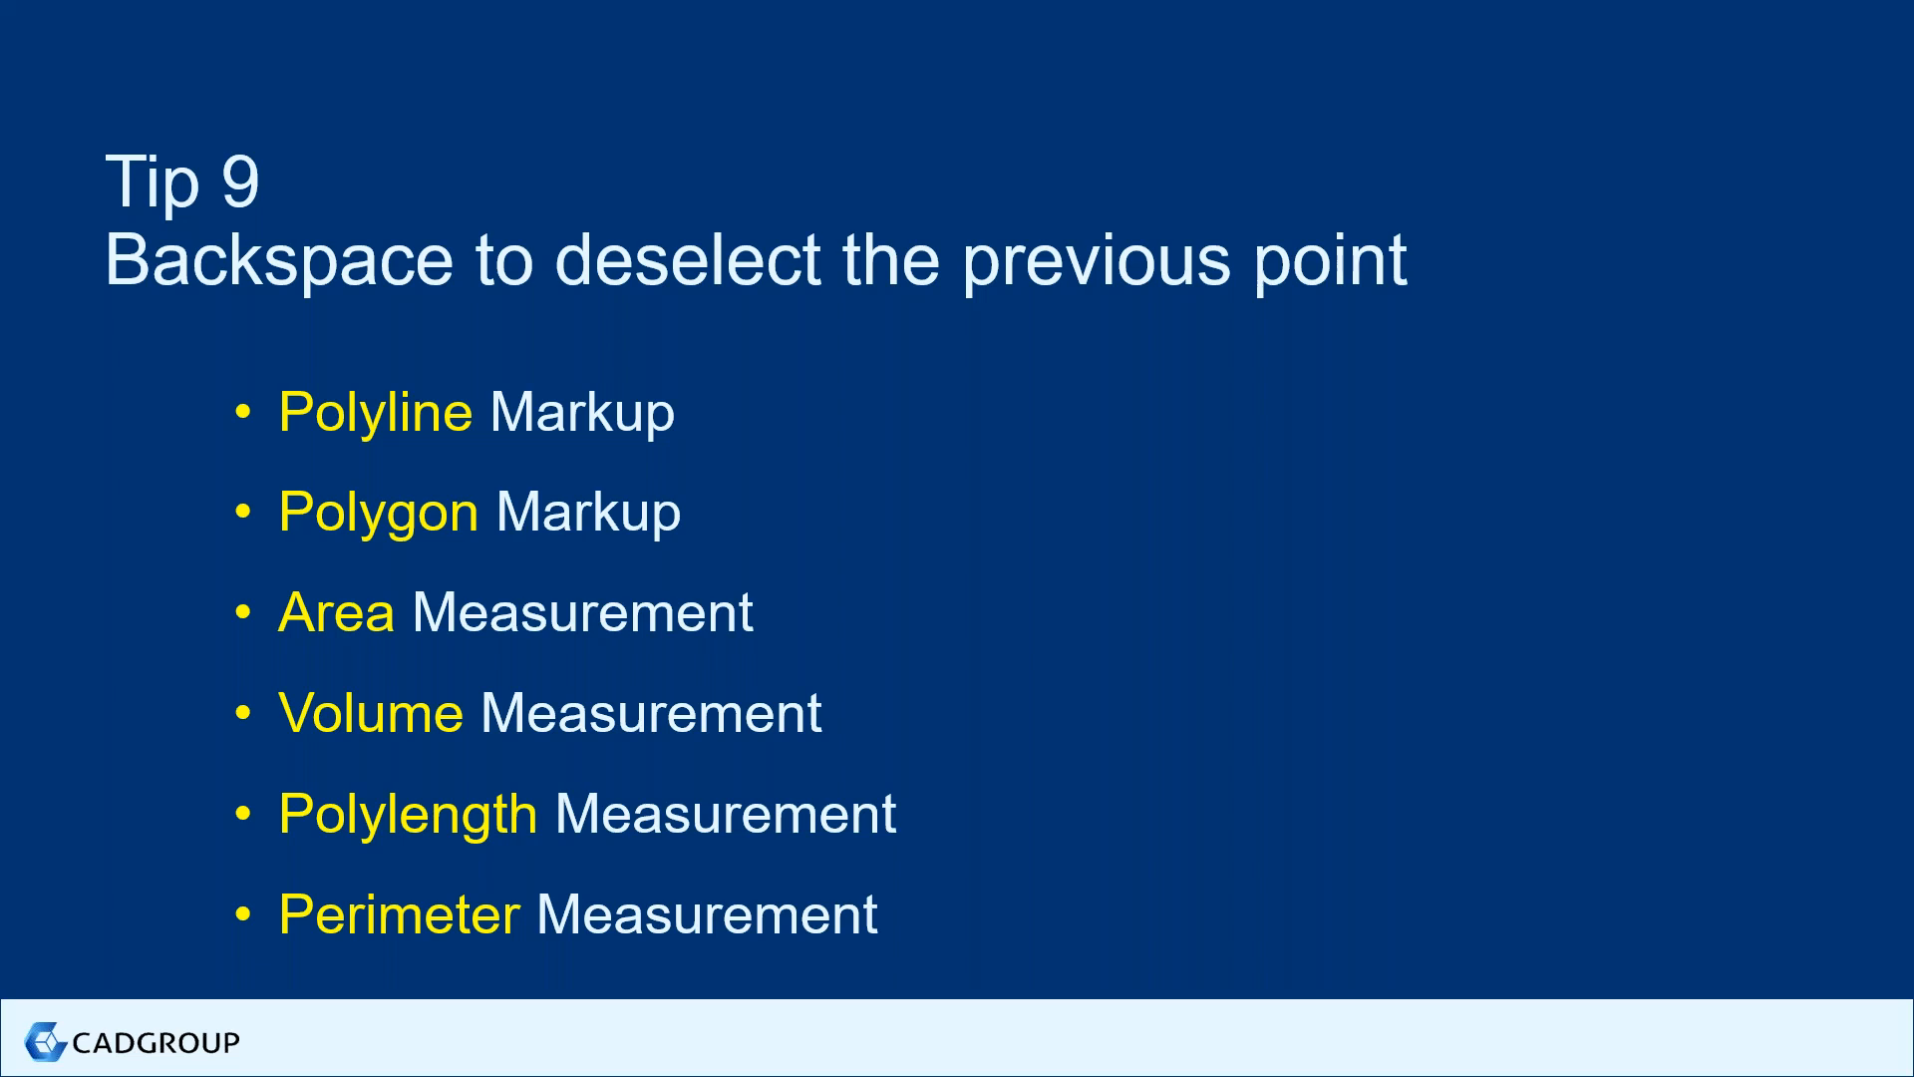
key("alt+Tab")
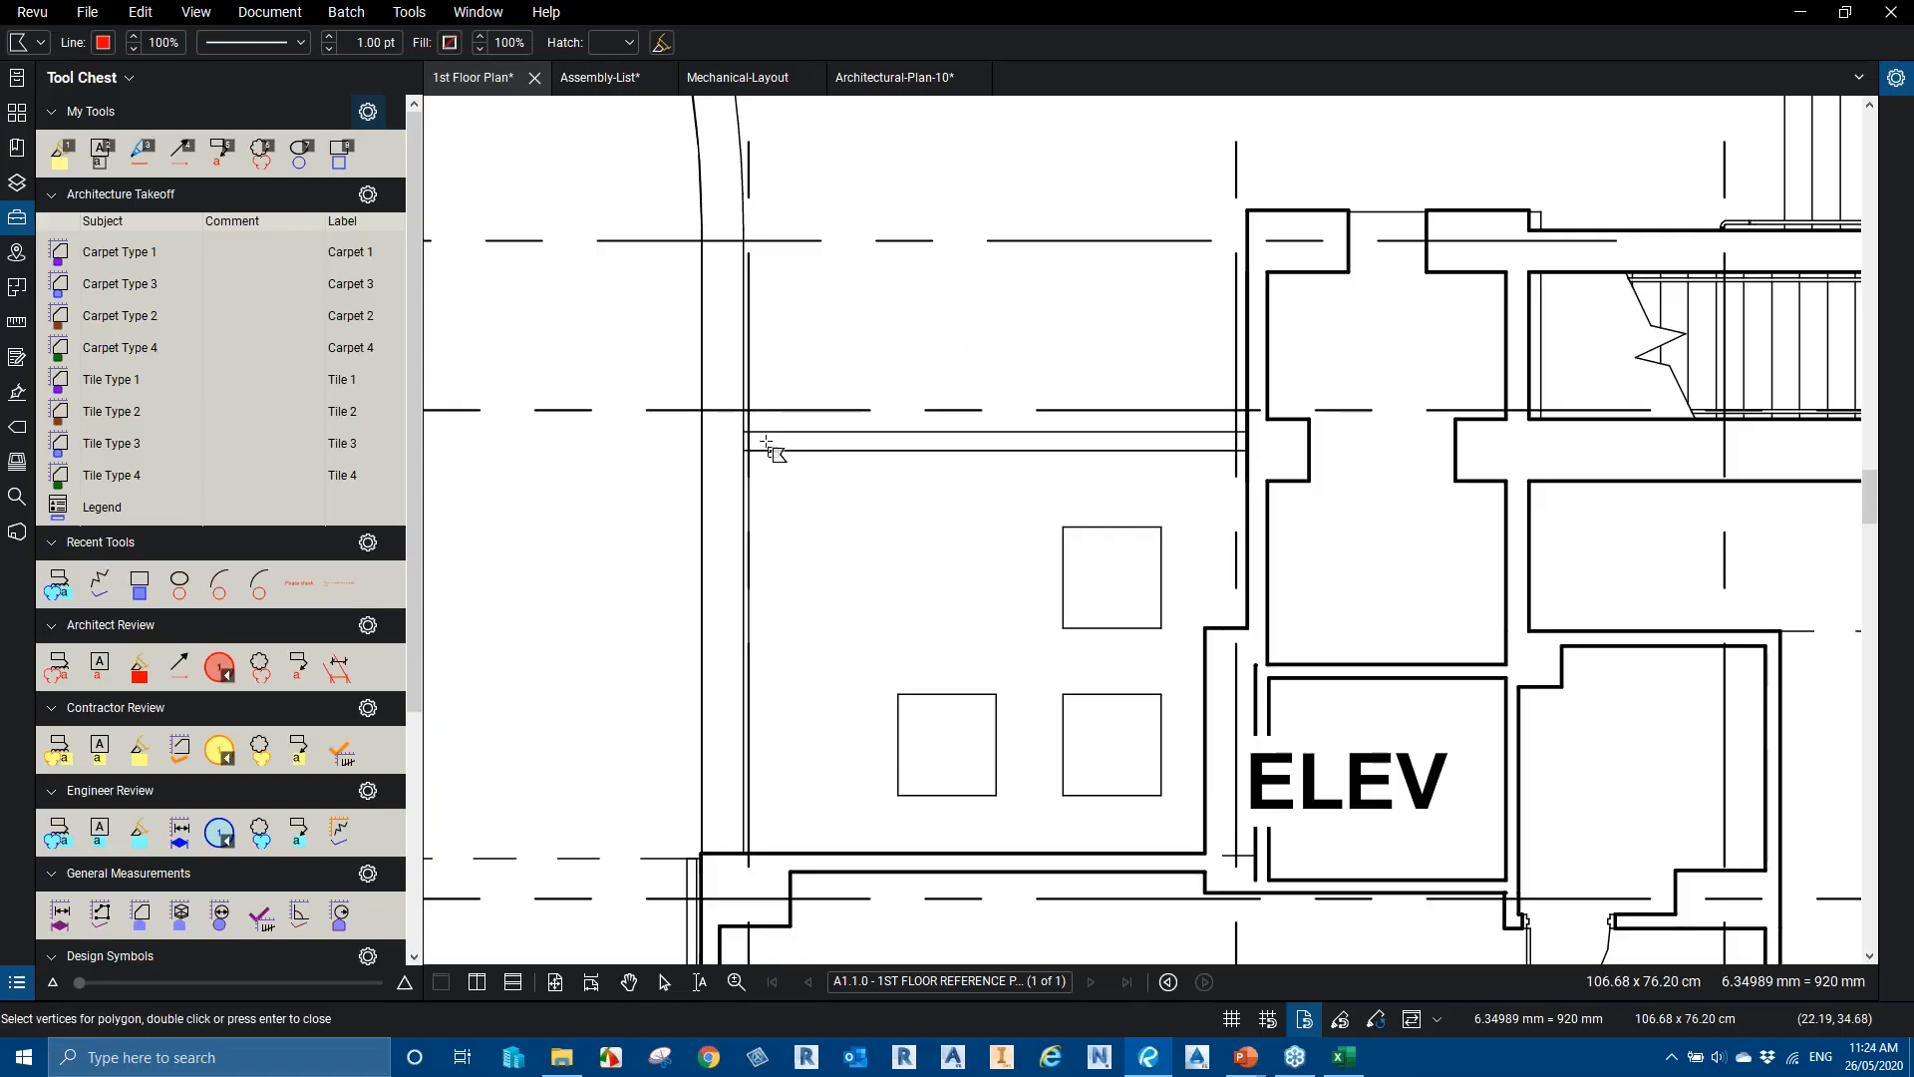
Place four polygon points along the double line and the stepped wall left of the elevator block
left_click(746, 451)
left_click(1247, 451)
left_click(1247, 629)
left_click(1205, 628)
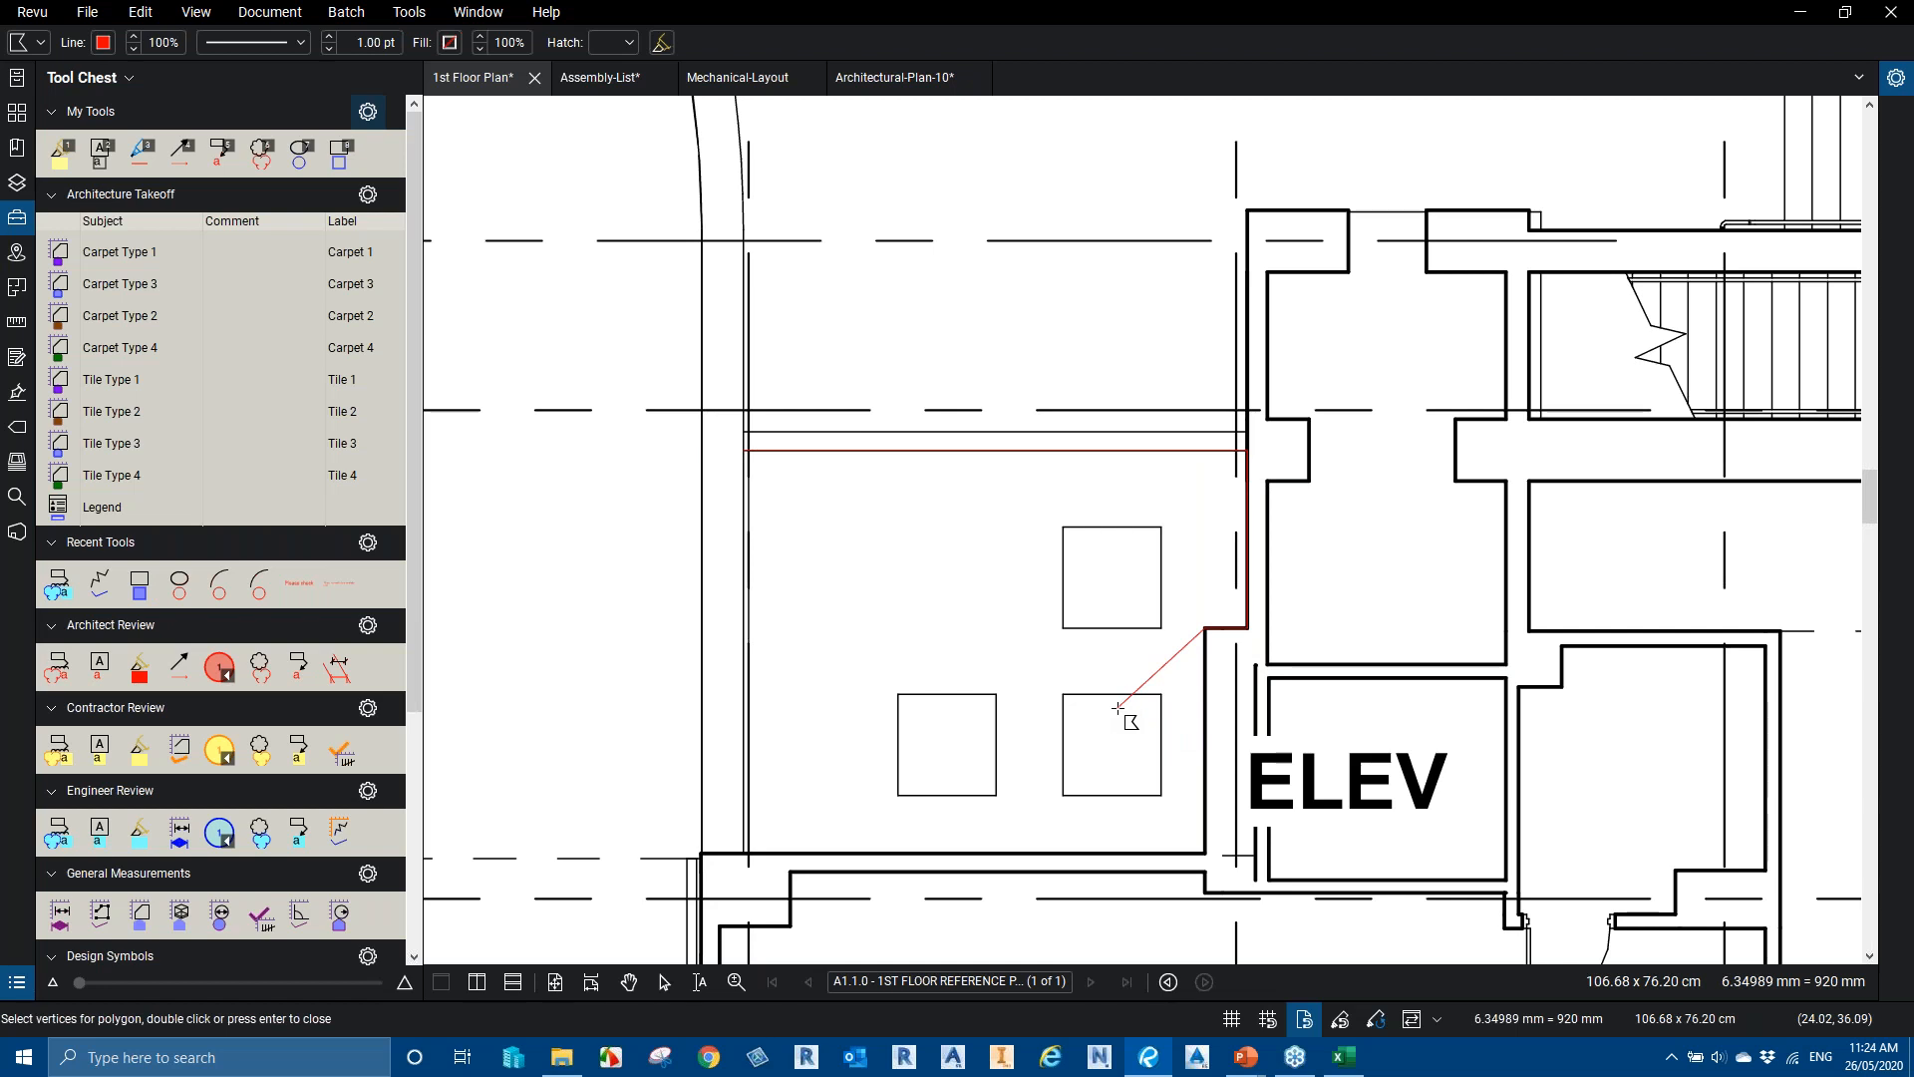
Step back through the last placed polygon points, cancel the polygon and leave the tool
key("BackSpace")
key("BackSpace")
key("BackSpace")
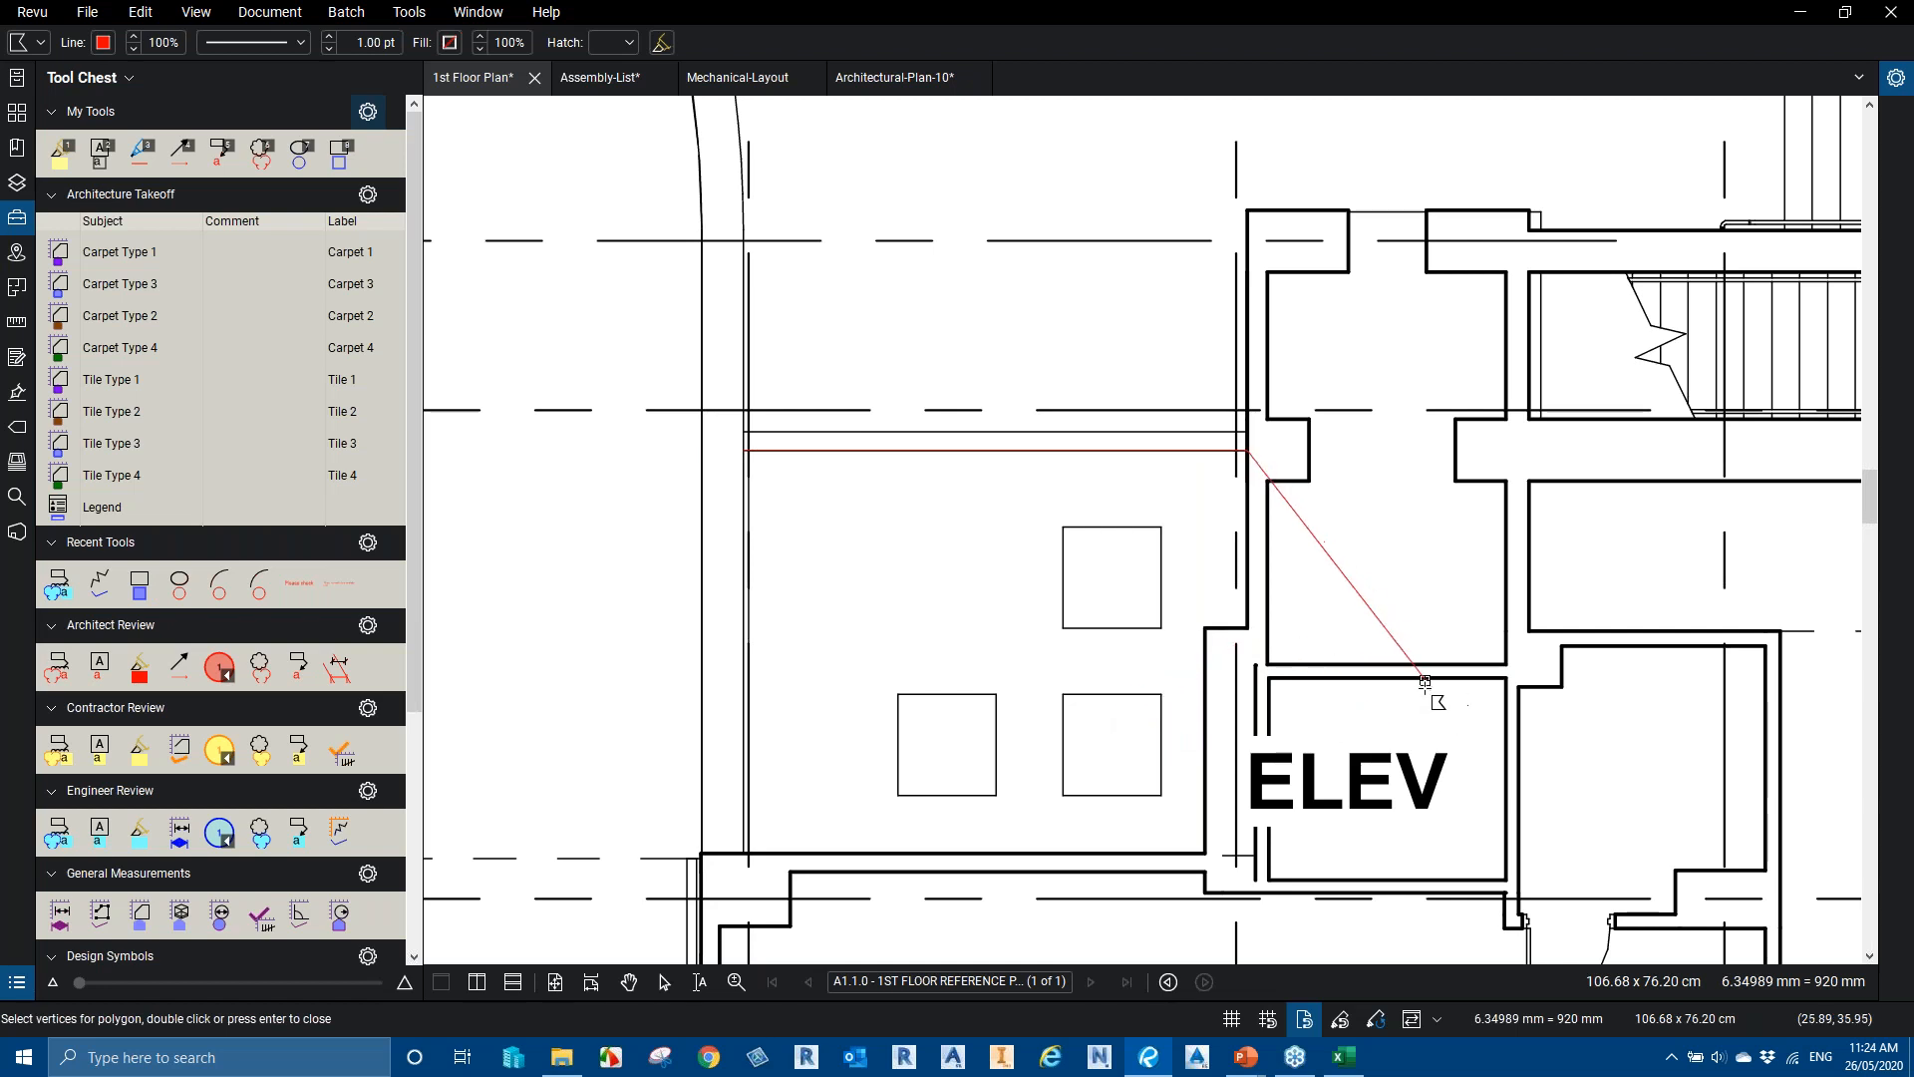
key("Escape")
key("Escape")
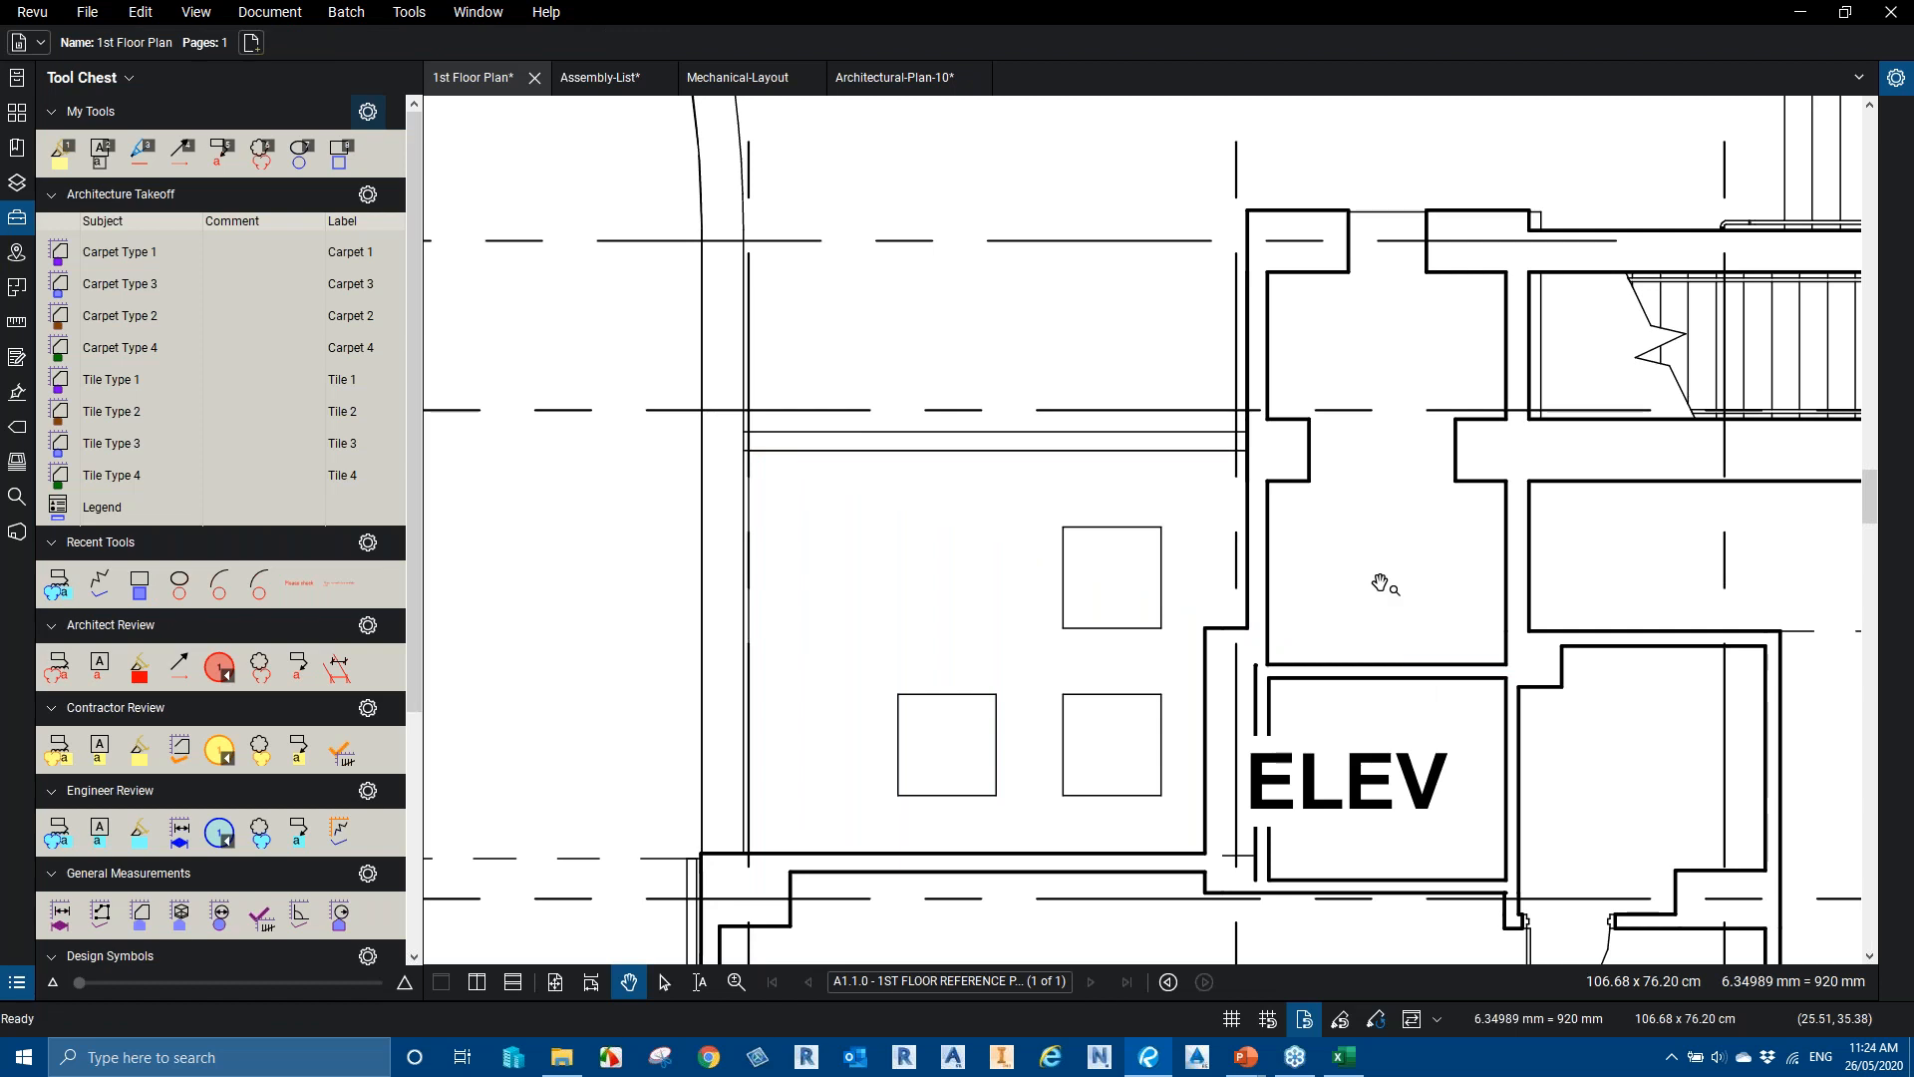
scroll(812, 427, "down", 2)
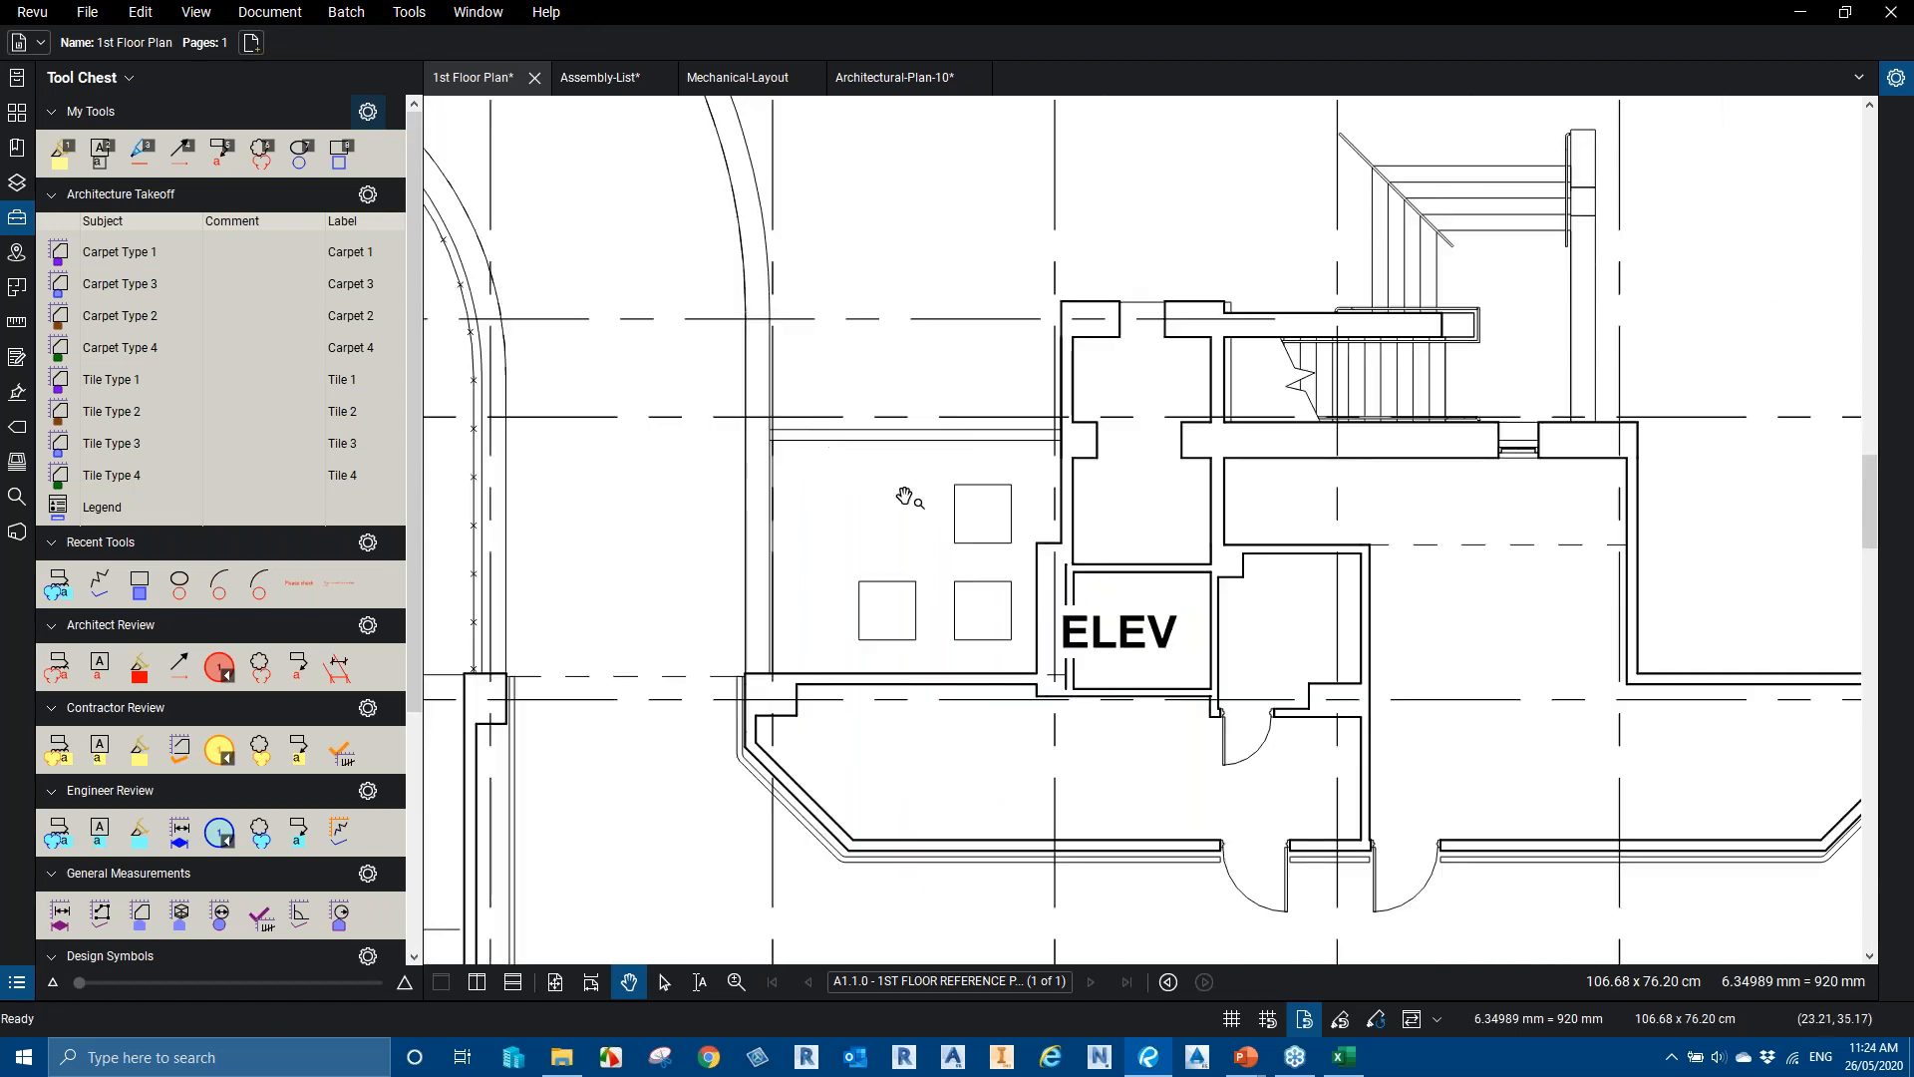
scroll(908, 503, "down", 1)
Advance the PowerPoint slideshow to the Tip 10 slide about multiple callout leader lines and return to Bluebeam Revu
key("alt+Tab")
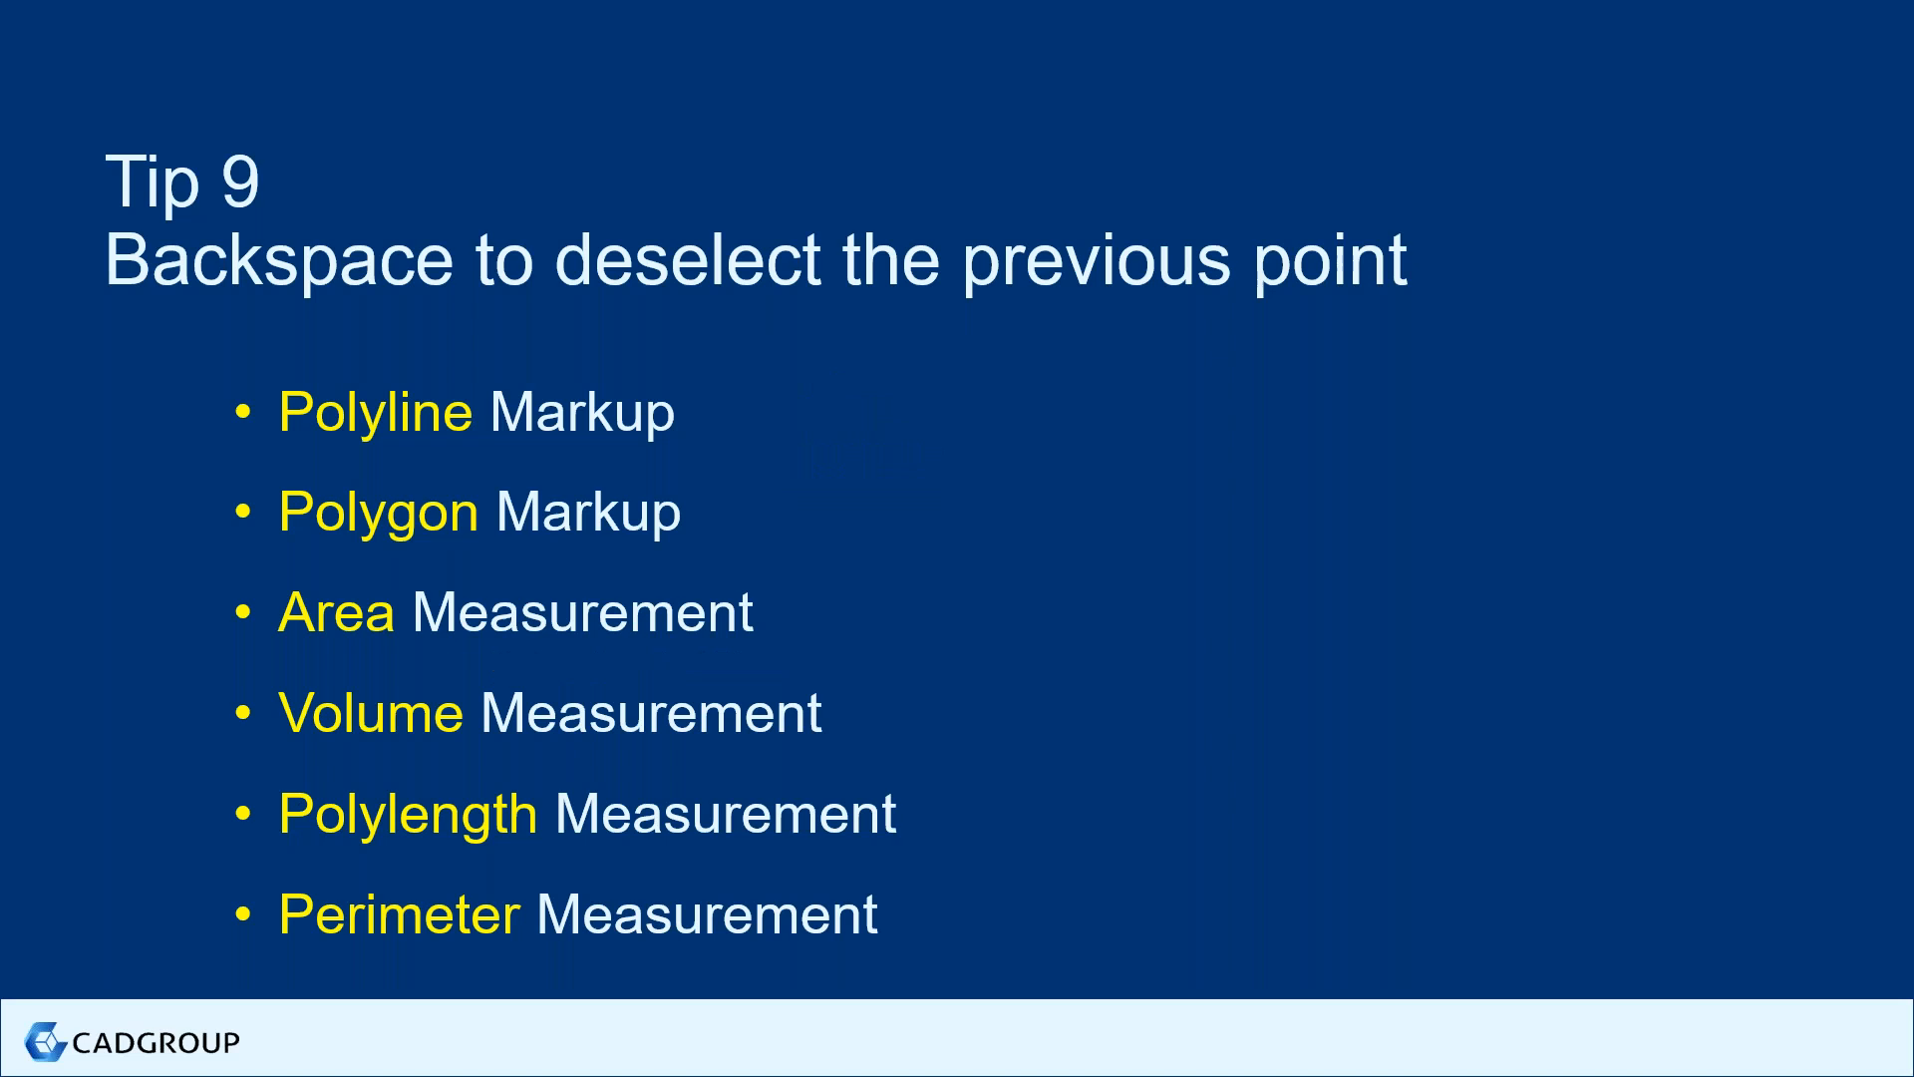
key("Right")
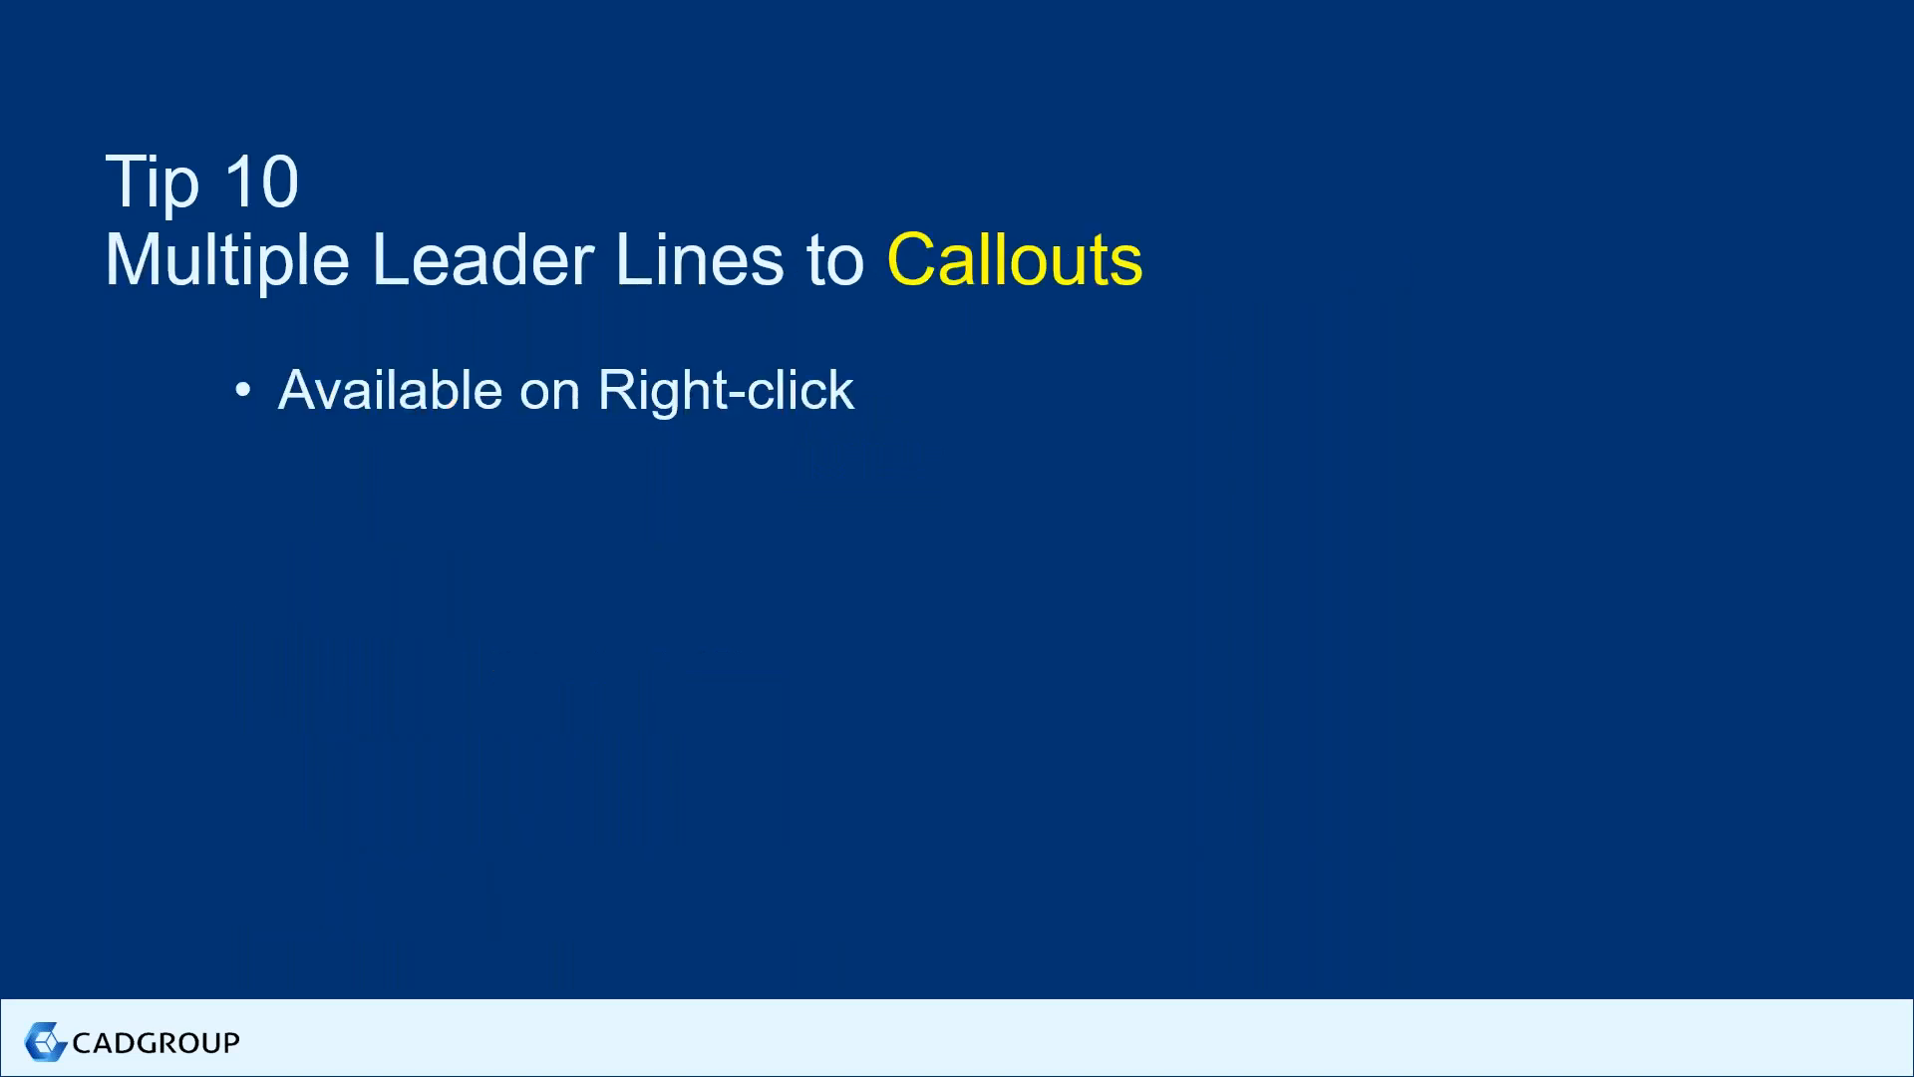
key("alt+Tab")
Add a callout reading "Please check the wall type" that points to the upper-left wall corner of the elevator block
scroll(619, 214, "up", 1)
left_click(424, 22)
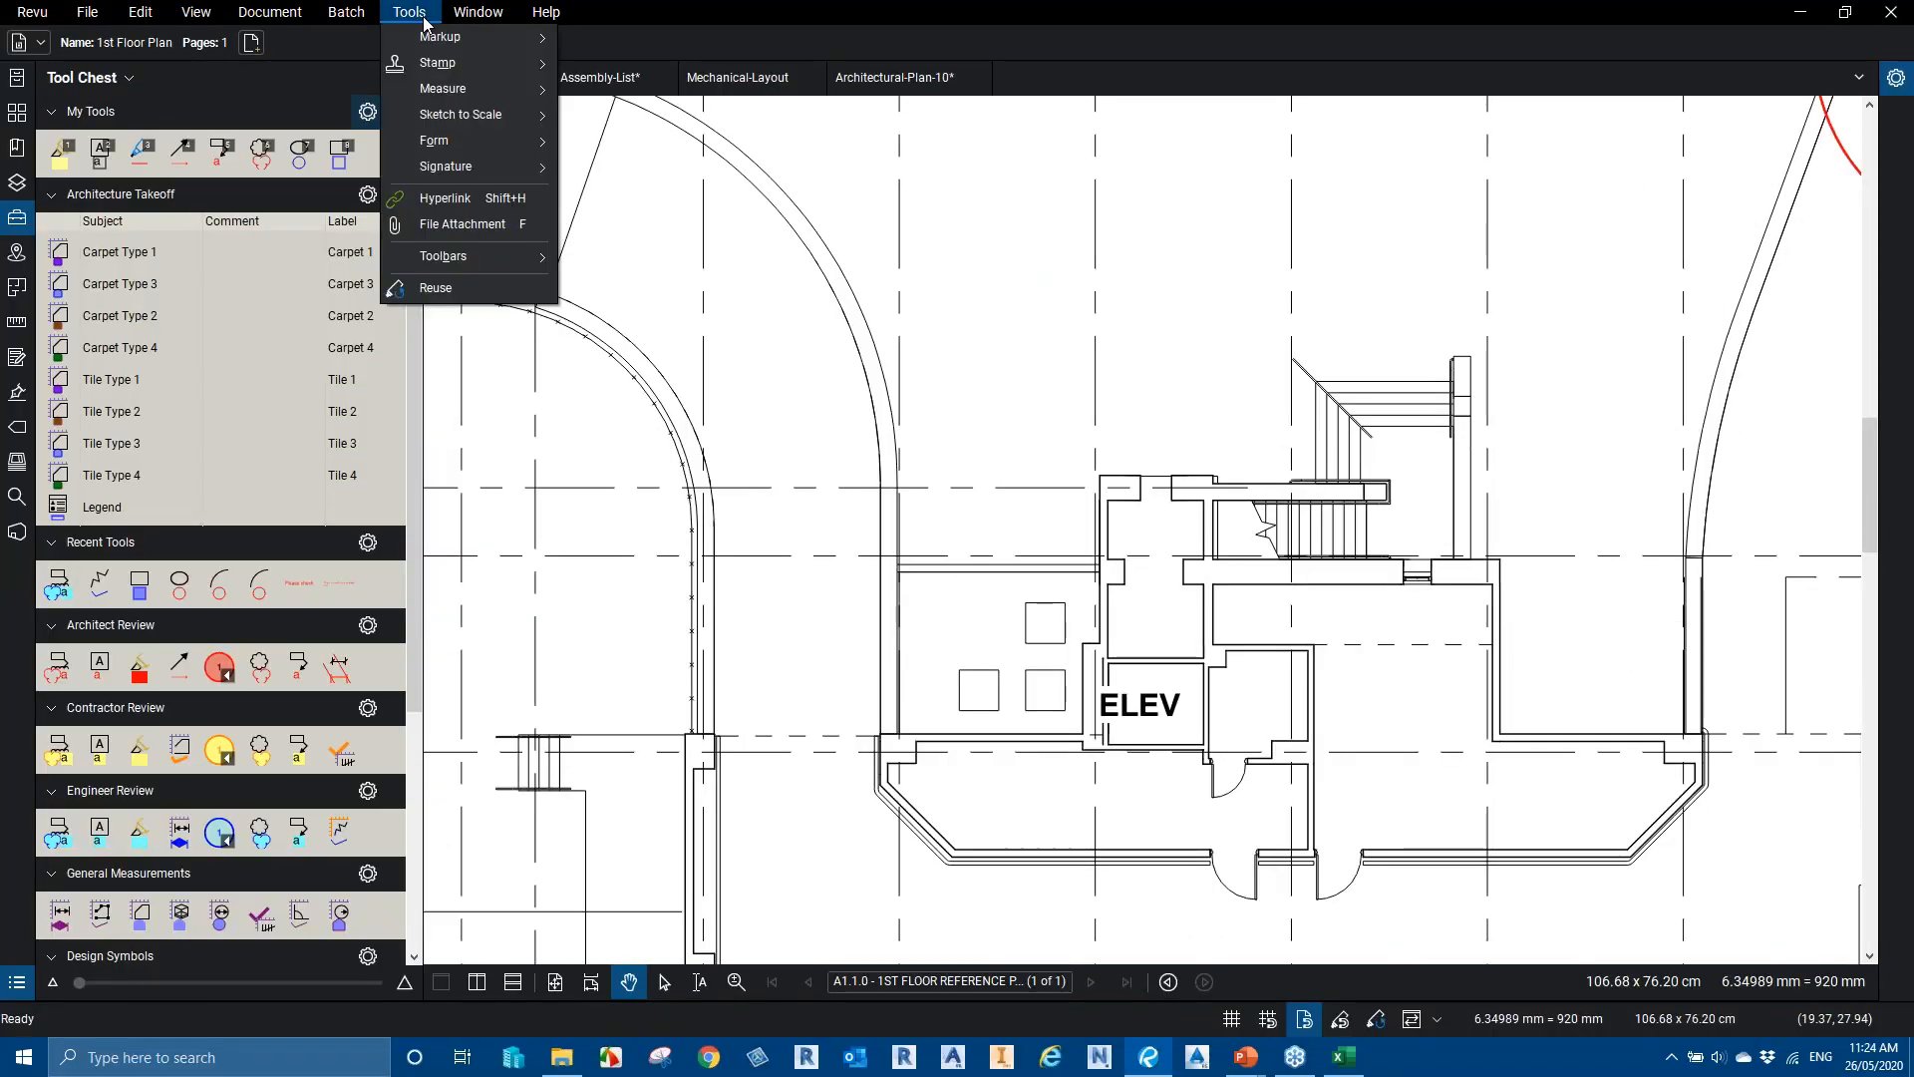
mouse_move(464, 39)
left_click(637, 113)
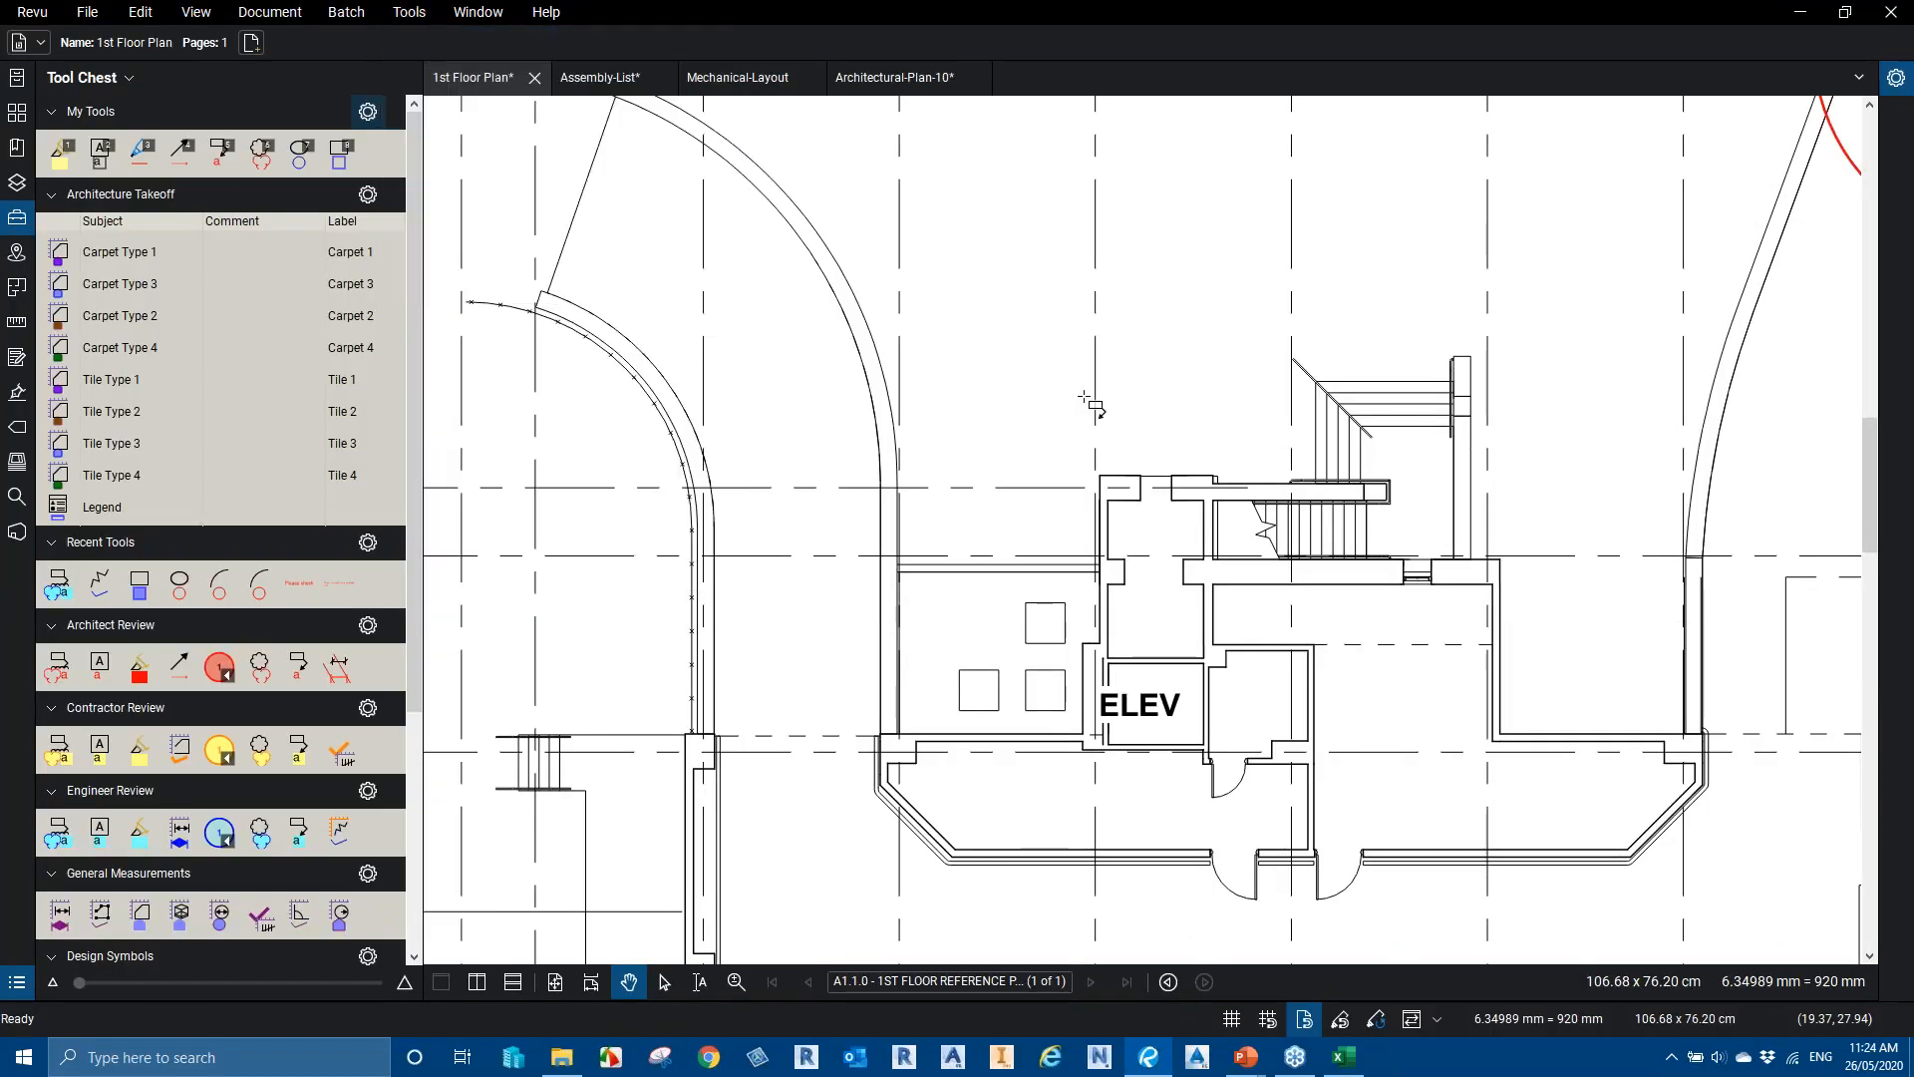
scroll(1097, 484, "up", 1)
left_click(1101, 483)
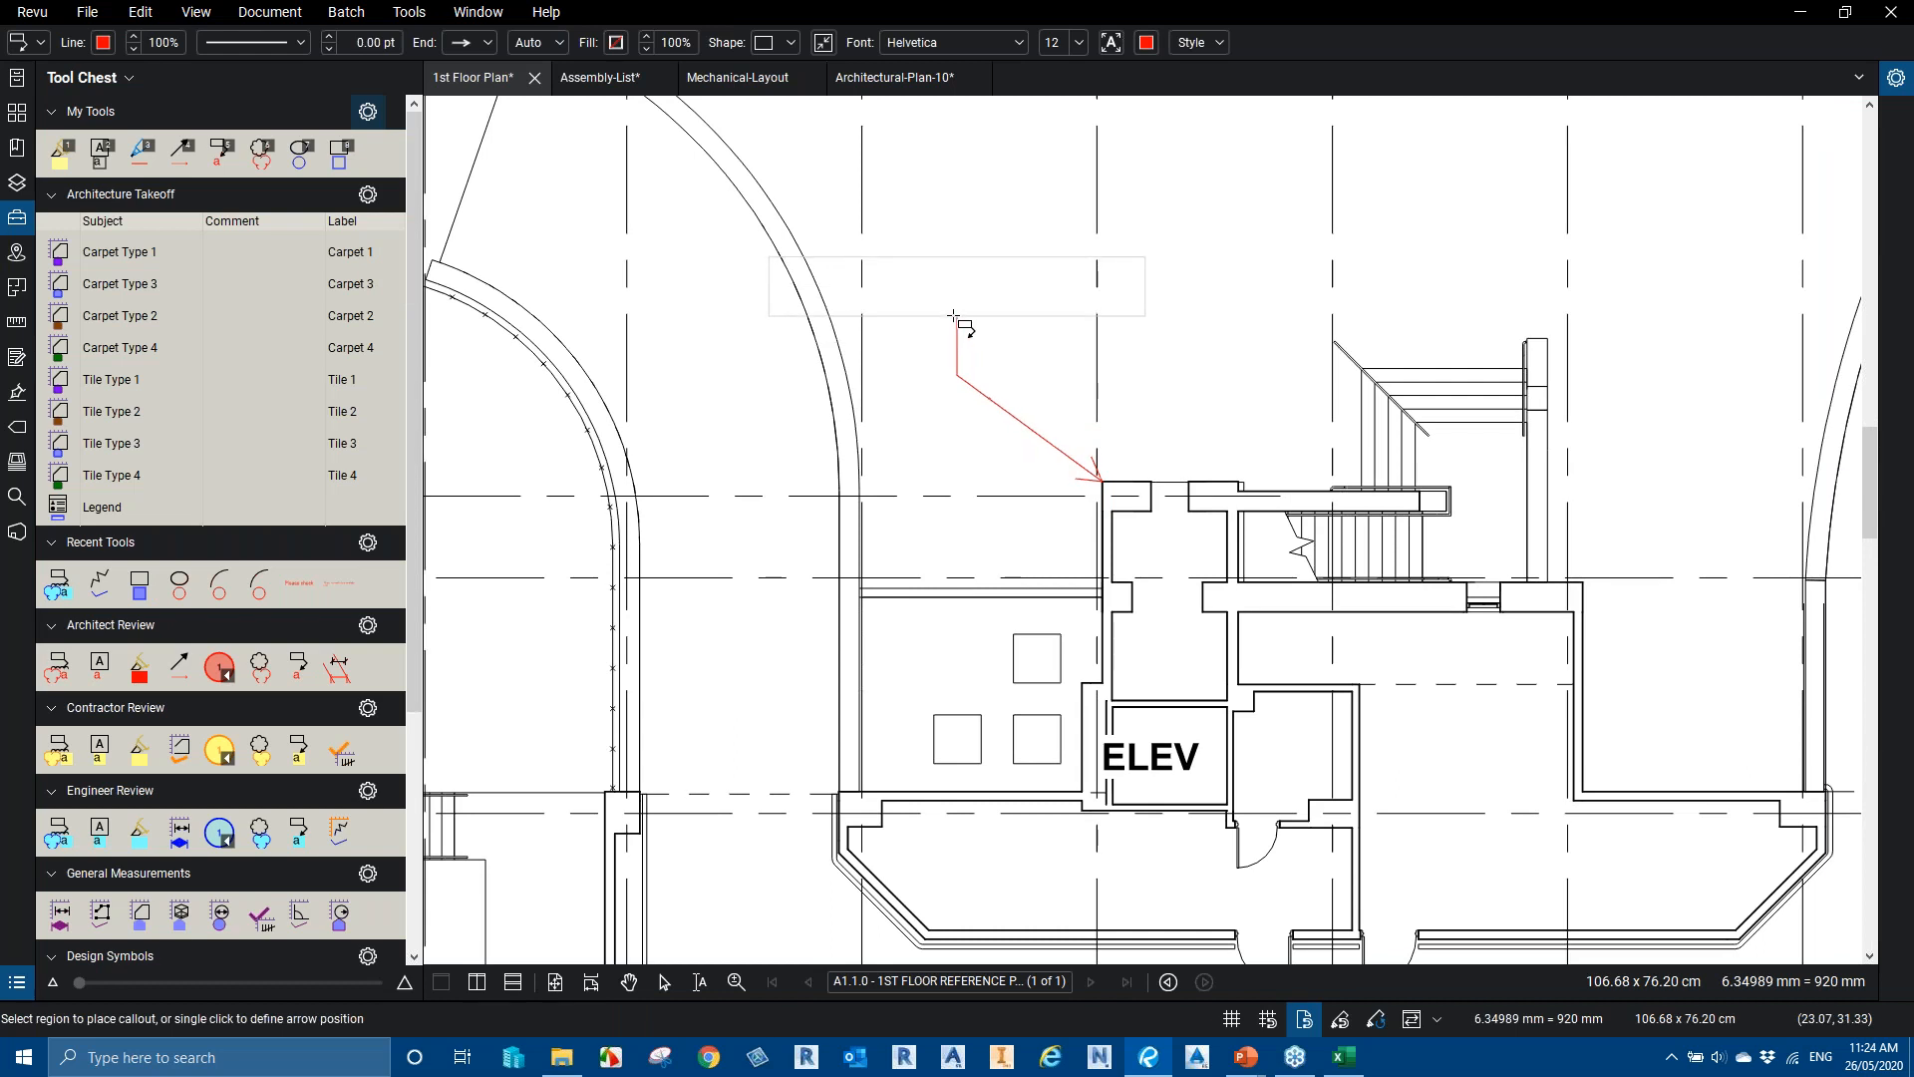
left_click(925, 331)
type("Plea")
type("s")
key("BackSpace")
type("ase check the wall type")
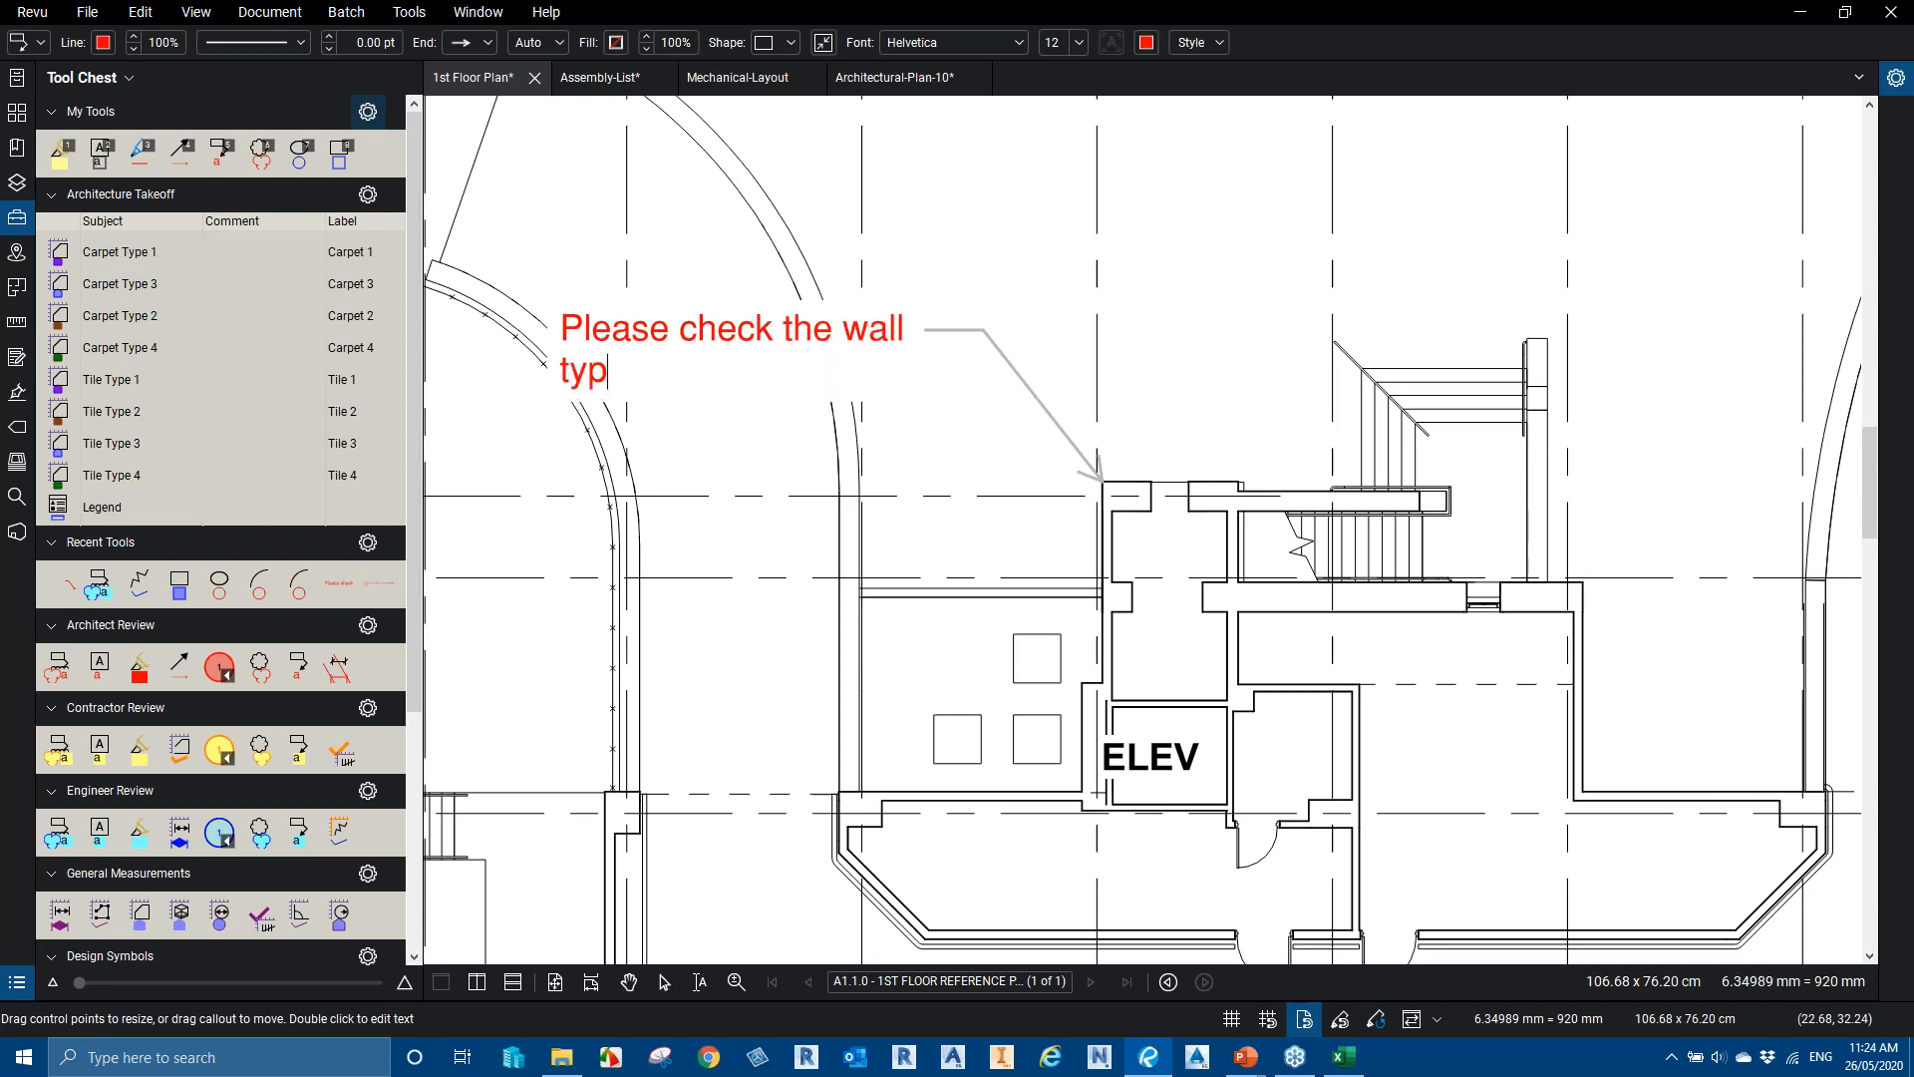
Right-align the callout text and give the callout a blue line color and a light blue-violet fill
left_click(1896, 80)
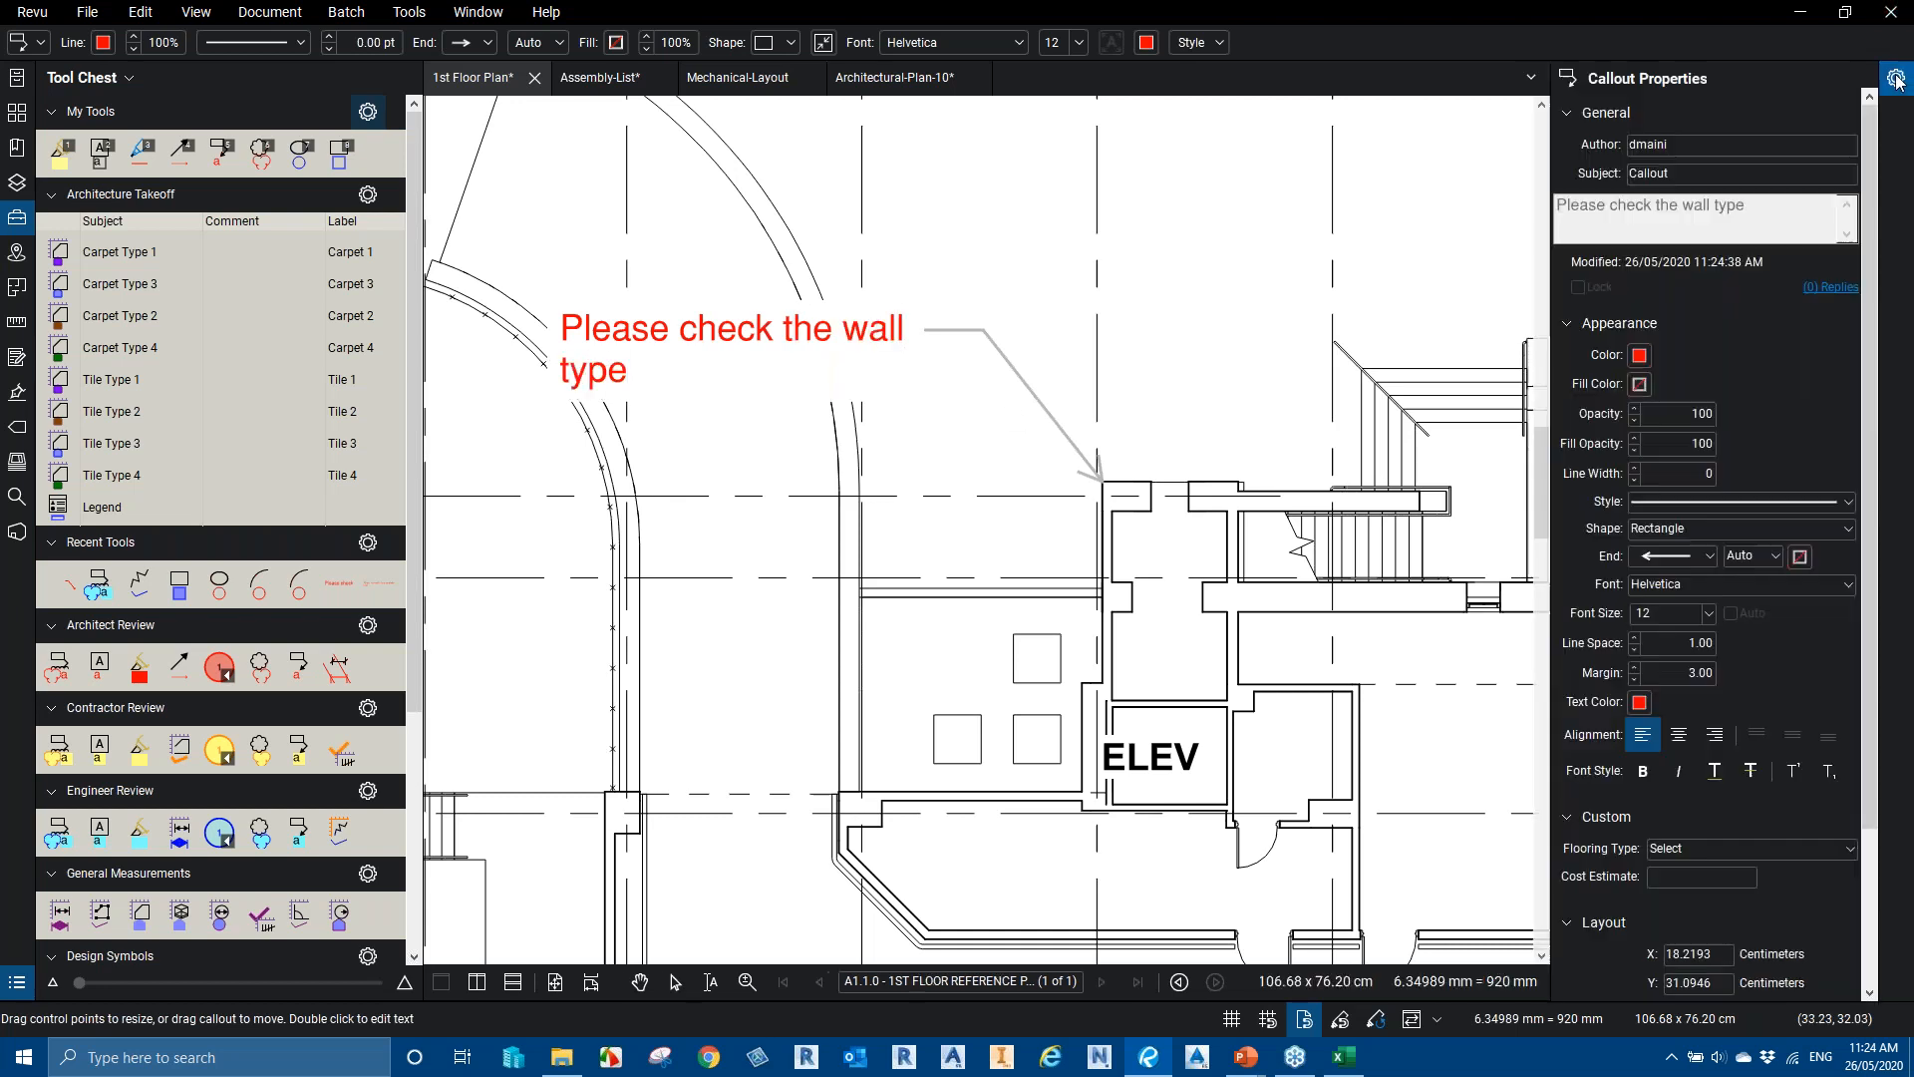
left_click(1715, 735)
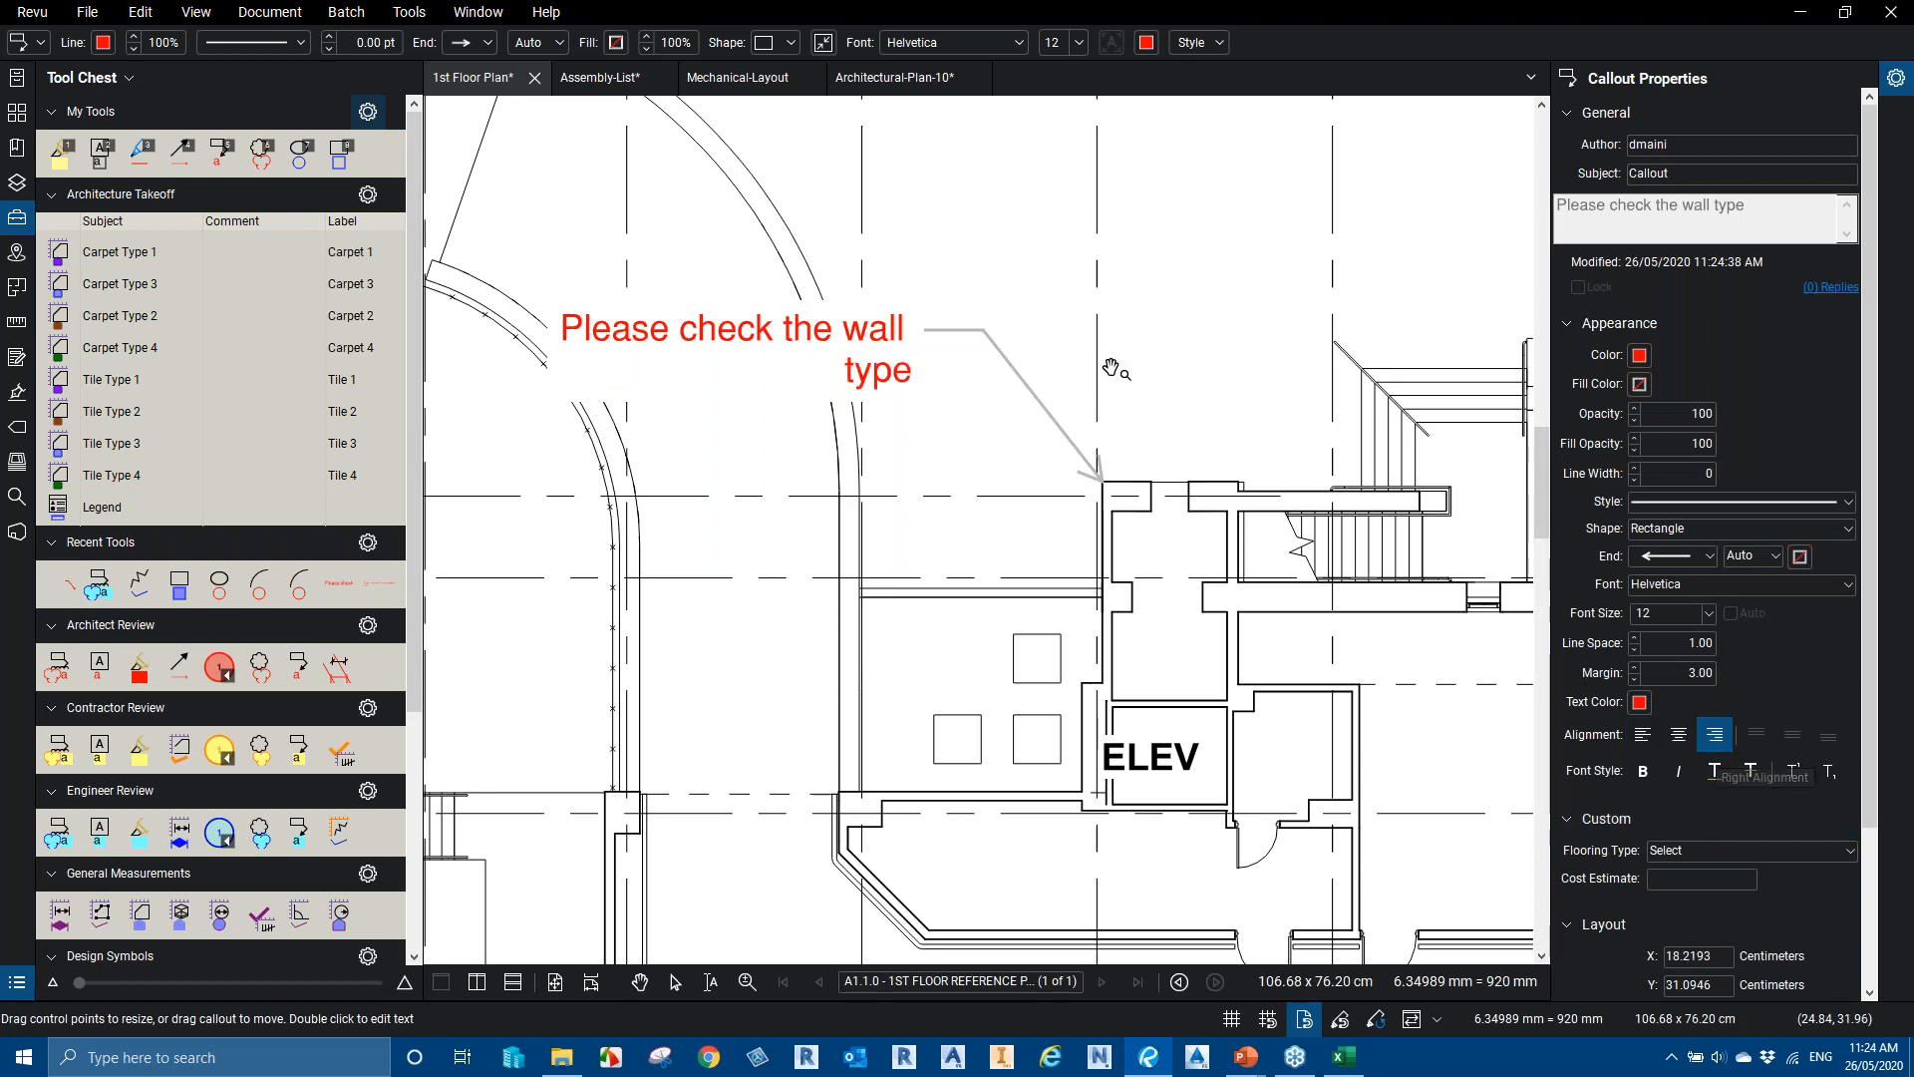
left_click(1640, 356)
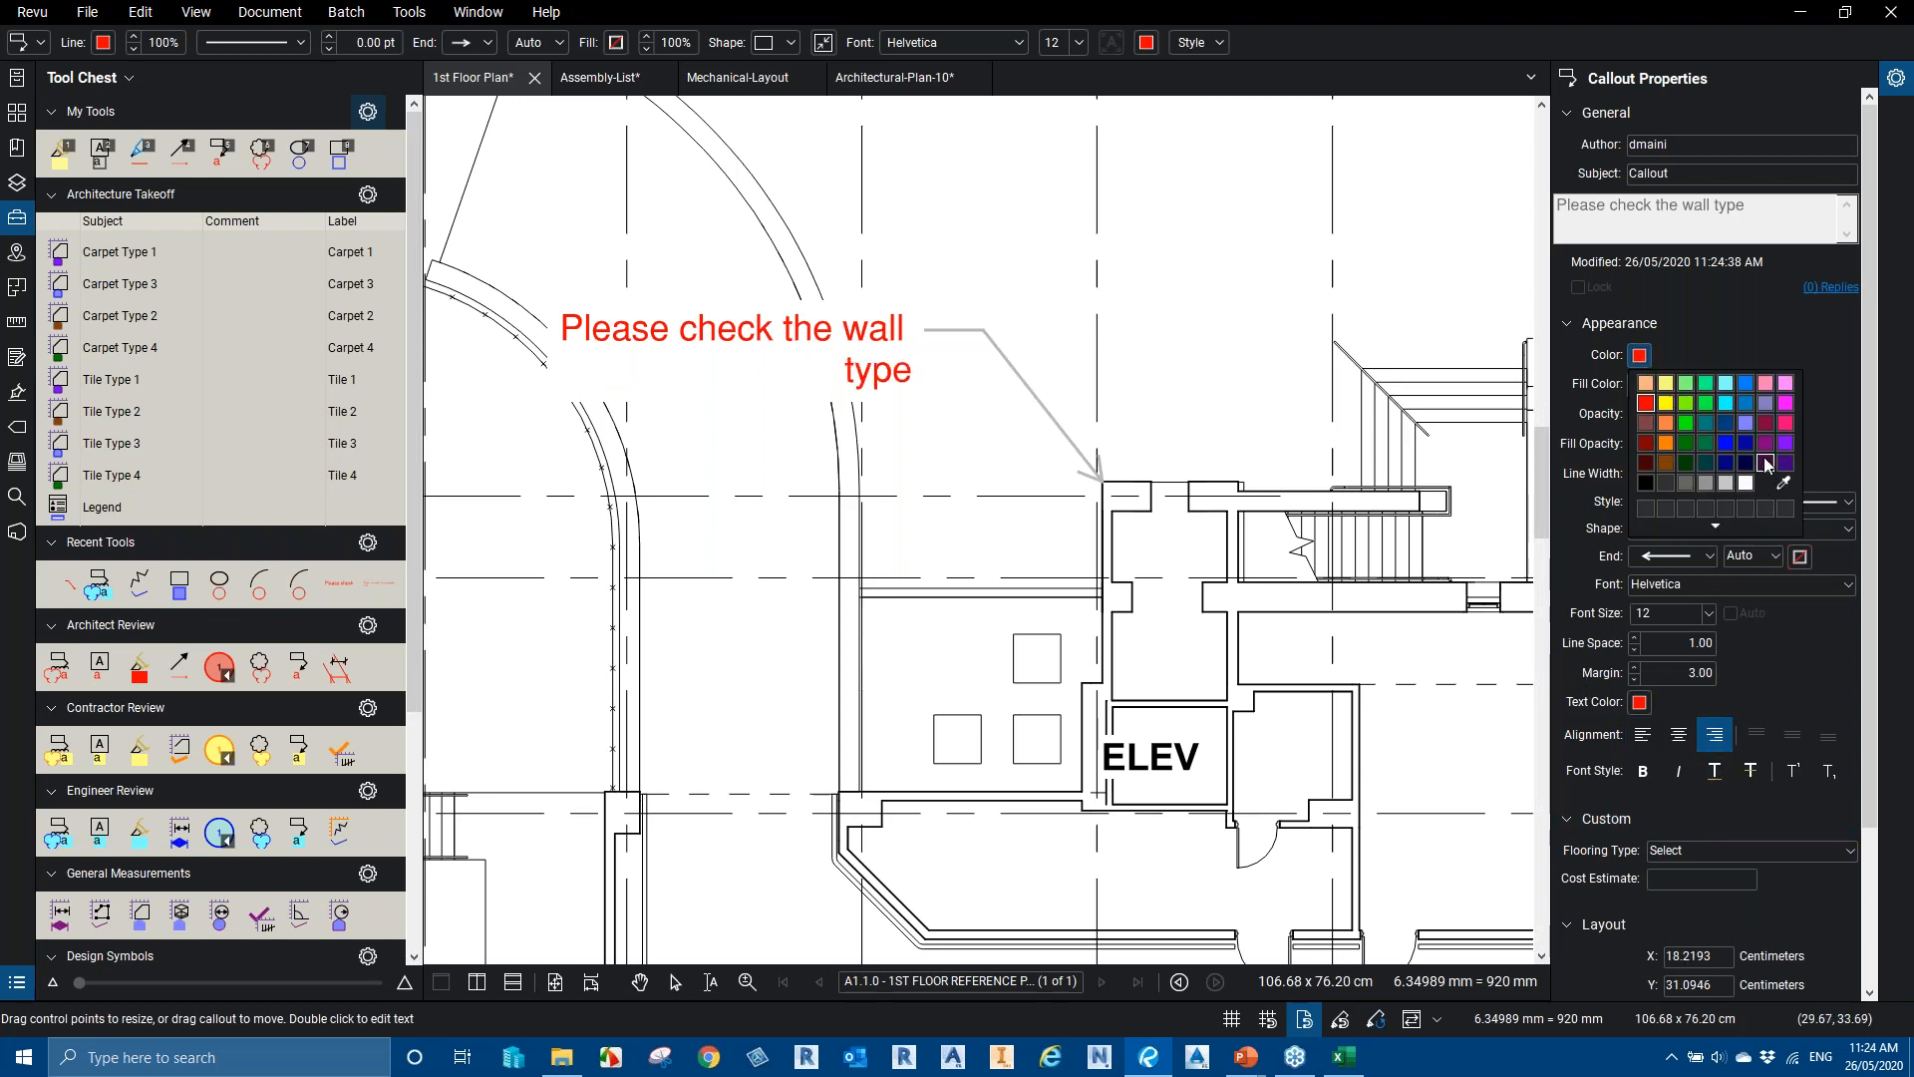
left_click(1726, 443)
left_click(1639, 384)
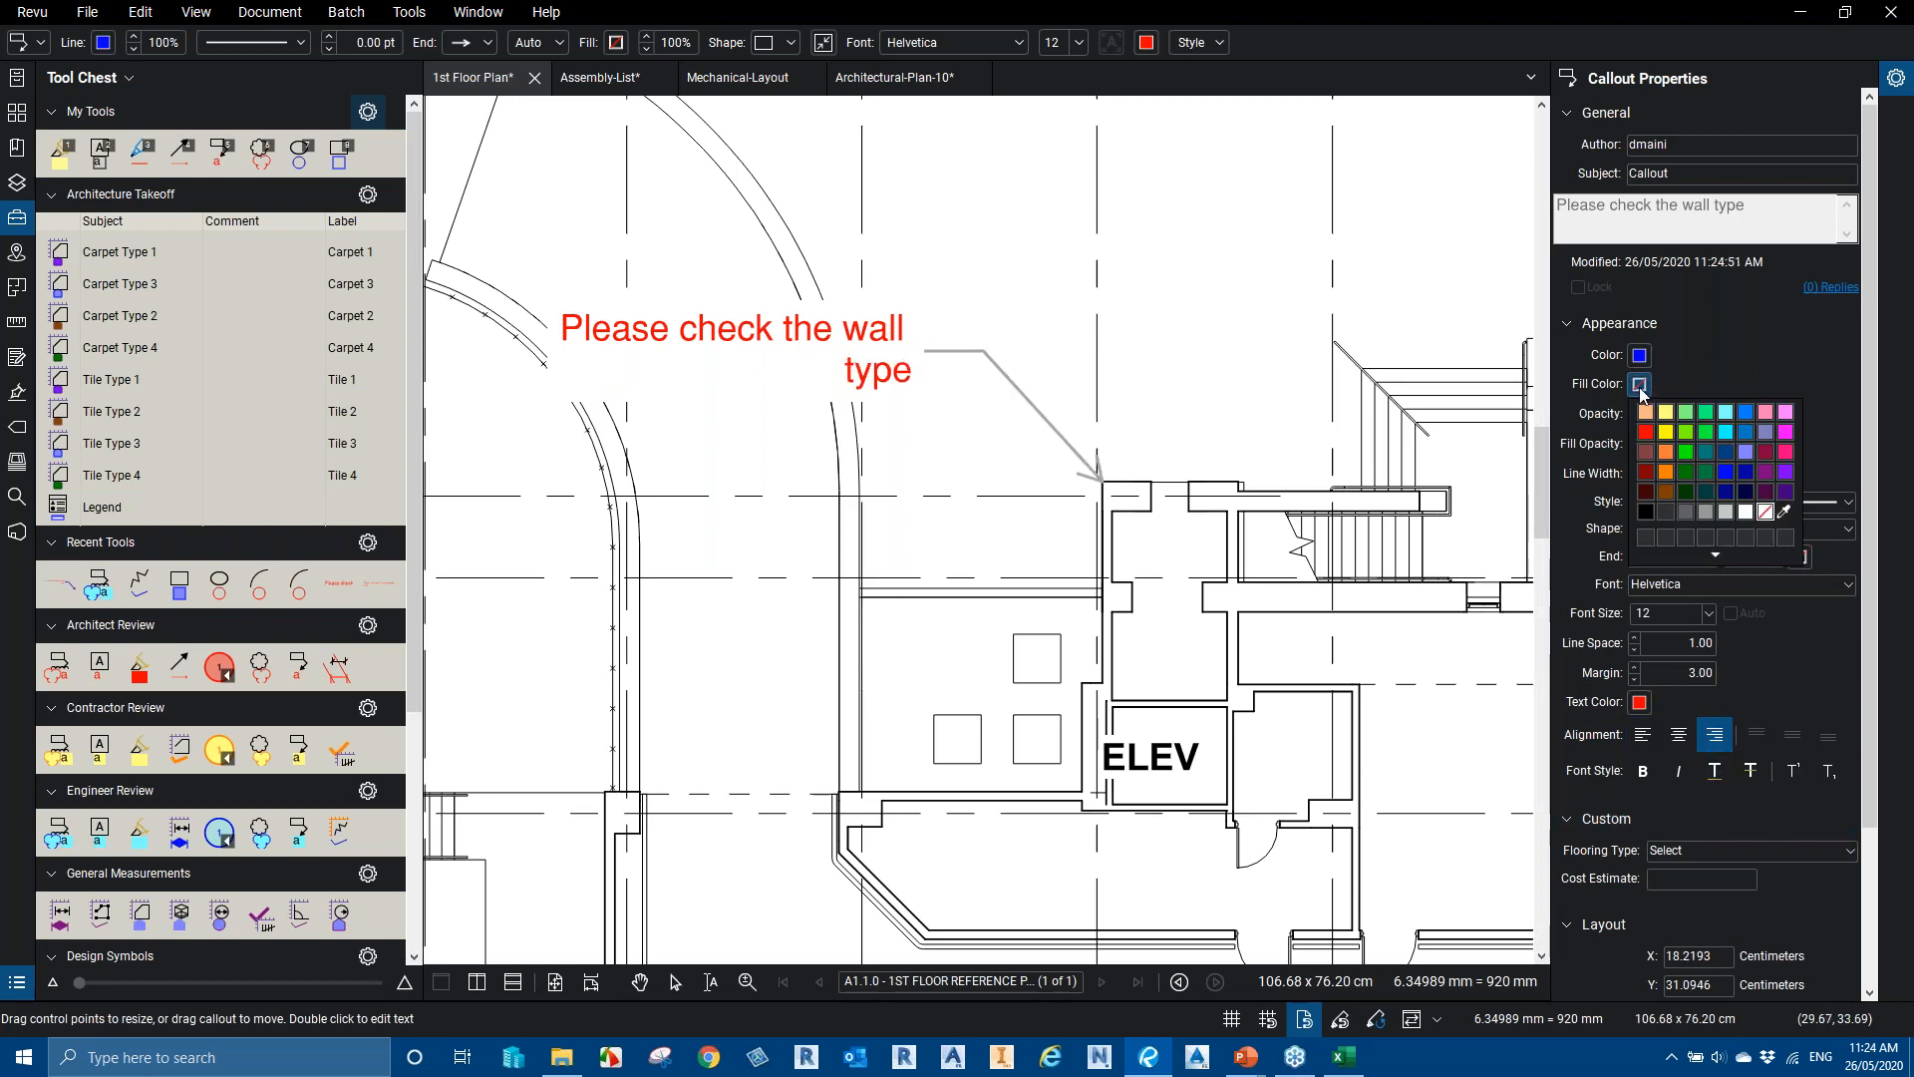
left_click(1746, 452)
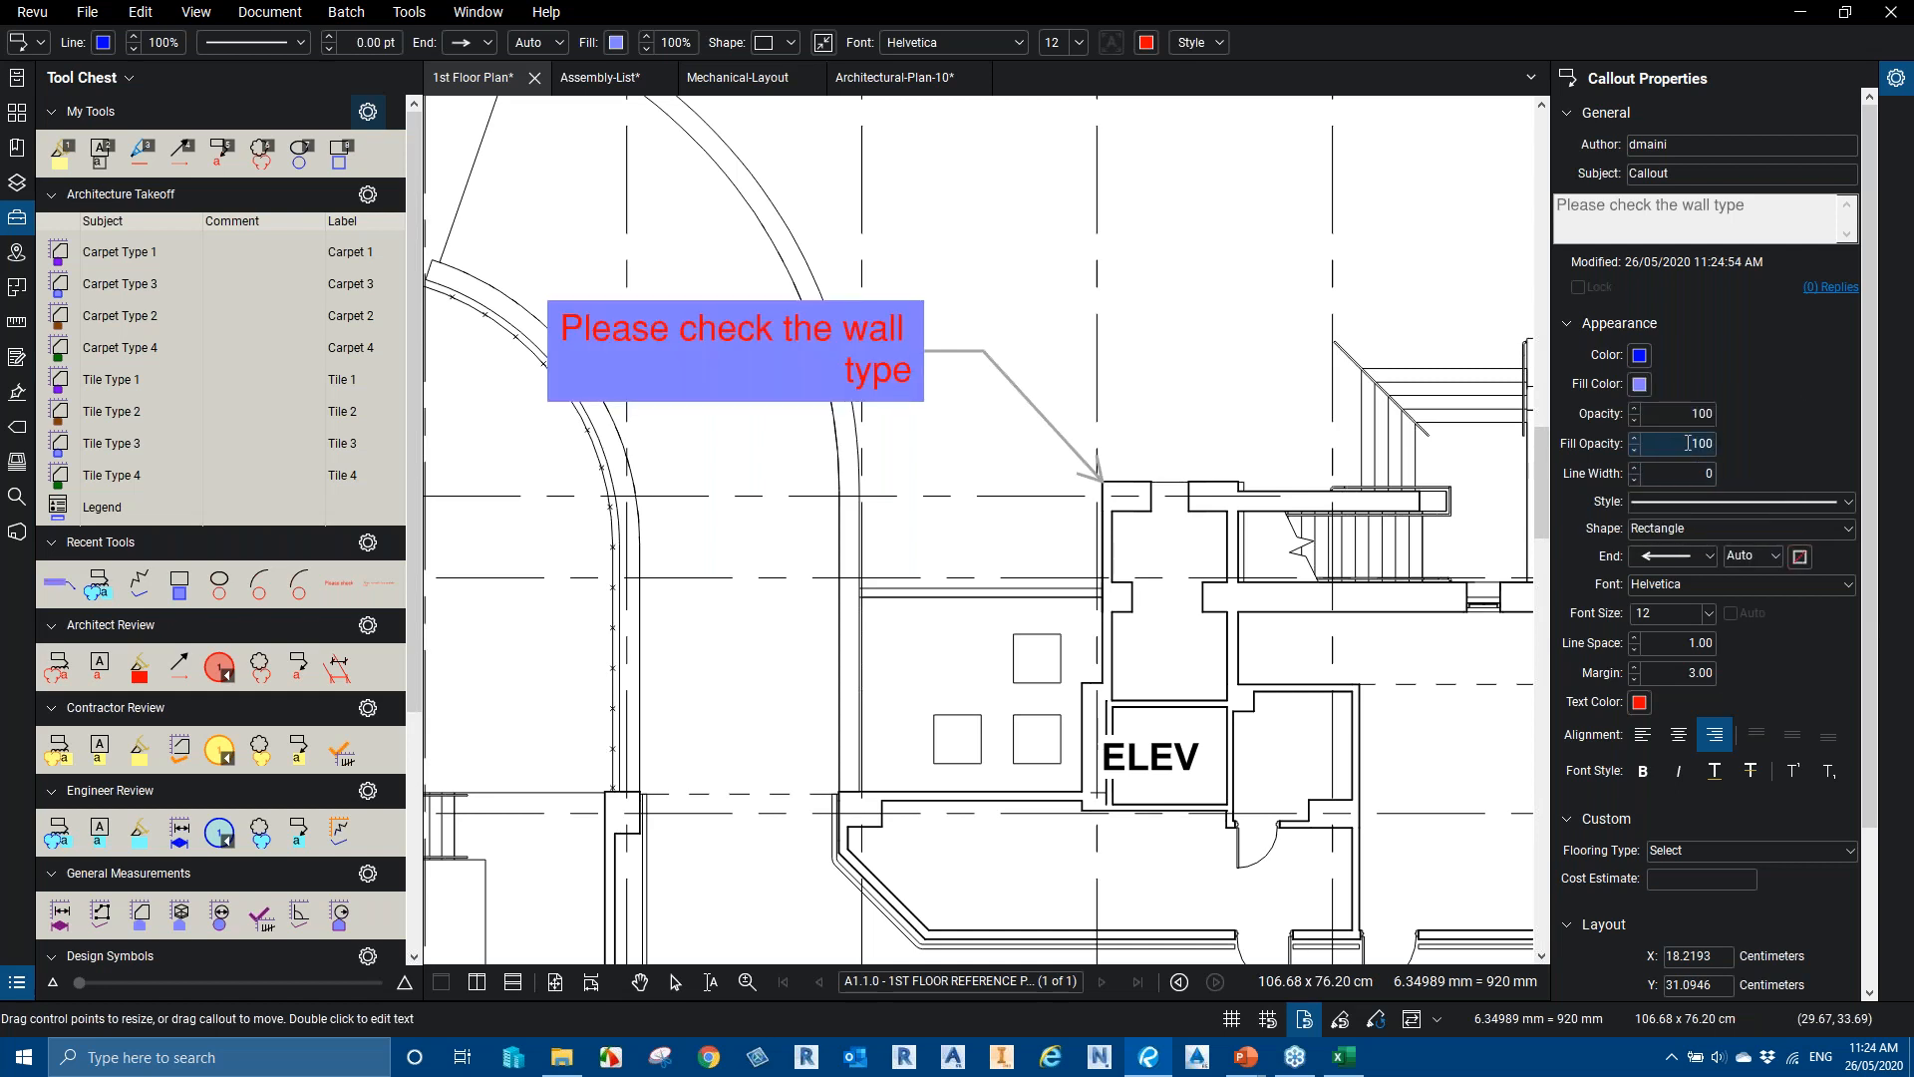
Set the callout's fill opacity to 30 and its line width to 0.50
left_click_drag(1497, 496, 1549, 483)
double_click(1709, 448)
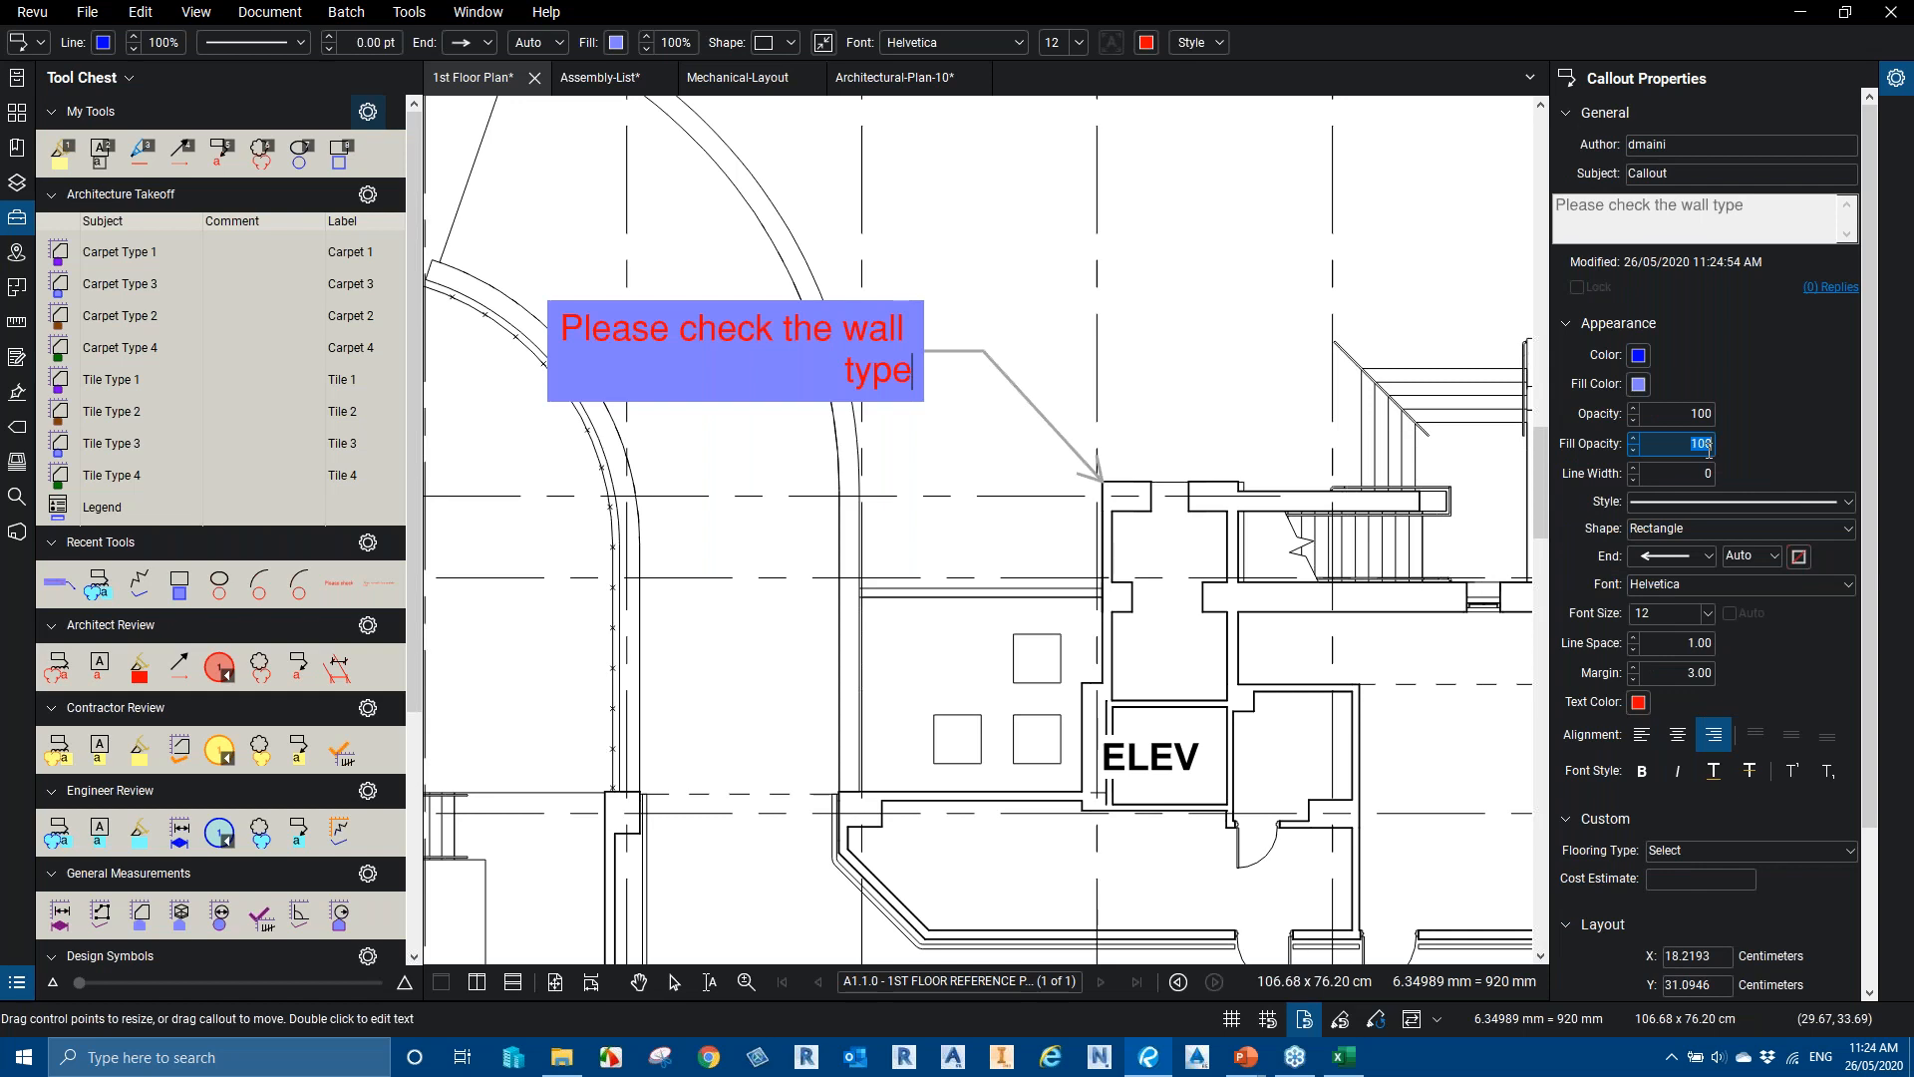
type("30")
key("Return")
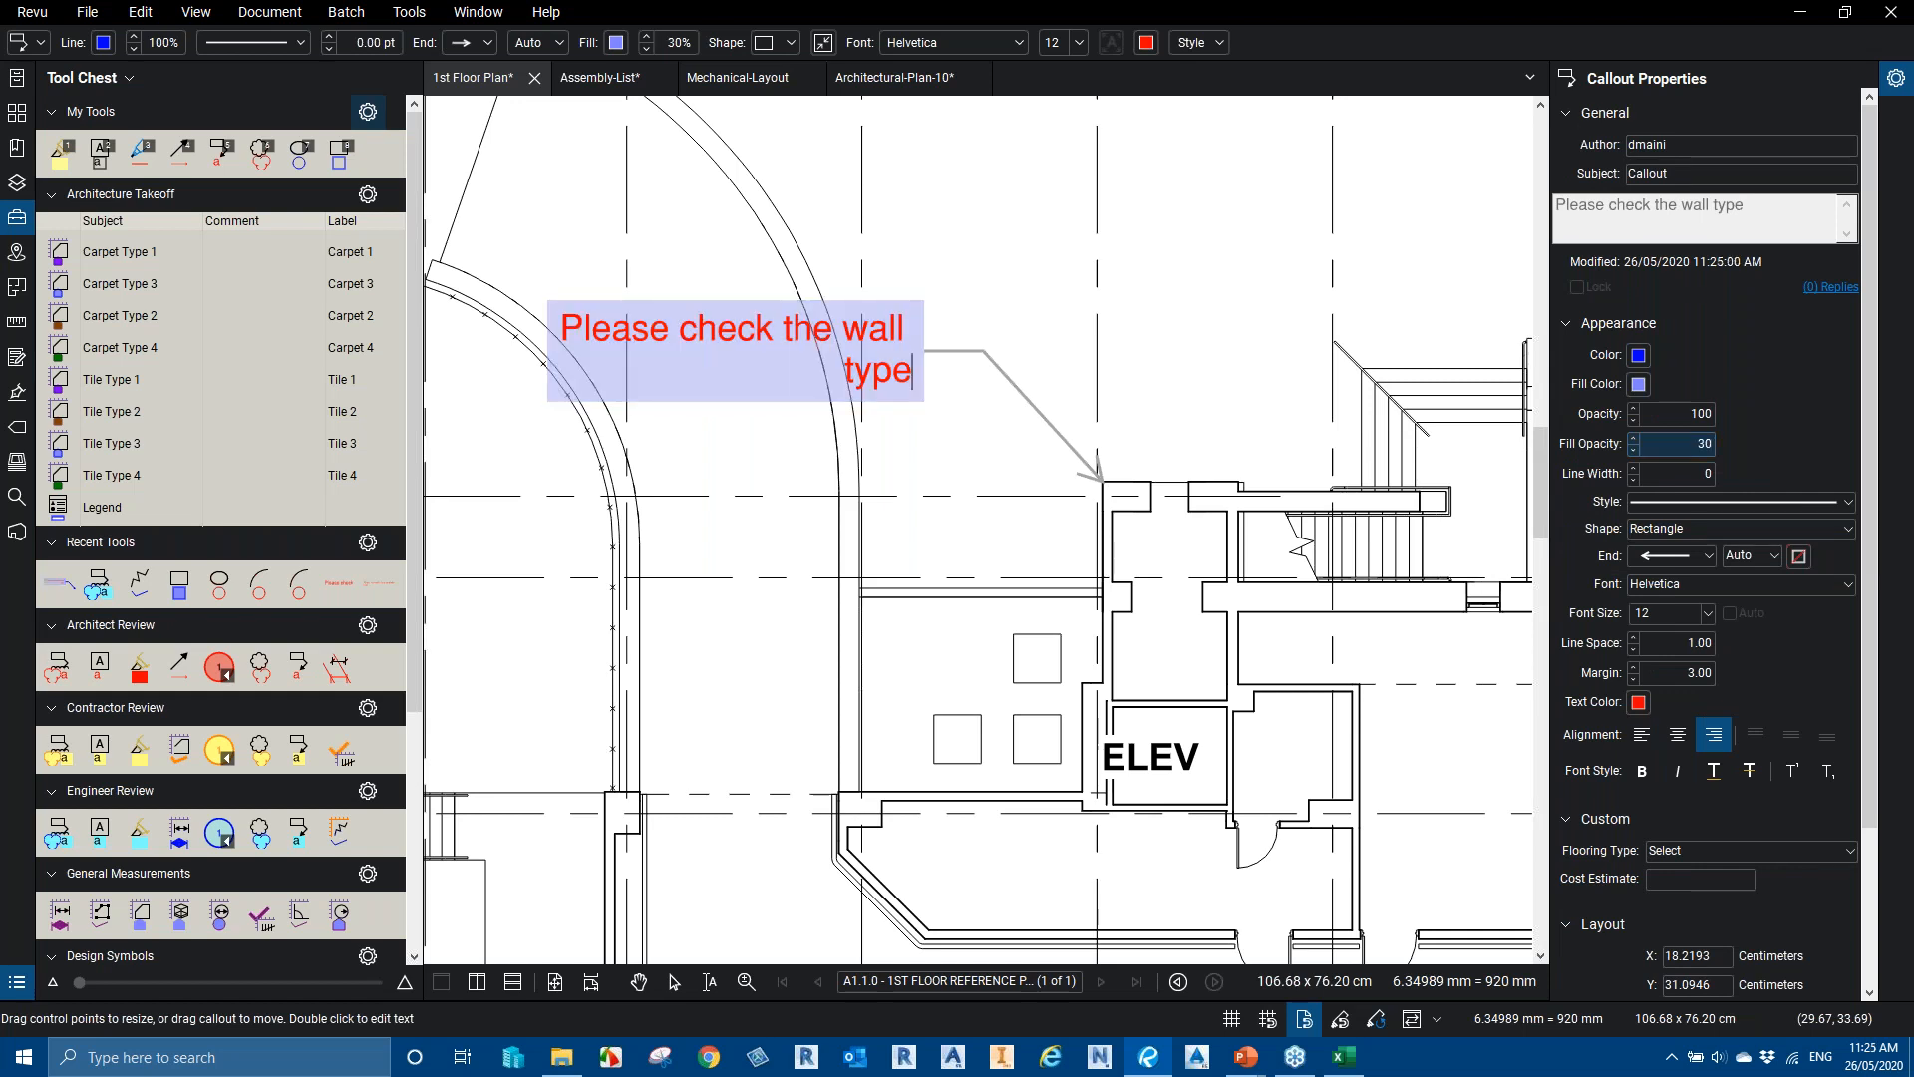
key("Return")
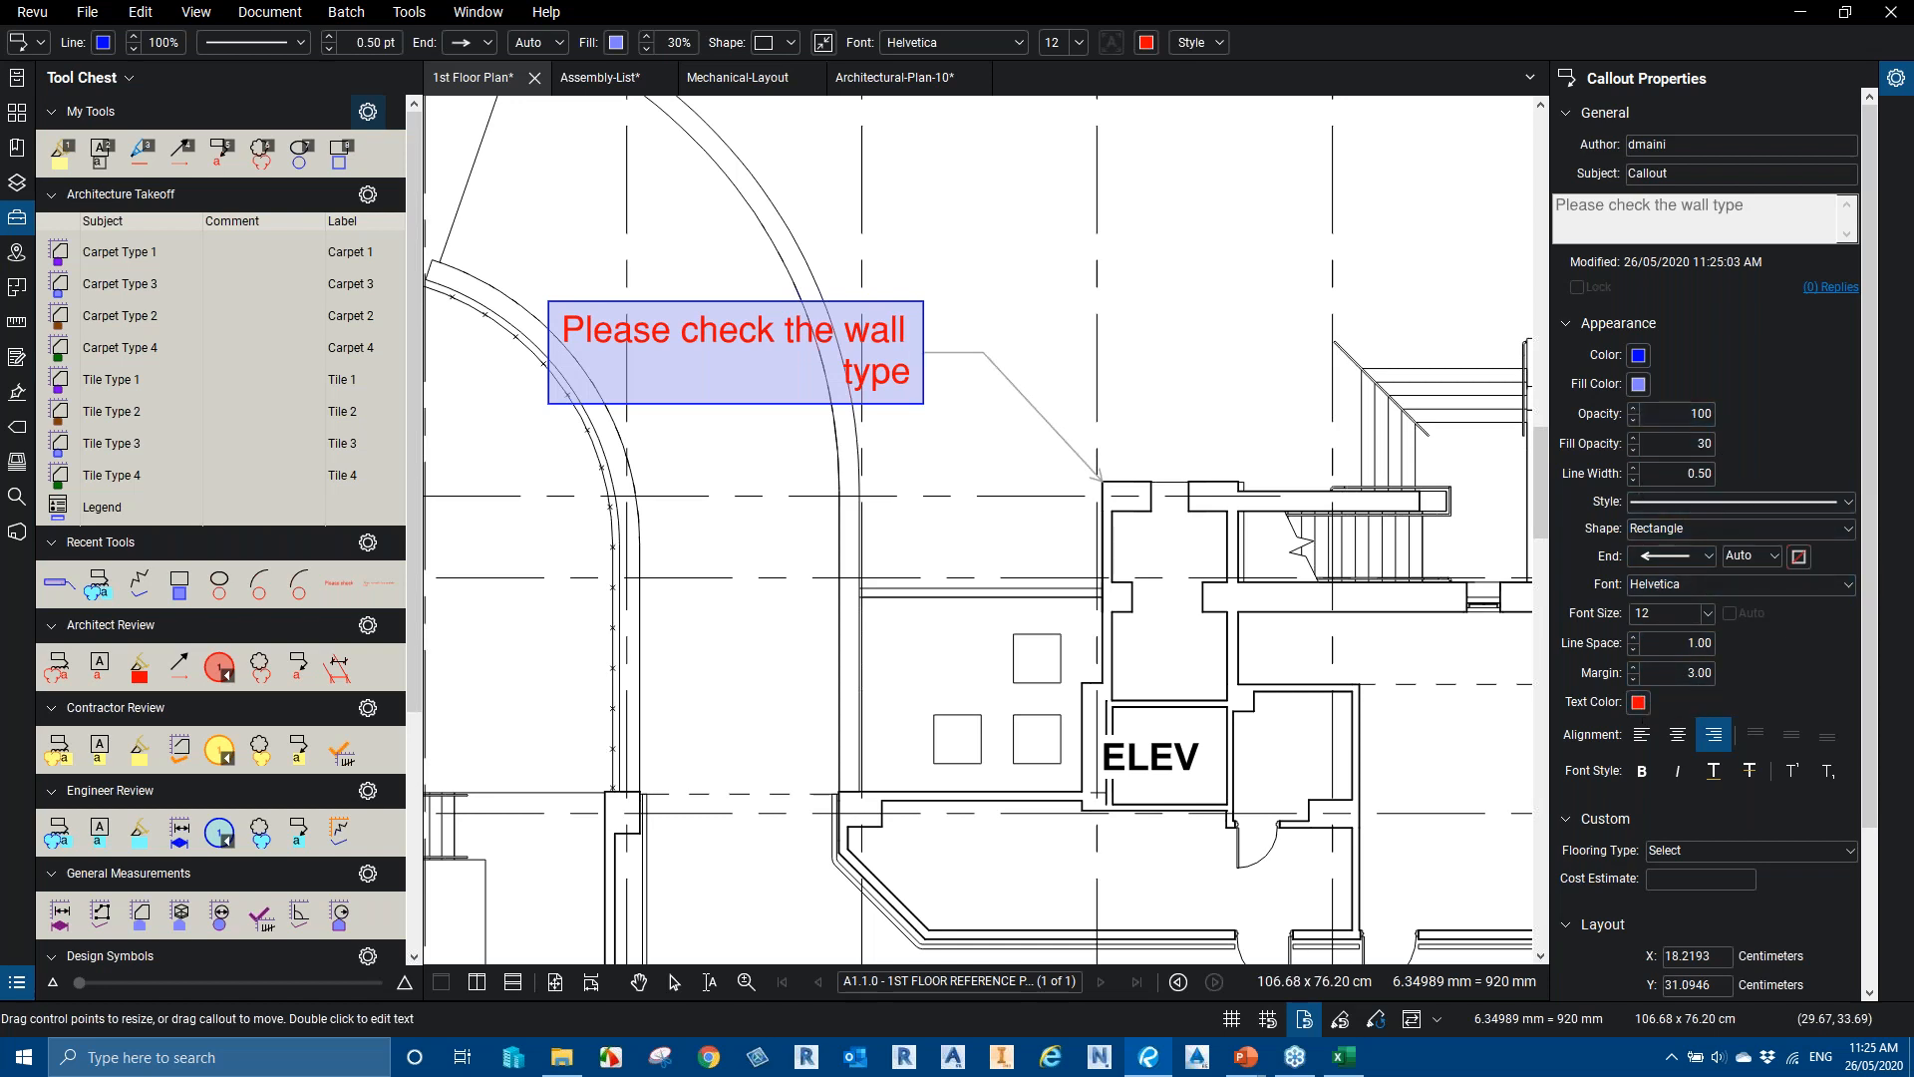
Choose another arrowhead style for the callout's leader, set the text color to blue and deselect the callout
left_click(1707, 555)
left_click(1675, 615)
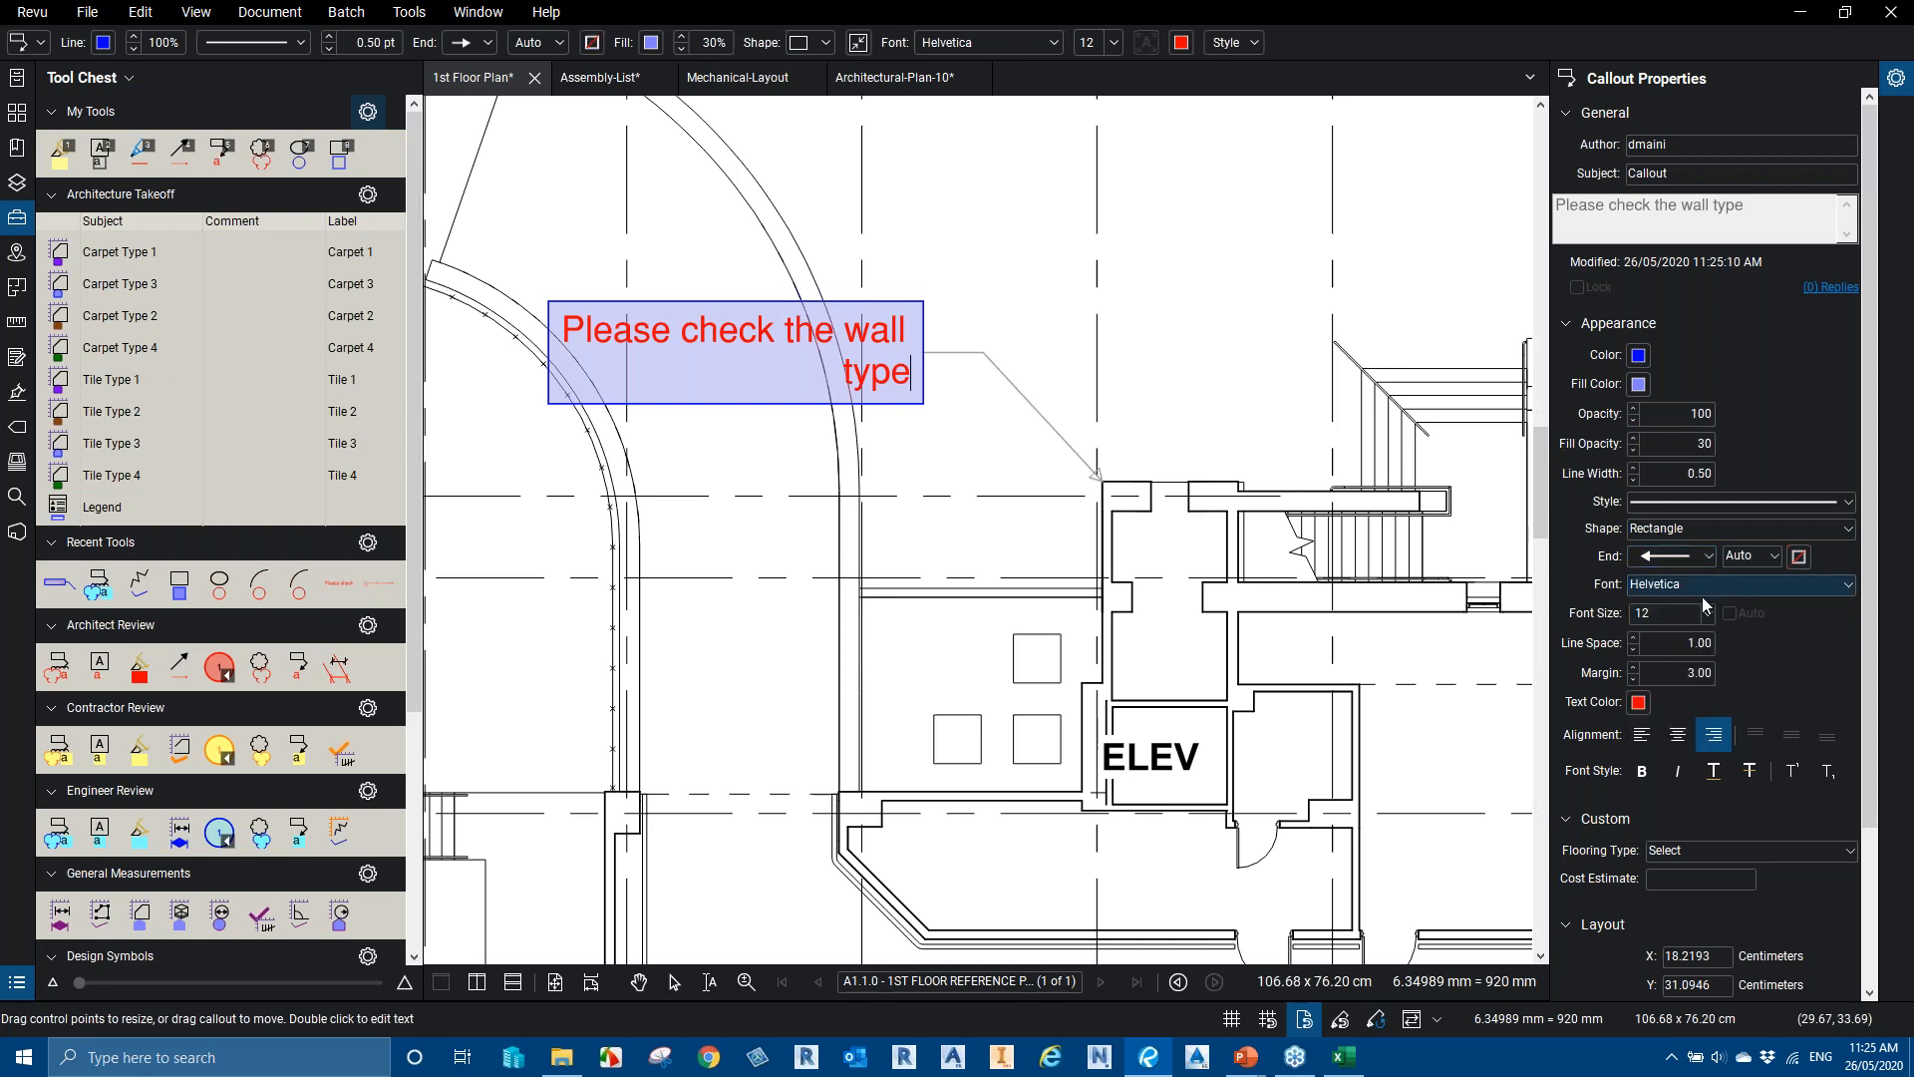
left_click(1638, 703)
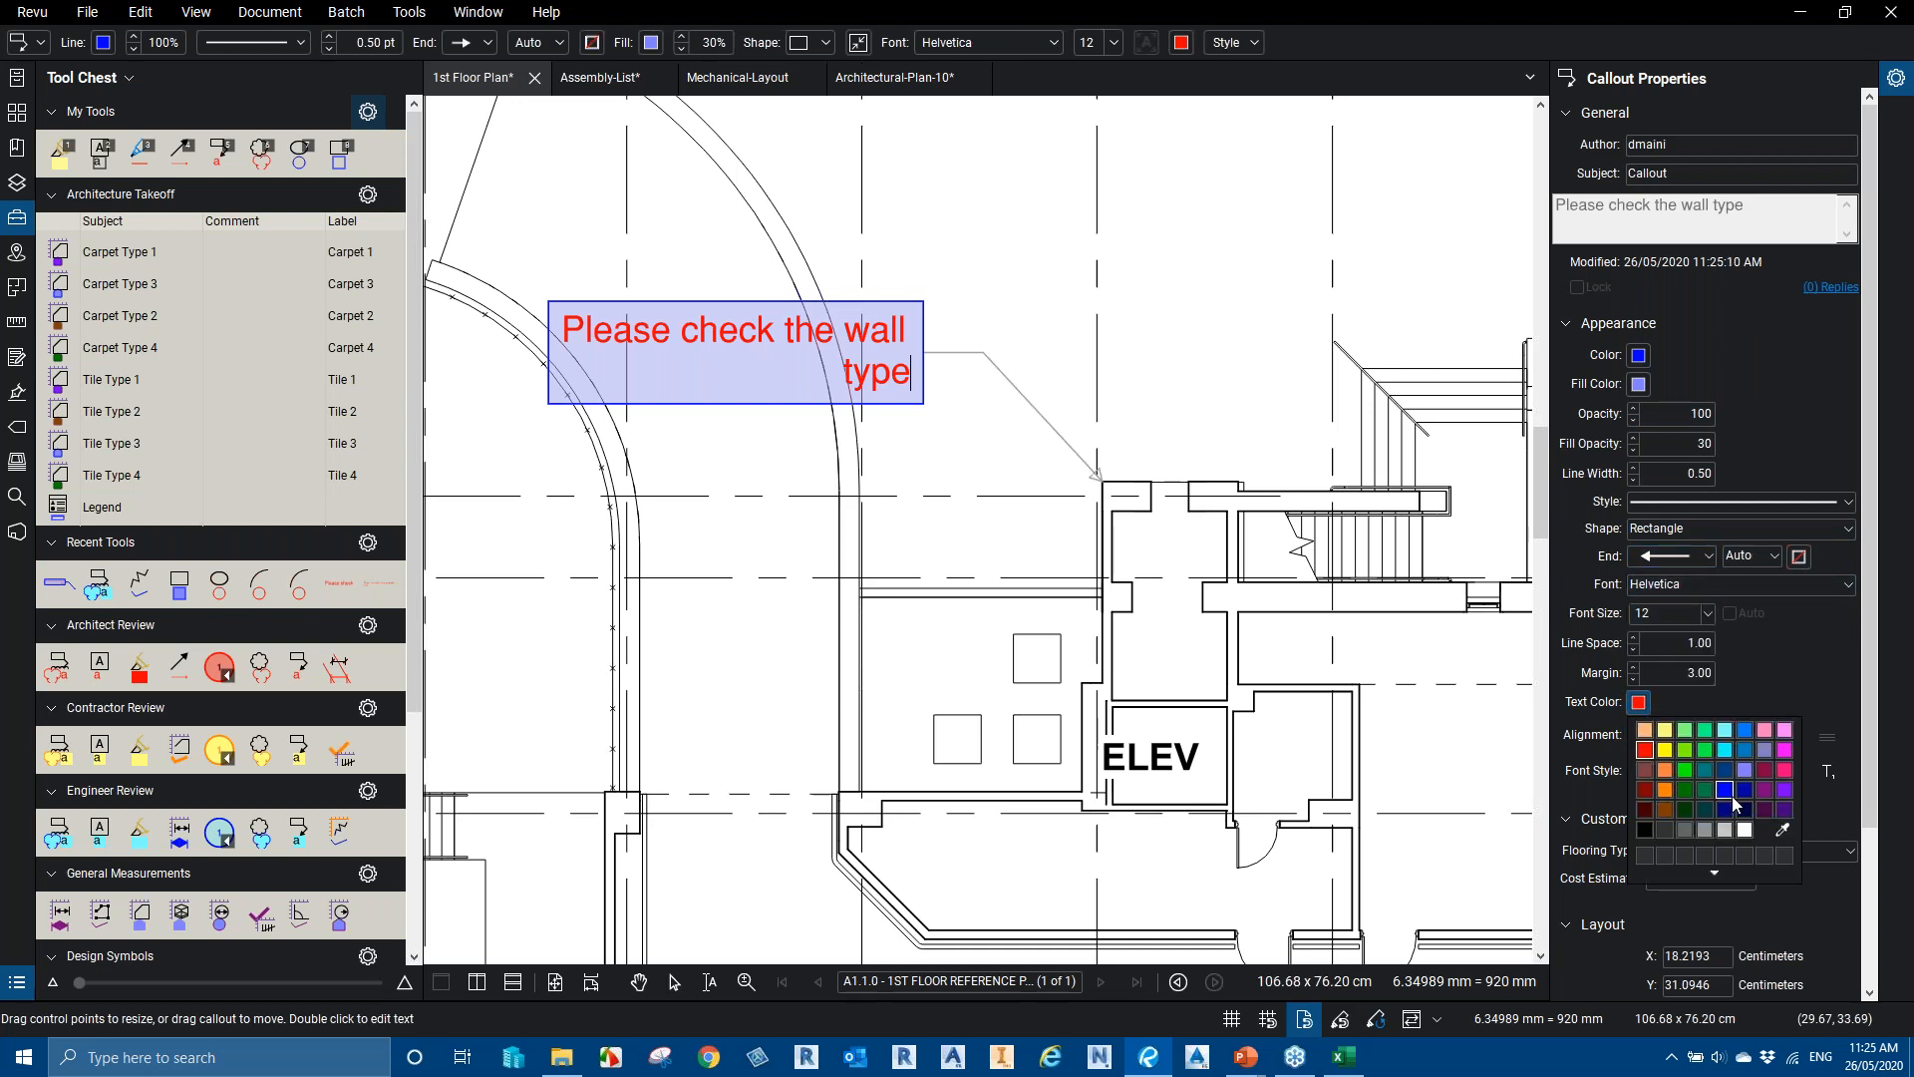
left_click(1726, 793)
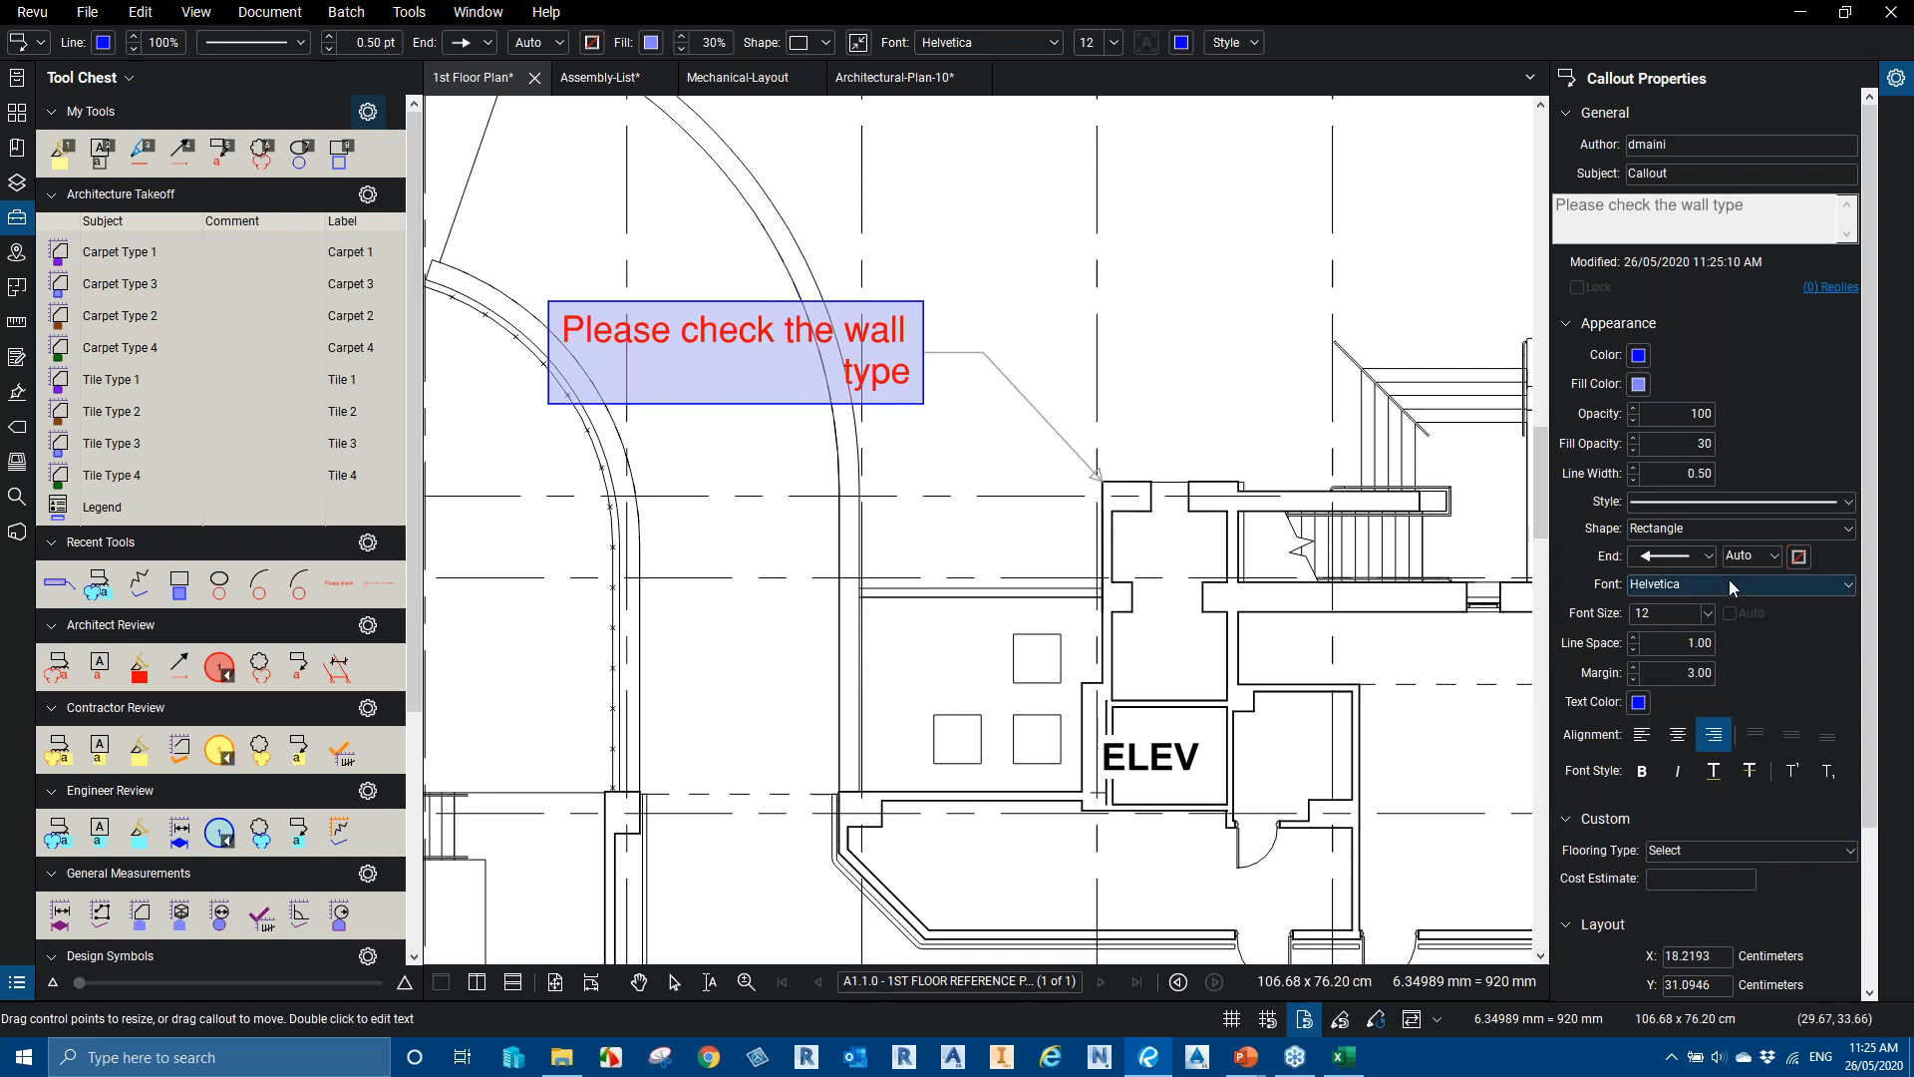
left_click(1145, 429)
left_click(1196, 418)
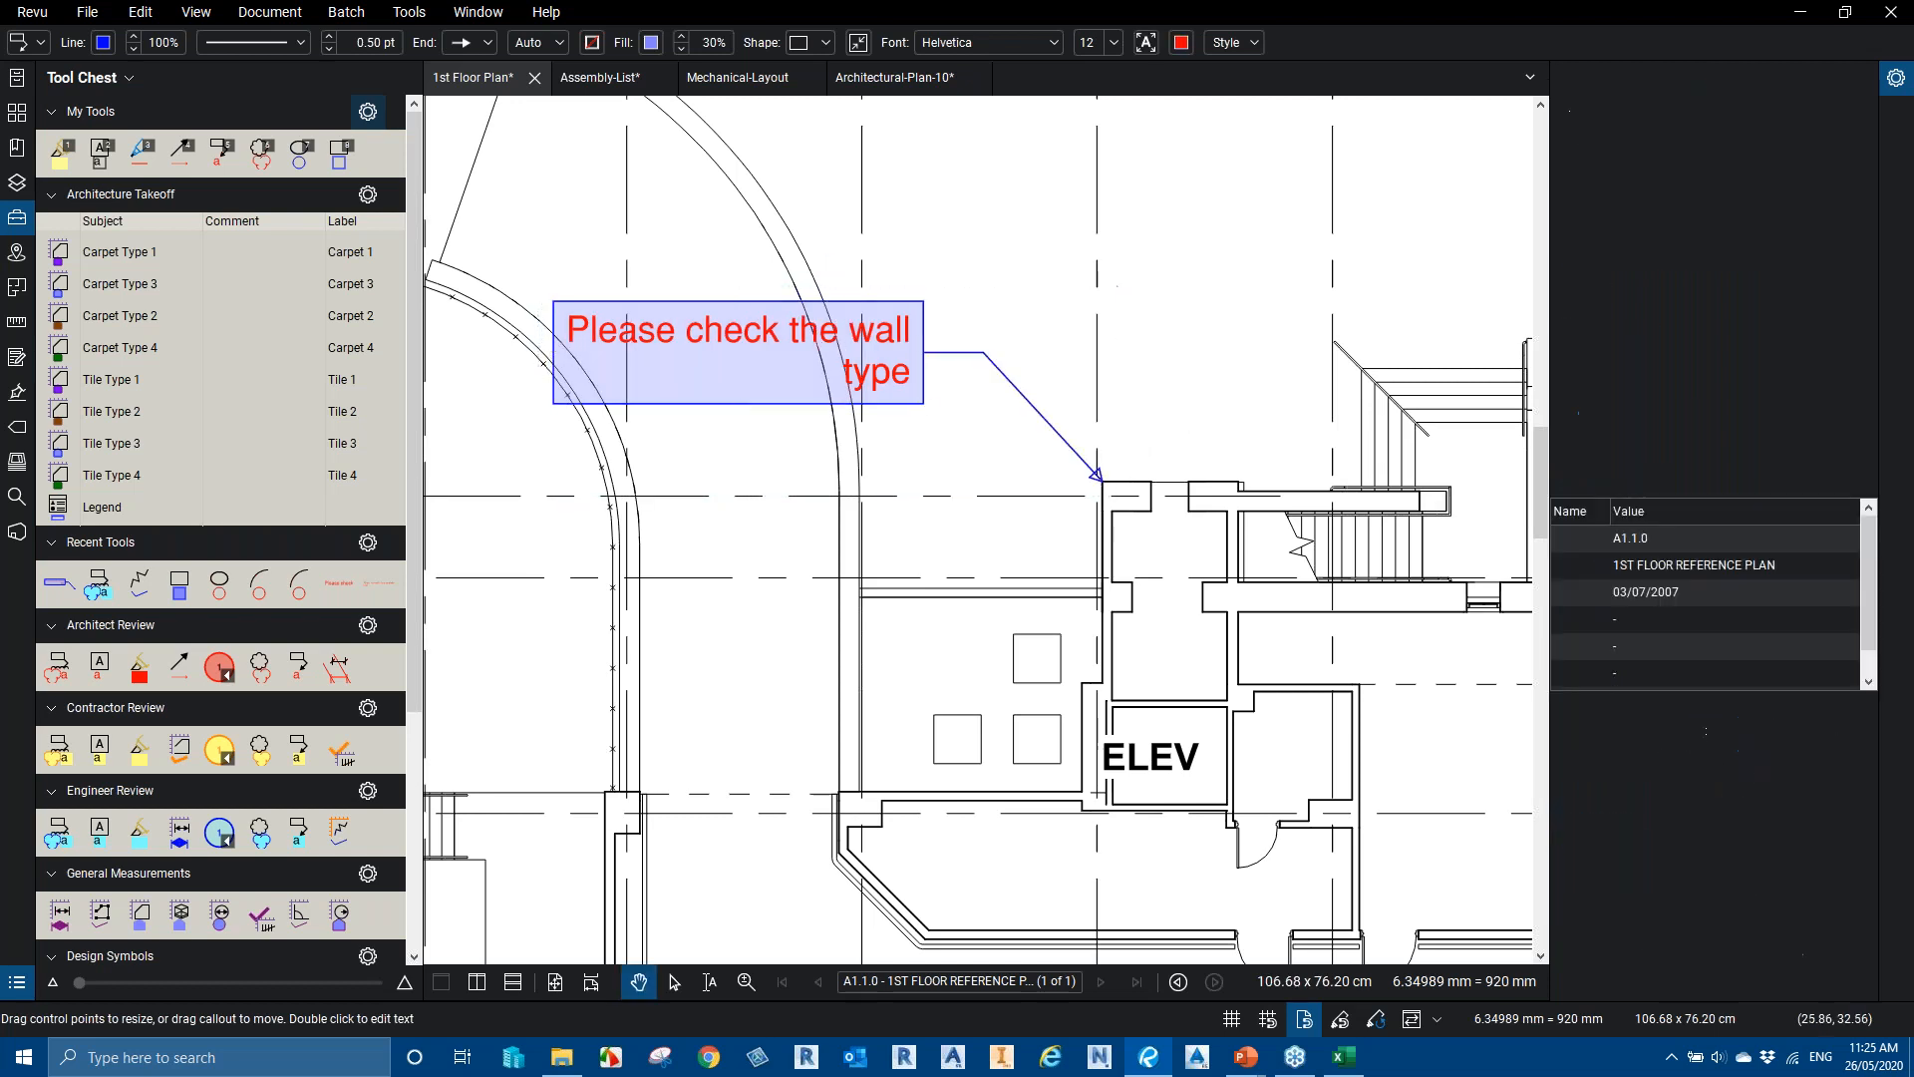
scroll(1196, 417, "down", 1)
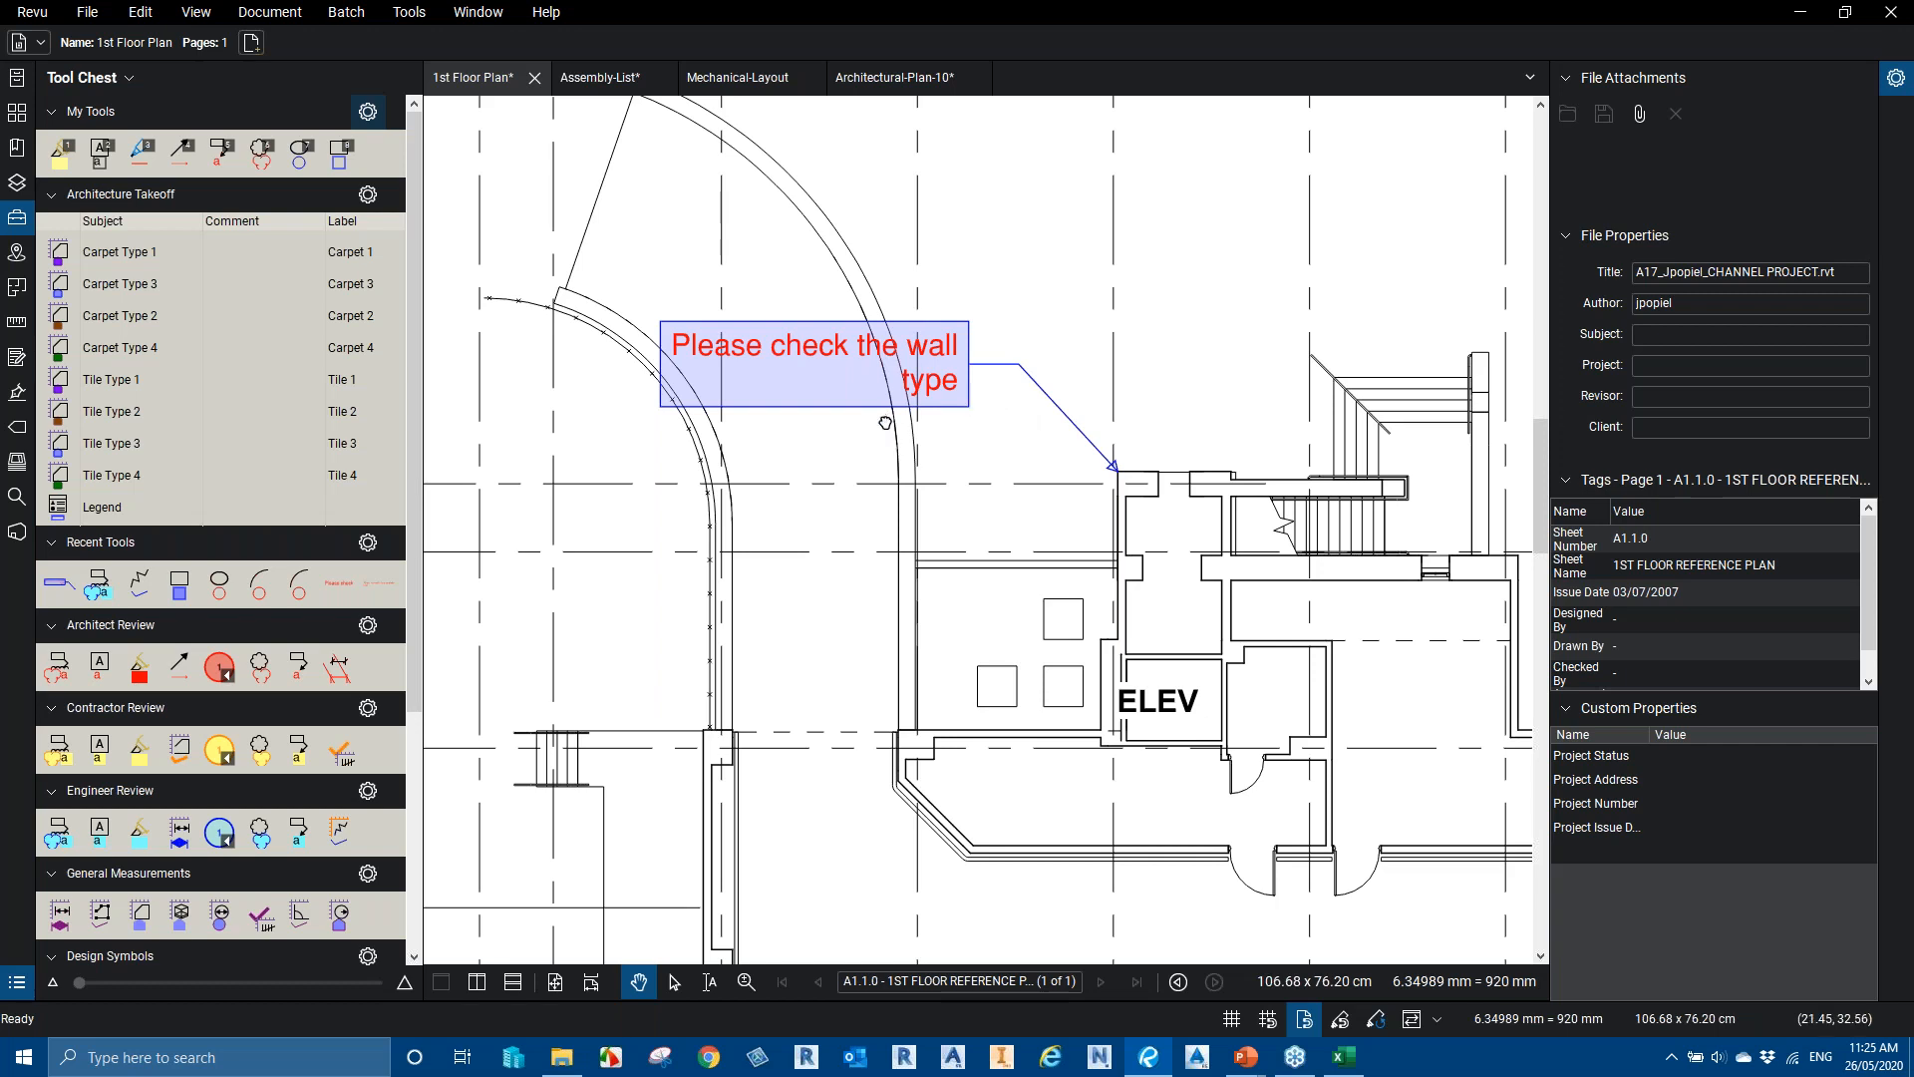
left_click_drag(883, 424, 932, 395)
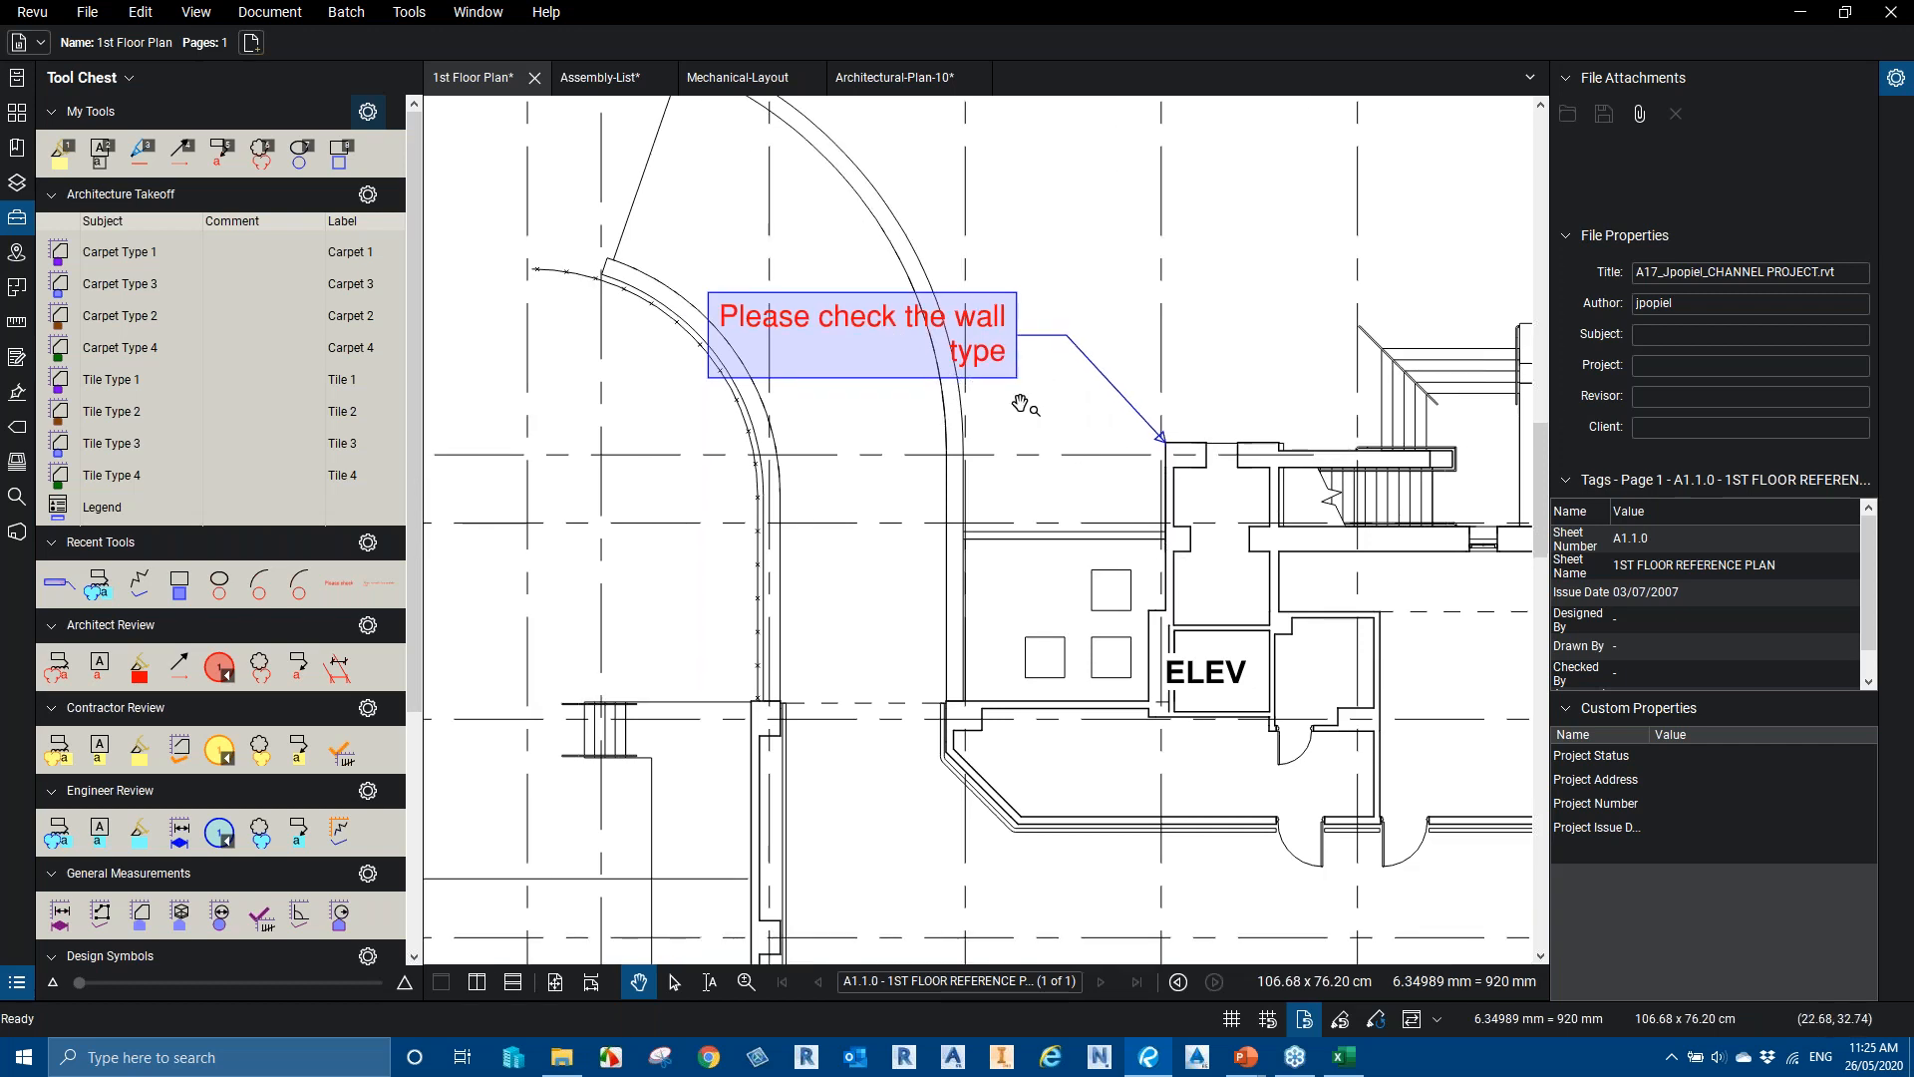
Add two more leaders to the wall type callout, pointing to the elevator block's left wall and its upper-right corner
right_click(1004, 330)
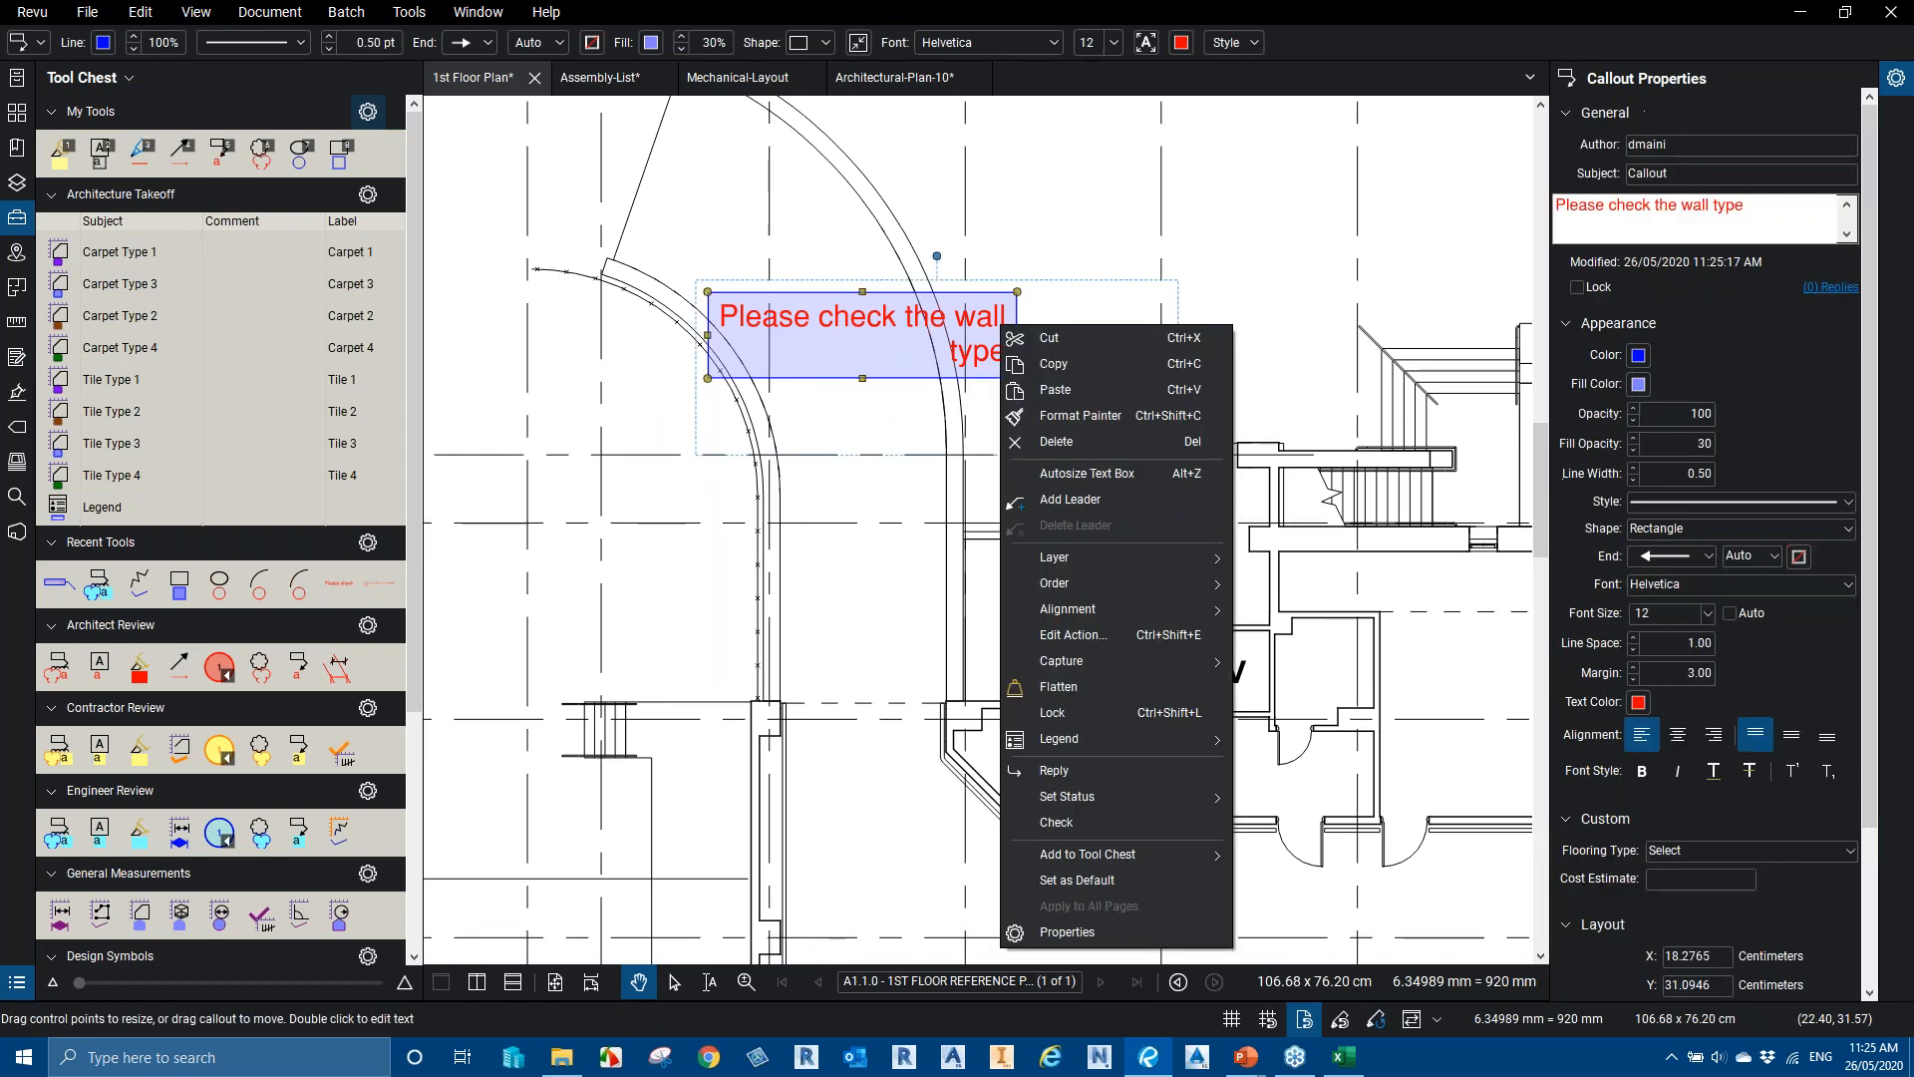
left_click(1070, 498)
left_click(1160, 521)
right_click(997, 351)
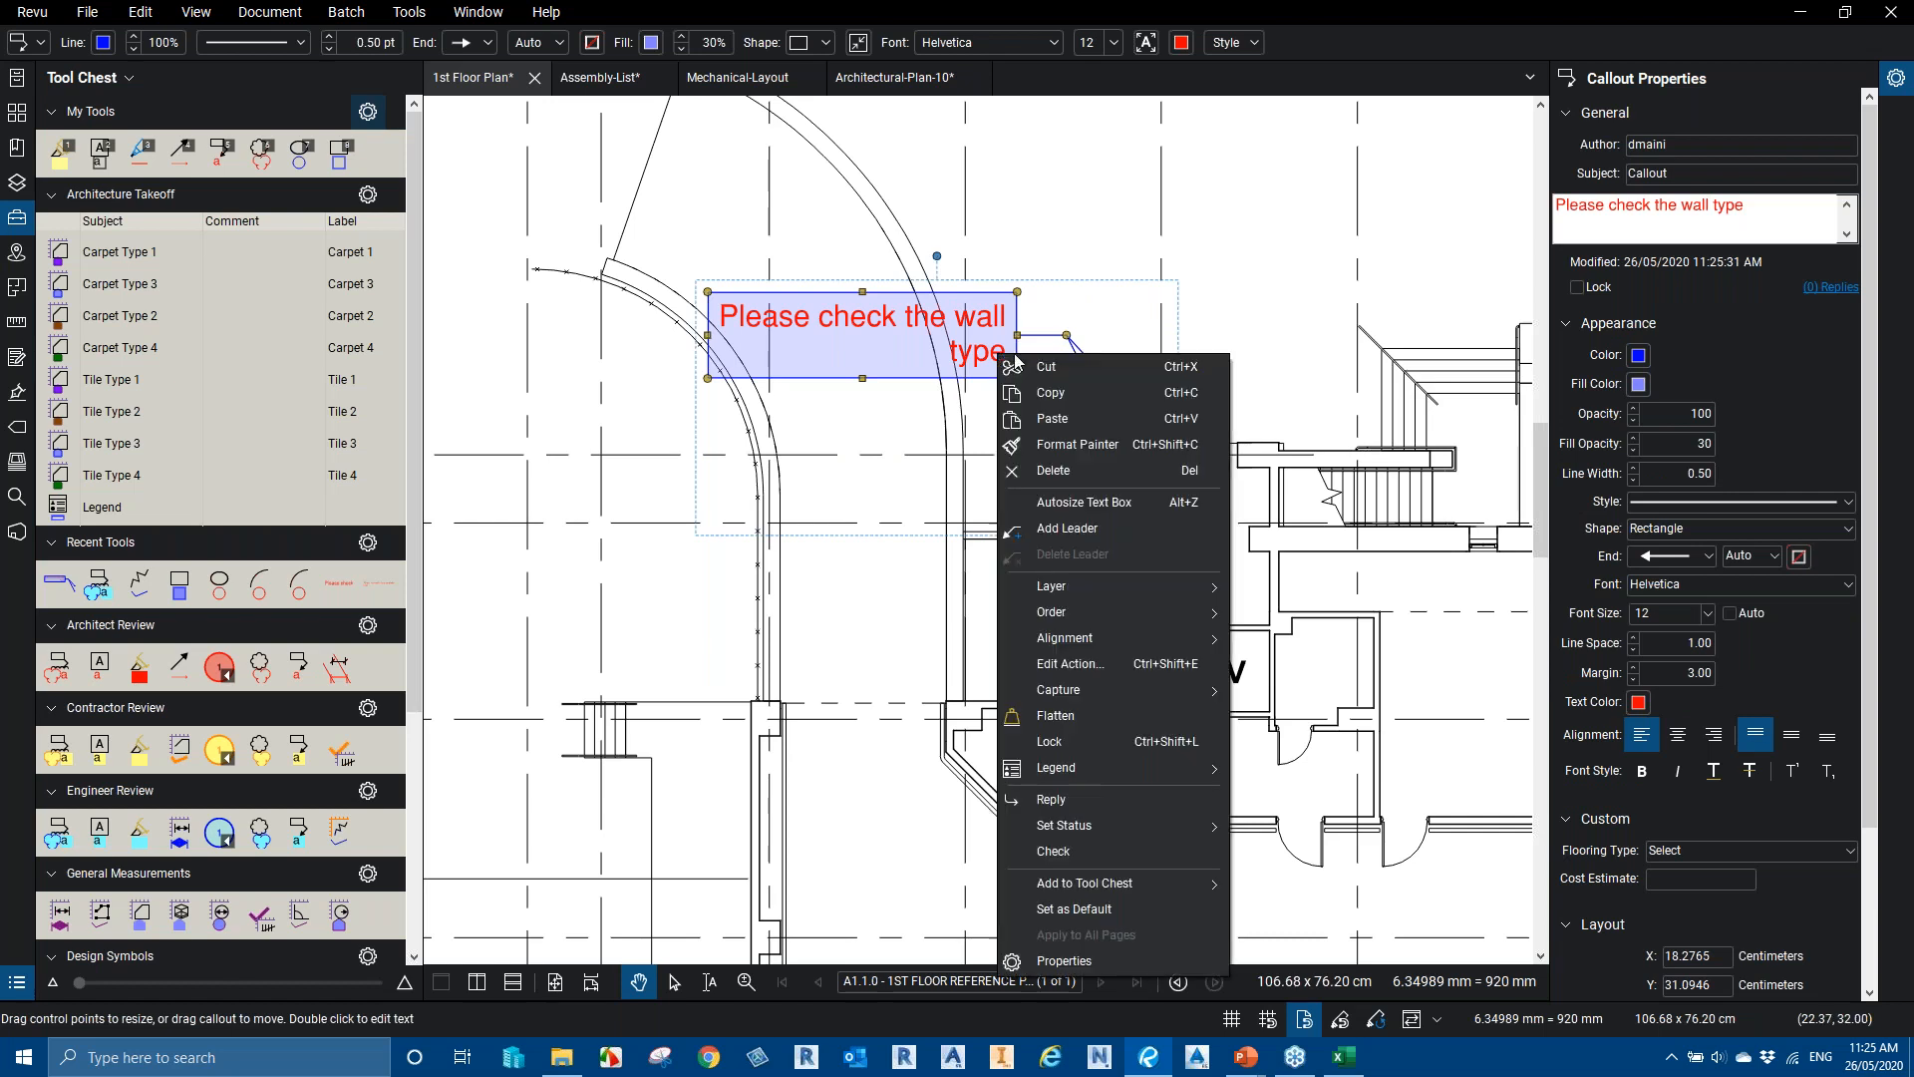
left_click(1108, 529)
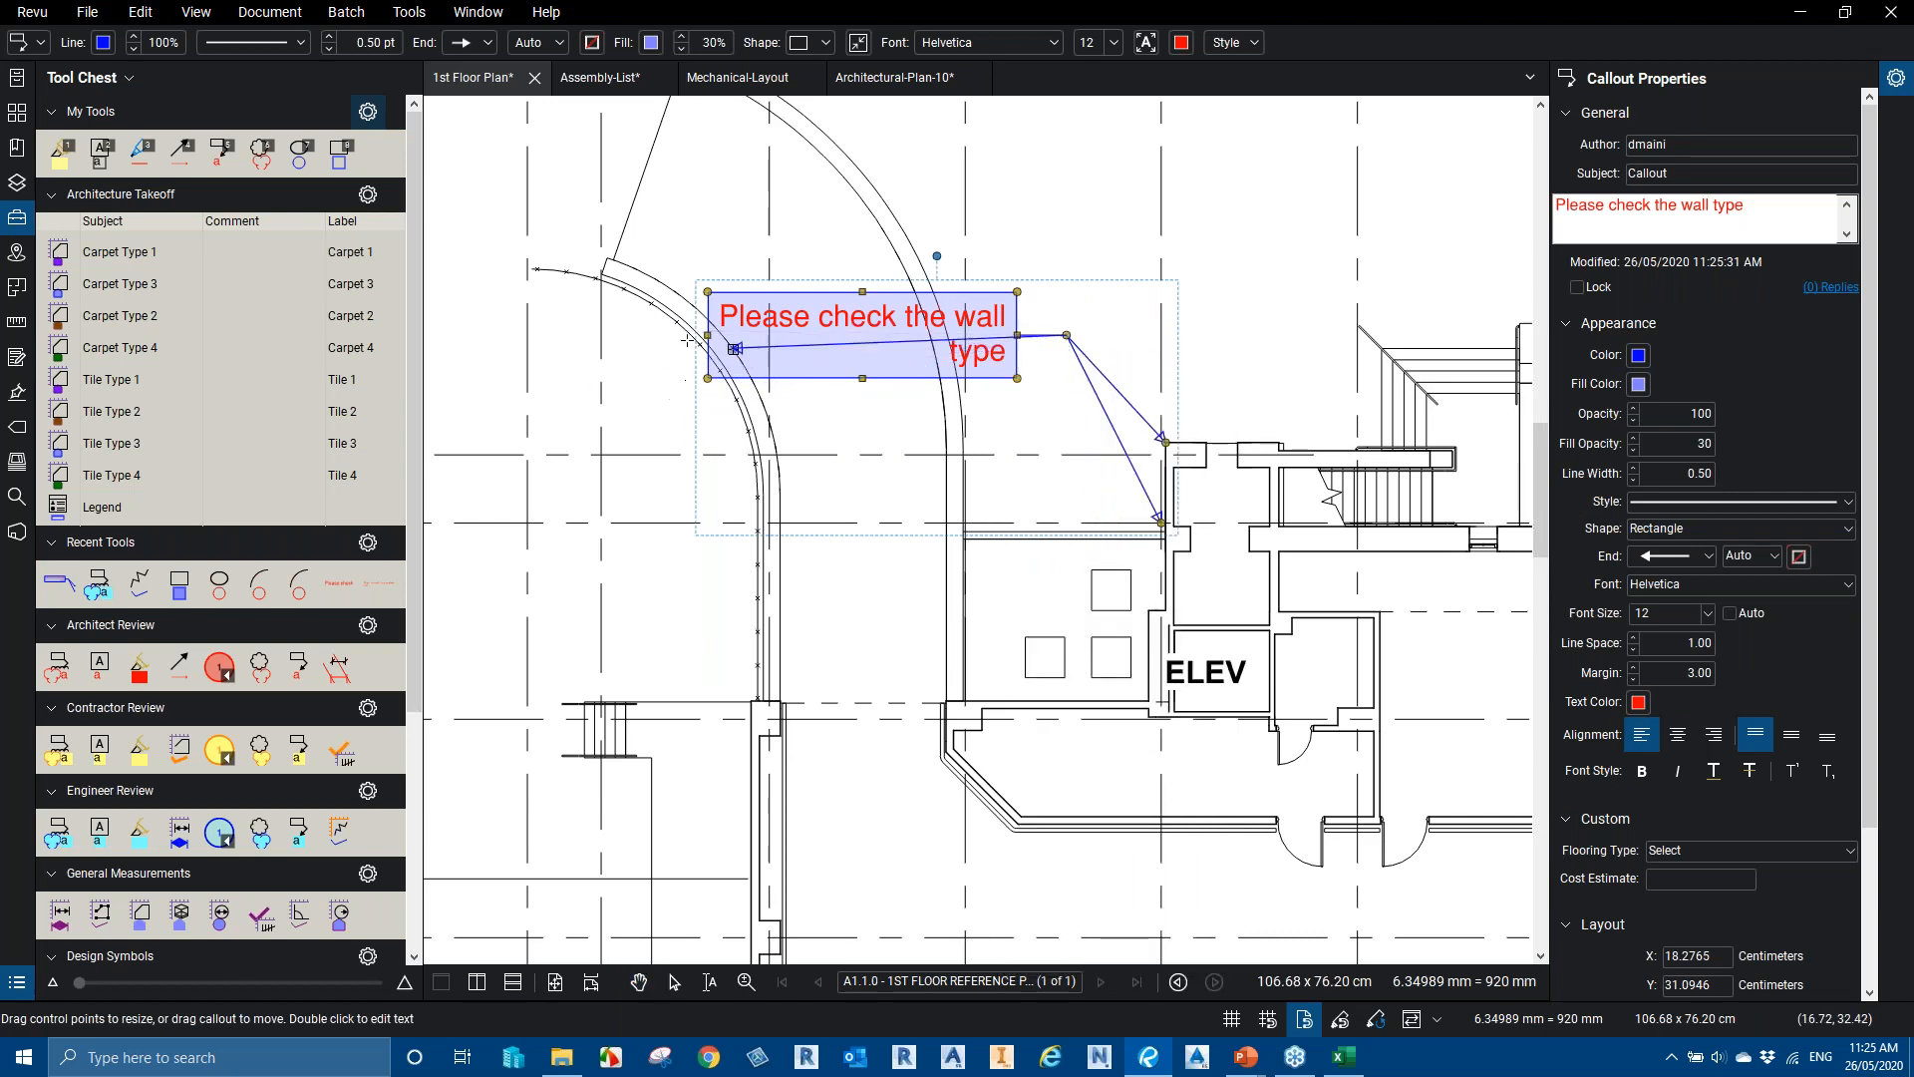
left_click(622, 401)
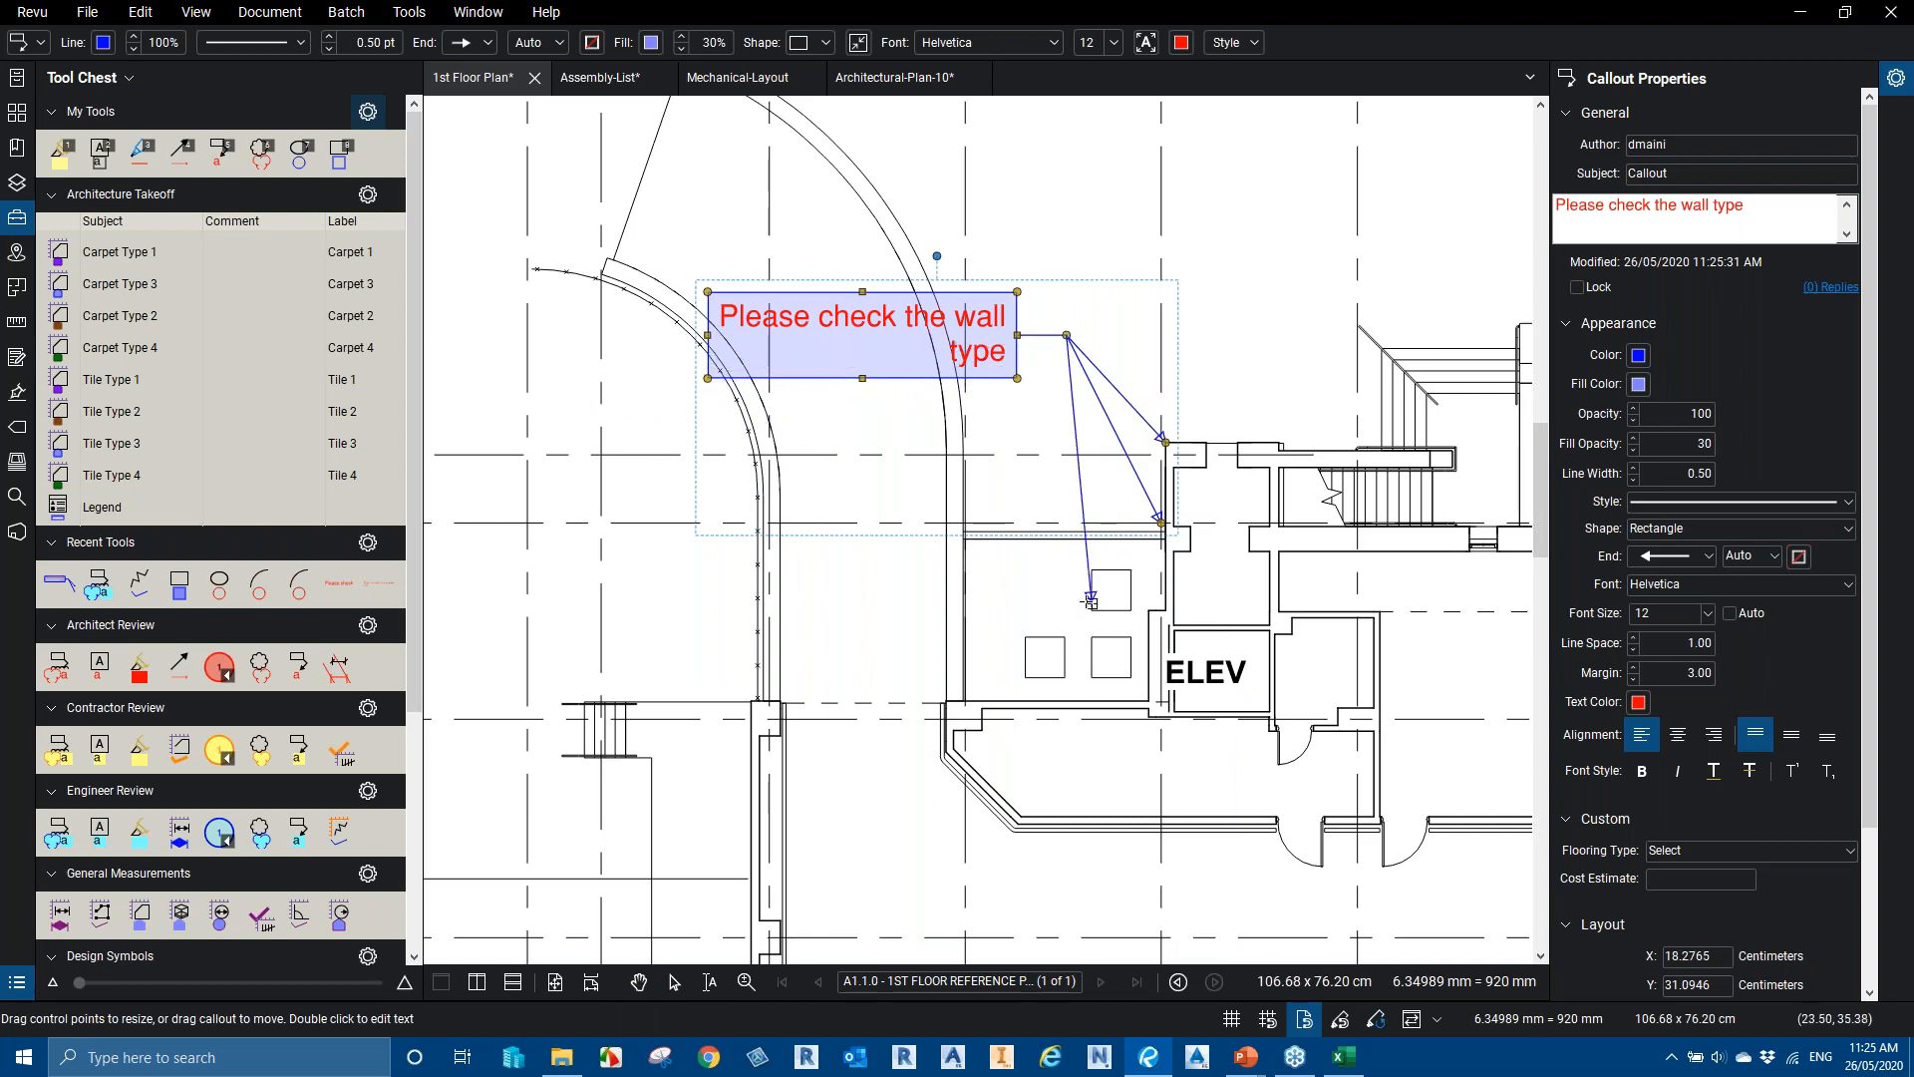
left_click(1276, 442)
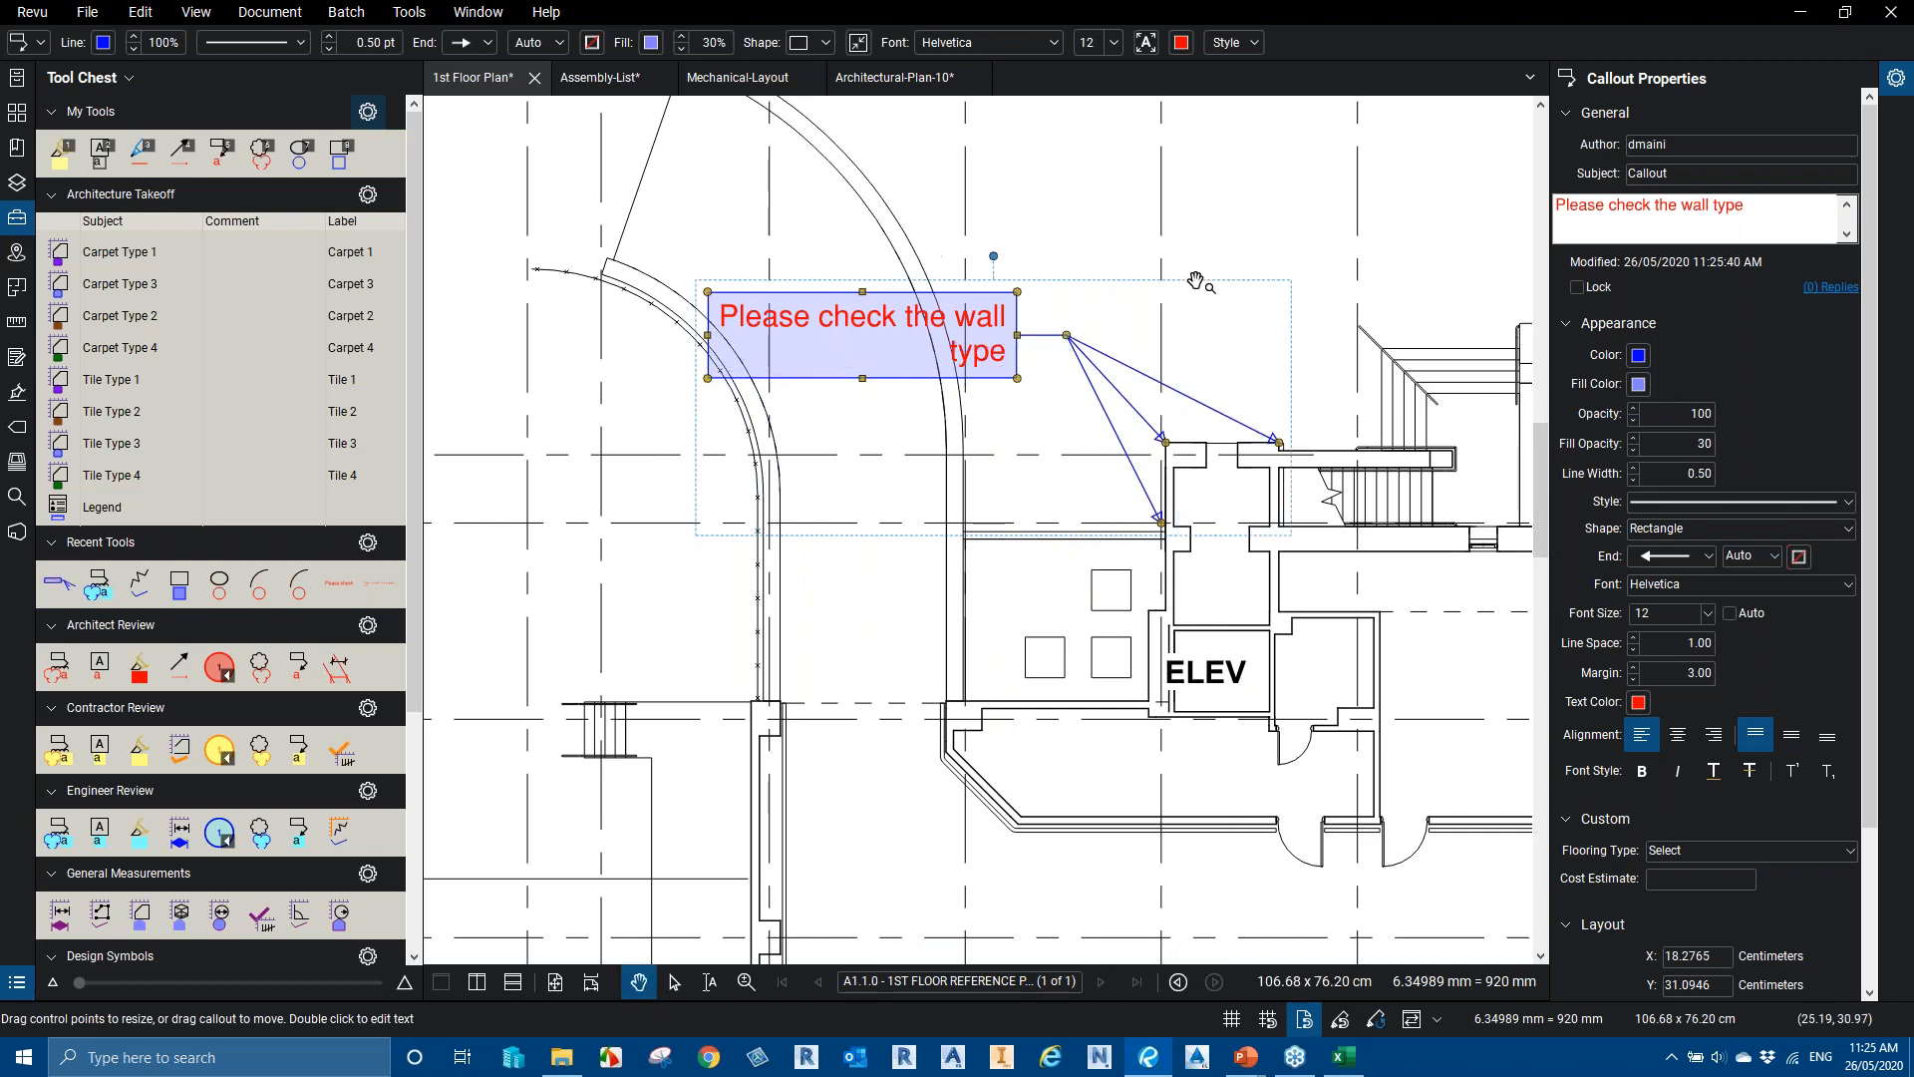
left_click(1160, 215)
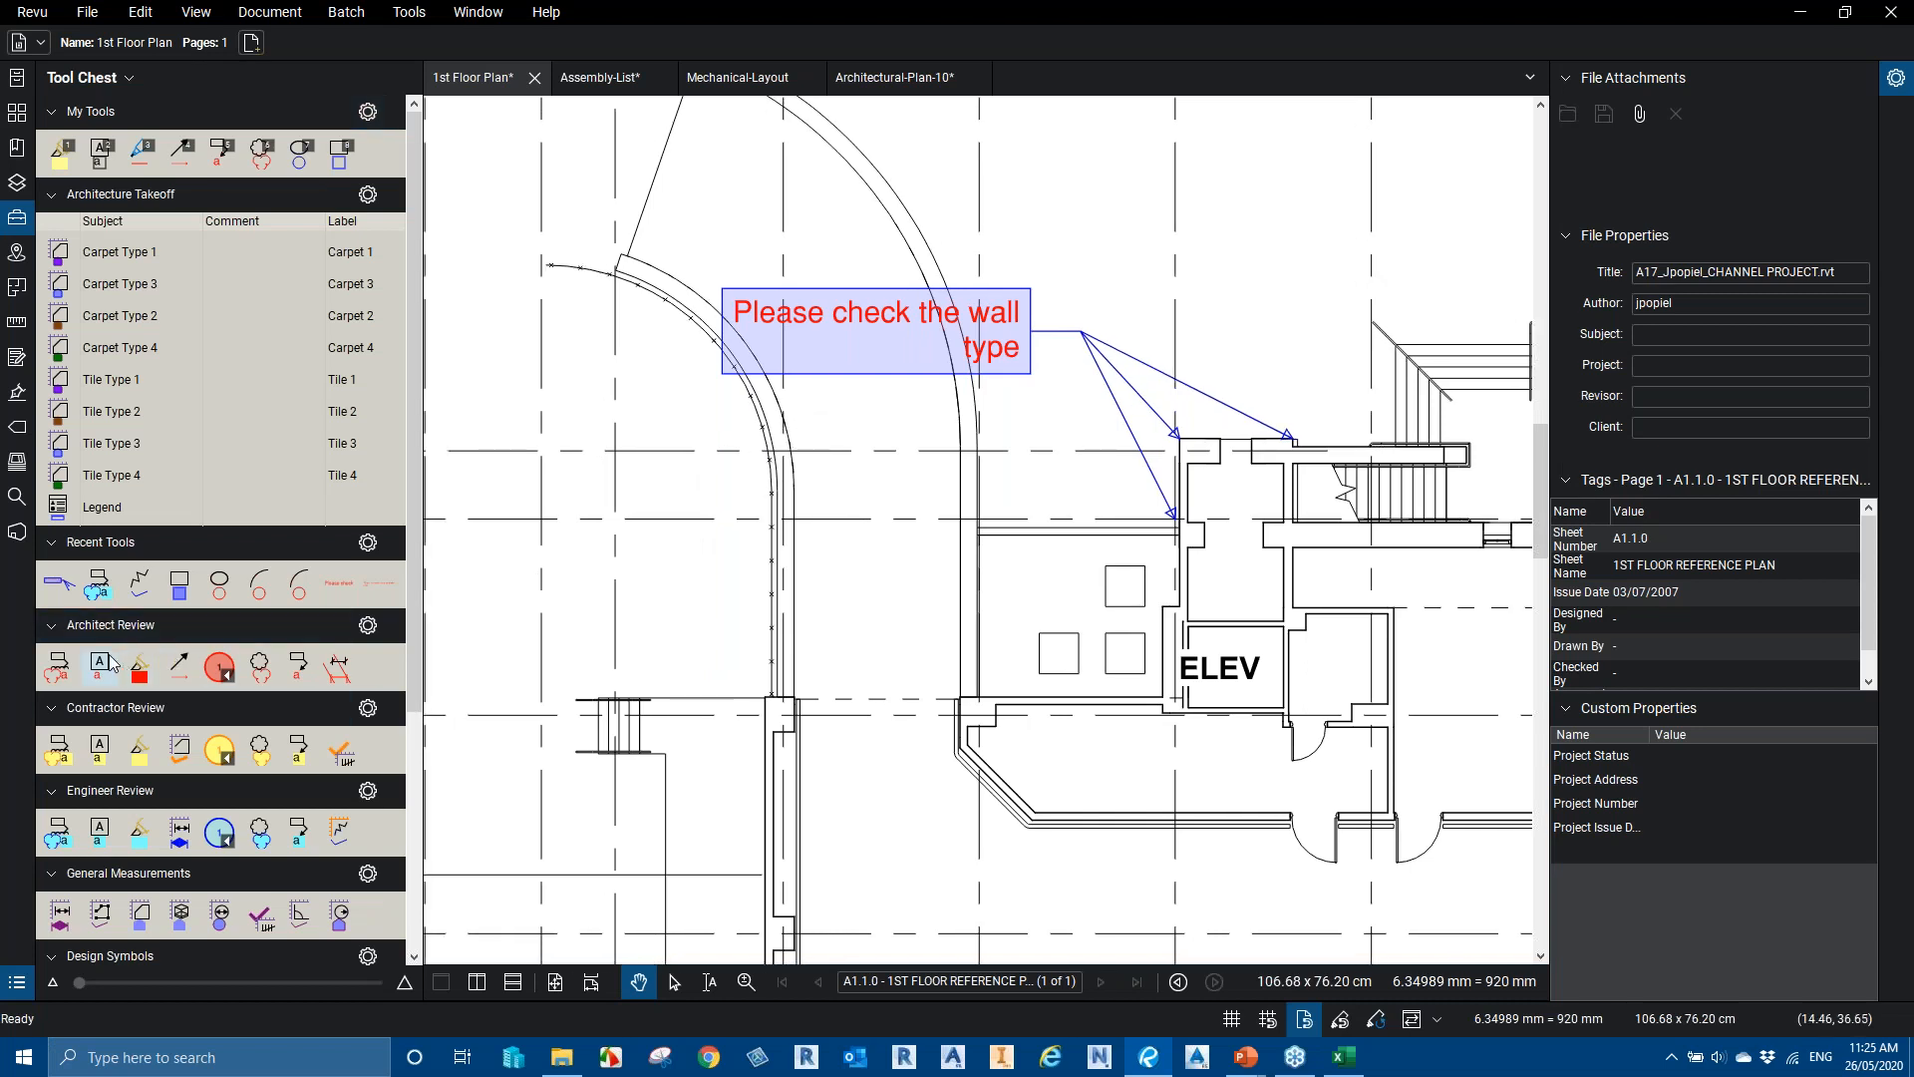
Place an Architect Review text box reading "Text 1" above the elevator and stair block
left_click(100, 668)
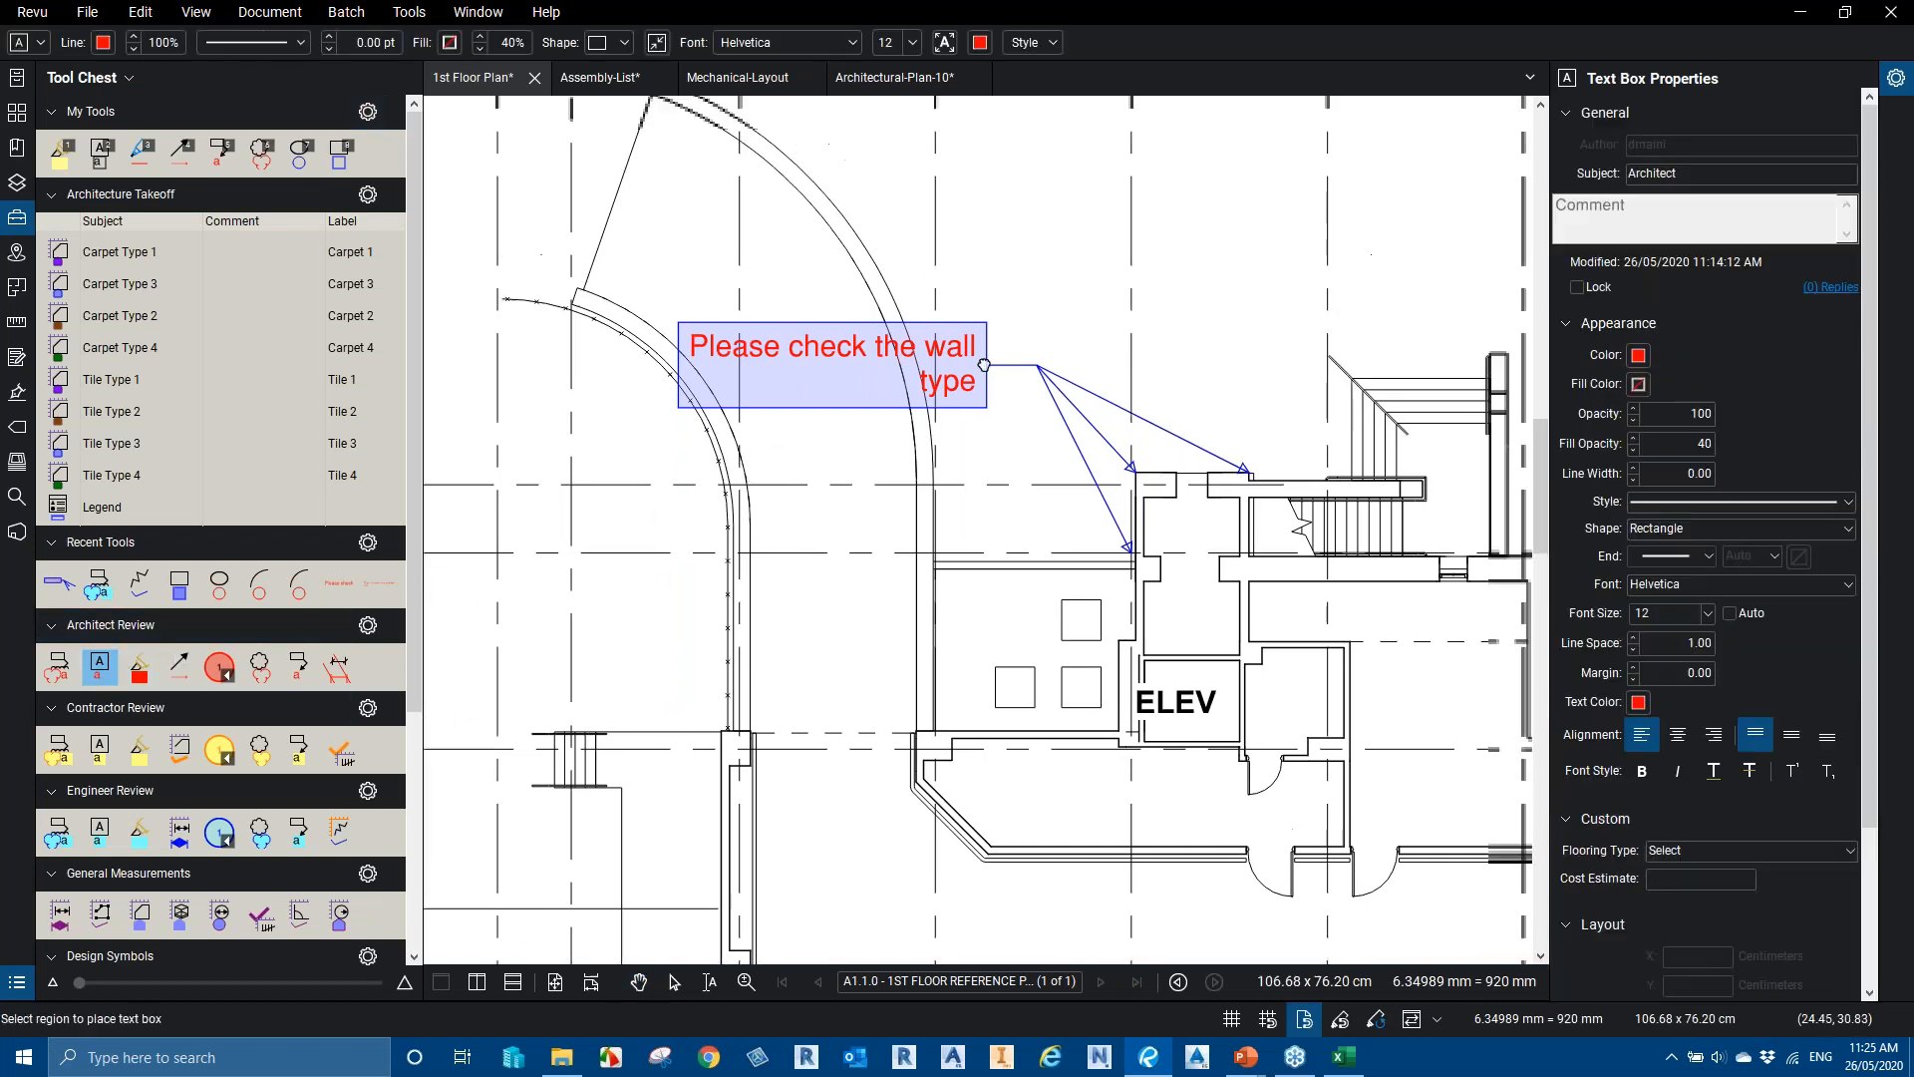
mouse_move(887, 321)
left_mouse_down()
mouse_move(947, 377)
mouse_move(1055, 351)
left_mouse_up()
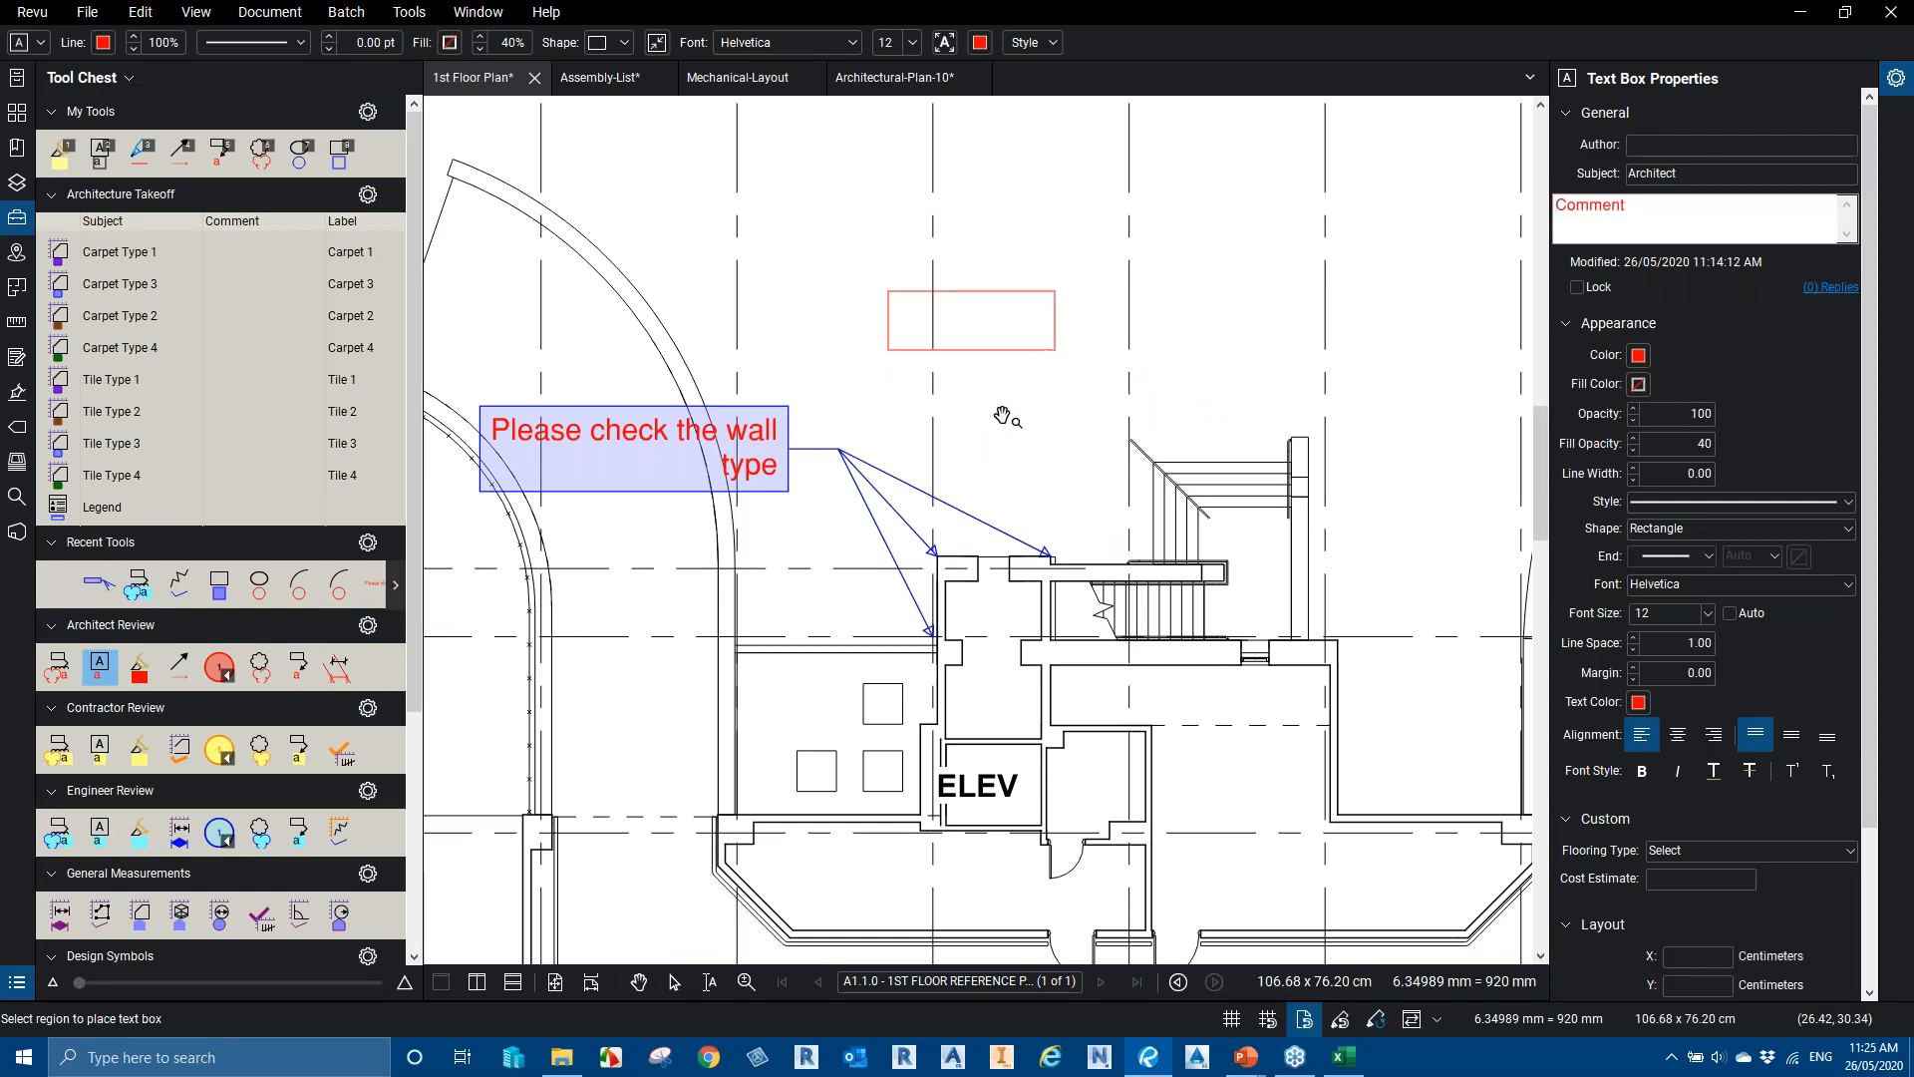
type("Text 1")
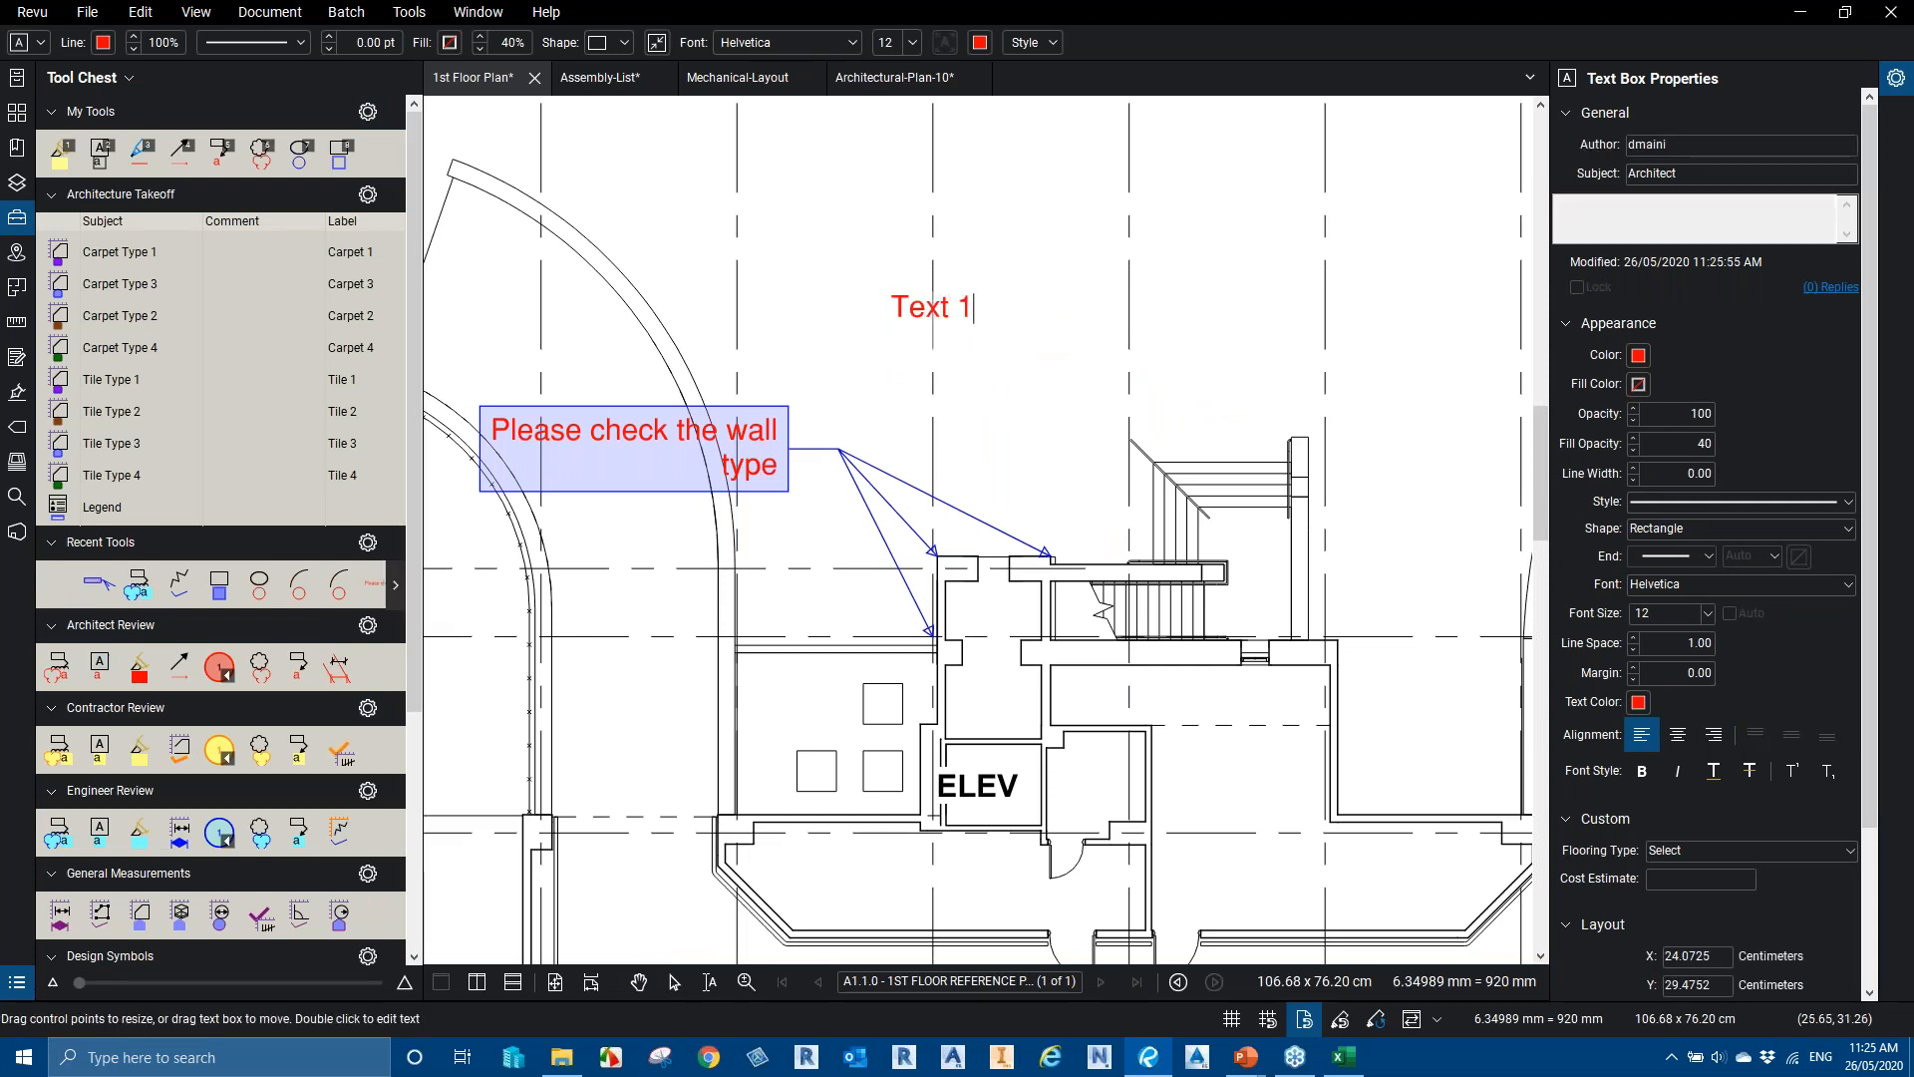
left_click(1002, 443)
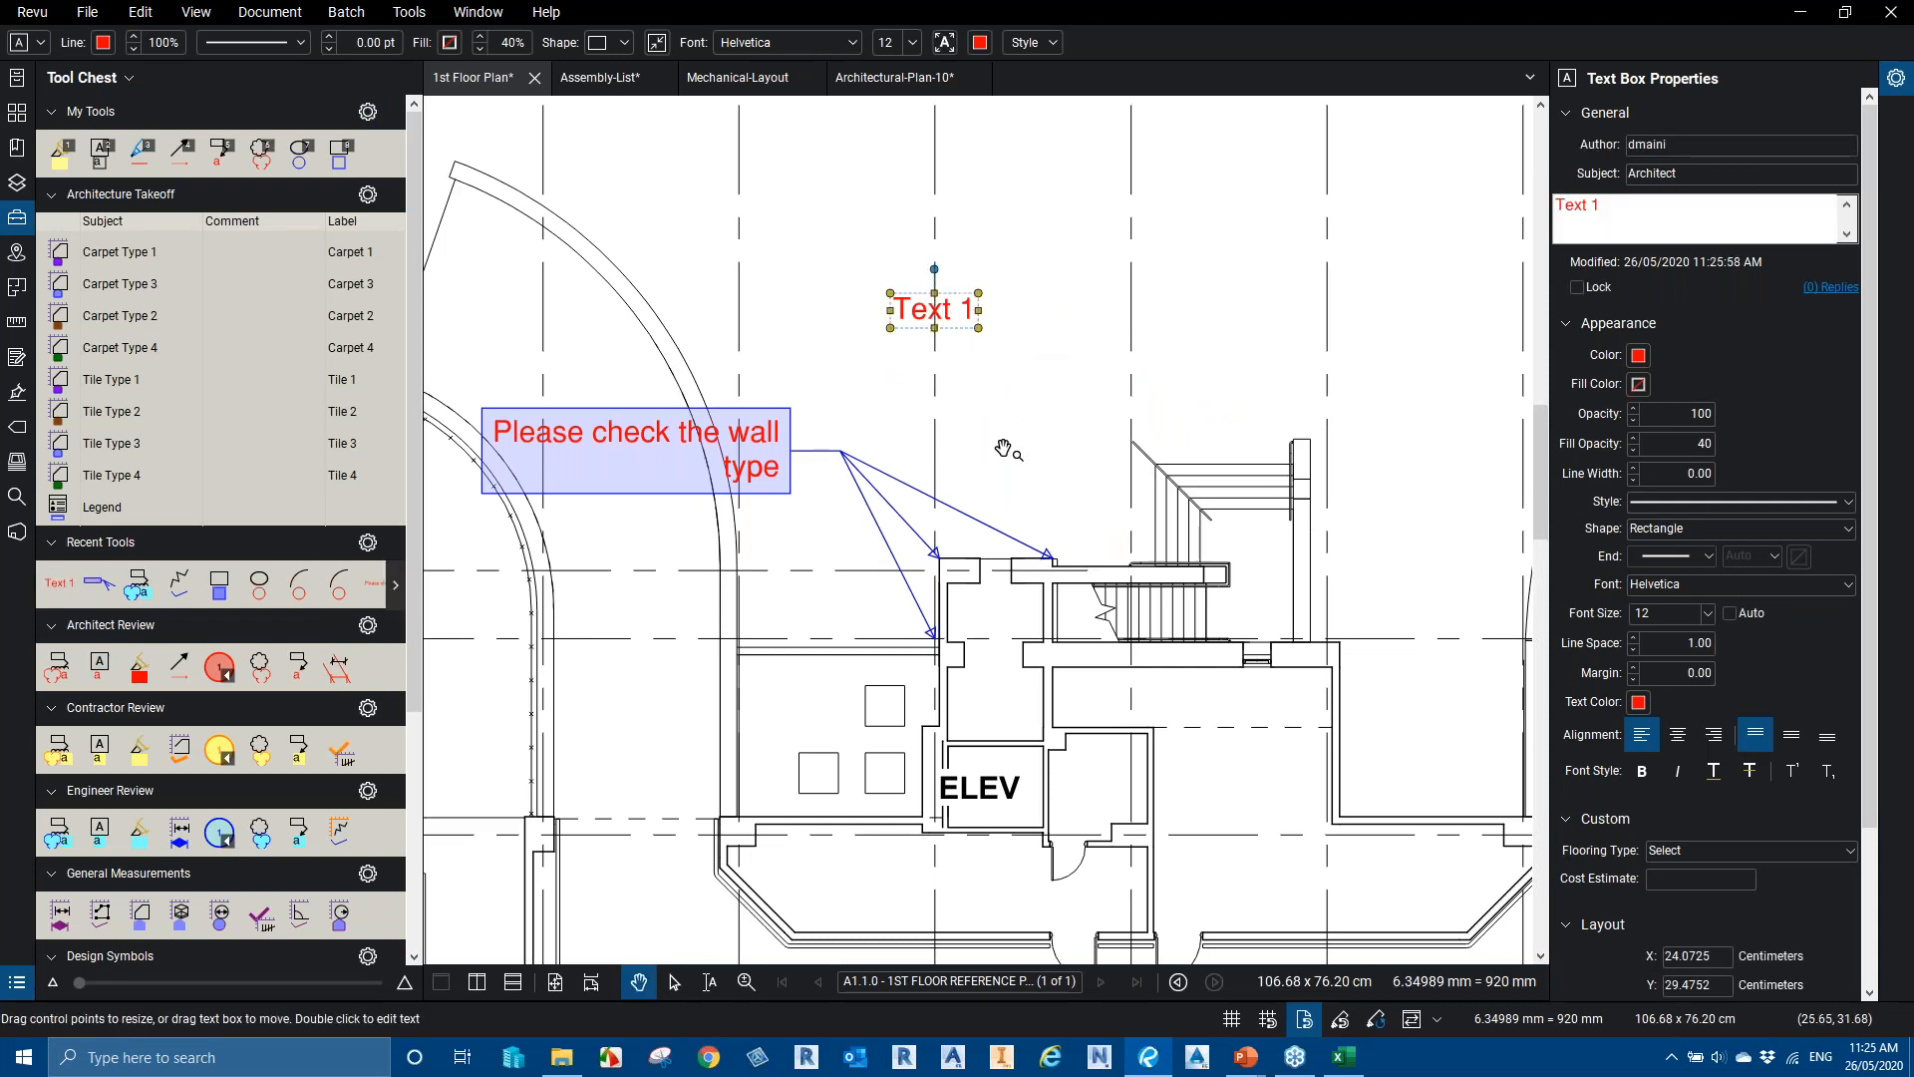
Paste two copies of the "Text 1" box to its right, unevenly spaced and with the last one slightly higher
key("ctrl+v")
left_click_drag(1066, 443, 1142, 319)
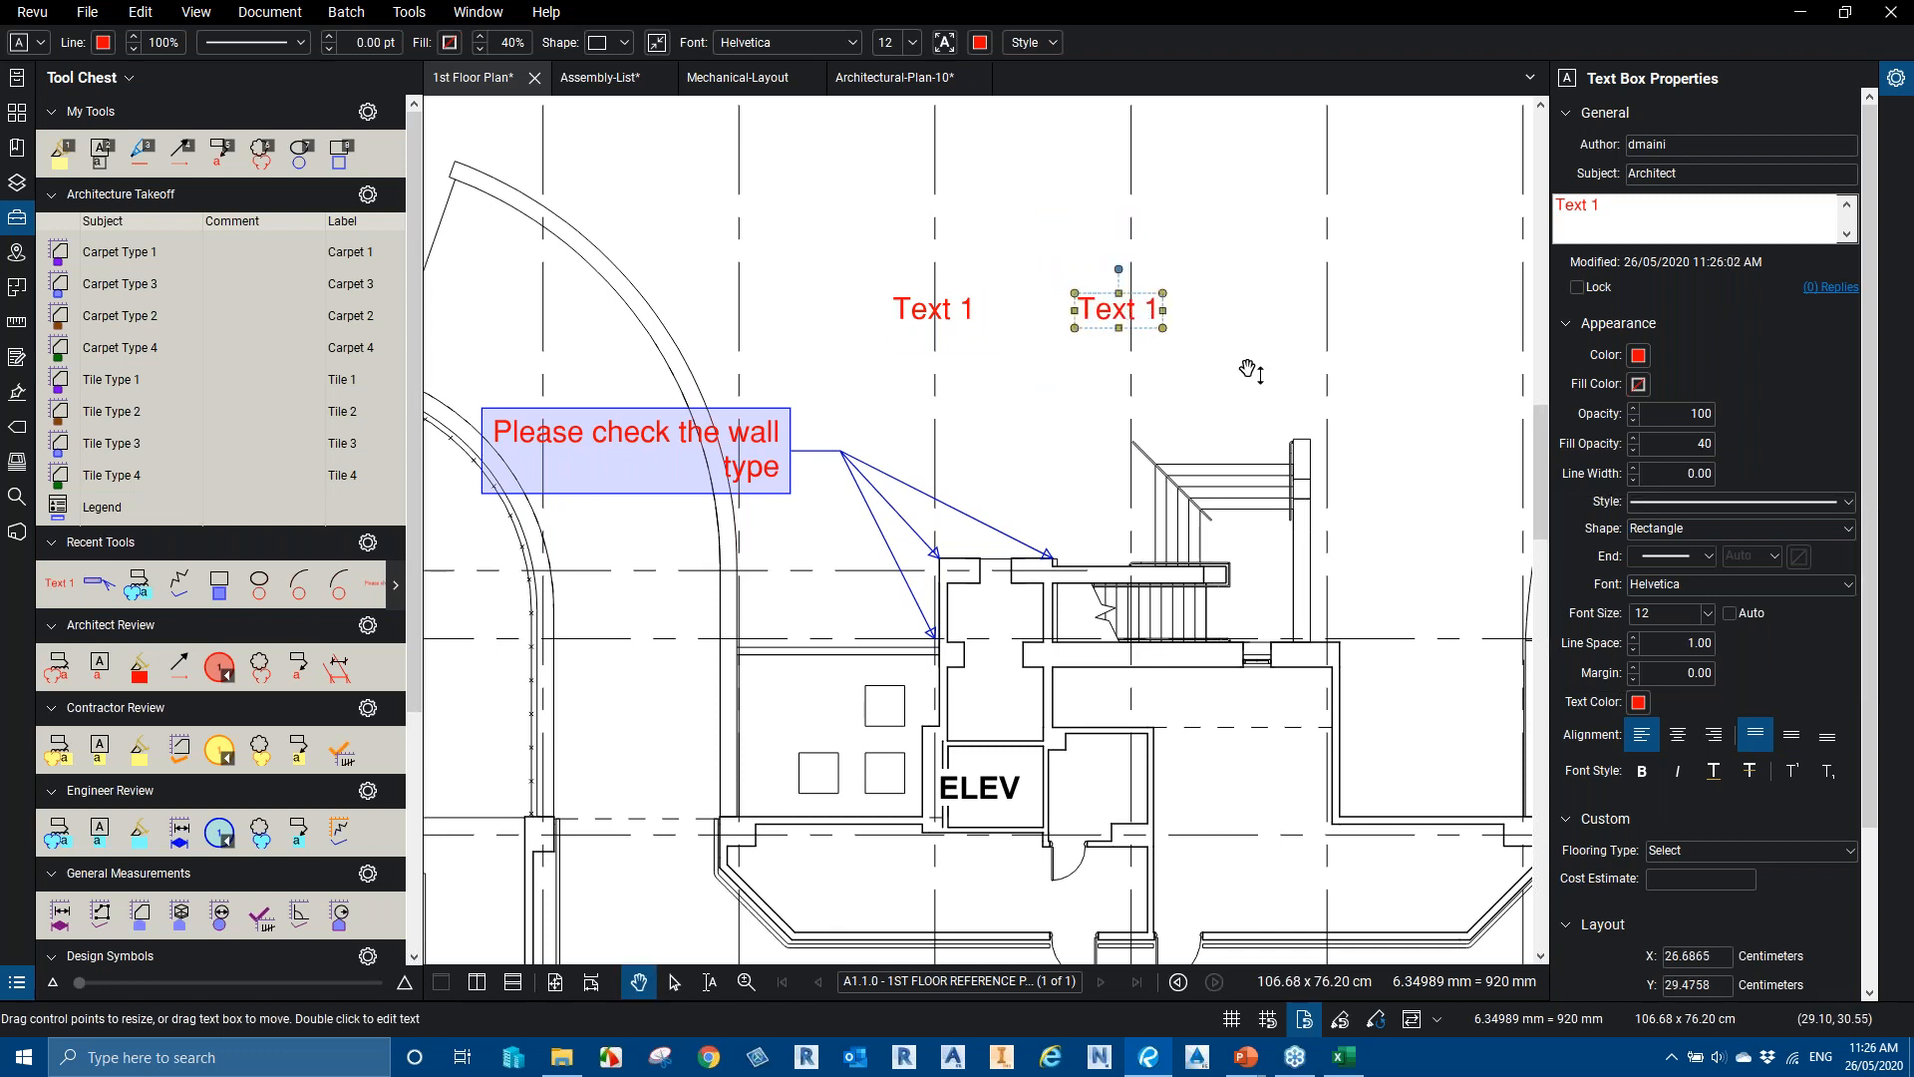
key("ctrl+v")
left_click_drag(1288, 363, 1340, 311)
key("Escape")
left_click_drag(1243, 368, 1088, 352)
mouse_move(1209, 306)
left_mouse_down()
mouse_move(1098, 320)
mouse_move(1198, 281)
left_mouse_up()
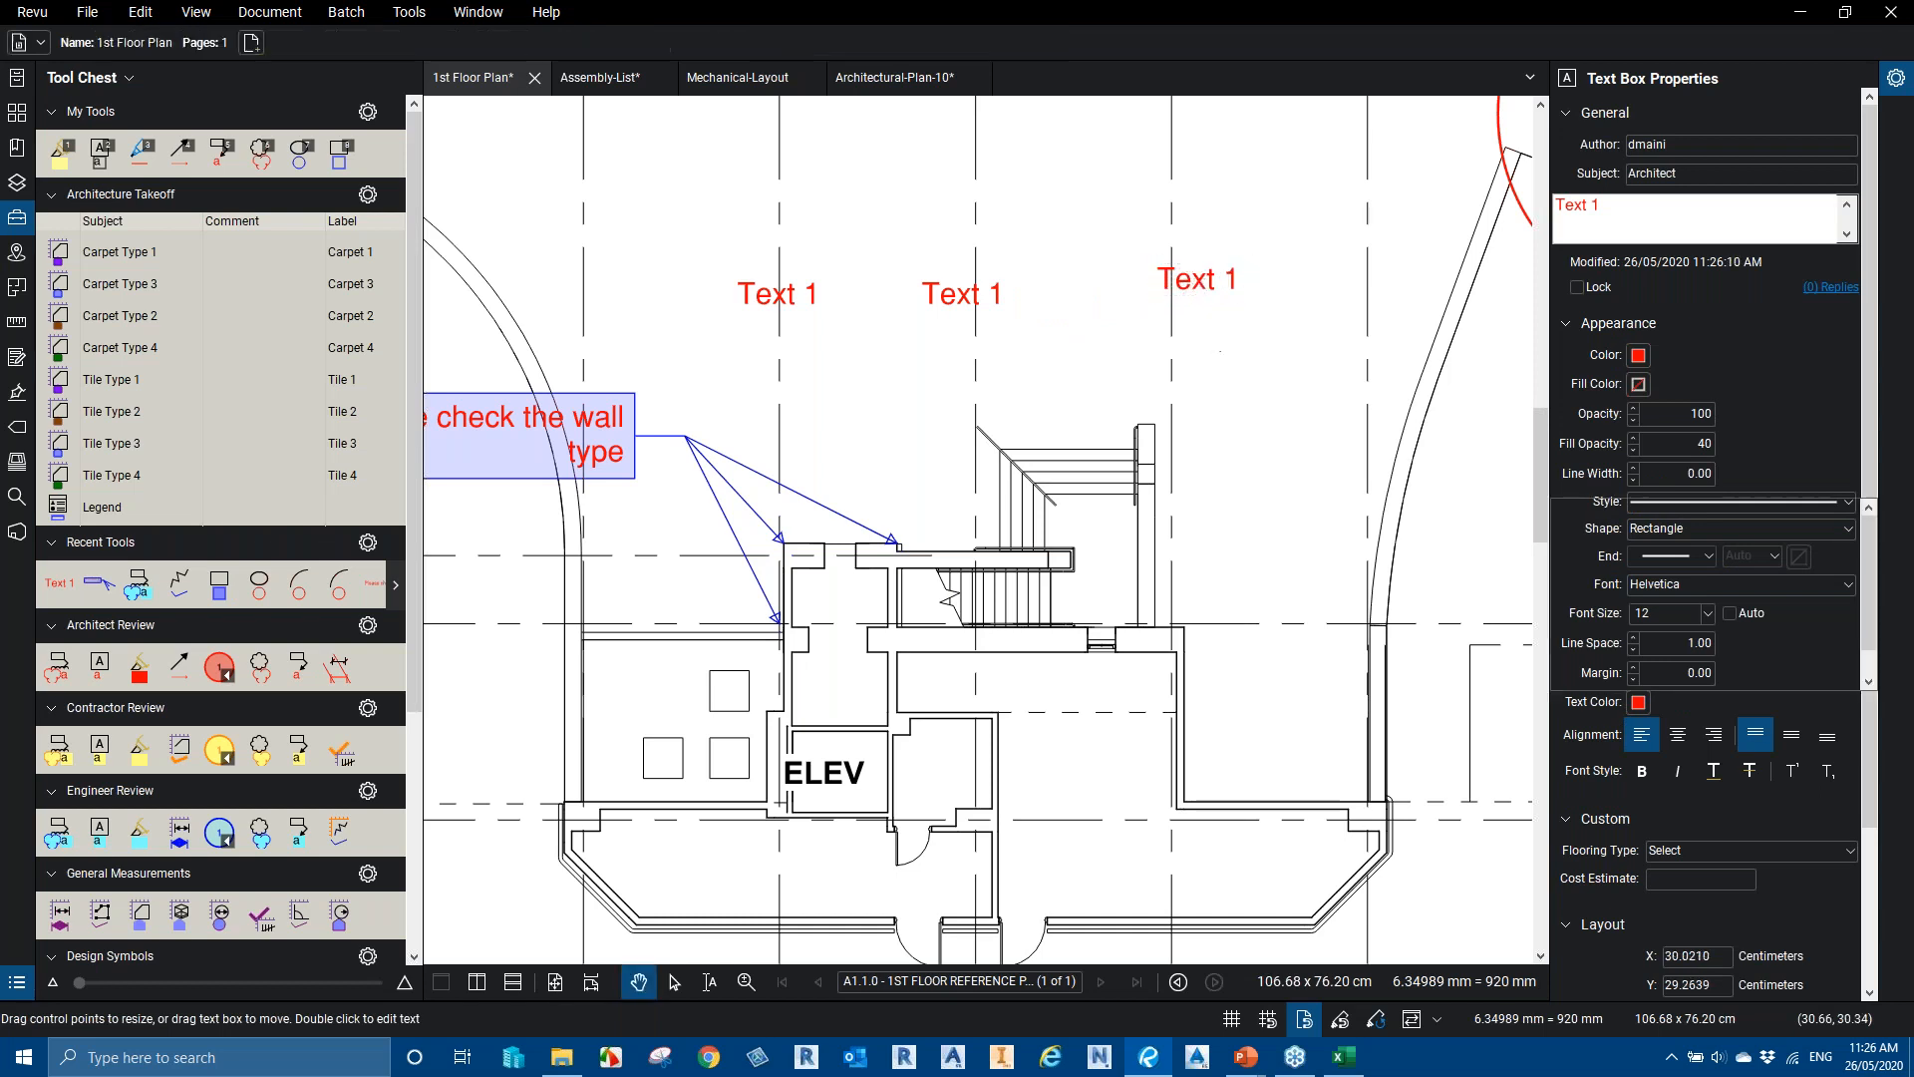
key("Escape")
Select all three "Text 1" boxes and distribute them horizontally
left_click_drag(803, 310, 978, 320)
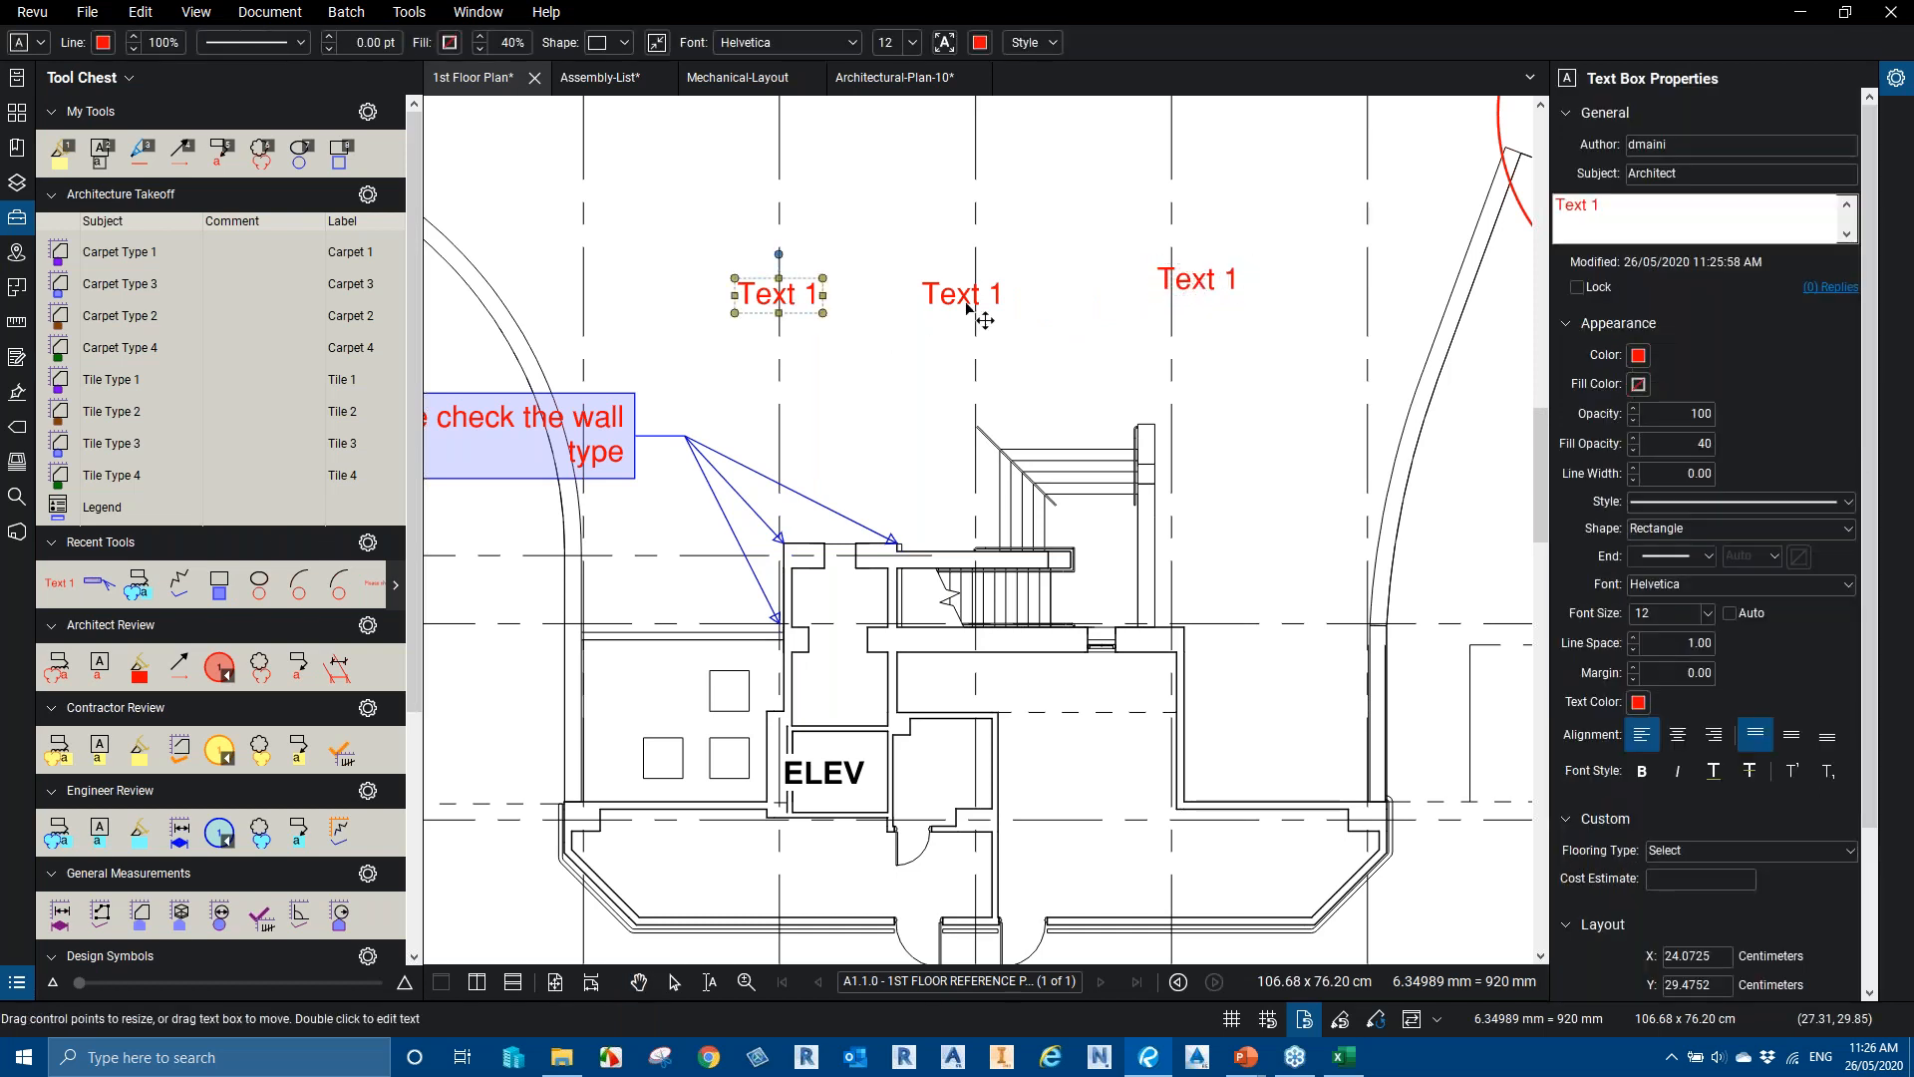
left_click(1193, 291, "shift")
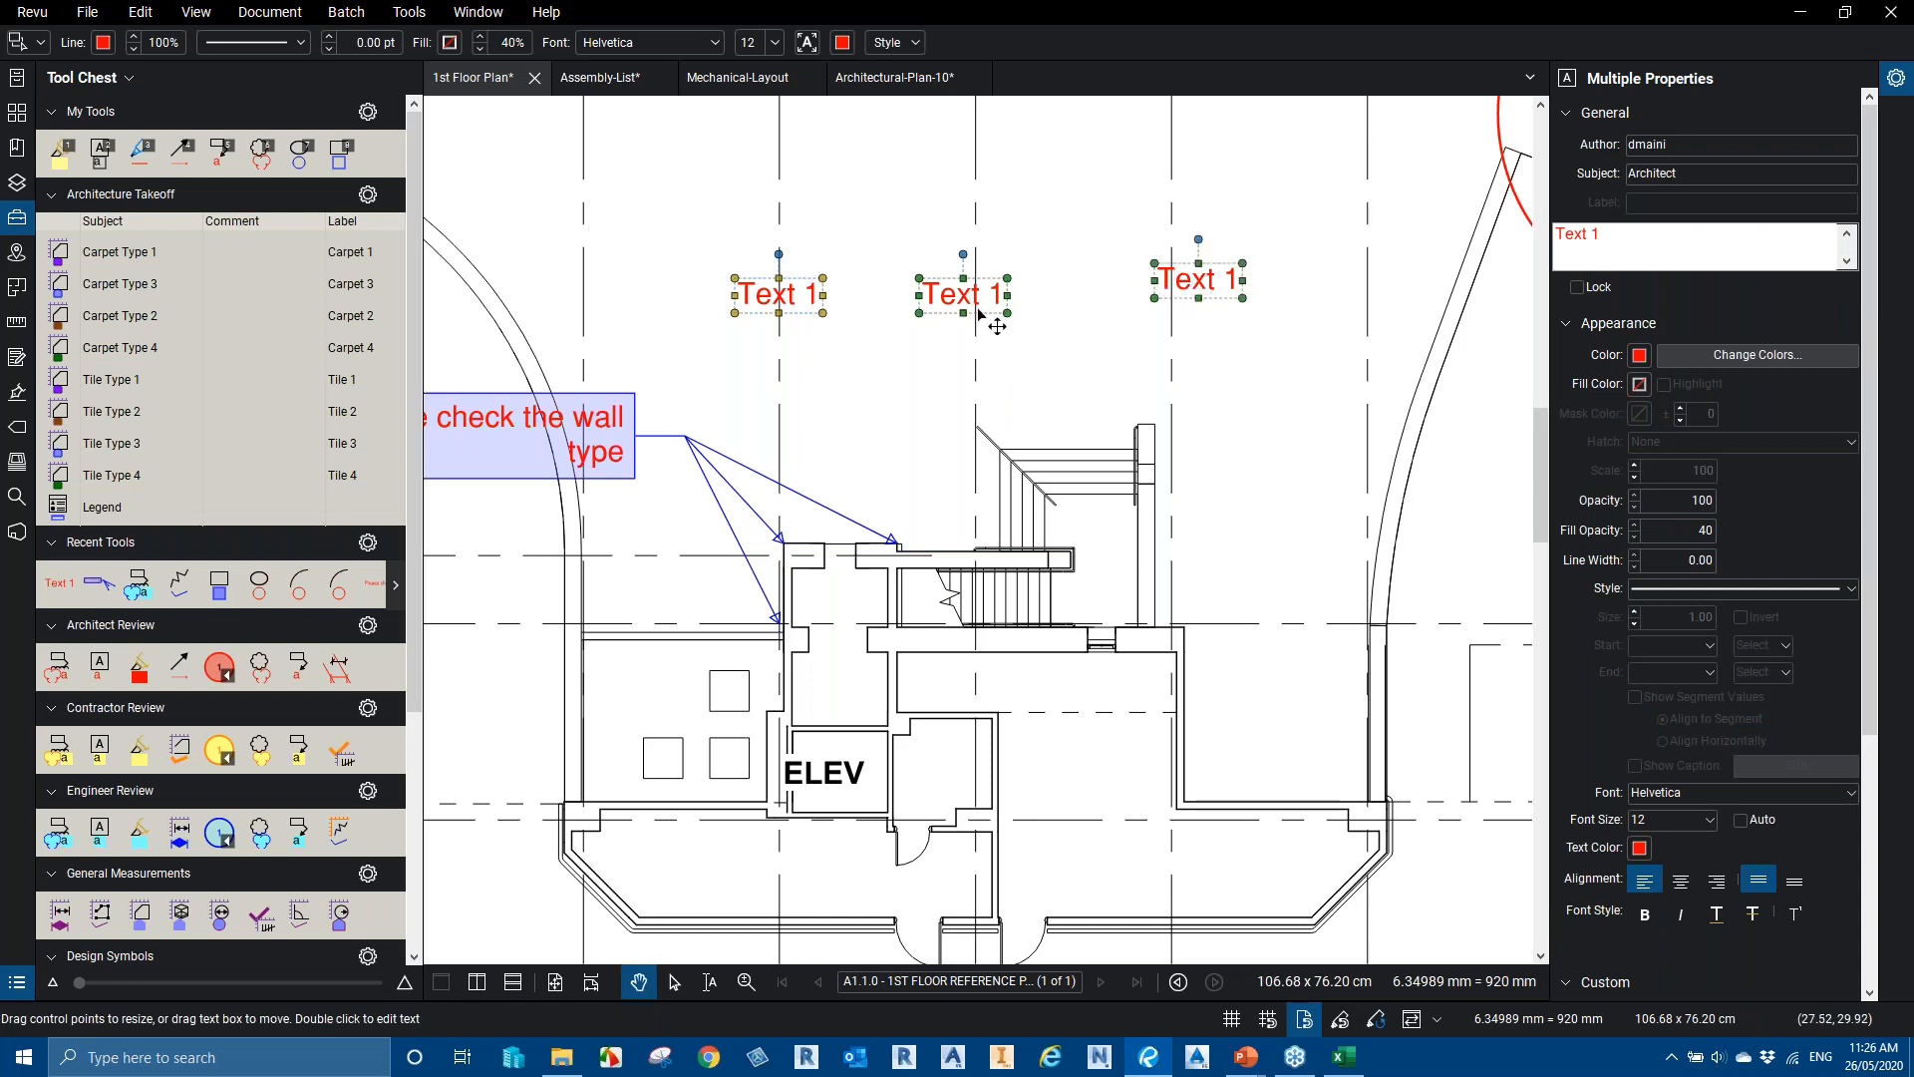
right_click(950, 296)
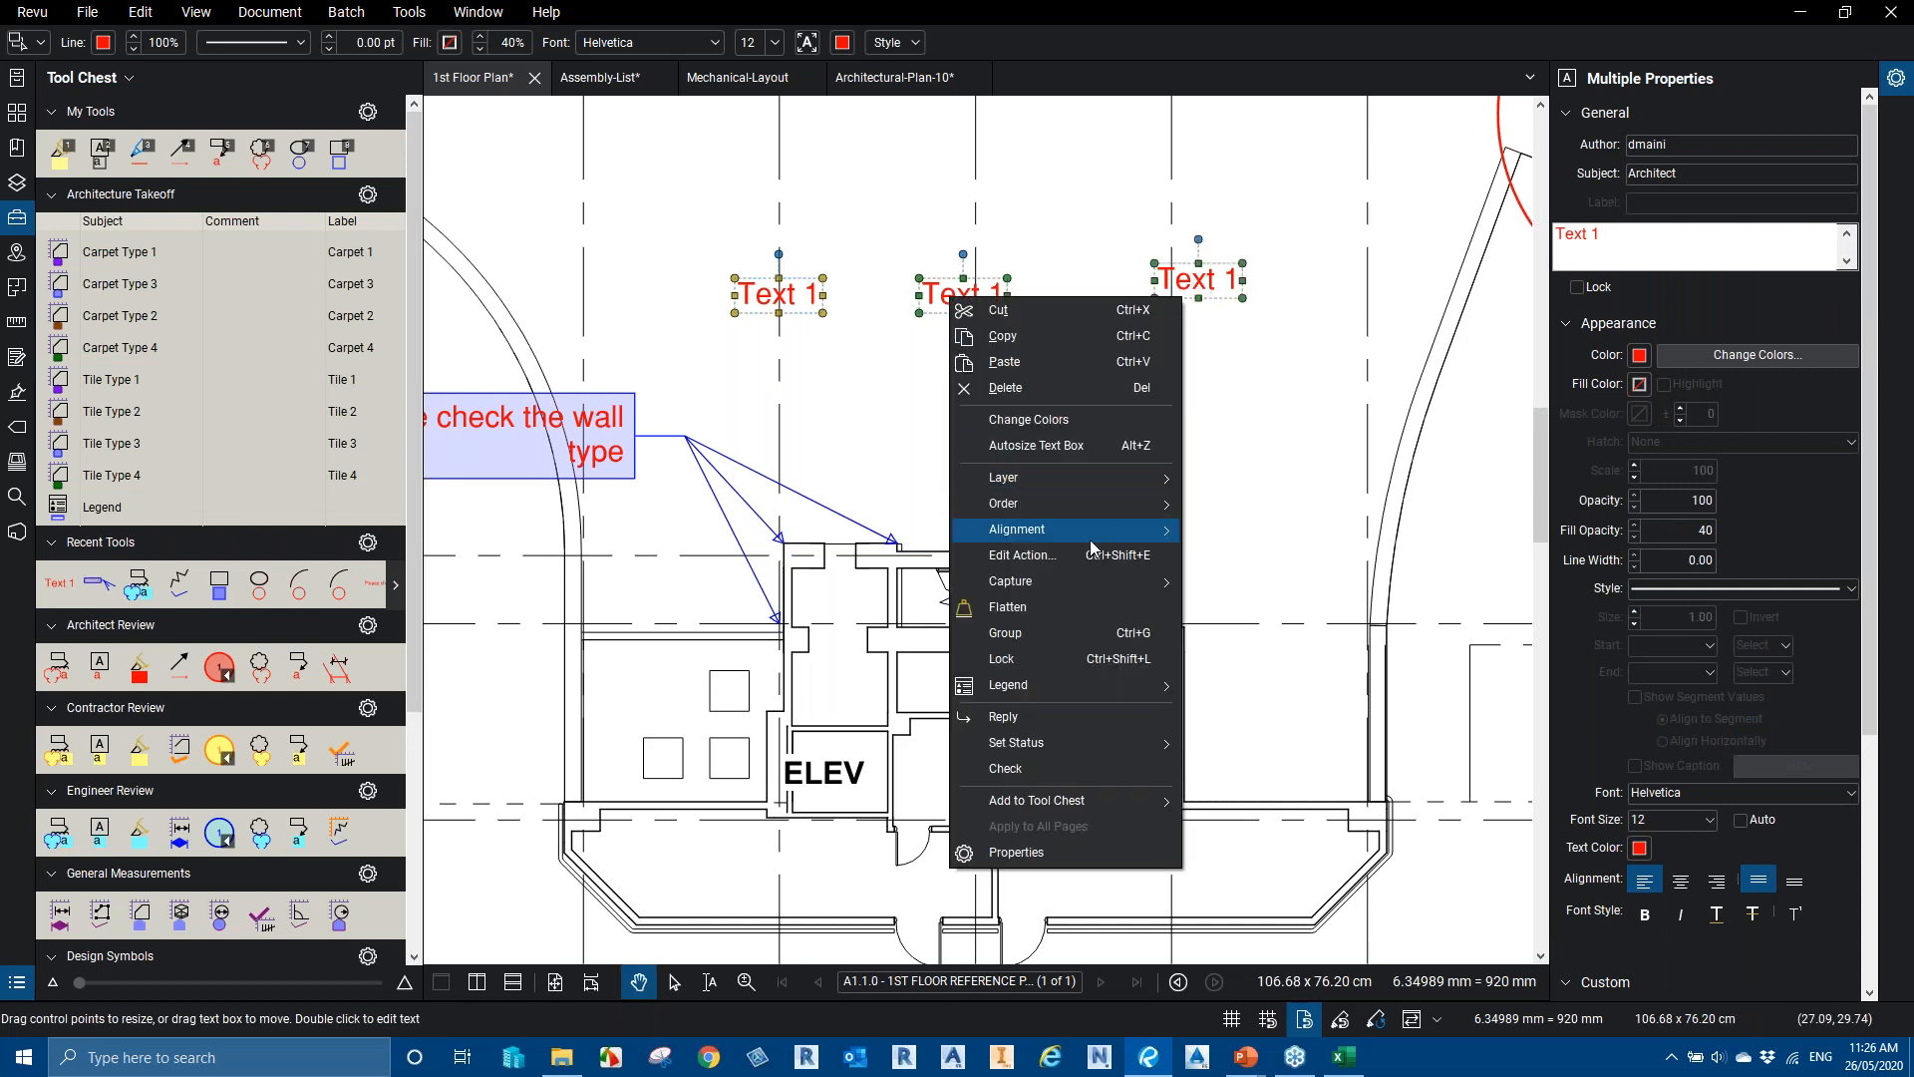
mouse_move(1100, 539)
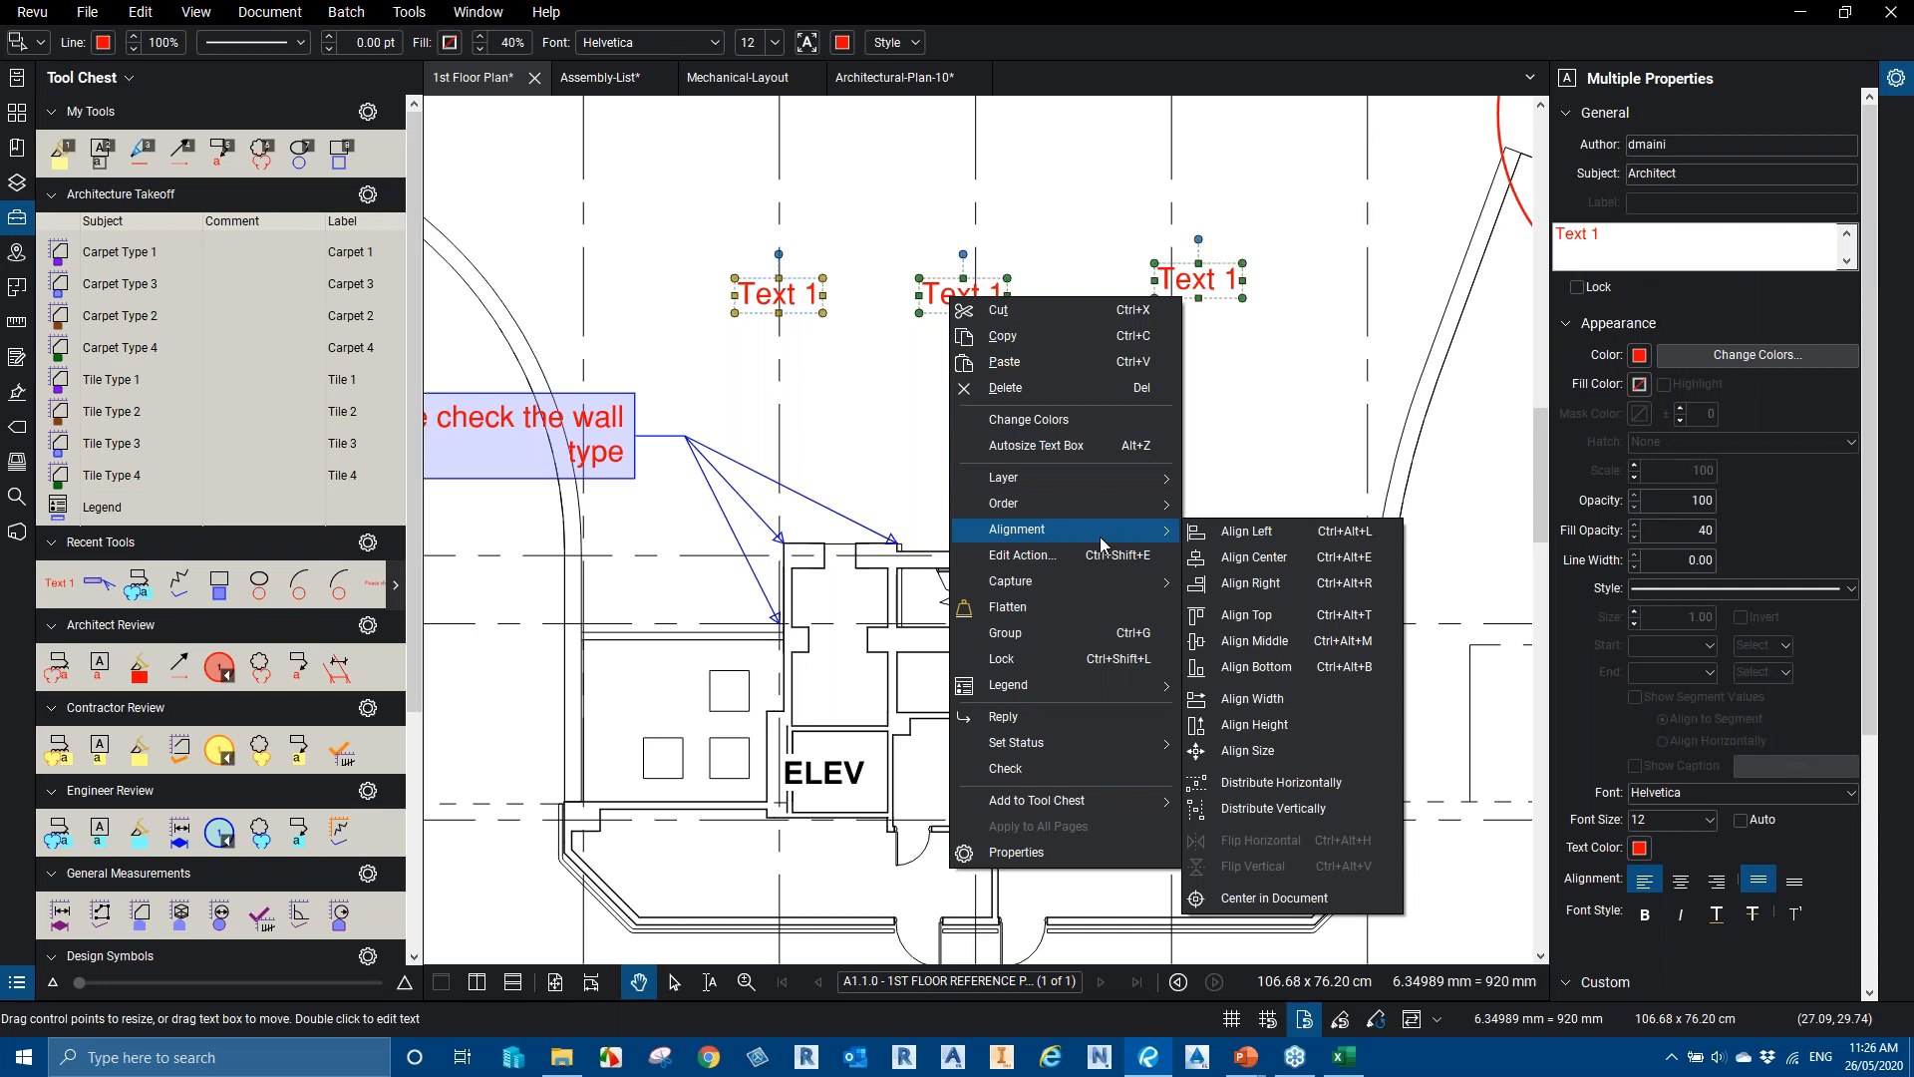
left_click(1334, 786)
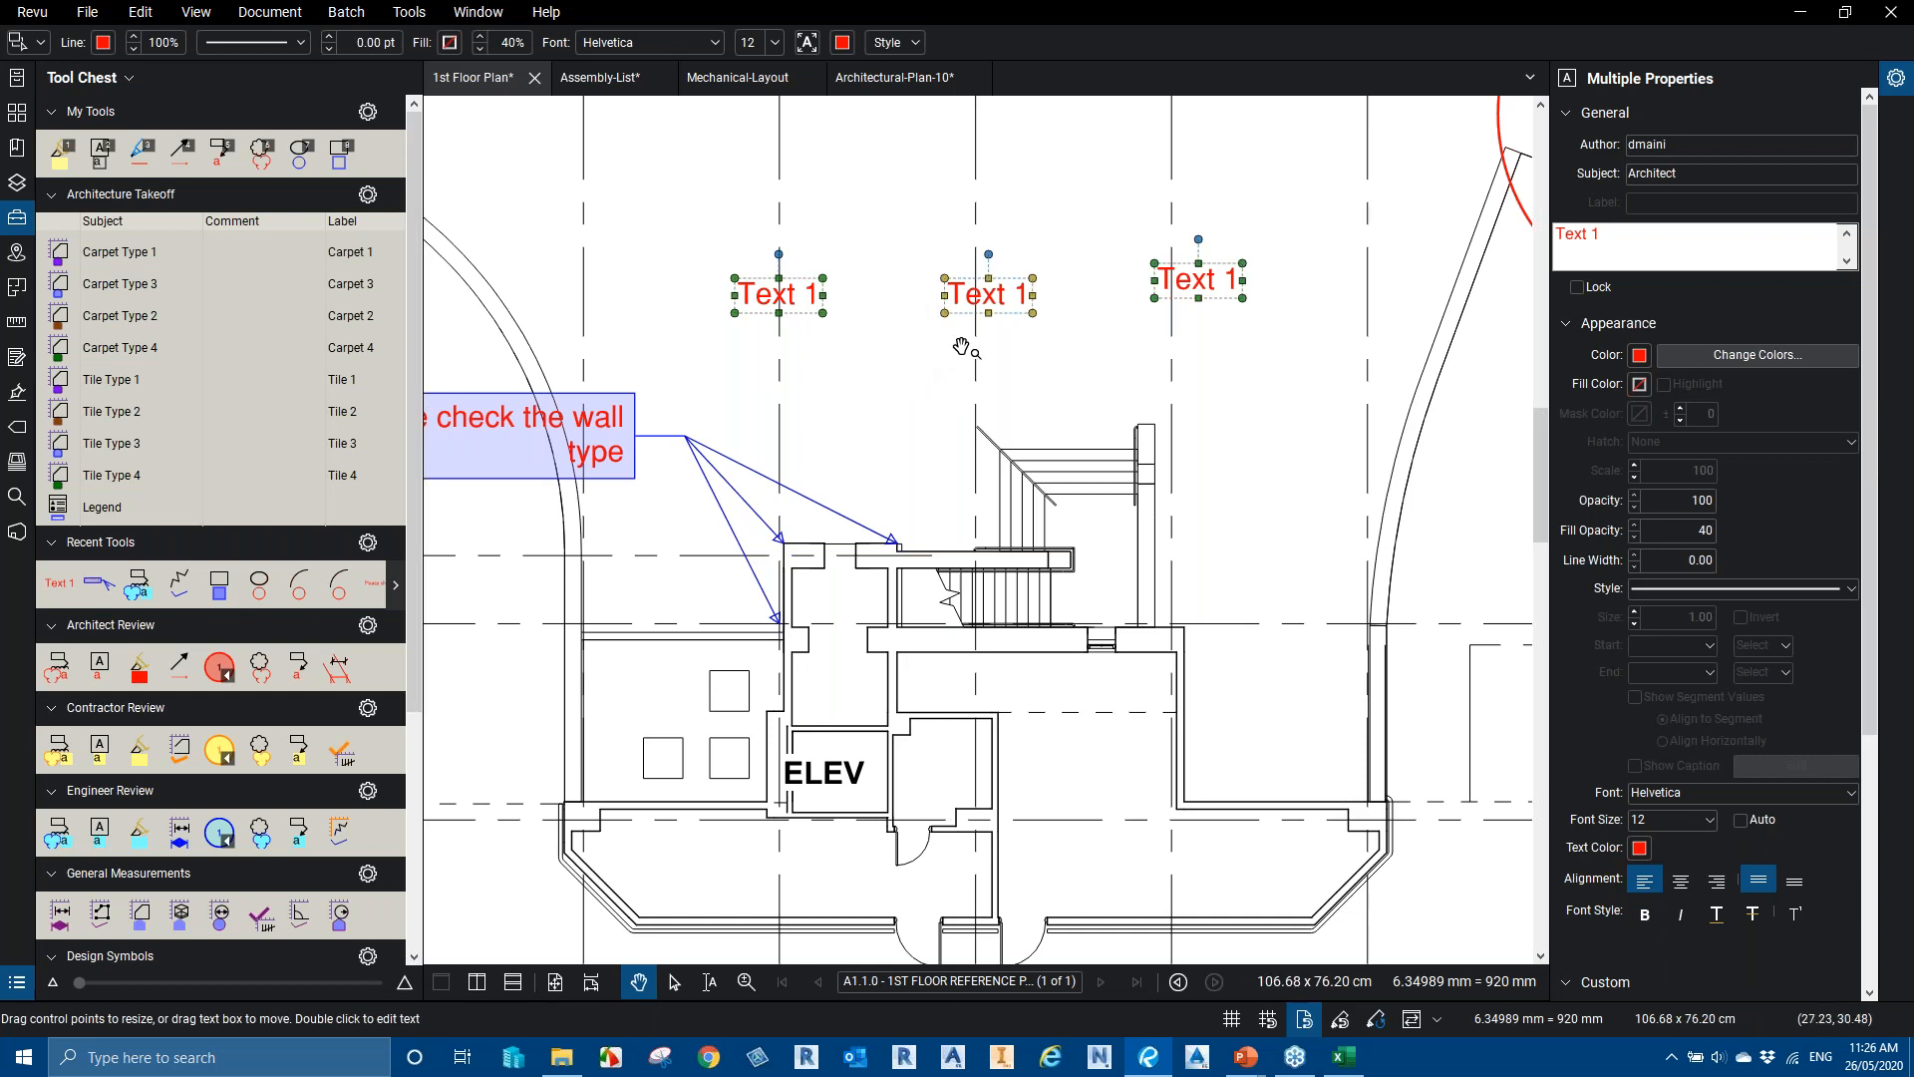
Align the three selected "Text 1" boxes to their middle and deselect them
right_click(1000, 289)
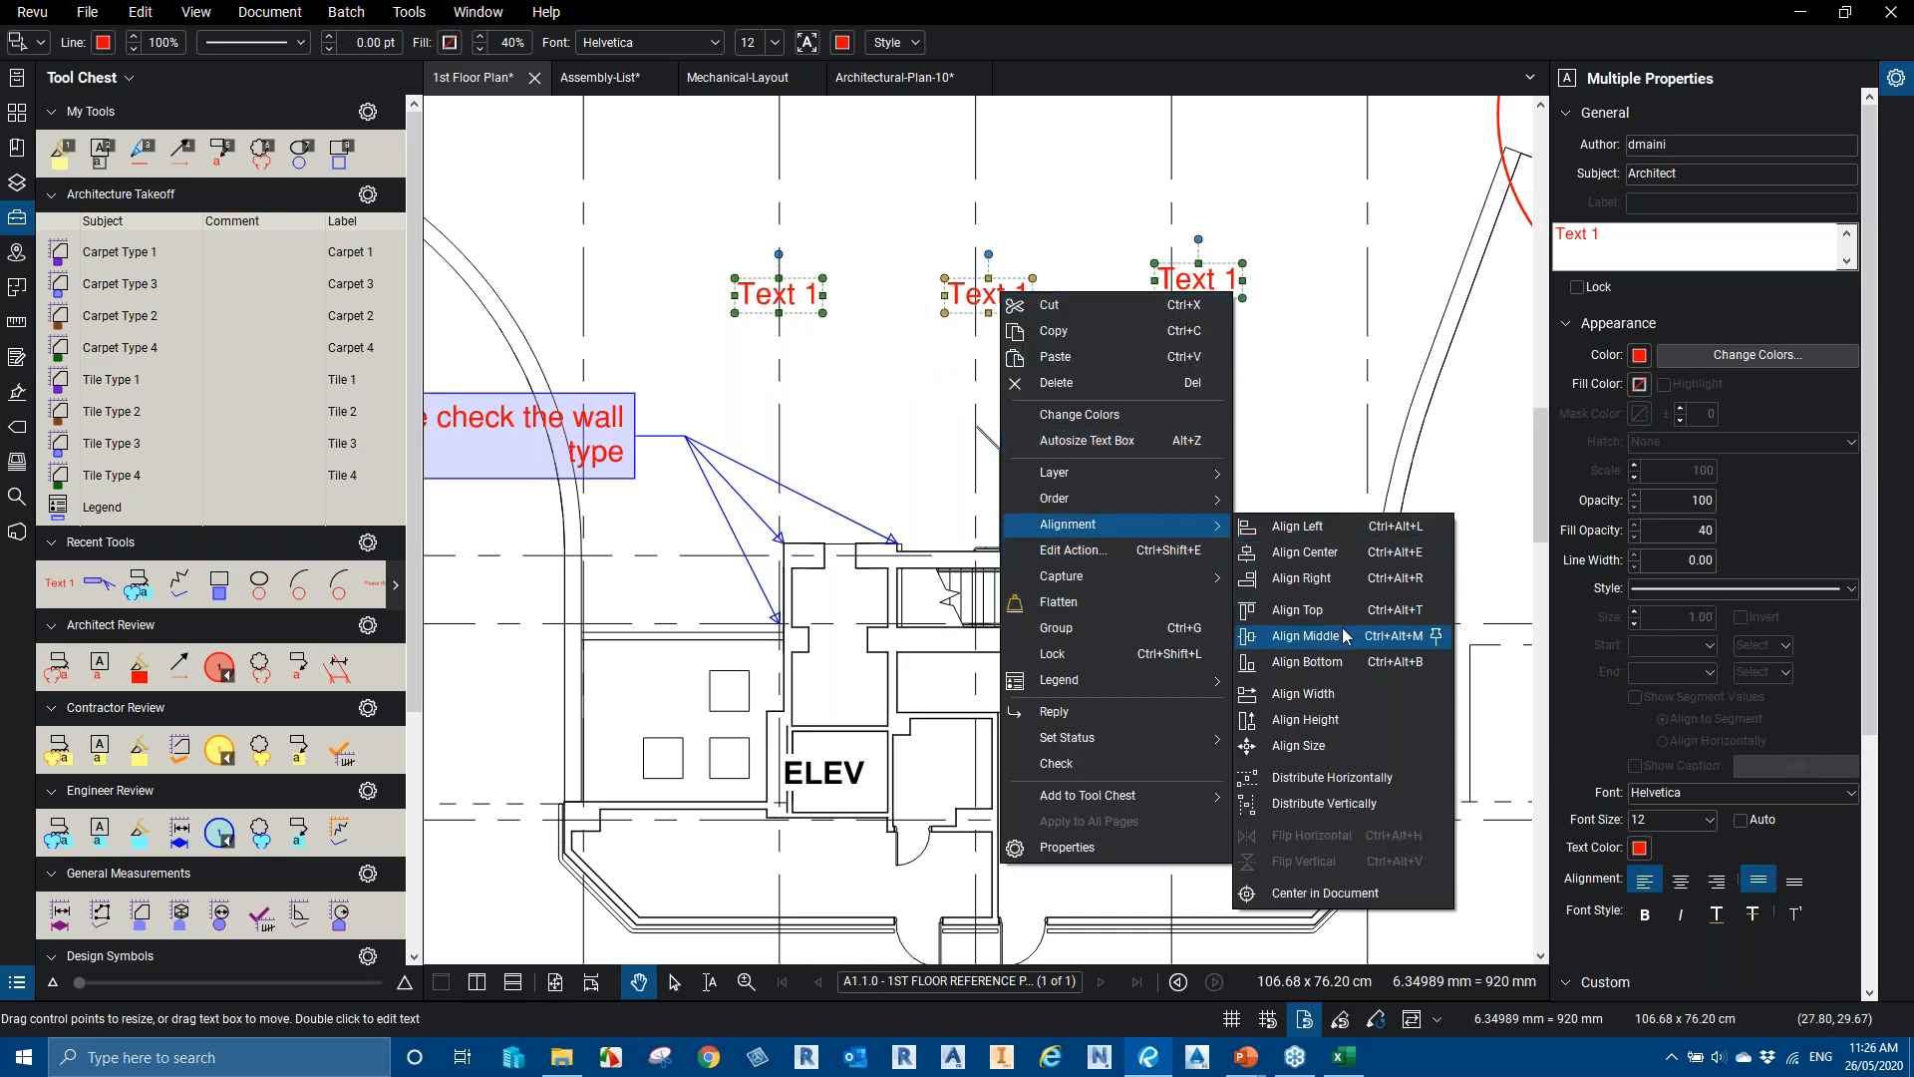
left_click(1345, 635)
left_click(1104, 392)
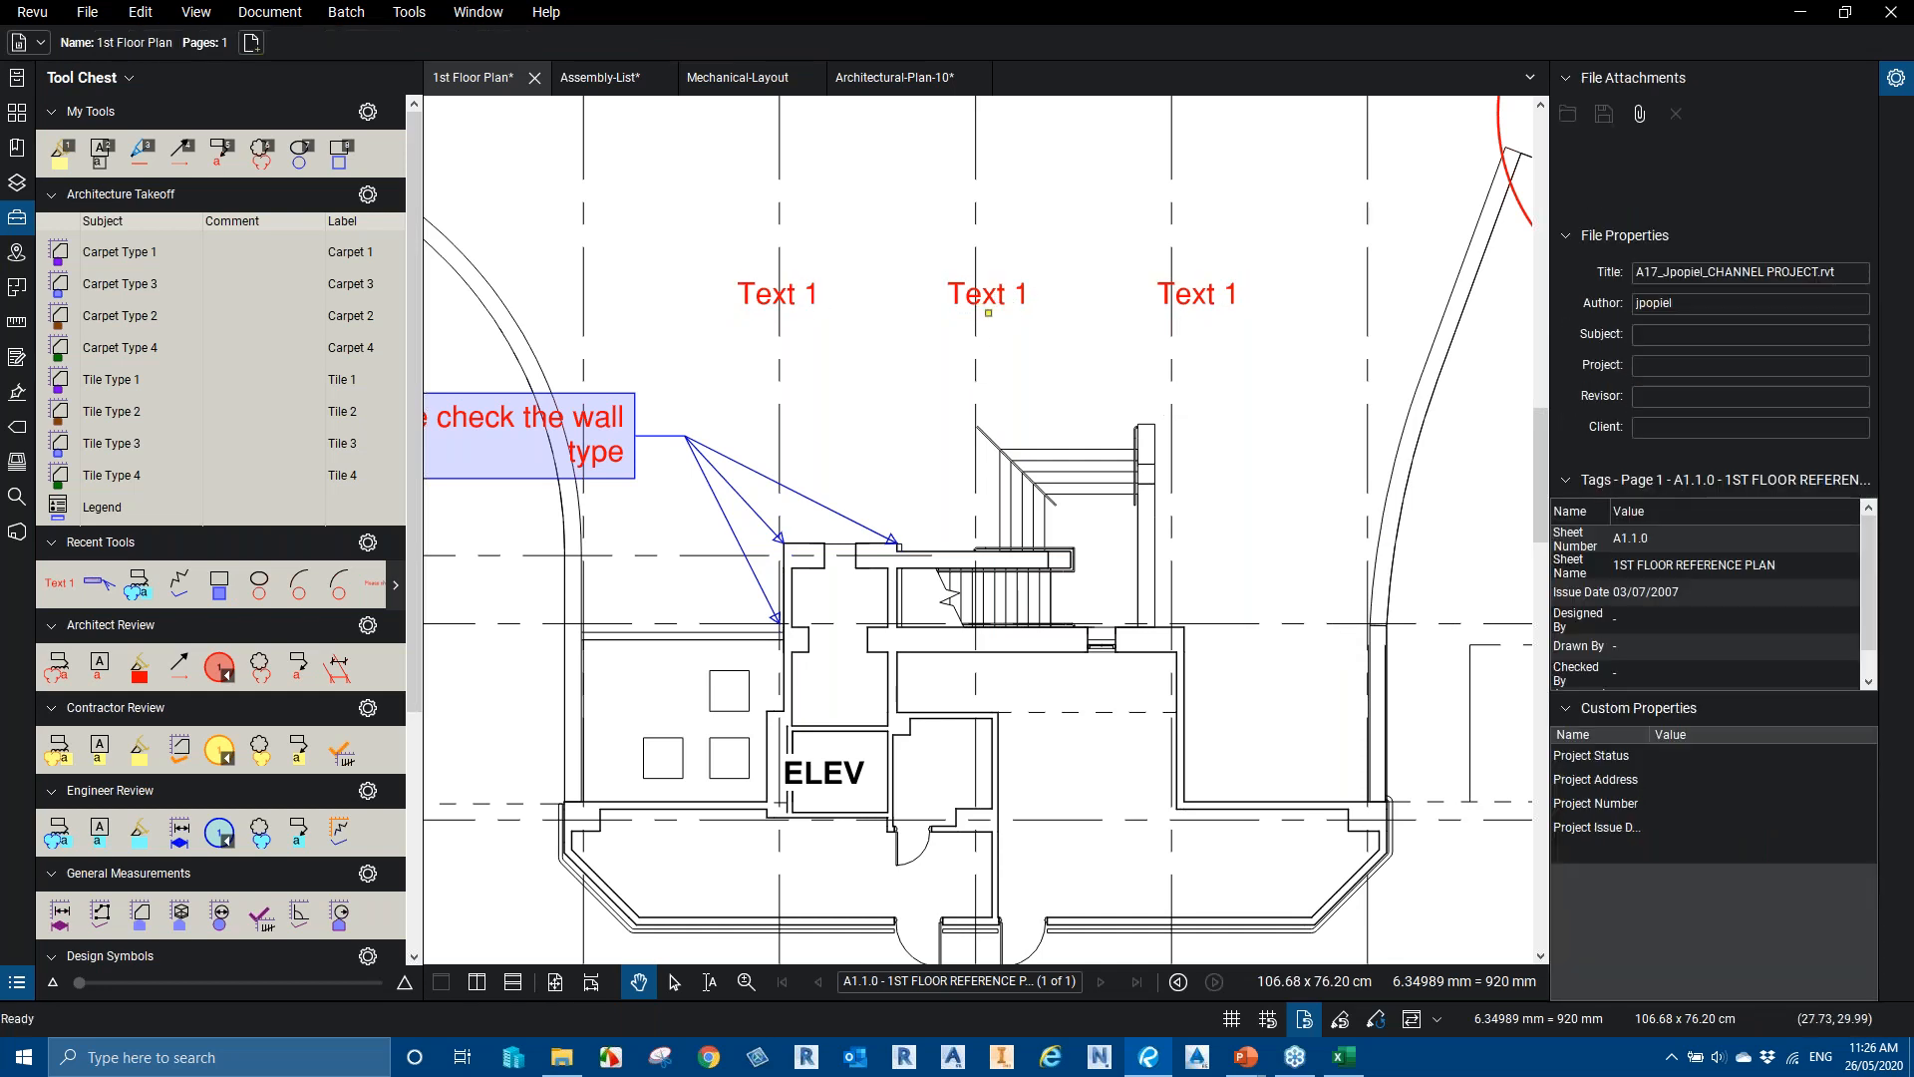
scroll(1033, 351, "down", 1)
scroll(1034, 352, "down", 1)
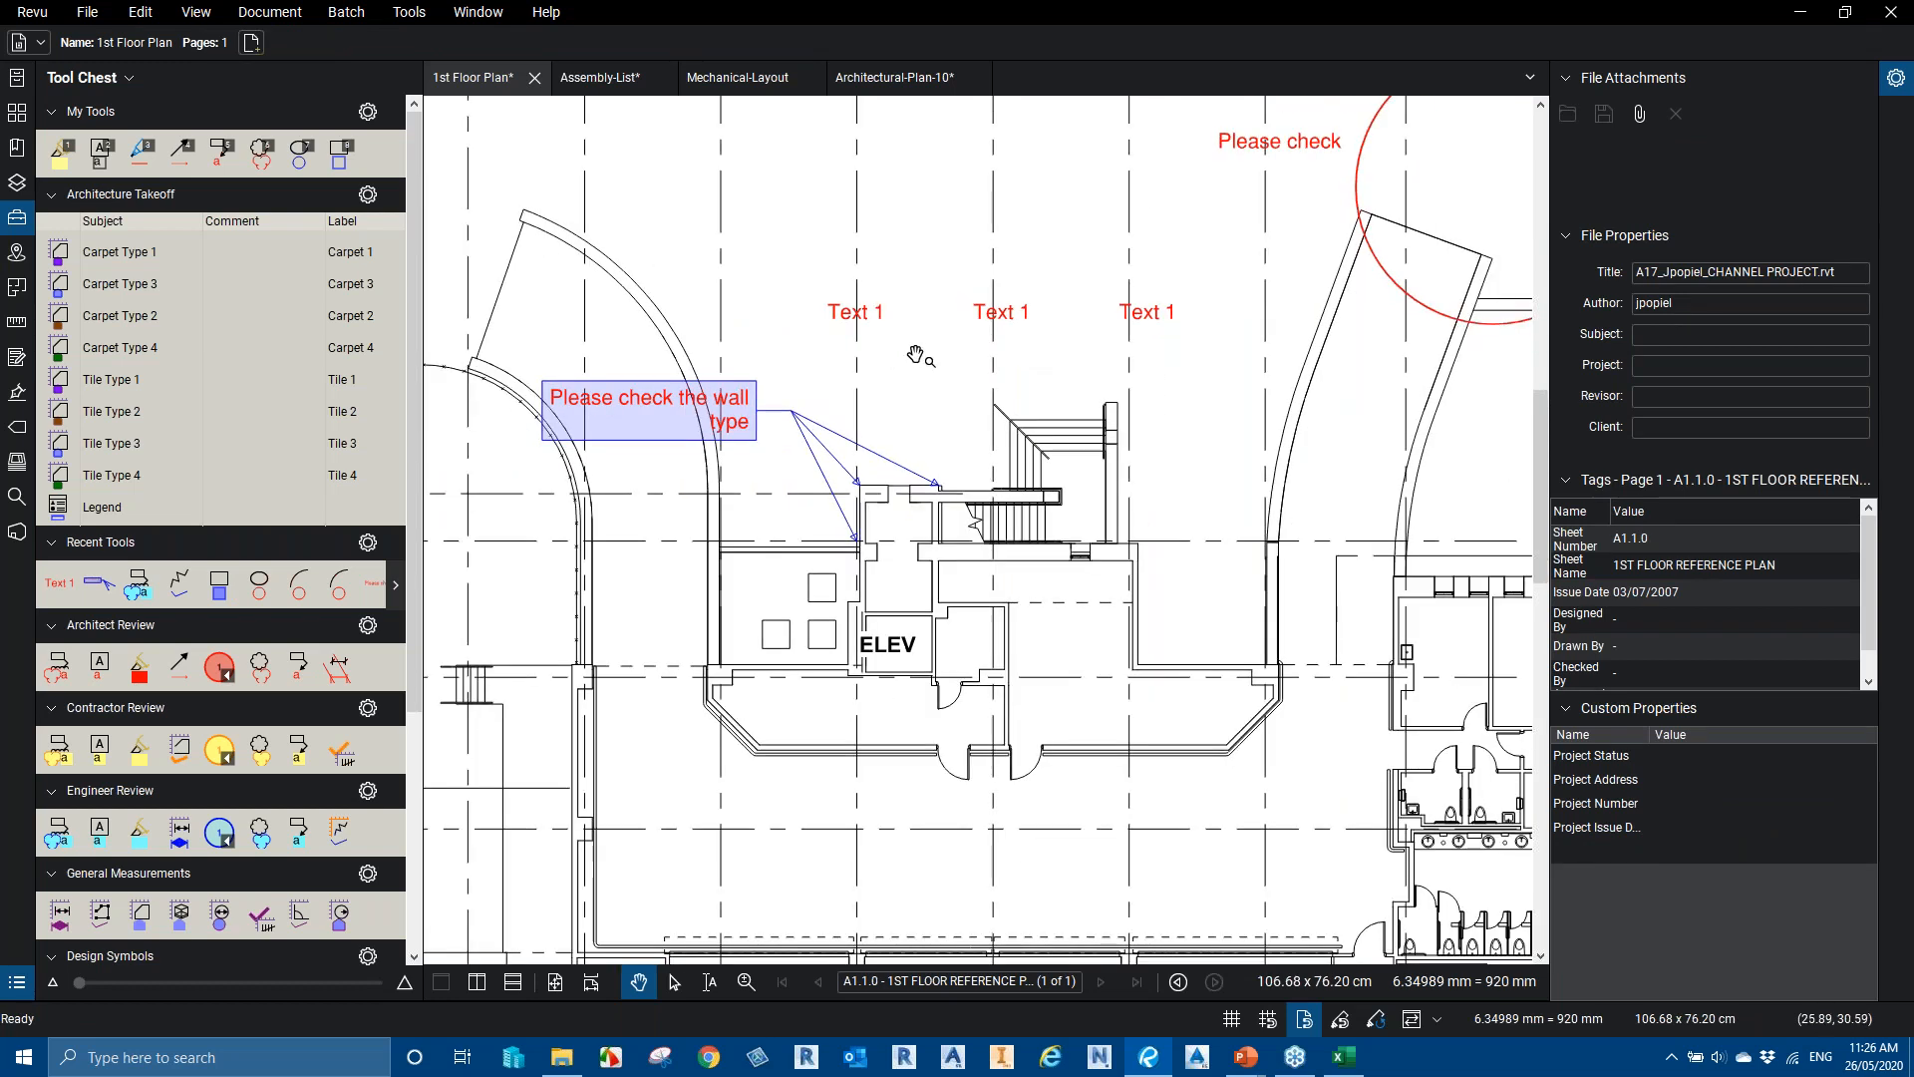
key("alt+Tab")
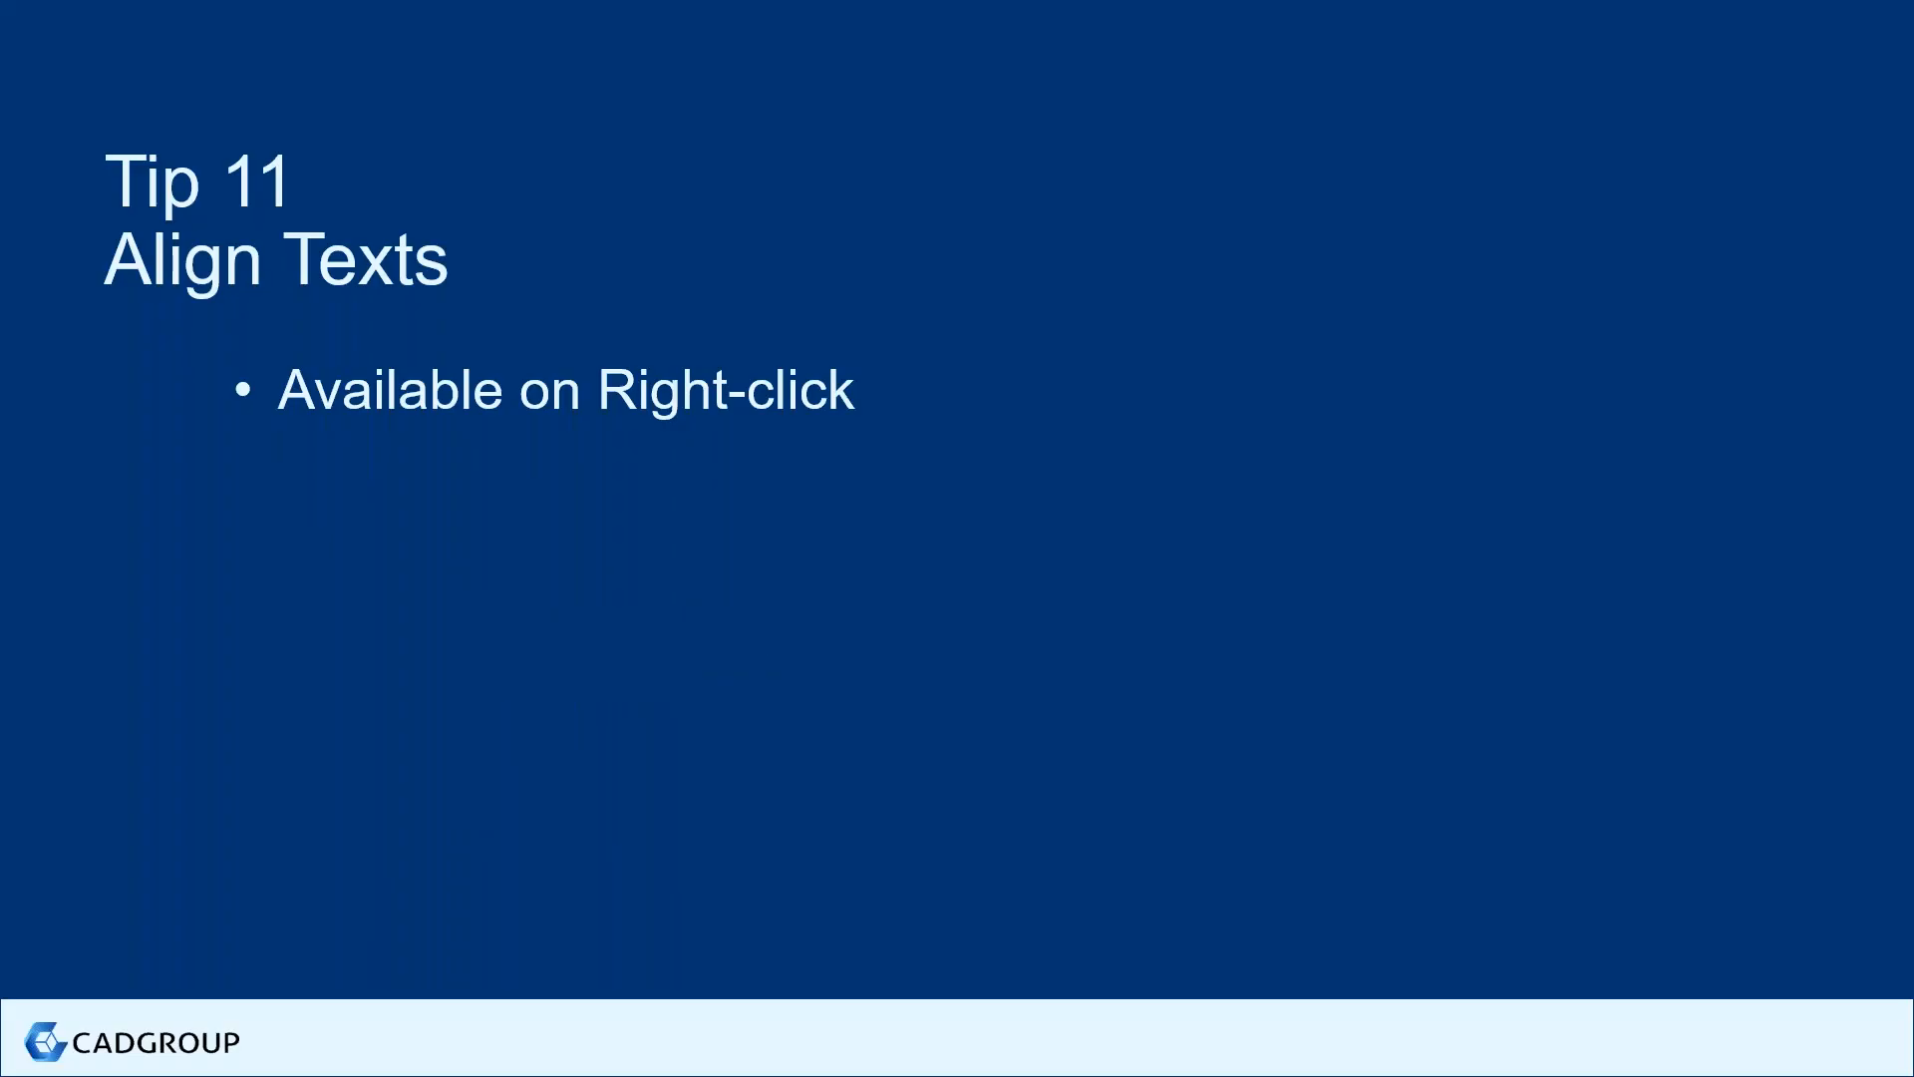
key("Right")
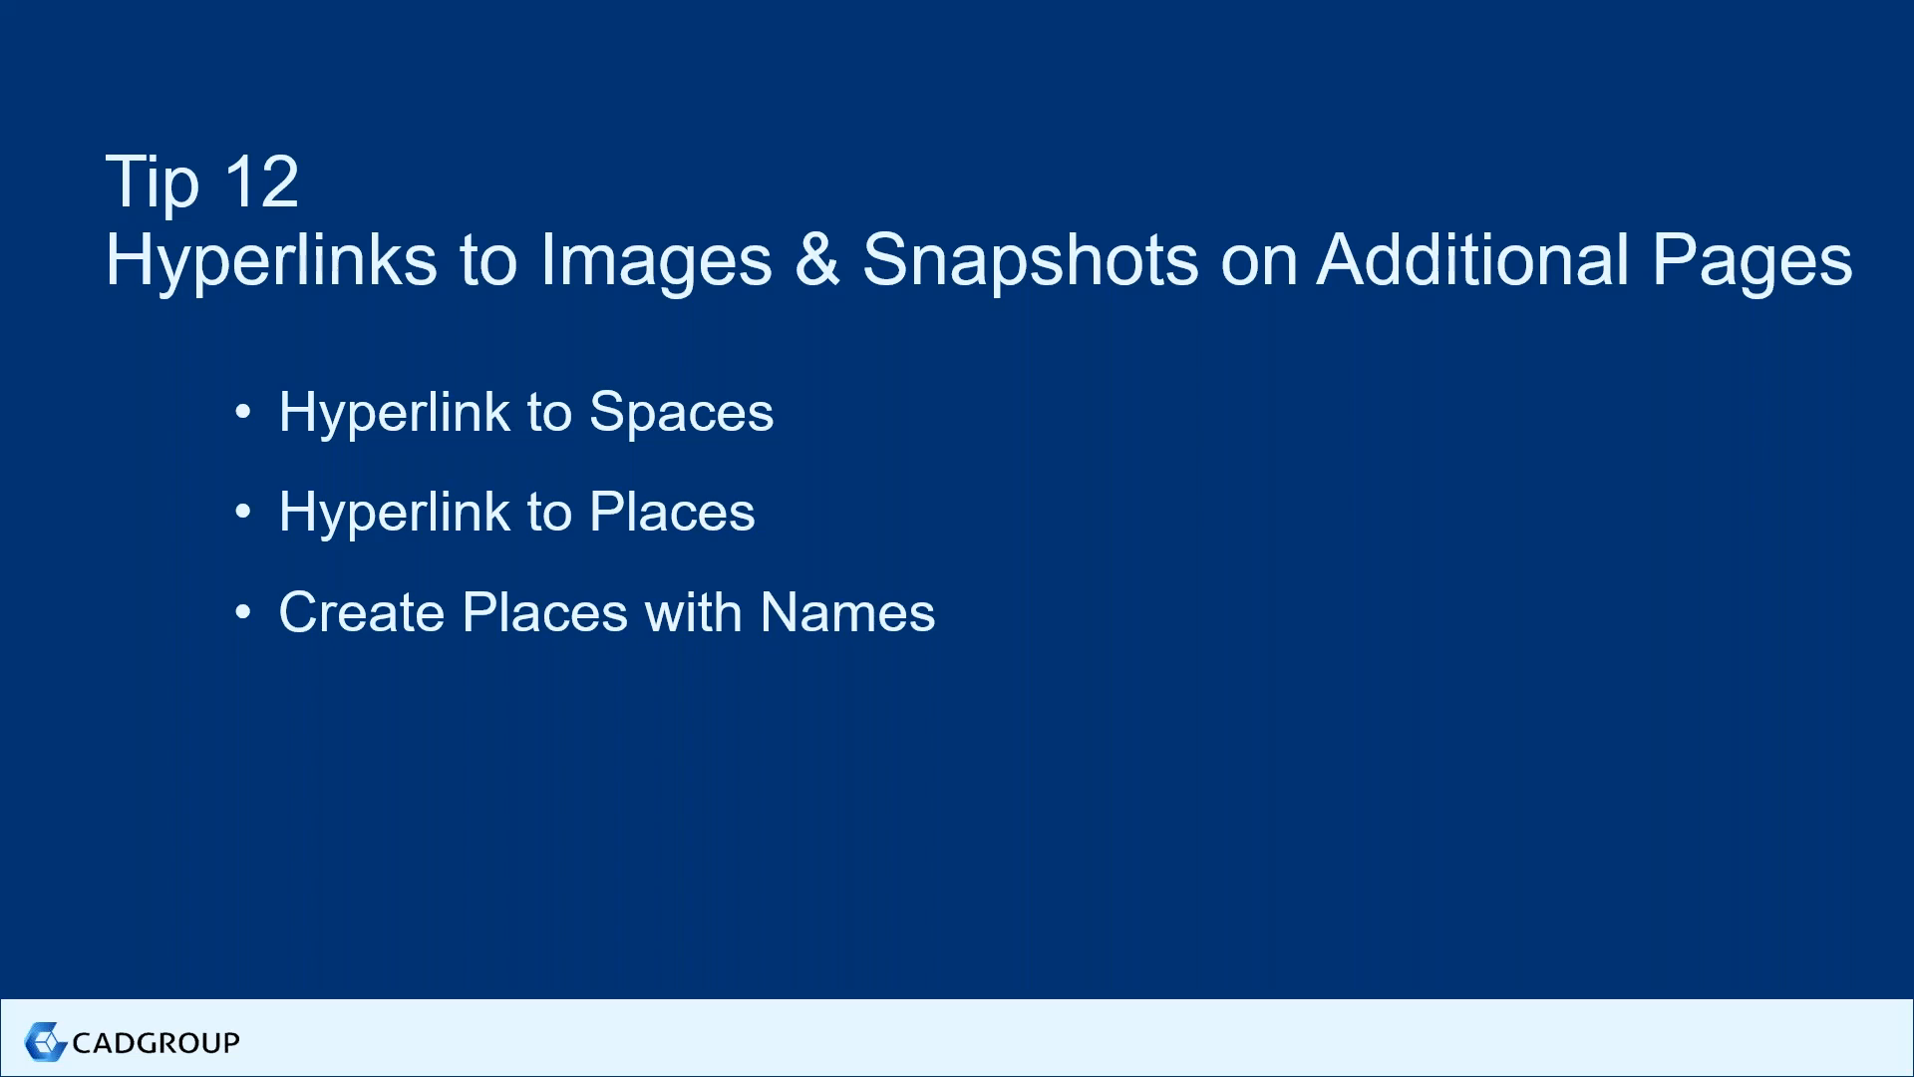
key("alt+Tab")
Take a polygonal Snapshot of the restroom area to the right of the elevator block
scroll(935, 468, "down", 3)
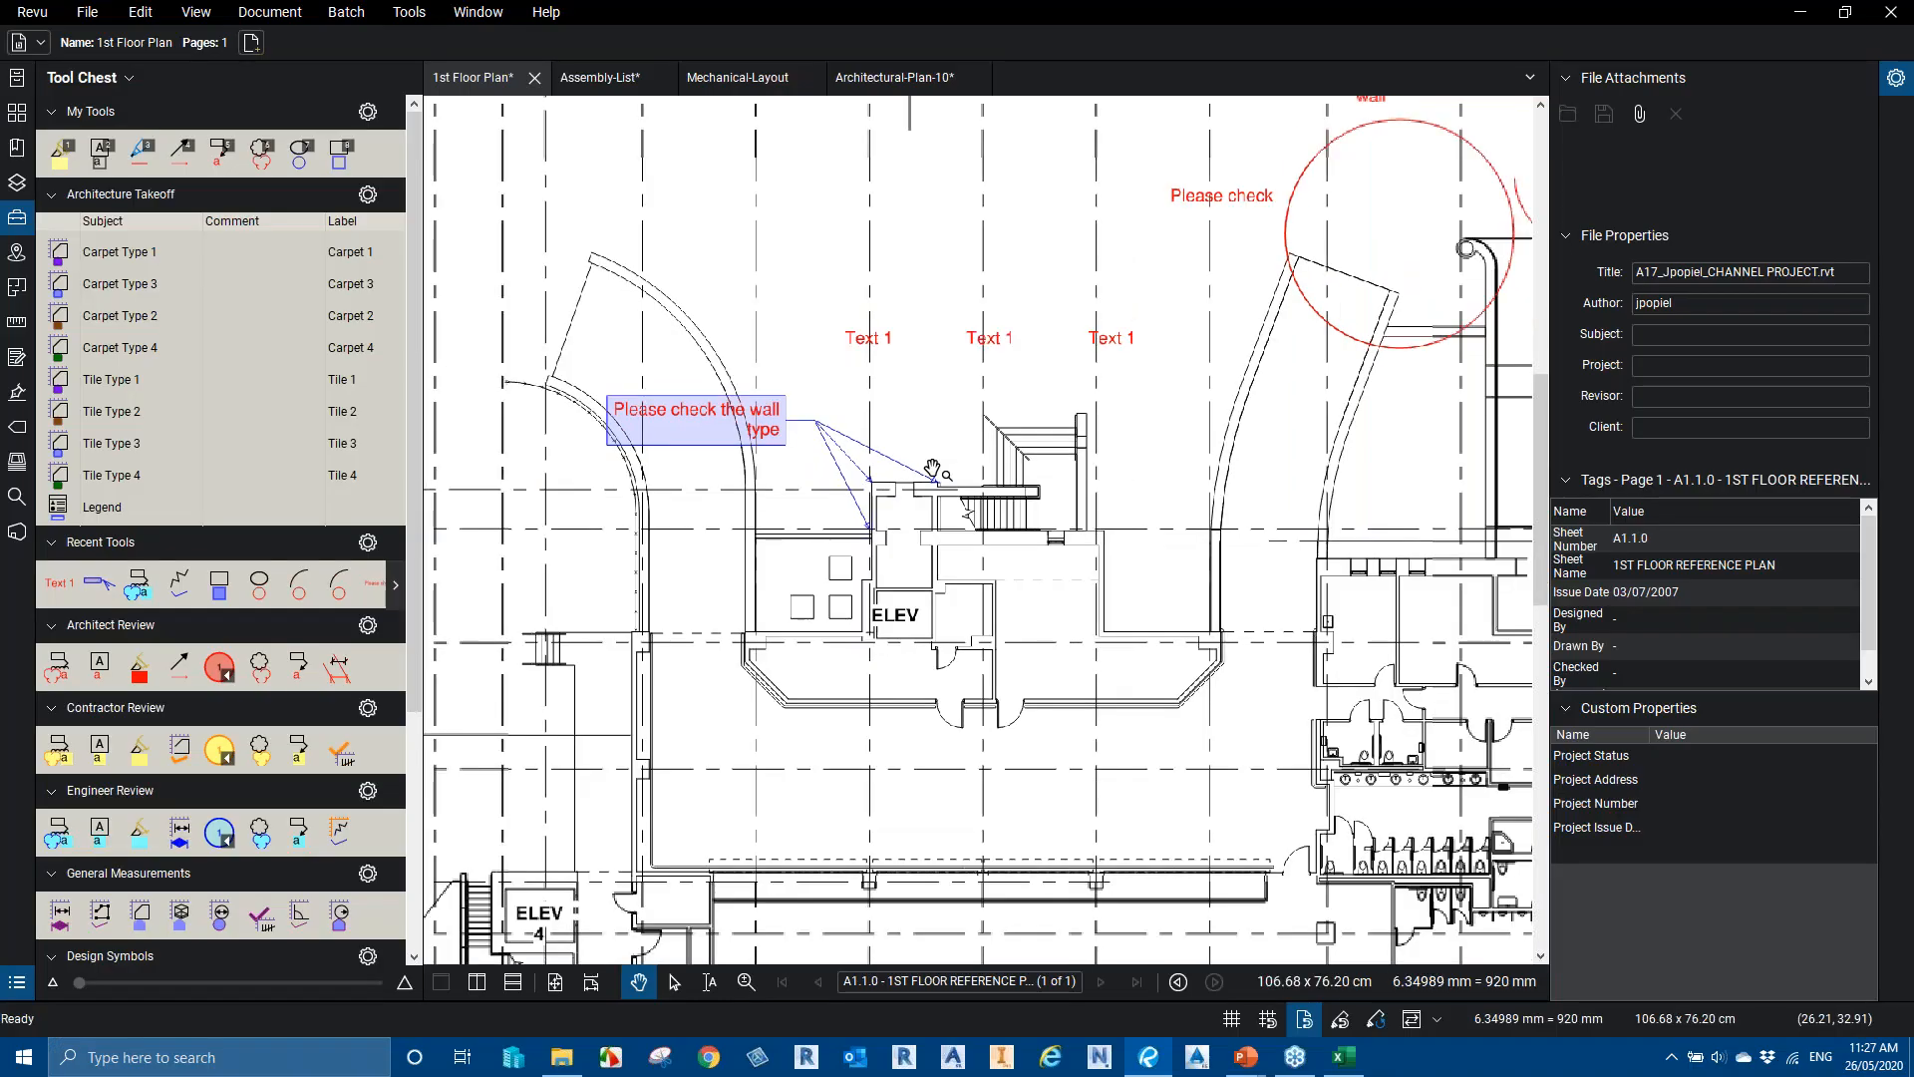
scroll(936, 467, "down", 4)
left_click_drag(1161, 624, 1020, 475)
scroll(1020, 475, "up", 1)
scroll(1106, 514, "up", 2)
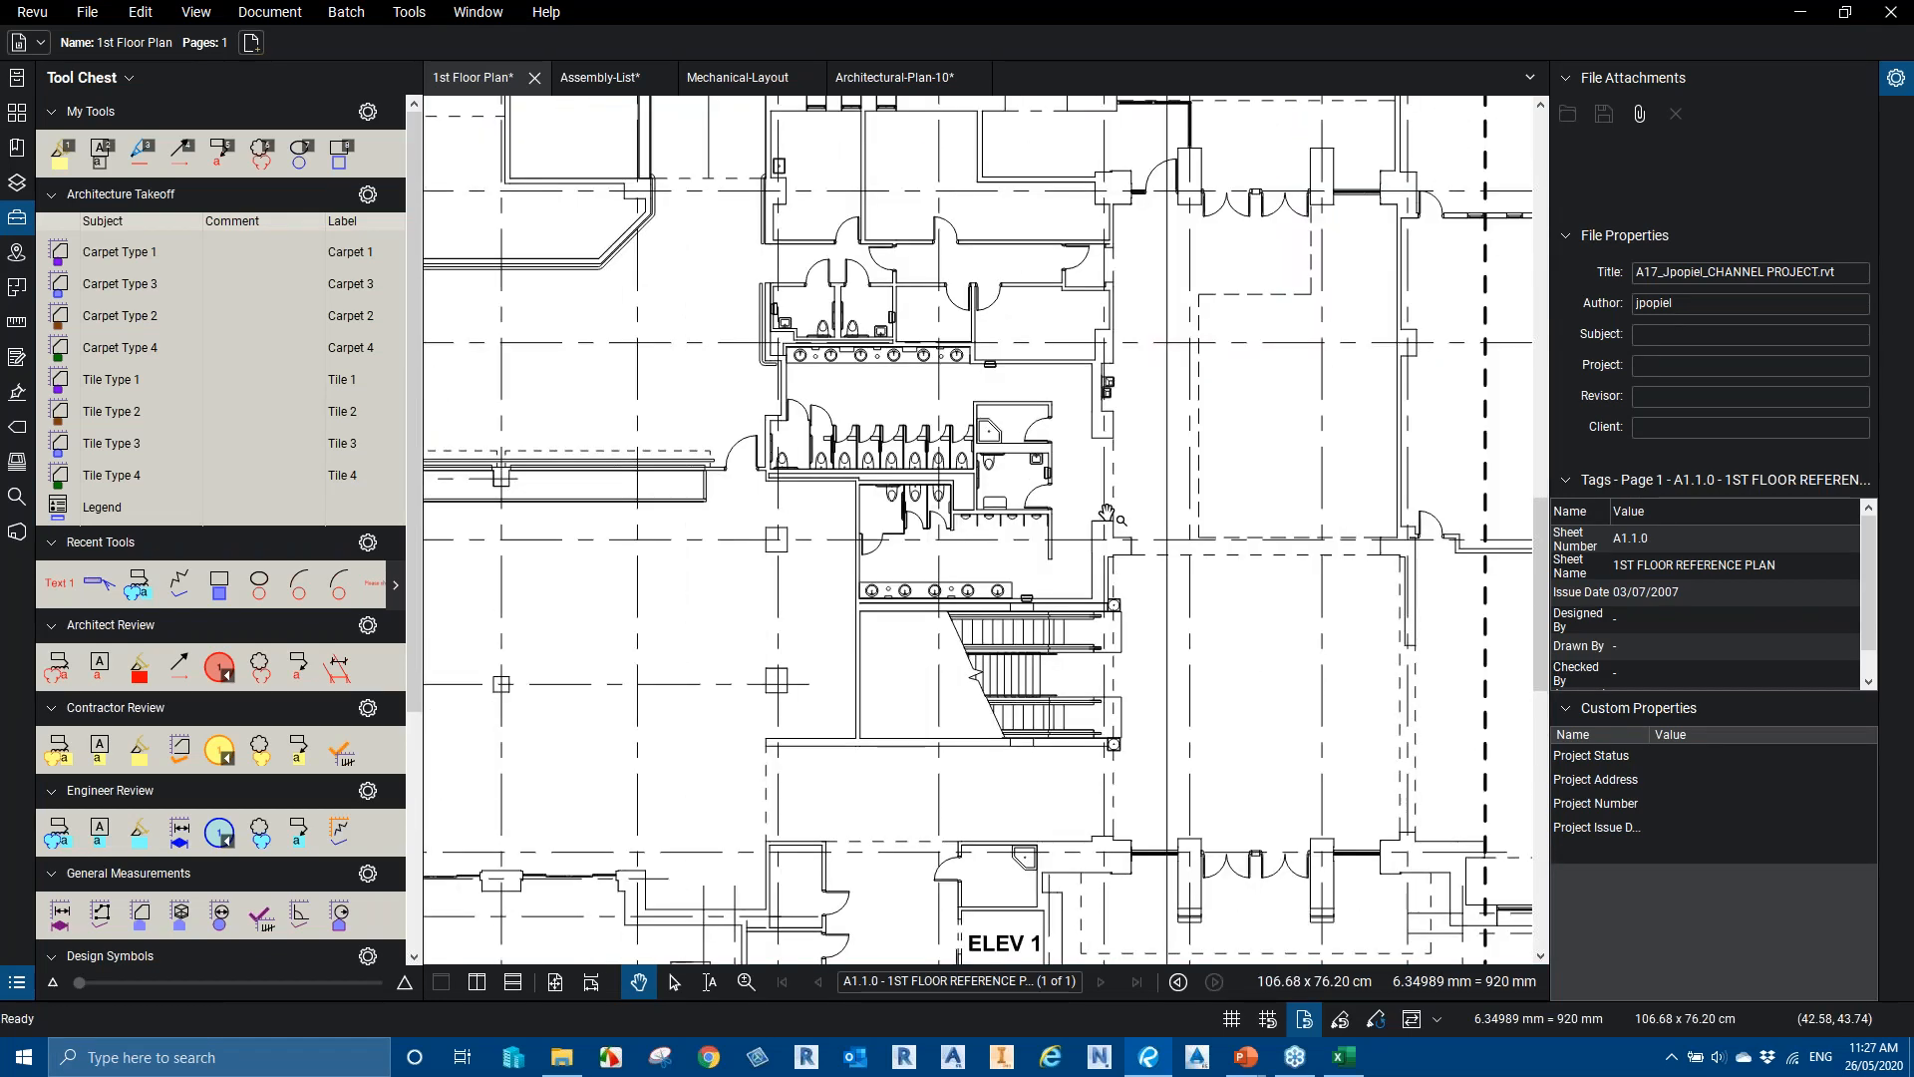
scroll(1107, 511, "down", 2)
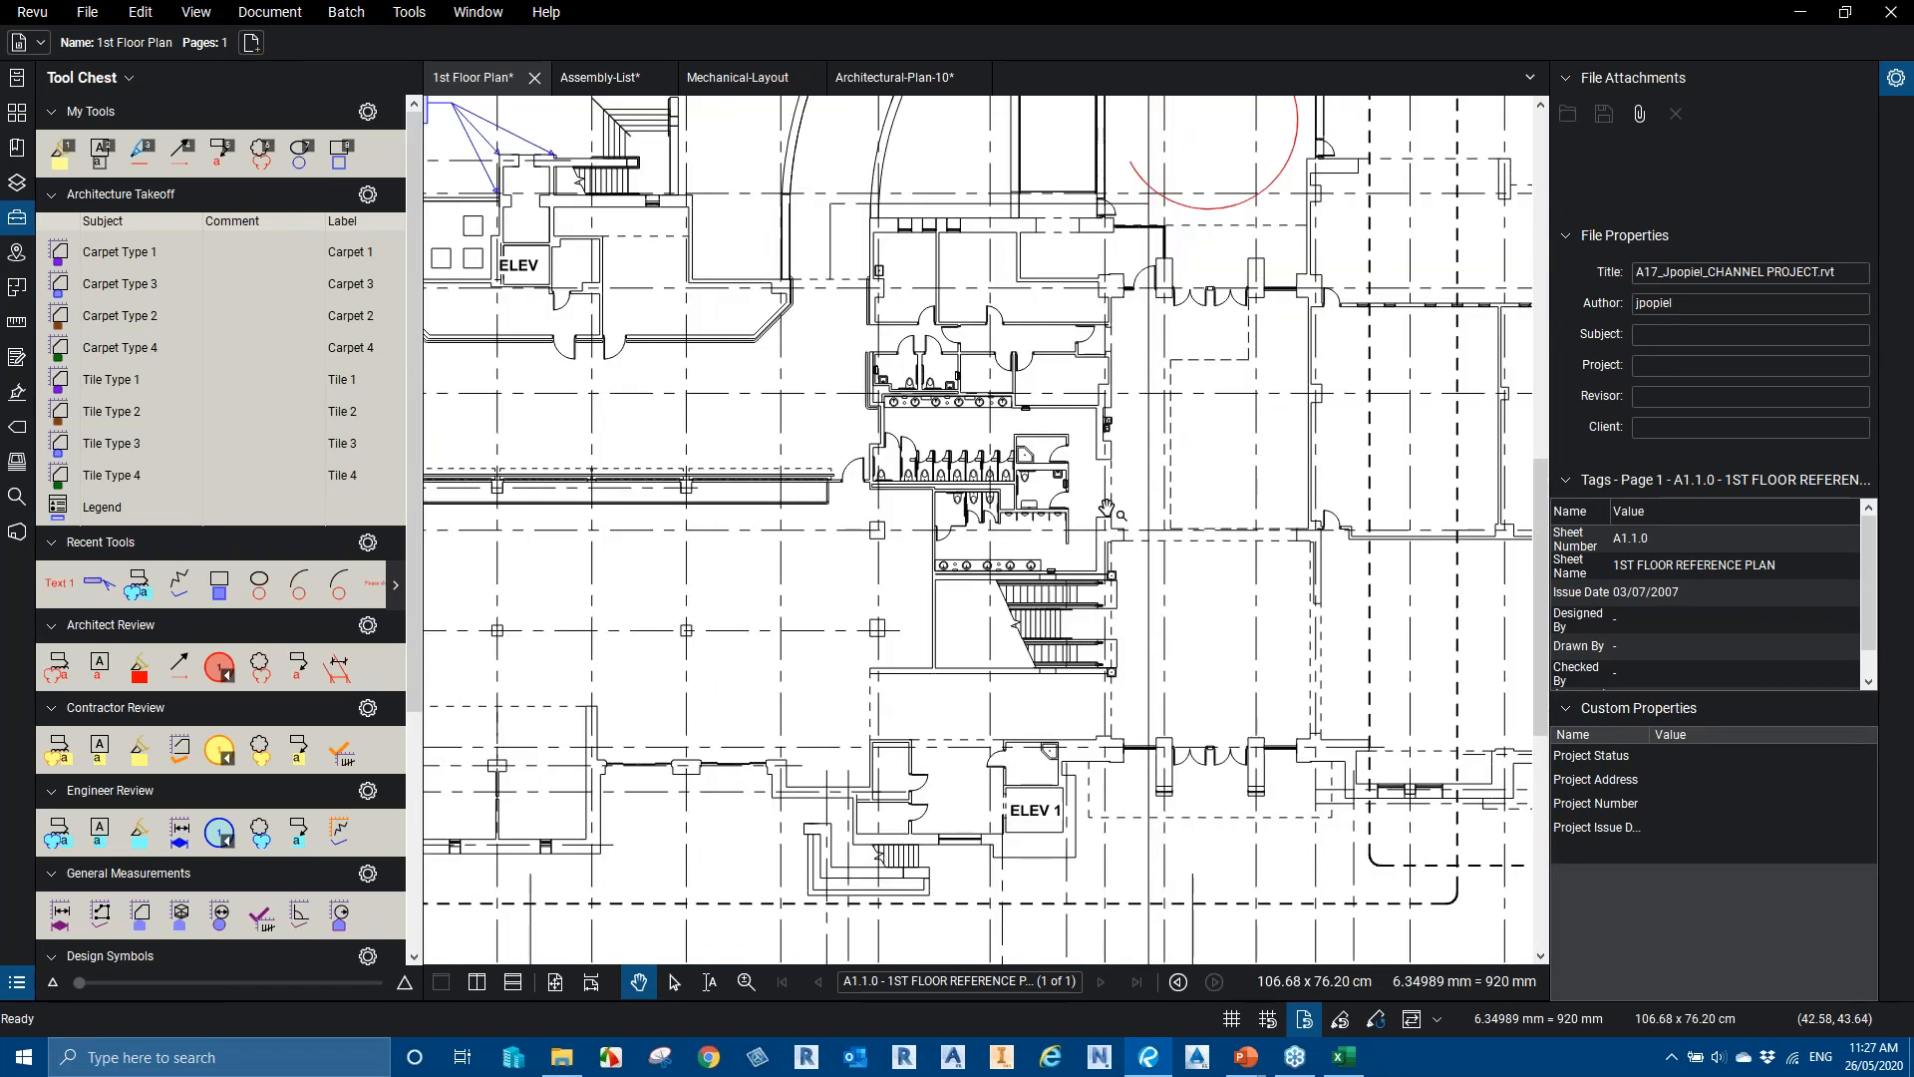
scroll(1106, 512, "down", 2)
left_click_drag(1129, 495, 1215, 595)
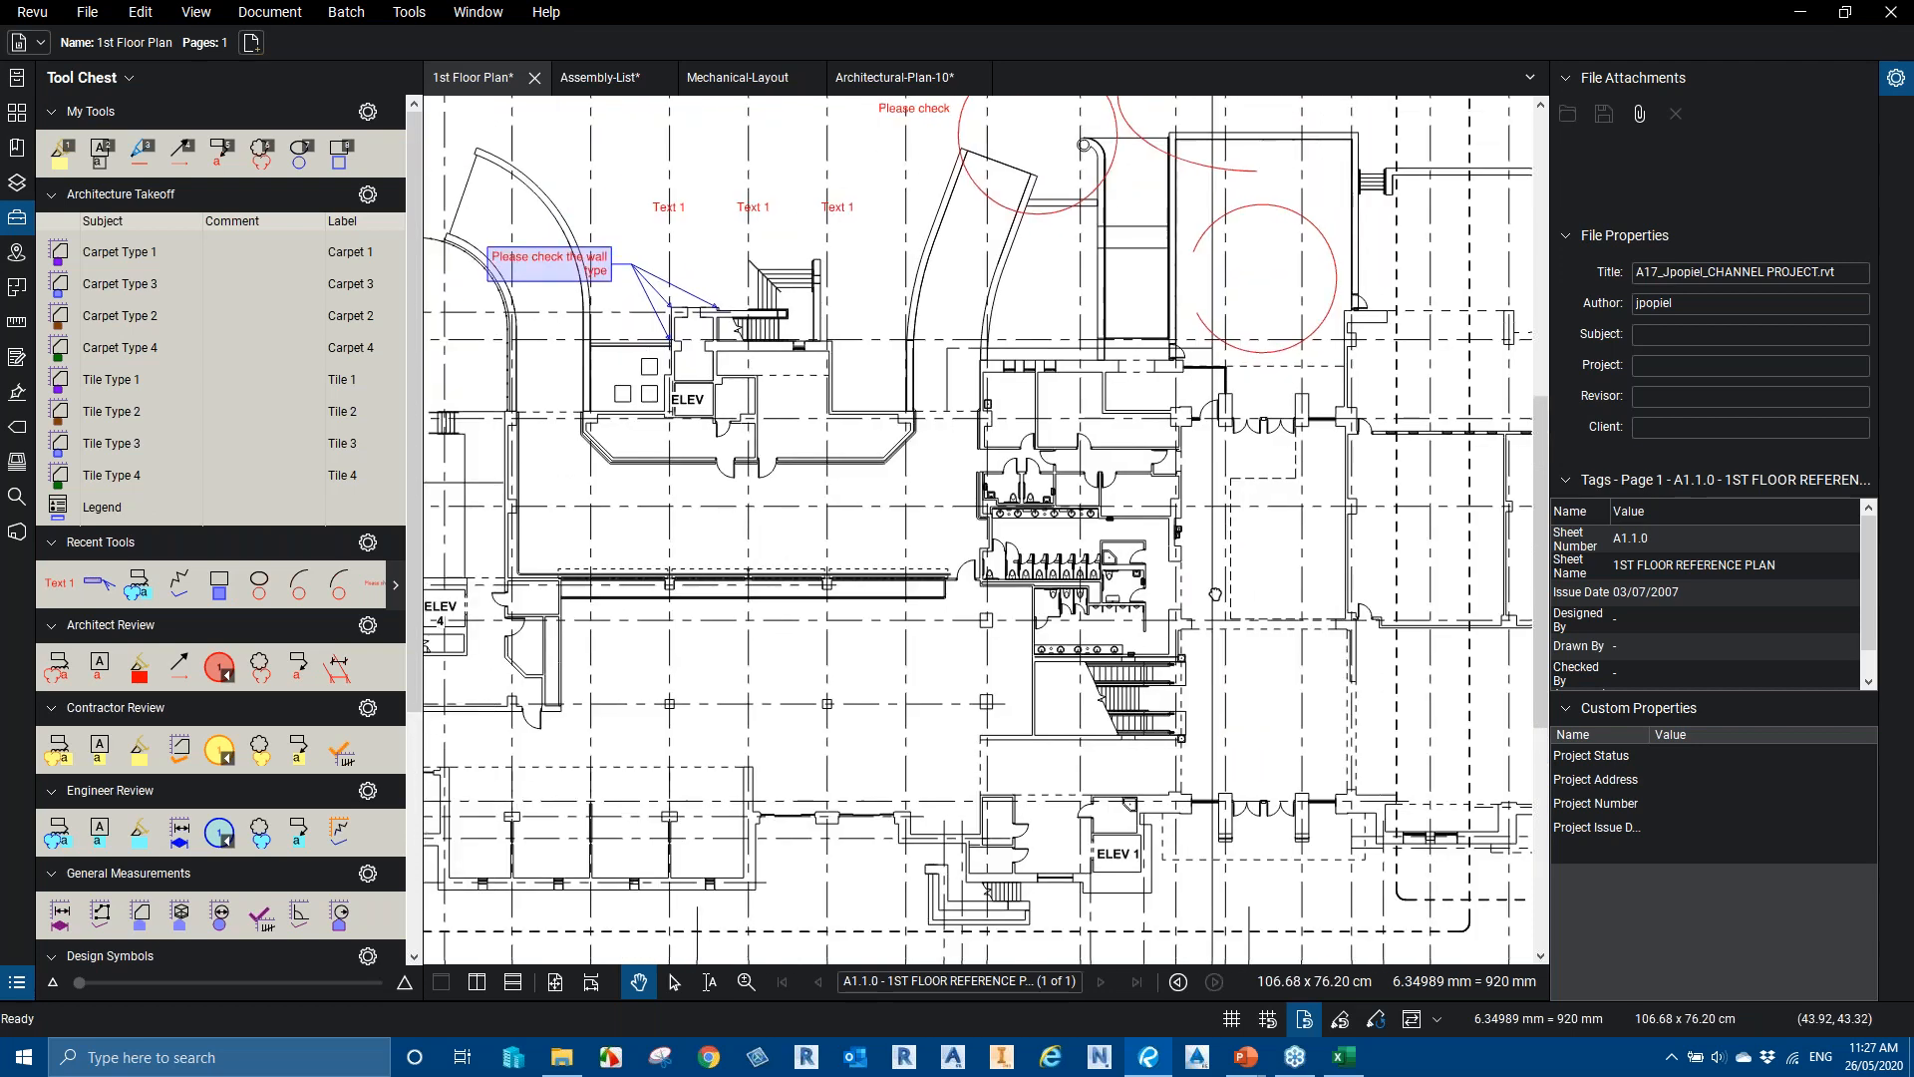
scroll(1014, 499, "up", 3)
scroll(1014, 592, "down", 5)
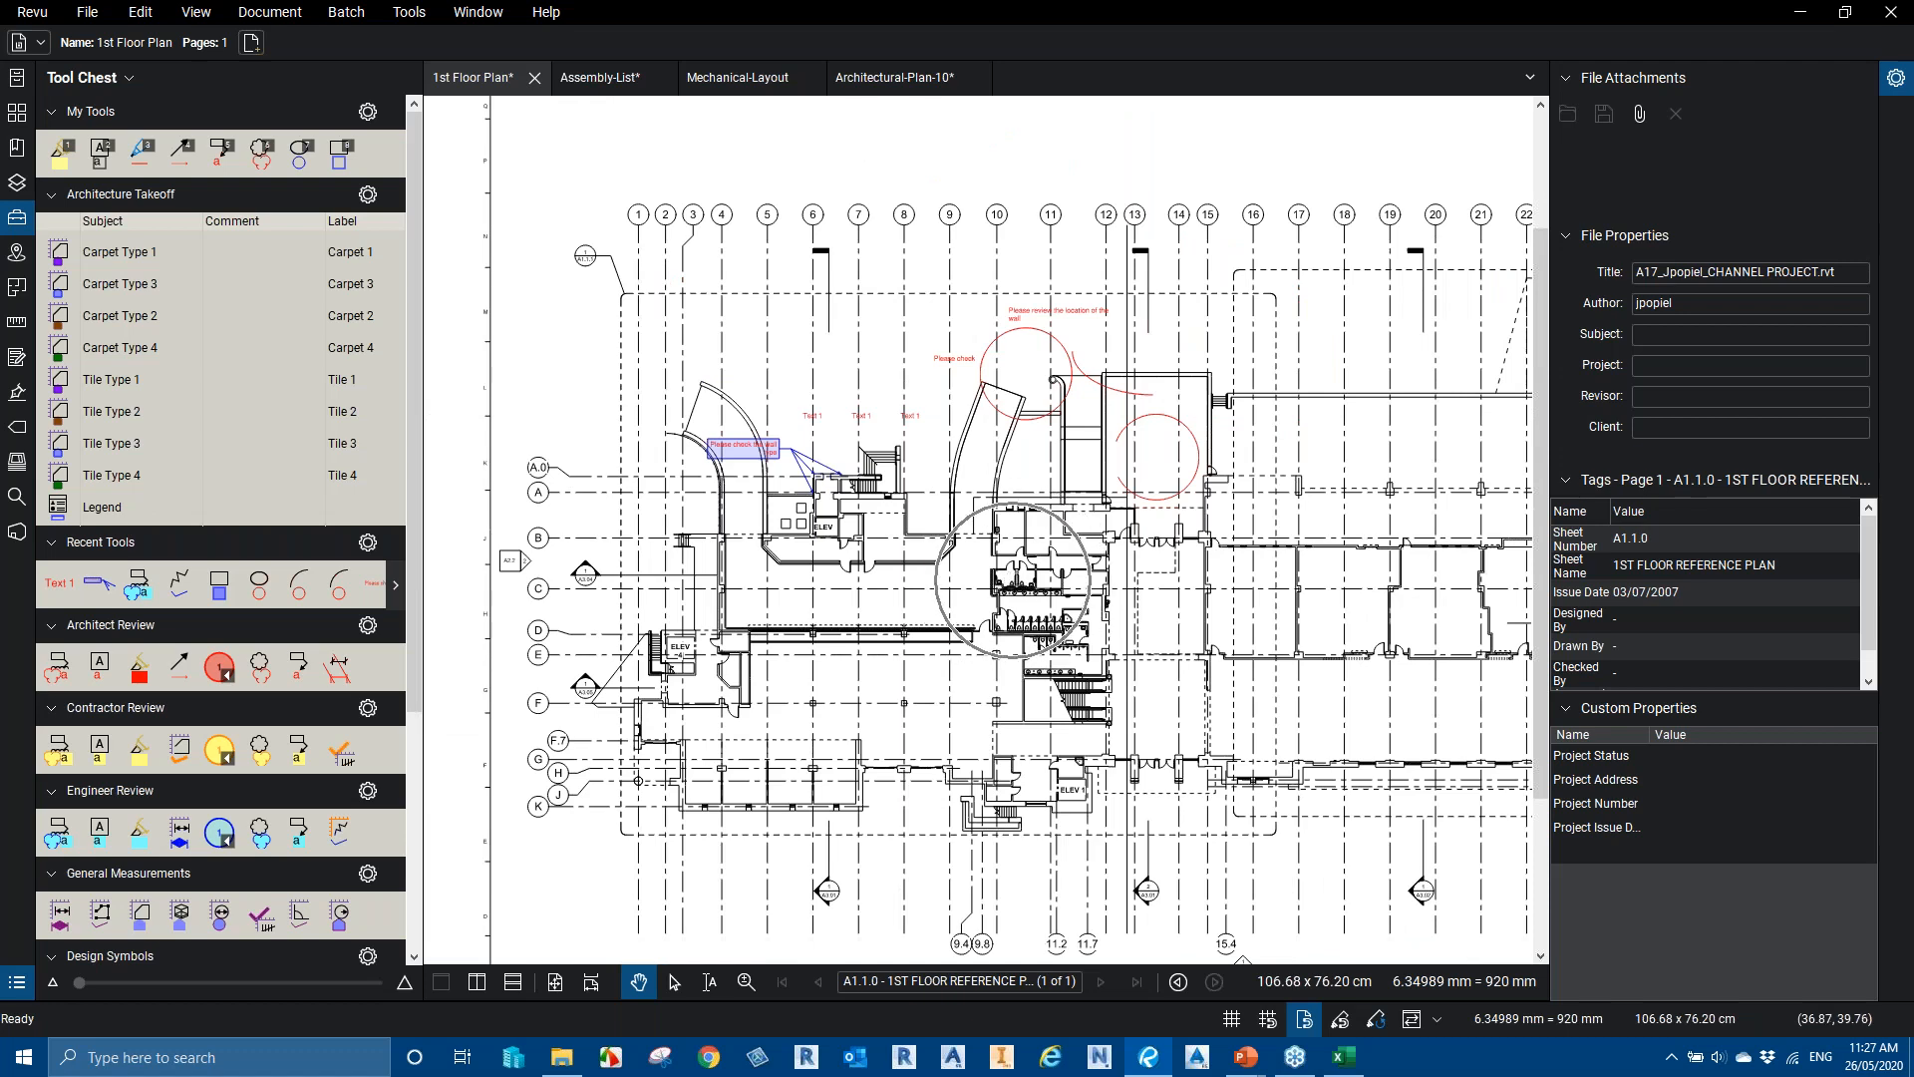
scroll(1014, 578, "up", 3)
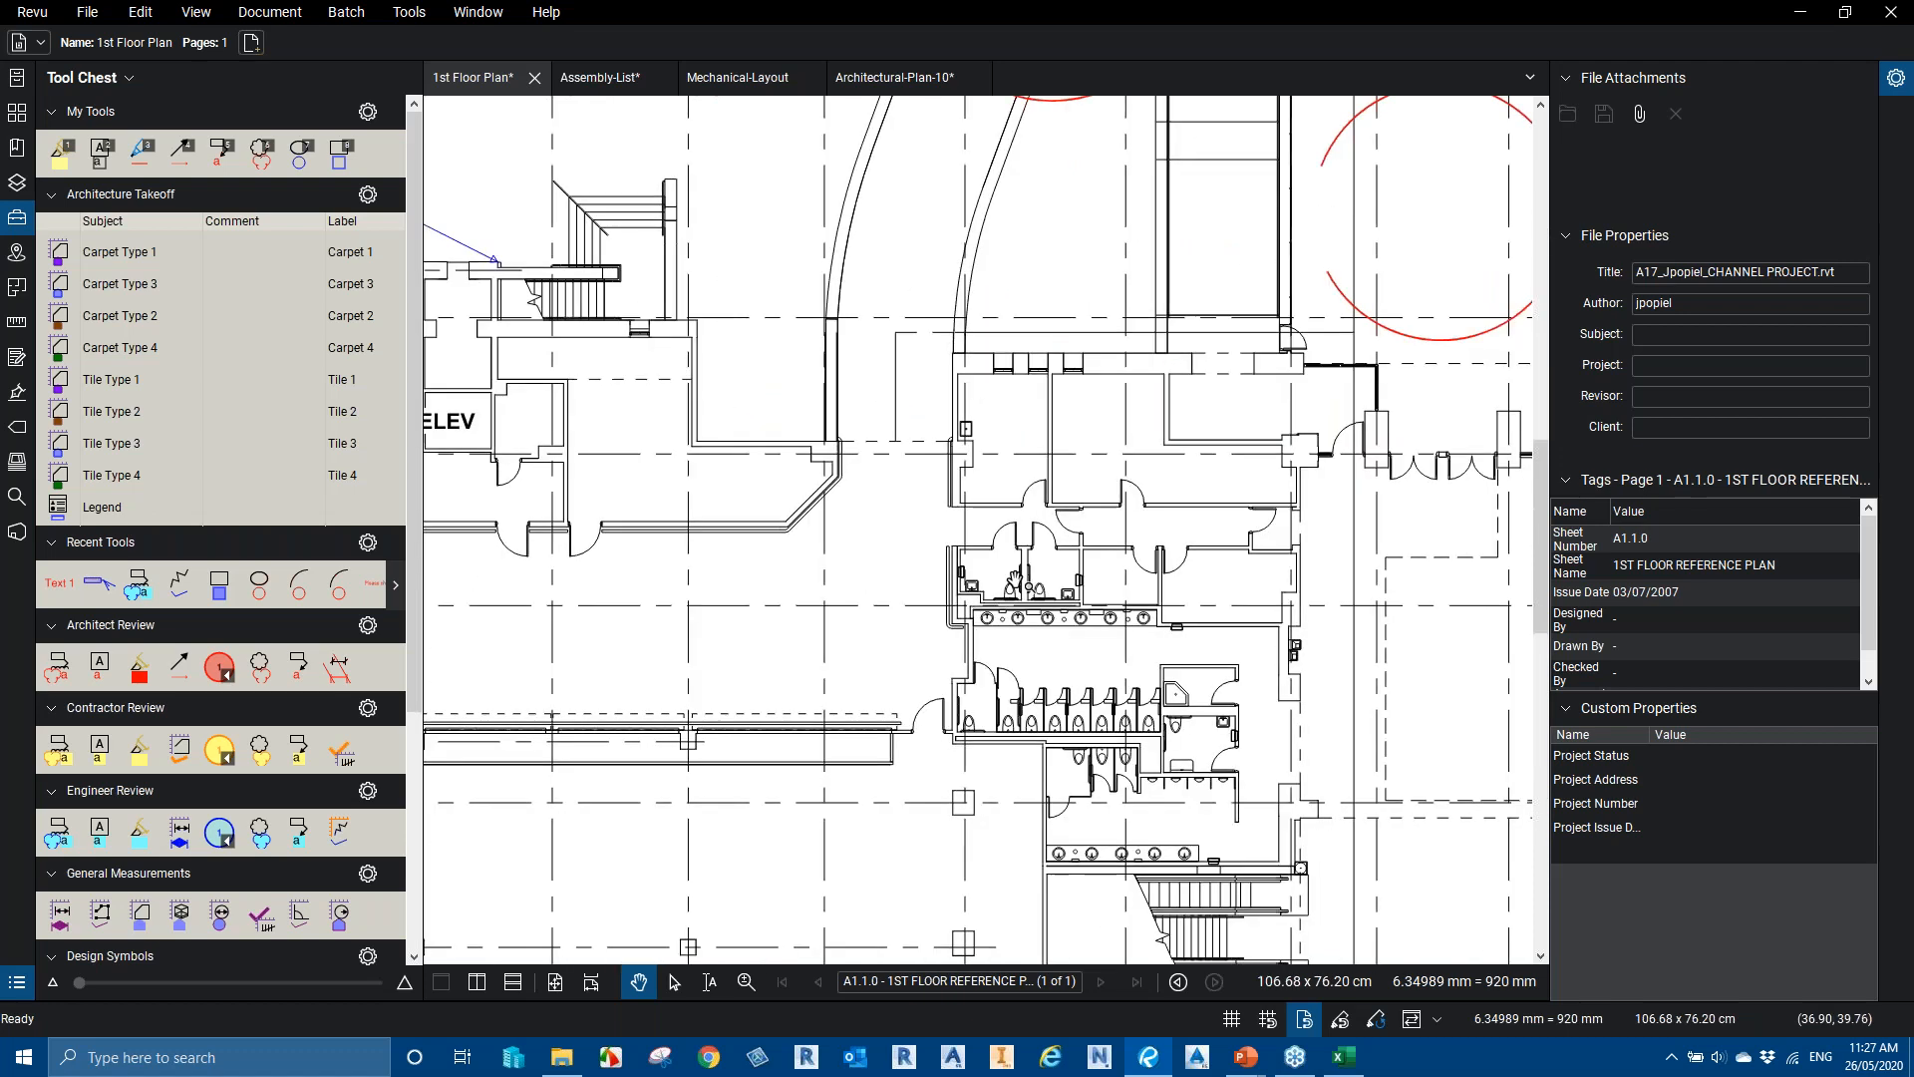
scroll(1014, 580, "up", 1)
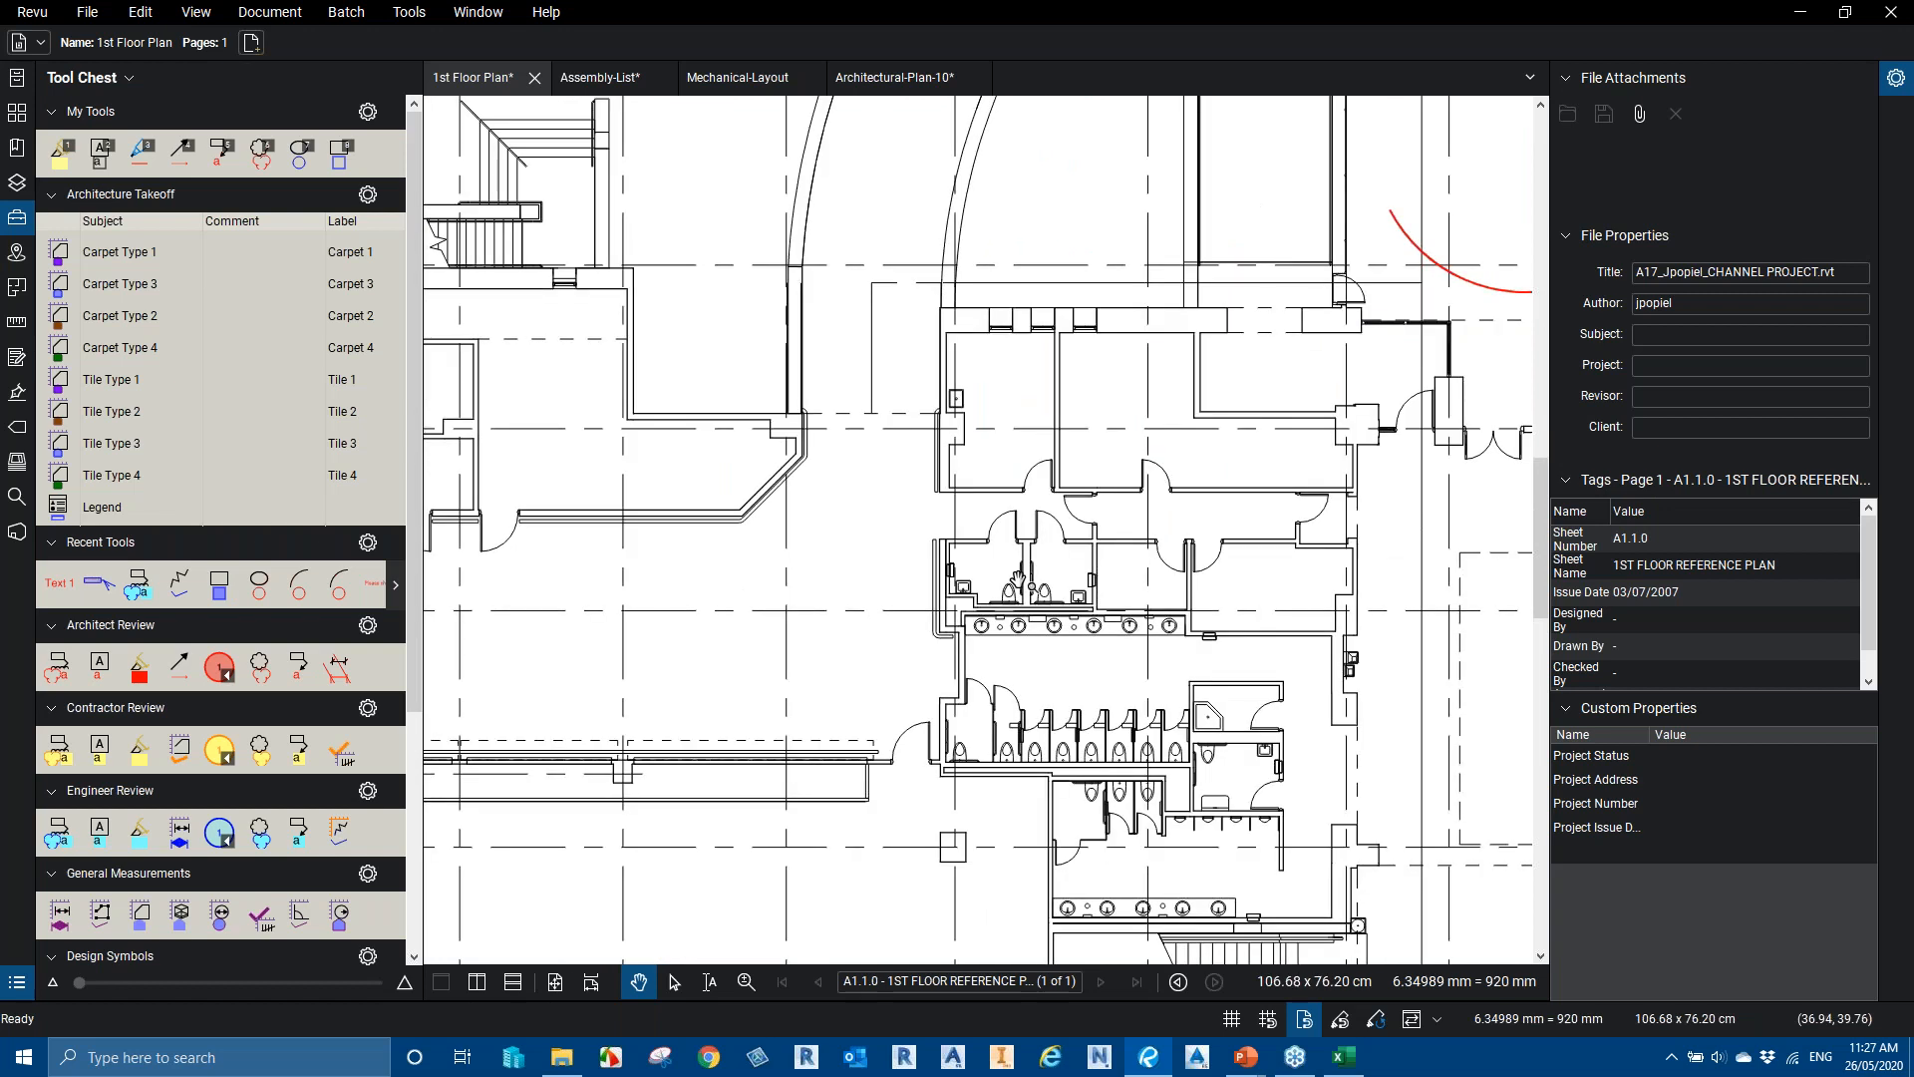
left_click(141, 13)
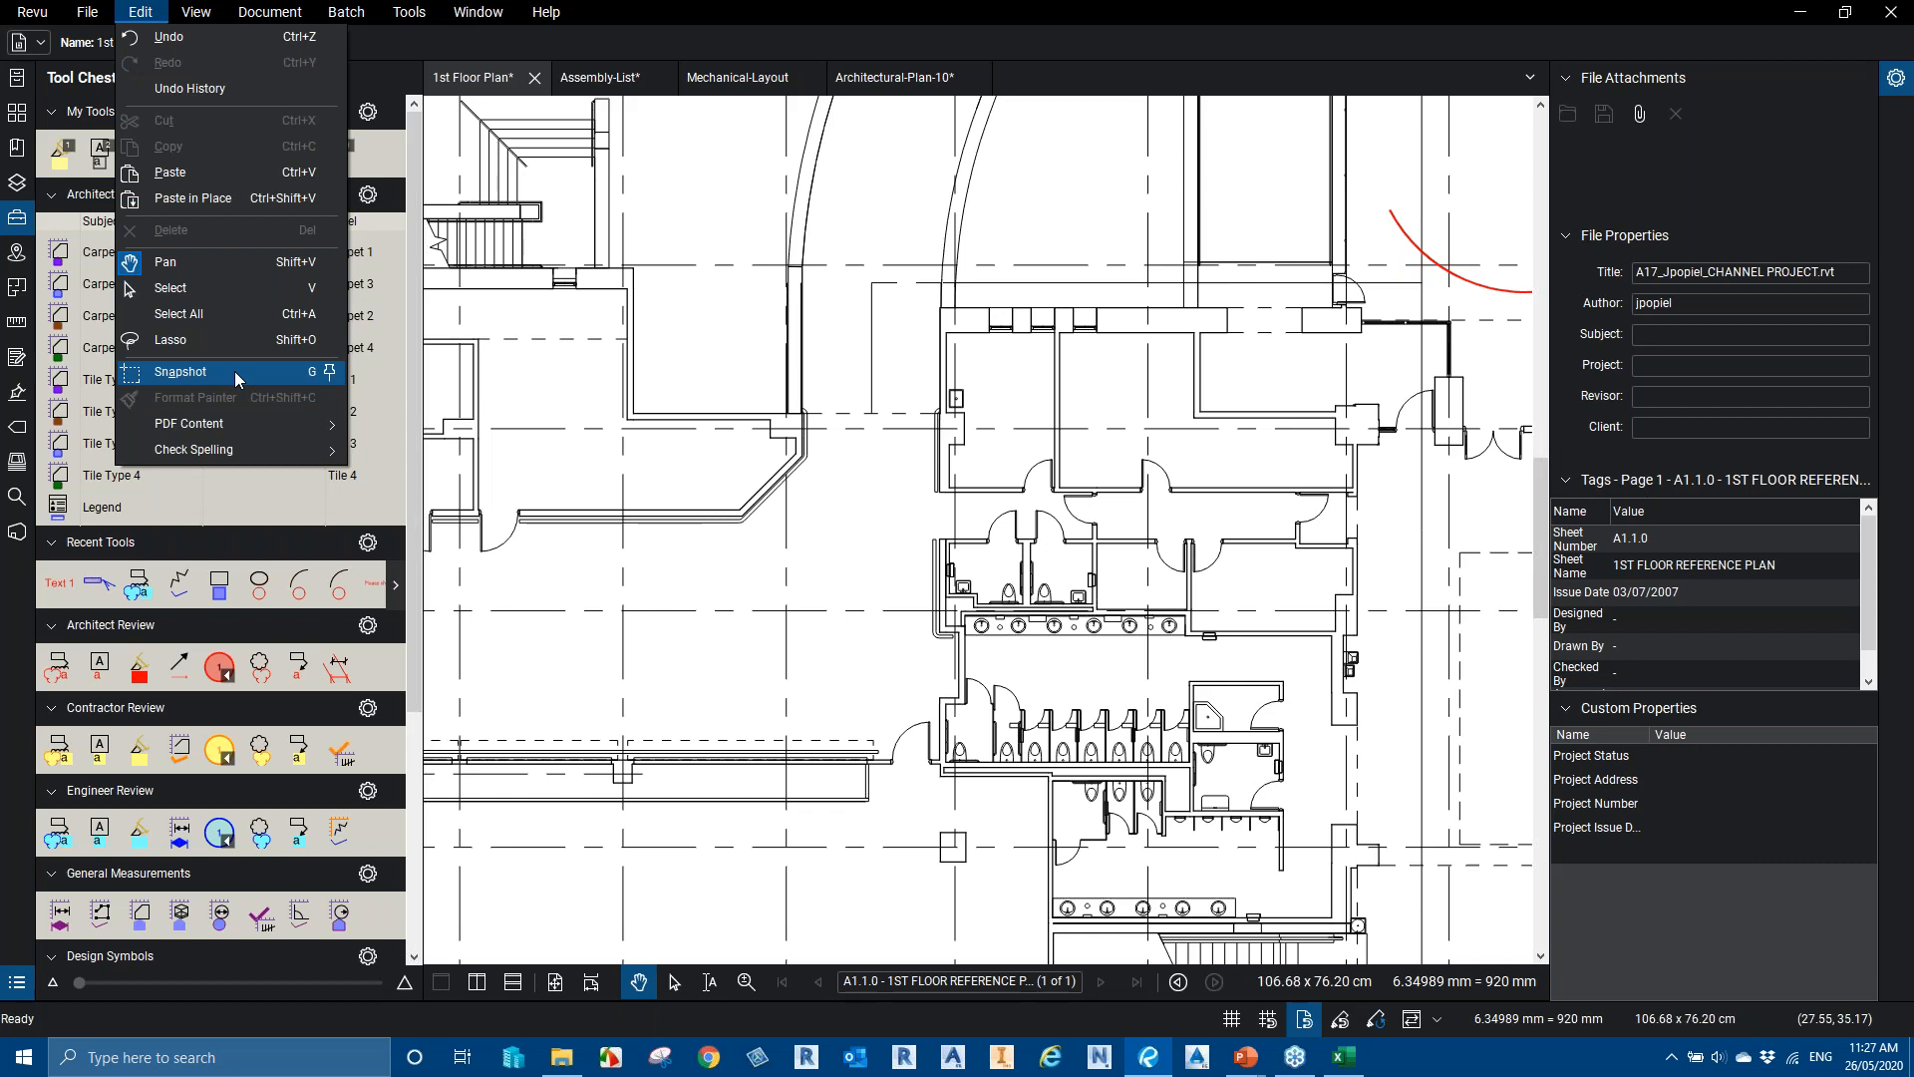
left_click(236, 371)
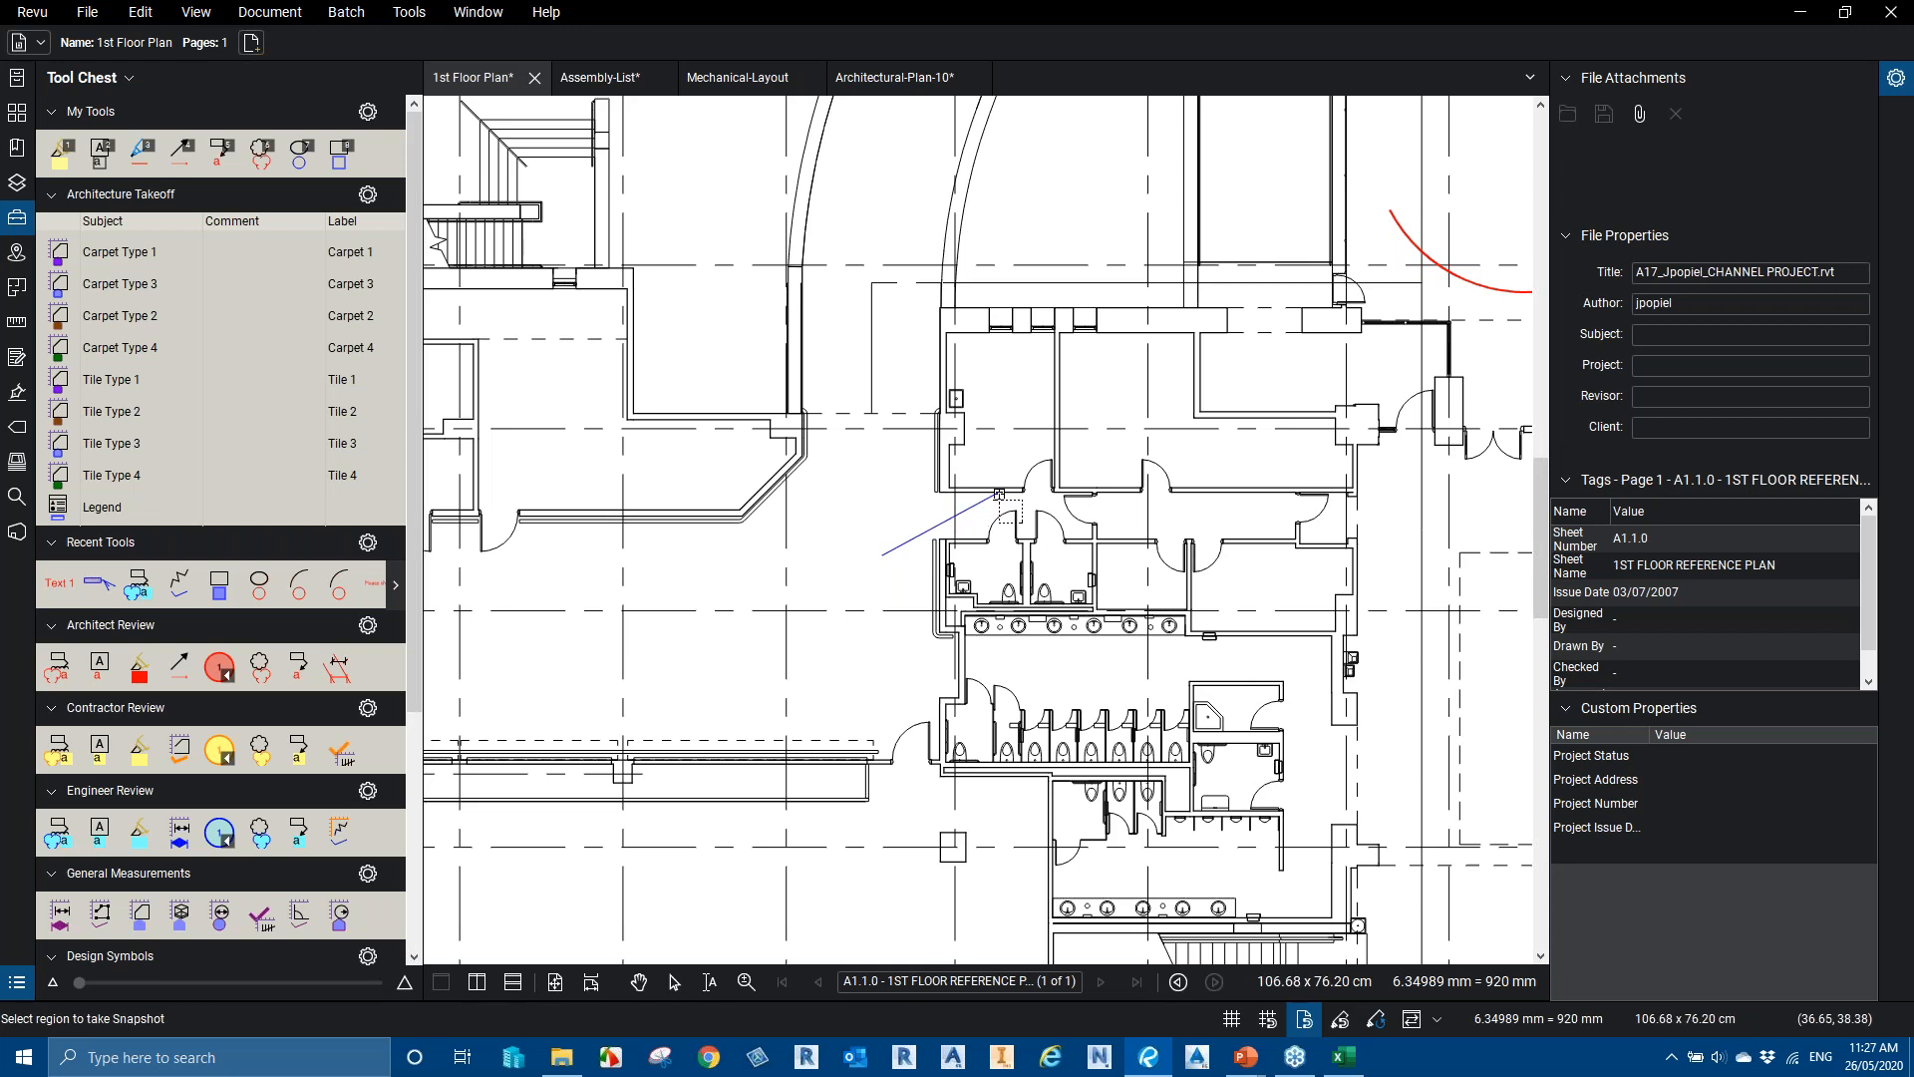
double_click(906, 667)
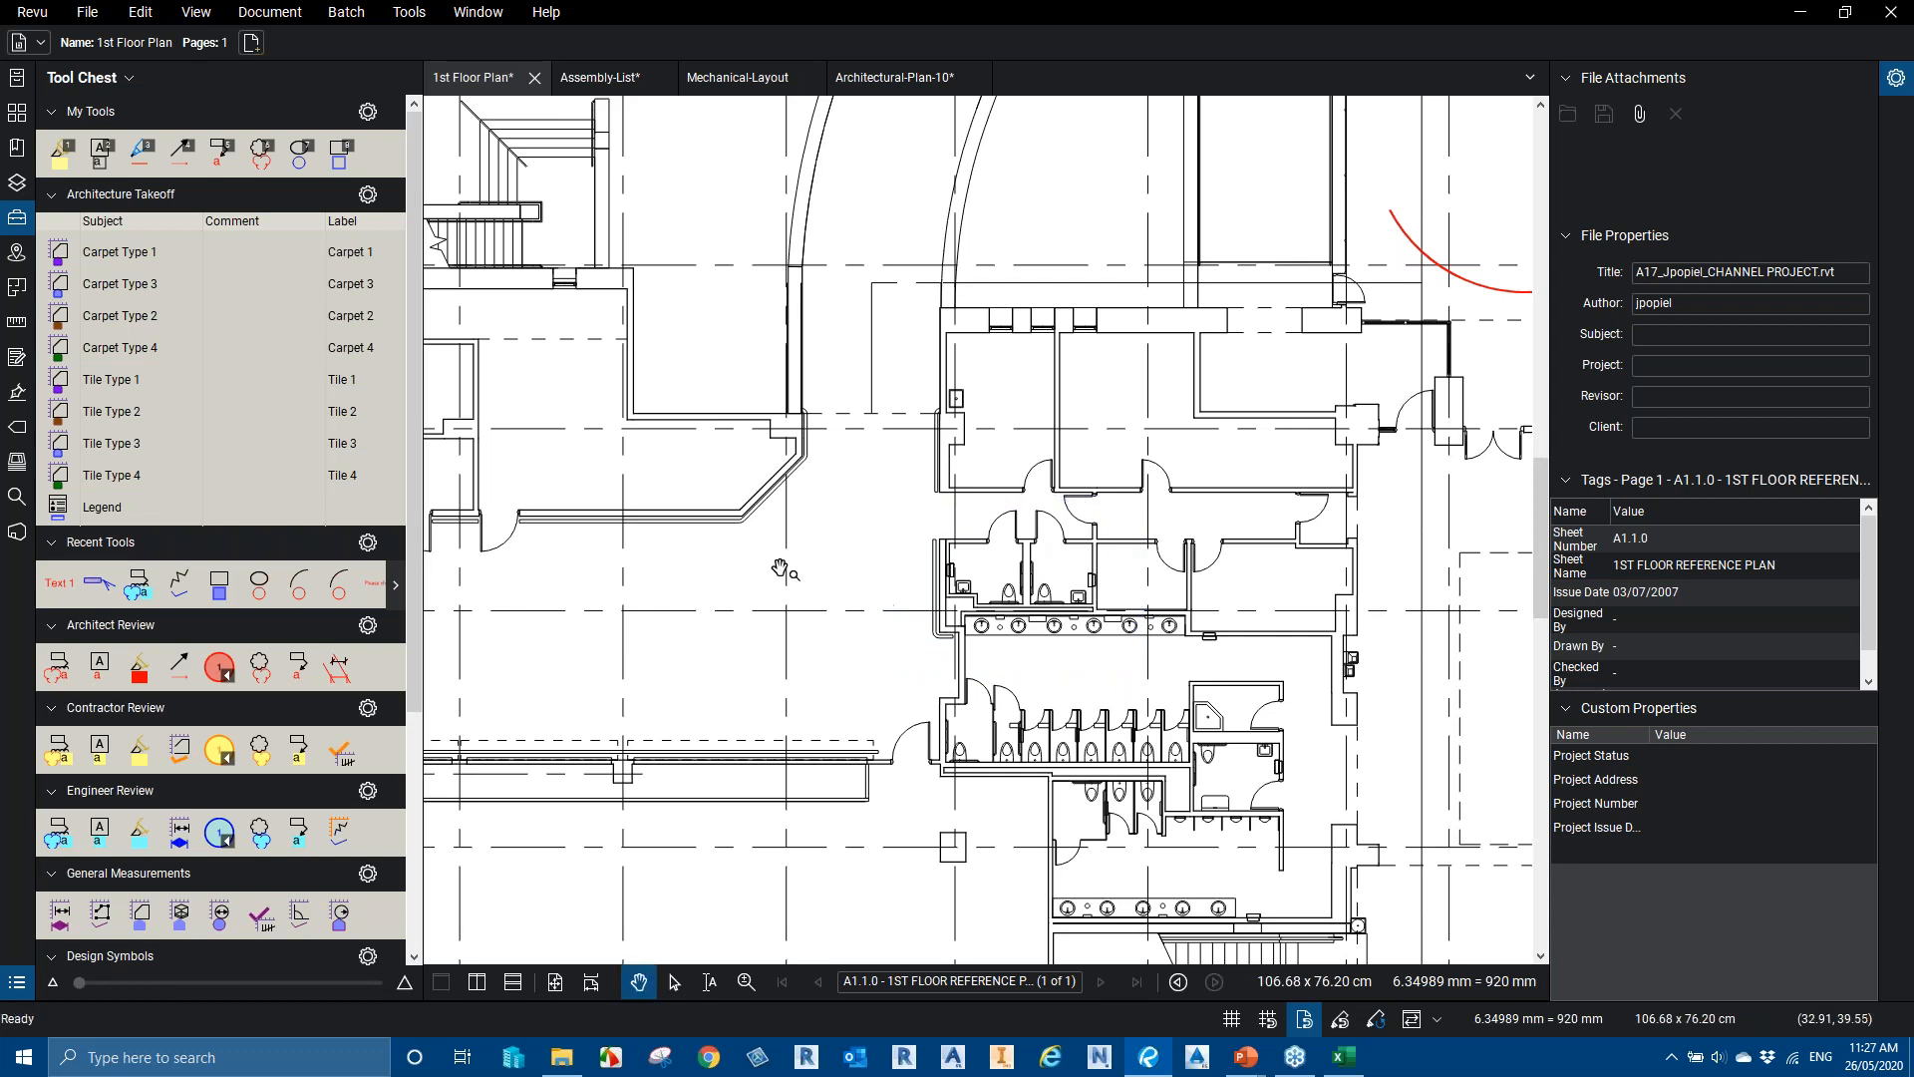
Insert one blank ISO A3 landscape page after page 1 of the 1st Floor Plan
left_click(17, 112)
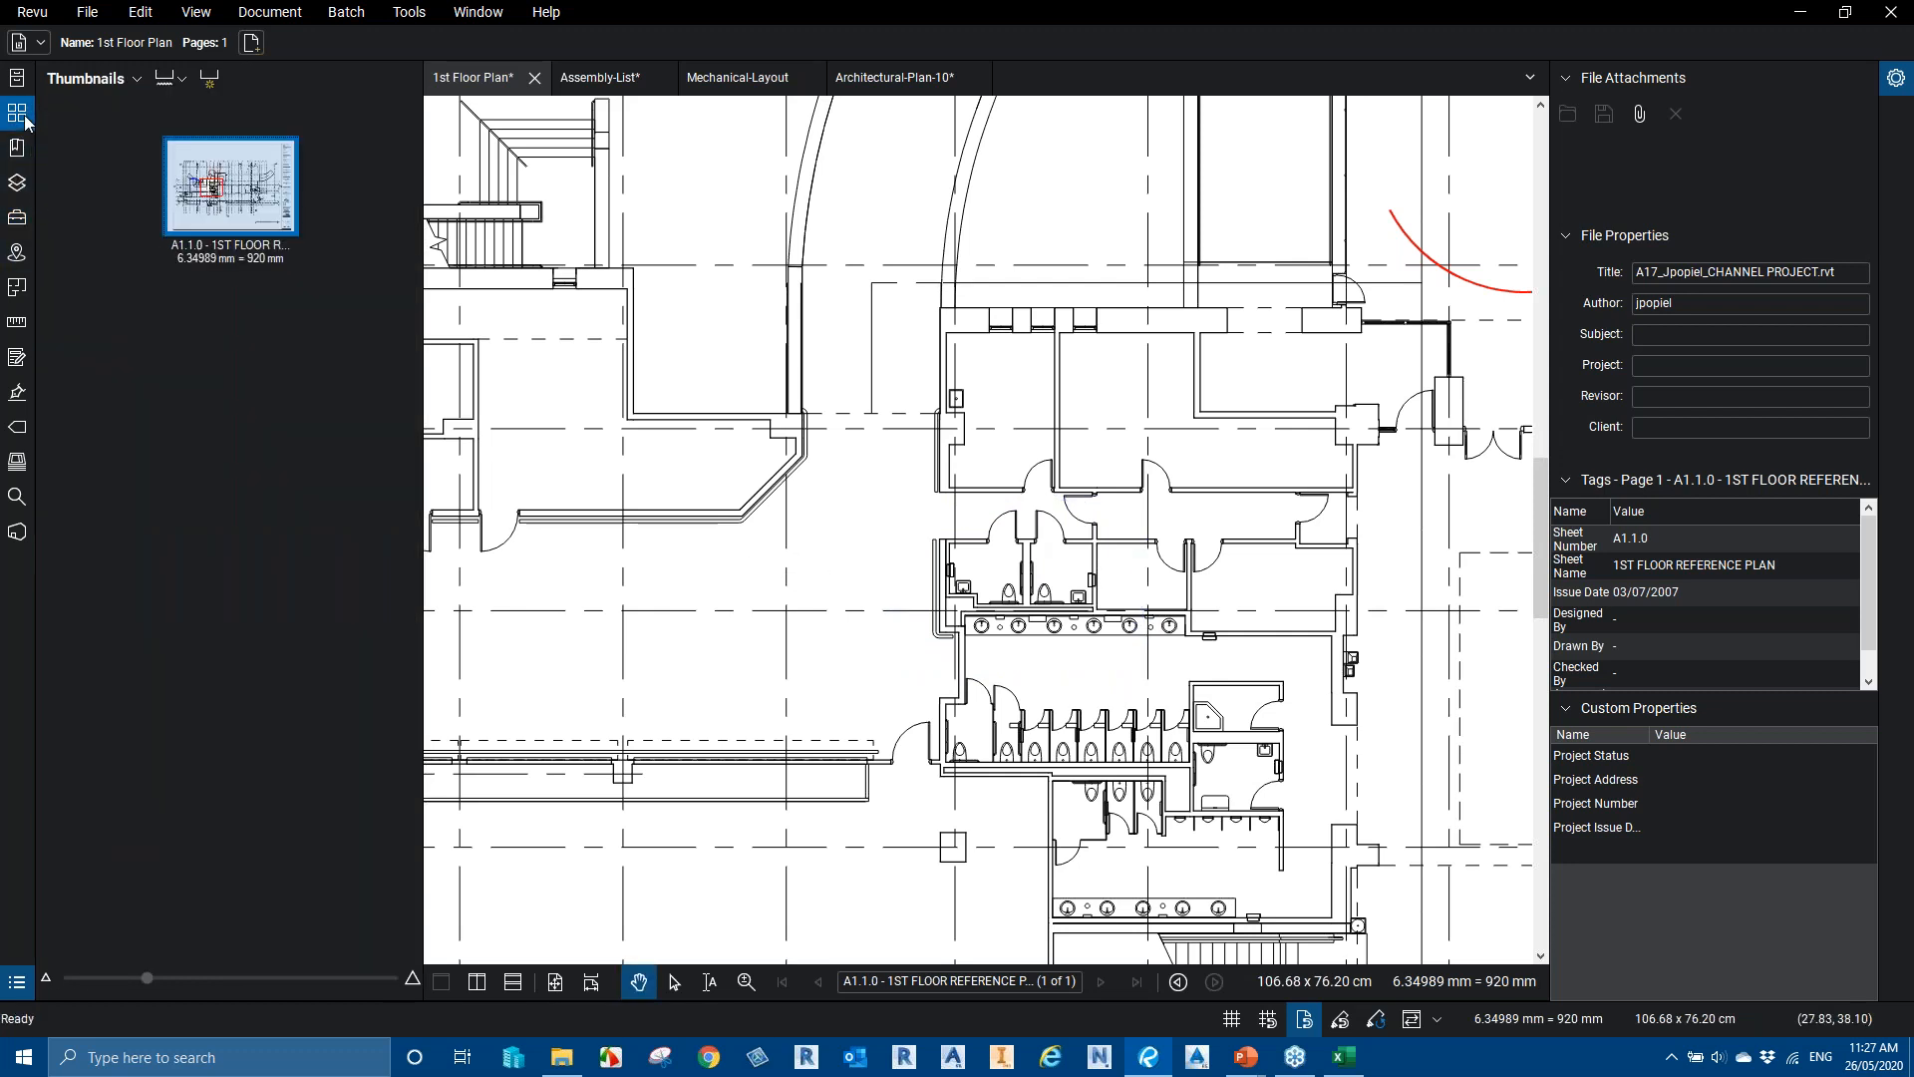
right_click(168, 392)
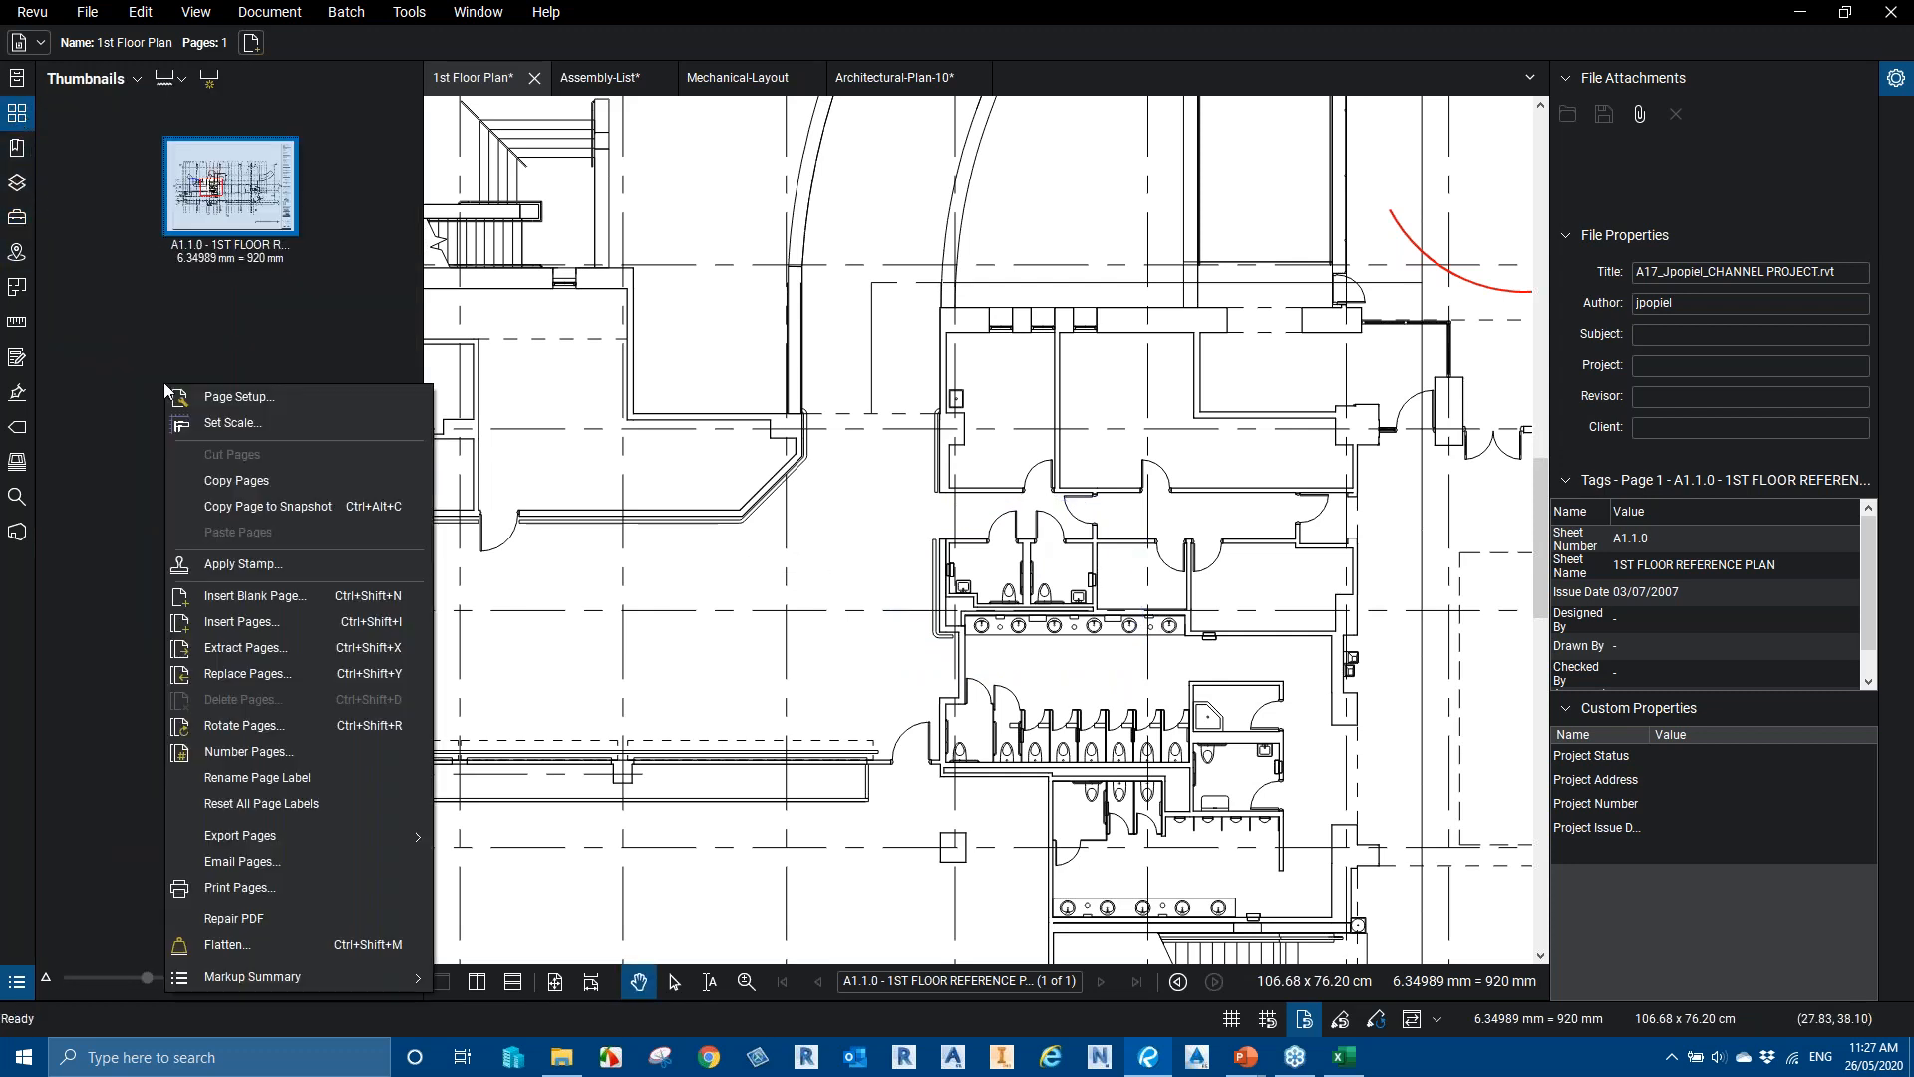
left_click(271, 596)
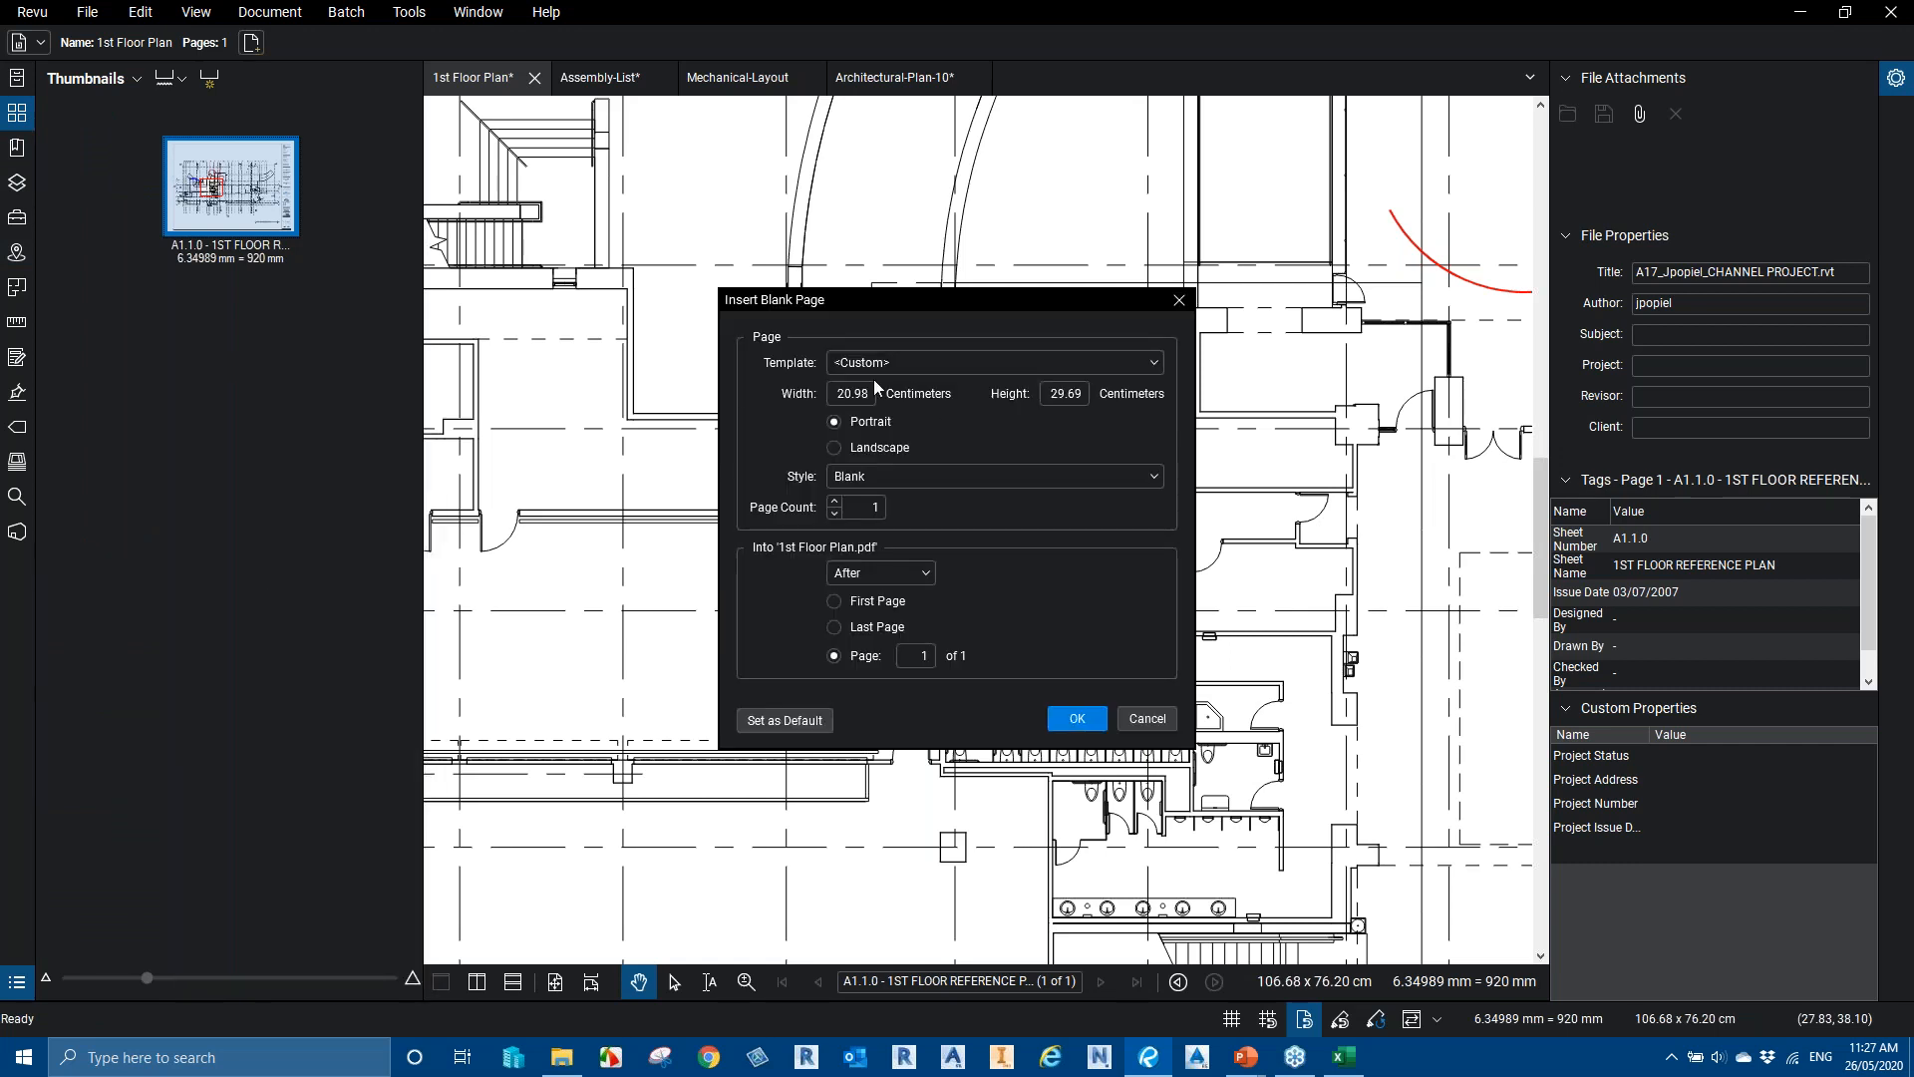
left_click(890, 364)
scroll(1021, 567, "down", 5)
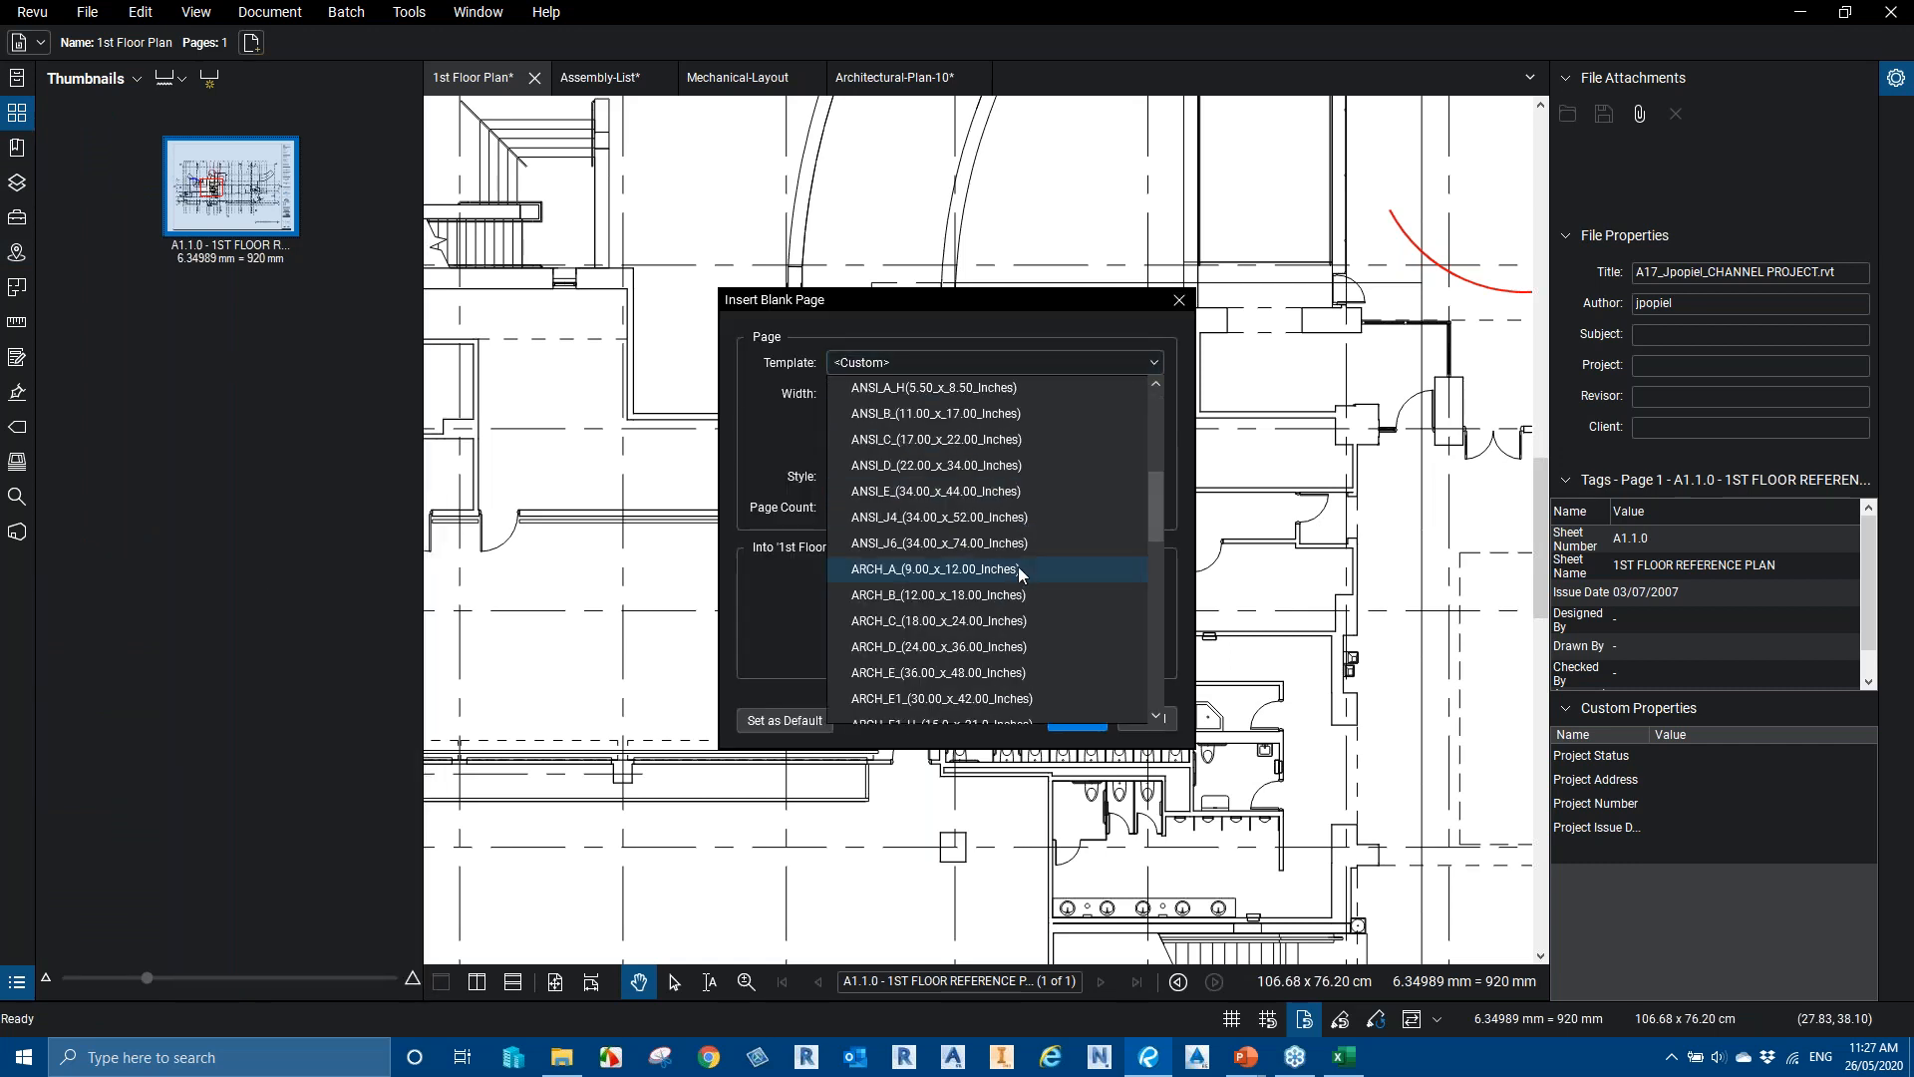
scroll(1021, 566, "down", 1)
left_click(949, 622)
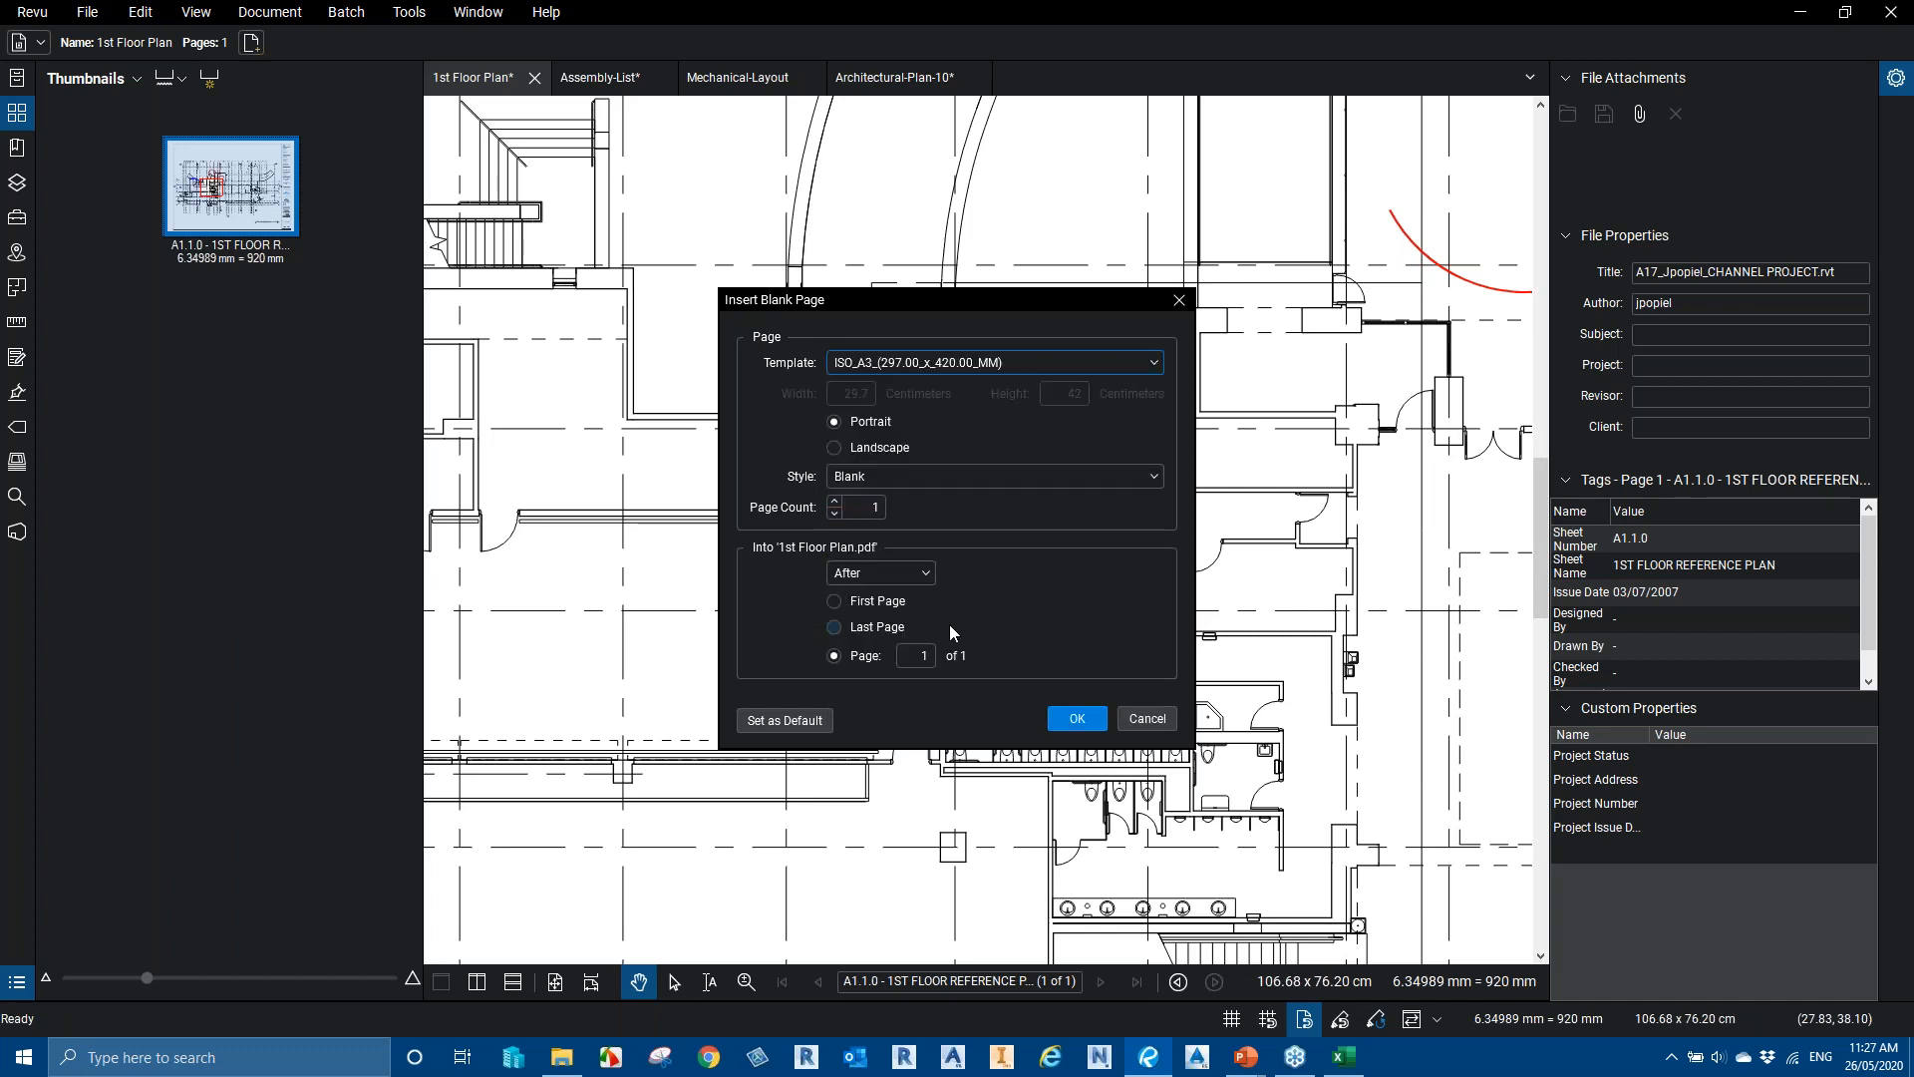
left_click(1085, 727)
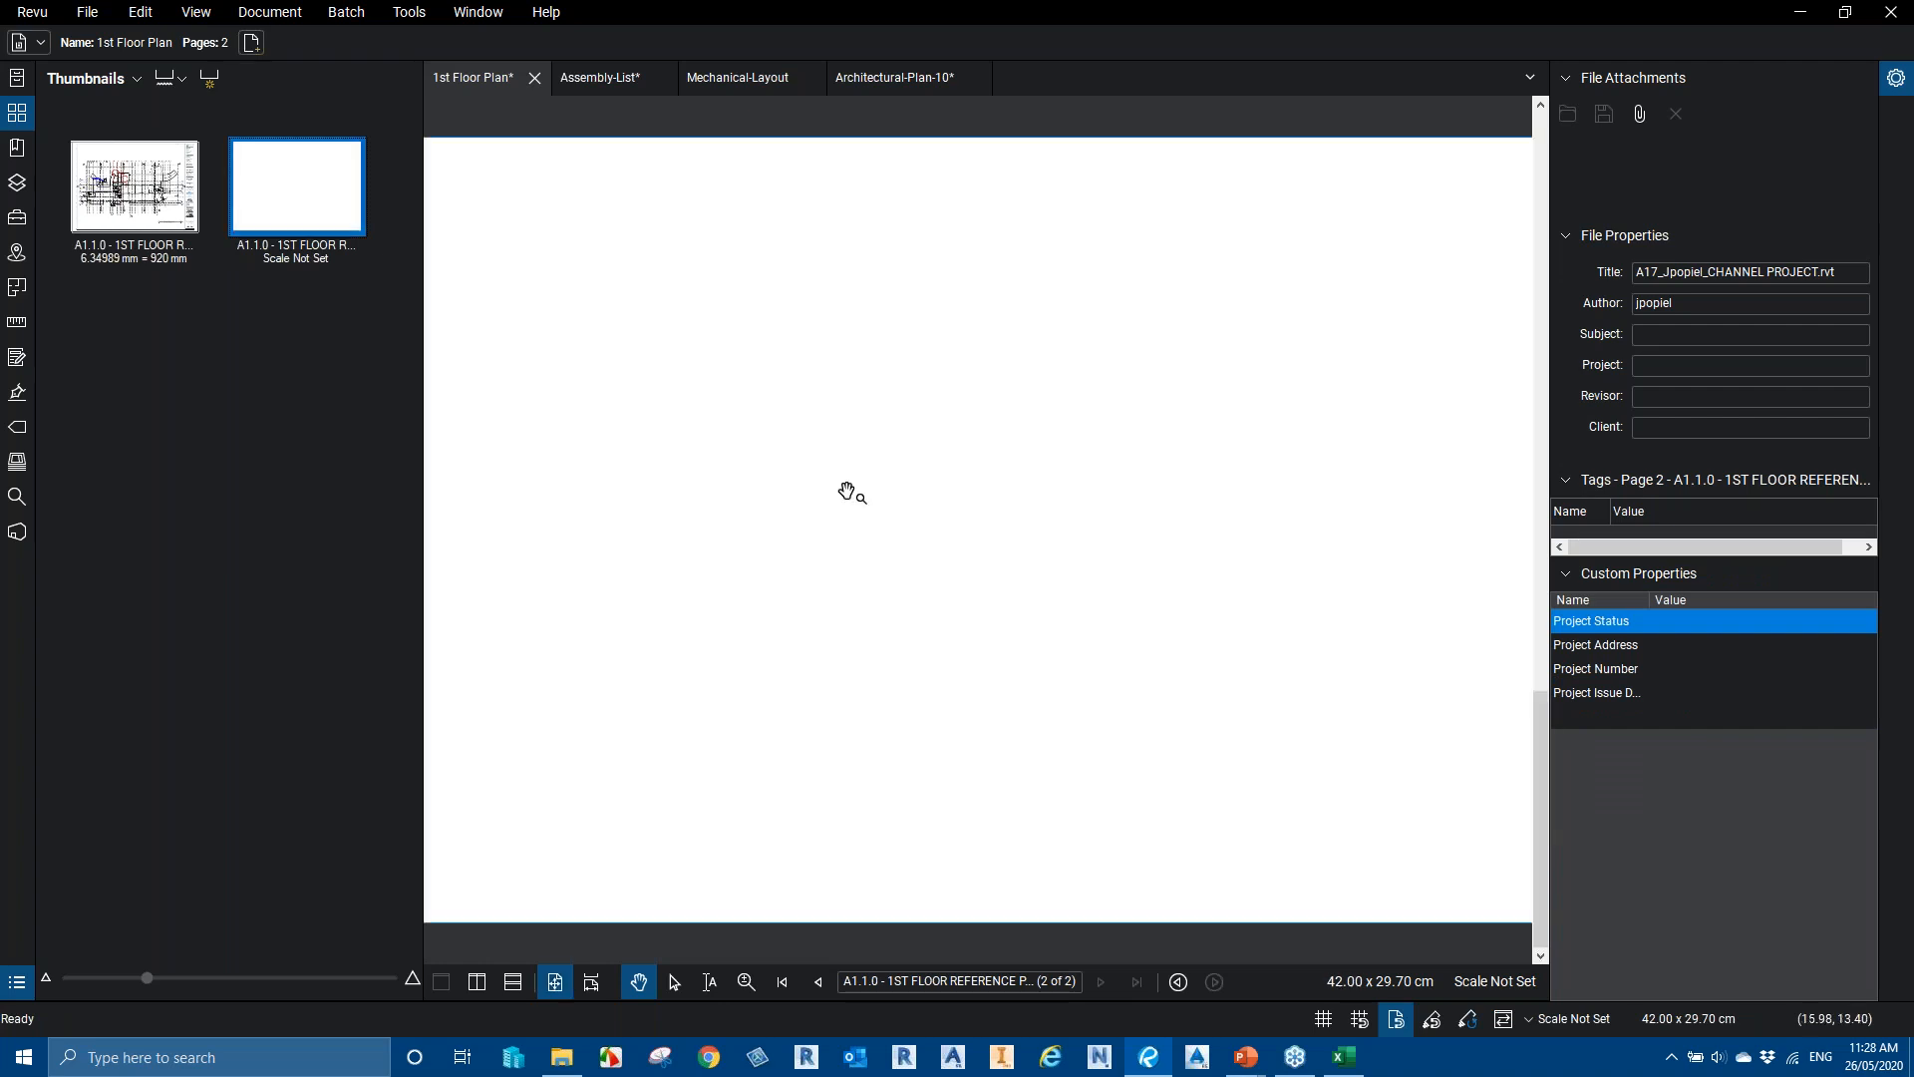
Paste the restroom snapshot onto the blank page, move it toward the upper left and enlarge it to about 25.3 x 18.4 cm
key("ctrl+v")
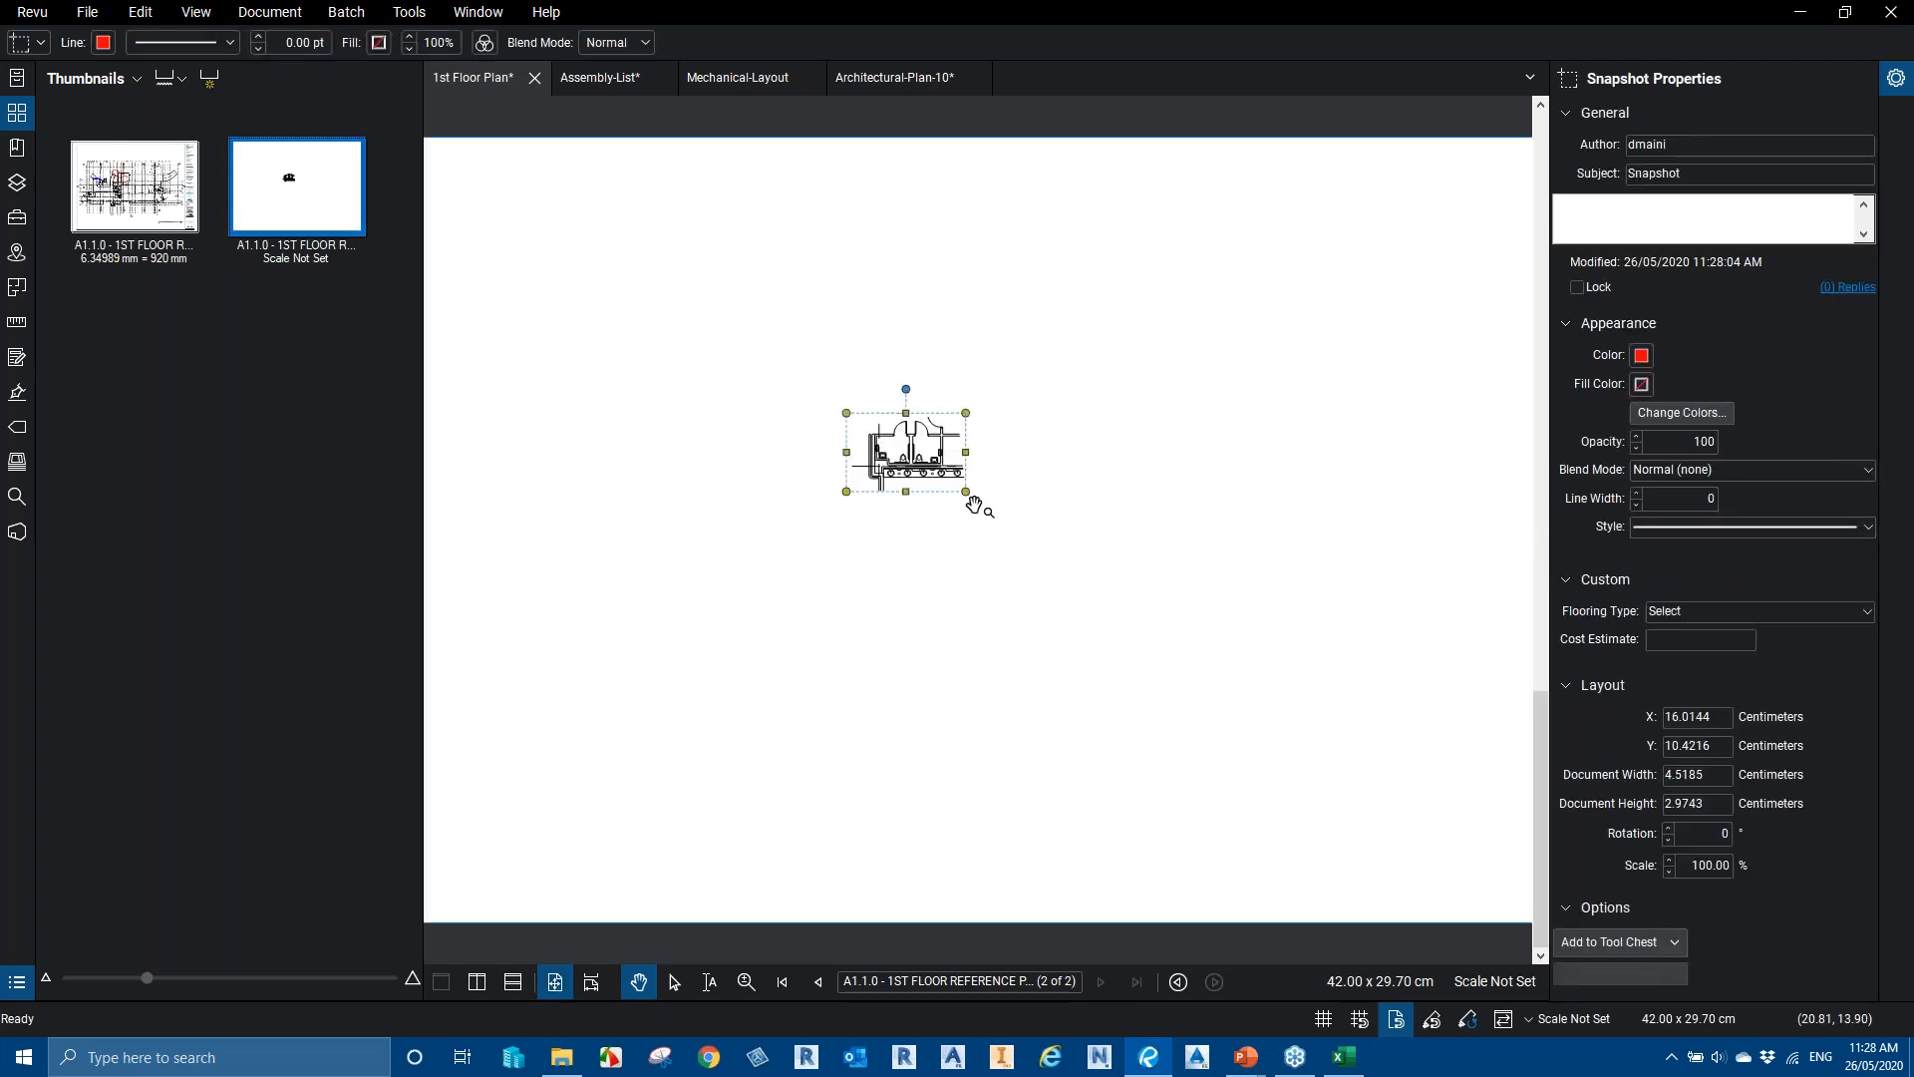
left_click_drag(966, 491, 1431, 824)
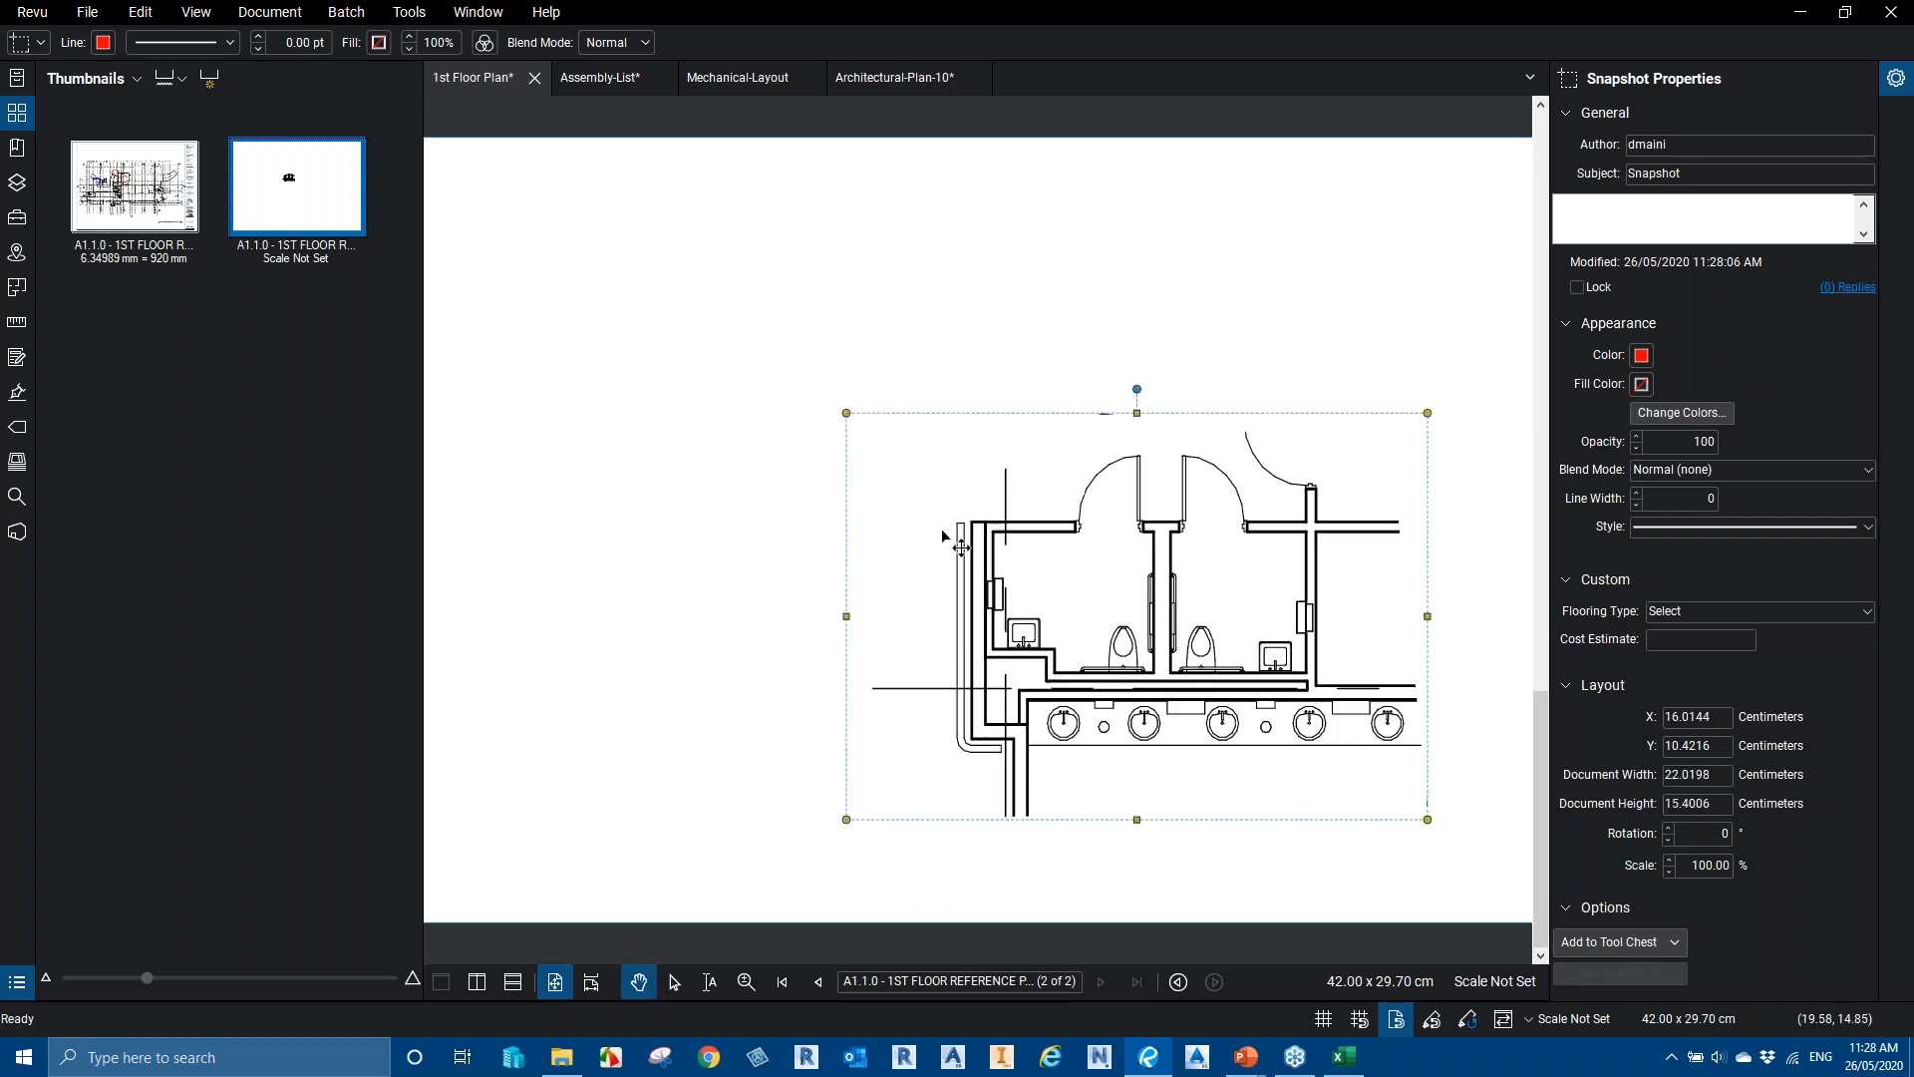
left_click_drag(1145, 611, 781, 434)
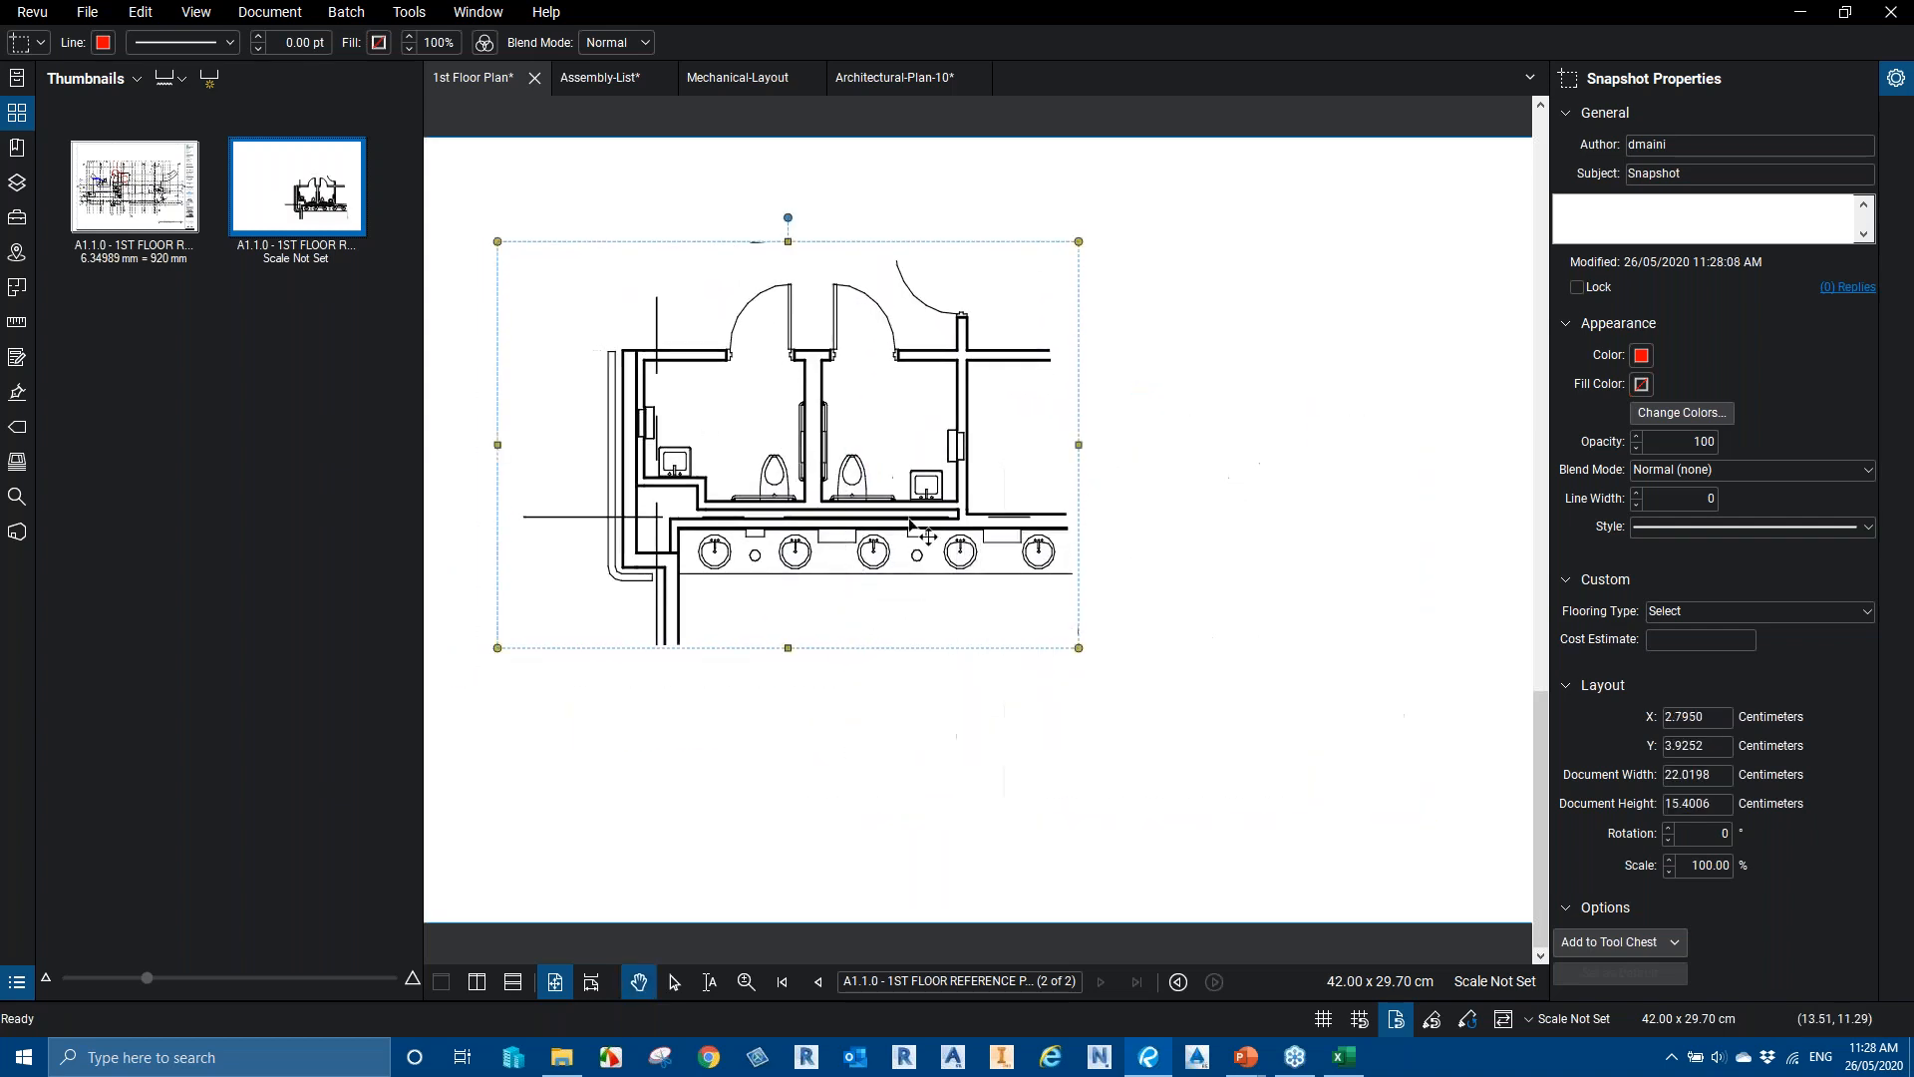
left_click(1028, 625)
left_click(945, 558)
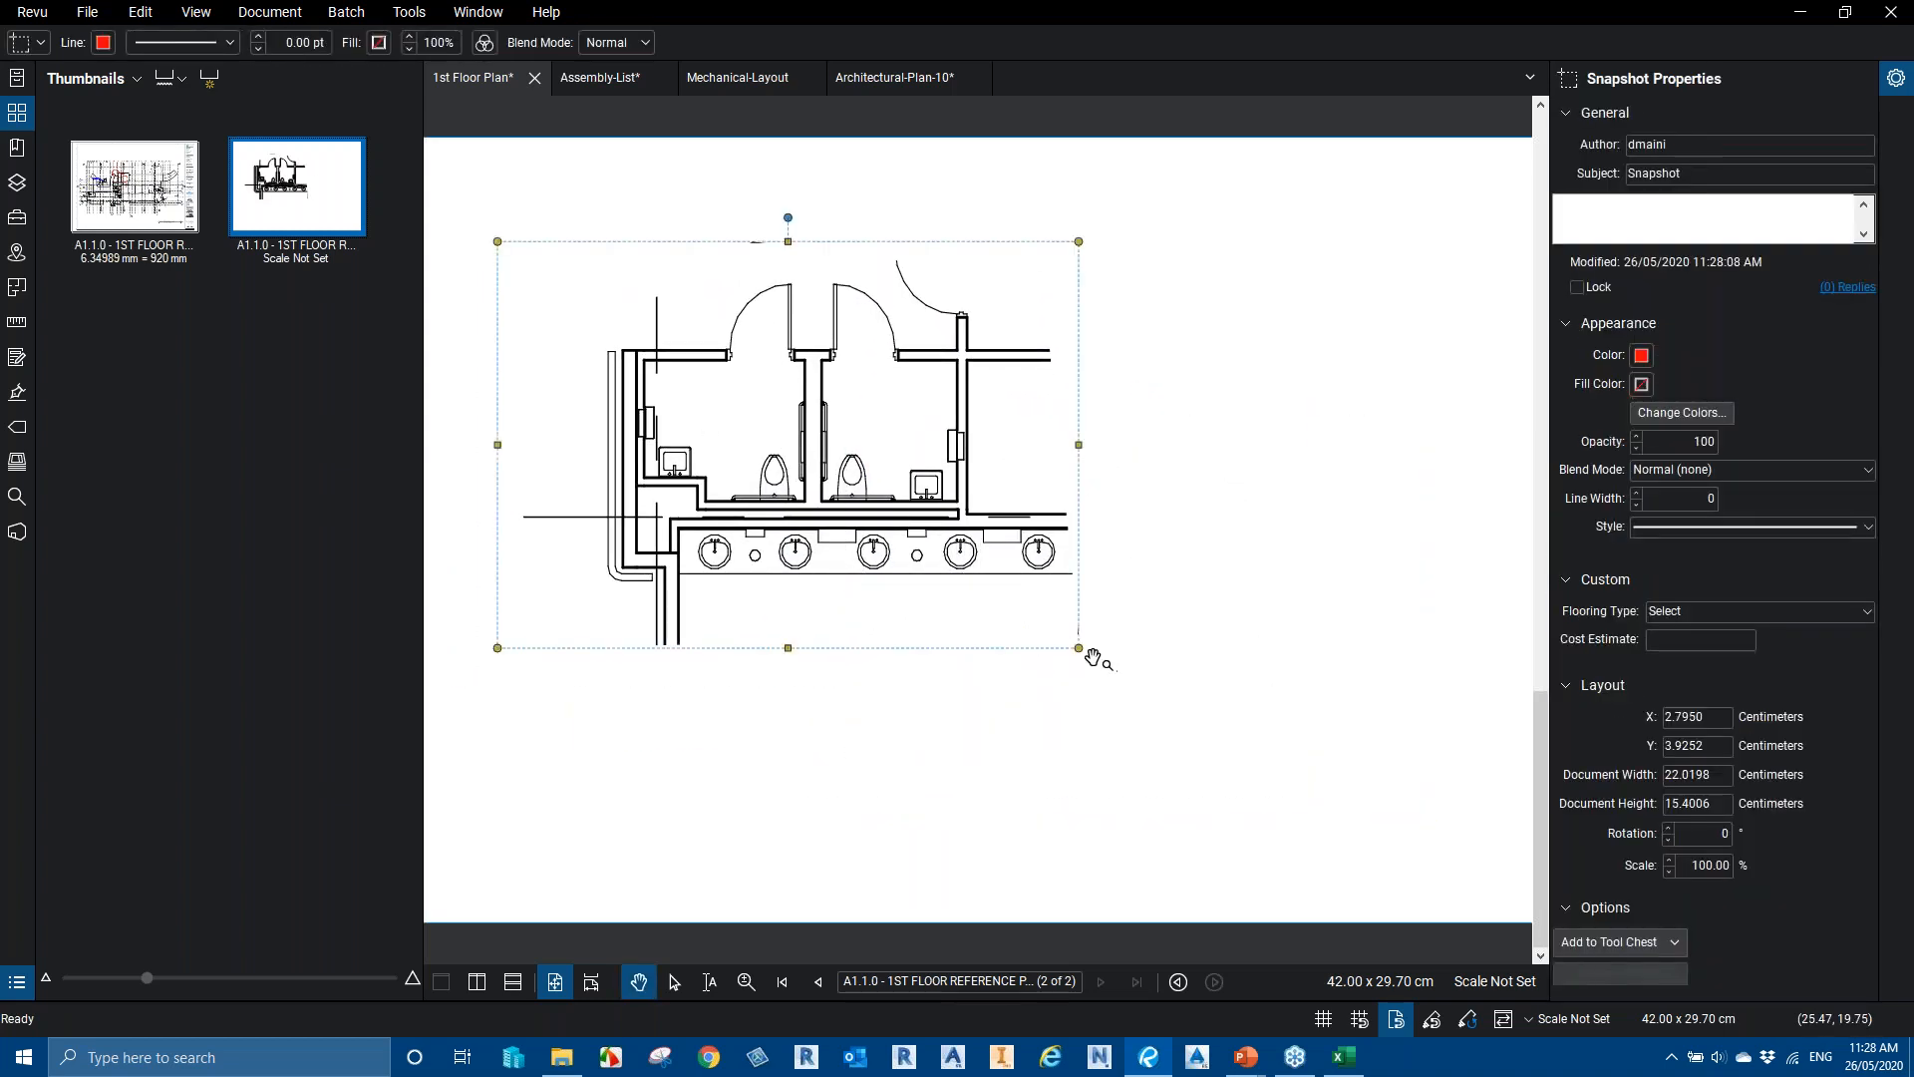
left_click_drag(1103, 681, 1168, 728)
left_click(1261, 730)
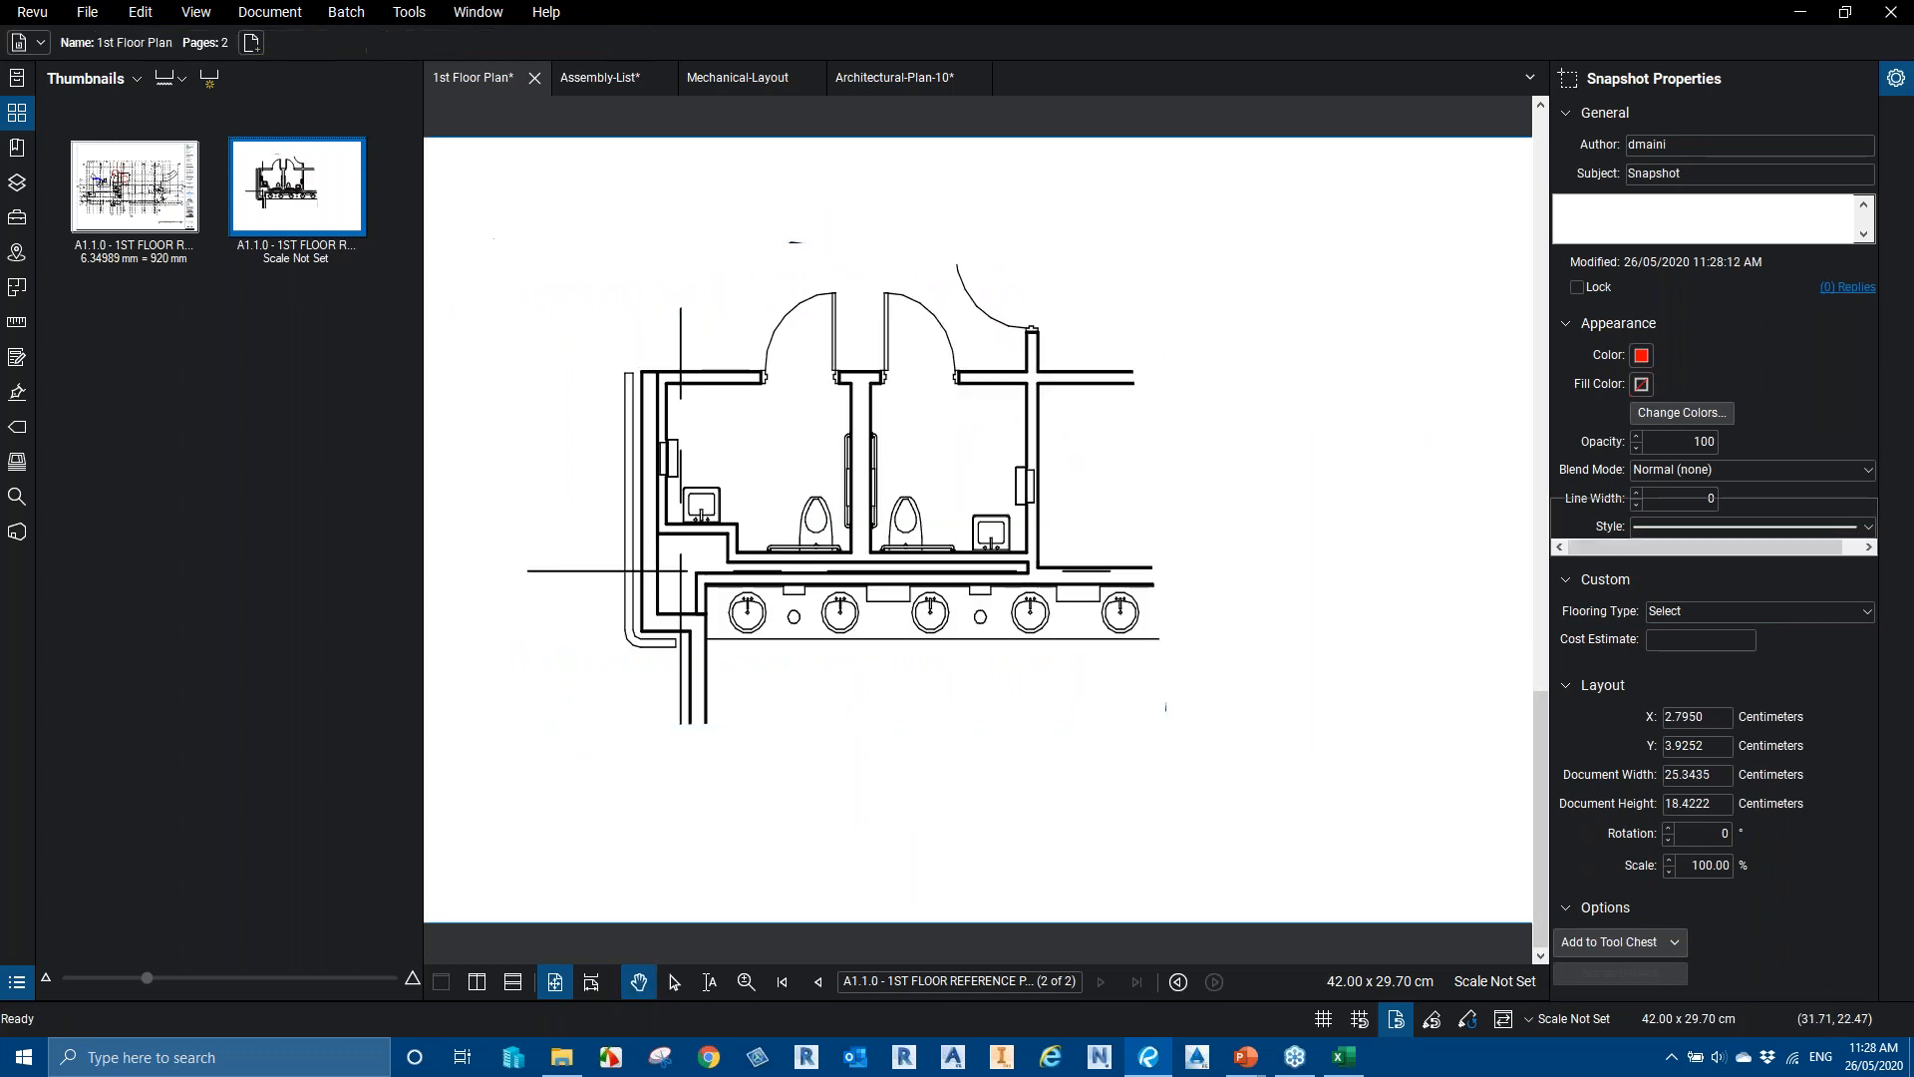
Turn on Snap to Markup and try the Line tool's snapping on the pasted snapshot without drawing a line
key("ctrl")
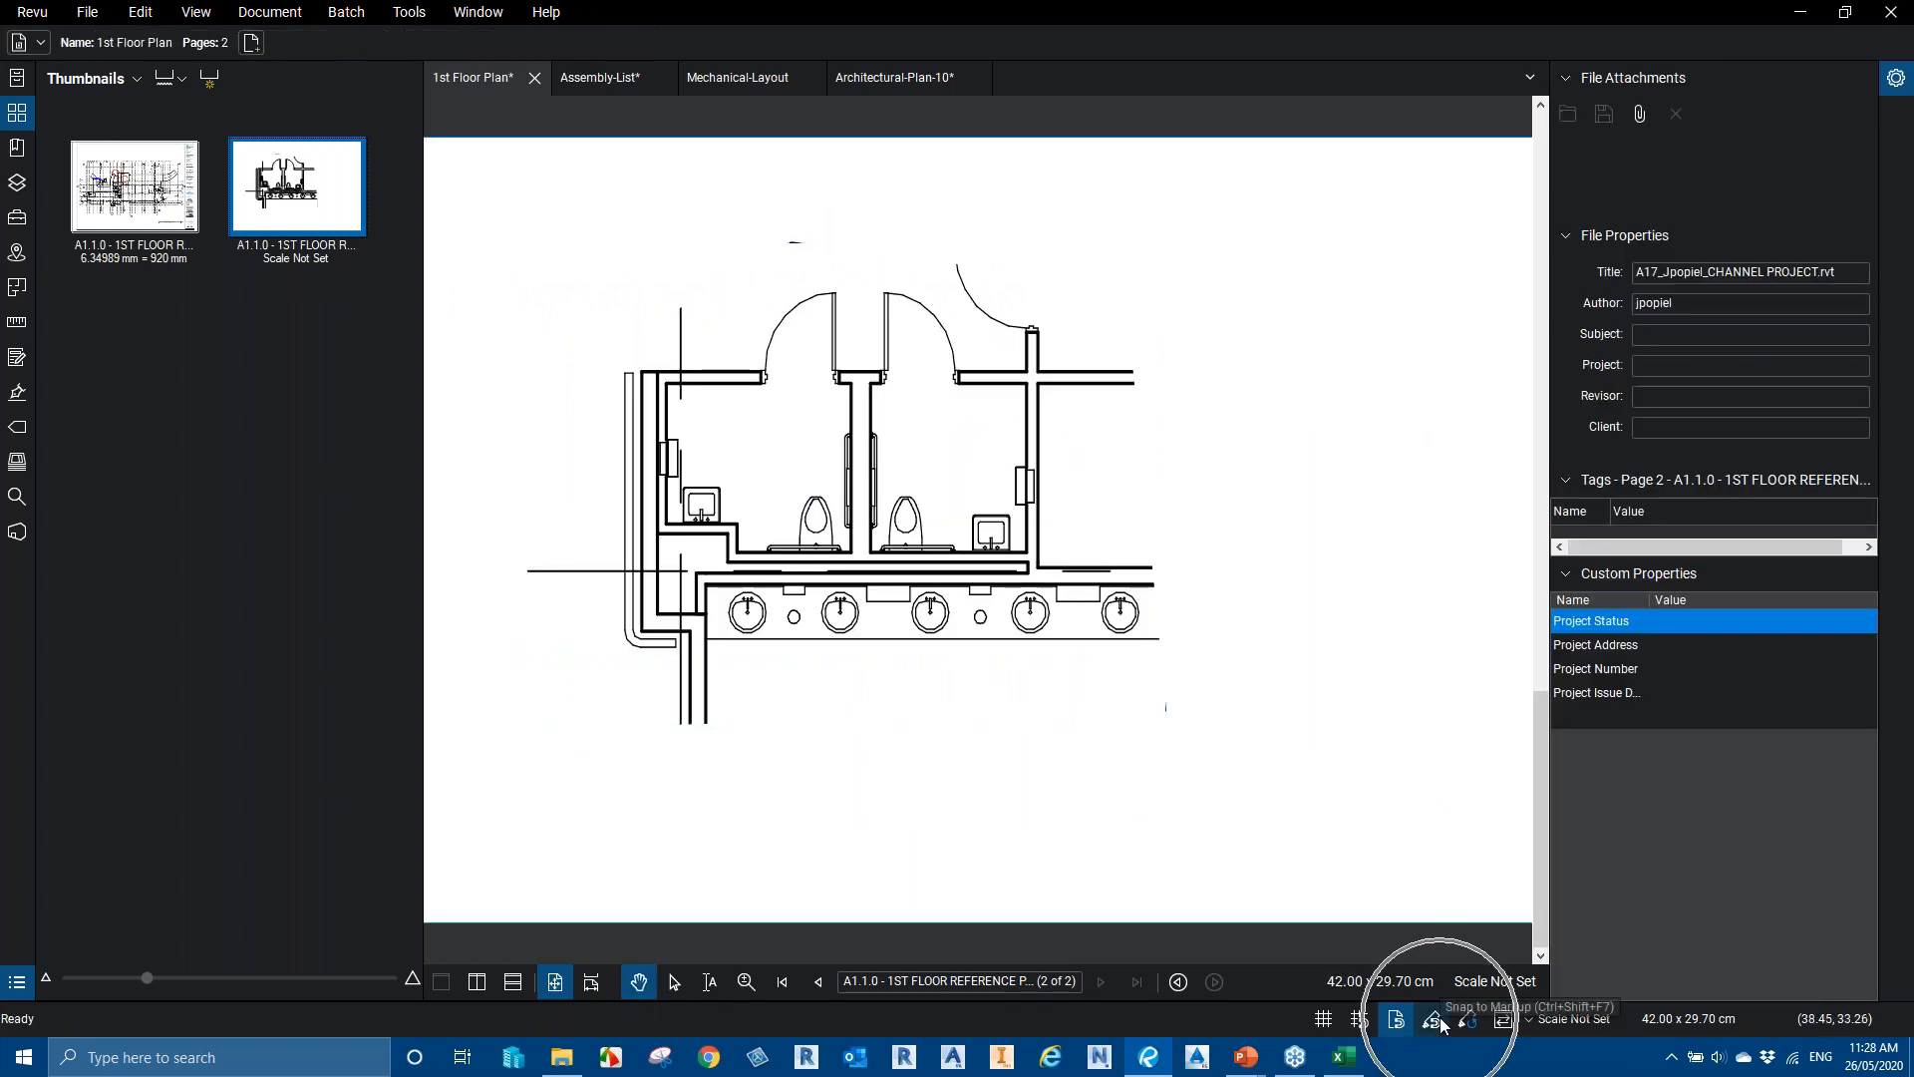
left_click(1433, 1019)
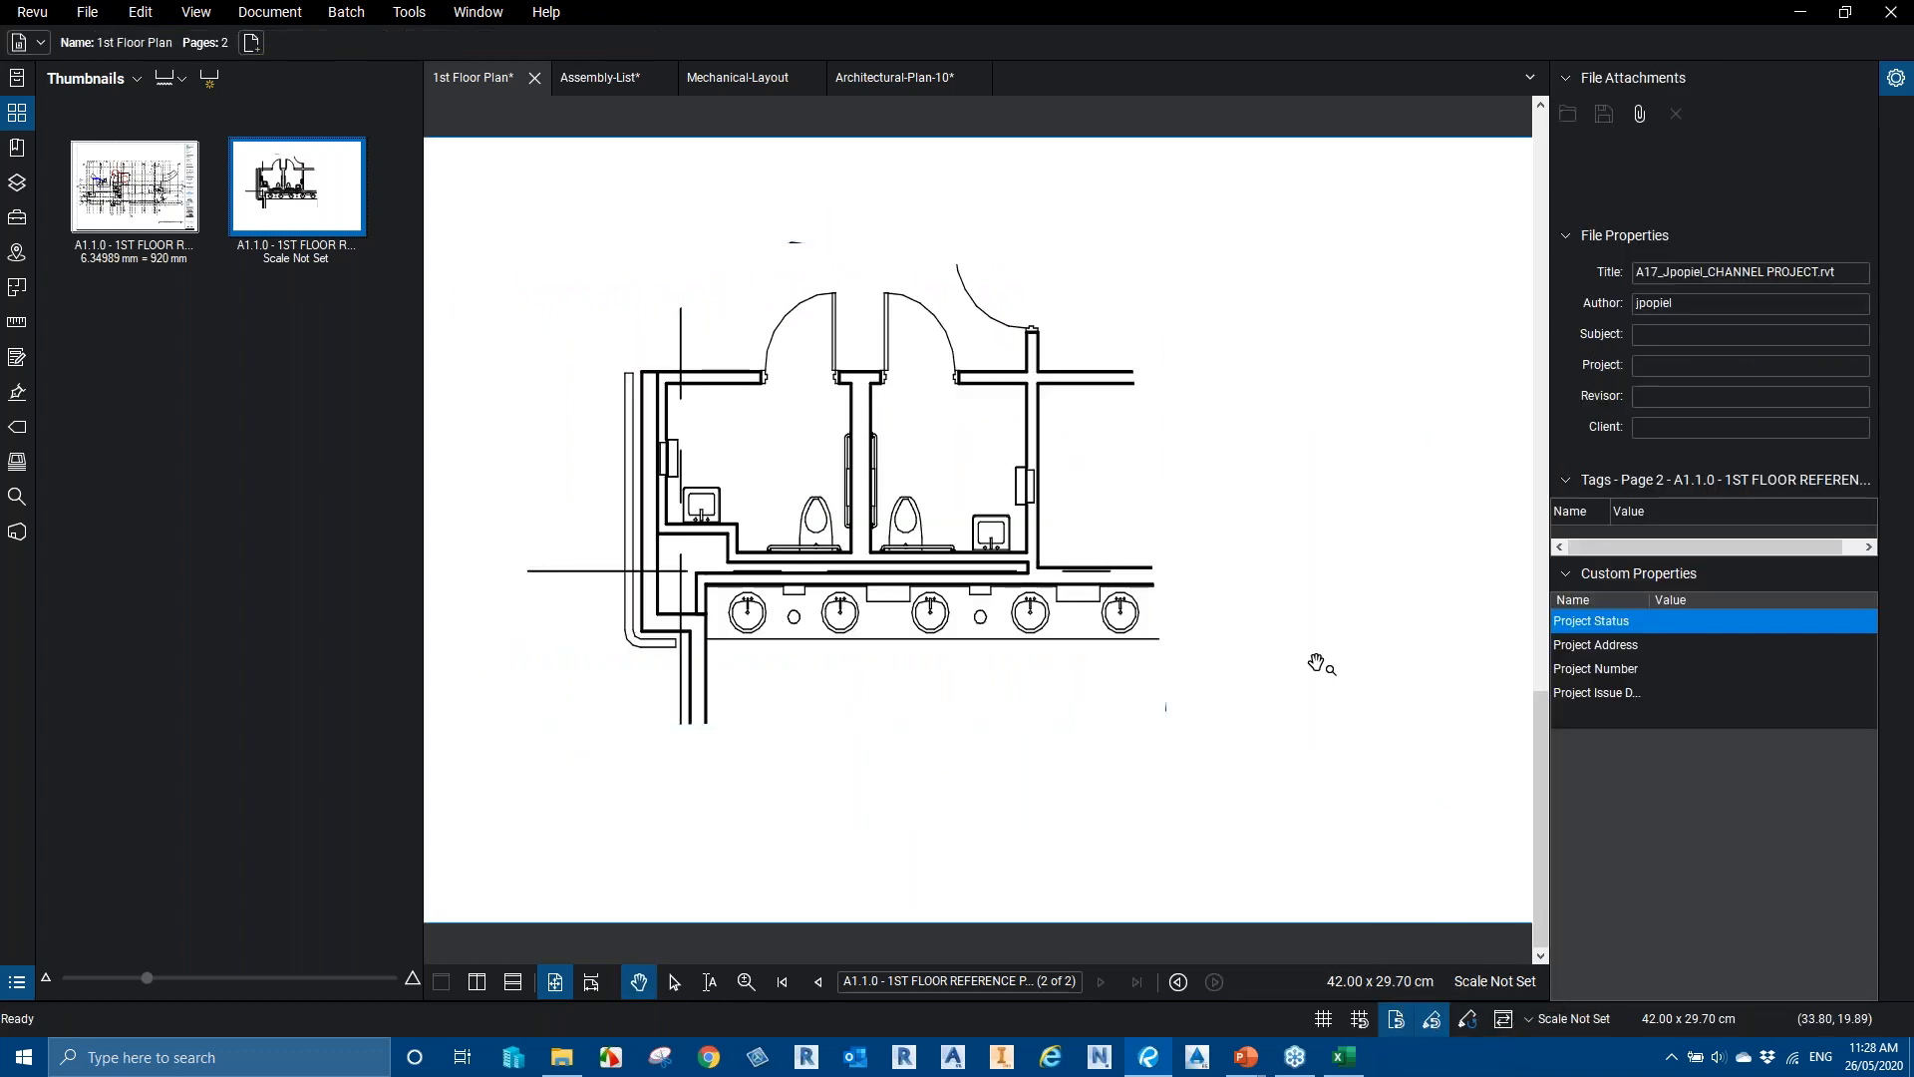
key("l")
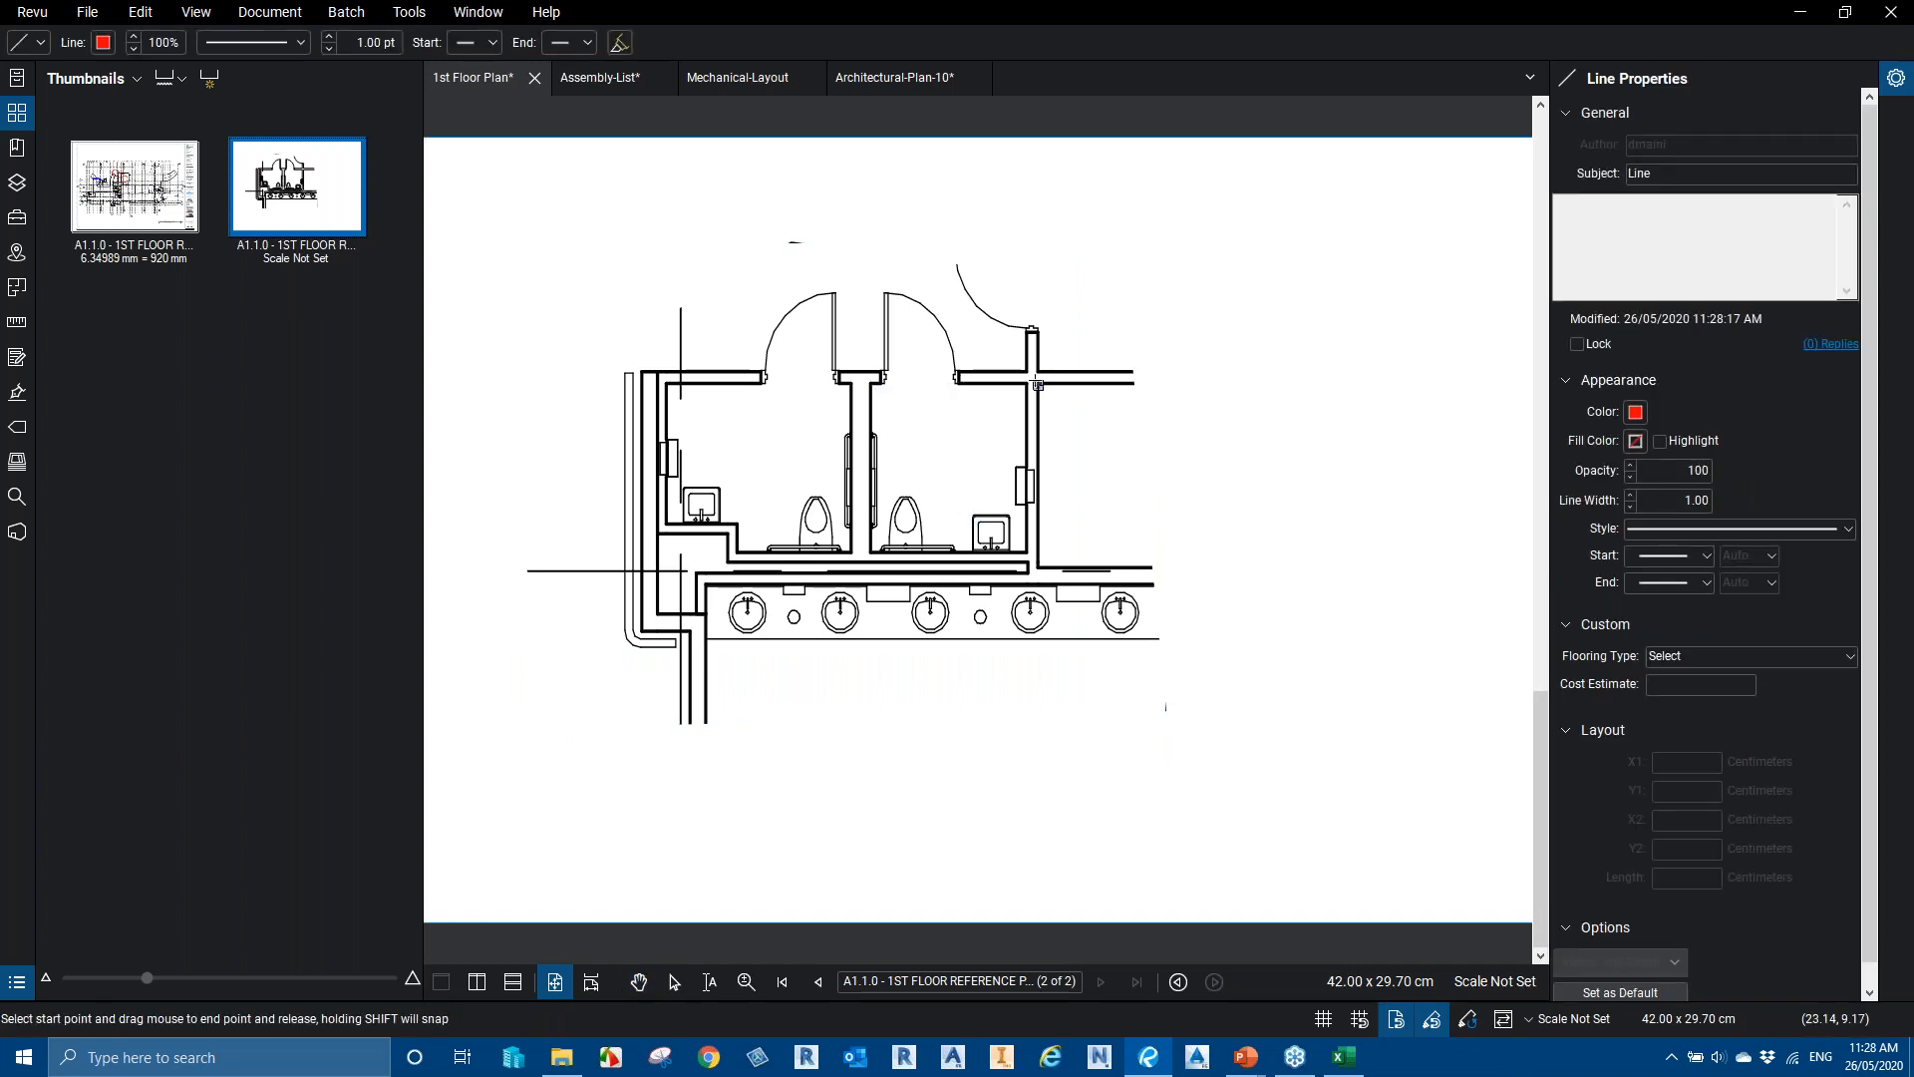
key("Escape")
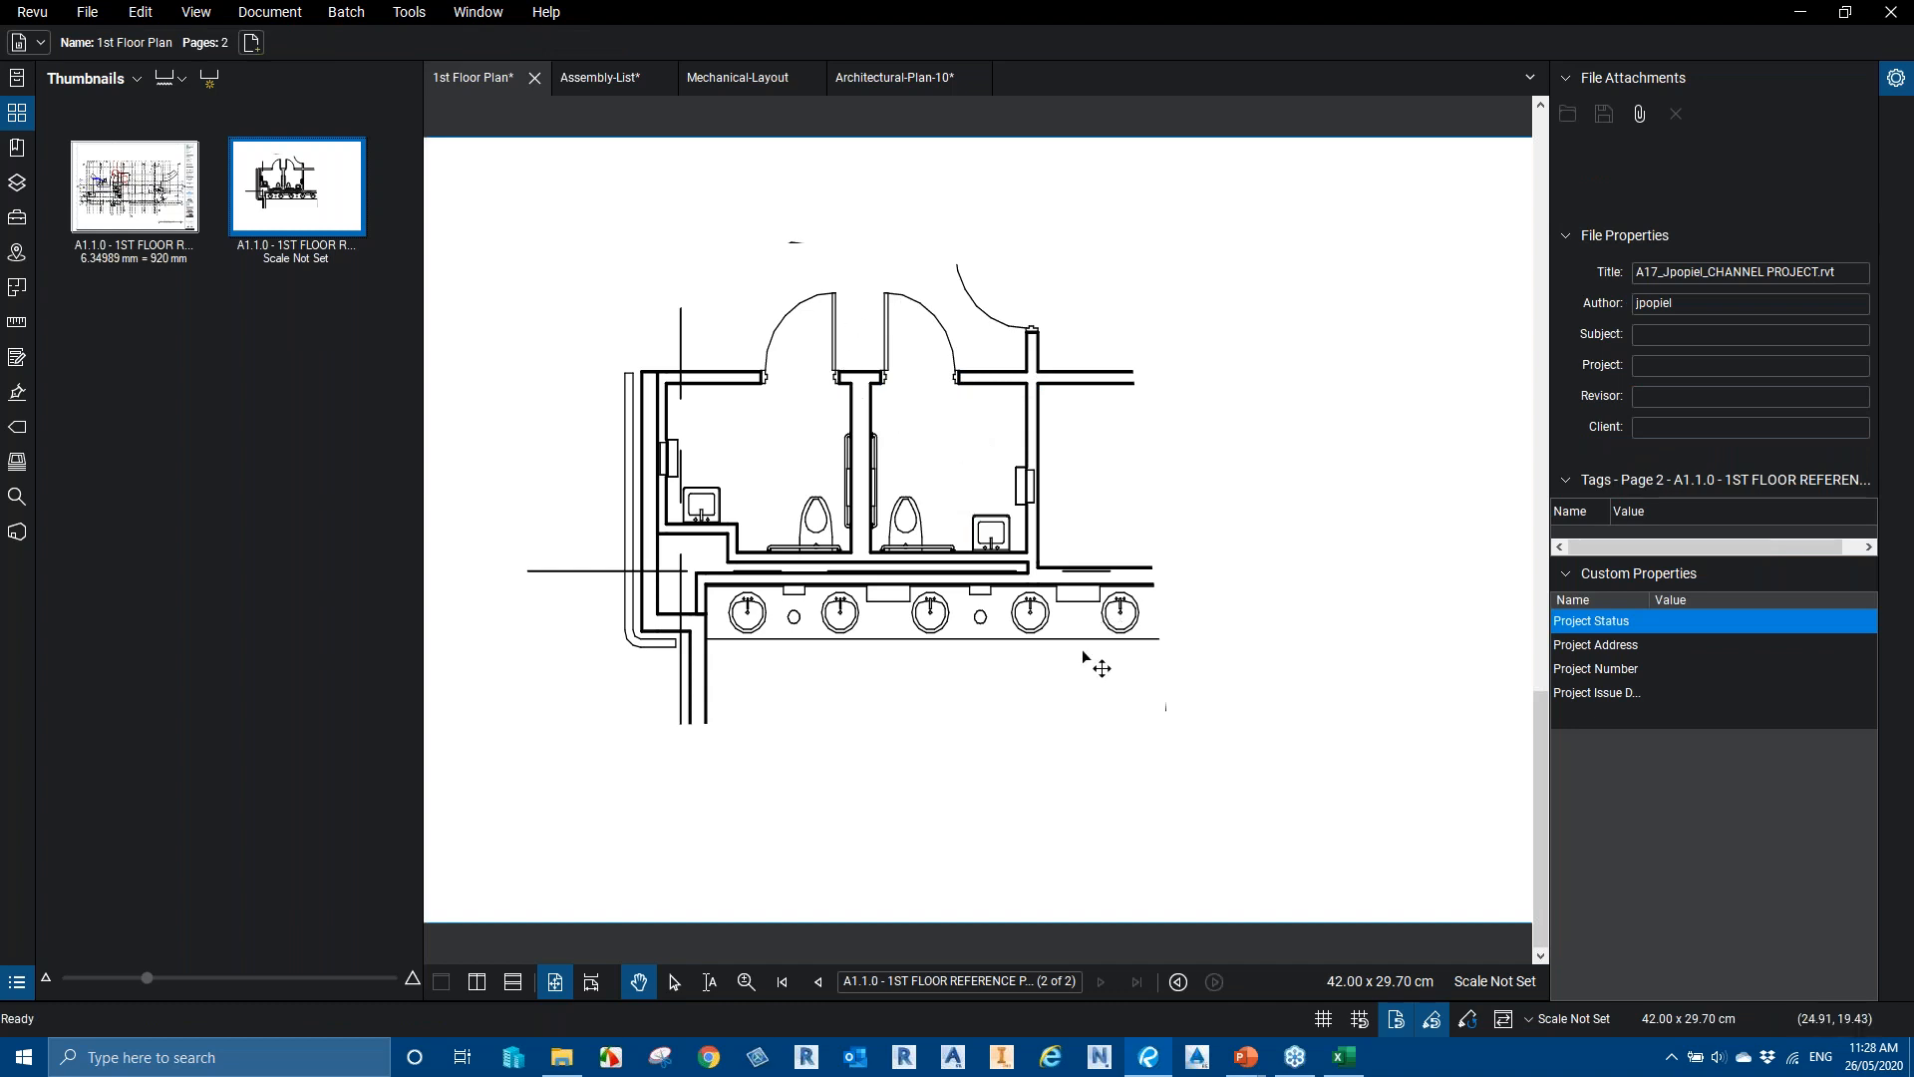
On page 1, draw a rectangular Engineer Cloud+ around the two small restrooms above the row of washbasins
left_click(134, 188)
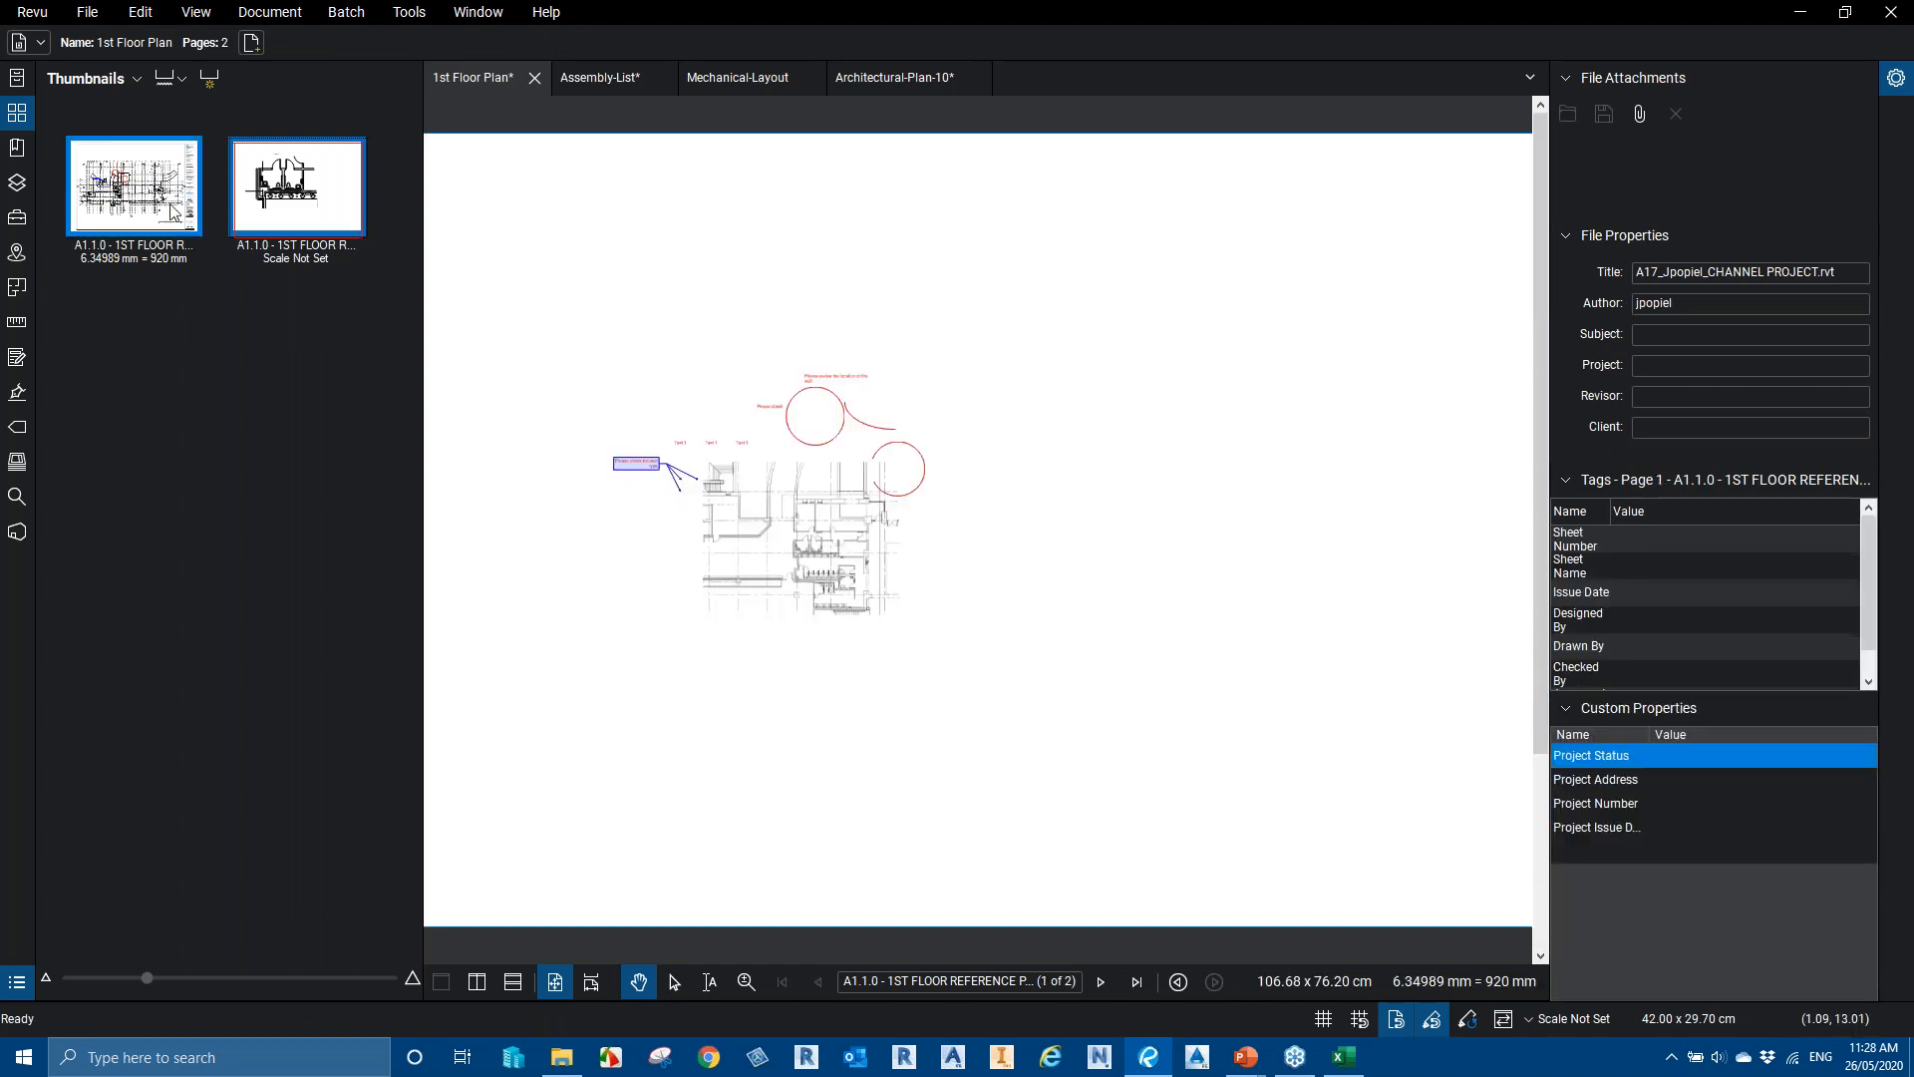
left_click(15, 80)
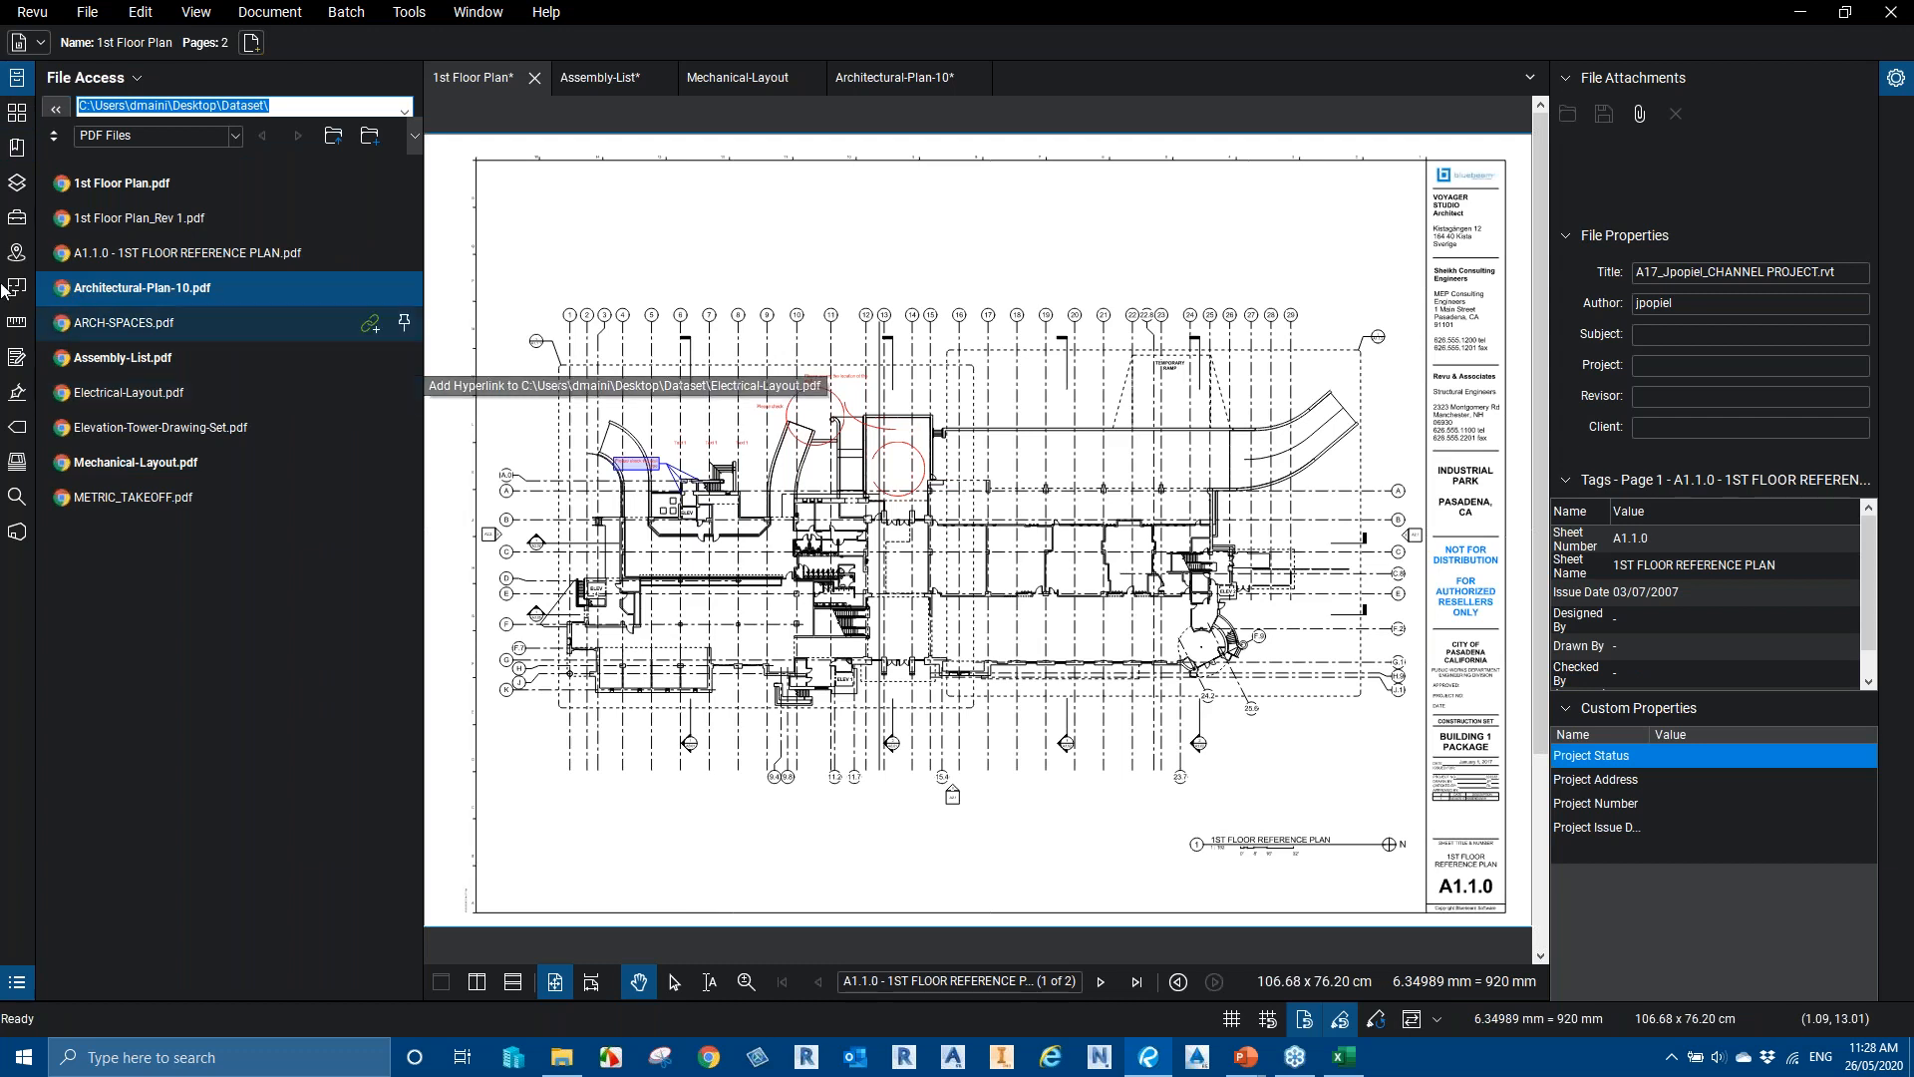
left_click(17, 220)
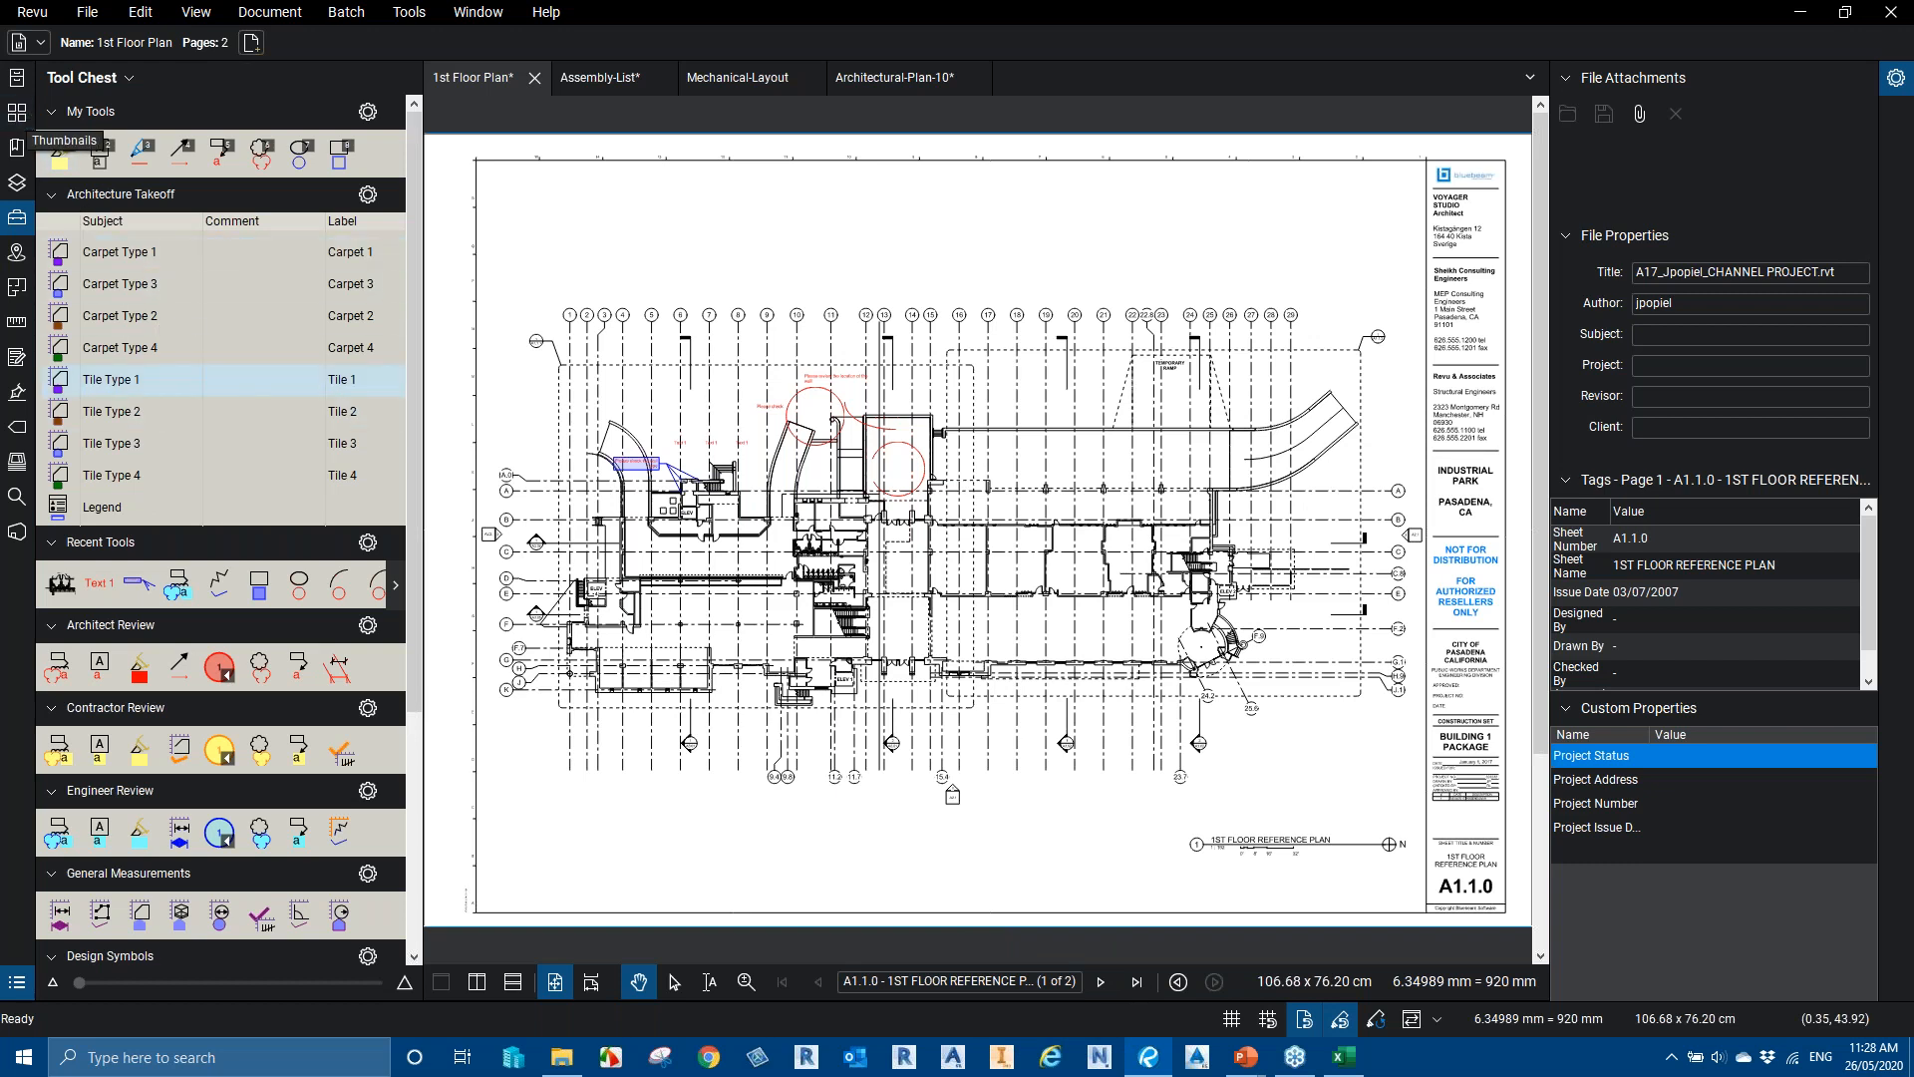
scroll(813, 538, "up", 5)
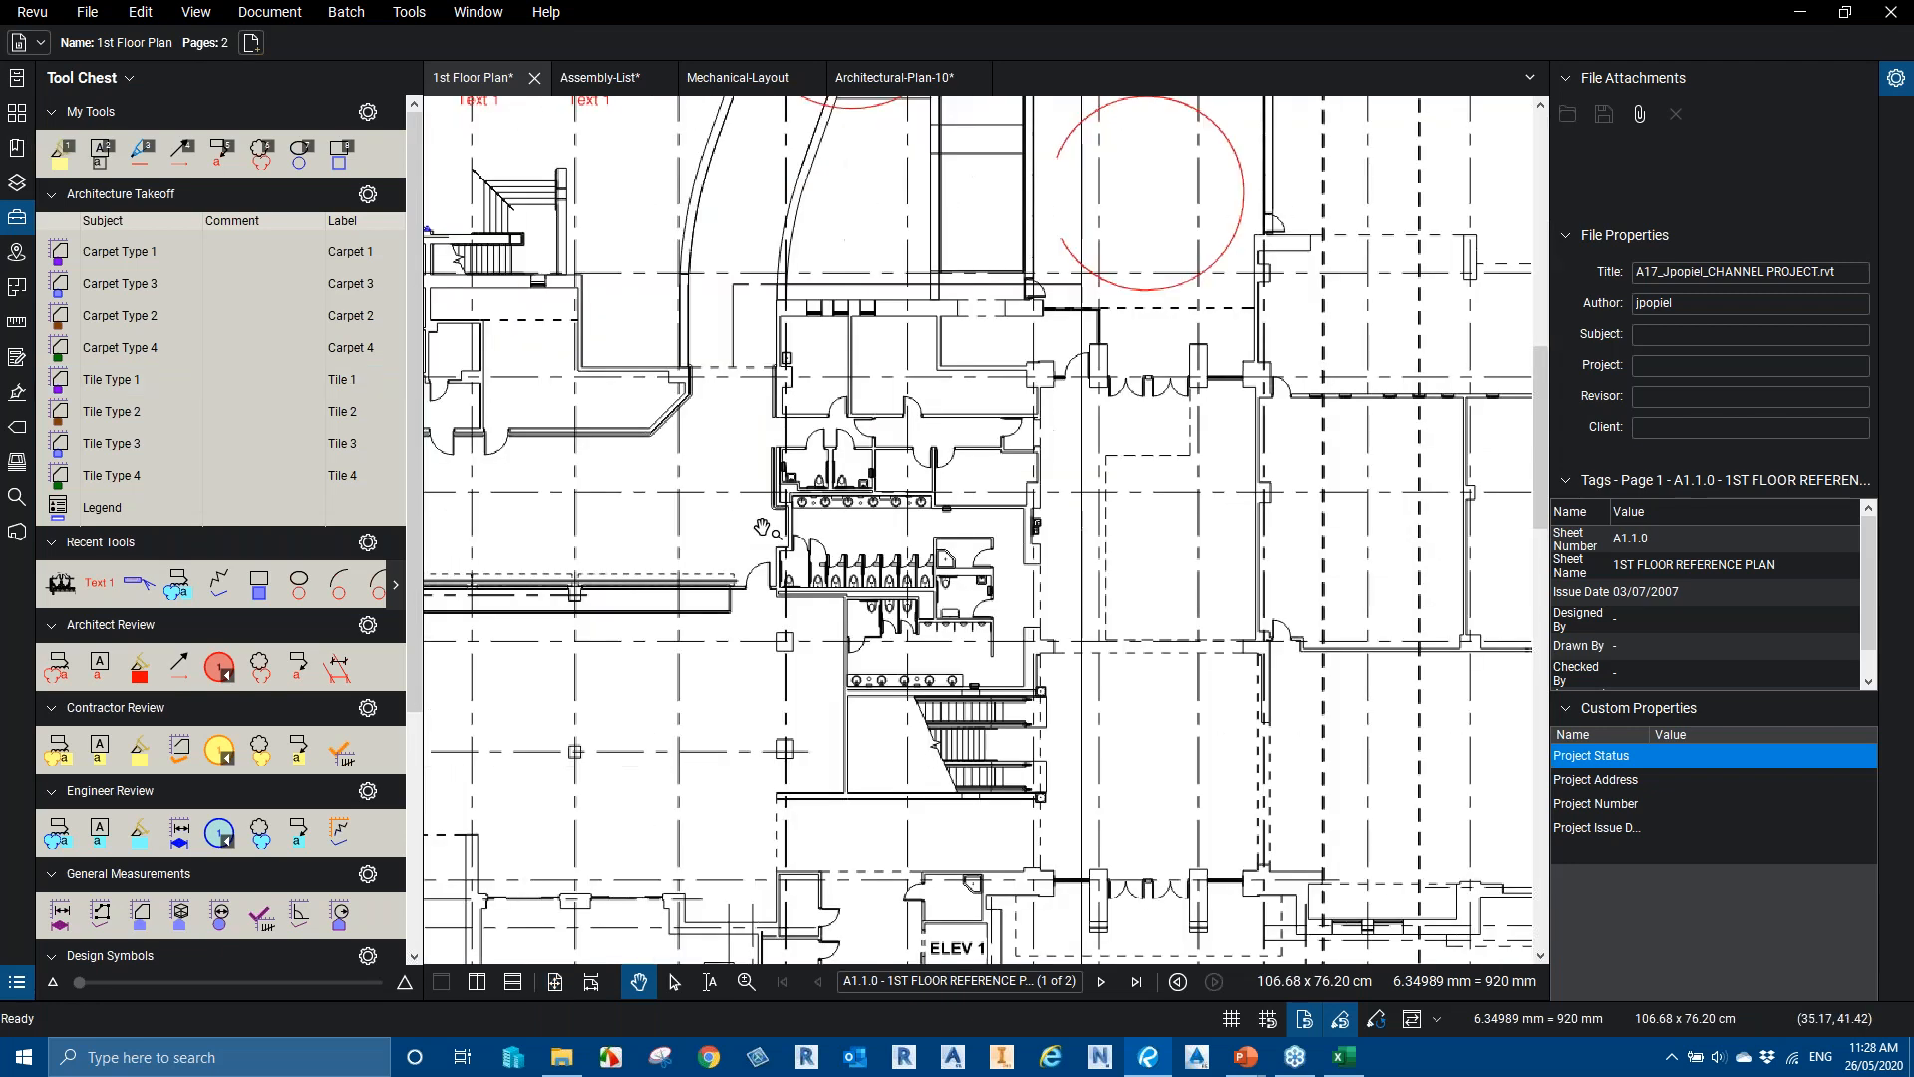
left_click_drag(808, 471, 841, 488)
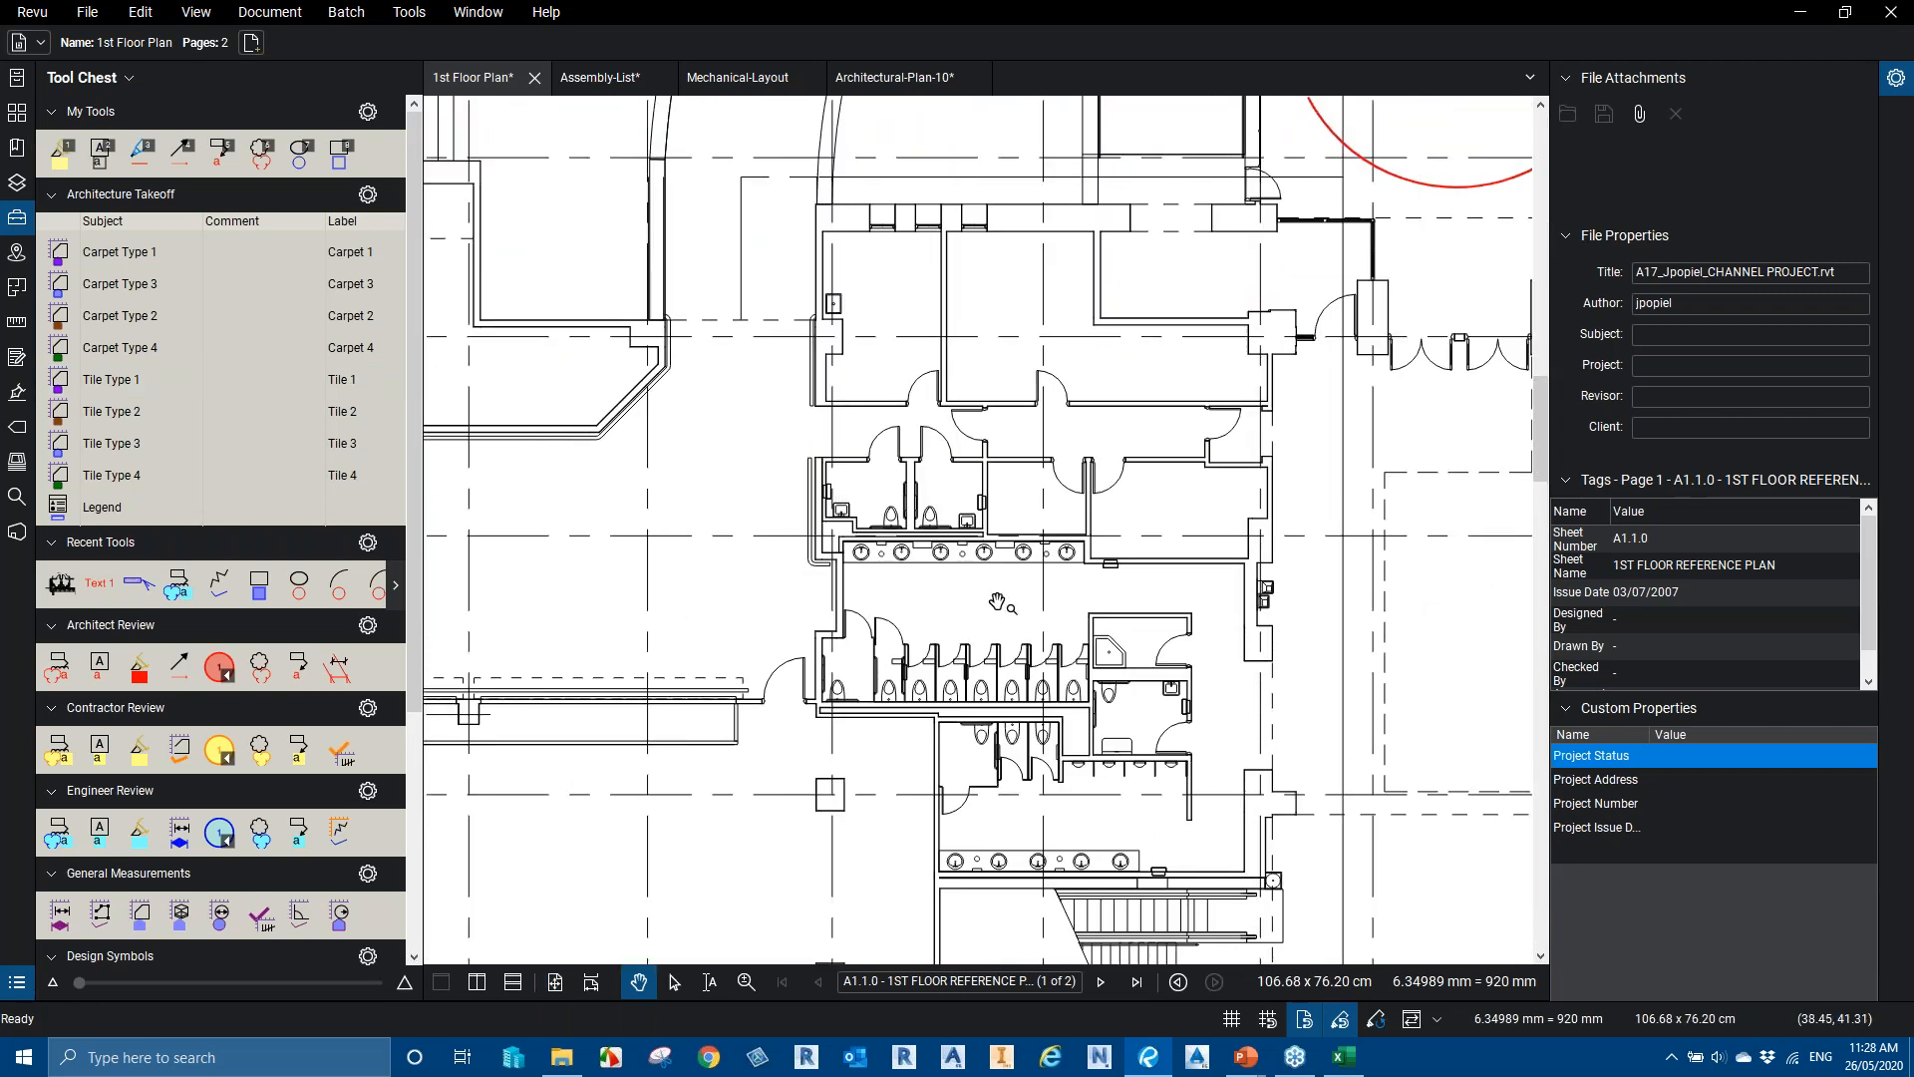
left_click_drag(996, 602, 998, 600)
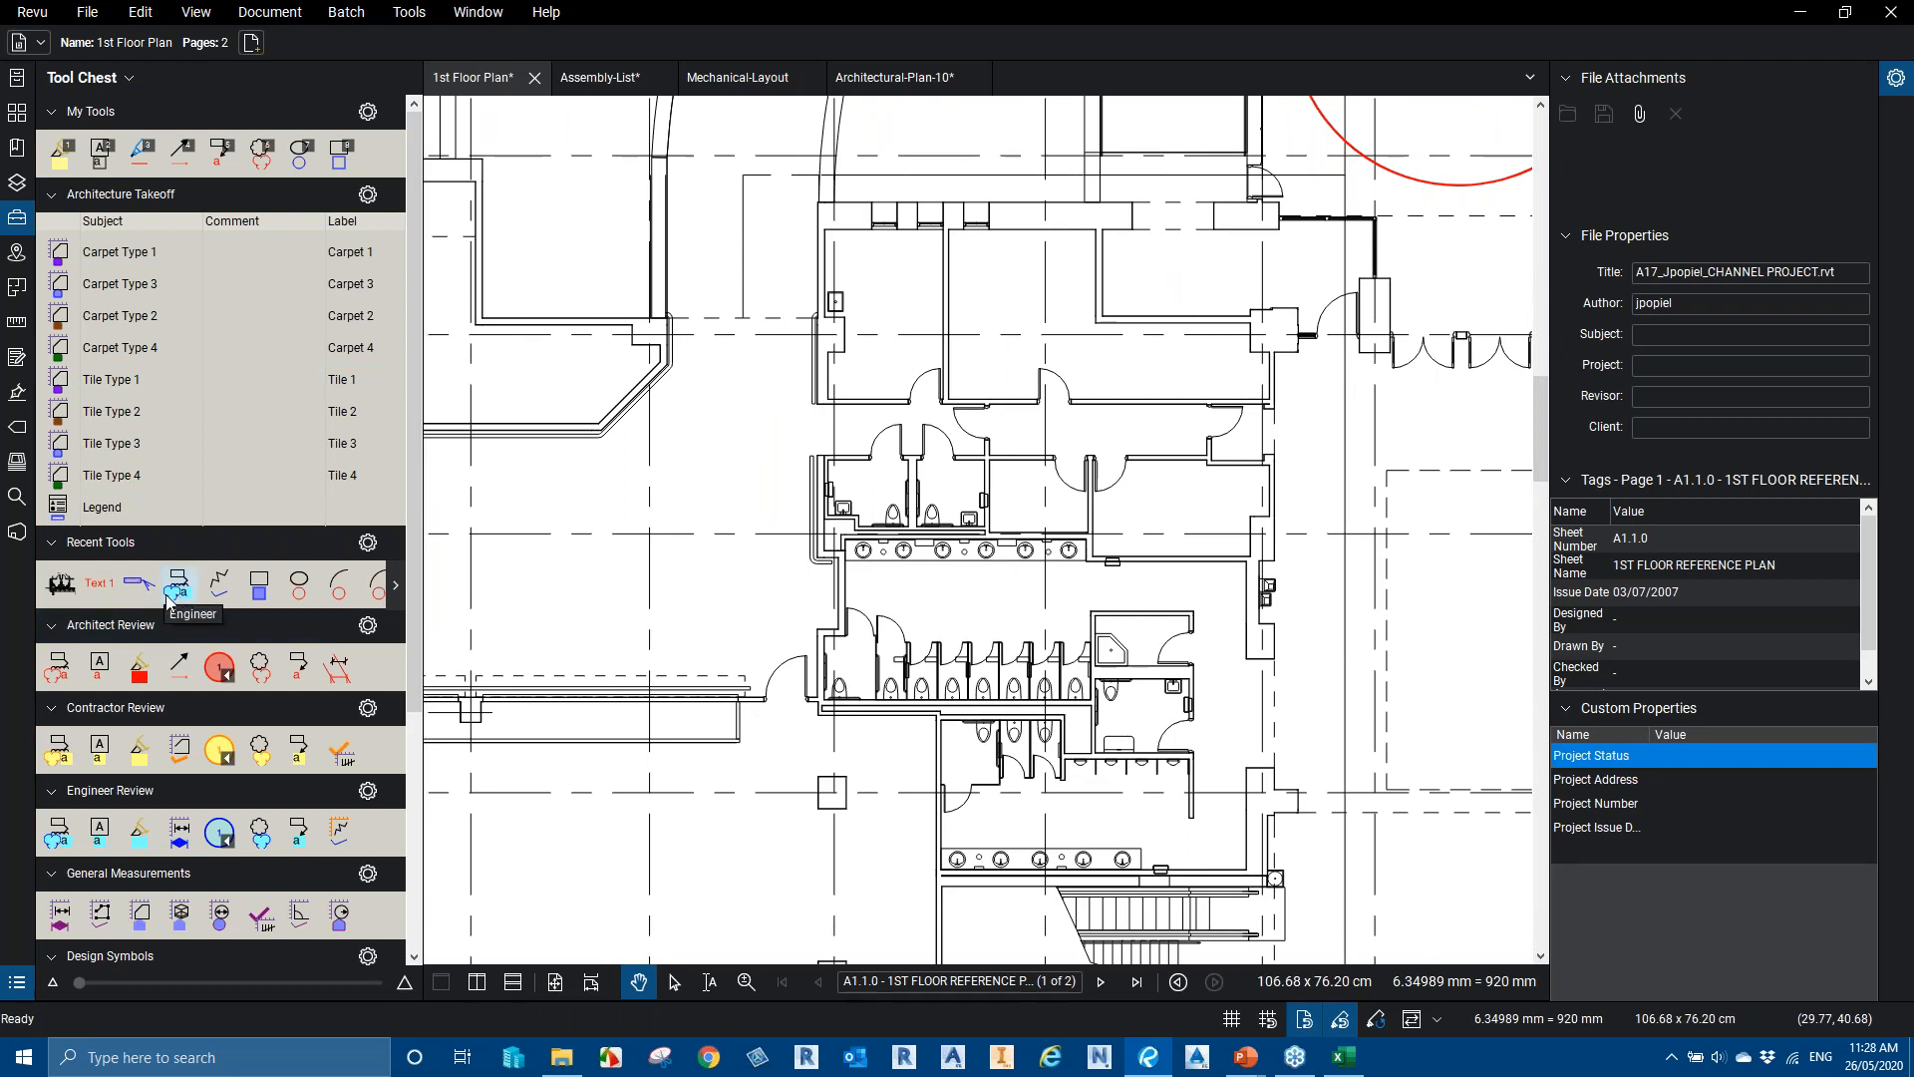
left_click(173, 602)
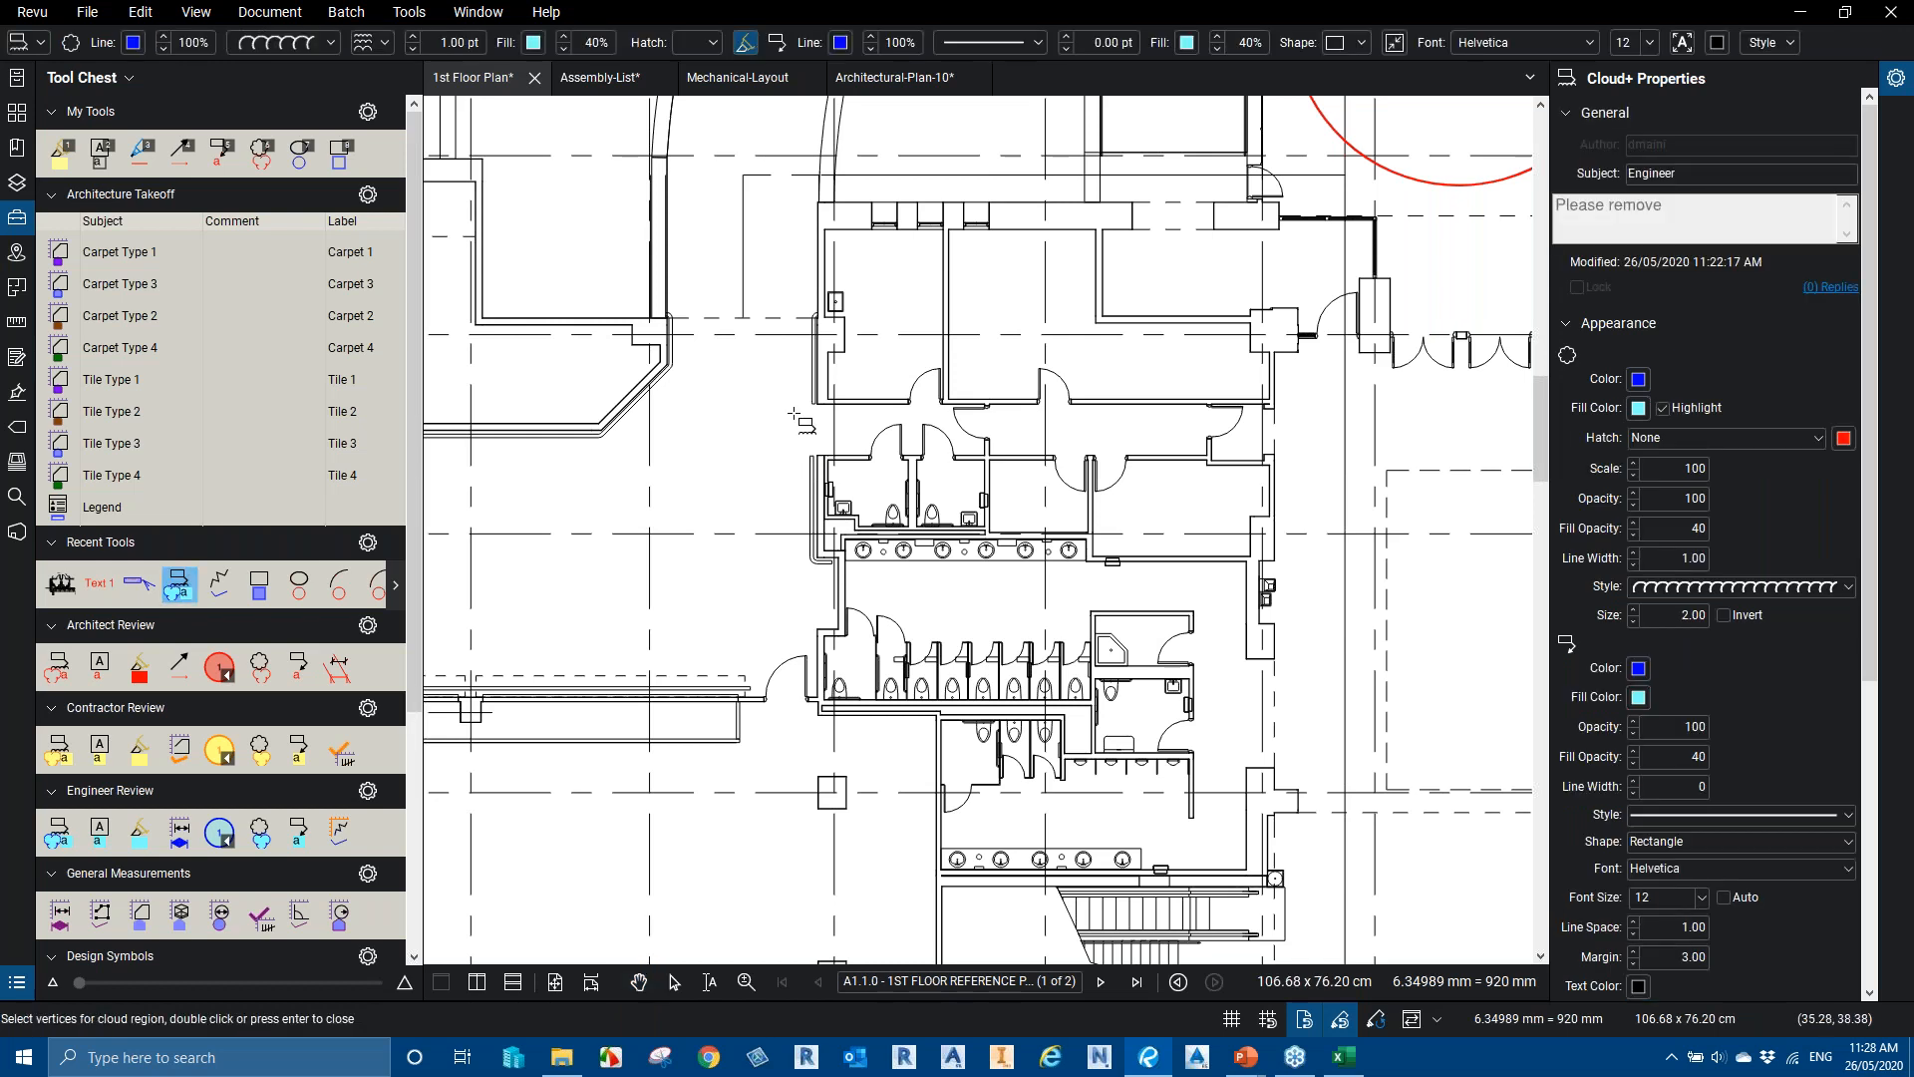
left_click_drag(794, 412, 1026, 590)
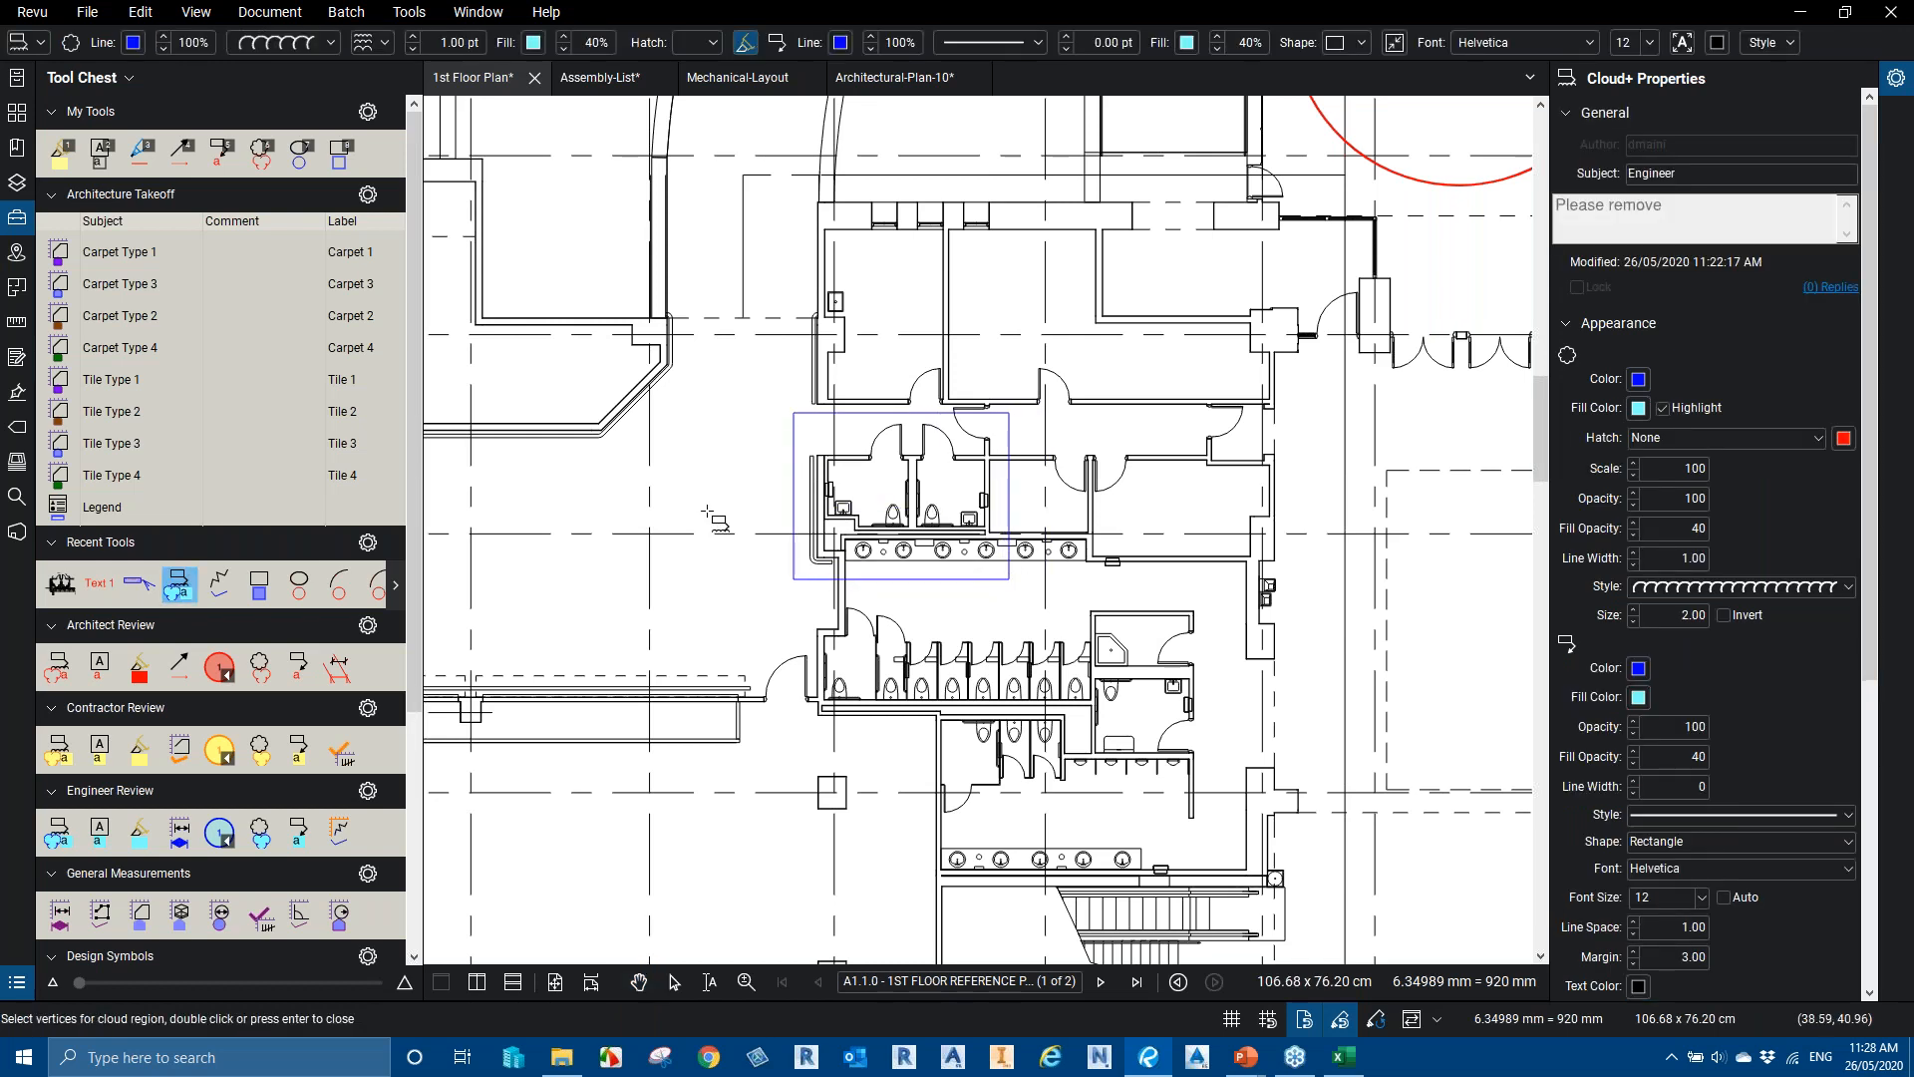
Place the cloud's callout to its left with the text "Click here to know more"
left_click(634, 515)
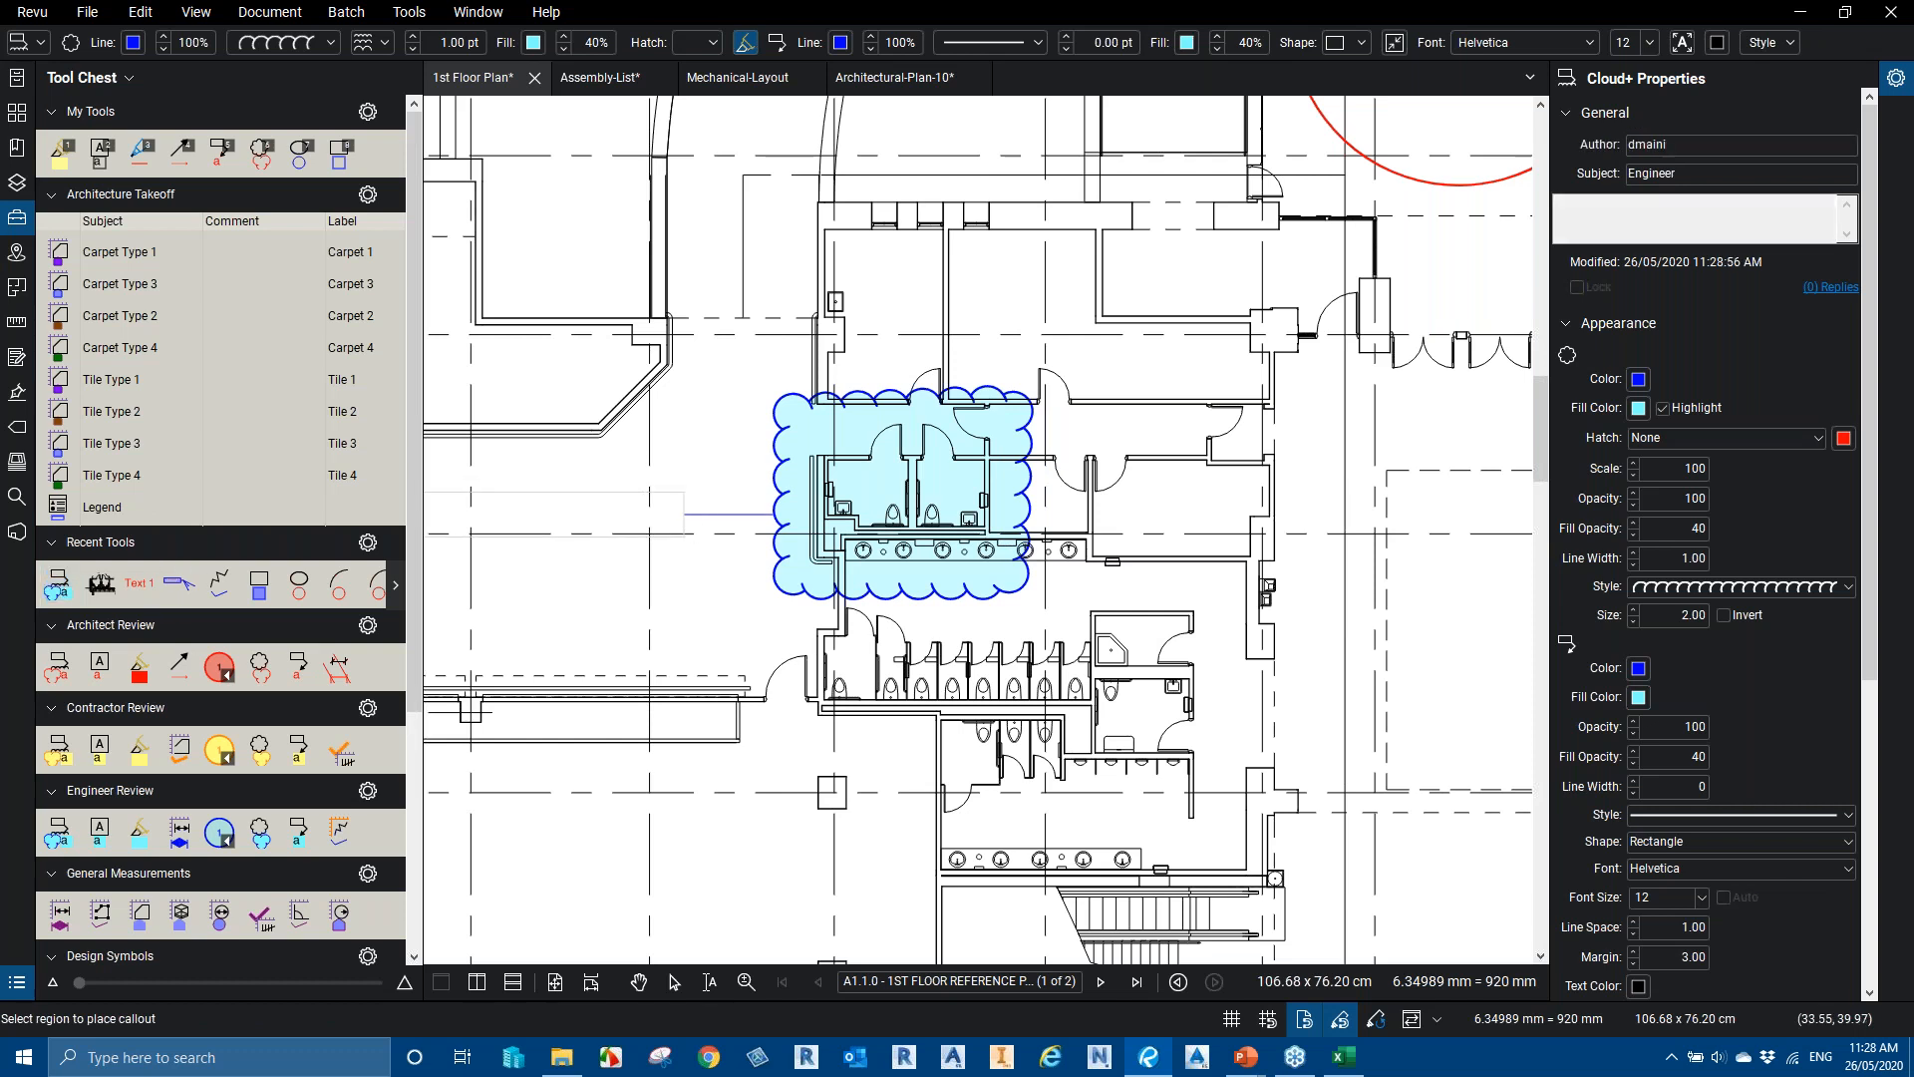
type("Click here to know ")
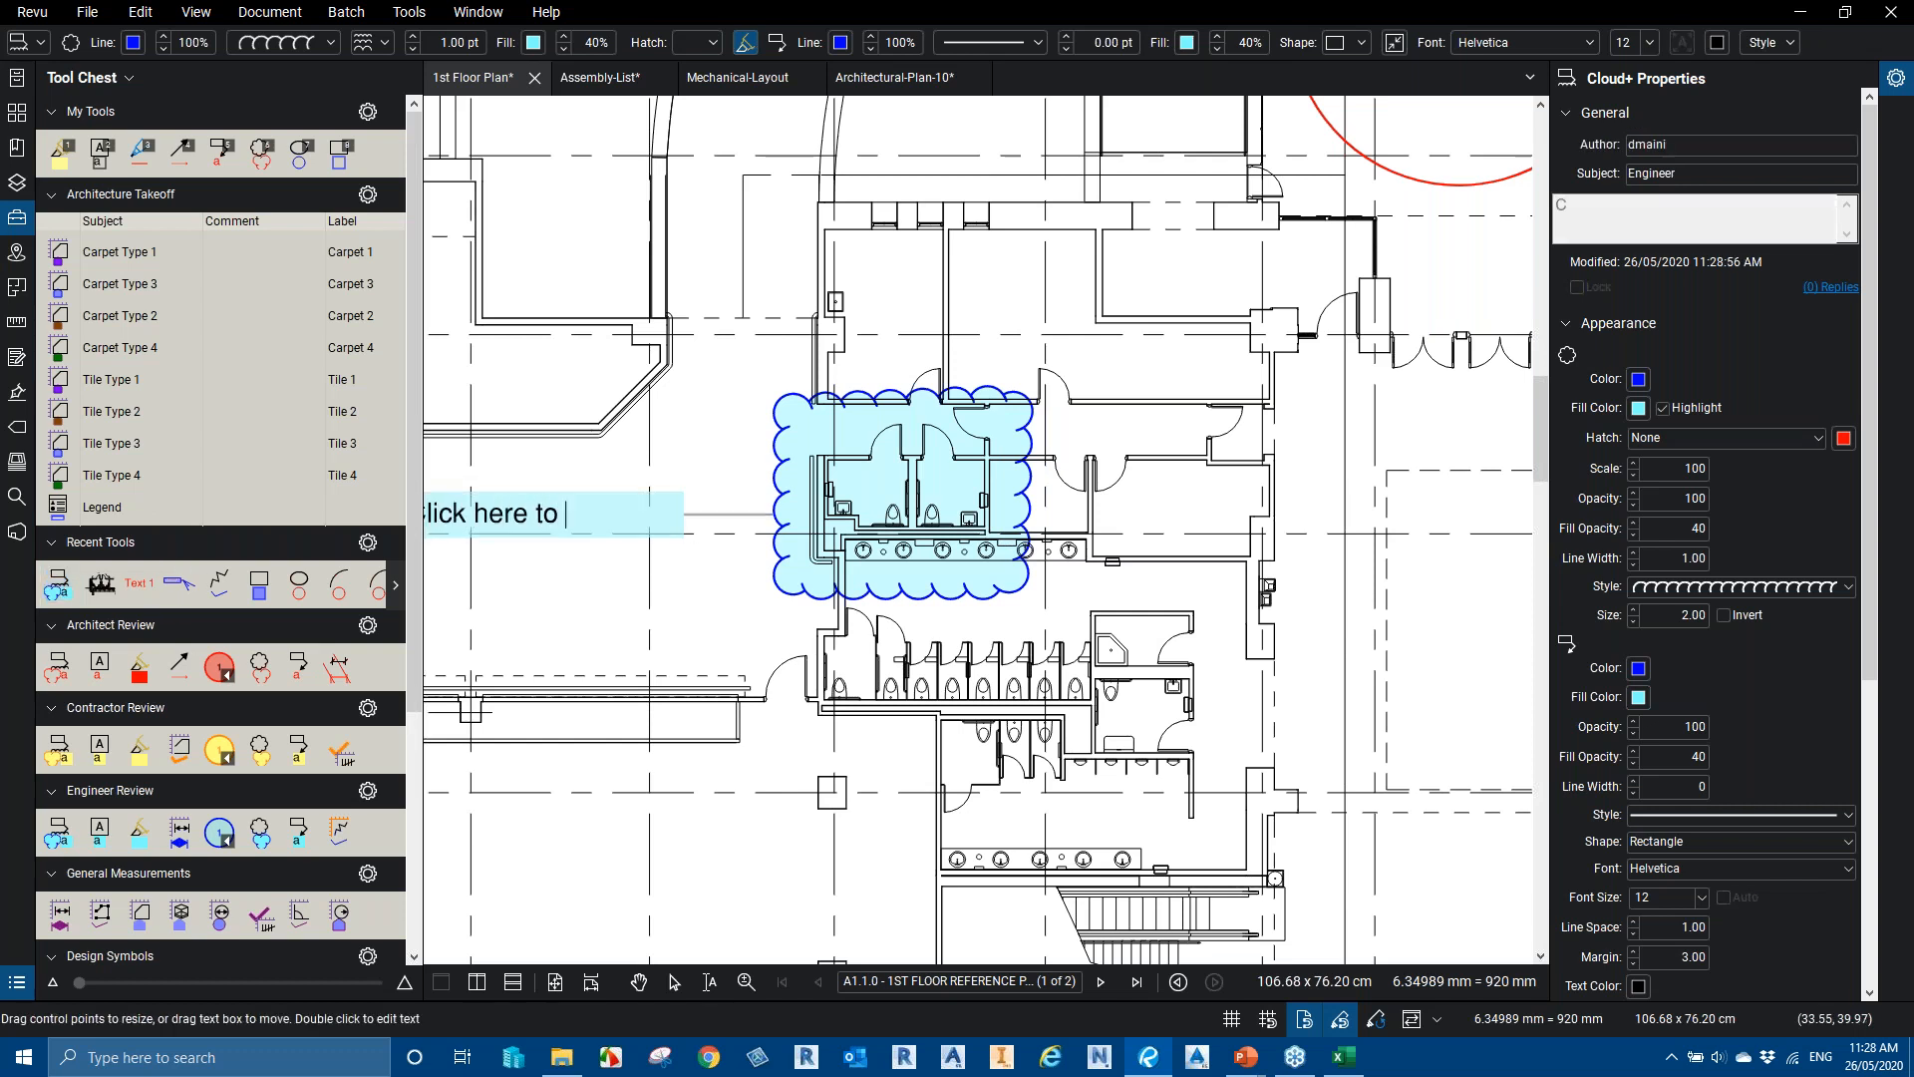
type("more")
left_click(686, 593)
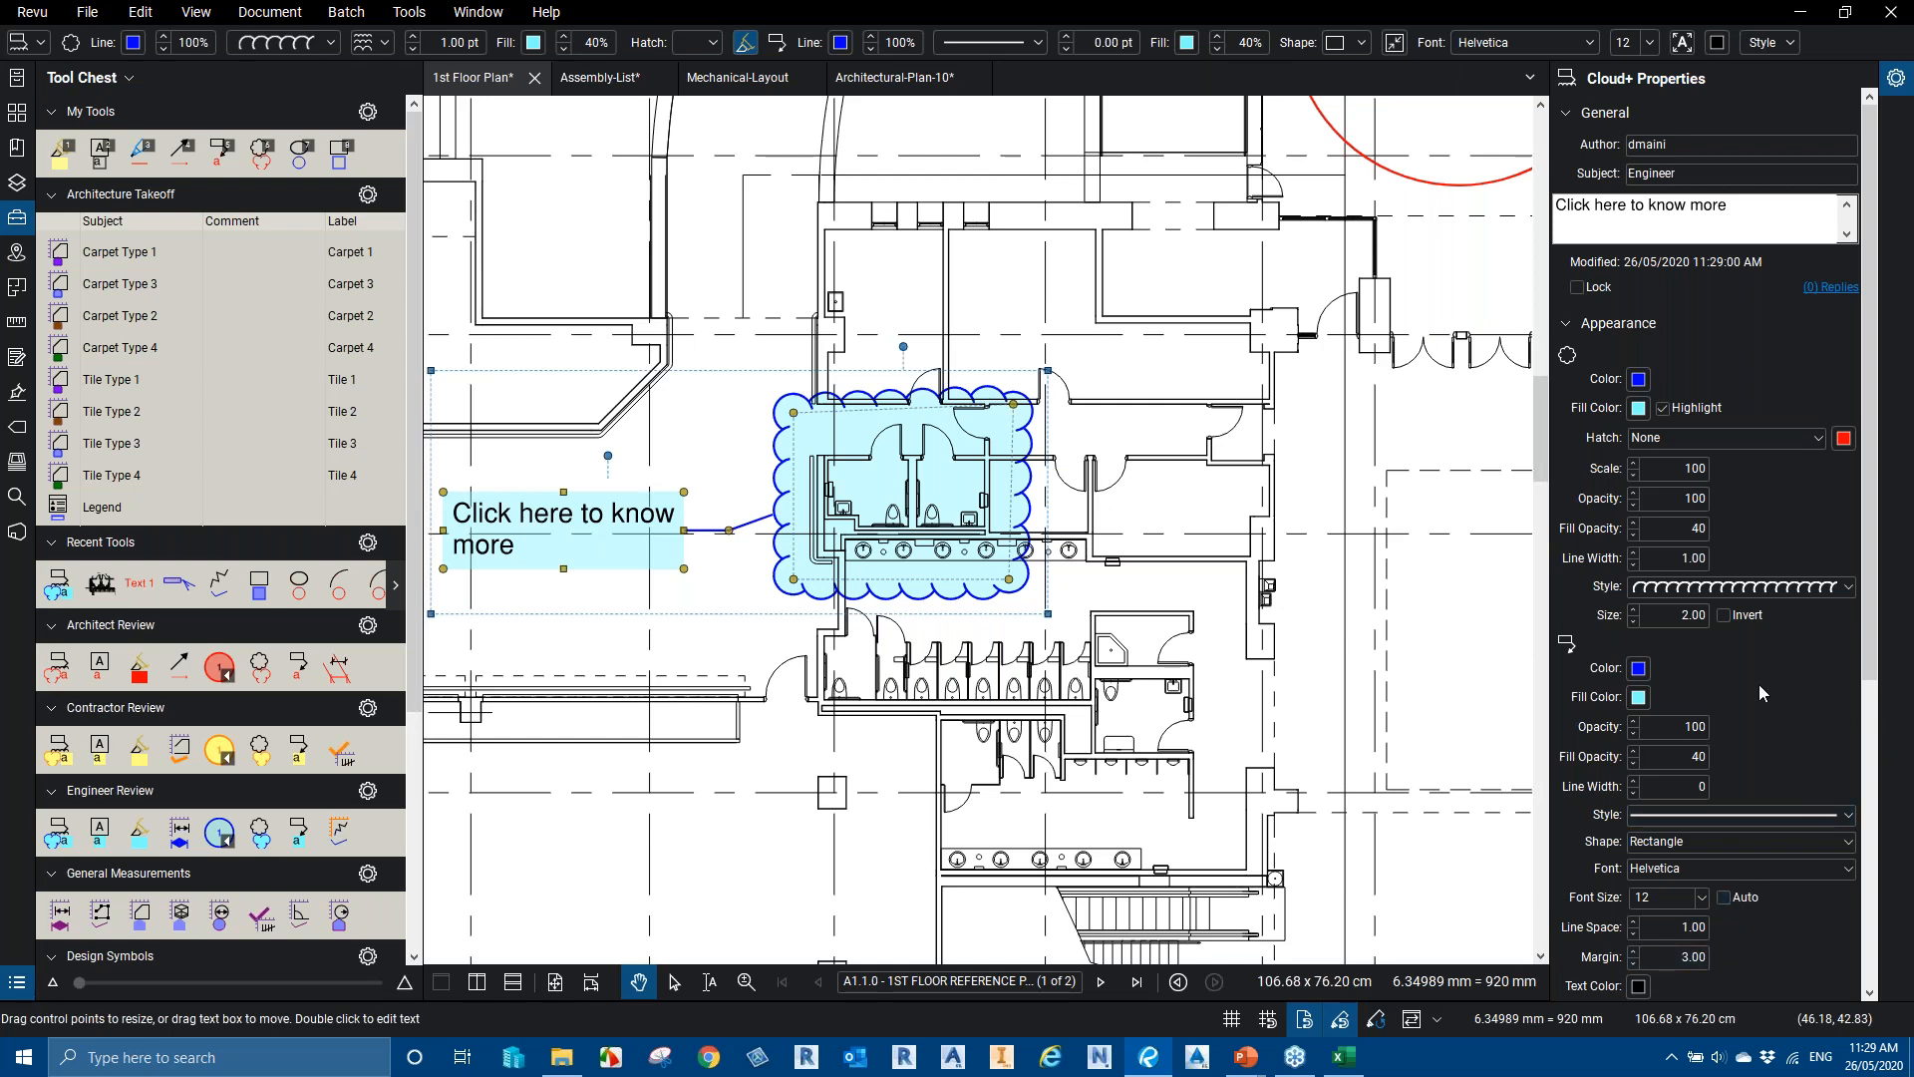
Format the cloud's callout with a dashed 1.00 line and right-aligned text
scroll(1759, 678, "down", 2)
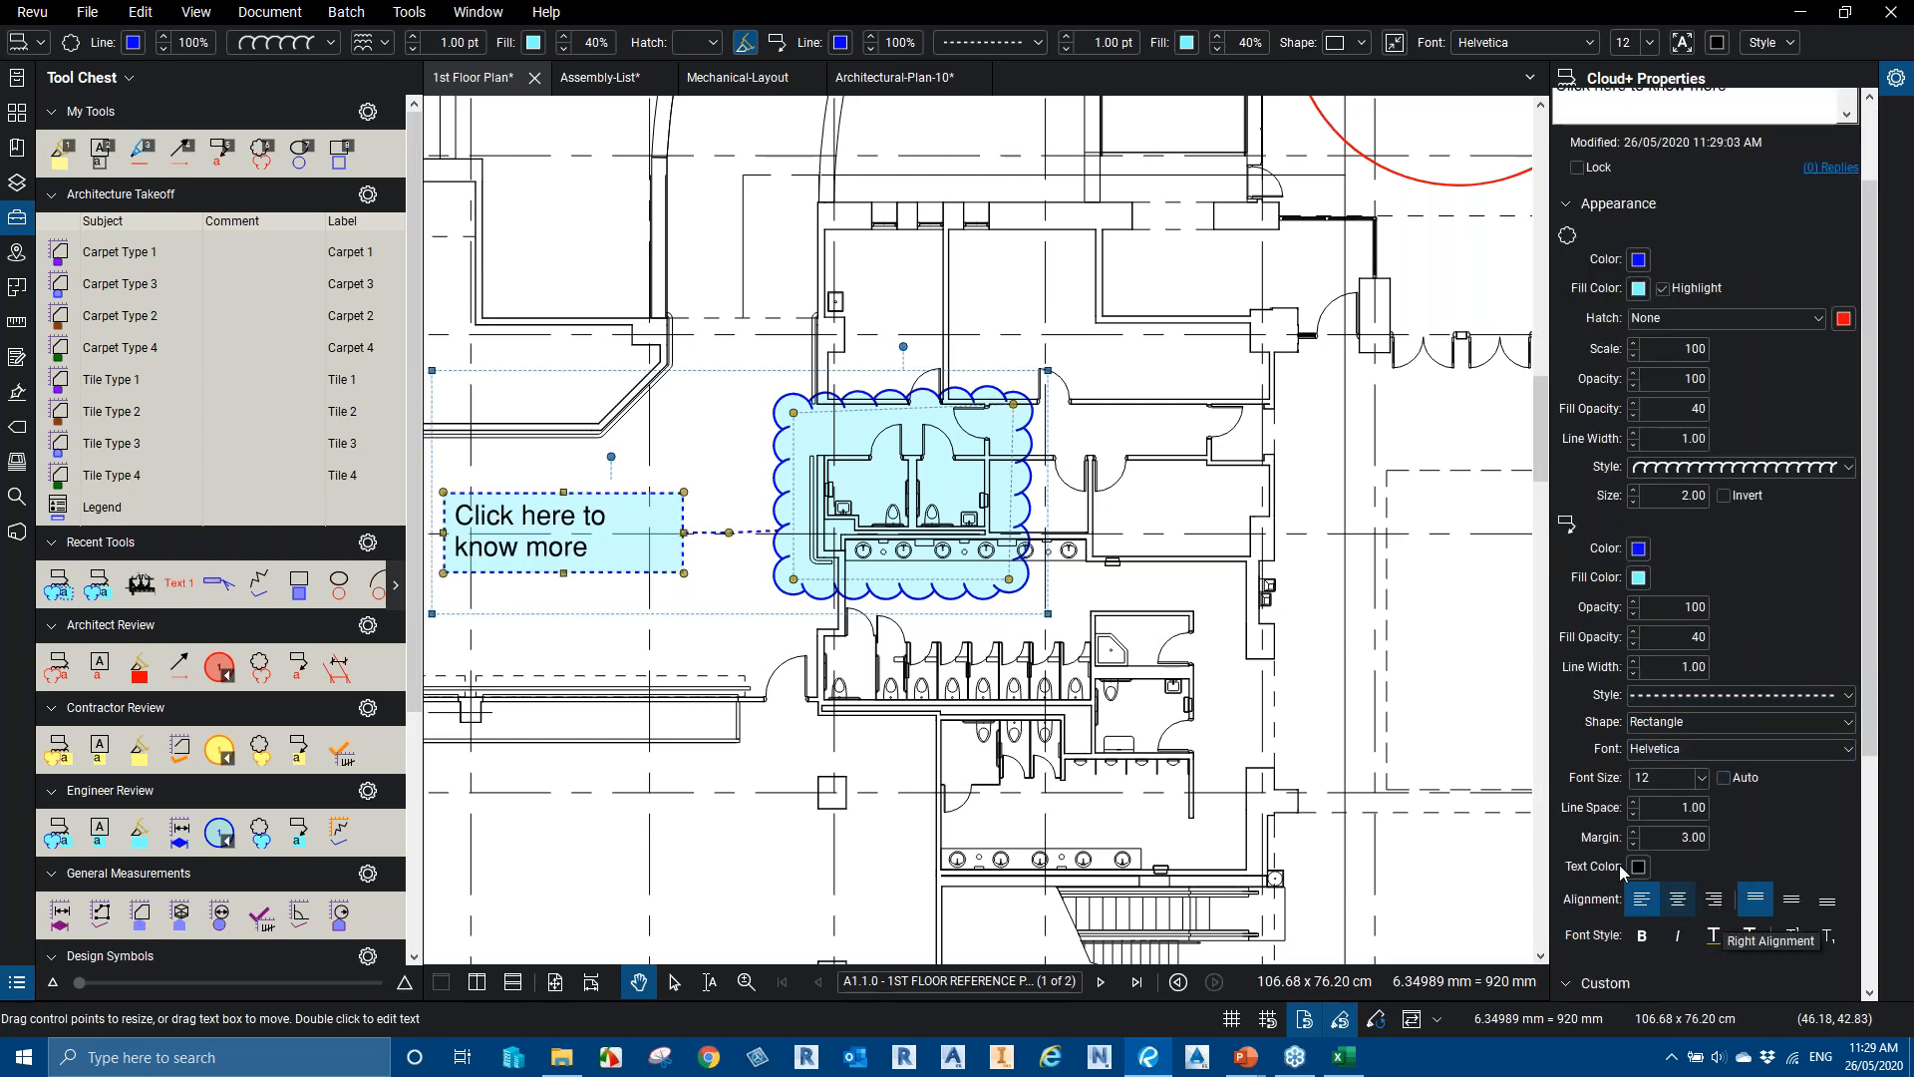
scroll(1695, 902, "up", 2)
scroll(1695, 902, "down", 4)
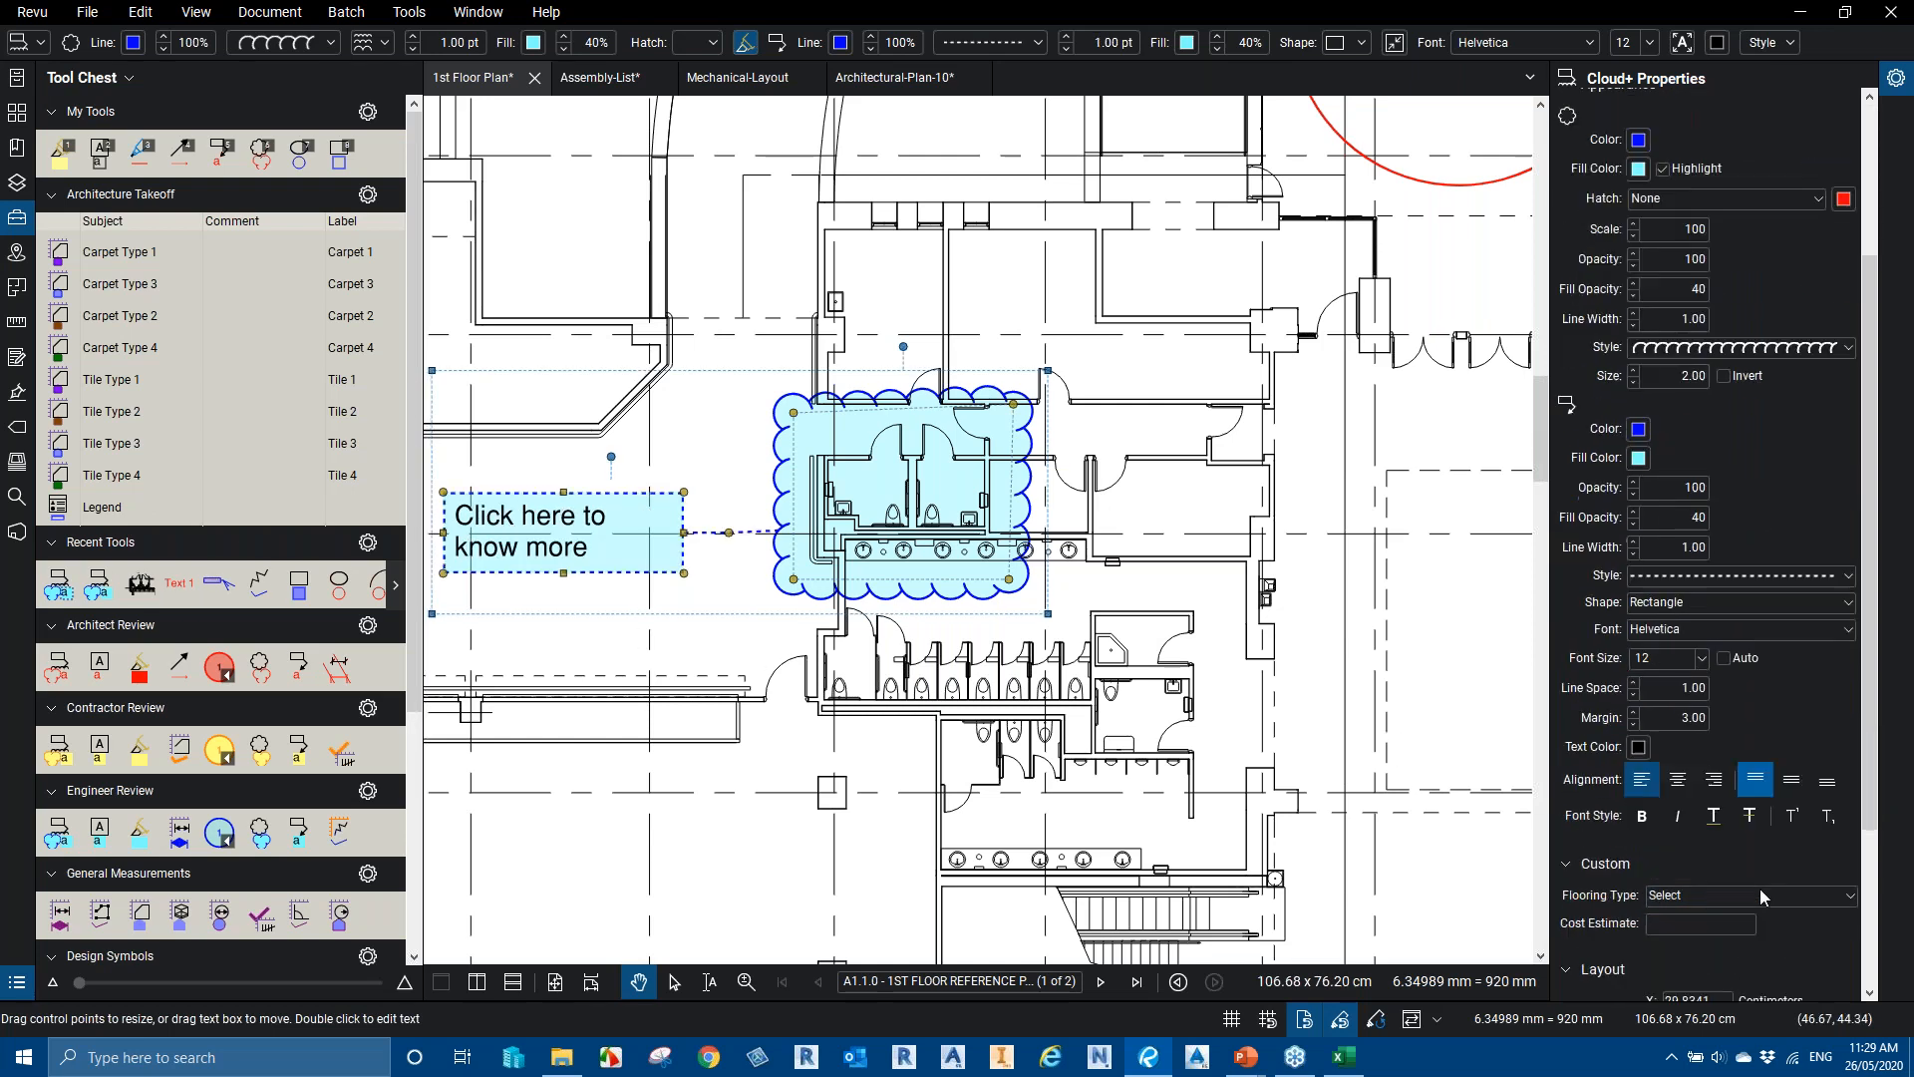
left_click(1712, 780)
left_click(774, 672)
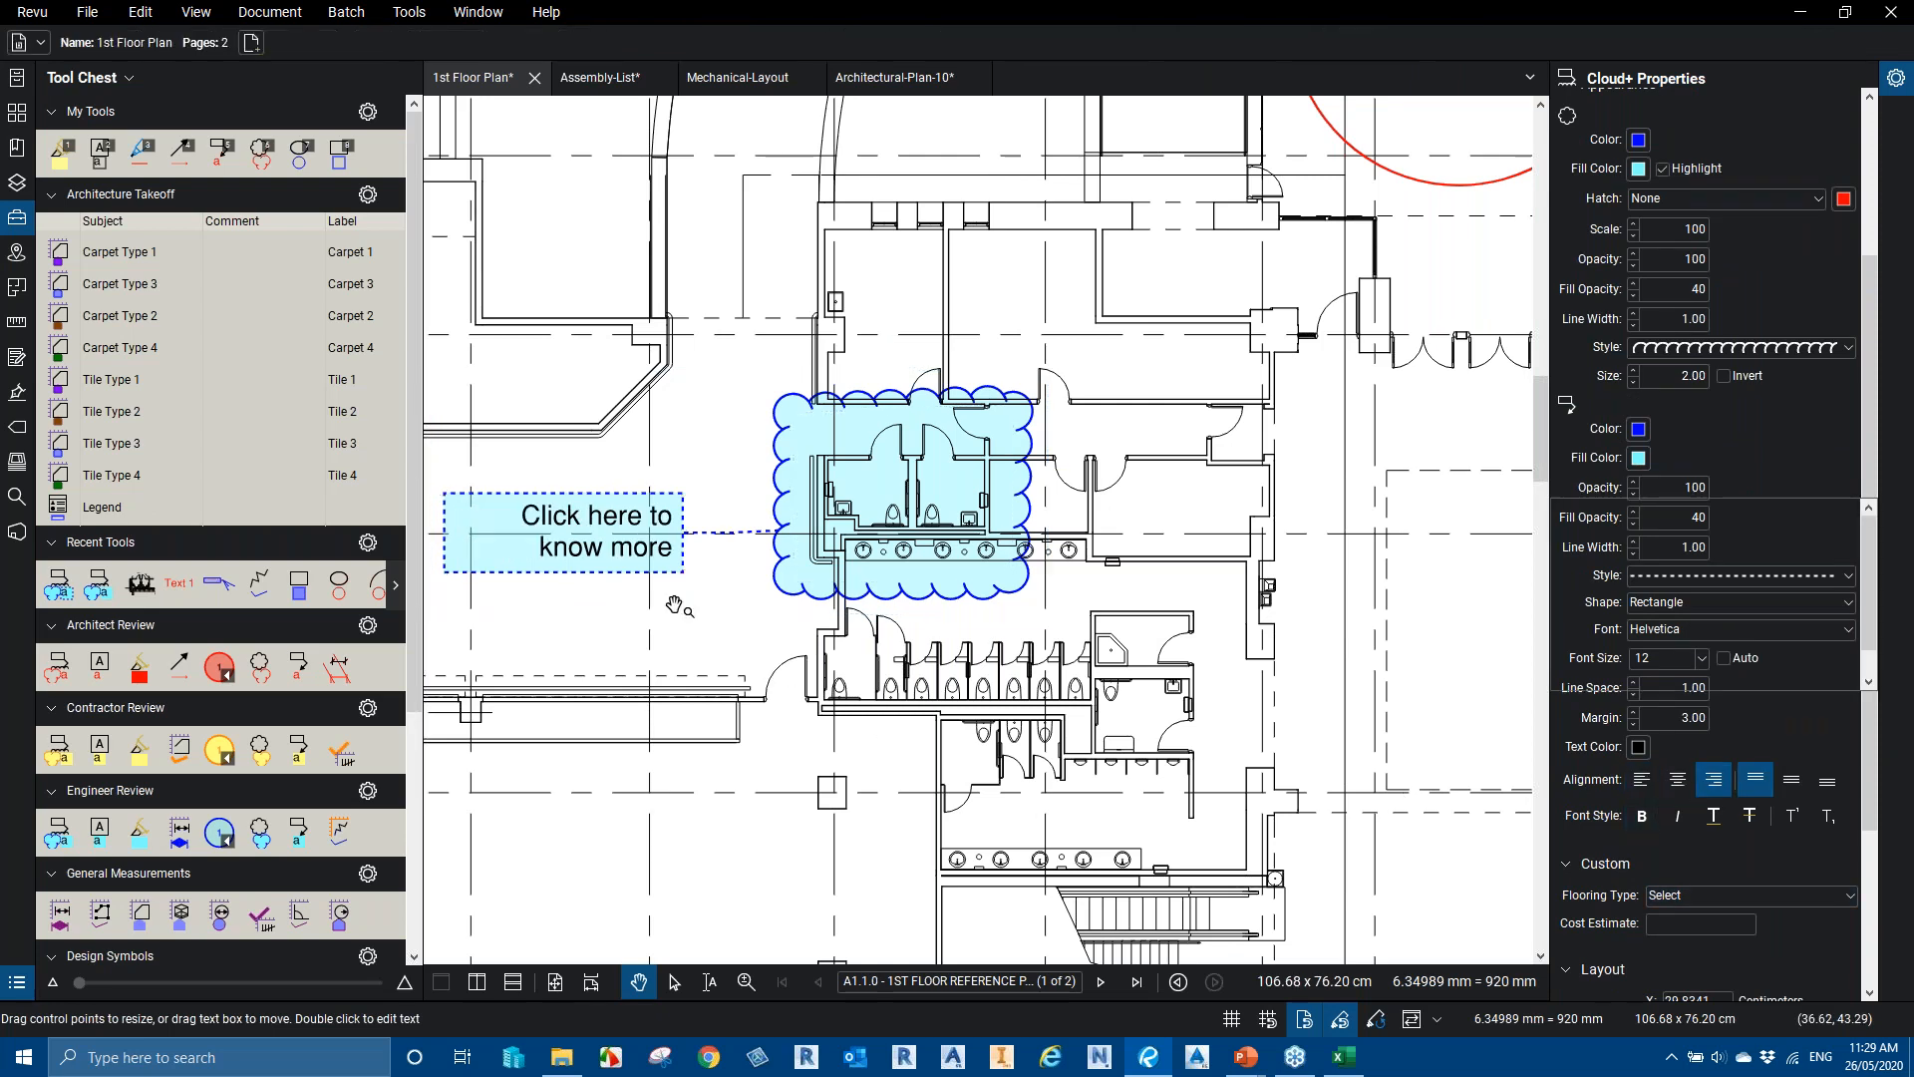
Autosize the "Click here to know more" callout box to fit its text
left_click(649, 548)
key("alt")
left_click(743, 661)
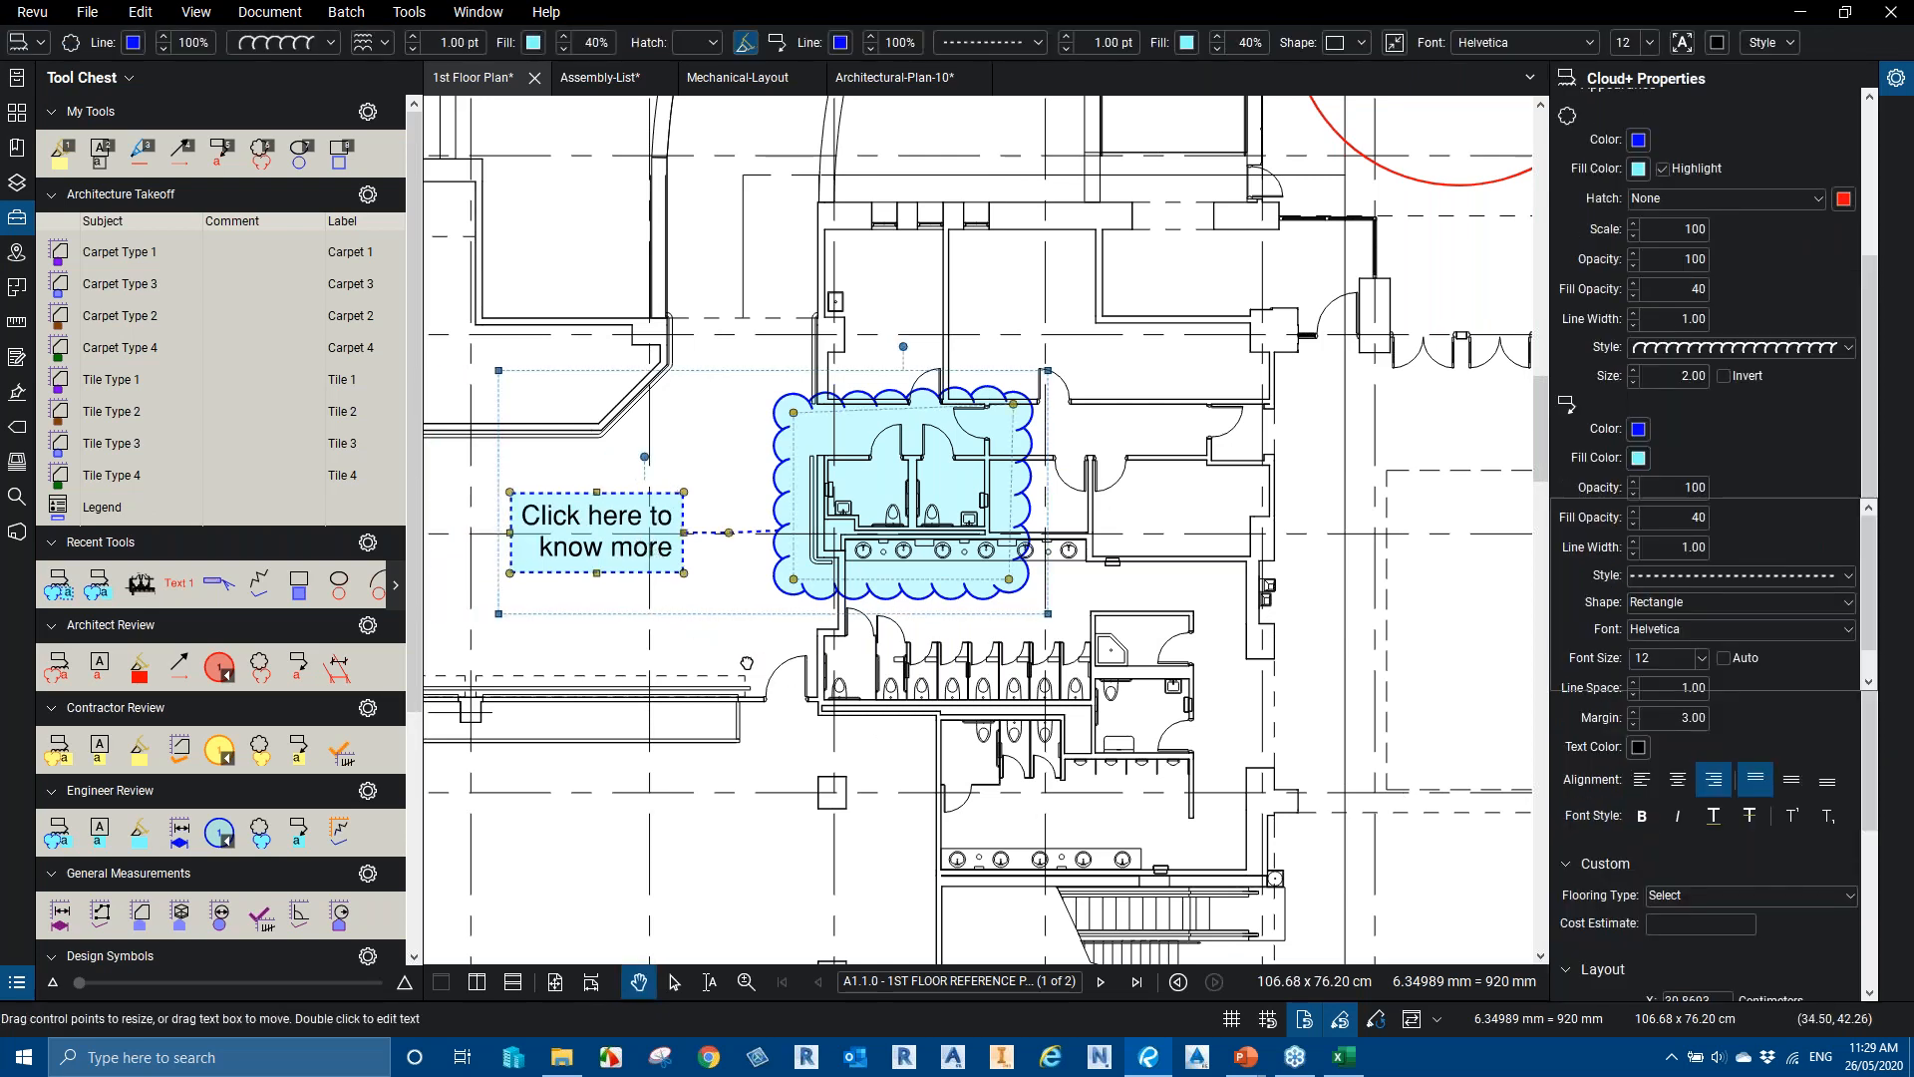
Place a hyperlink over the clouded restrooms that jumps to page 2 of 1st Floor Plan.pdf at Fit Page scale, and follow it
left_click_drag(1155, 565, 1194, 588)
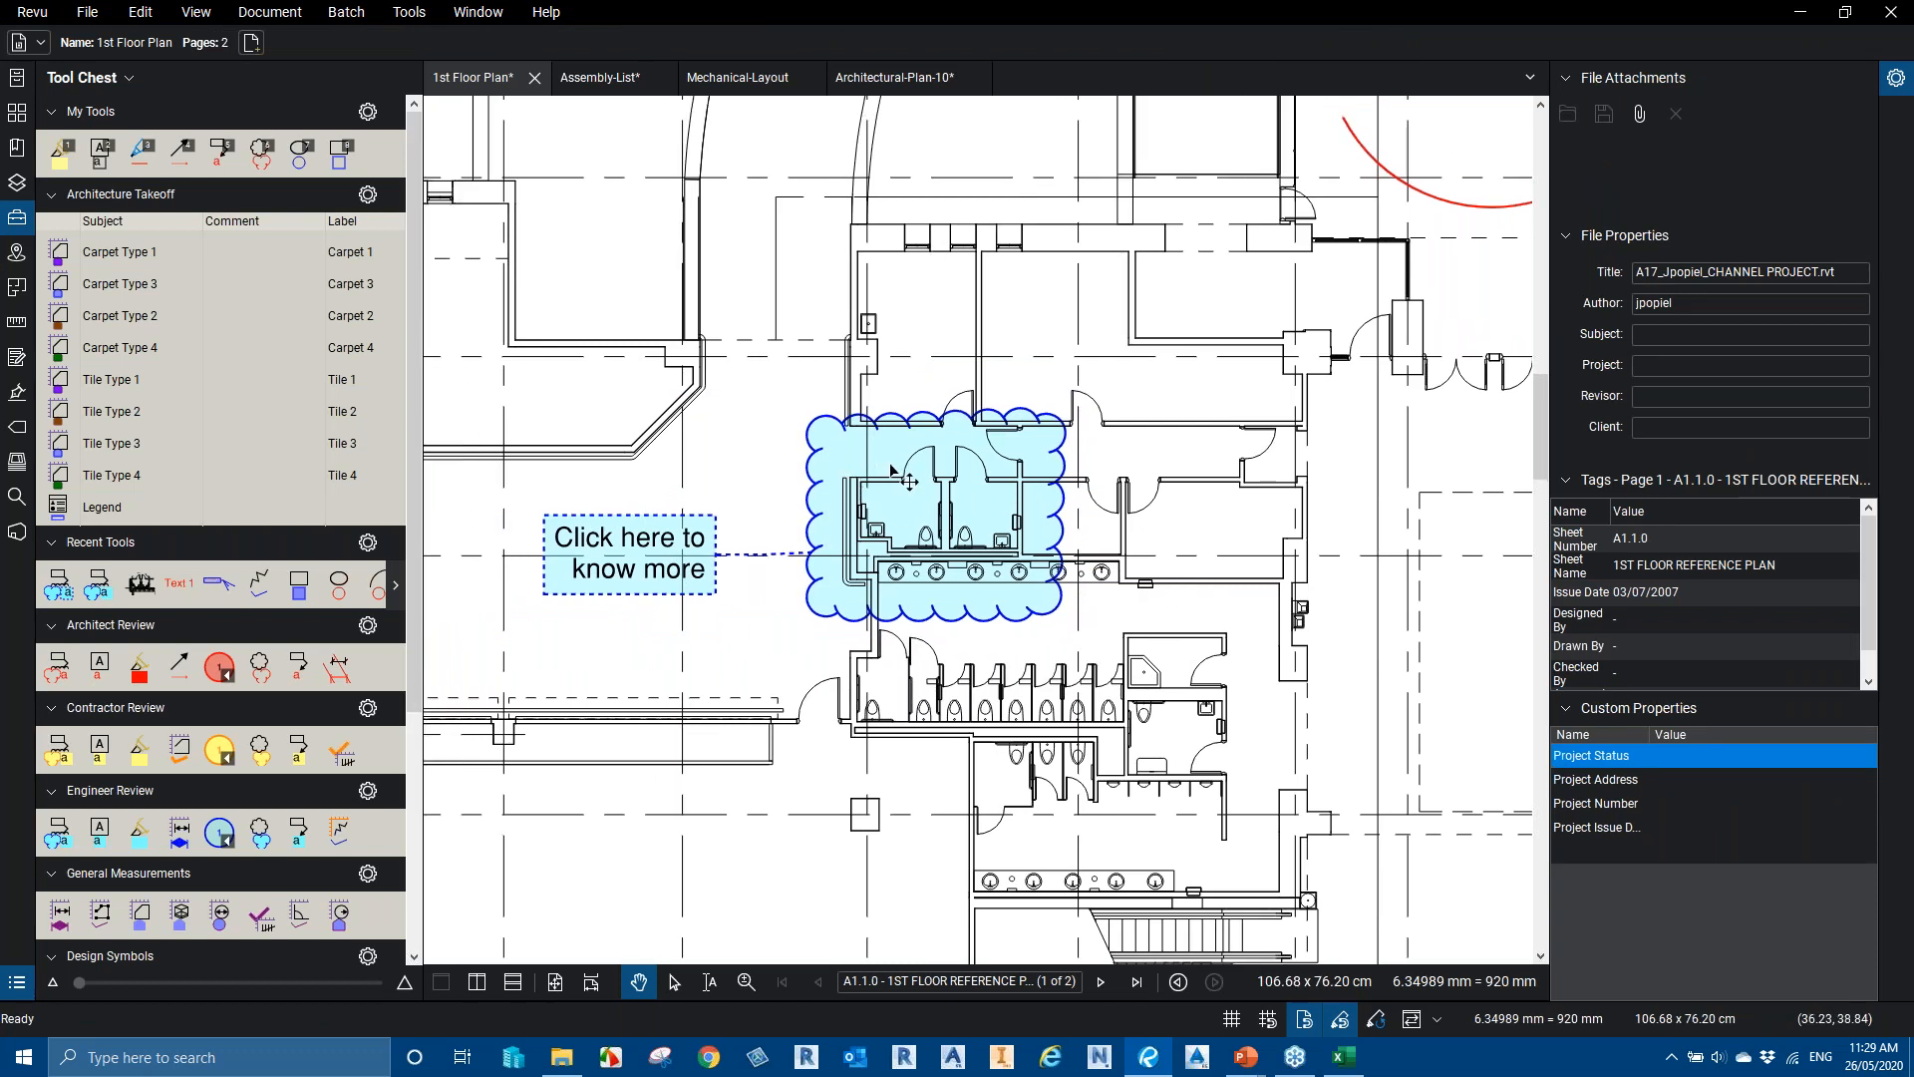
left_click(410, 12)
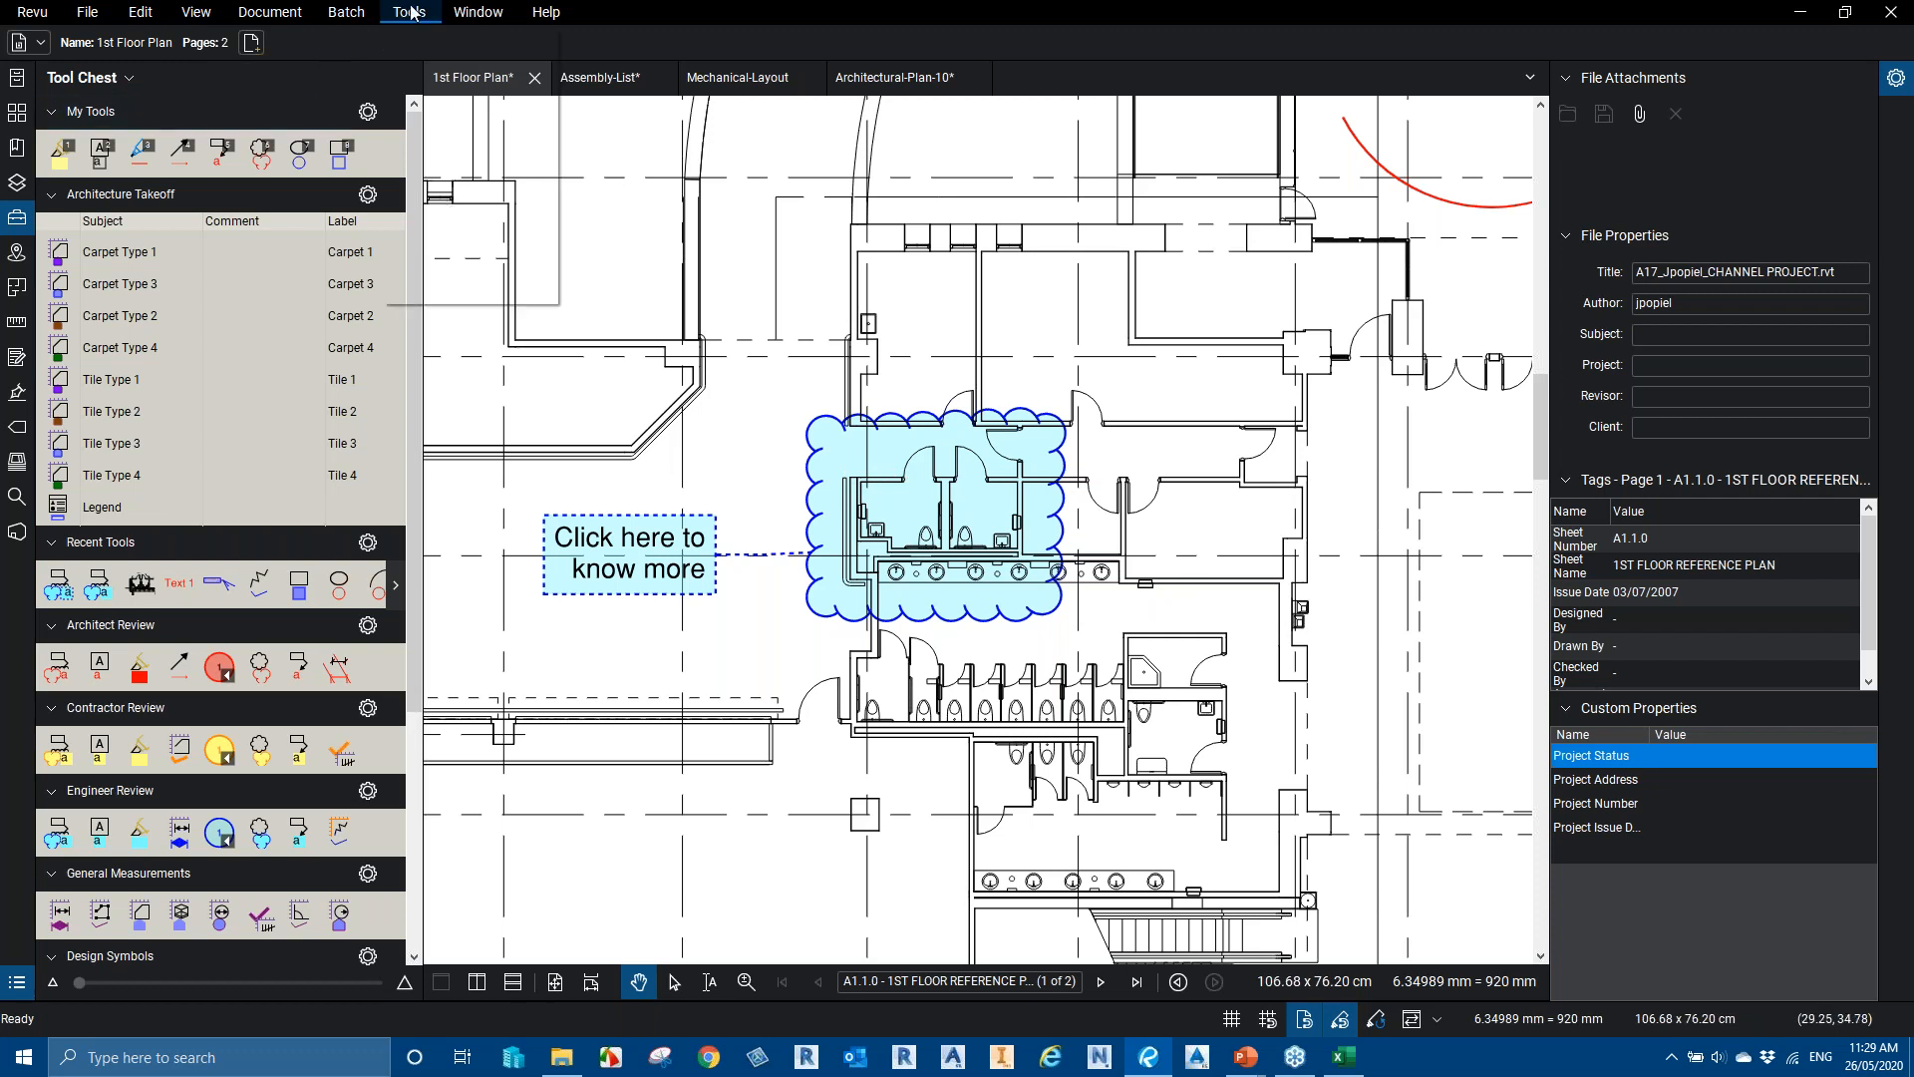
left_click(494, 199)
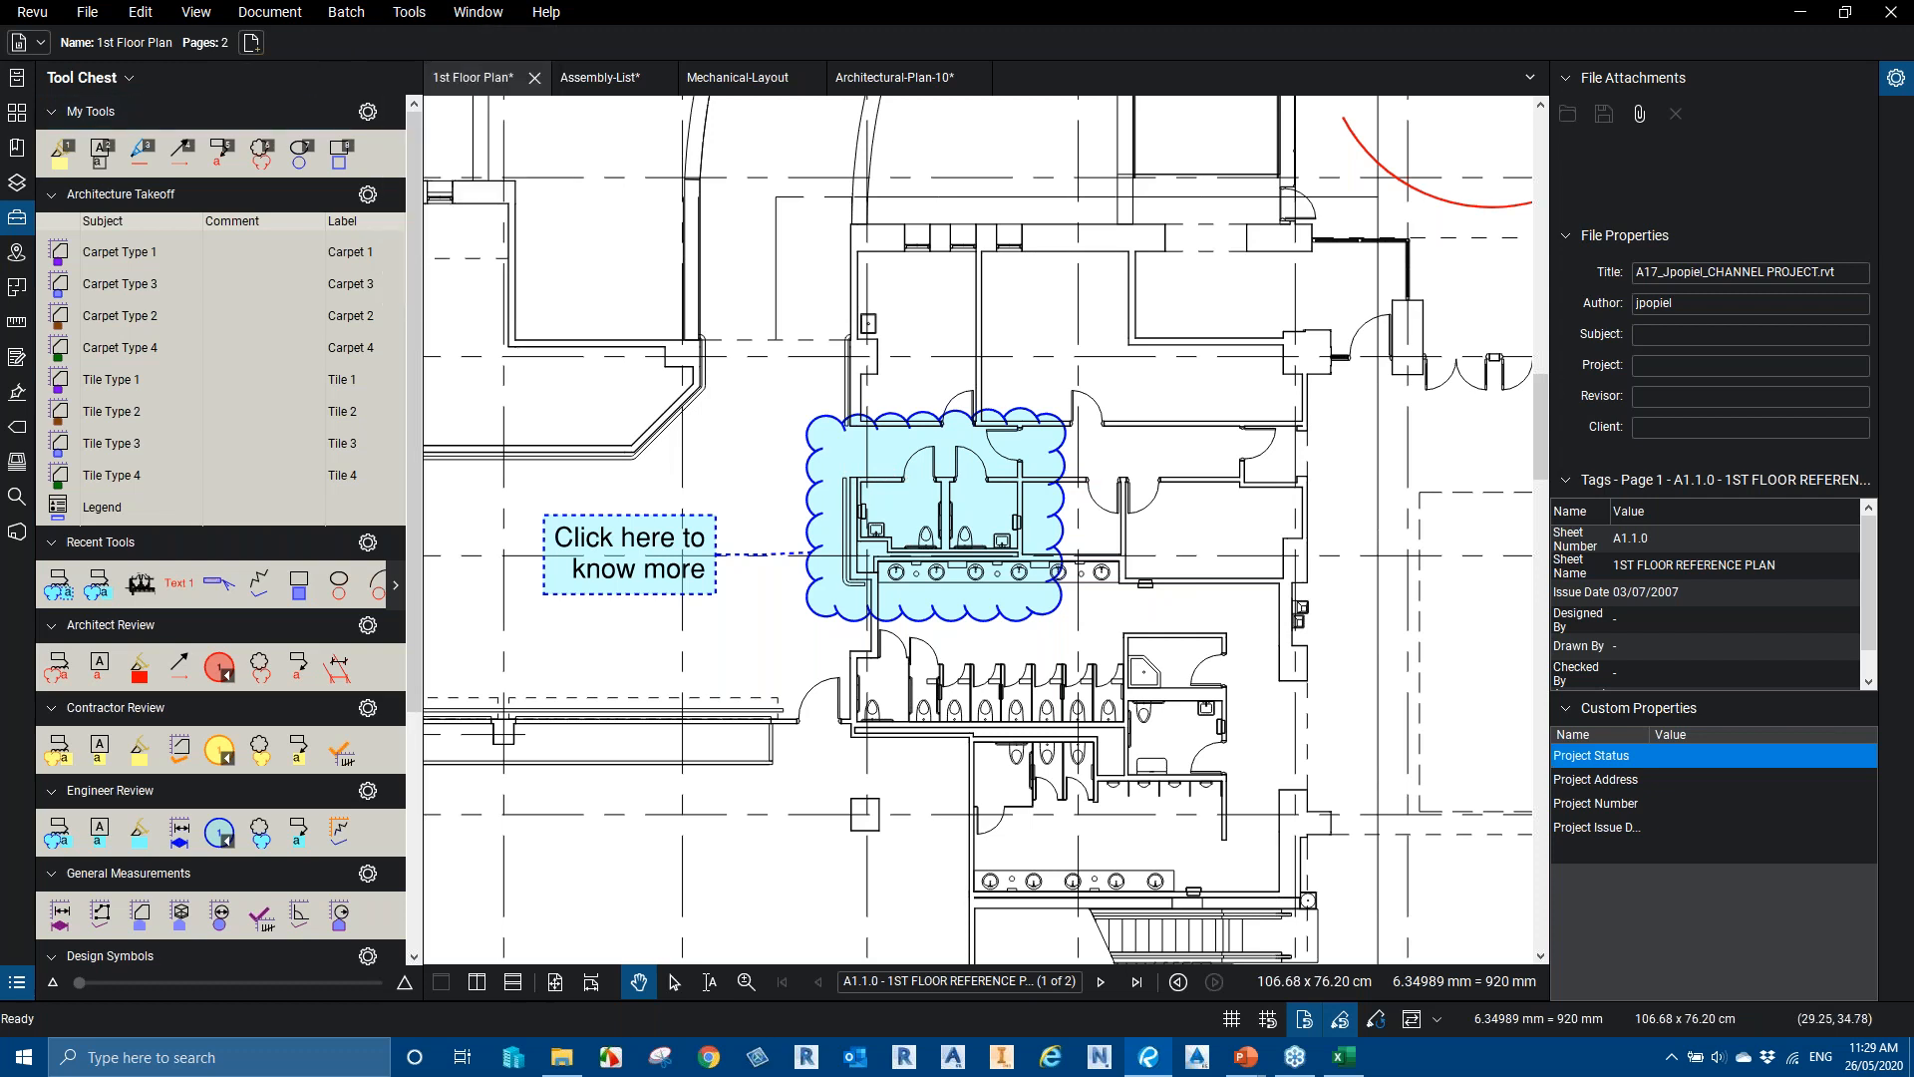
left_click_drag(820, 431, 1053, 613)
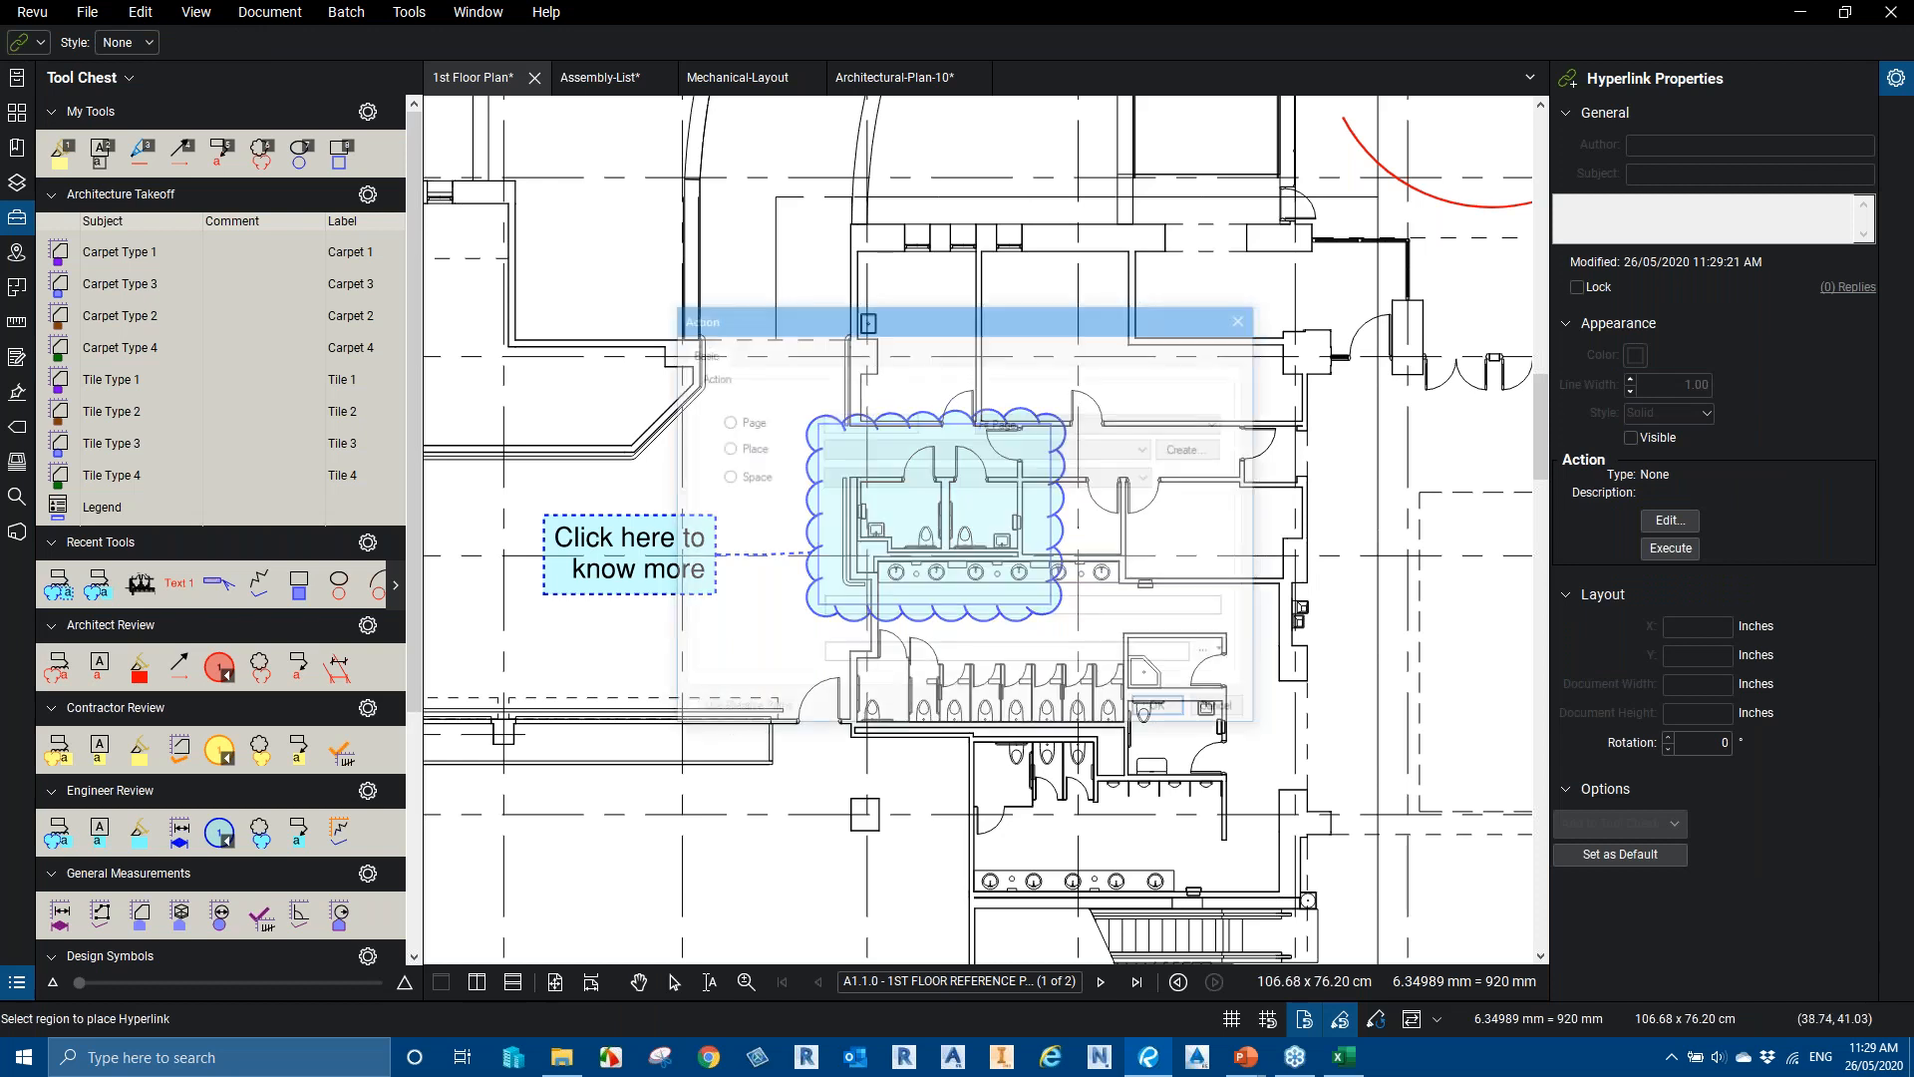
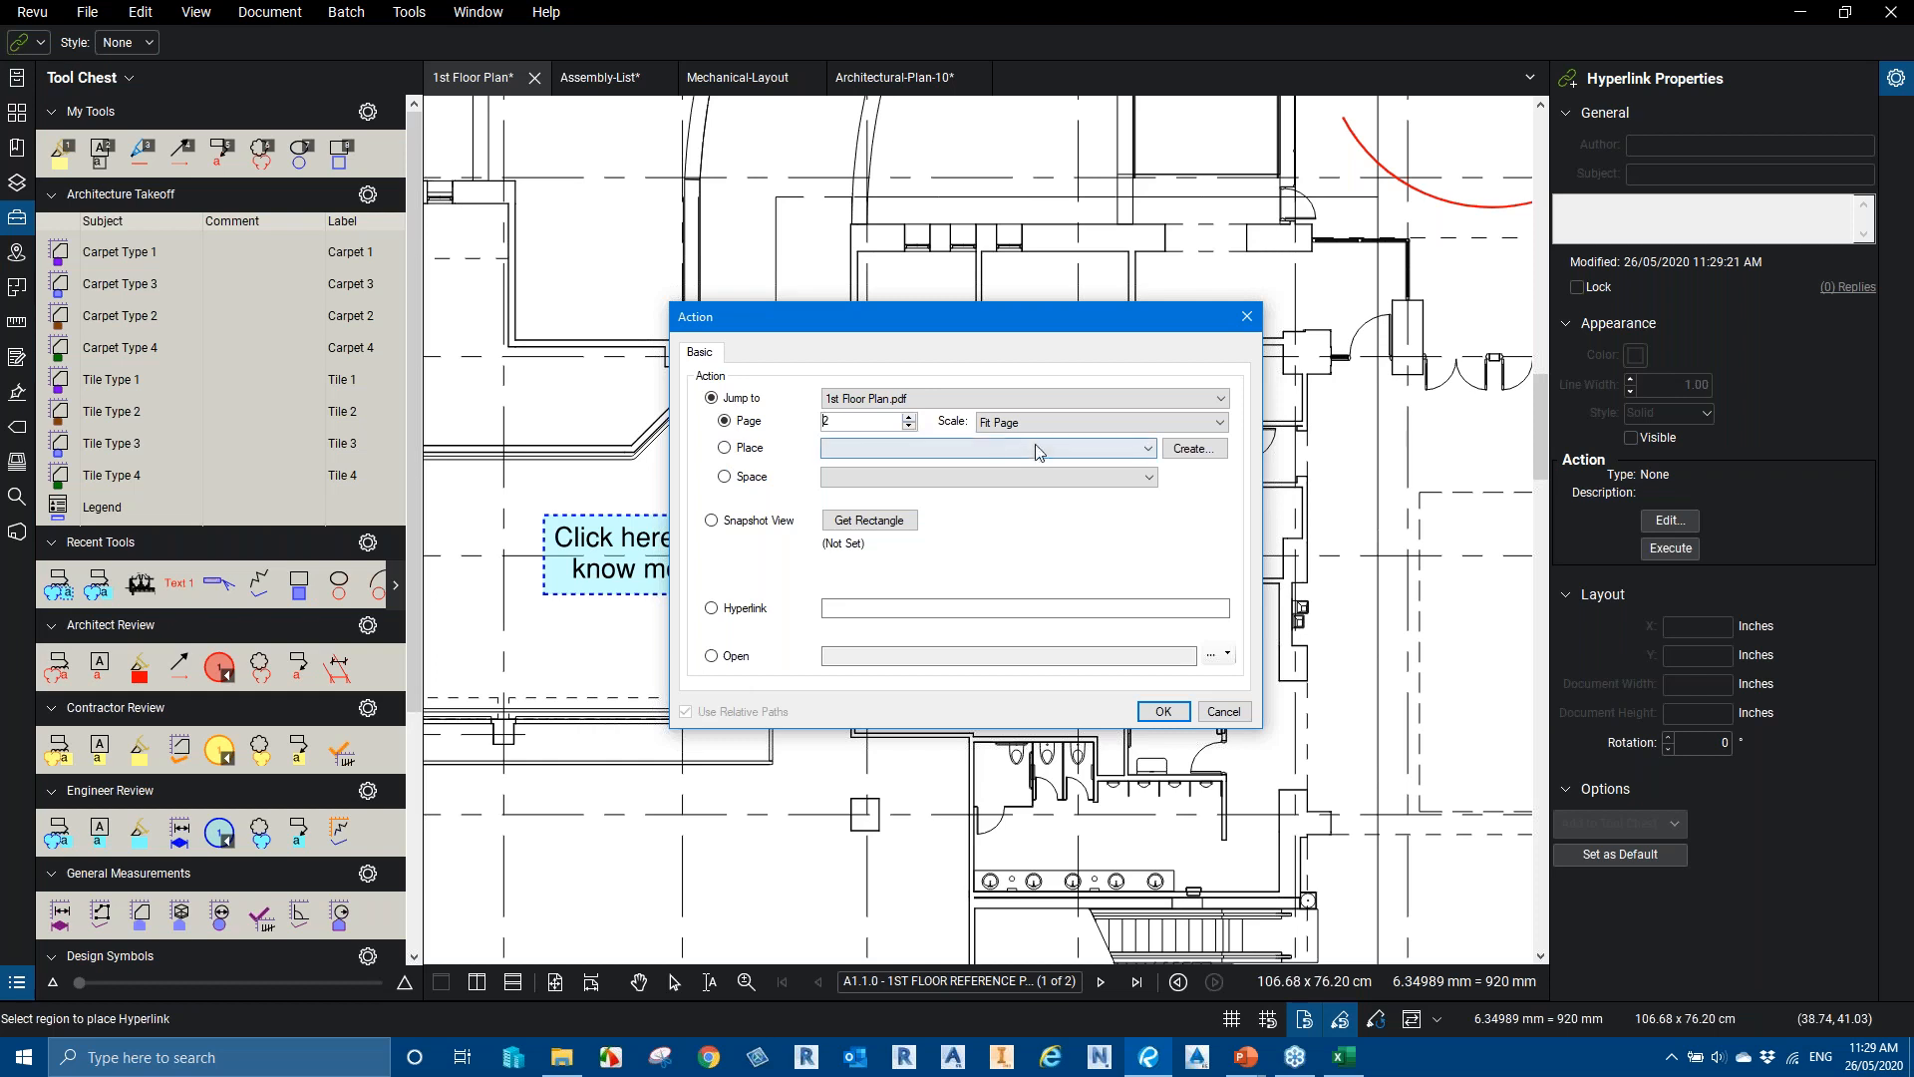
left_click(1165, 711)
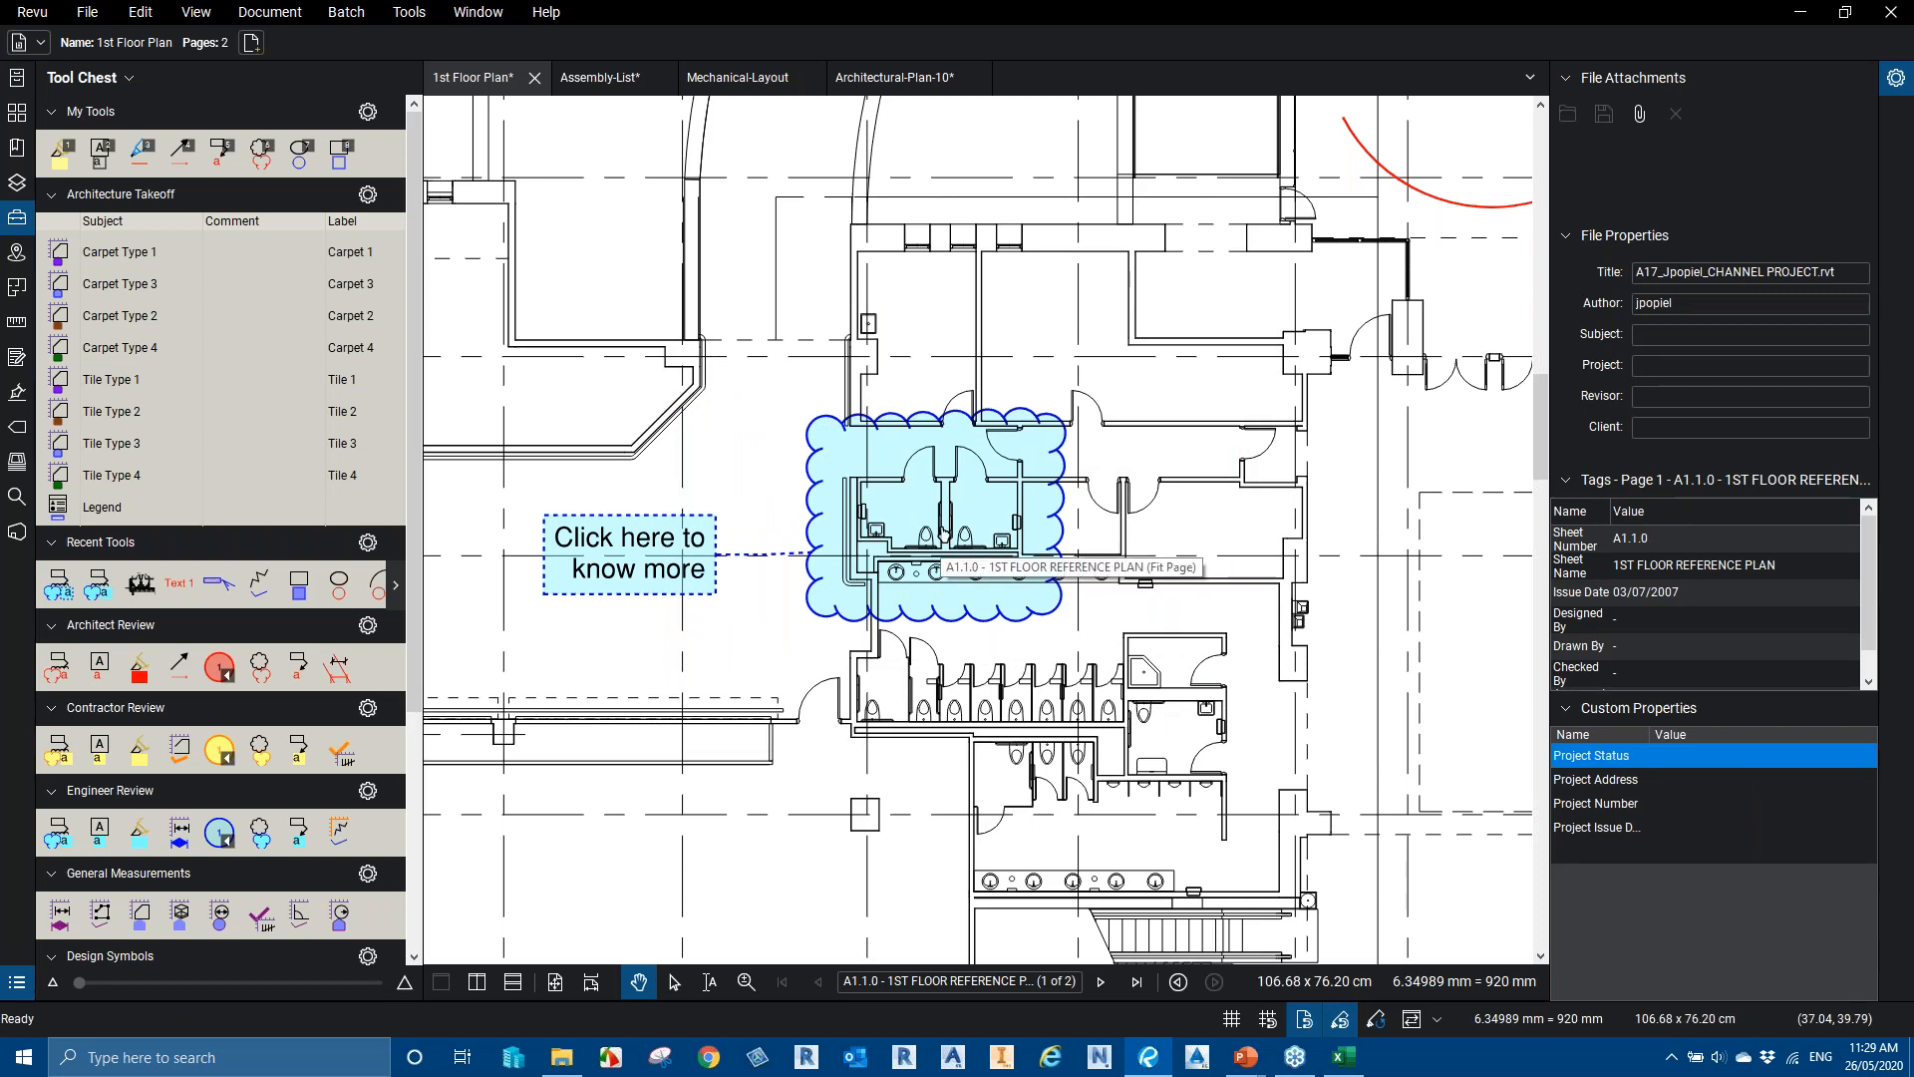
left_click(943, 535)
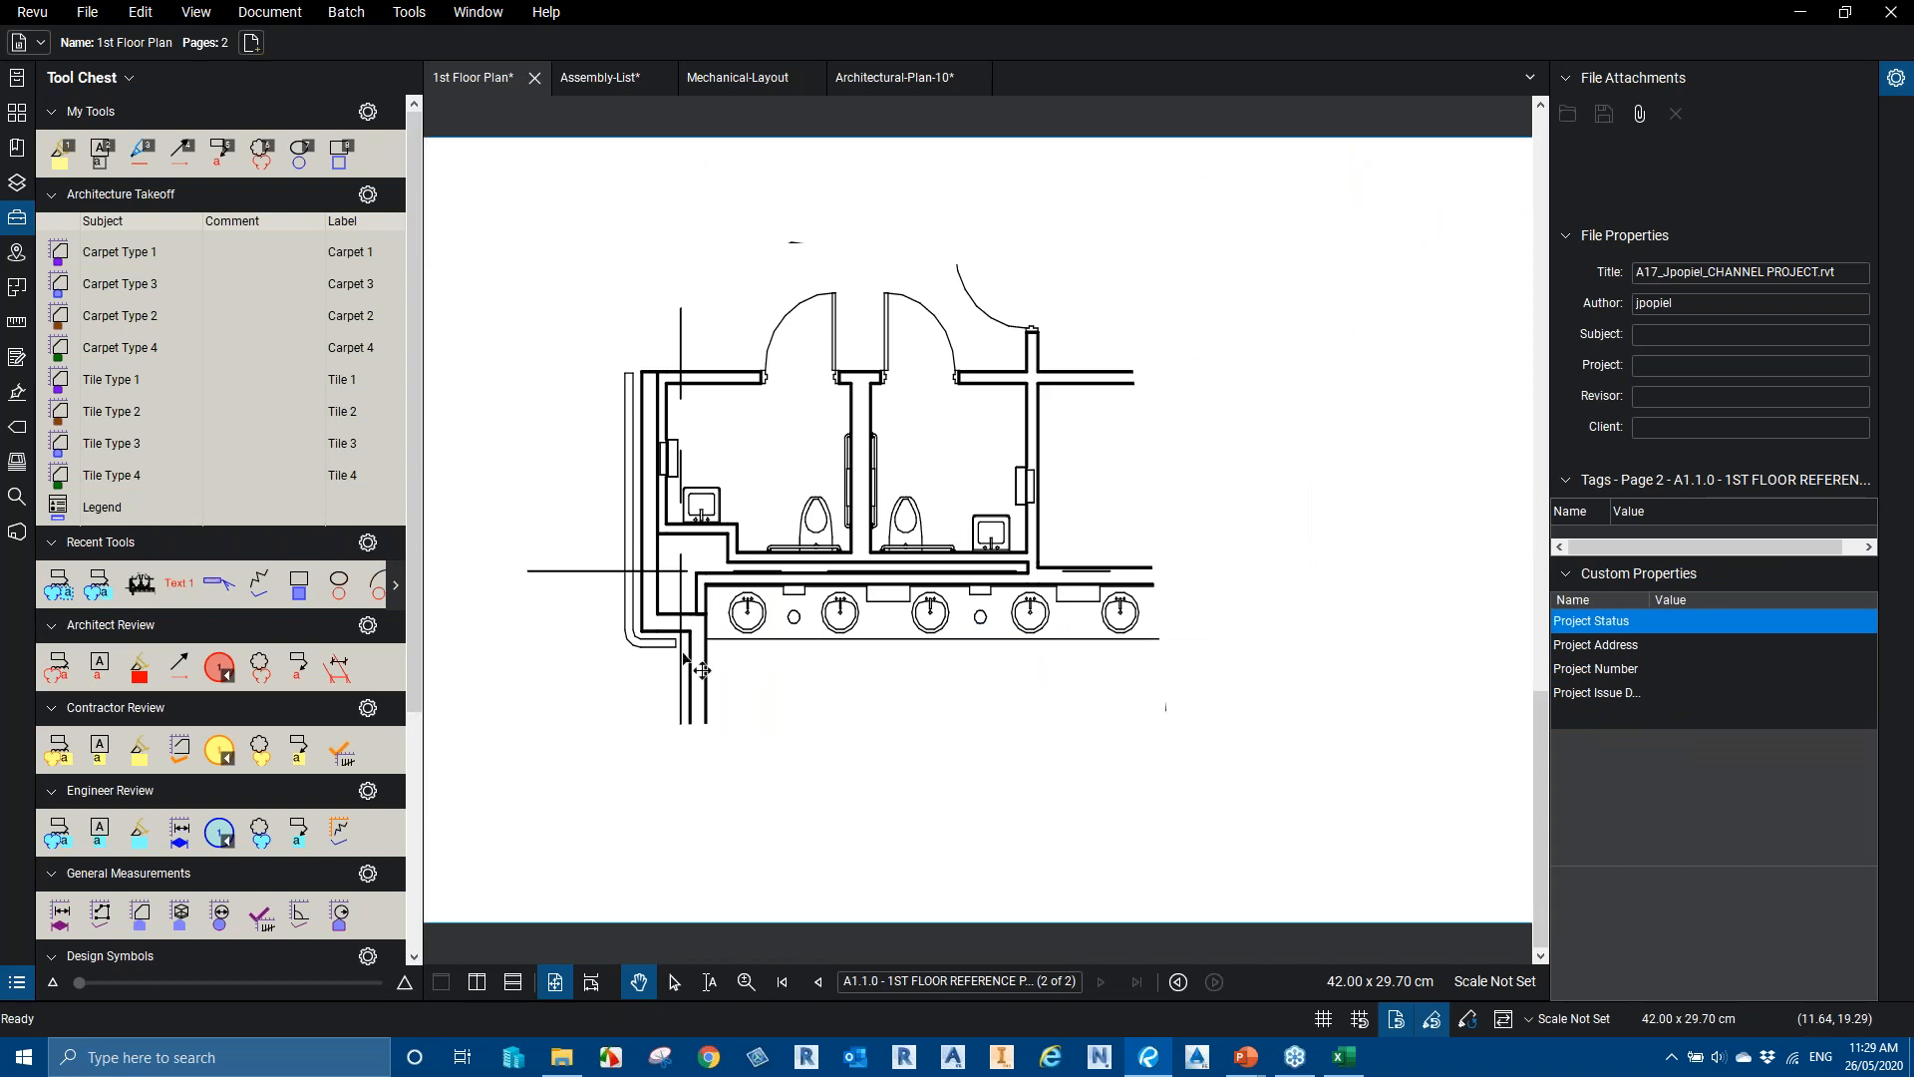
Place a copy of the recent red "Text 1" text box below the washbasins on page 2 and set its font size to 24
left_click(178, 586)
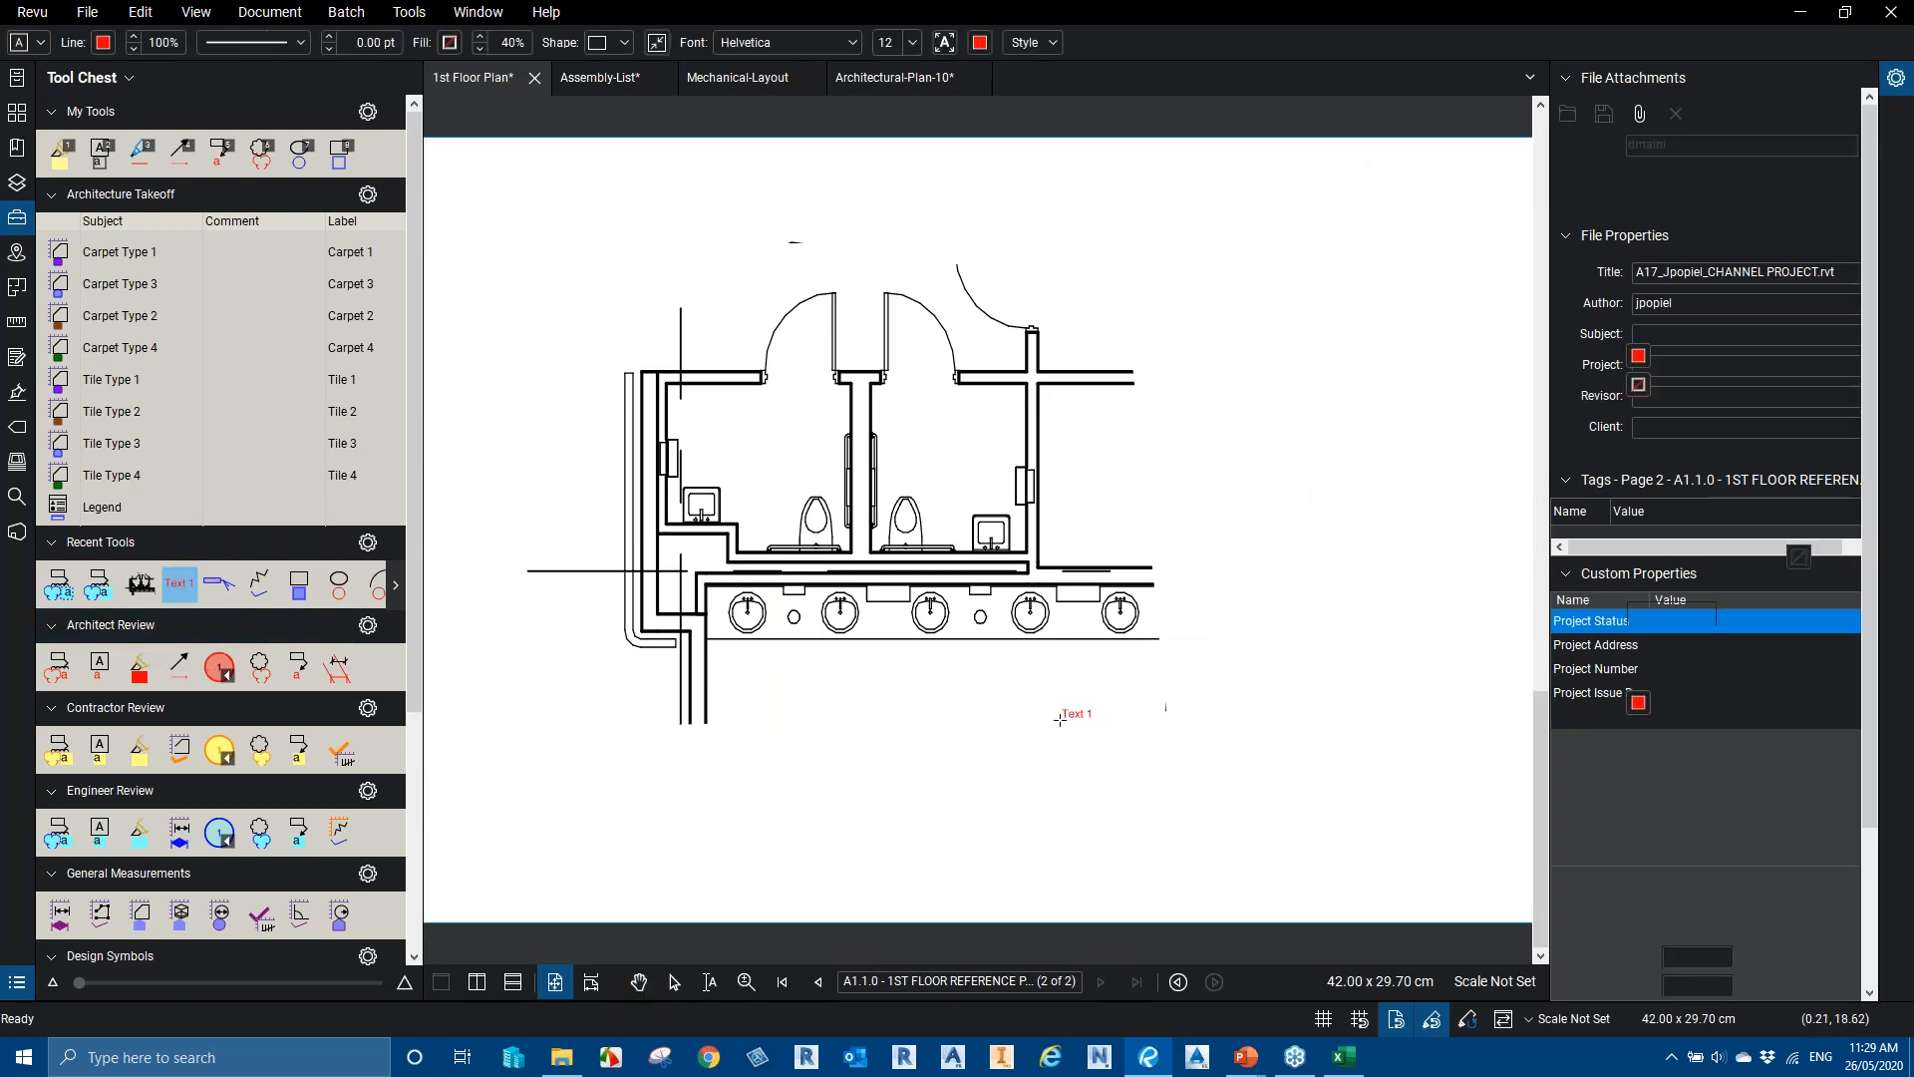
left_click(874, 742)
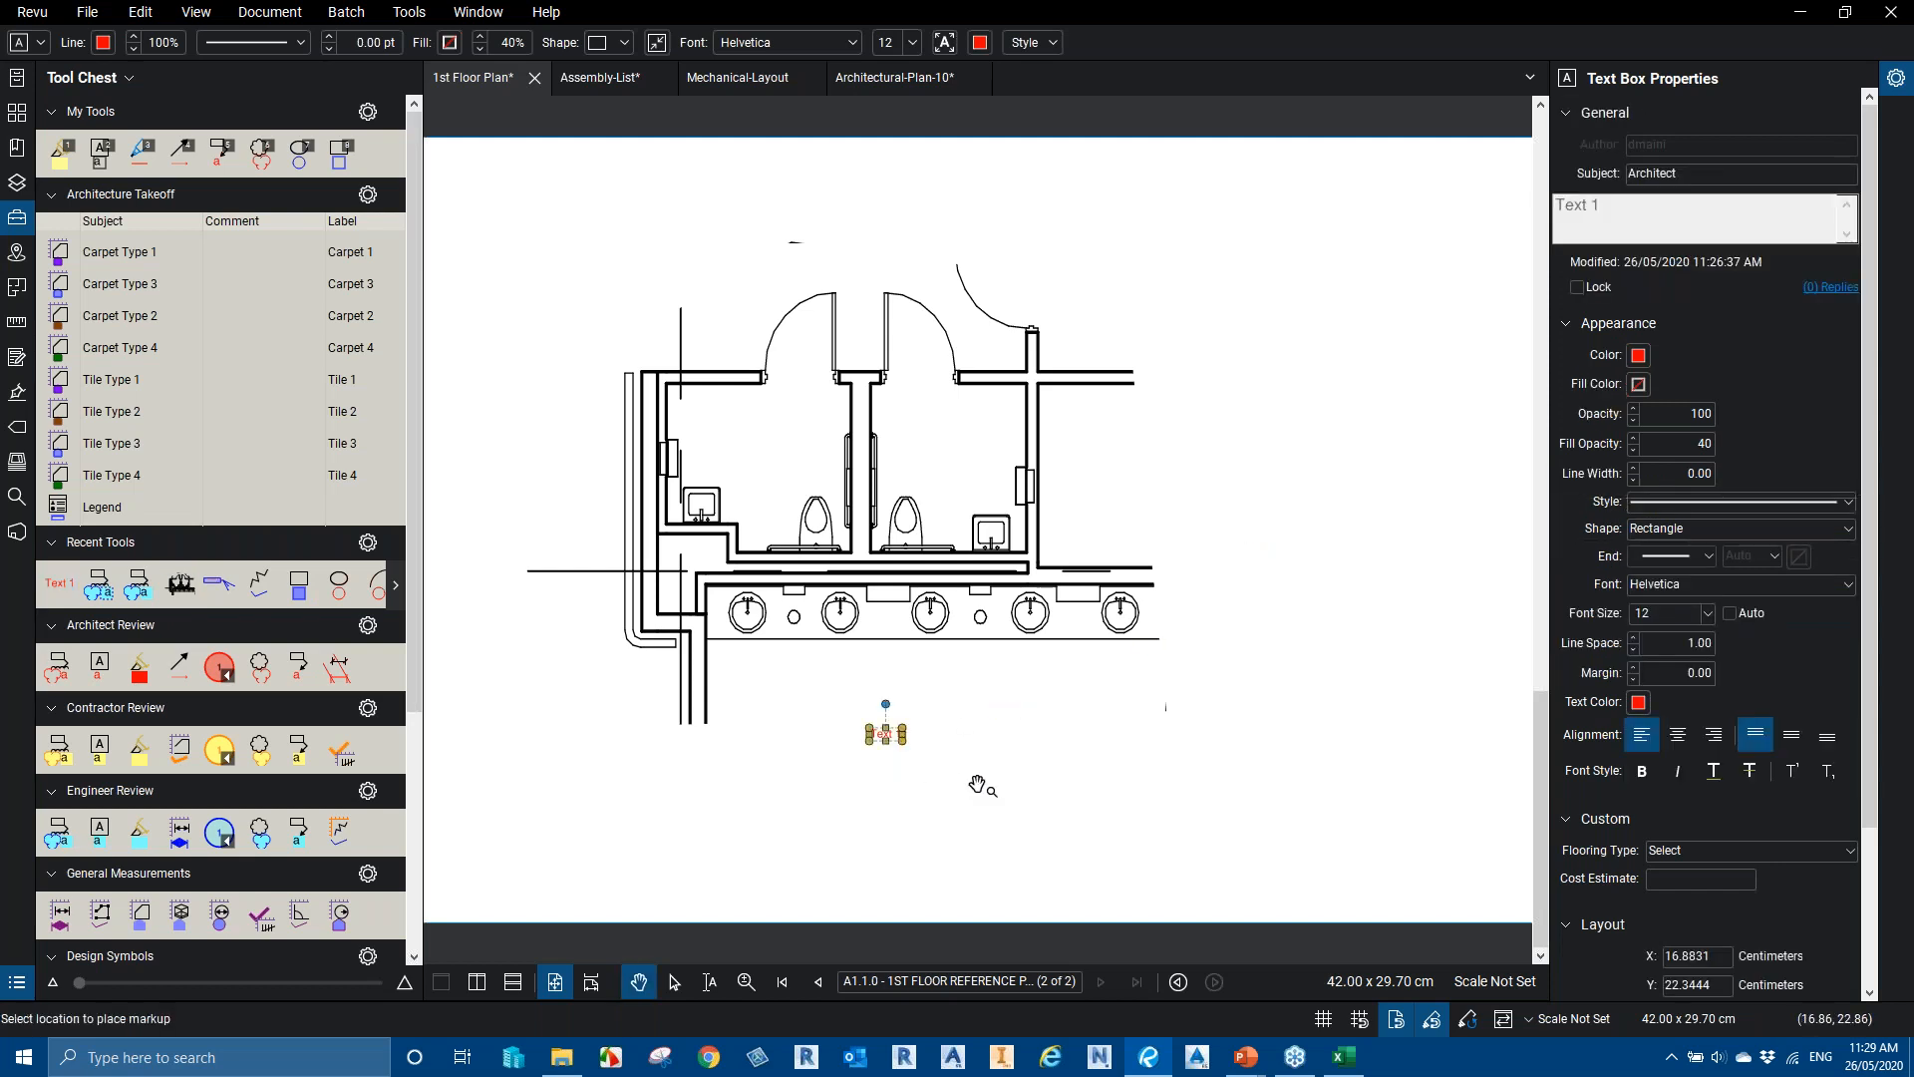
left_click(1664, 613)
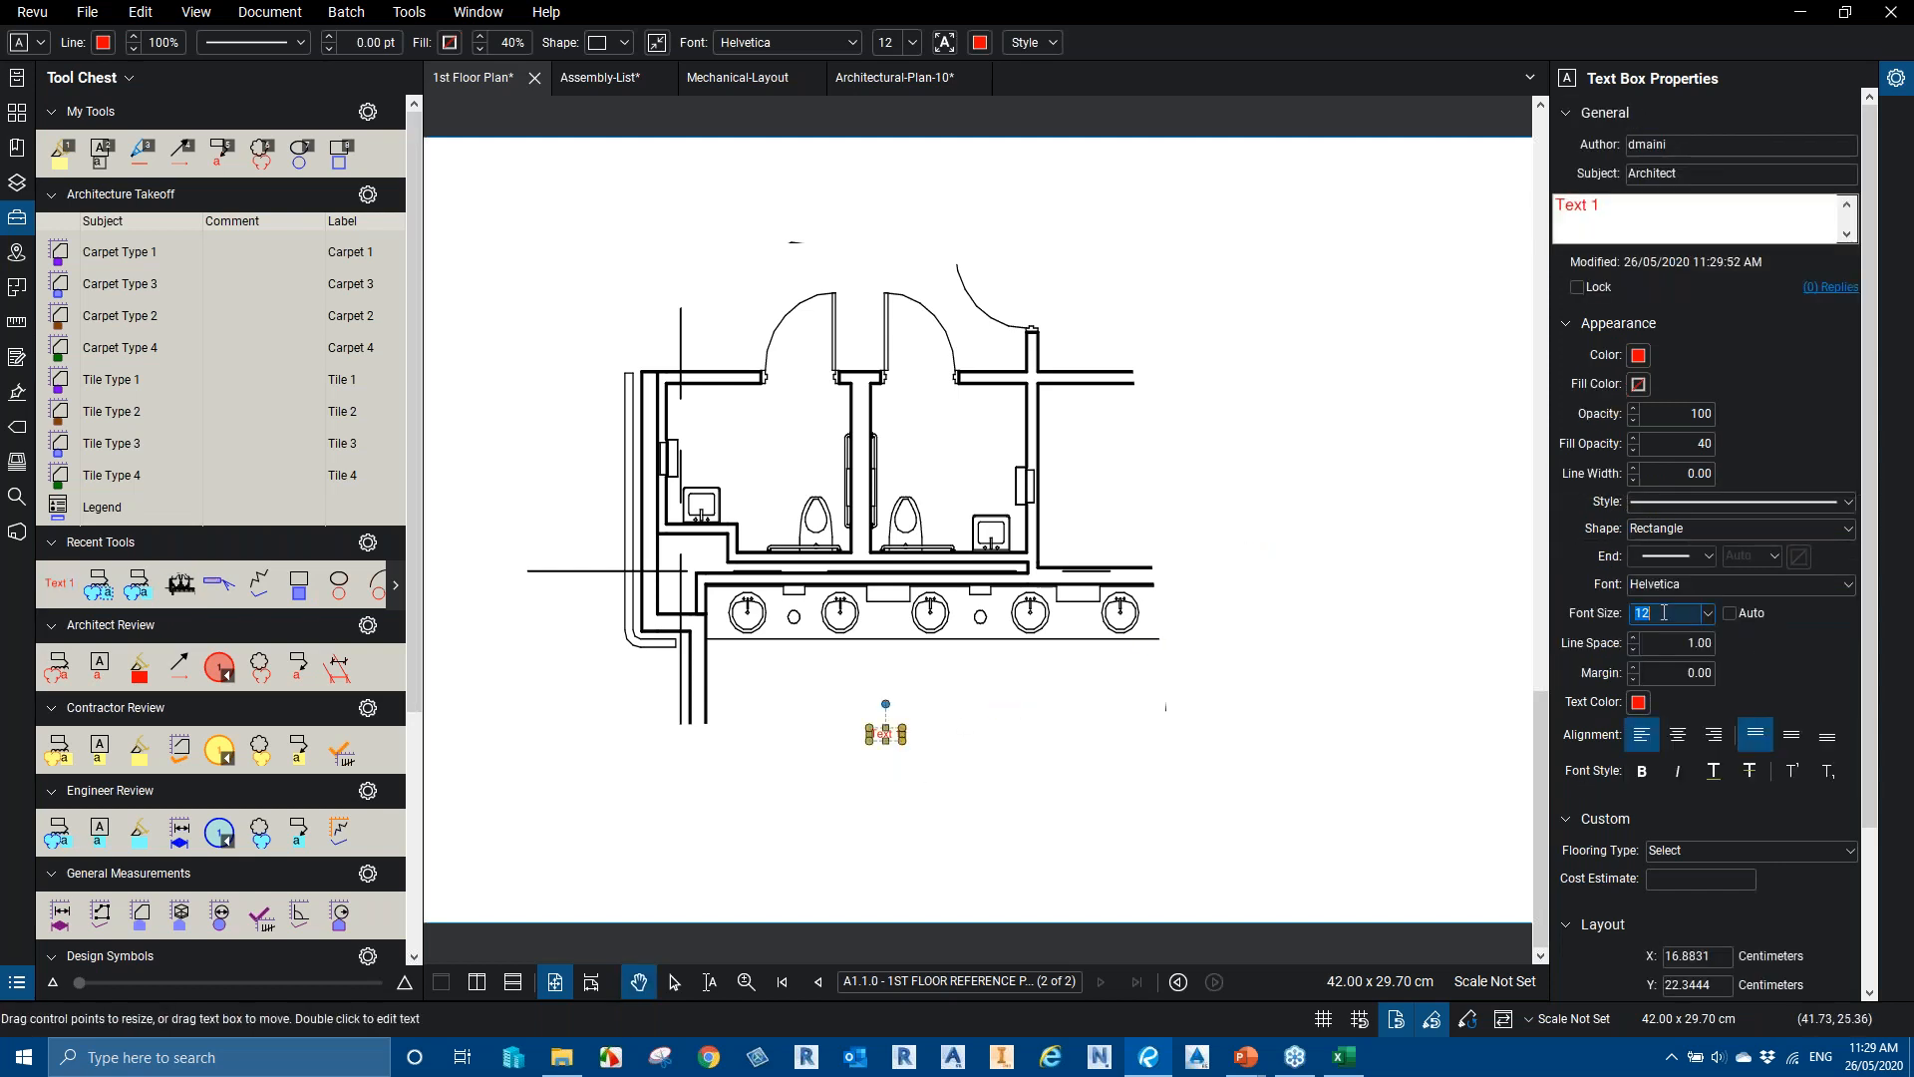
key("Return")
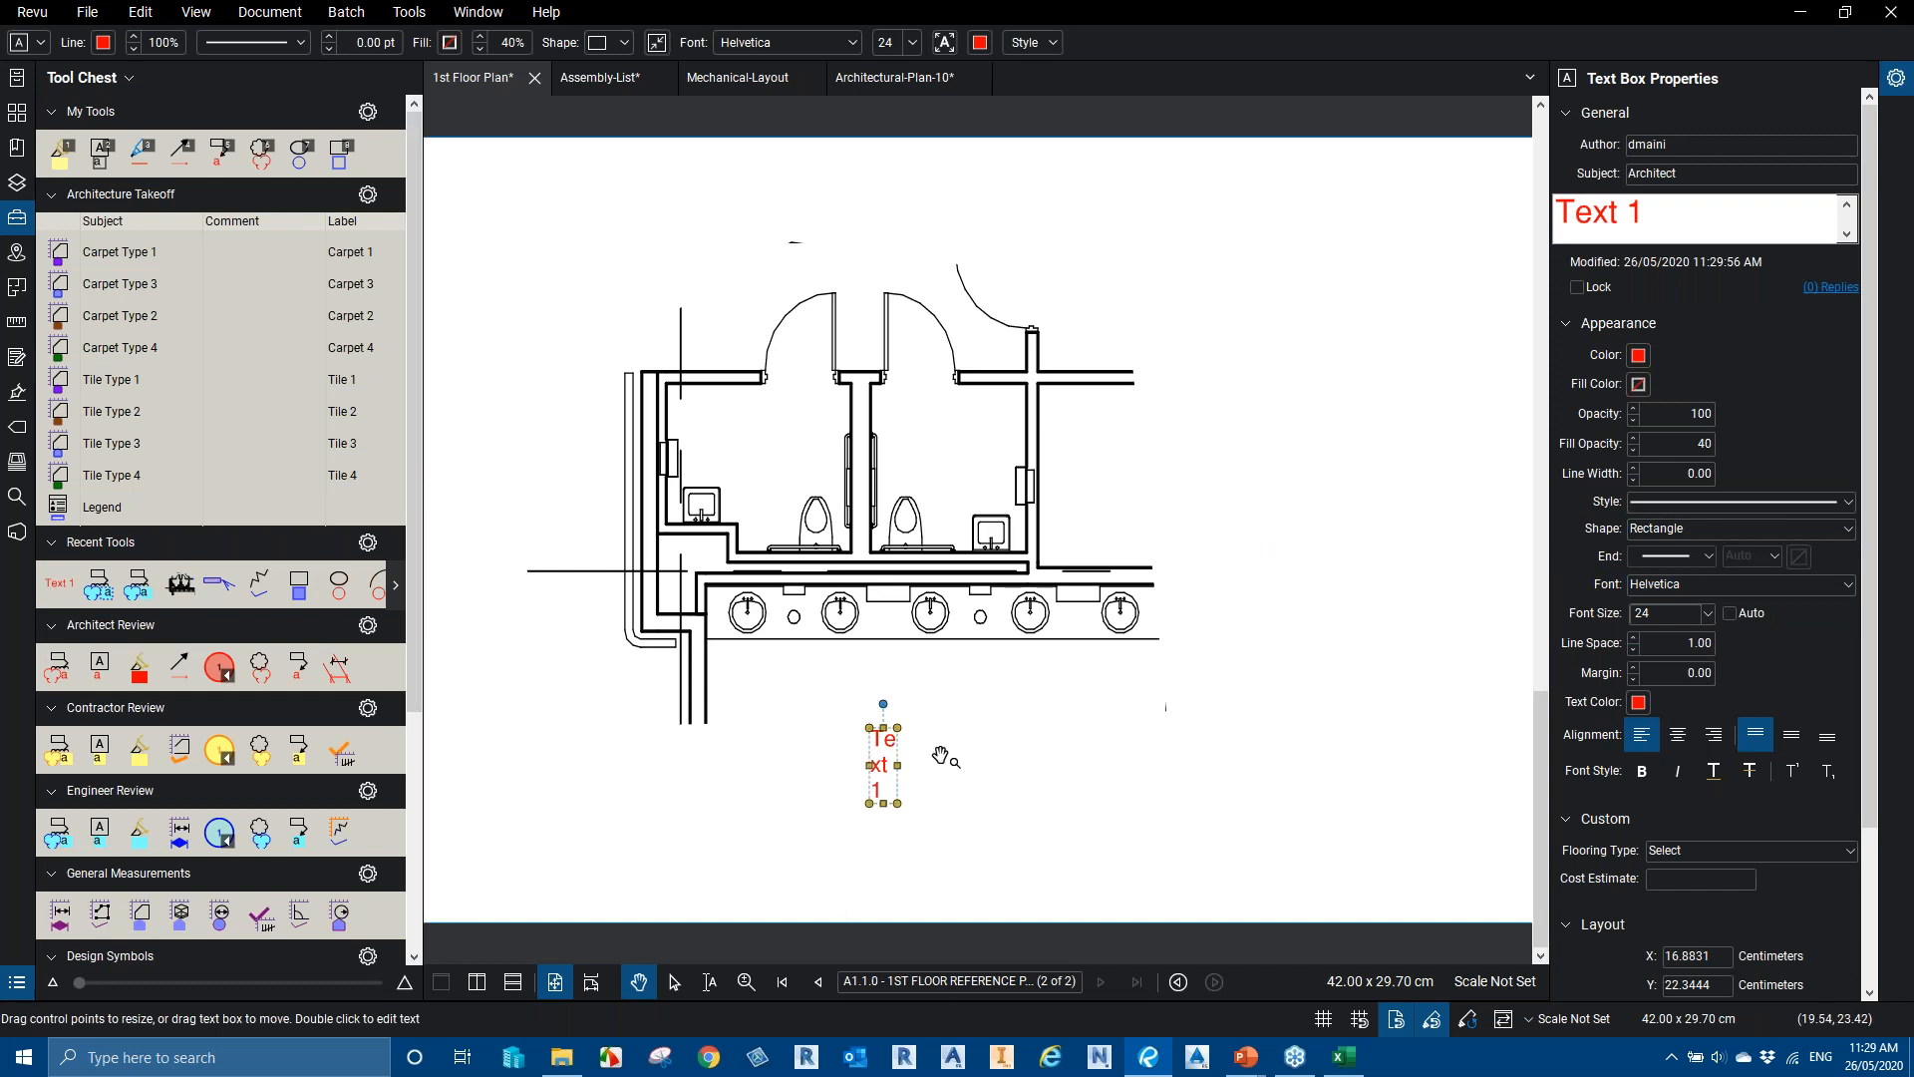
Replace the text of the red text box below the washbasins with "Click Here to Go Back"
left_click_drag(1067, 779, 1124, 778)
double_click(903, 743)
type("Cloe")
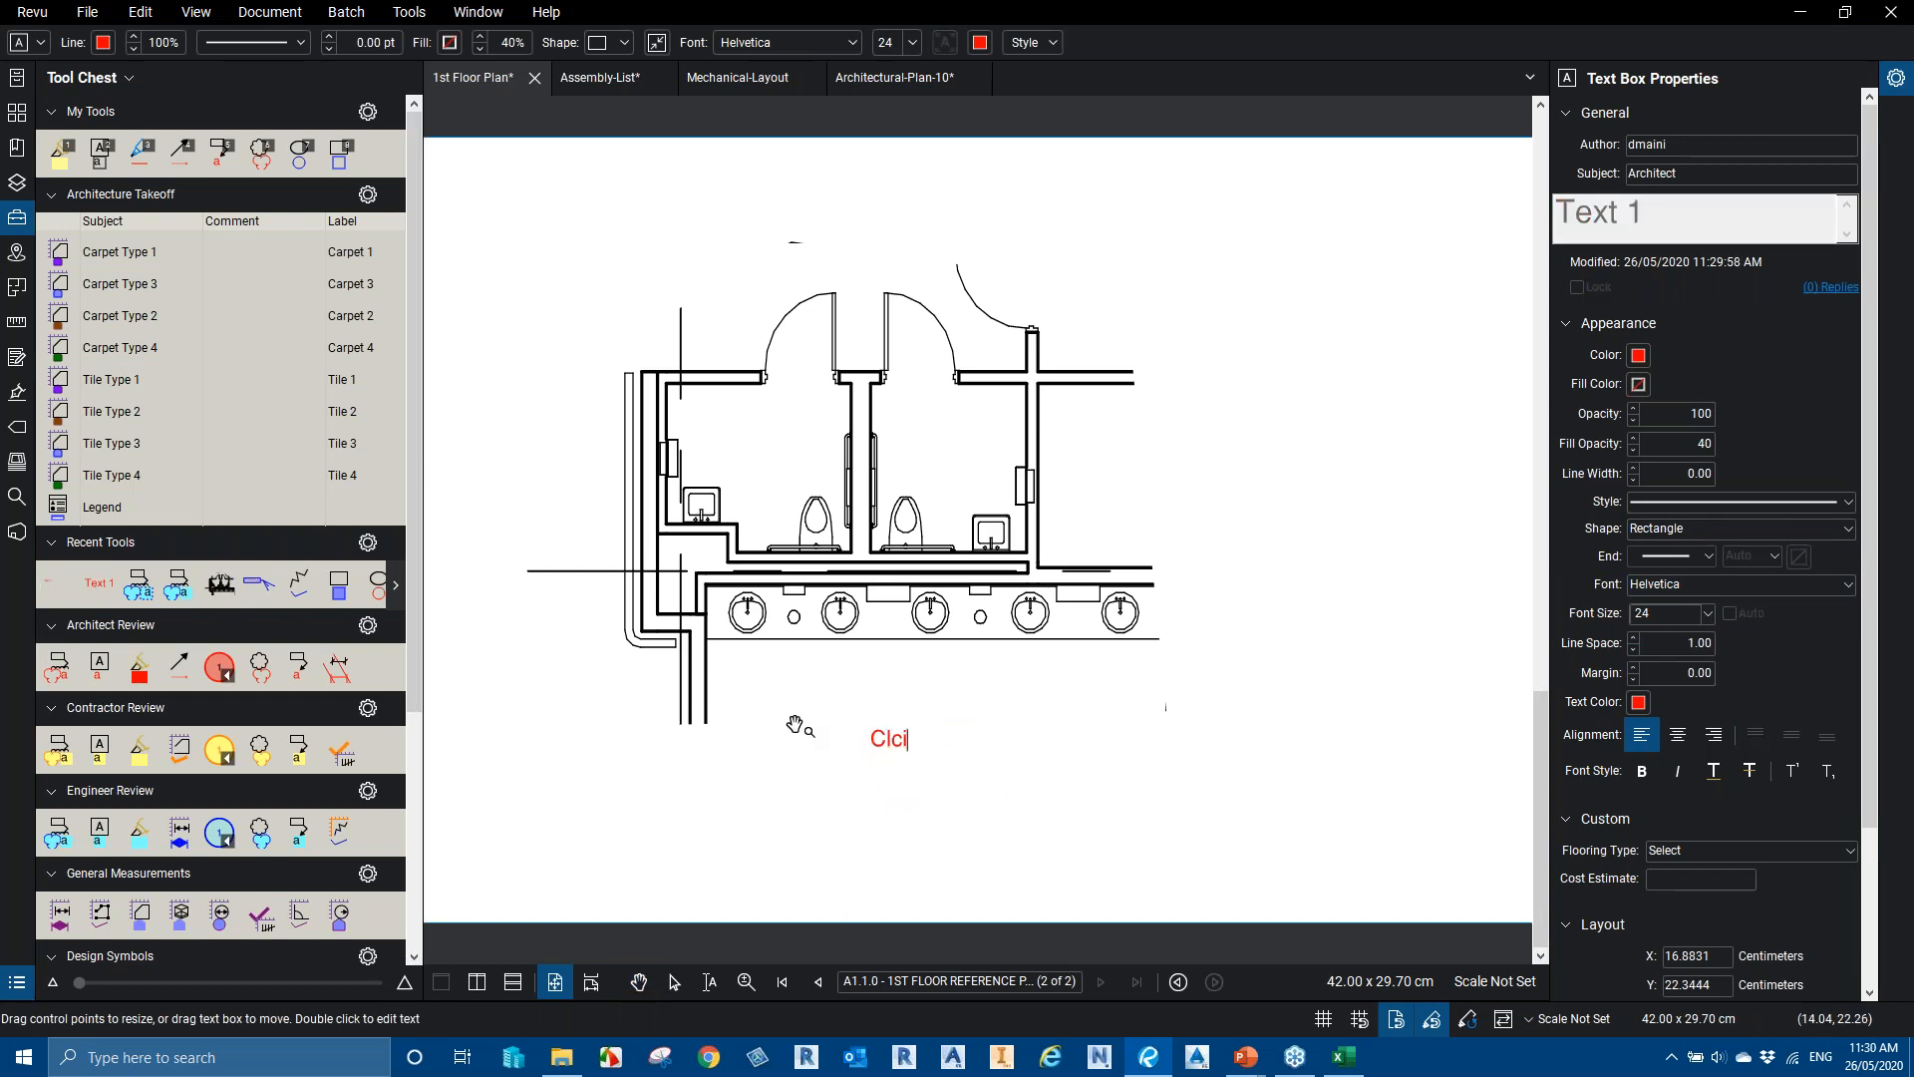
key("BackSpace")
key("BackSpace")
type("ci")
key("BackSpace")
key("BackSpace")
type("ick Here to Go Back")
left_click(798, 726)
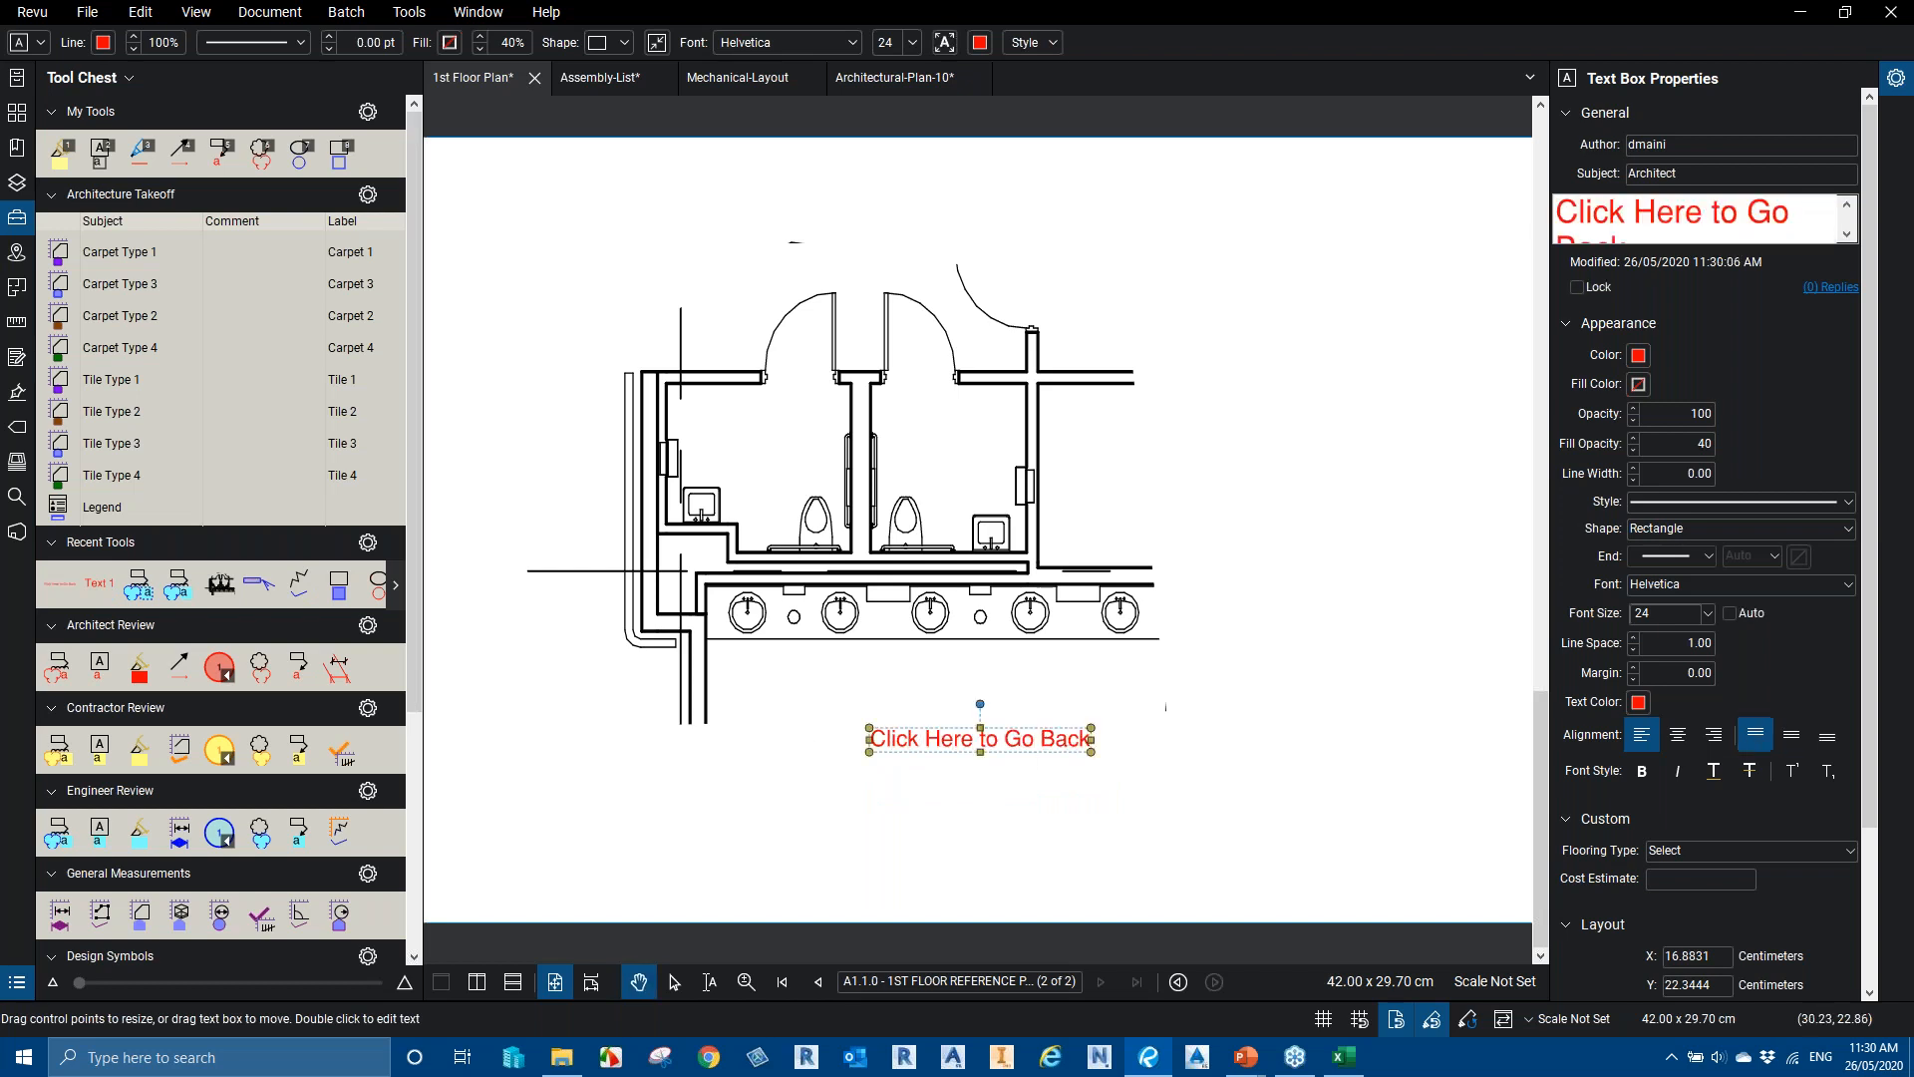
left_click(1224, 741)
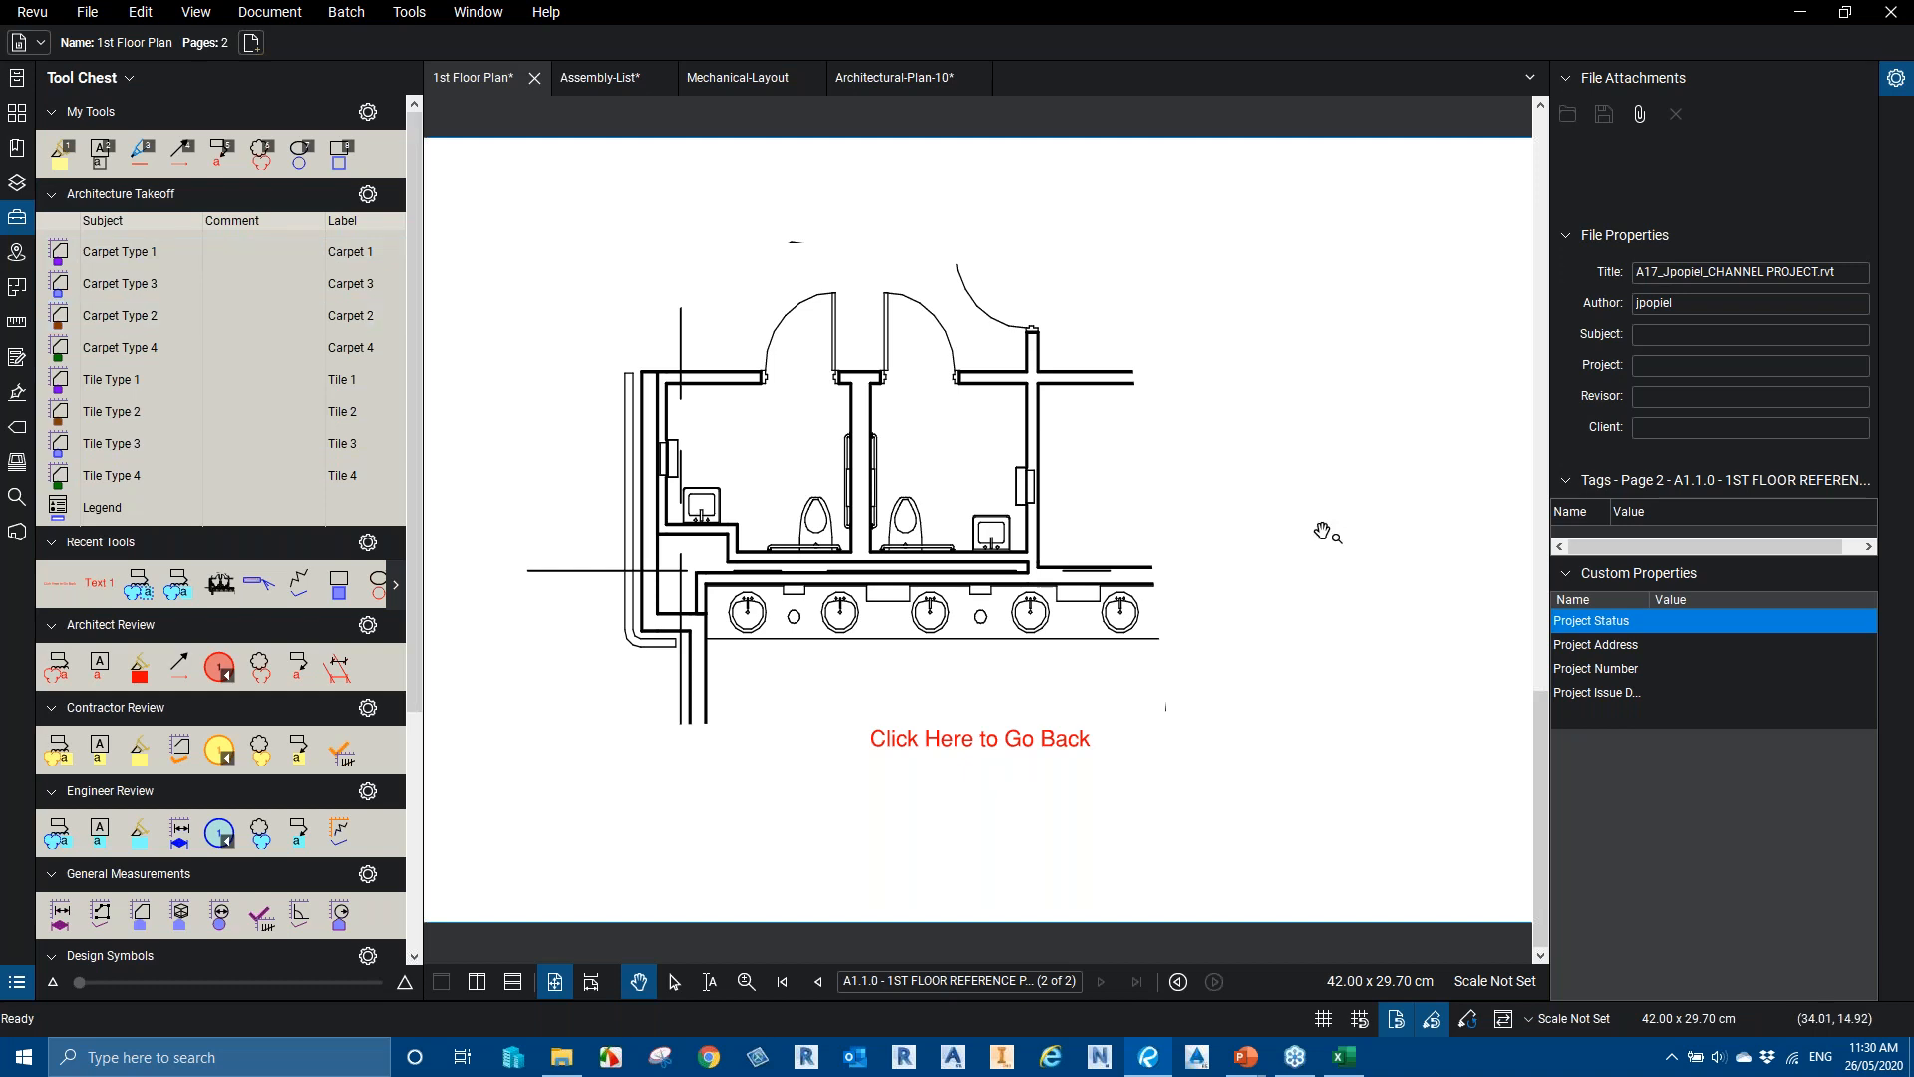
Start adding a hyperlink to the "Click Here to Go Back" text on page 2
left_click(424, 20)
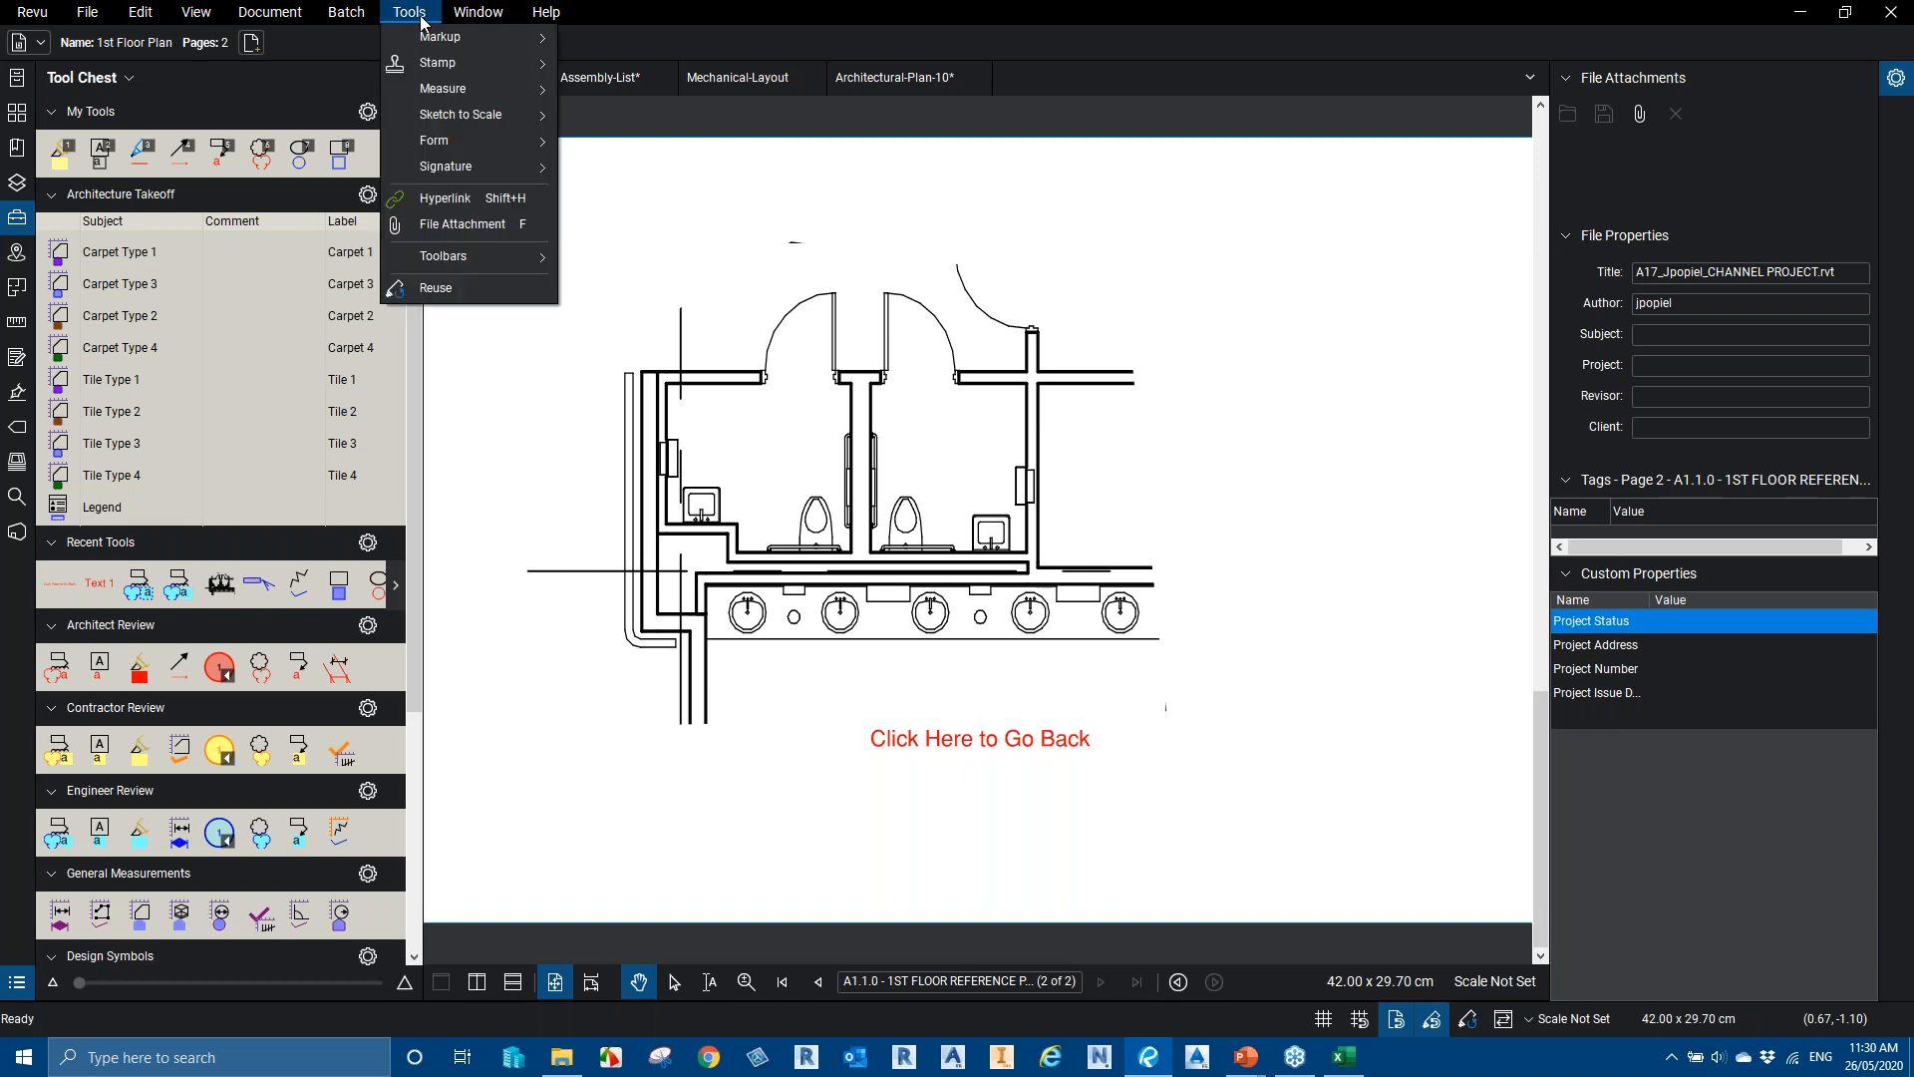
Draw a hyperlink over the "Click Here to Go Back" text and start creating a new place as its destination
left_click(461, 203)
left_click_drag(860, 724, 1115, 764)
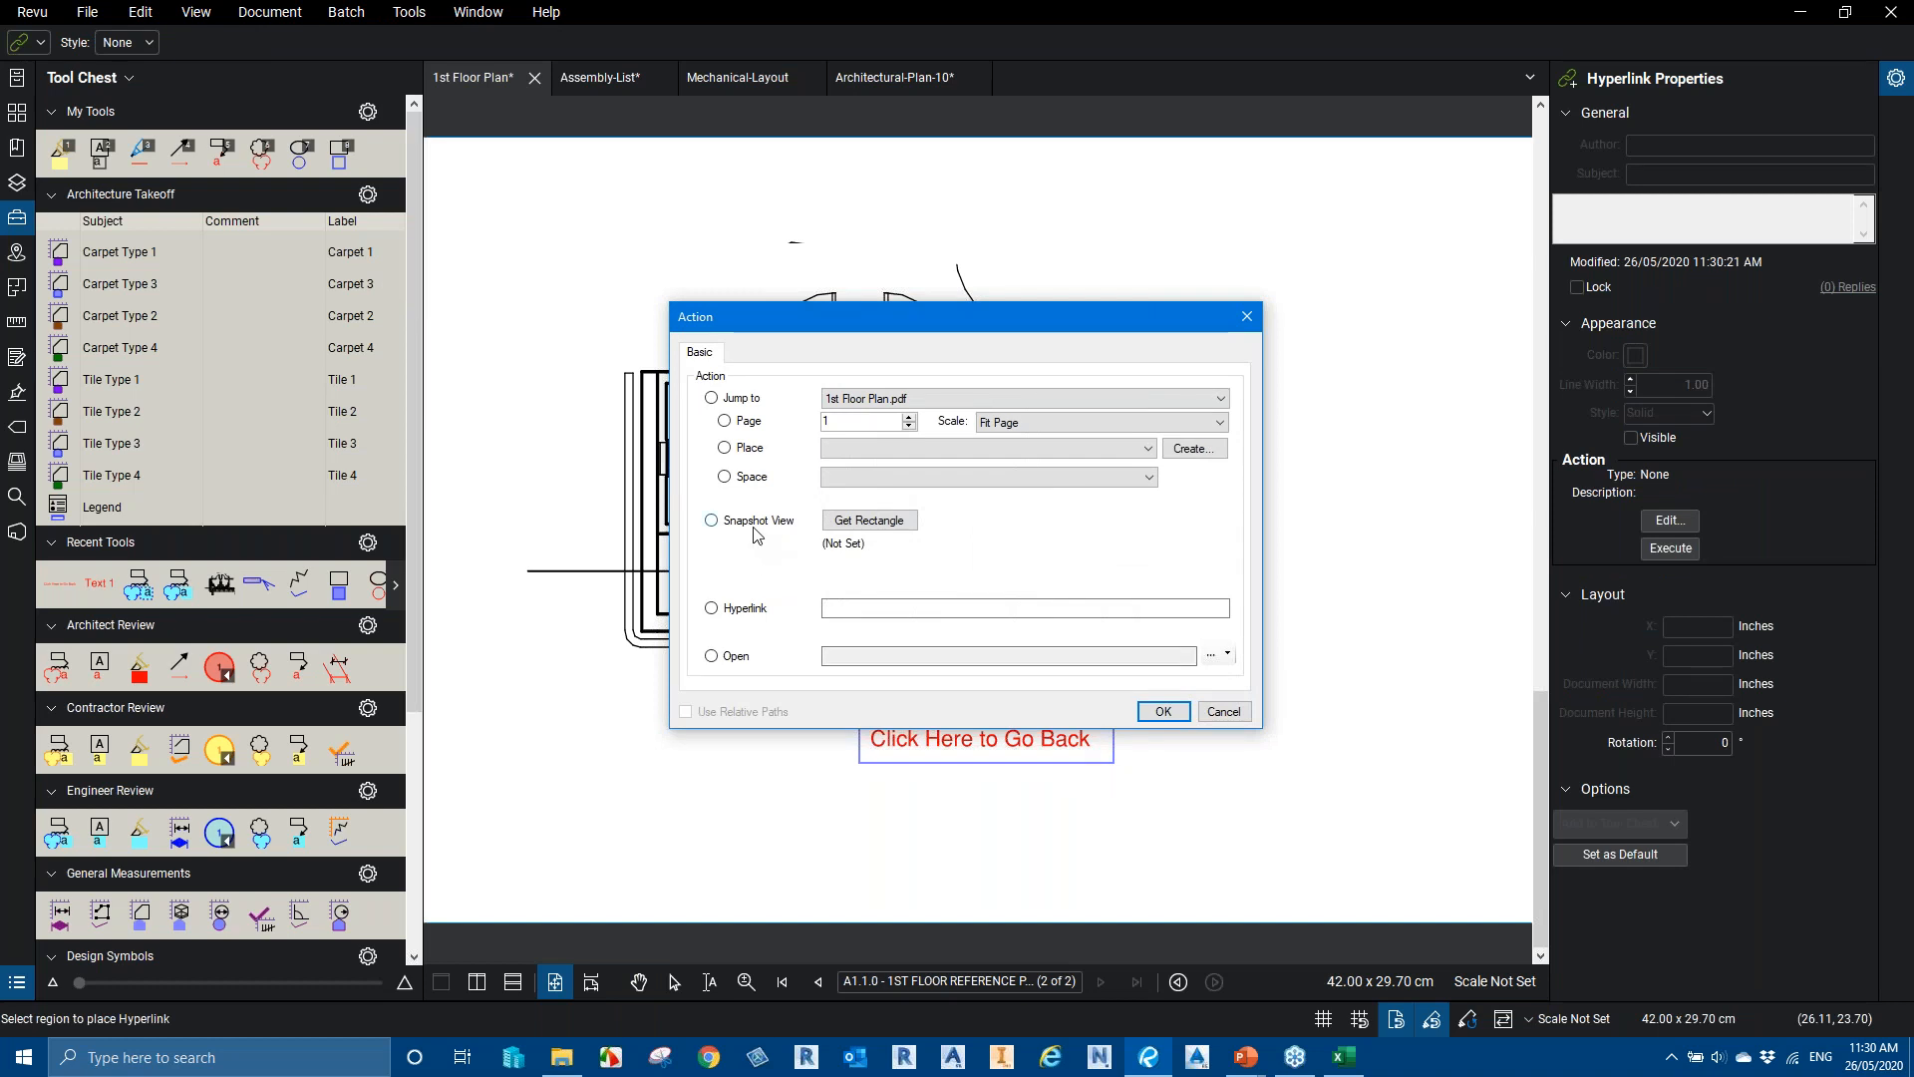
left_click(755, 455)
left_click(1195, 448)
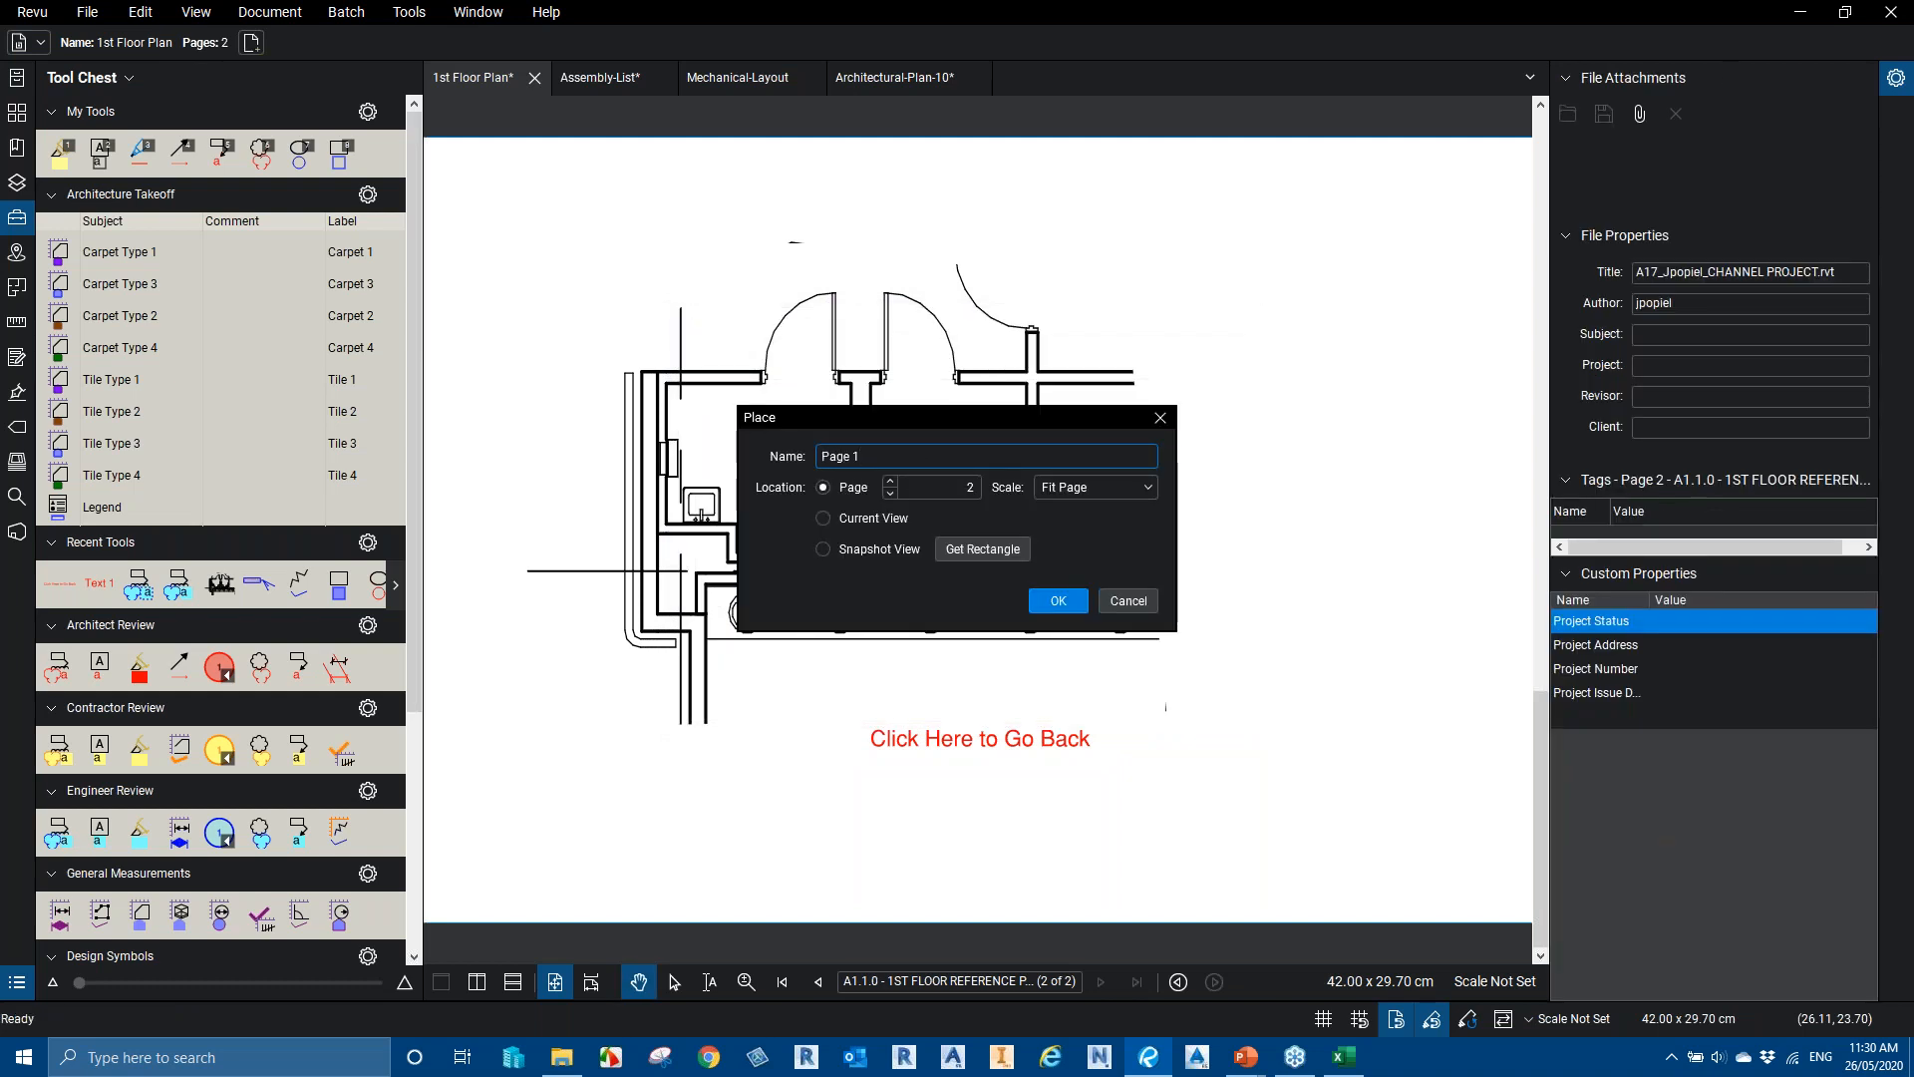
Name the place "Page 1 WR", define it as a snapshot view around the clouded washroom on page 1, and confirm the hyperlink
type("Page 1 WR")
left_click(985, 548)
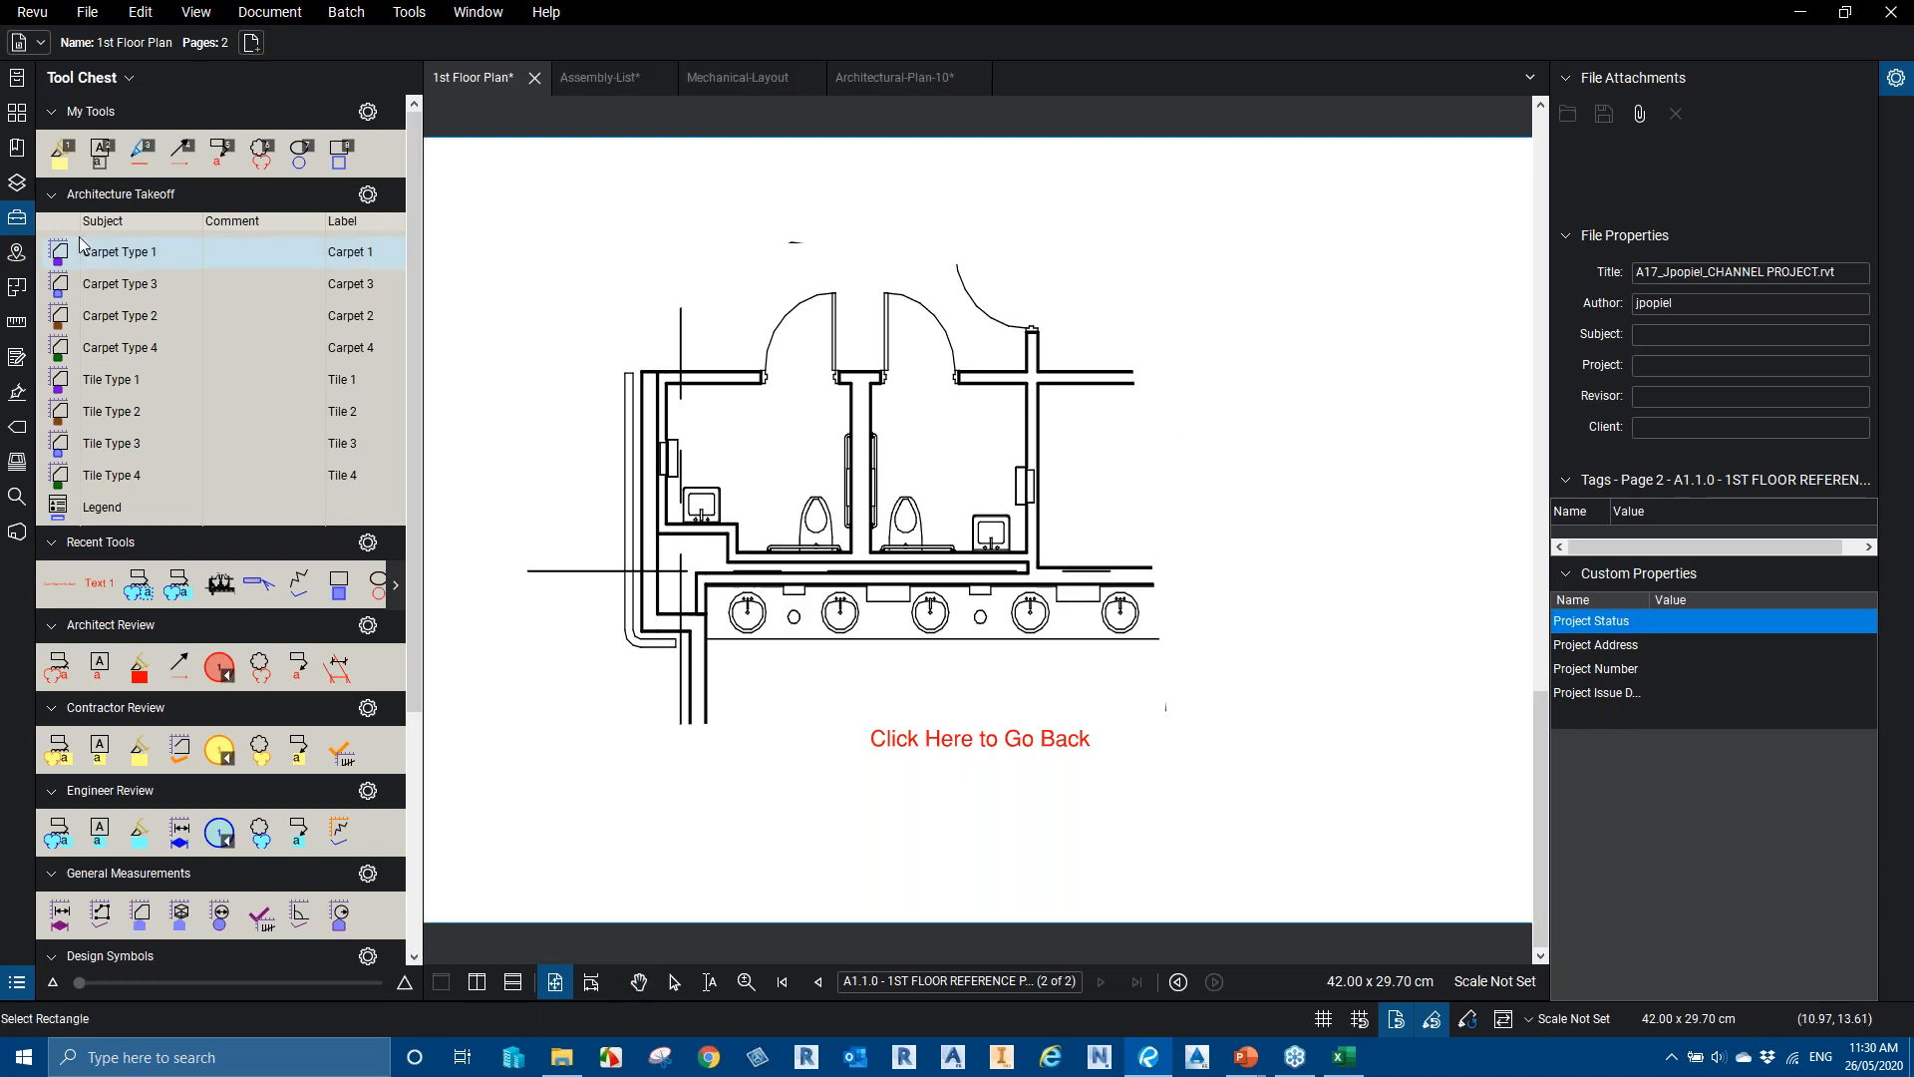
left_click(16, 113)
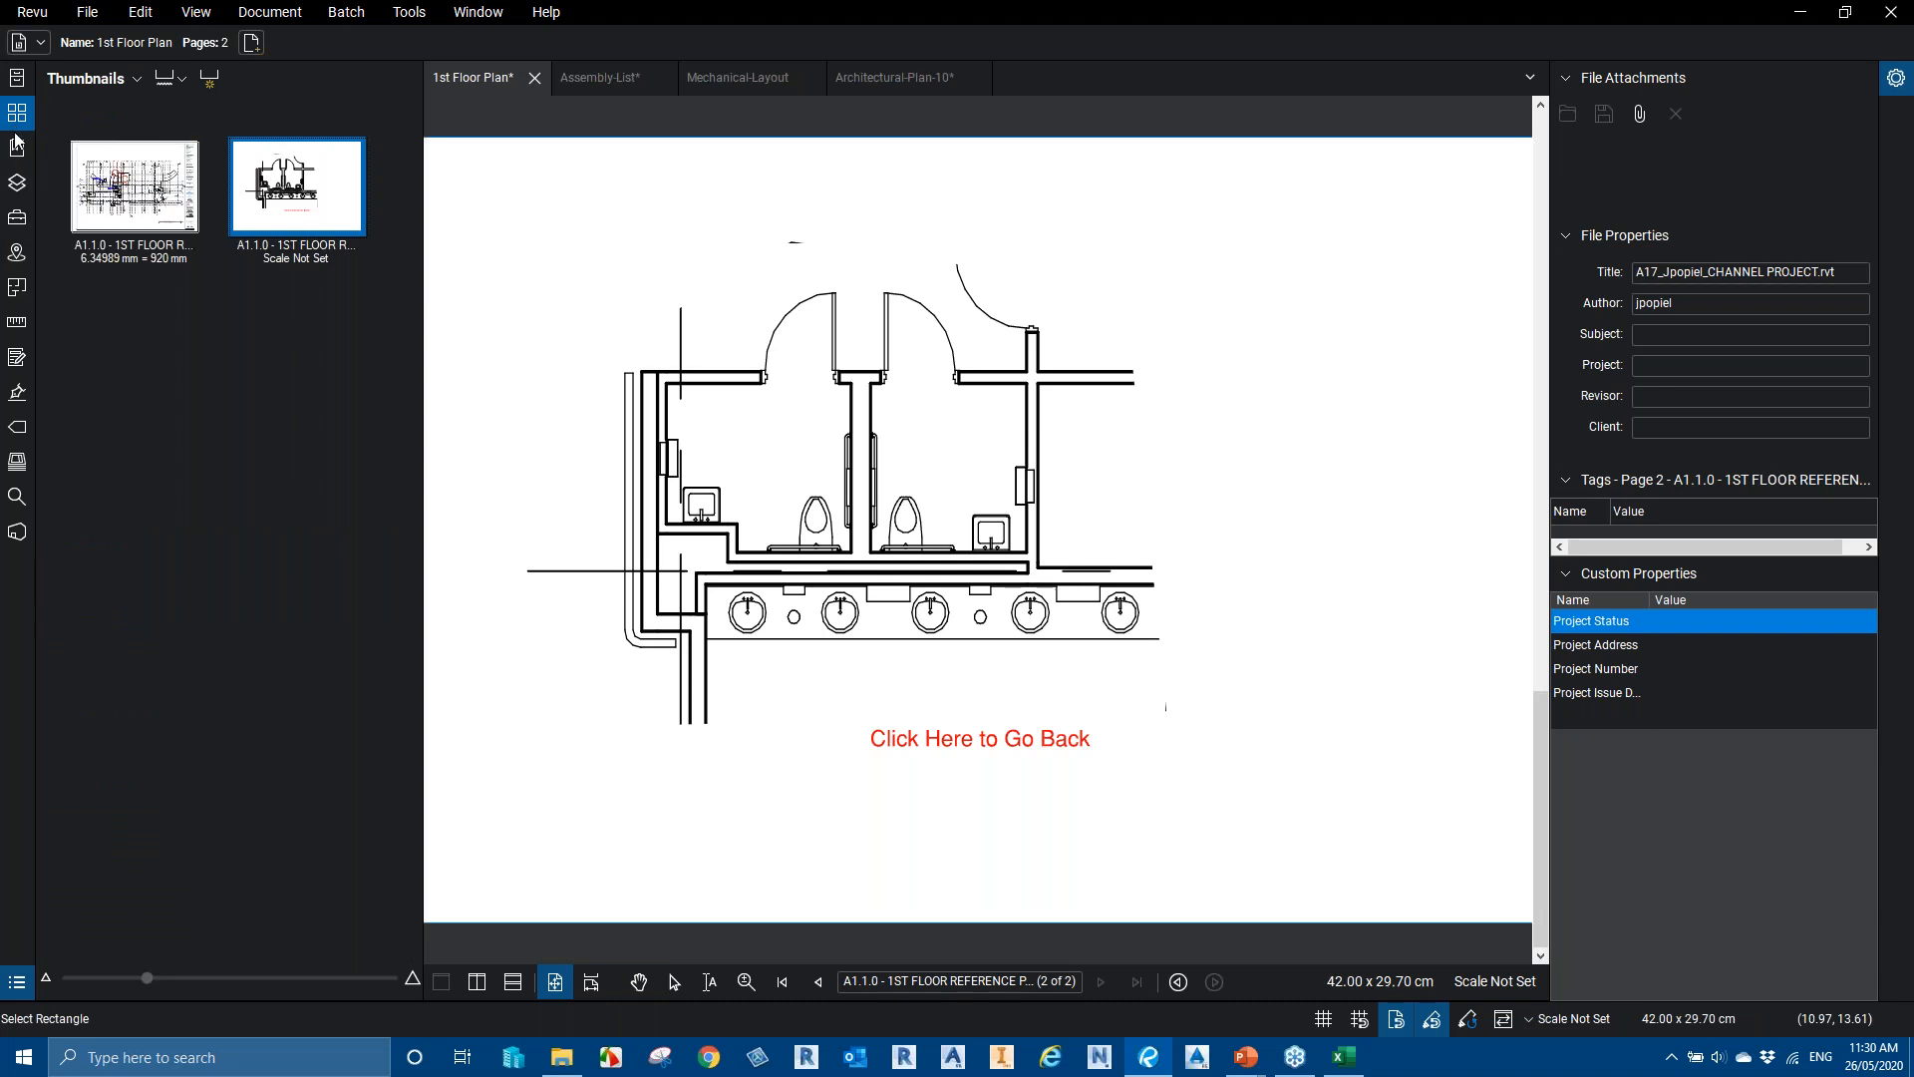
left_click(106, 208)
scroll(788, 525, "up", 5)
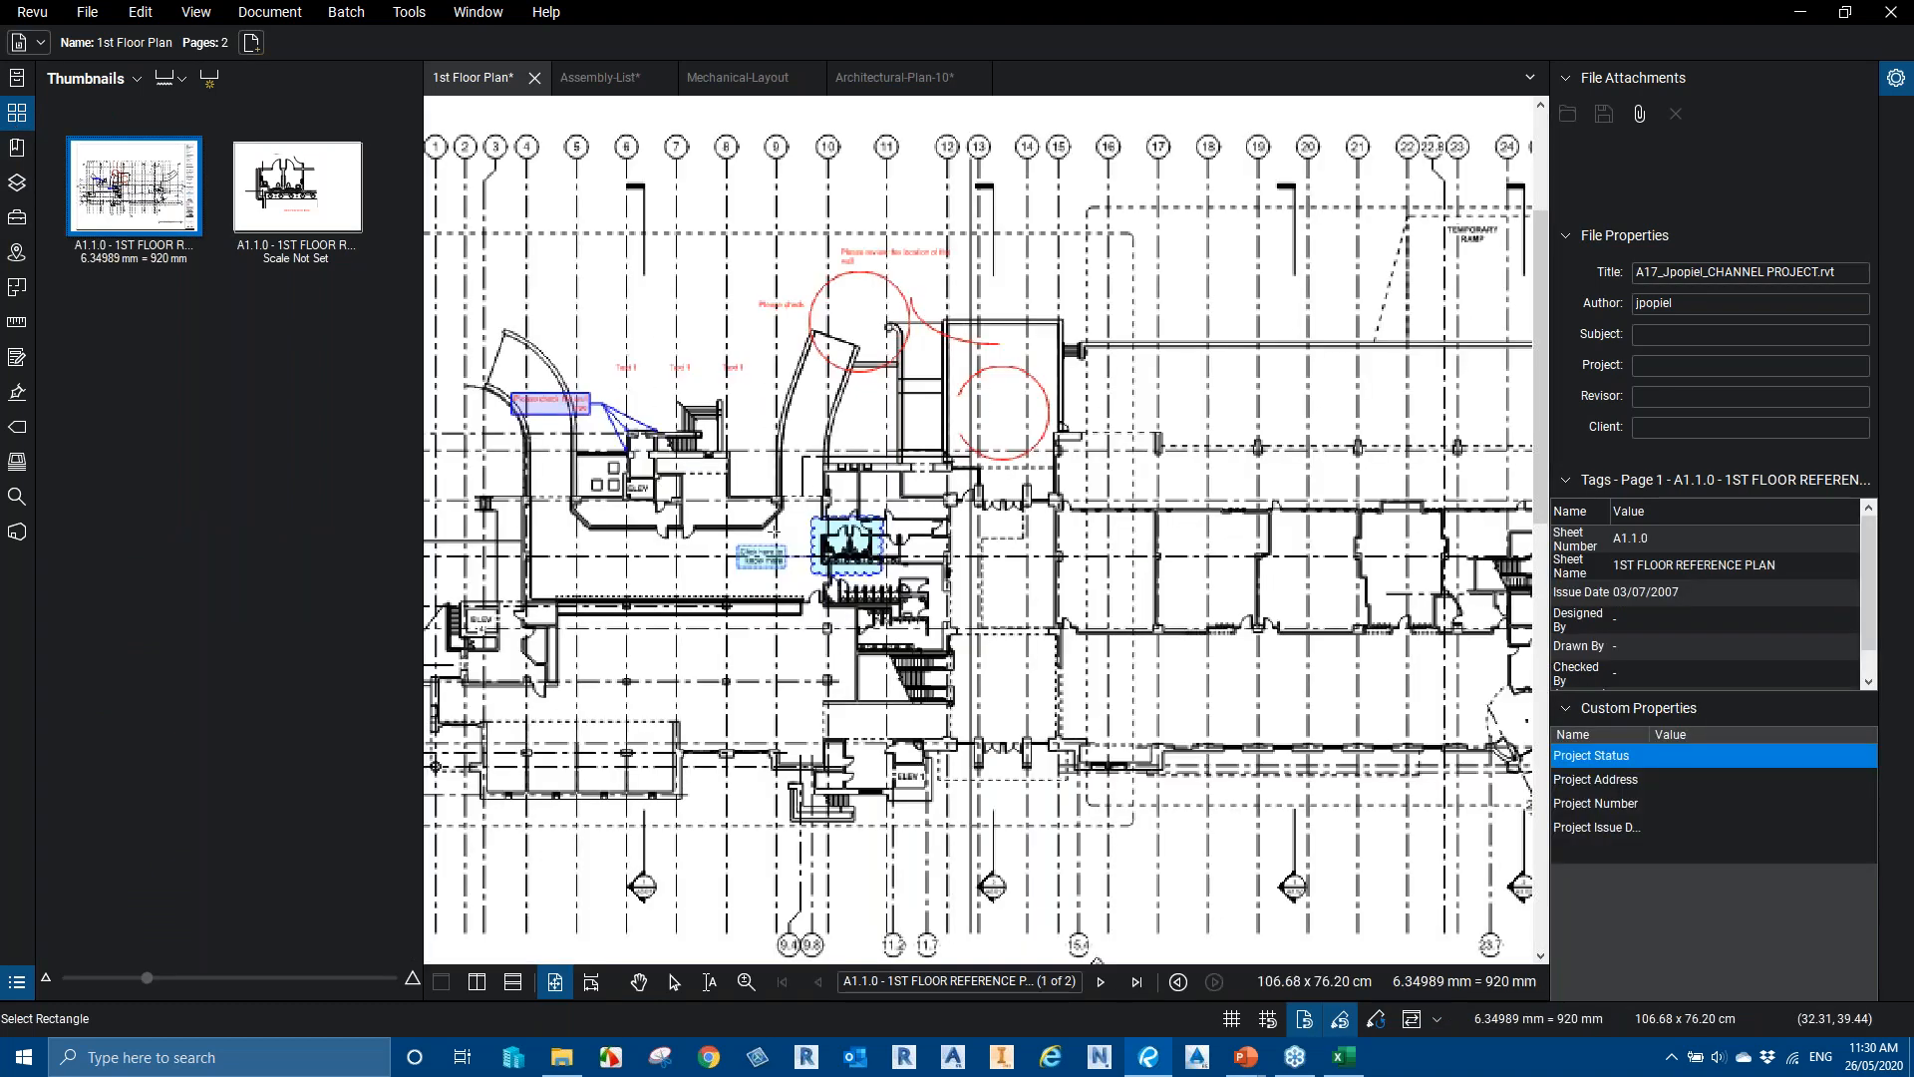
left_click_drag(1110, 666, 1108, 664)
left_click(1069, 632)
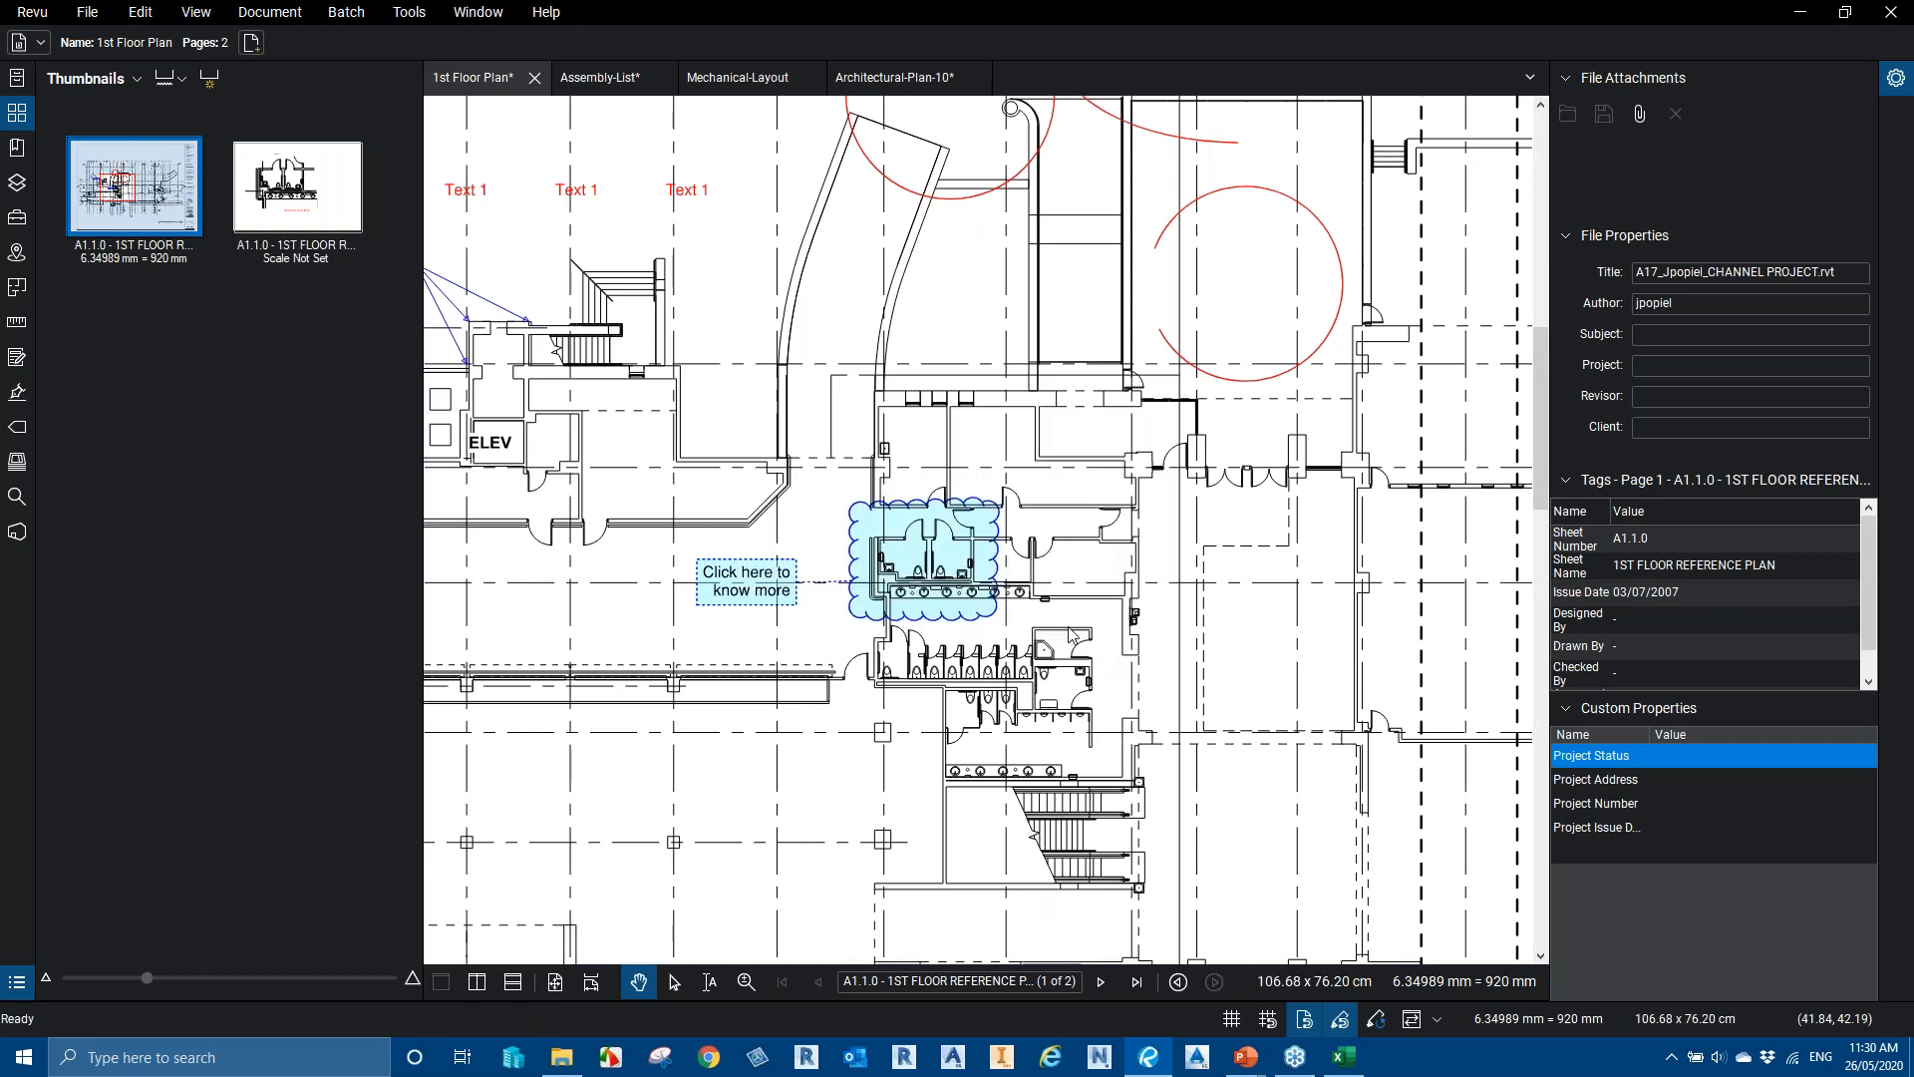
left_click(1154, 712)
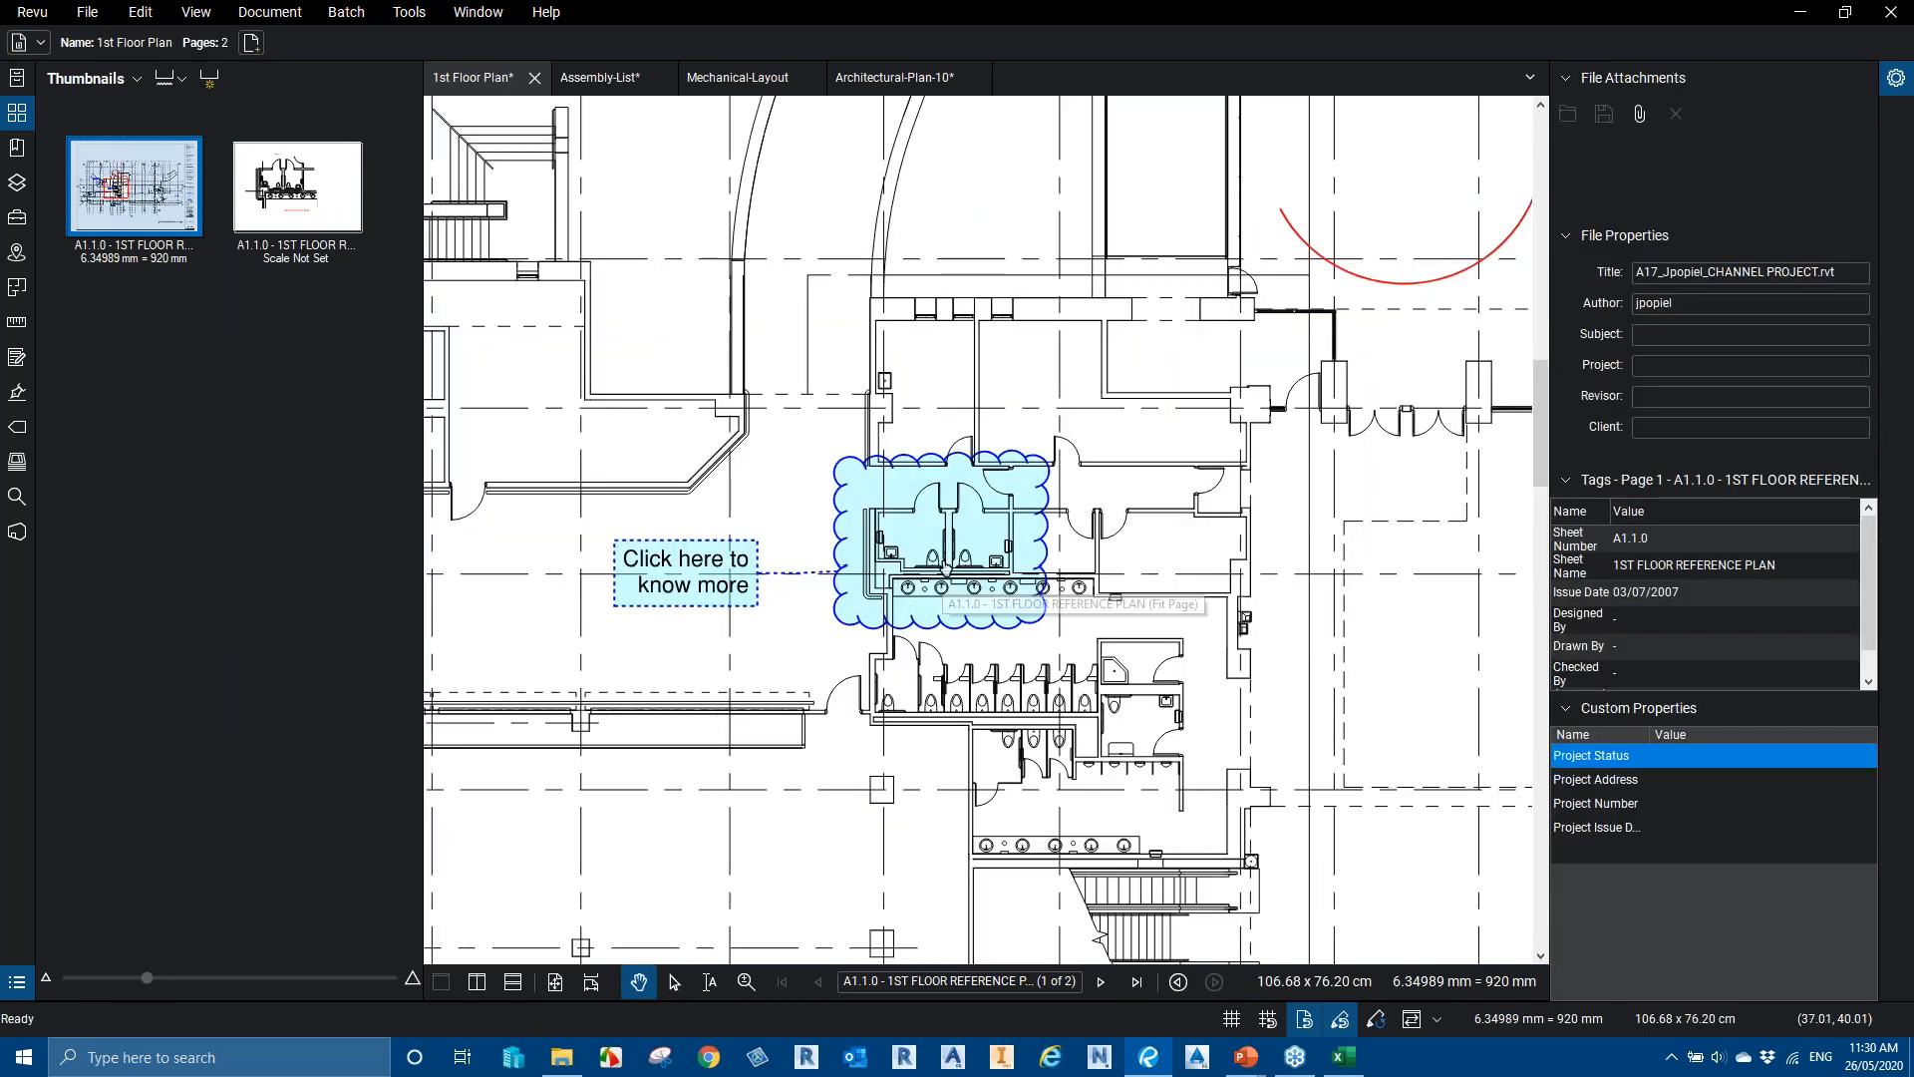
Test the hyperlinks by following the washroom cloud to page 2 and the "Click Here to Go Back" text to page 1
left_click(913, 627)
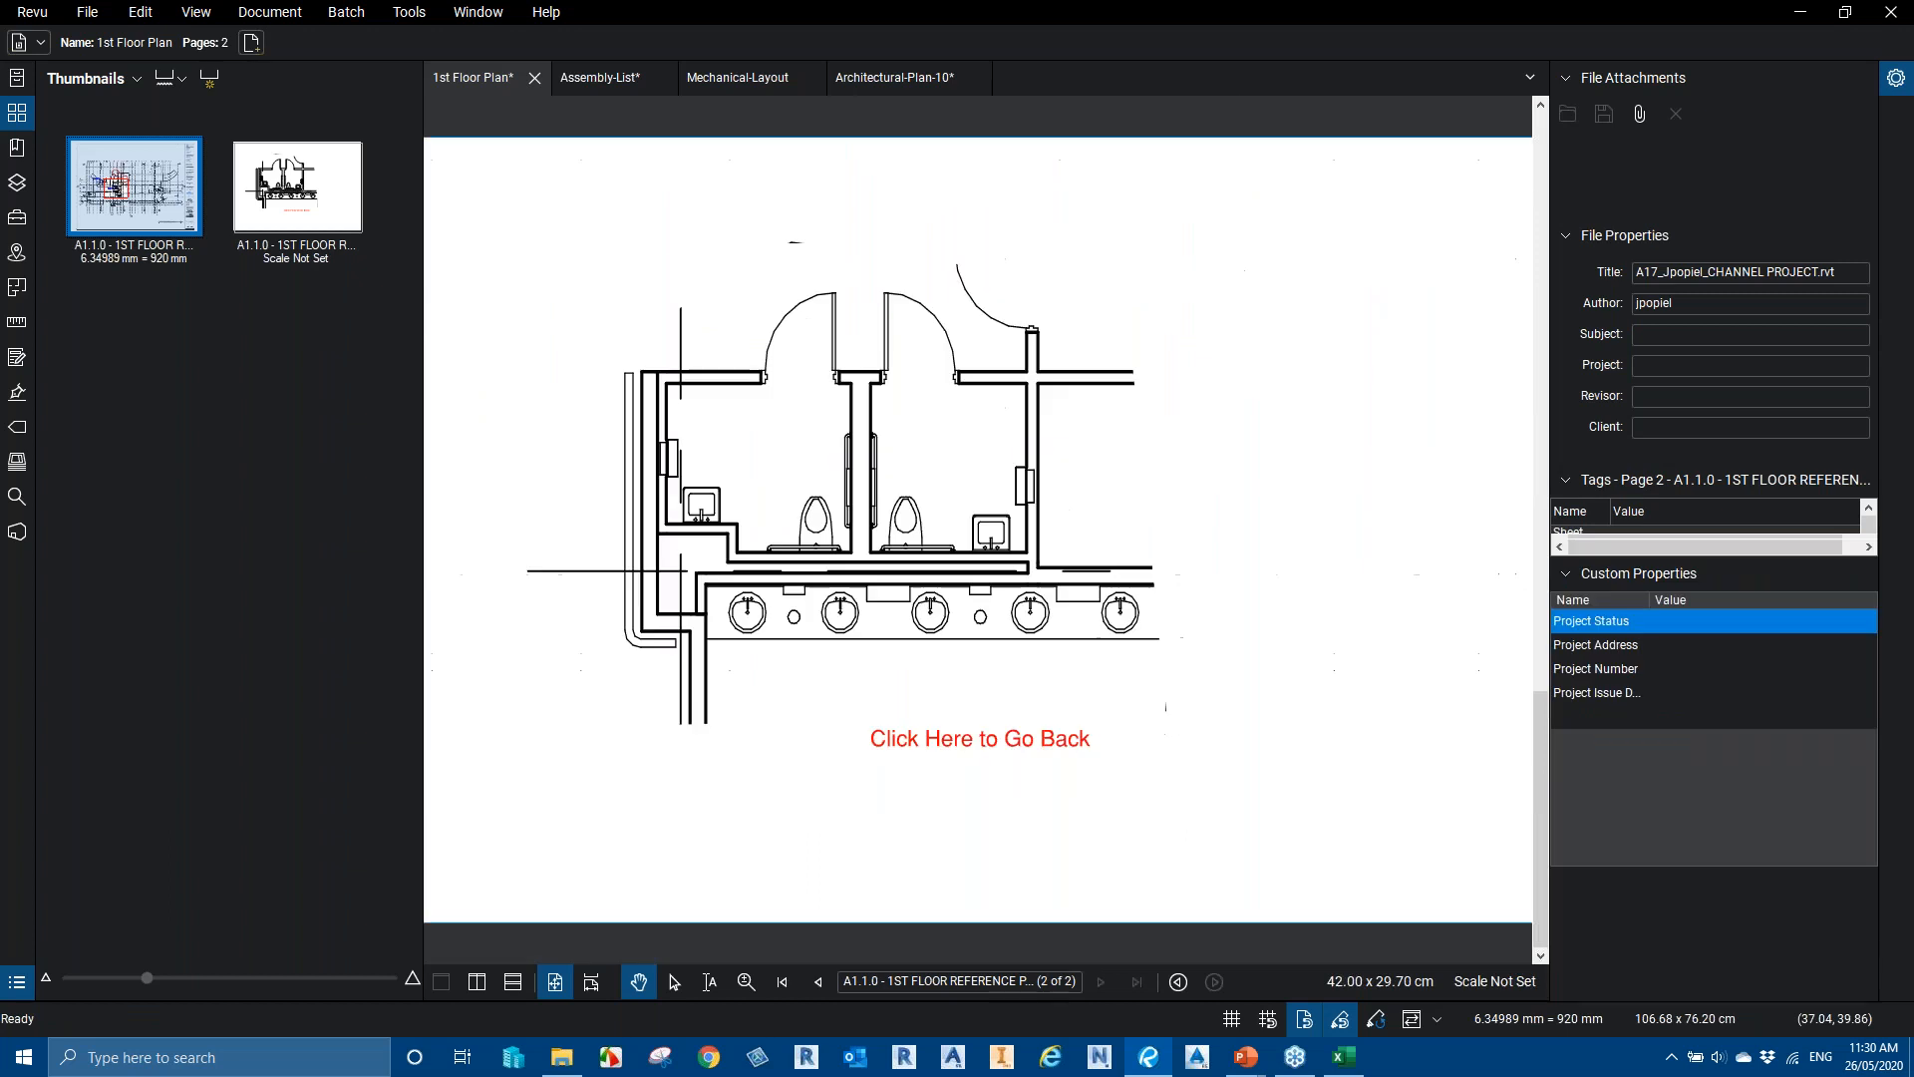
left_click(997, 751)
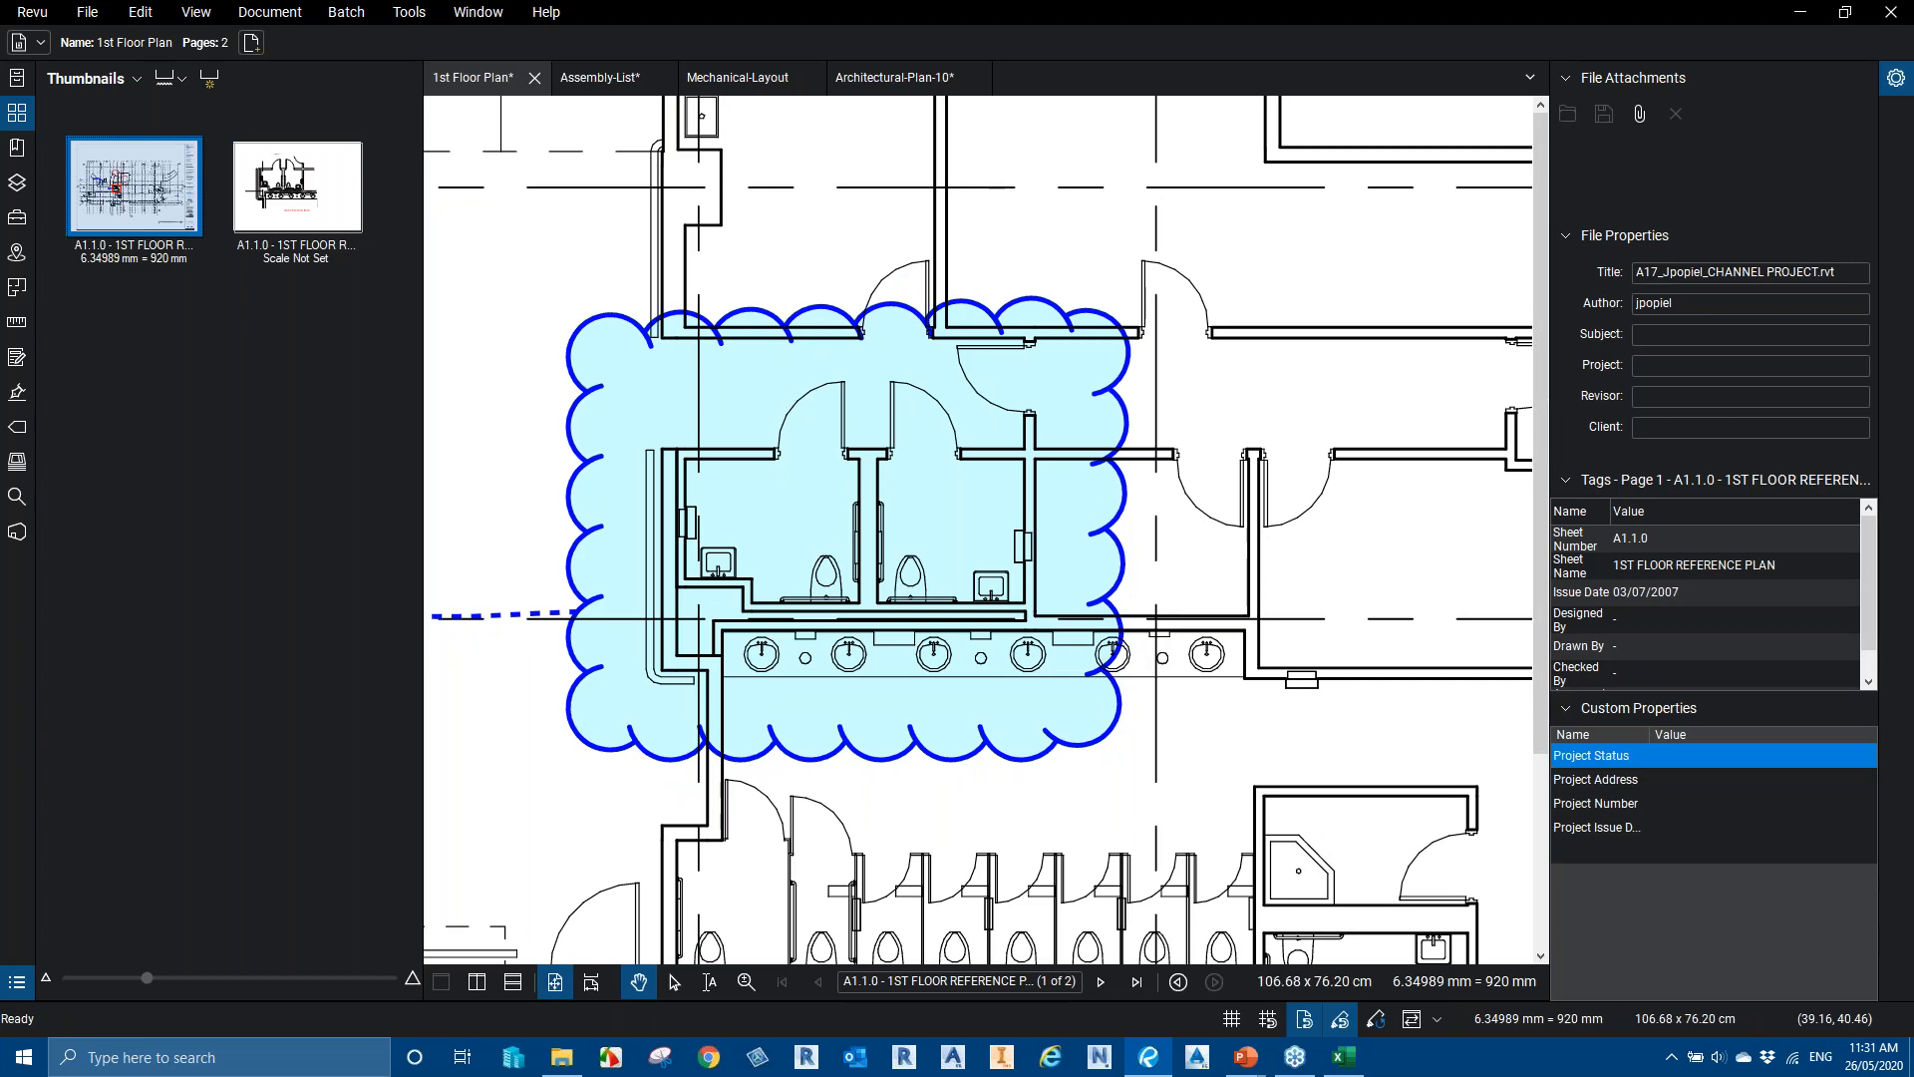
key("ctrl+0")
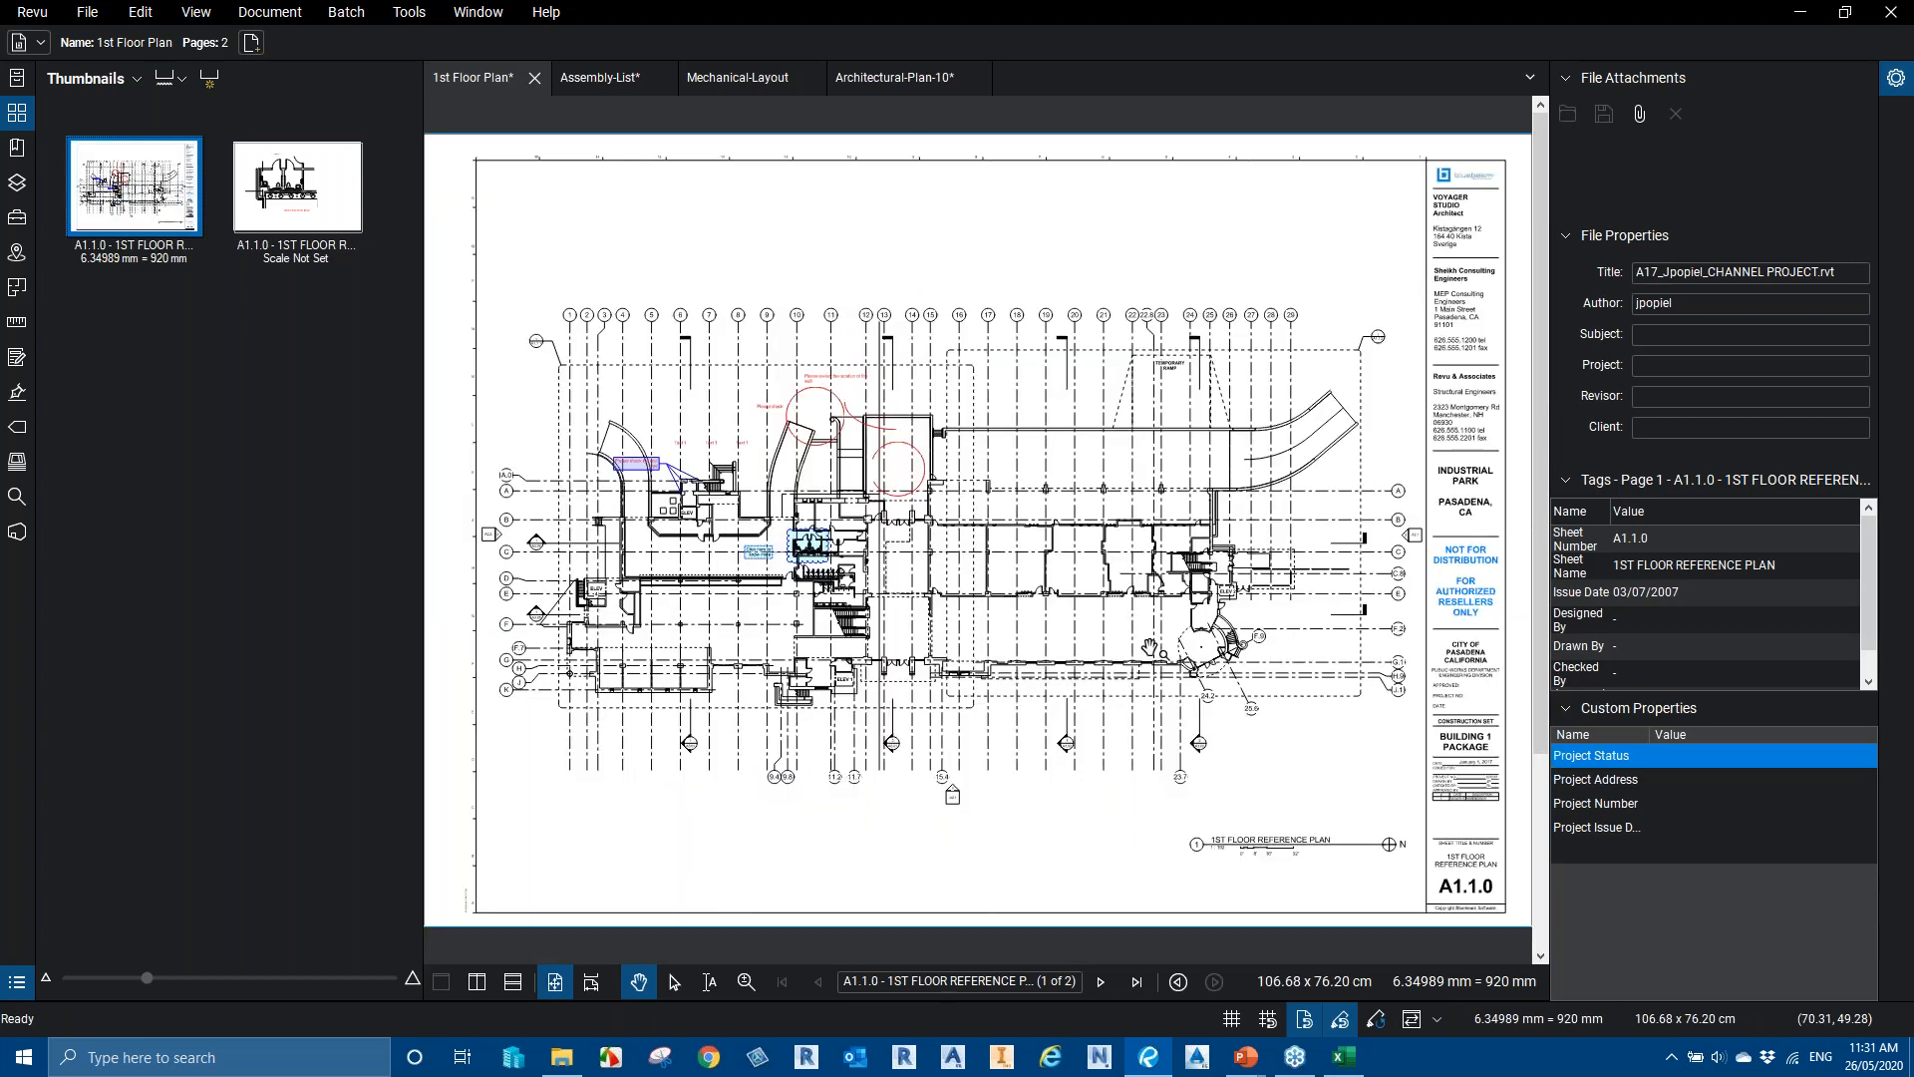
scroll(758, 557, "up", 5)
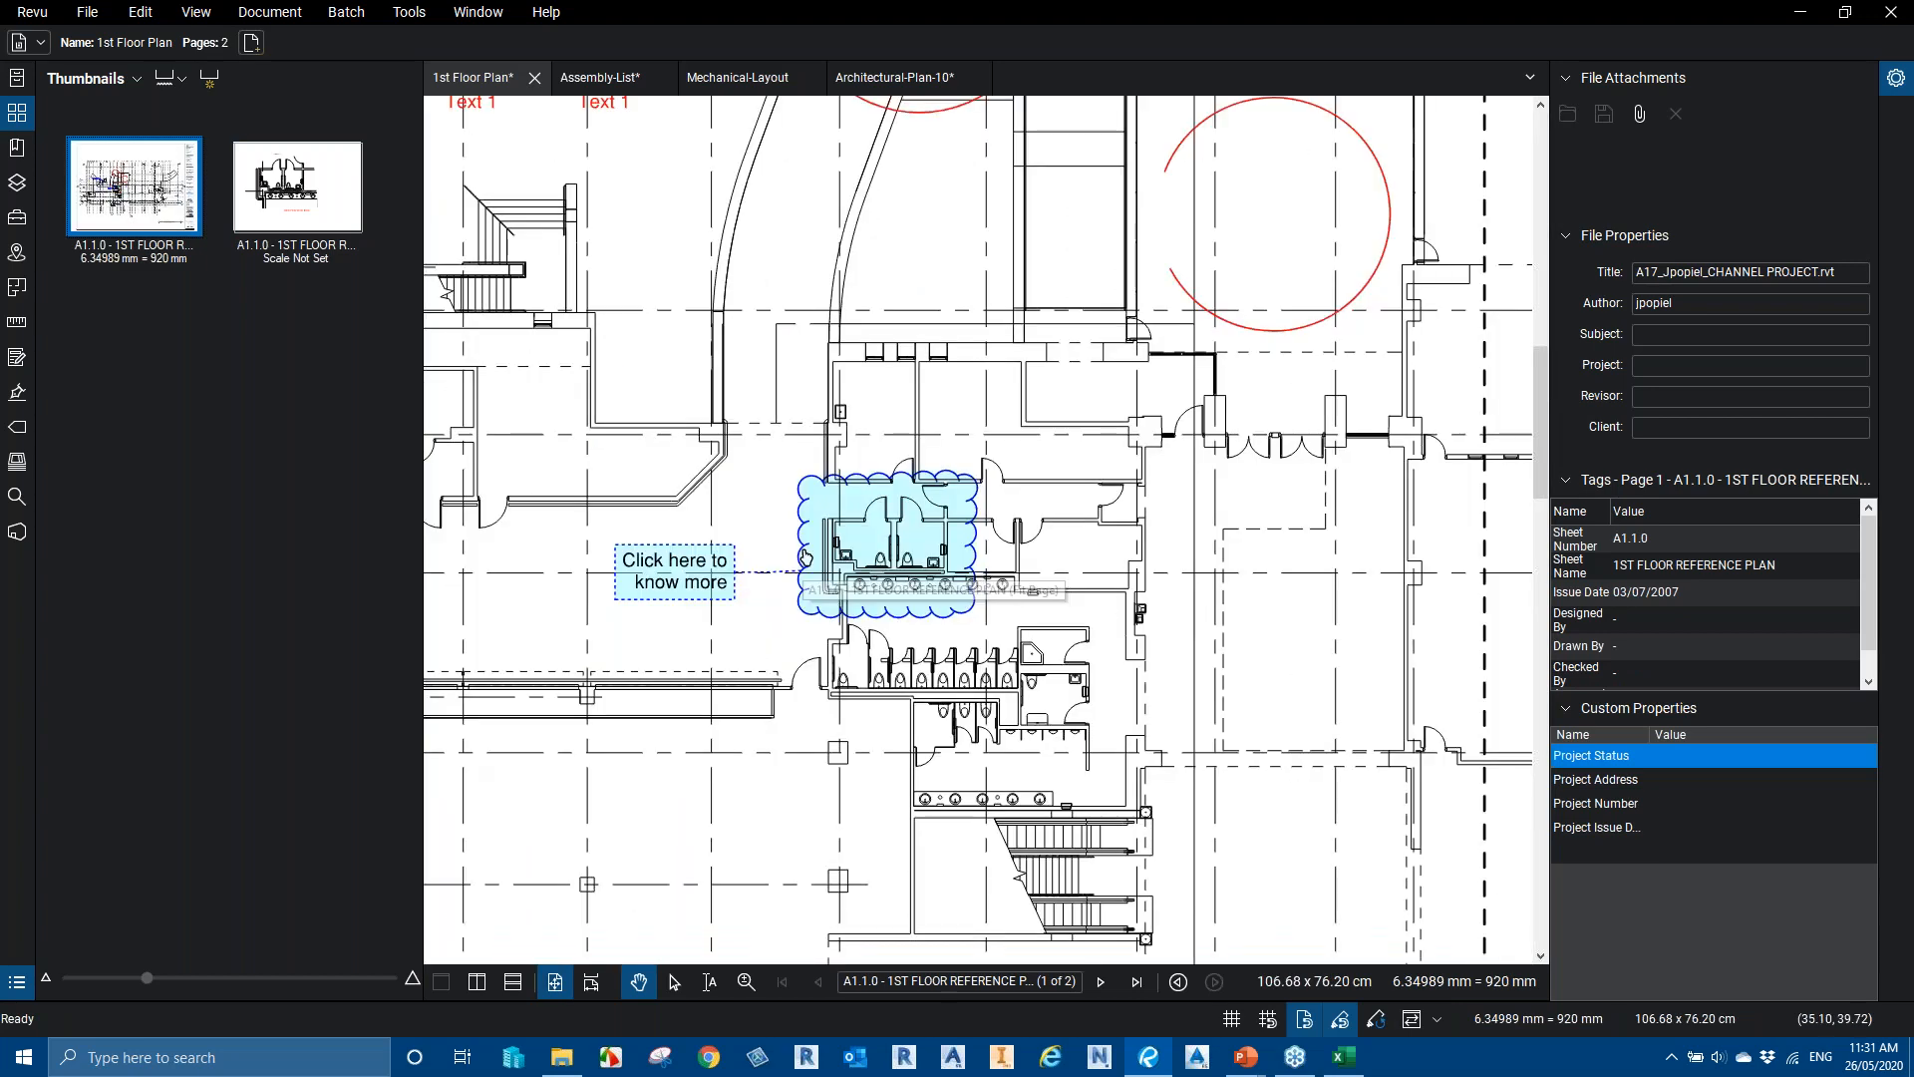
scroll(1239, 605, "down", 2)
scroll(1251, 603, "up", 2)
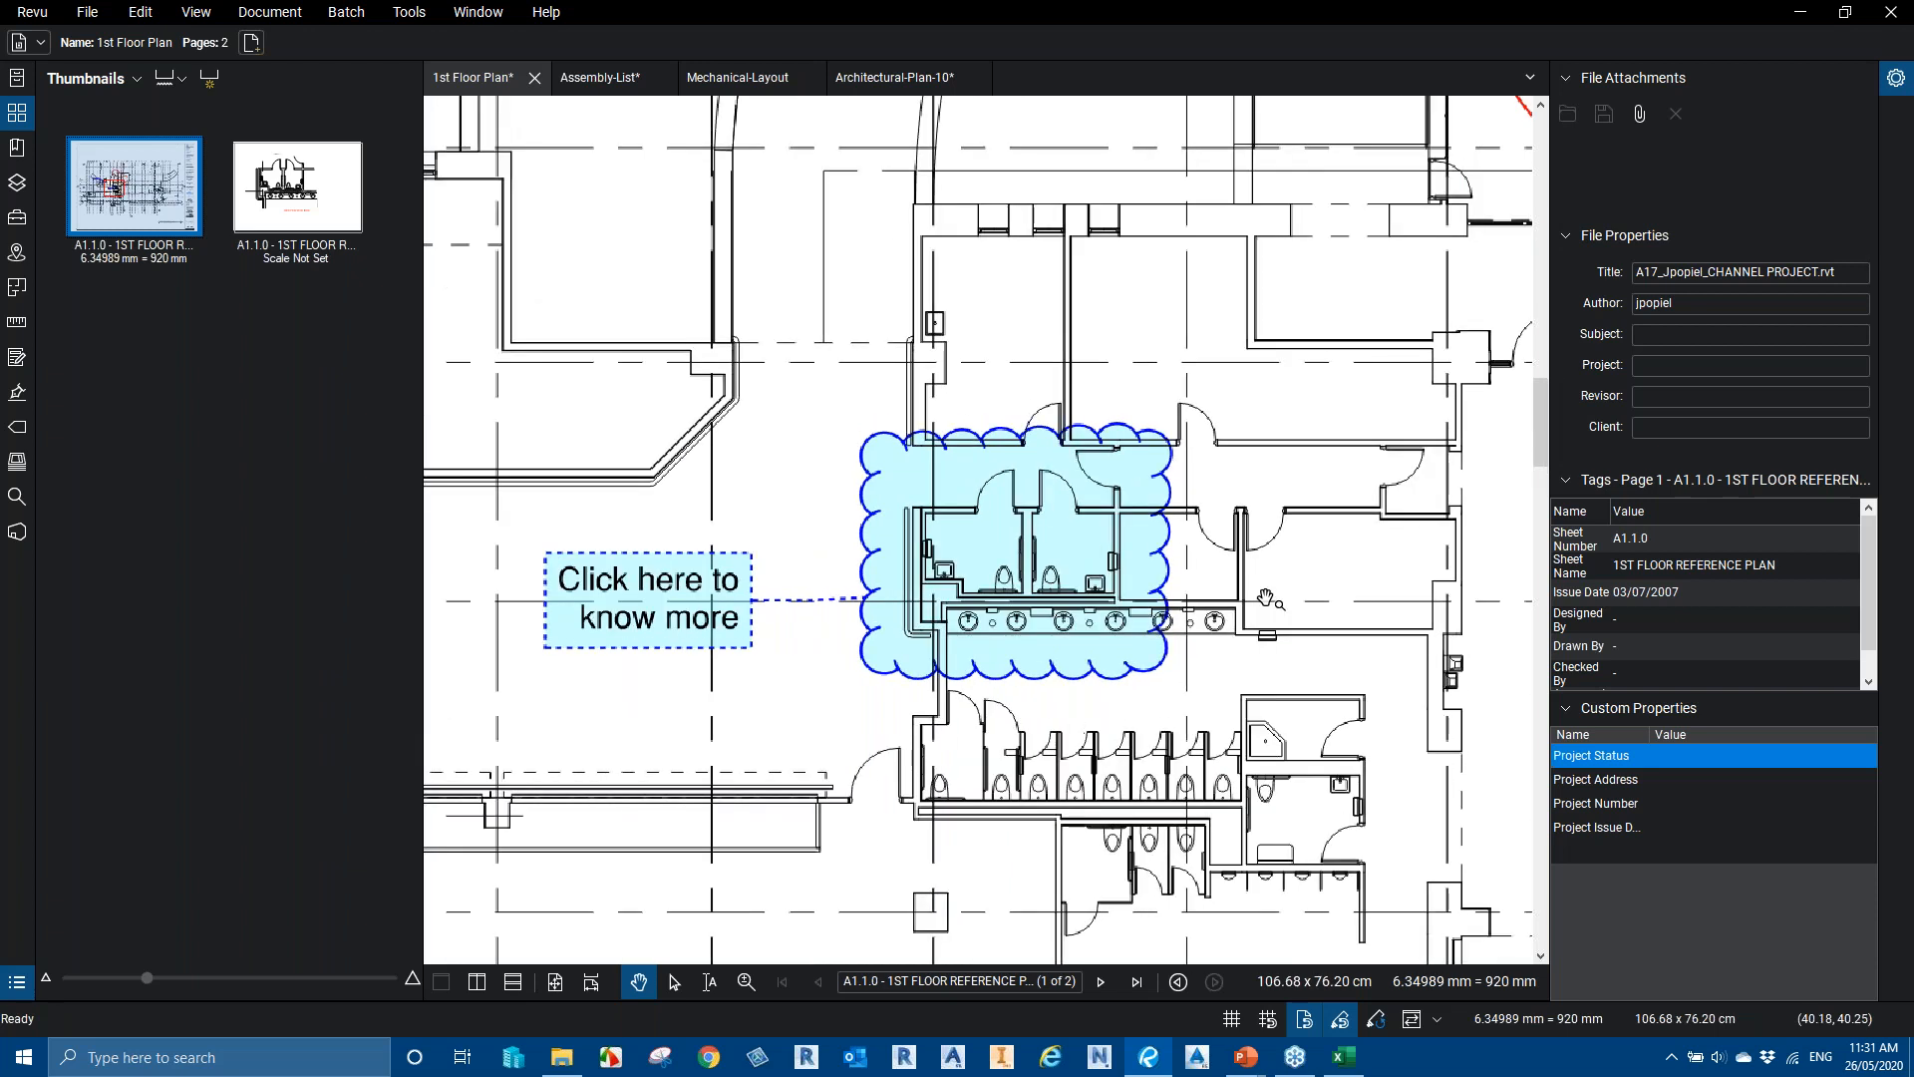
left_click_drag(1208, 576, 1179, 579)
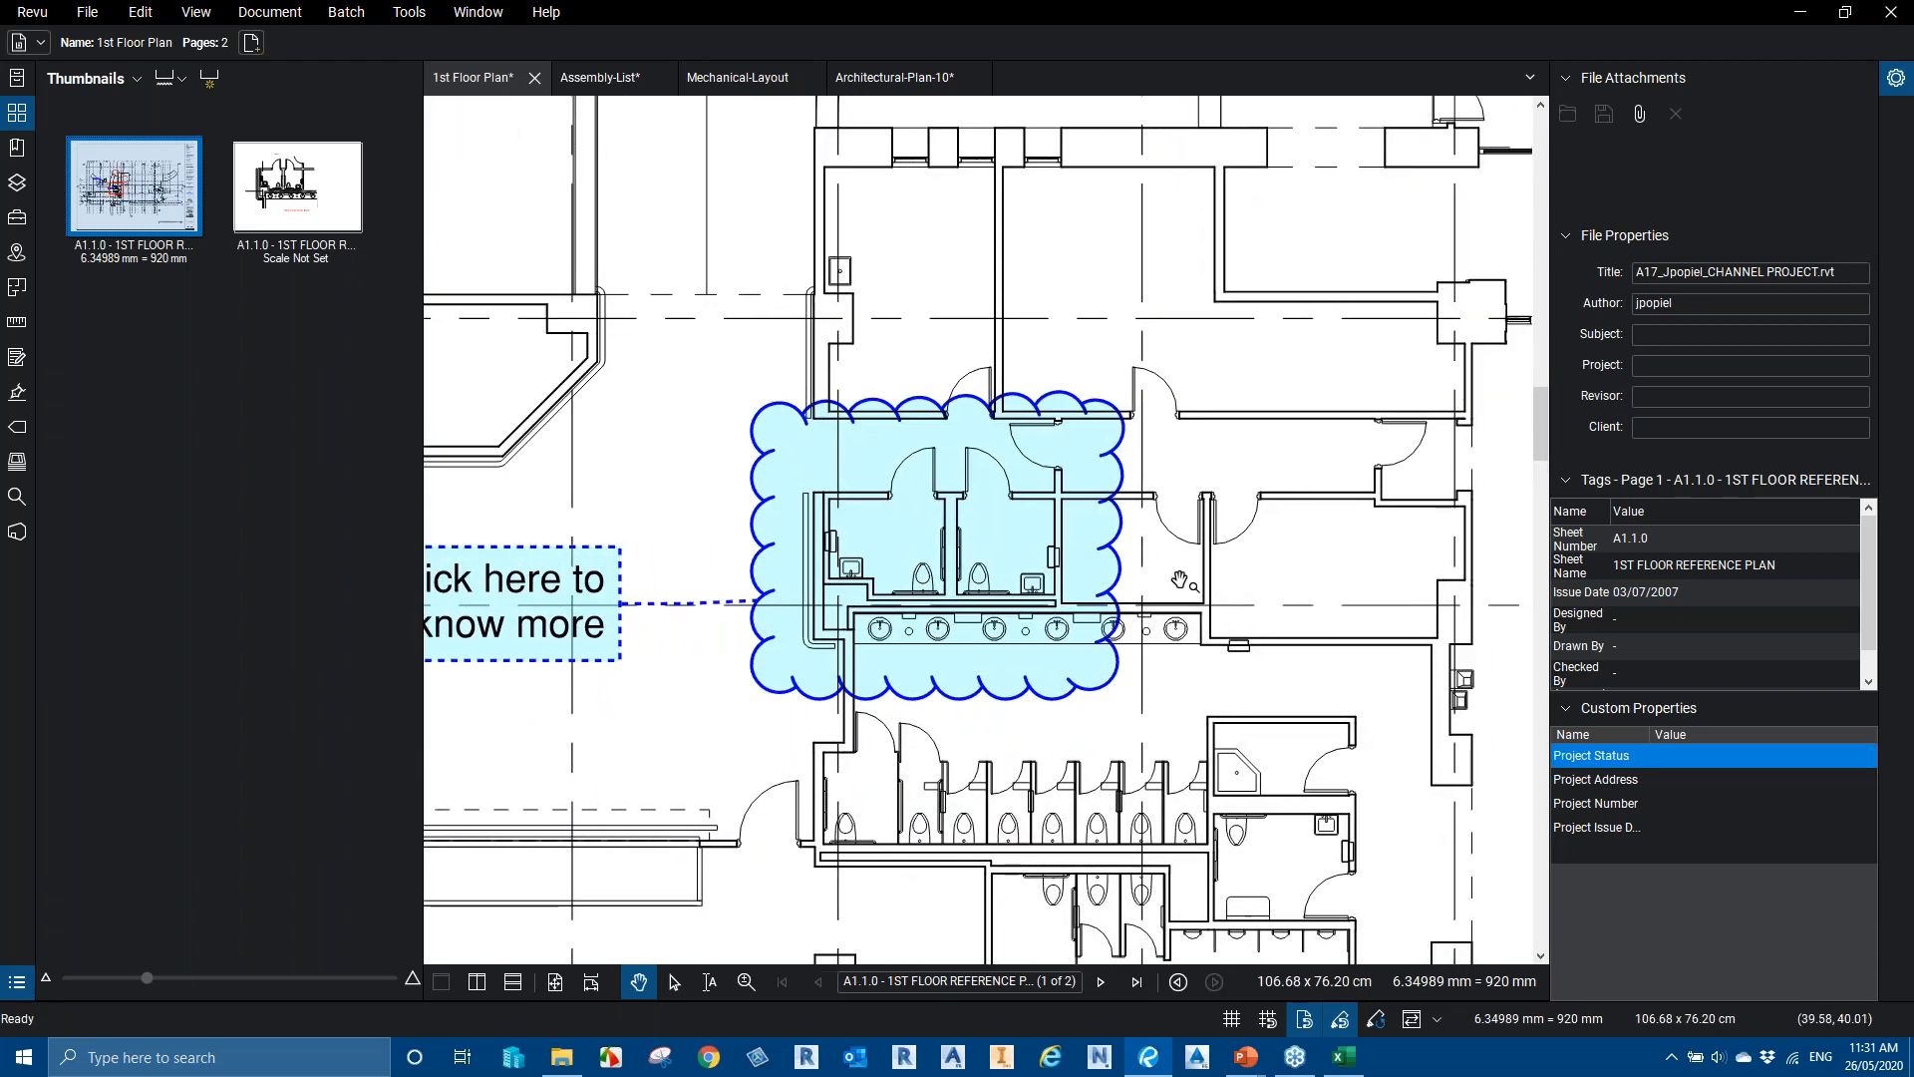
scroll(1177, 549, "down", 3)
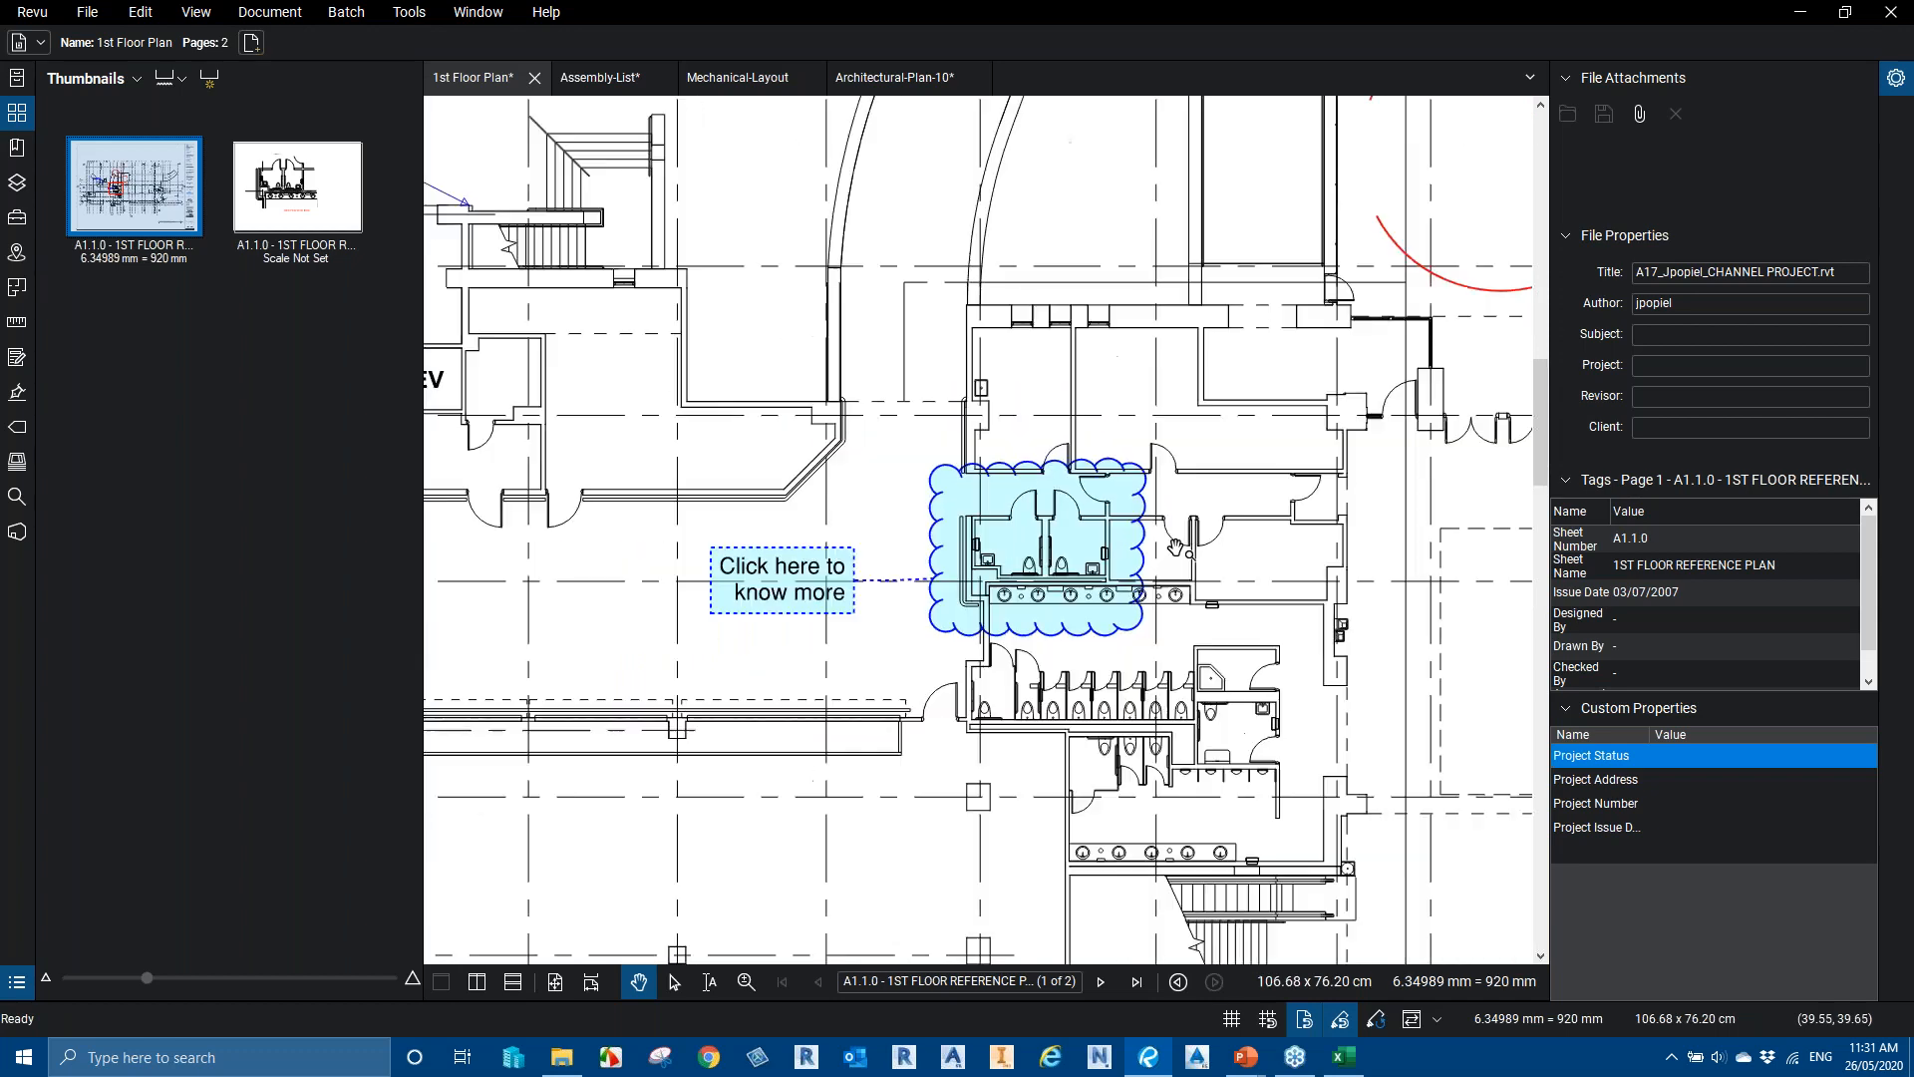
scroll(1177, 546, "down", 2)
scroll(1197, 548, "up", 5)
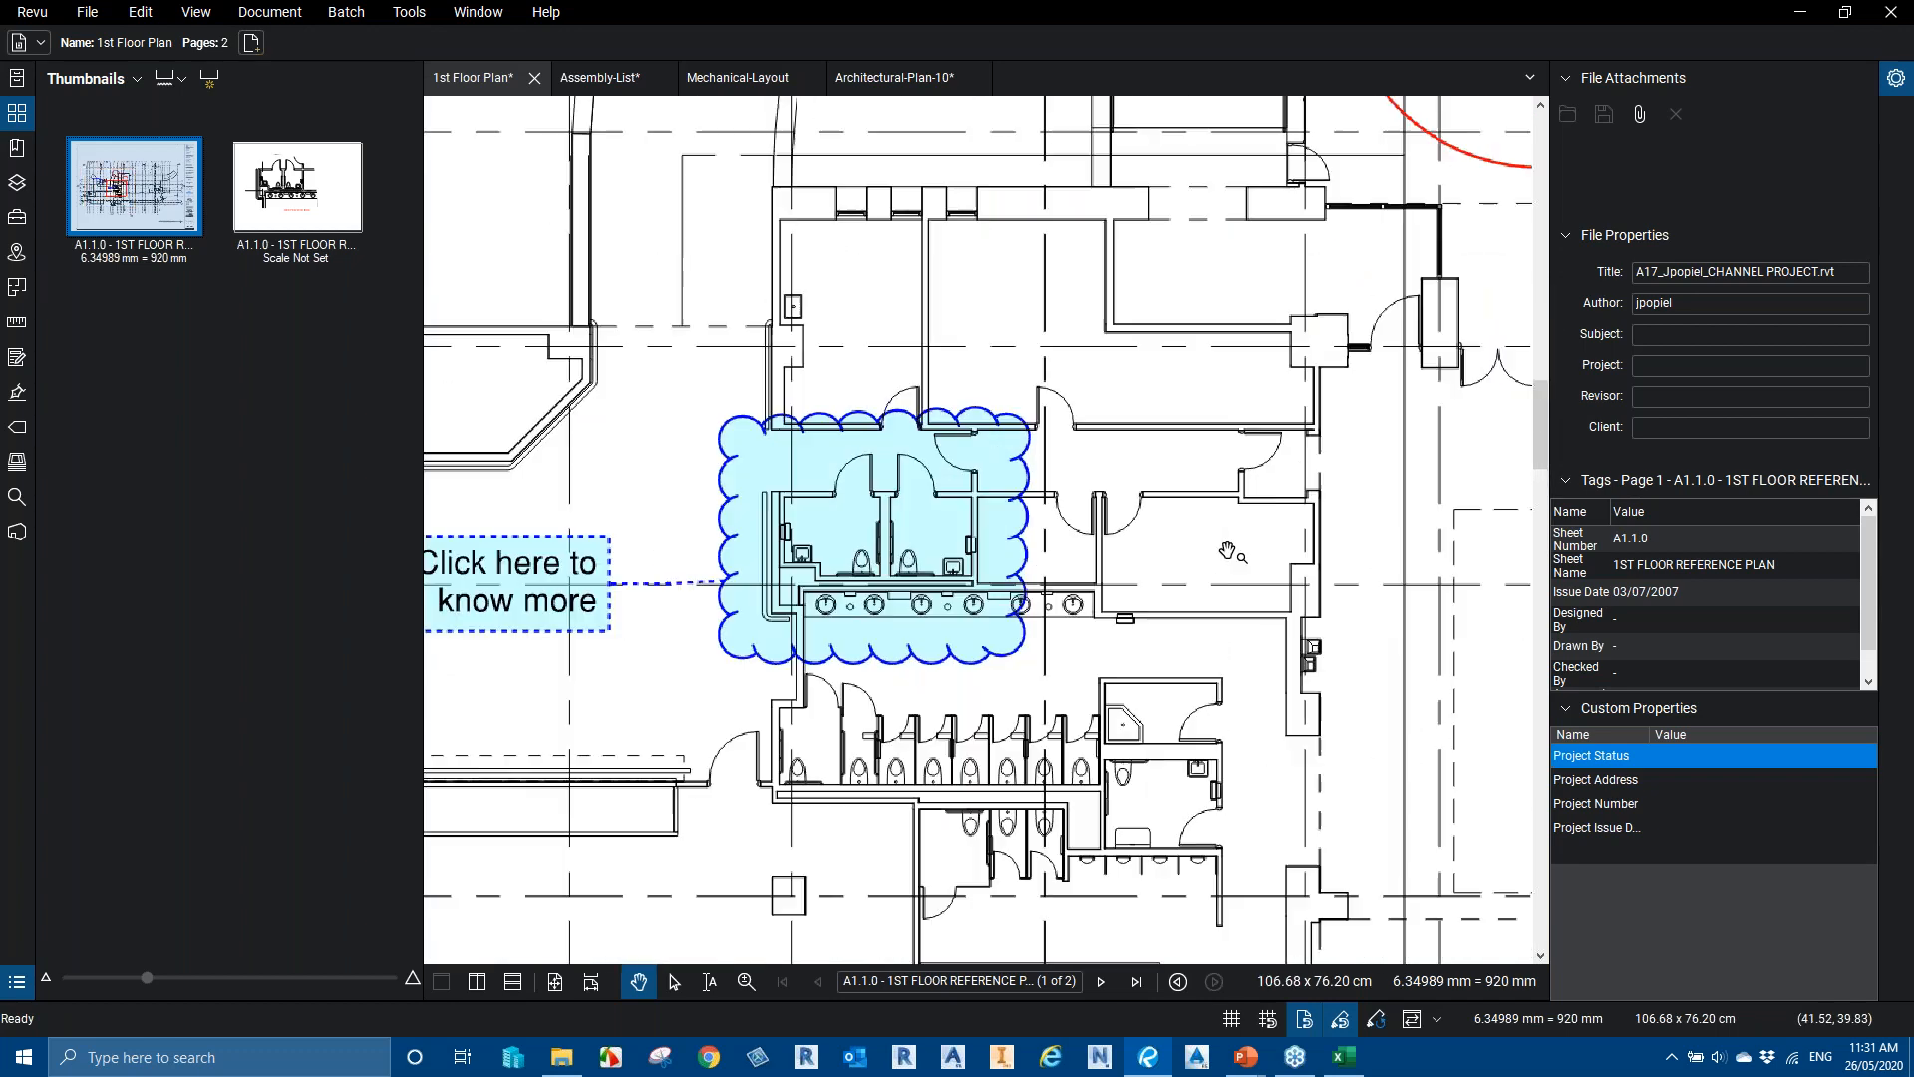
scroll(1228, 556, "up", 2)
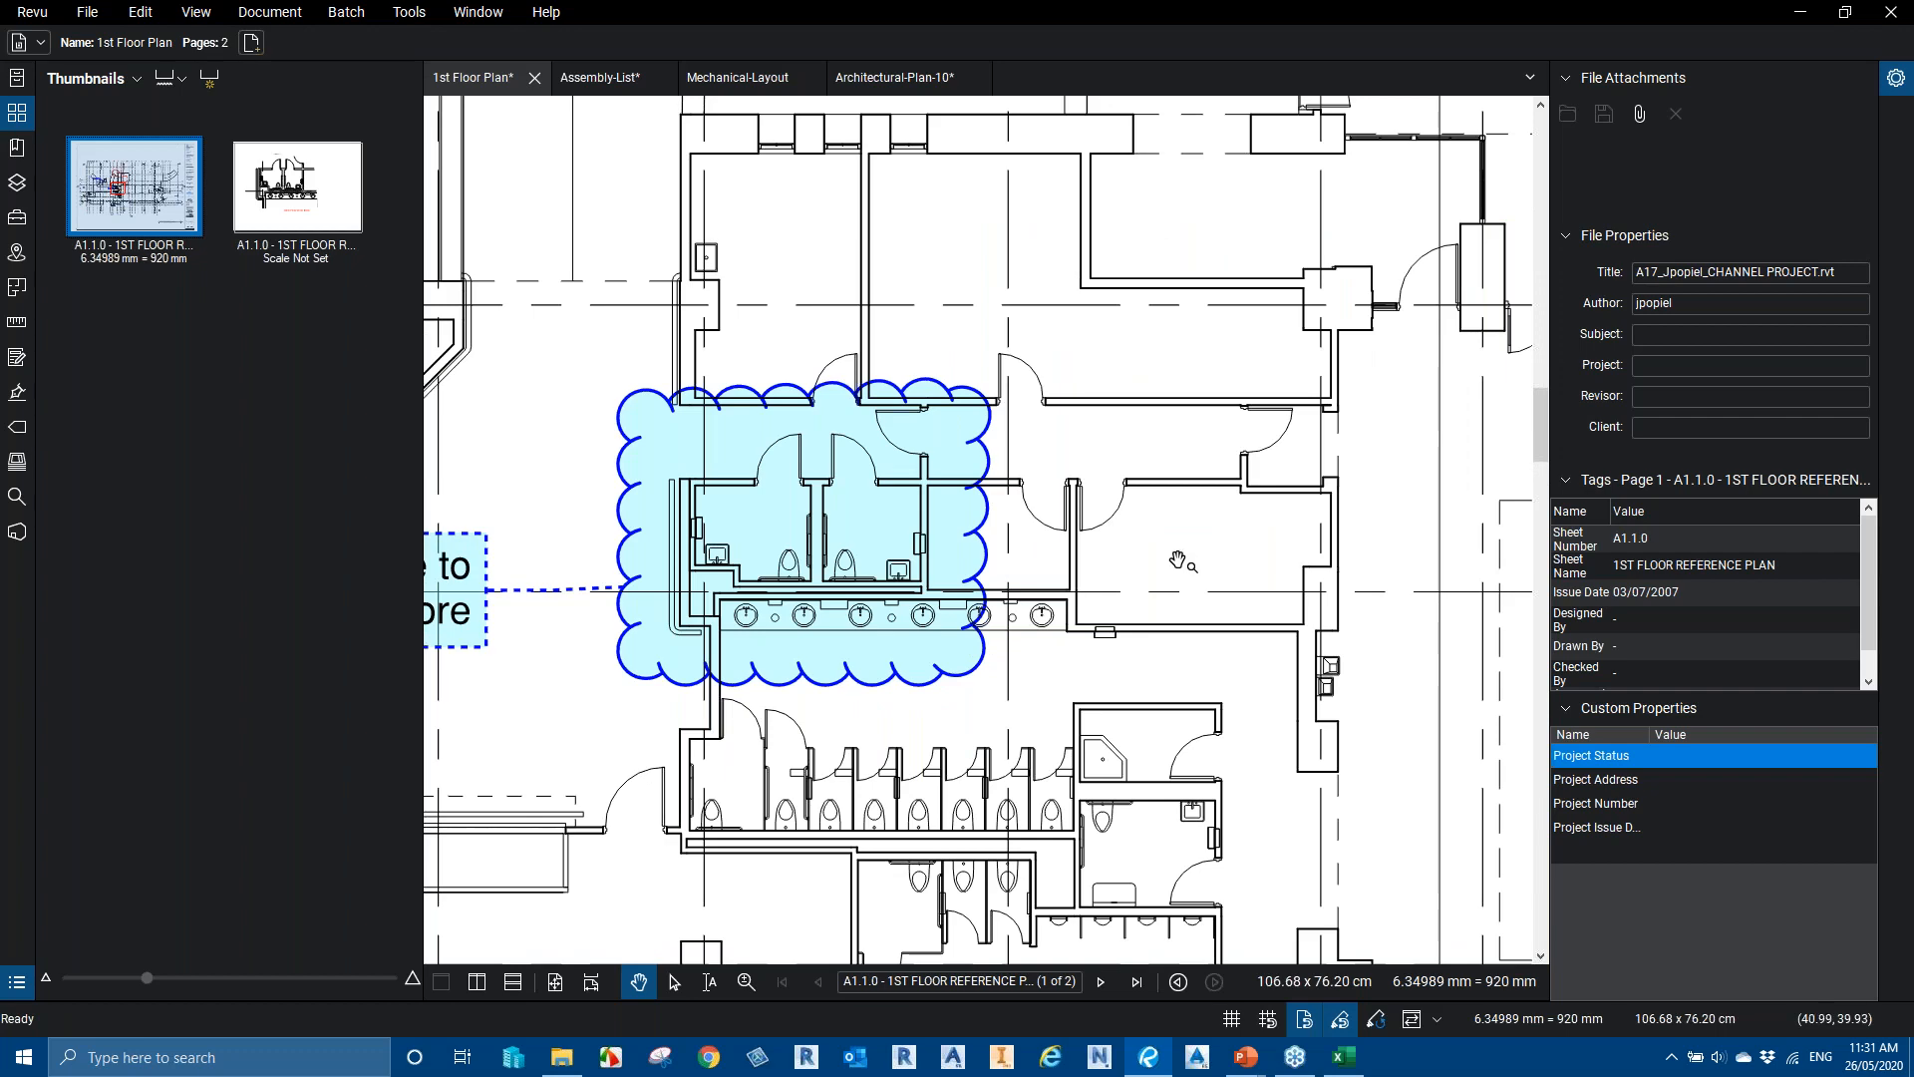
key("ctrl+0")
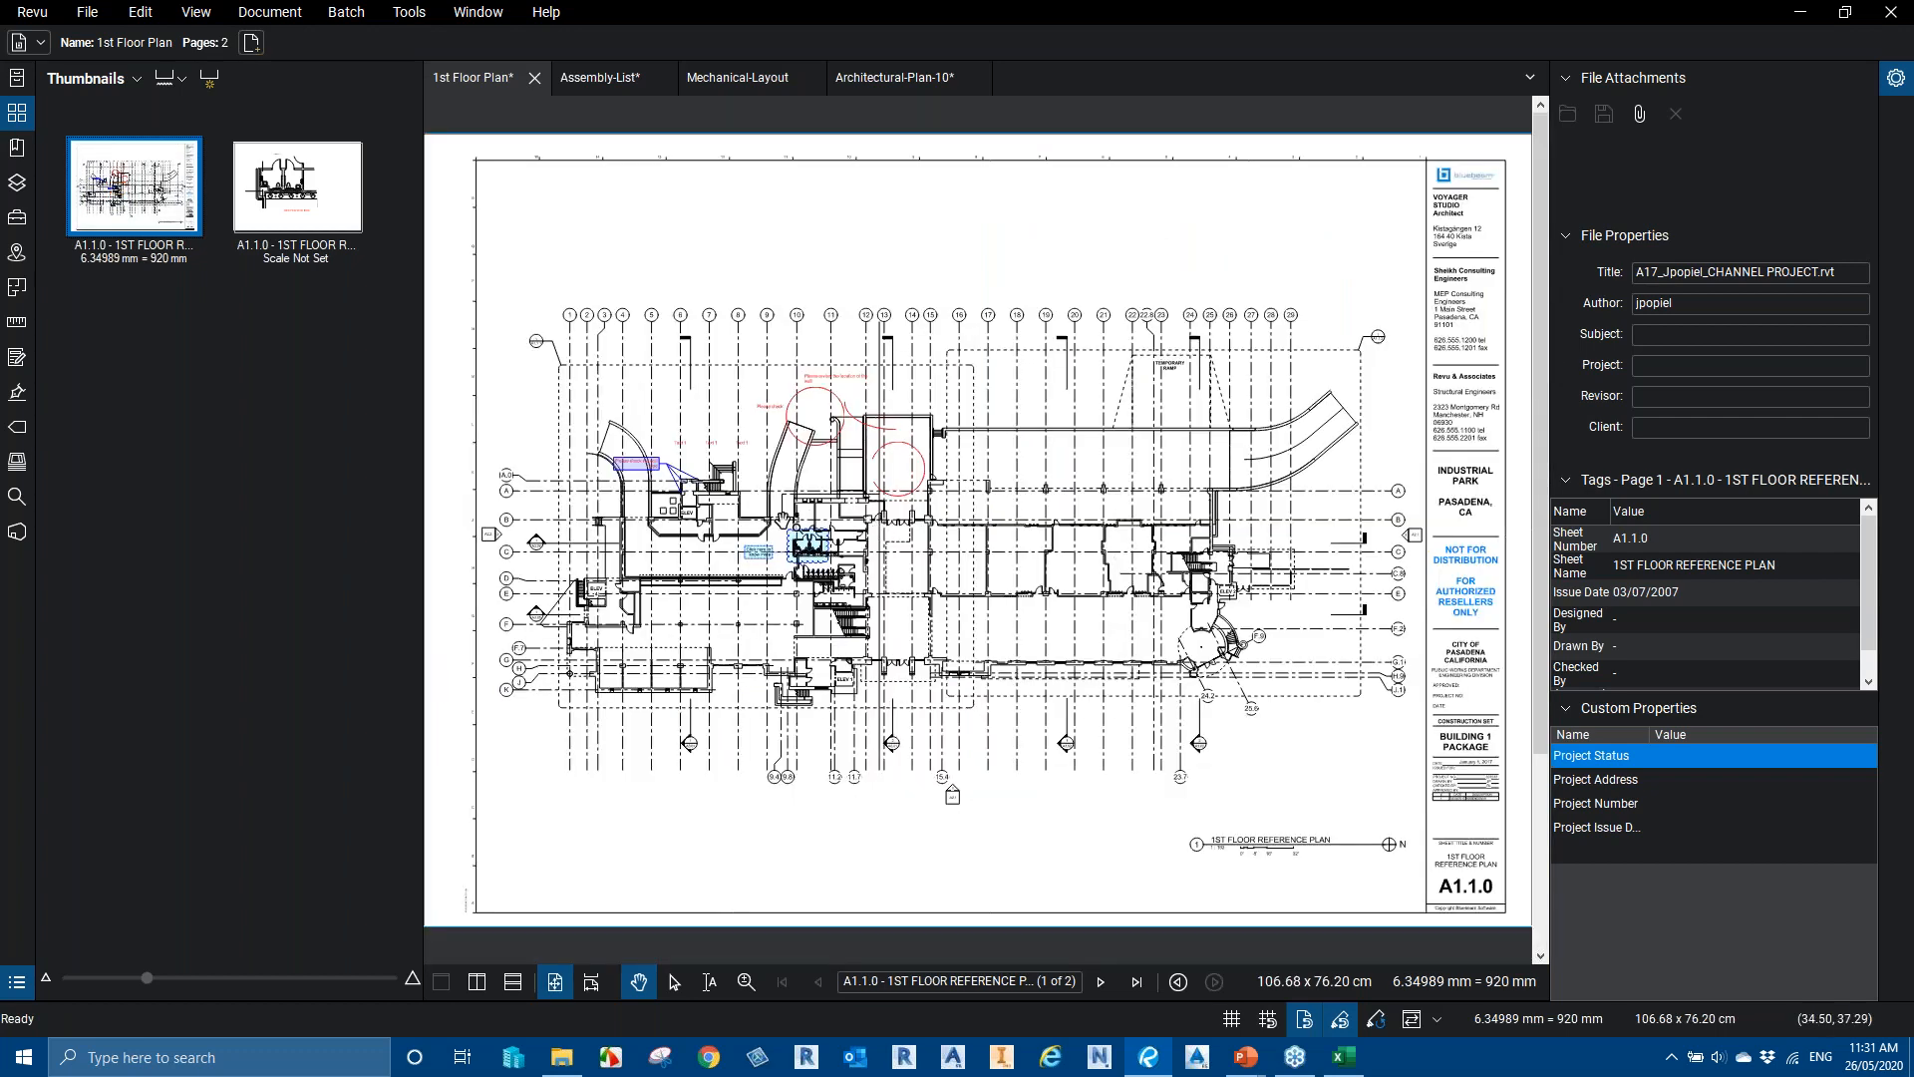
scroll(783, 519, "up", 5)
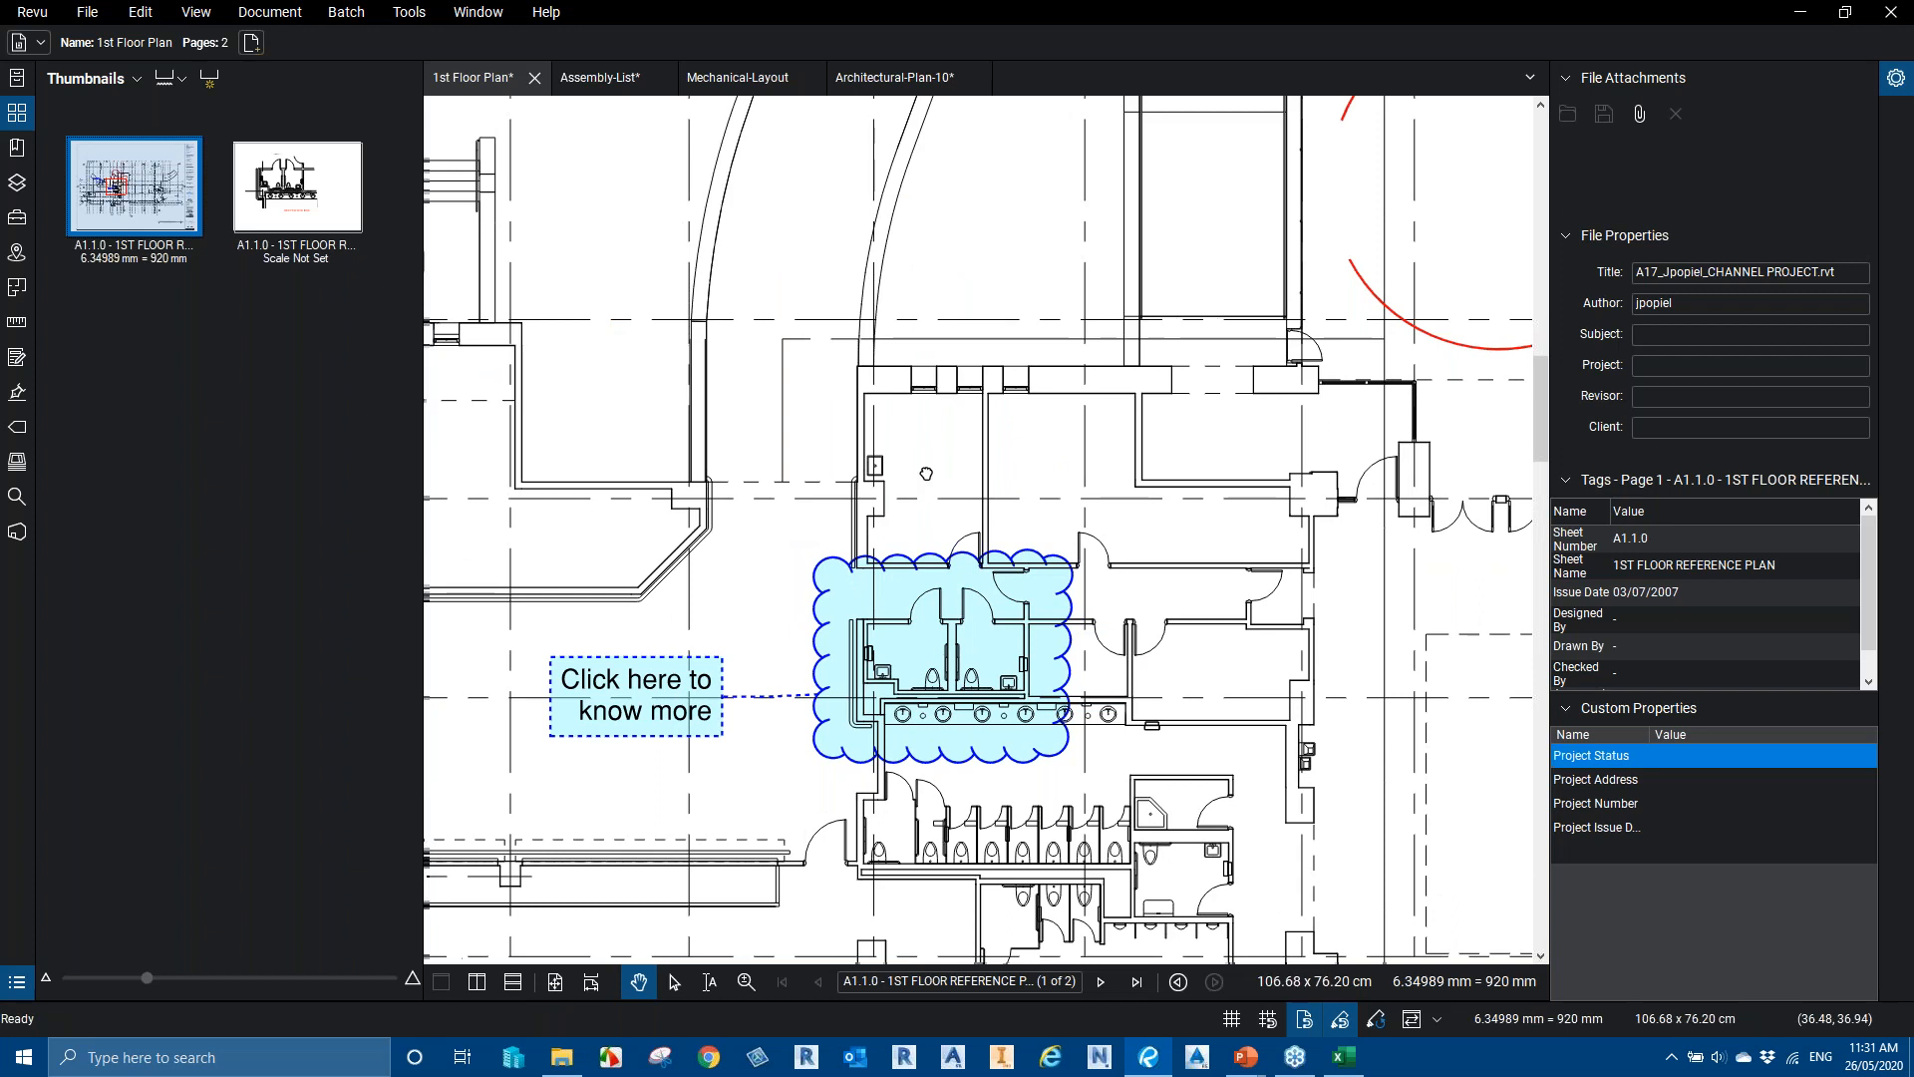
key("ctrl+0")
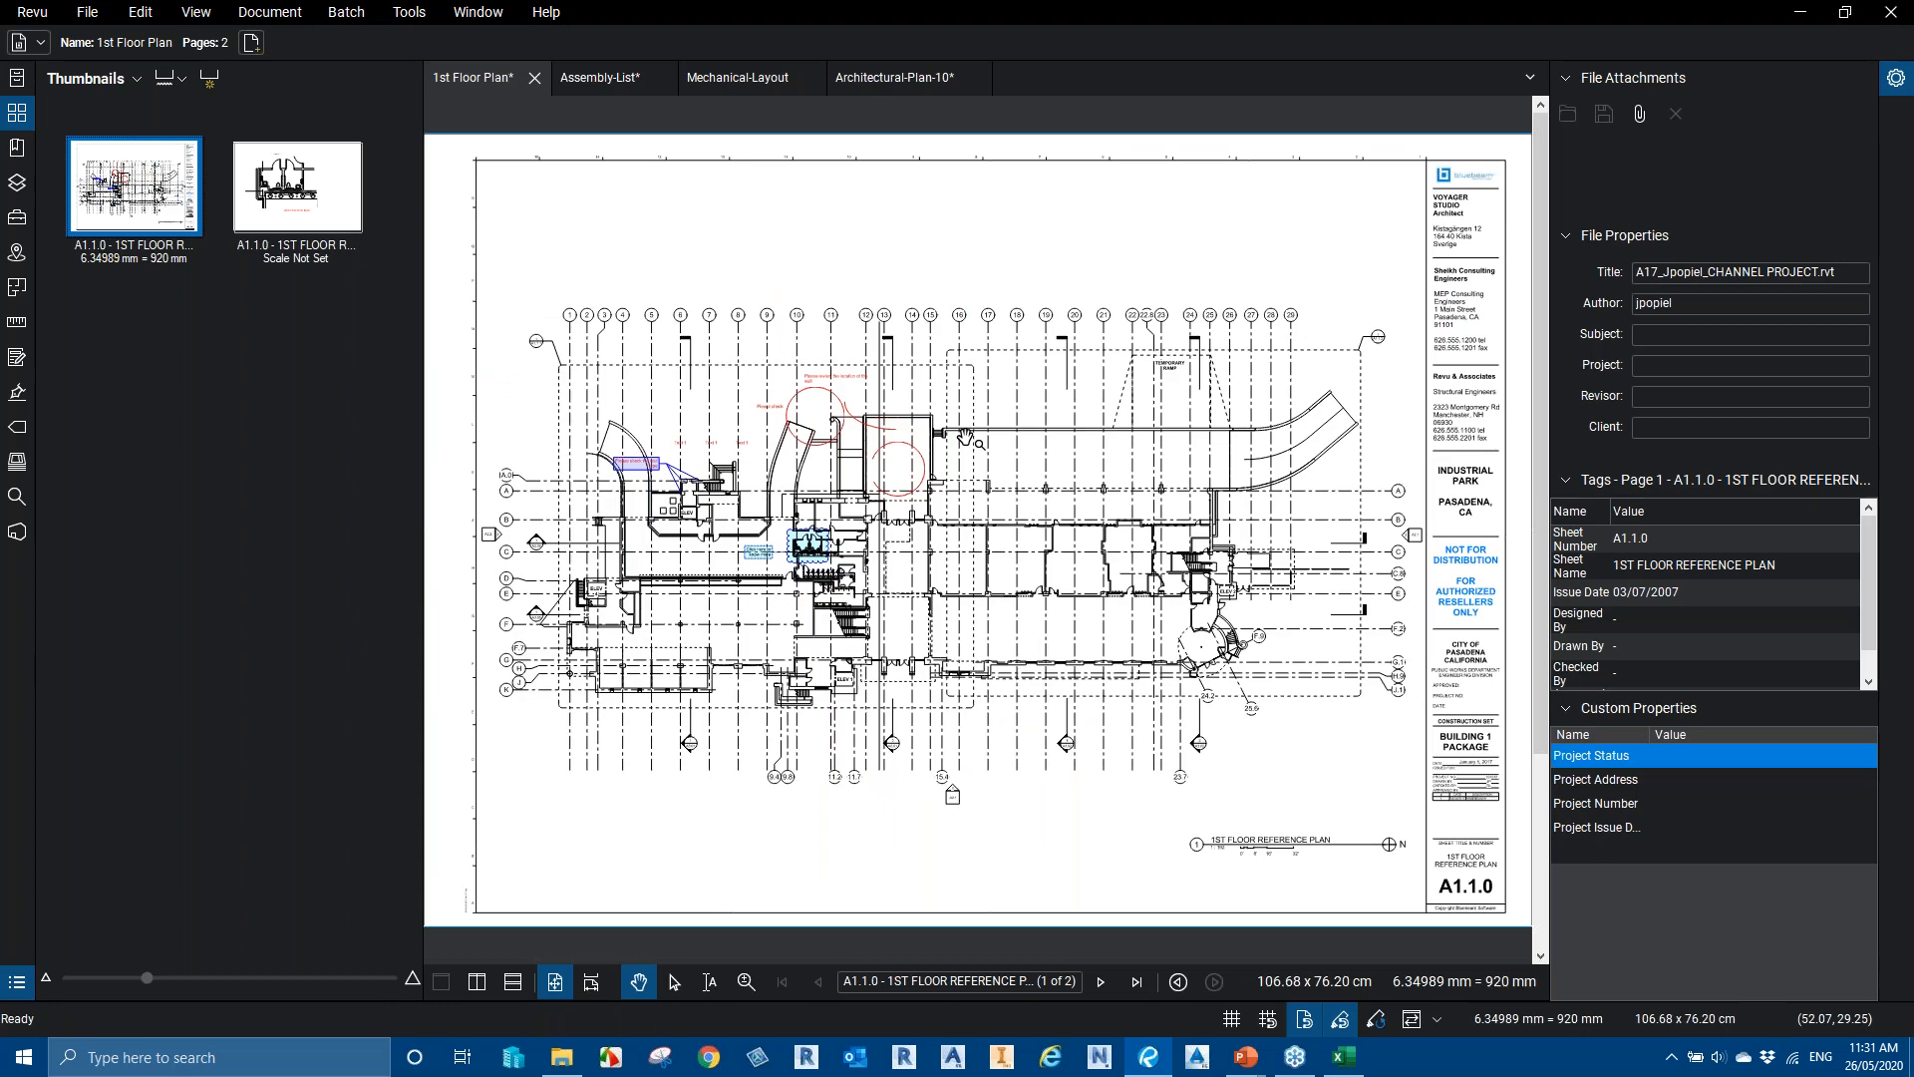
left_click(1244, 1070)
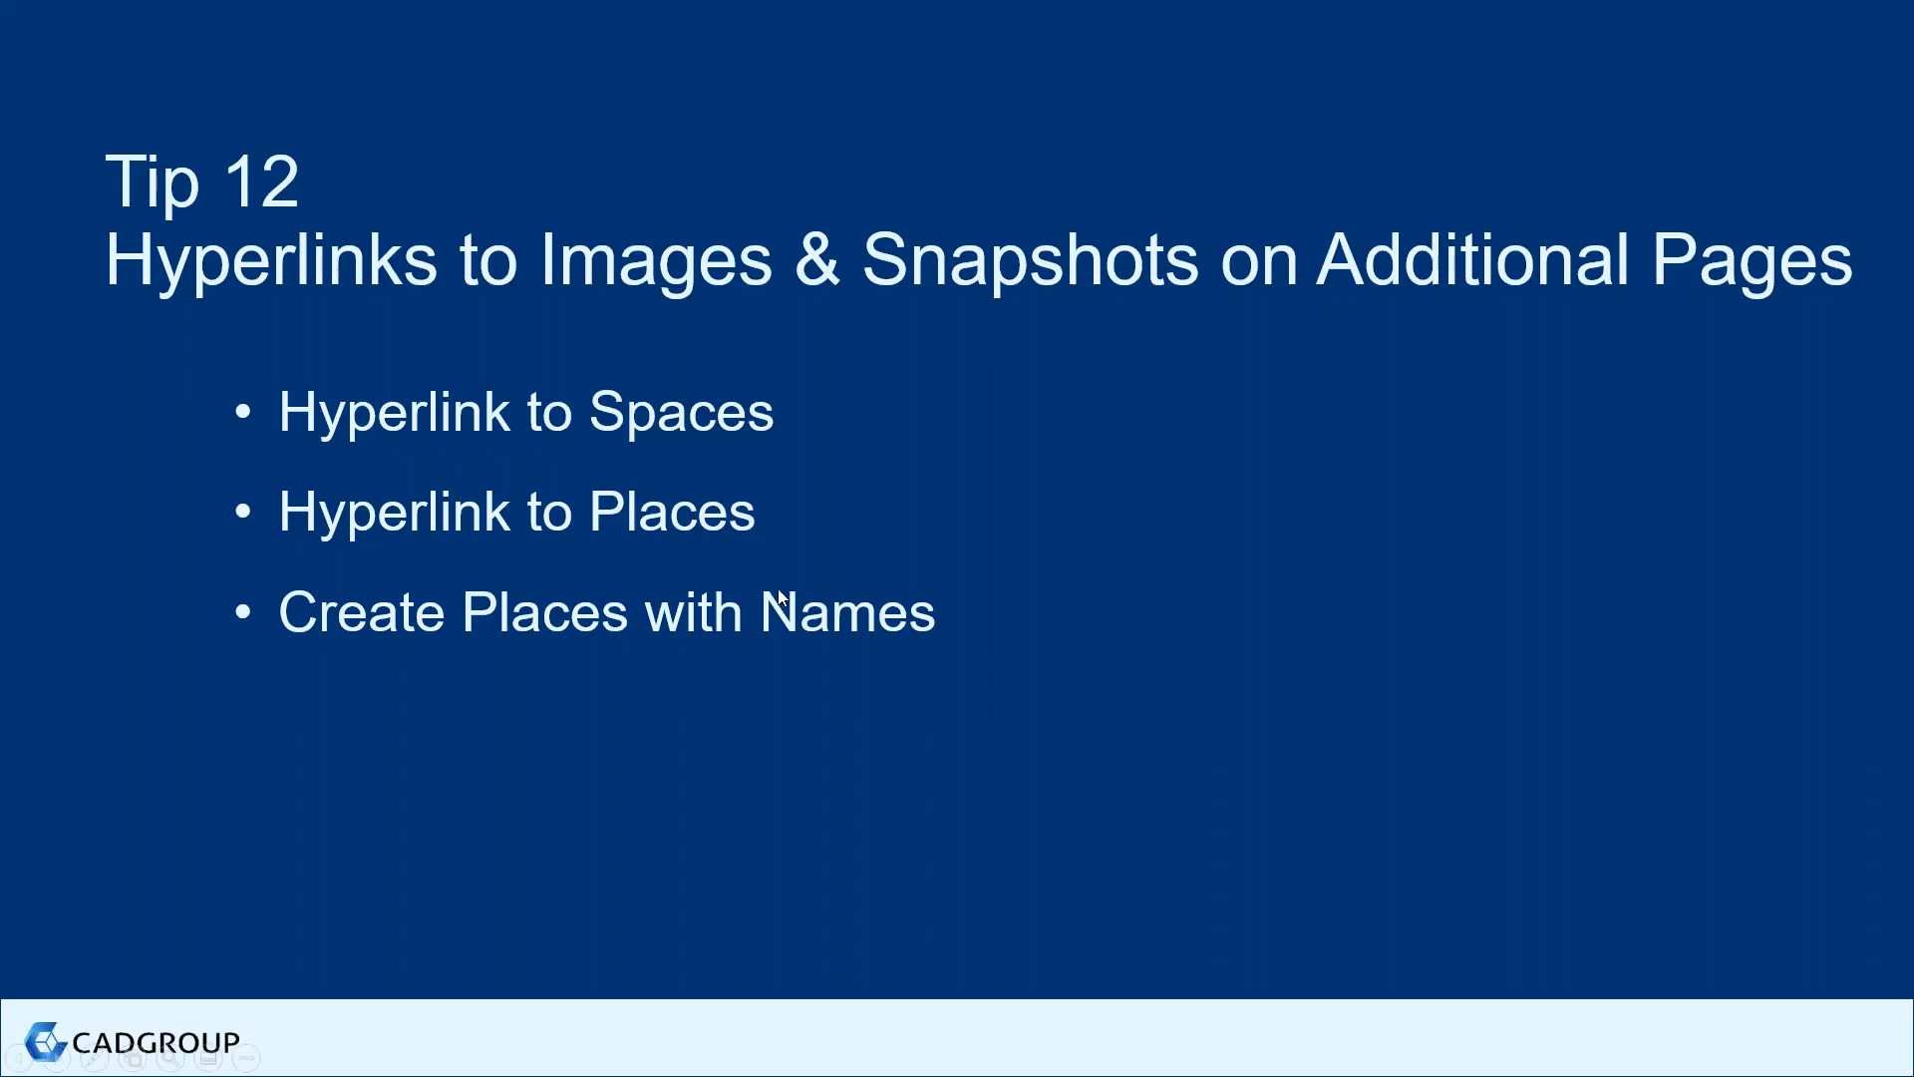
left_click(859, 583)
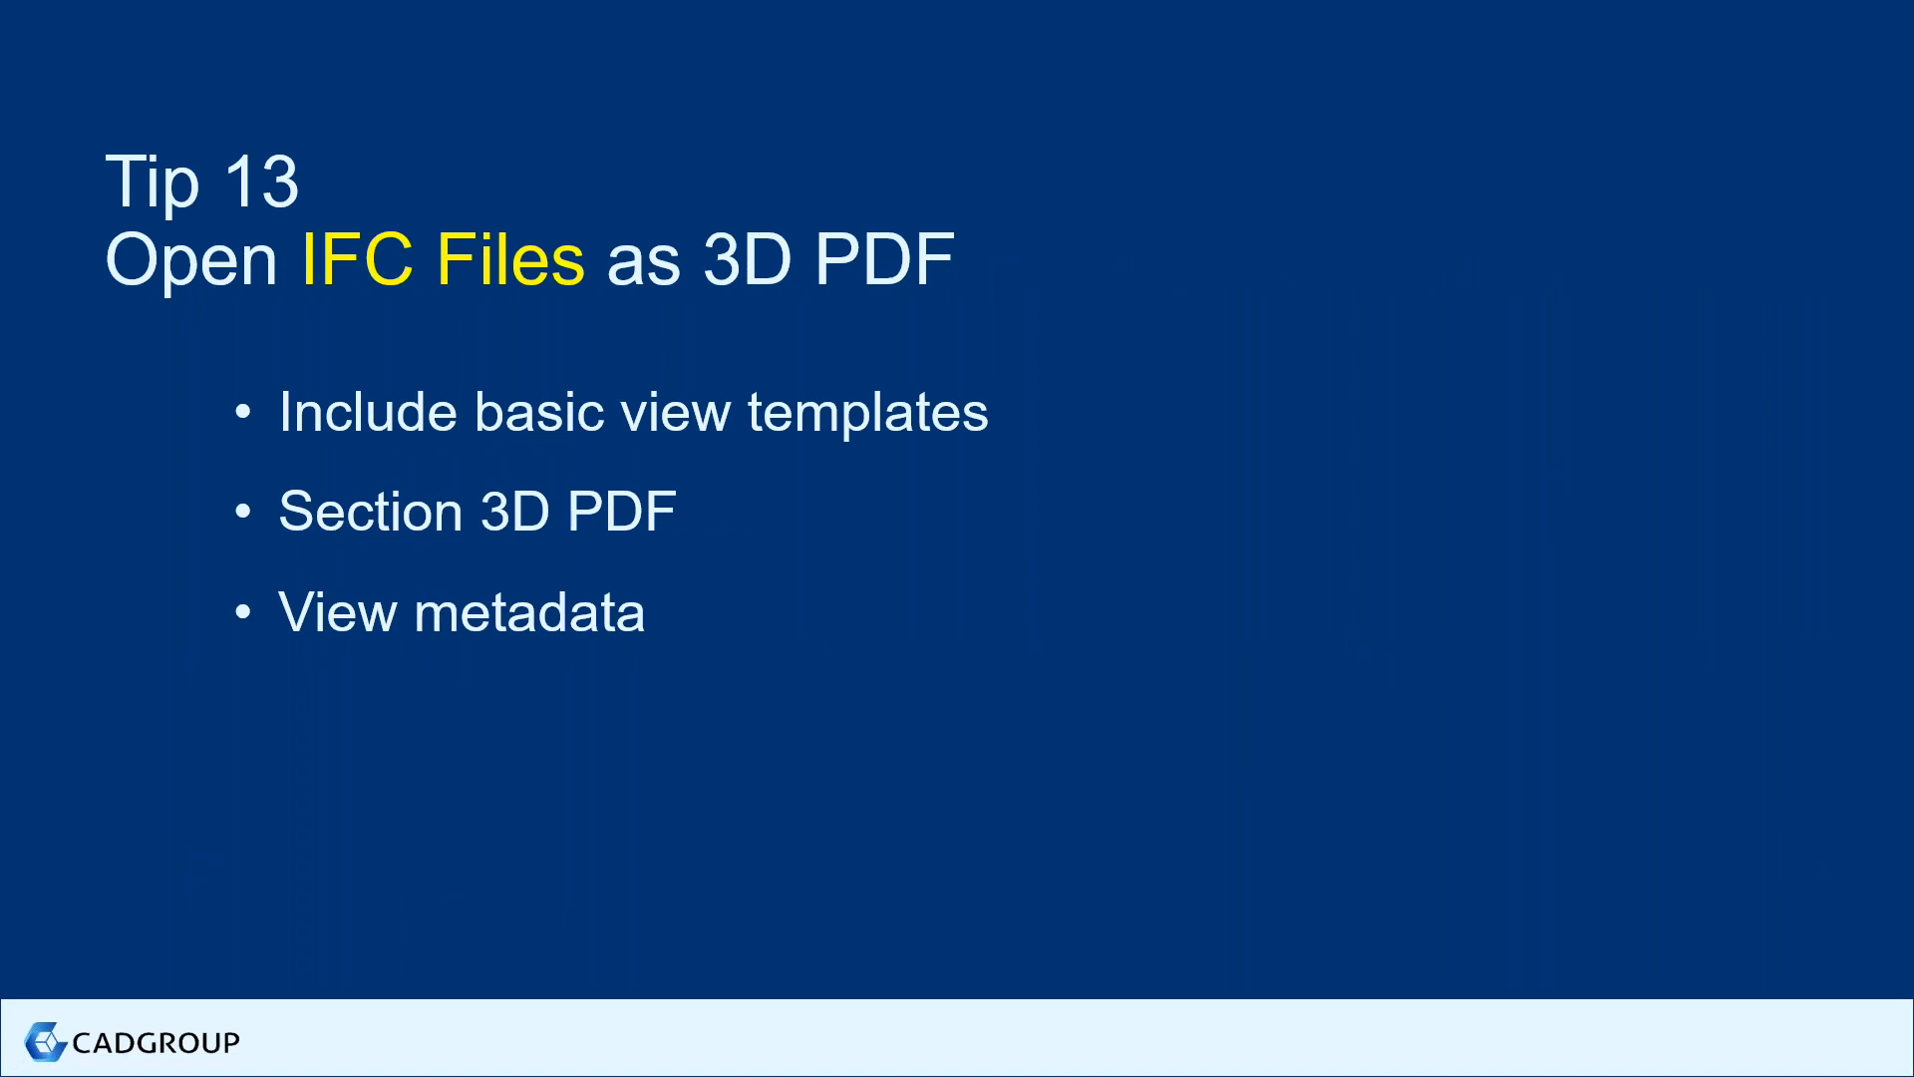
key("alt+Tab")
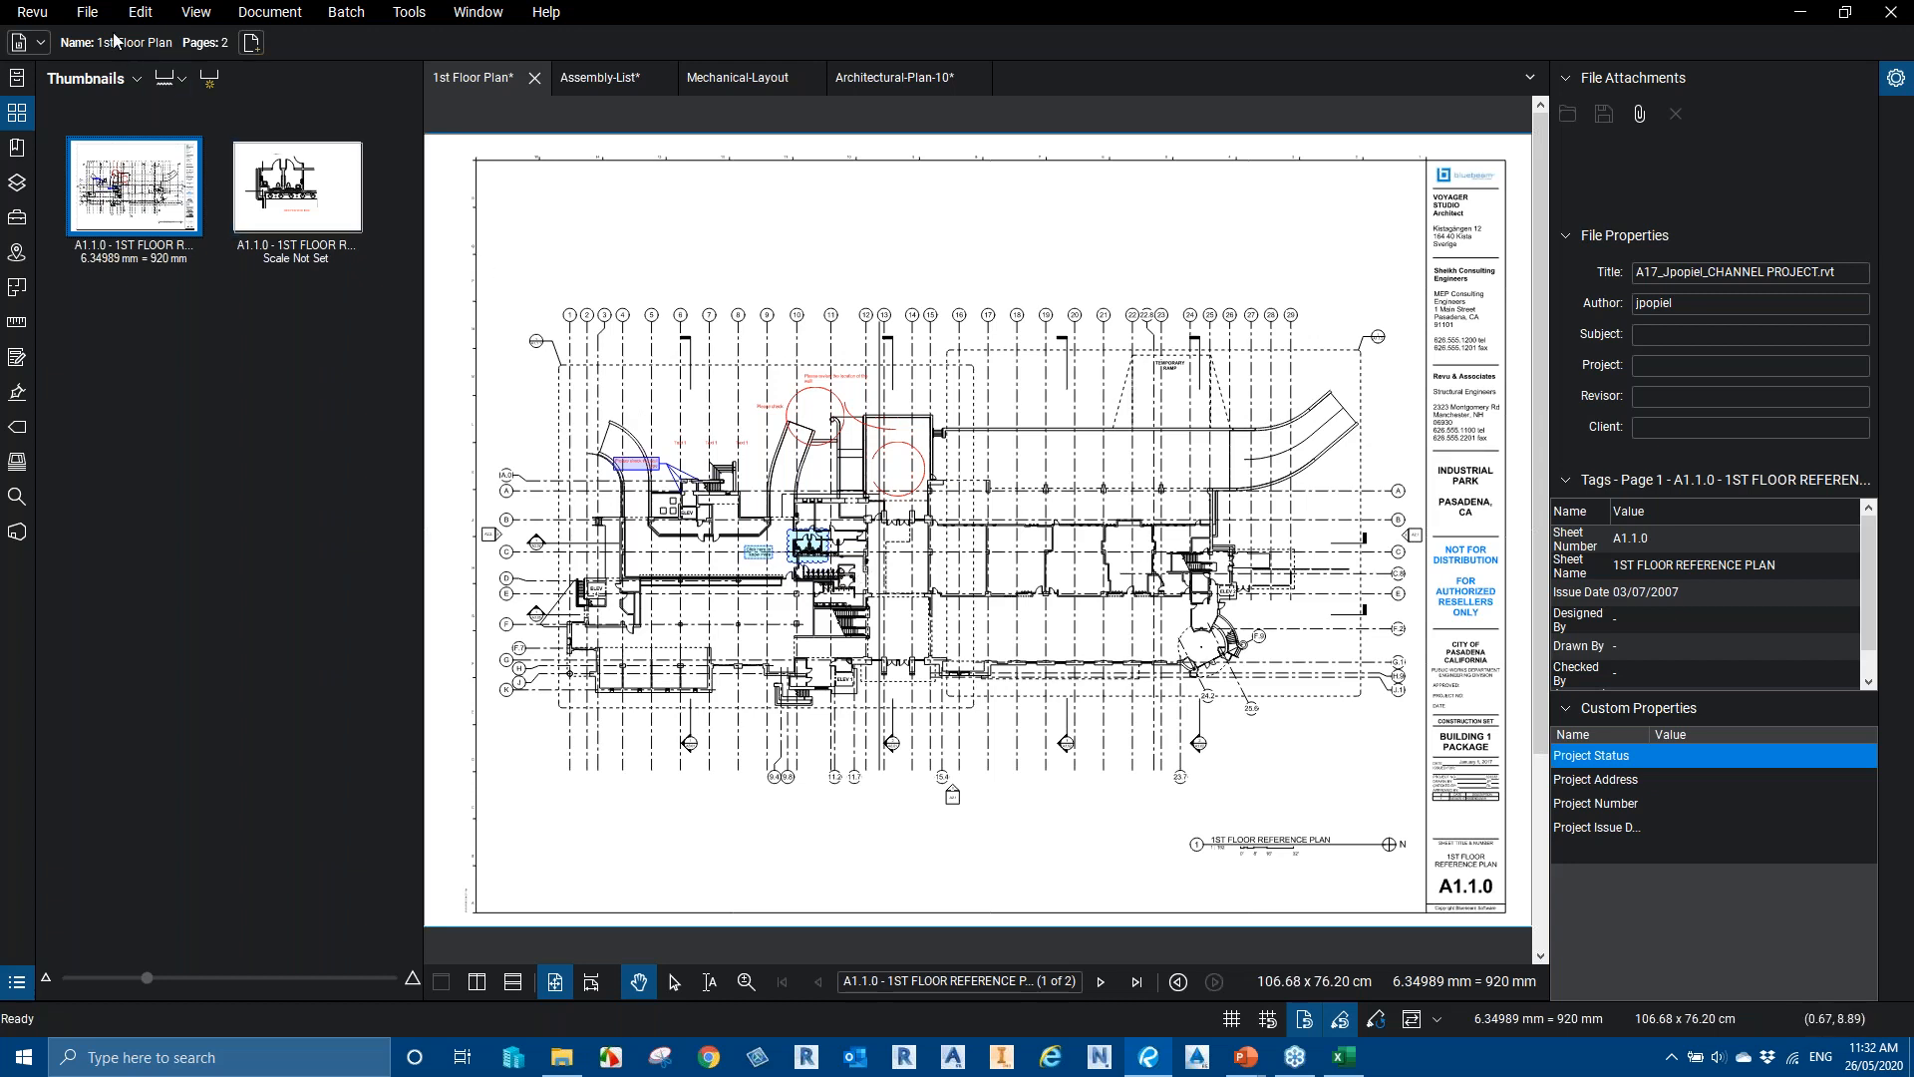
Open Hospital-Structure-V2-Metric.ifc from the Dataset folder, filtering the file list to 3D files (*.ifc;*.u3d)
left_click(88, 12)
left_click(137, 95)
left_click(1338, 620)
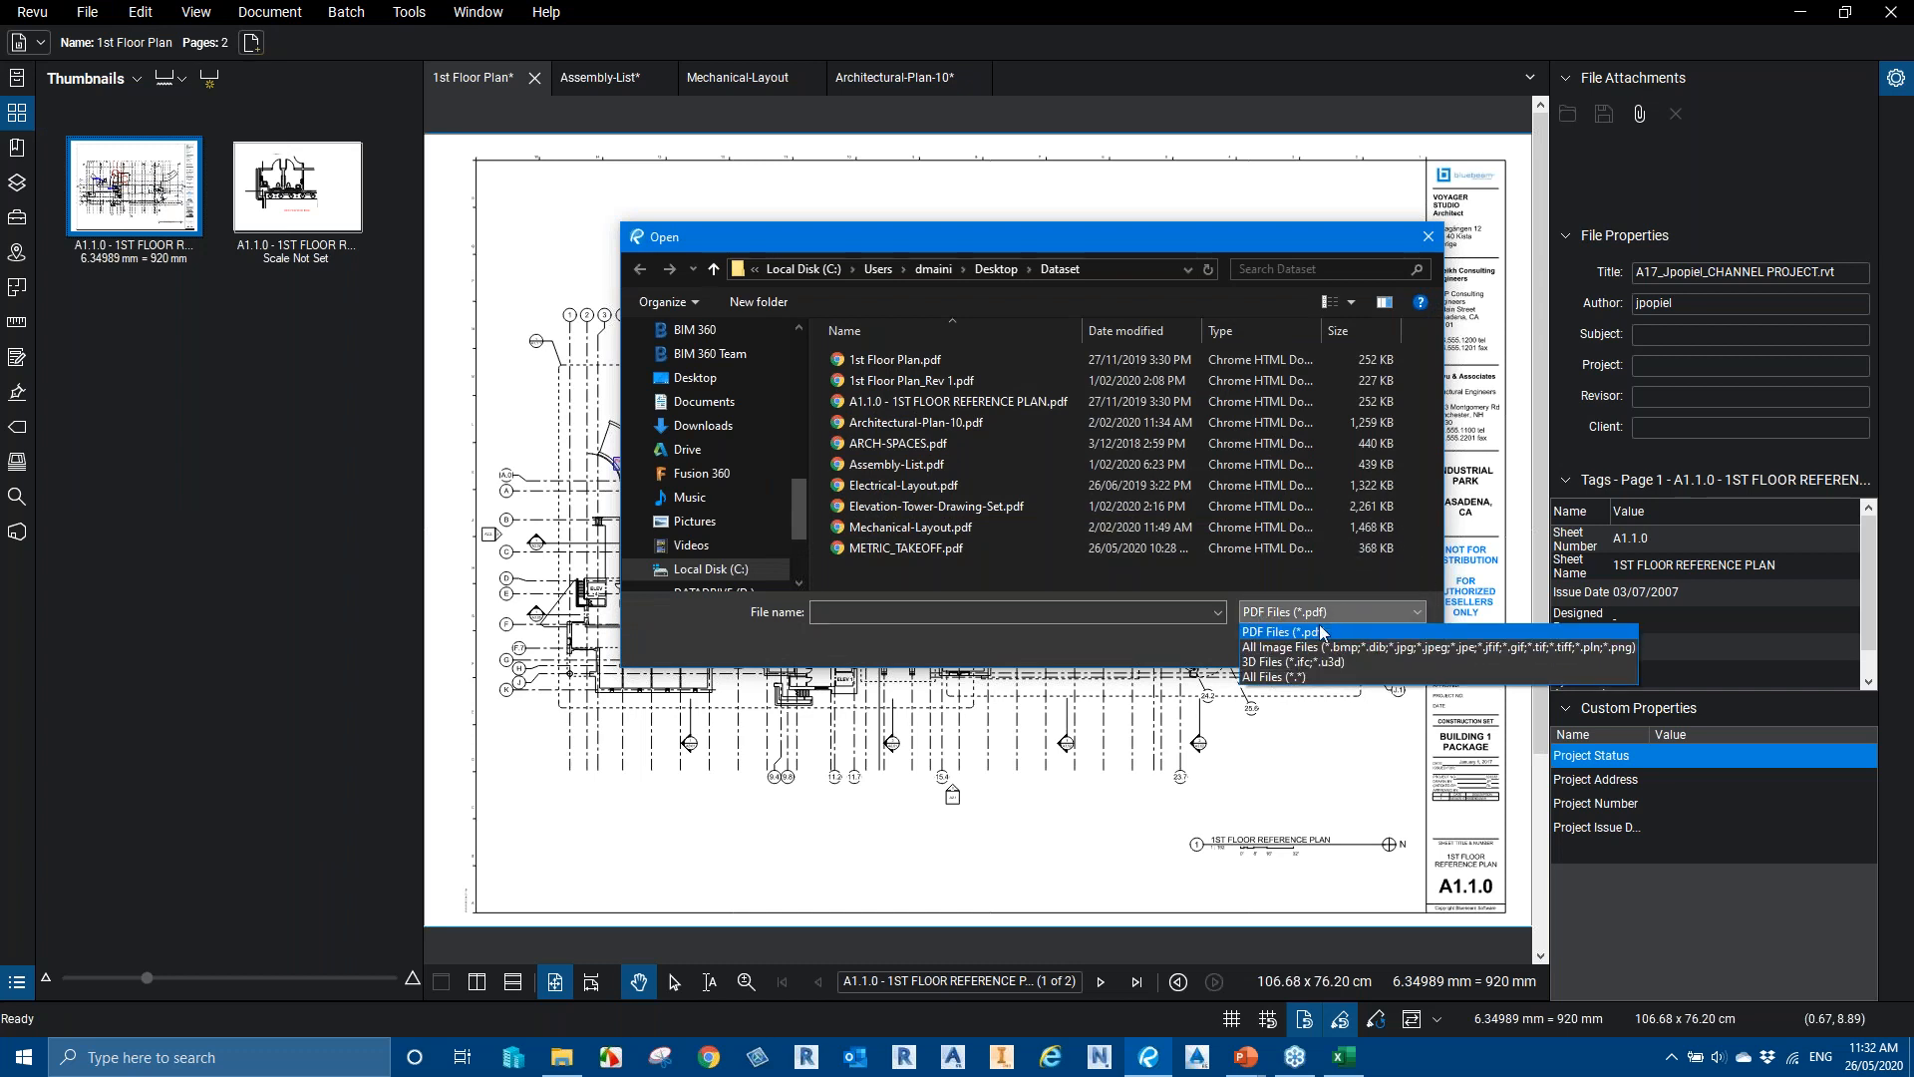
left_click(1311, 662)
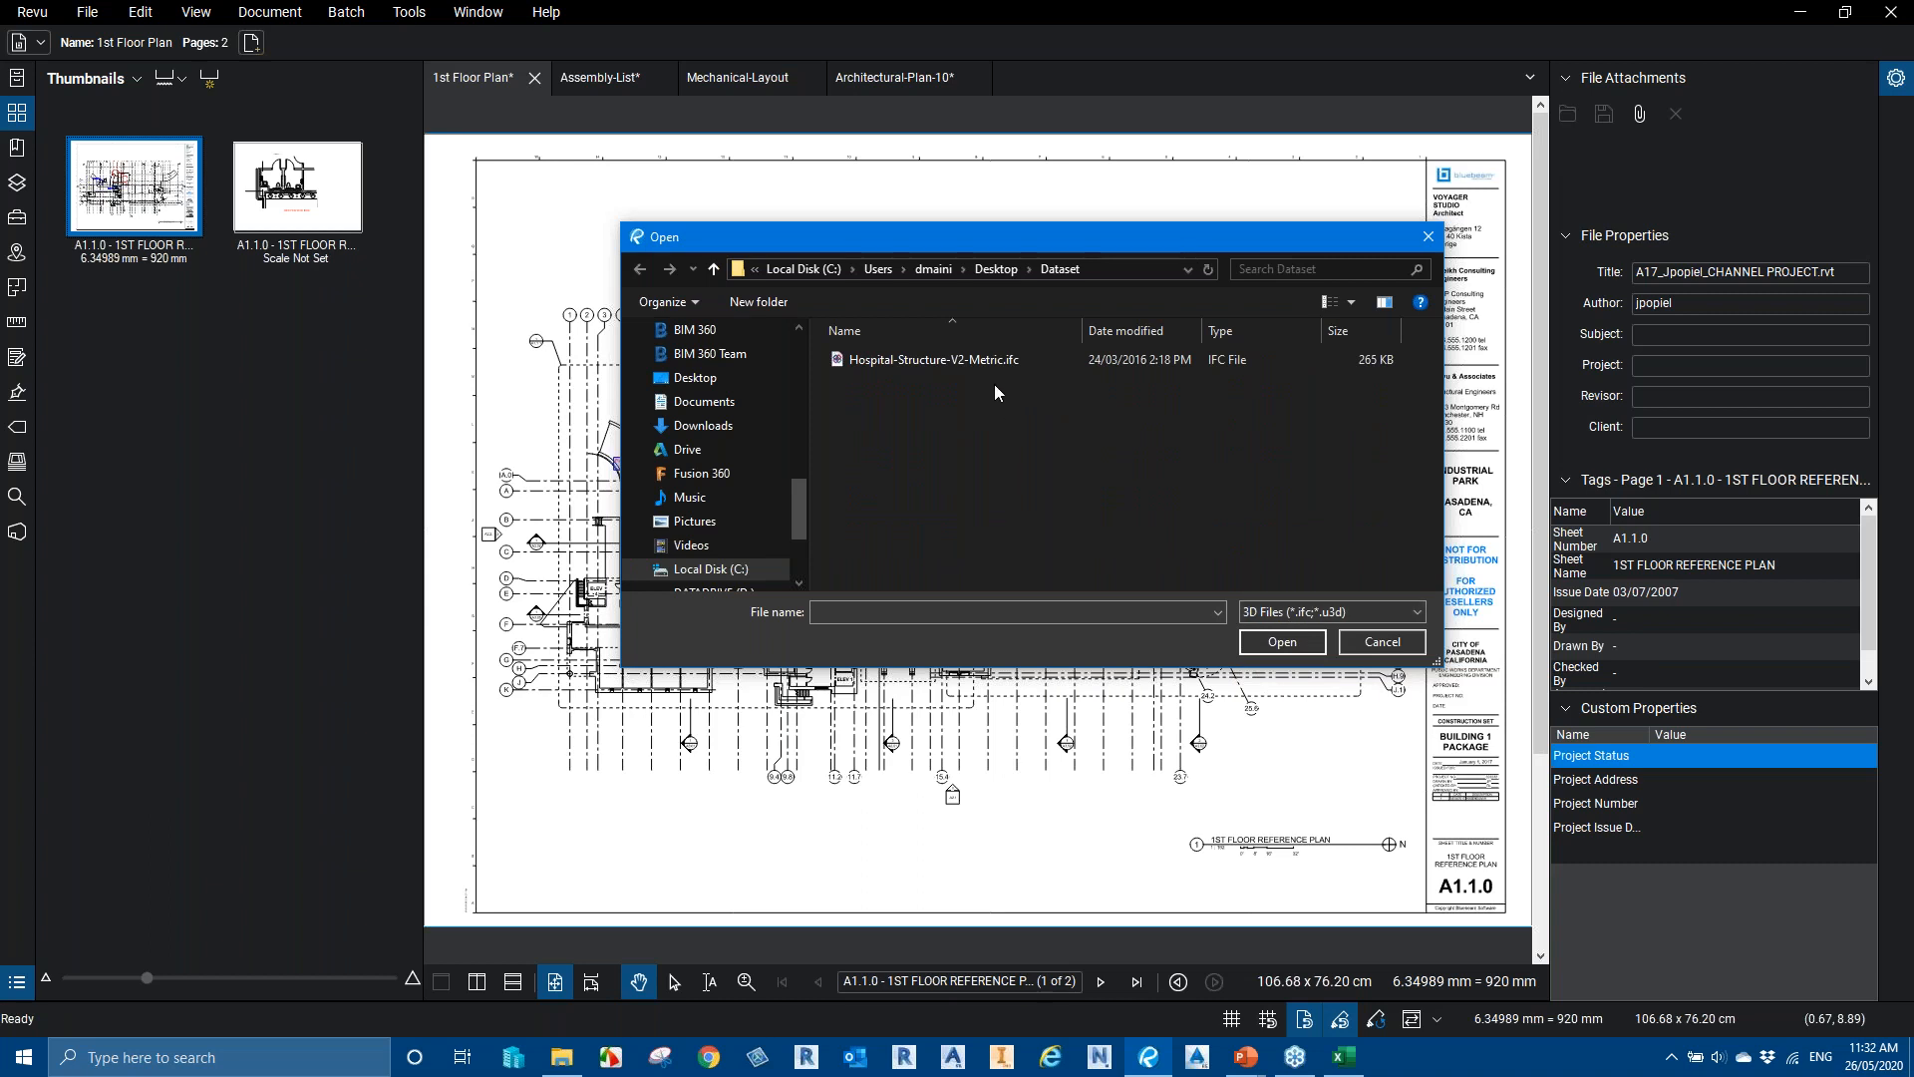
double_click(835, 361)
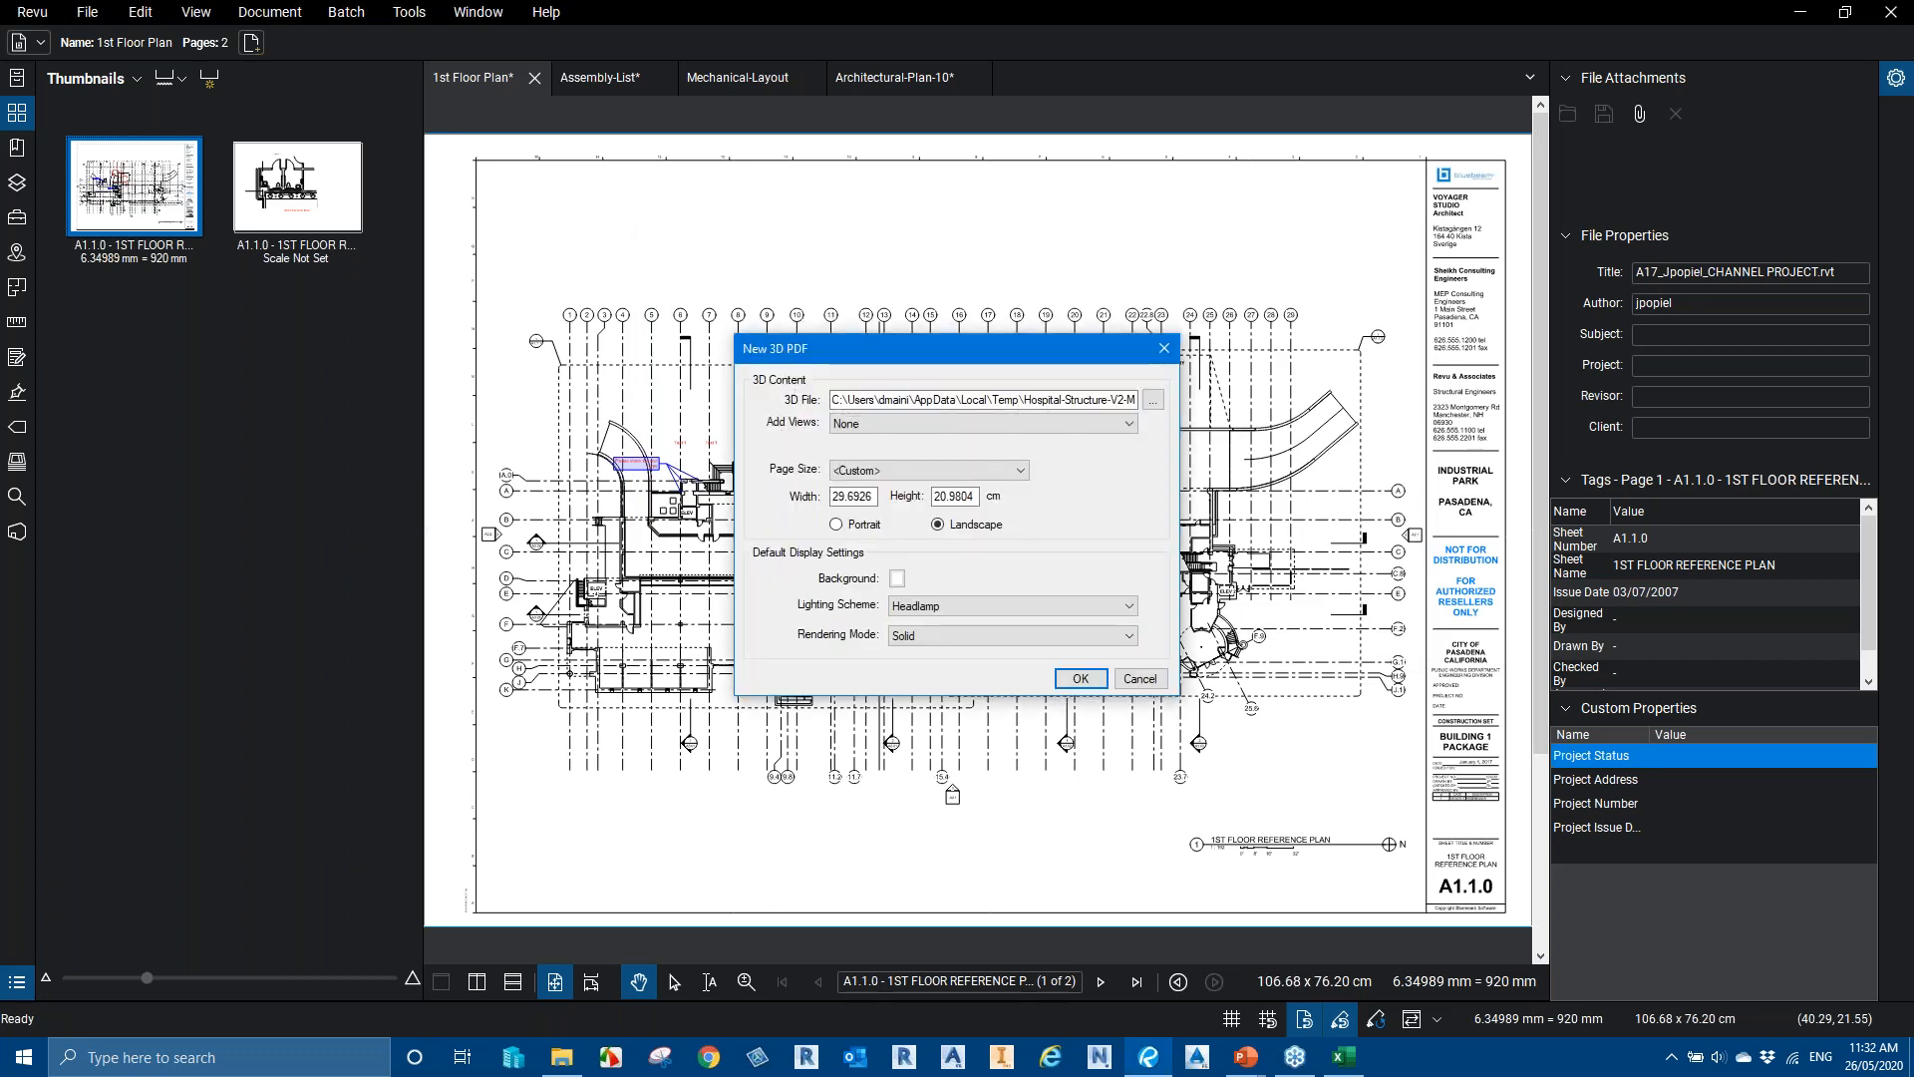
Set the new 3D PDF's added views to "Perspective: Left, Top, Front, Iso" and its page size to ISO_A3 (297 x 420 mm)
left_click(1131, 425)
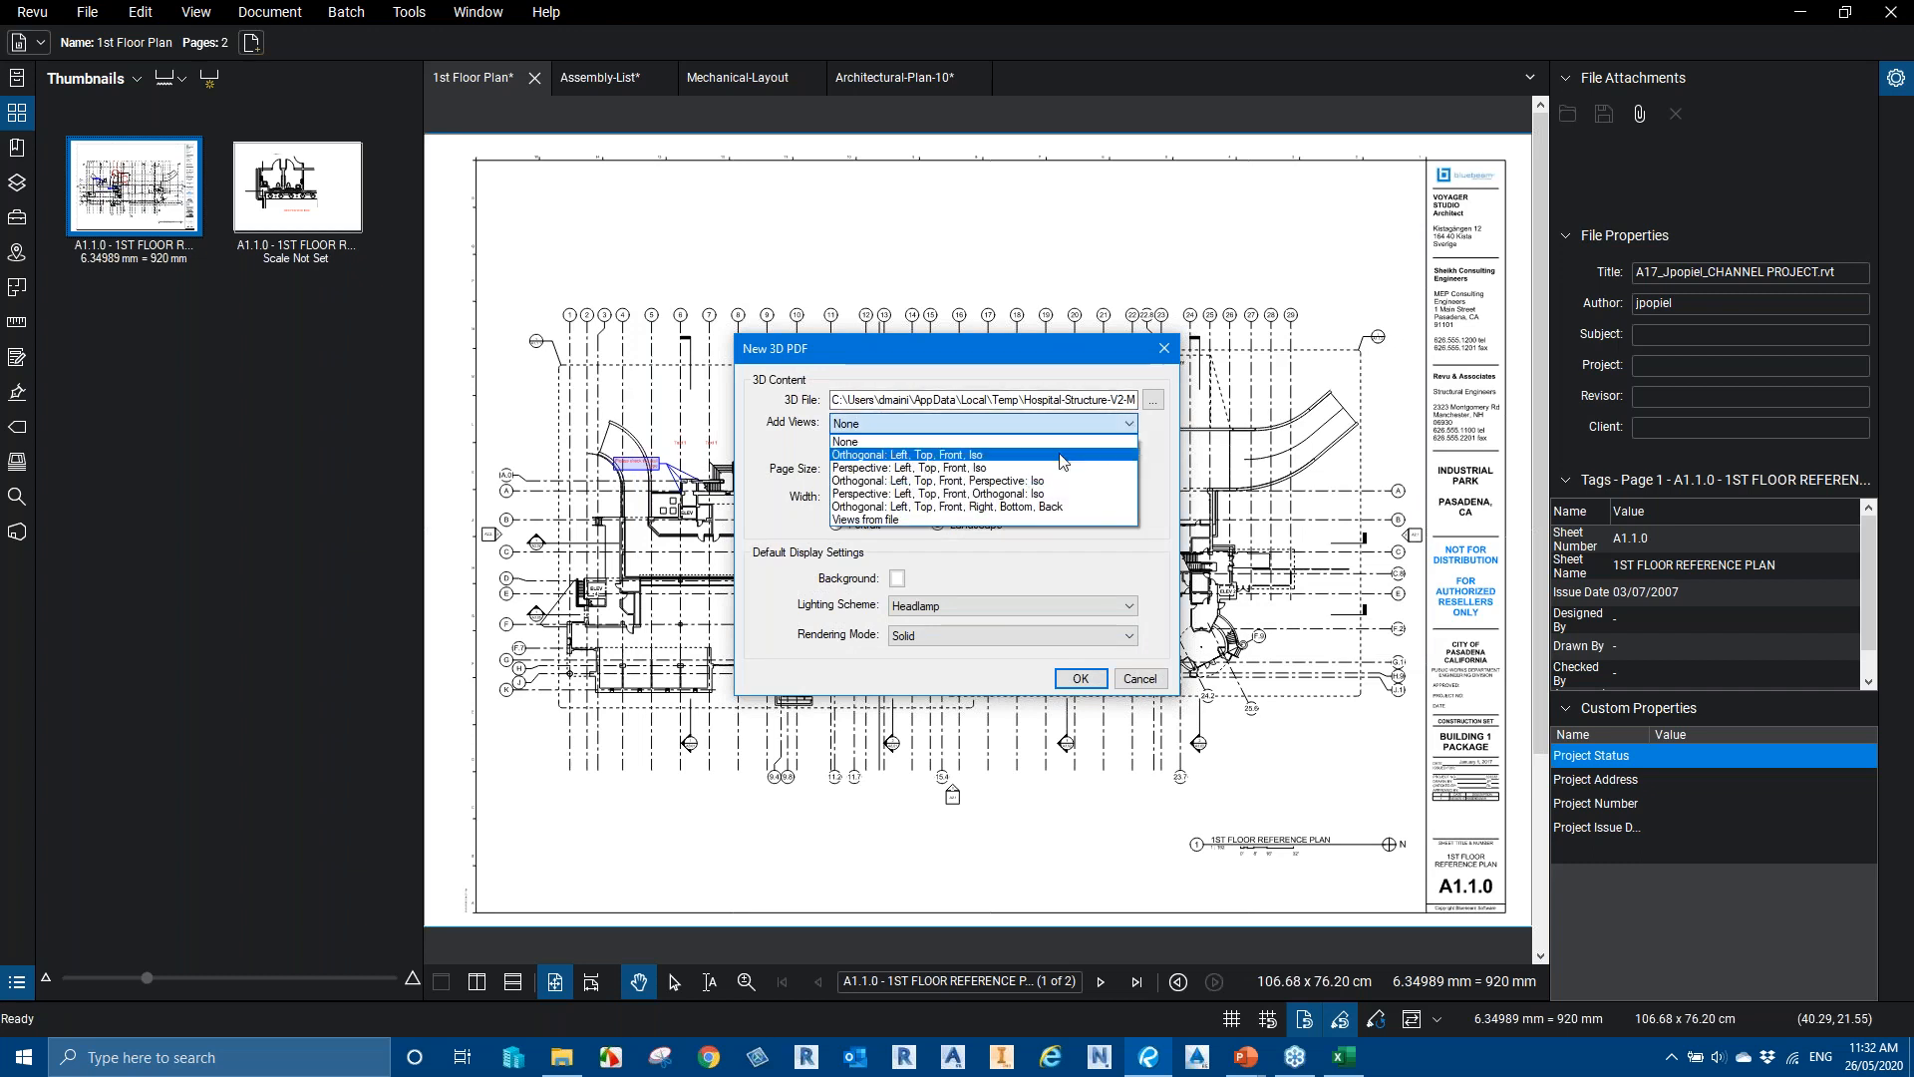
left_click(985, 468)
left_click(982, 471)
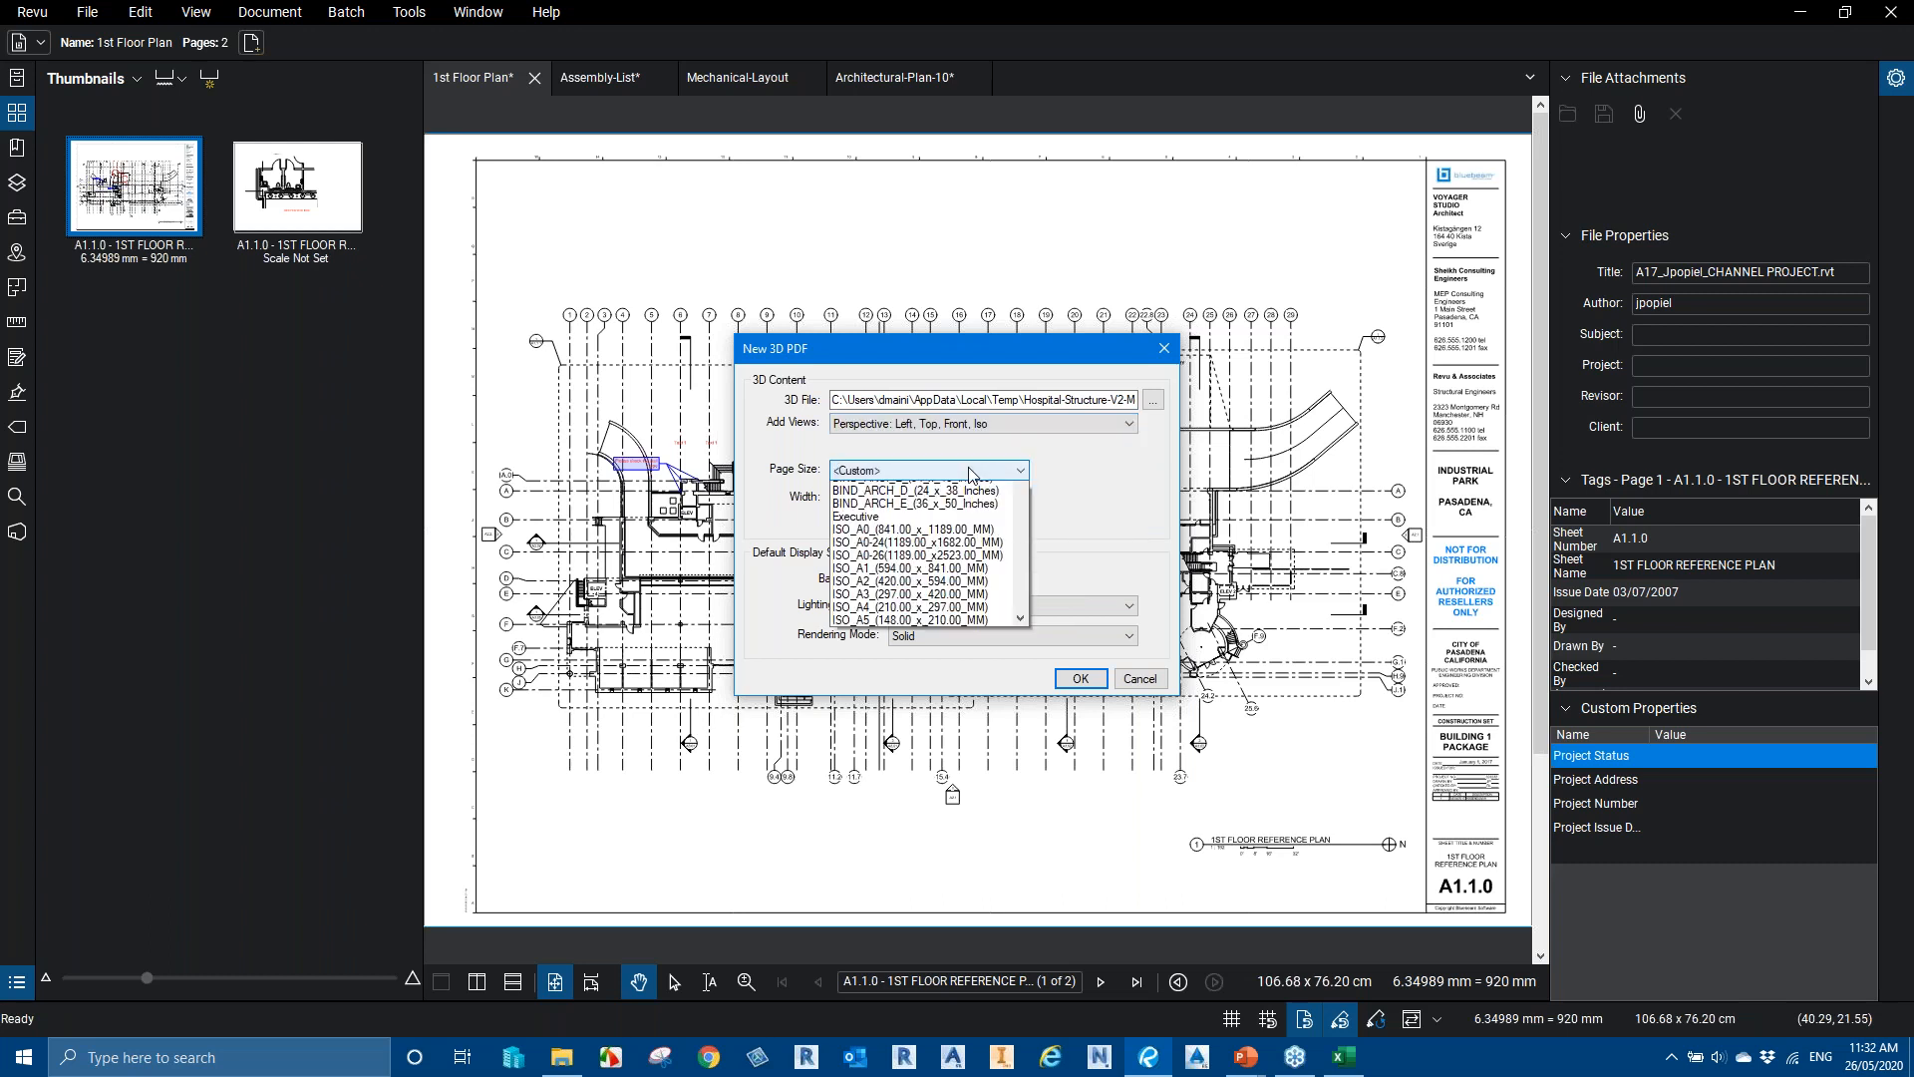
left_click_drag(1020, 608, 1019, 703)
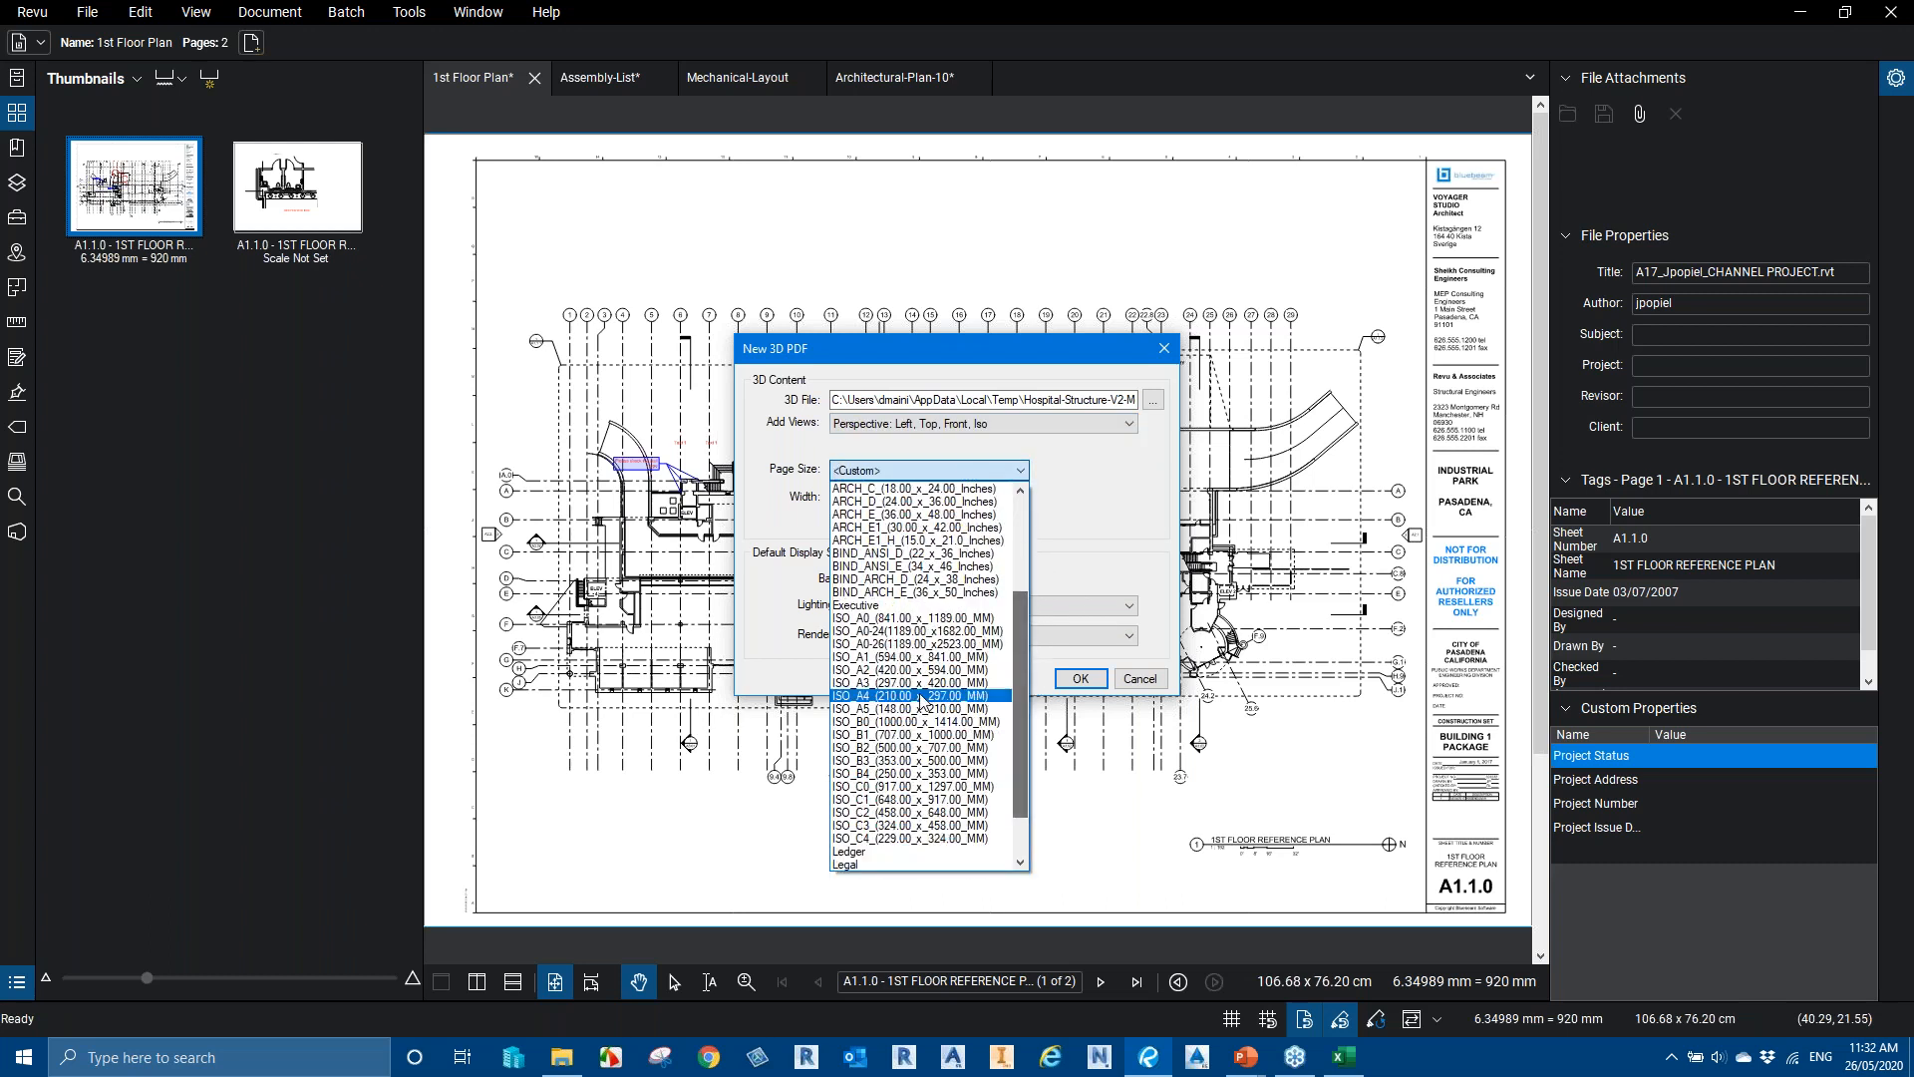
left_click(888, 683)
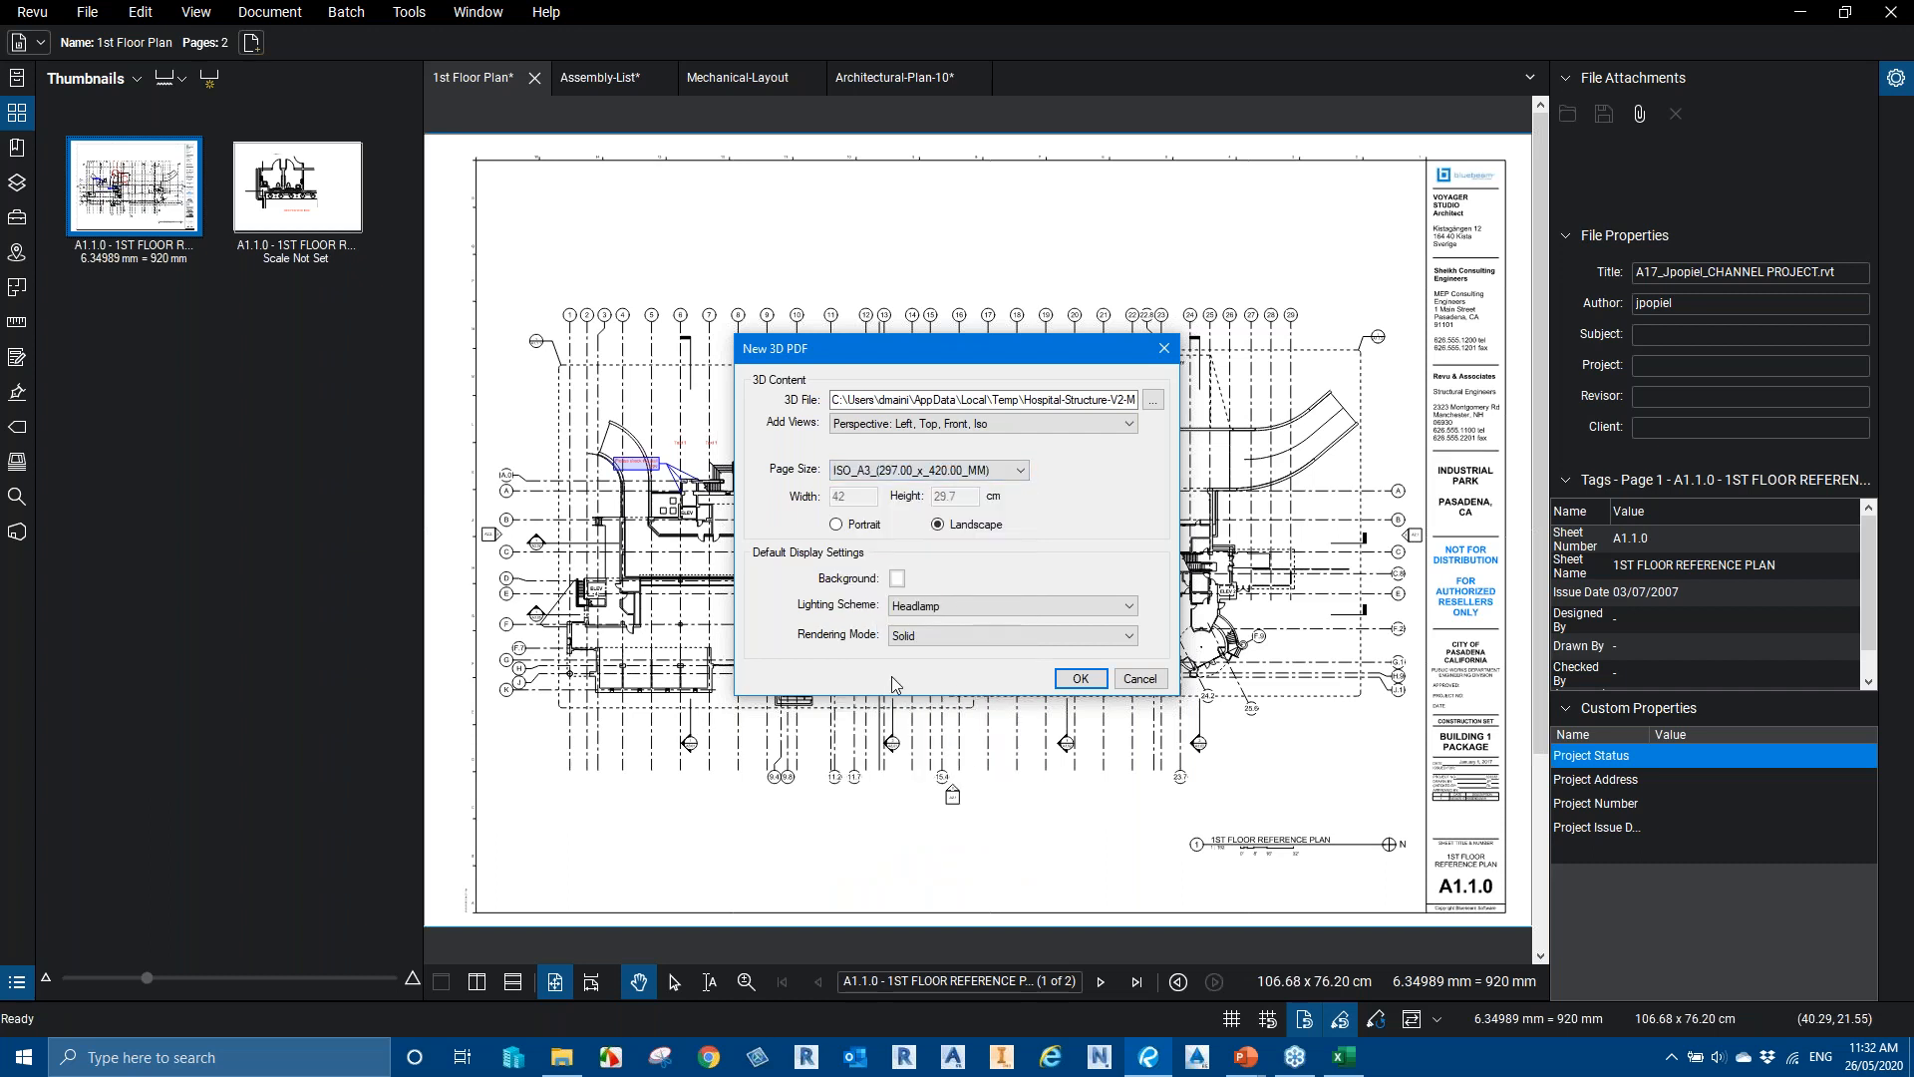
Set the default rendering mode to Illustration and create the 3D PDF
left_click(982, 635)
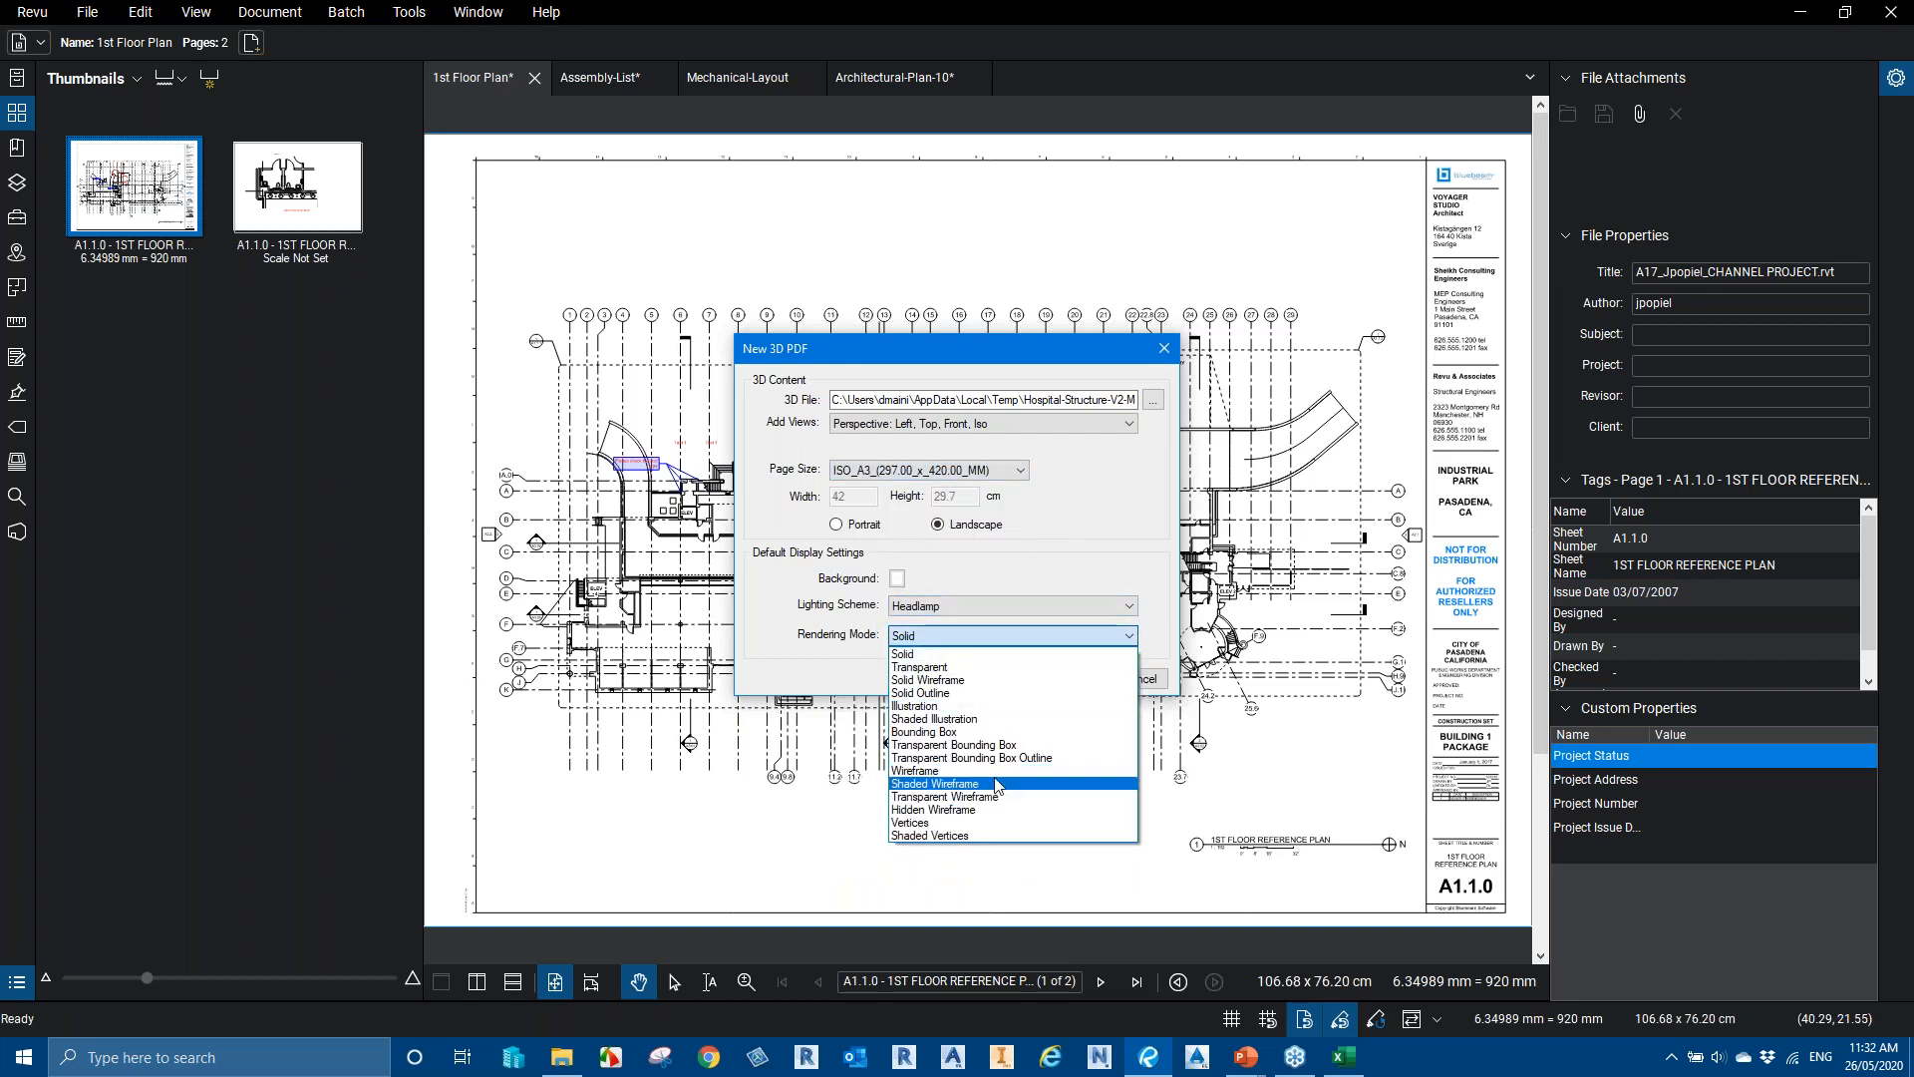
left_click(943, 706)
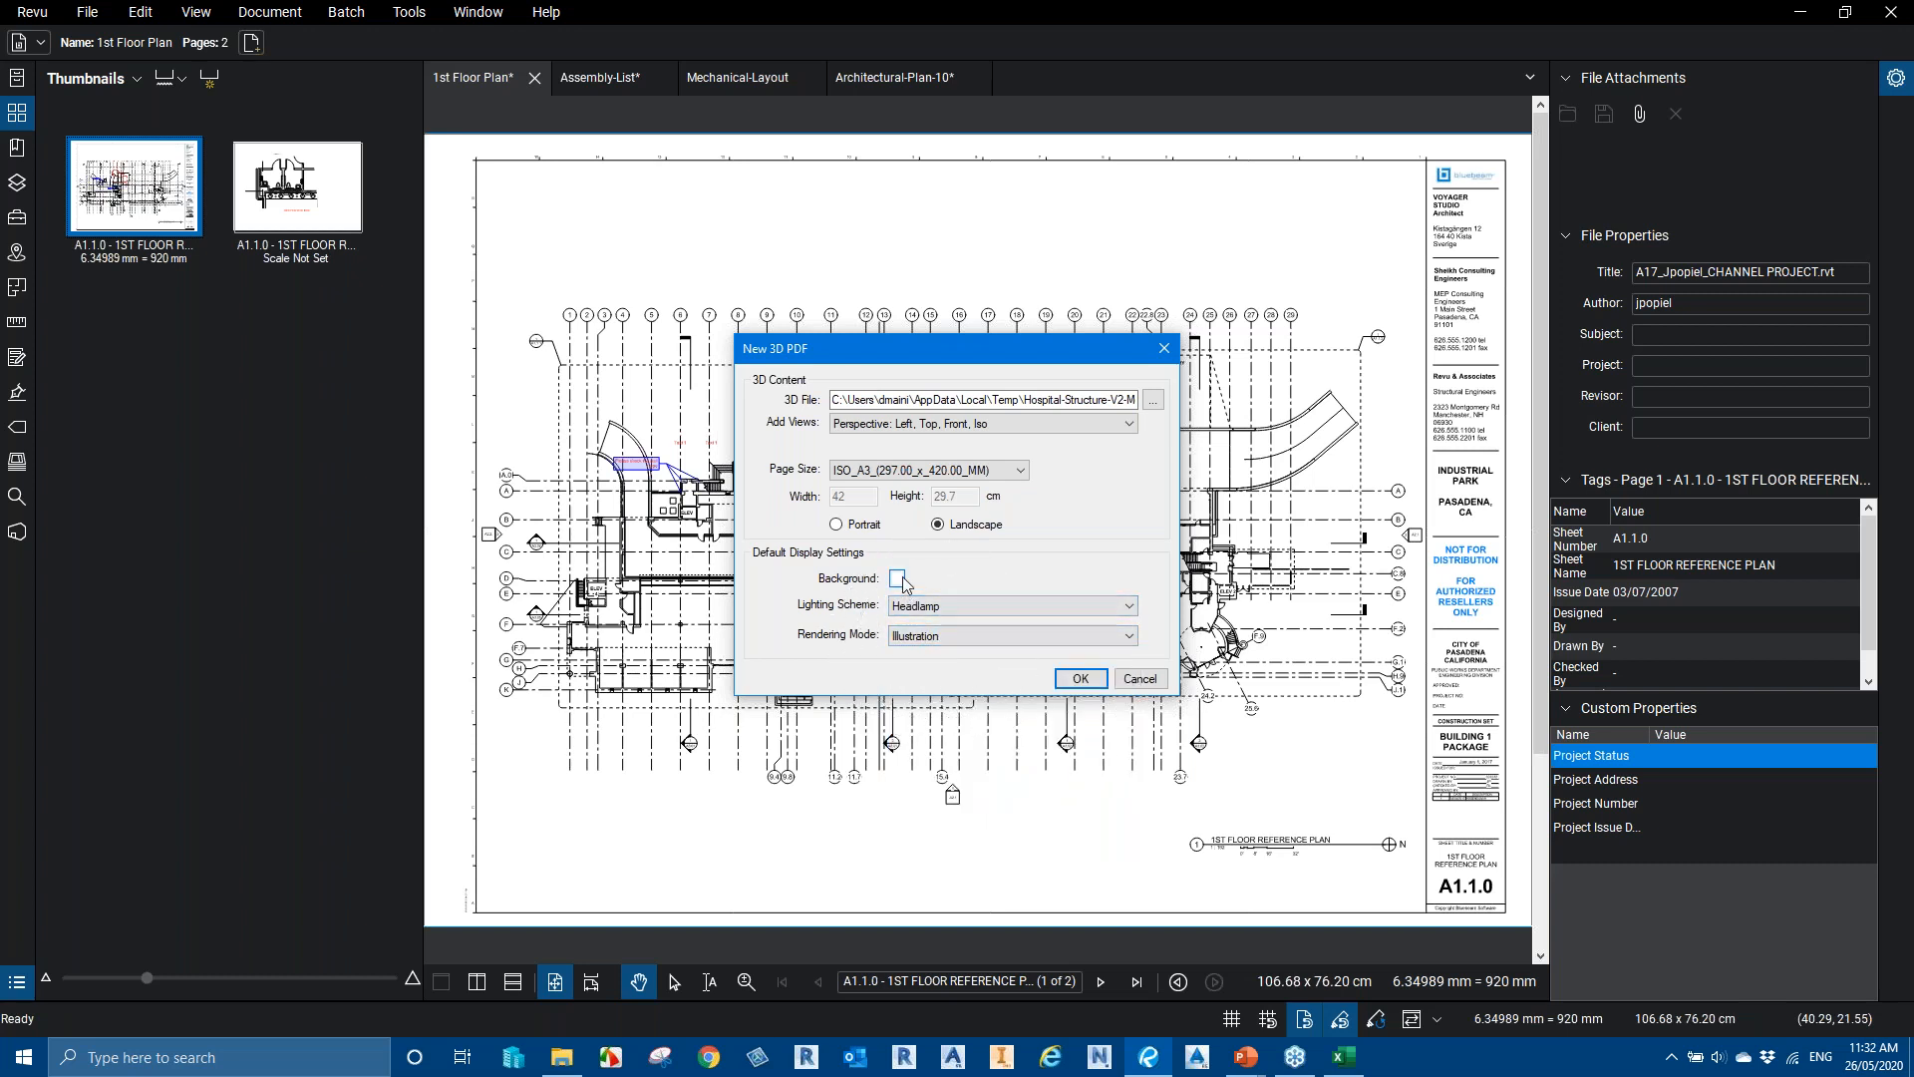
left_click(1083, 679)
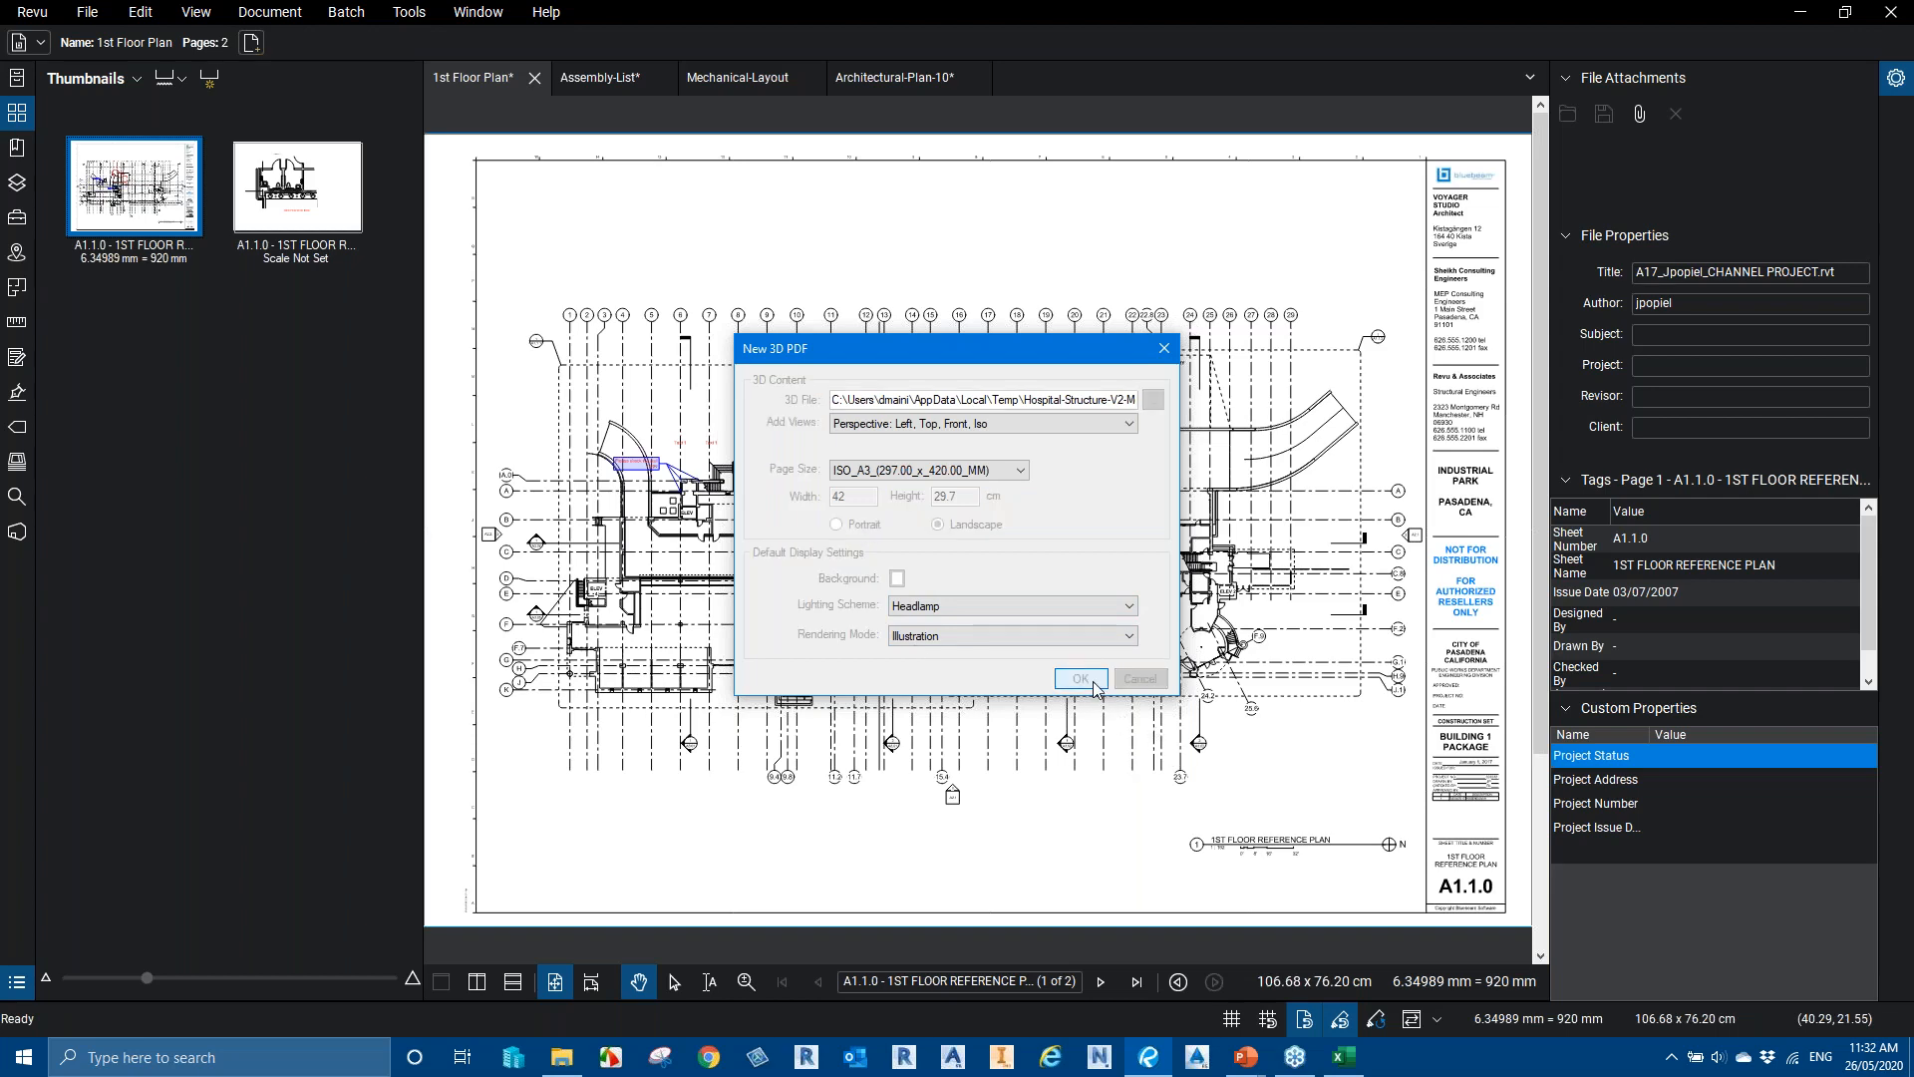
Orbit the hospital structure to an angled overall view and change its render mode to Solid
left_click_drag(1142, 610, 911, 546)
scroll(957, 594, "down", 2)
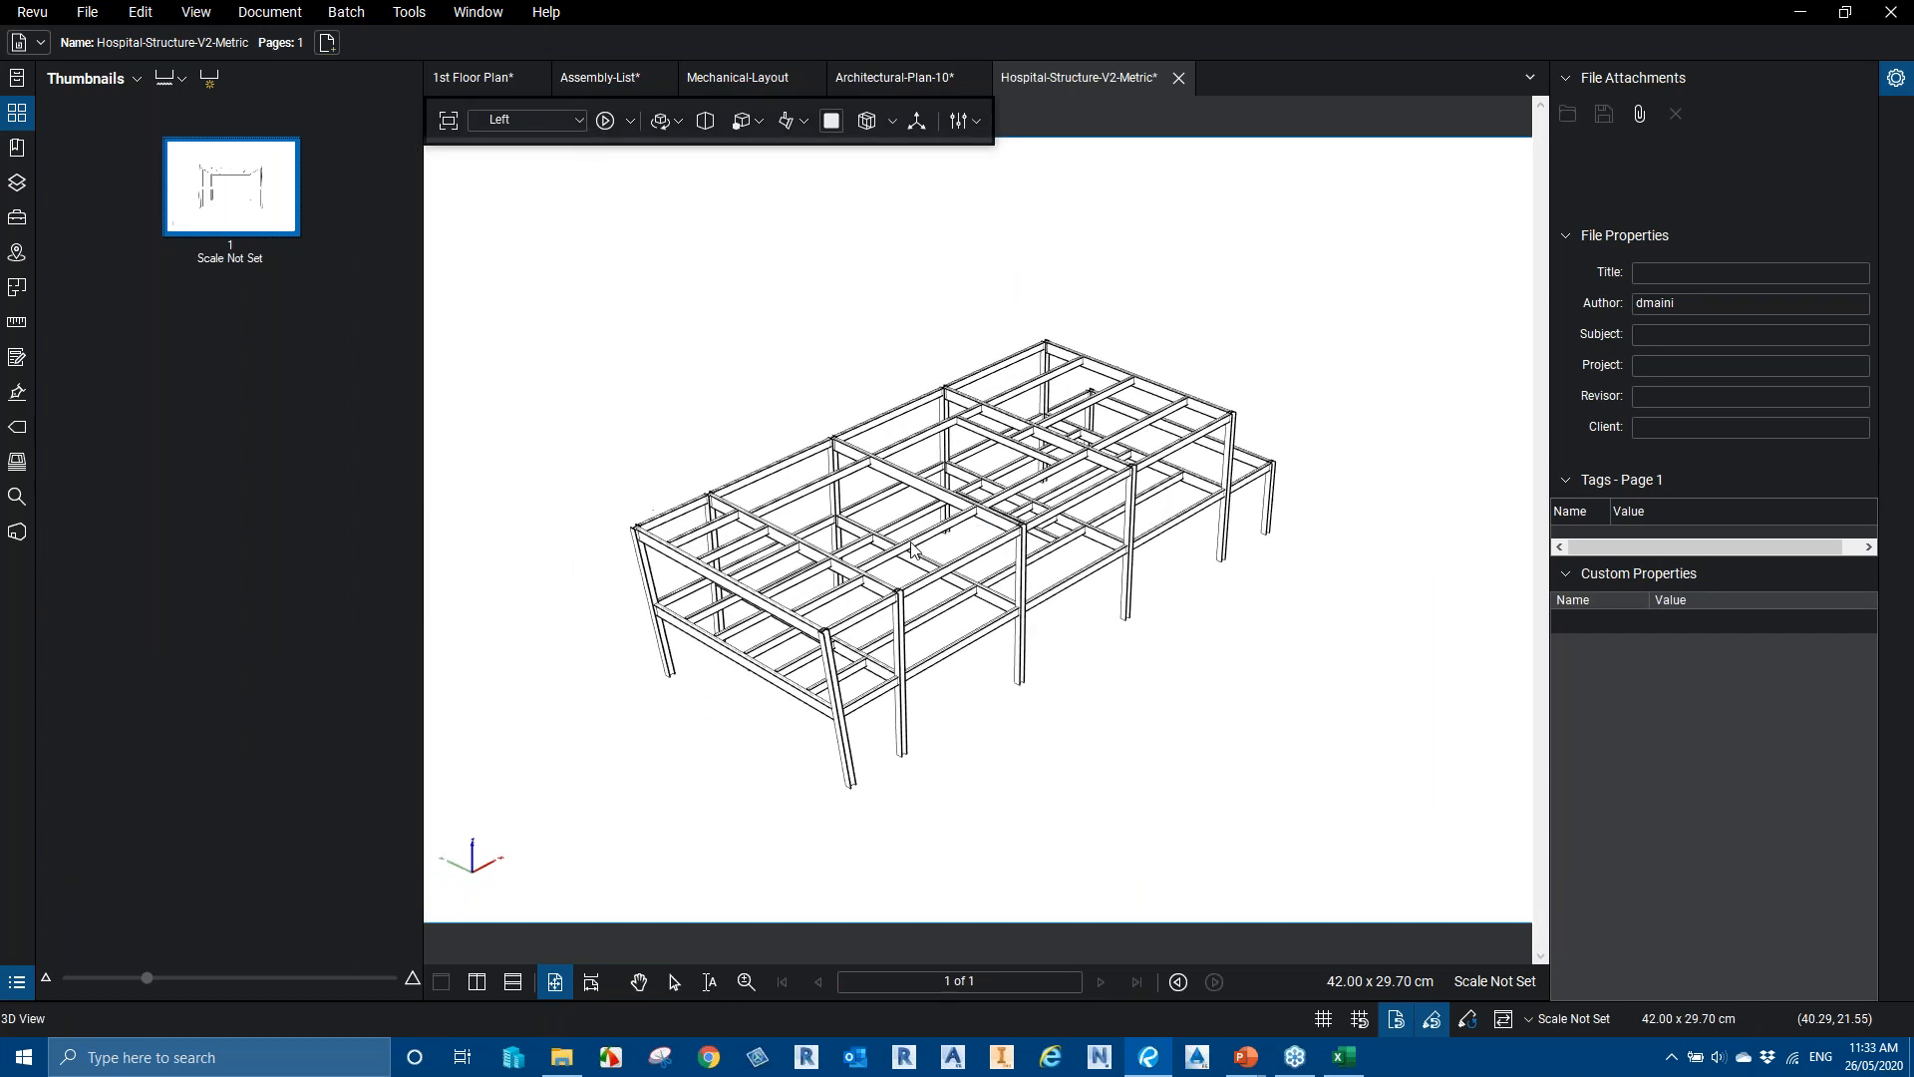
left_click(751, 131)
left_click(788, 150)
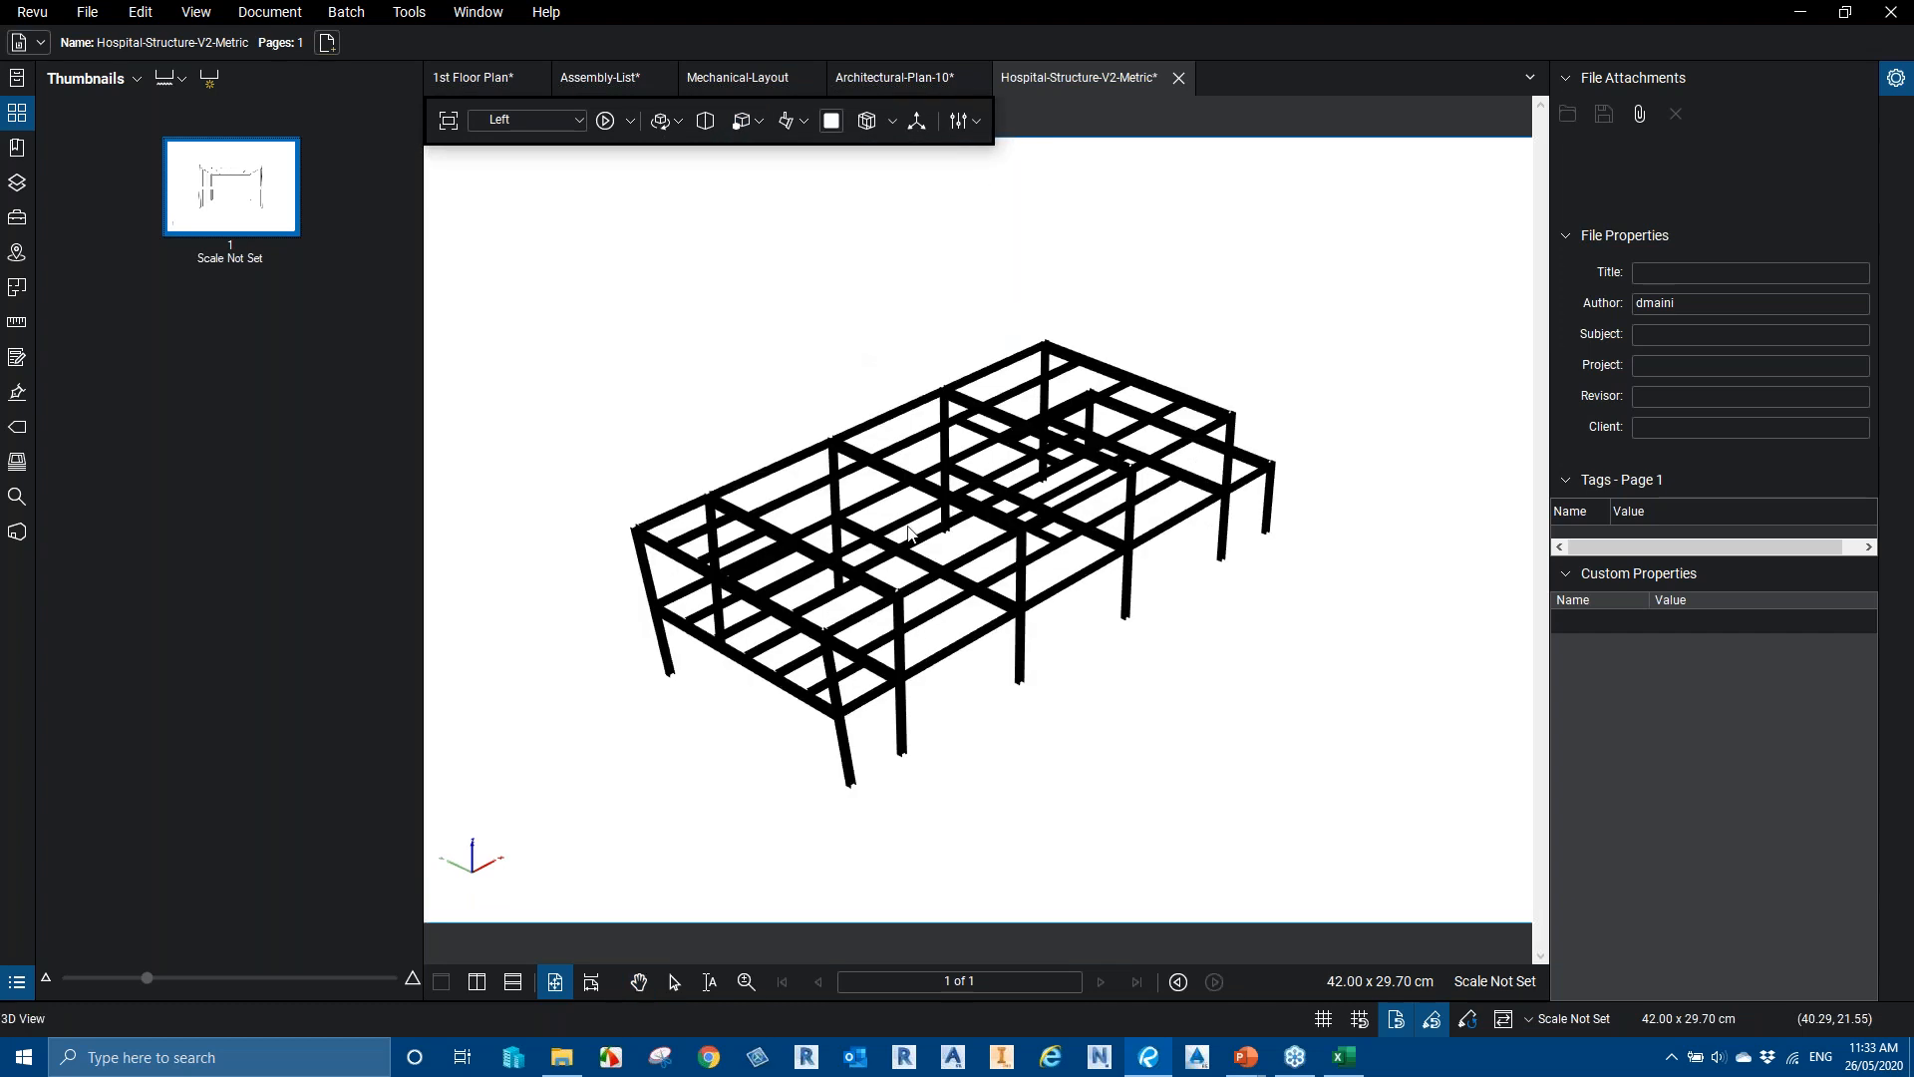
Try the Solid Outline render mode on the hospital structure, and set it to Shaded Illustration
left_click(746, 121)
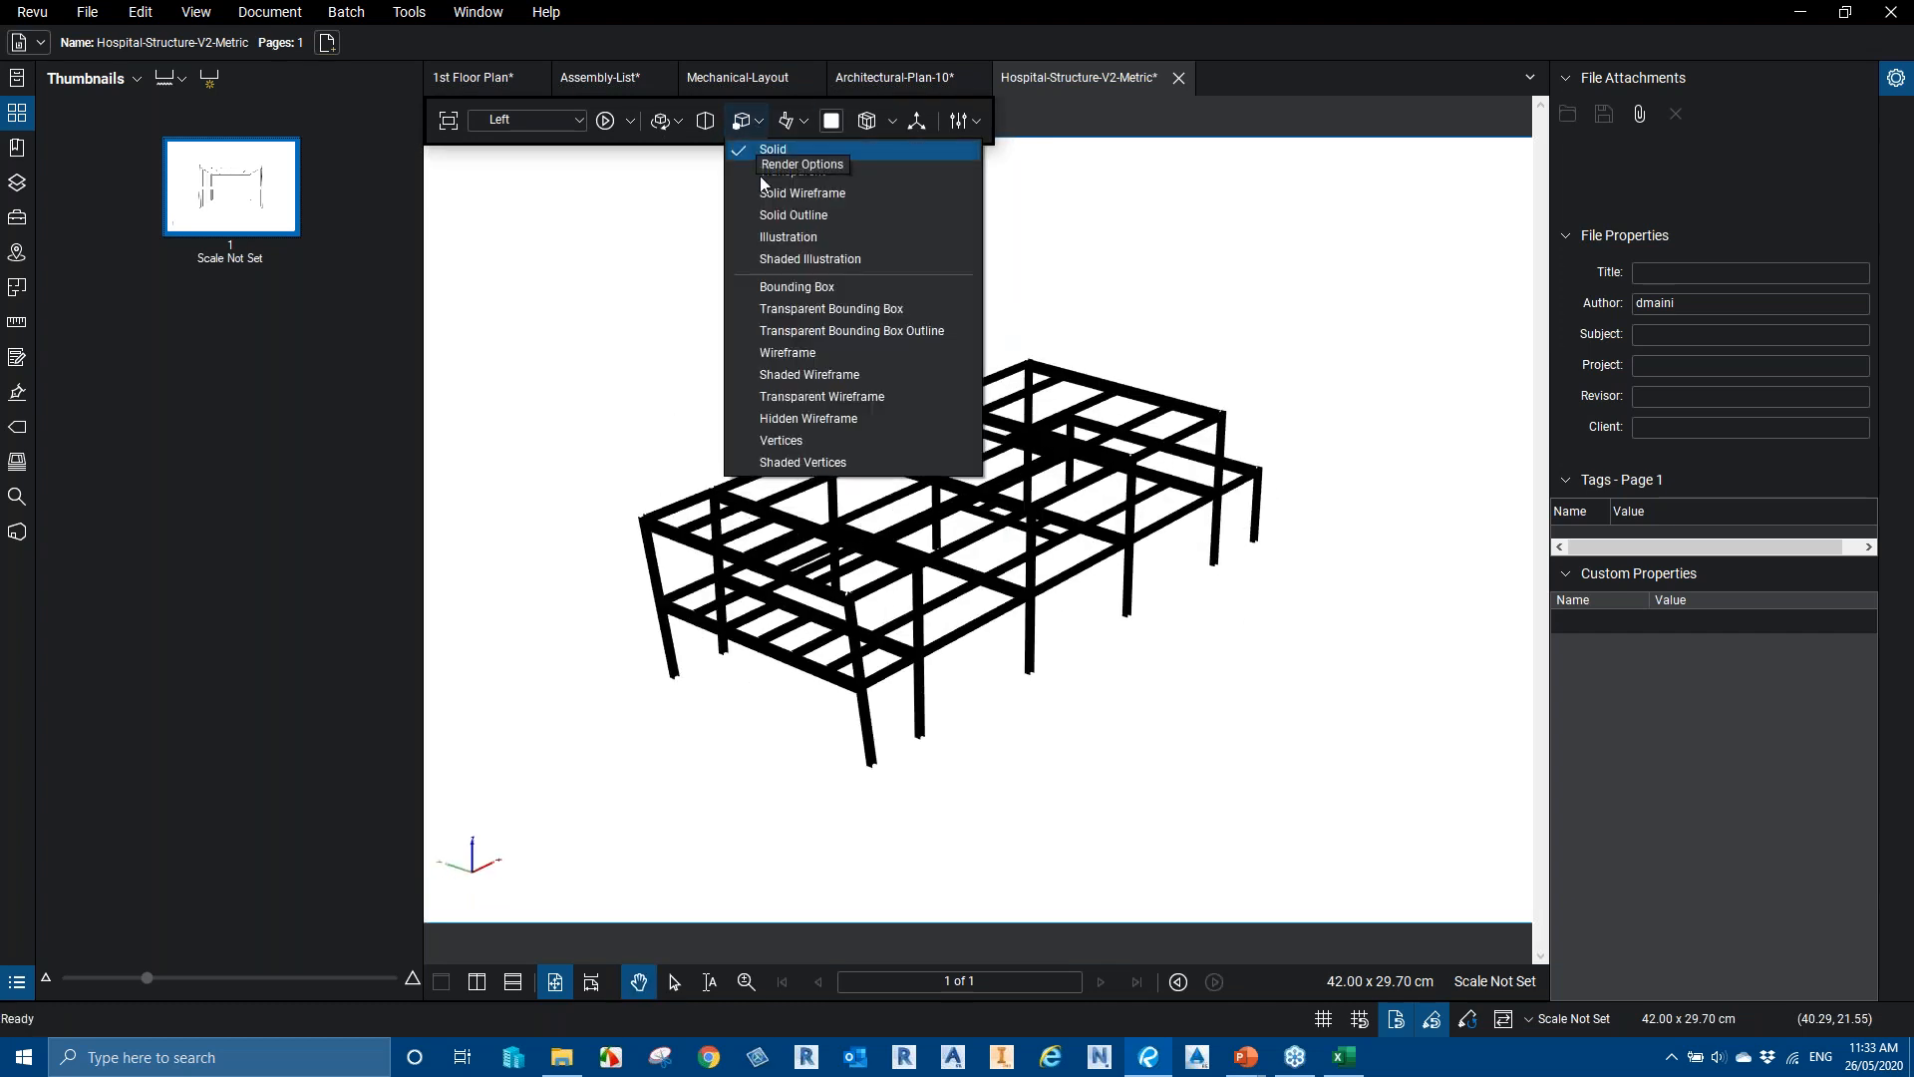
left_click(798, 214)
left_click(751, 120)
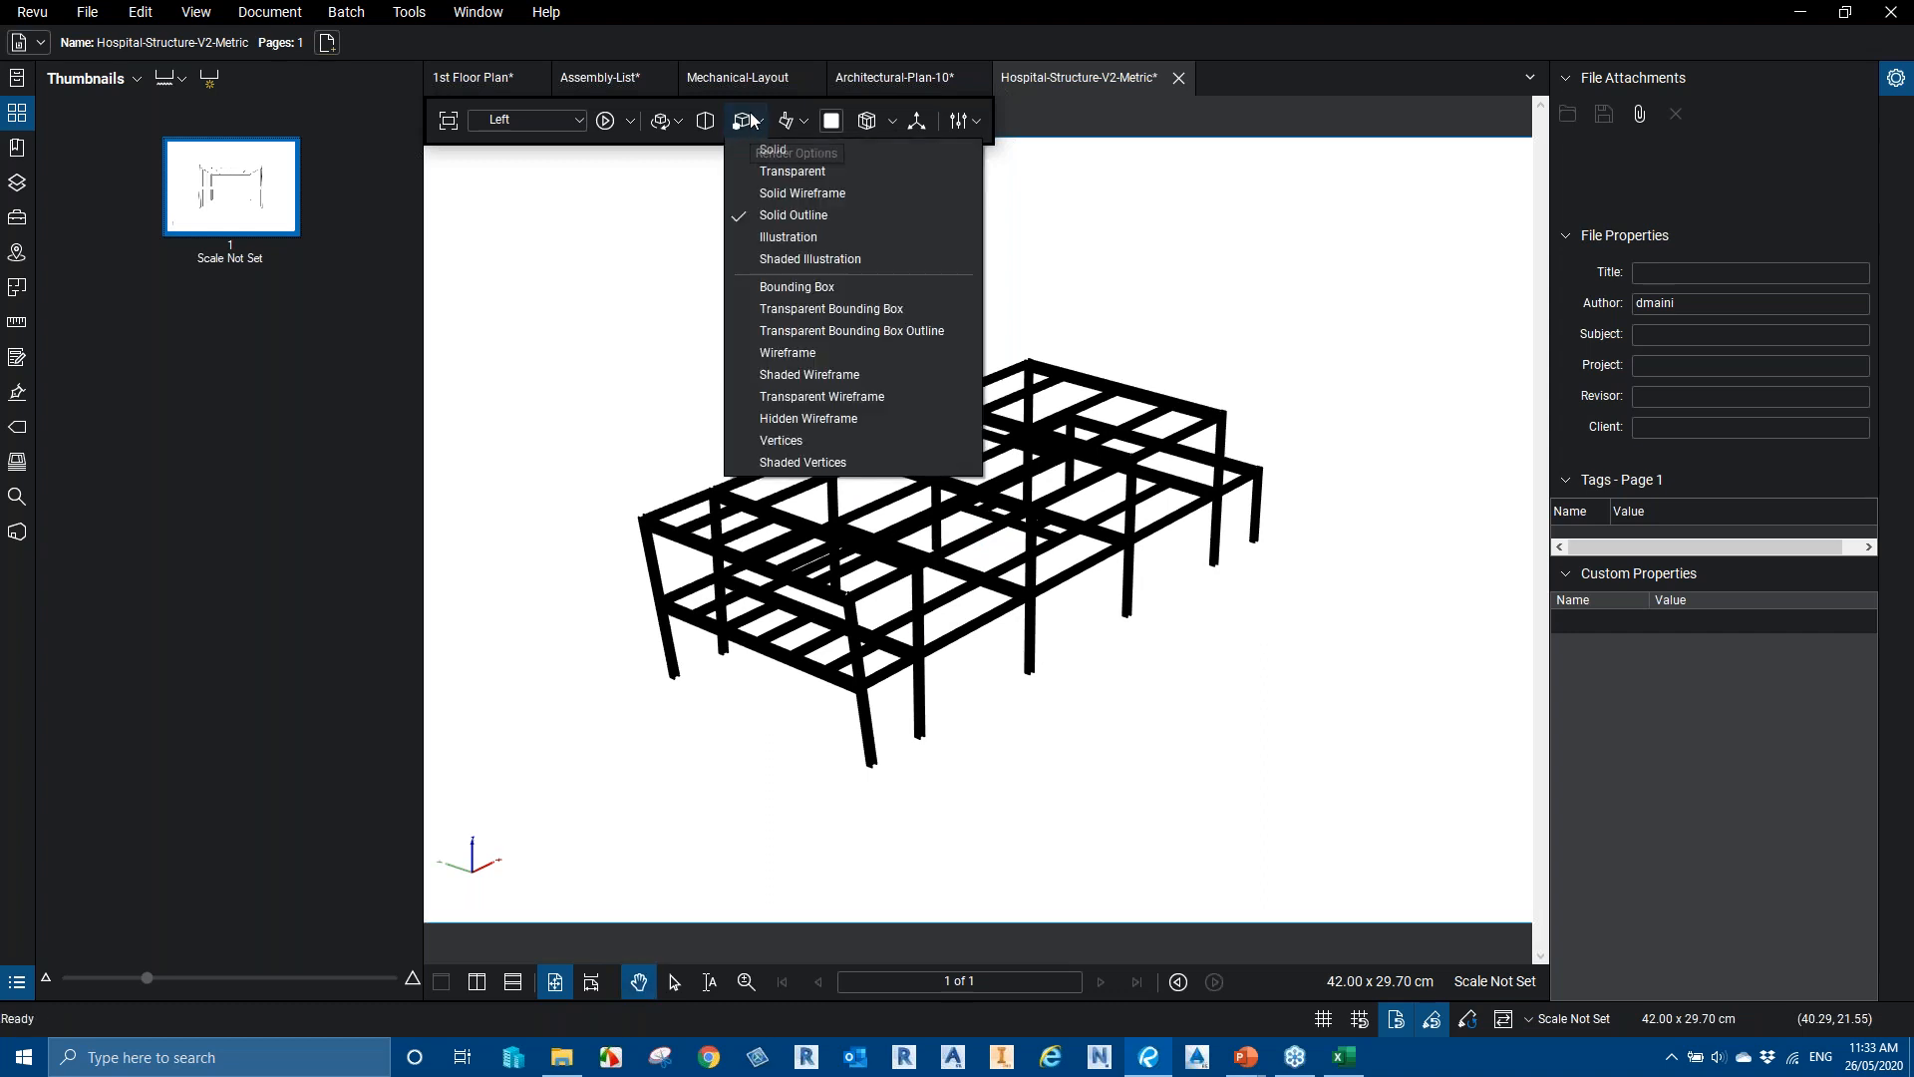
left_click(863, 266)
mouse_move(923, 666)
left_mouse_down()
mouse_move(929, 620)
mouse_move(927, 660)
mouse_move(906, 663)
left_mouse_up()
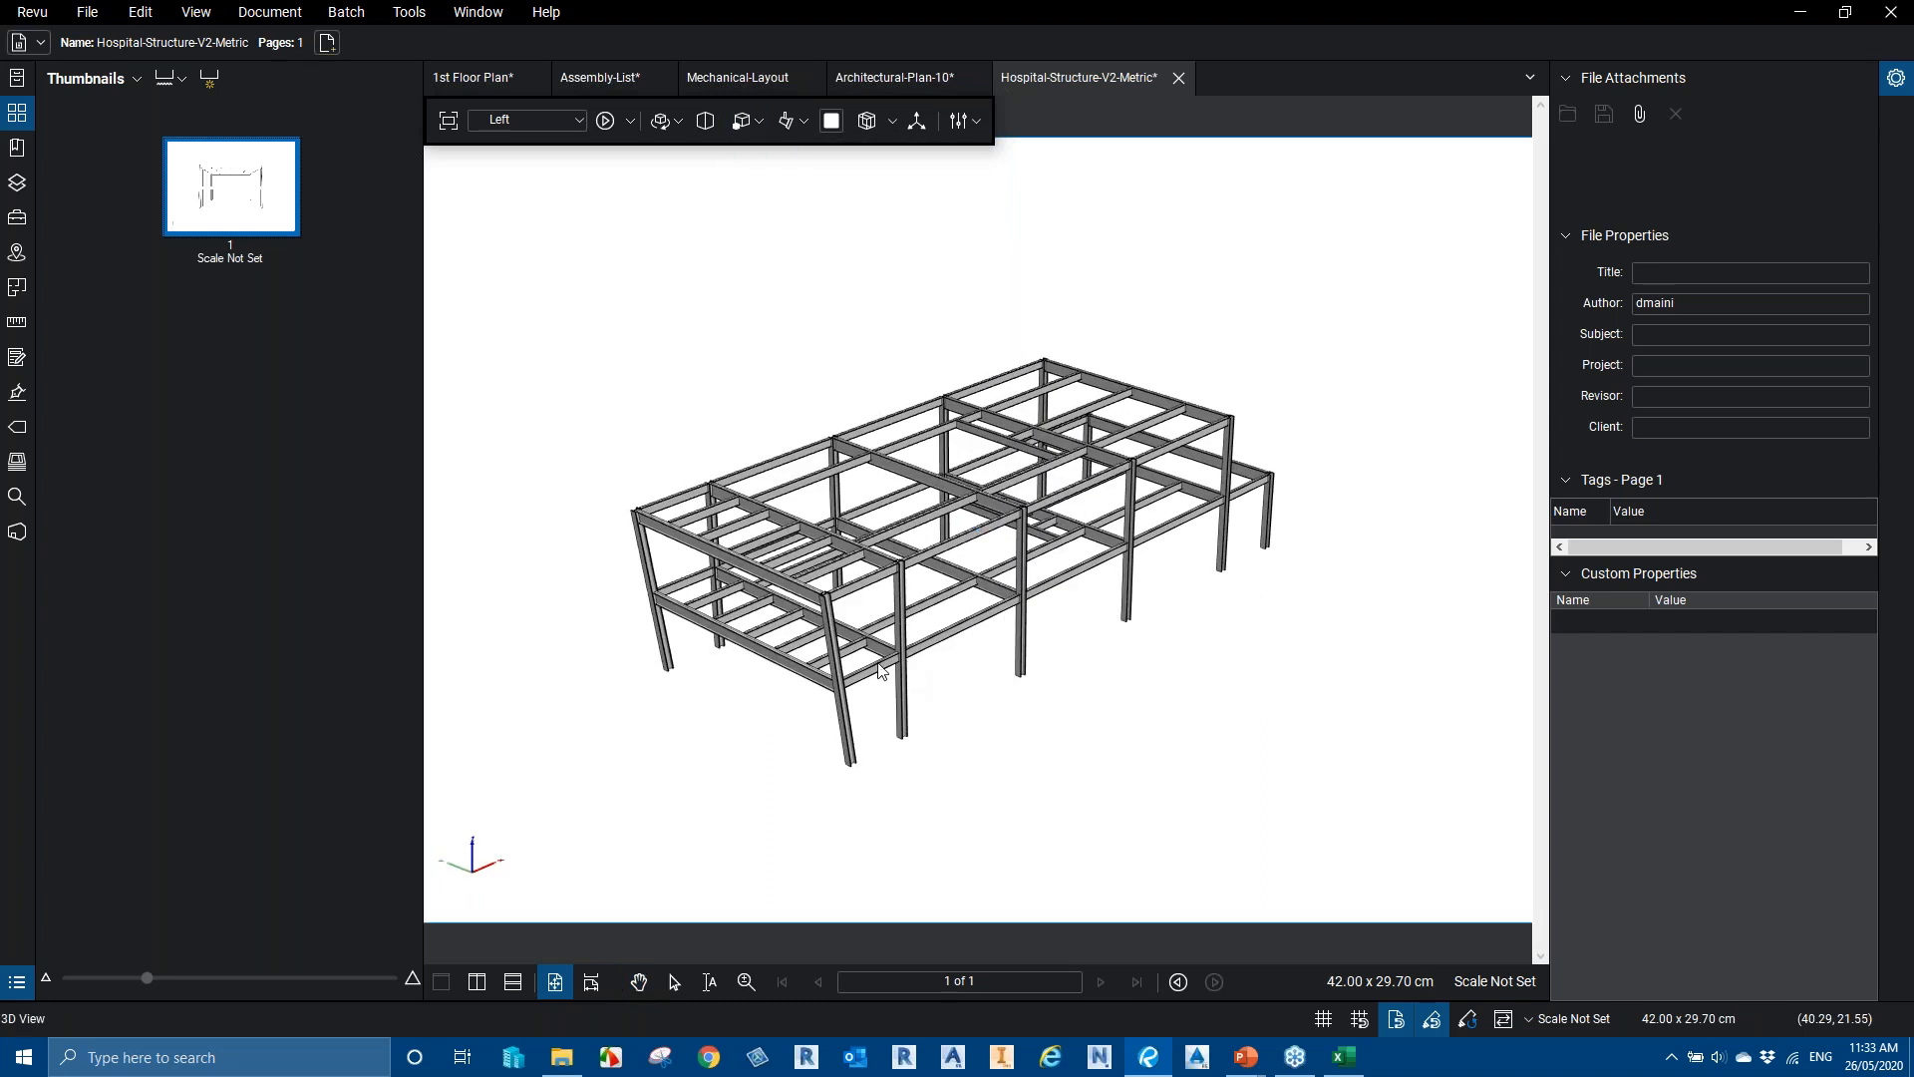
Examine the metadata of the slanted column at the structure's front corner, and clear the selection
left_click(837, 653)
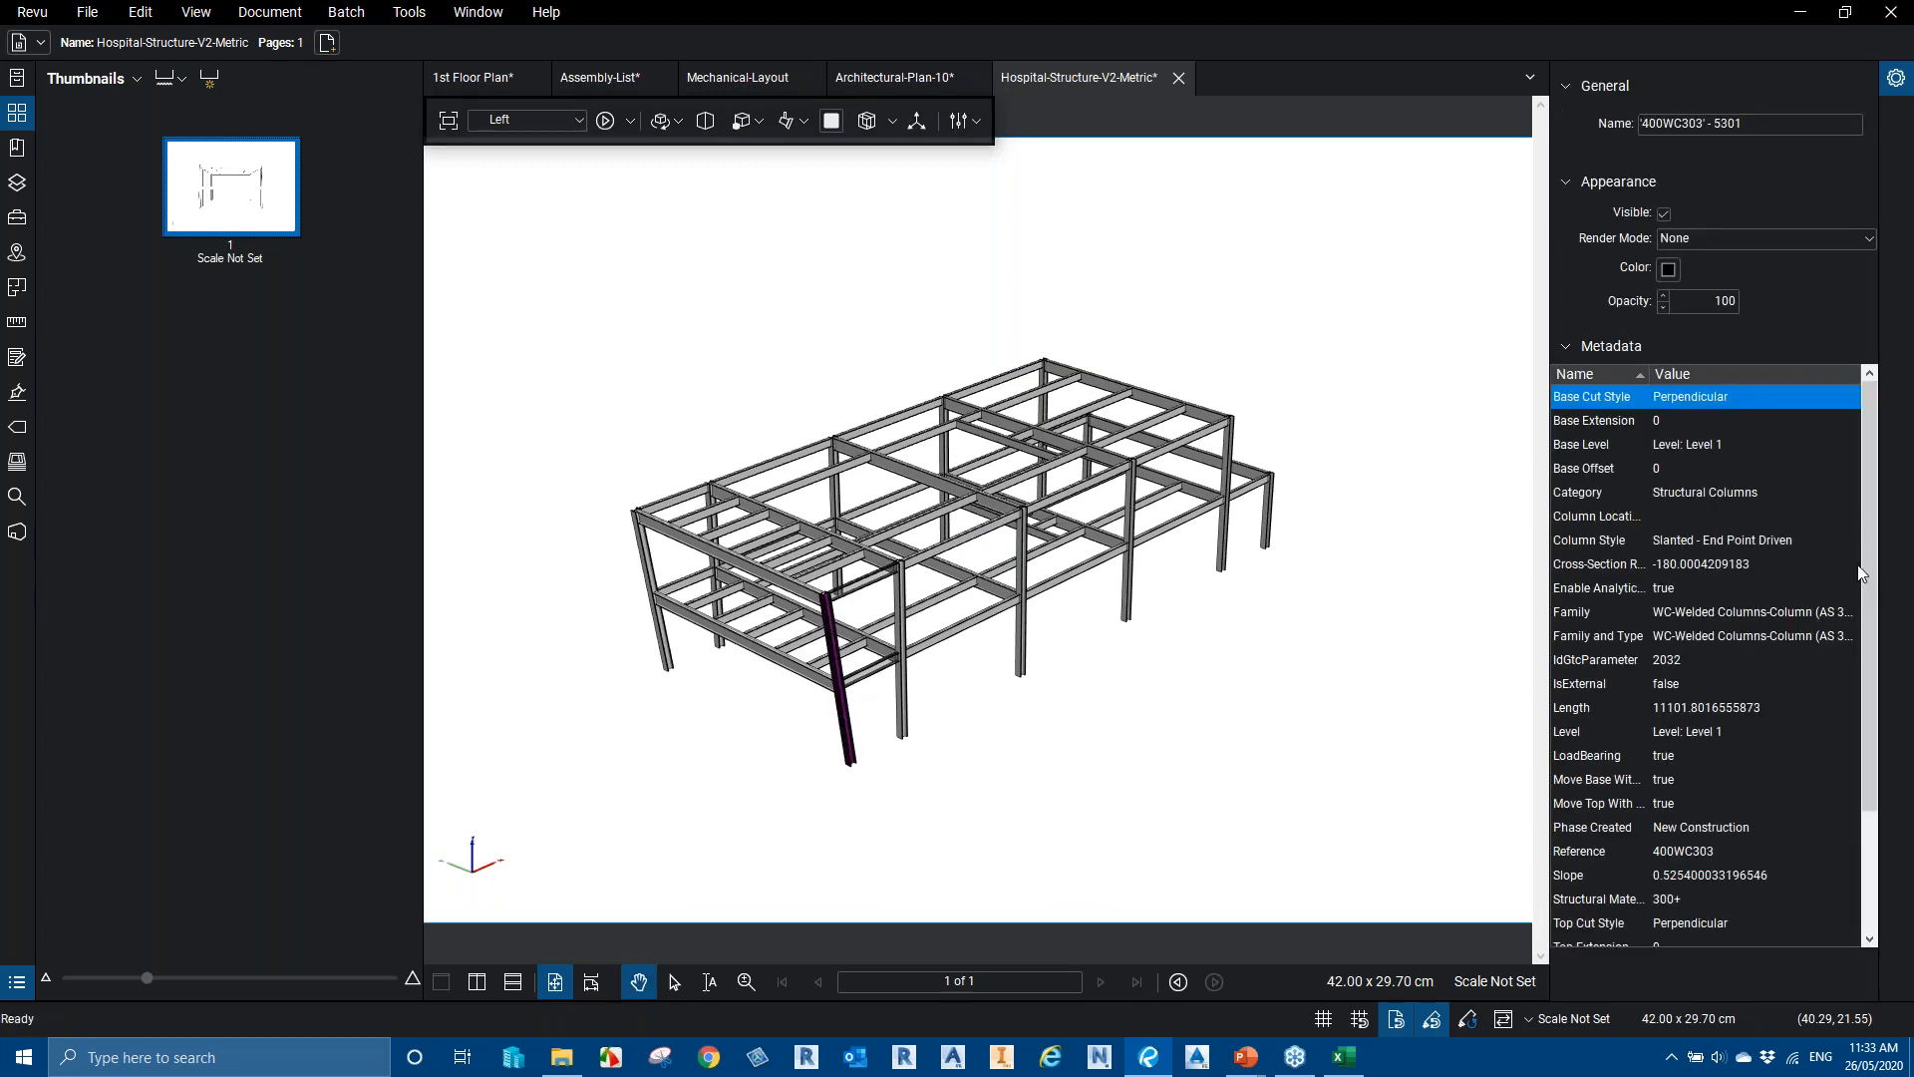
left_click_drag(1870, 558, 1891, 746)
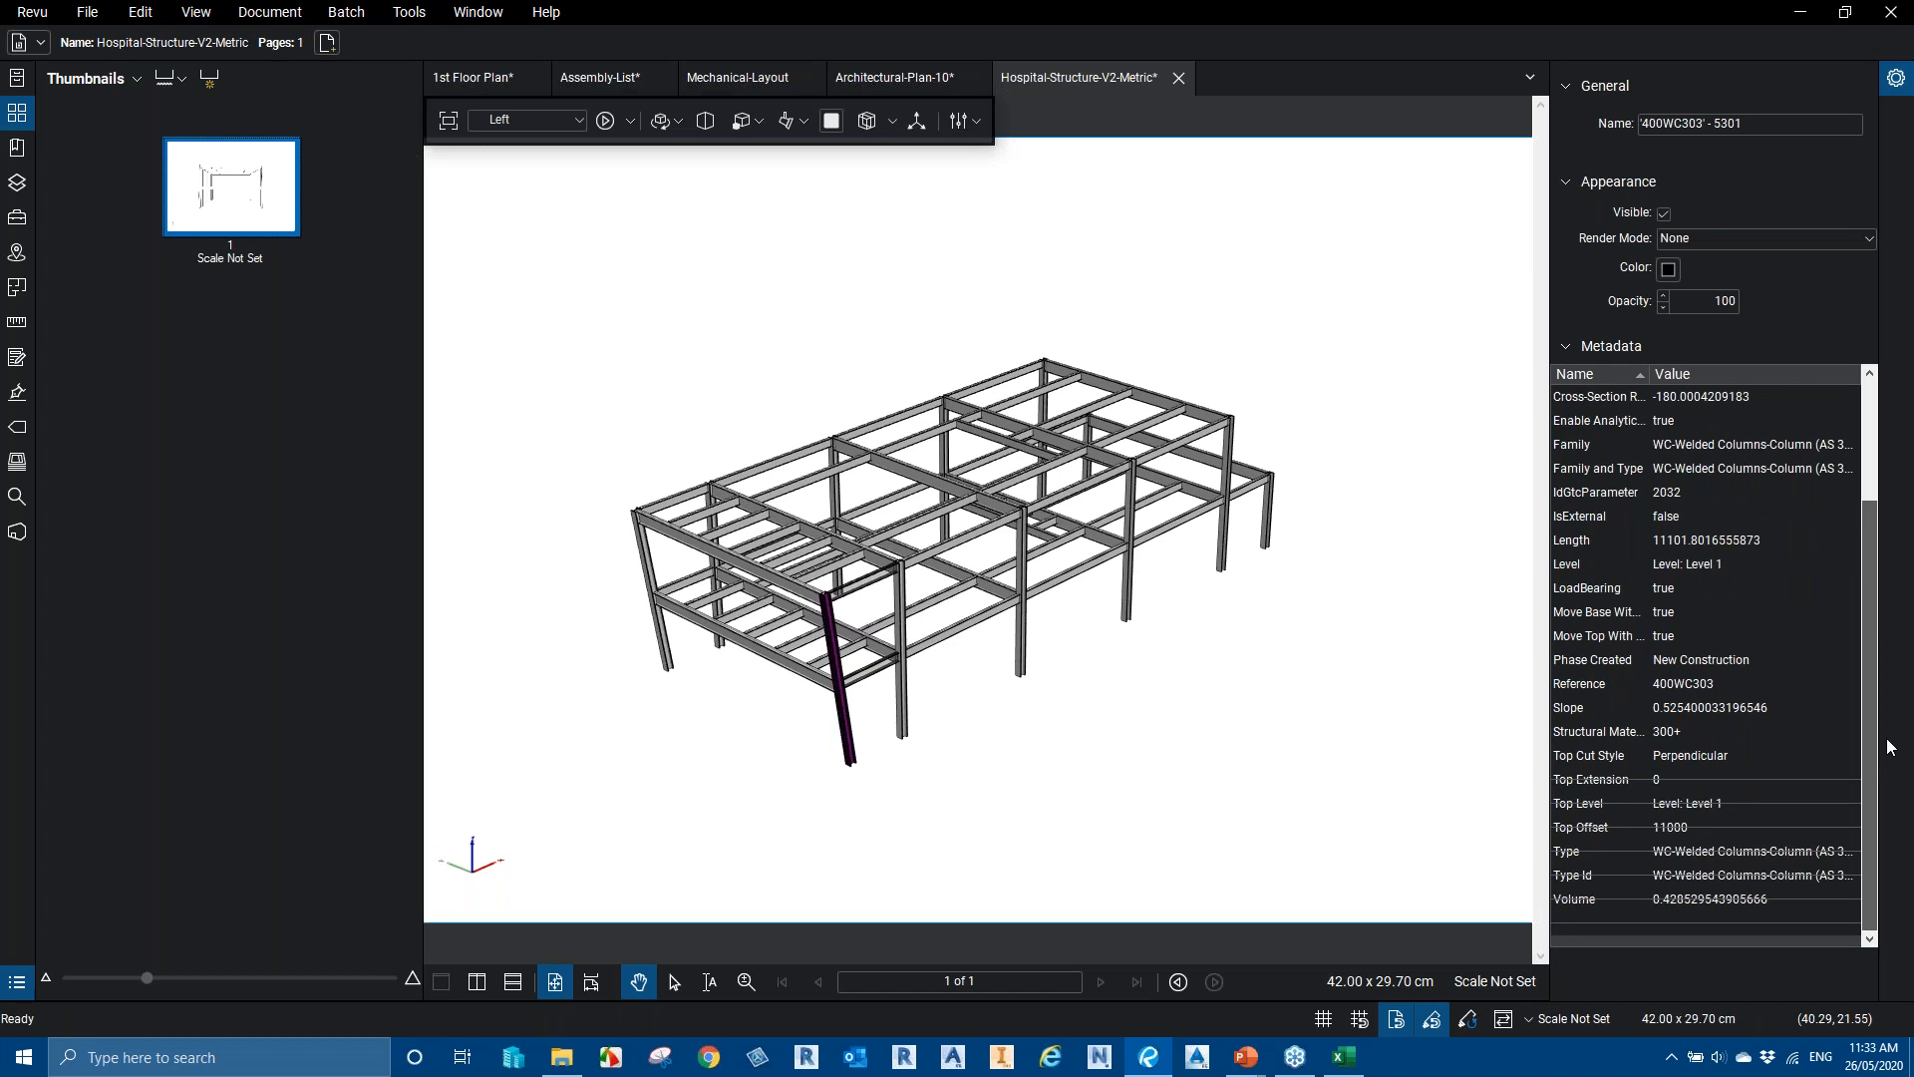
left_click_drag(1885, 684, 1866, 548)
left_click(1047, 688)
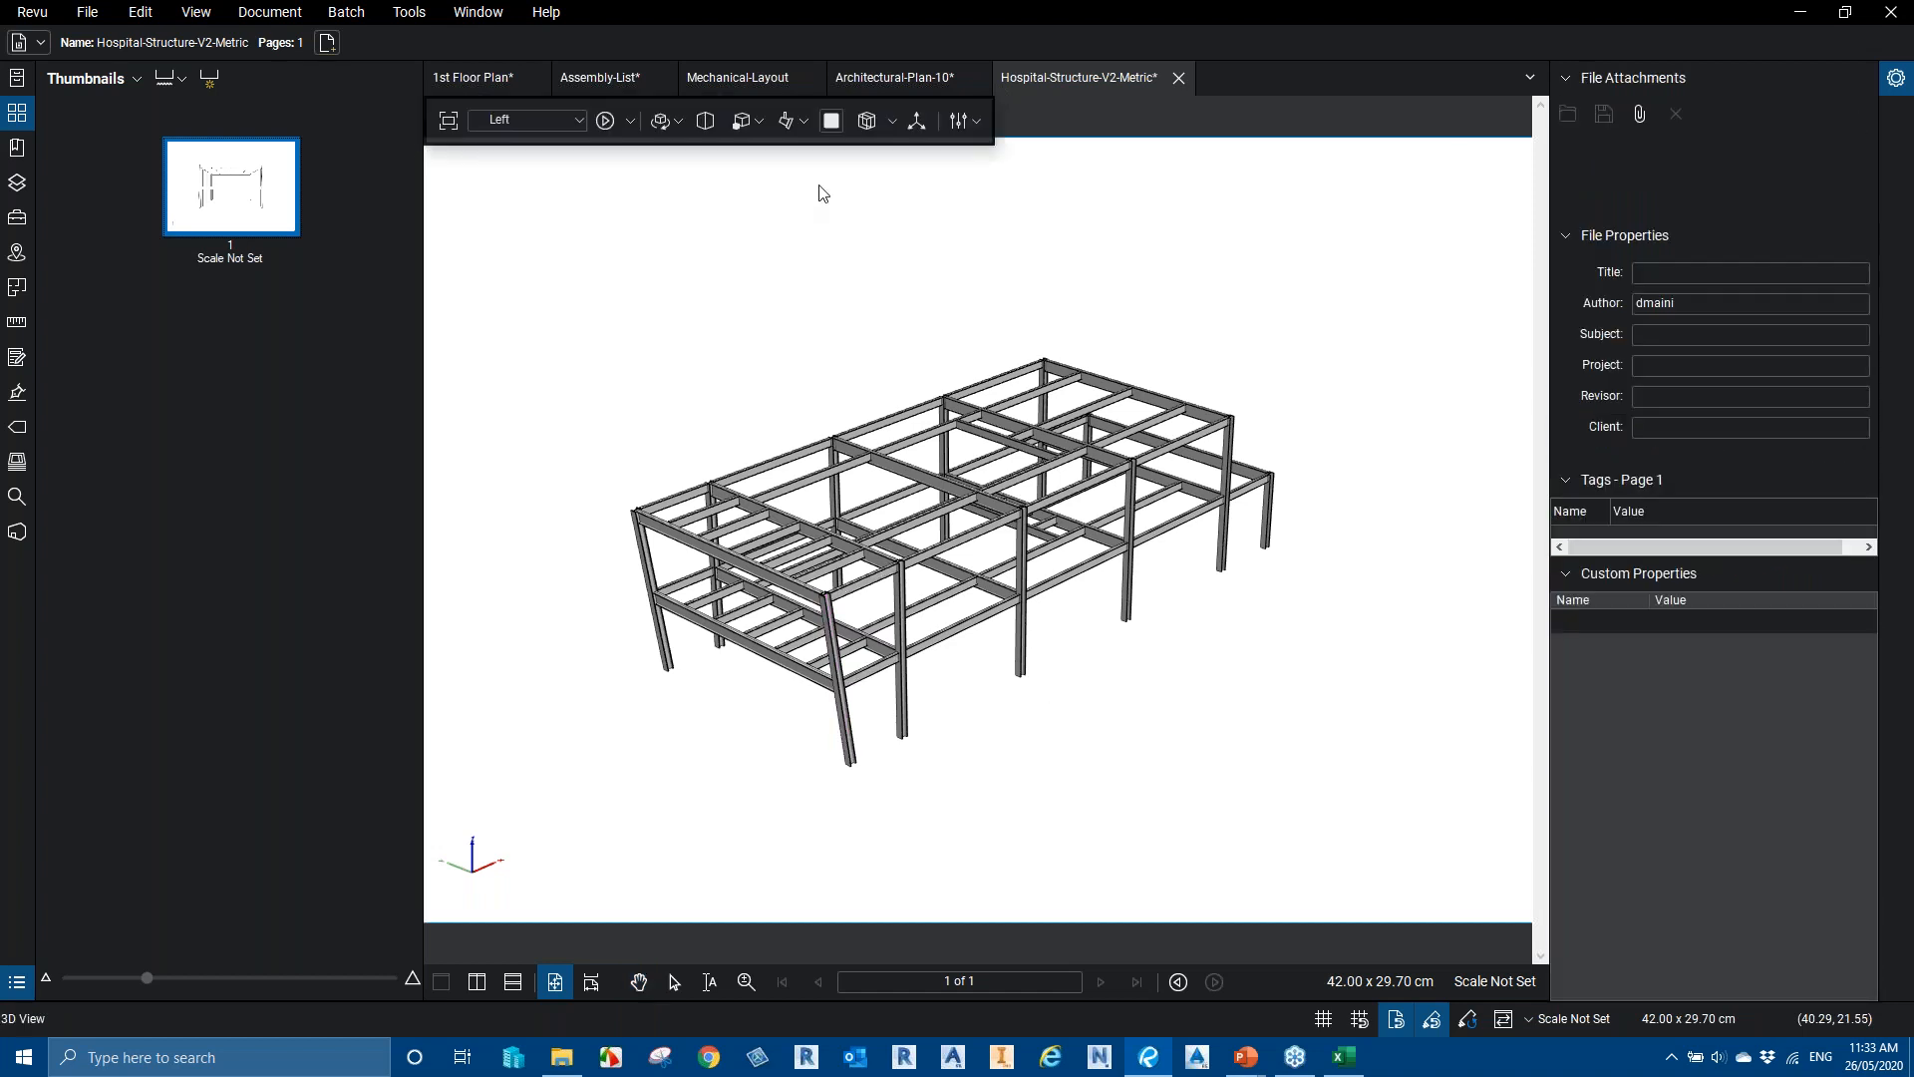
Display the 3D Model Tree listing the hospital structure's beams and columns
mouse_move(788, 513)
left_mouse_down()
mouse_move(987, 541)
mouse_move(918, 502)
mouse_move(1001, 498)
mouse_move(1026, 520)
left_mouse_up()
left_click(17, 534)
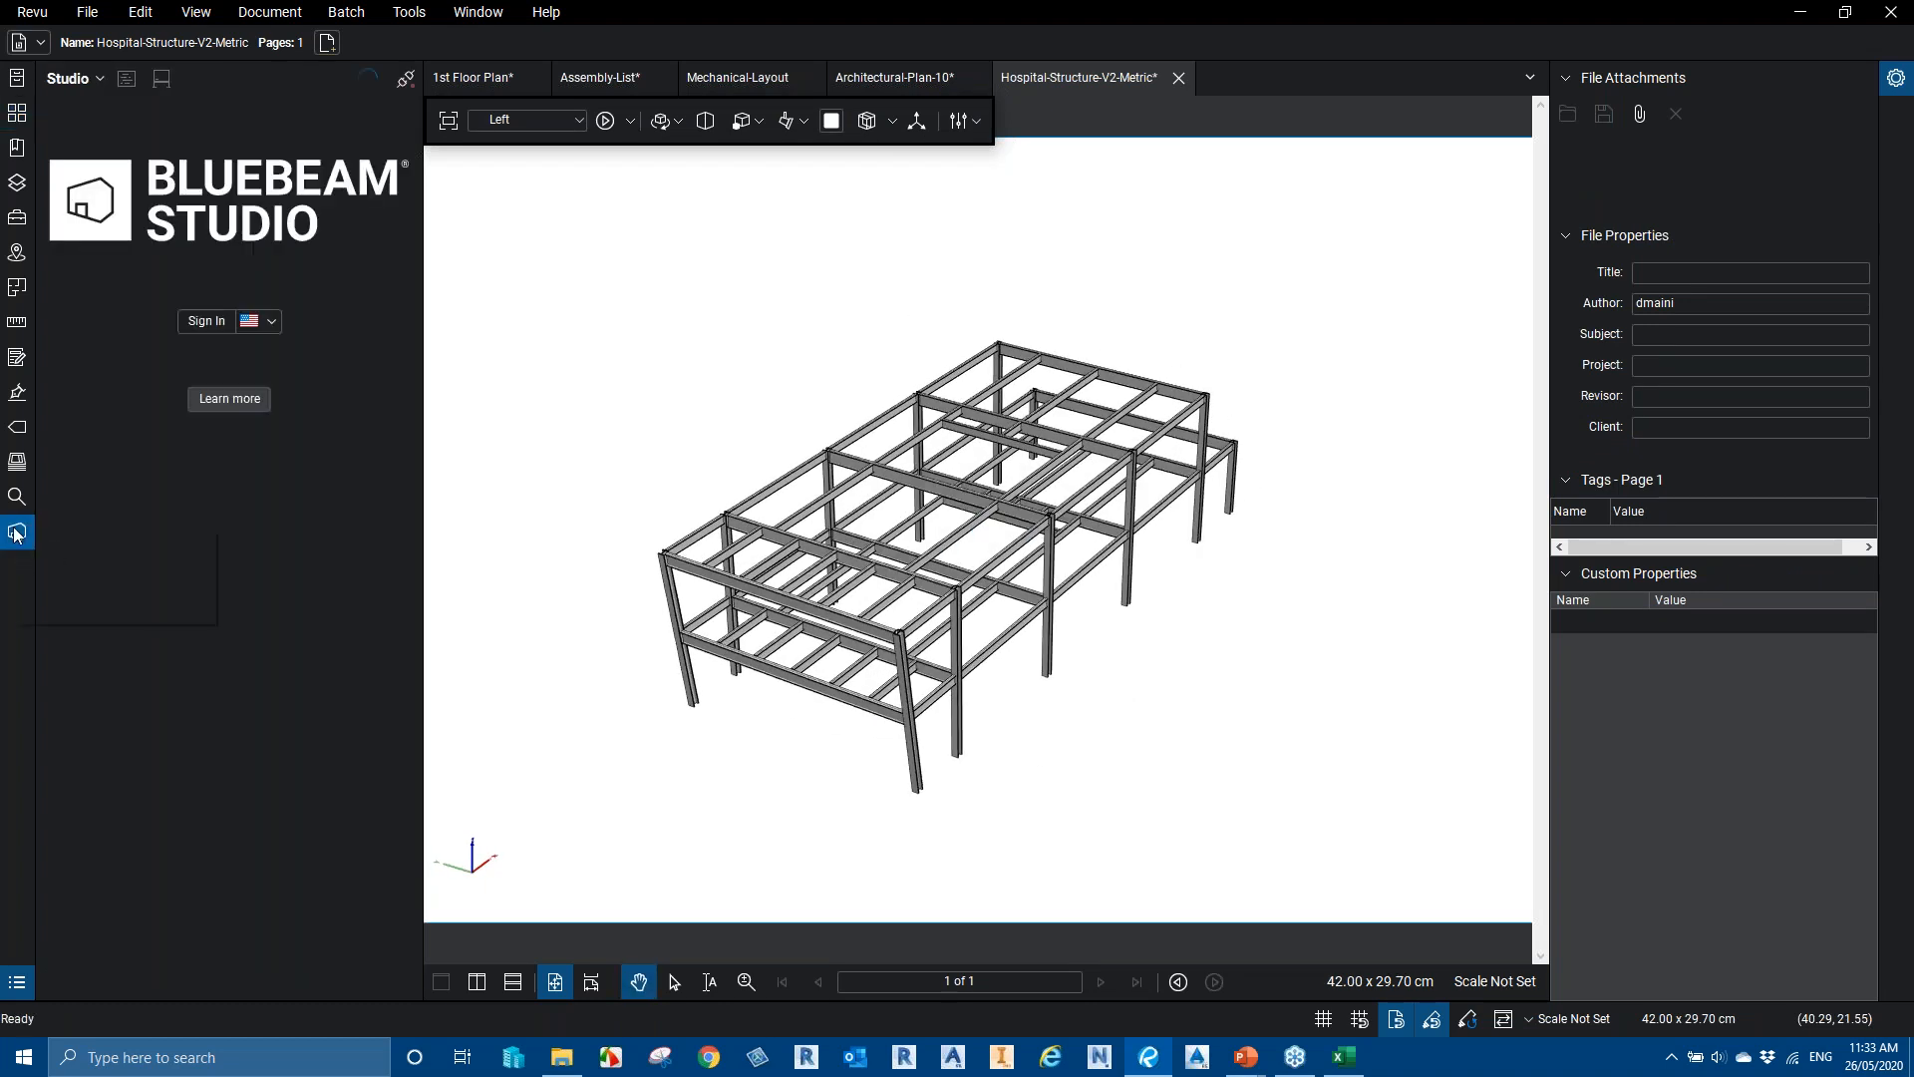
right_click(14, 528)
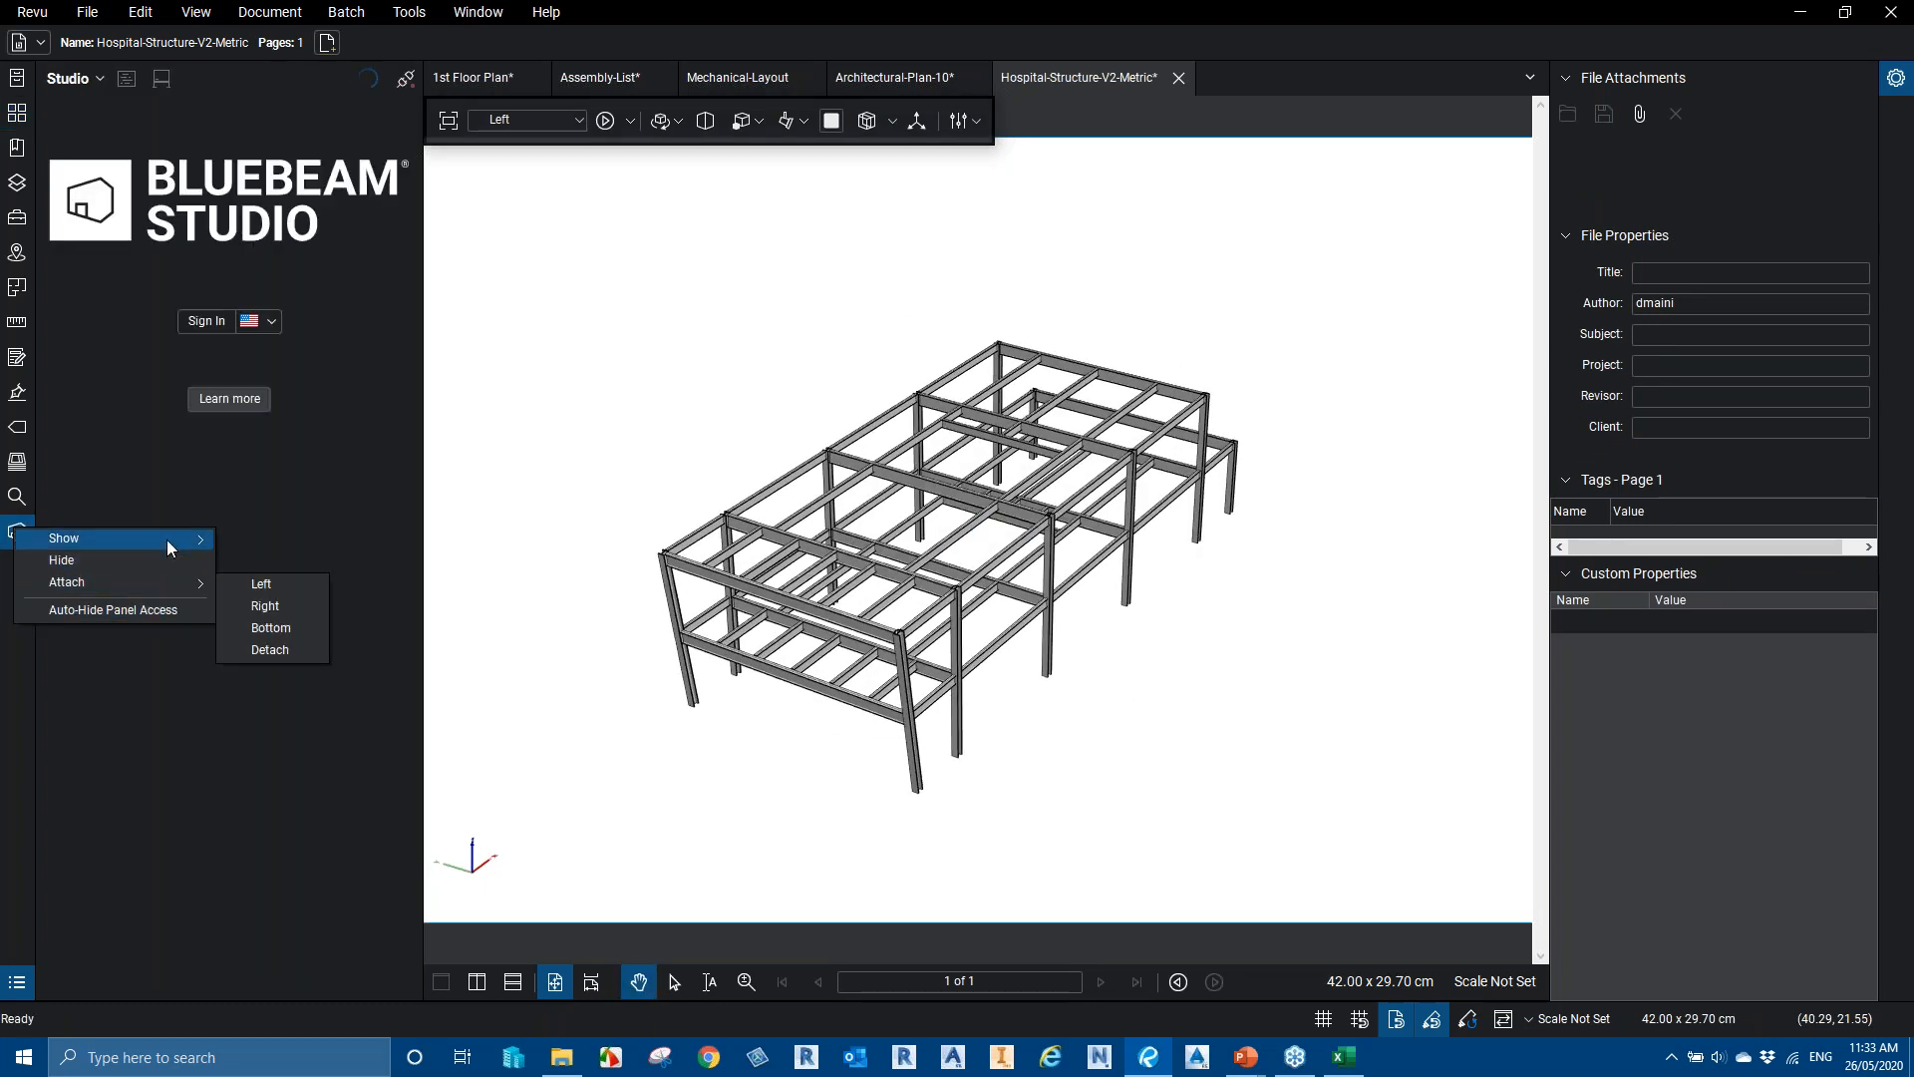
left_click(182, 487)
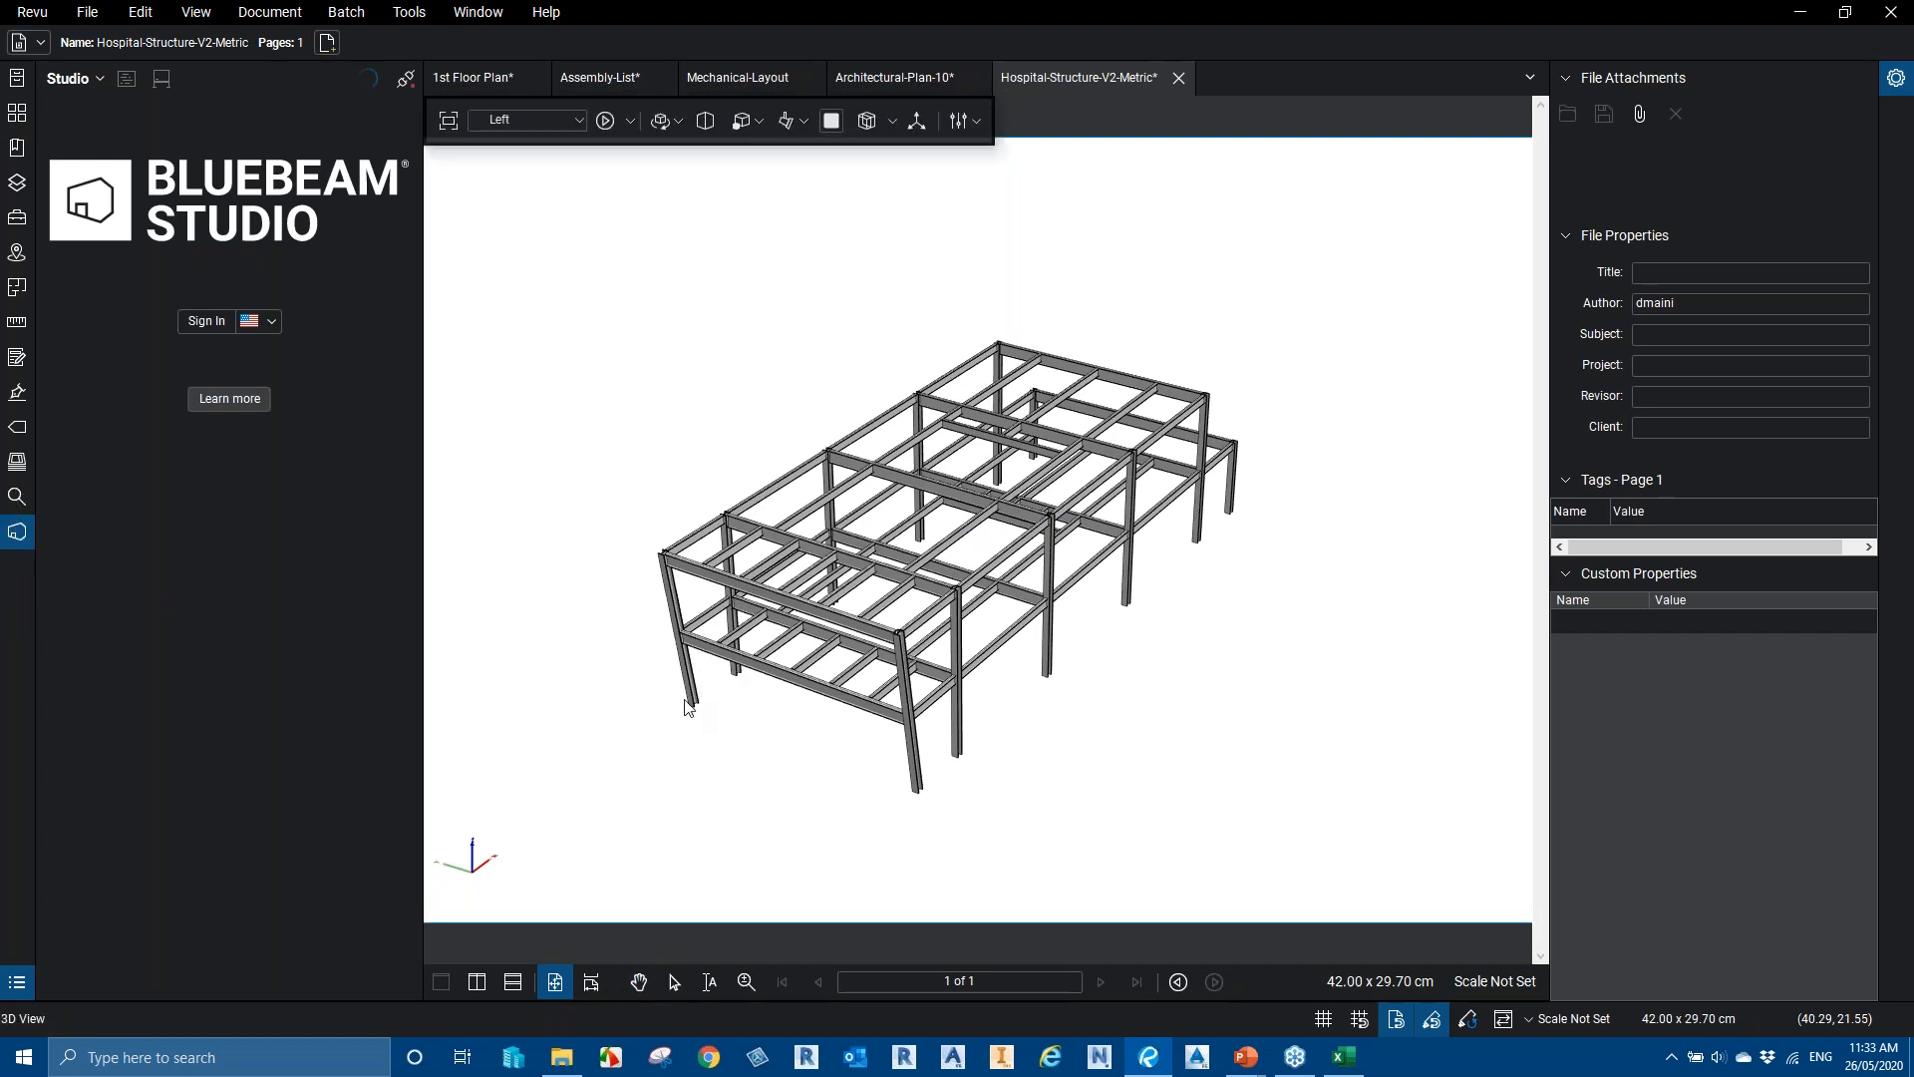
right_click(17, 532)
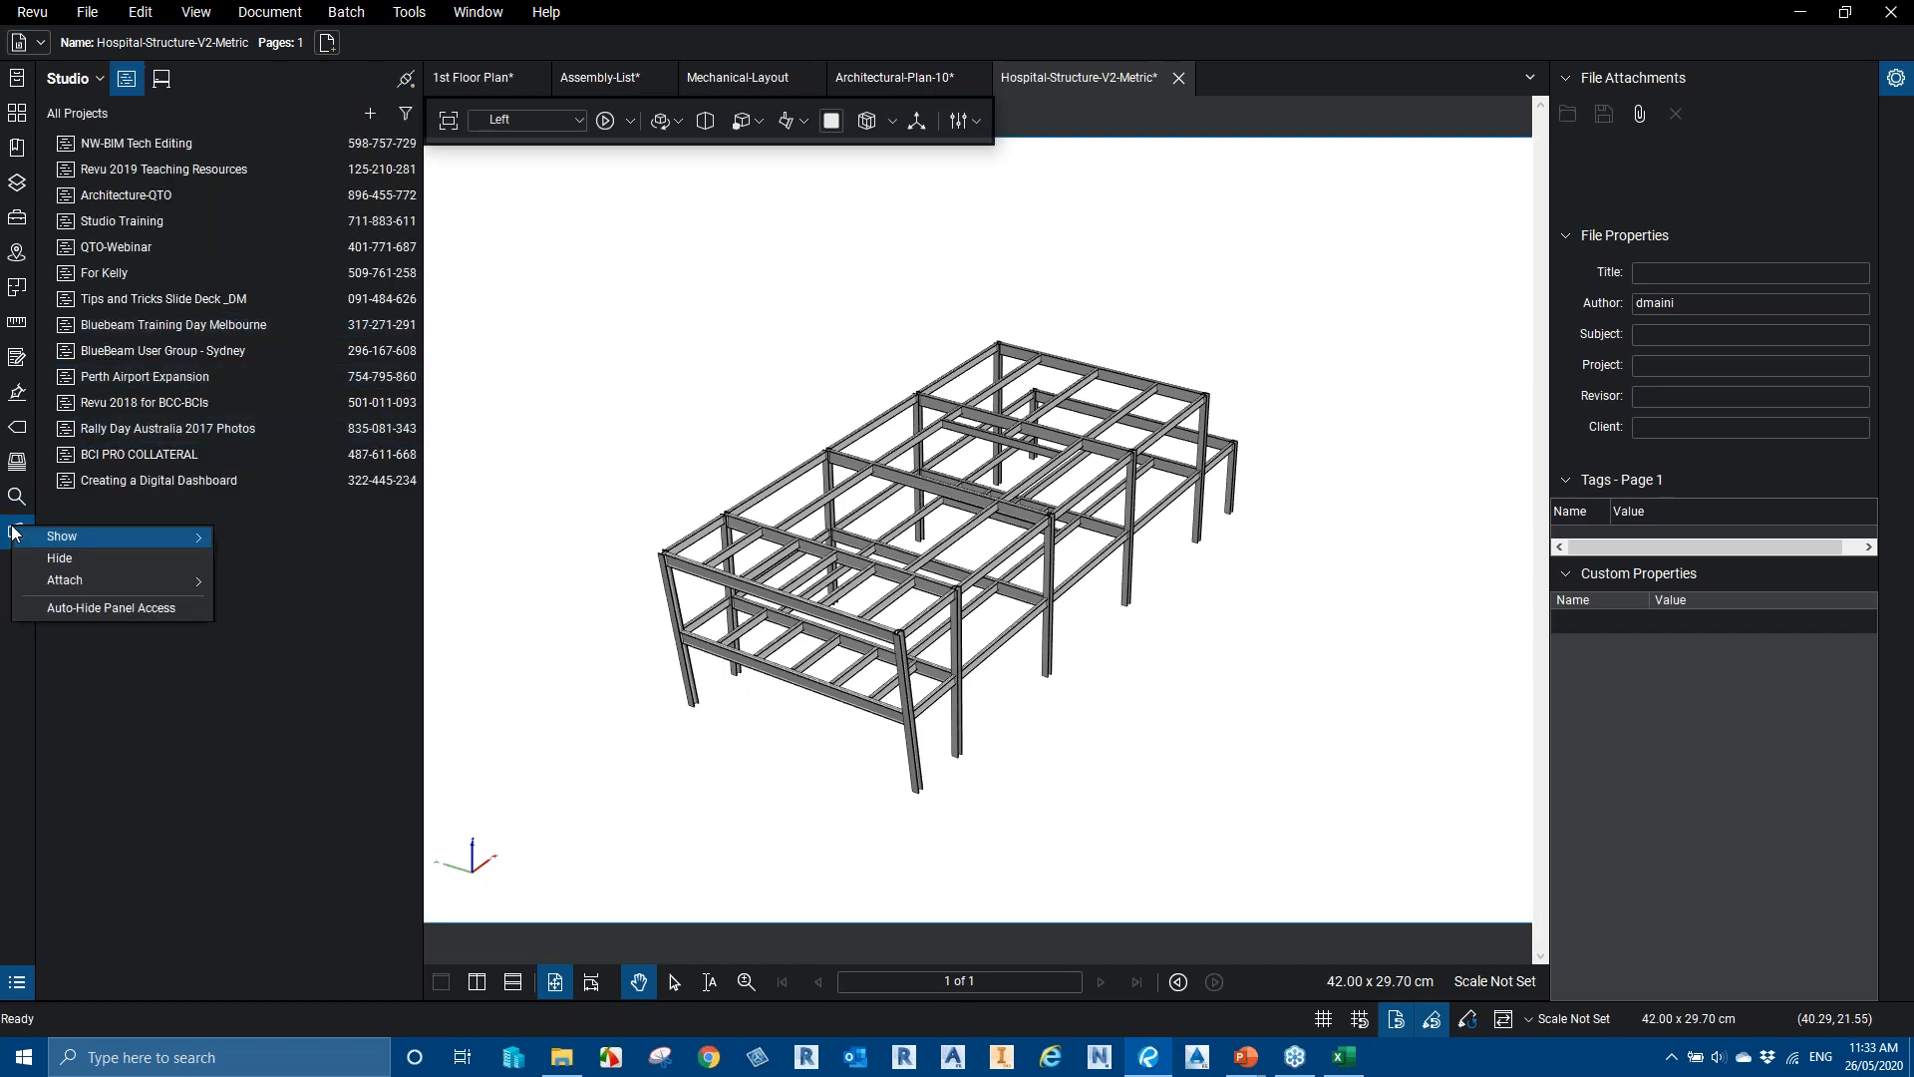
mouse_move(159, 545)
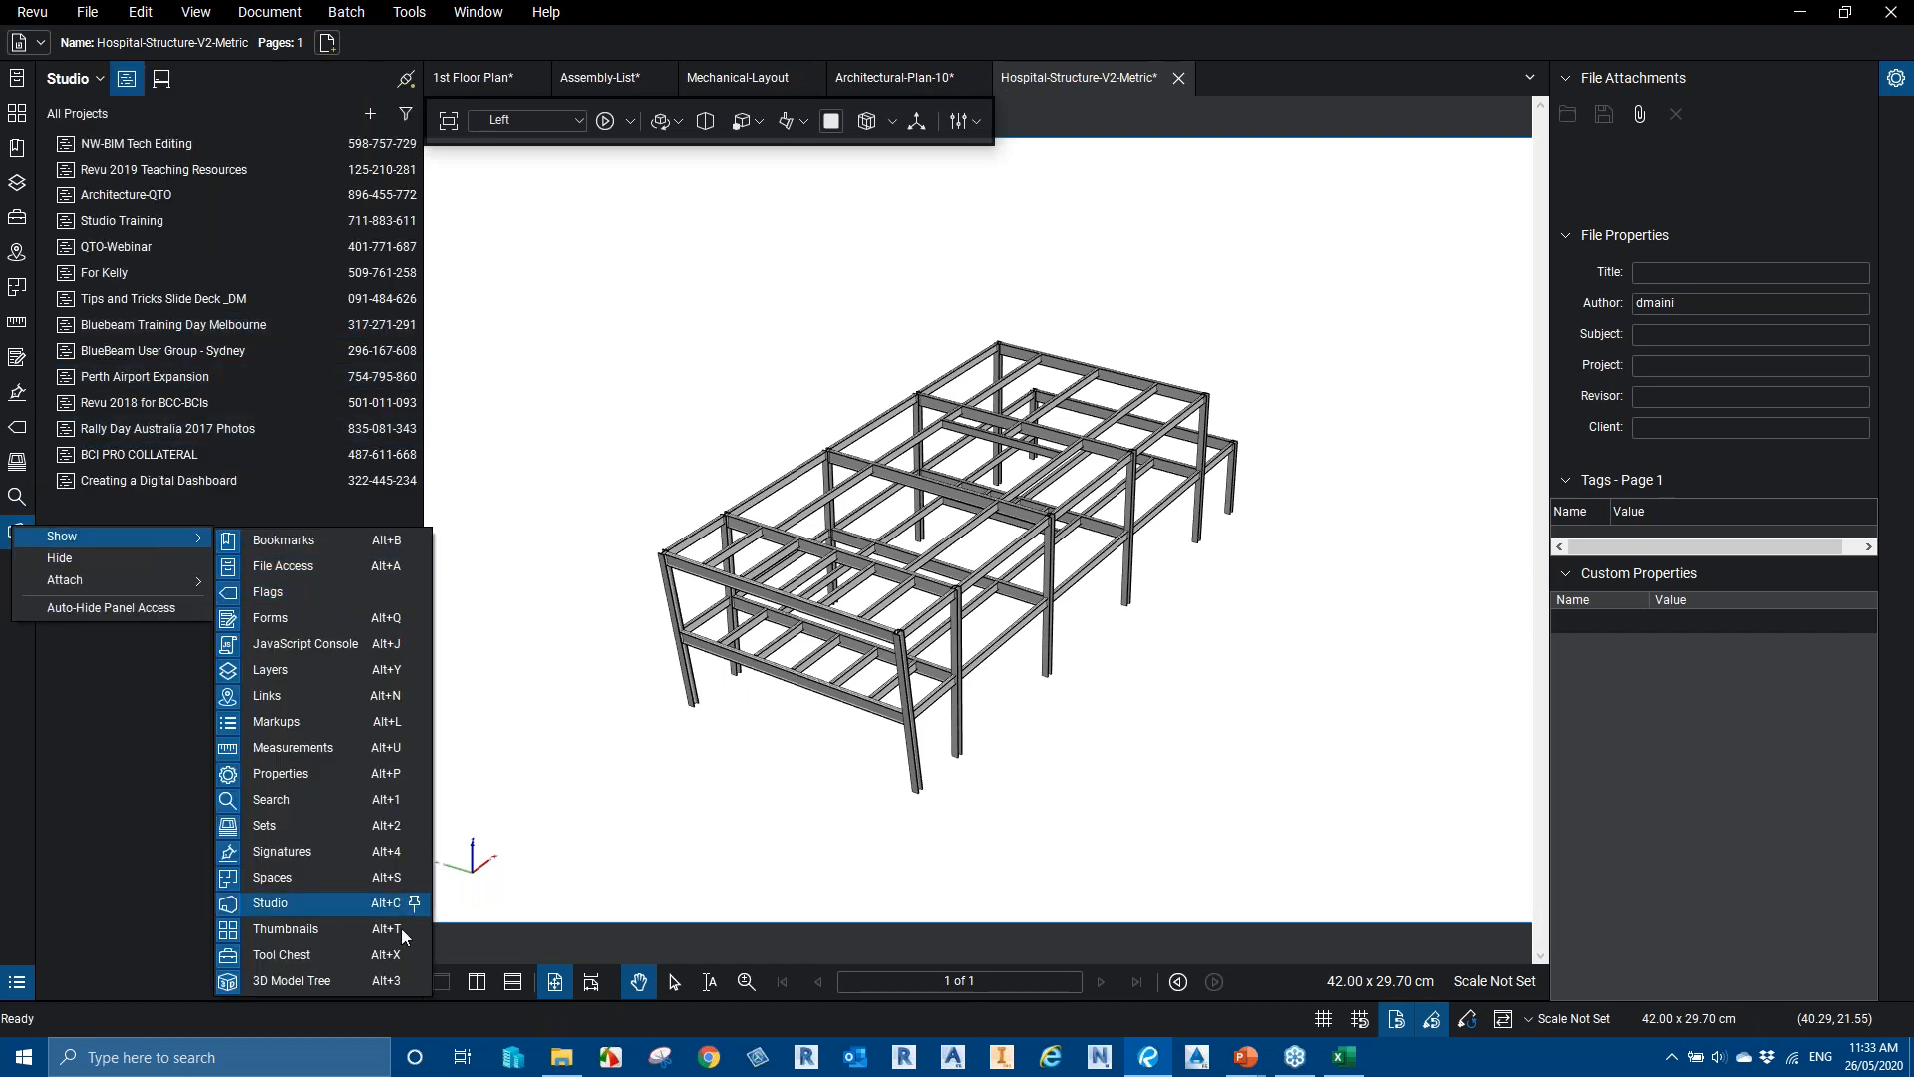
left_click(301, 981)
left_click(18, 568)
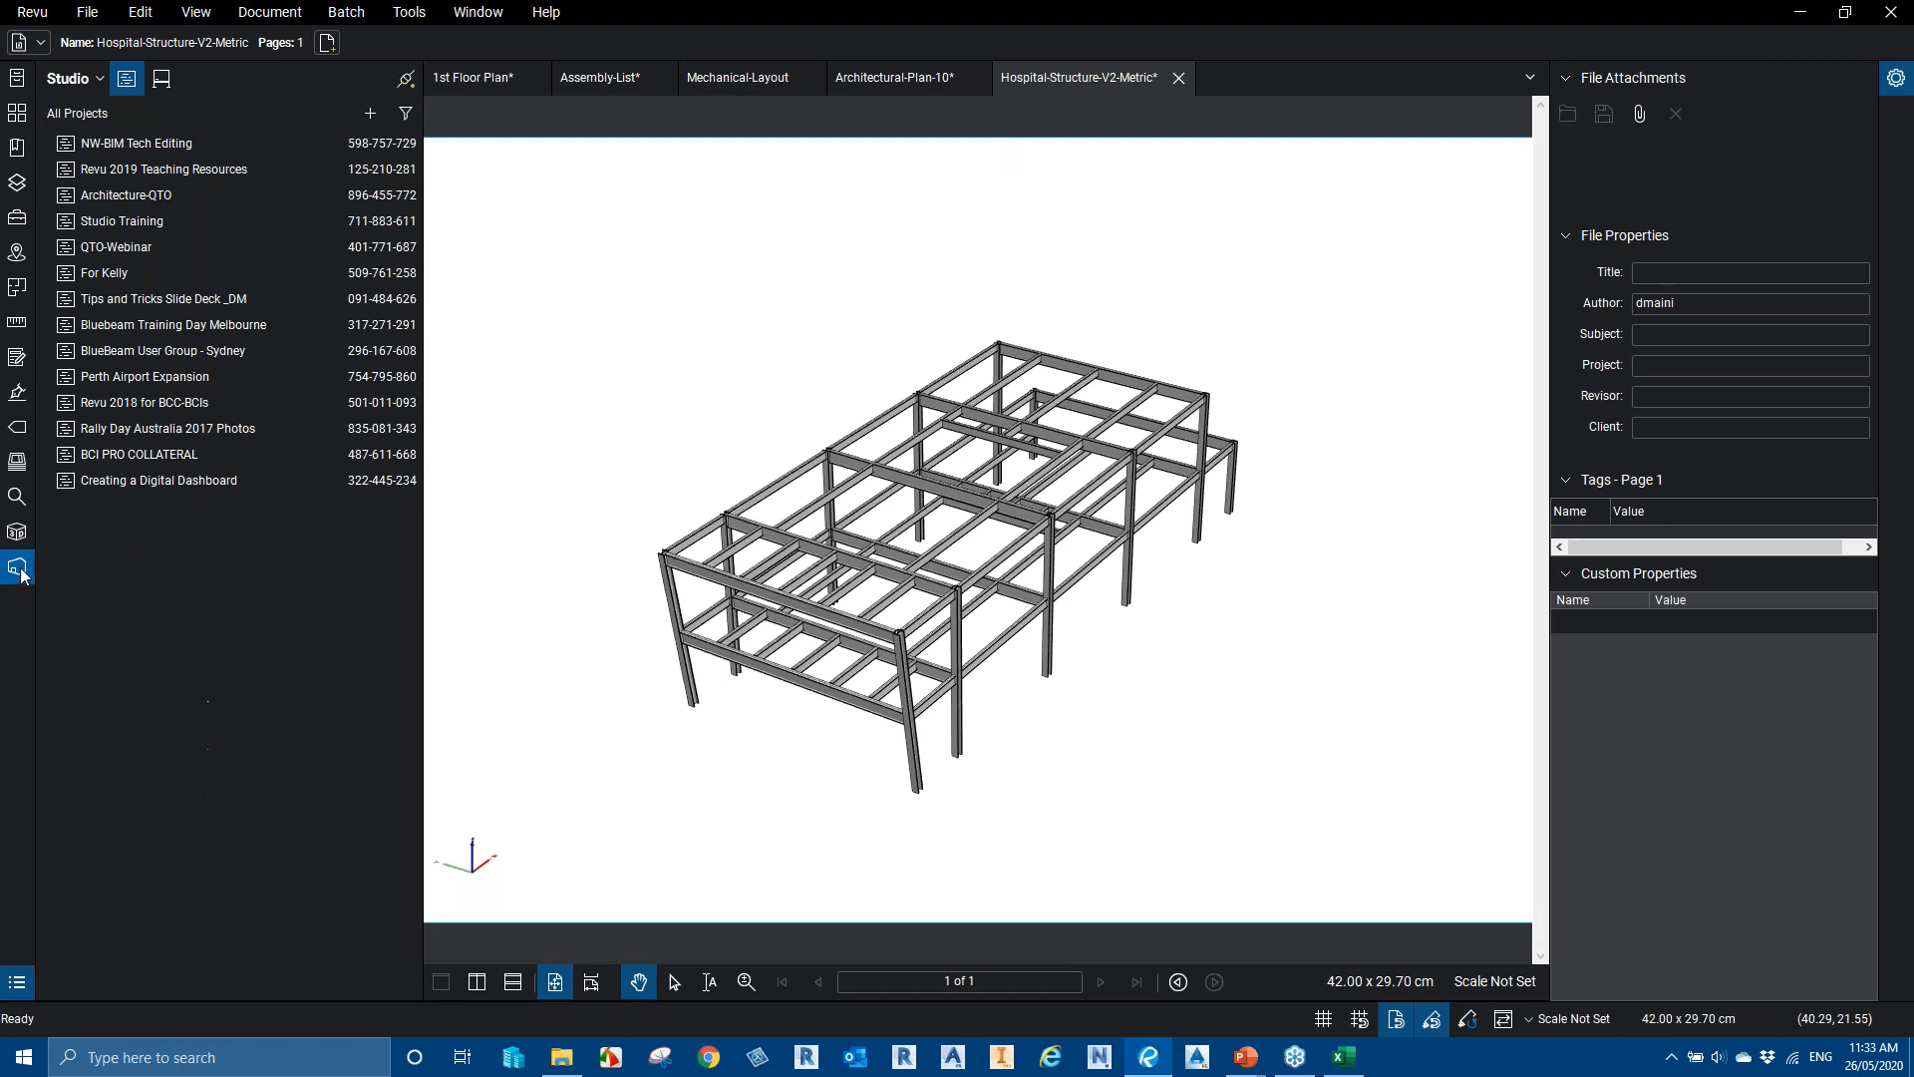
left_click(17, 531)
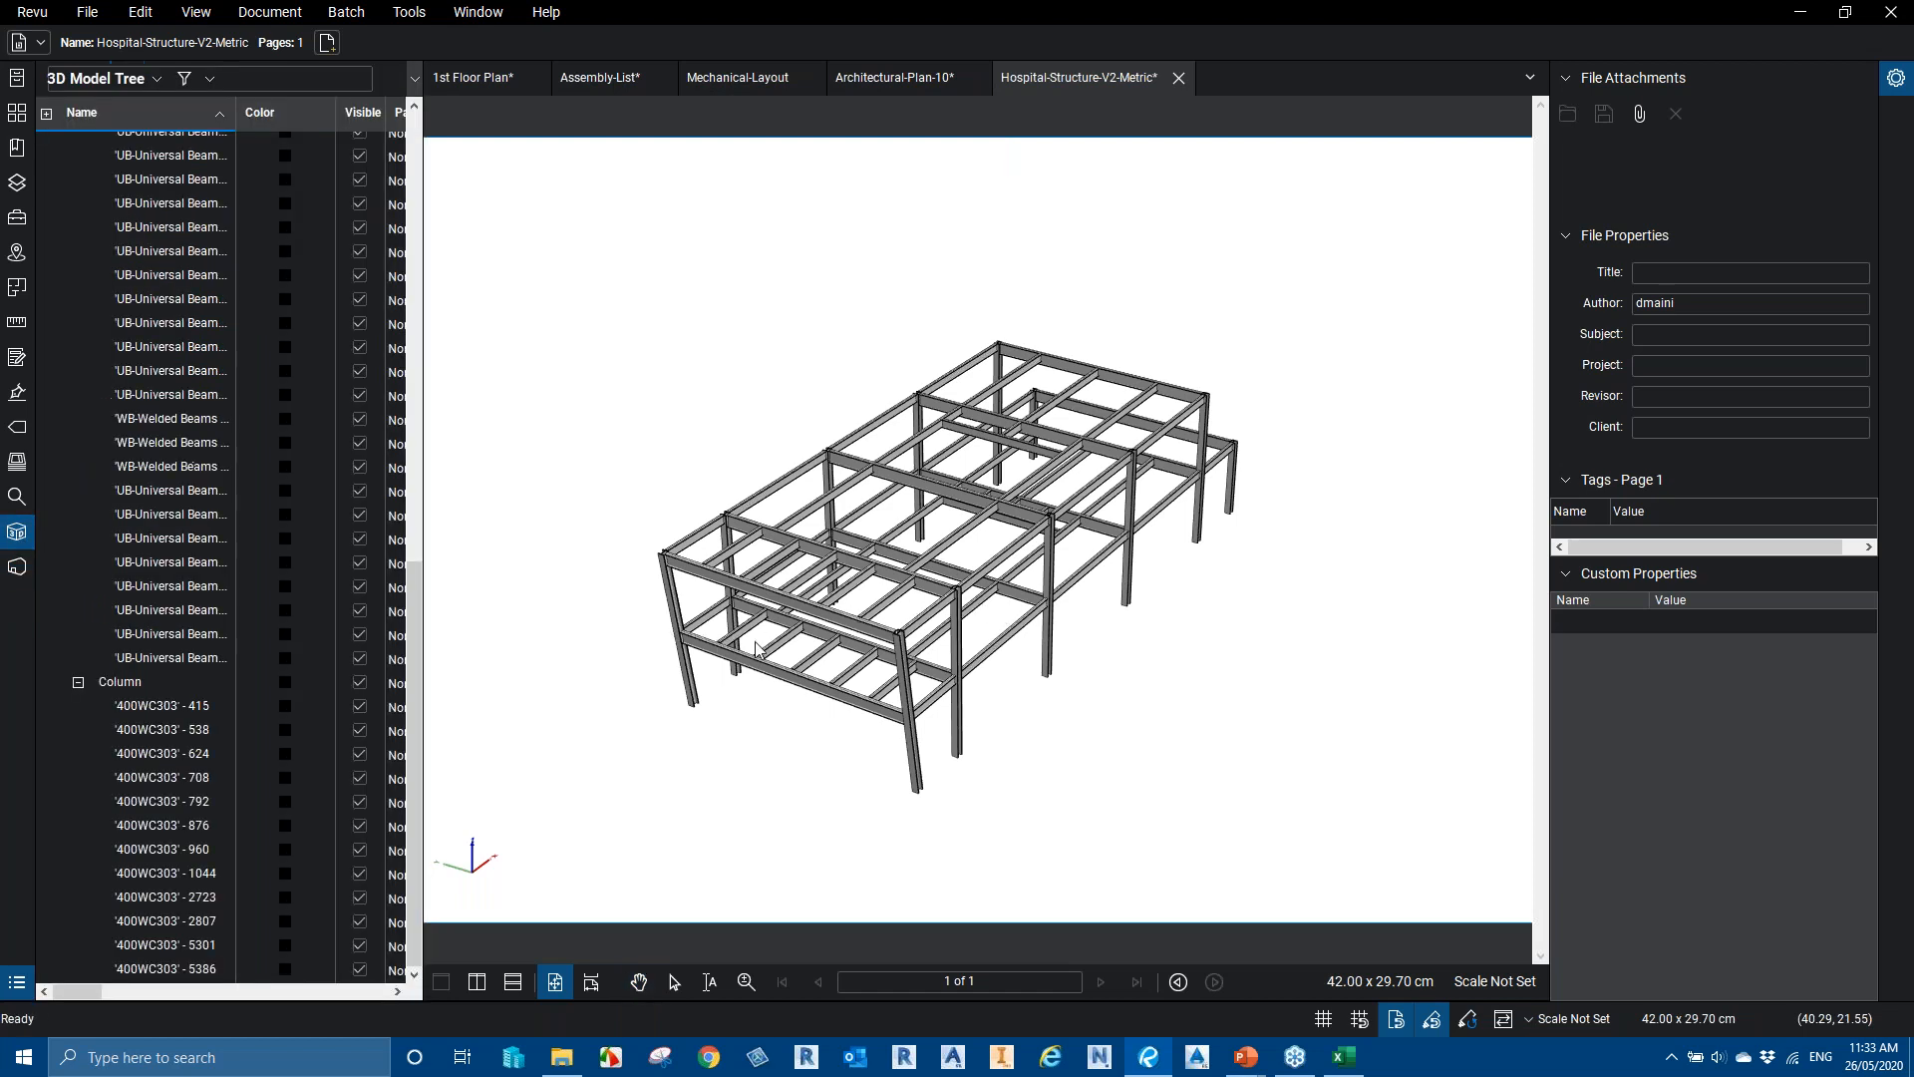
Select a slanted corner column in the model, and locate columns '400WC303' - 708 and '400WC303' - 876 from the model tree
left_click(675, 595)
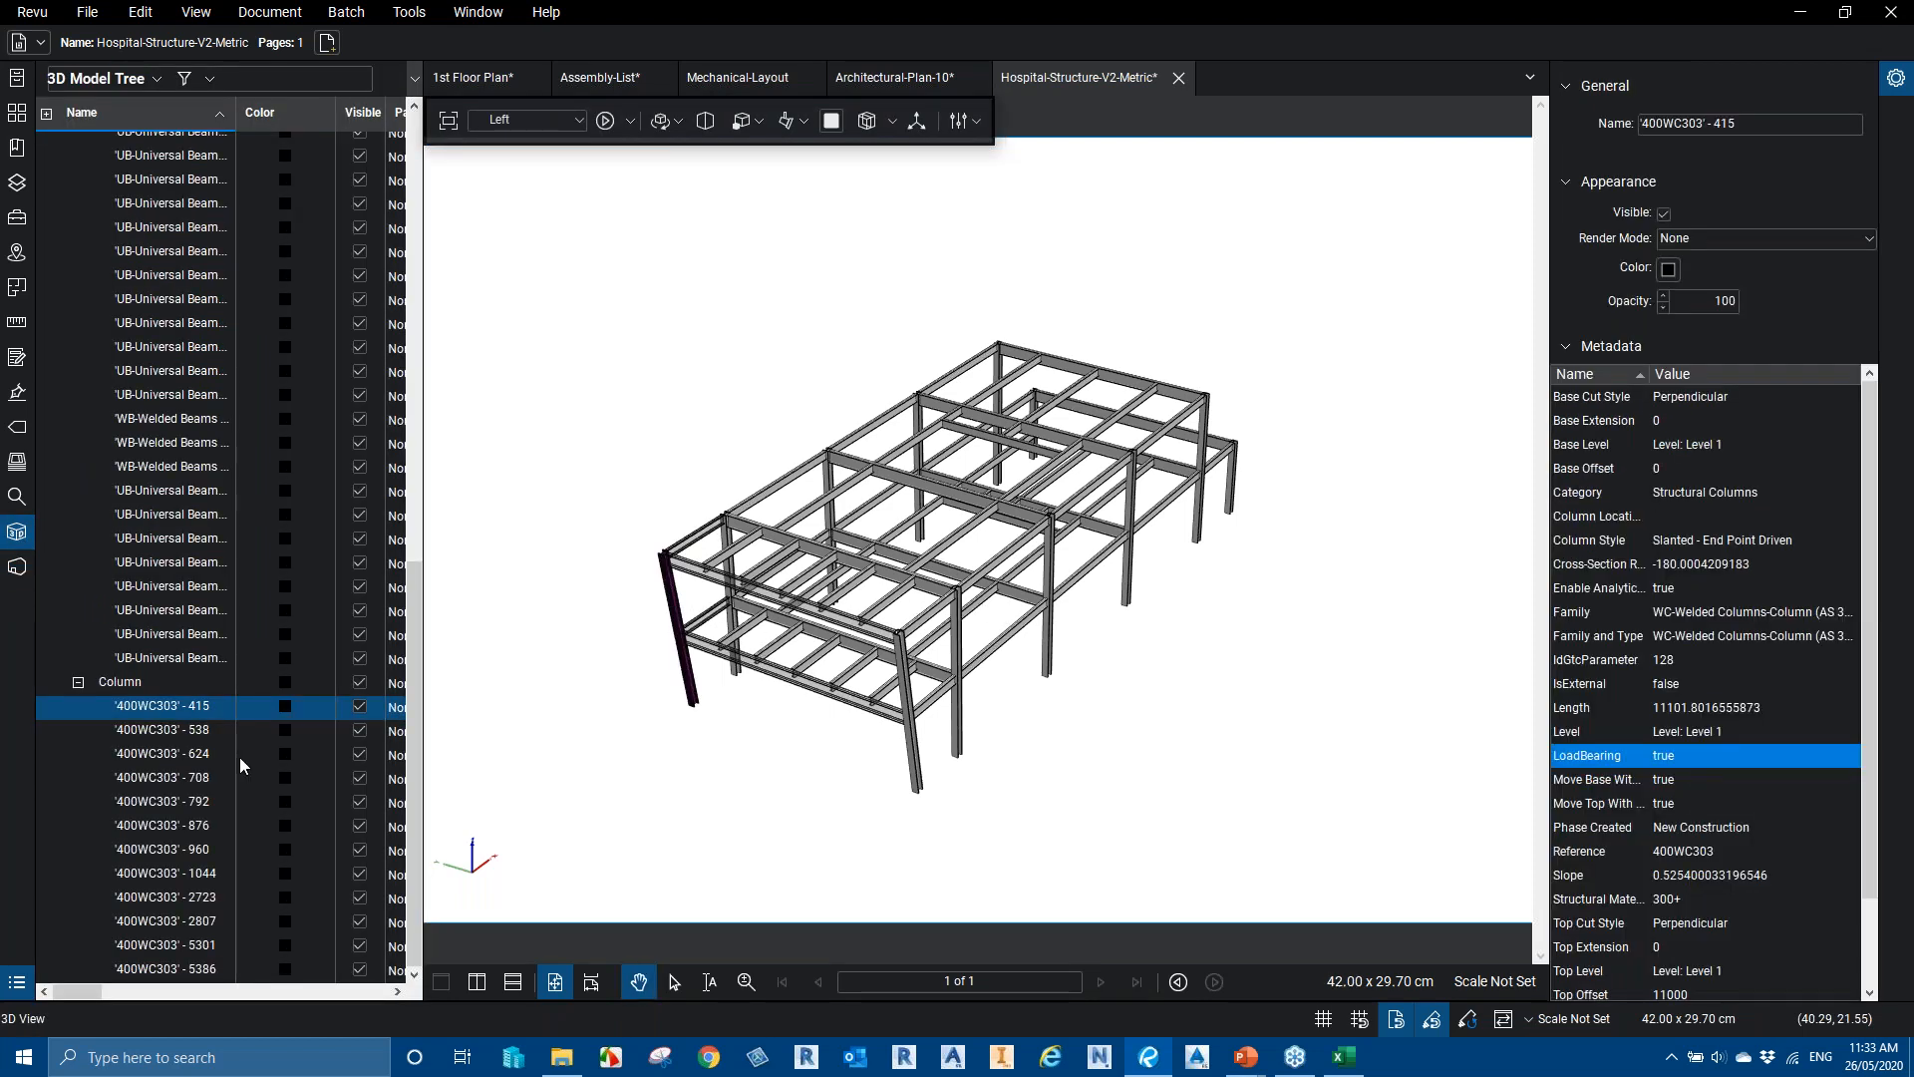
left_click(172, 778)
left_click(170, 827)
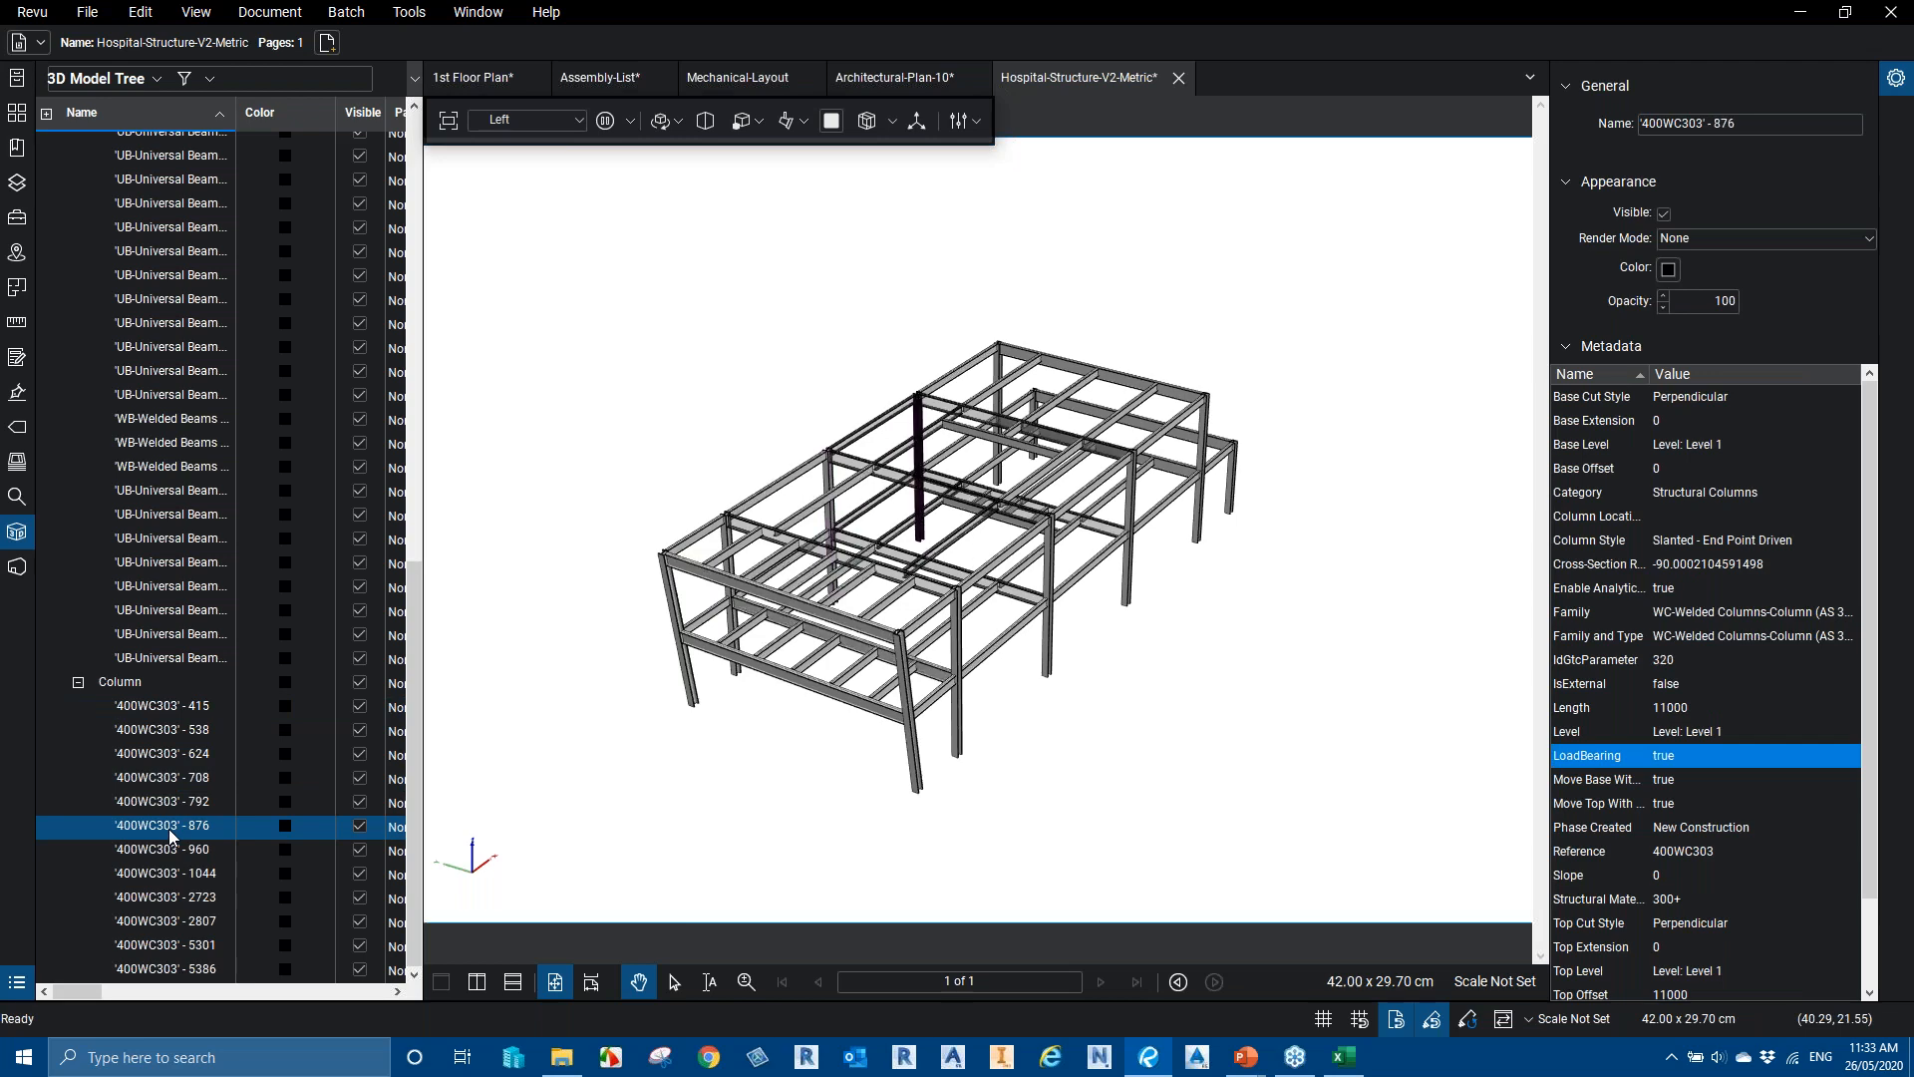
Locate two Universal Beams from the model tree, inspect the highlighted beam up close, and clear the selection
left_click(173, 610)
left_click(179, 490)
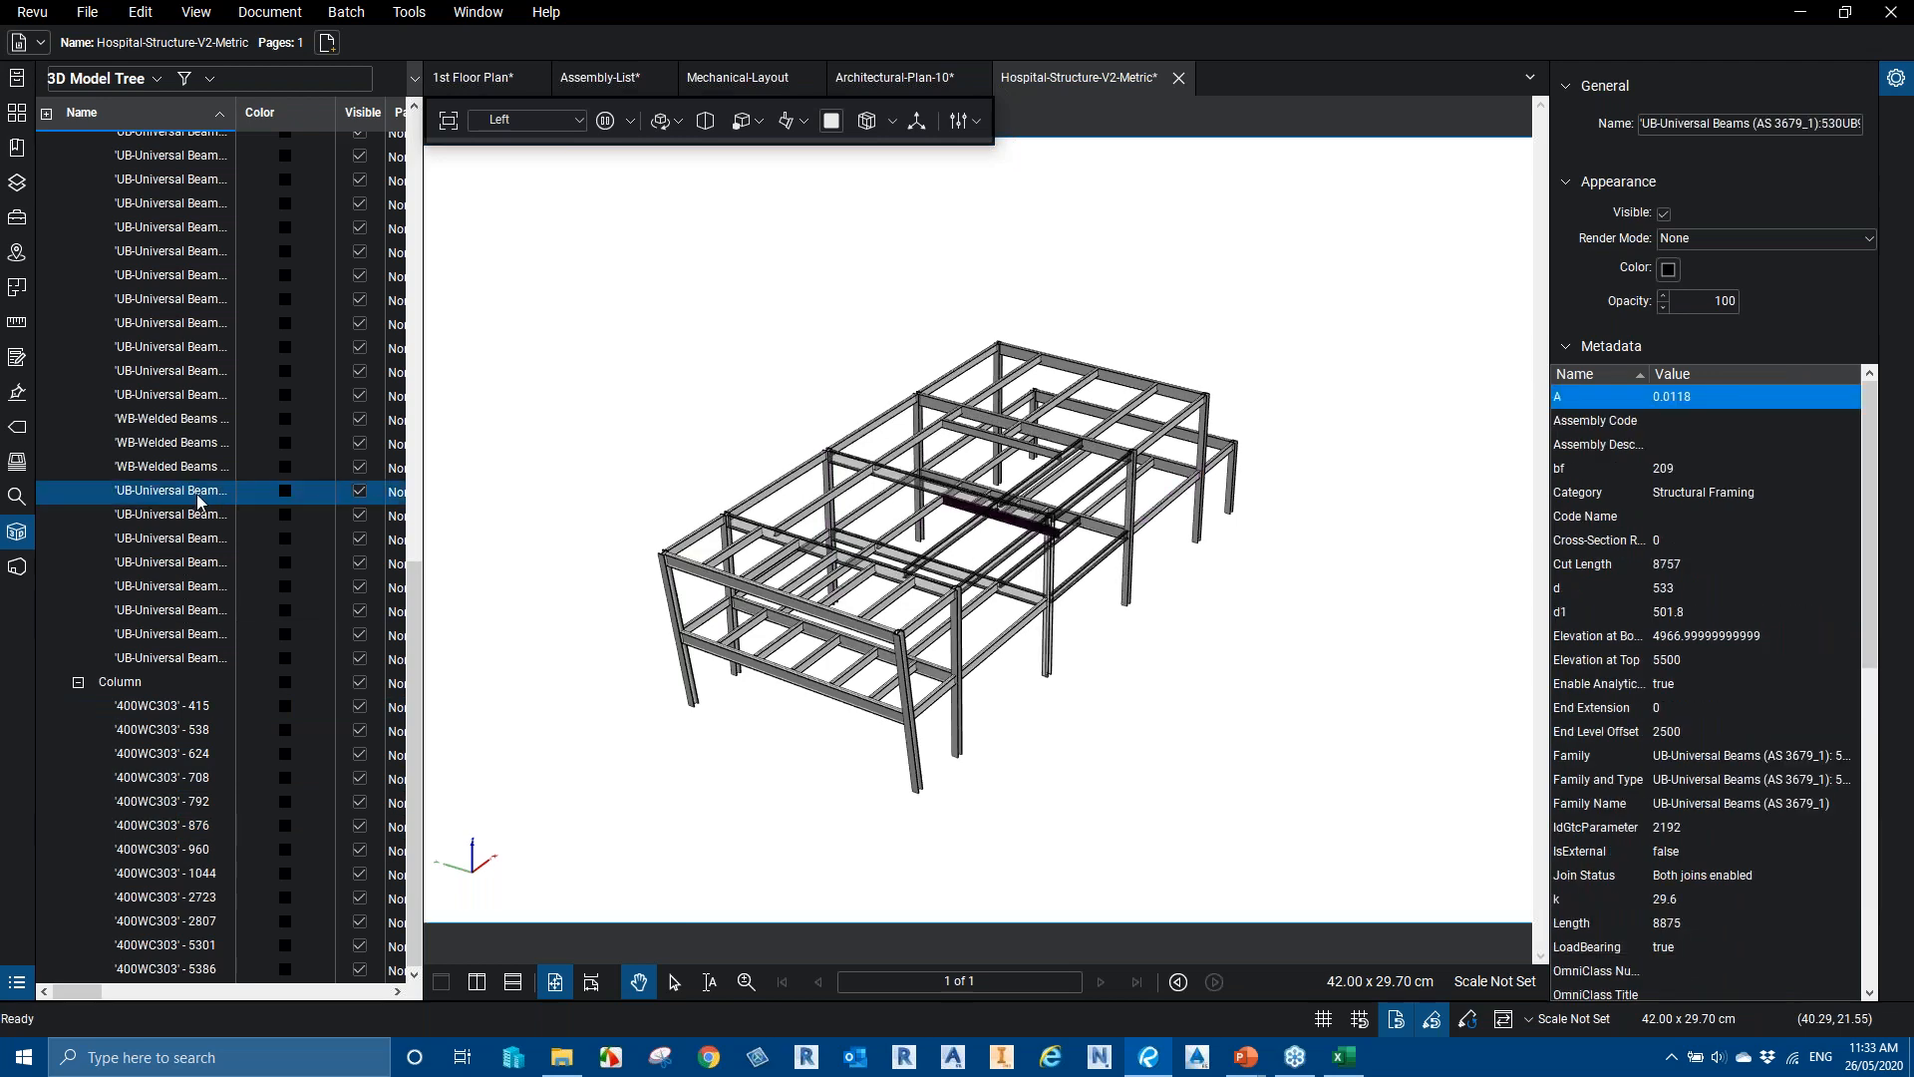
scroll(994, 513, "up", 2)
scroll(994, 514, "up", 2)
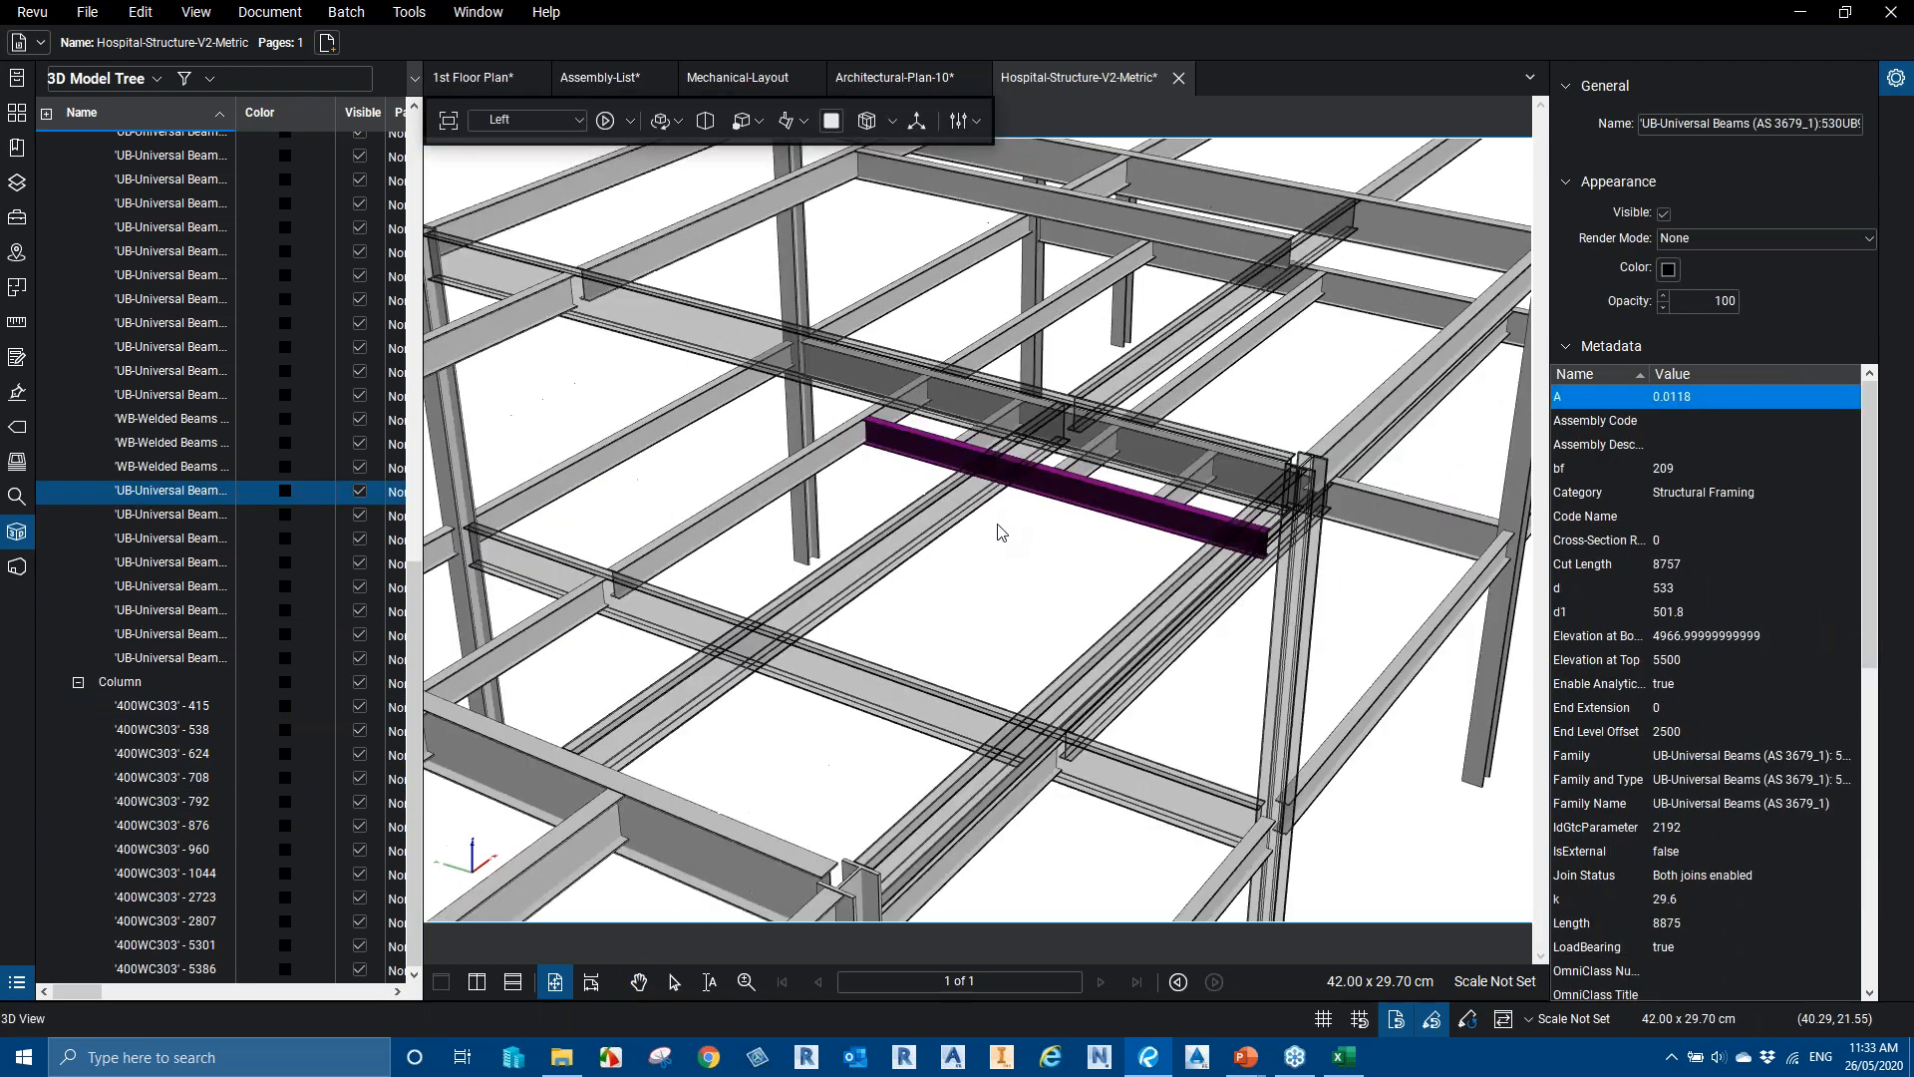
scroll(994, 524, "down", 4)
left_click(1236, 672)
left_click_drag(1236, 672, 788, 634)
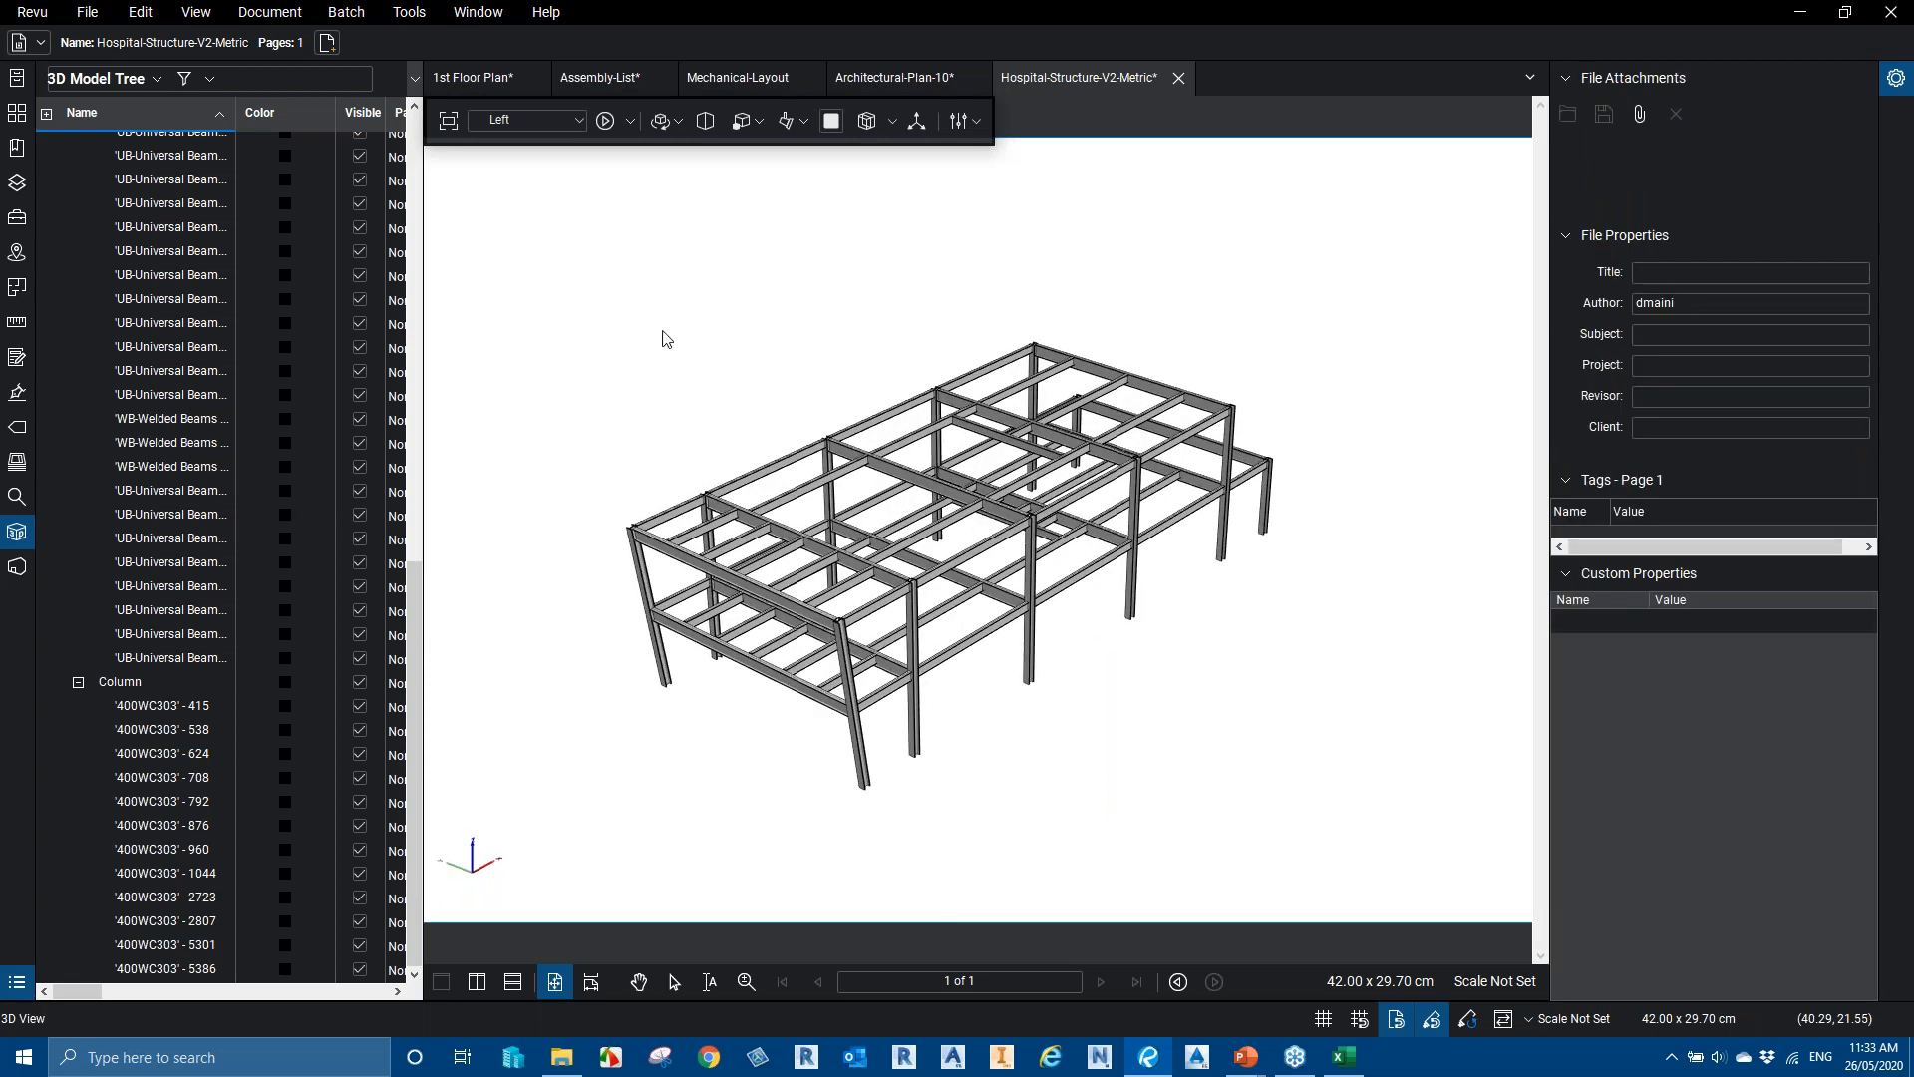
Close the Hospital-Structure-V2-Metric PDF without saving its changes
key("v")
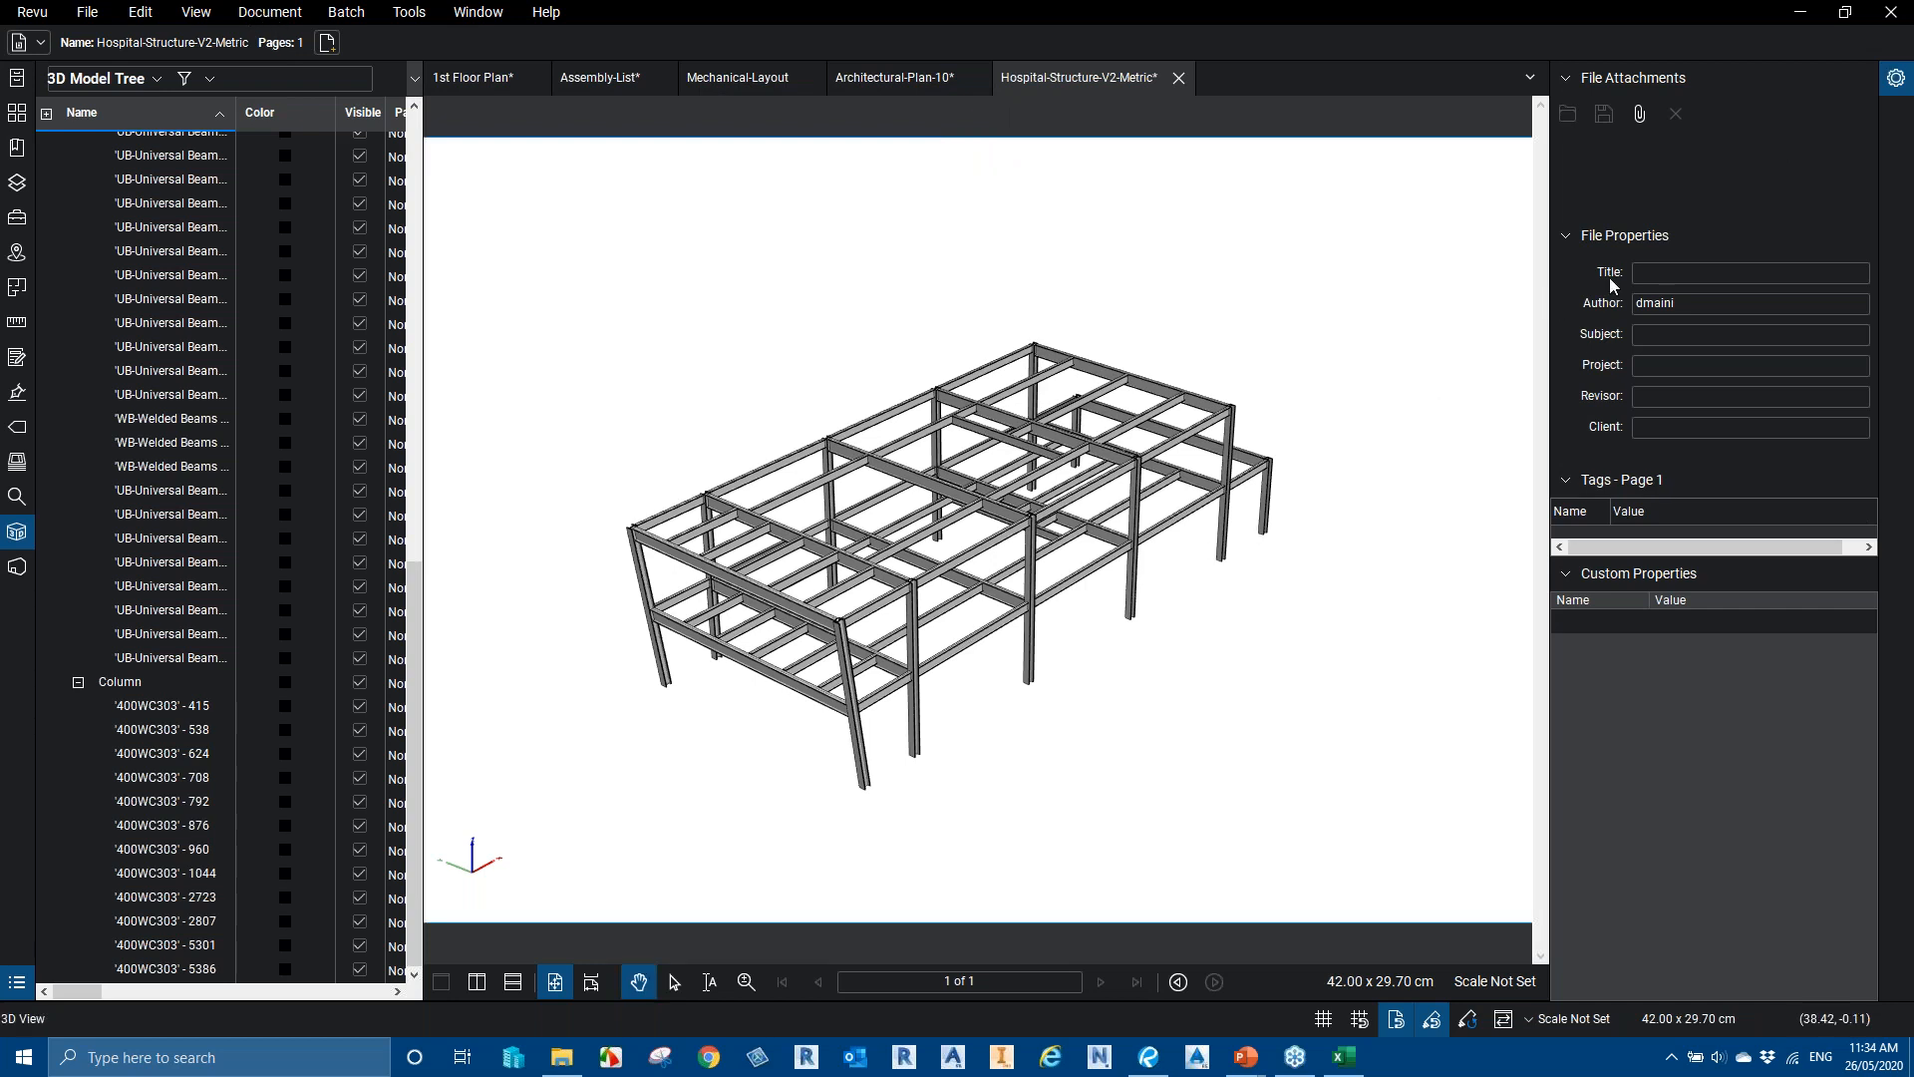
left_click(1178, 78)
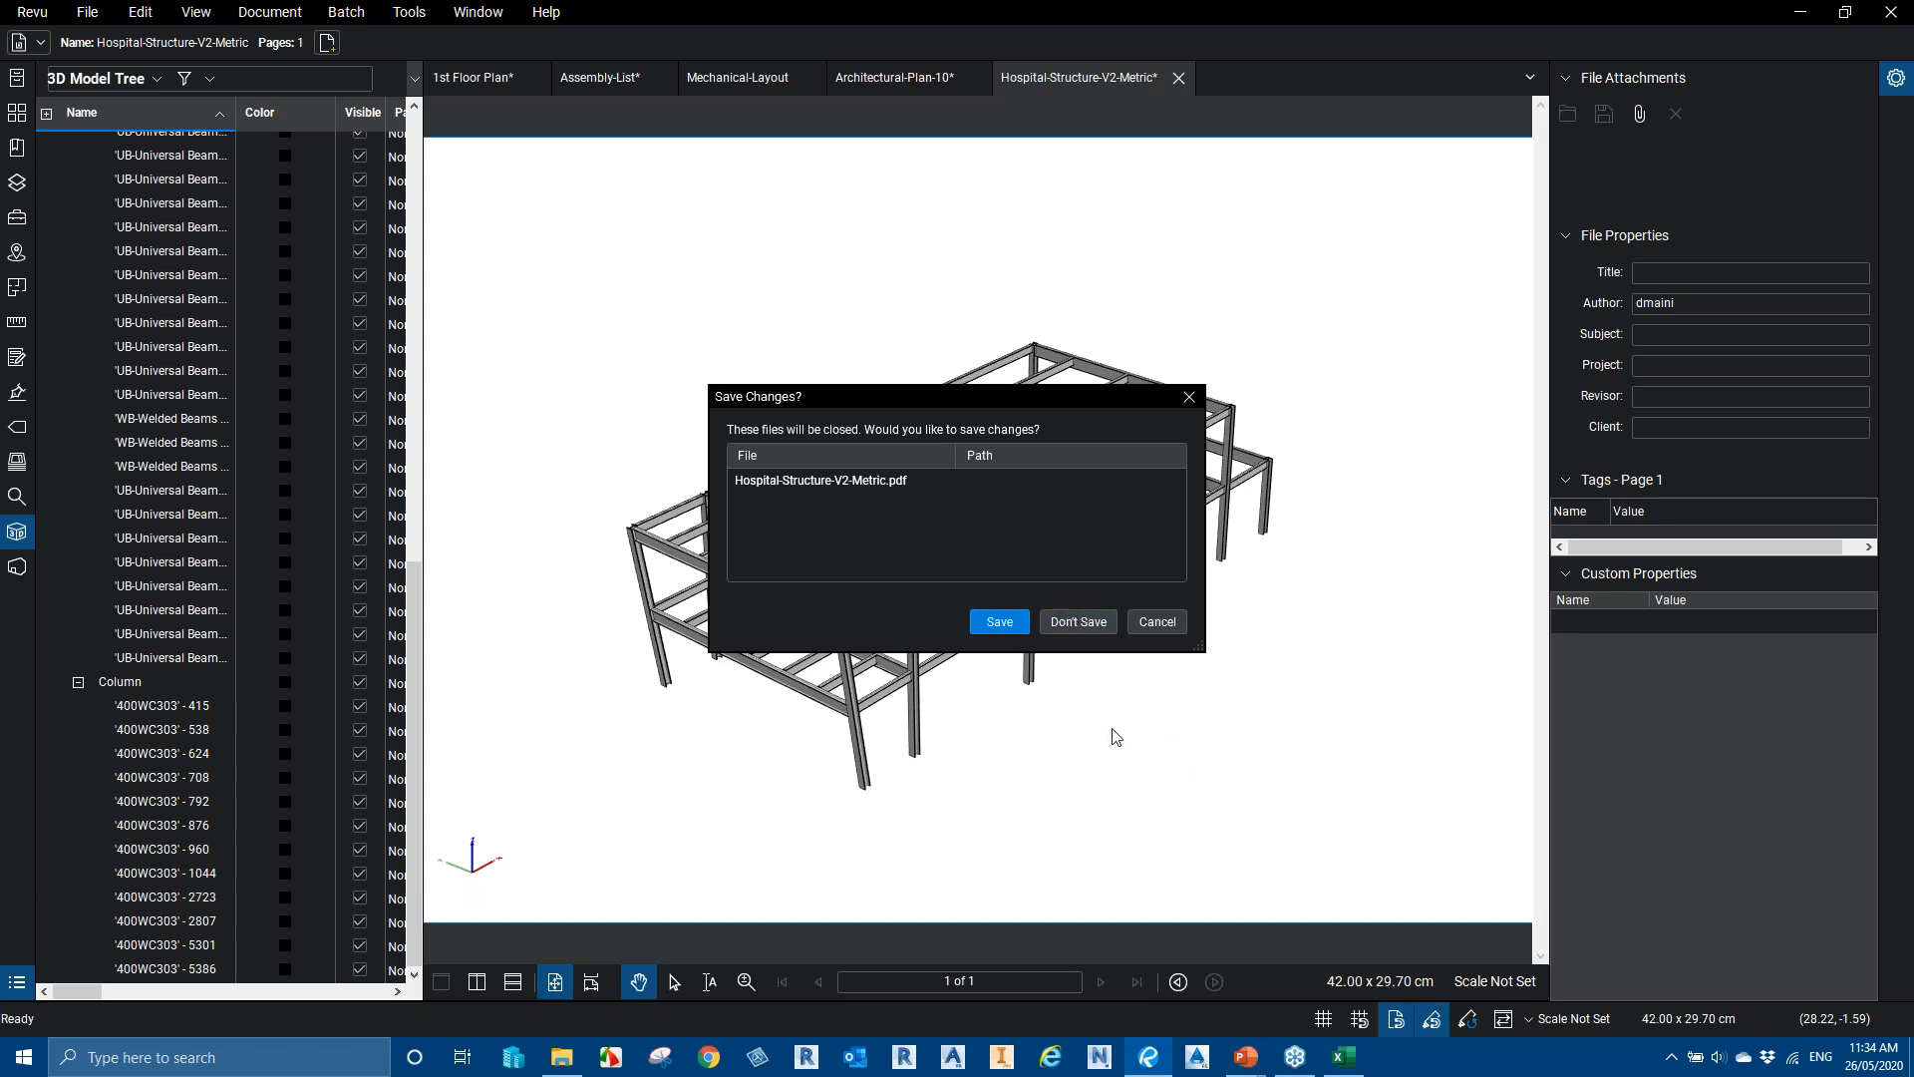
left_click(1067, 622)
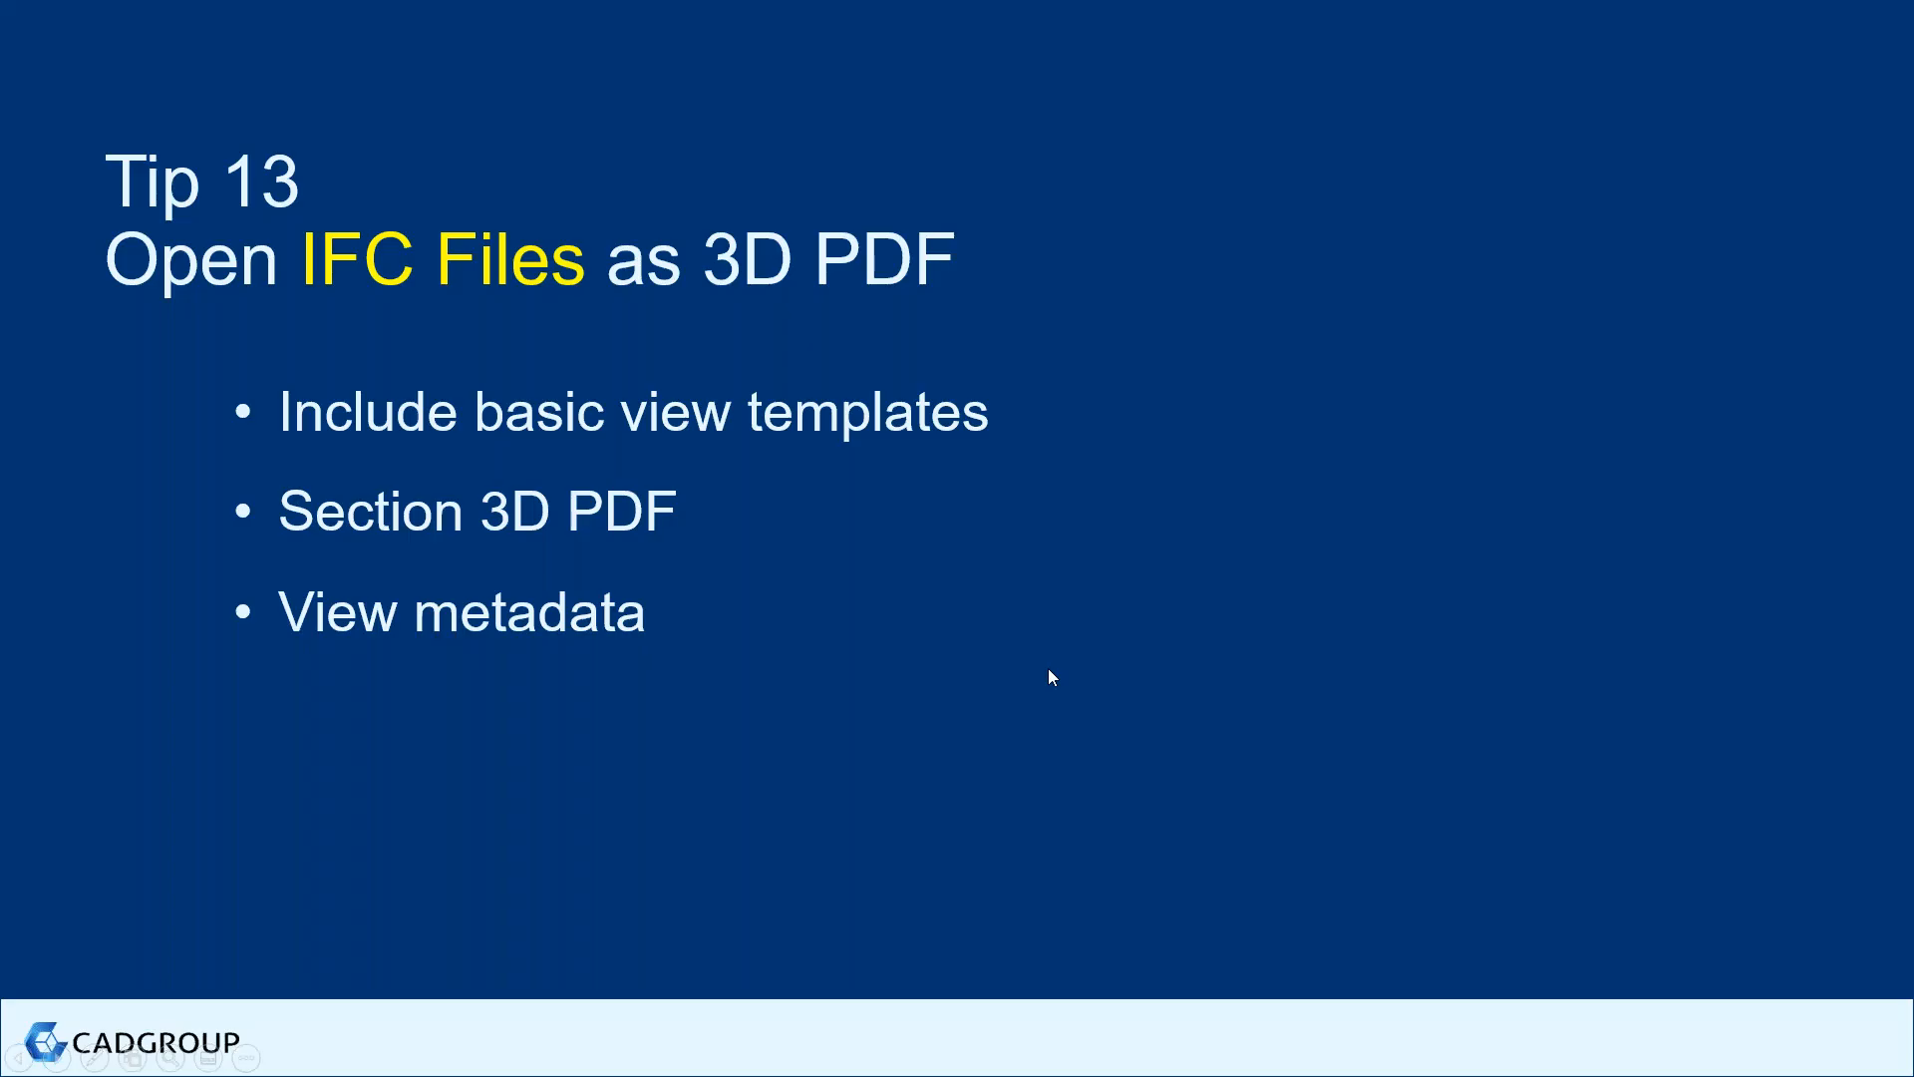
left_click(1049, 668)
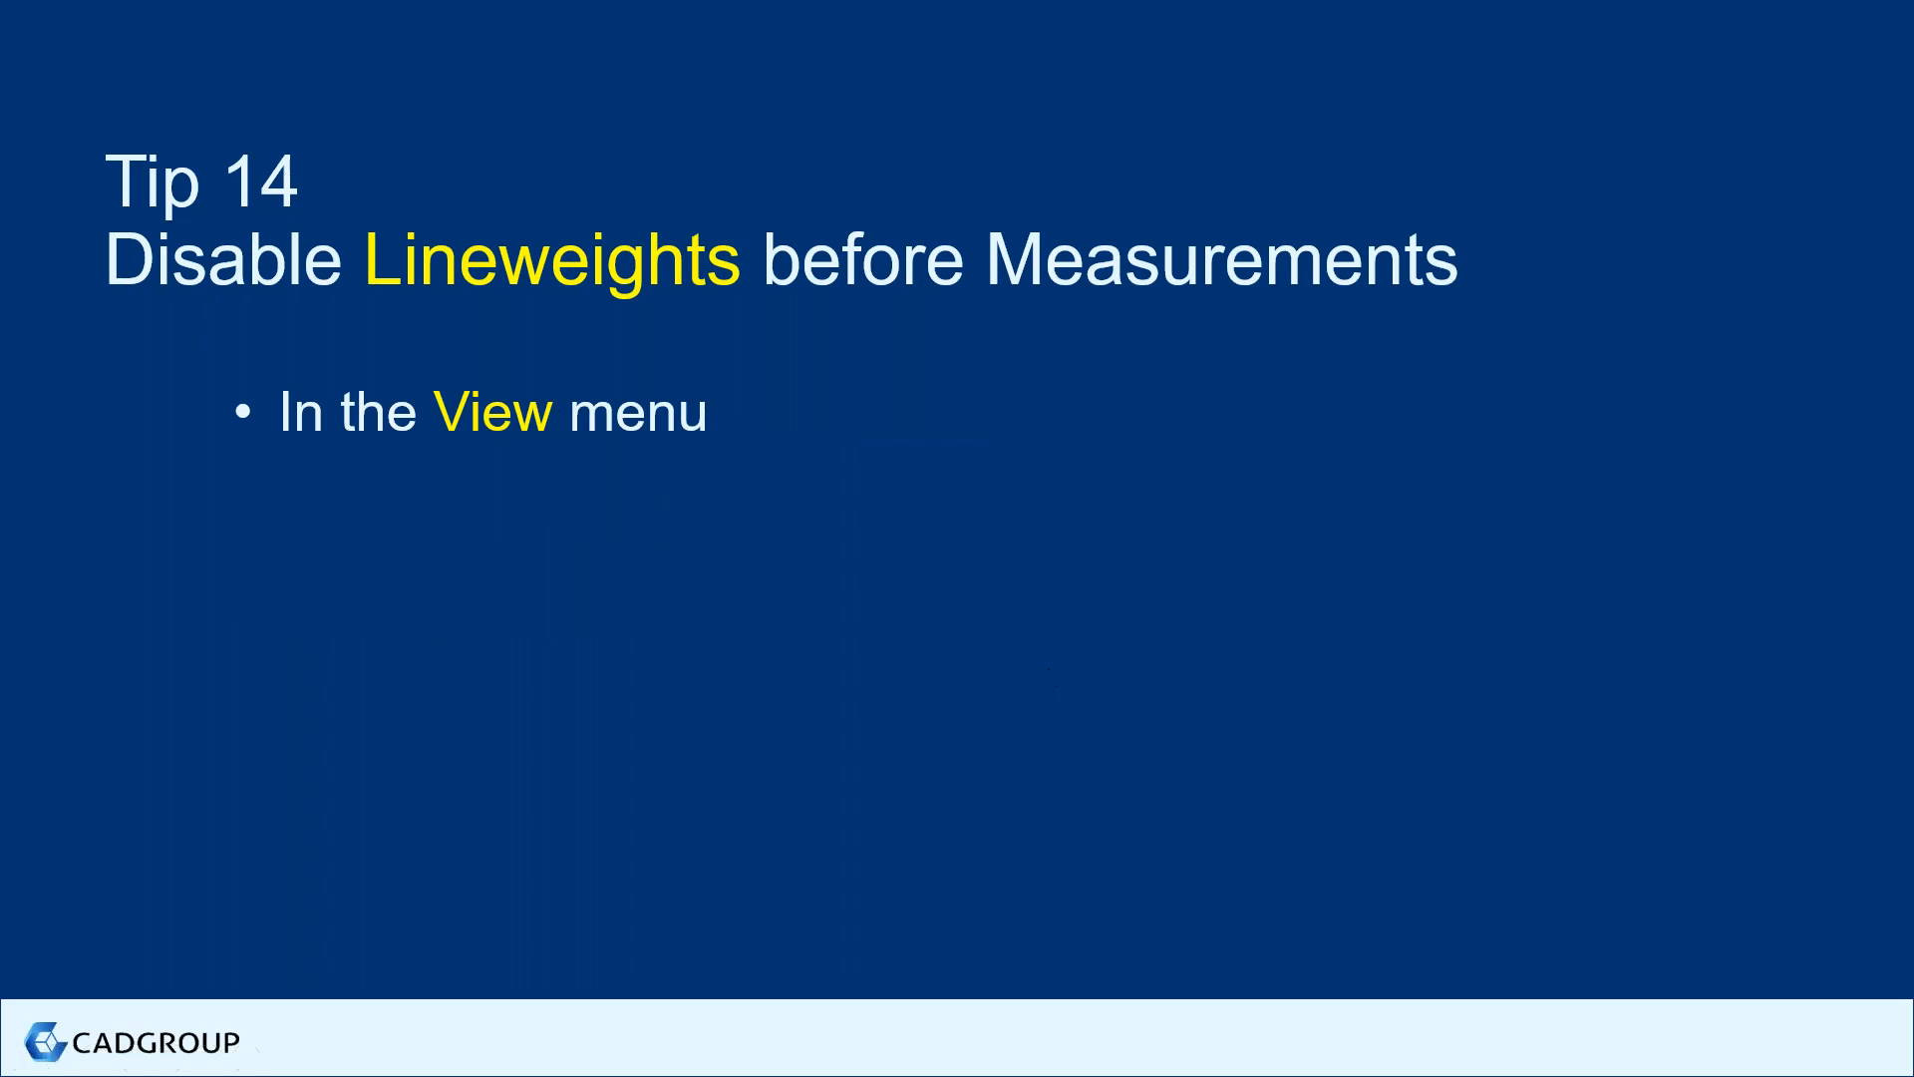
Switch back to Revu's 1st Floor Plan and look up the Disable Line Weights option without applying it
key("alt+Tab")
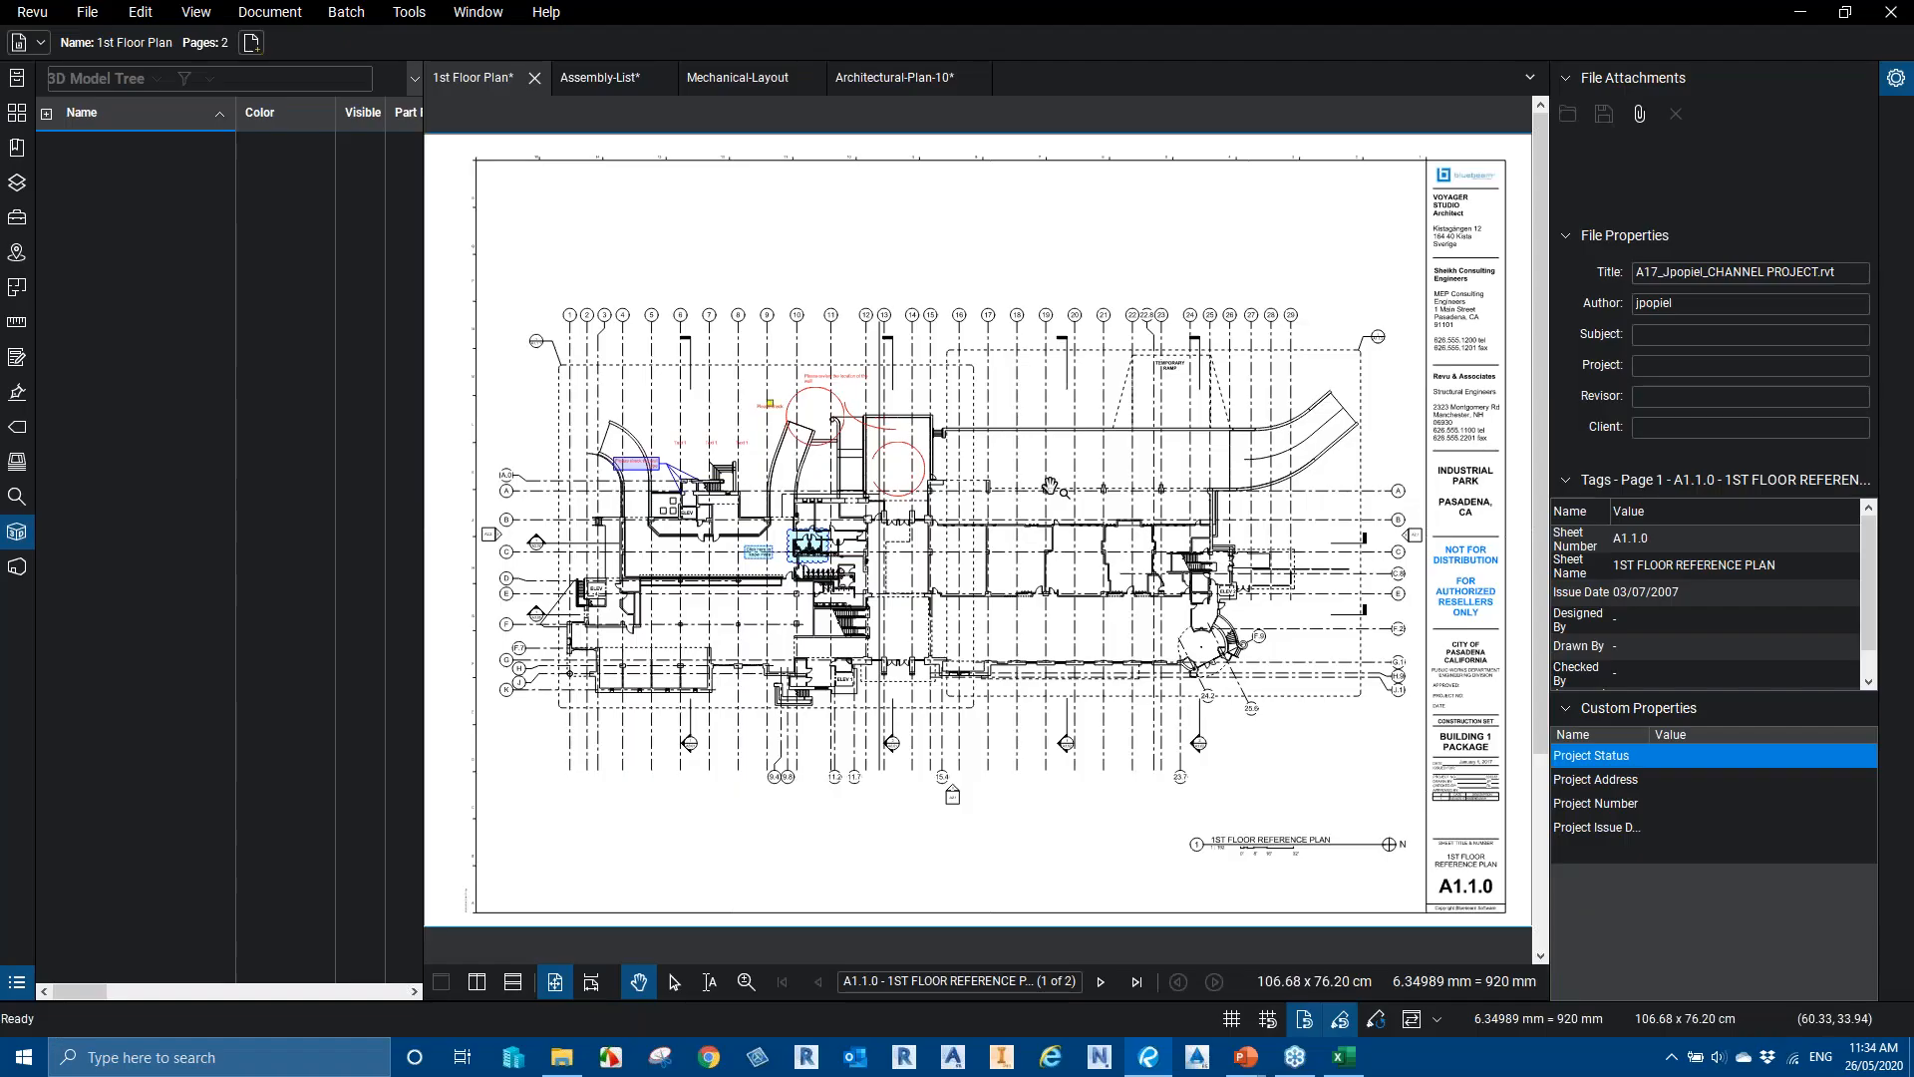
scroll(1055, 487, "up", 6)
left_click(197, 12)
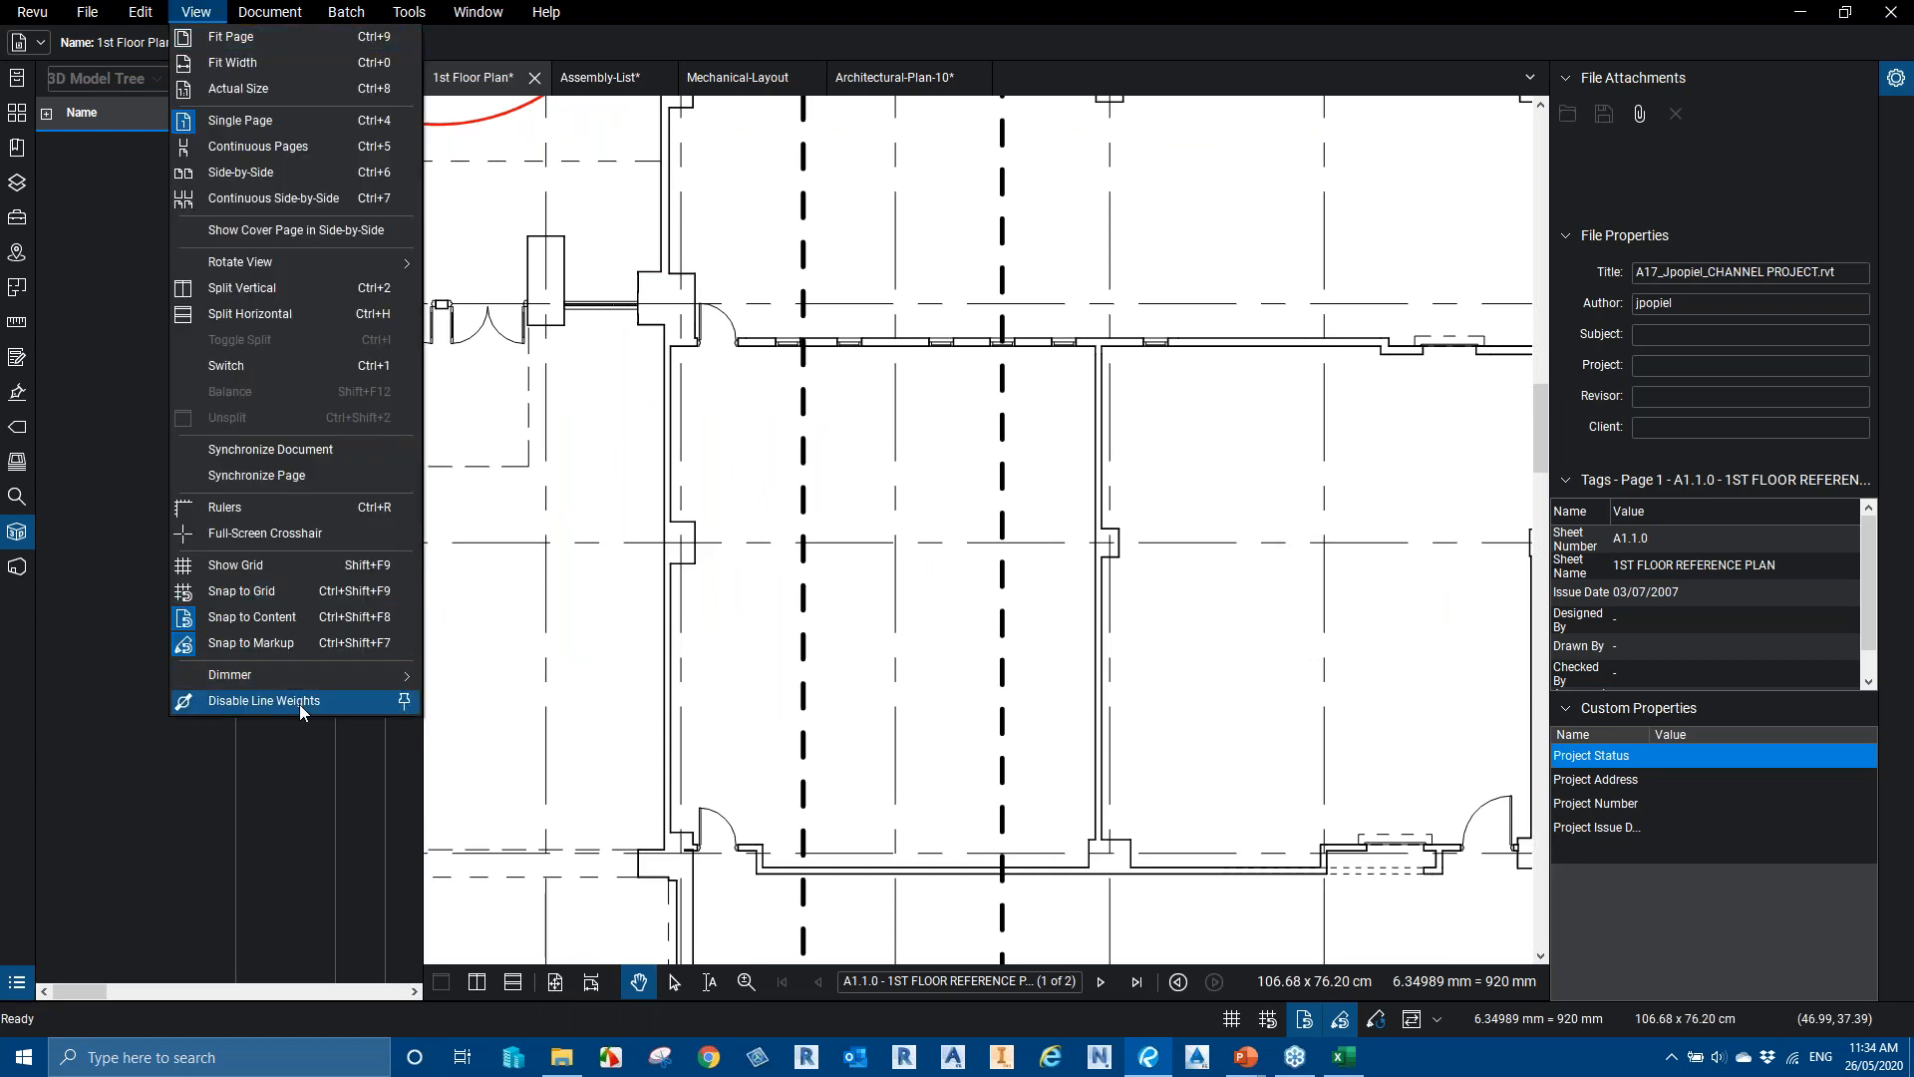
left_click(695, 373)
Examine the wall line thickness at the corner beside the doorway in the 1st Floor Plan, close up and from farther away
scroll(624, 344, "up", 4)
scroll(967, 399, "up", 4)
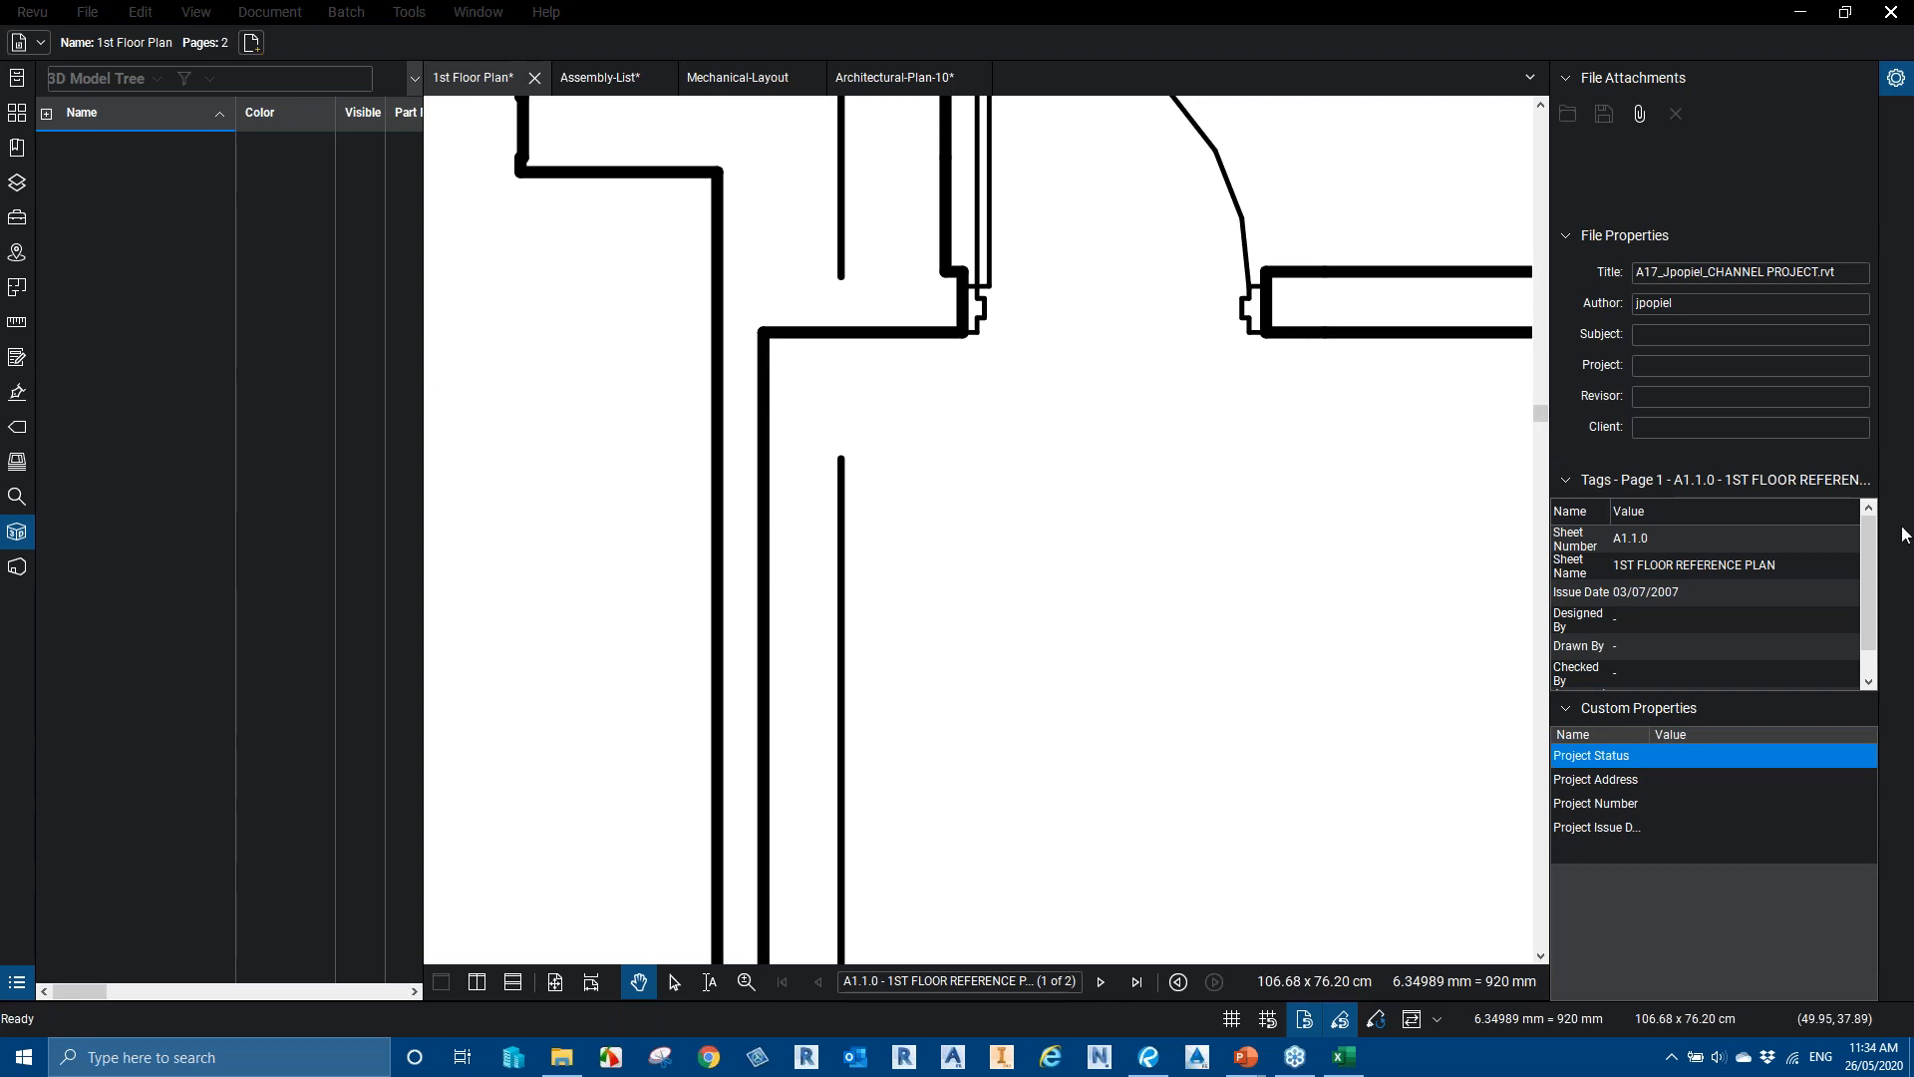
scroll(887, 468, "down", 5)
scroll(895, 481, "up", 3)
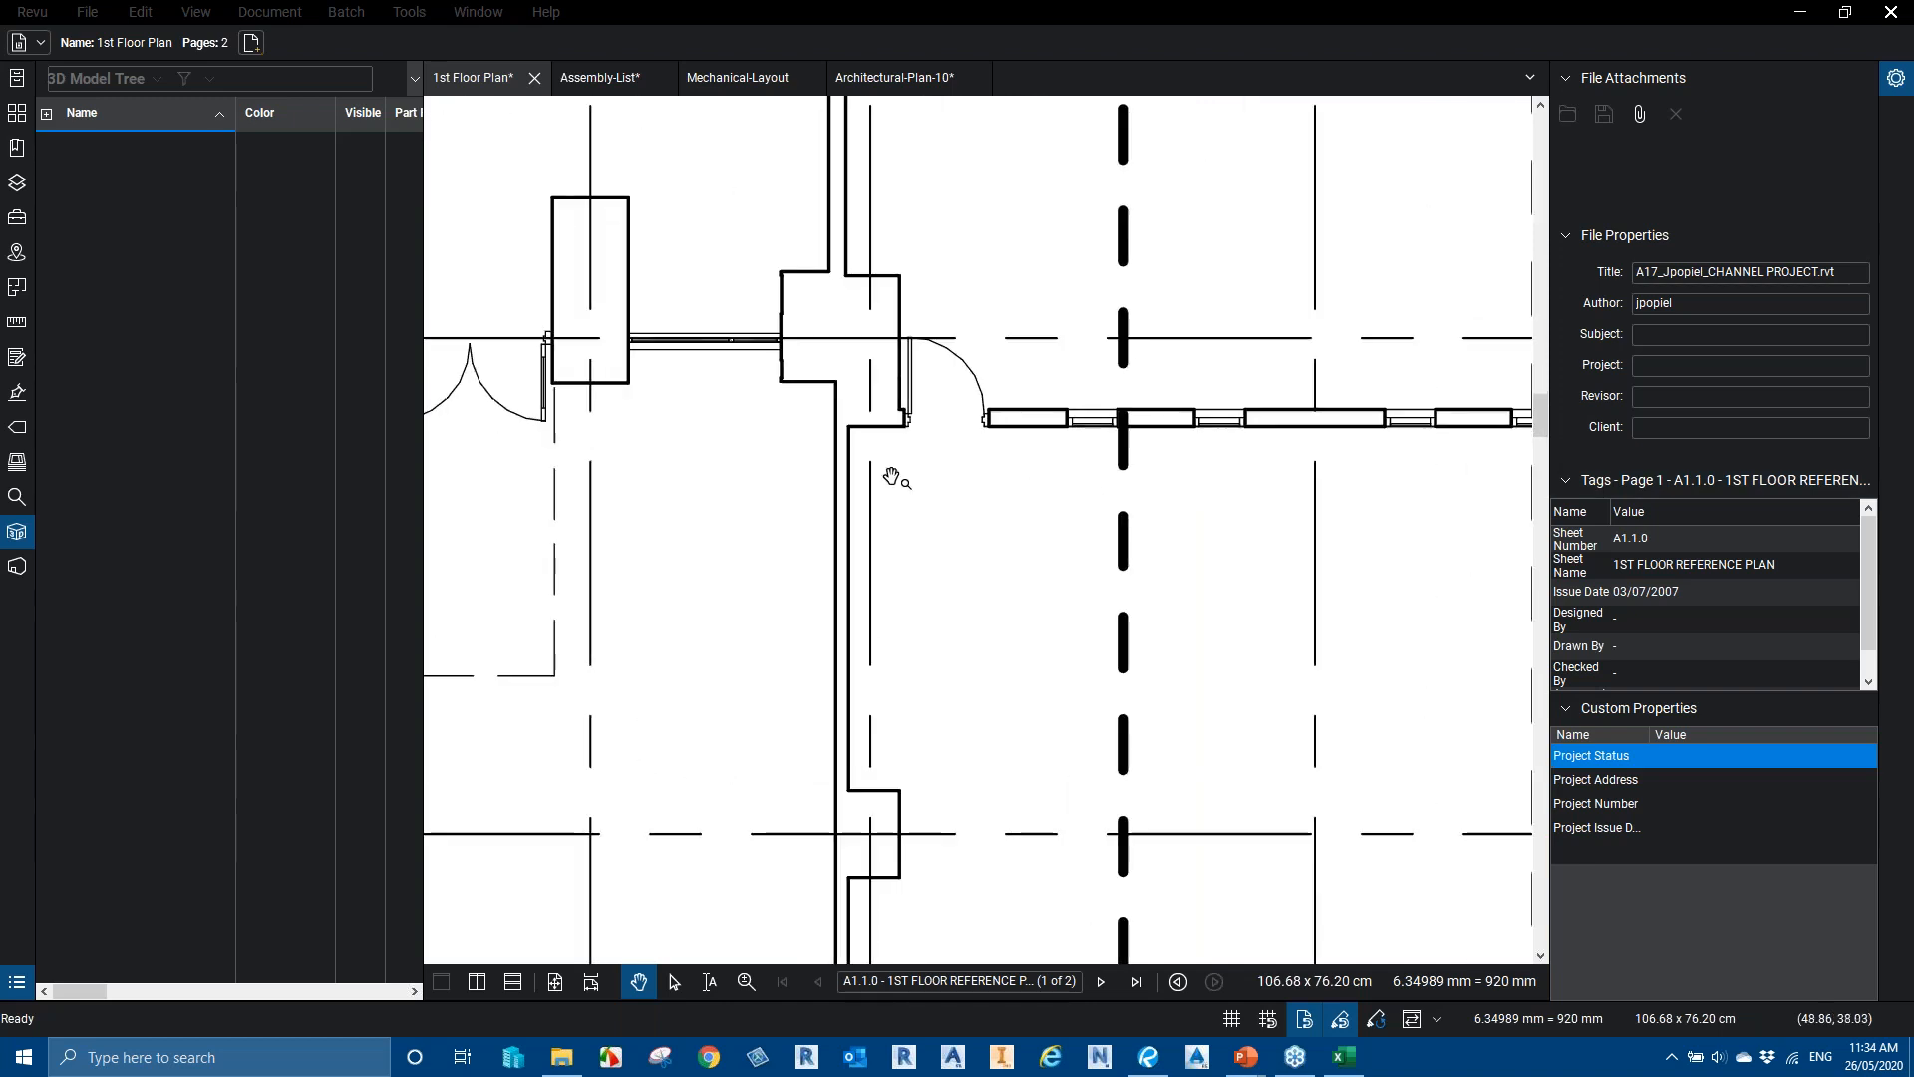
scroll(895, 480, "down", 4)
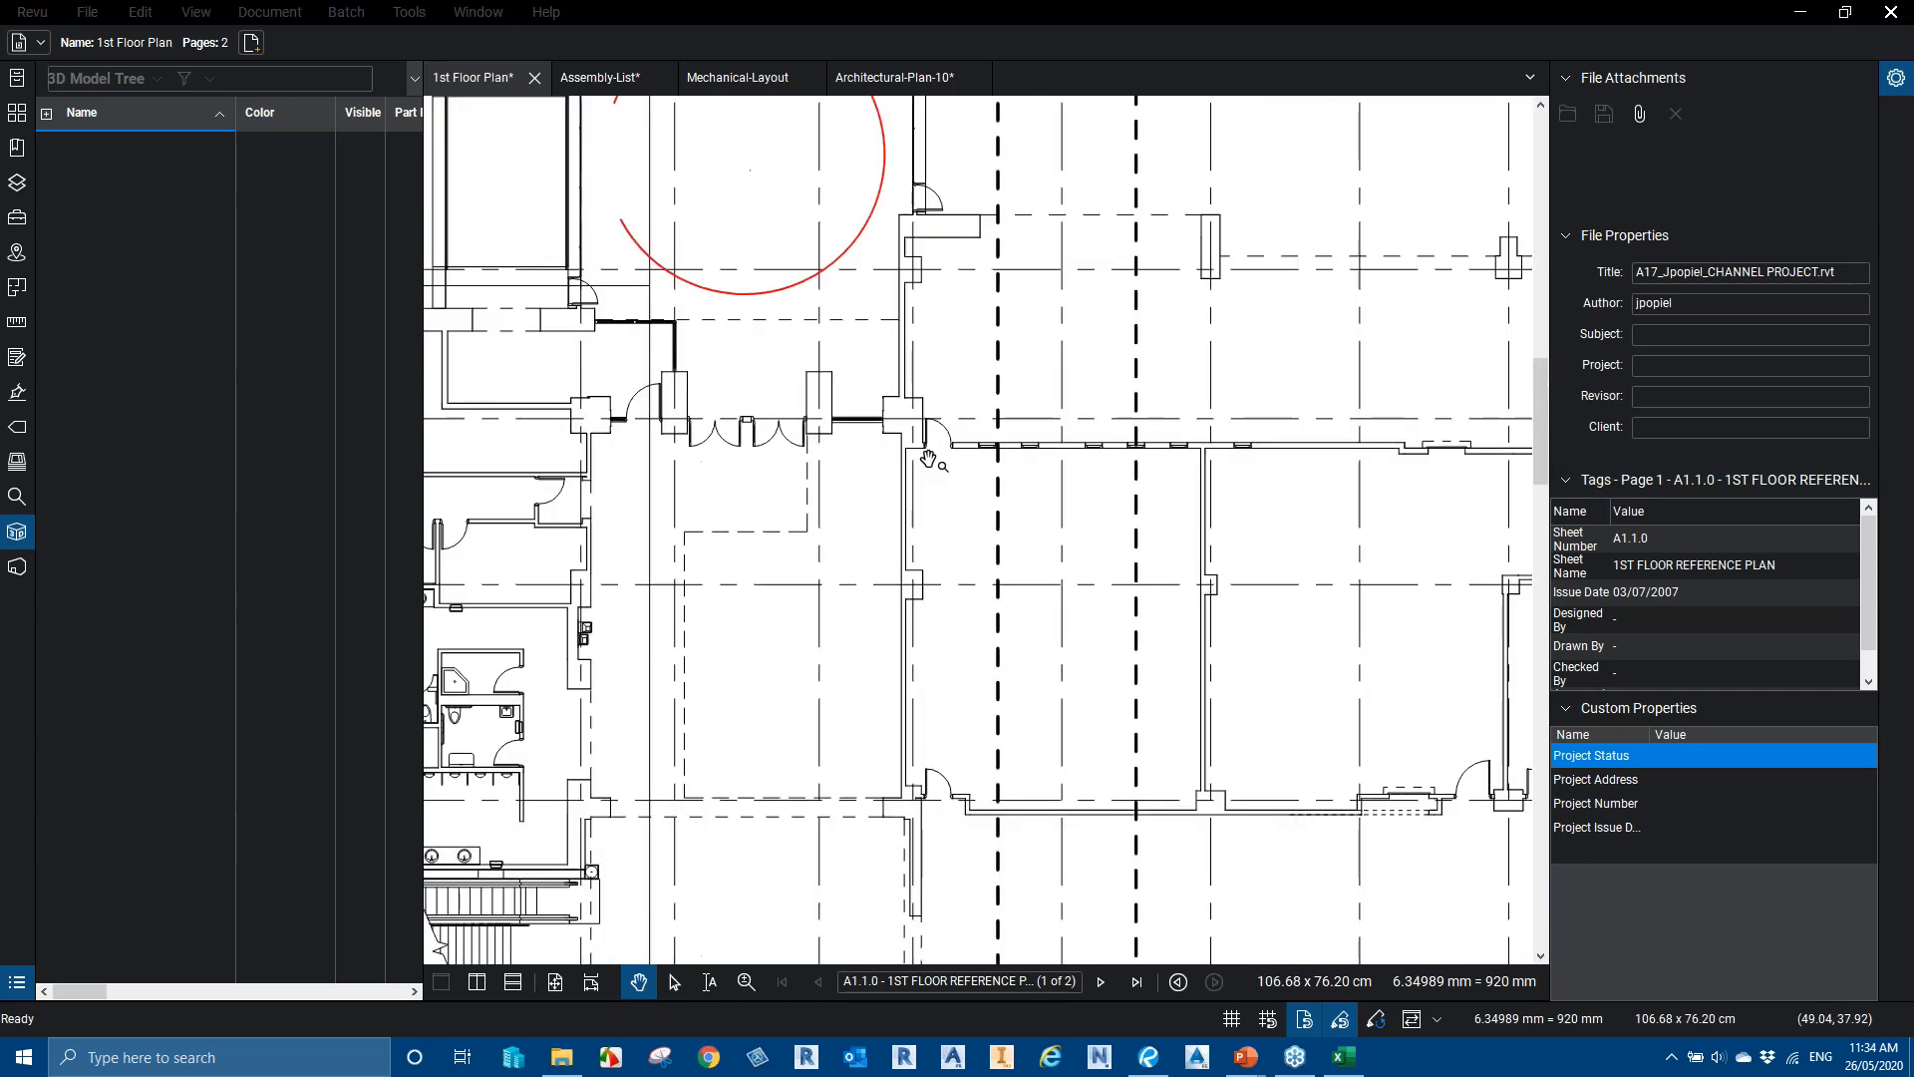
scroll(923, 464, "up", 5)
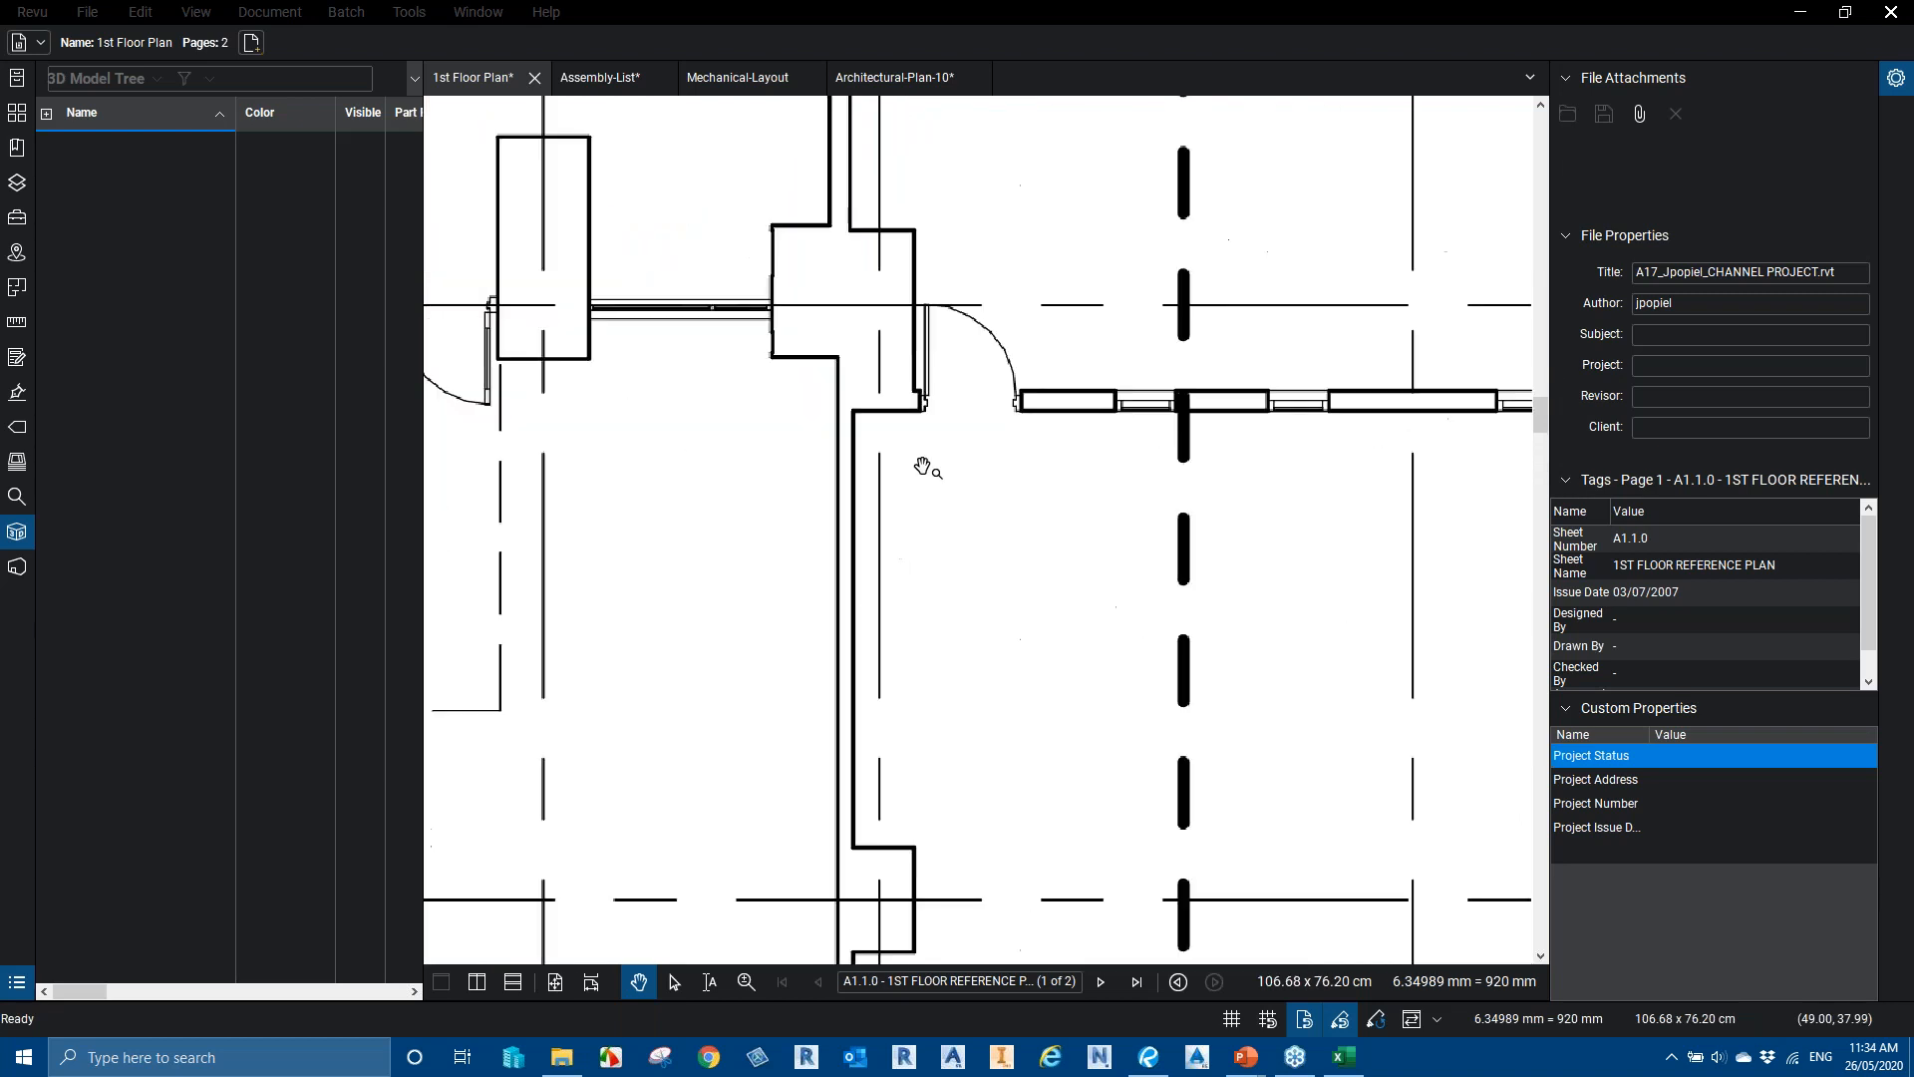
scroll(1026, 432, "up", 2)
scroll(1018, 439, "down", 3)
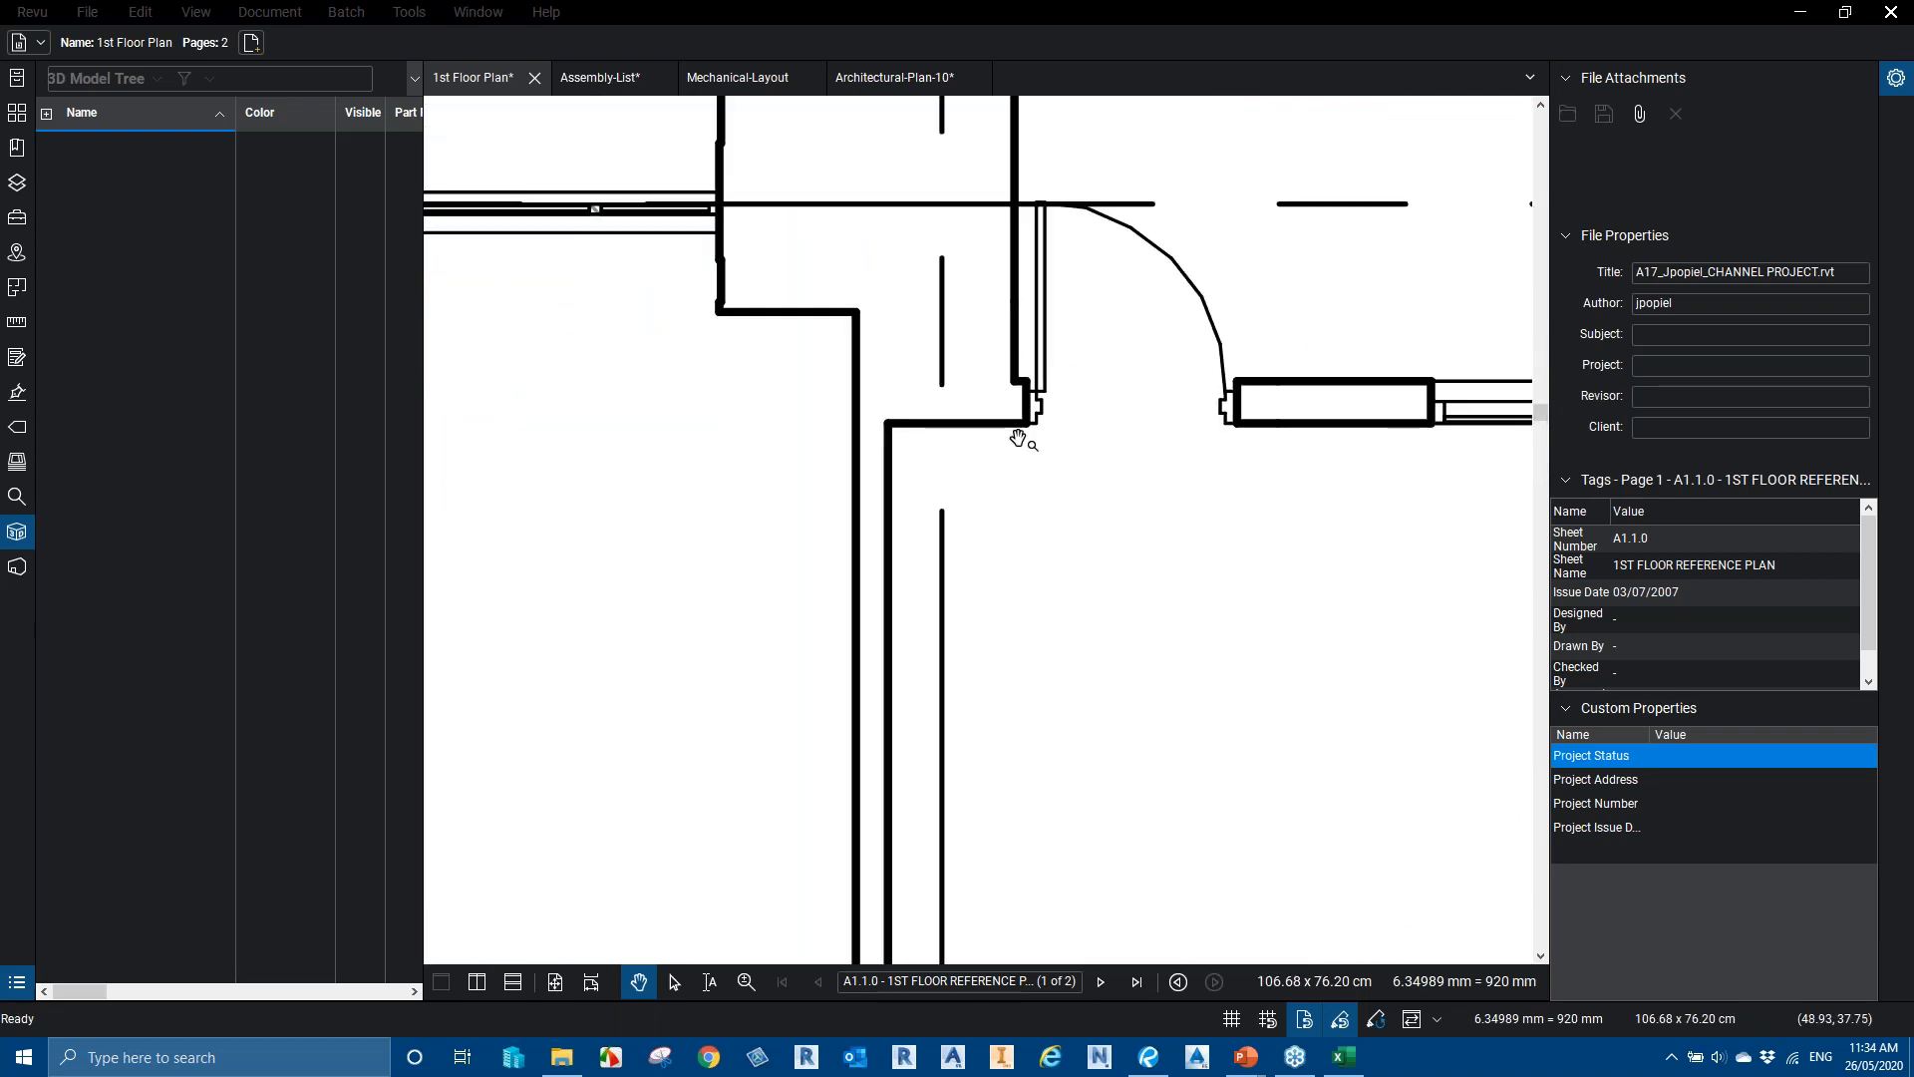
scroll(857, 319, "up", 1)
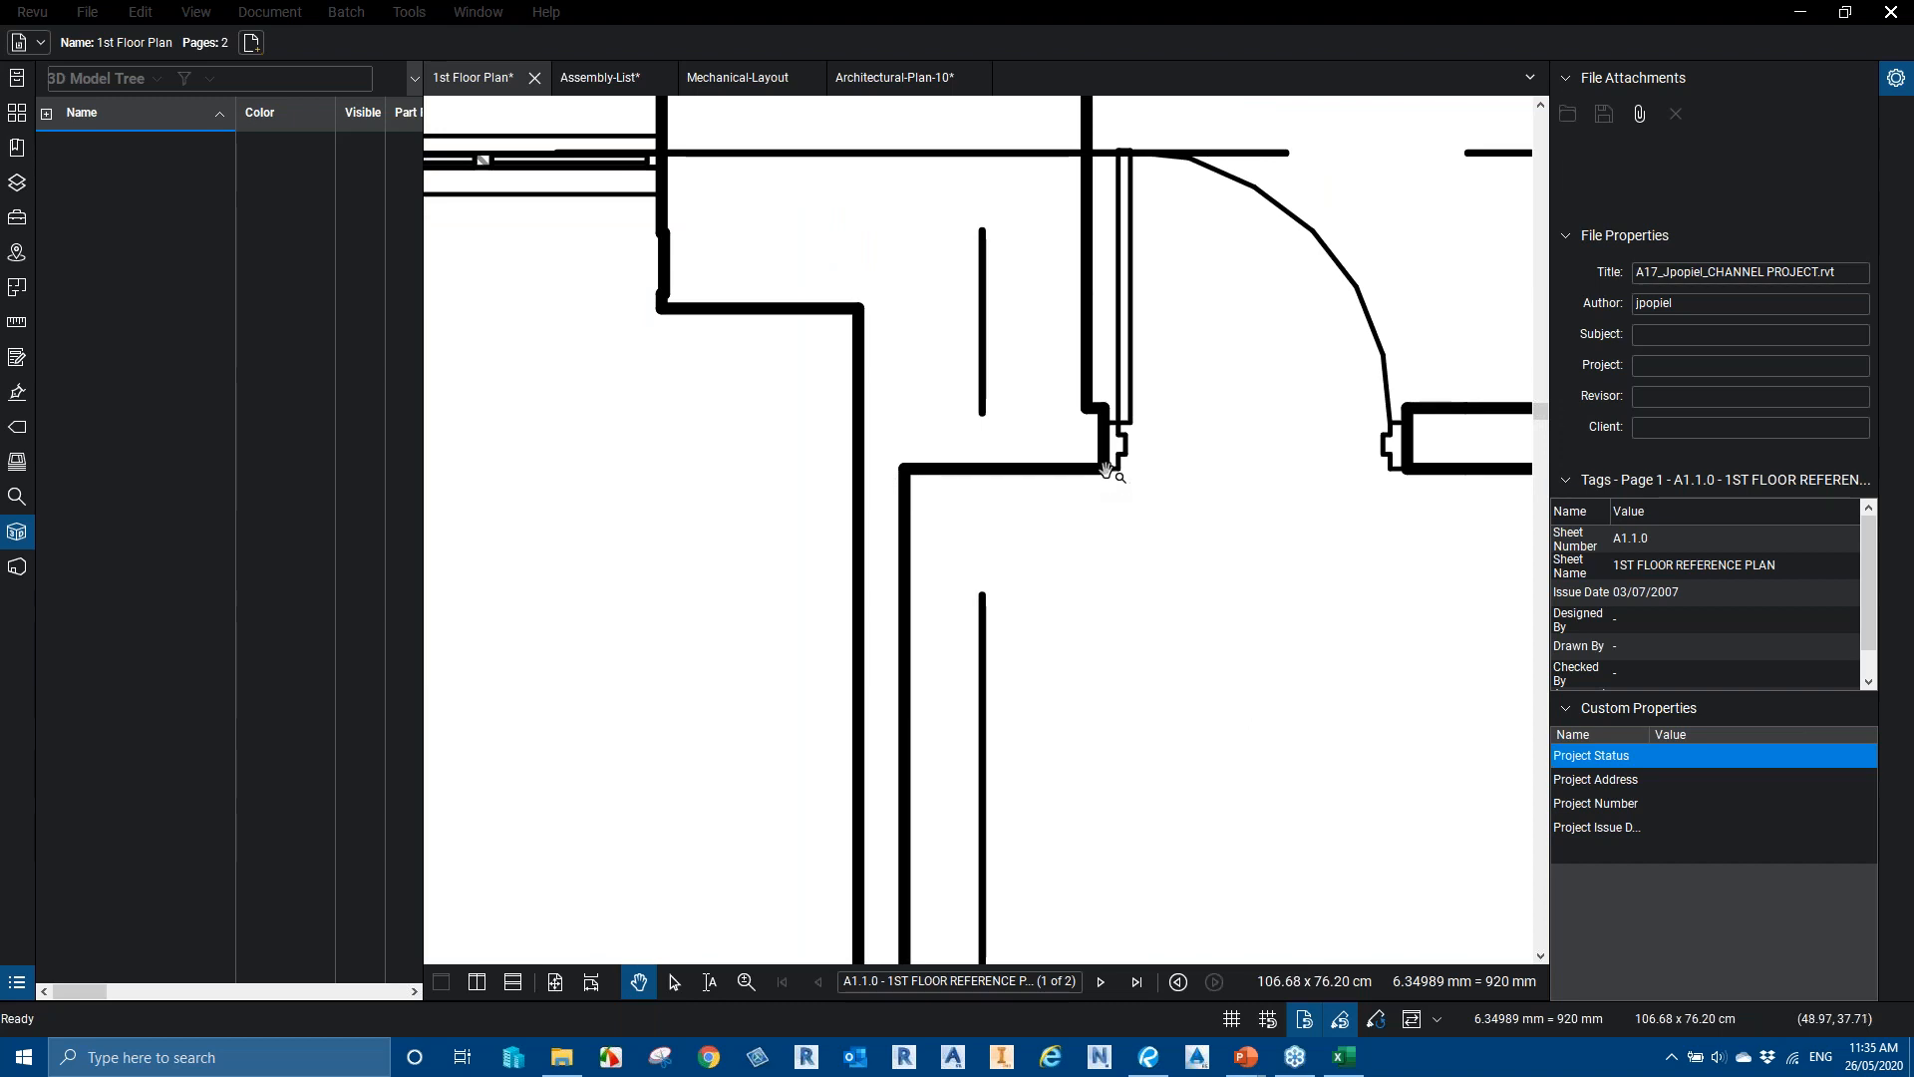
scroll(1114, 469, "up", 1)
key("ctrl")
scroll(1109, 477, "down", 1)
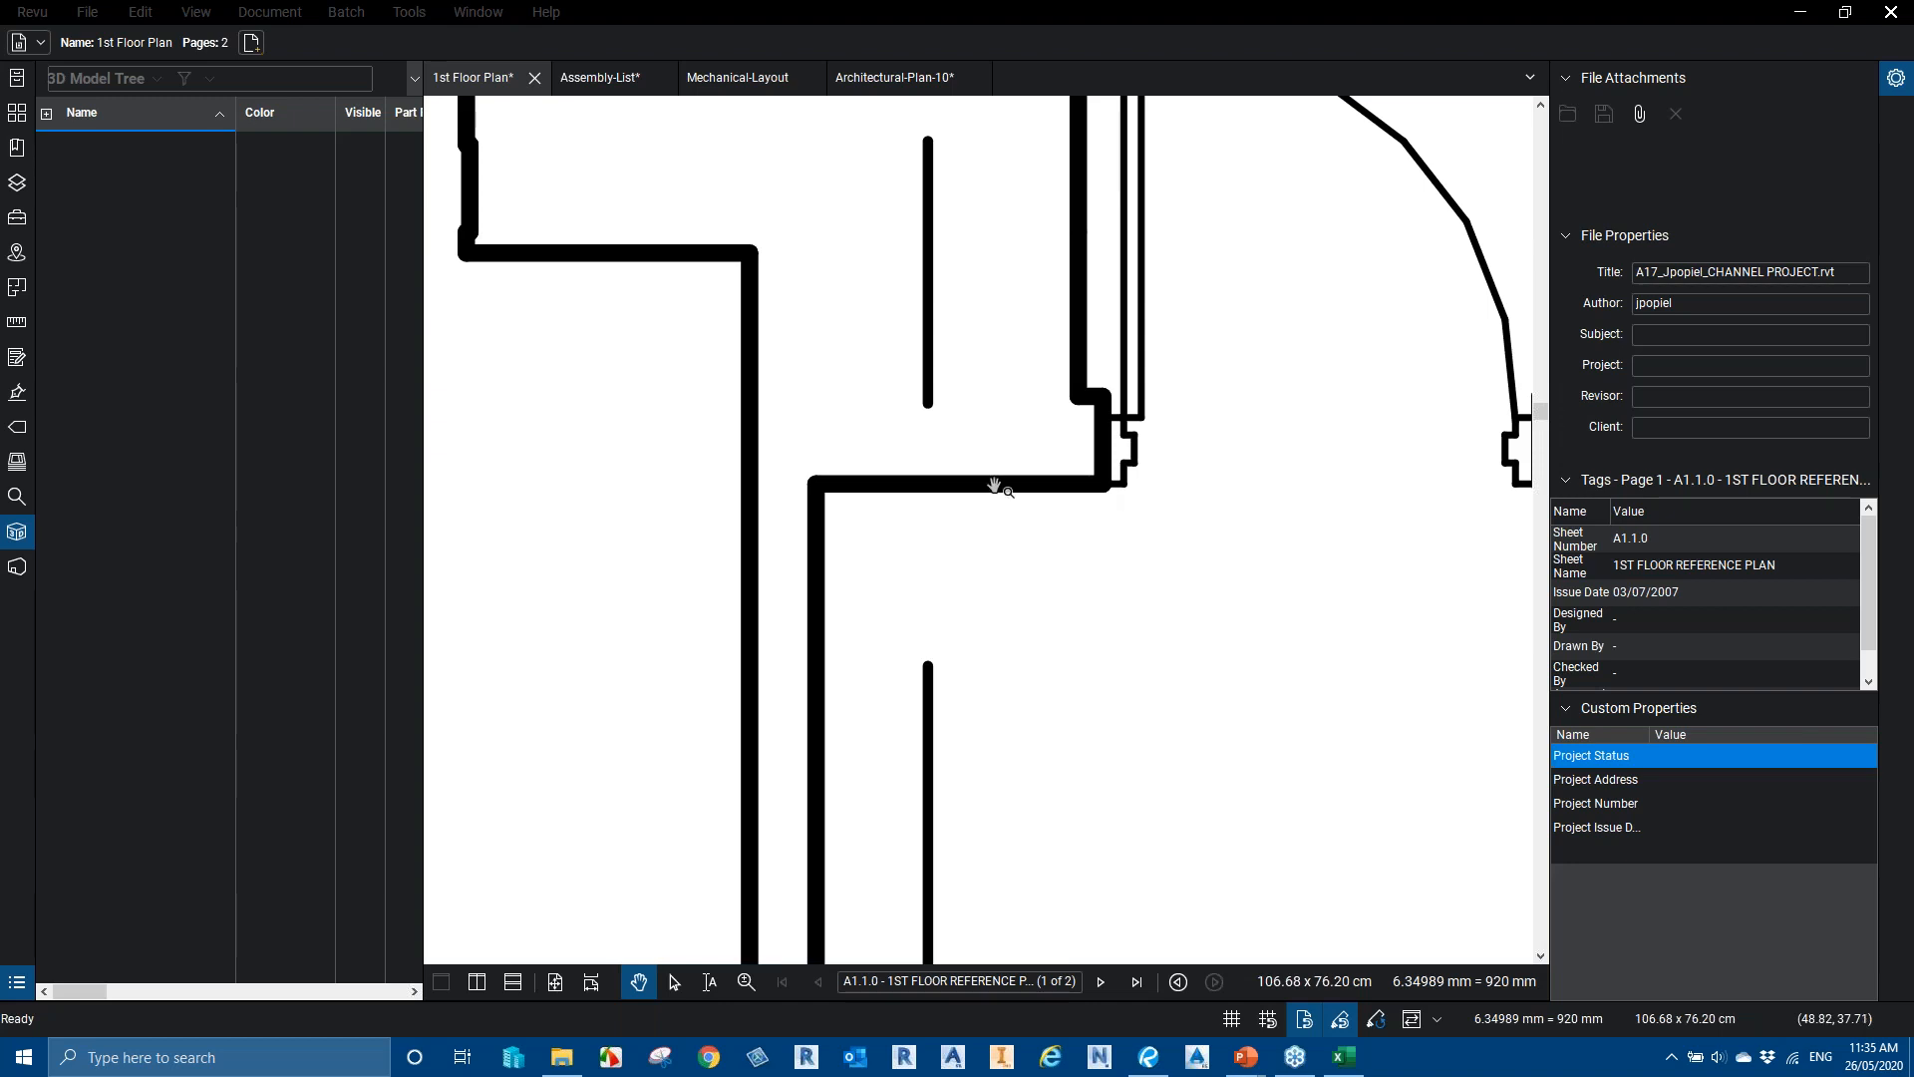
Disable line weights for the 1st Floor Plan and check the thin wall lines around the doorway
left_click(195, 12)
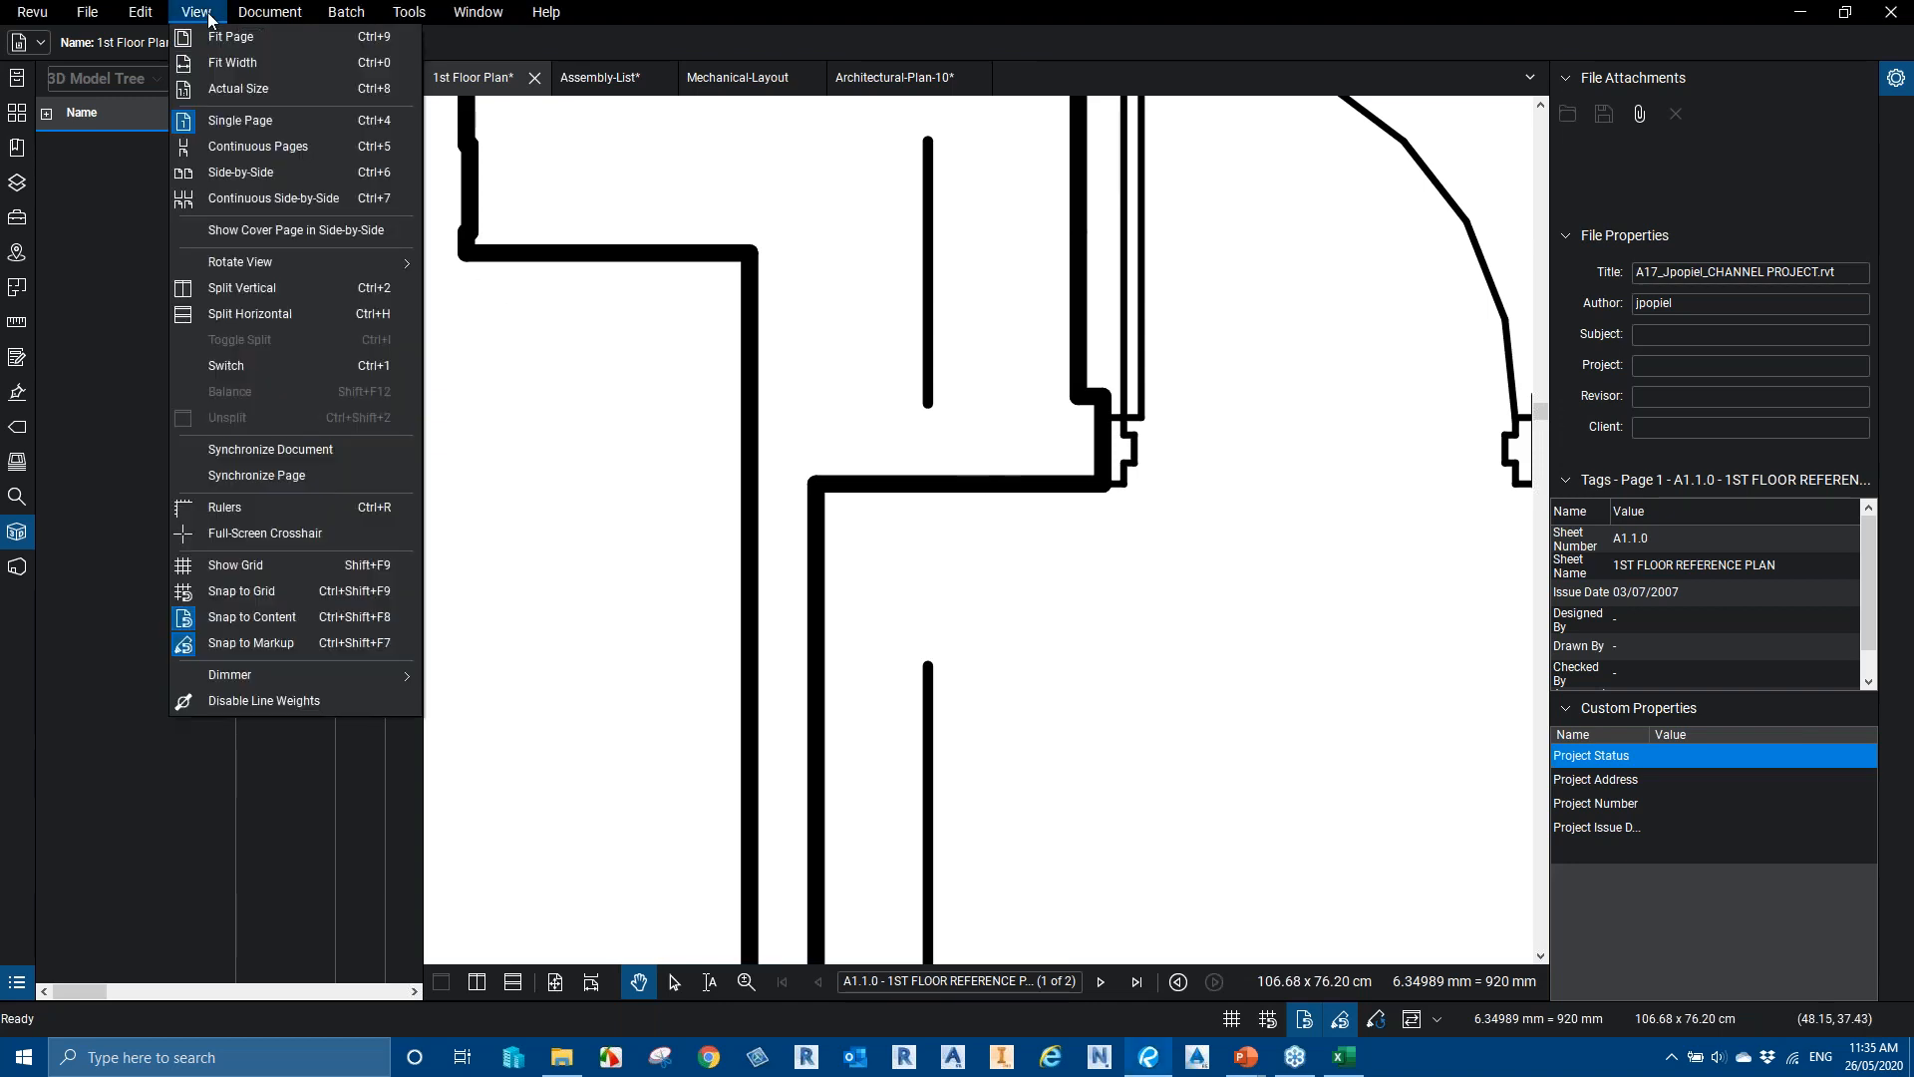
key("ctrl")
key("ctrl")
key("ctrl")
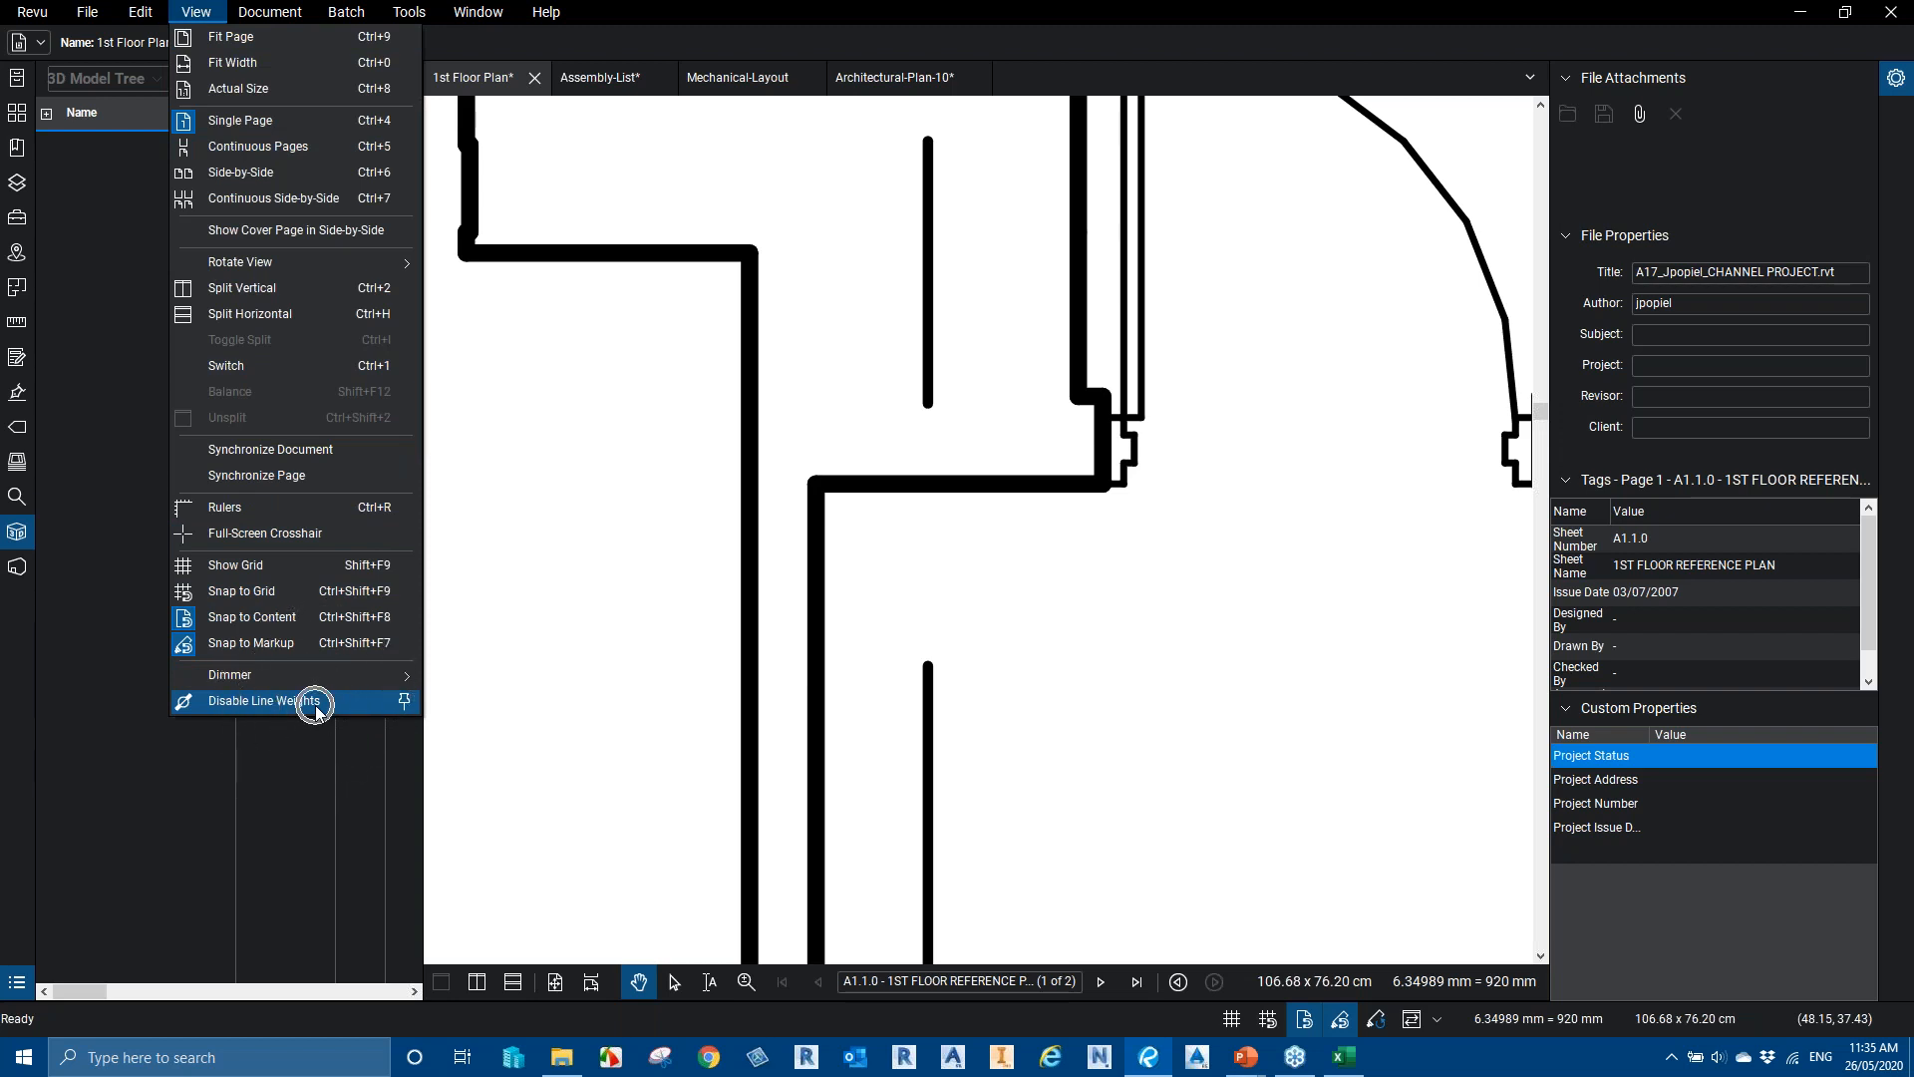
left_click(316, 703)
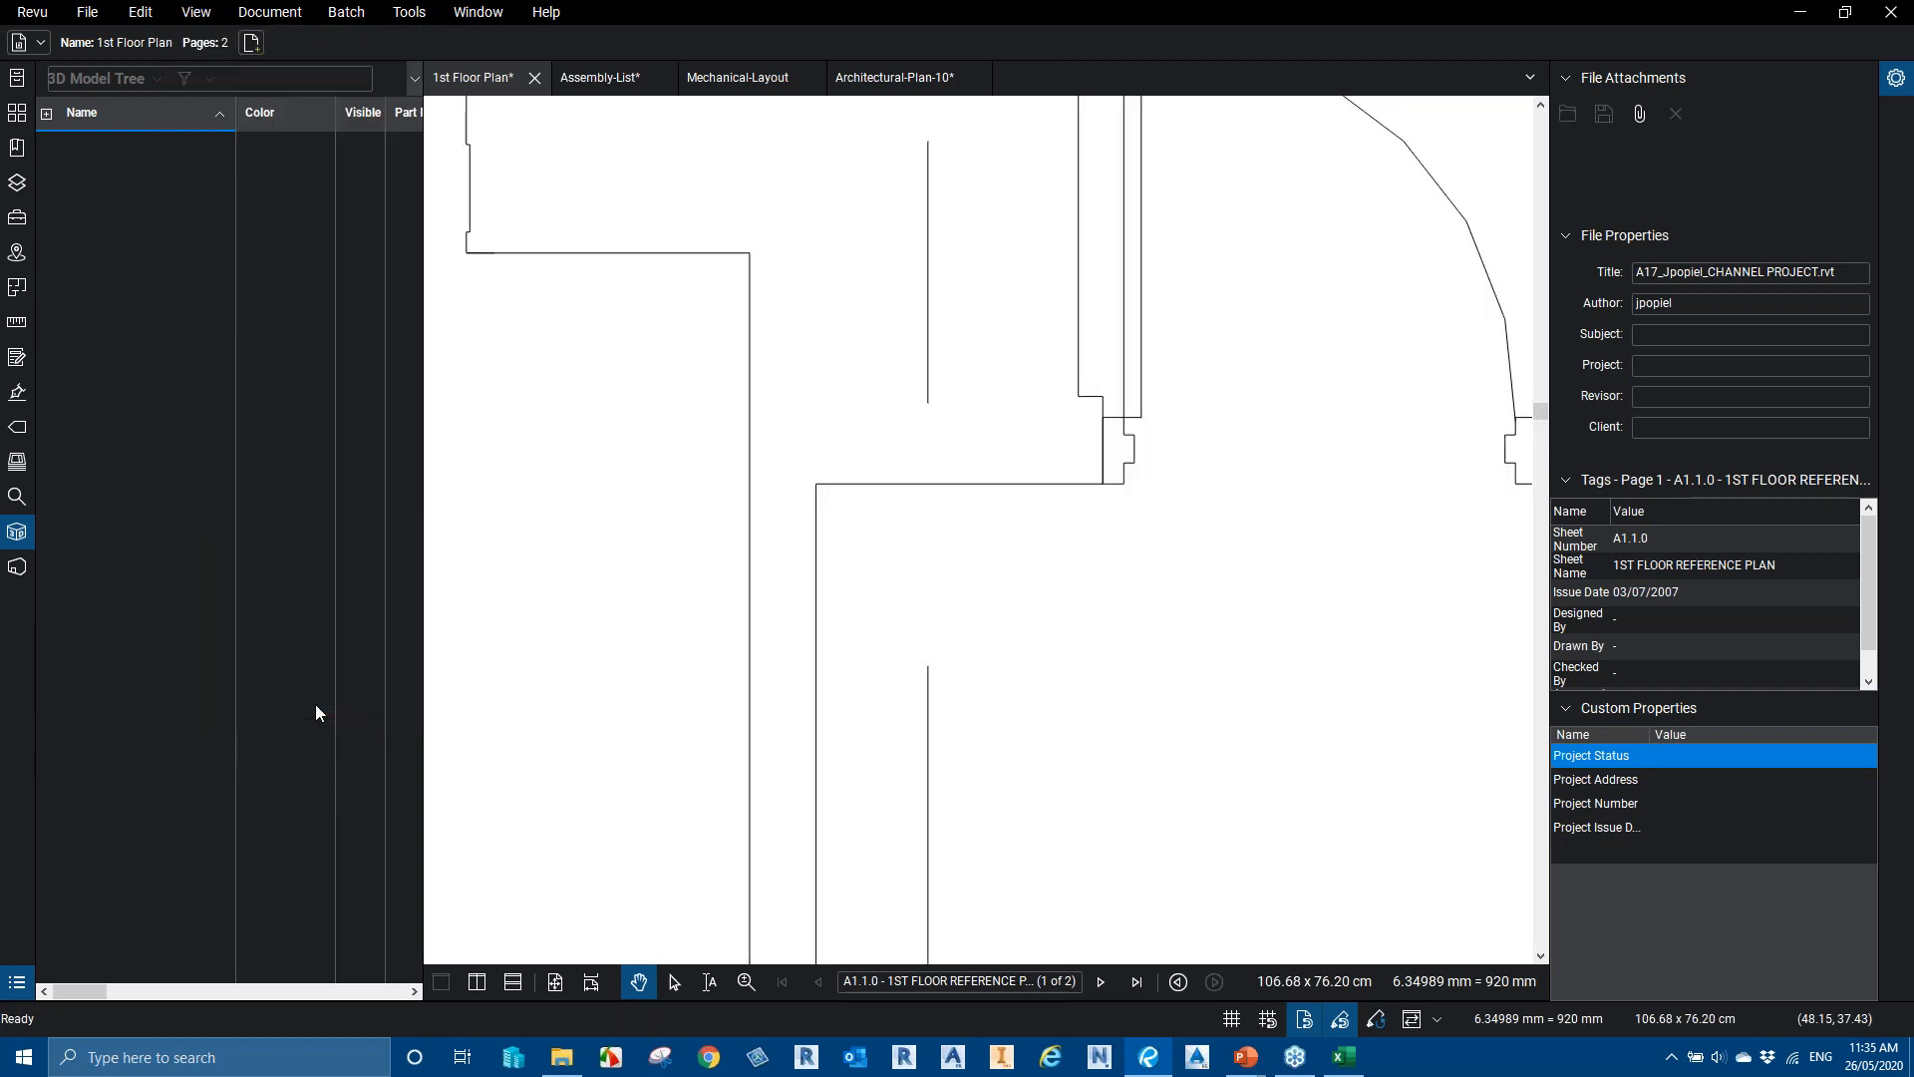
scroll(1094, 530, "down", 3)
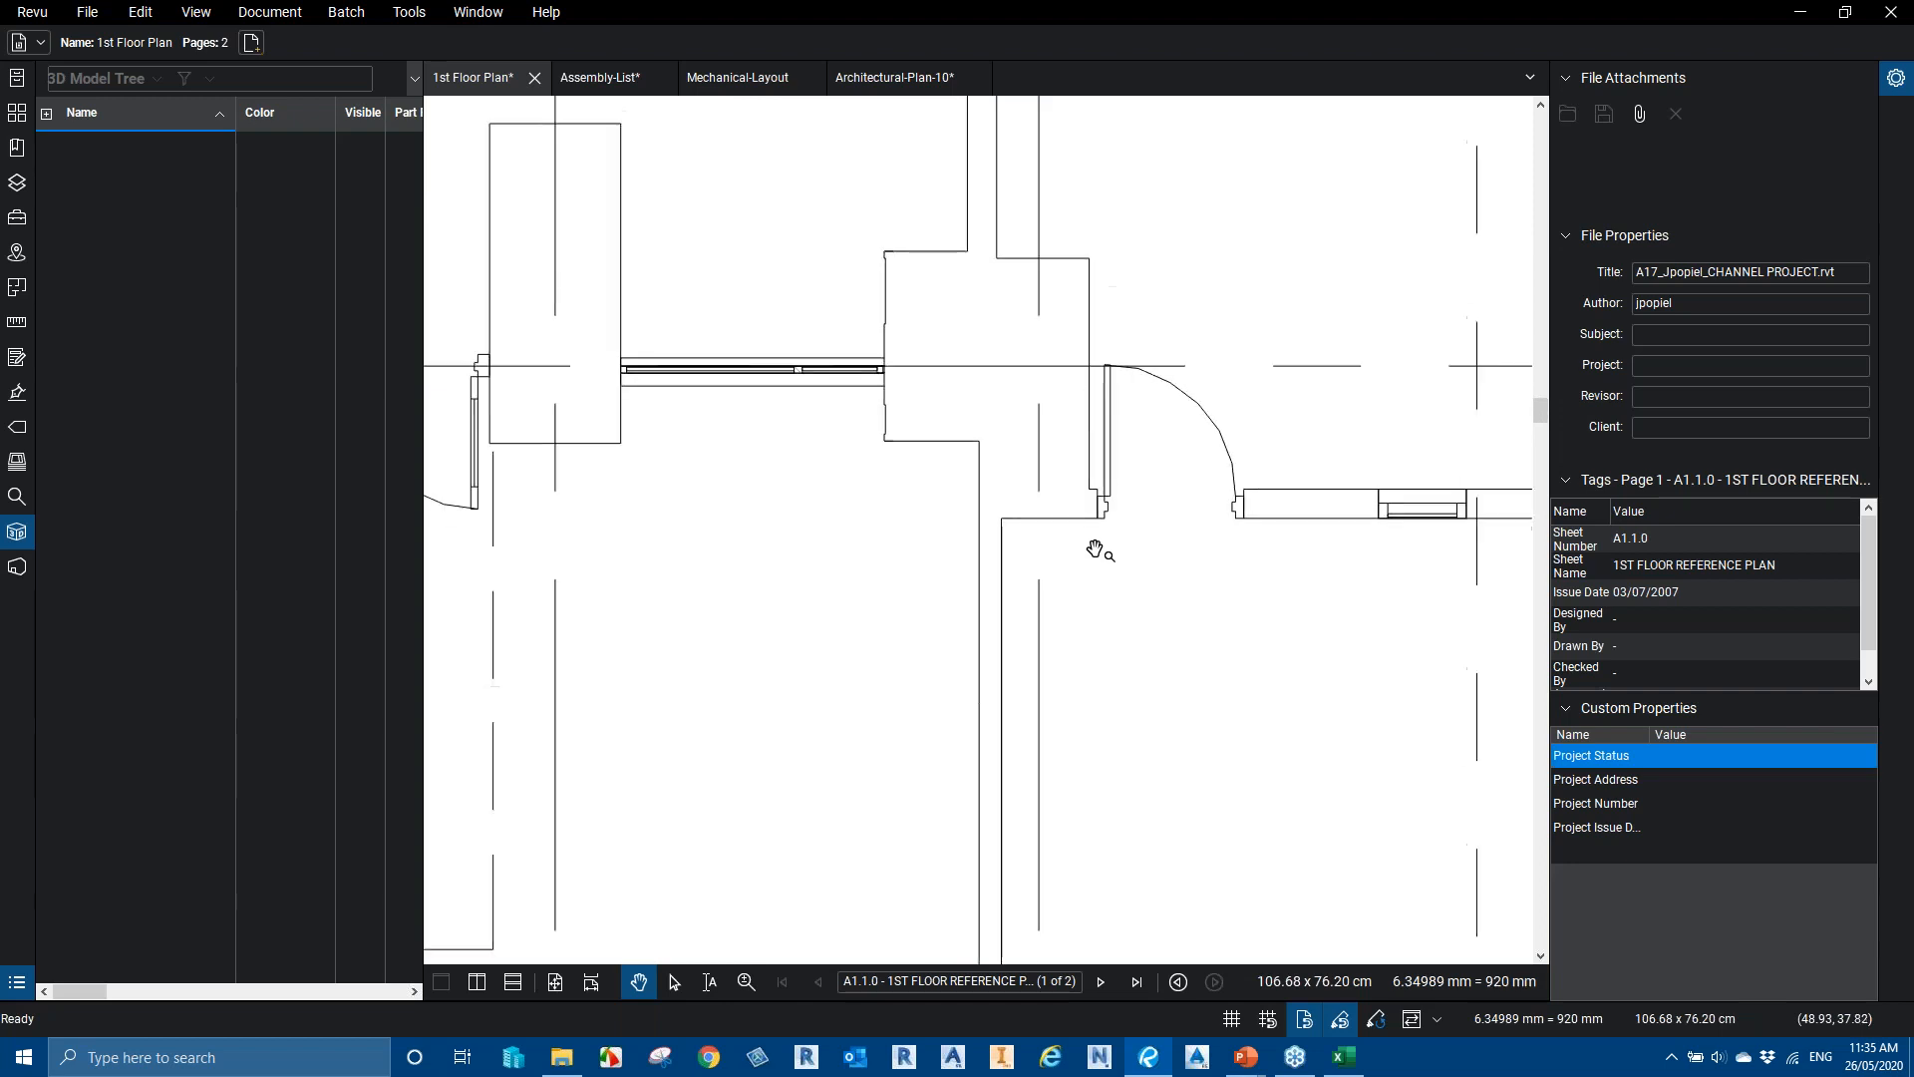
Look up the Disable Line Weights option for the 1st Floor Plan once more without changing its setting
scroll(1093, 543, "up", 2)
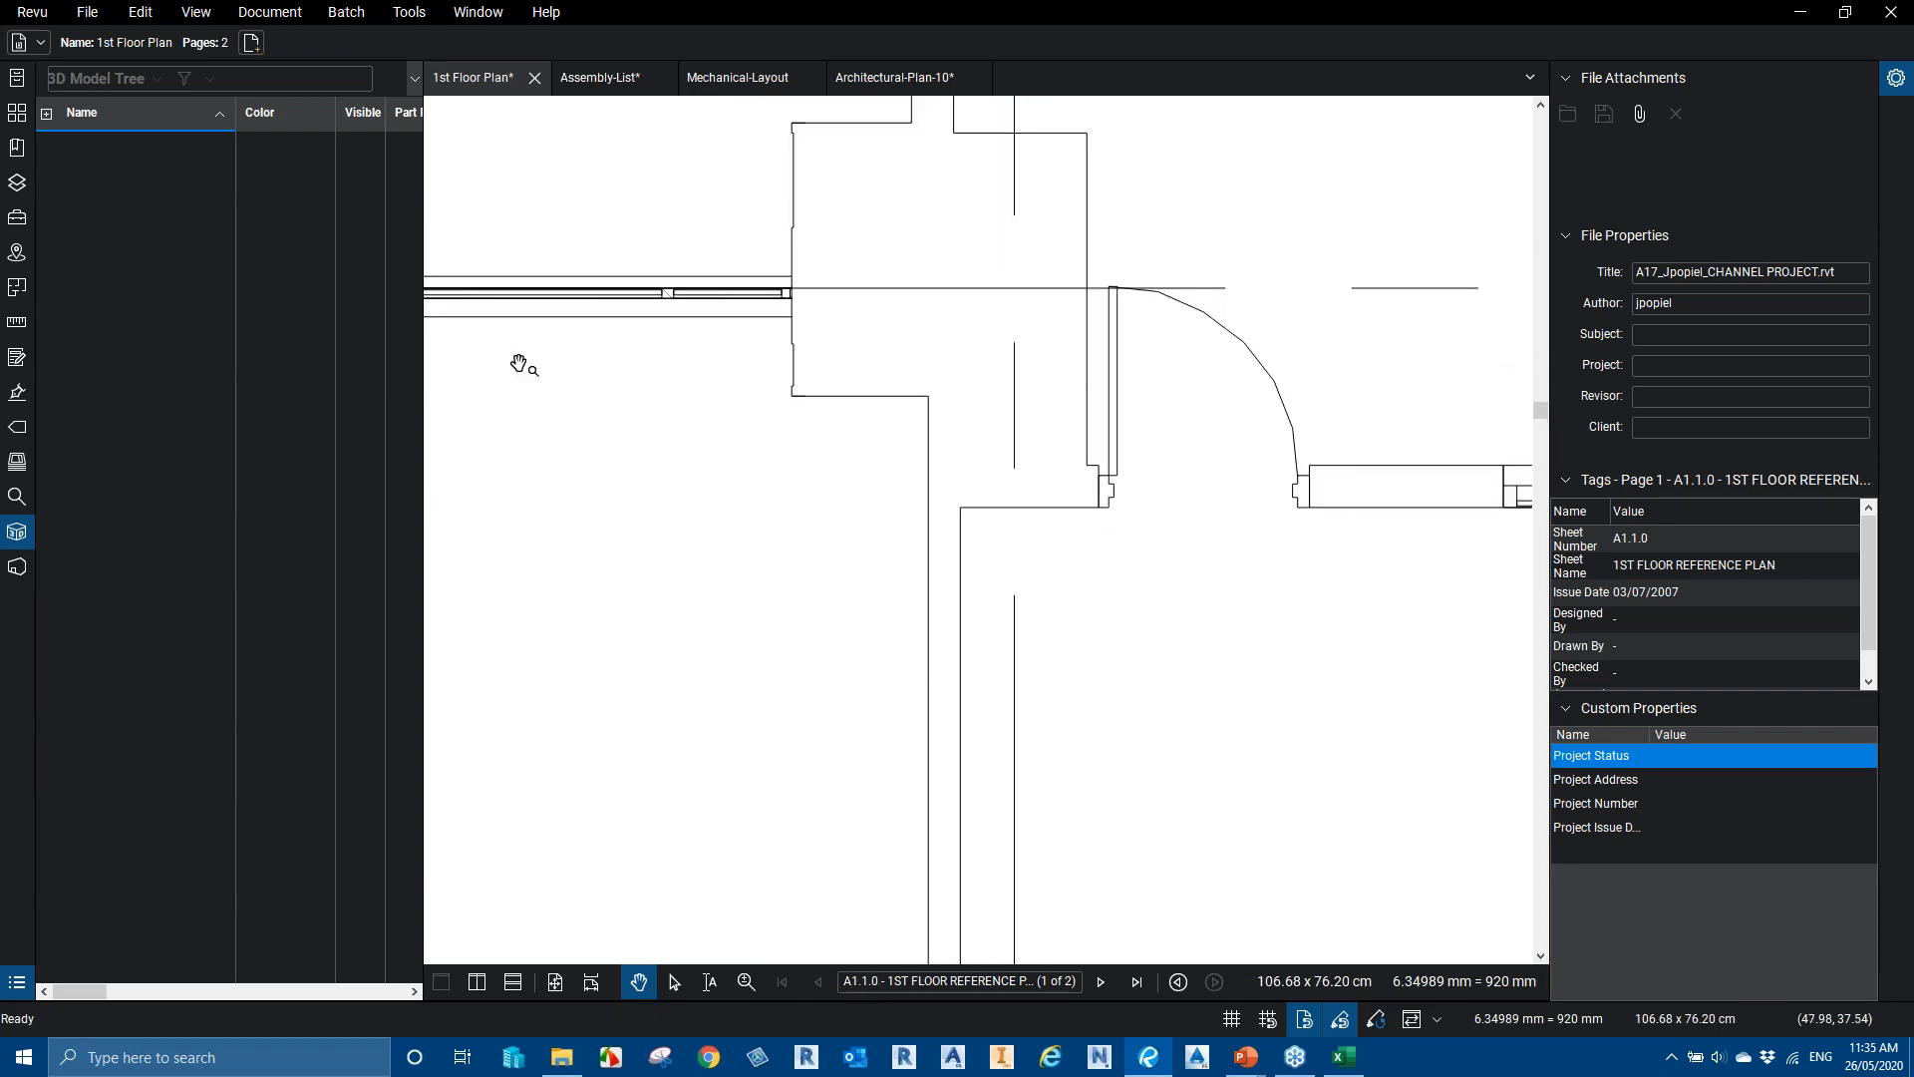
left_click(195, 11)
key("ctrl")
key("ctrl")
key("ctrl")
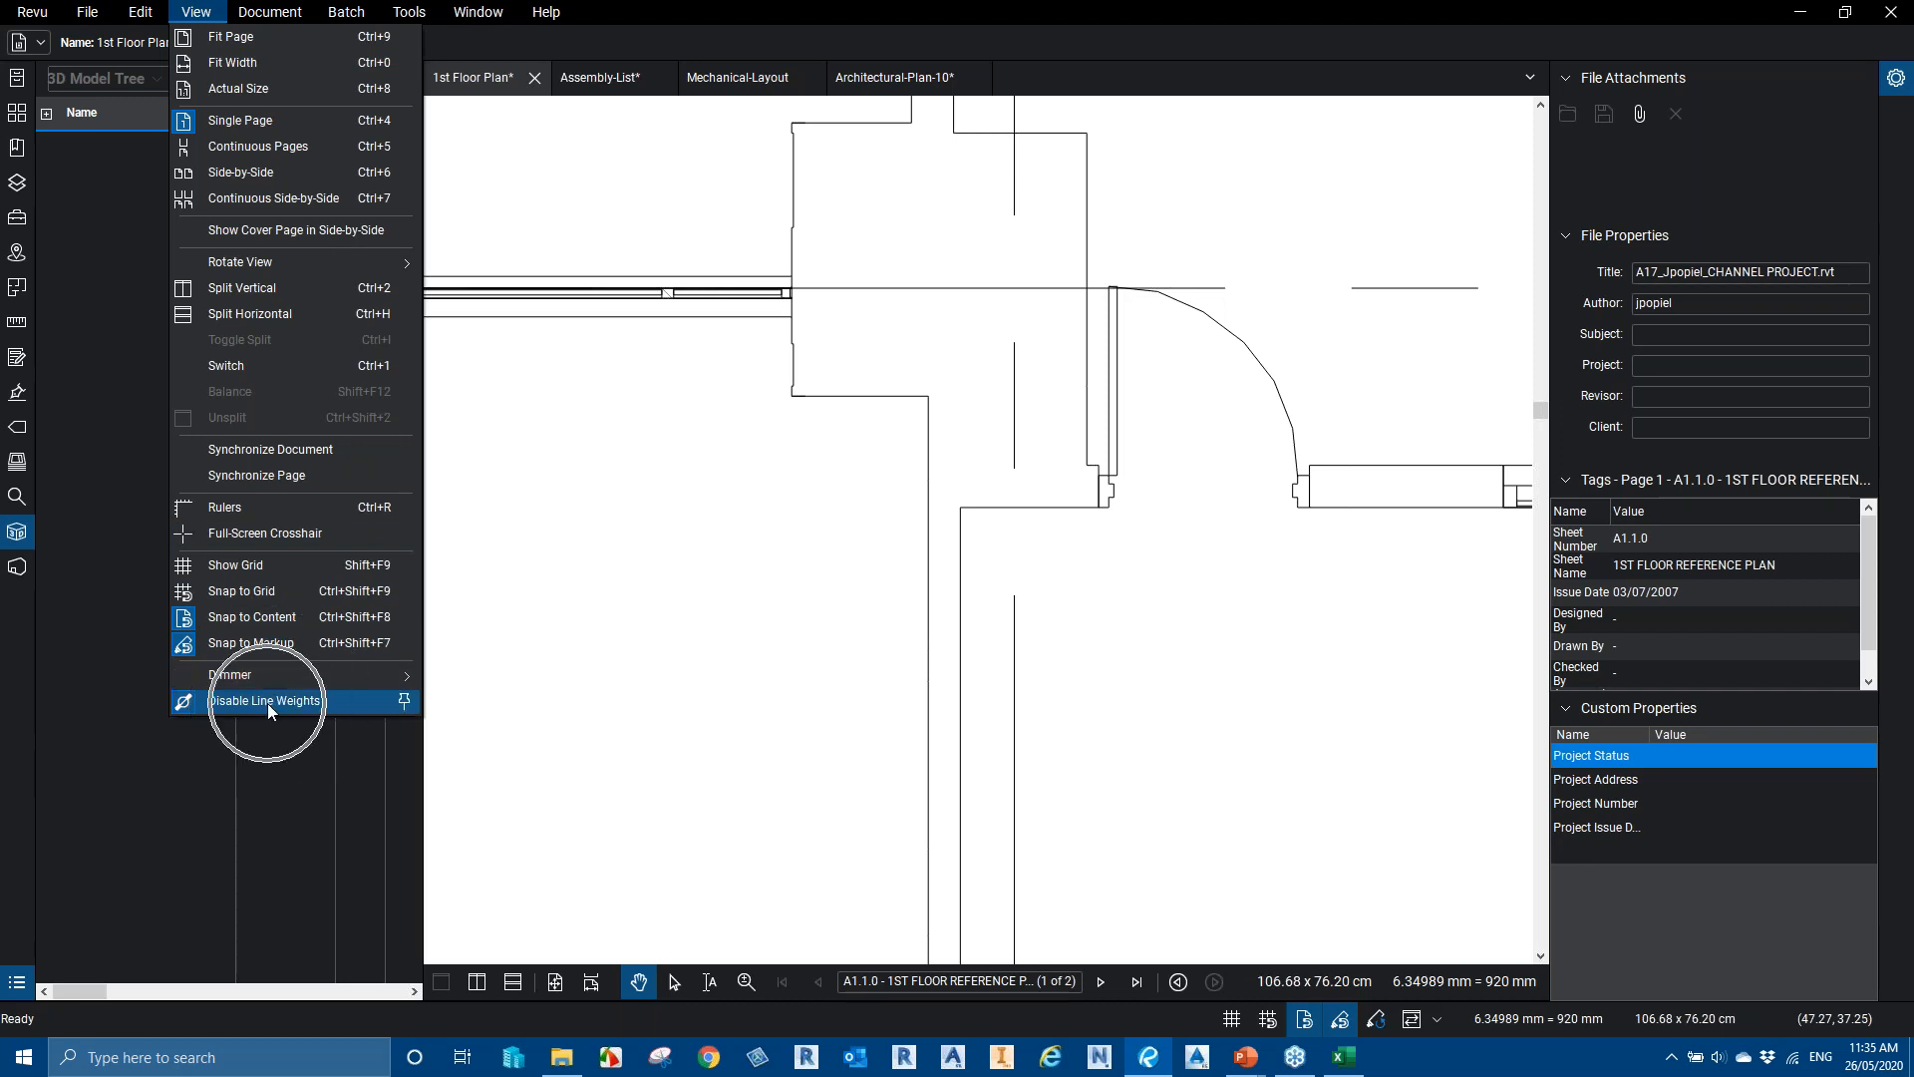
key("ctrl")
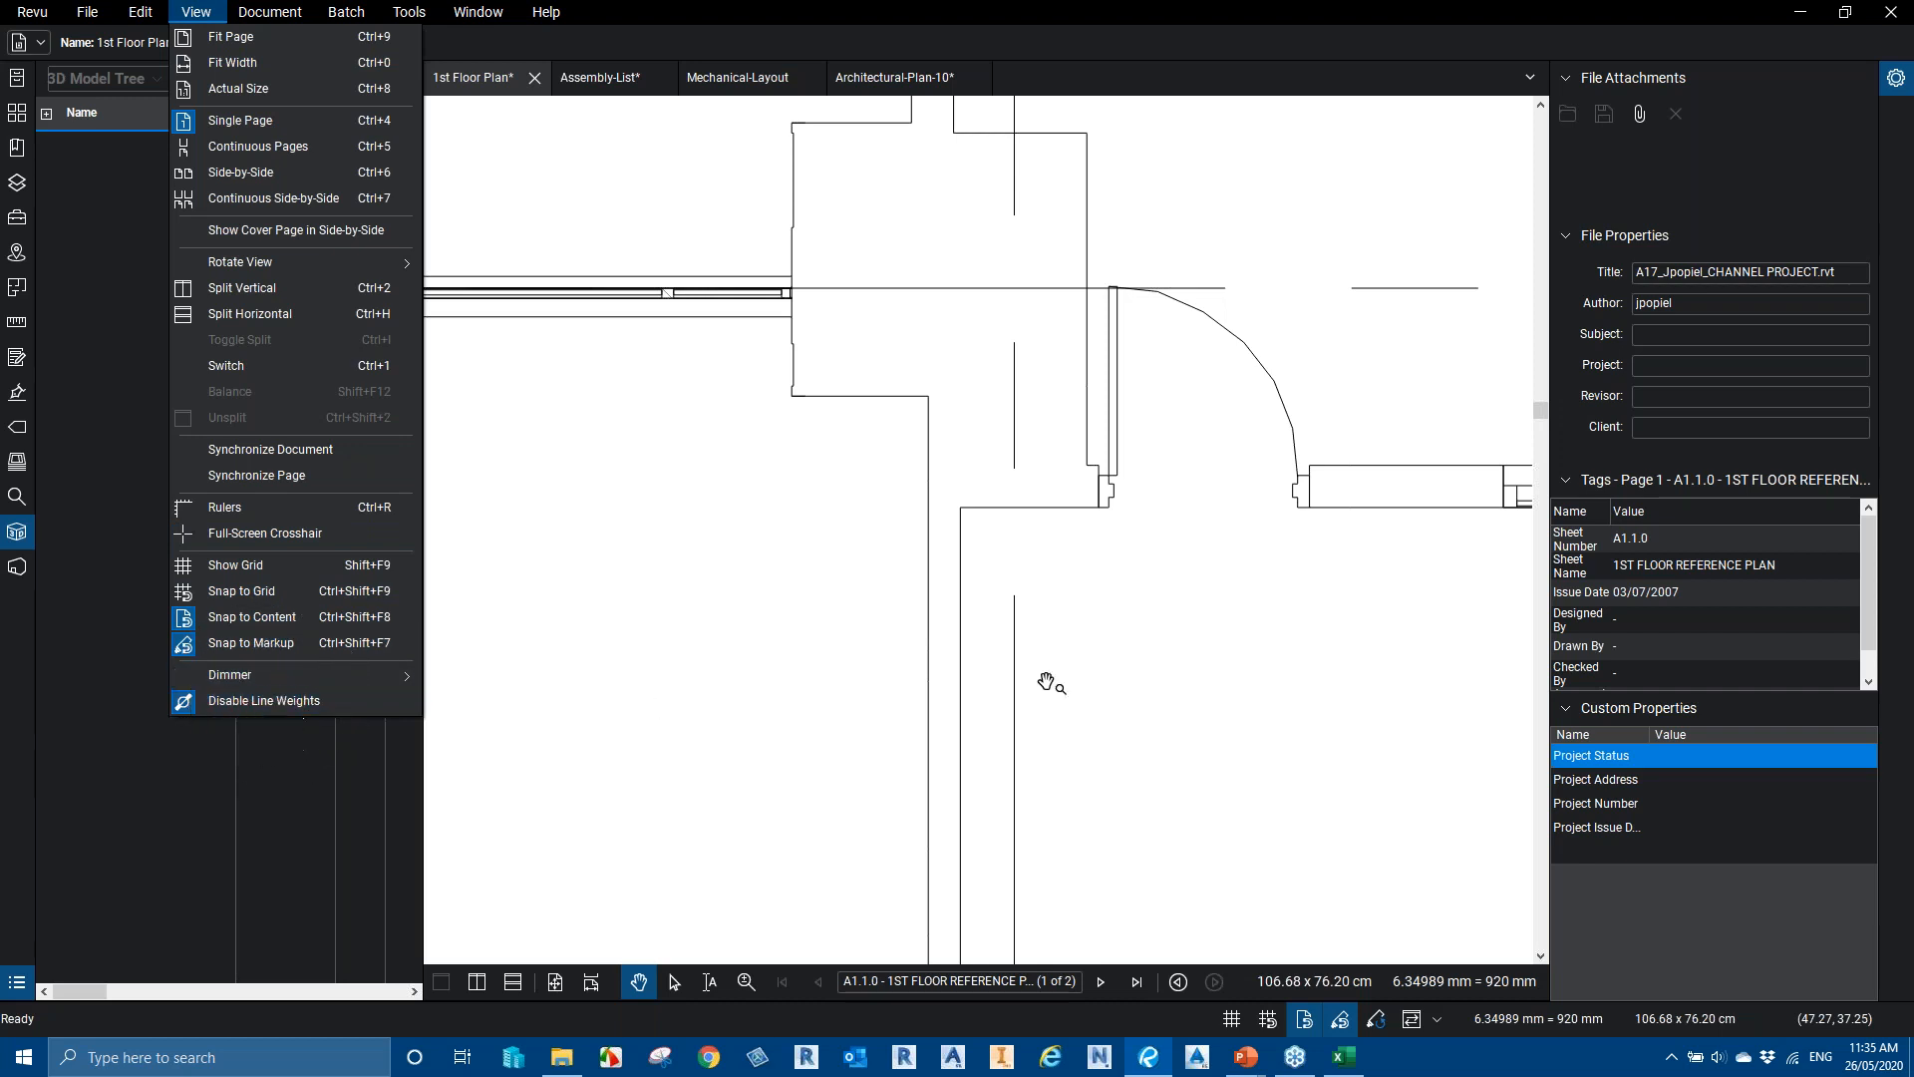
left_click(1221, 611)
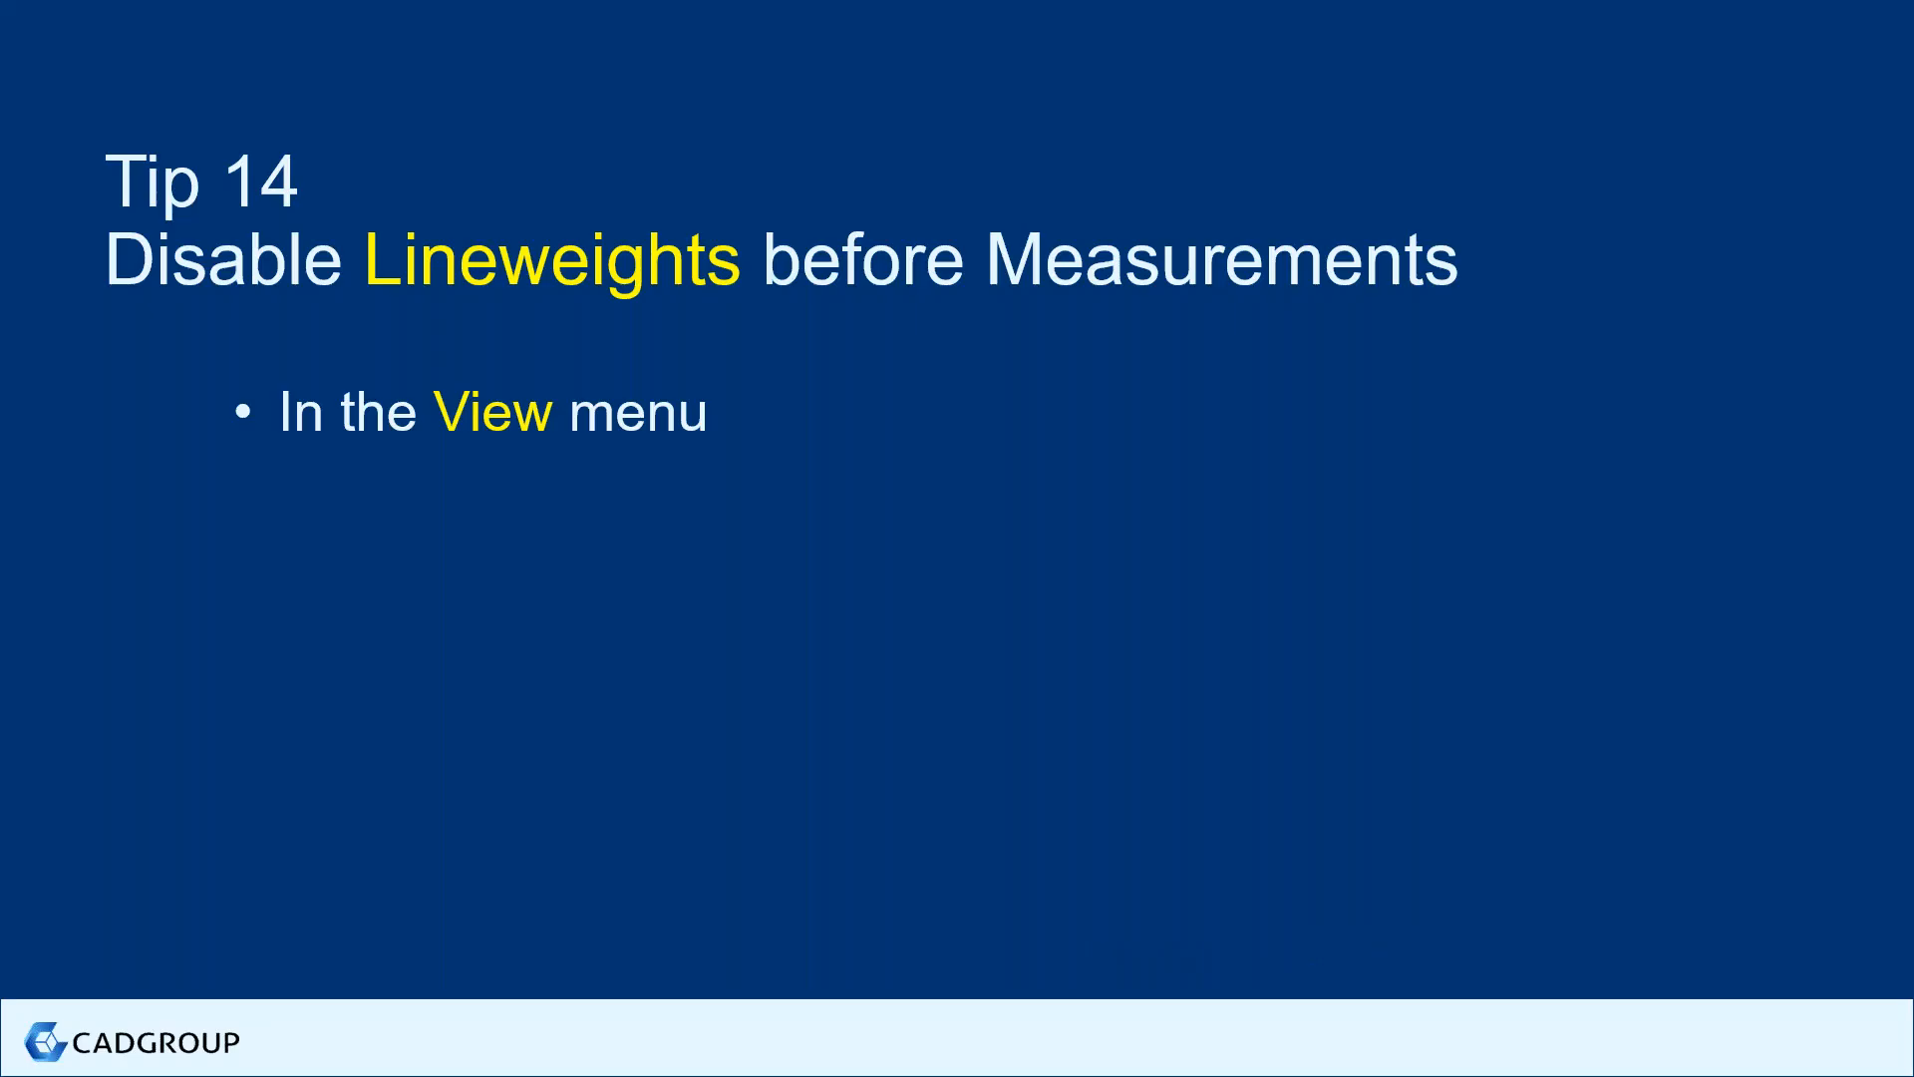
Return to Revu from the Tip 15 slide and open METRIC_TAKEOFF.pdf from the Dataset folder
left_click(1031, 603)
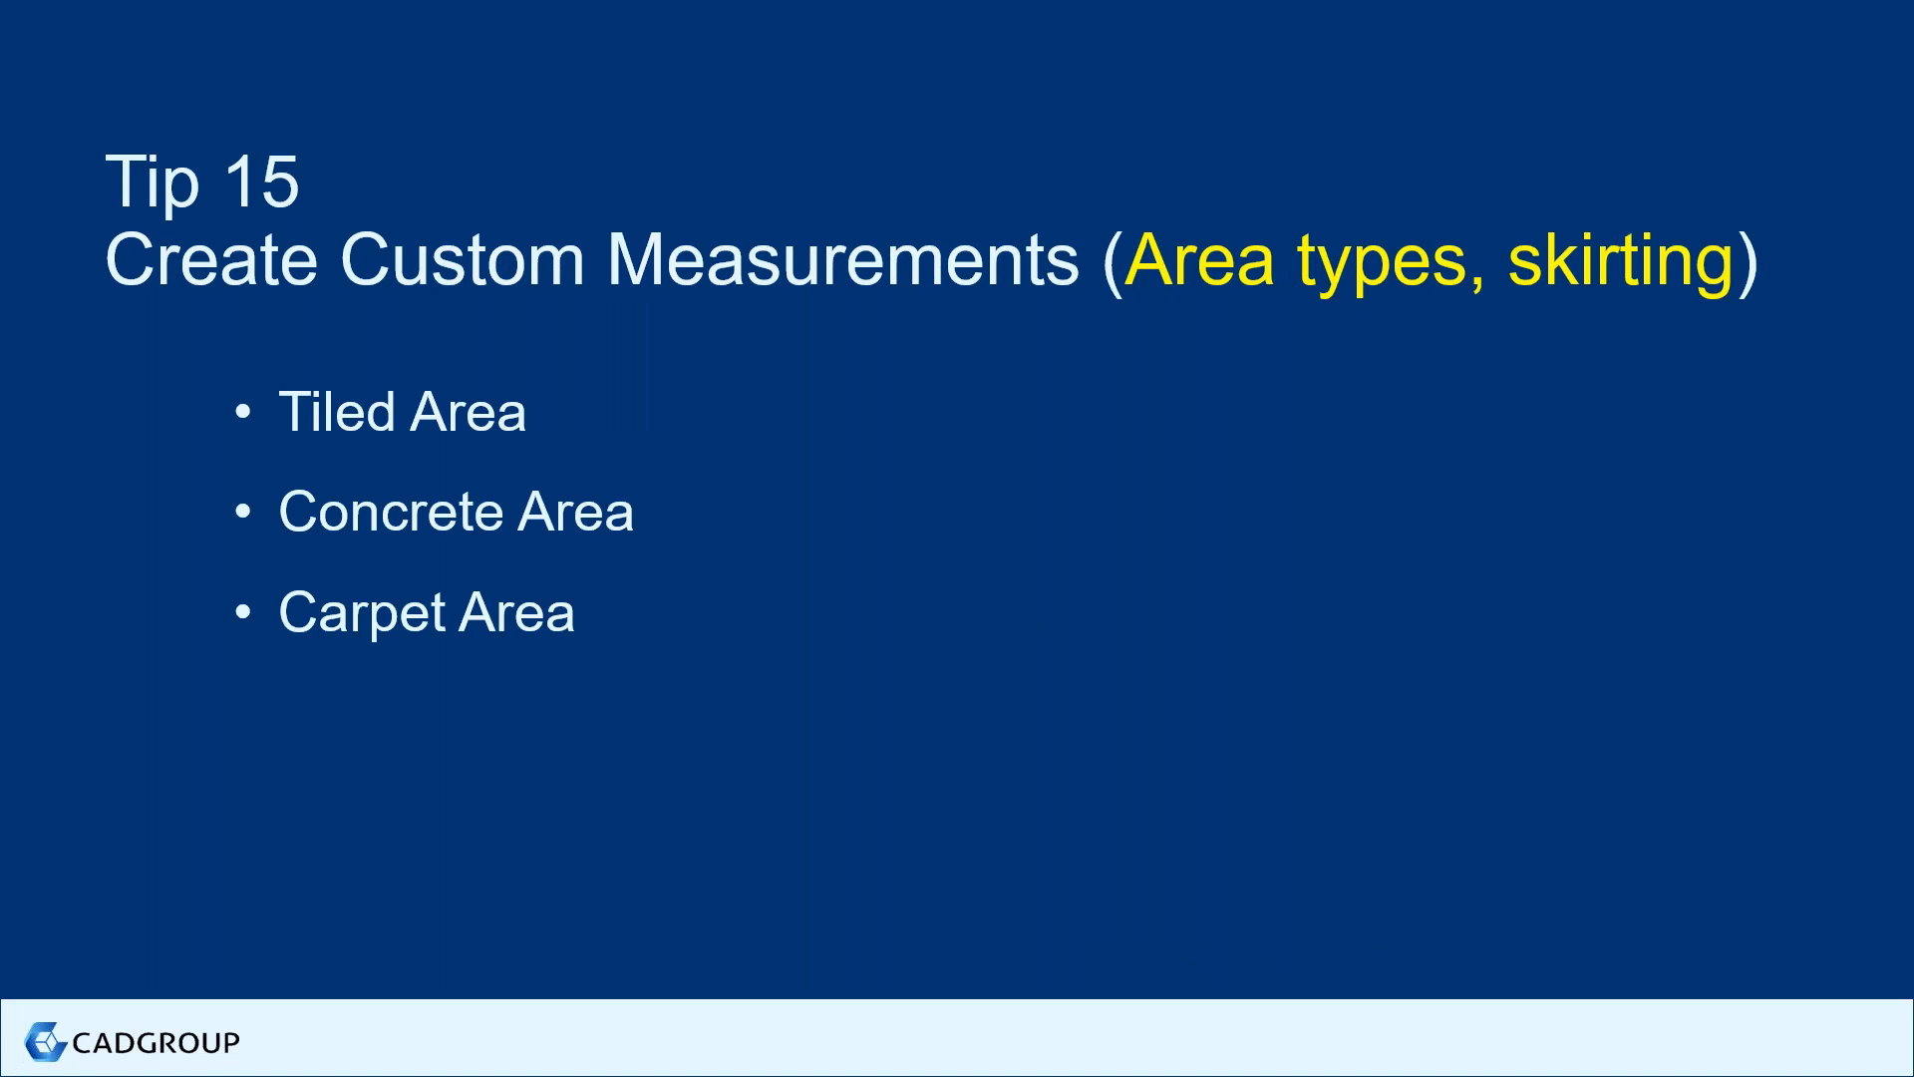
key("alt+Tab")
scroll(834, 568, "down", 4)
left_click(16, 78)
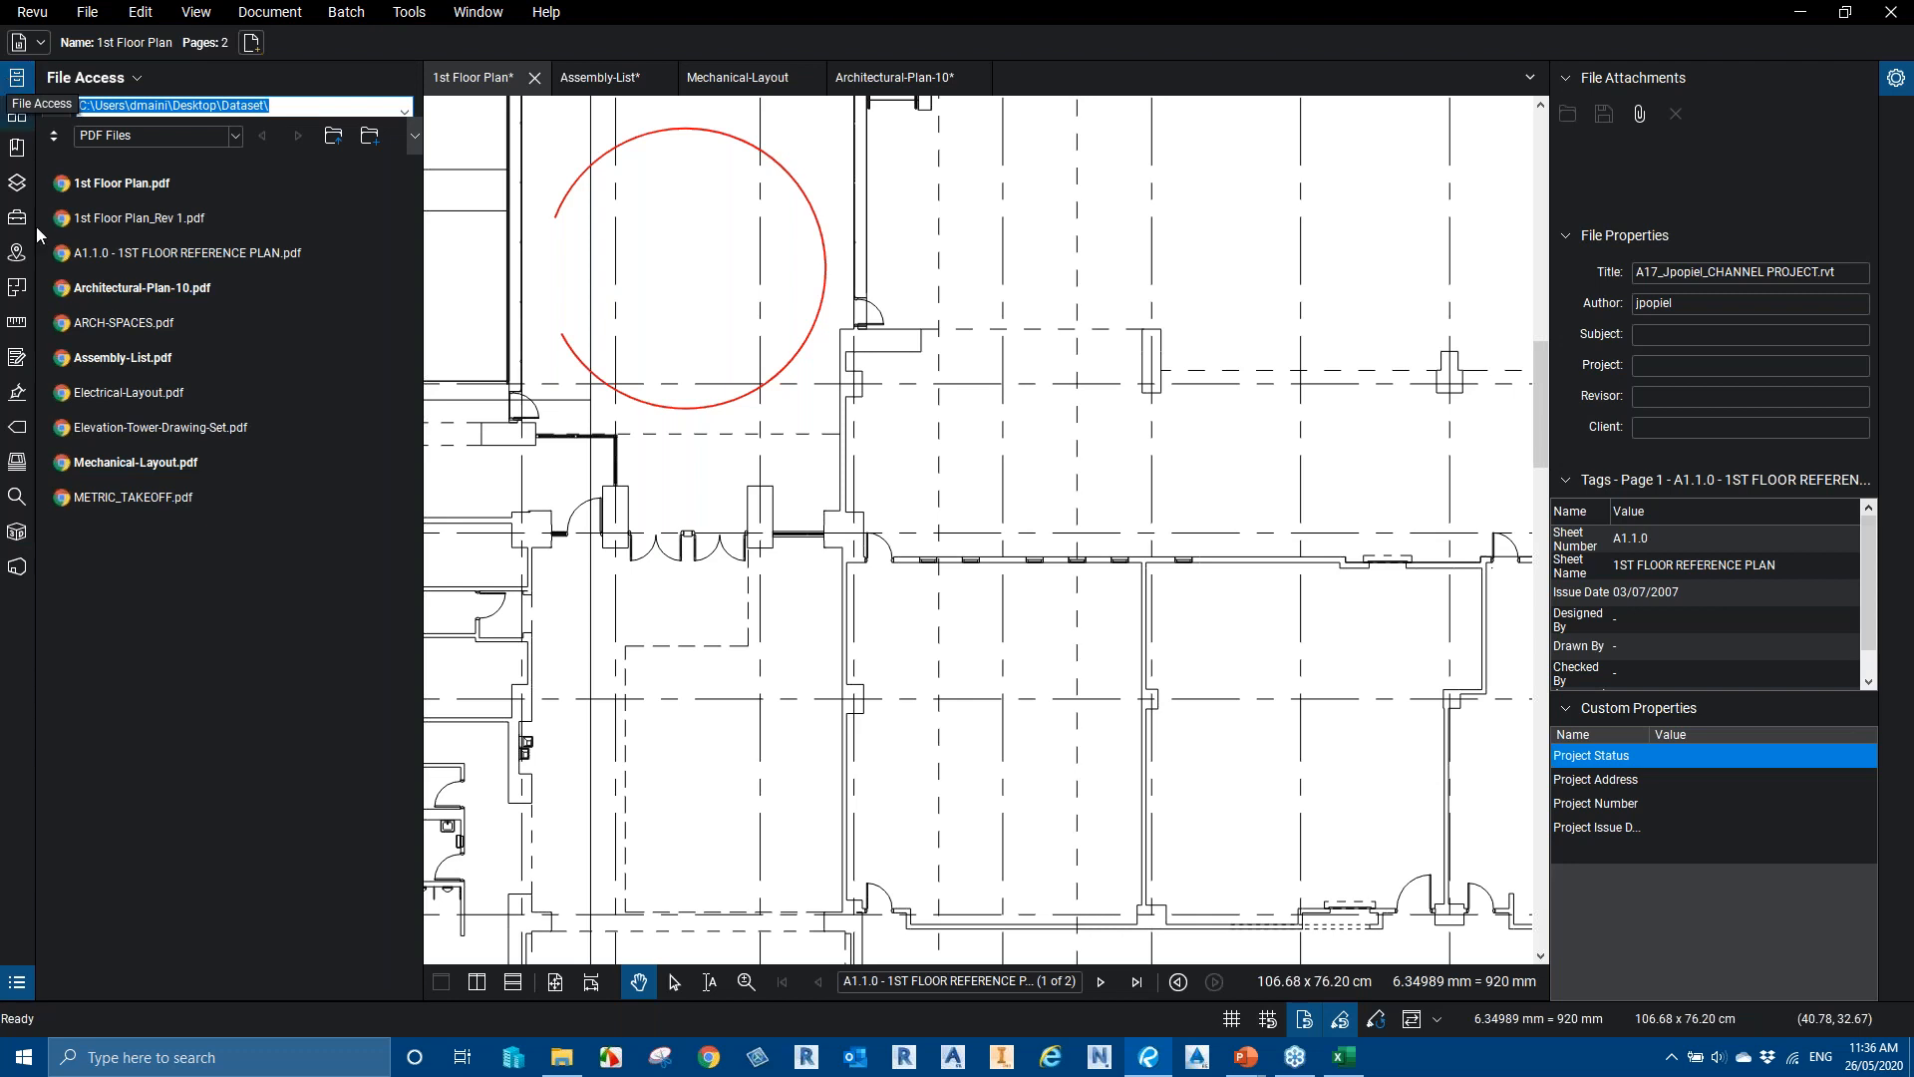
left_click(63, 498)
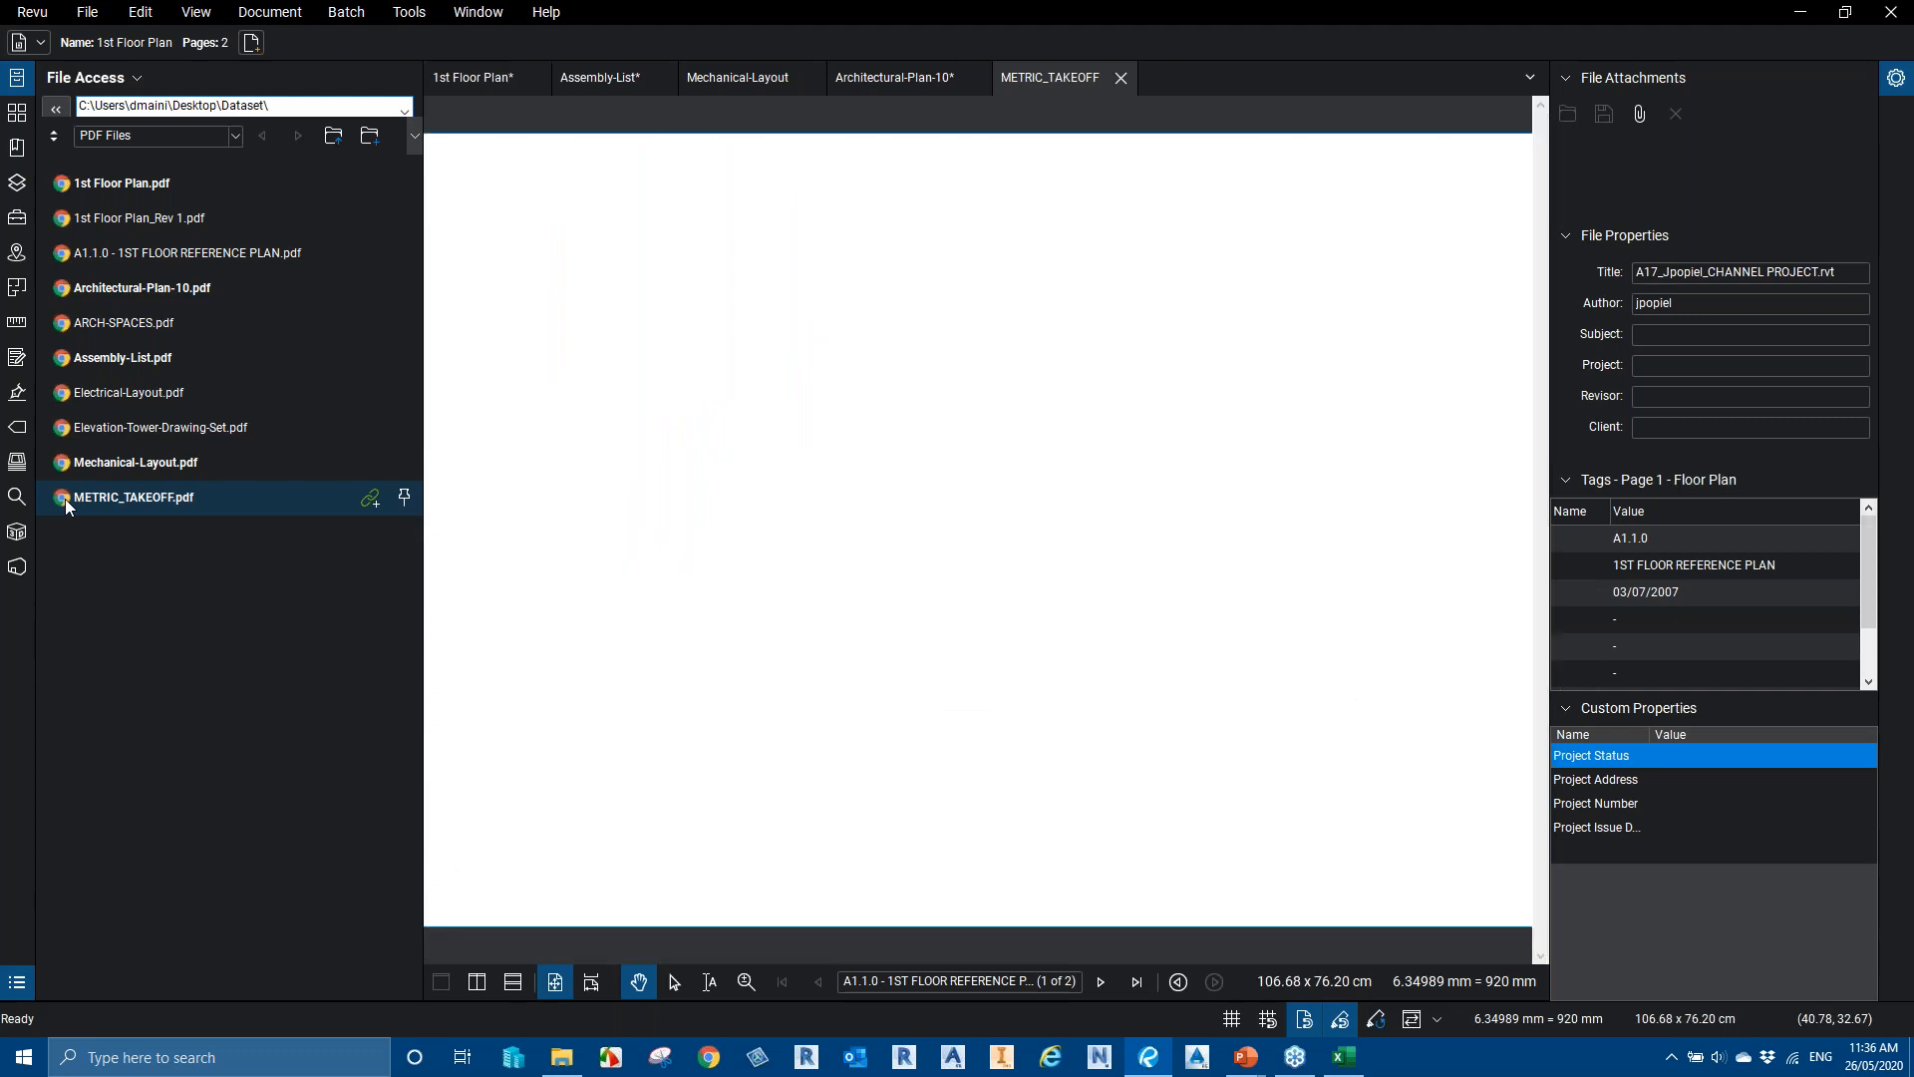
Examine the carpet area measurements in Meeting 201 to 204 and the tile area measurements in Meeting 214 to 217
scroll(658, 277, "up", 5)
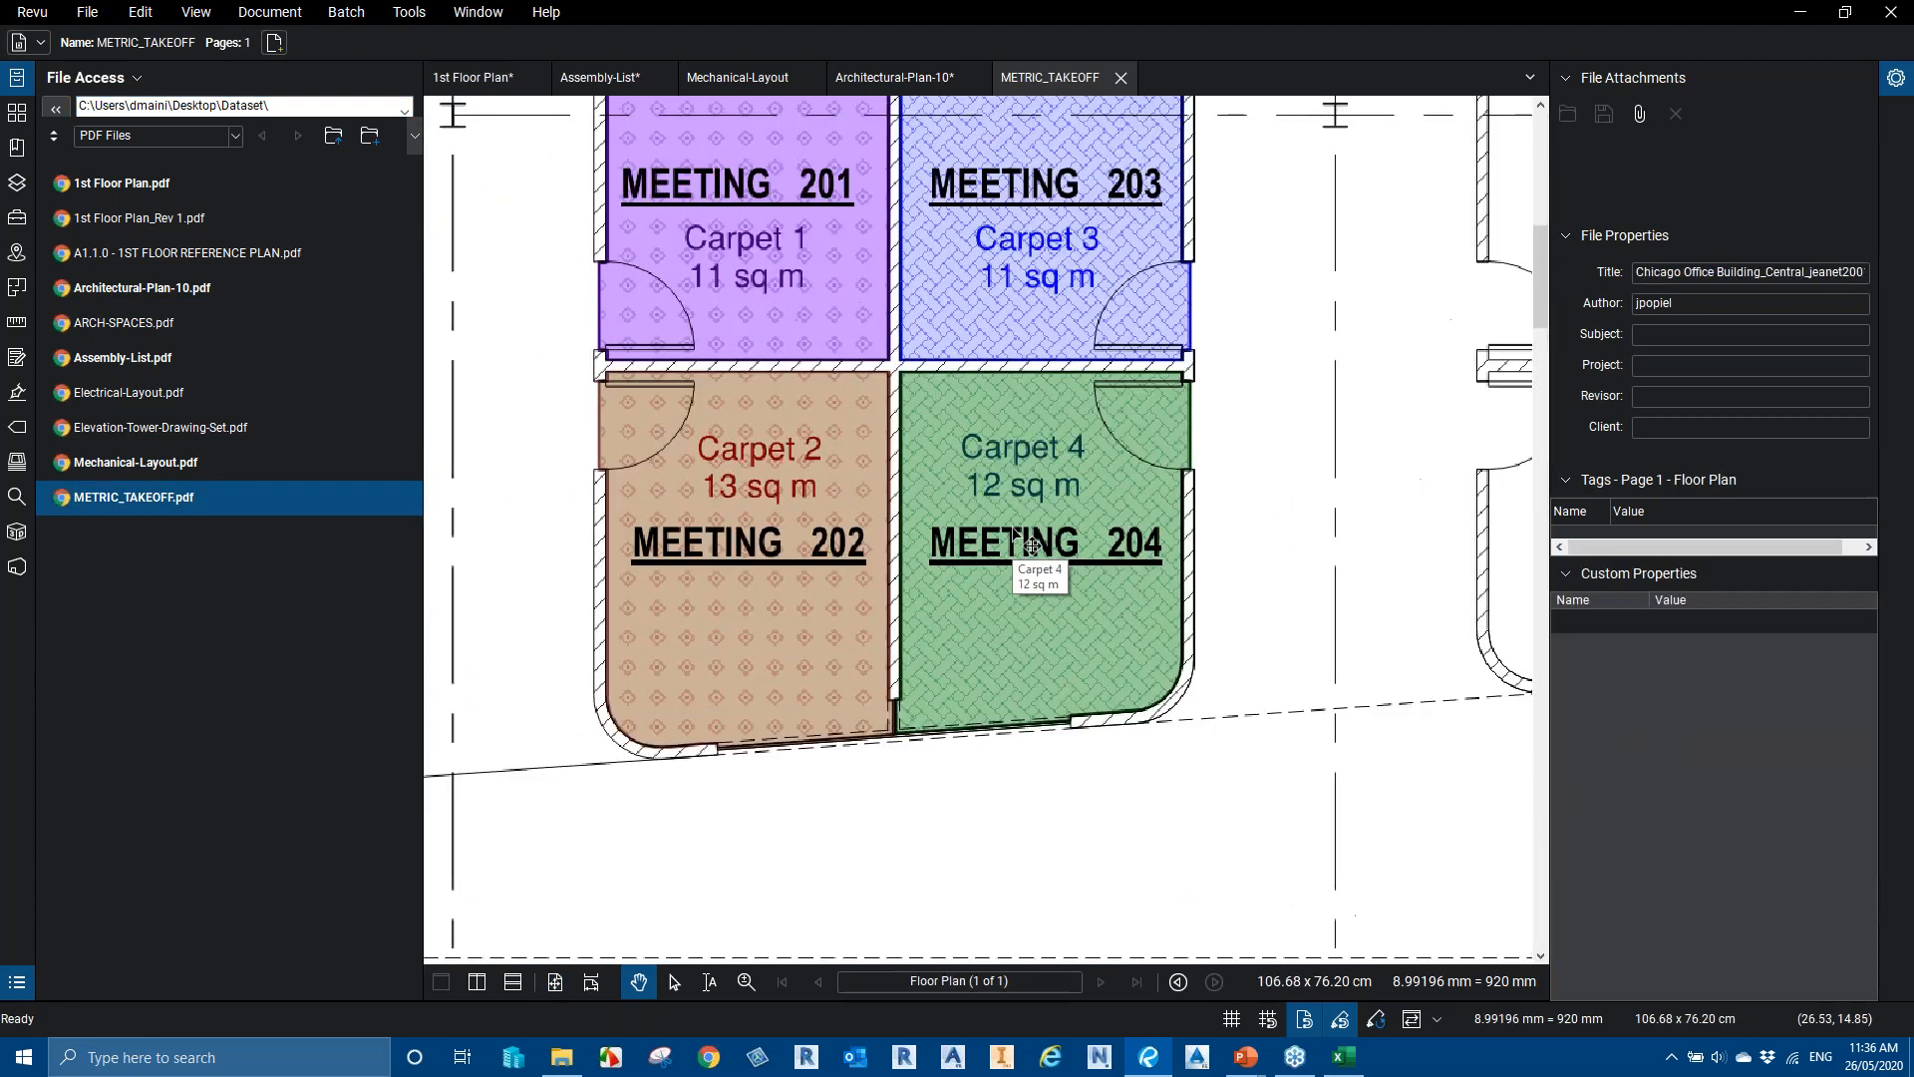
scroll(660, 548, "down", 4)
left_click_drag(1374, 510, 660, 547)
left_click_drag(1475, 555, 667, 520)
scroll(1000, 467, "up", 5)
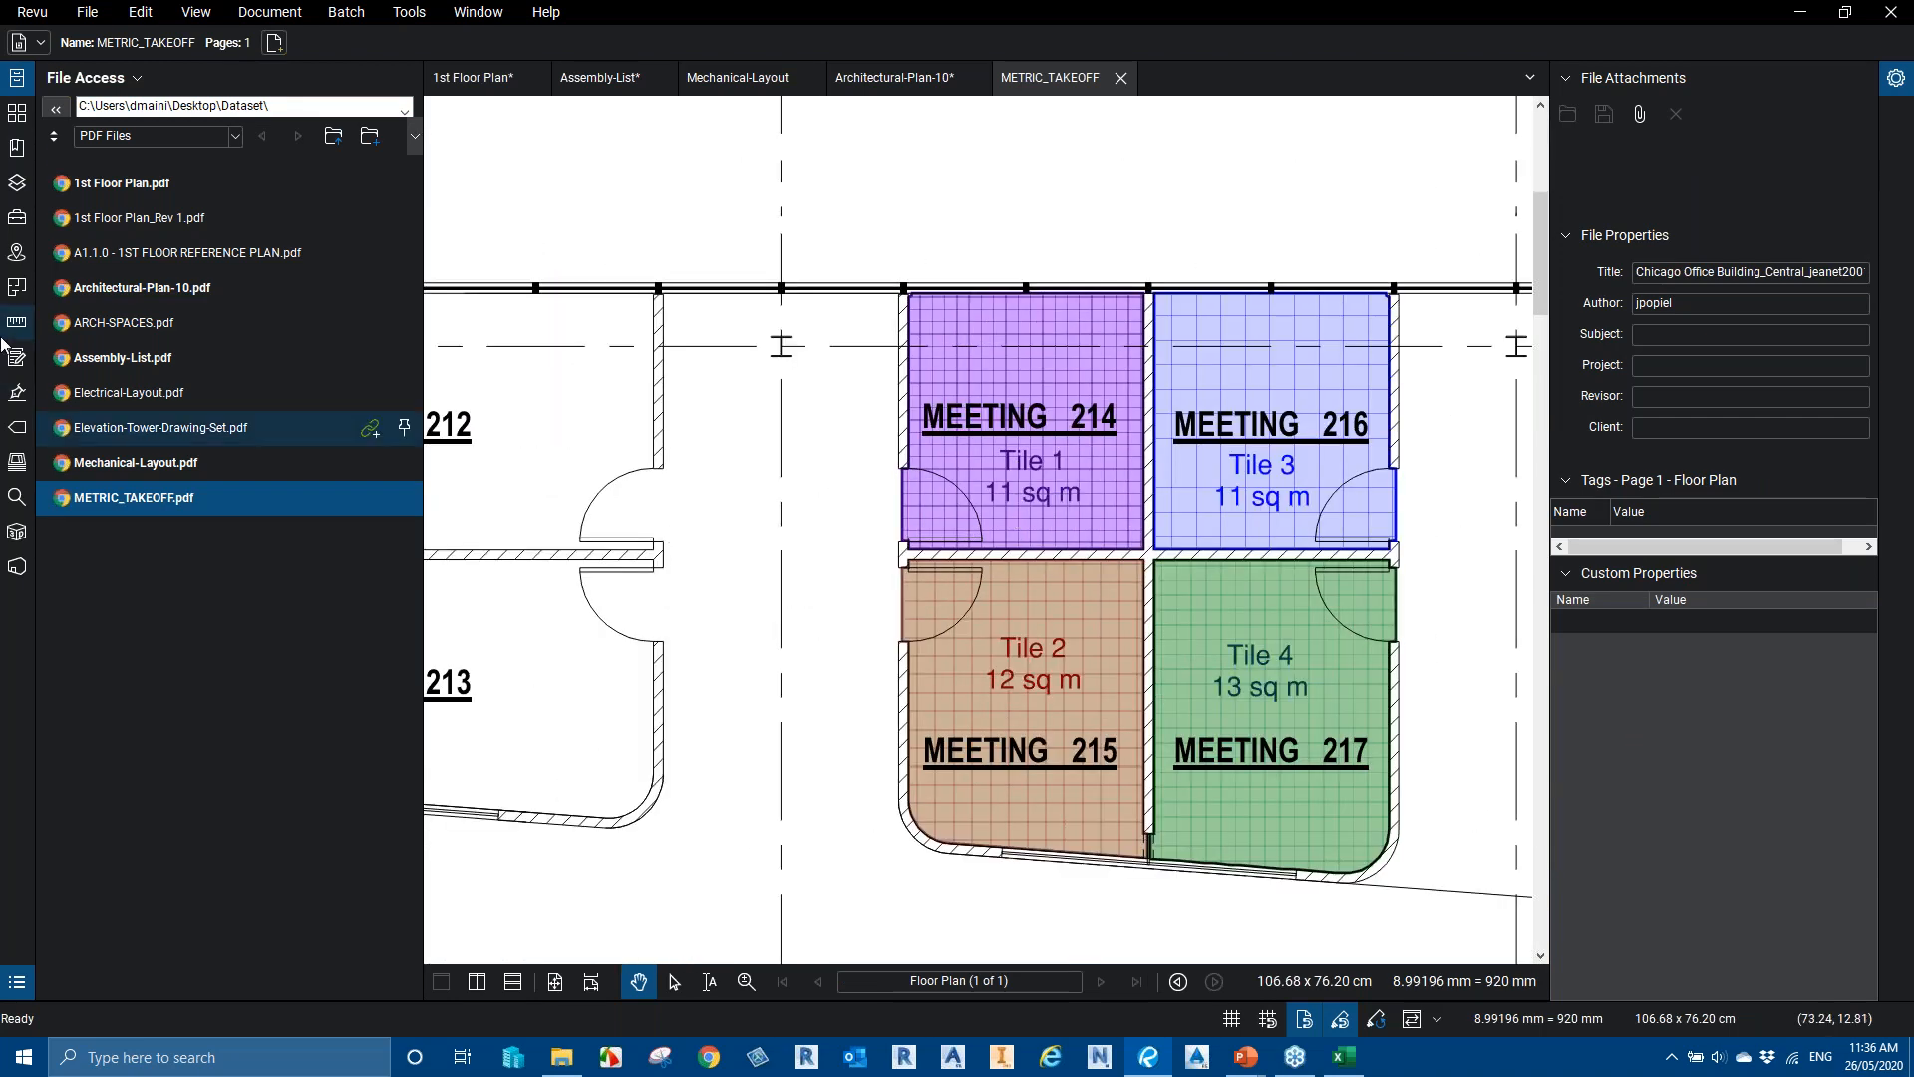
Show the Architecture Takeoff tool set in the Tool Chest and look up its Export option without exporting
left_click(17, 219)
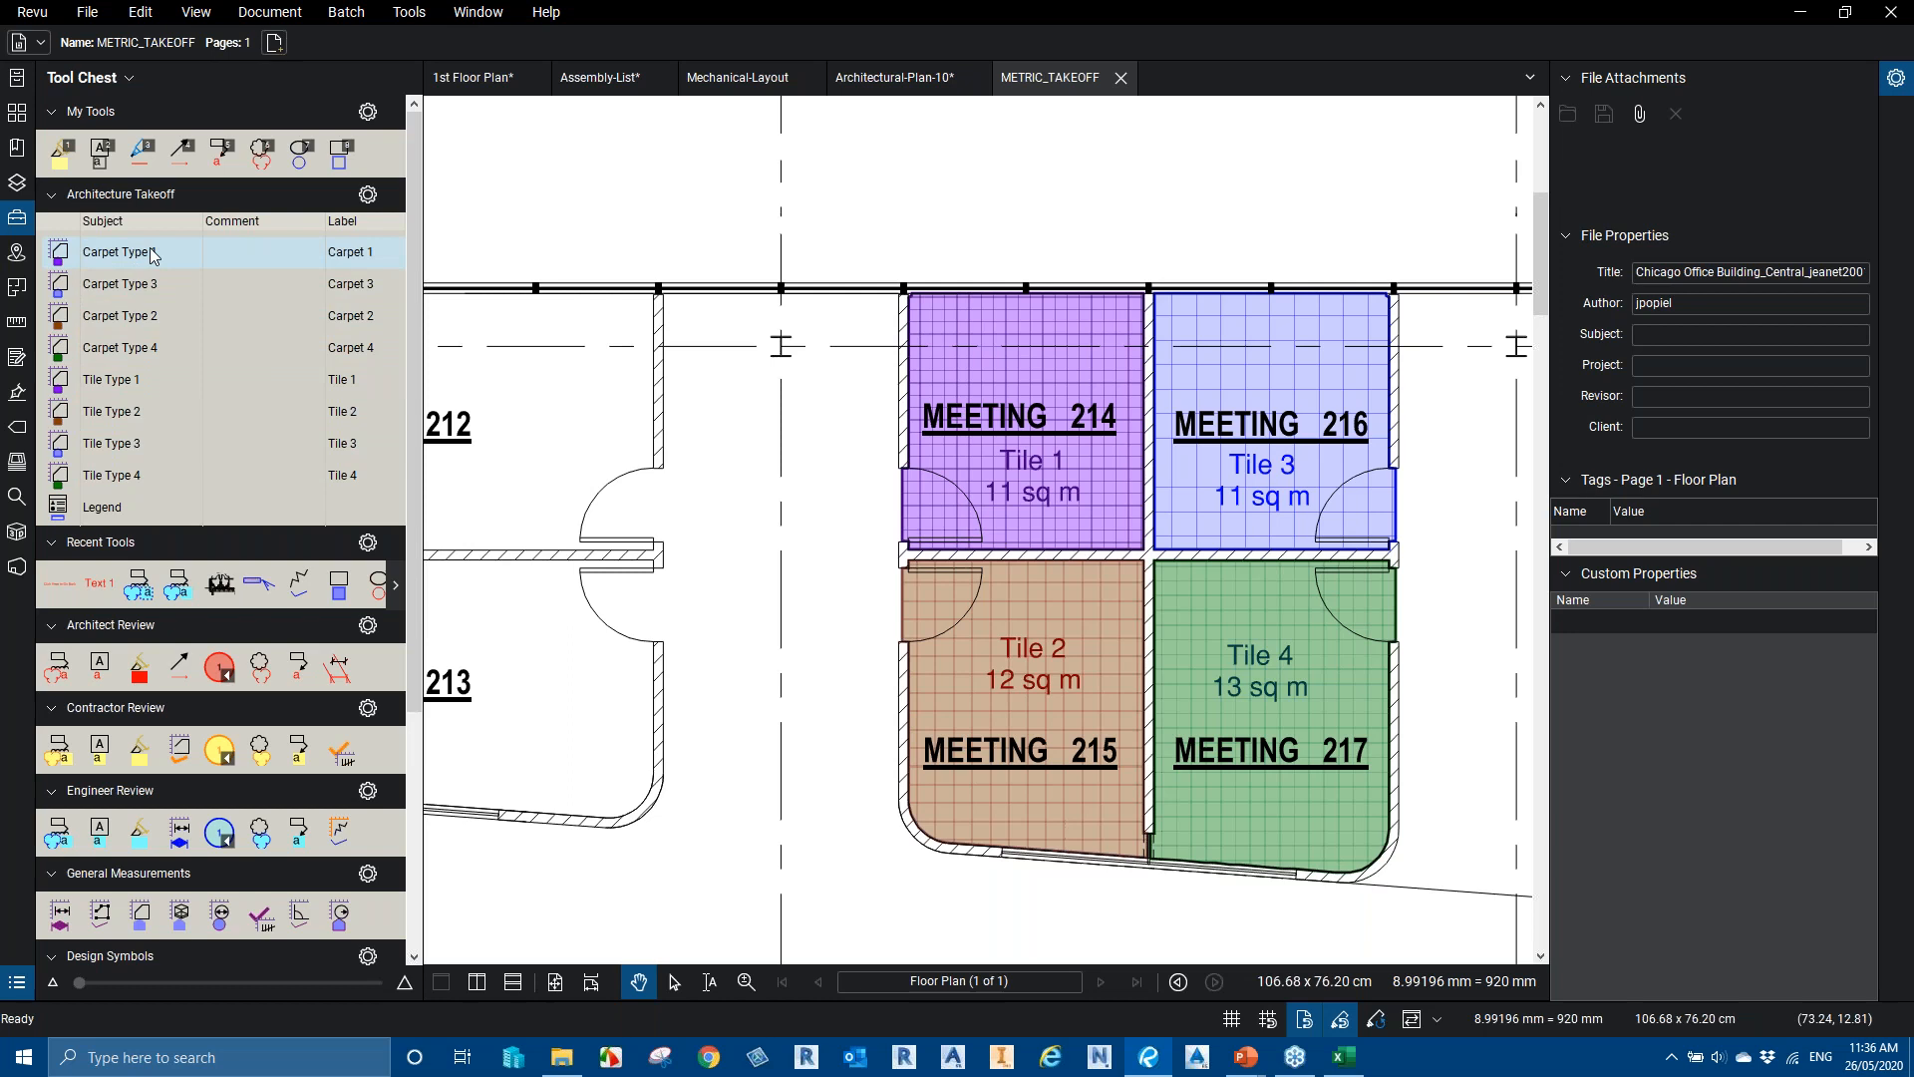
left_click(368, 193)
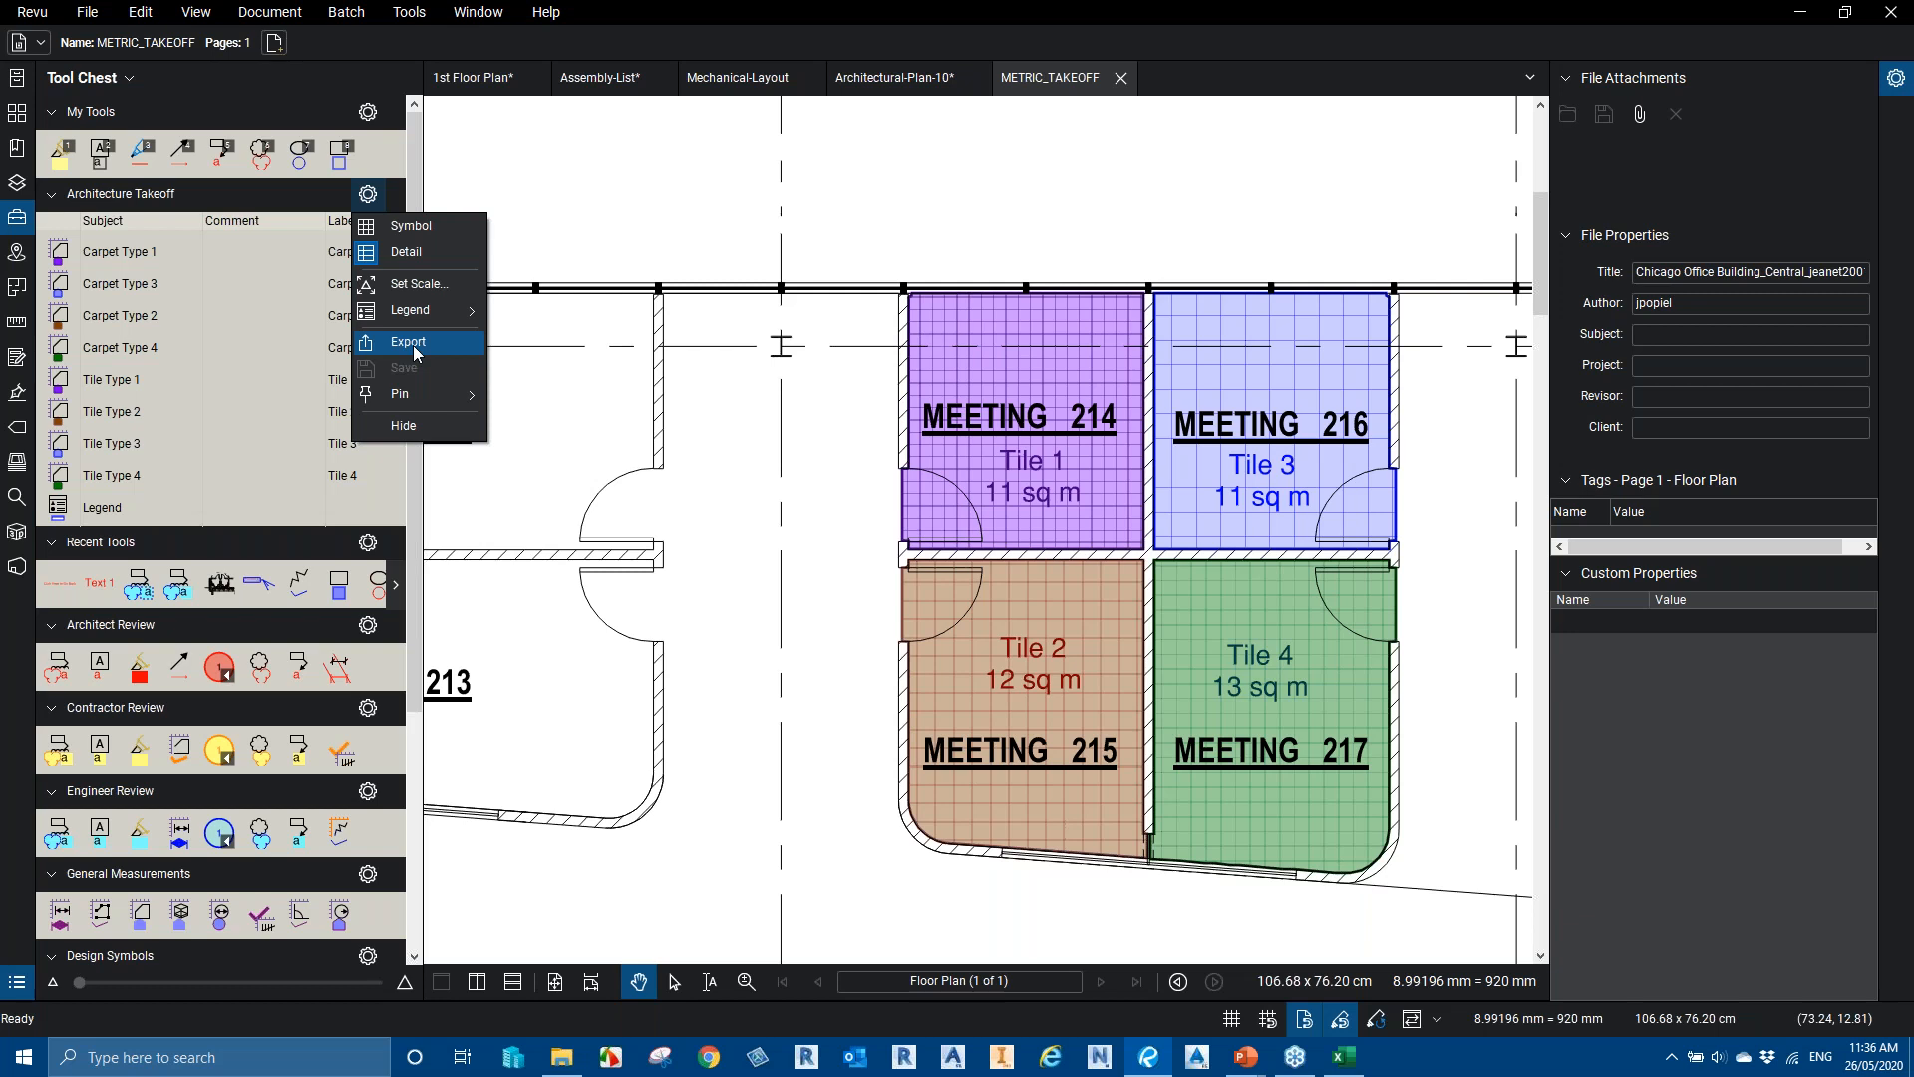
left_click(620, 393)
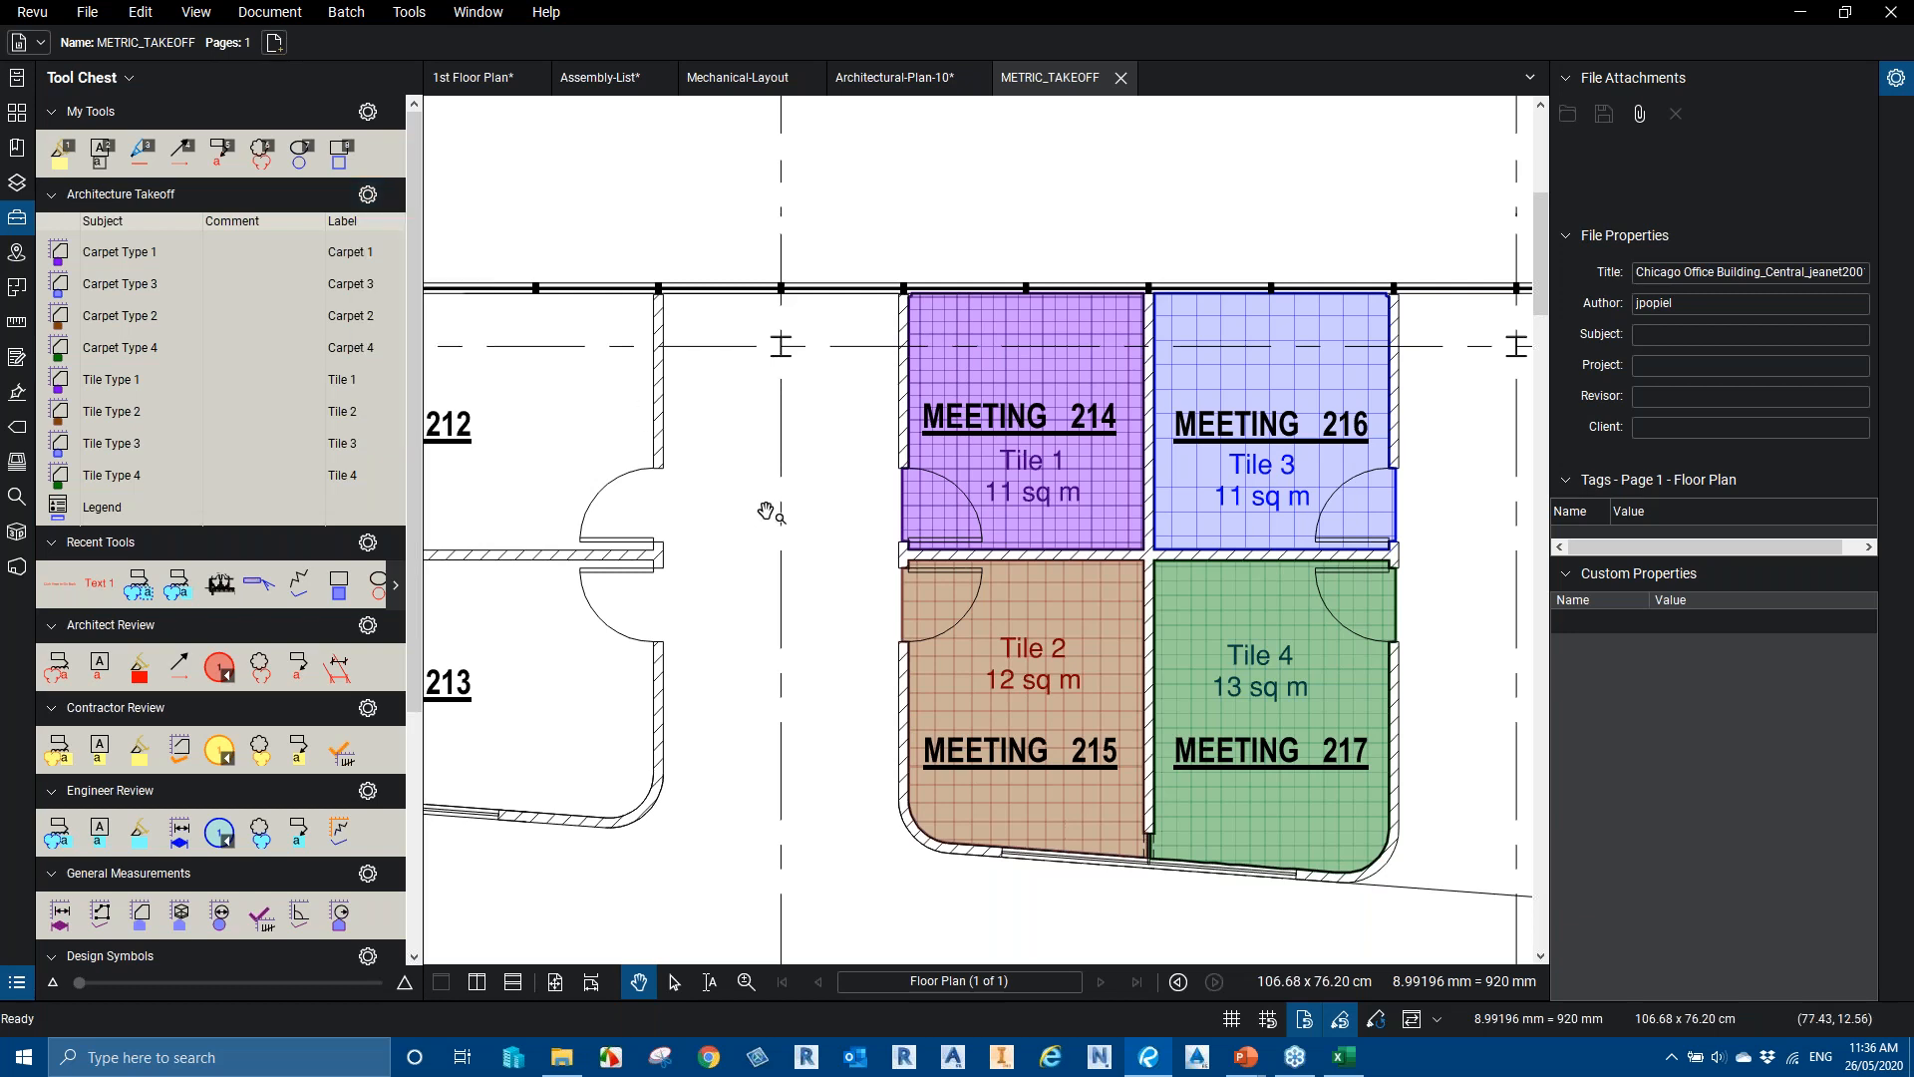
Look over the unmeasured rooms around Conference 207, and switch to the presentation to show the Tip 16 slide
scroll(769, 505, "down", 3)
left_click_drag(625, 496, 1070, 517)
left_click_drag(920, 508, 1373, 527)
left_click_drag(843, 530, 1012, 521)
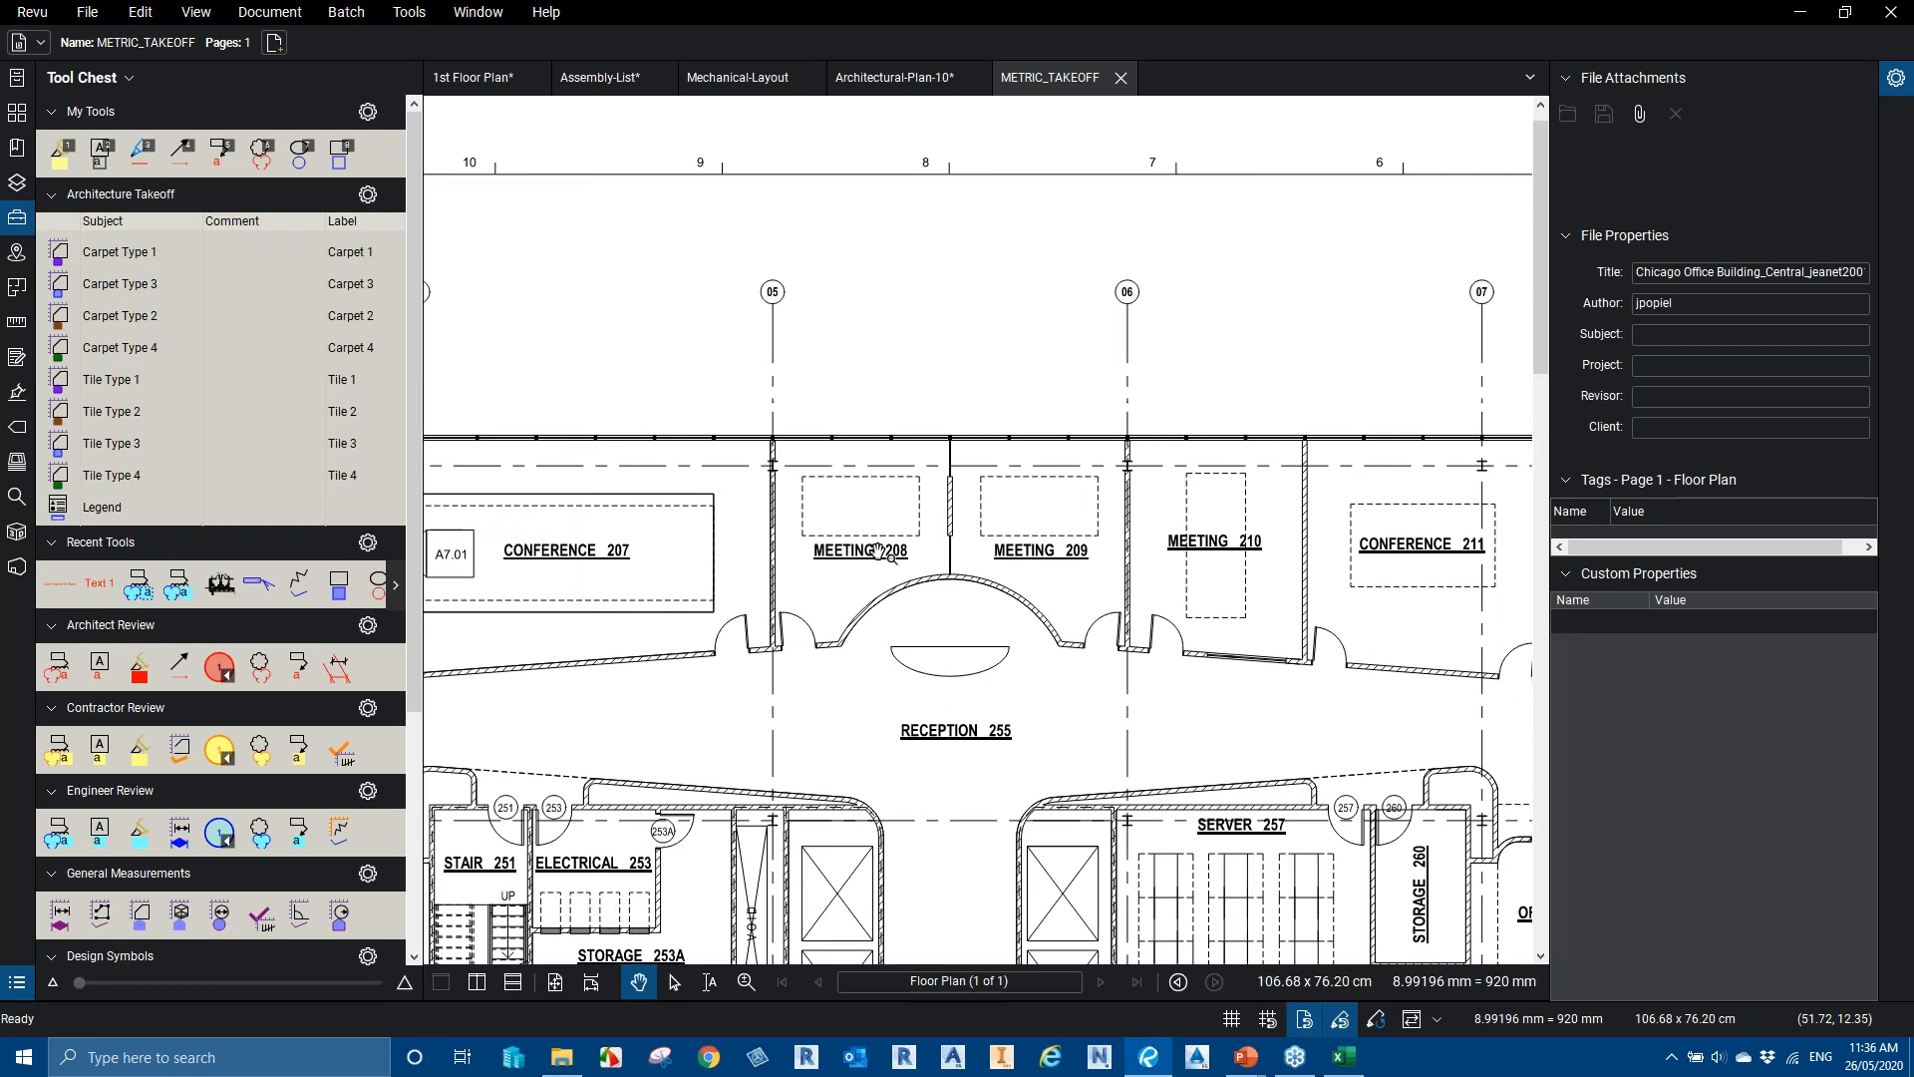
left_click_drag(836, 595, 1135, 587)
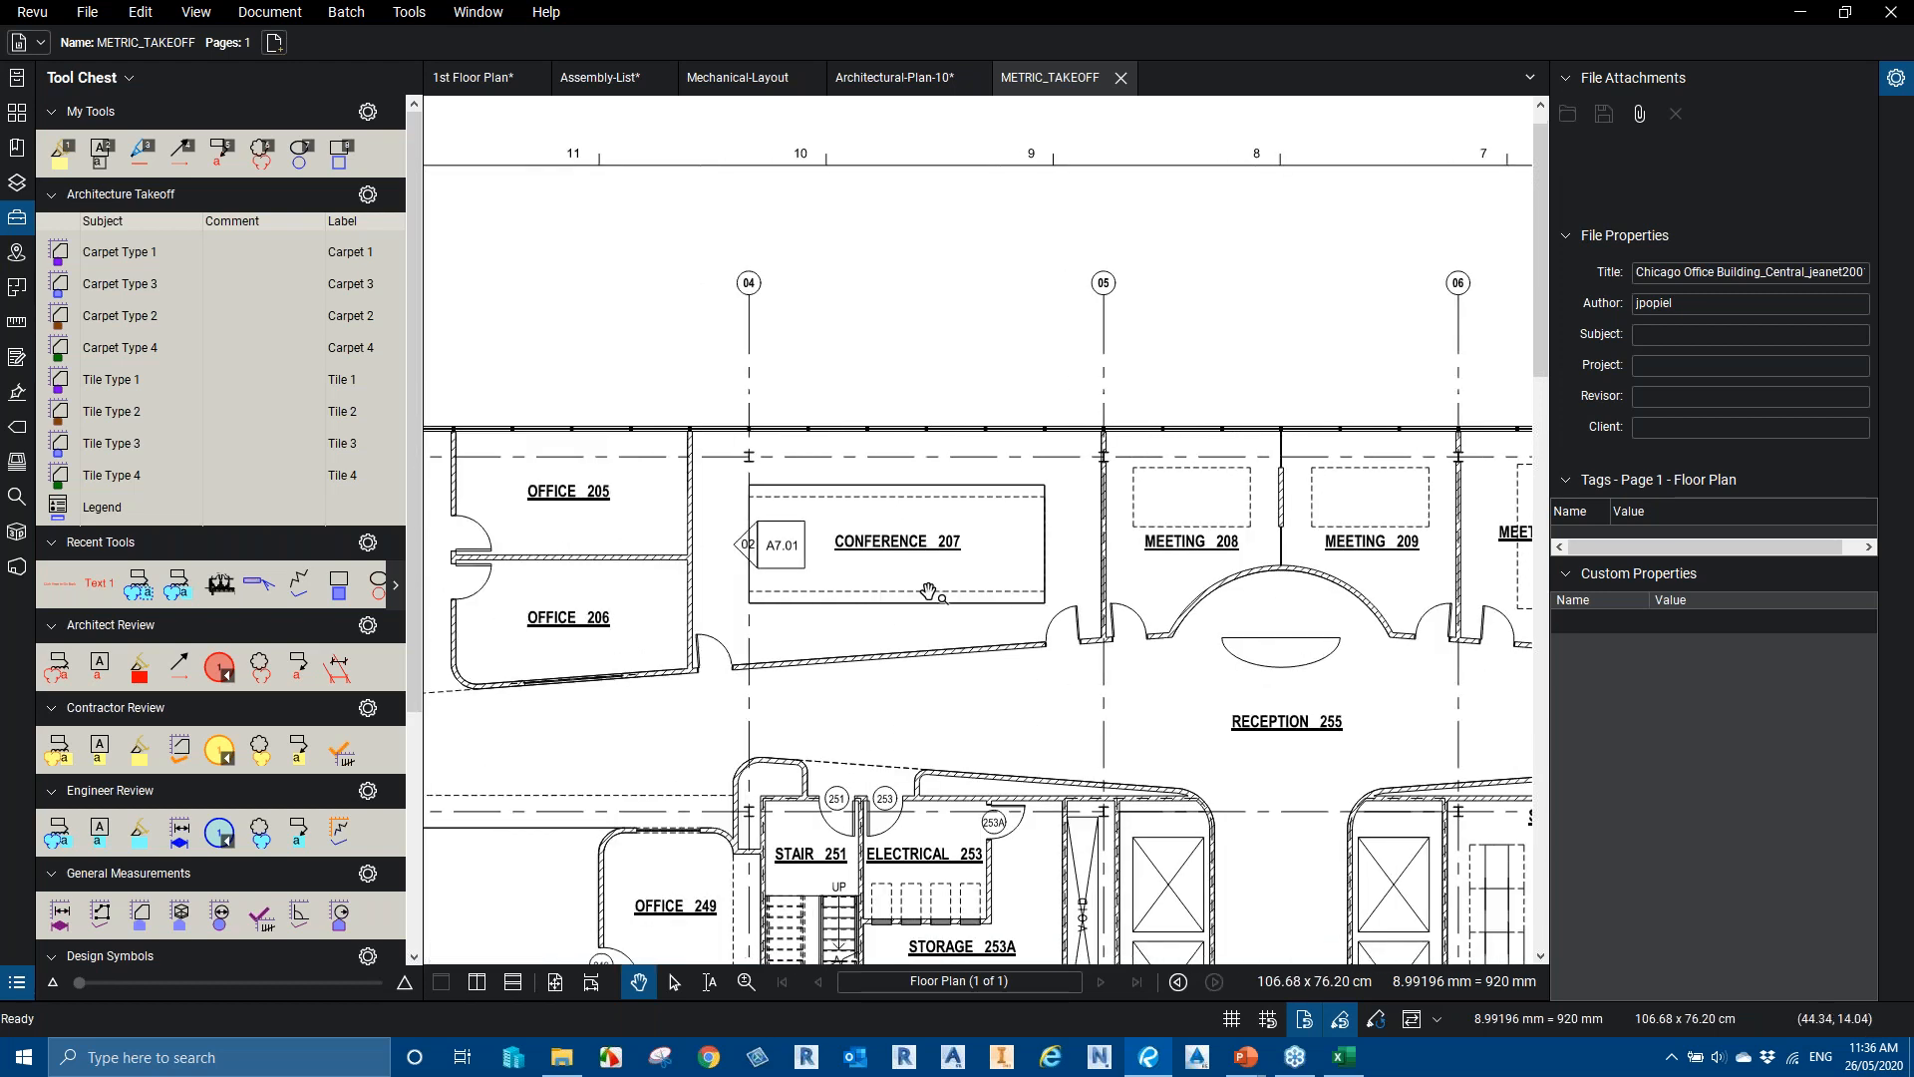
scroll(928, 591, "up", 3)
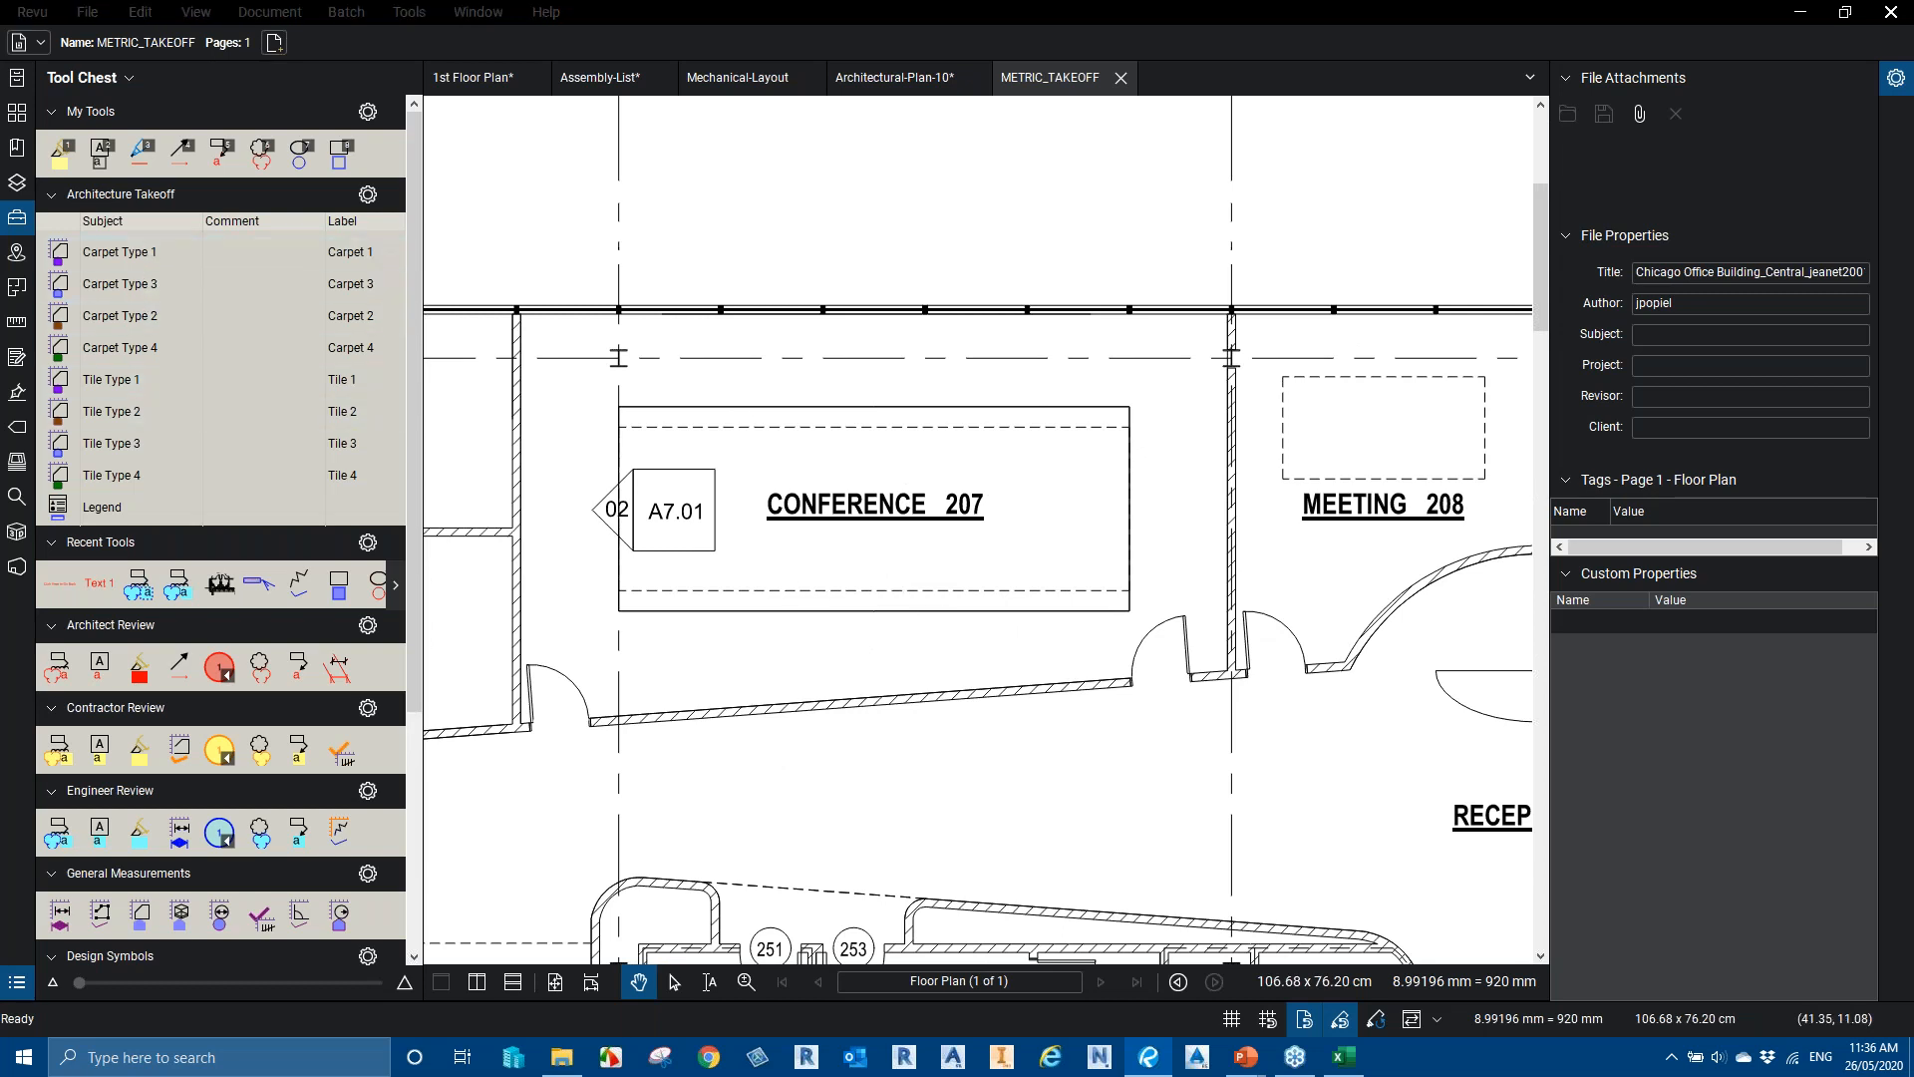
key("alt+Tab")
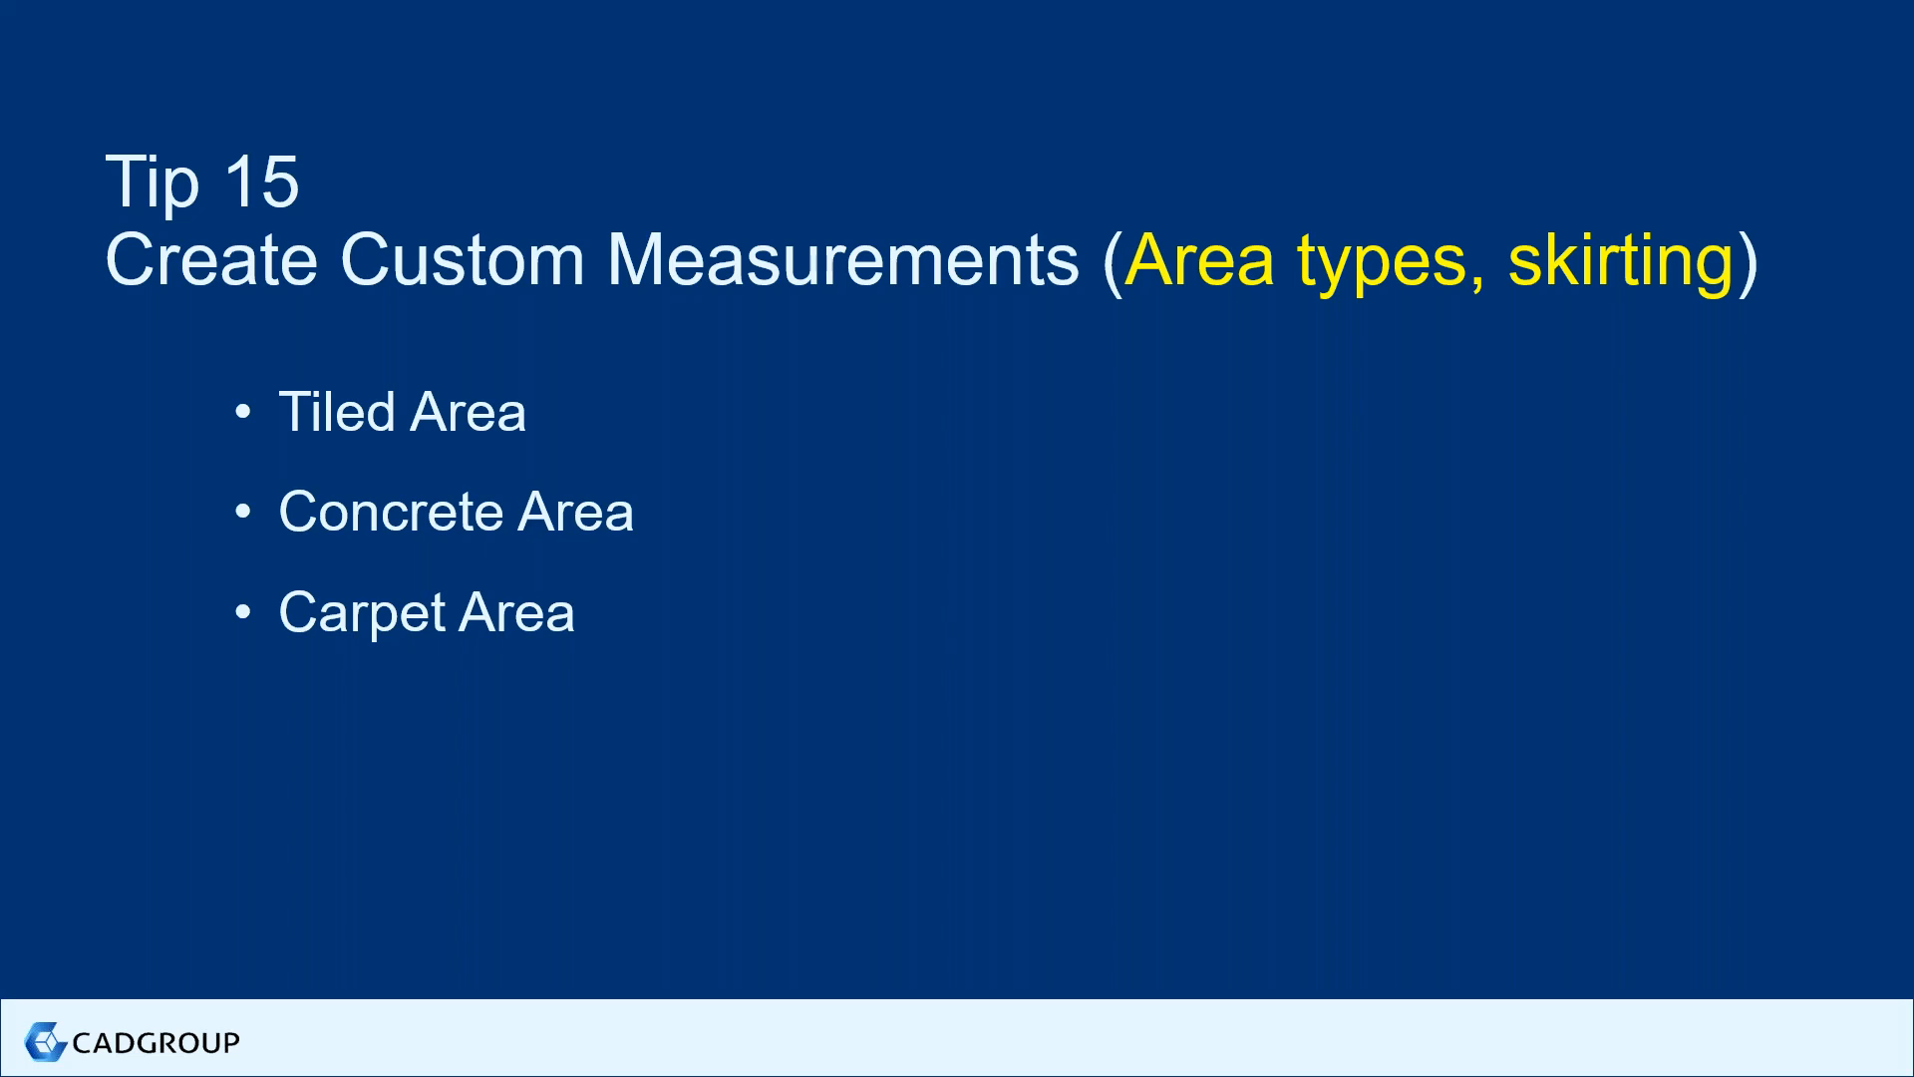
key("Right")
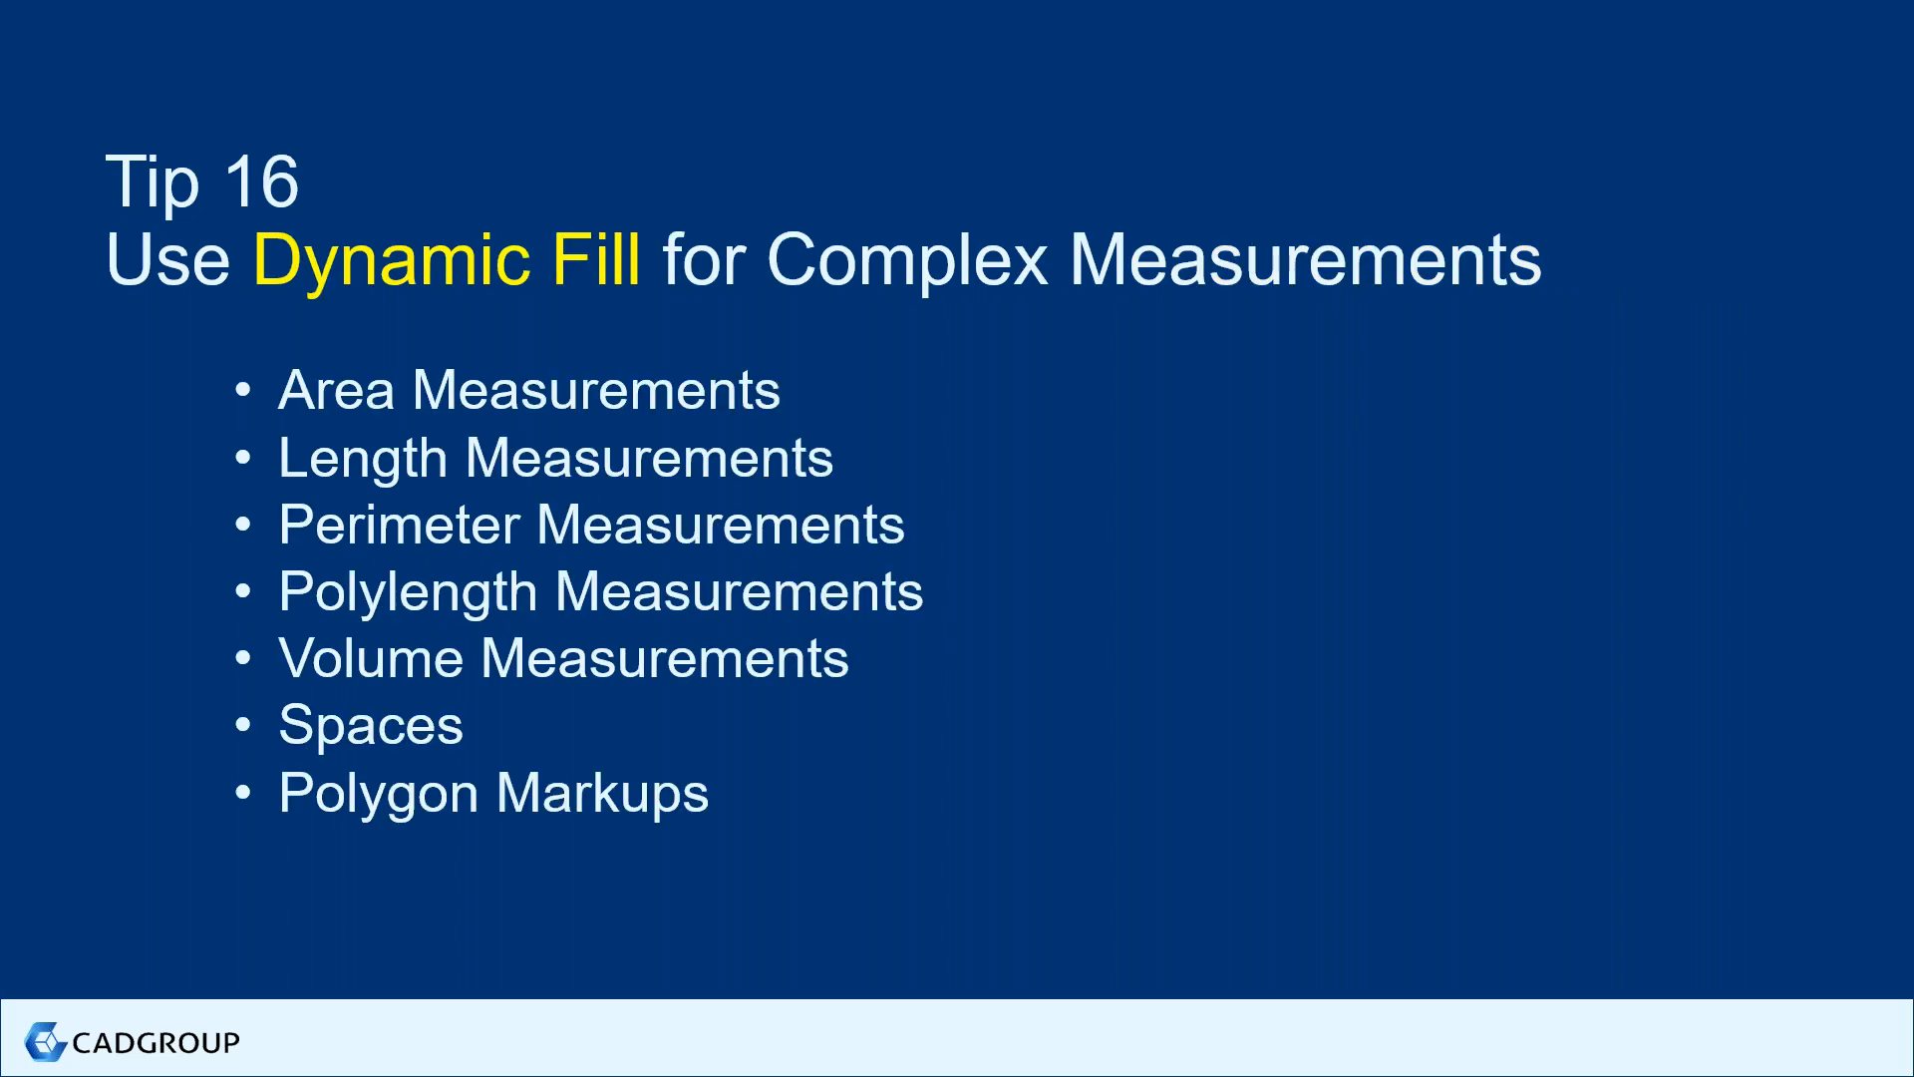
Switch back to Revu's METRIC_TAKEOFF plan at Meeting 208 and 209 and hide the document properties to widen the drawing view
key("alt+Tab")
scroll(1043, 516, "down", 3)
left_click_drag(1042, 516, 739, 516)
scroll(1002, 544, "up", 3)
mouse_move(998, 538)
left_mouse_down()
mouse_move(924, 542)
mouse_move(1028, 546)
left_mouse_up()
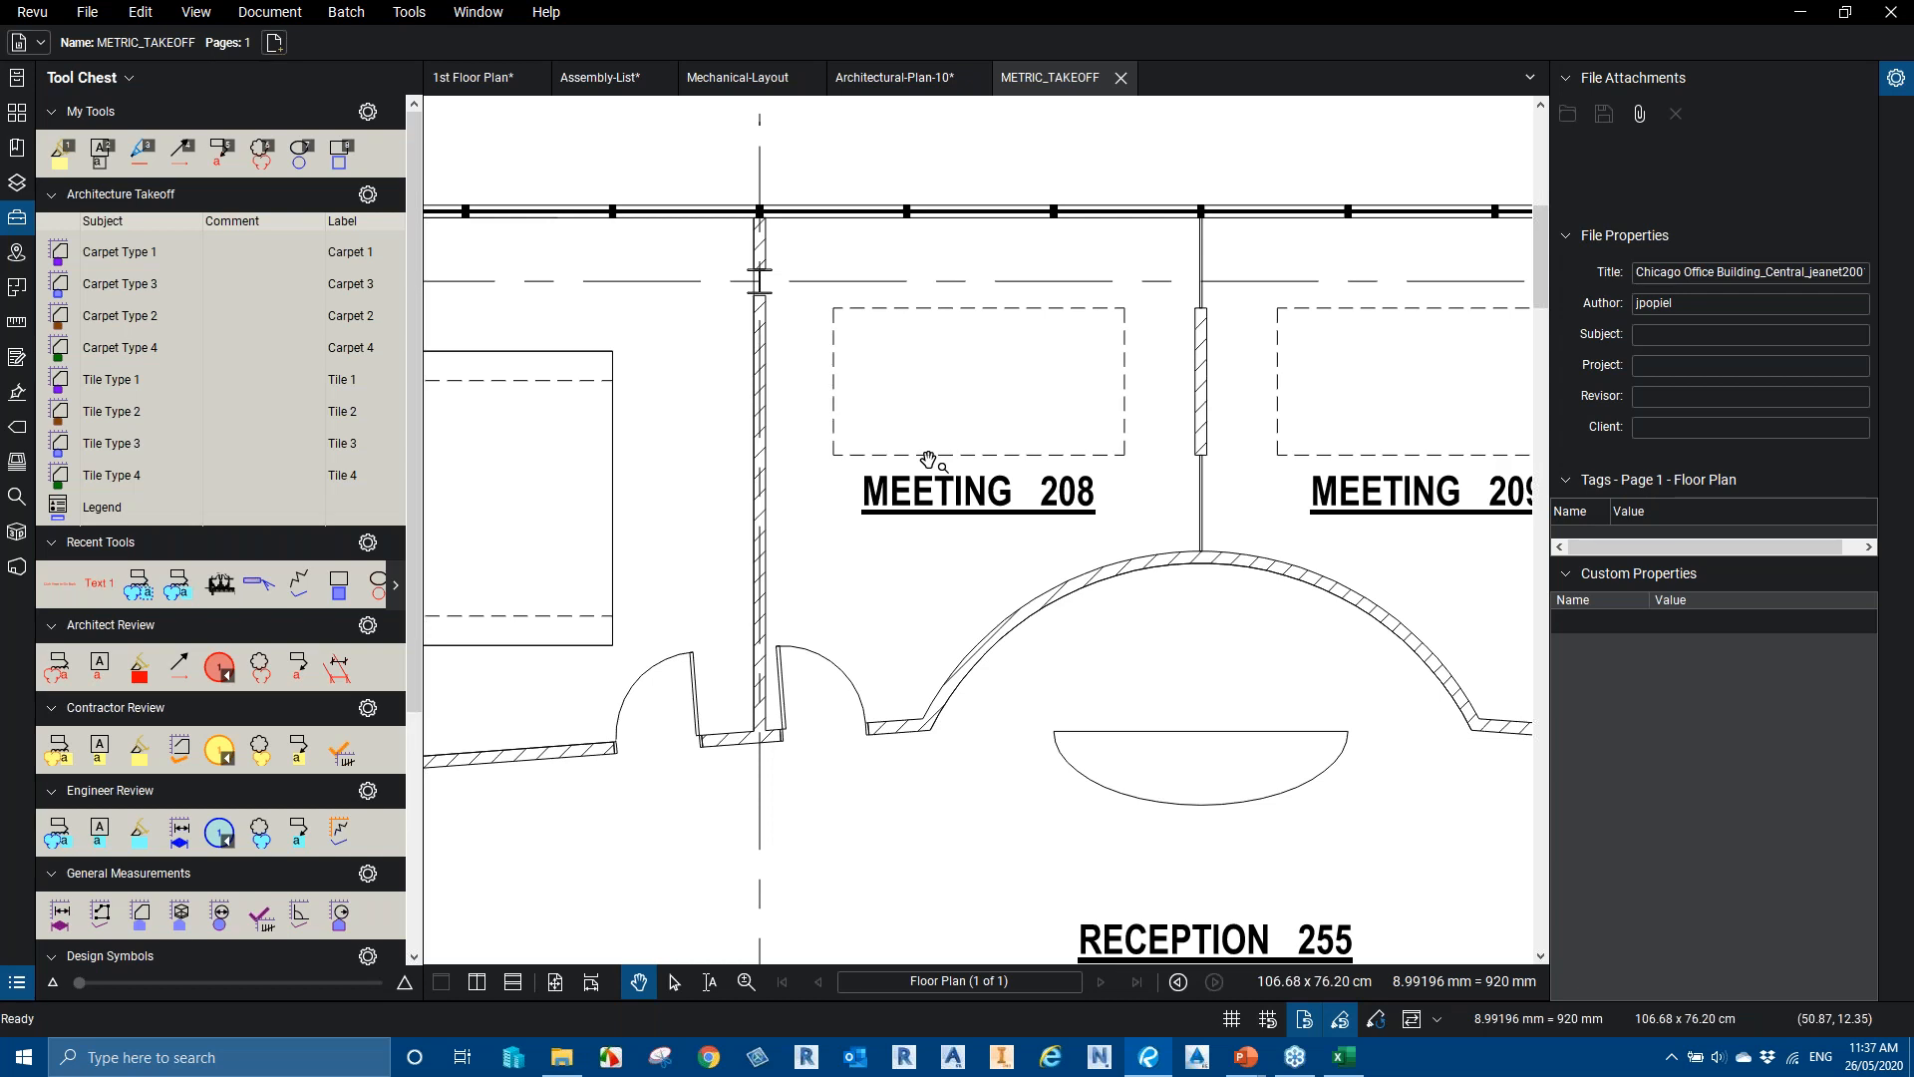
scroll(928, 460, "down", 1)
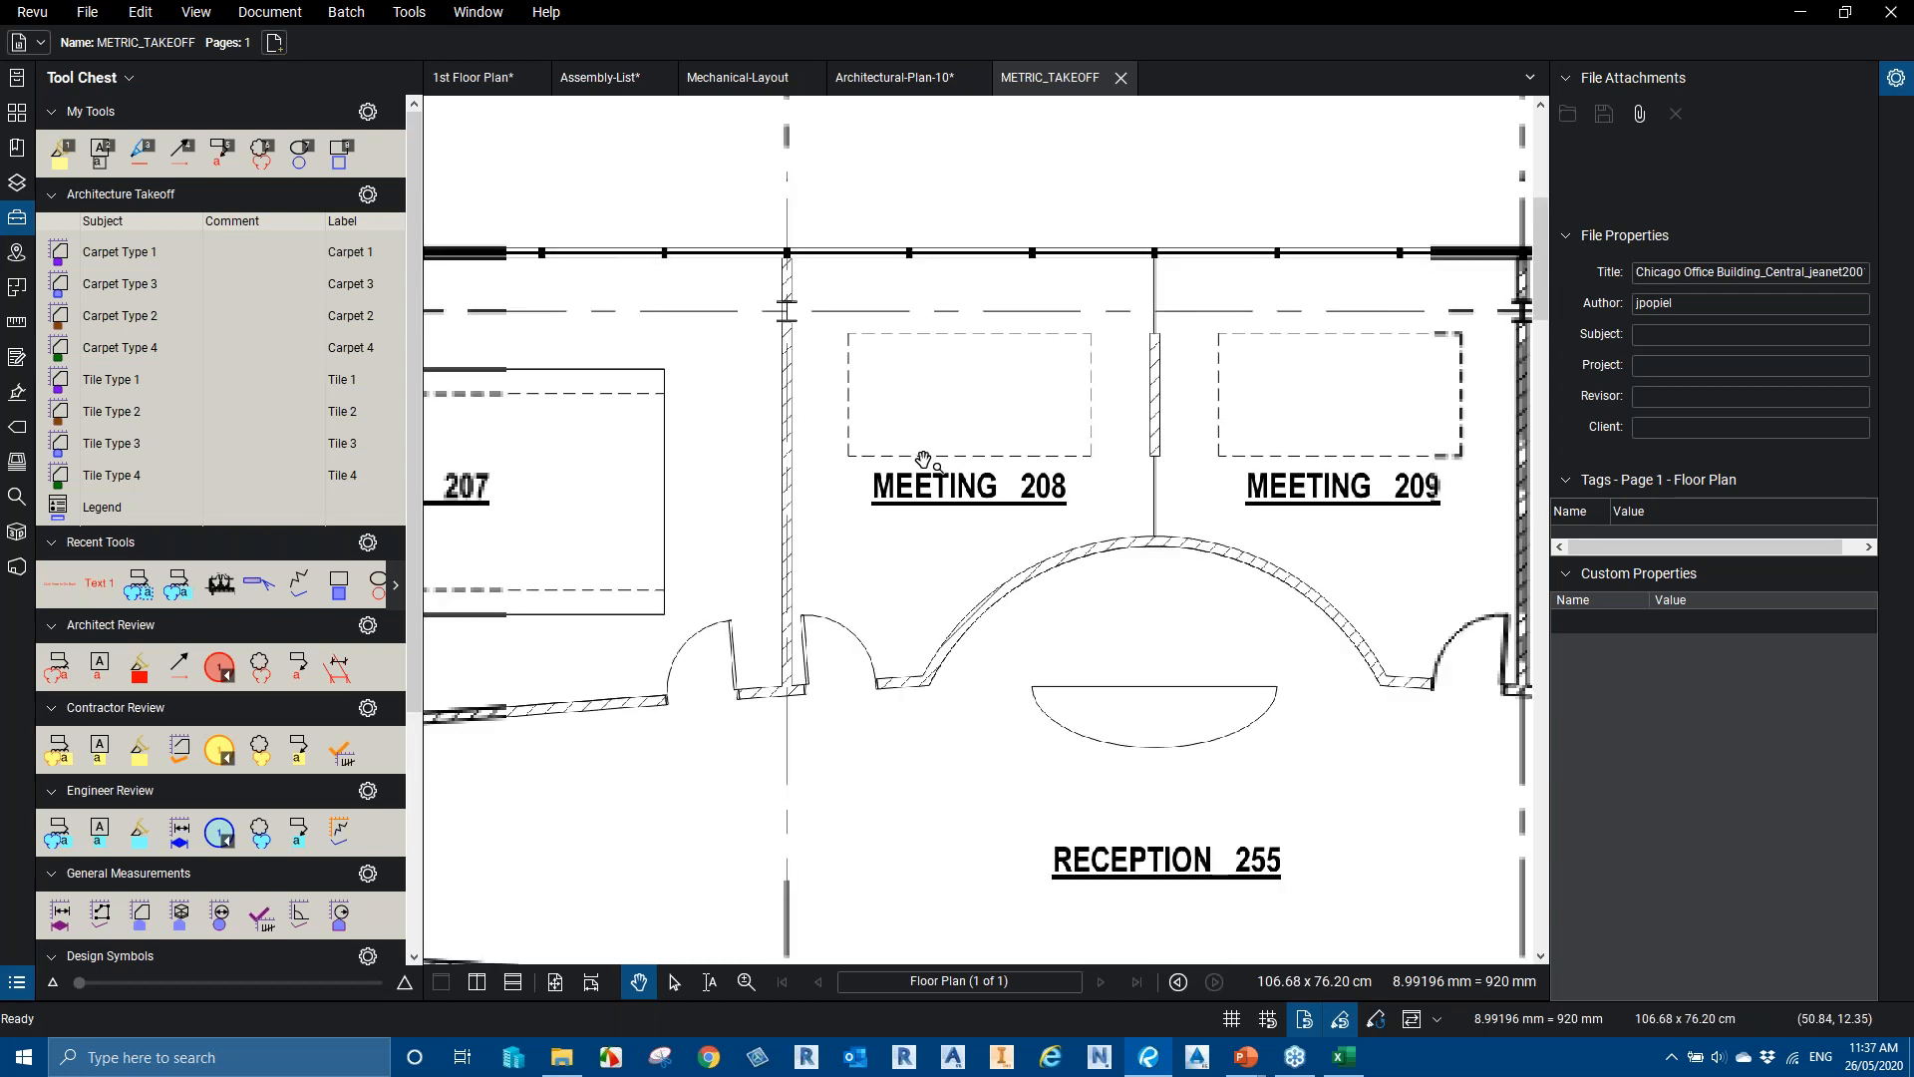
left_click_drag(894, 454, 883, 455)
left_click(1893, 84)
left_click_drag(1074, 472, 1122, 460)
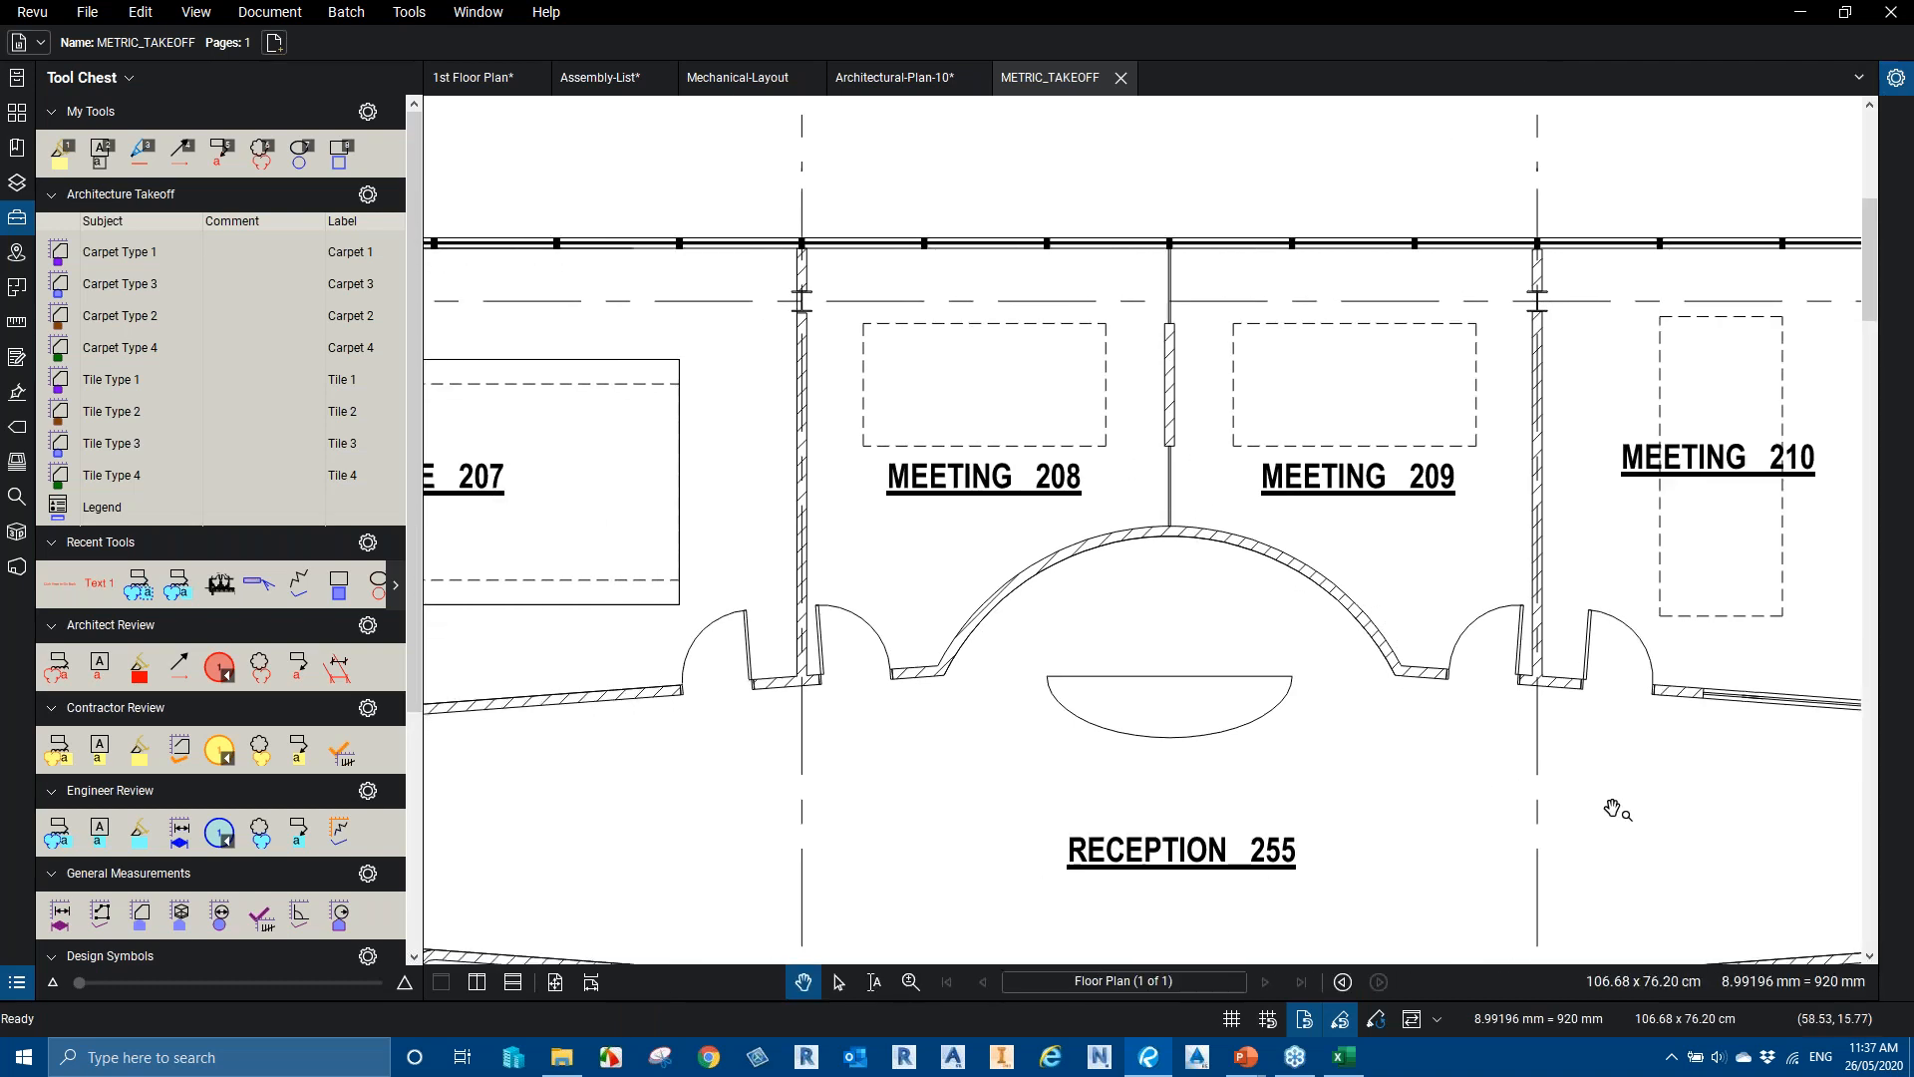
Try a Dynamic Fill boundary line across the doorway of Meeting 208 and undo it
key("ctrl")
key("ctrl")
key("ctrl")
key("ctrl")
key("j")
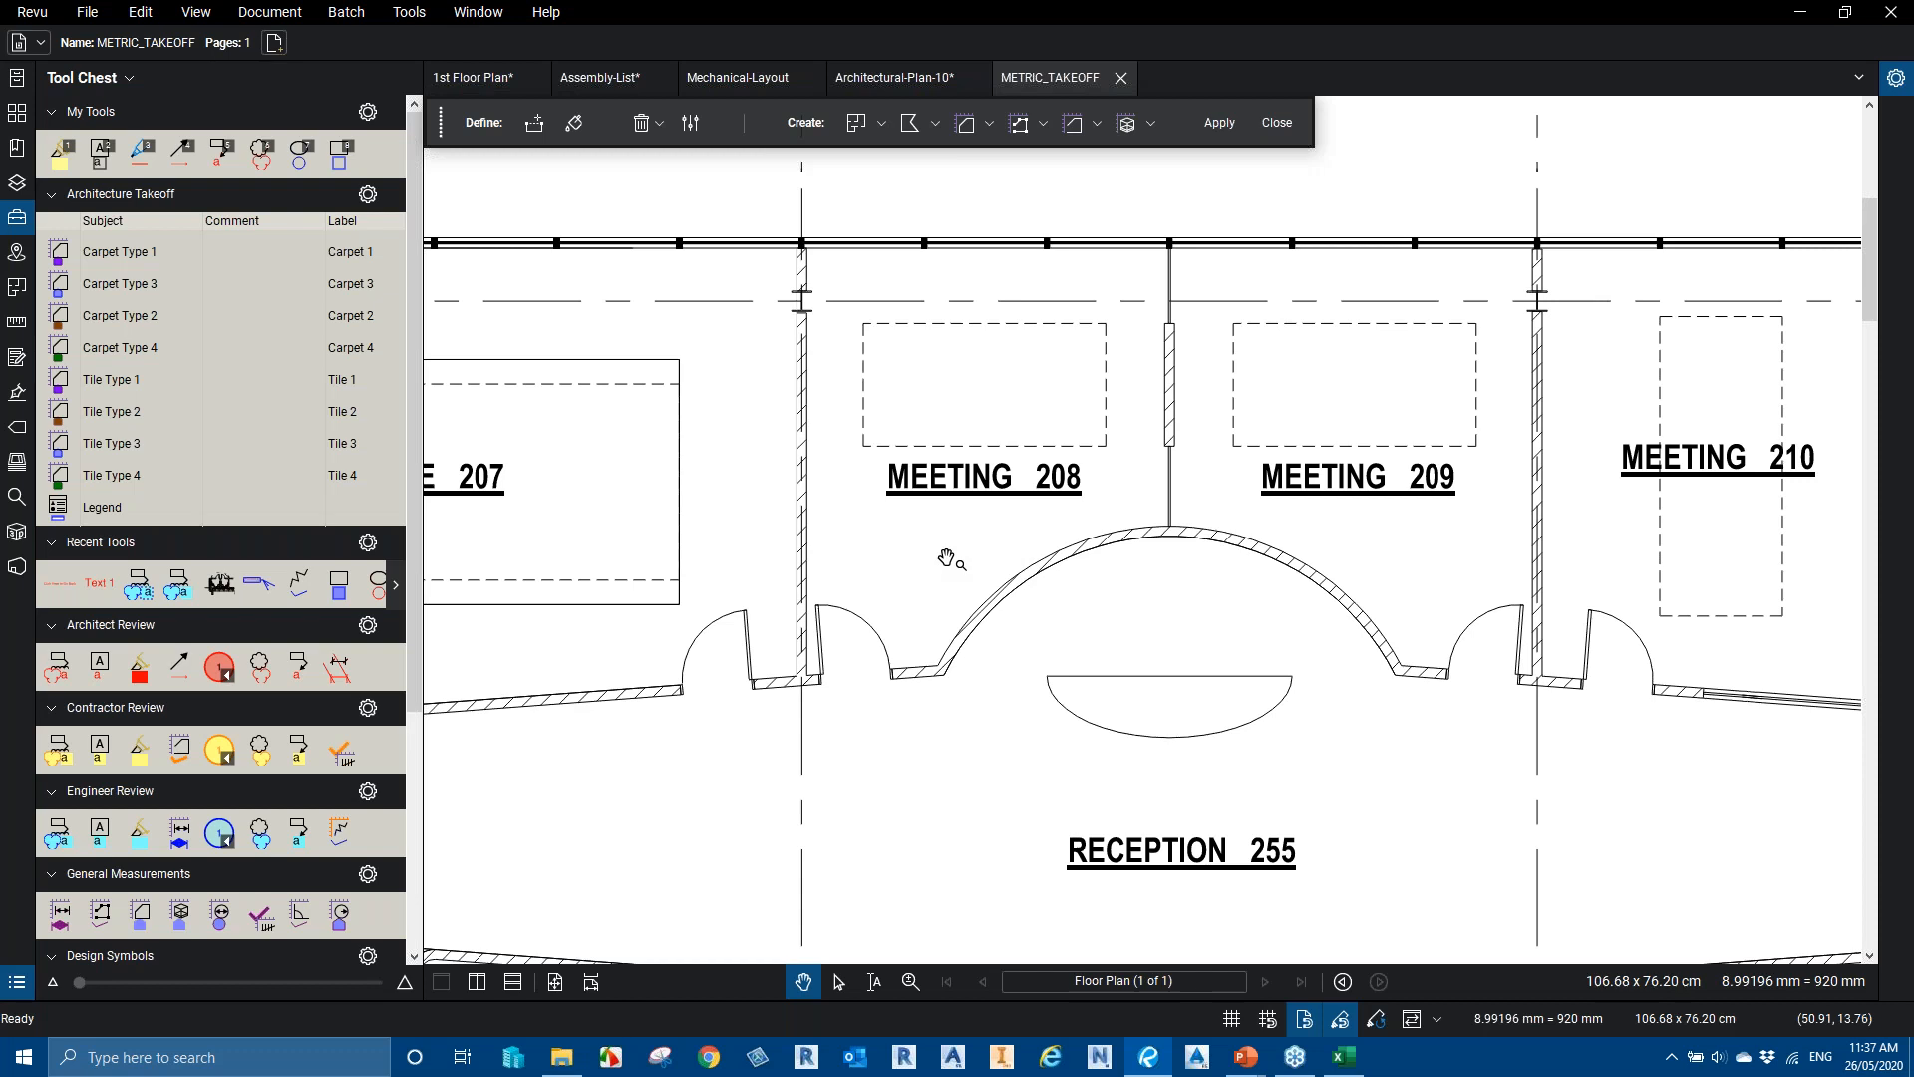
scroll(947, 674, "up", 3)
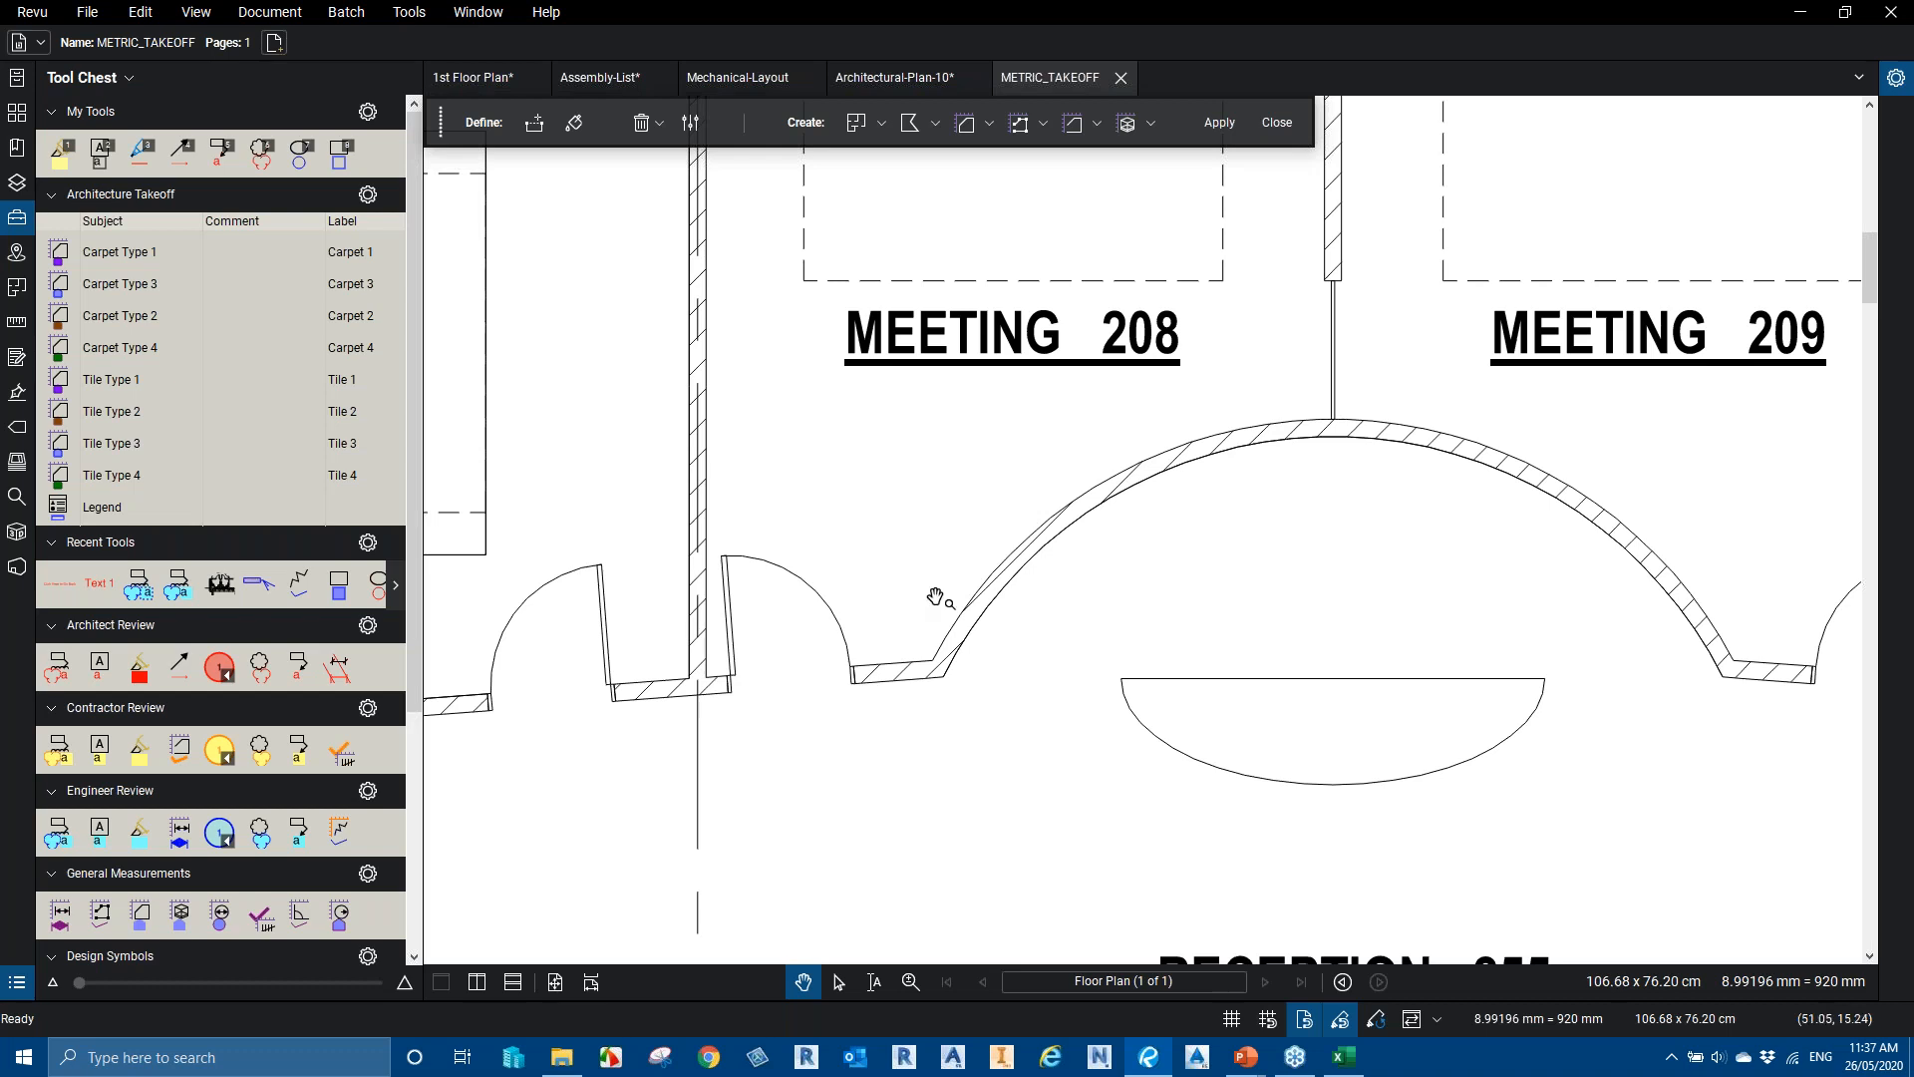
scroll(925, 542, "down", 1)
left_click_drag(912, 530, 951, 648)
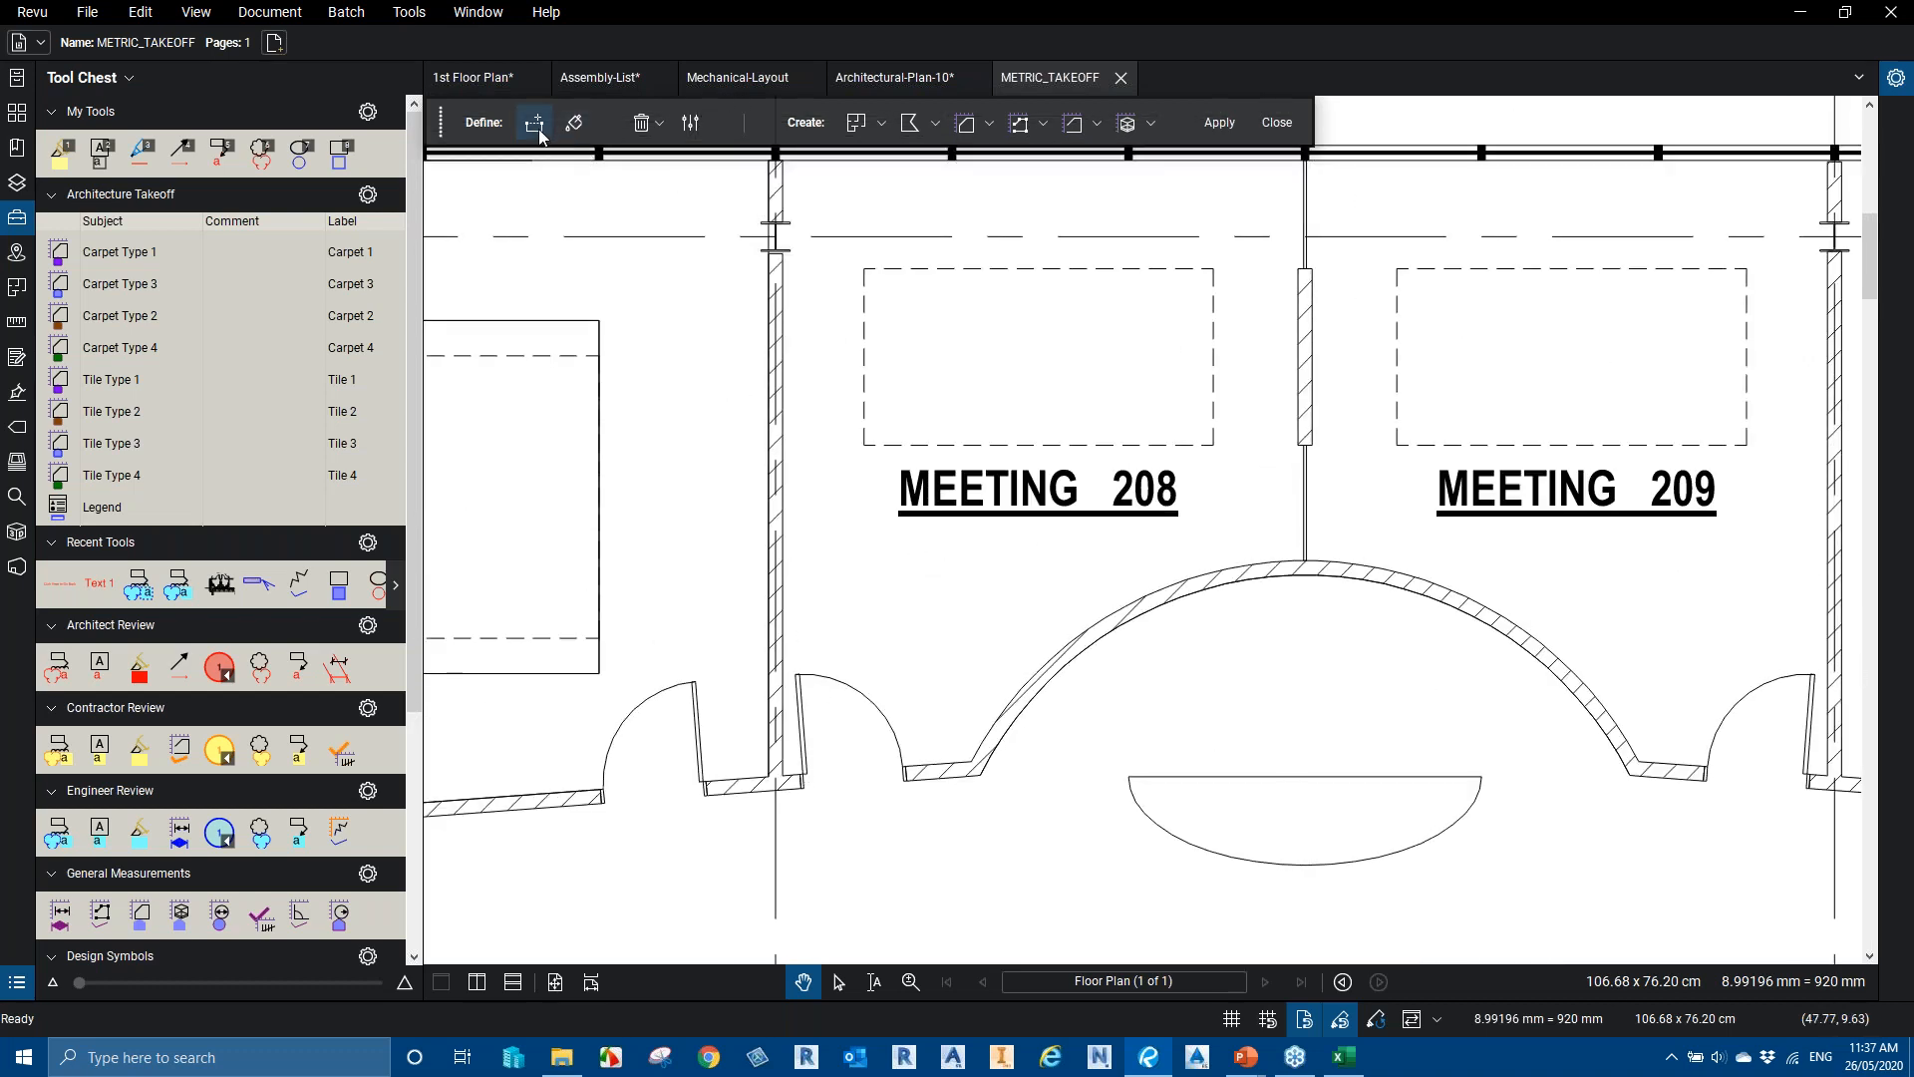
key("ctrl")
key("ctrl")
key("ctrl")
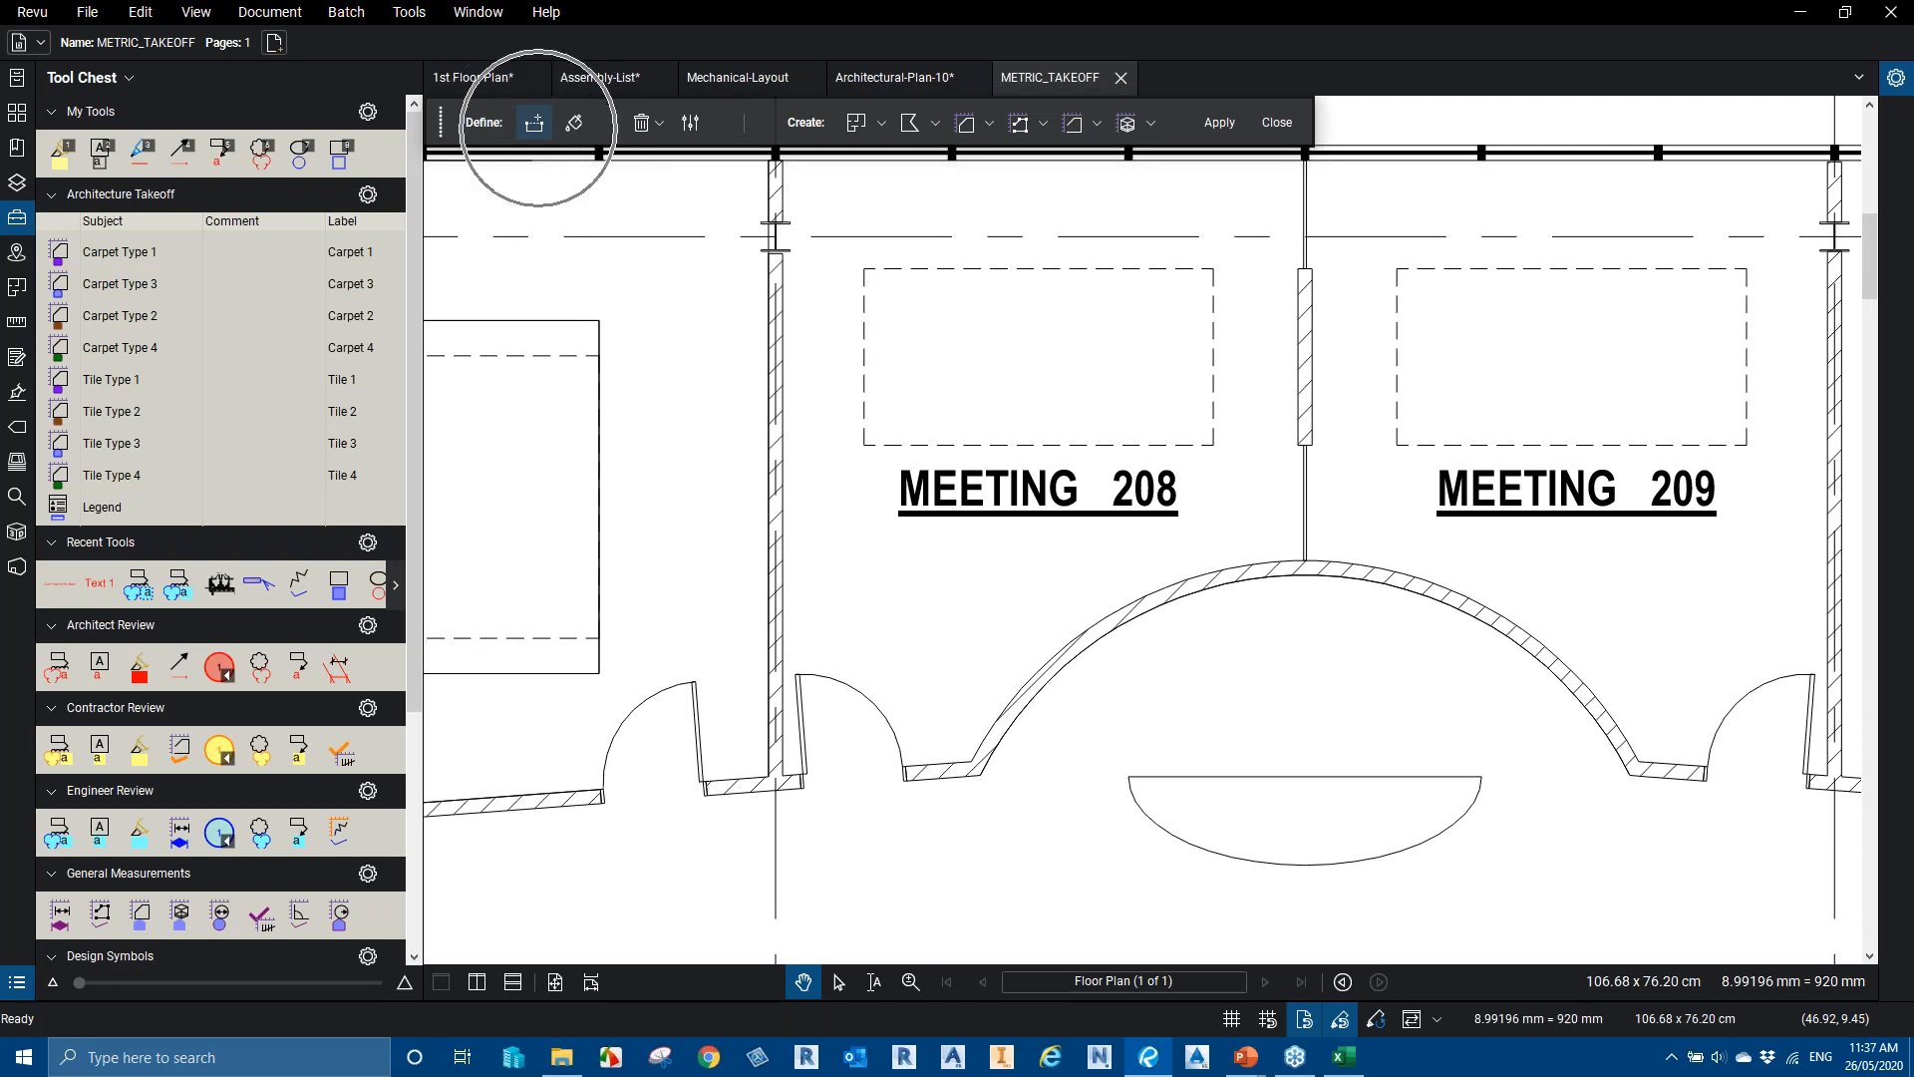
left_click(534, 121)
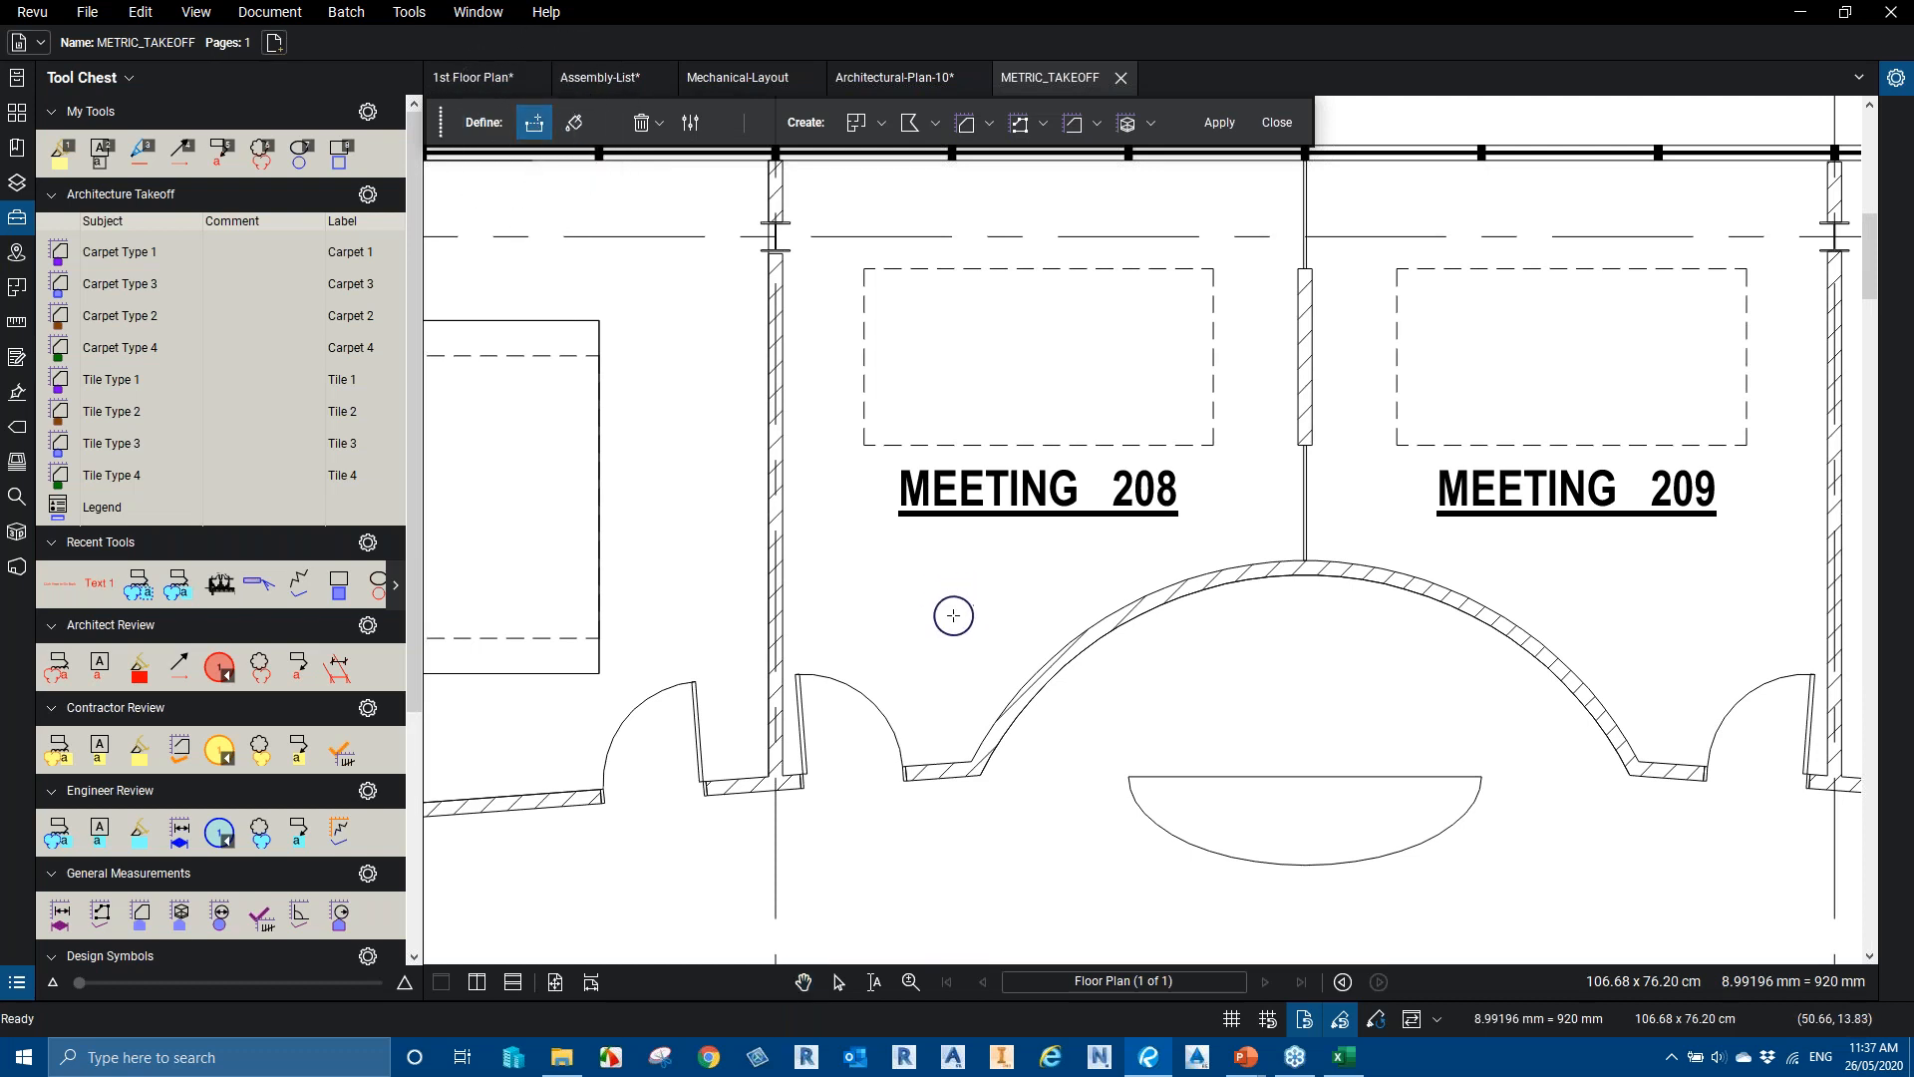
left_click(804, 788)
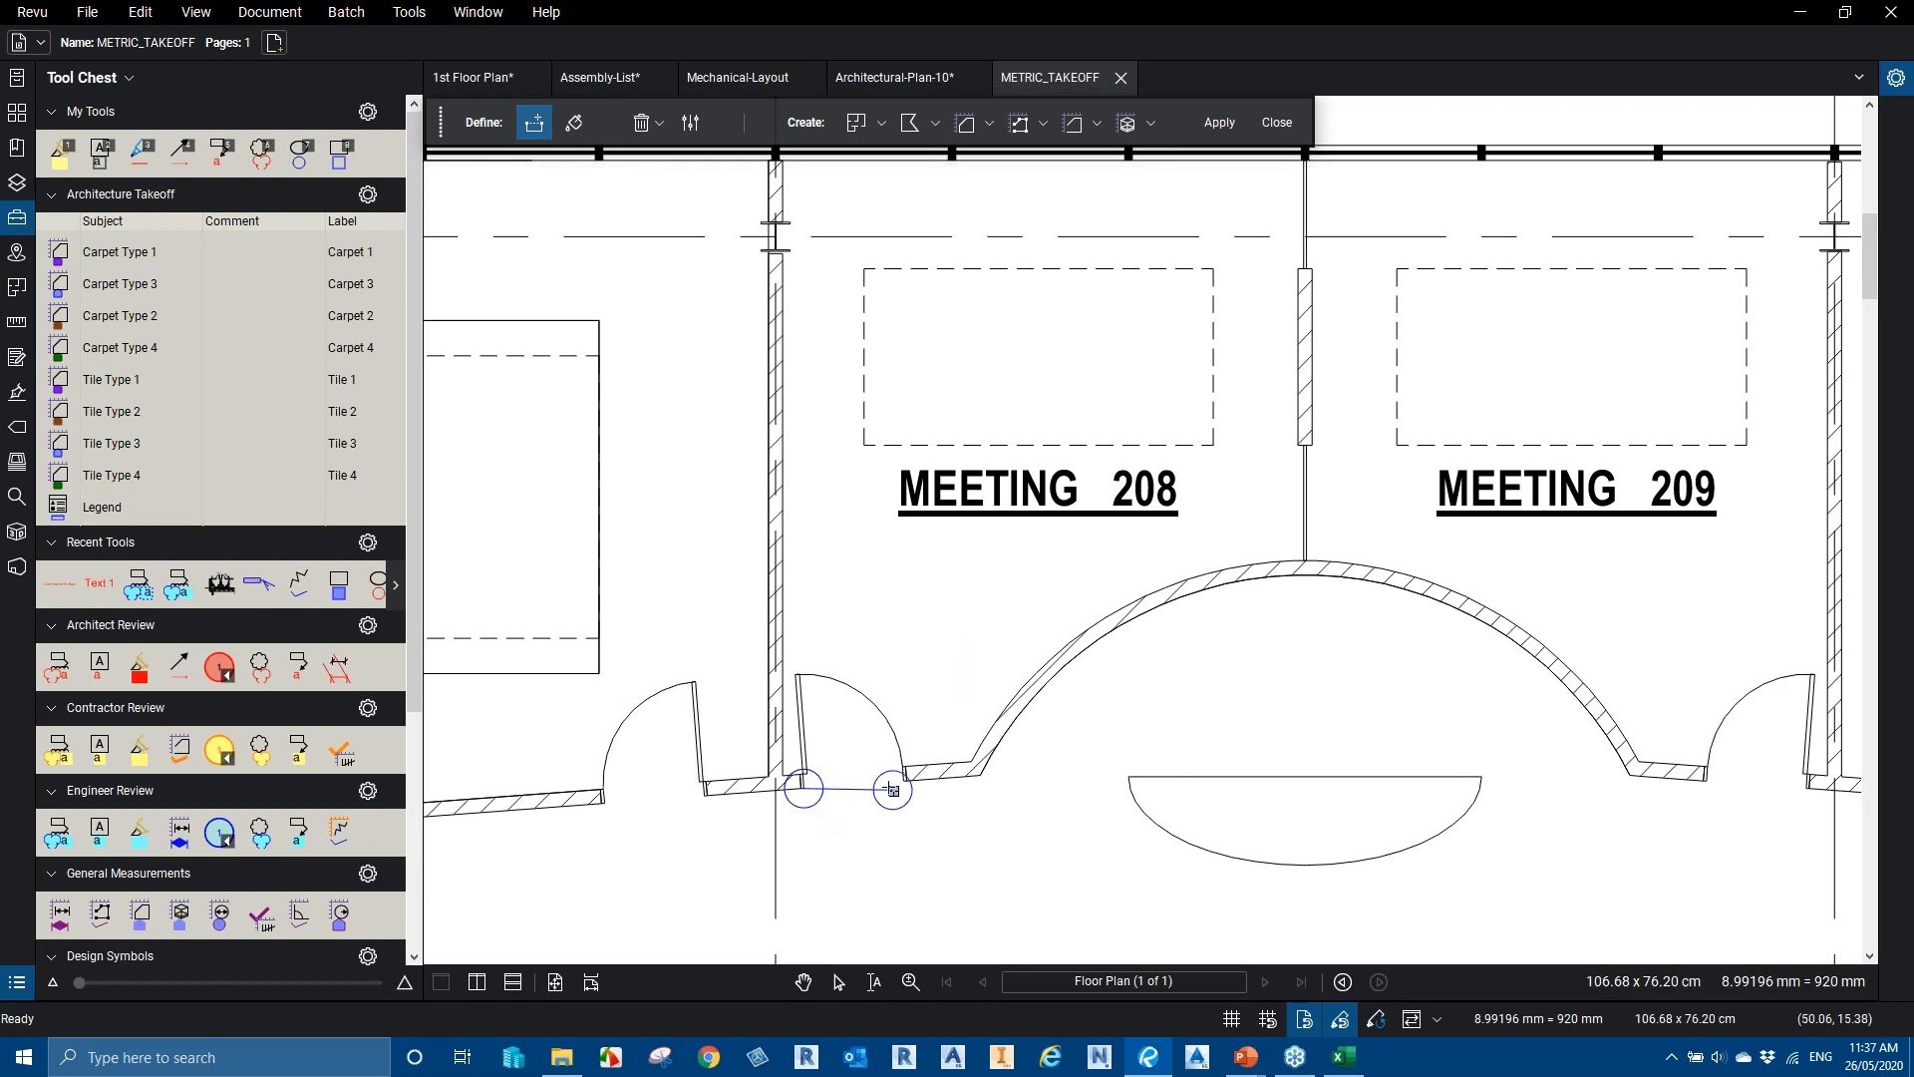
left_click(904, 780)
key("Return")
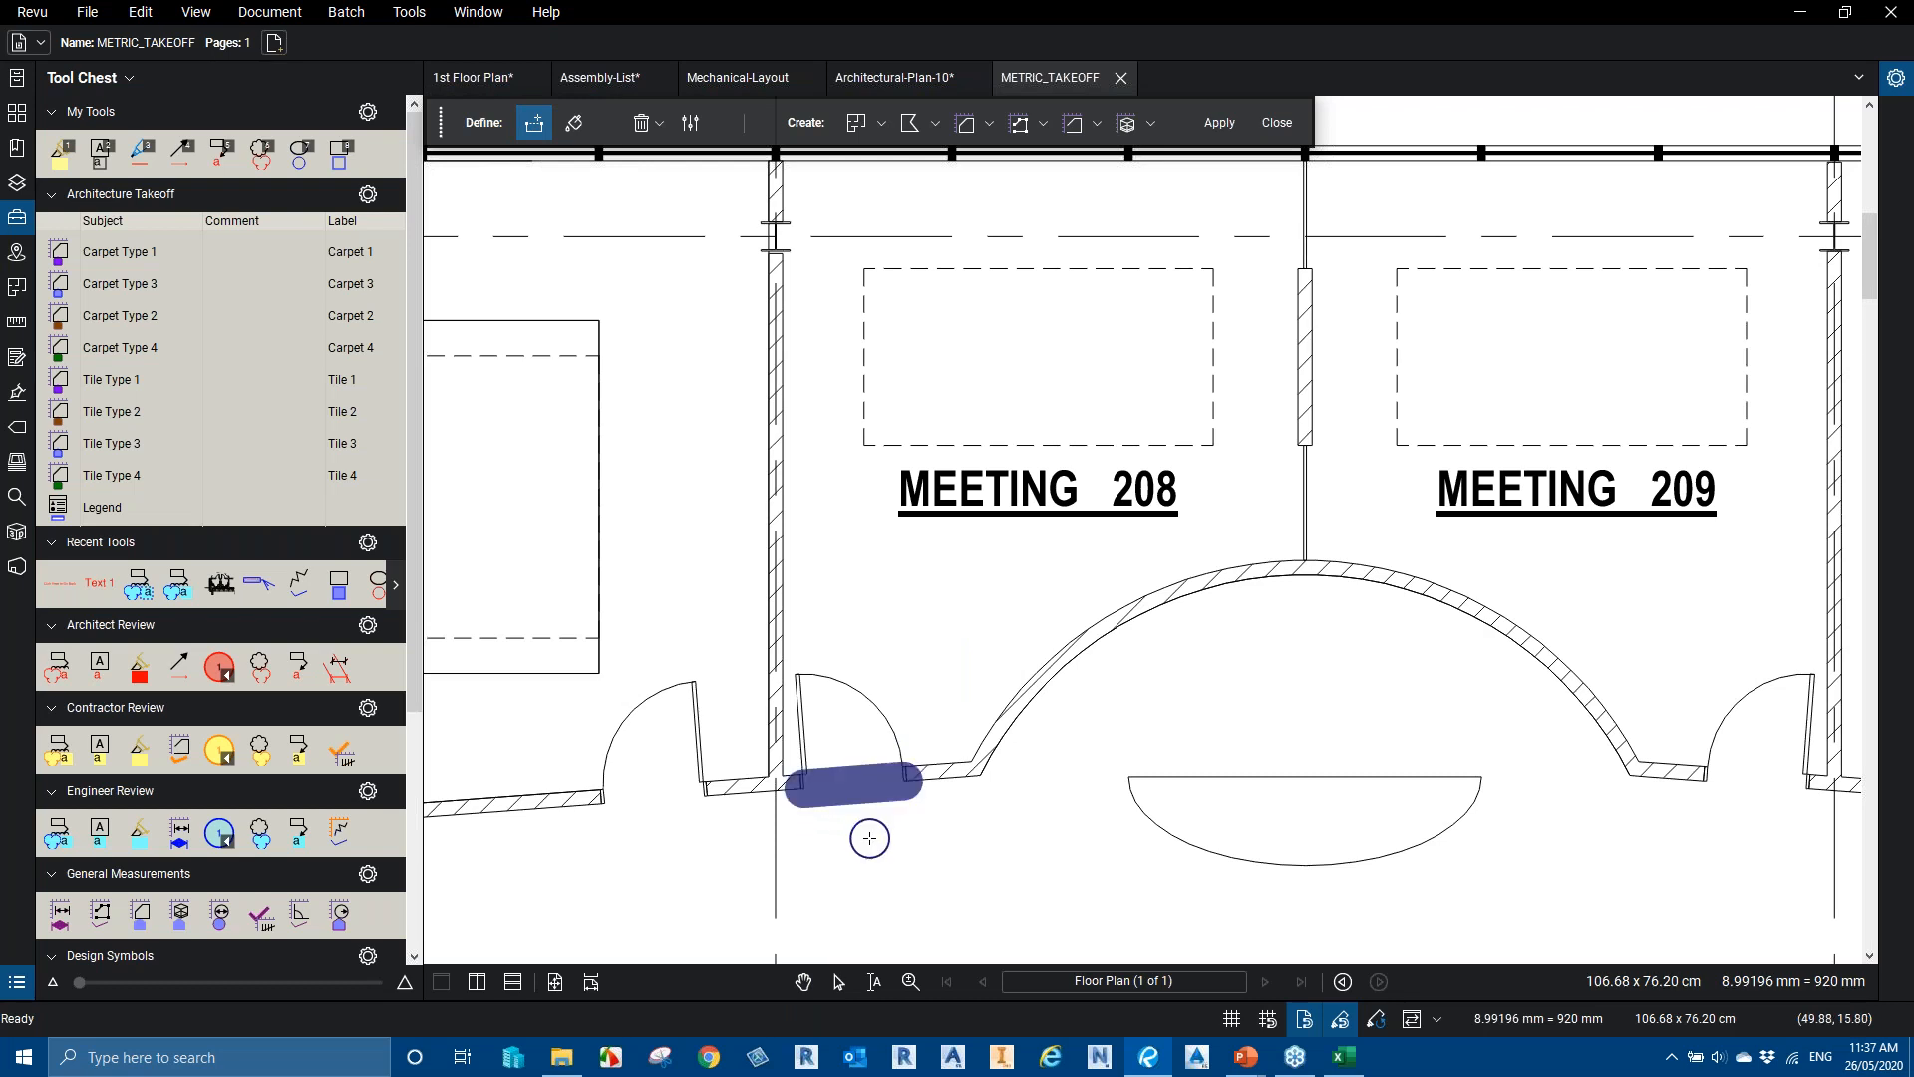
key("ctrl+z")
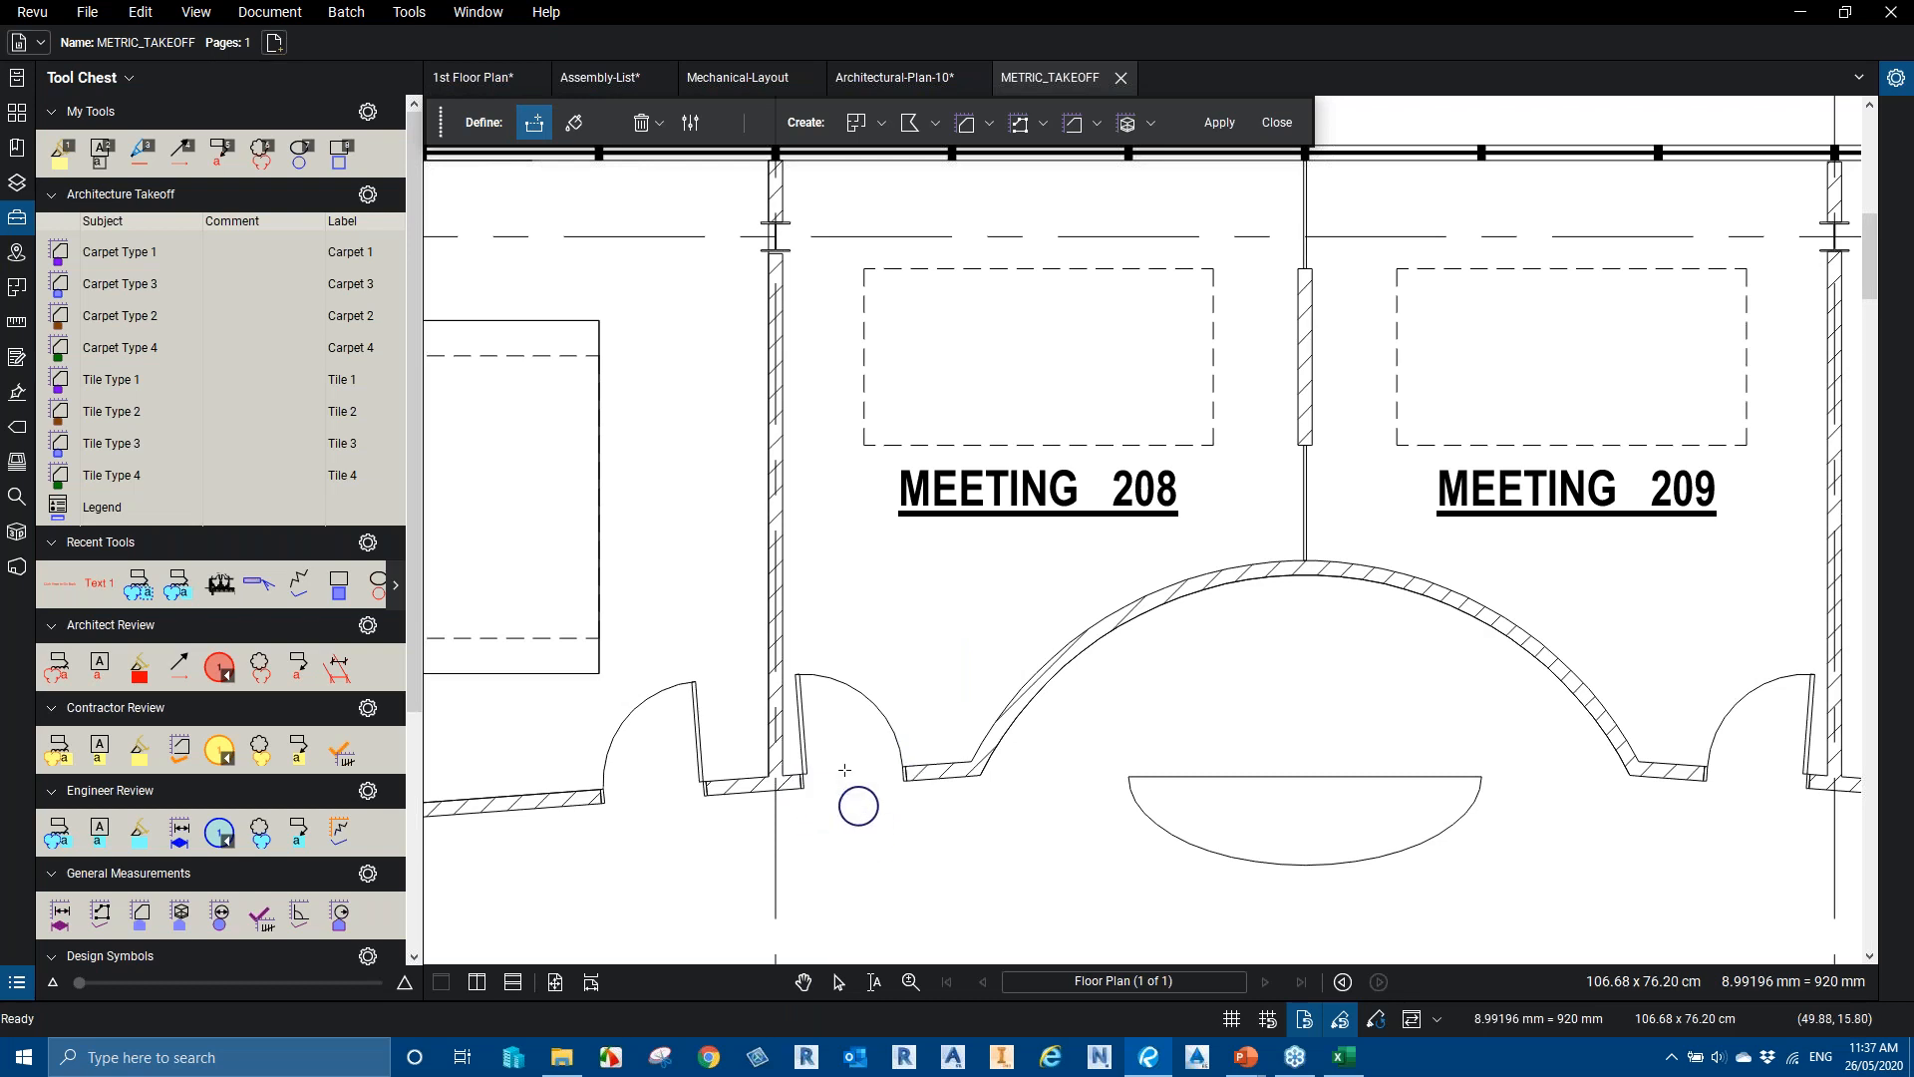
Review Dynamic Fill's boundary size, fill size, fill speed and edge sensitivity settings, and close Dynamic Fill
left_click(690, 128)
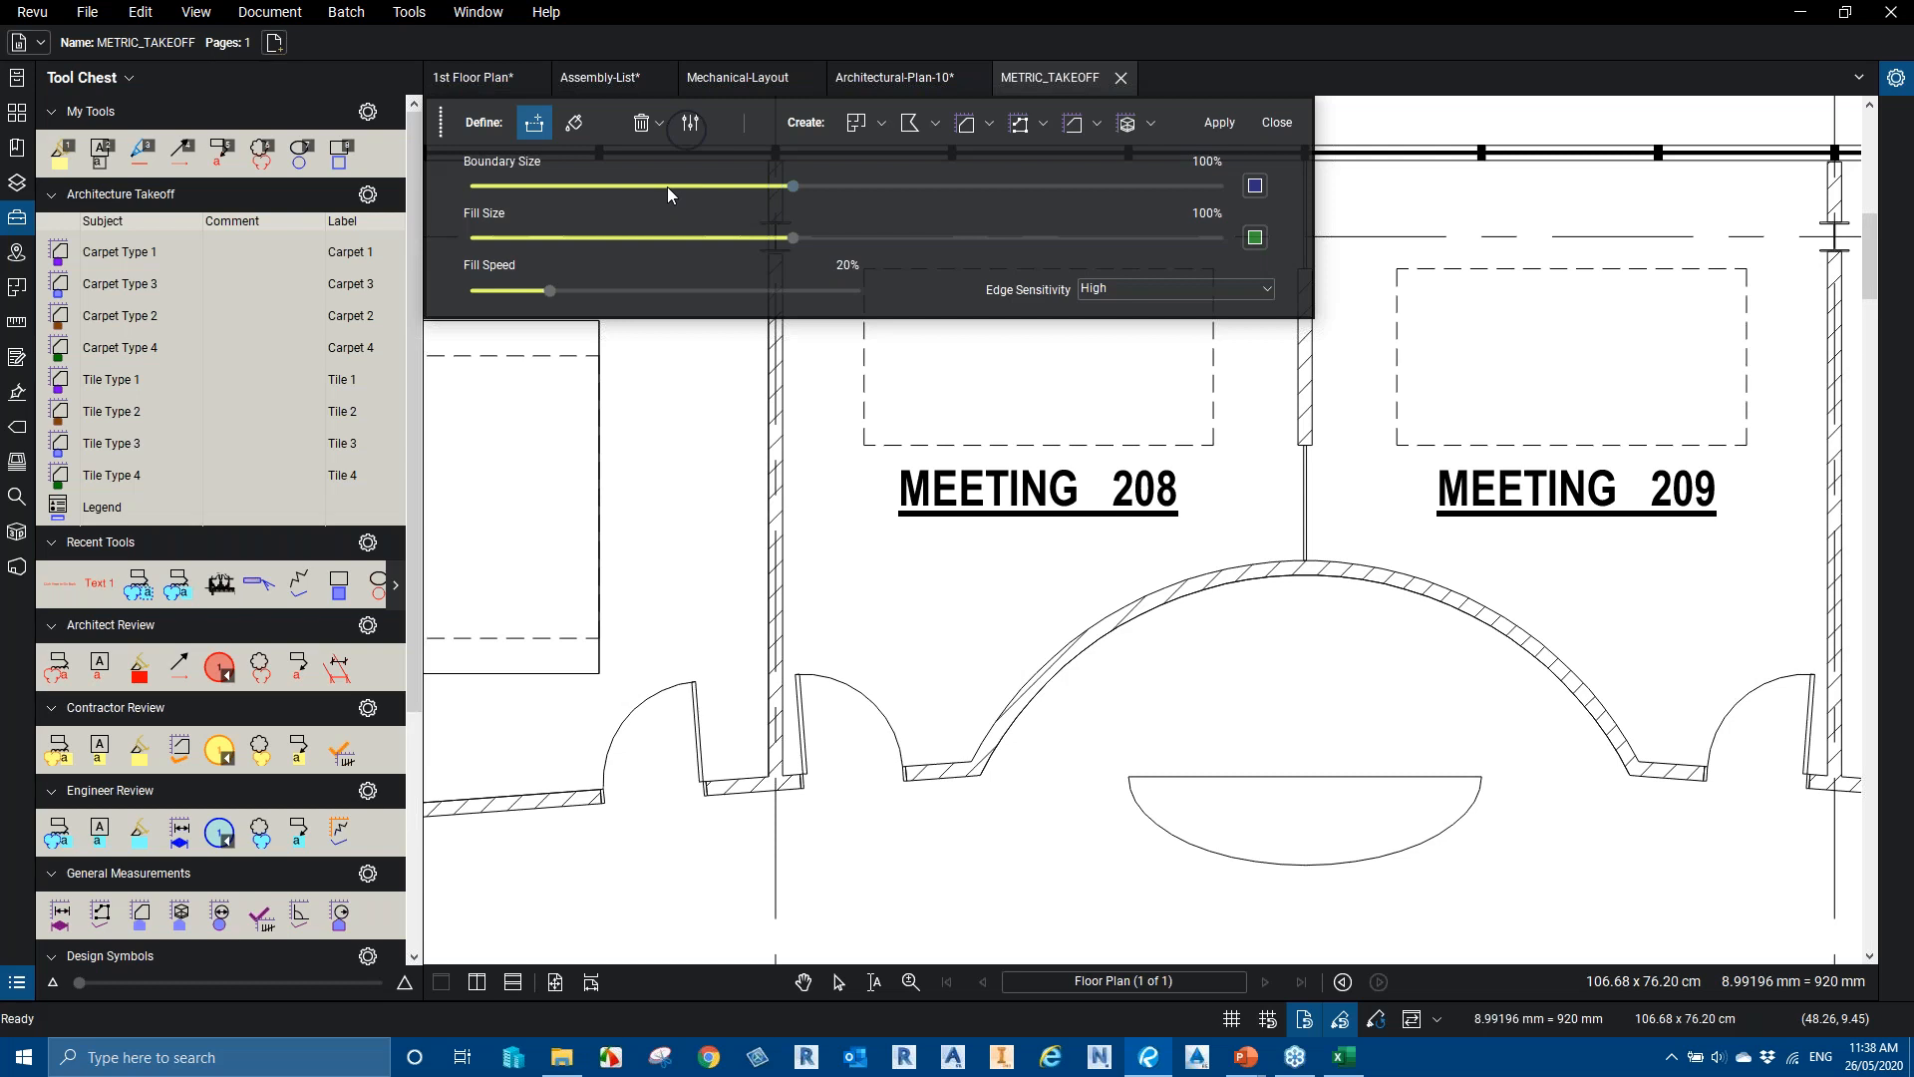
left_click(1277, 122)
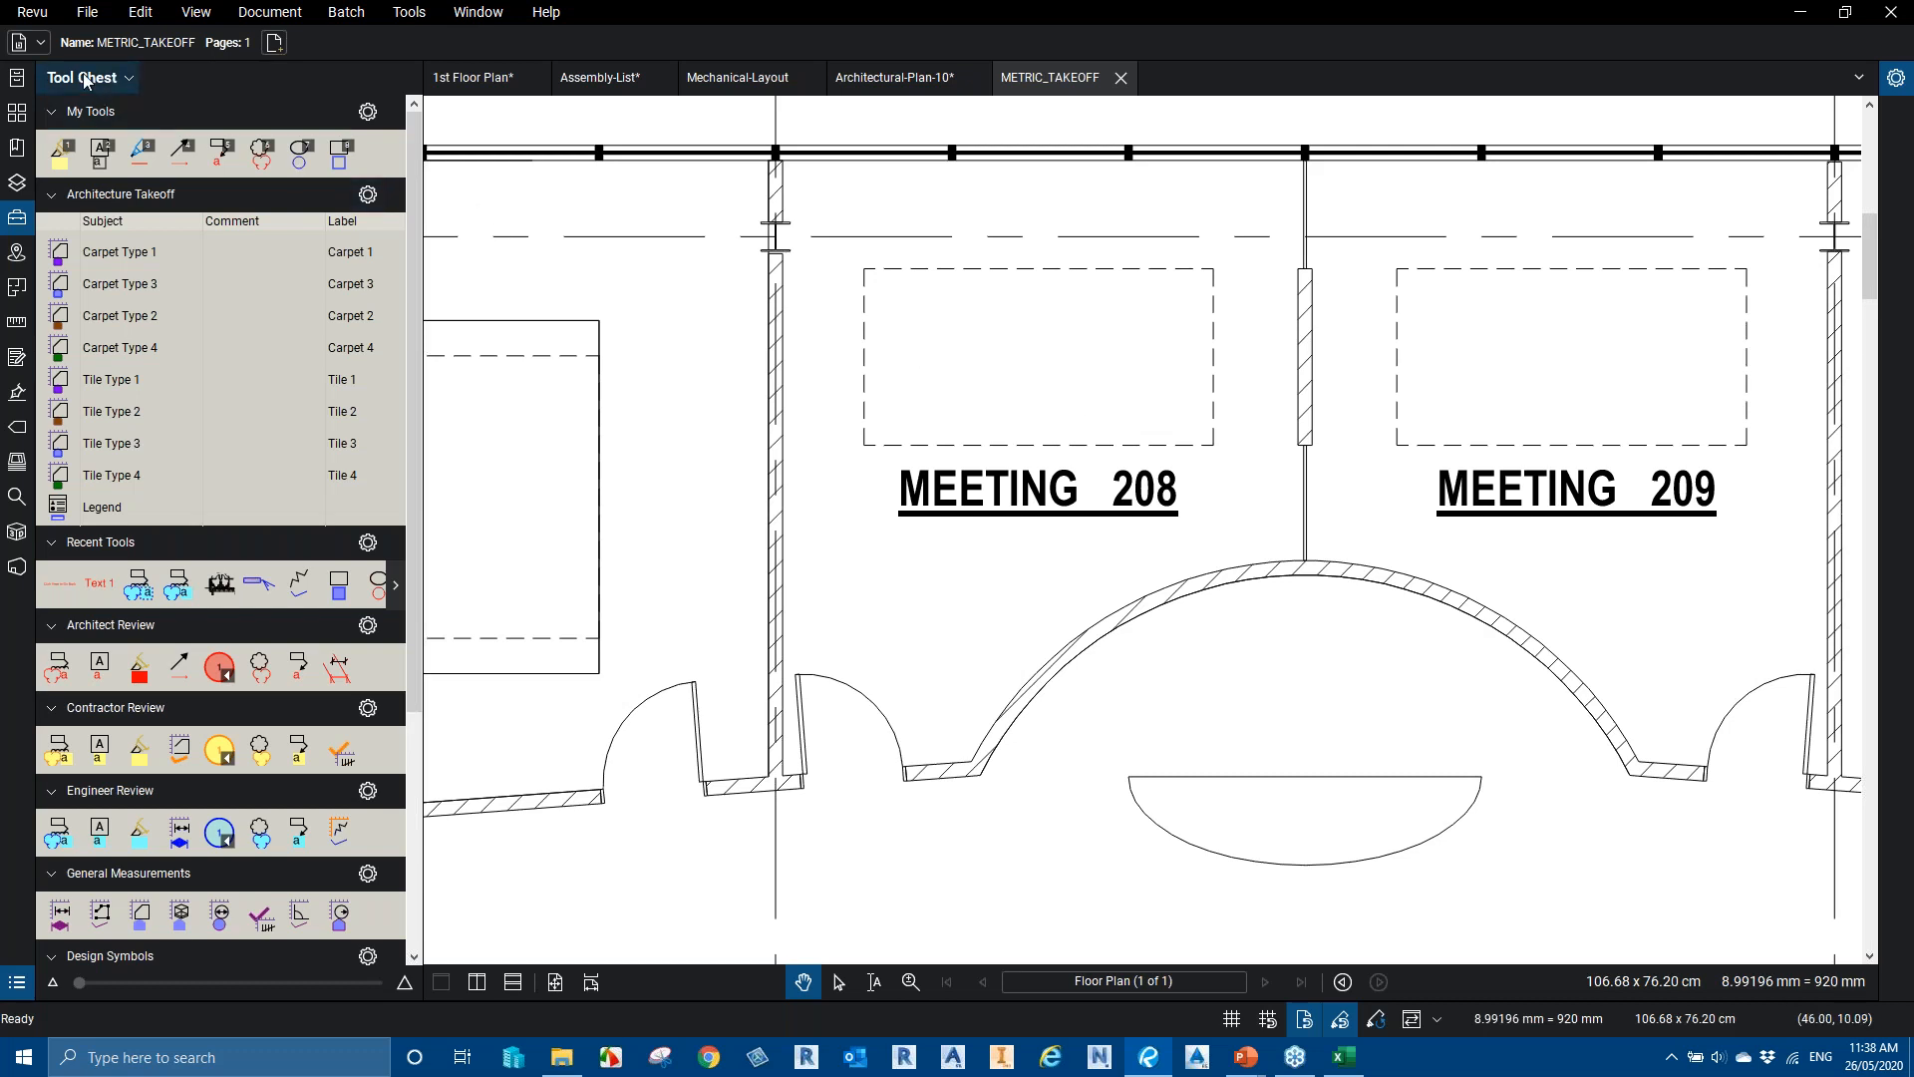
Set the Dynamic Fill fill size and boundary size to 25% in the measurement preferences
left_click(47, 18)
left_click(46, 18)
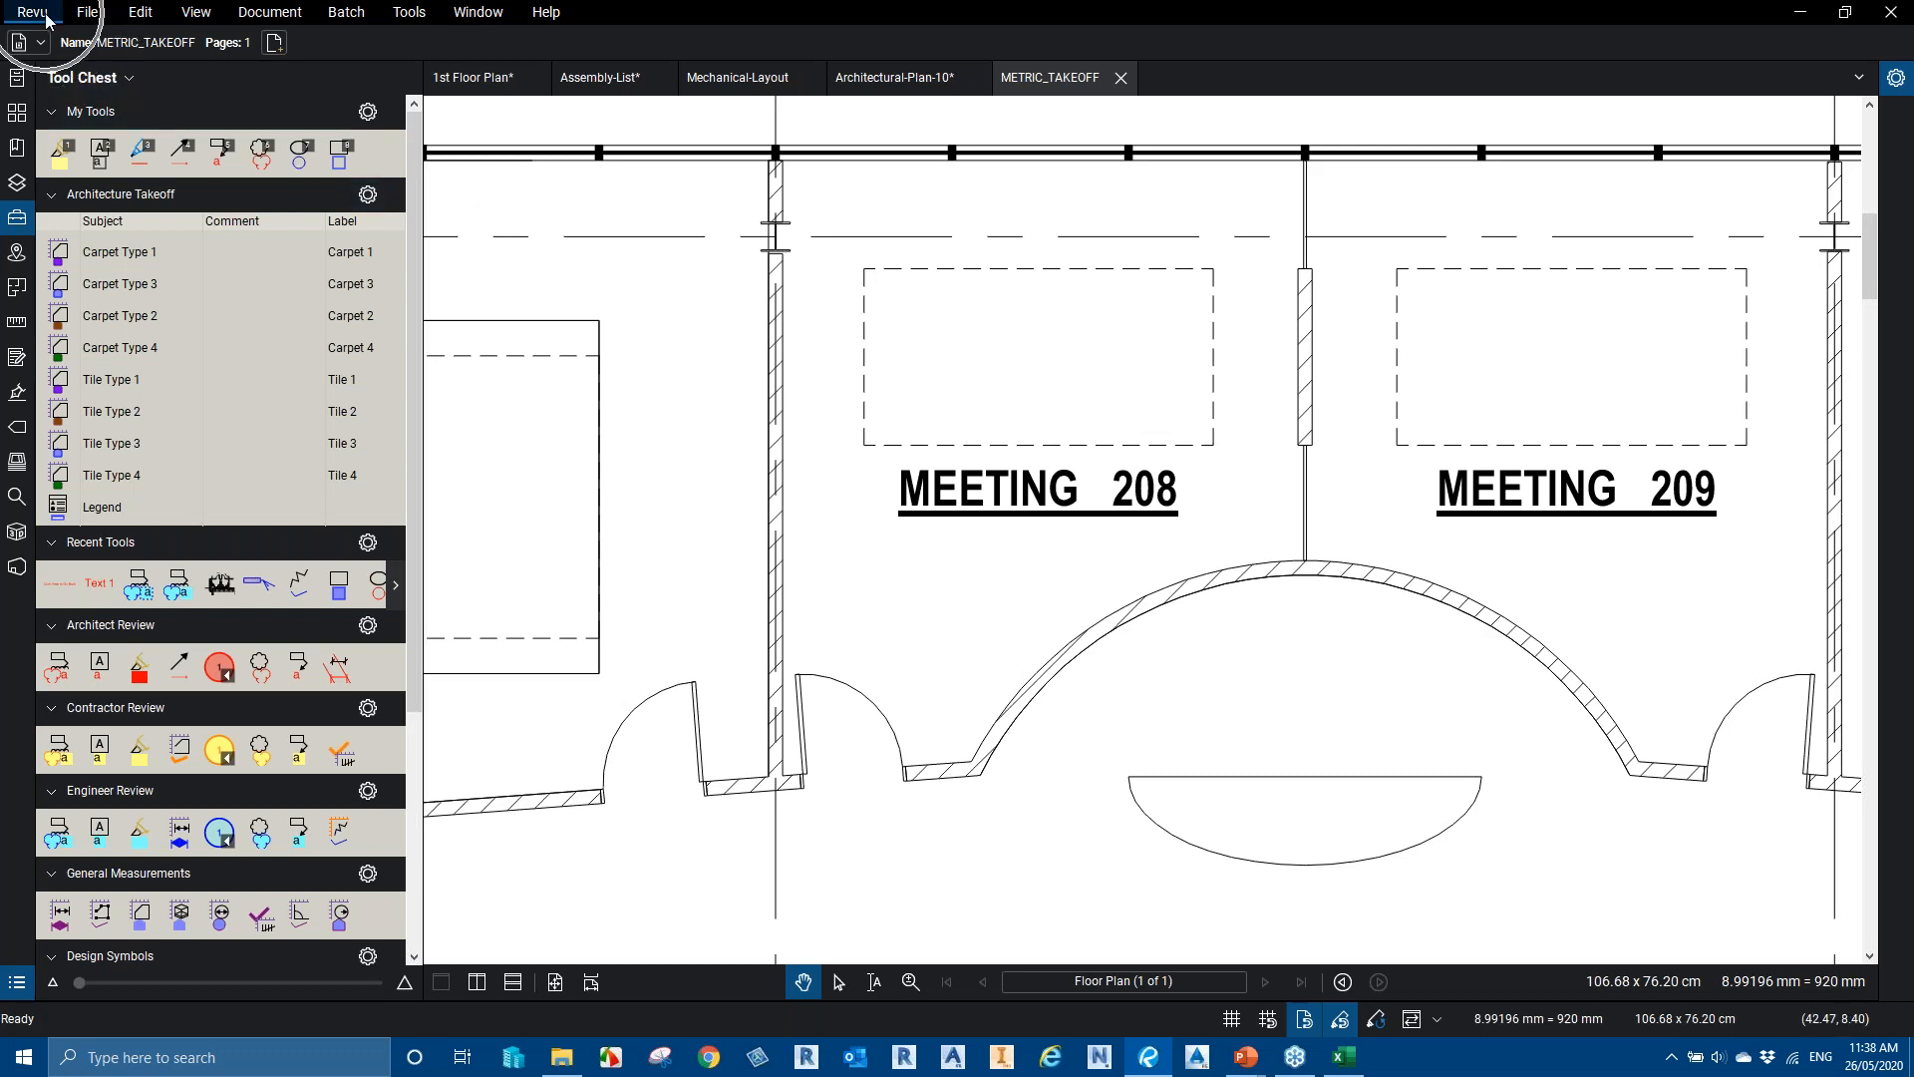
left_click(110, 64)
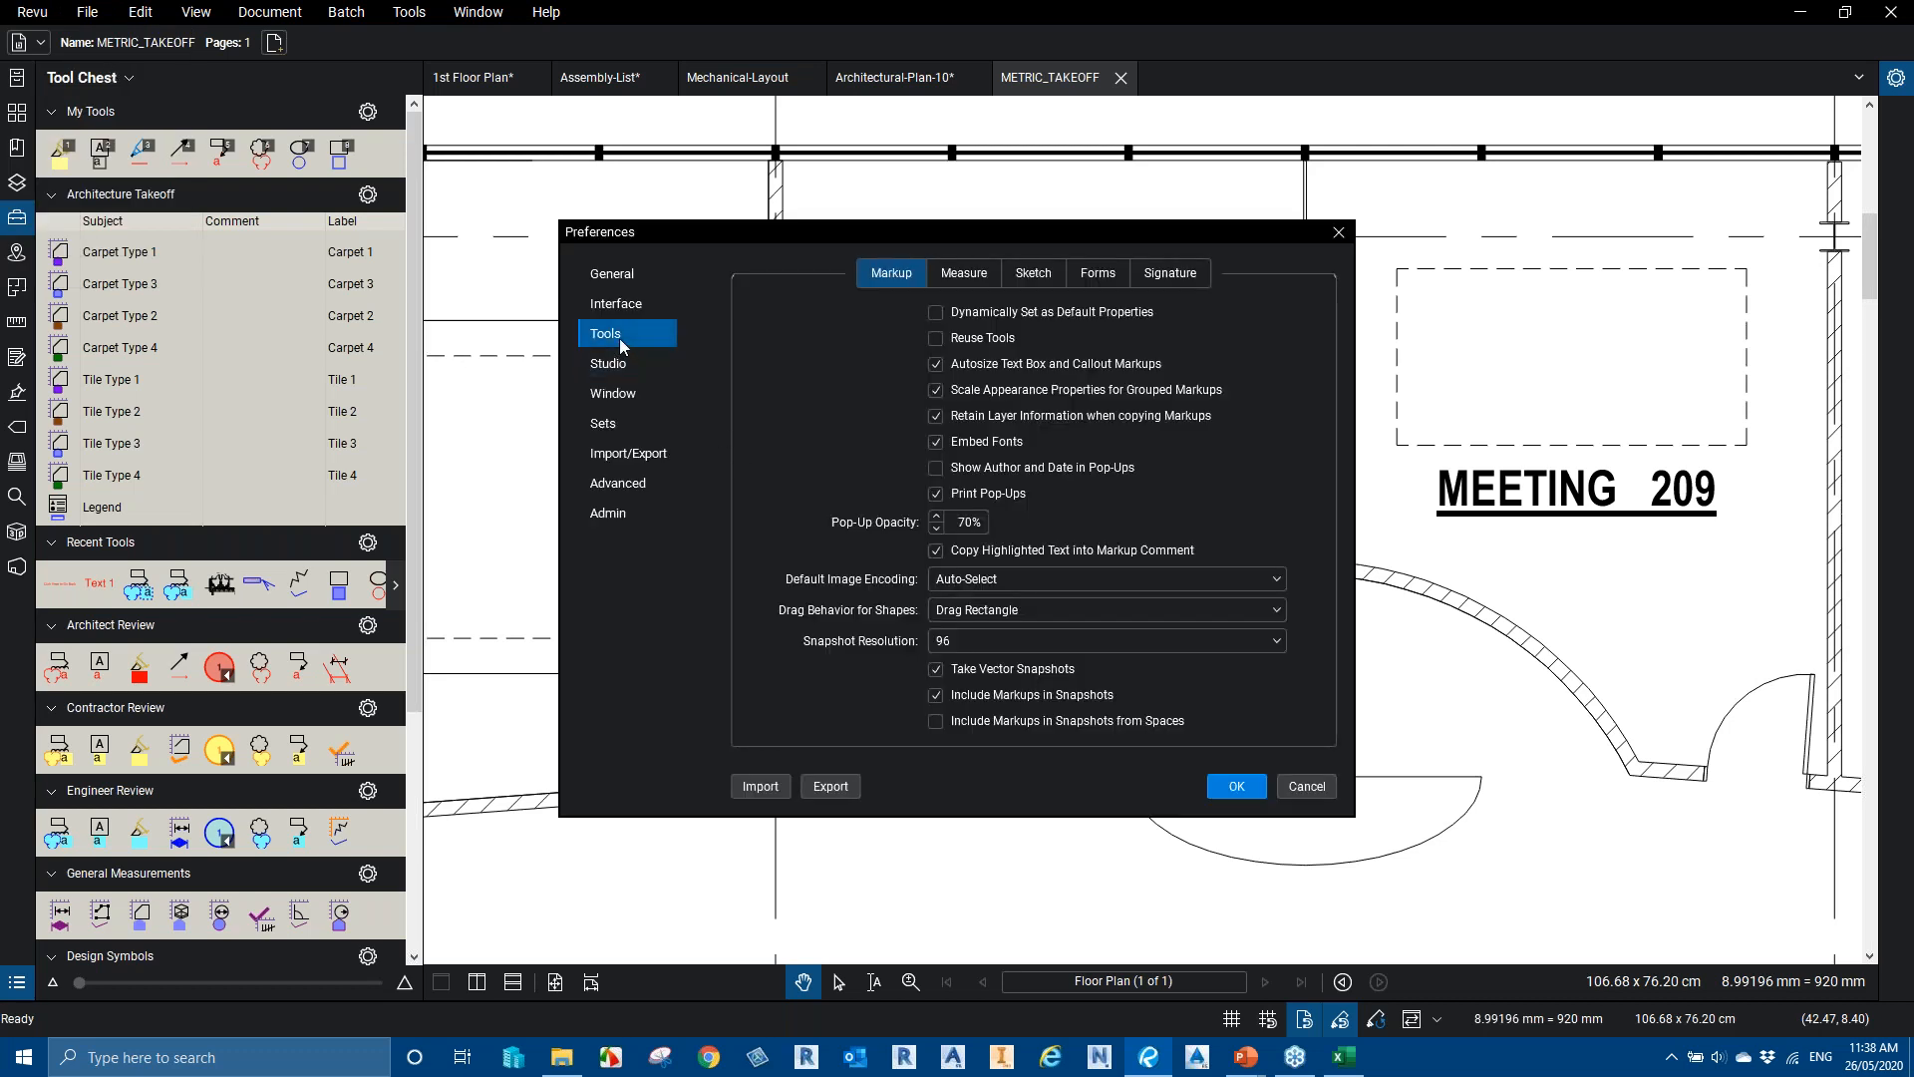
left_click(976, 279)
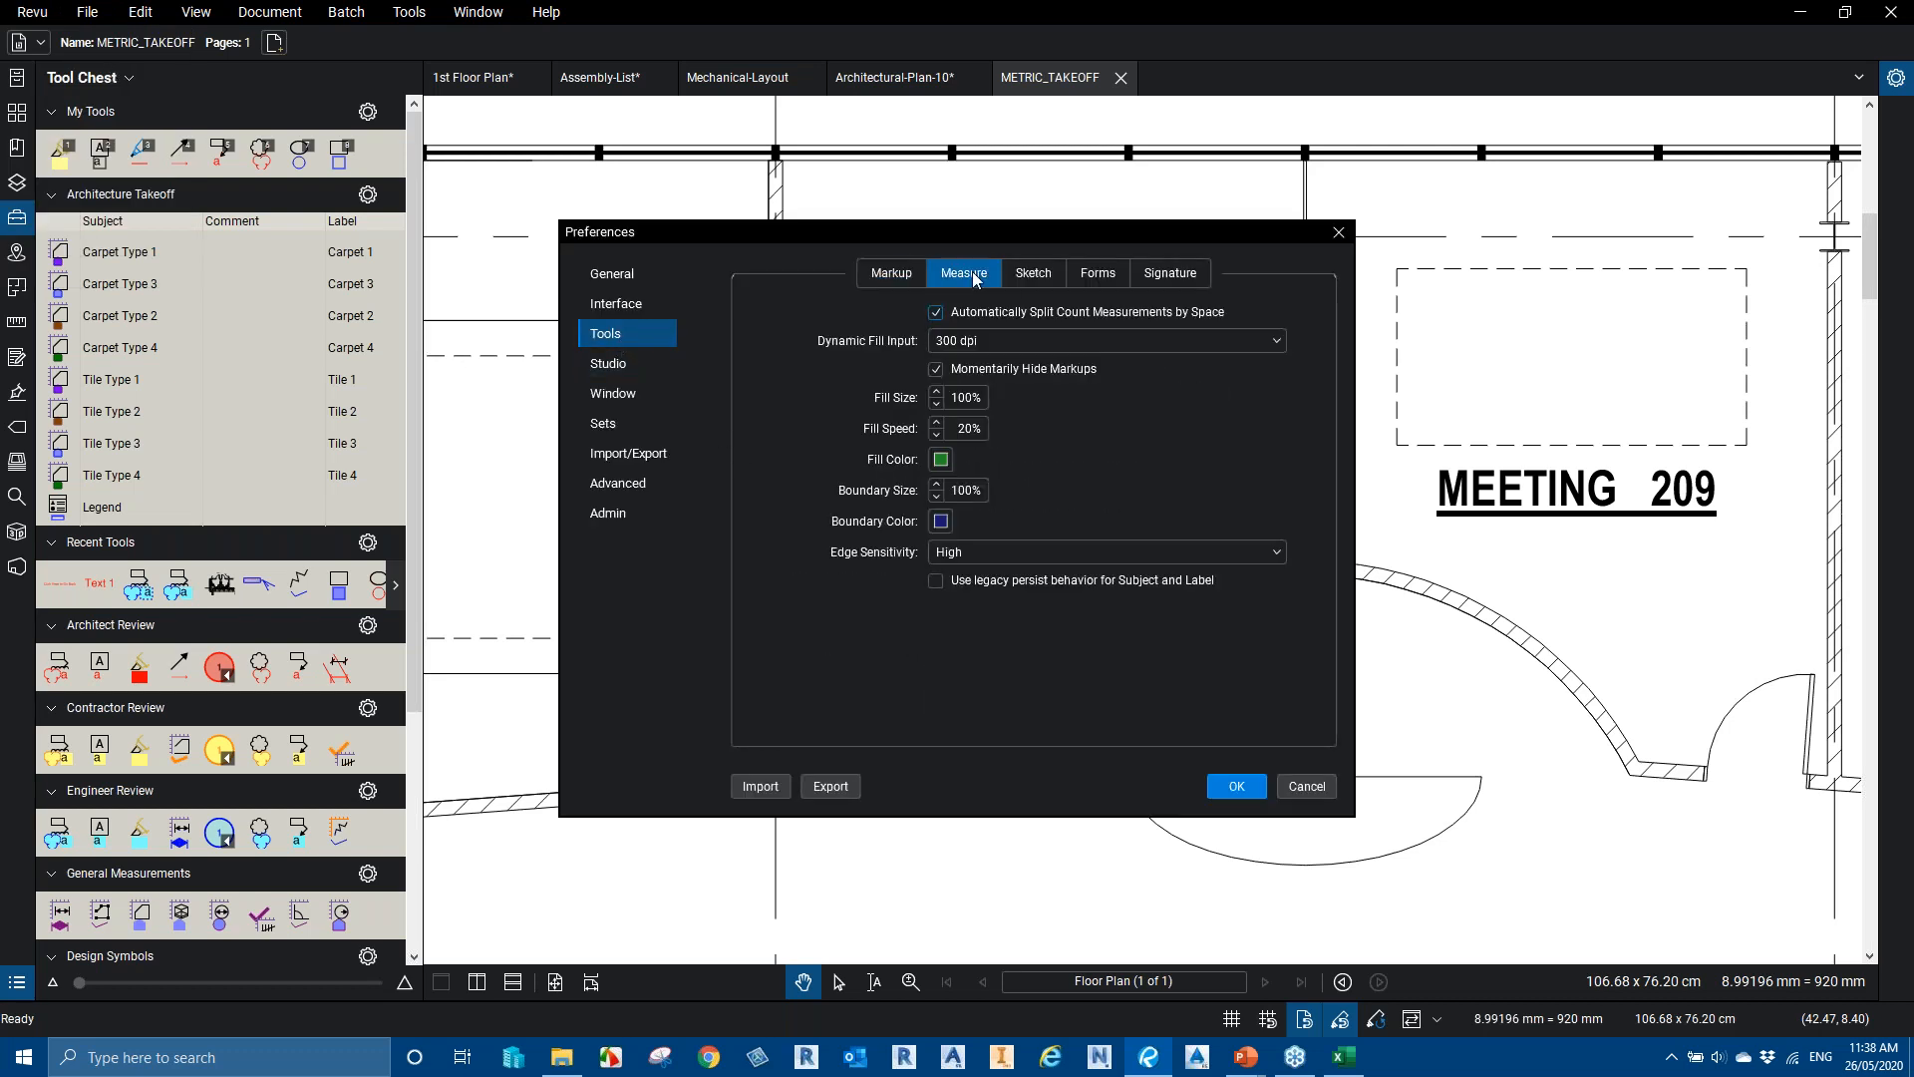
left_click(968, 397)
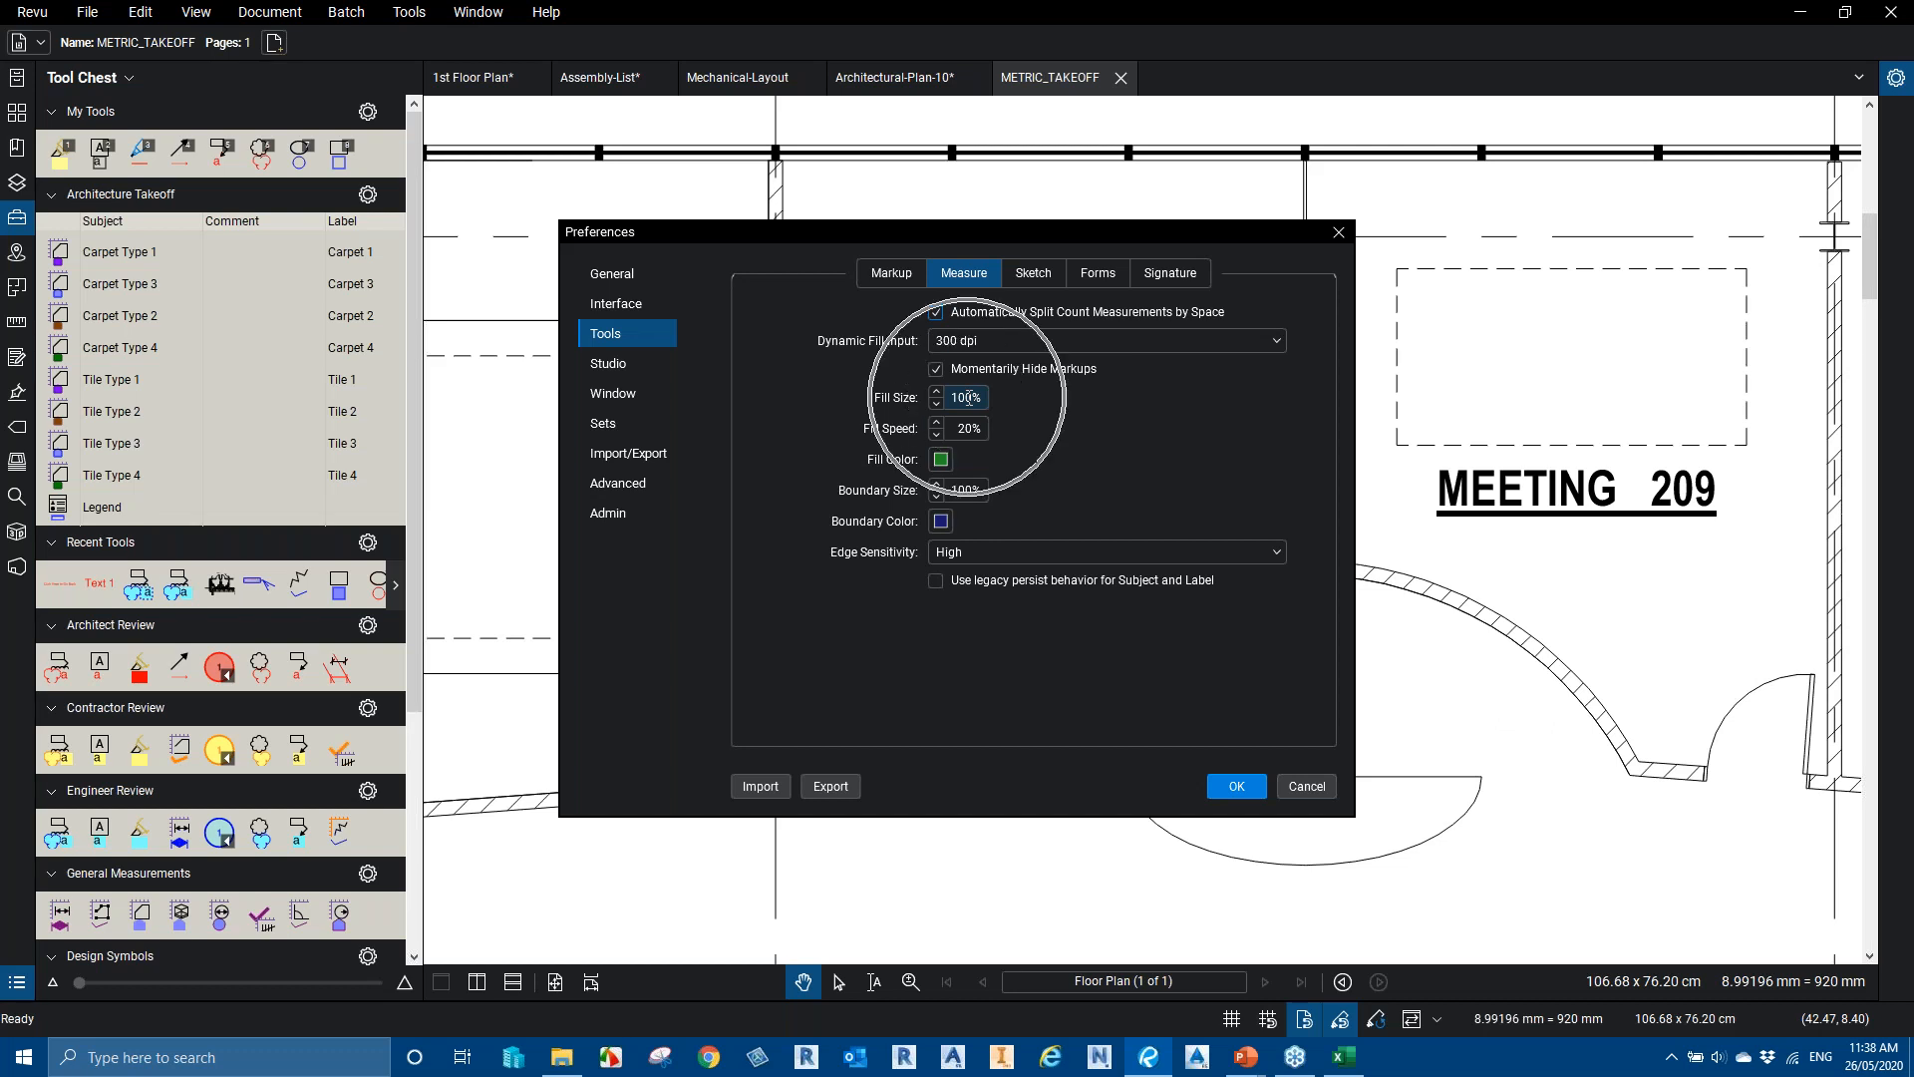
left_click(968, 398)
left_click(965, 491)
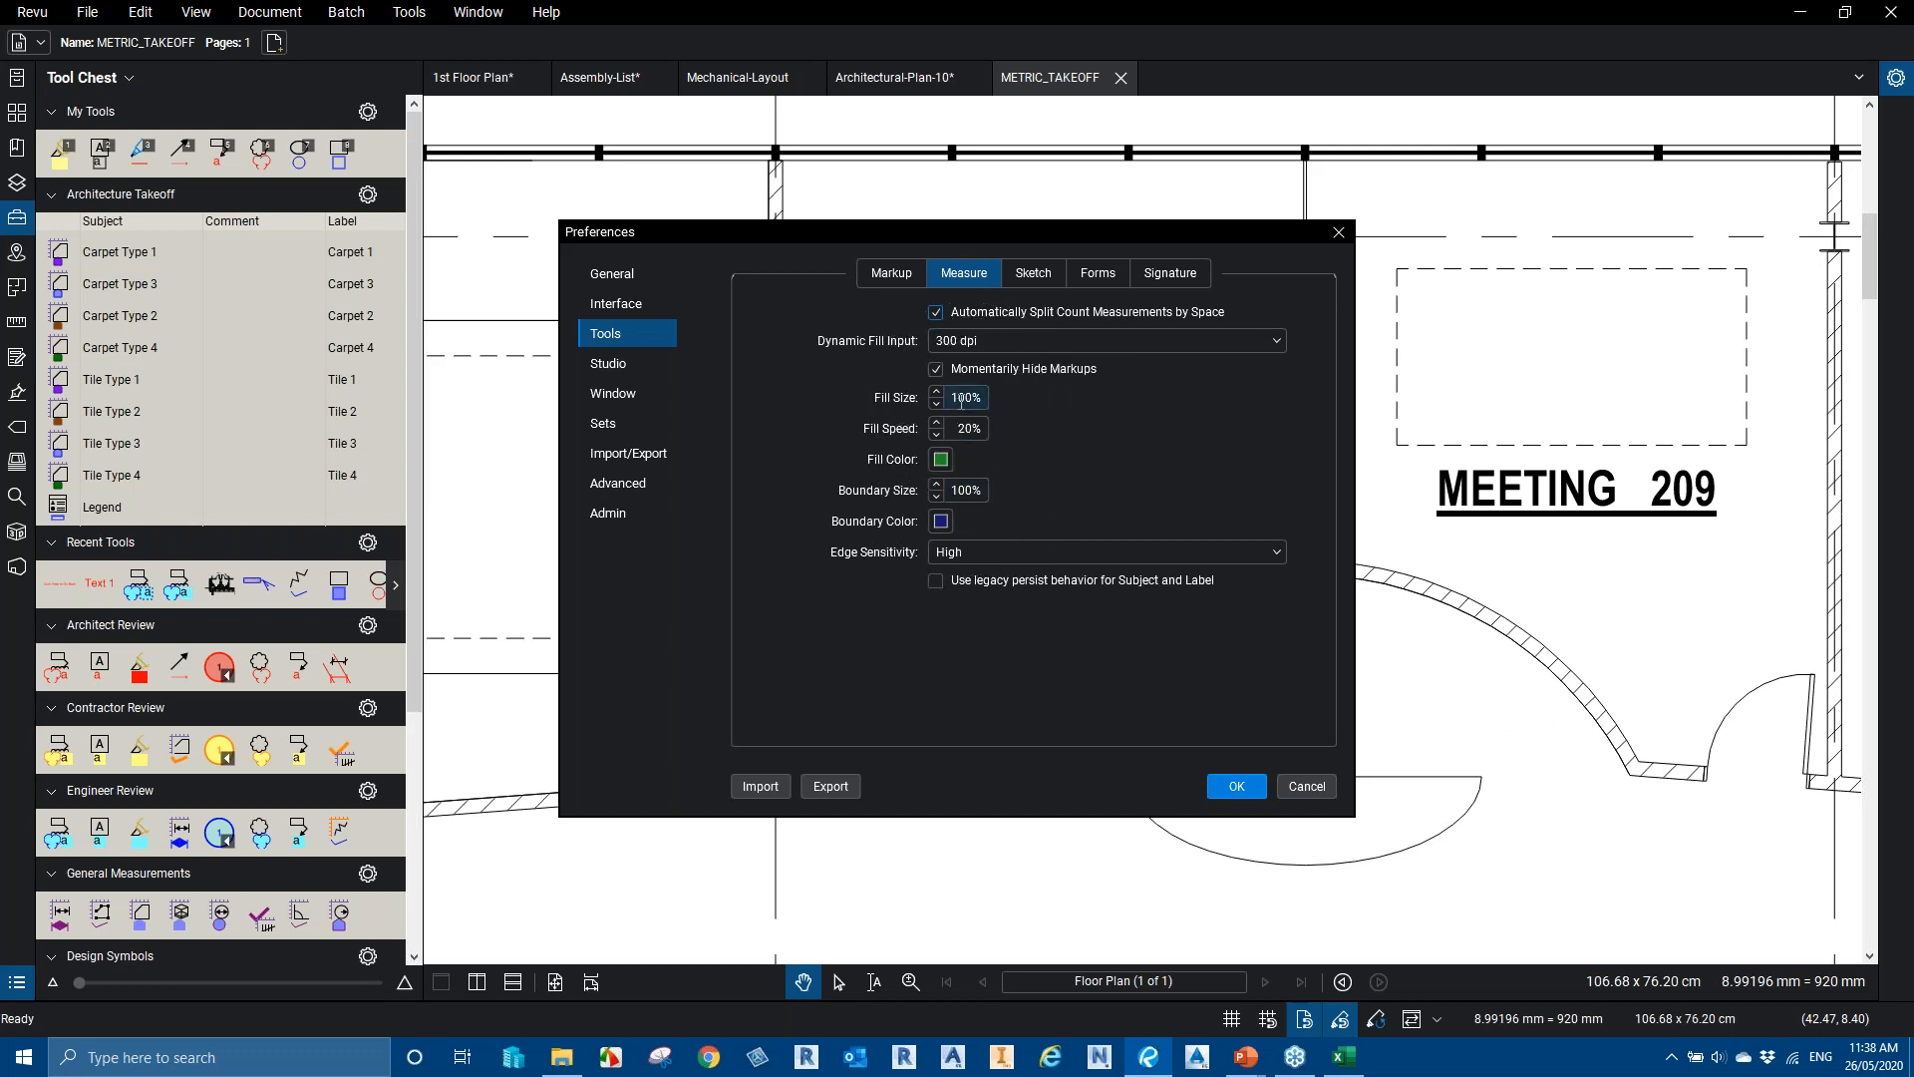
type("25")
left_click(970, 490)
left_click(967, 399)
left_click(1027, 469)
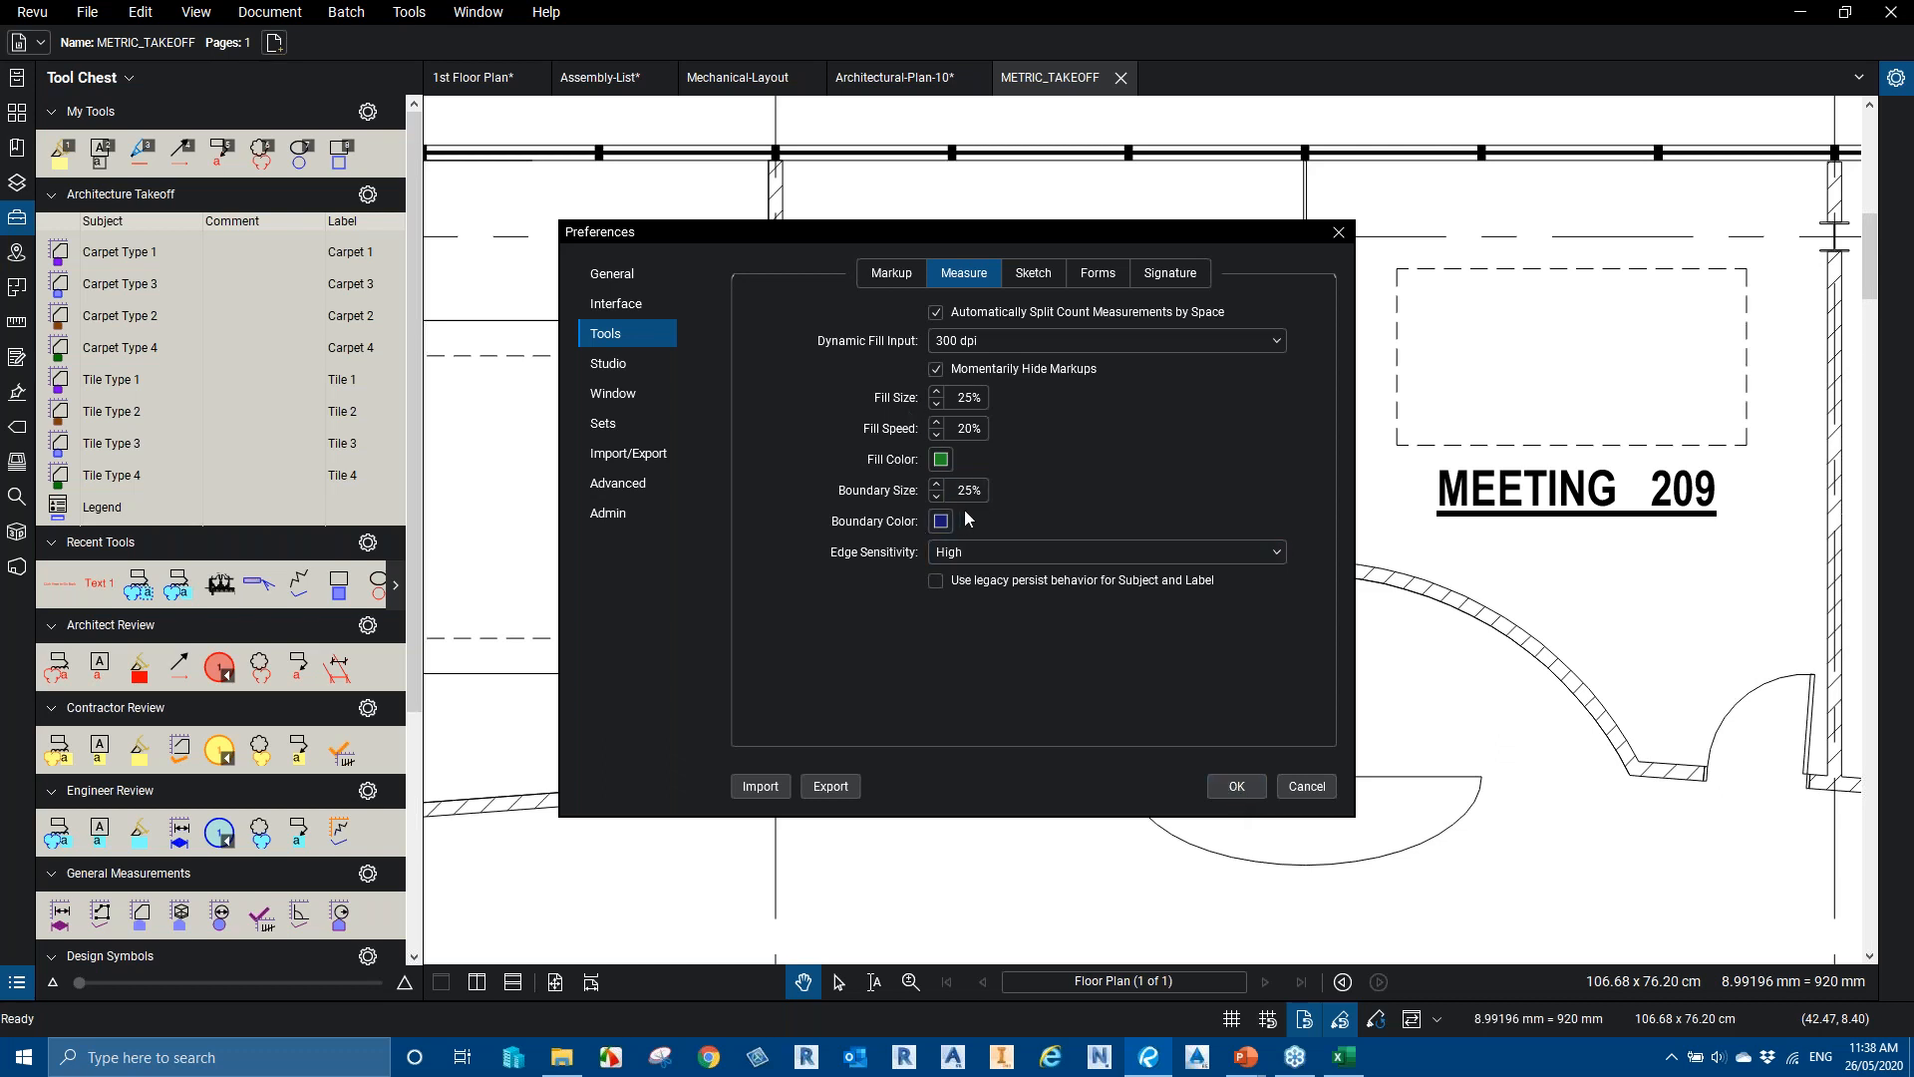
left_click(1236, 785)
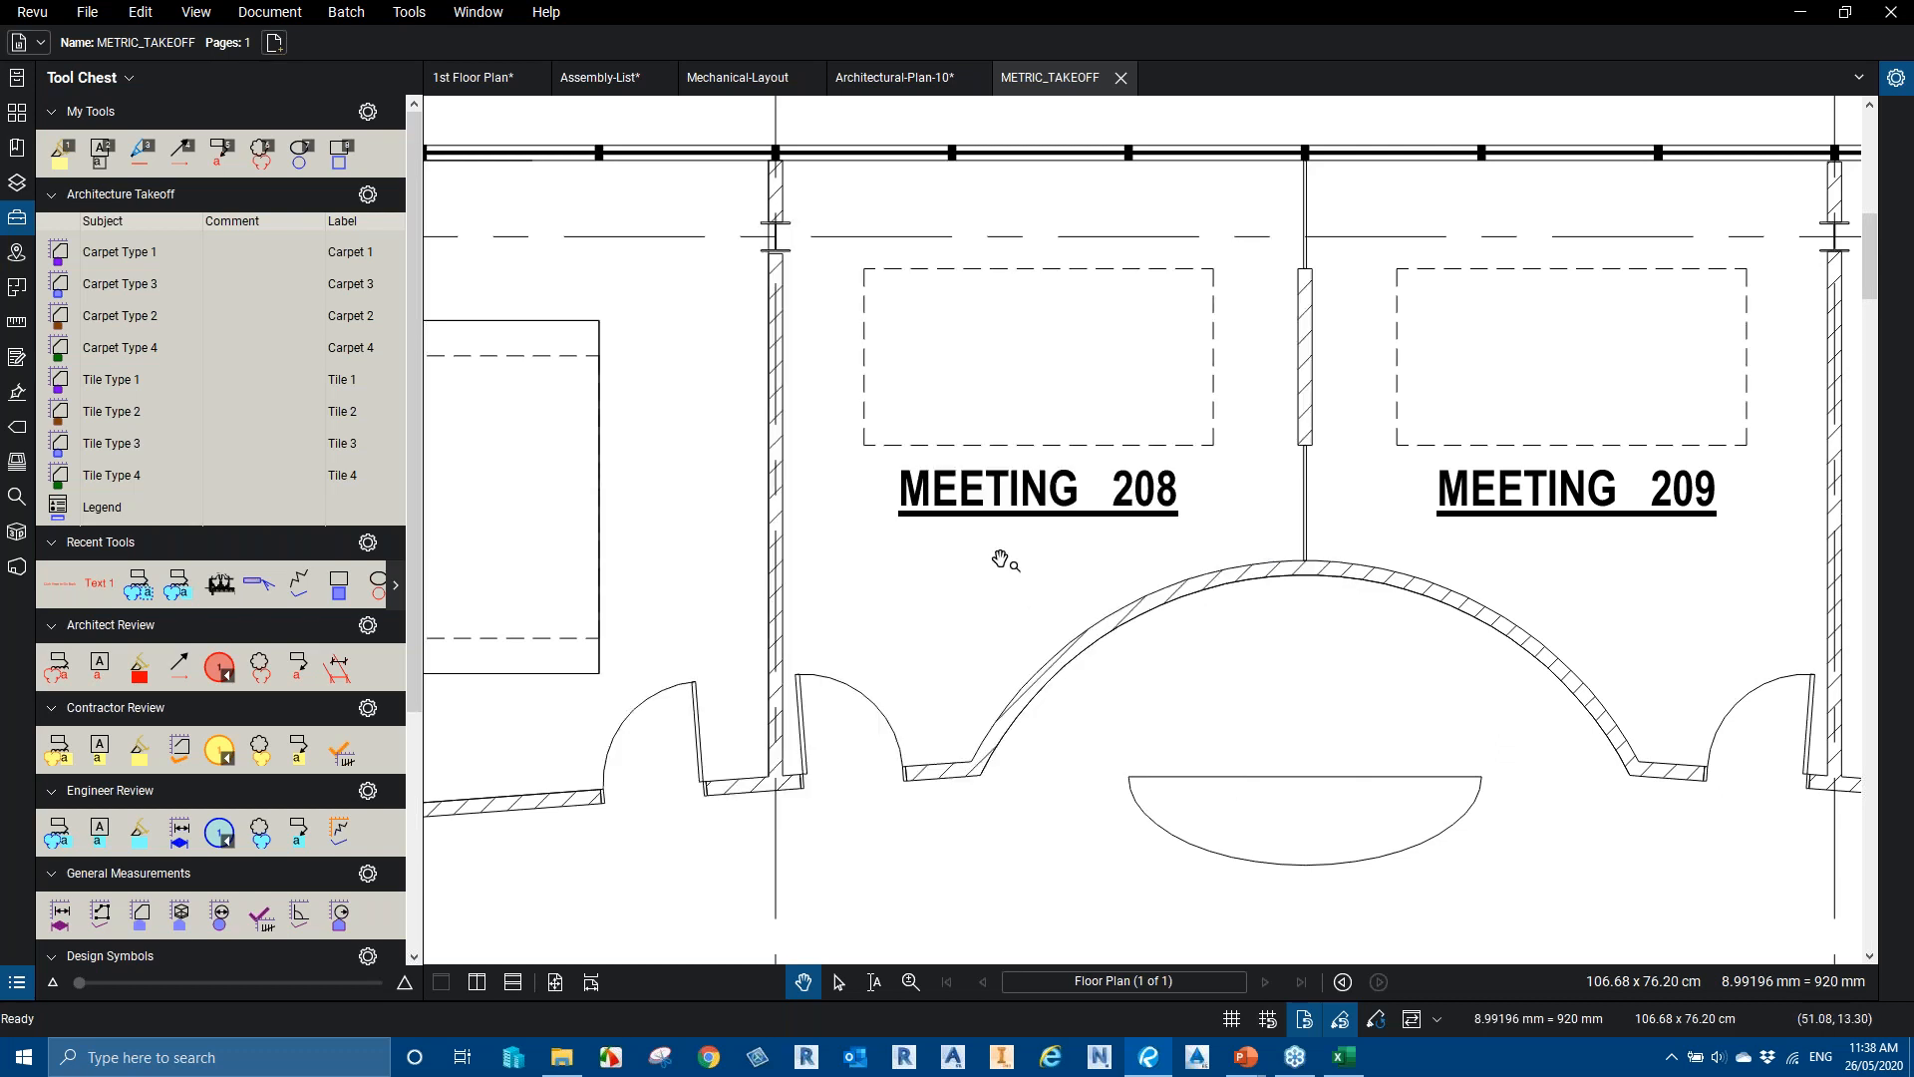
Start Dynamic Fill and draw a boundary line across the doorway of Meeting 208
key("j")
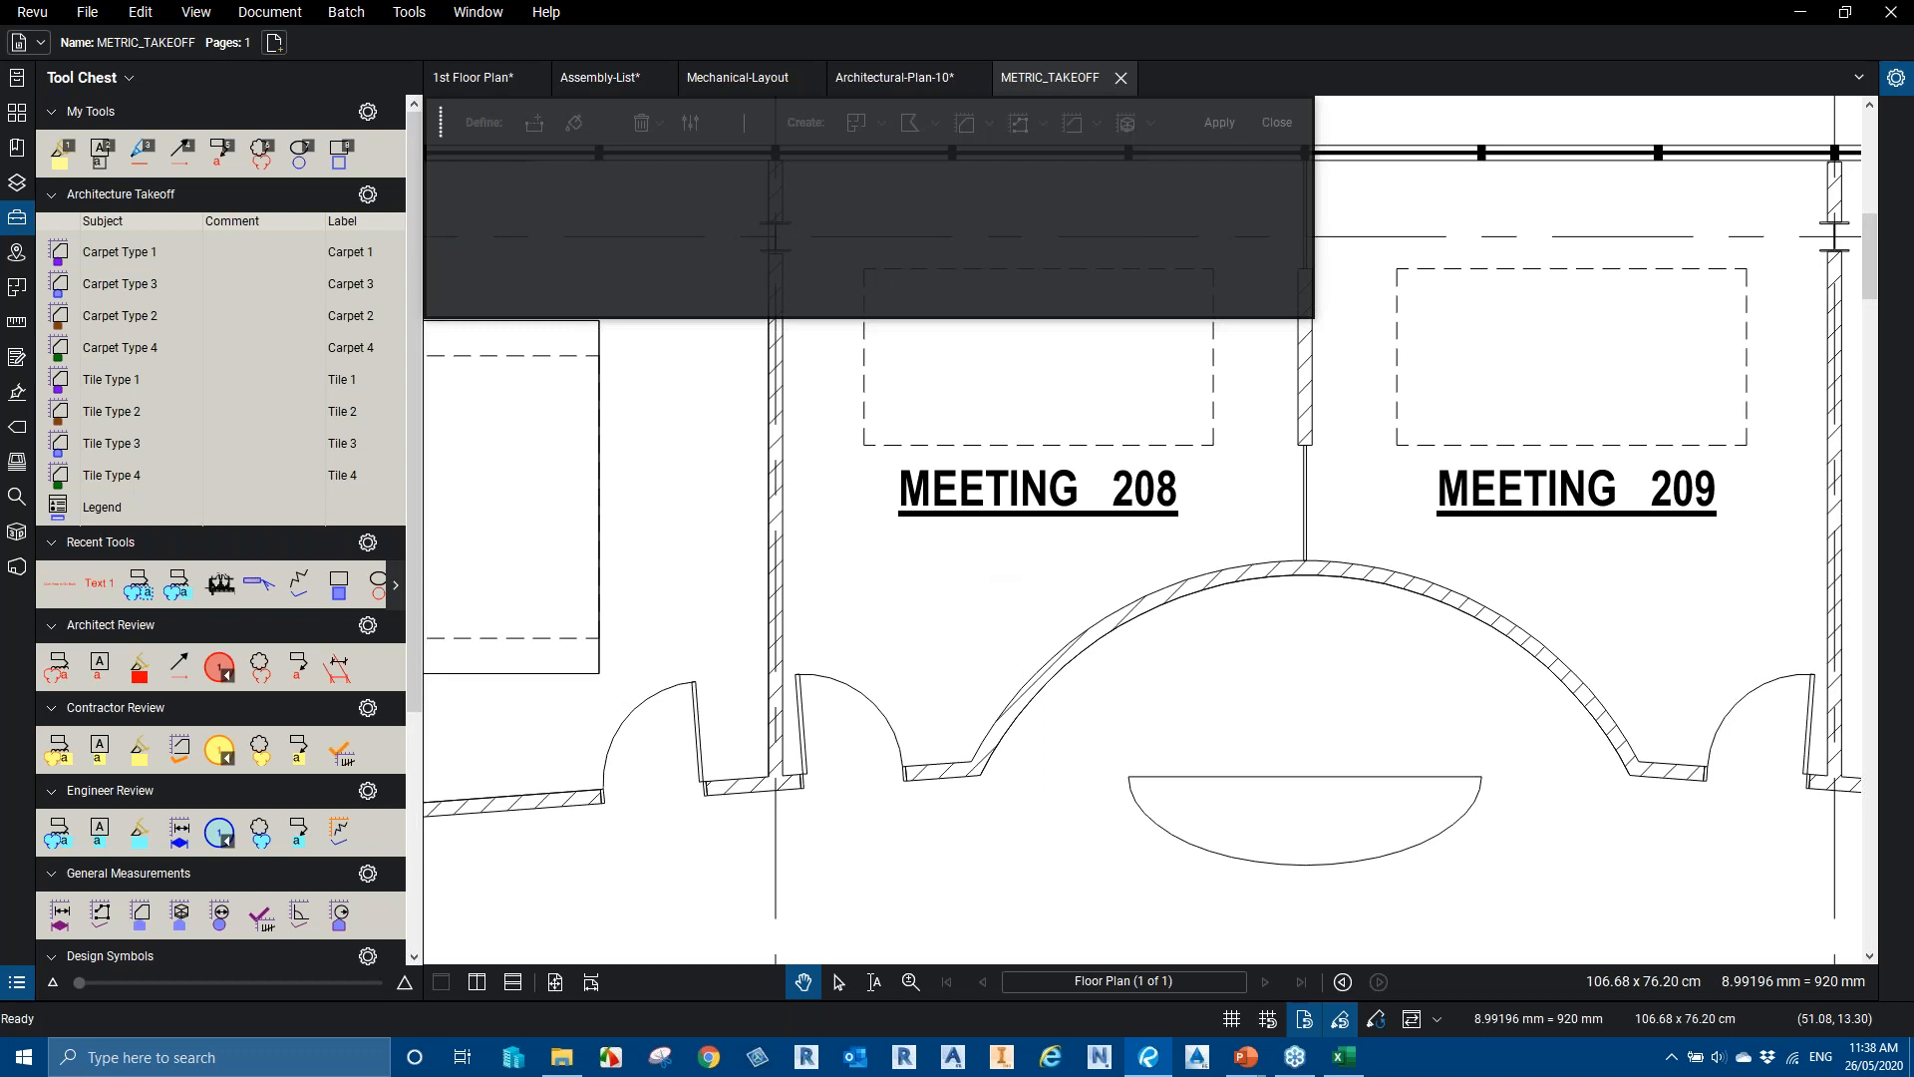
left_click(534, 121)
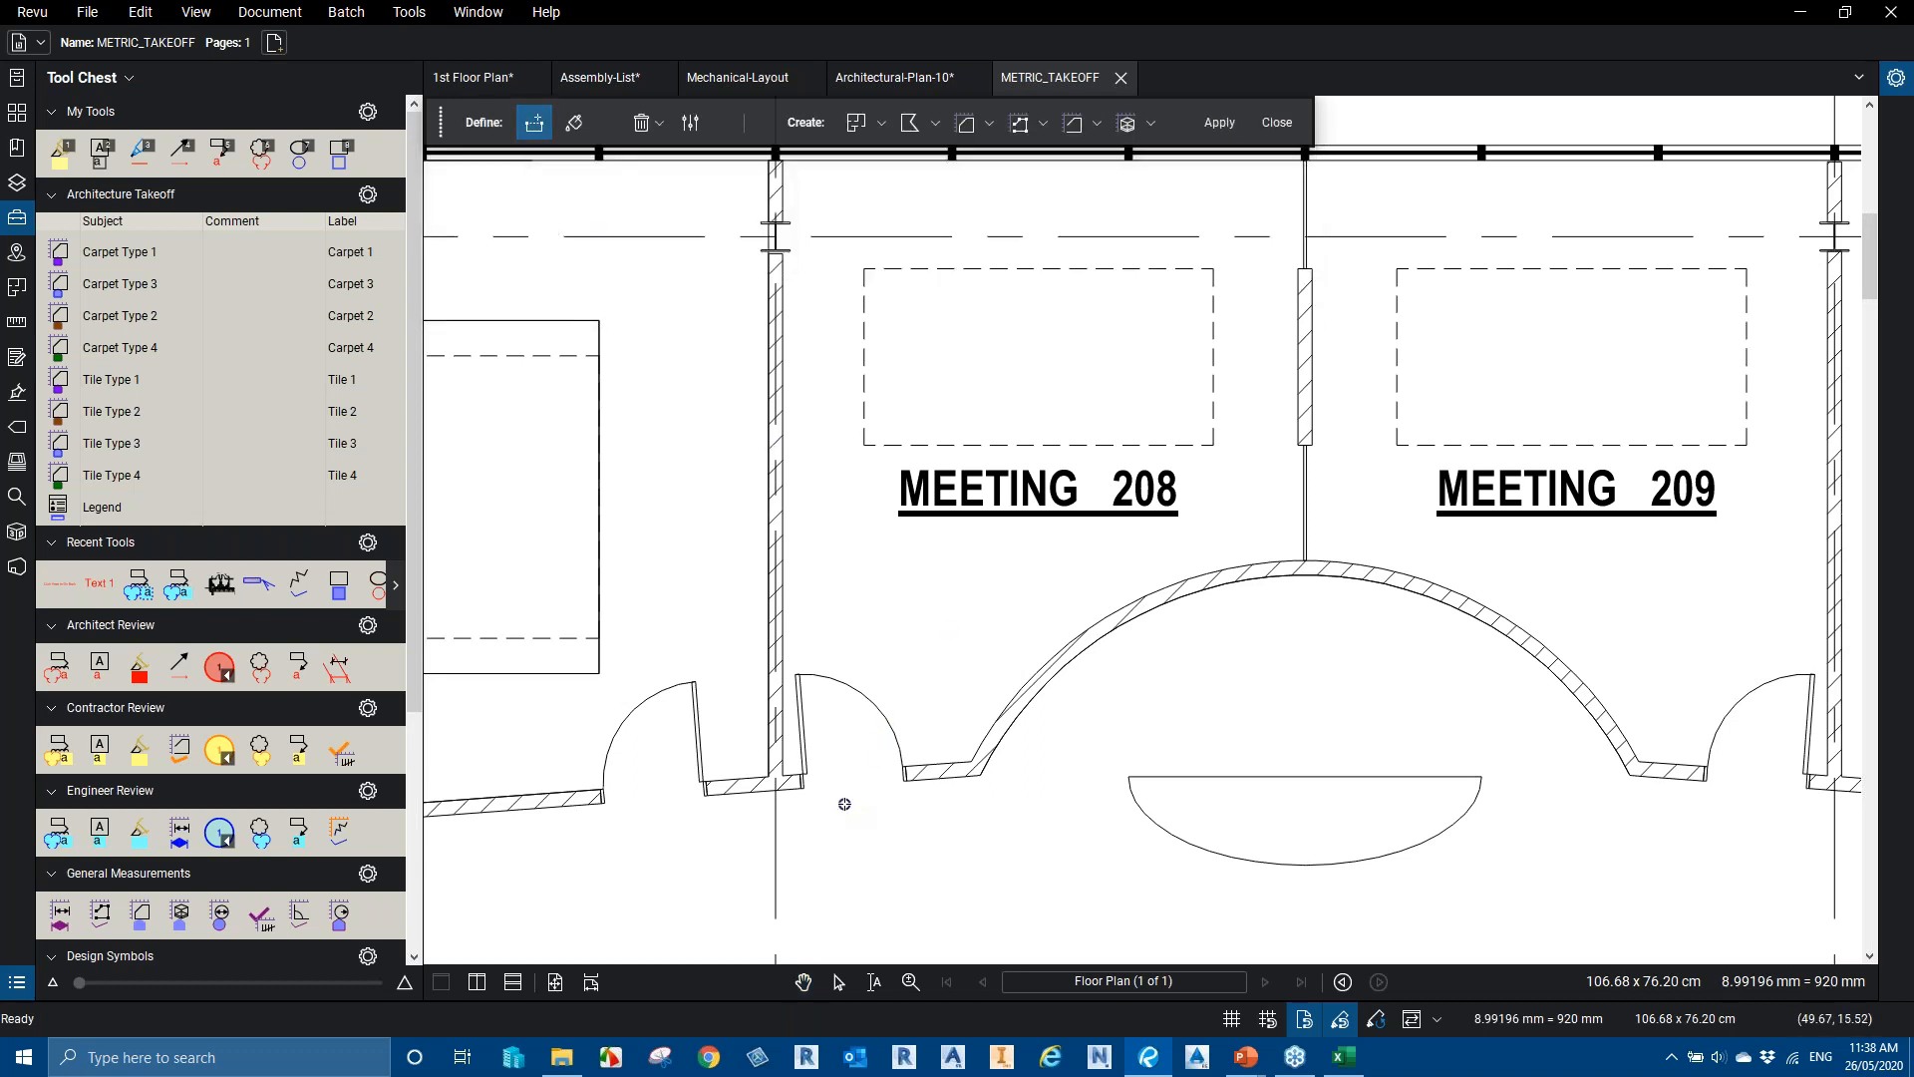
scroll(845, 803, "up", 2)
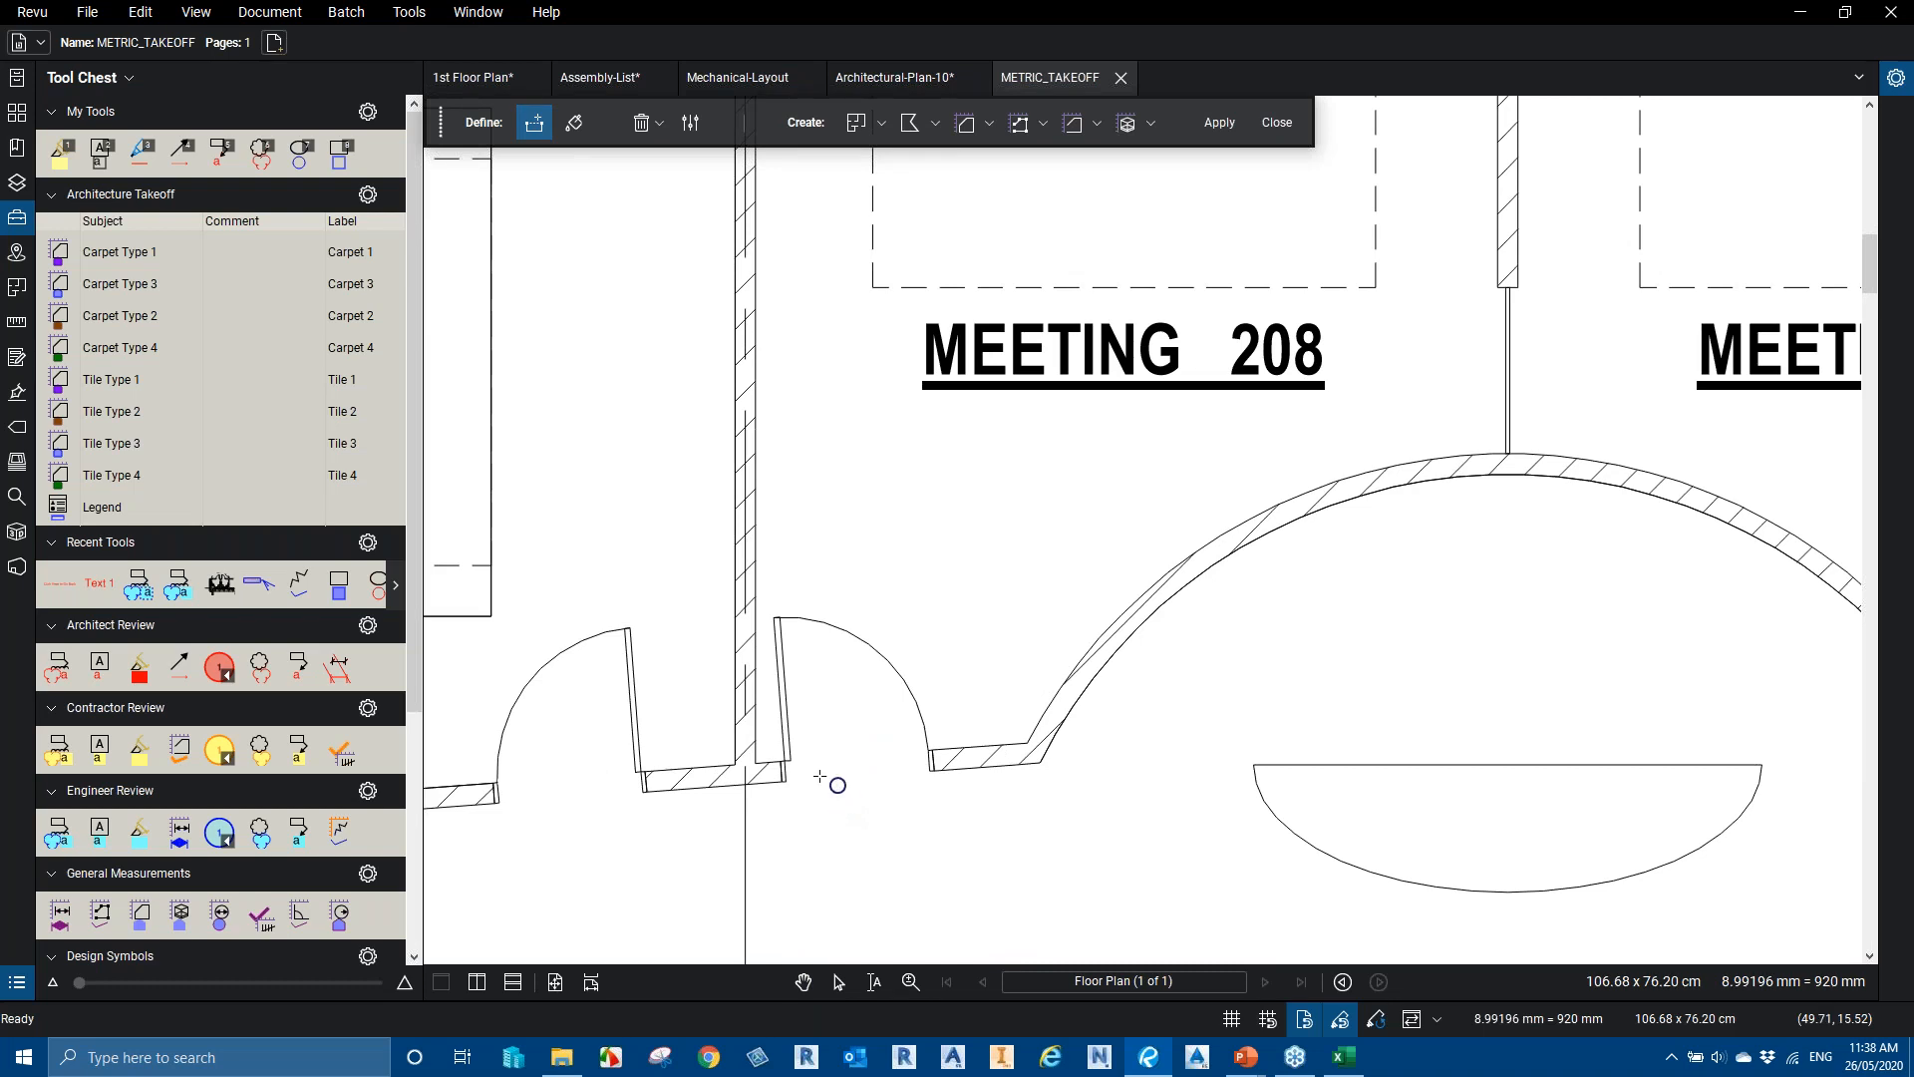
left_click(785, 781)
left_click(929, 772)
key("Return")
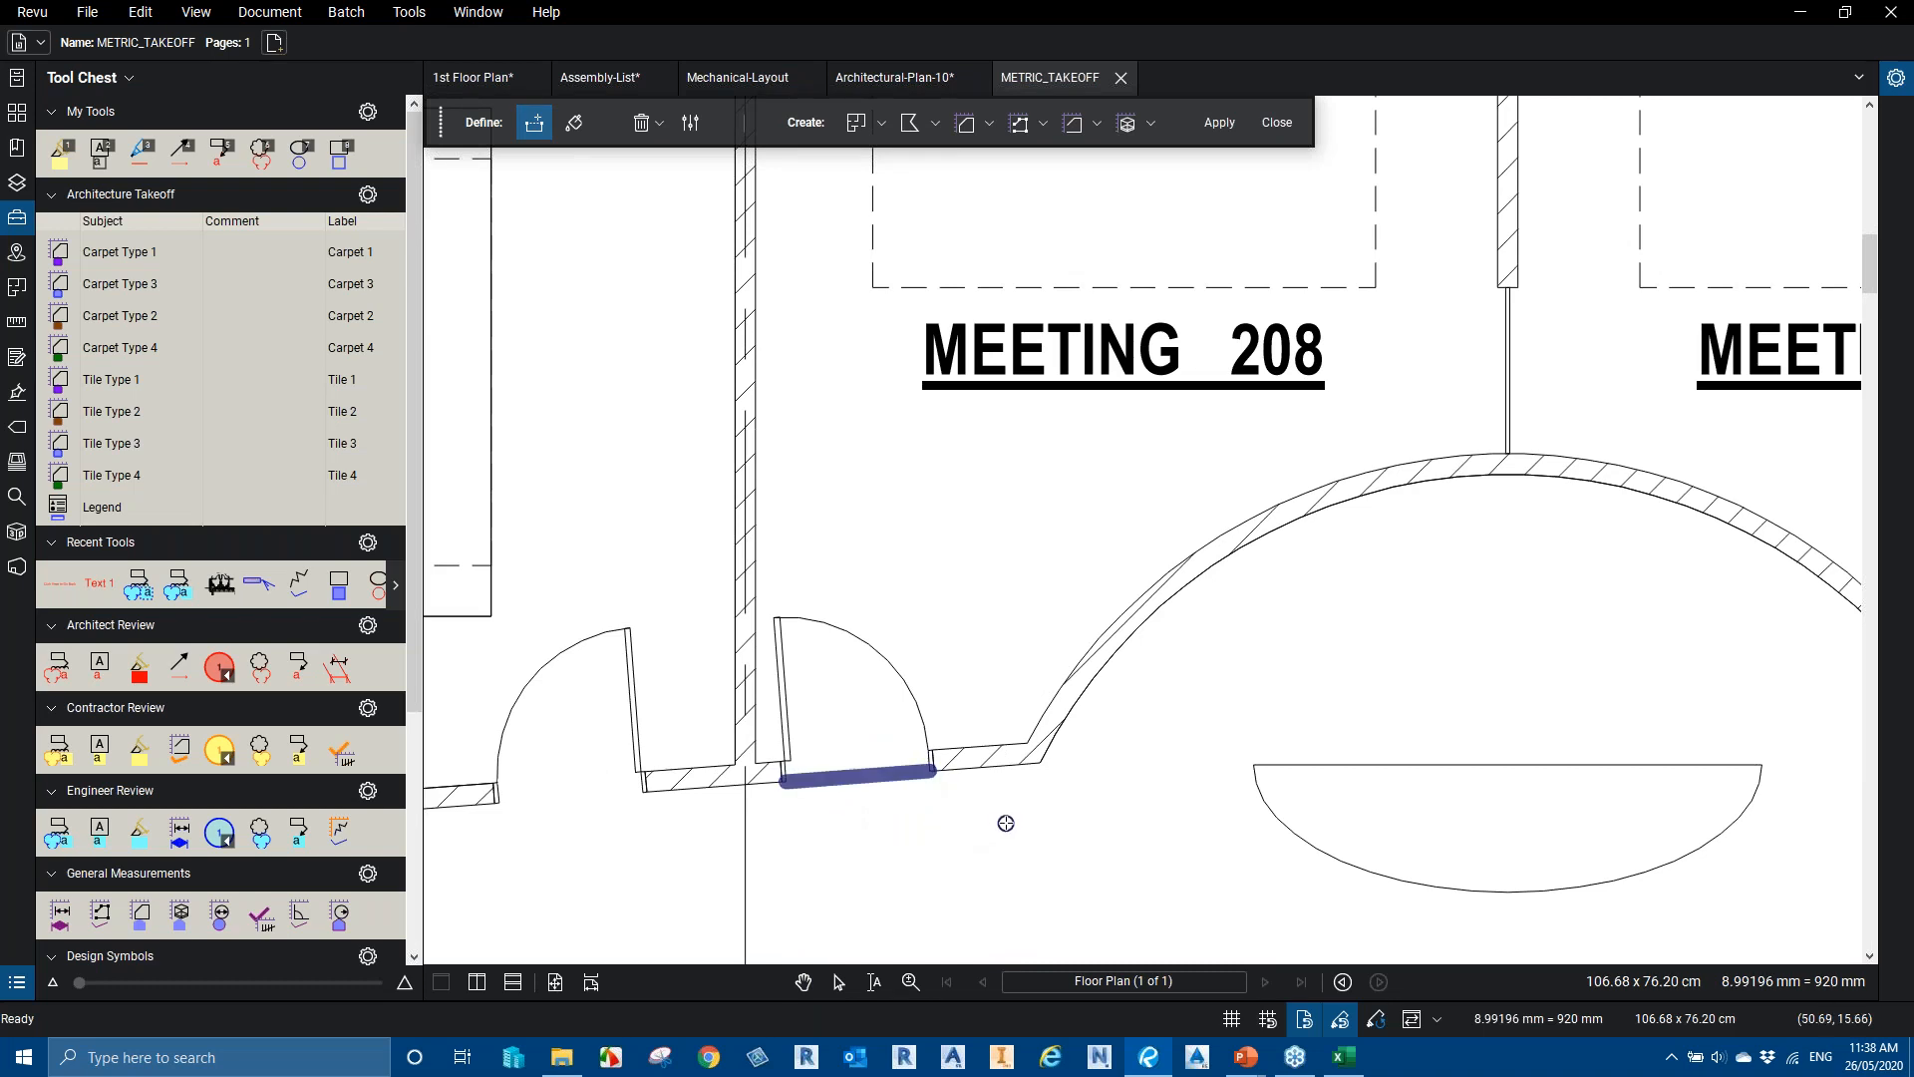
Fill the whole interior of Meeting 208 with Dynamic Fill
scroll(1006, 824, "down", 4)
left_click_drag(998, 678, 943, 715)
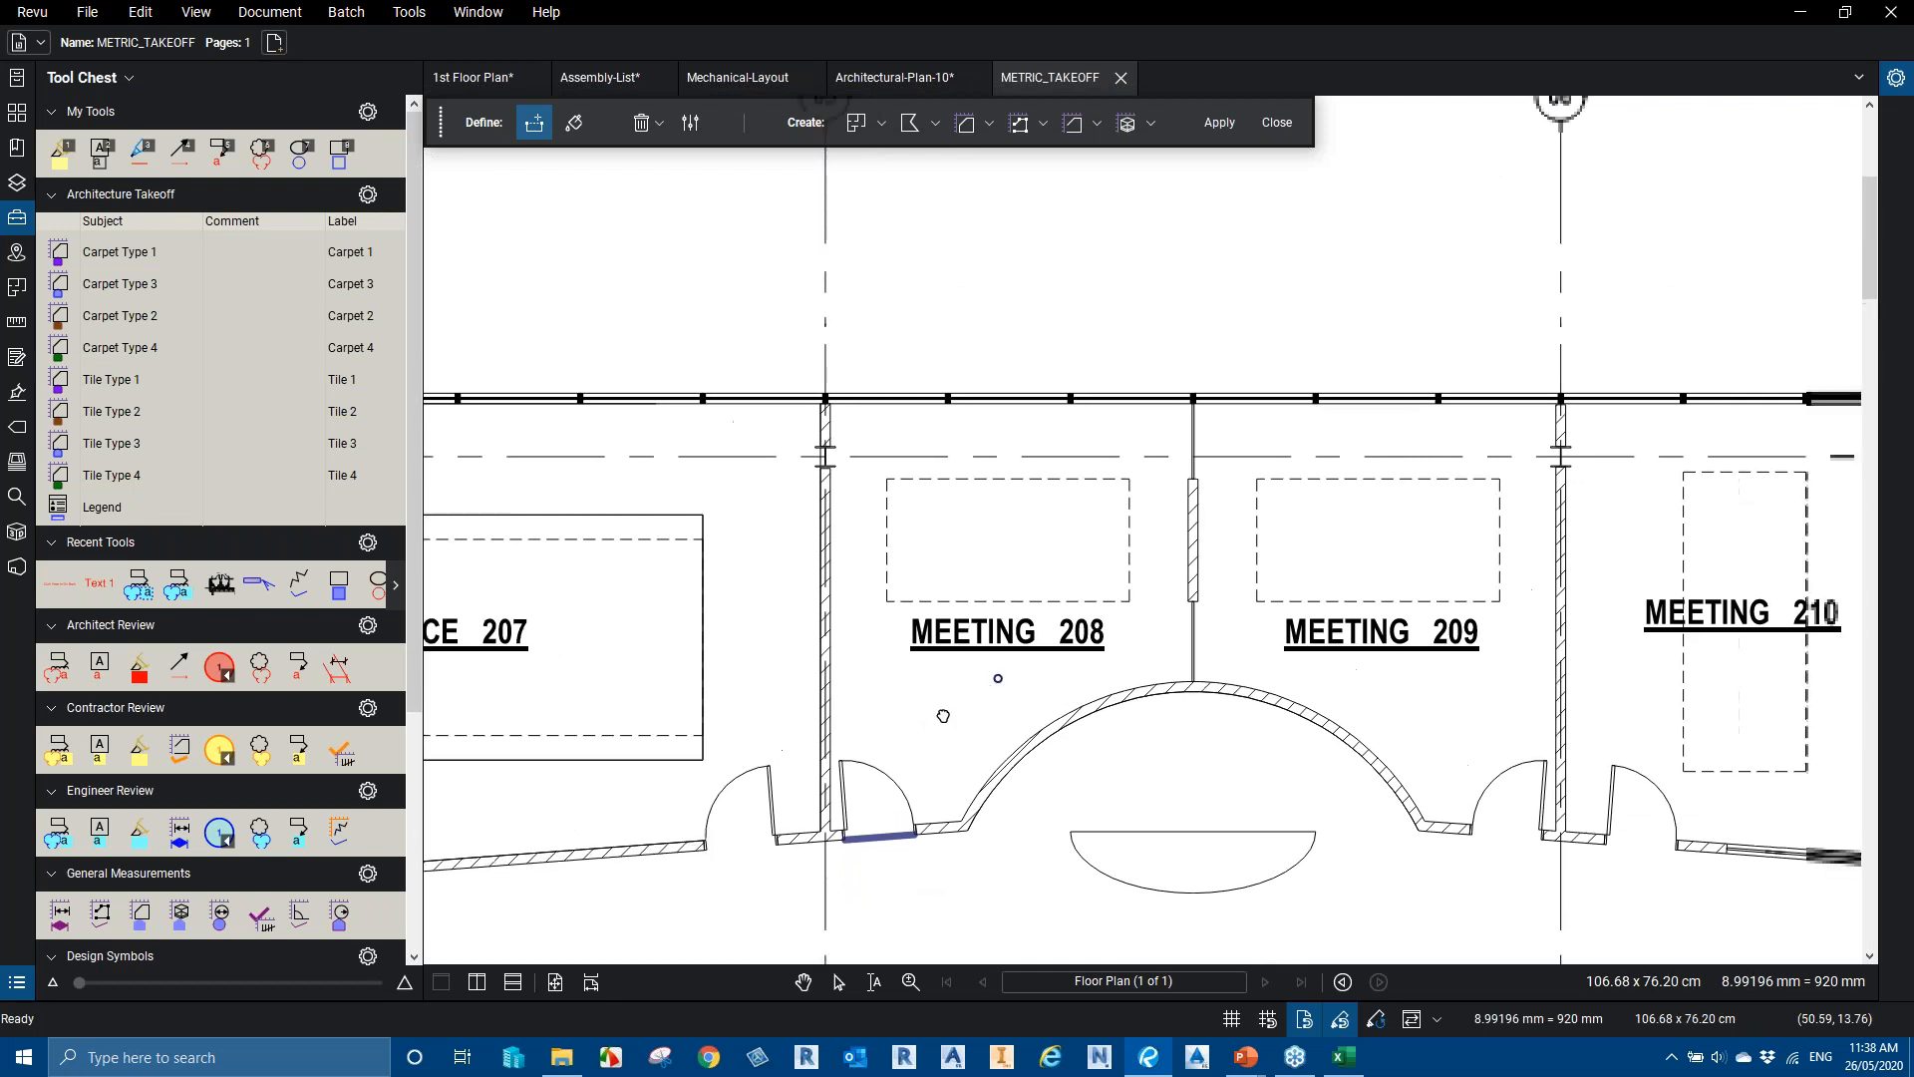
left_click(576, 128)
mouse_move(1036, 544)
left_mouse_down()
mouse_move(955, 580)
mouse_move(914, 742)
mouse_move(932, 668)
mouse_move(1078, 568)
left_mouse_up()
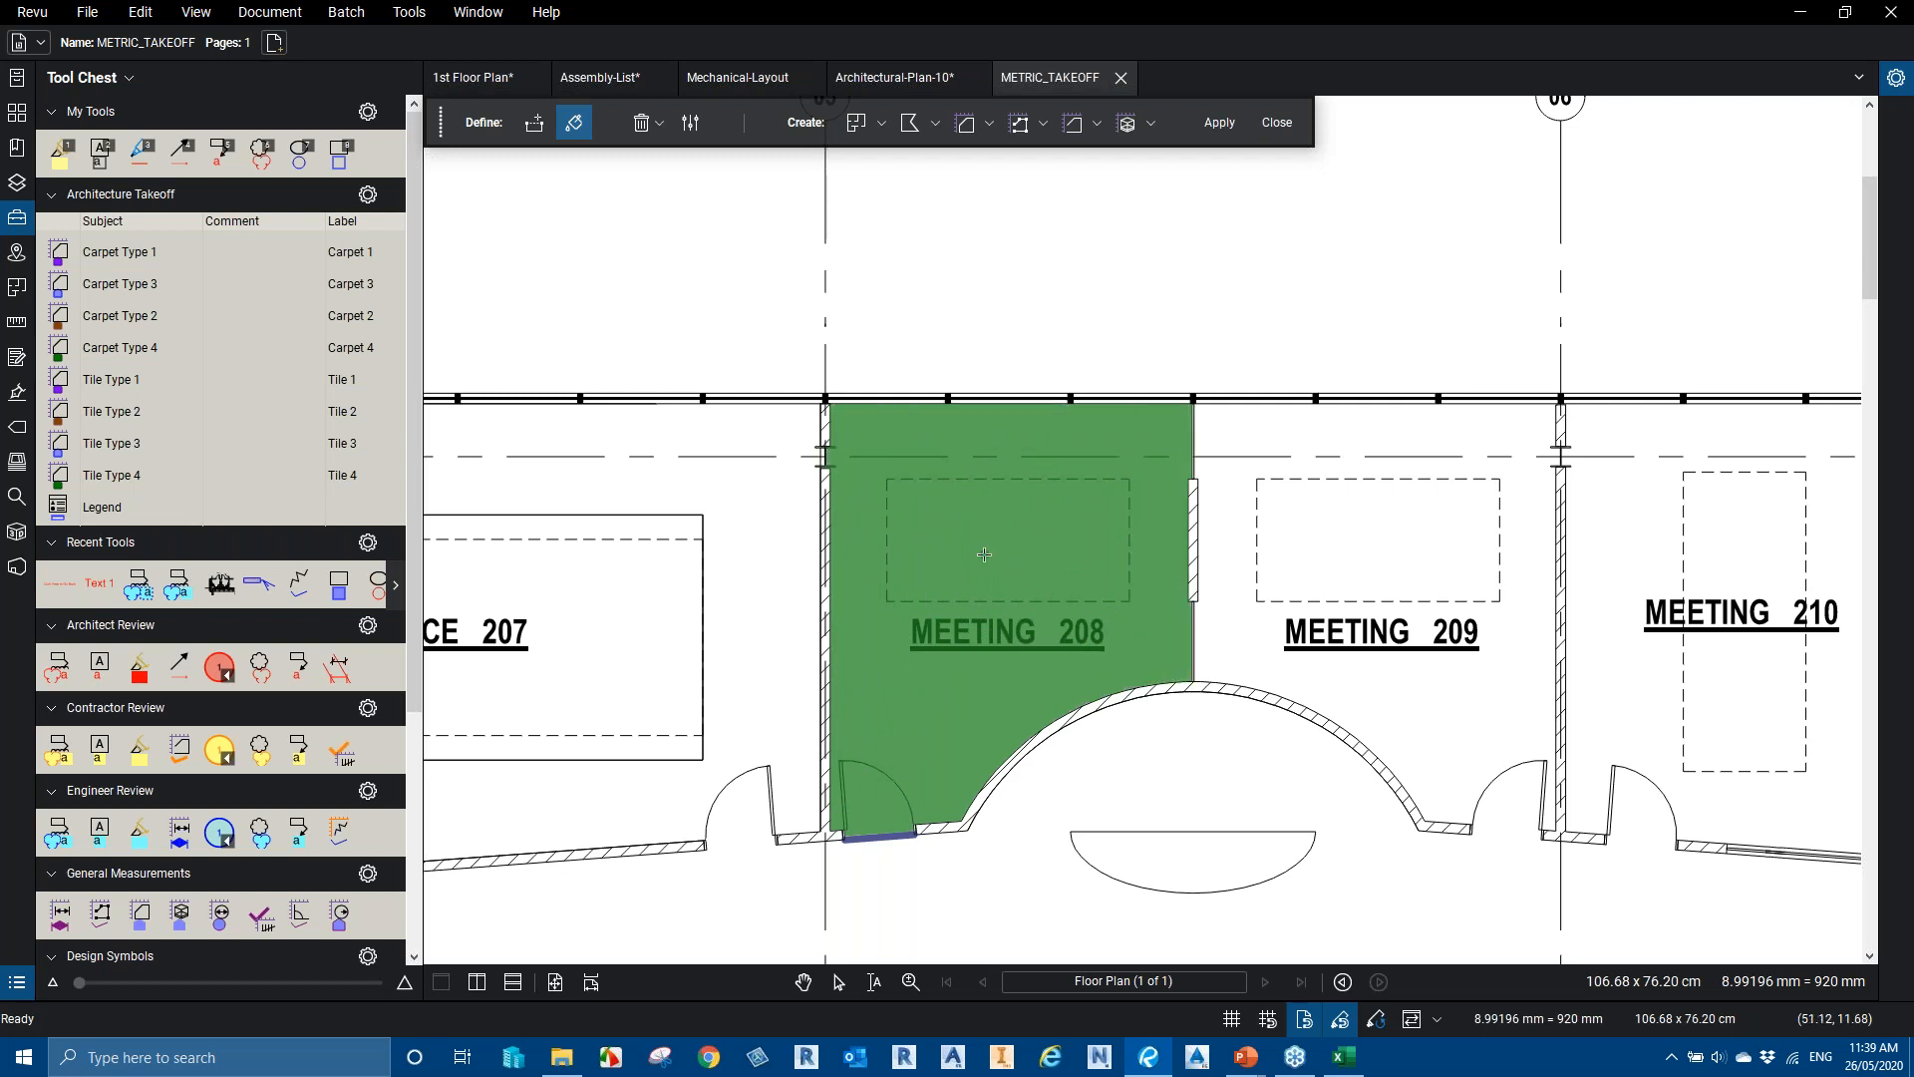
Create a Carpet Type 2 area measurement from the Meeting 208 fill
left_click(140, 349)
left_click(991, 124)
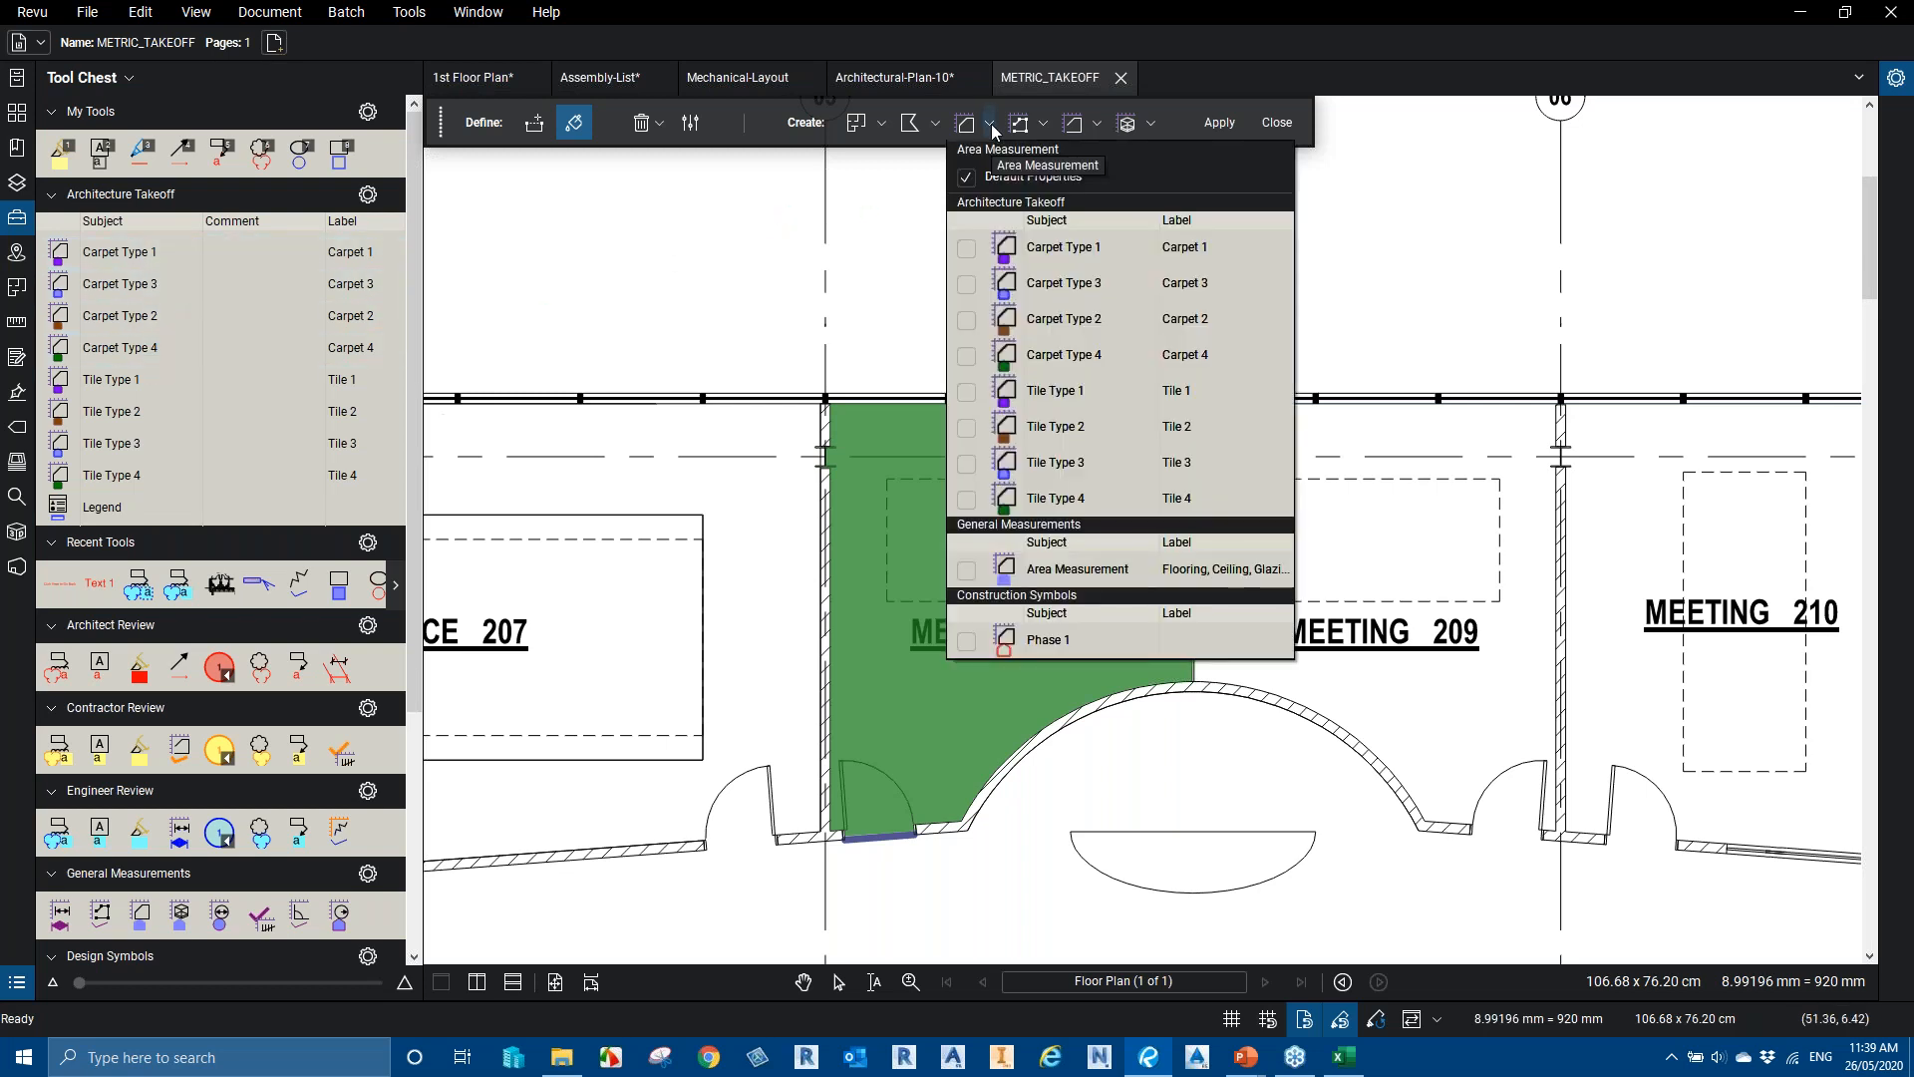
left_click(1043, 320)
left_click(1220, 121)
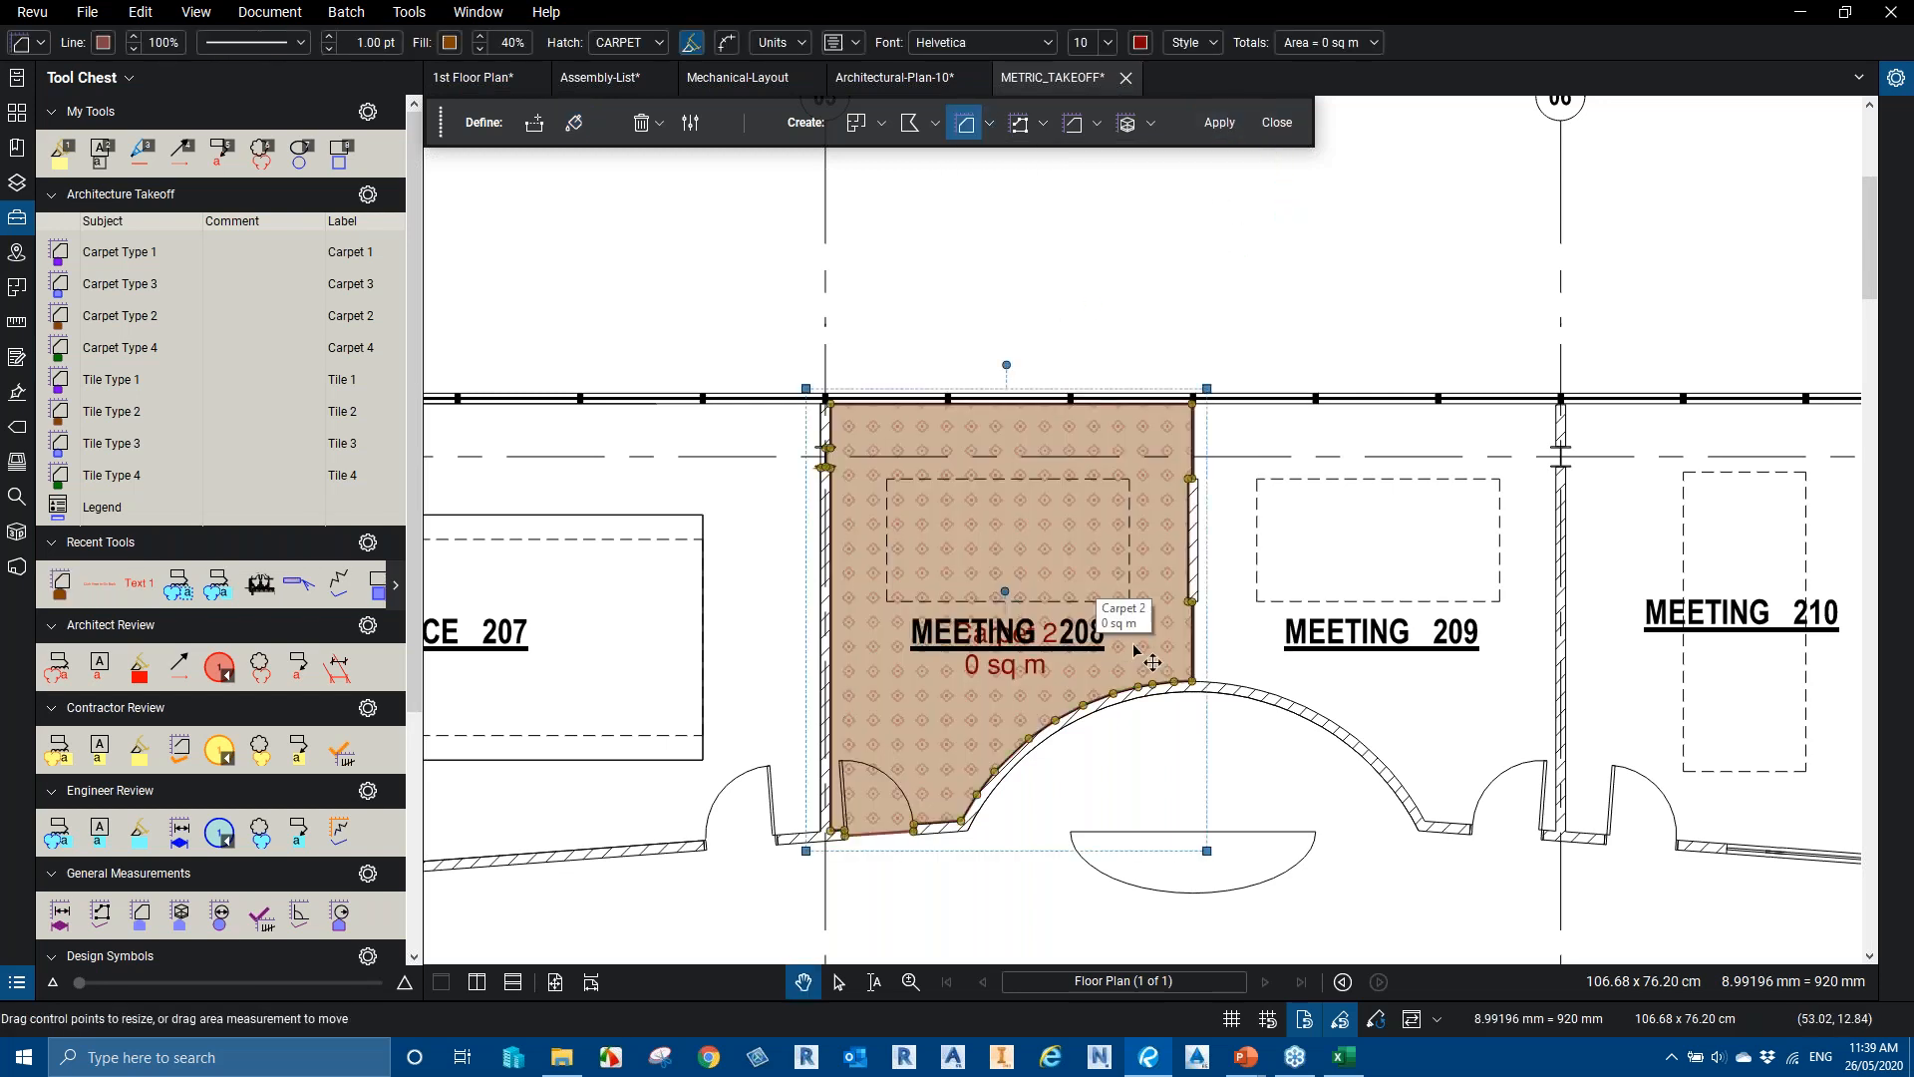
left_click(1265, 596)
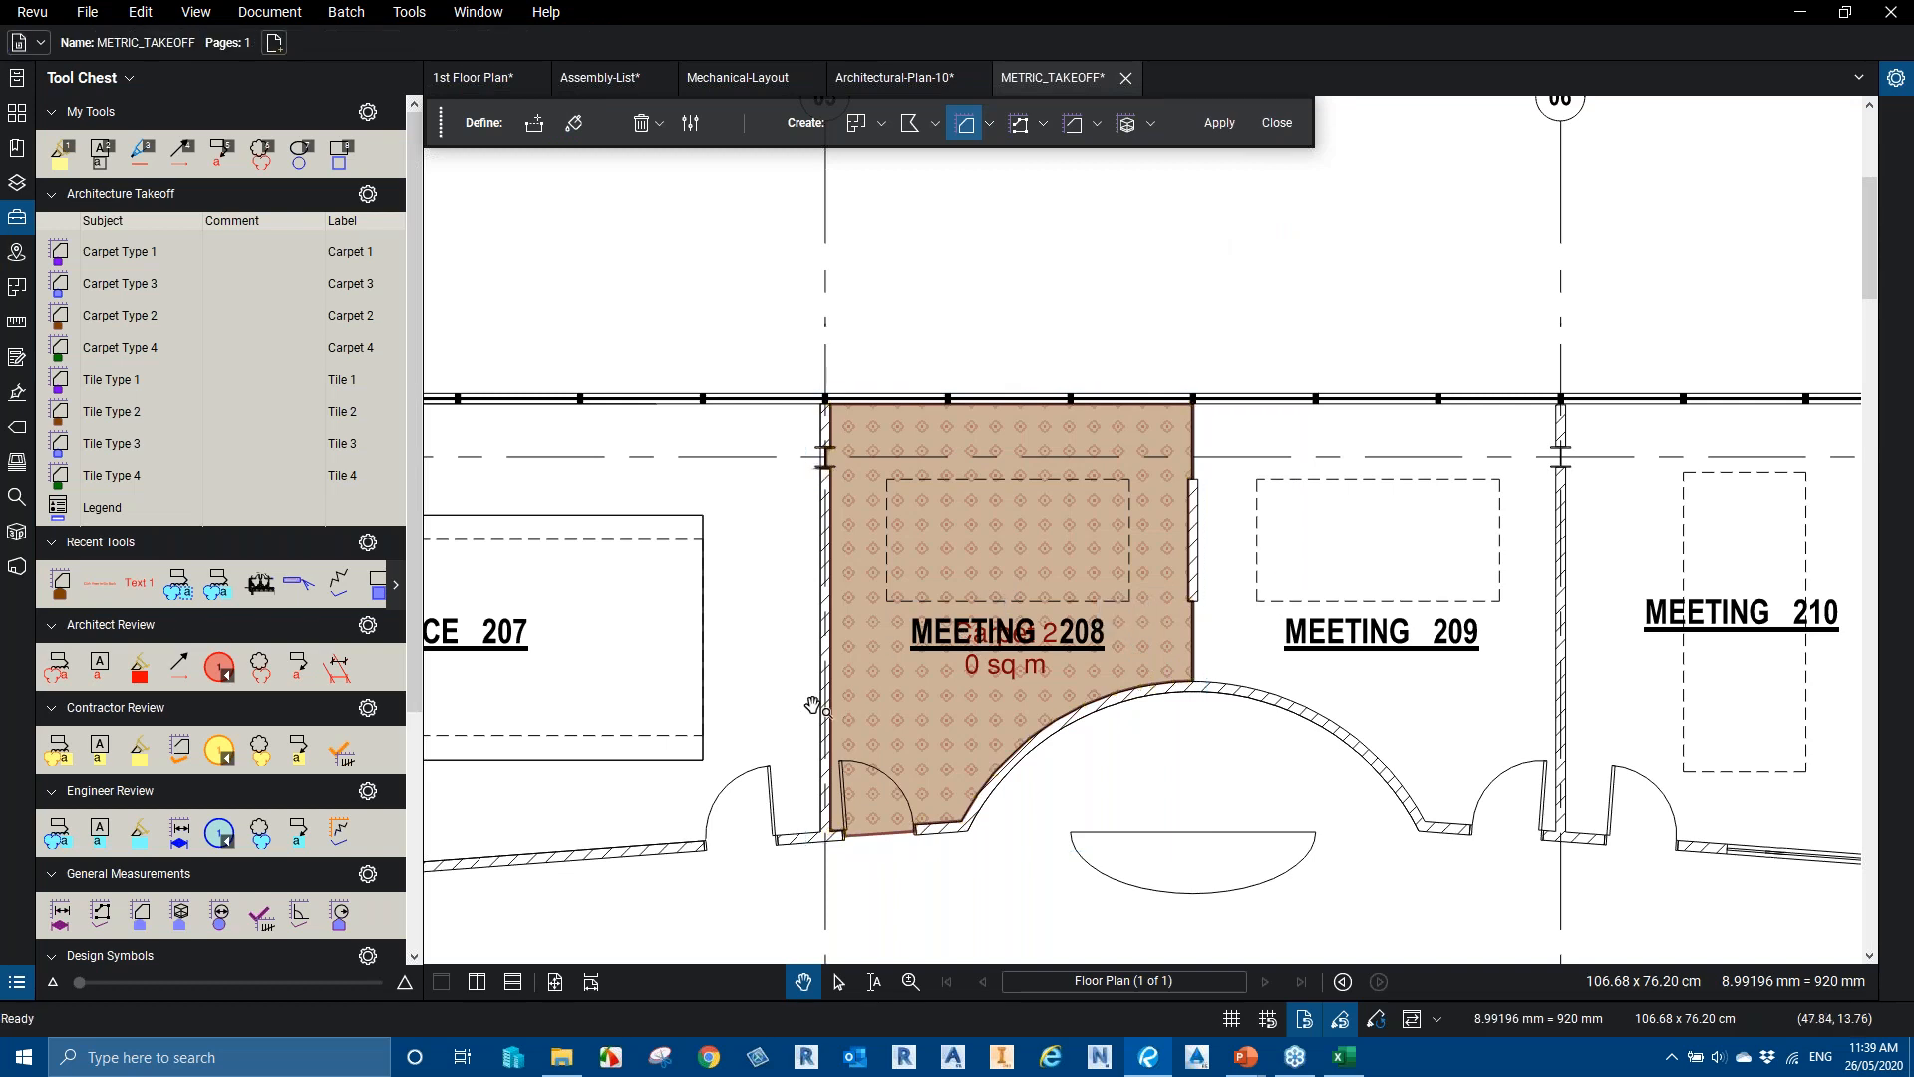
Switch Meeting 208's area unit to sf and back to sq m, and move its Carpet 2 label into the dashed rectangle above the room name
left_click(16, 323)
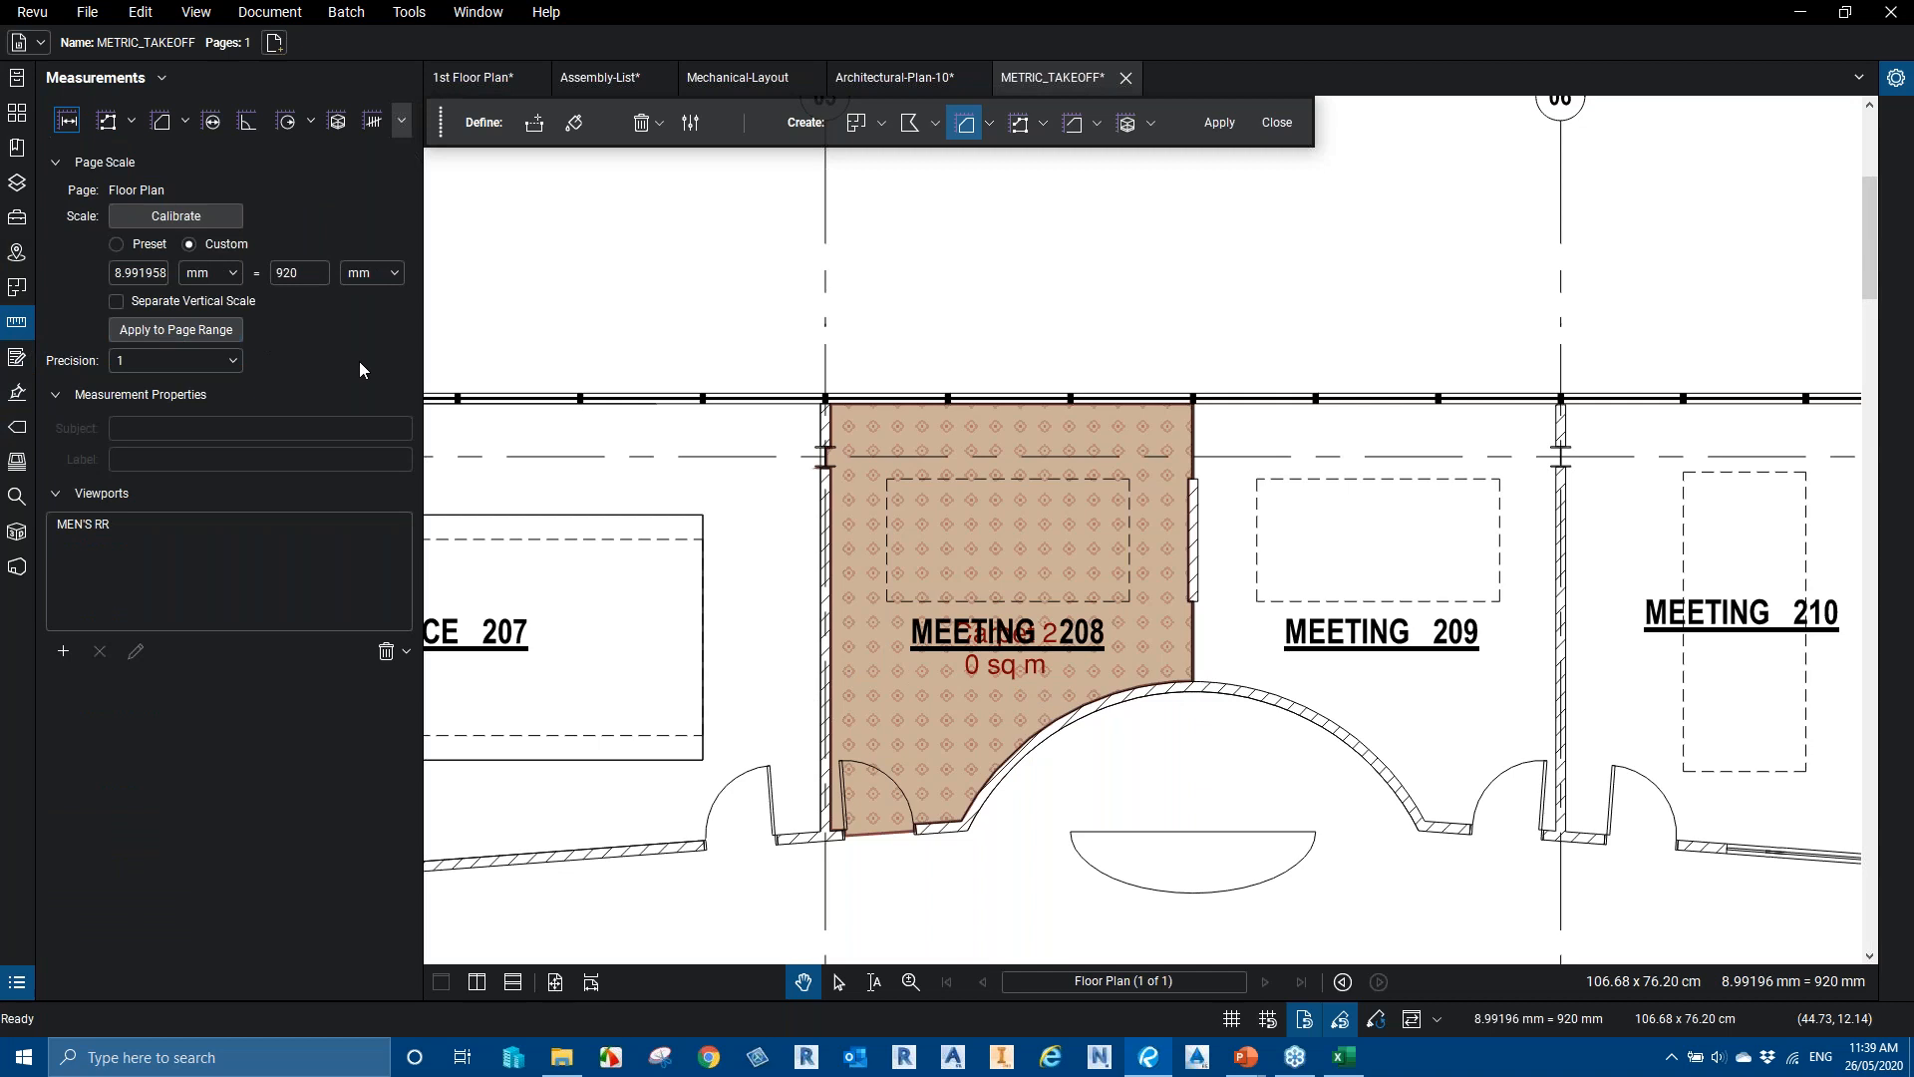
left_click(954, 668)
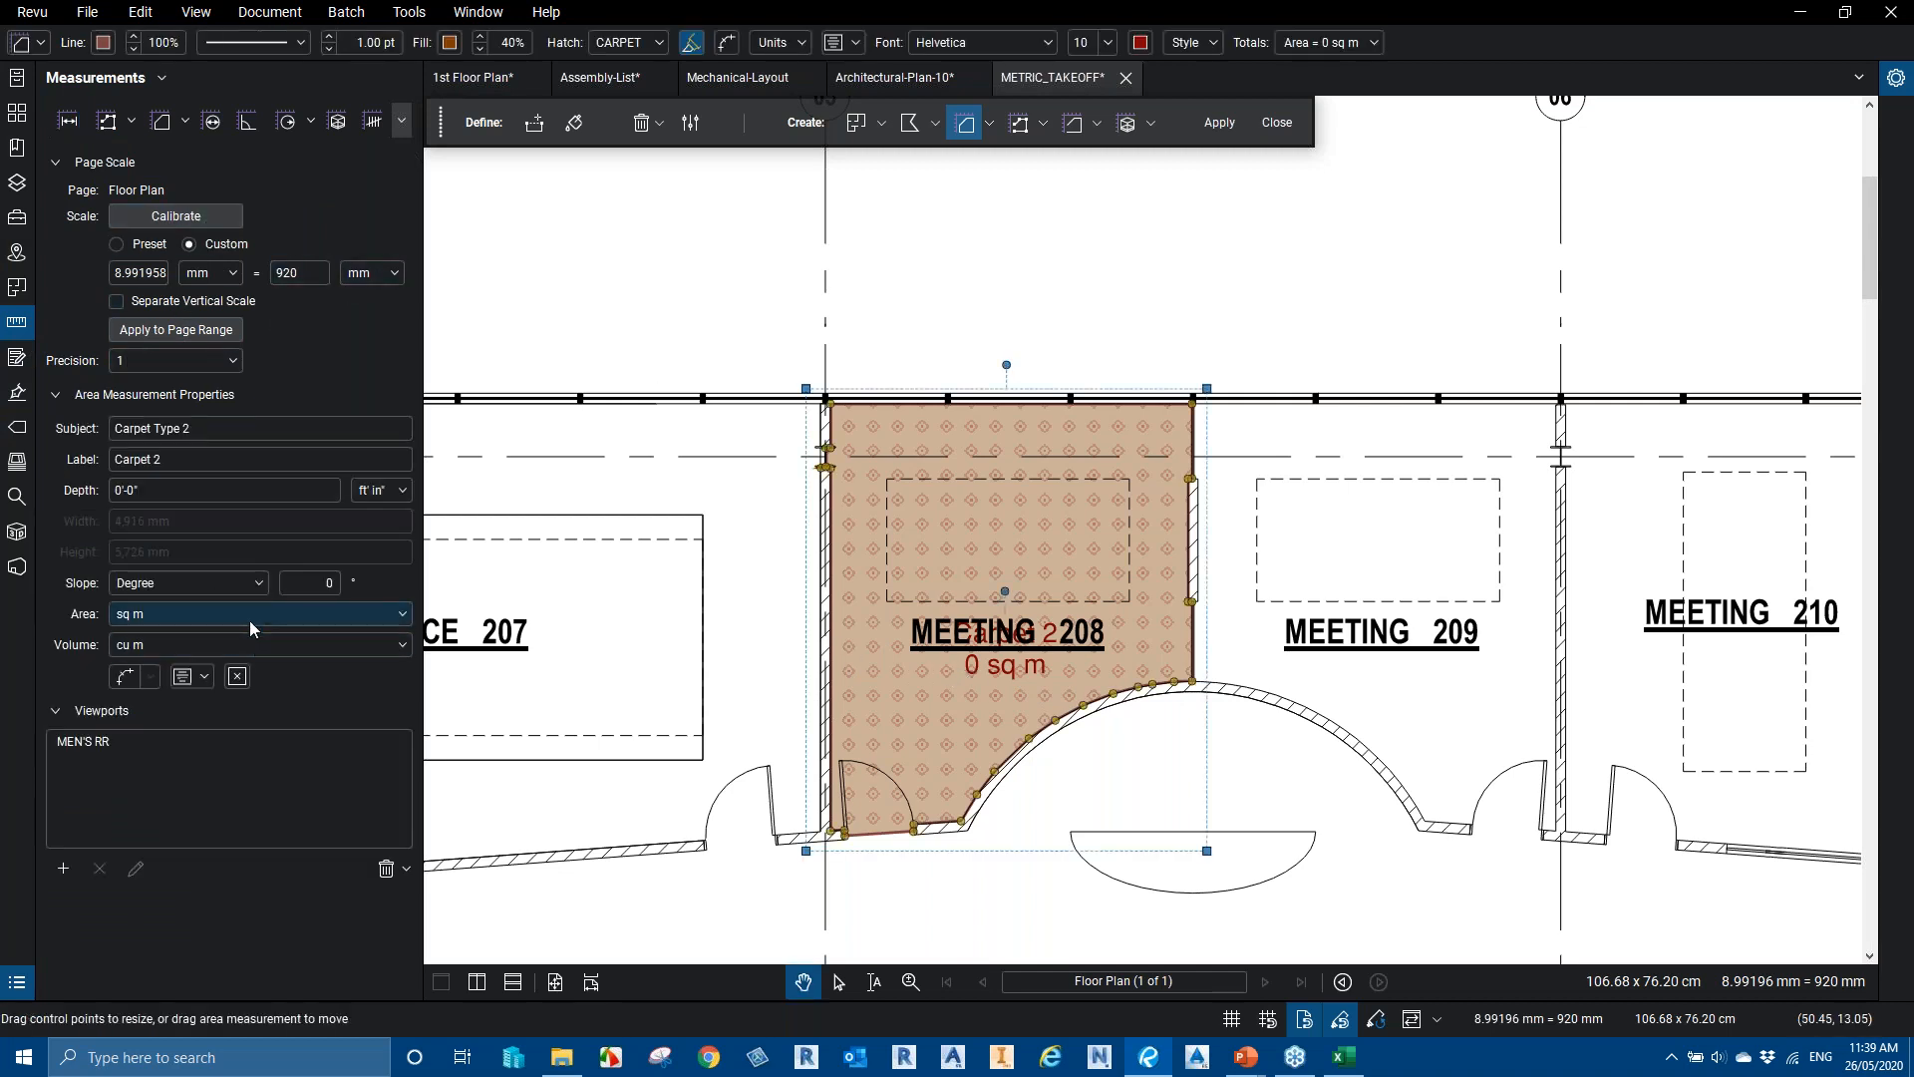
left_click(249, 615)
left_click(182, 664)
left_click(194, 614)
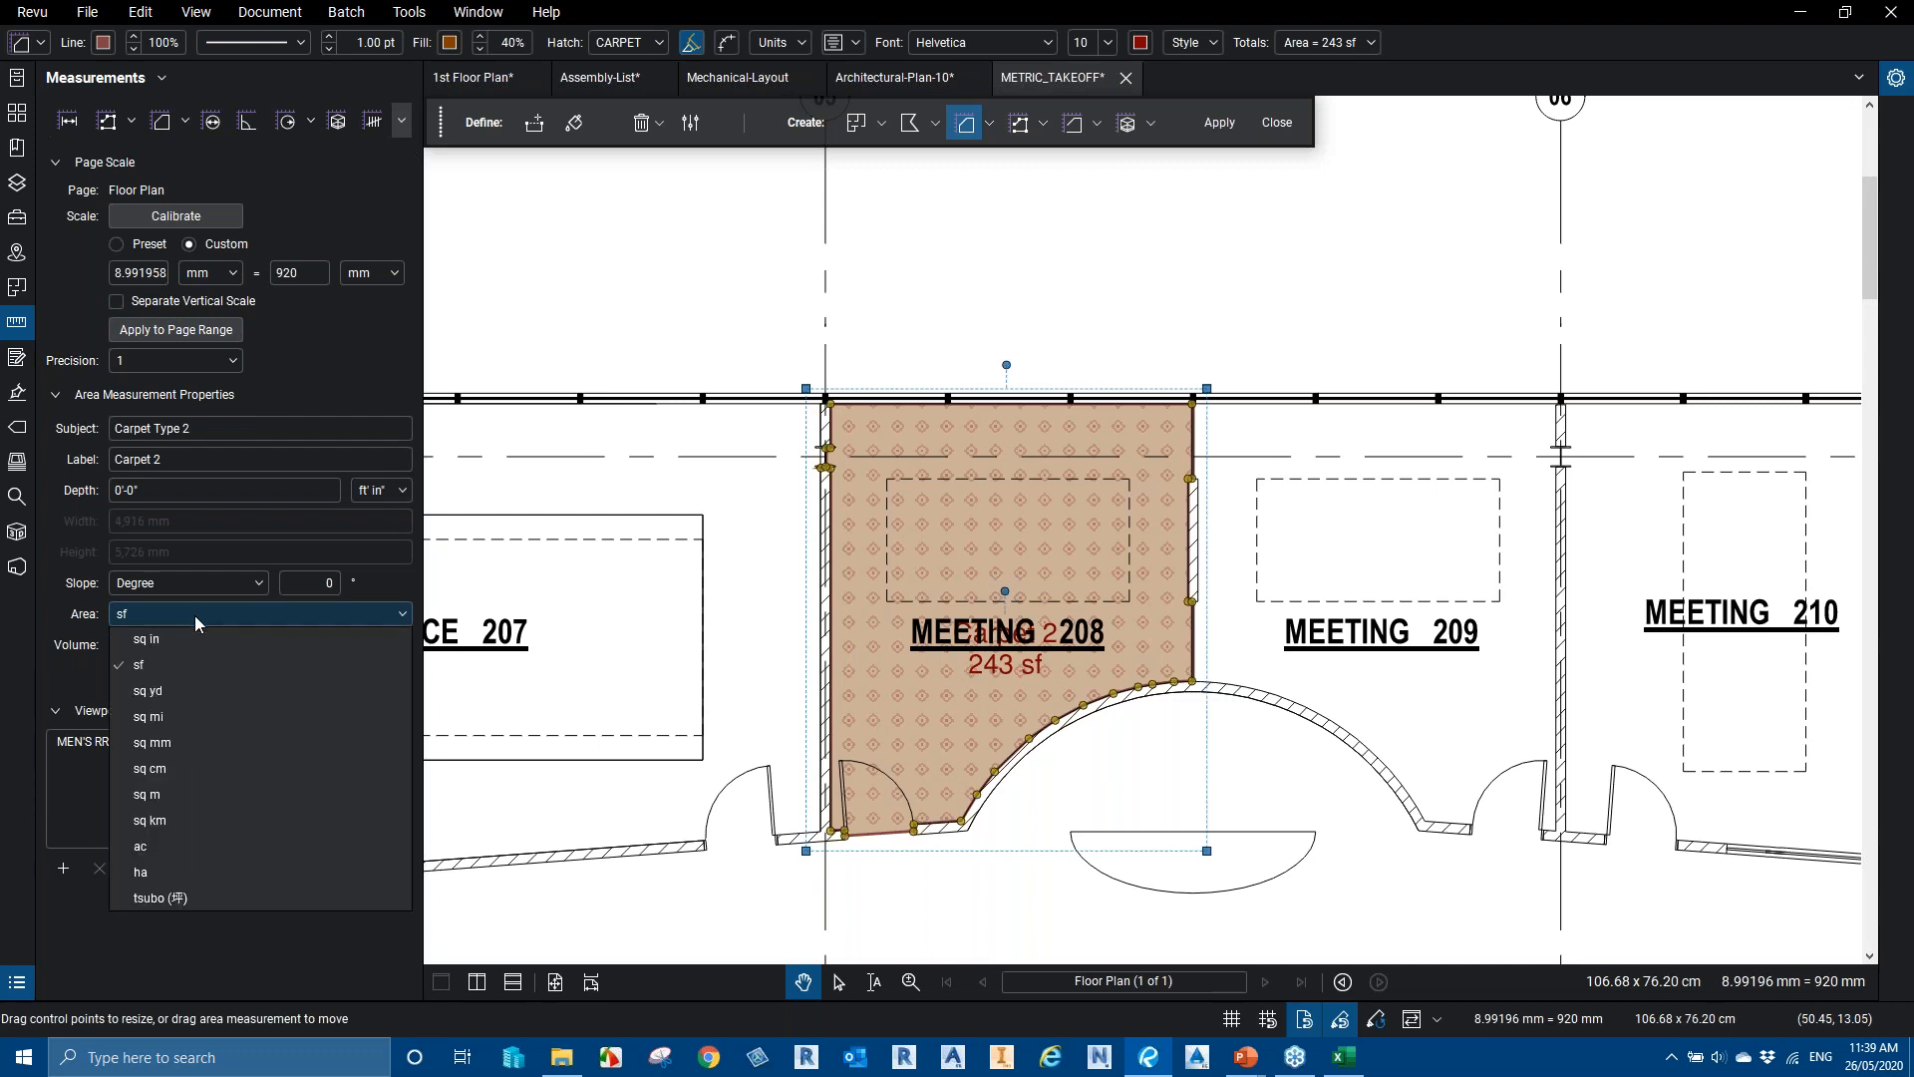
left_click(166, 796)
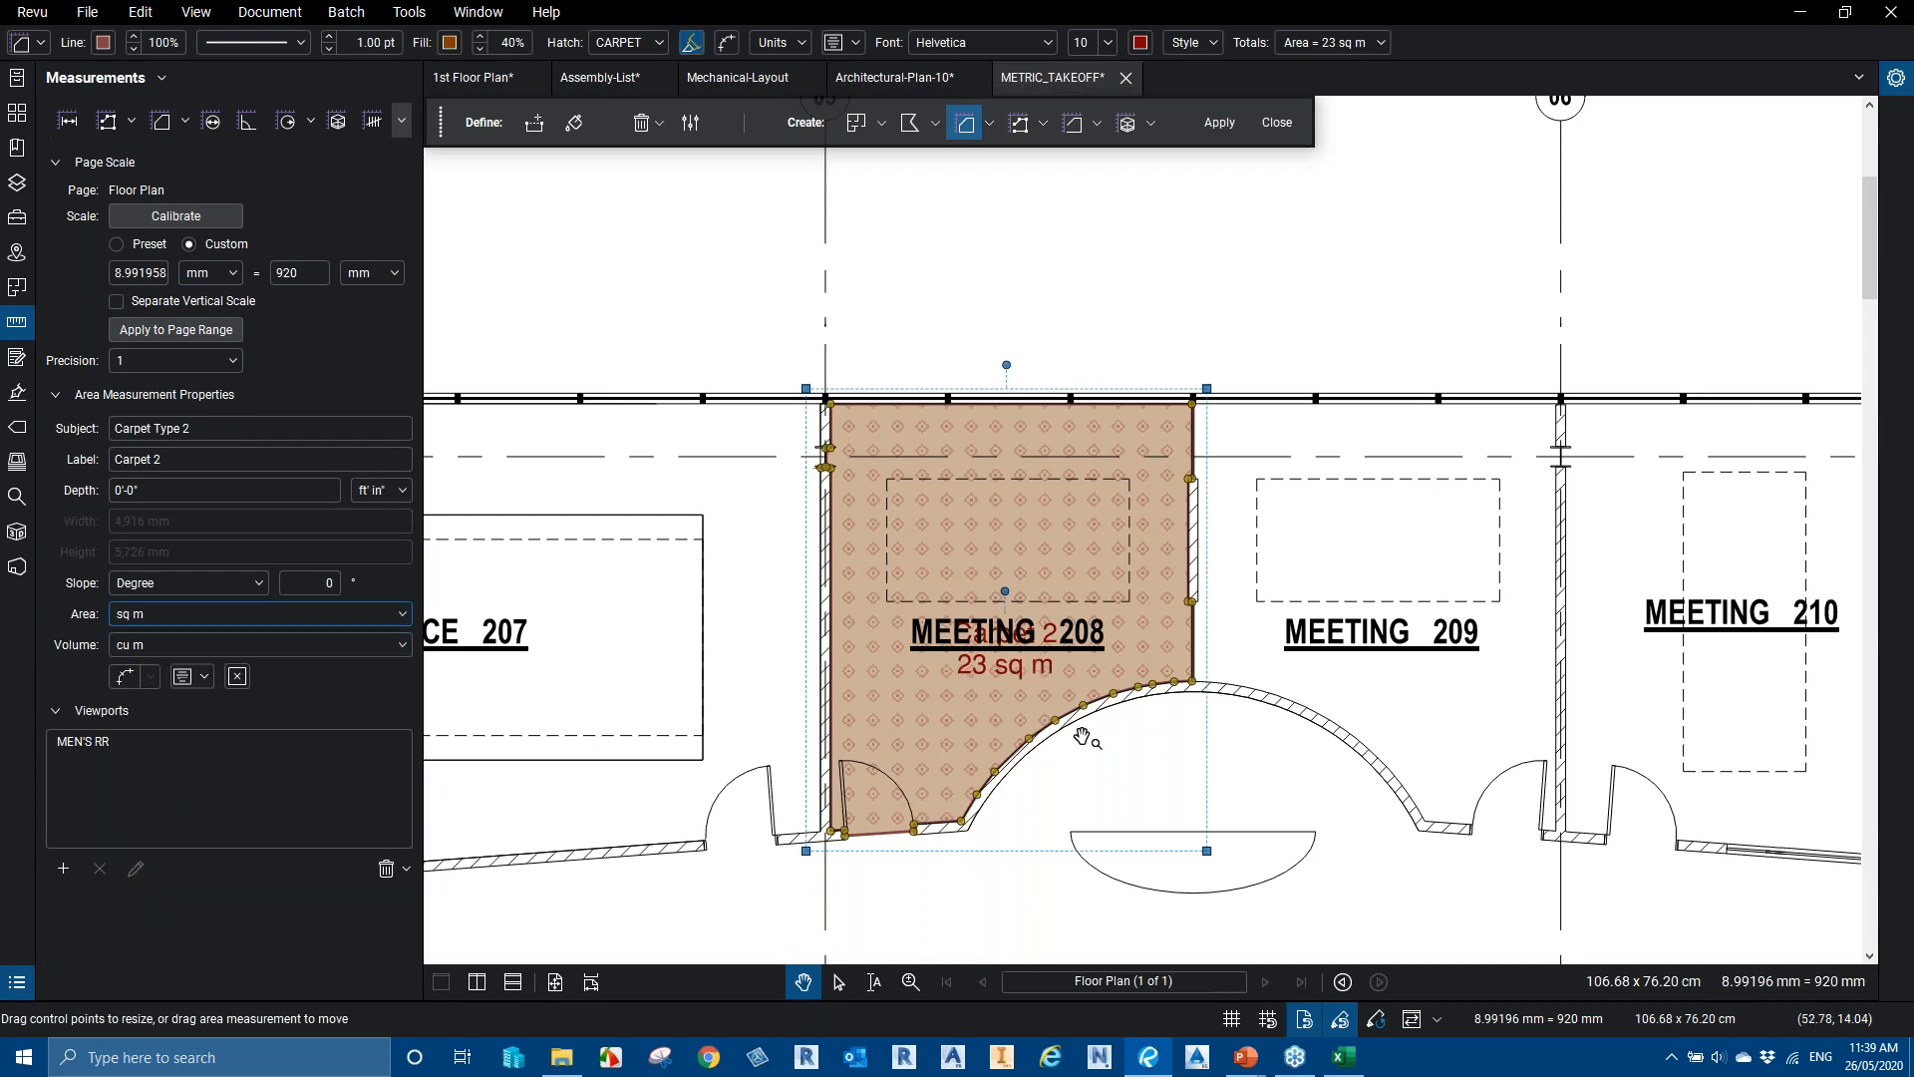
left_click(1104, 743)
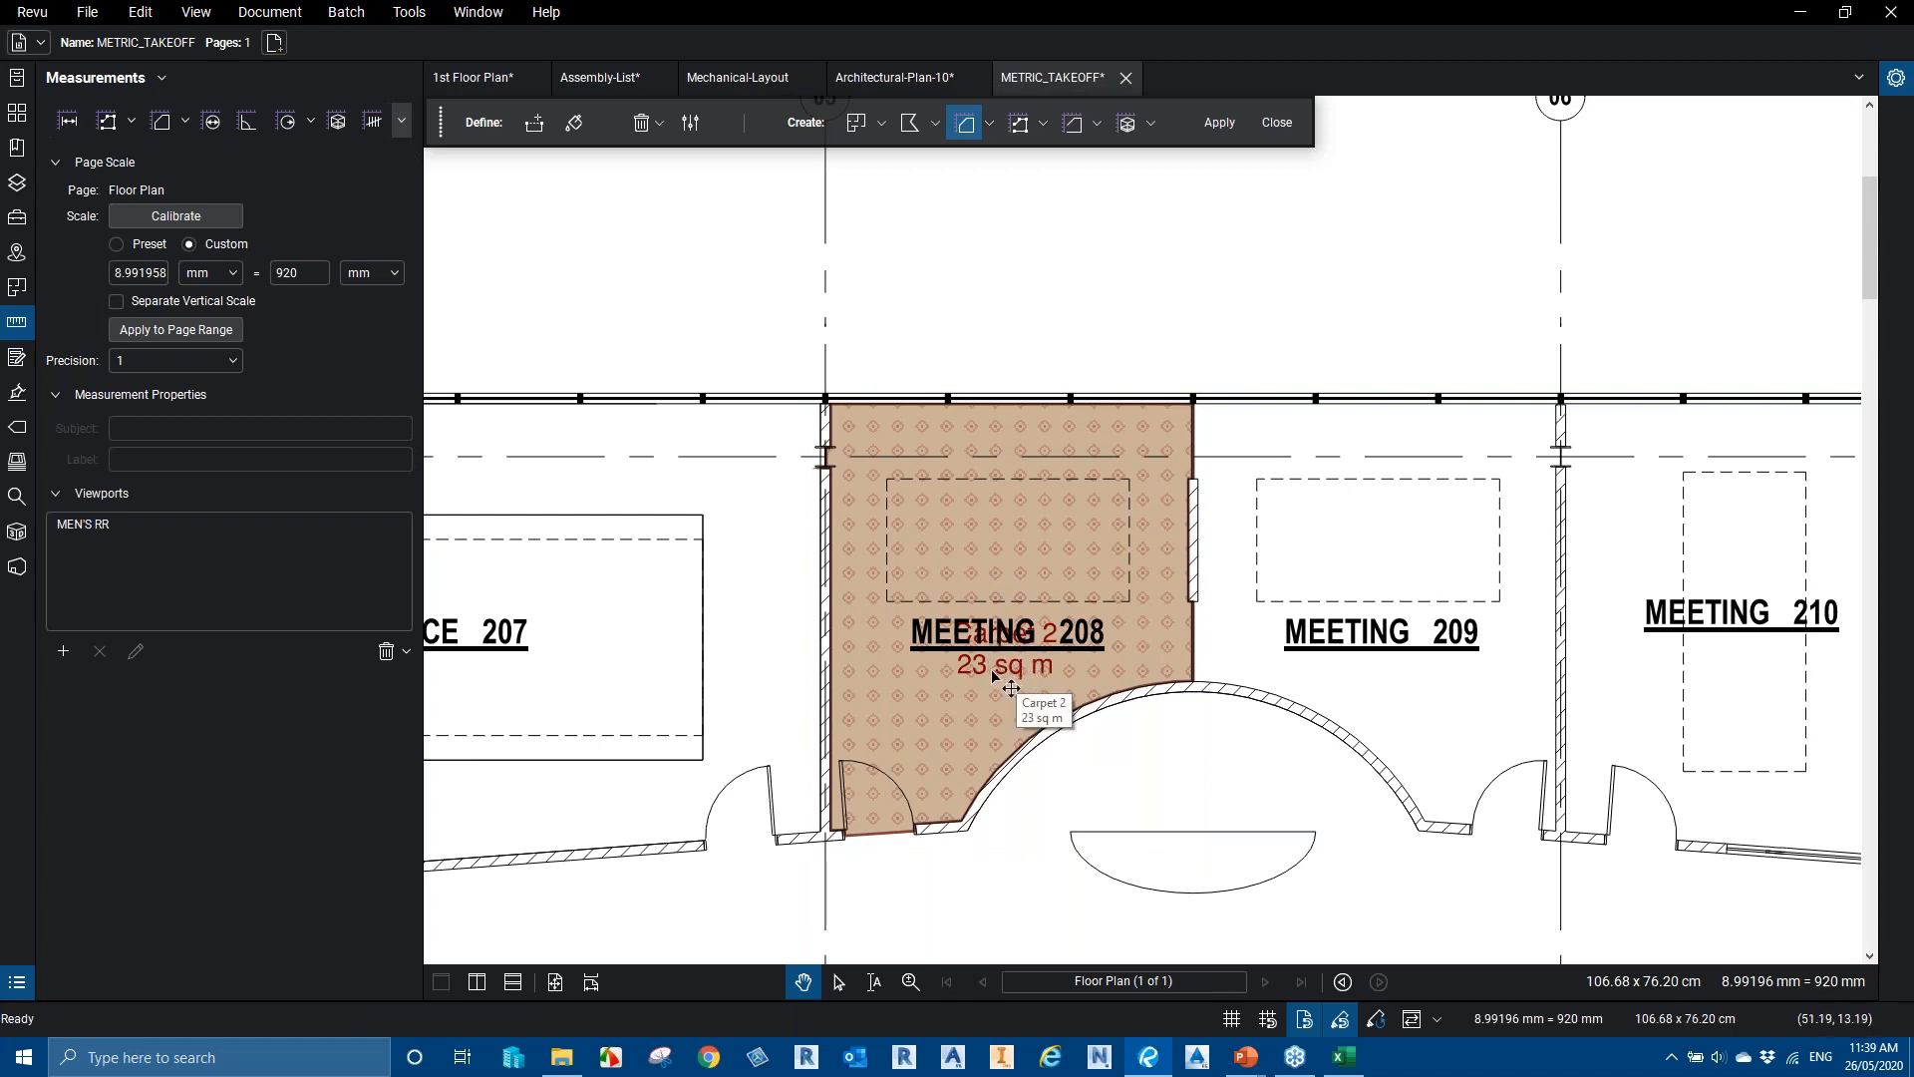
left_click_drag(982, 677, 989, 570)
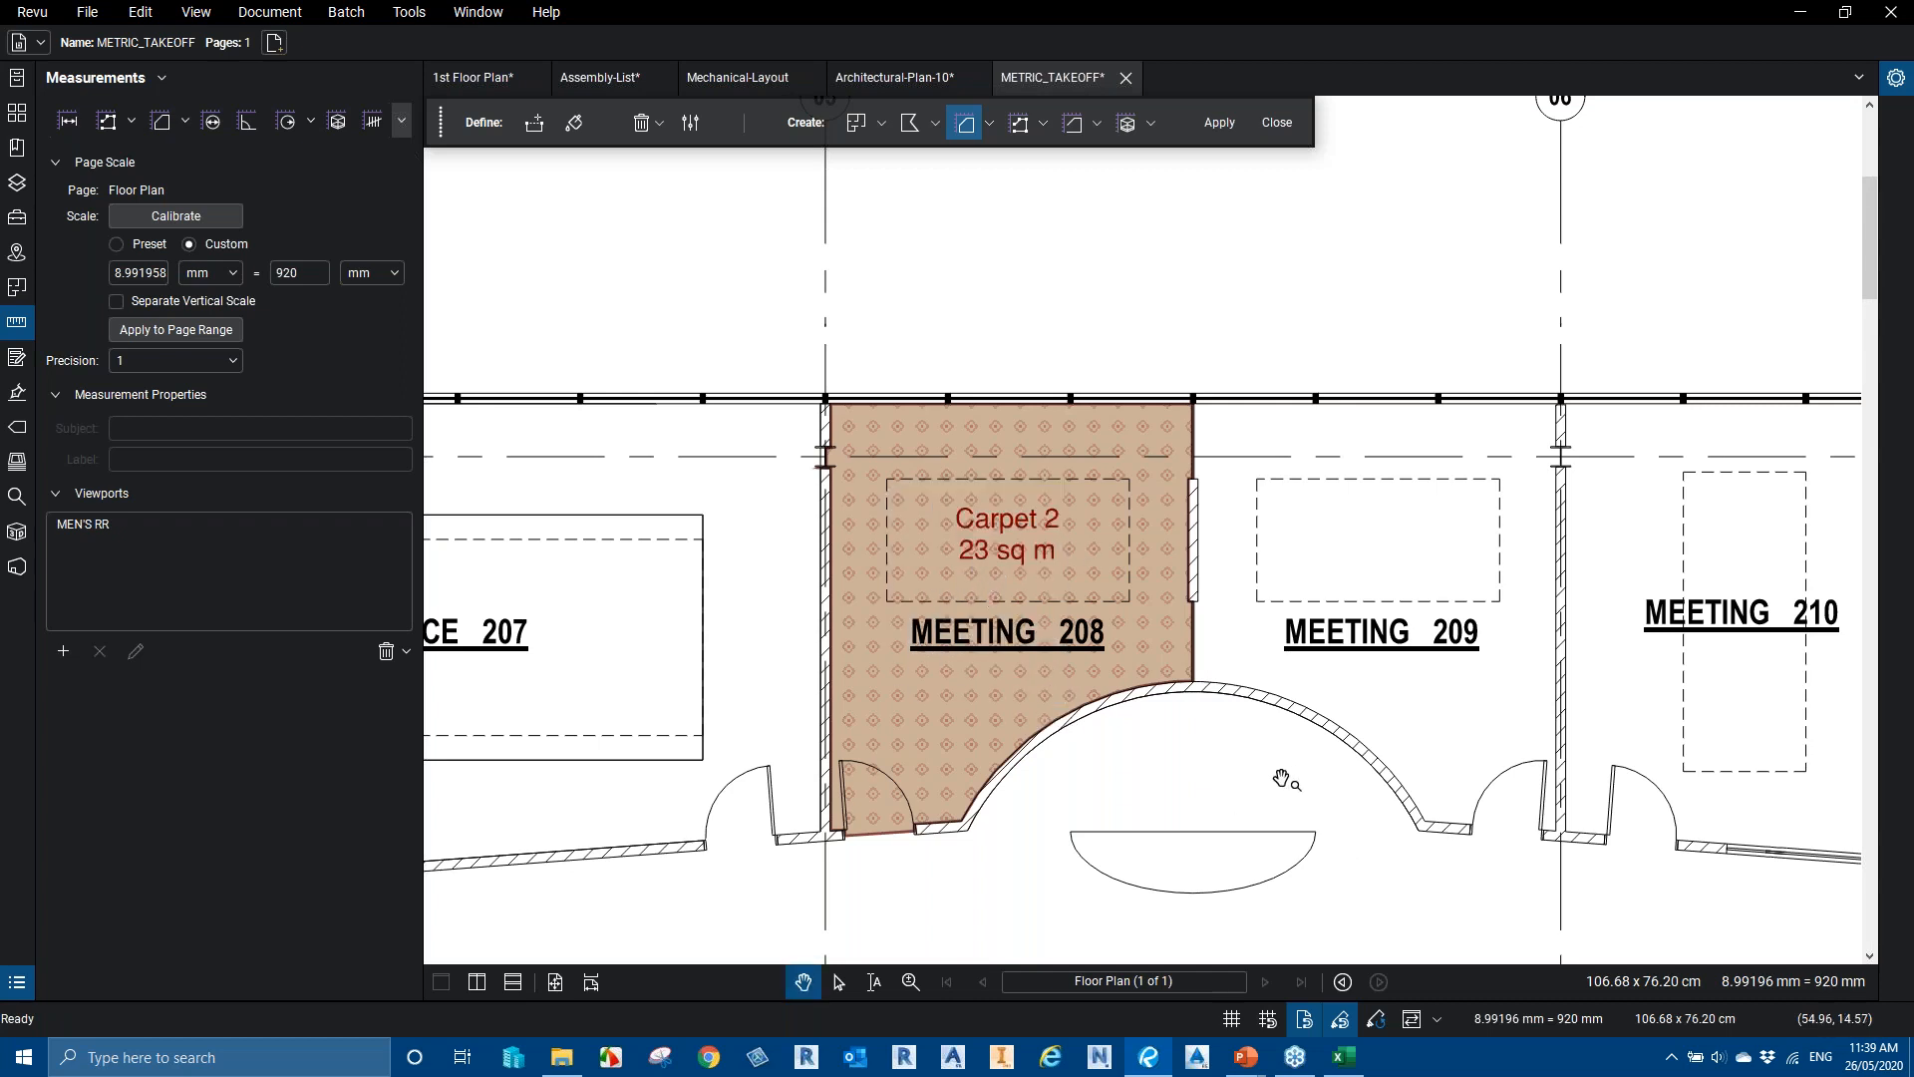
Draw a Dynamic Fill boundary line across the doorway of Meeting 209
left_click_drag(1293, 777, 1143, 761)
scroll(1340, 804, "up", 2)
left_click_drag(1312, 805, 1218, 792)
left_click(535, 122)
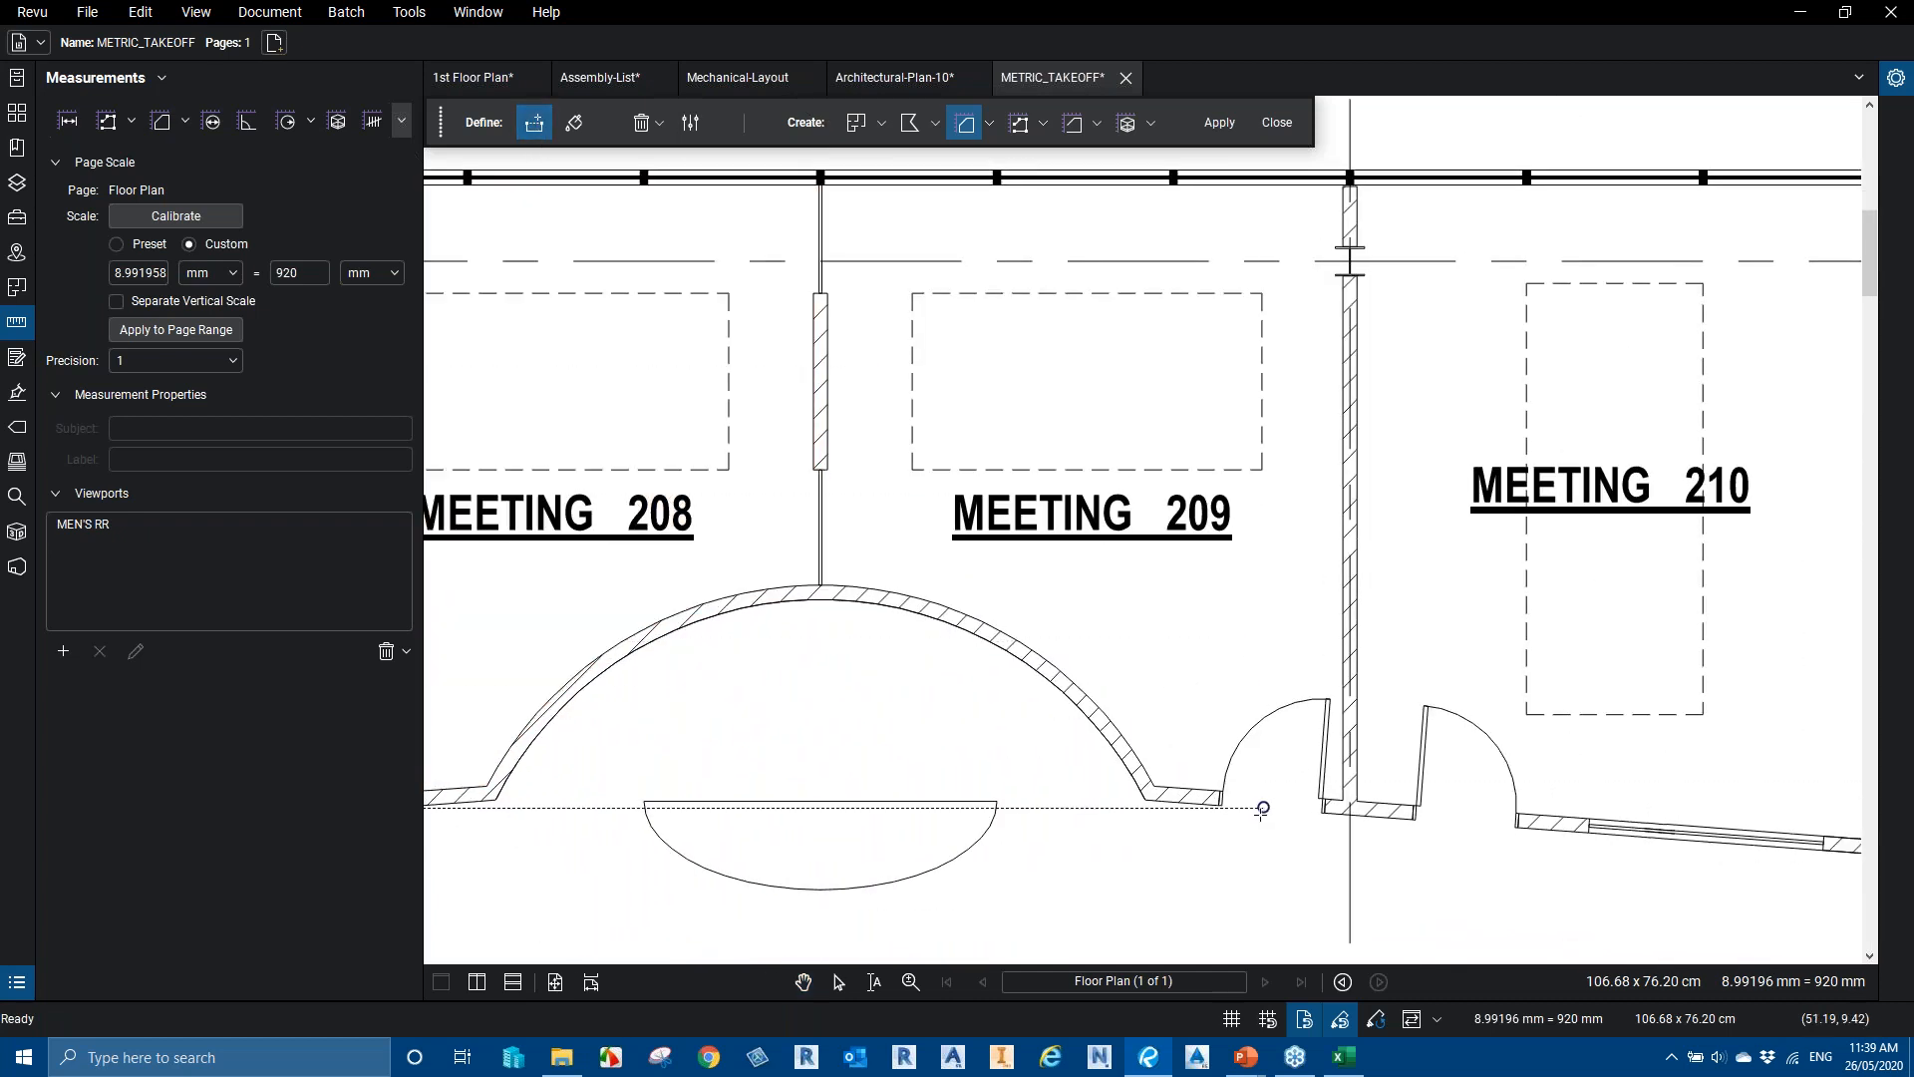
scroll(1260, 805, "up", 1)
scroll(1259, 806, "up", 1)
left_click(1194, 798)
left_click(1367, 812)
key("Return")
Fill the whole interior of Meeting 209 with Dynamic Fill
scroll(1110, 594, "down", 2)
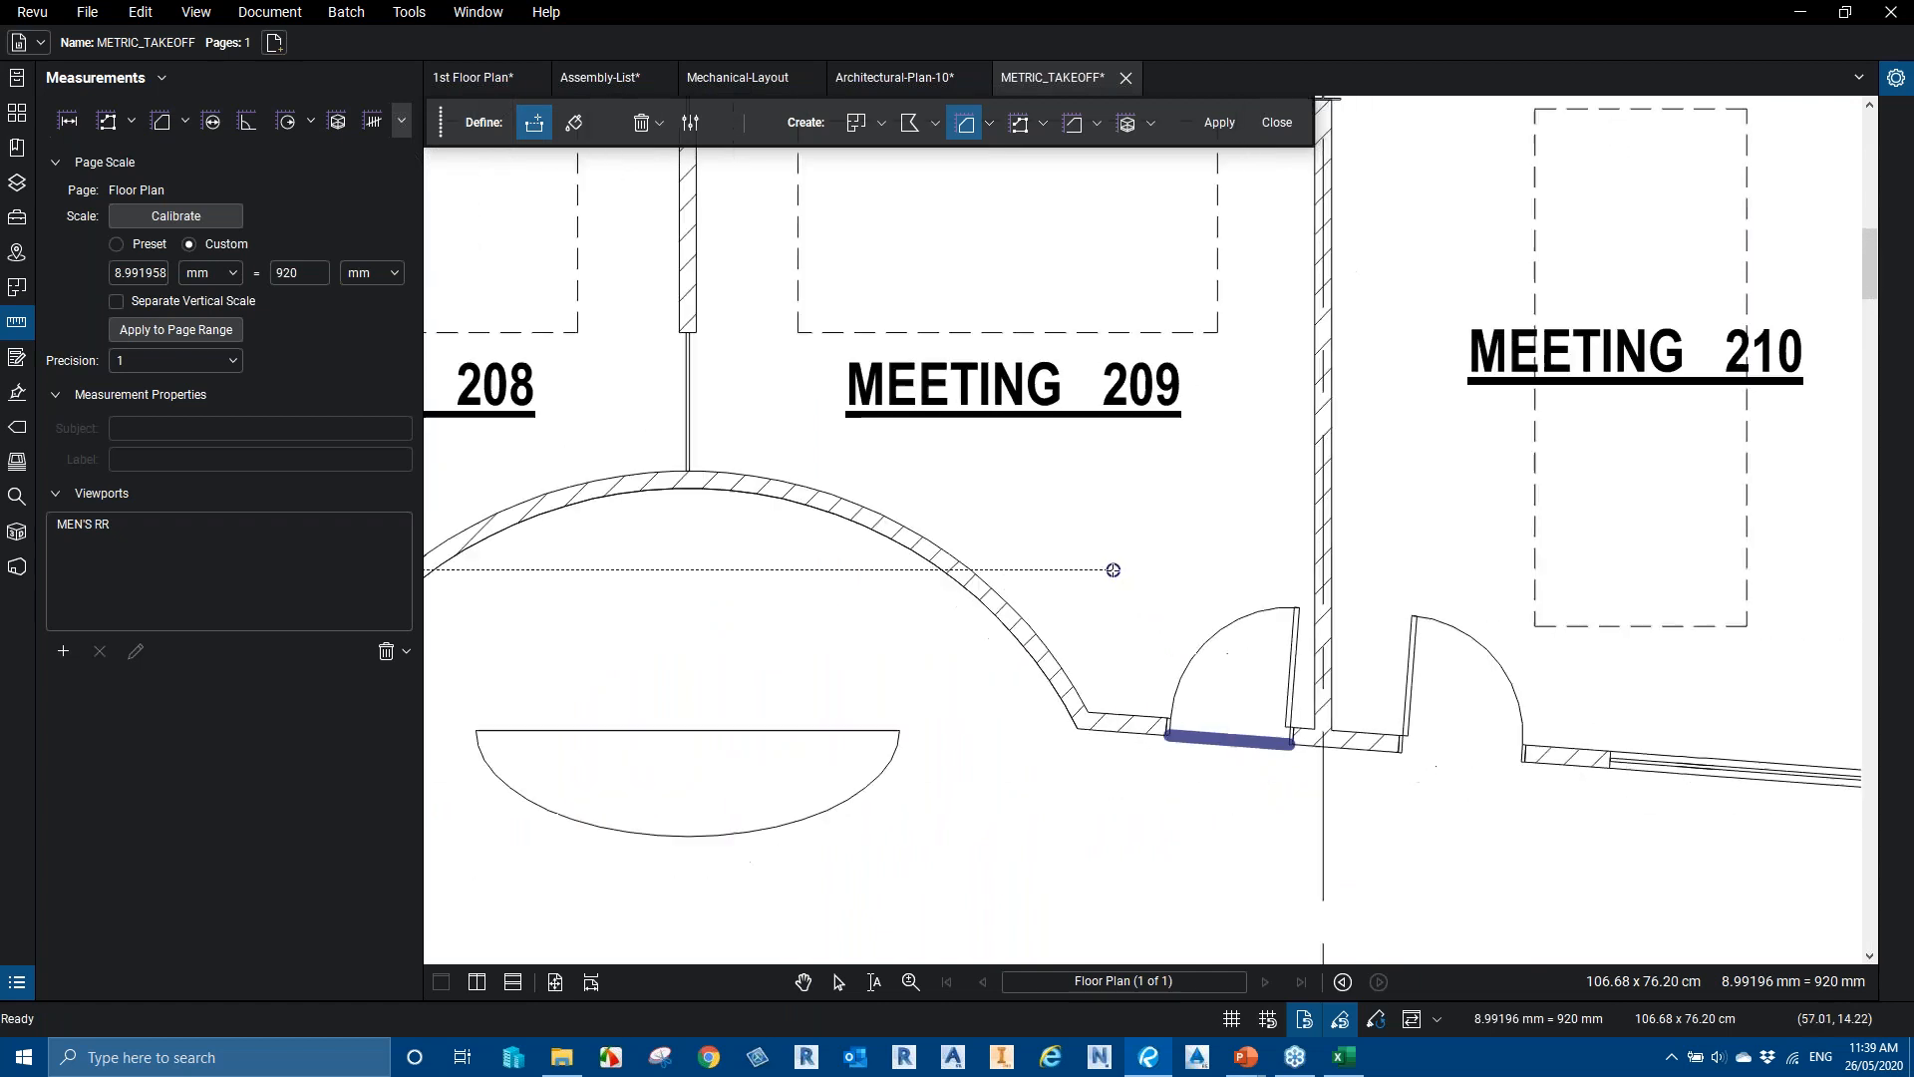
left_click_drag(1111, 594, 1135, 691)
left_click(582, 134)
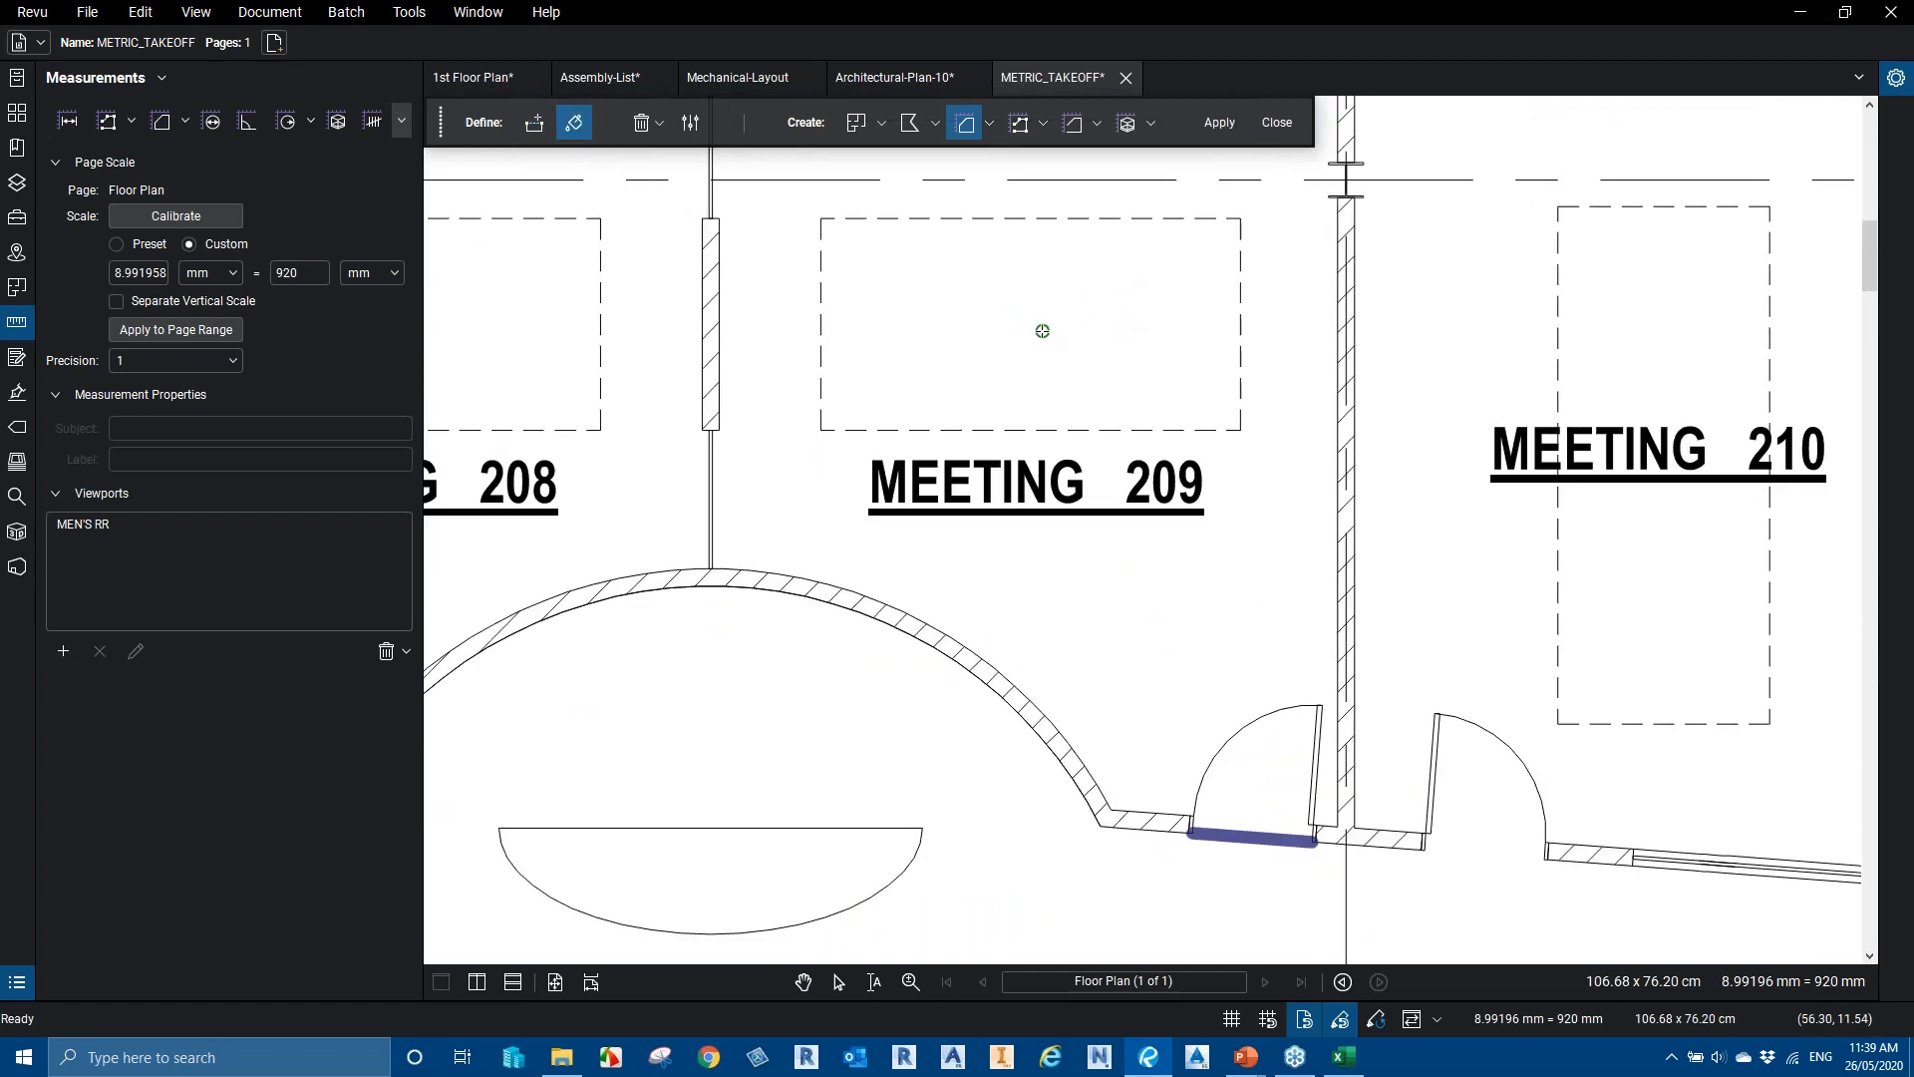
scroll(1038, 329, "up", 2)
mouse_move(1212, 394)
left_mouse_down()
mouse_move(1103, 585)
mouse_move(1341, 830)
mouse_move(1253, 819)
left_mouse_up()
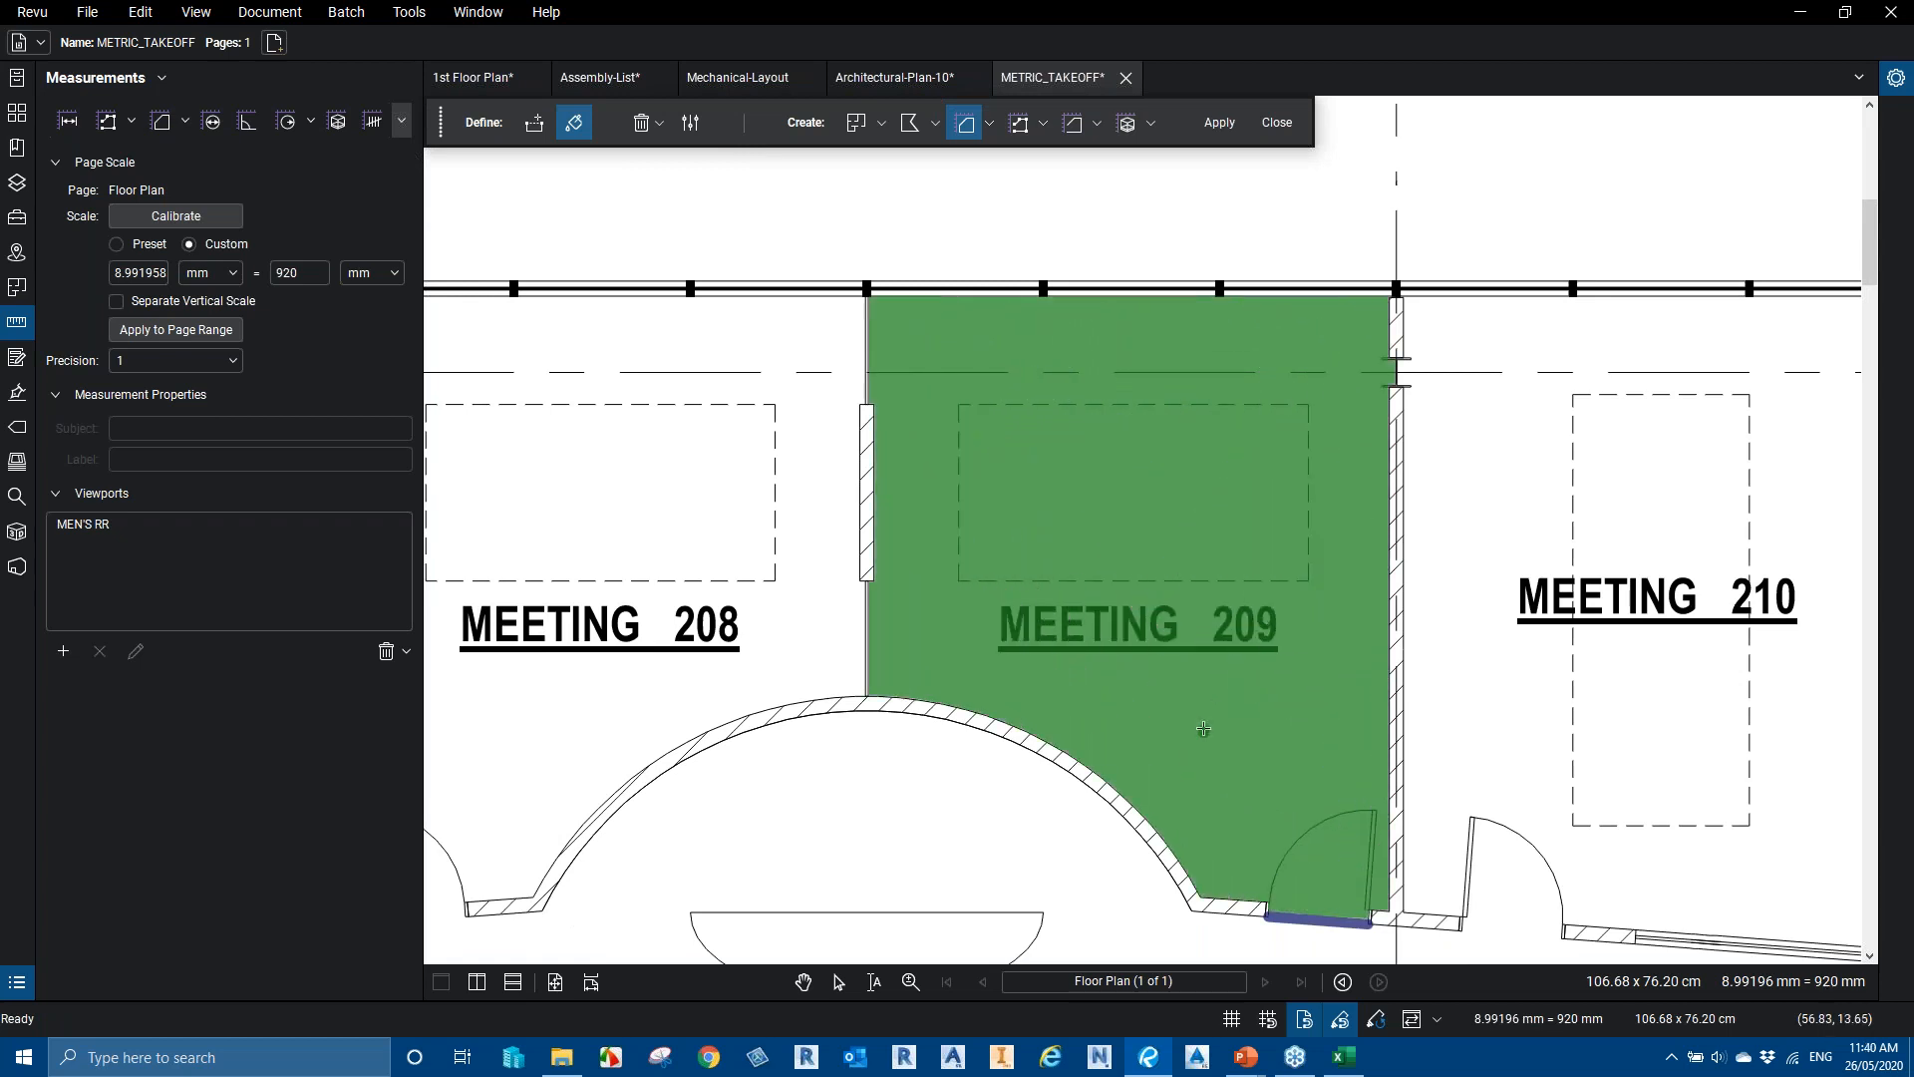
Create a Carpet Type 1 area measurement from the Meeting 209 fill
left_click(990, 135)
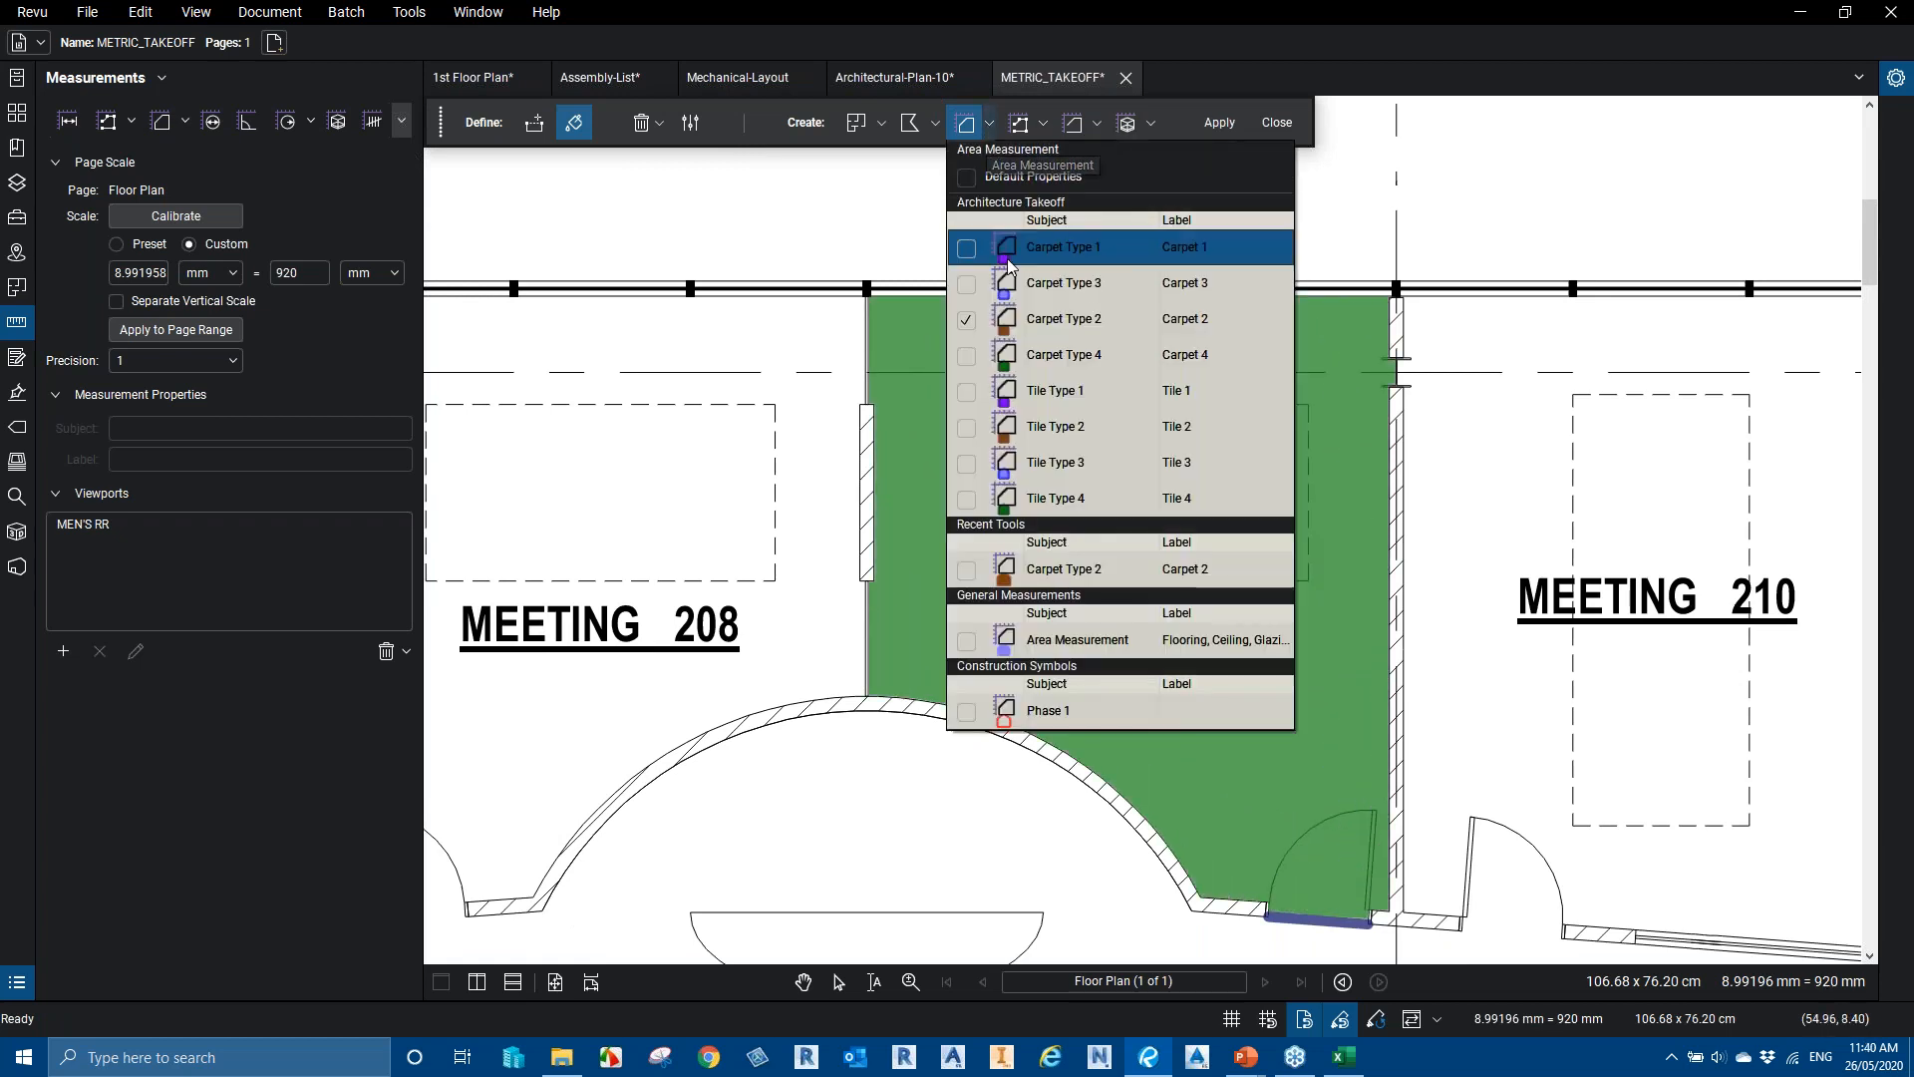
left_click(973, 247)
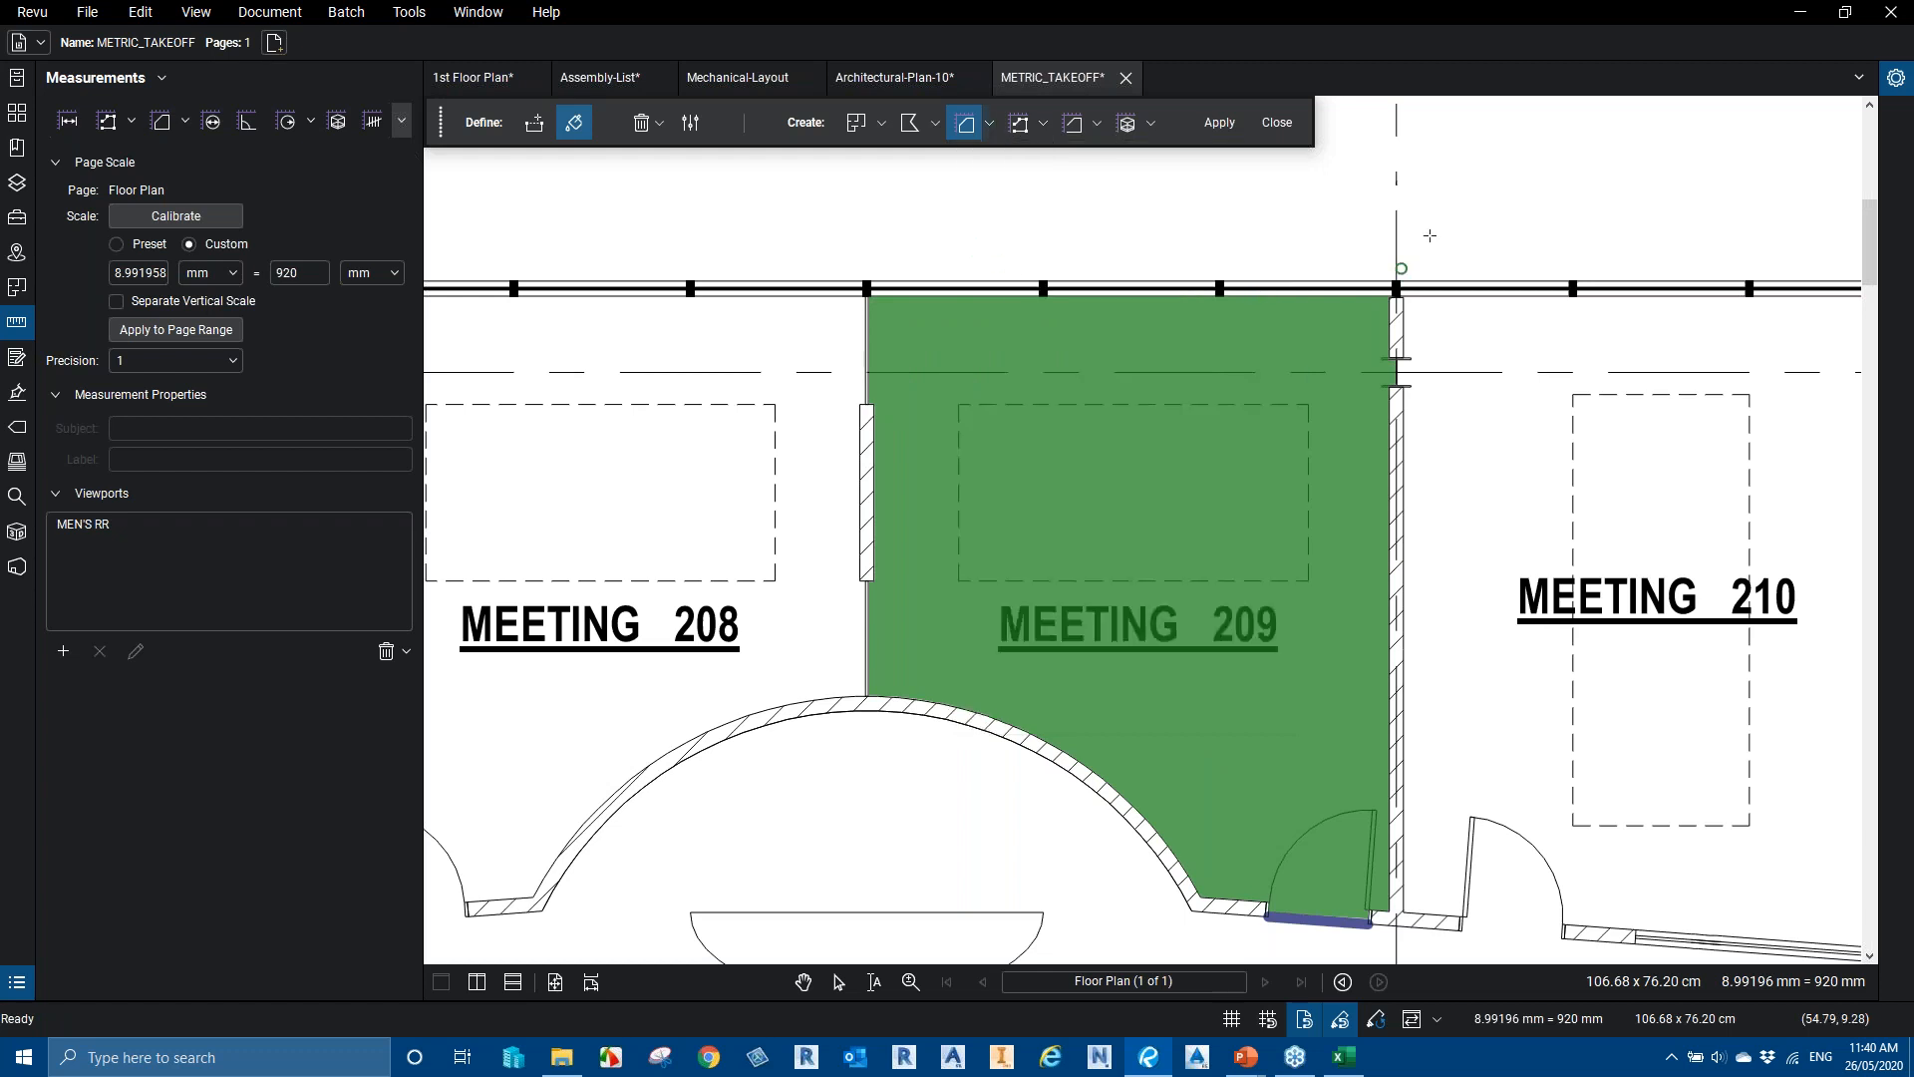
left_click(1220, 136)
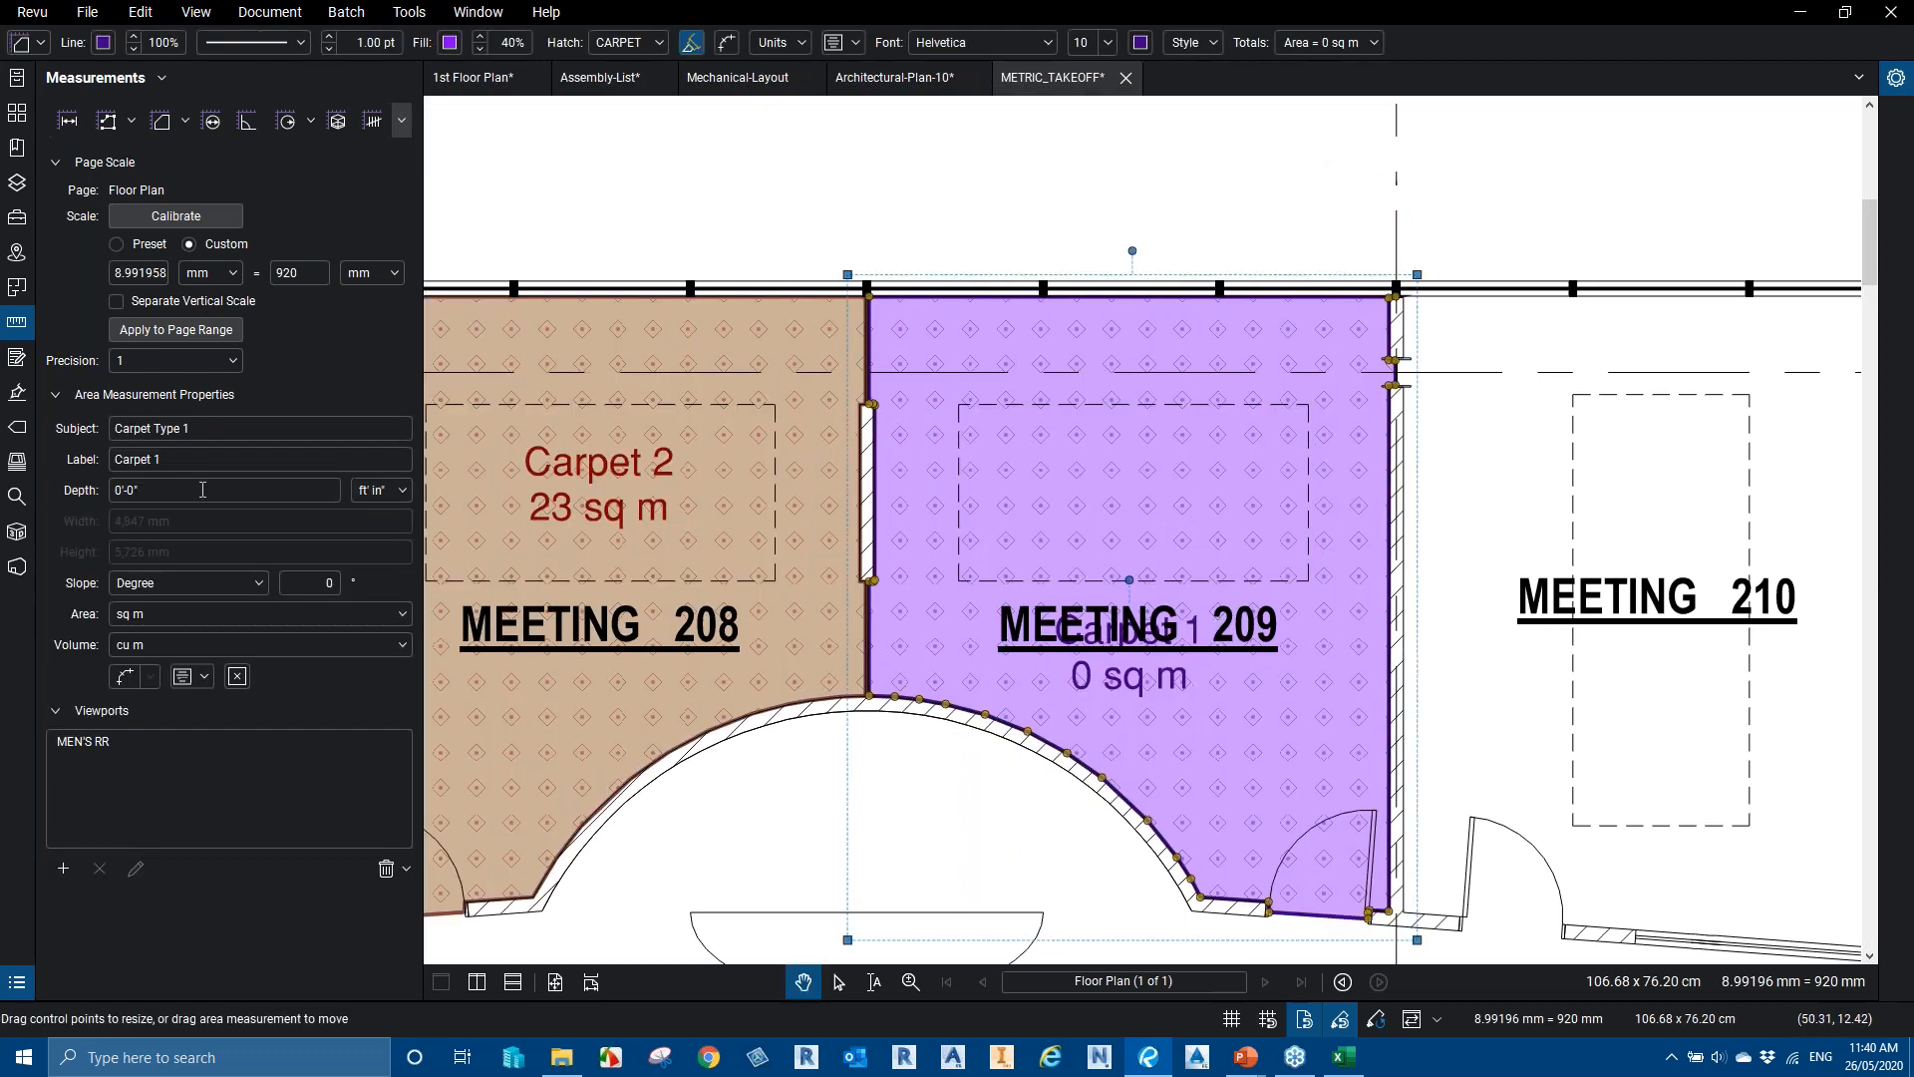
Switch Meeting 209's area unit to sf and back to sq m, and move its Carpet 1 label into the dashed rectangle above the room name
left_click(169, 616)
left_click(163, 795)
left_click(199, 614)
left_click(150, 666)
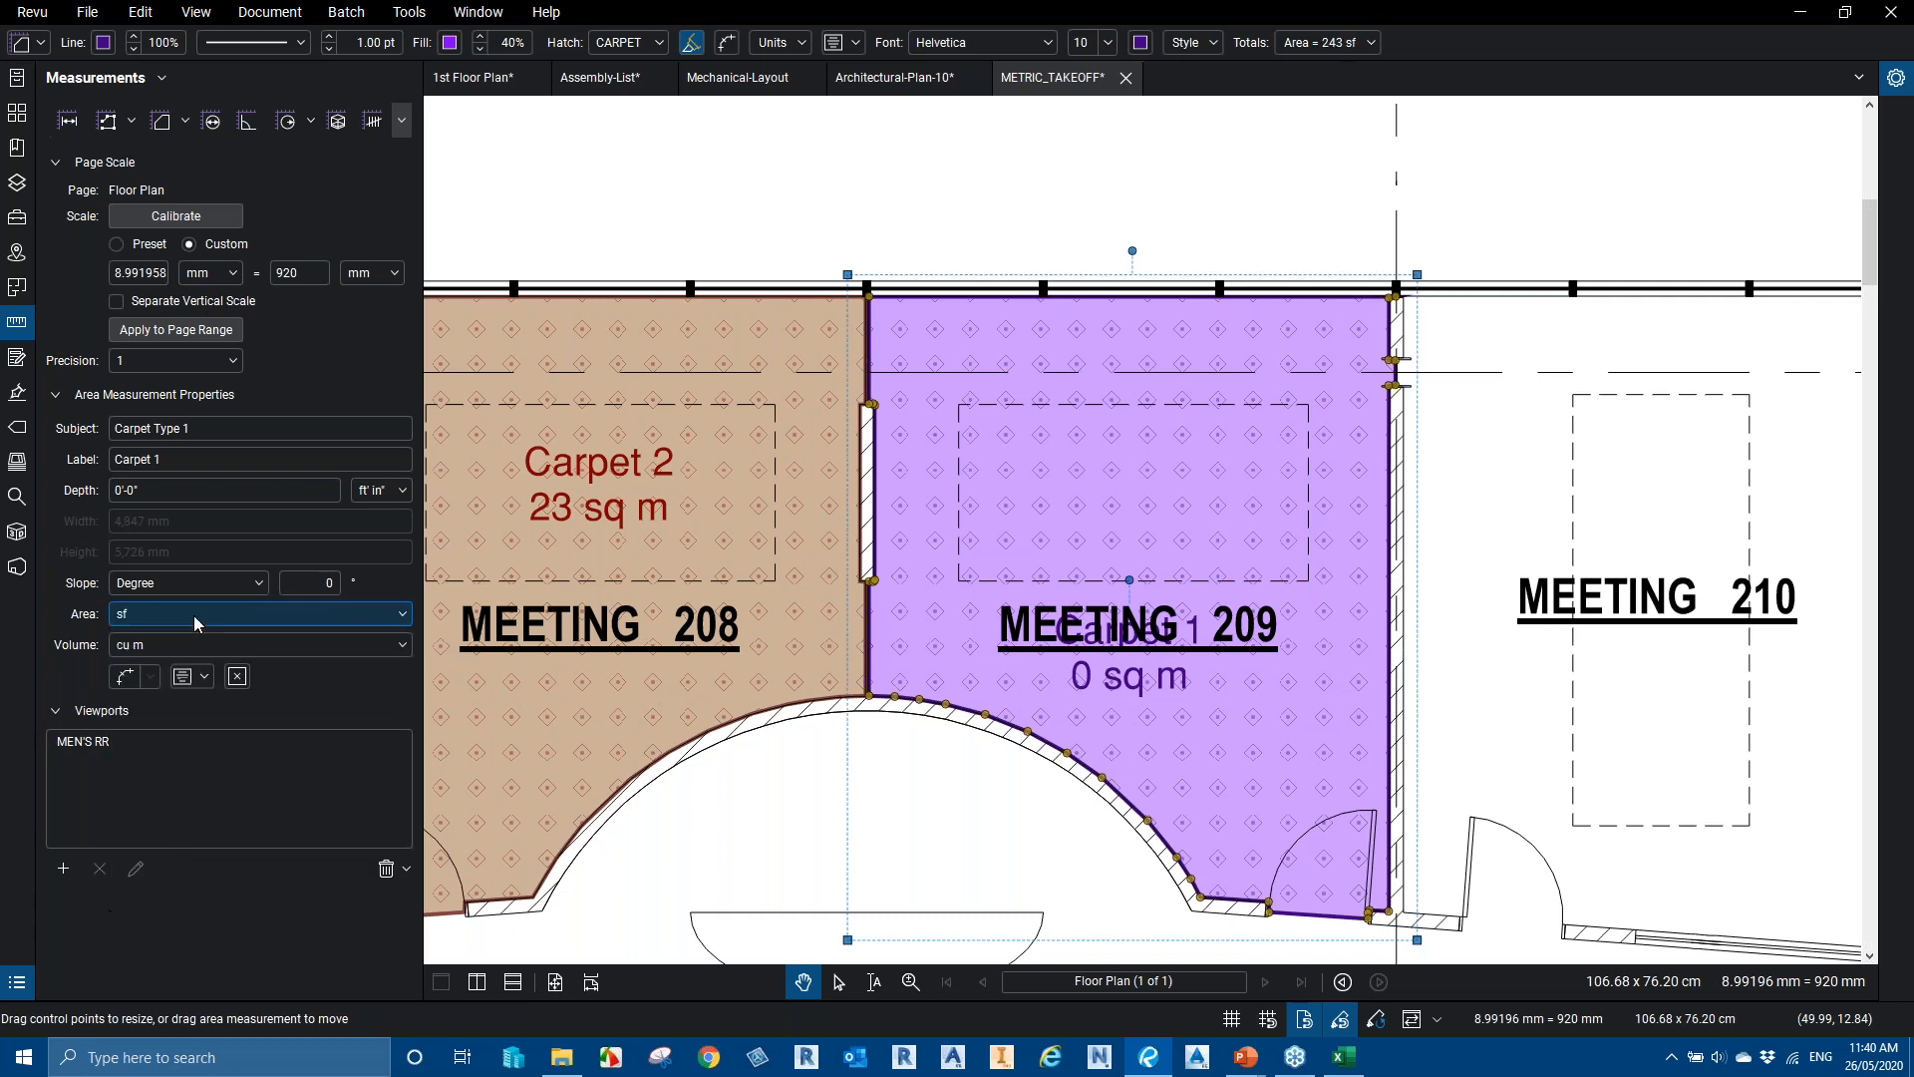
left_click(199, 614)
left_click(201, 794)
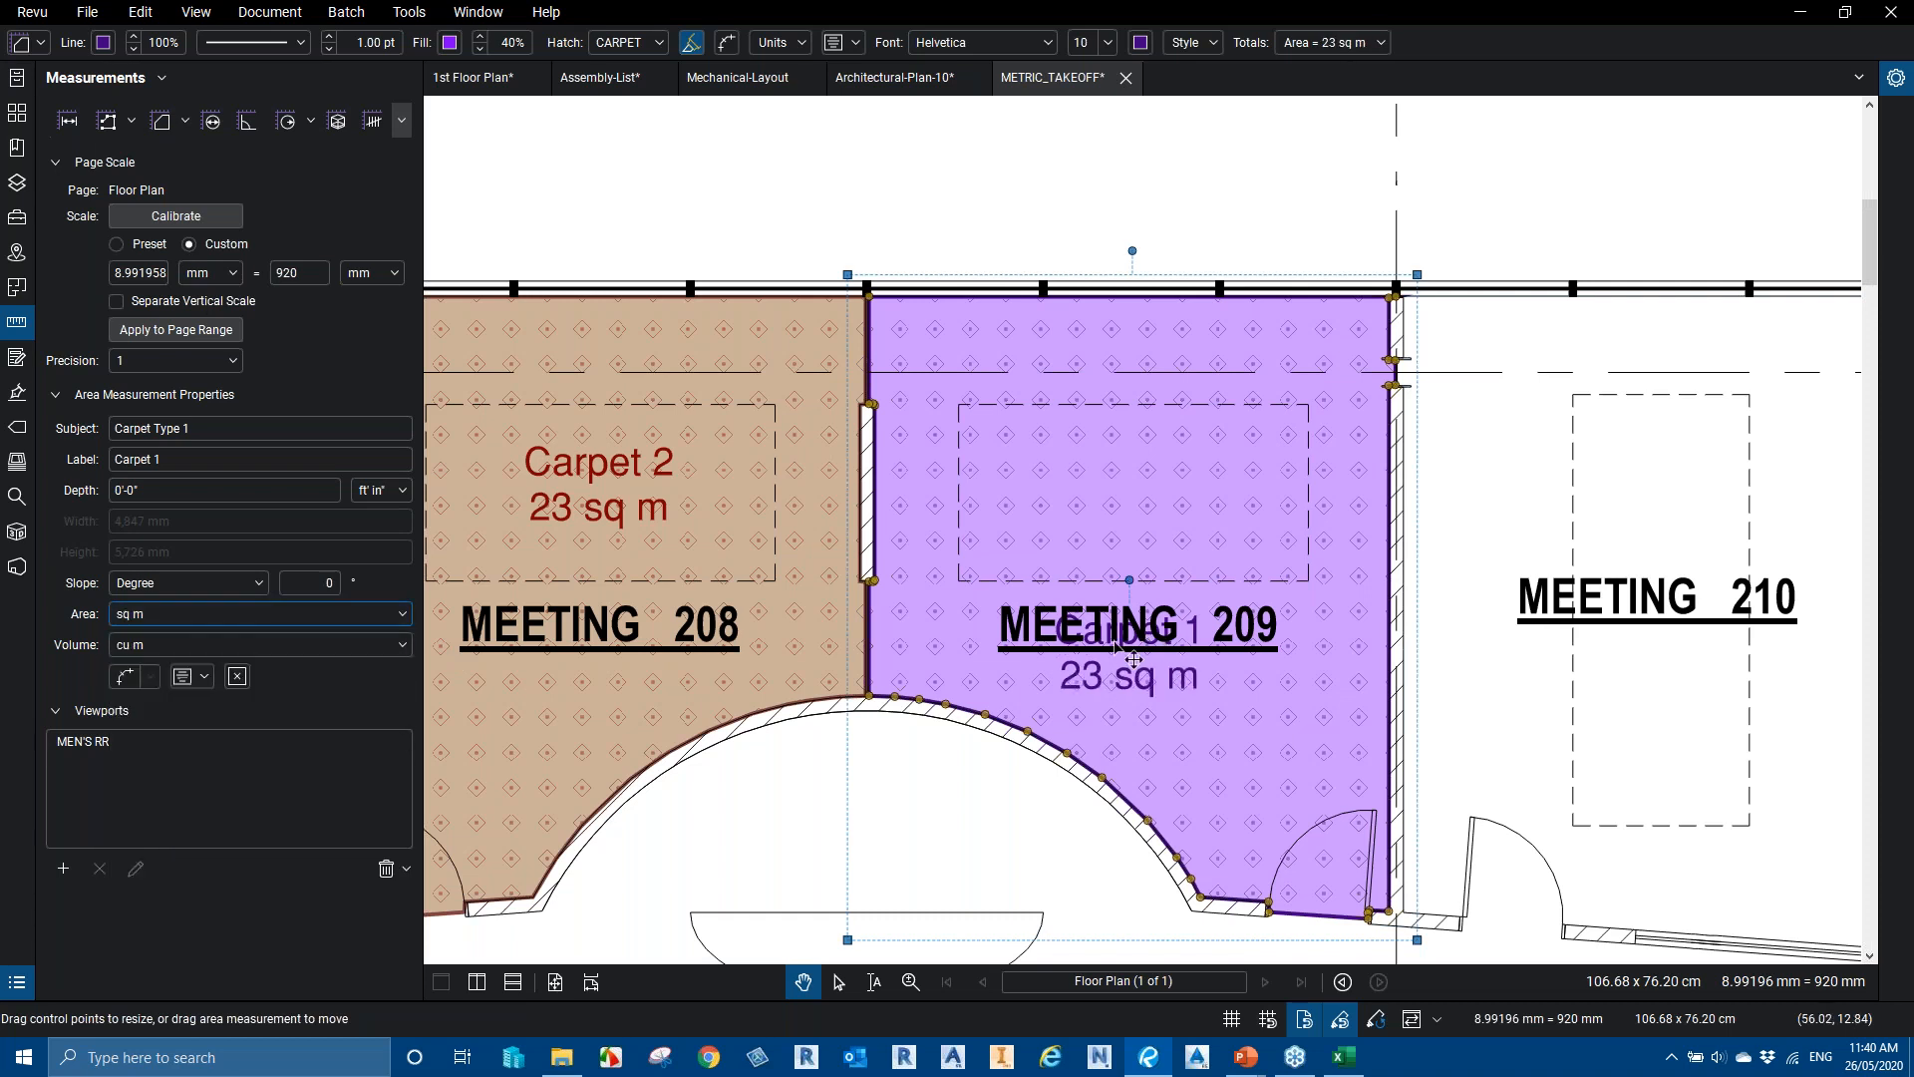
left_click_drag(1089, 630, 1121, 466)
key("Escape")
Examine the measured areas of Meeting 208 and 209 in the context of the surrounding floor plan
scroll(1185, 654, "down", 3)
scroll(1082, 652, "up", 2)
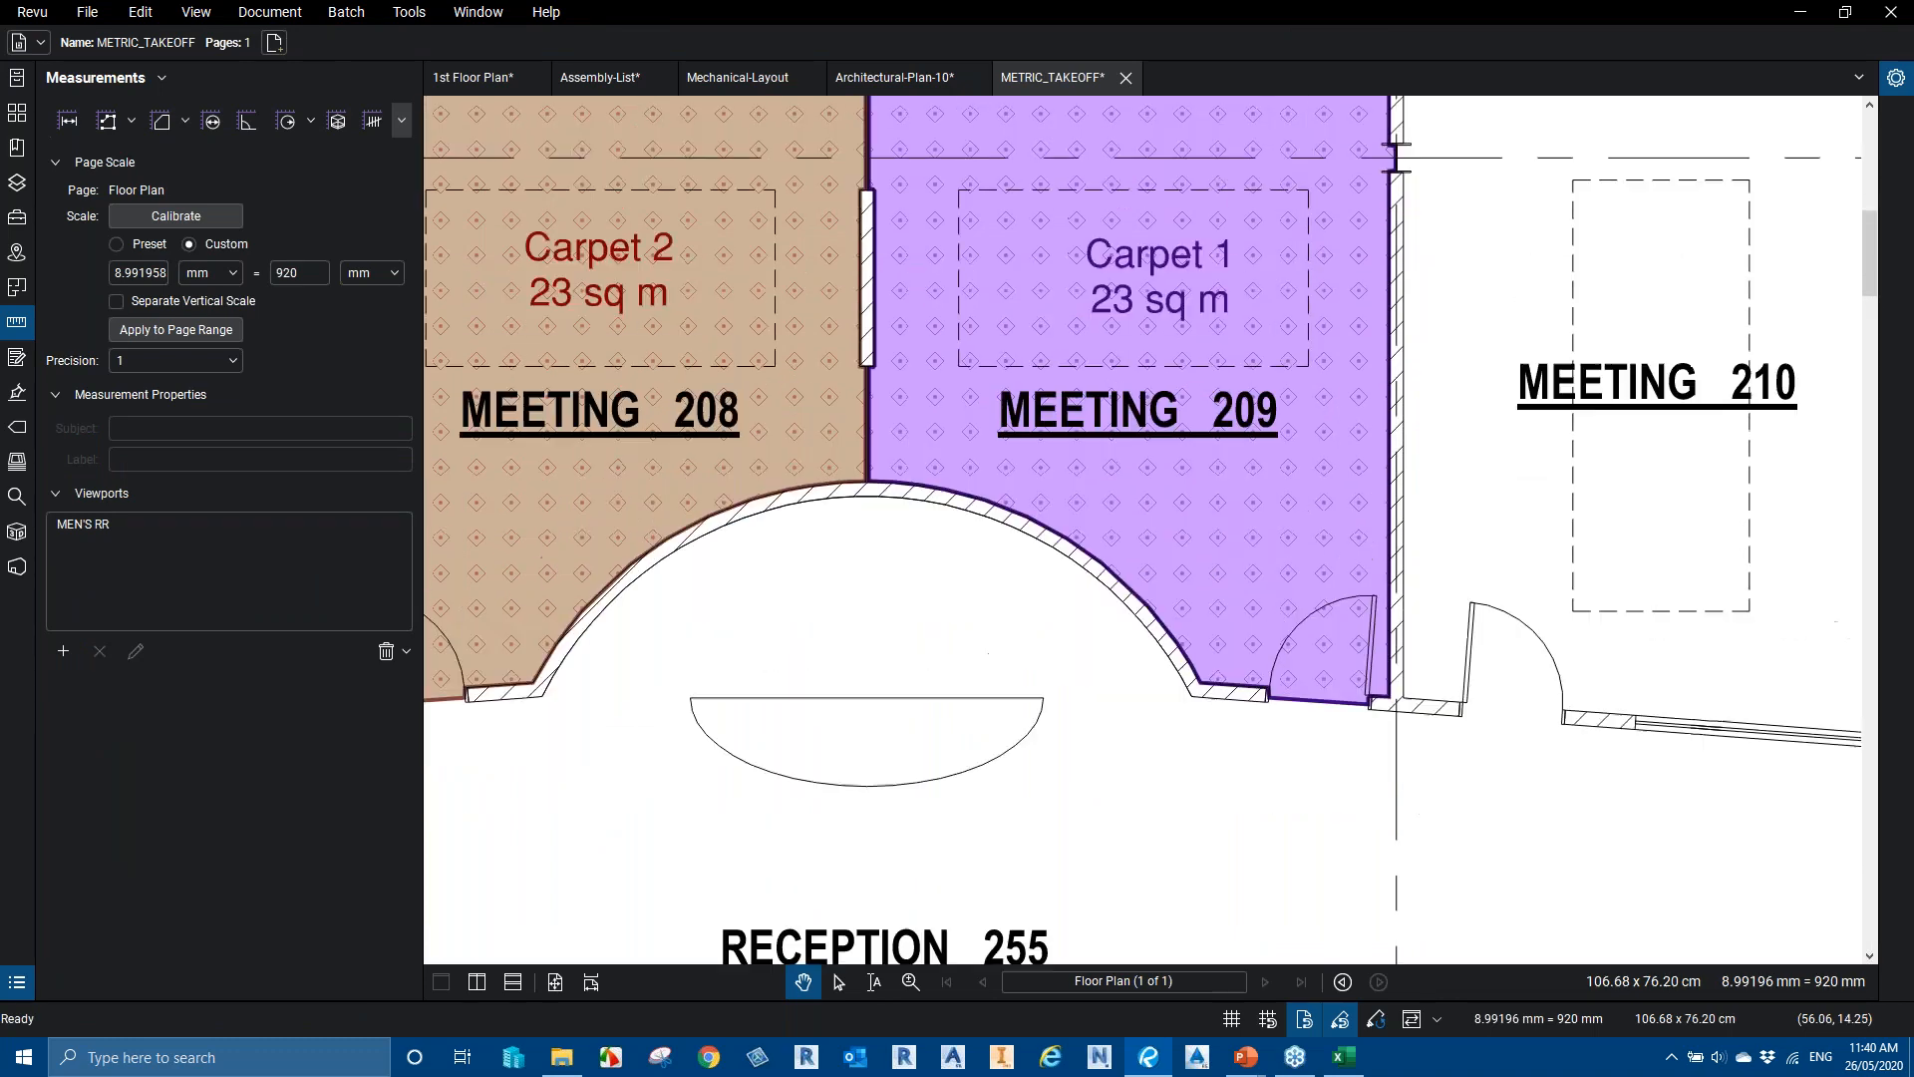
scroll(982, 683, "down", 1, "ctrl")
scroll(982, 684, "down", 2)
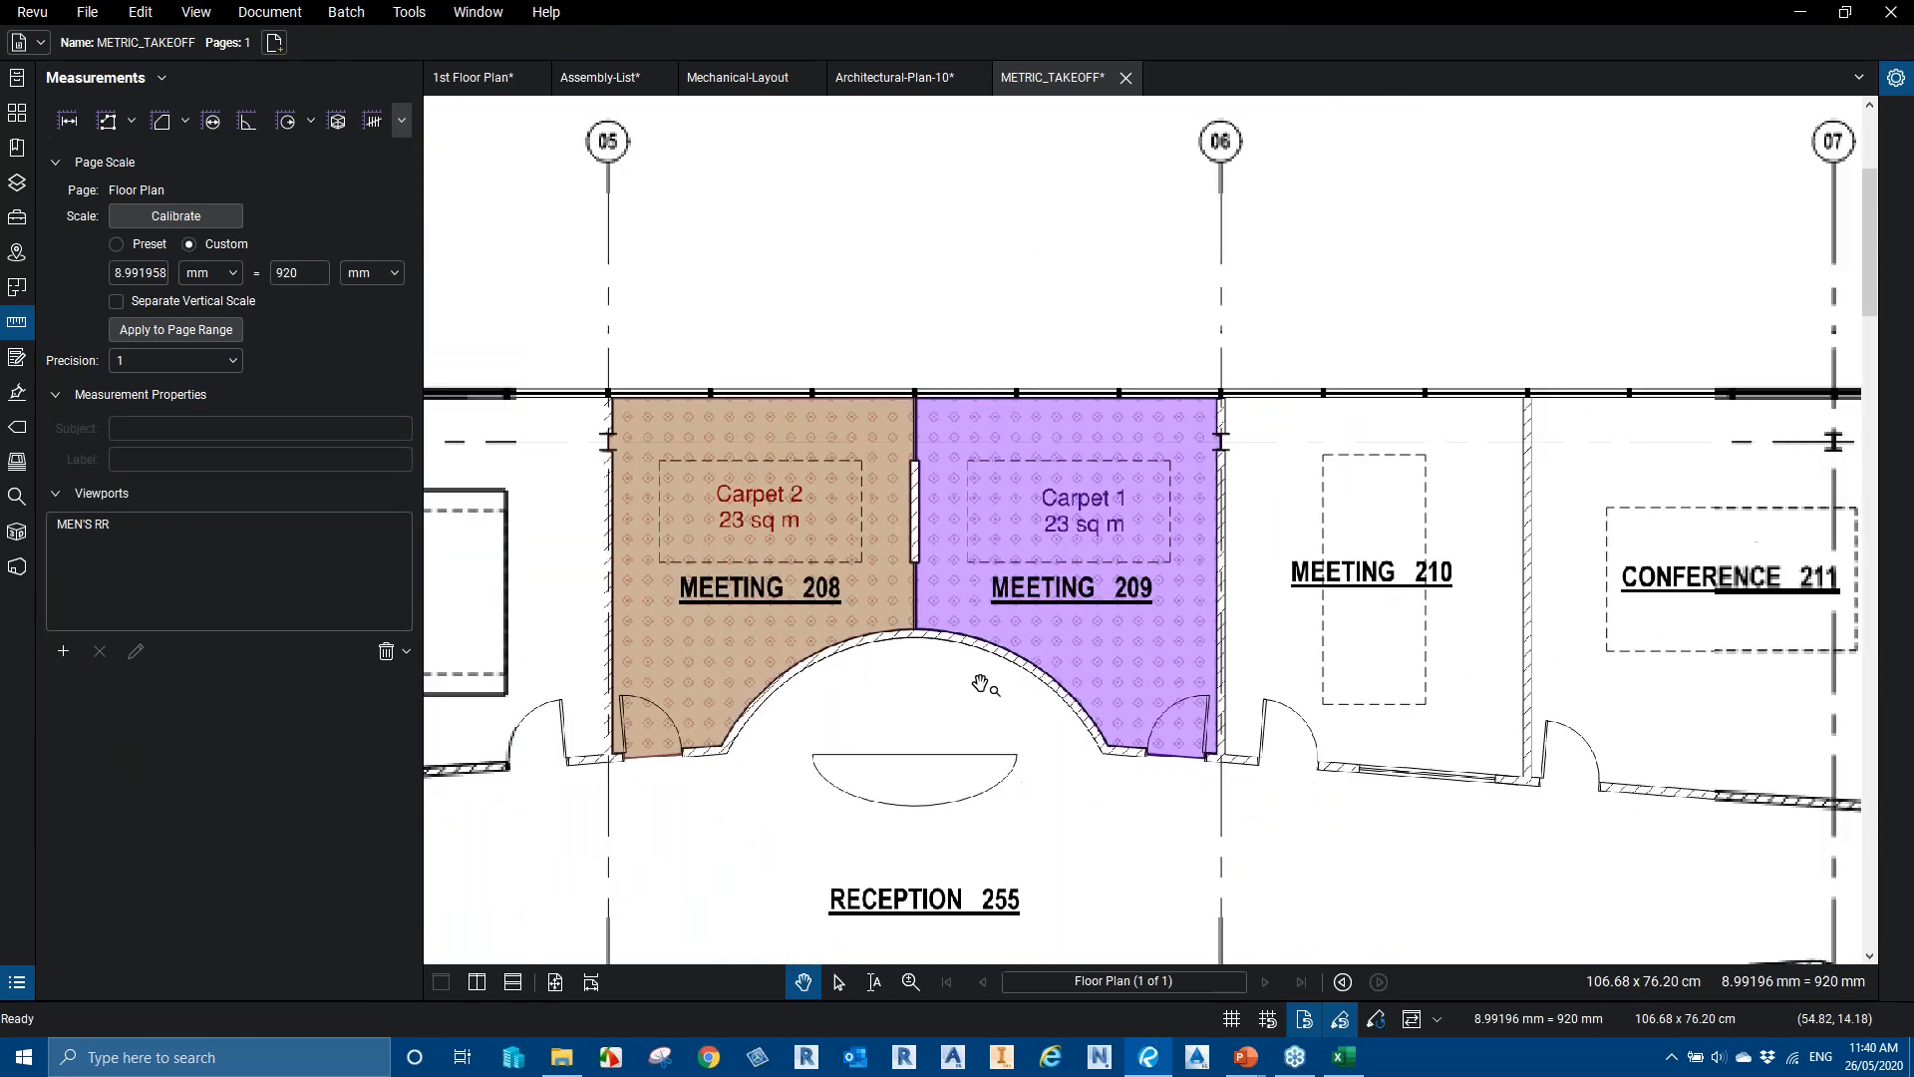
left_click_drag(995, 684, 1174, 594)
scroll(1178, 592, "down", 1)
scroll(1180, 590, "down", 1)
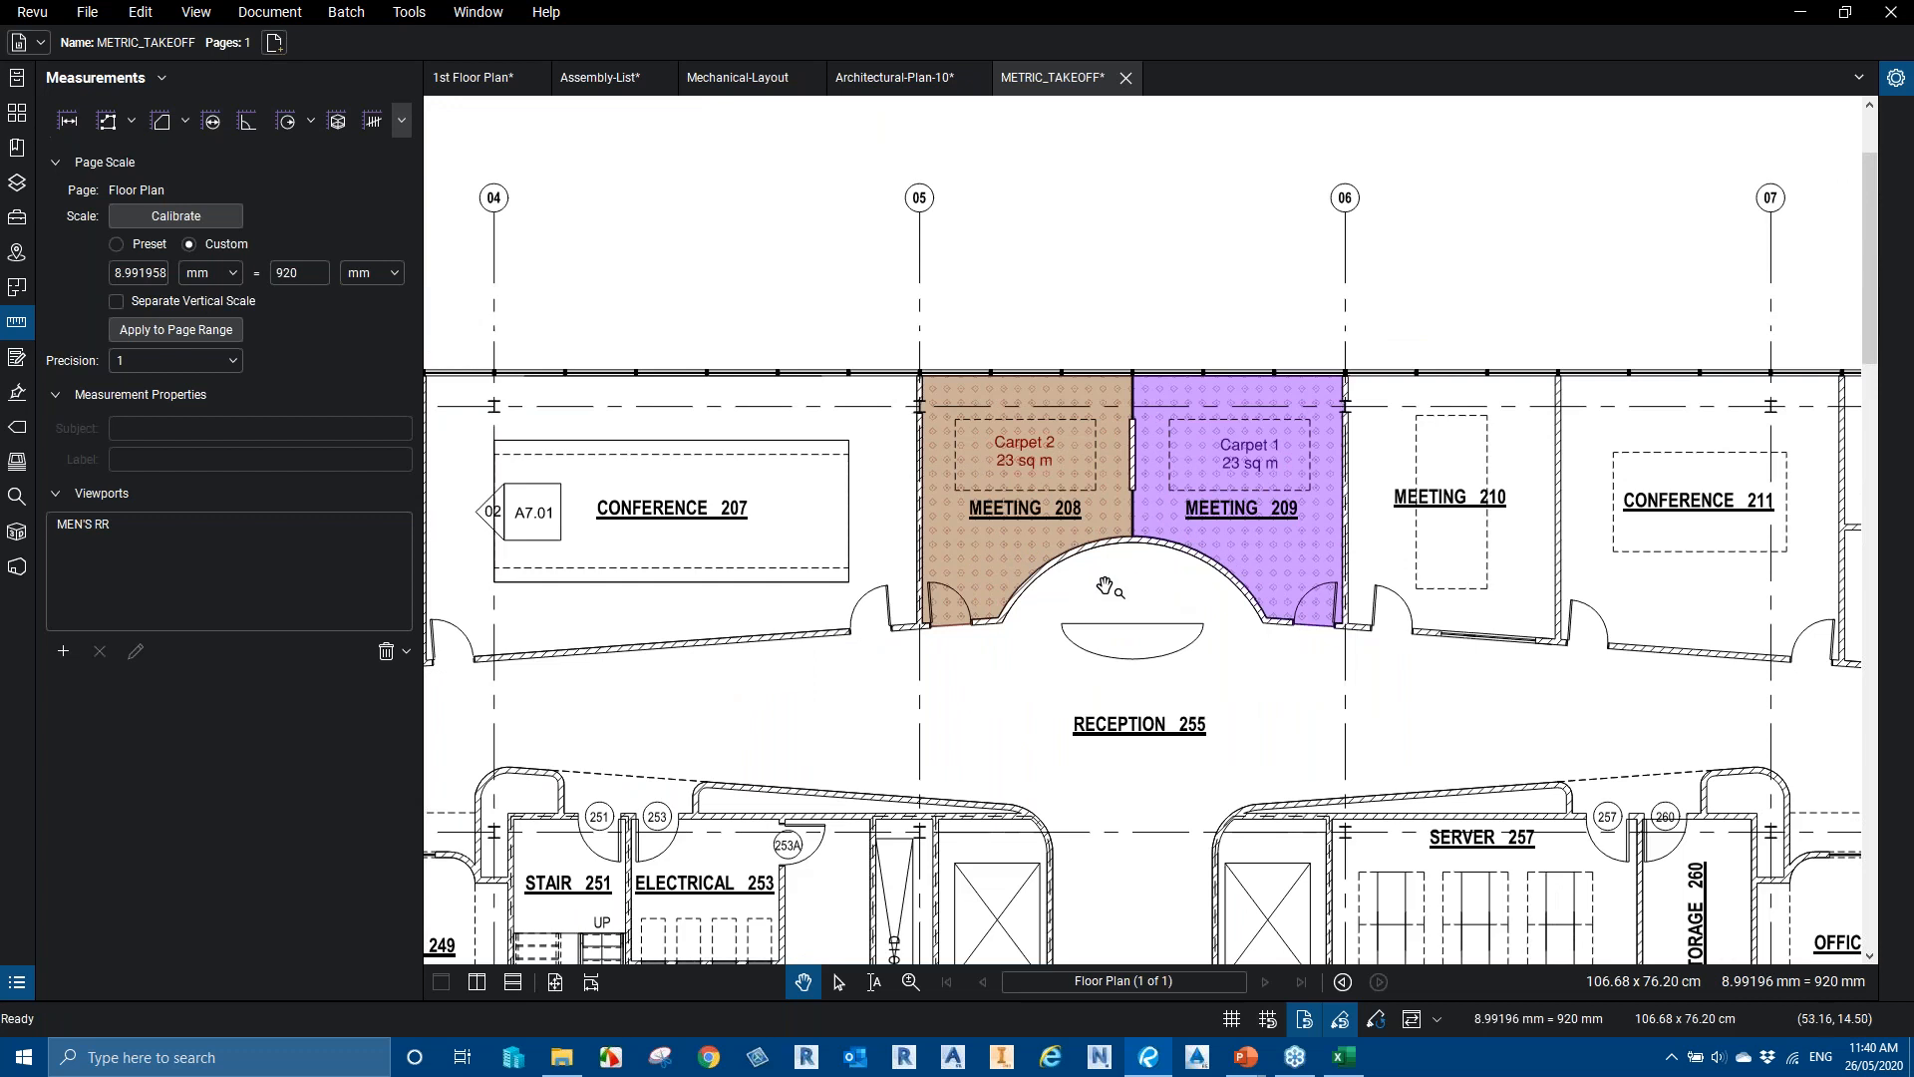
scroll(1105, 587, "down", 1)
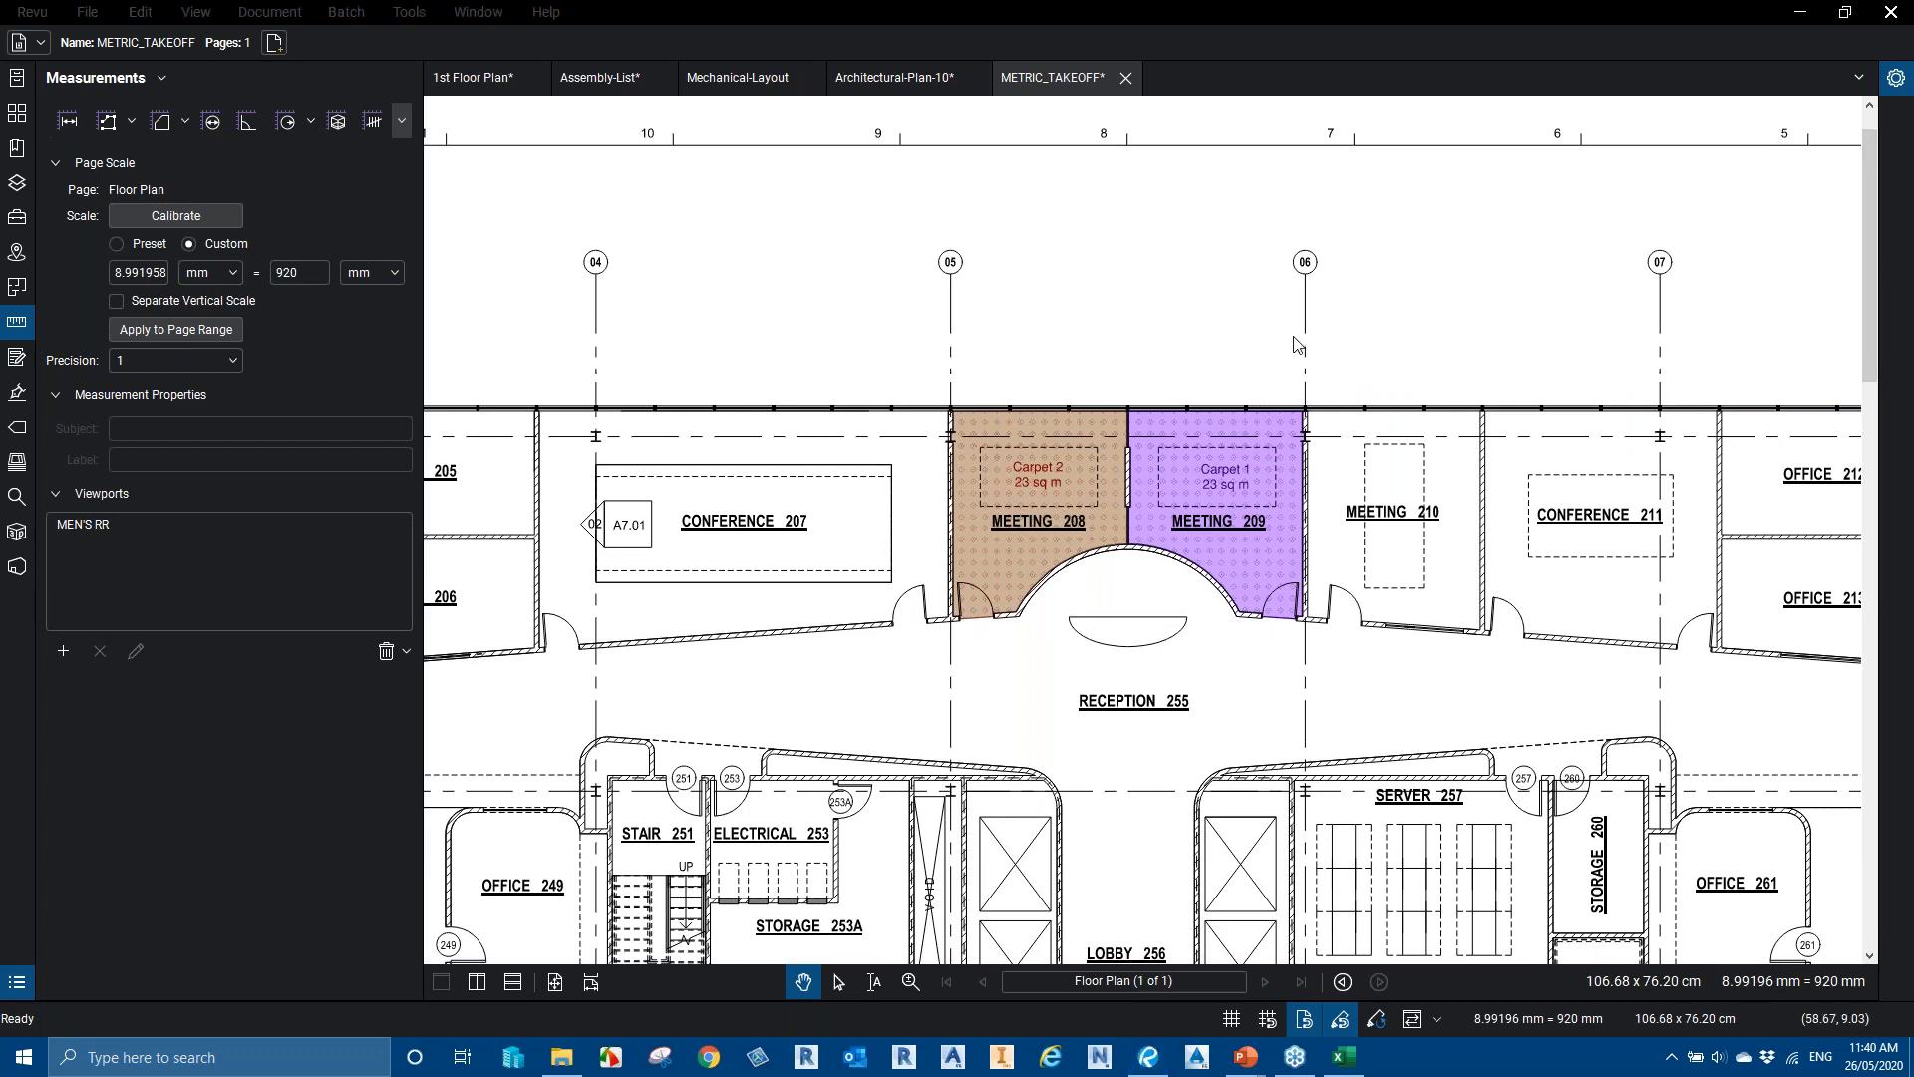
Switch to the PowerPoint slide show and advance to Tip 17 on area measurements from Revit spaces
left_click(1246, 1056)
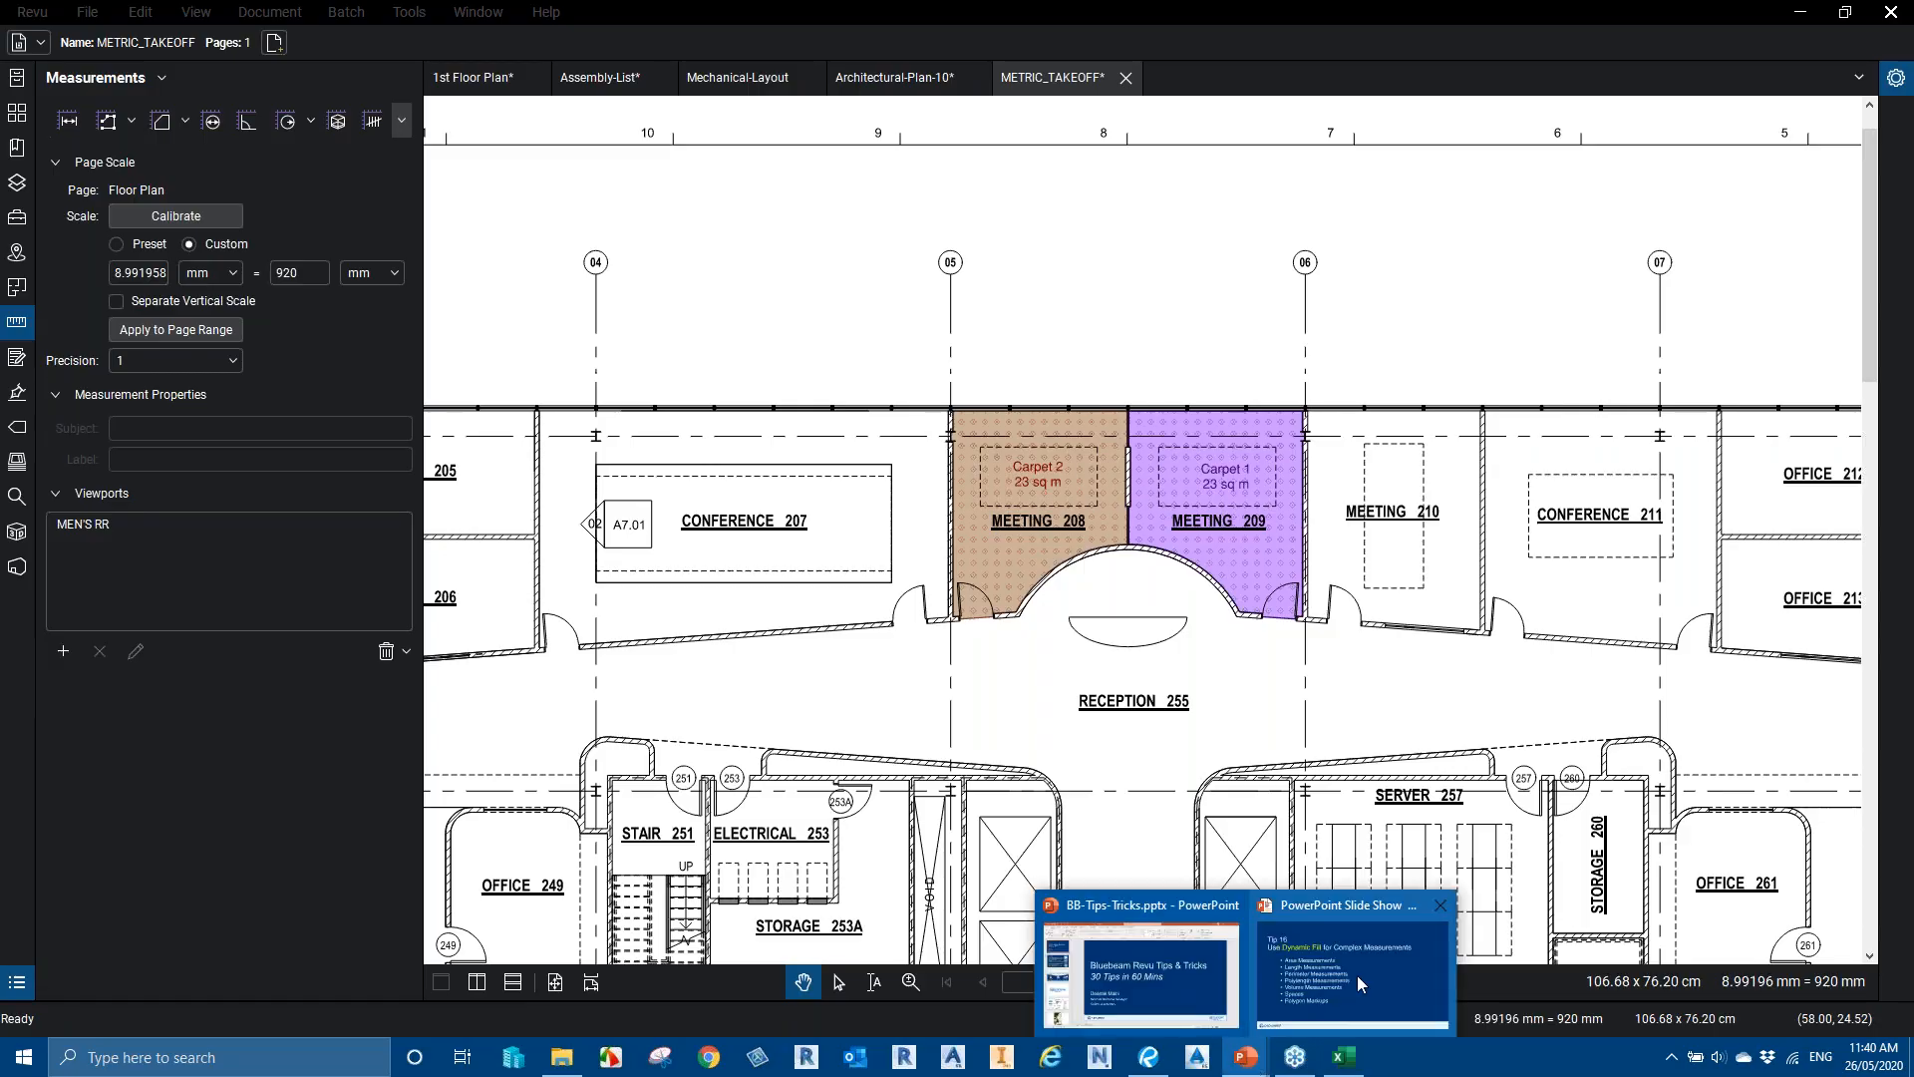
left_click(1352, 997)
left_click(929, 548)
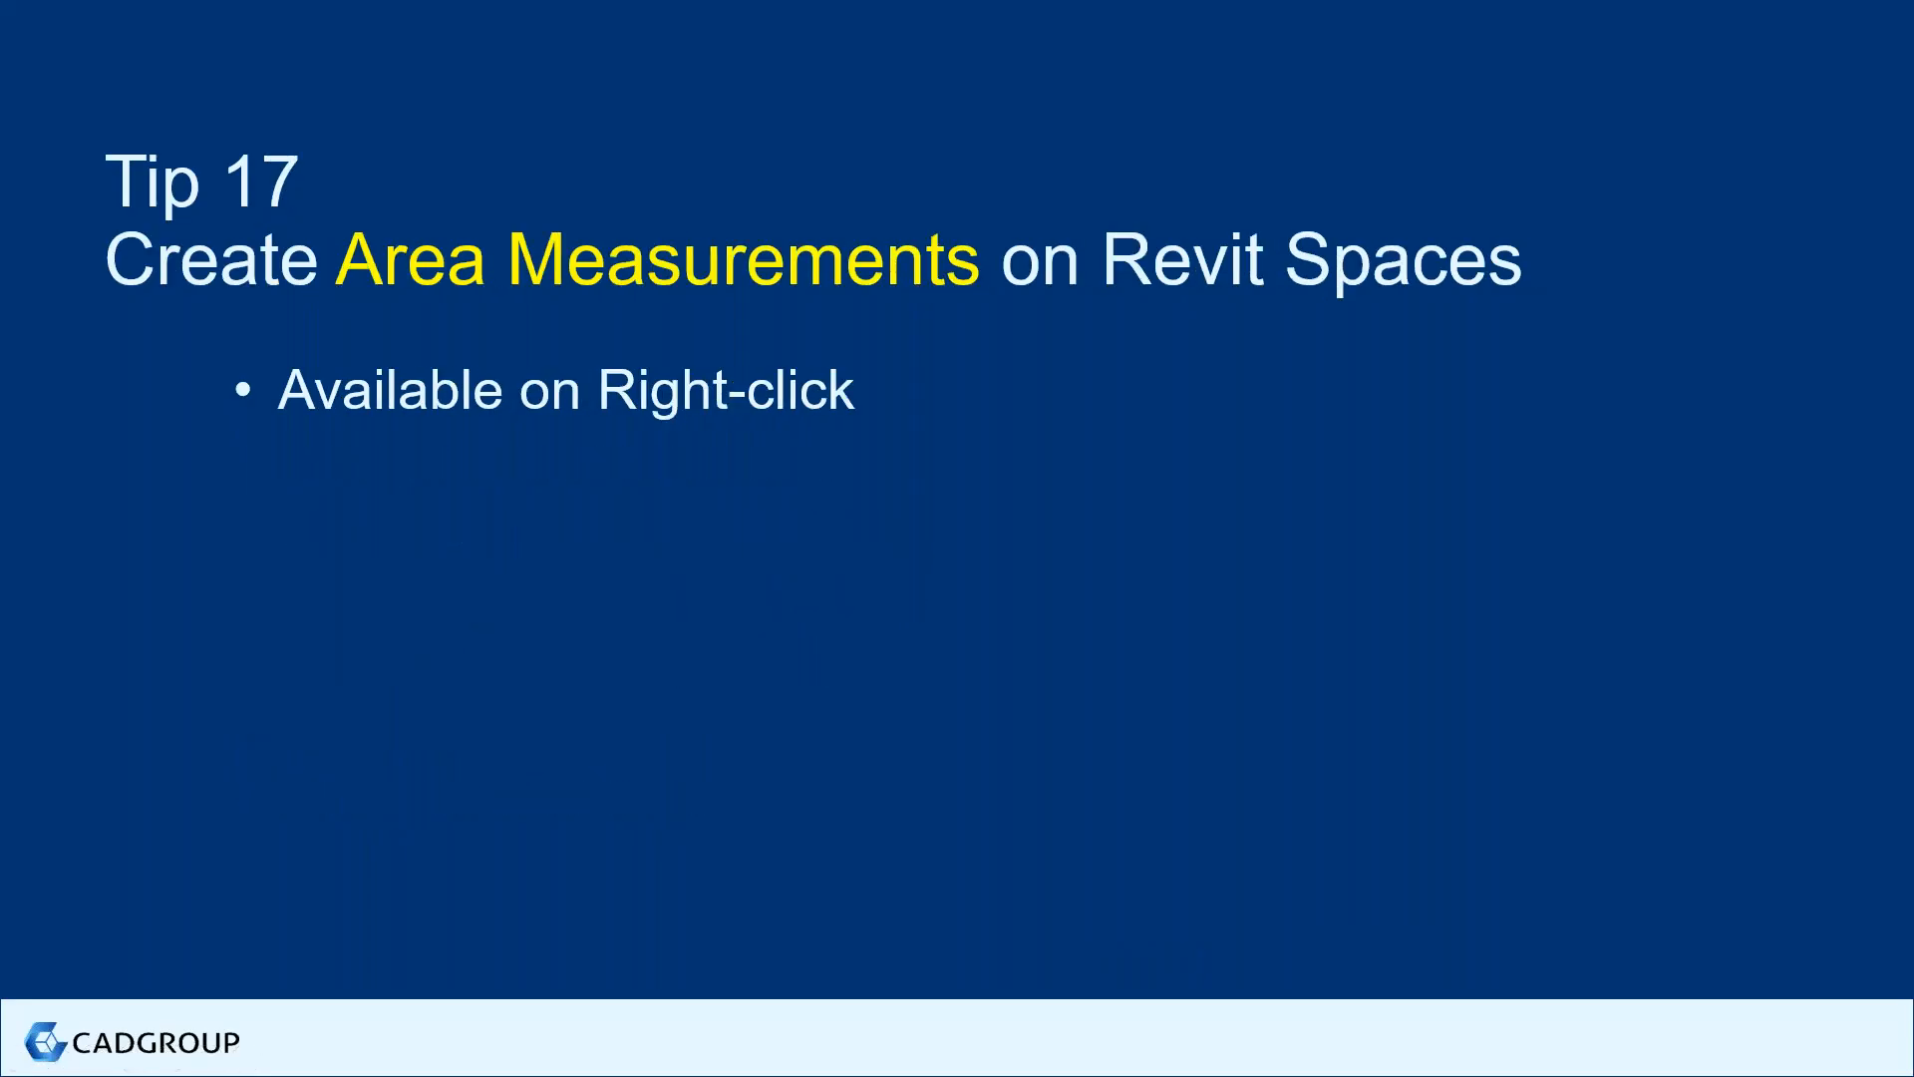
Switch back to Revu and open ARCH-SPACES.pdf from the Dataset folder
key("alt+Tab")
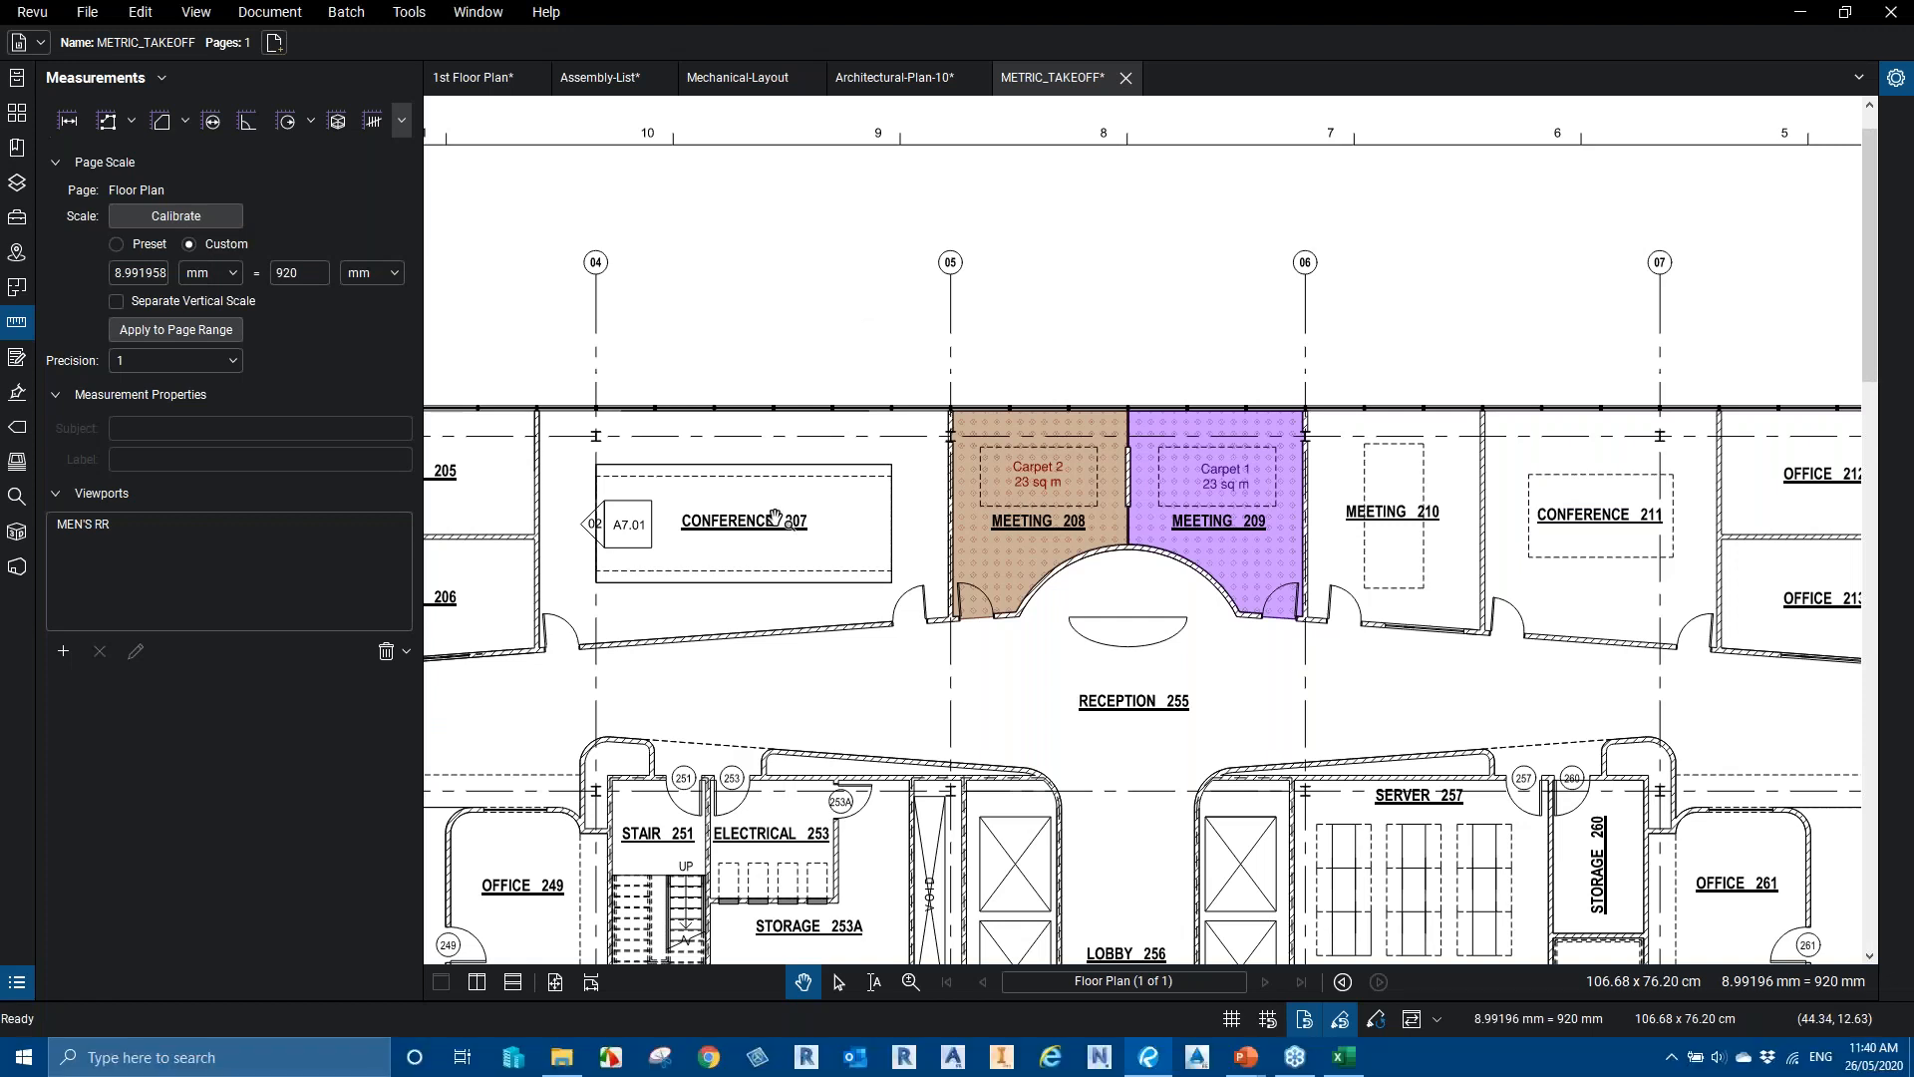
scroll(777, 517, "down", 3)
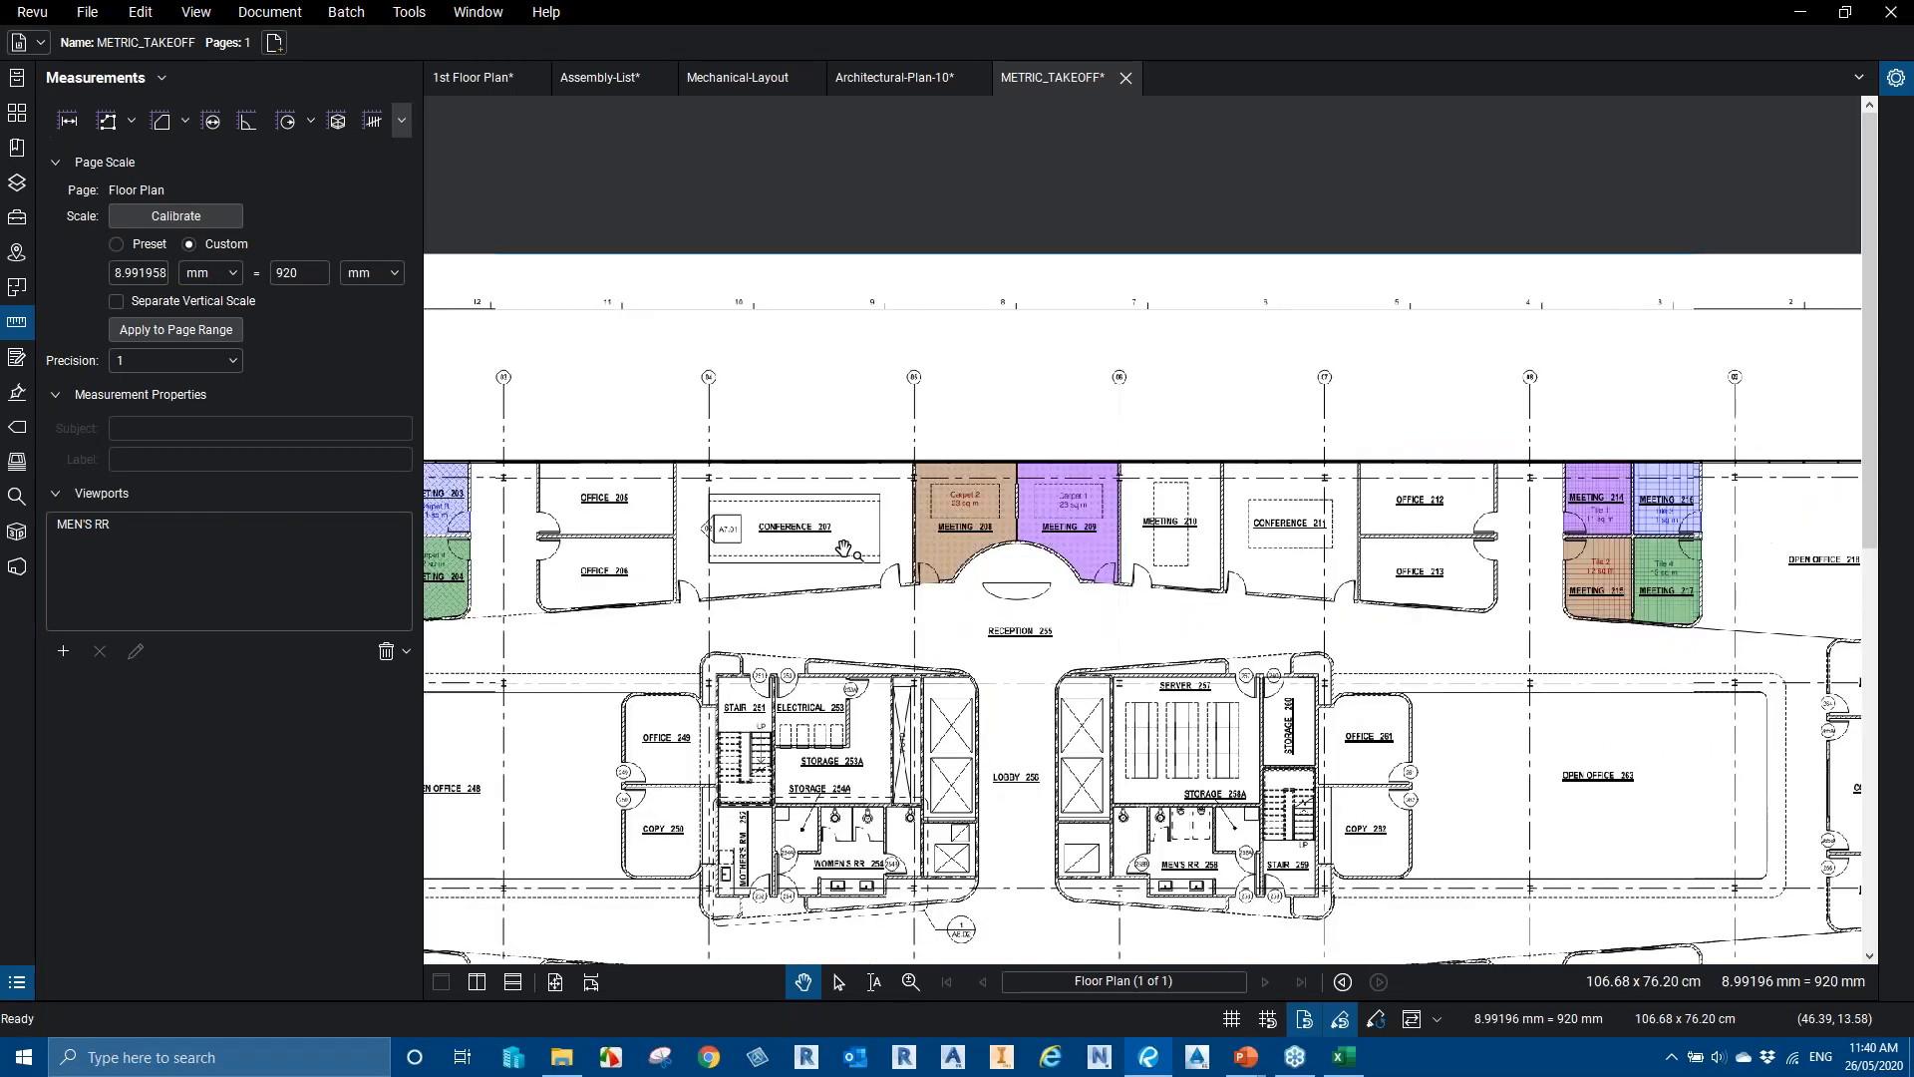
left_click(17, 79)
mouse_move(51, 302)
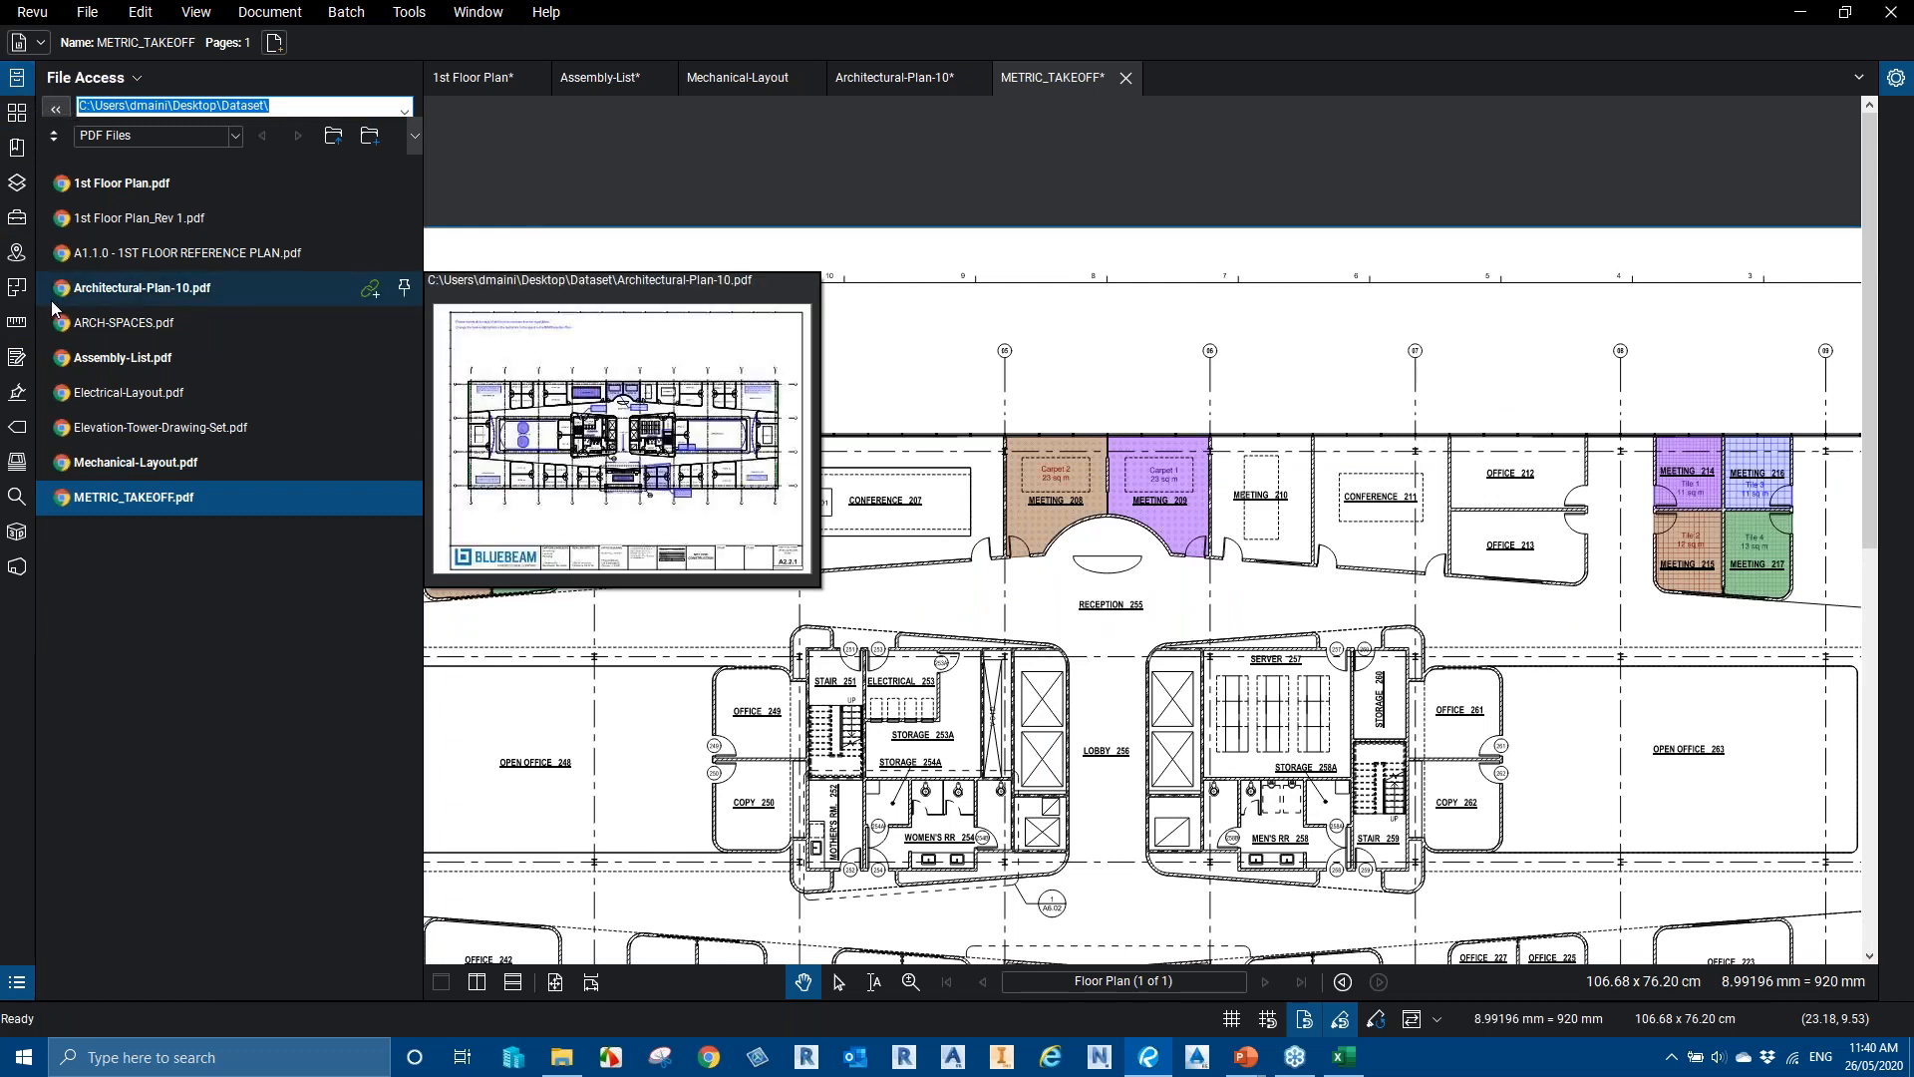
left_click(64, 325)
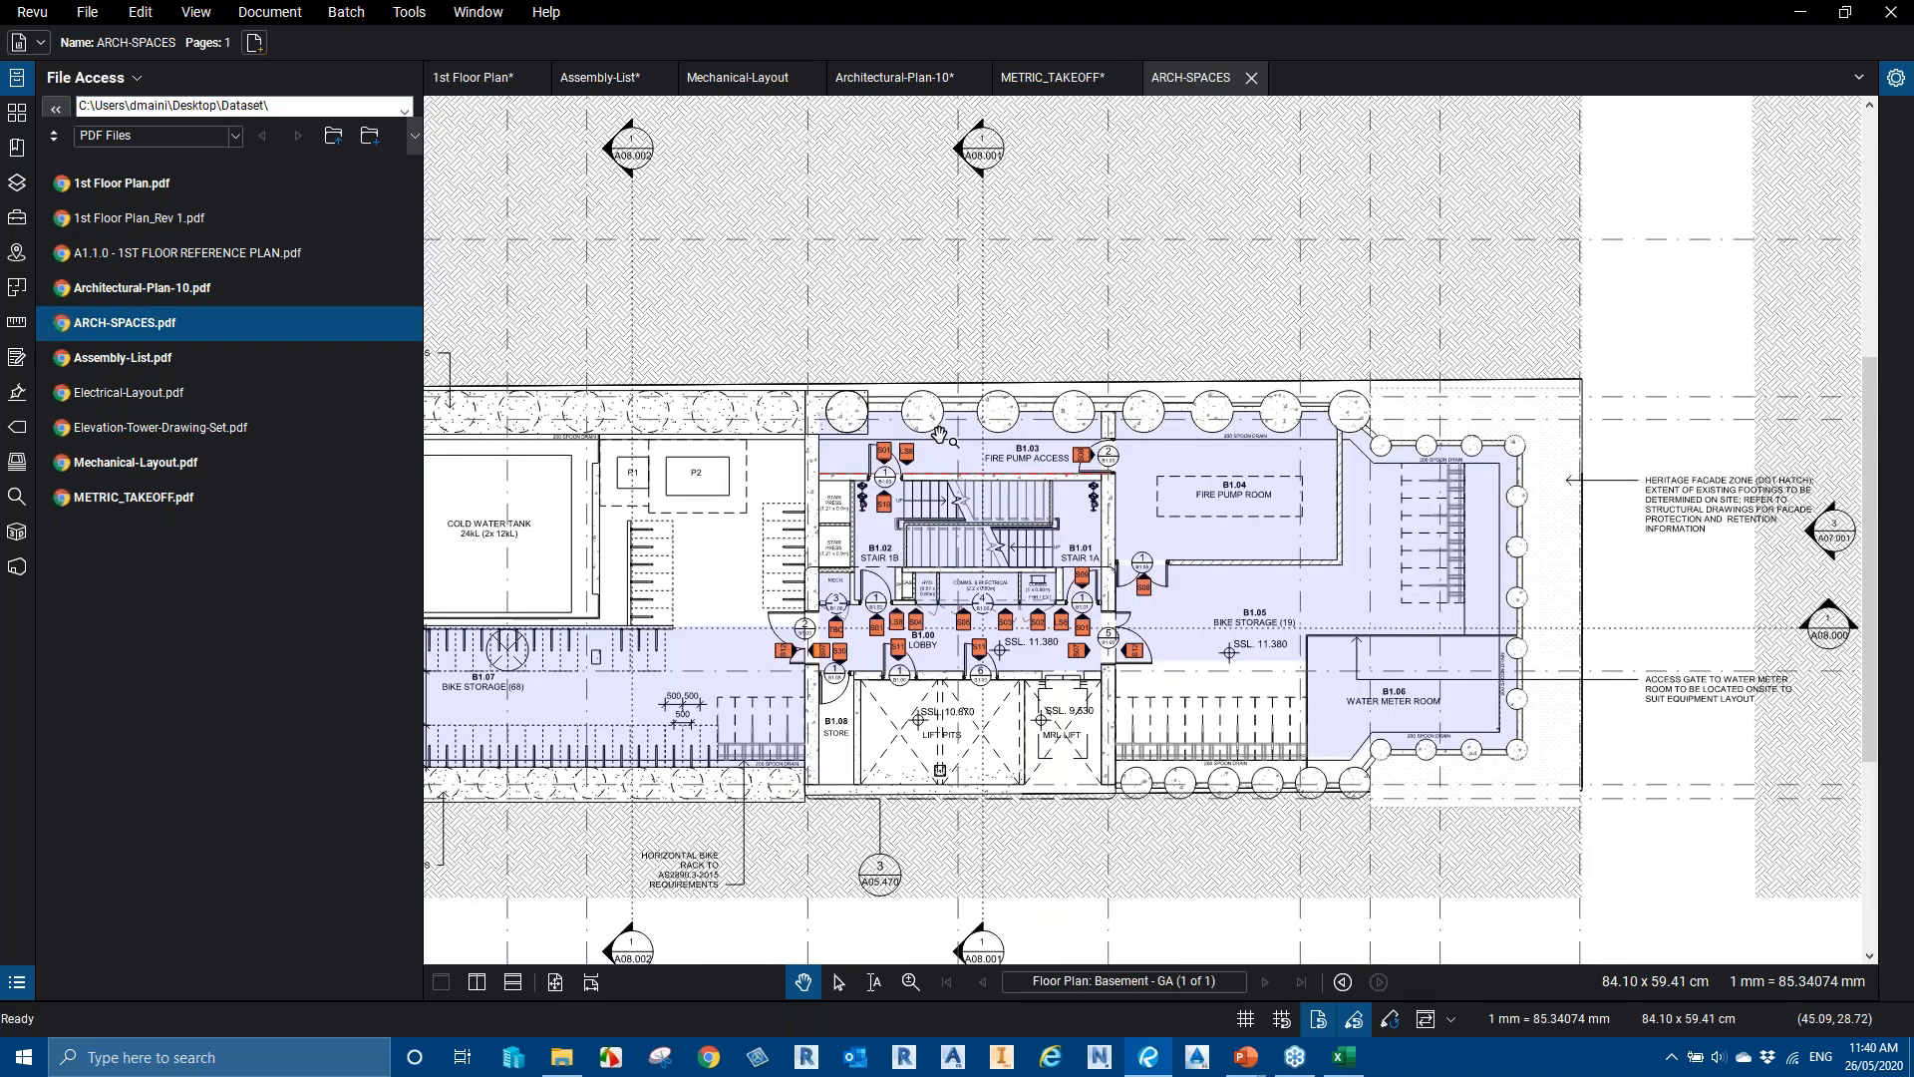
Create an area measurement from the BIKE STORAGE (68) B1.07 space on the basement plan
left_click(19, 291)
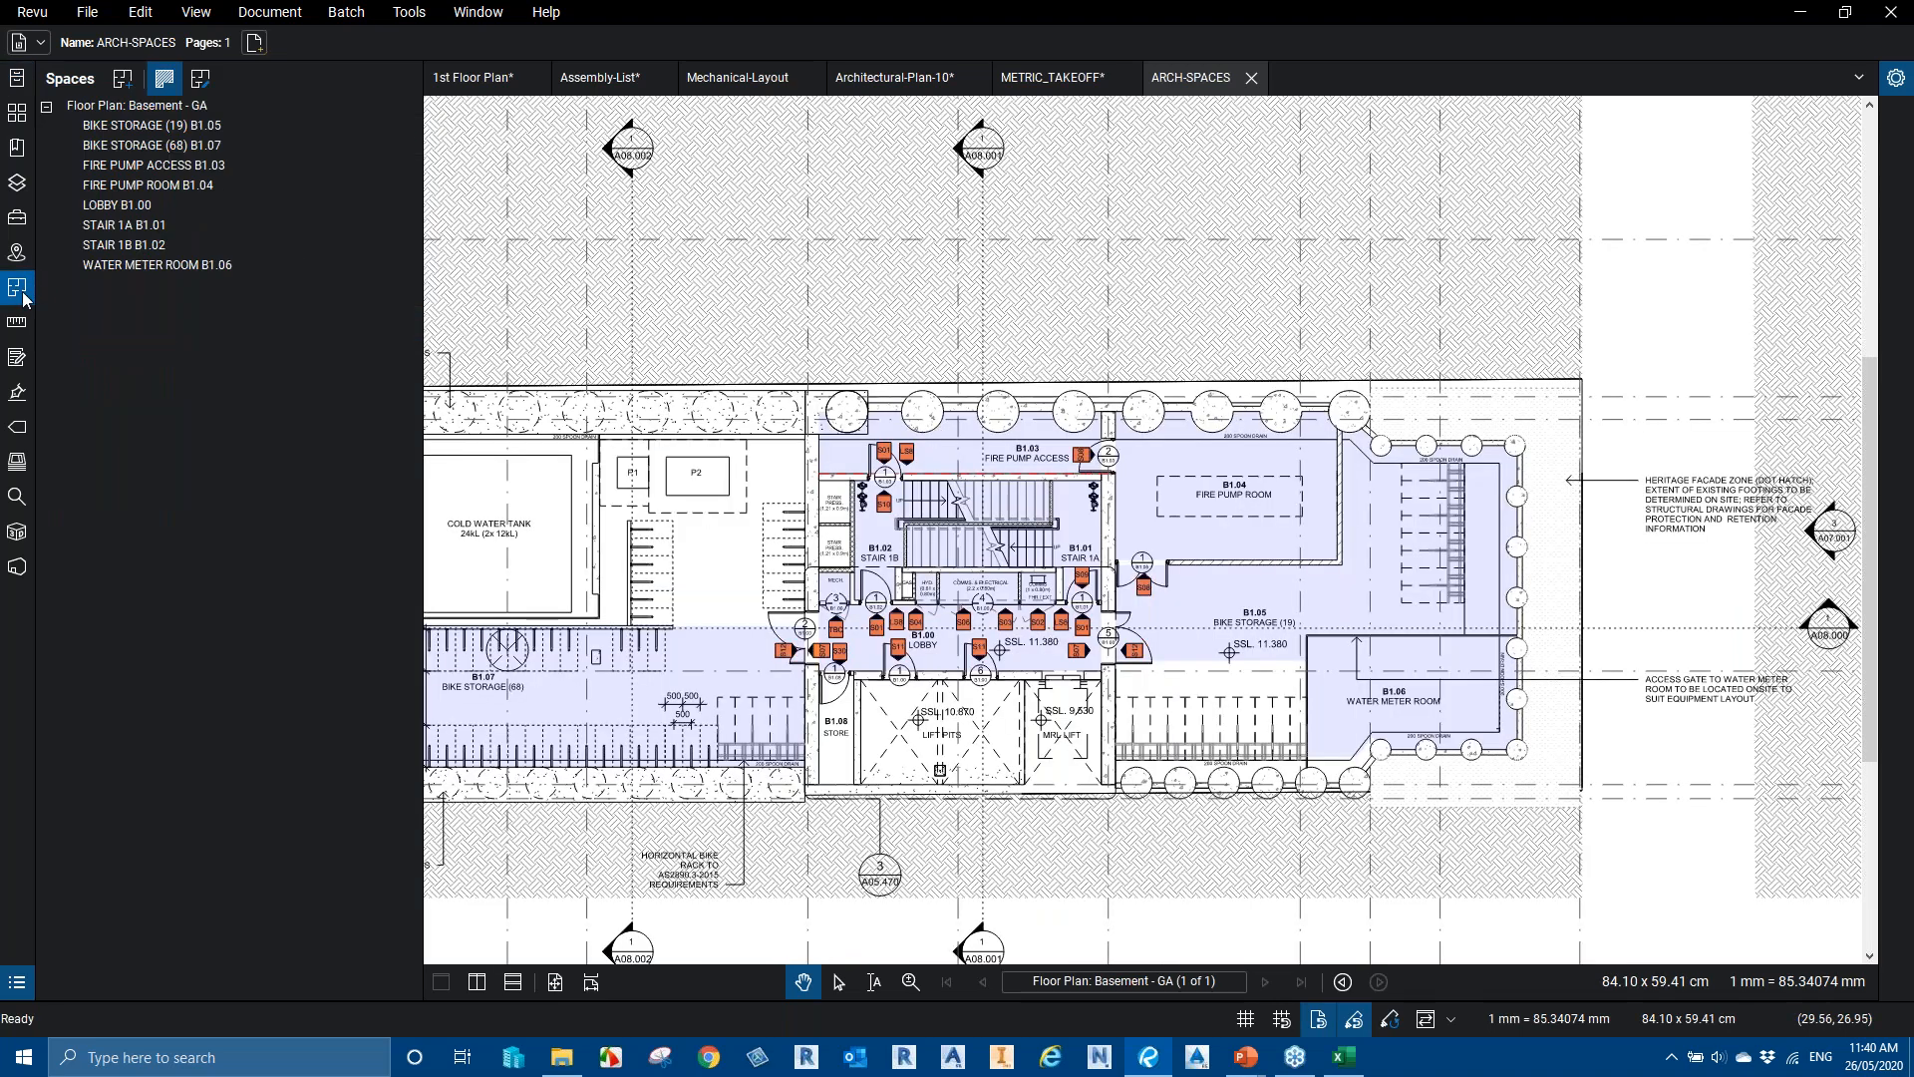
left_click(150, 146)
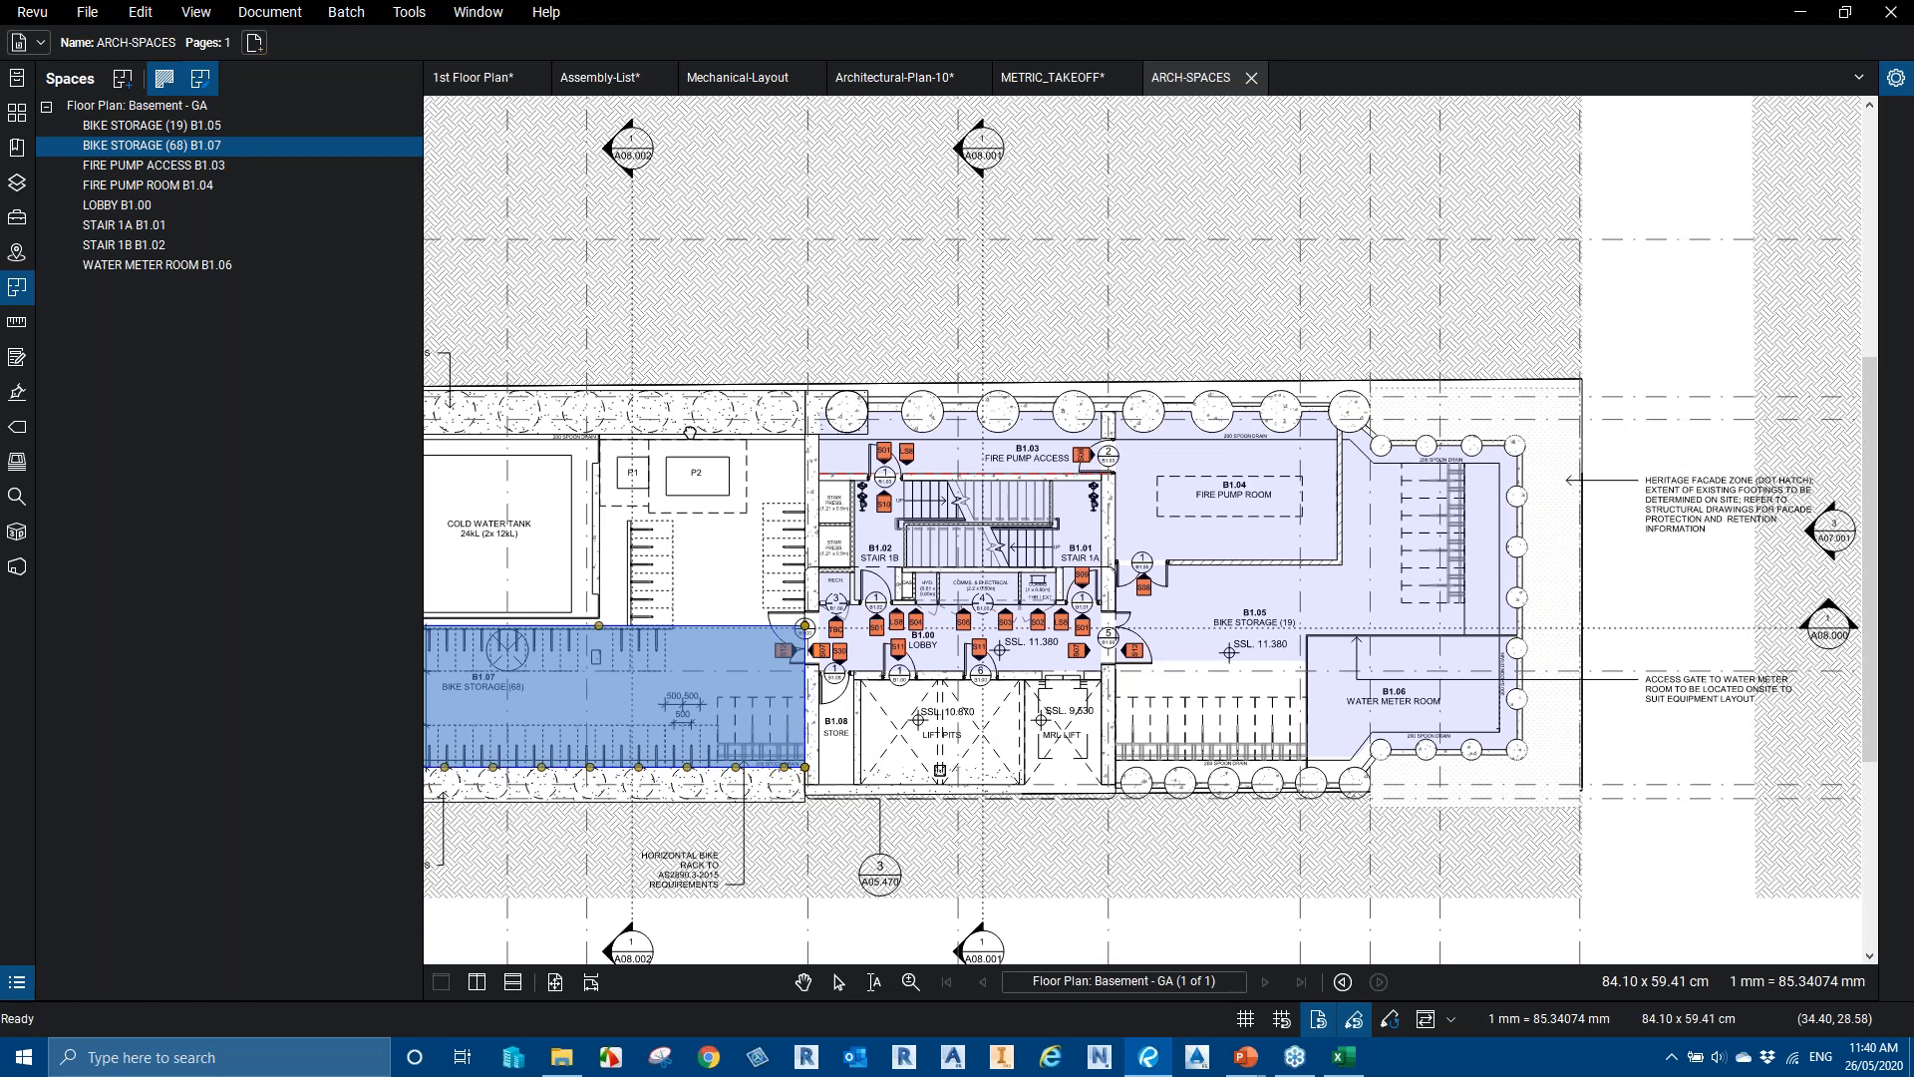
left_click_drag(690, 432, 1159, 413)
right_click(849, 681)
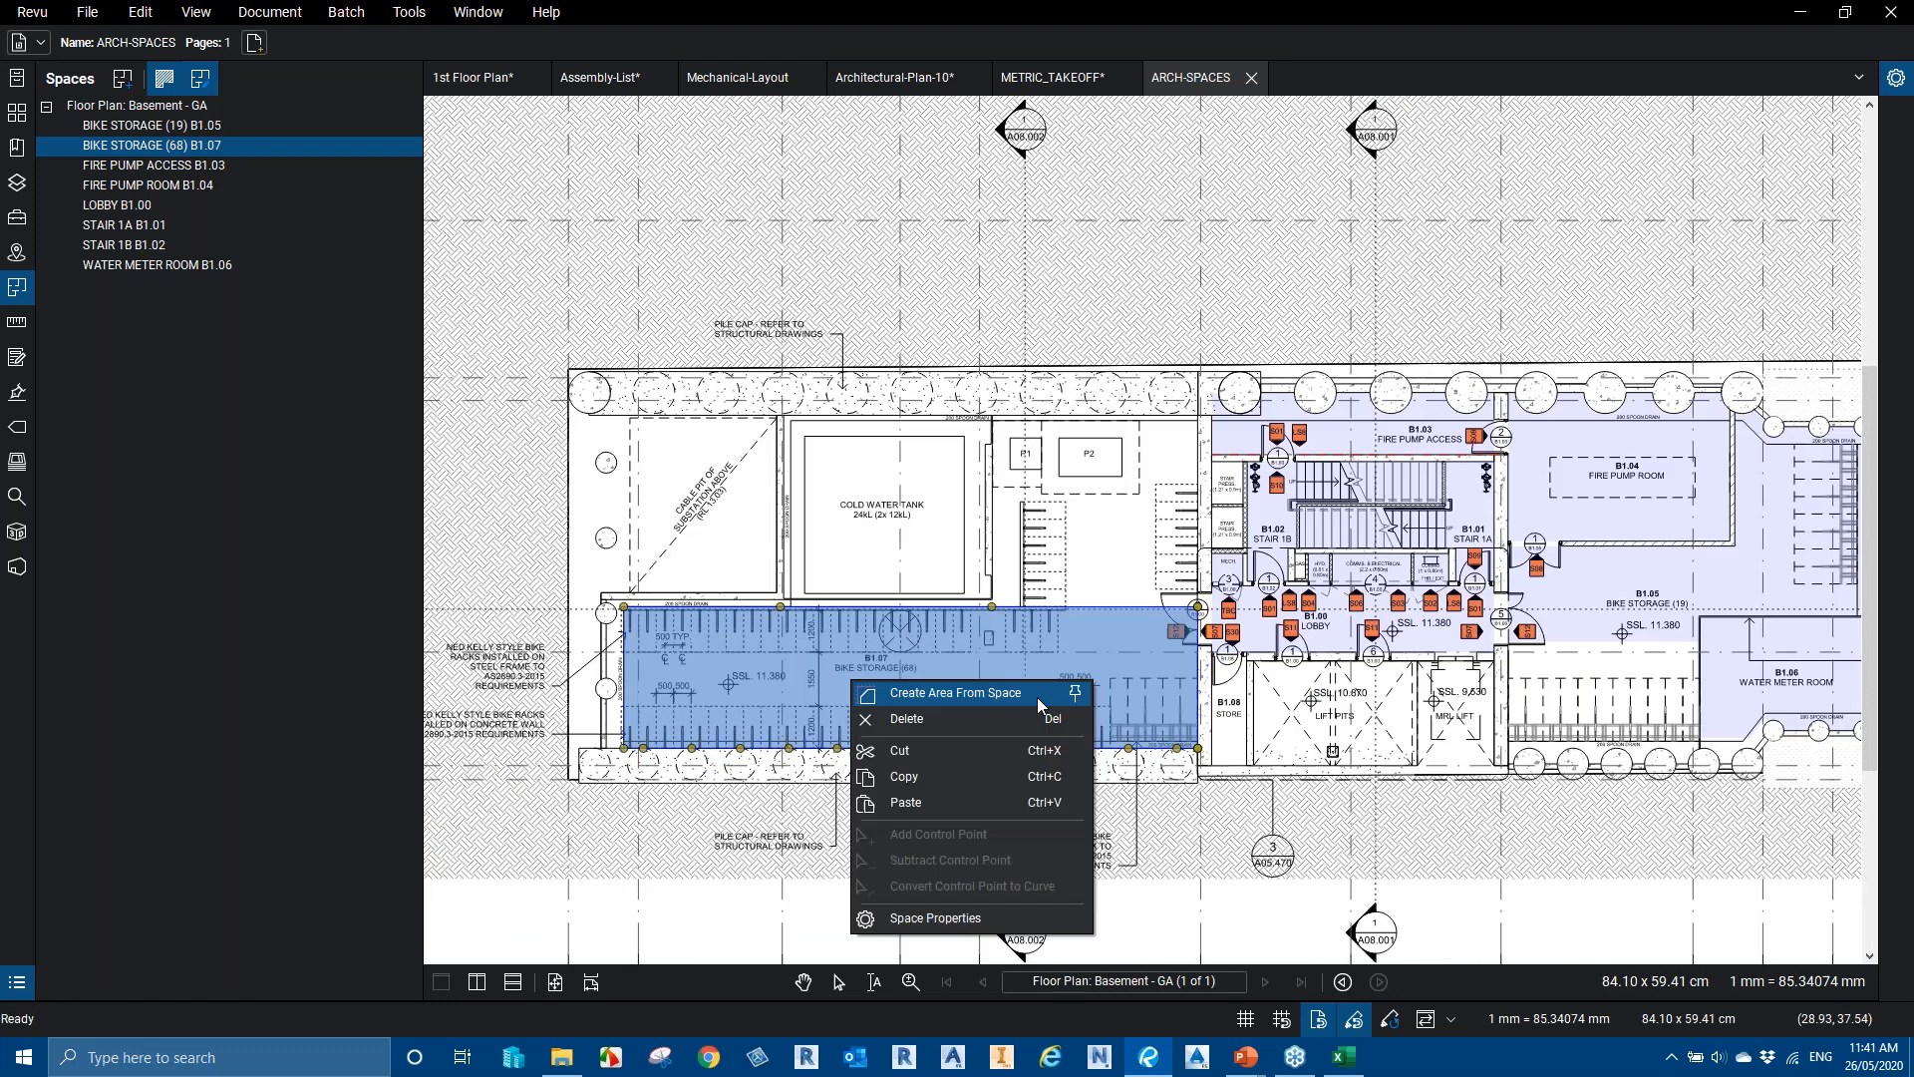
left_click(1037, 697)
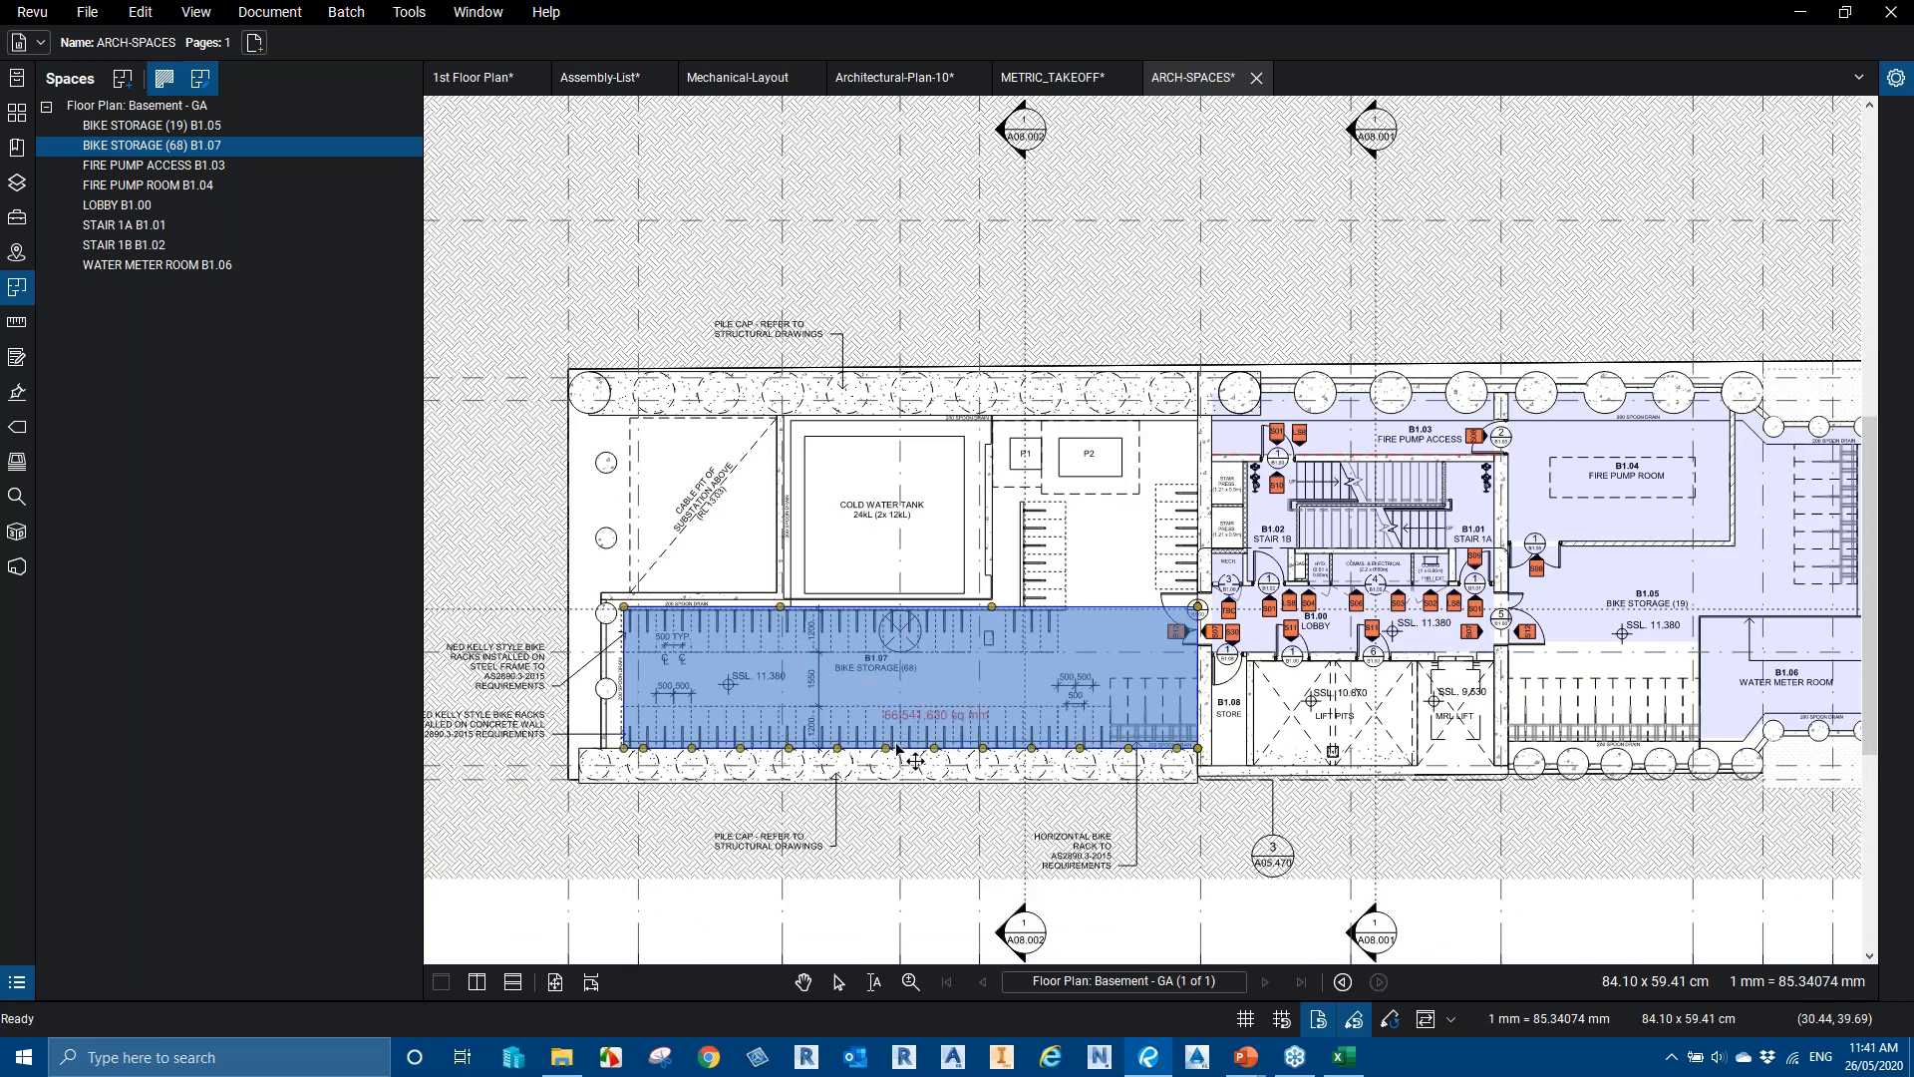
Examine the bike storage area measurement, the page scale and the remaining spaces on the basement plan
scroll(915, 761, "up", 3)
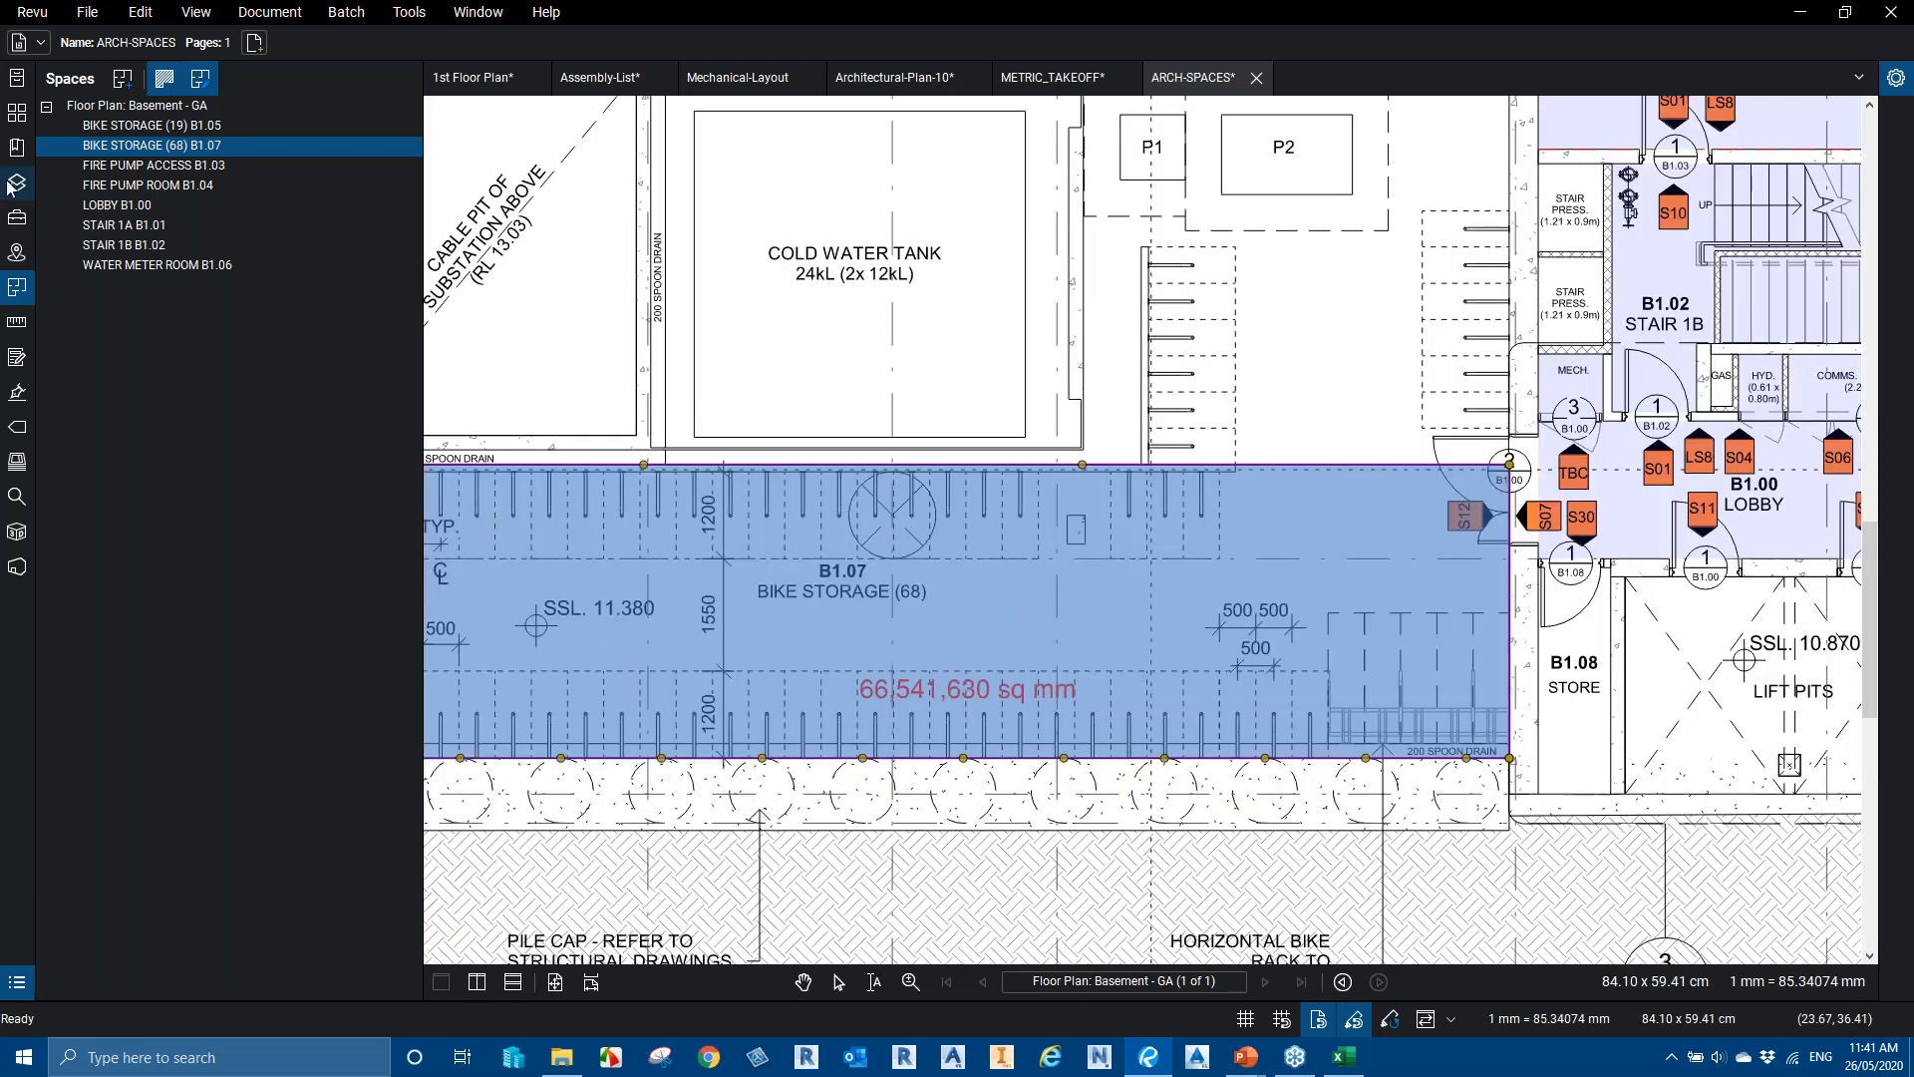
left_click(15, 325)
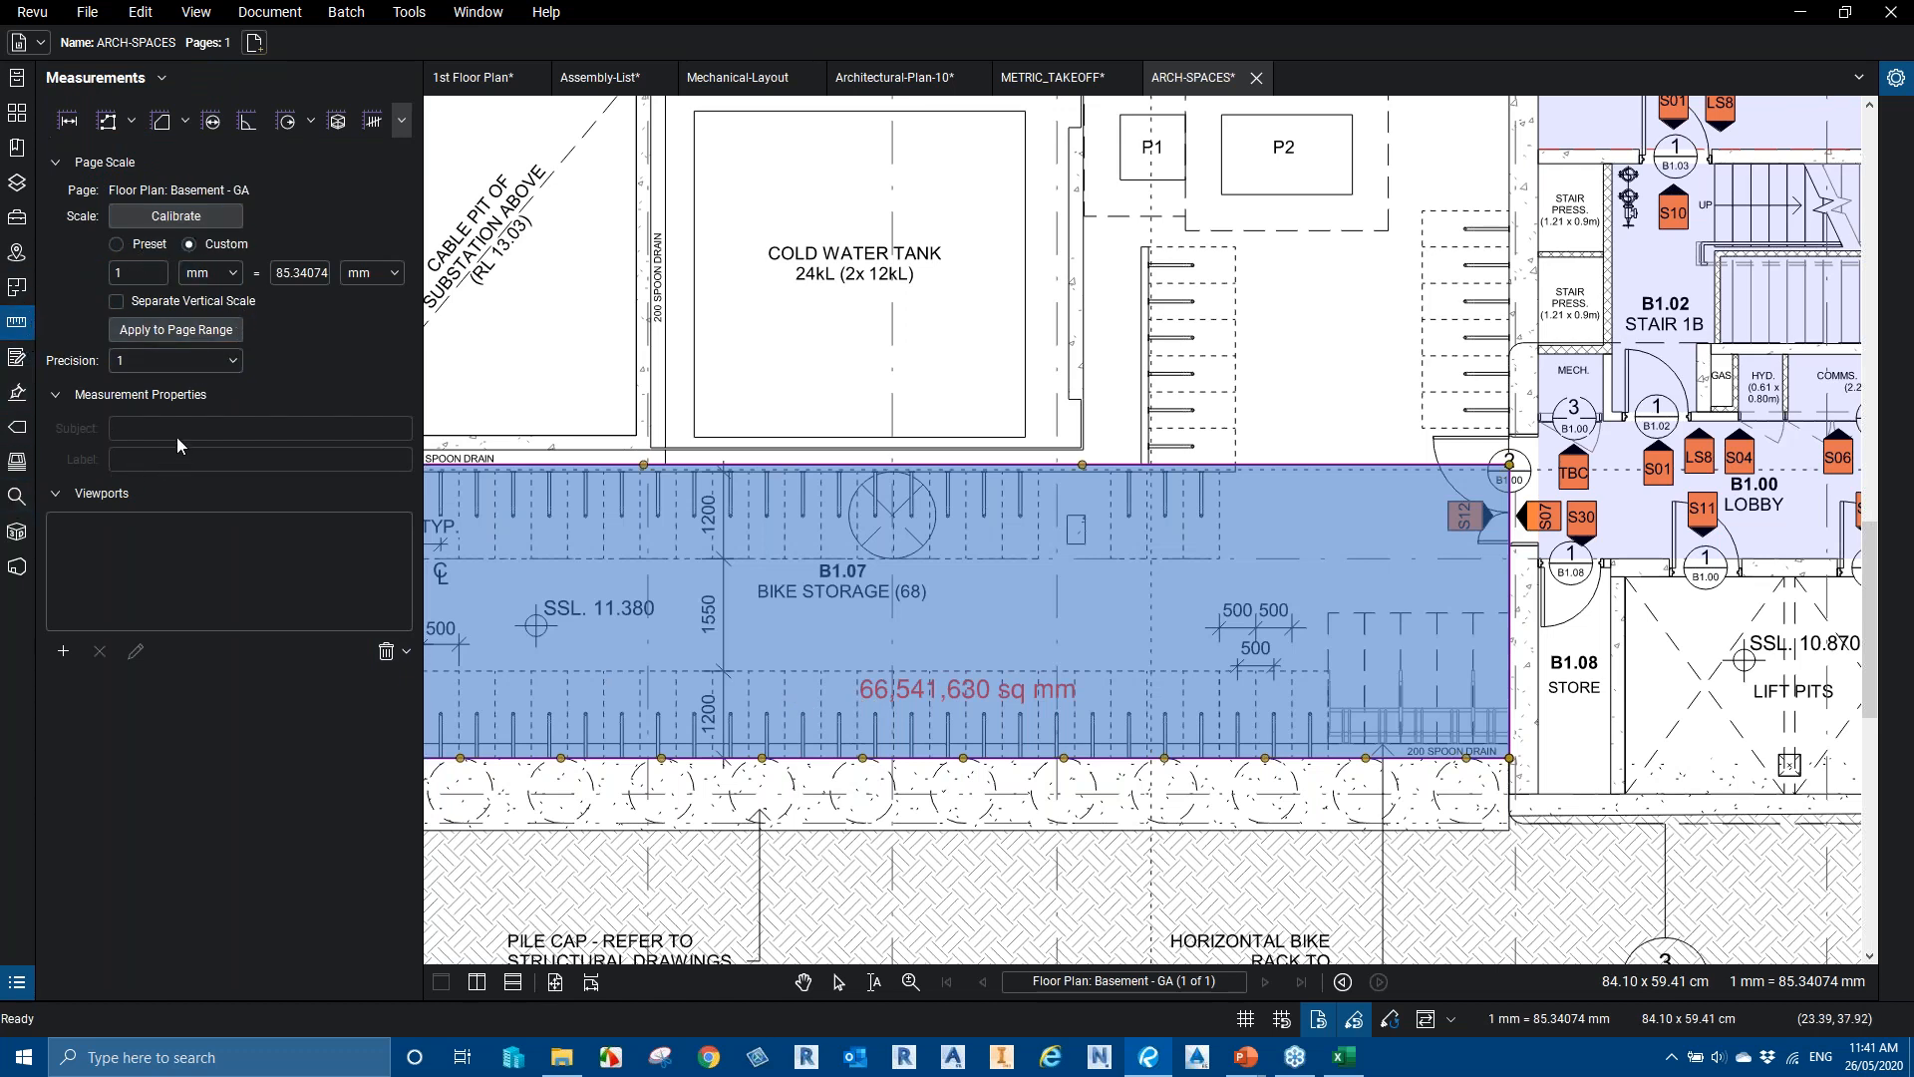
scroll(986, 626, "down", 1)
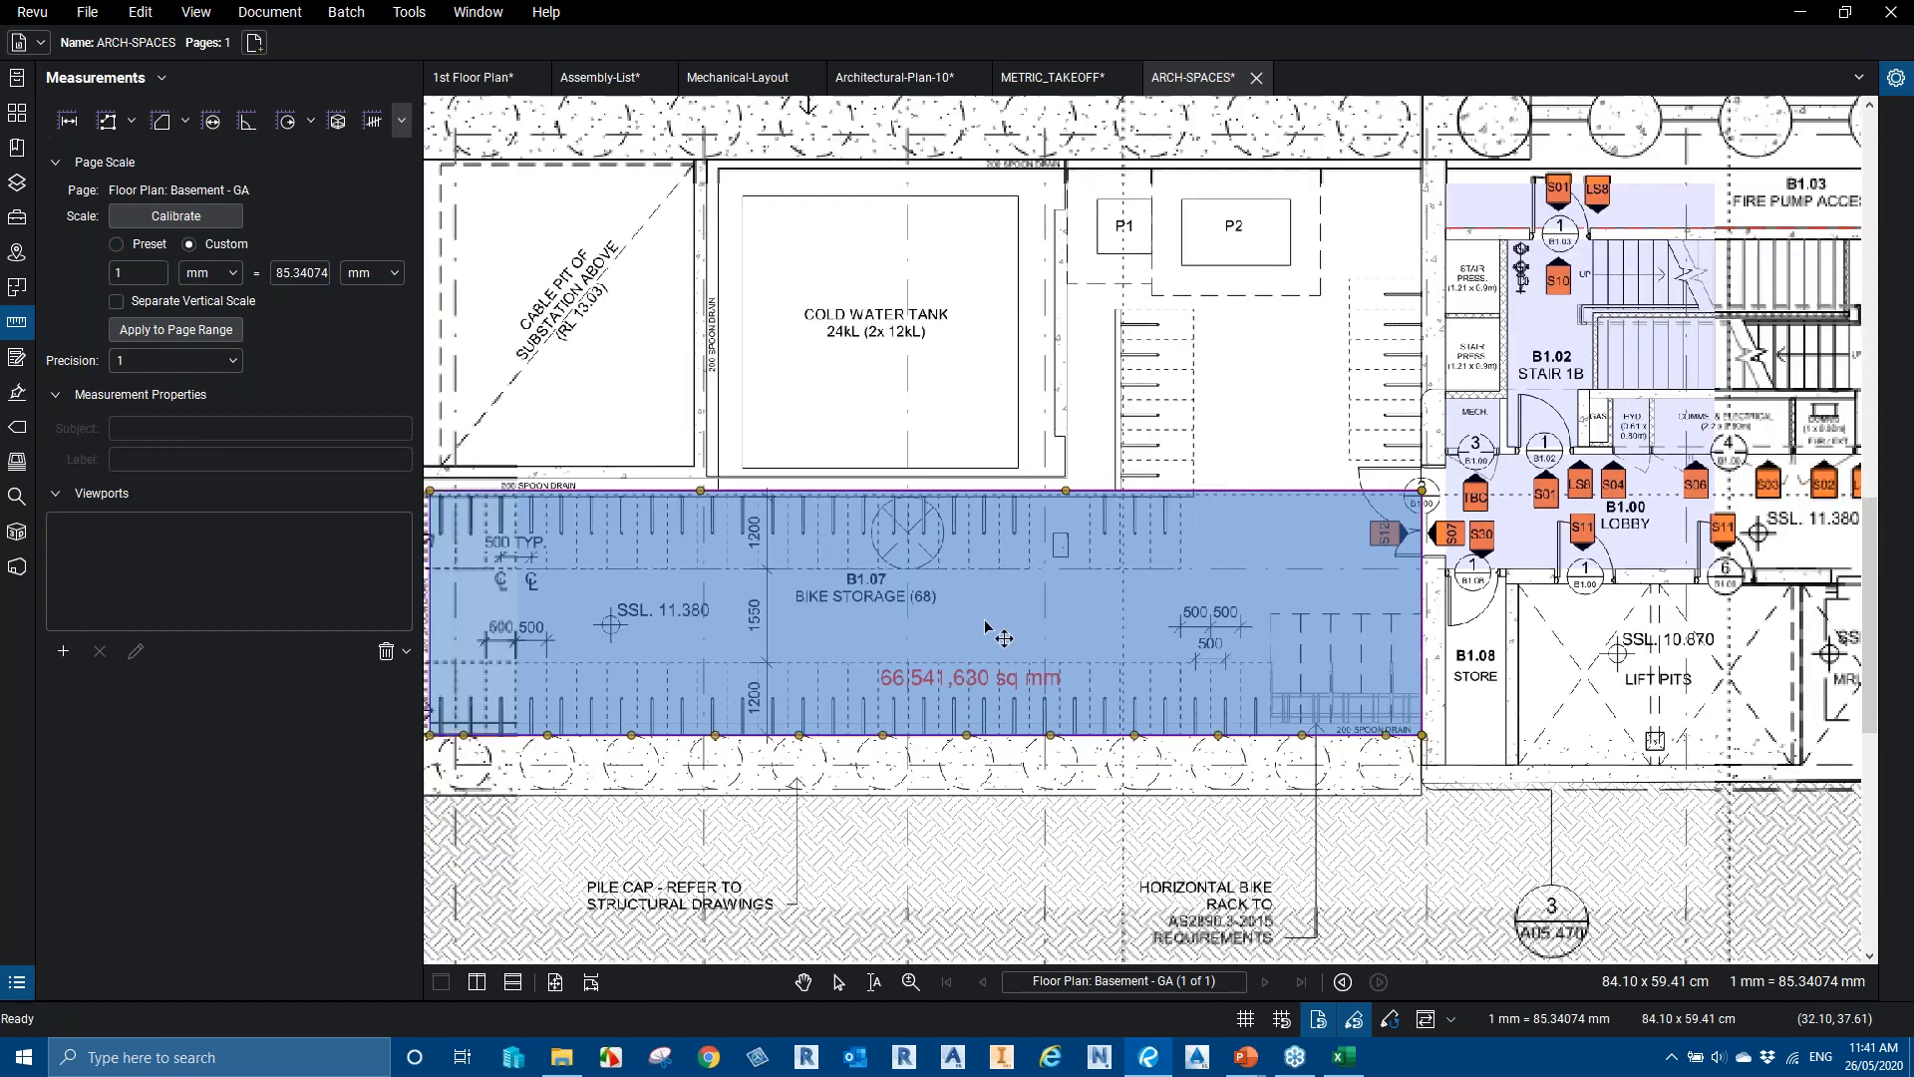
scroll(986, 626, "down", 3)
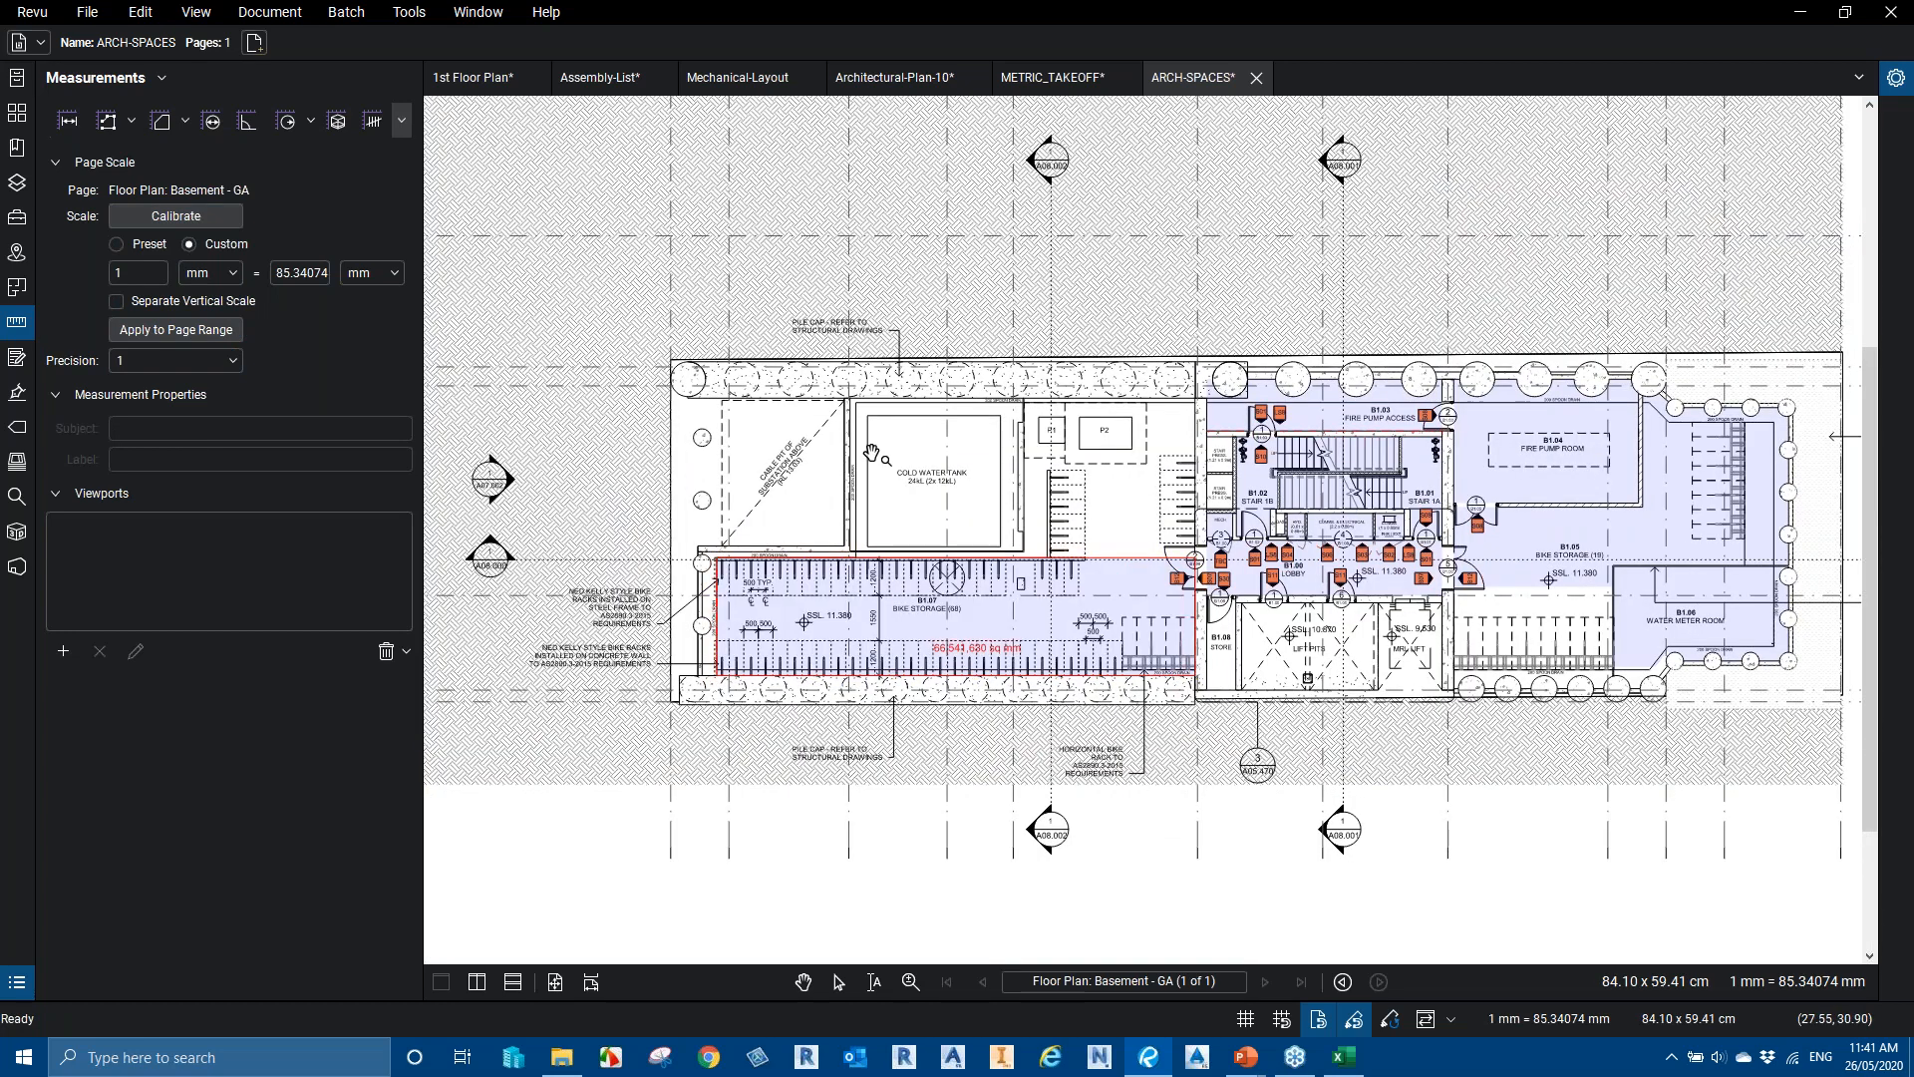
scroll(872, 453, "down", 1)
left_click_drag(1323, 629, 1152, 675)
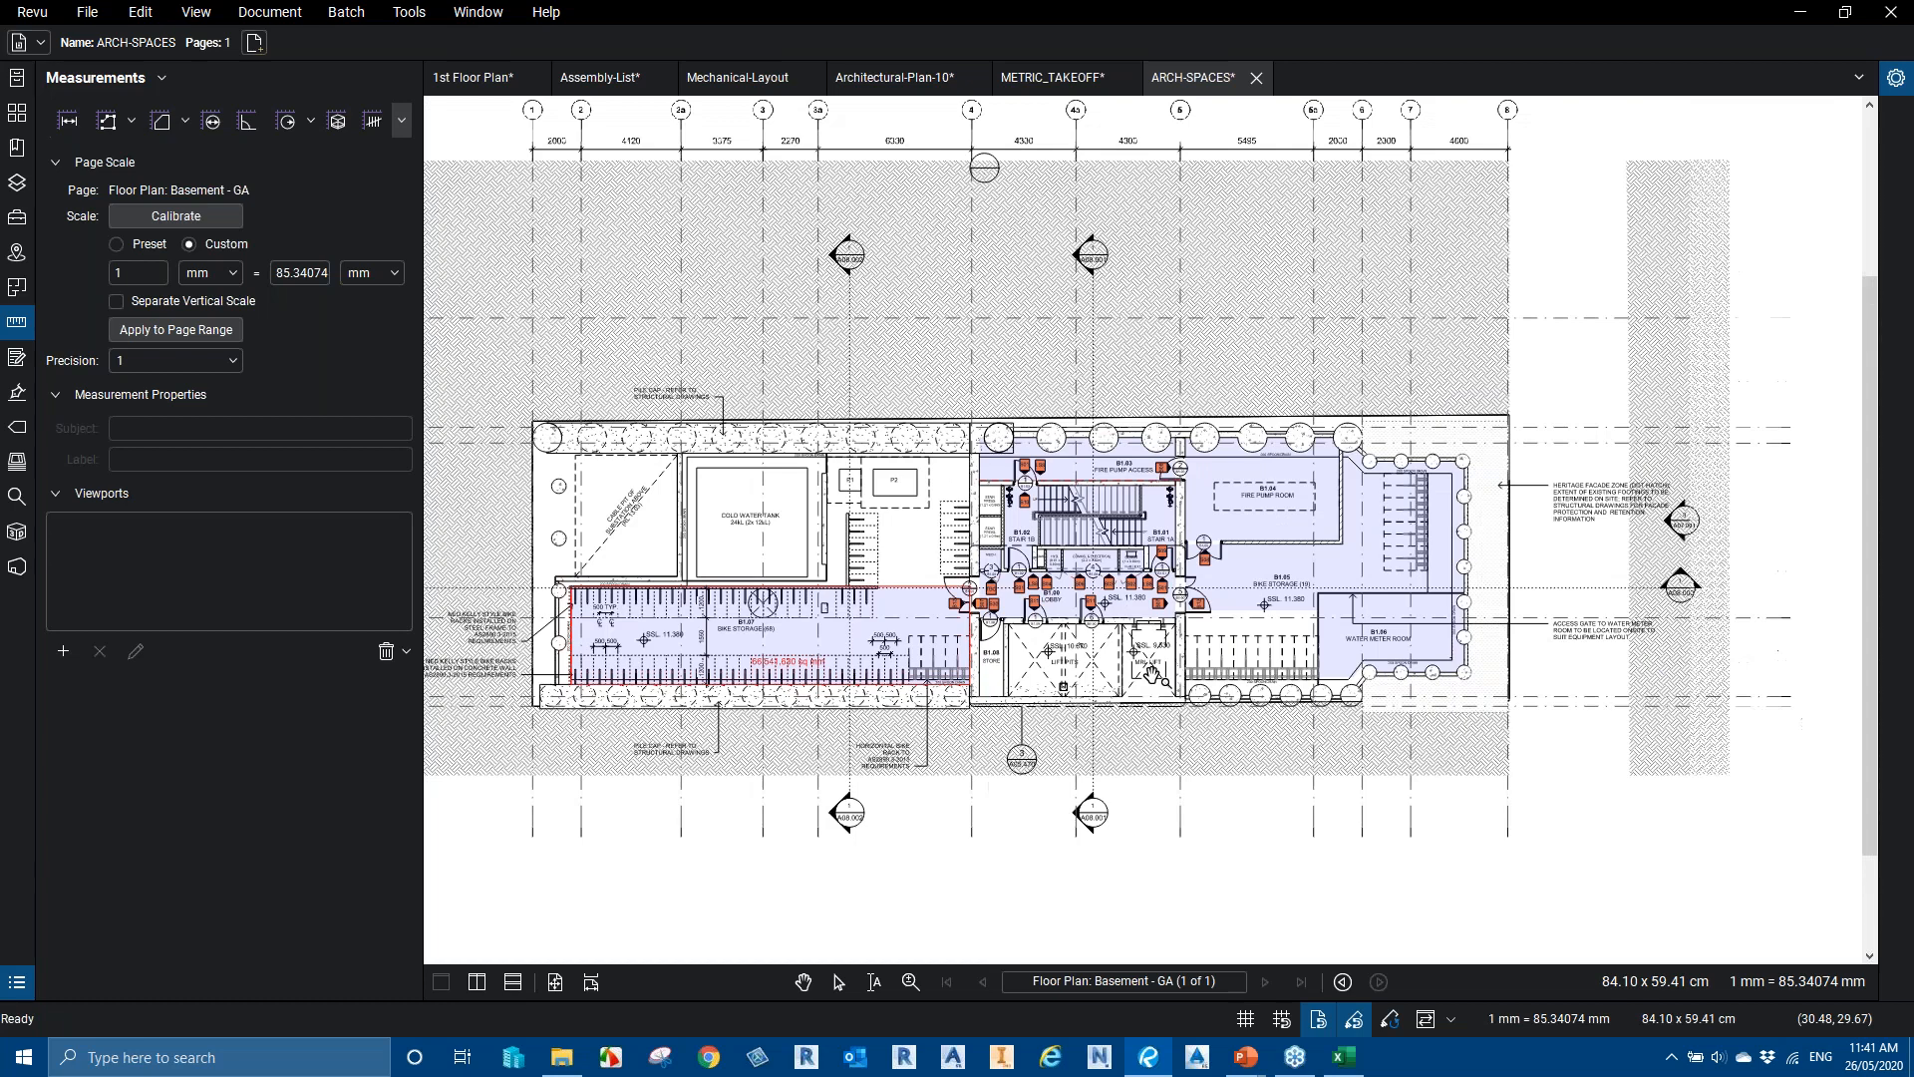
scroll(1150, 589, "up", 2)
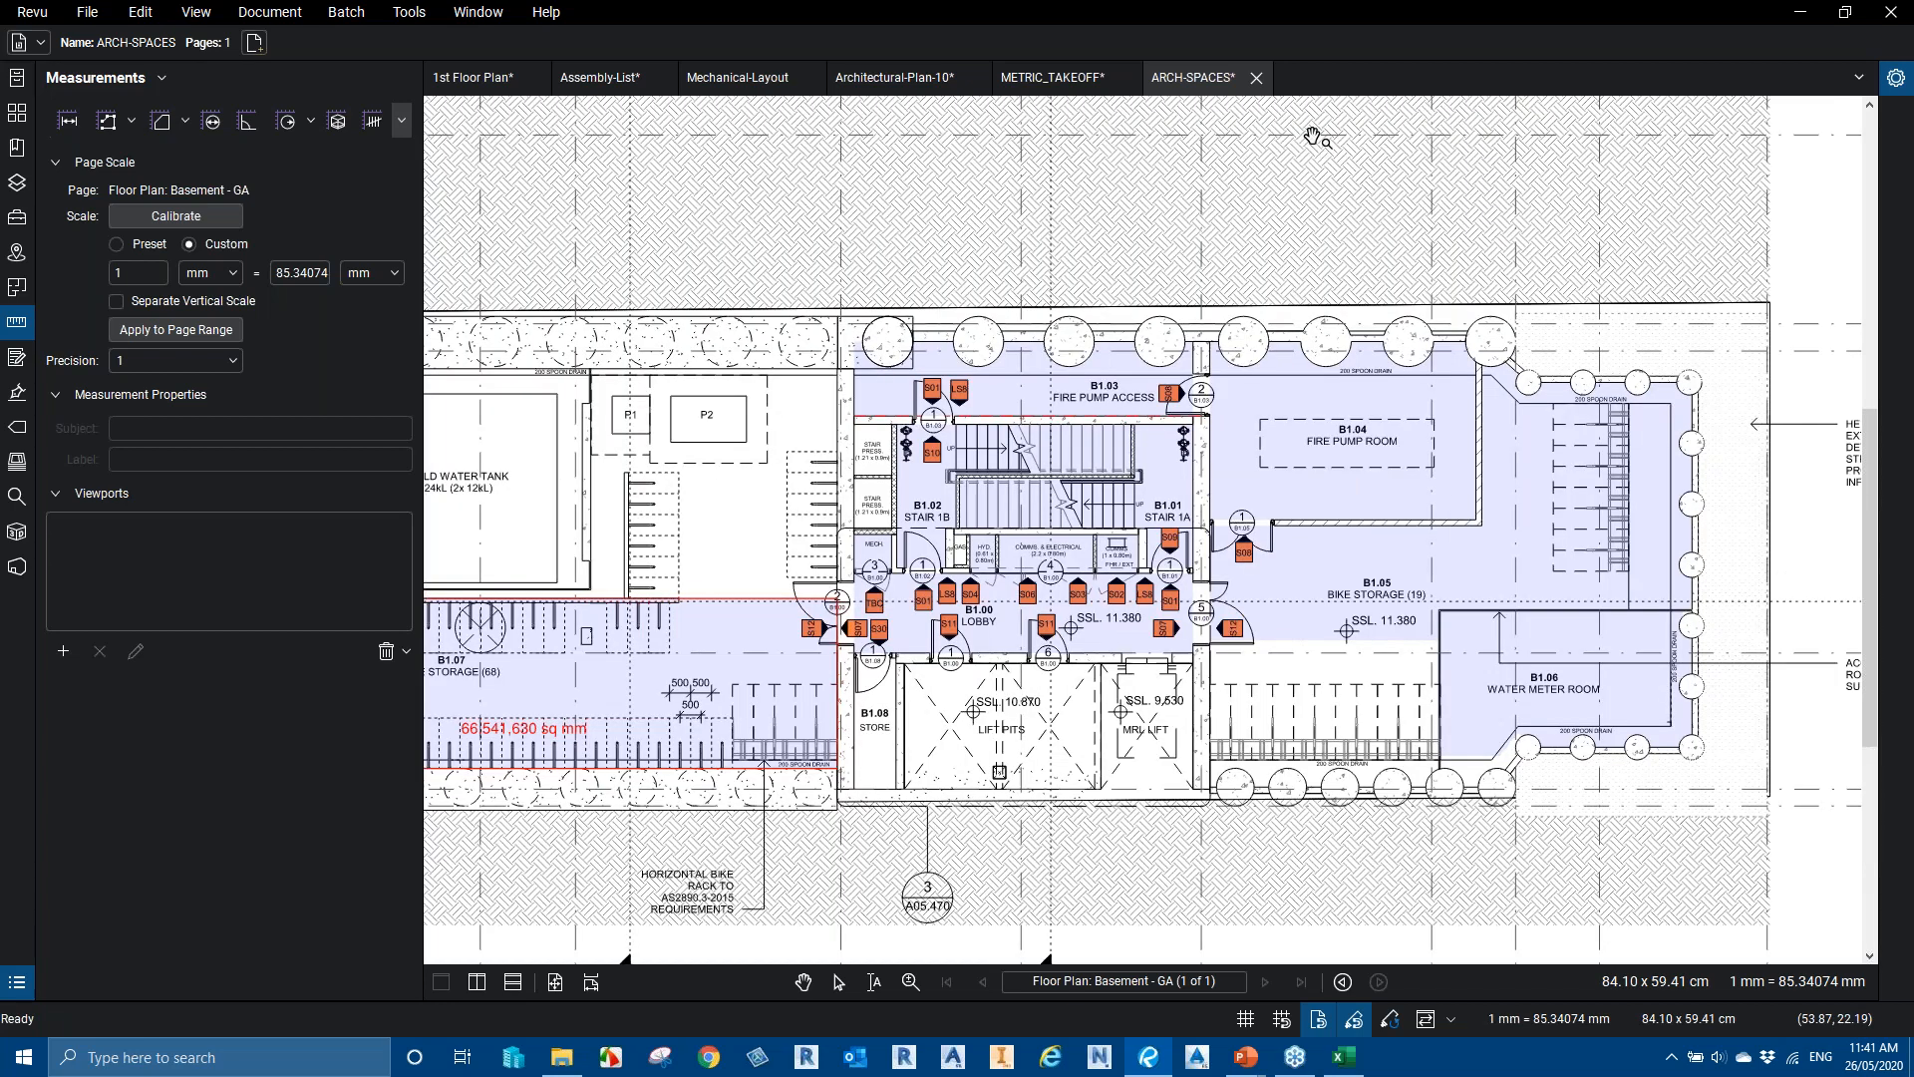
Close ARCH-SPACES without saving its changes
left_click(1257, 77)
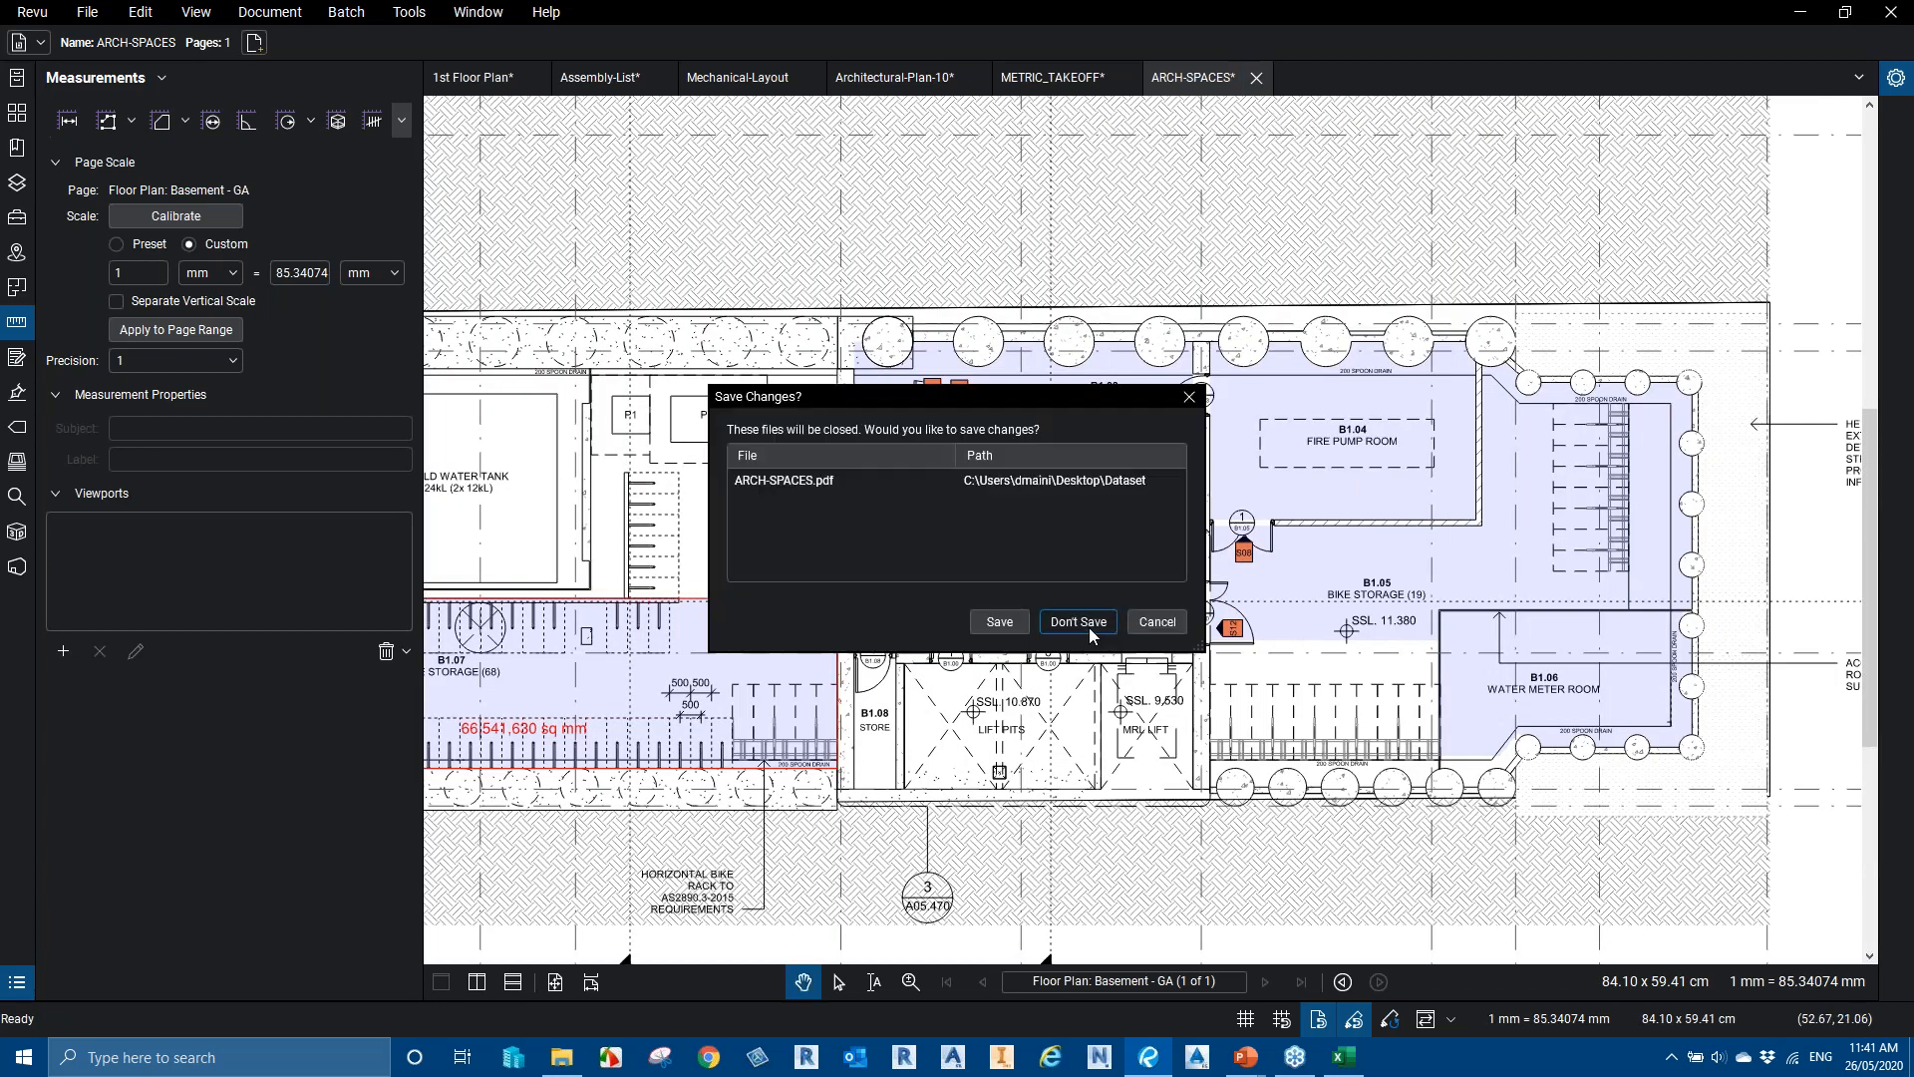
left_click(1077, 624)
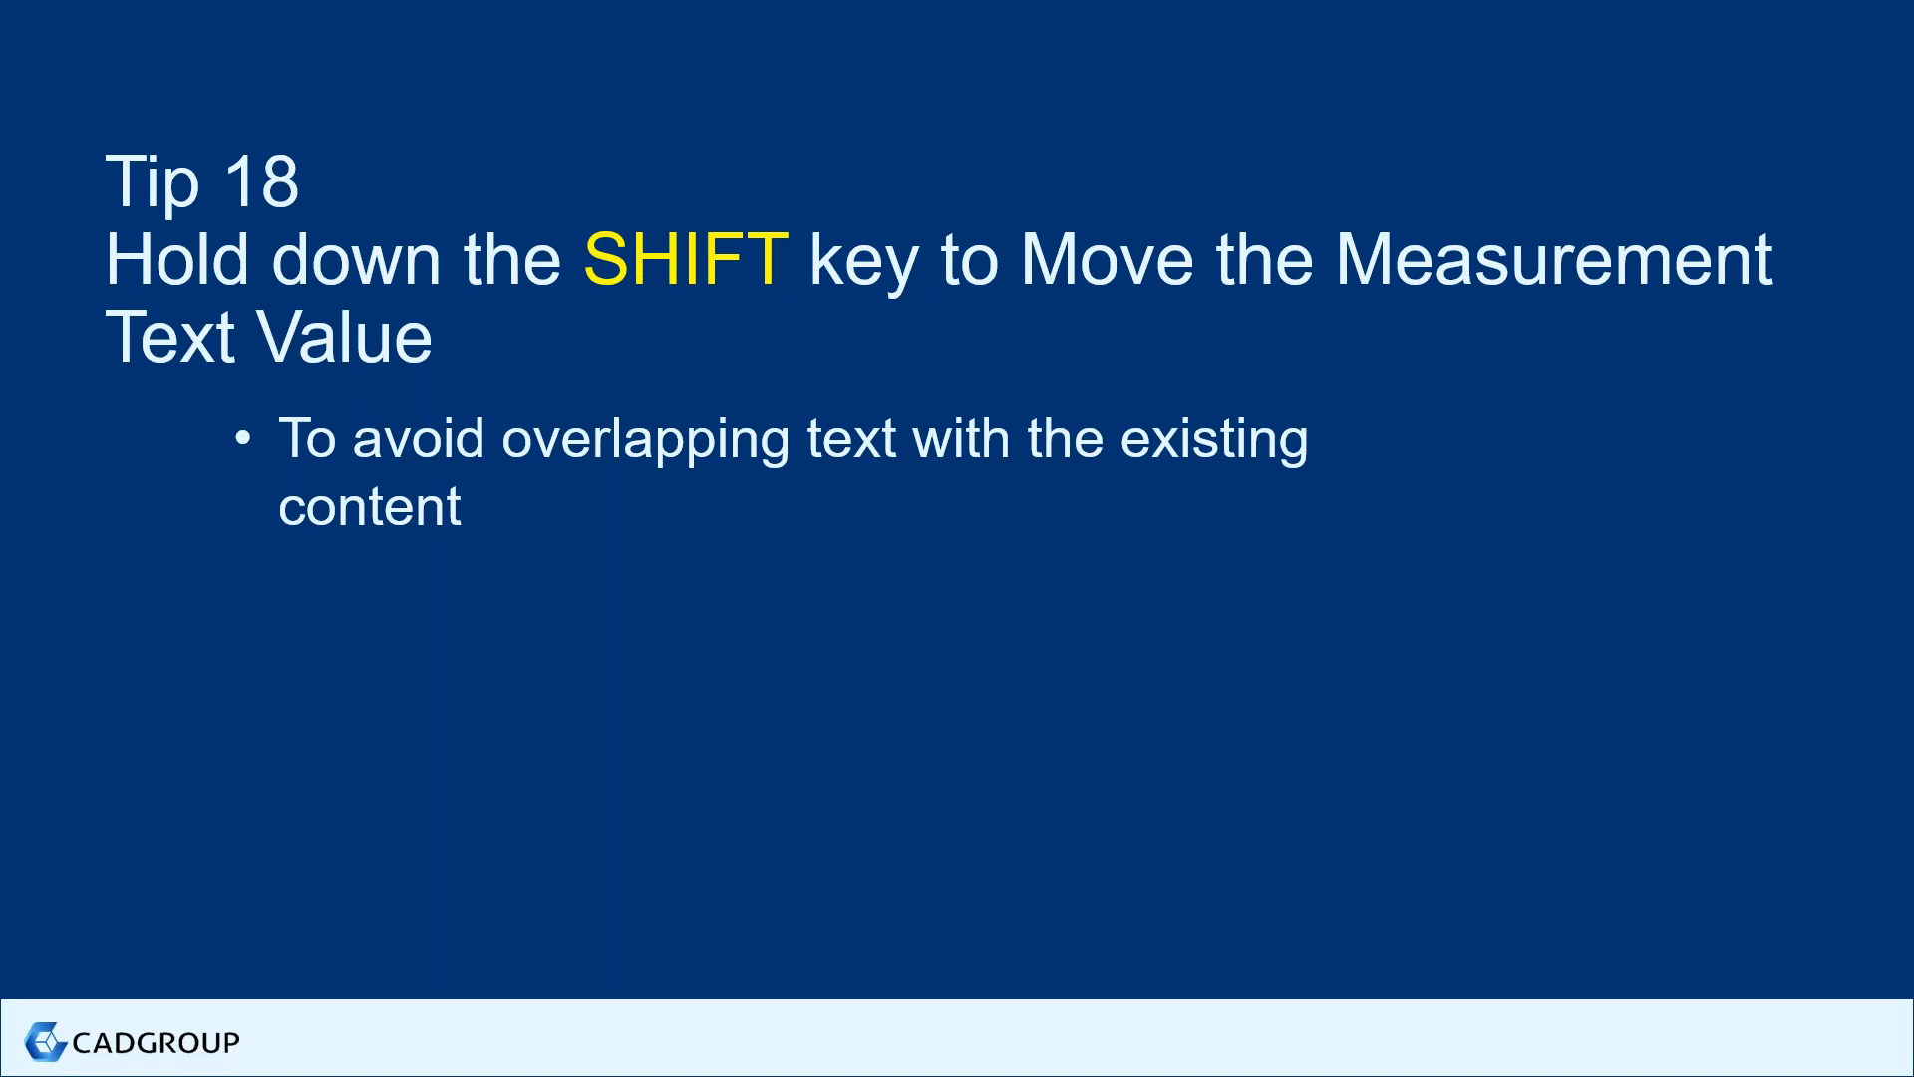
Advance the slide show from Tip 18 to Tip 19 on additional text with area measurements, glancing at METRIC_TAKEOFF in between
key("Right")
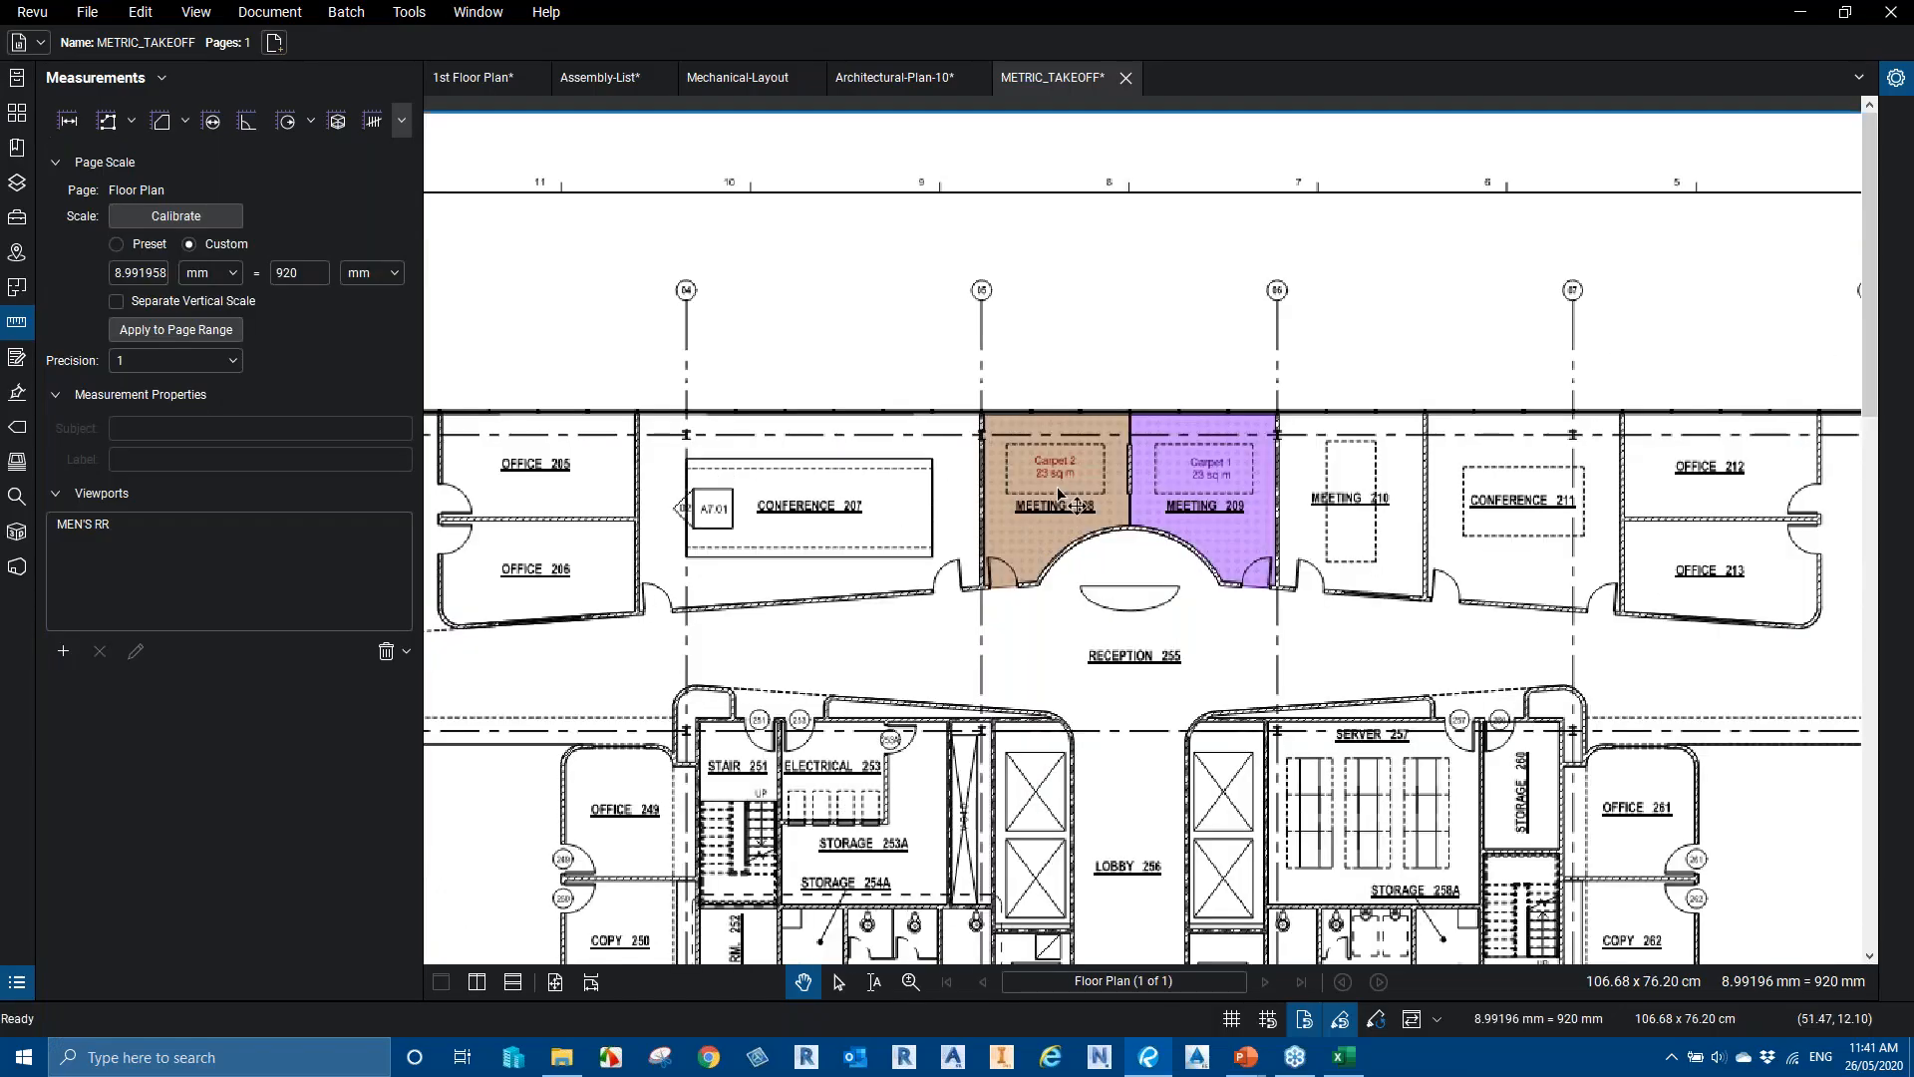
scroll(1059, 493, "up", 3)
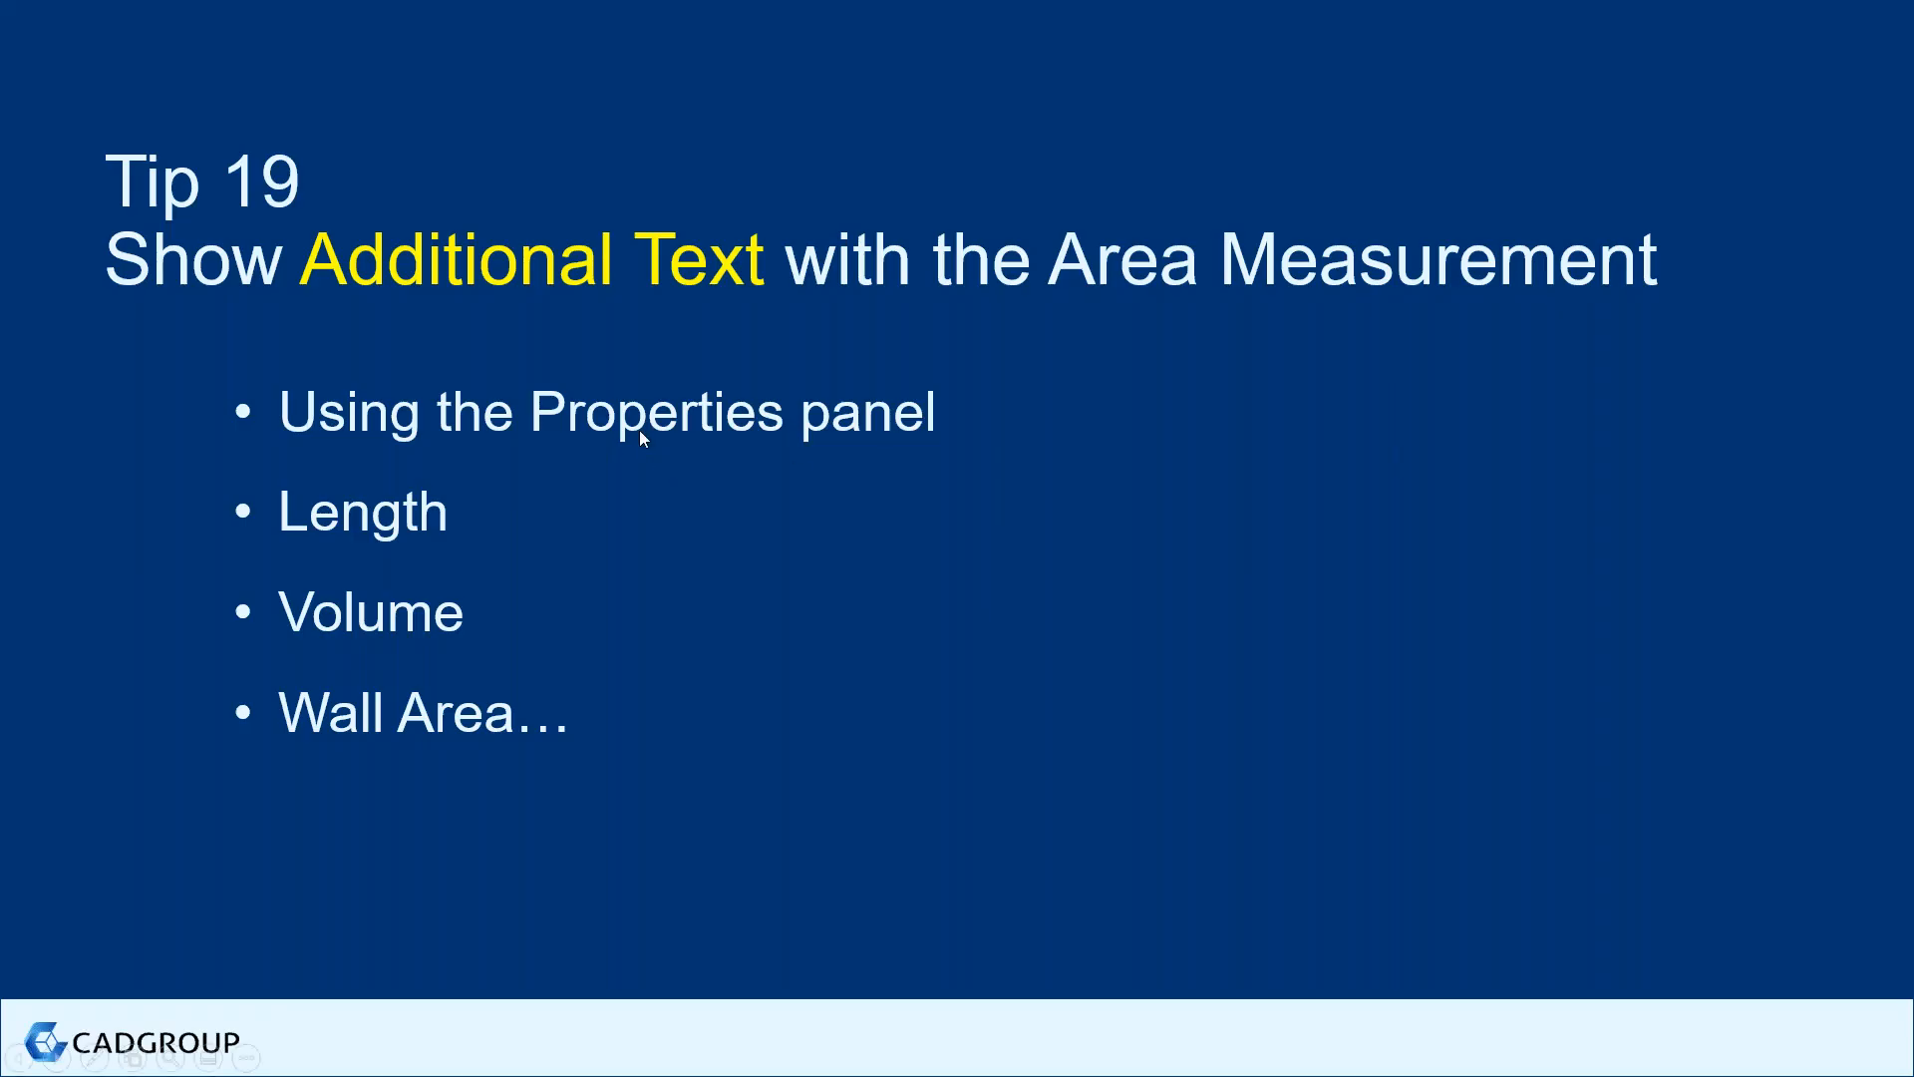
left_click(640, 431)
Switch back to Revu and add Length and Wall Area to the caption of Meeting 208's Carpet 2 measurement
key("alt+Tab")
left_click(850, 454)
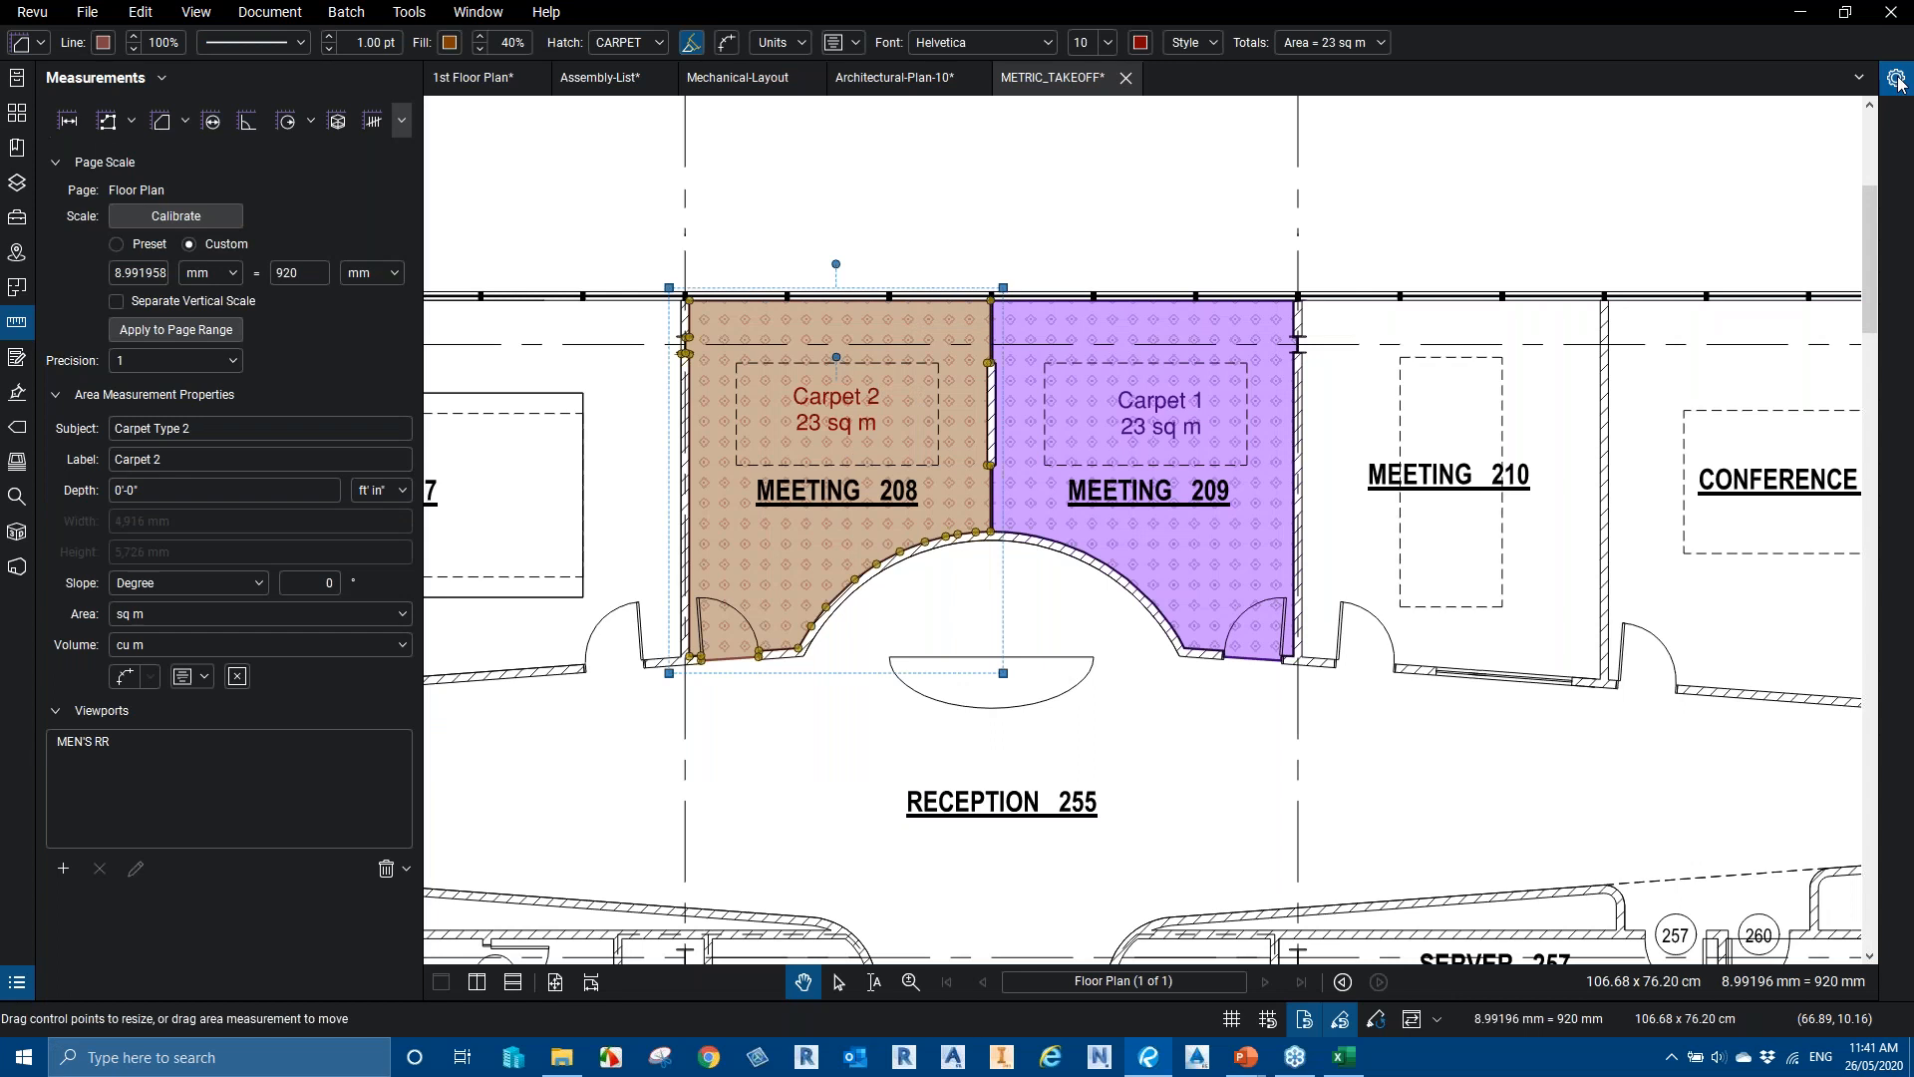
left_click(1898, 83)
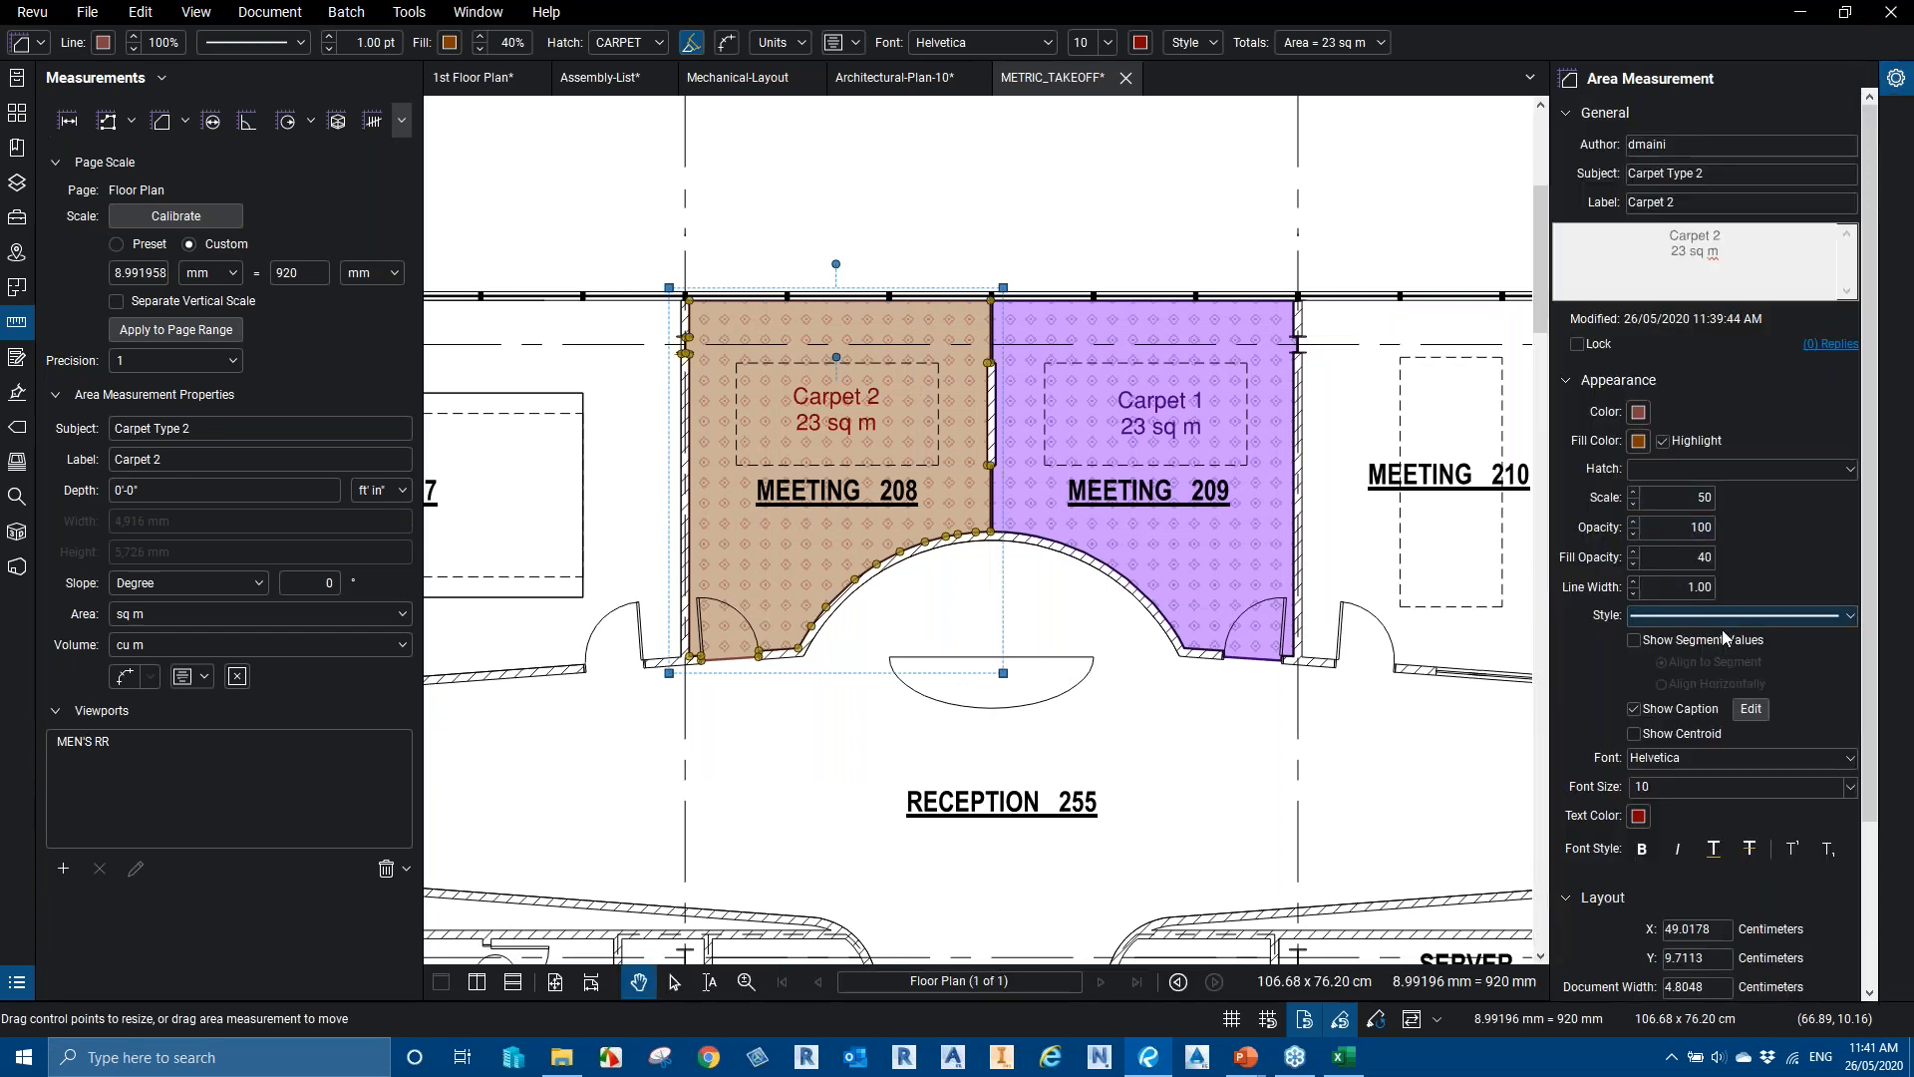
left_click(1755, 709)
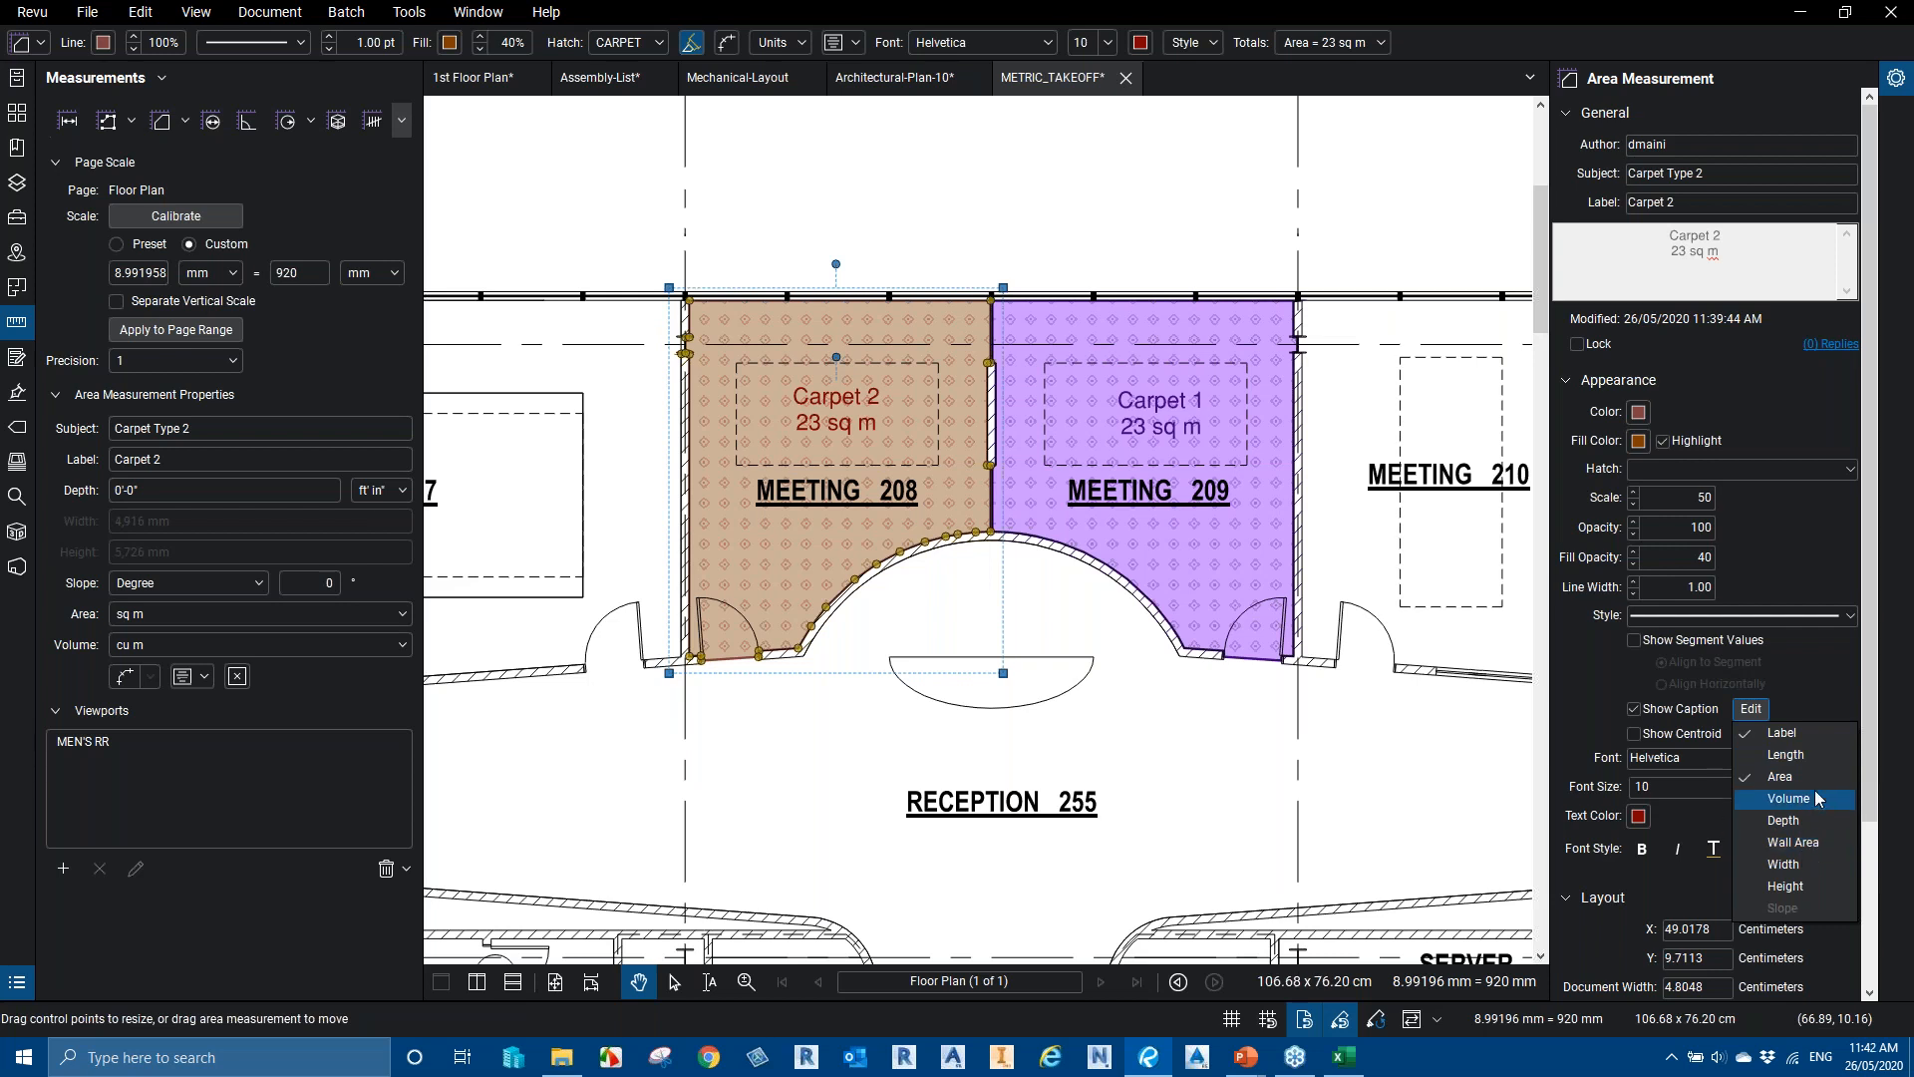
left_click(1805, 757)
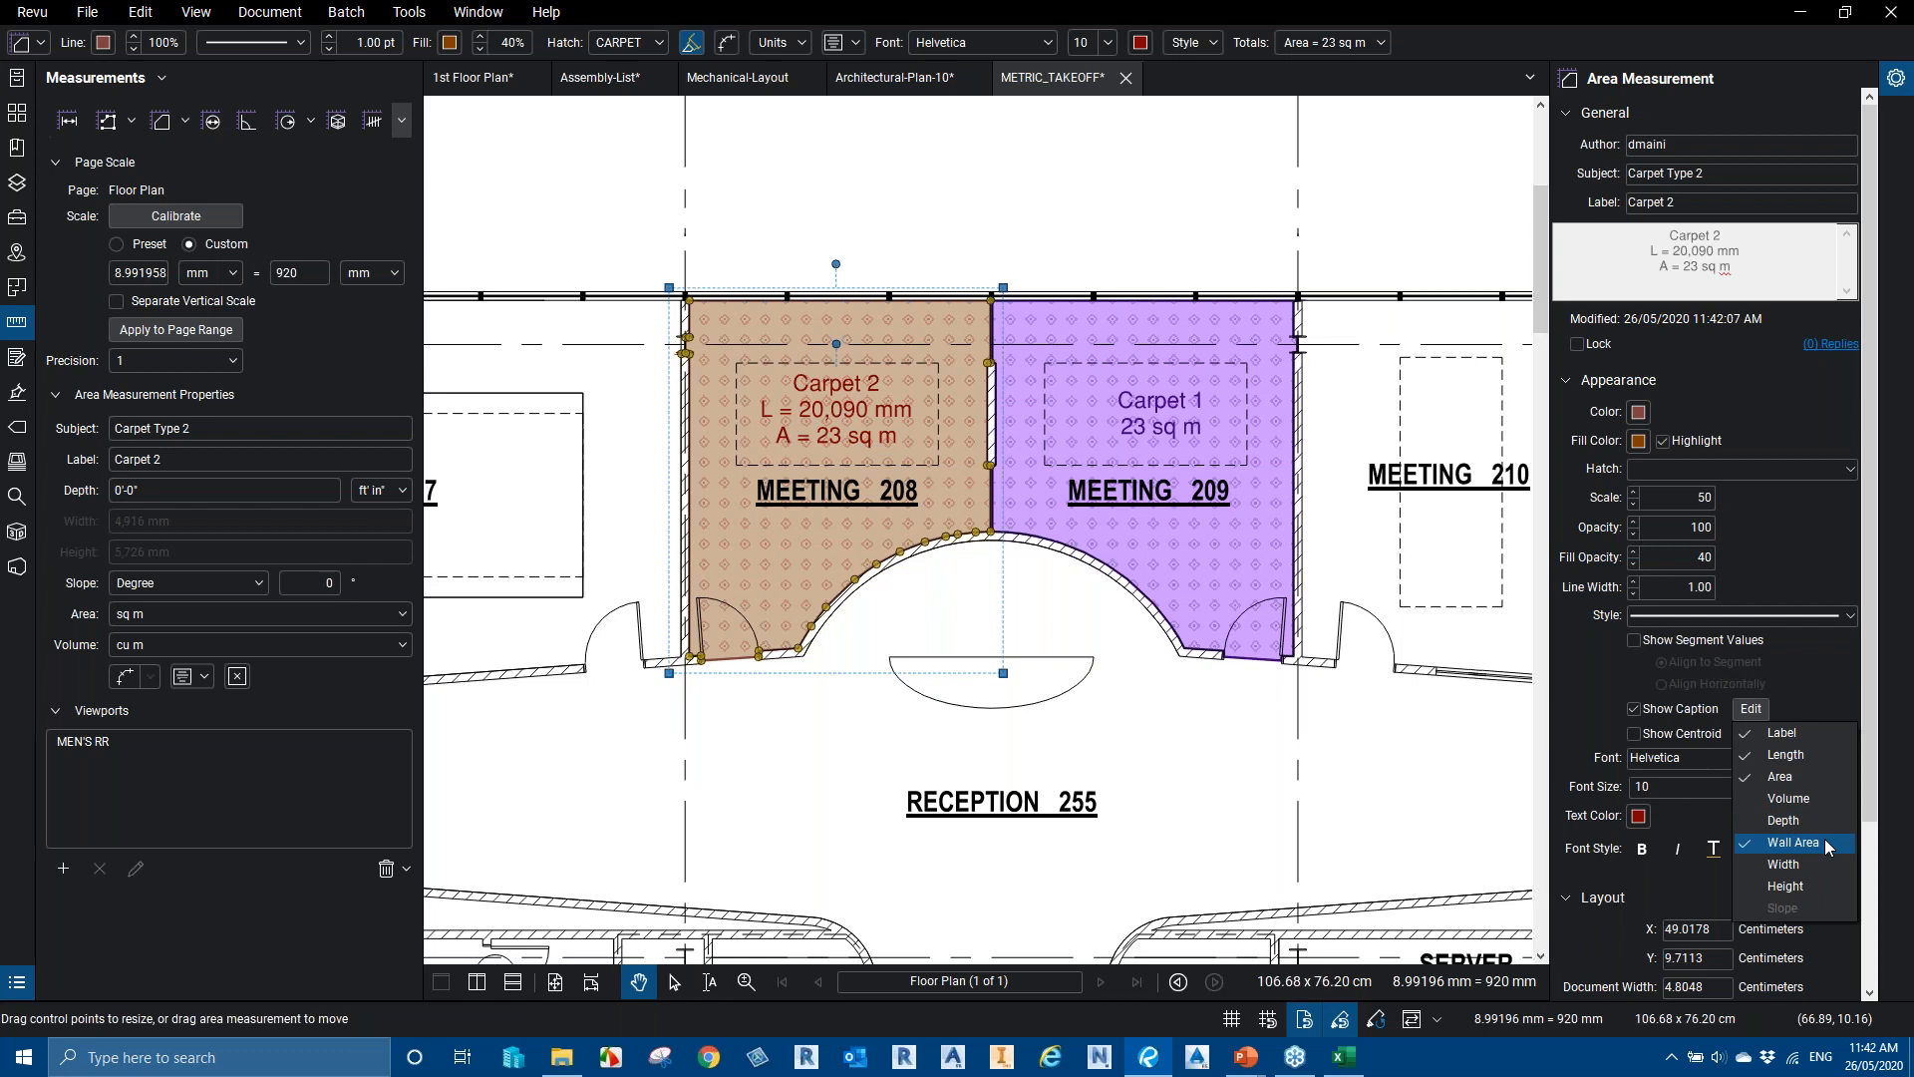
left_click(1117, 738)
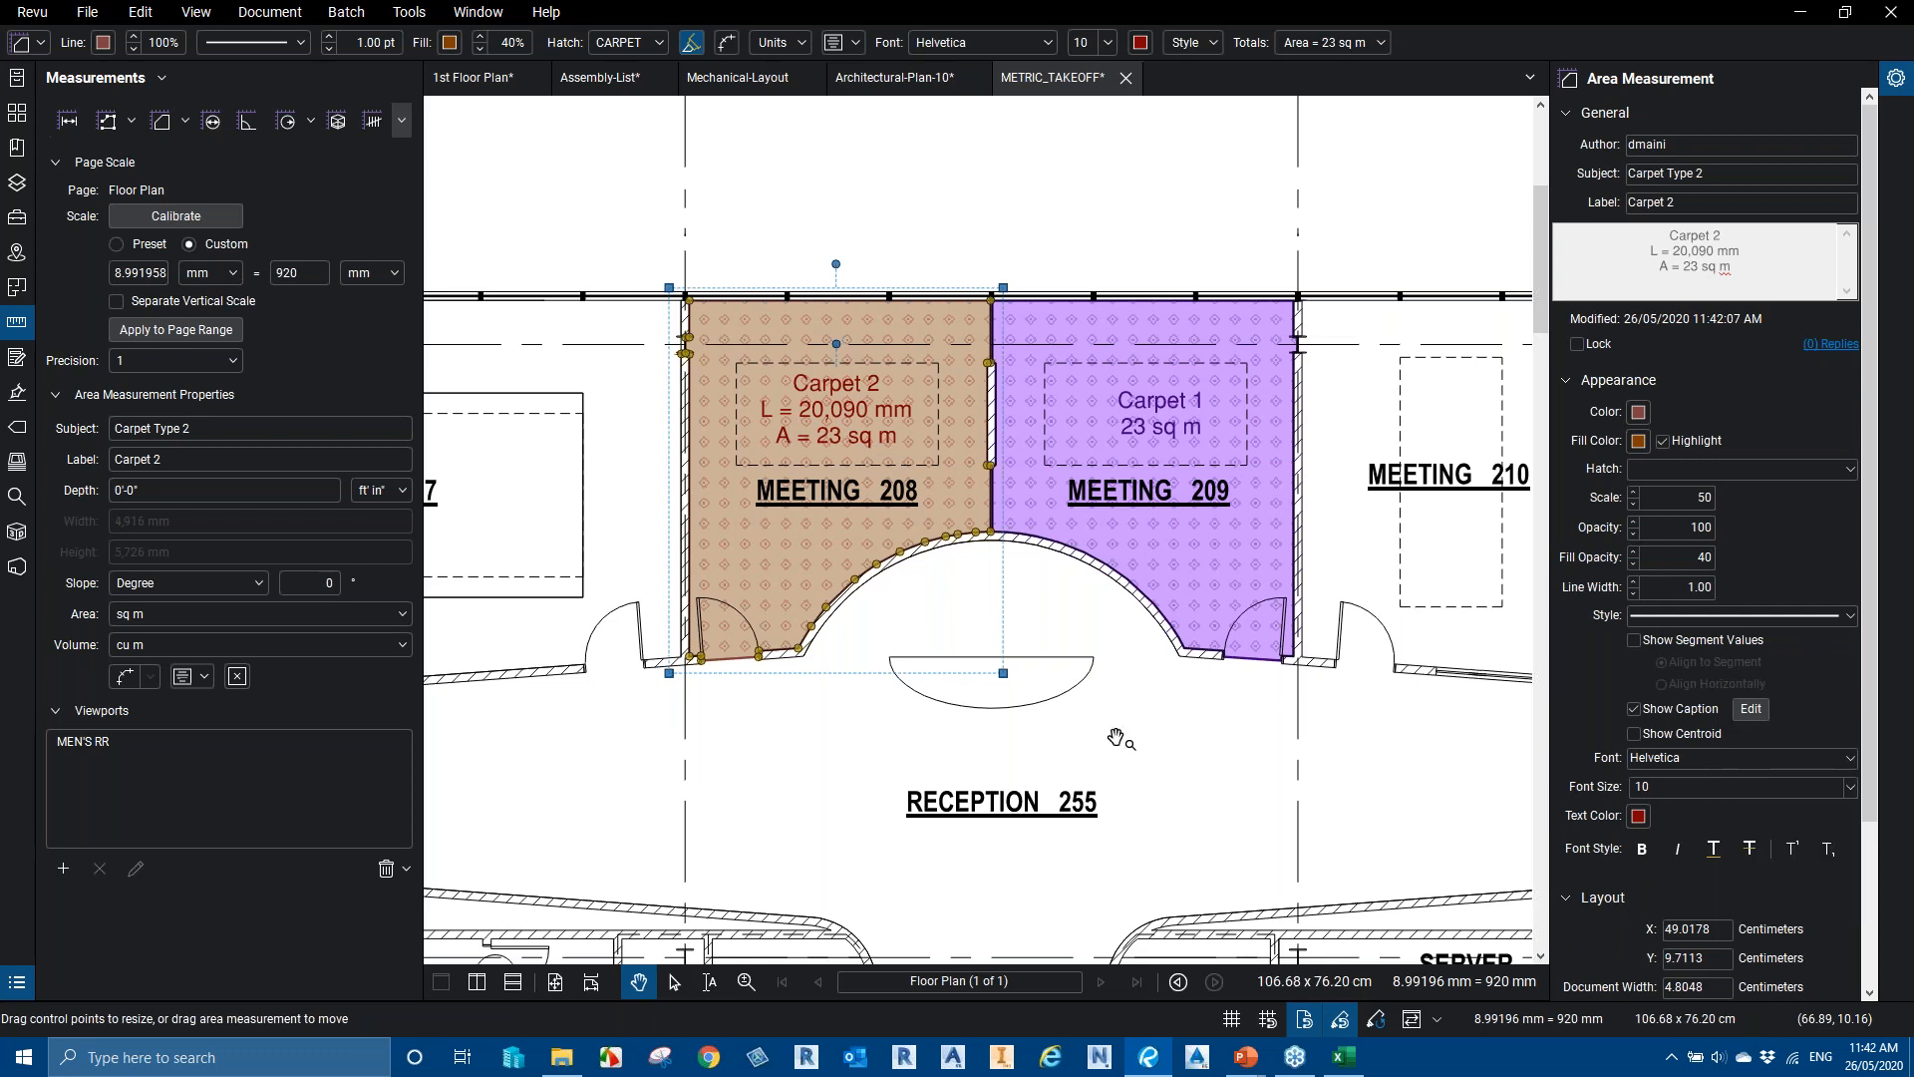
Set the depth of Meeting 208's Carpet 2 measurement to 2400 mm
left_click(848, 451)
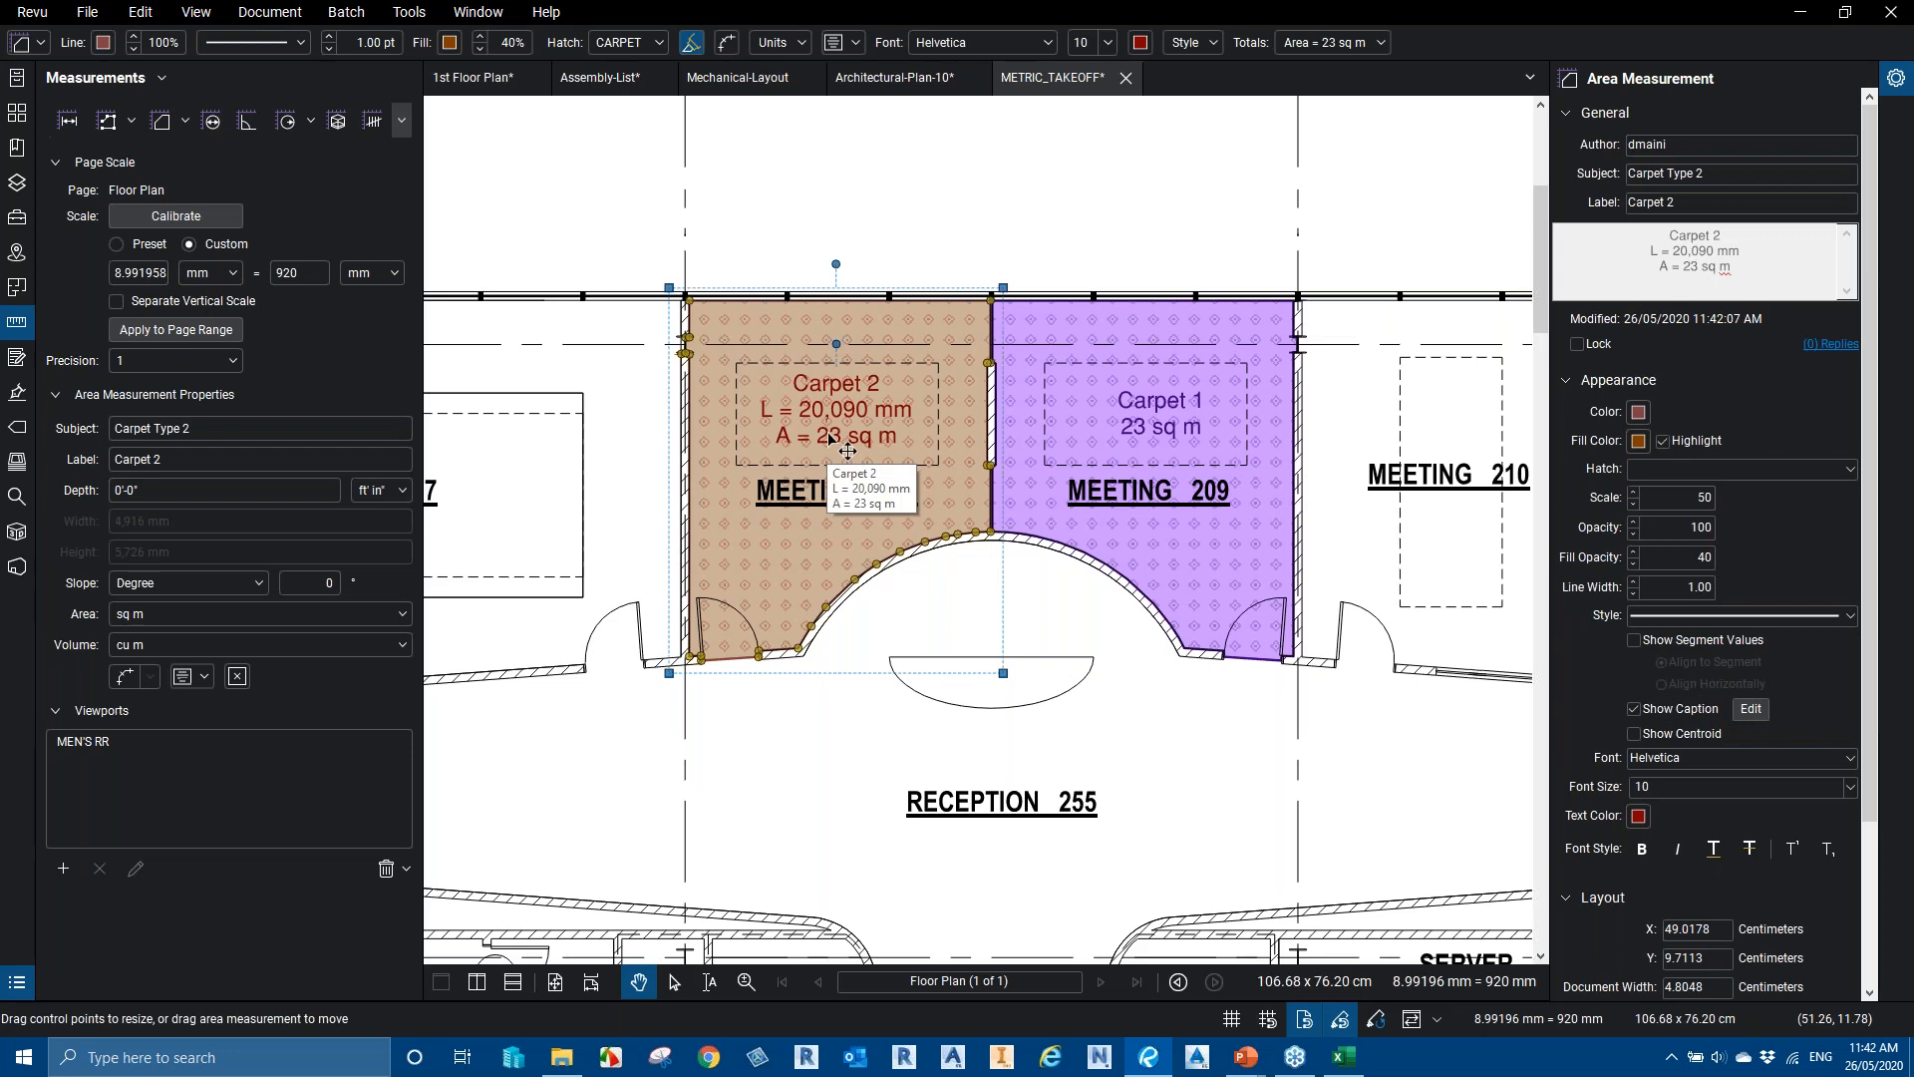
left_click(183, 486)
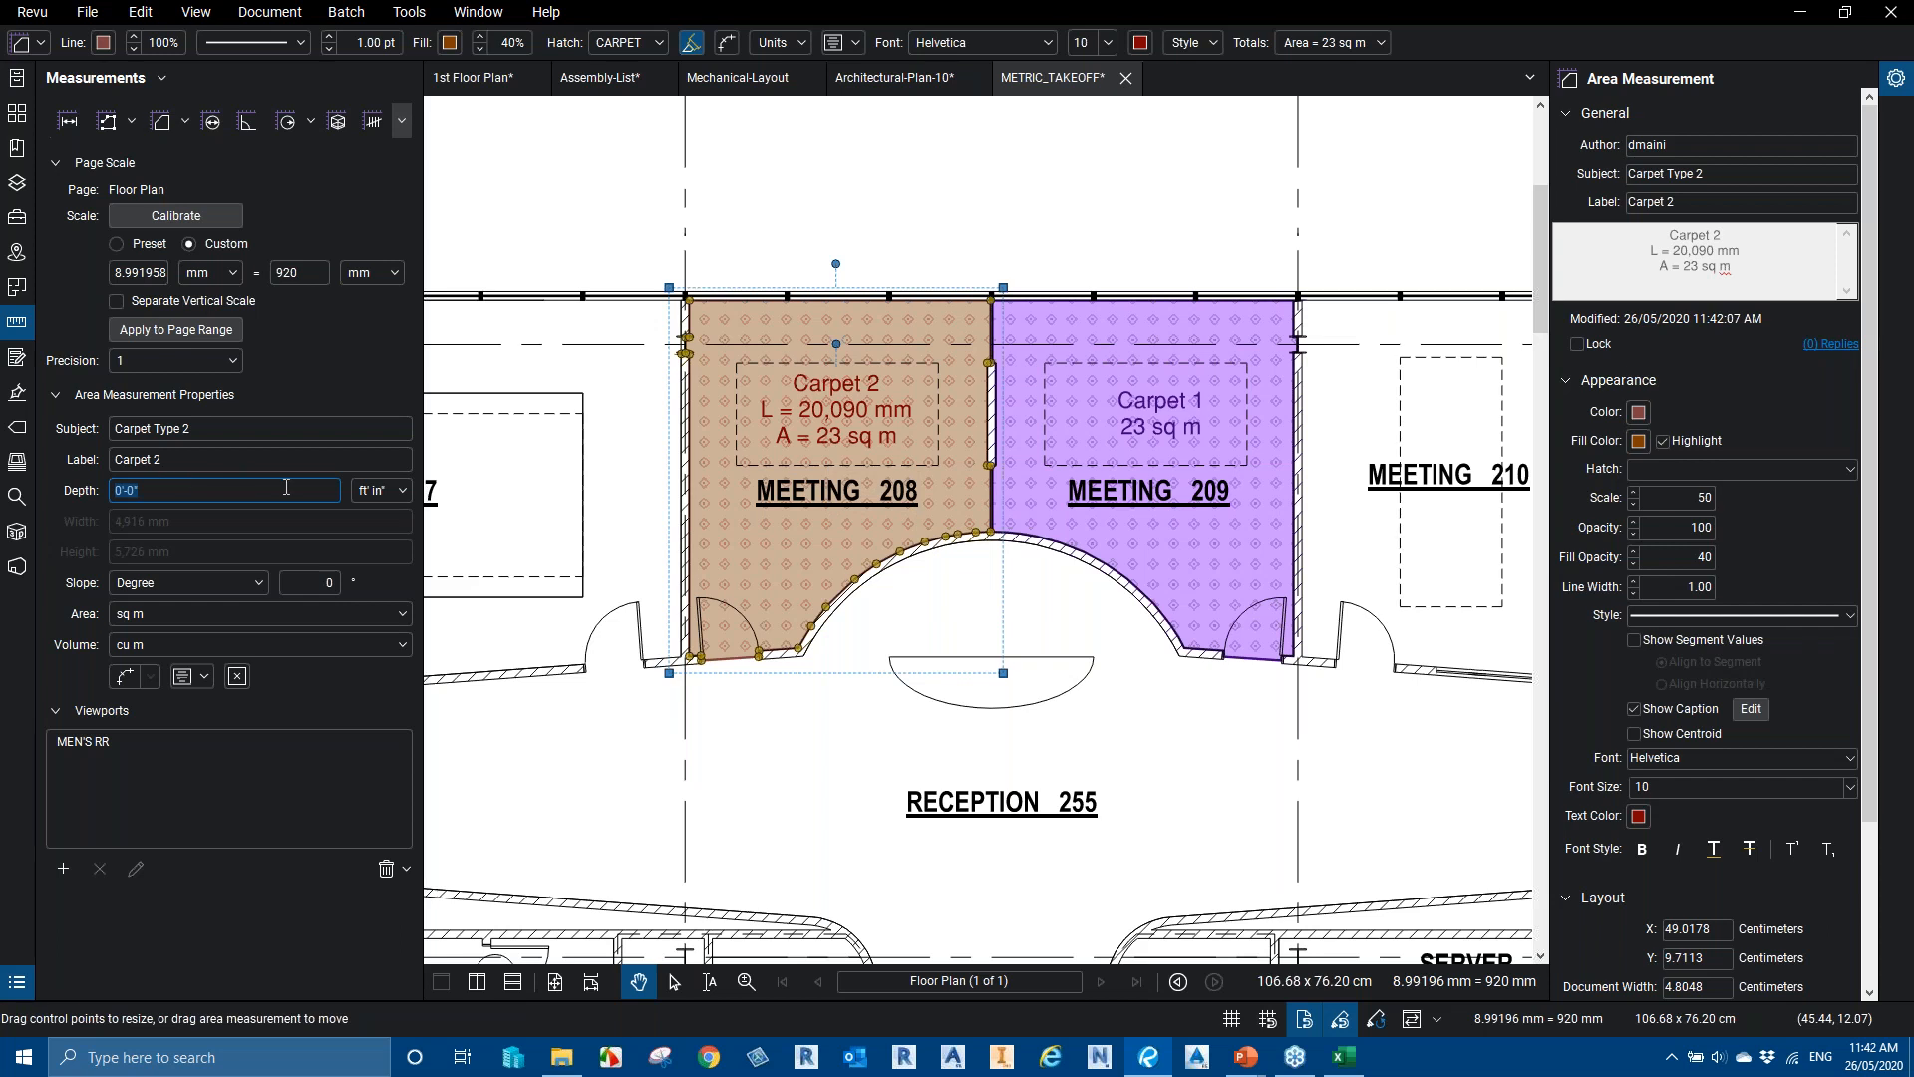
left_click(401, 489)
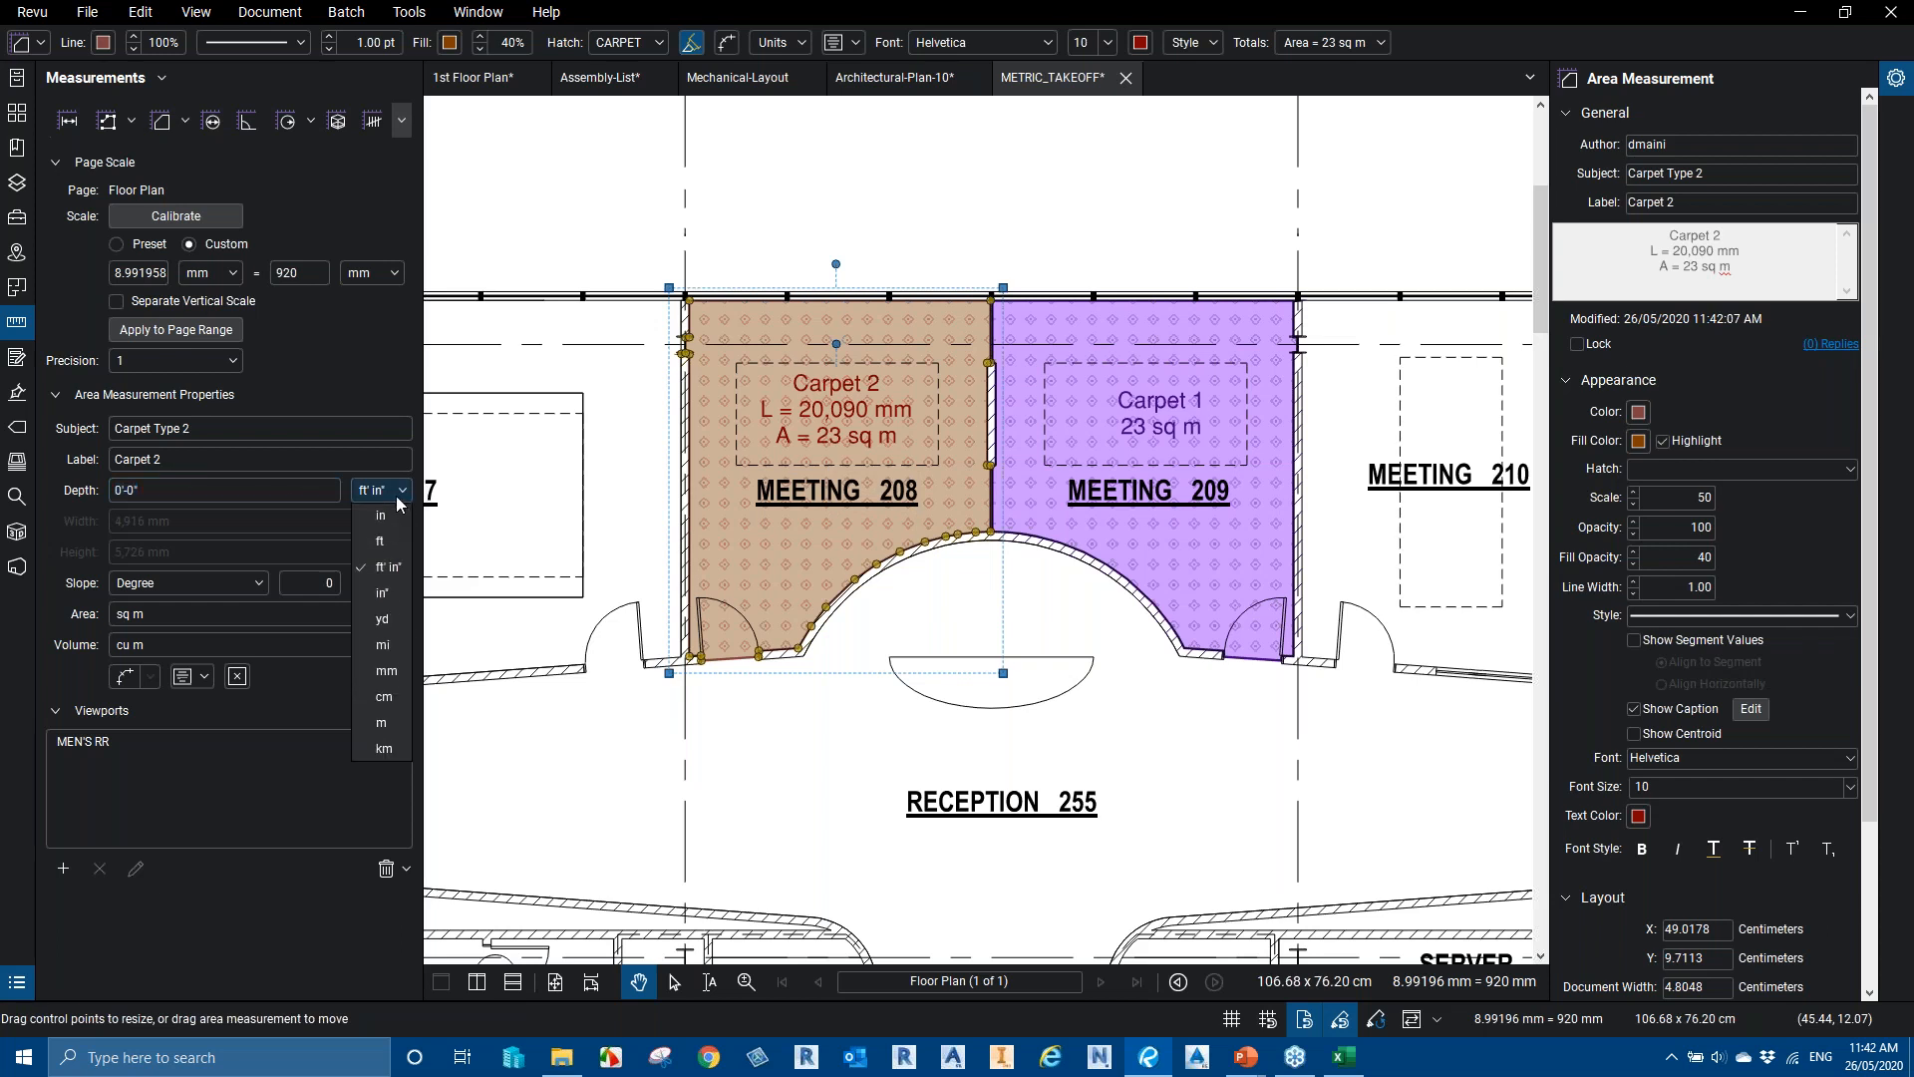
left_click(389, 670)
type("2400")
key("Return")
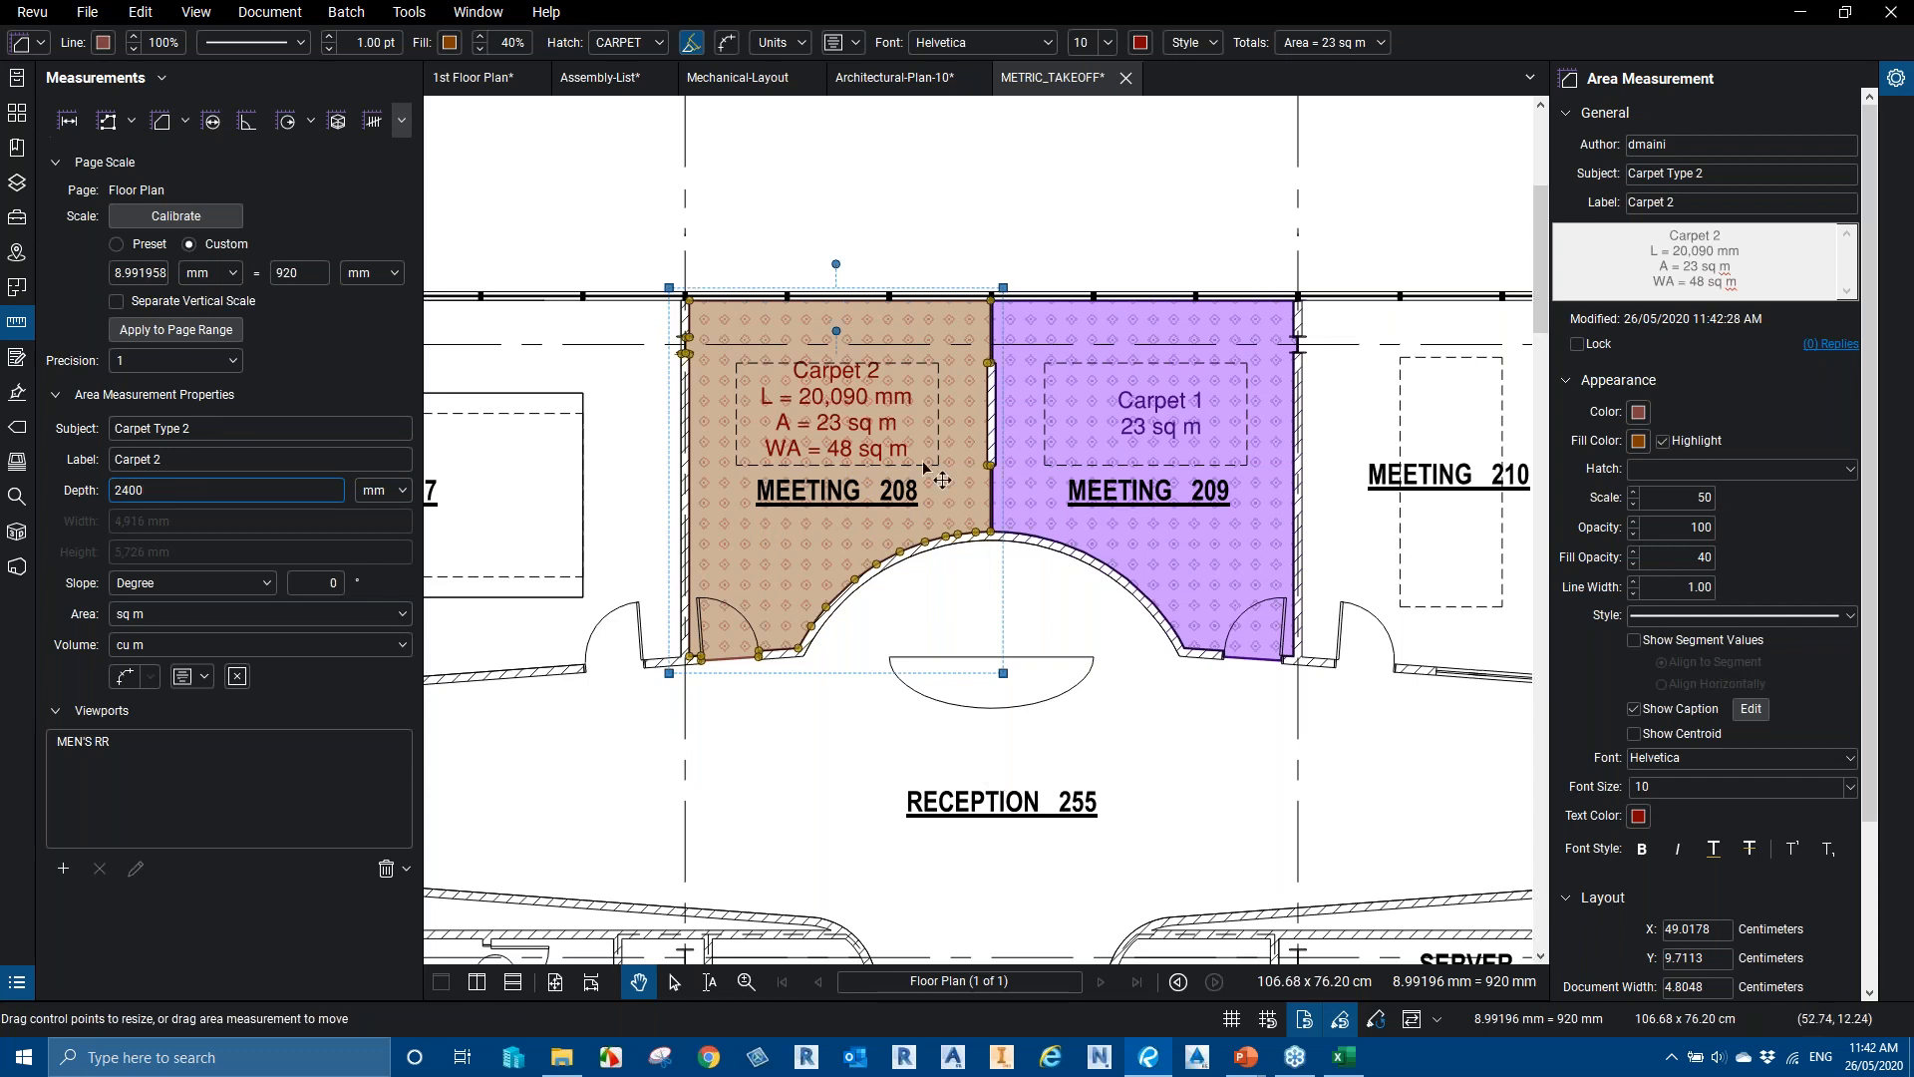
Review which values can be shown in the caption of Meeting 208's Carpet 2 measurement
left_click(1752, 710)
left_click(199, 679)
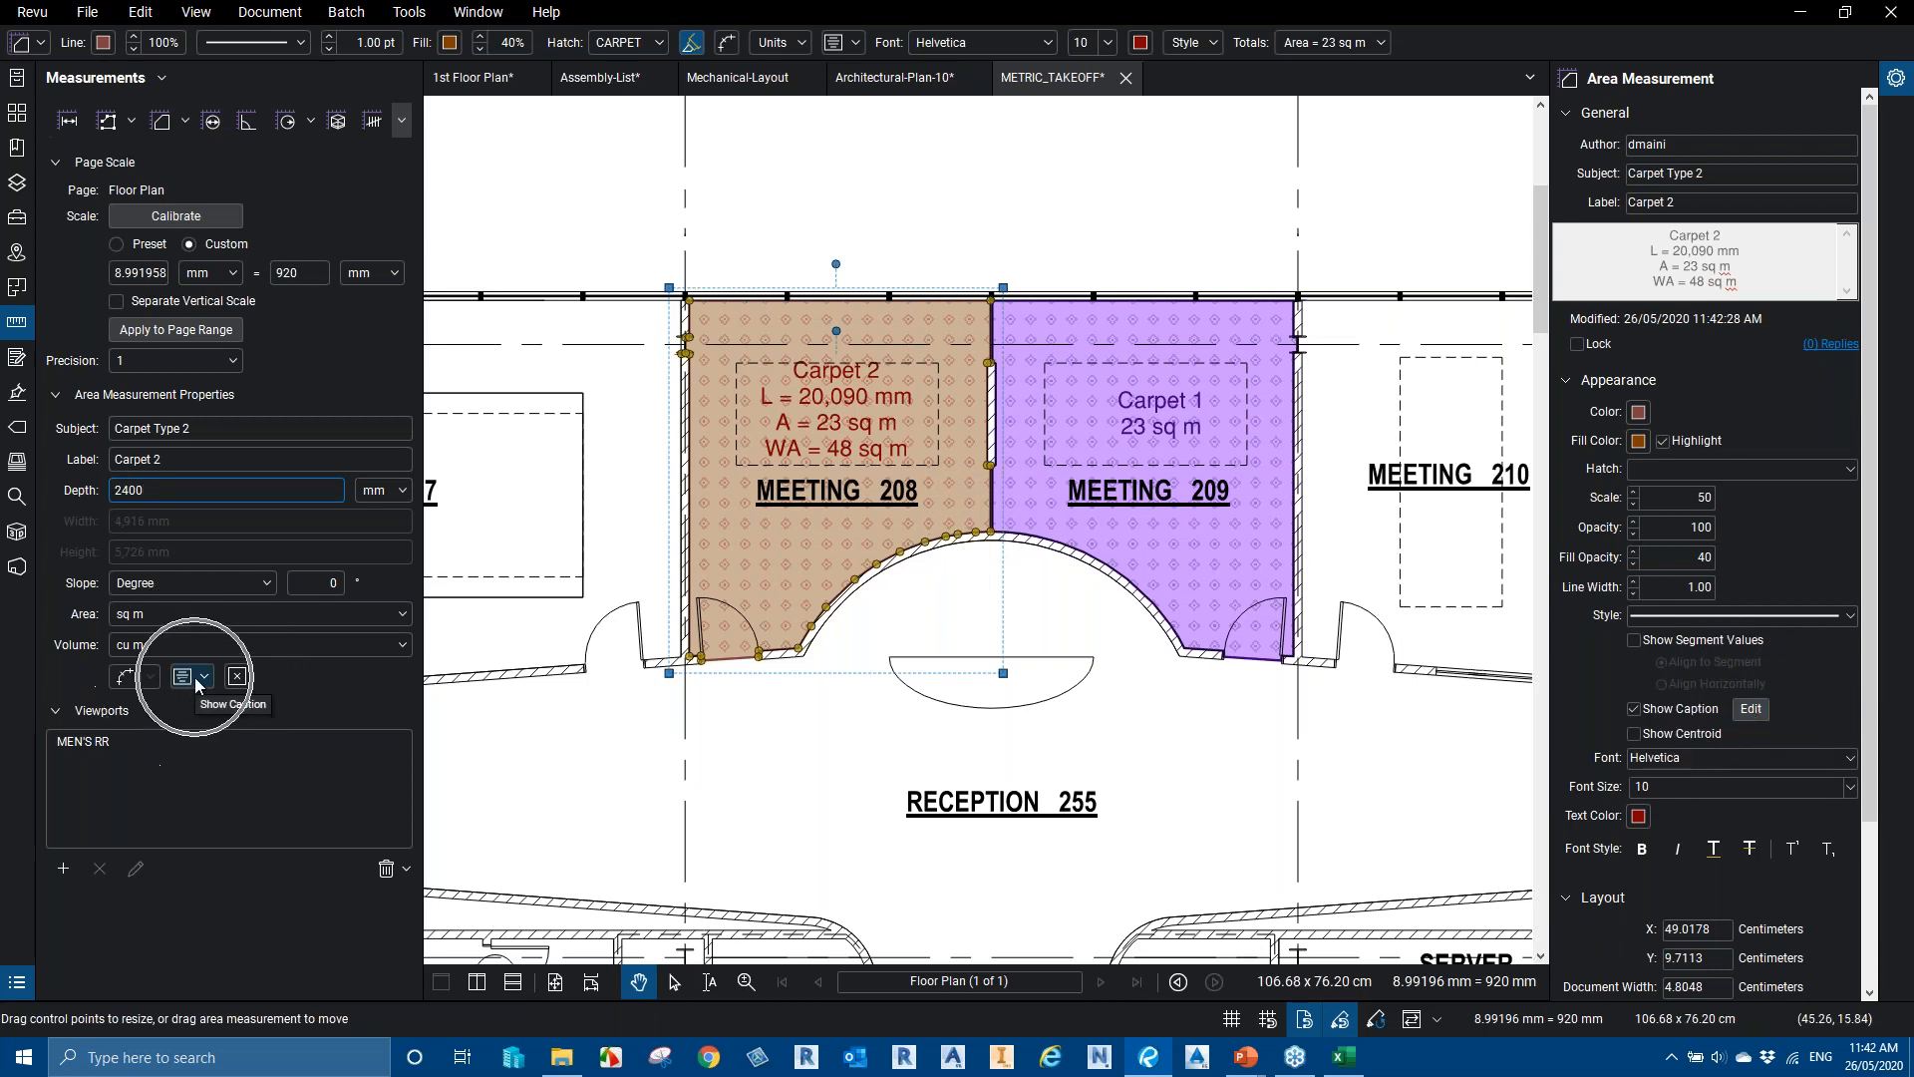
key("ctrl")
key("ctrl")
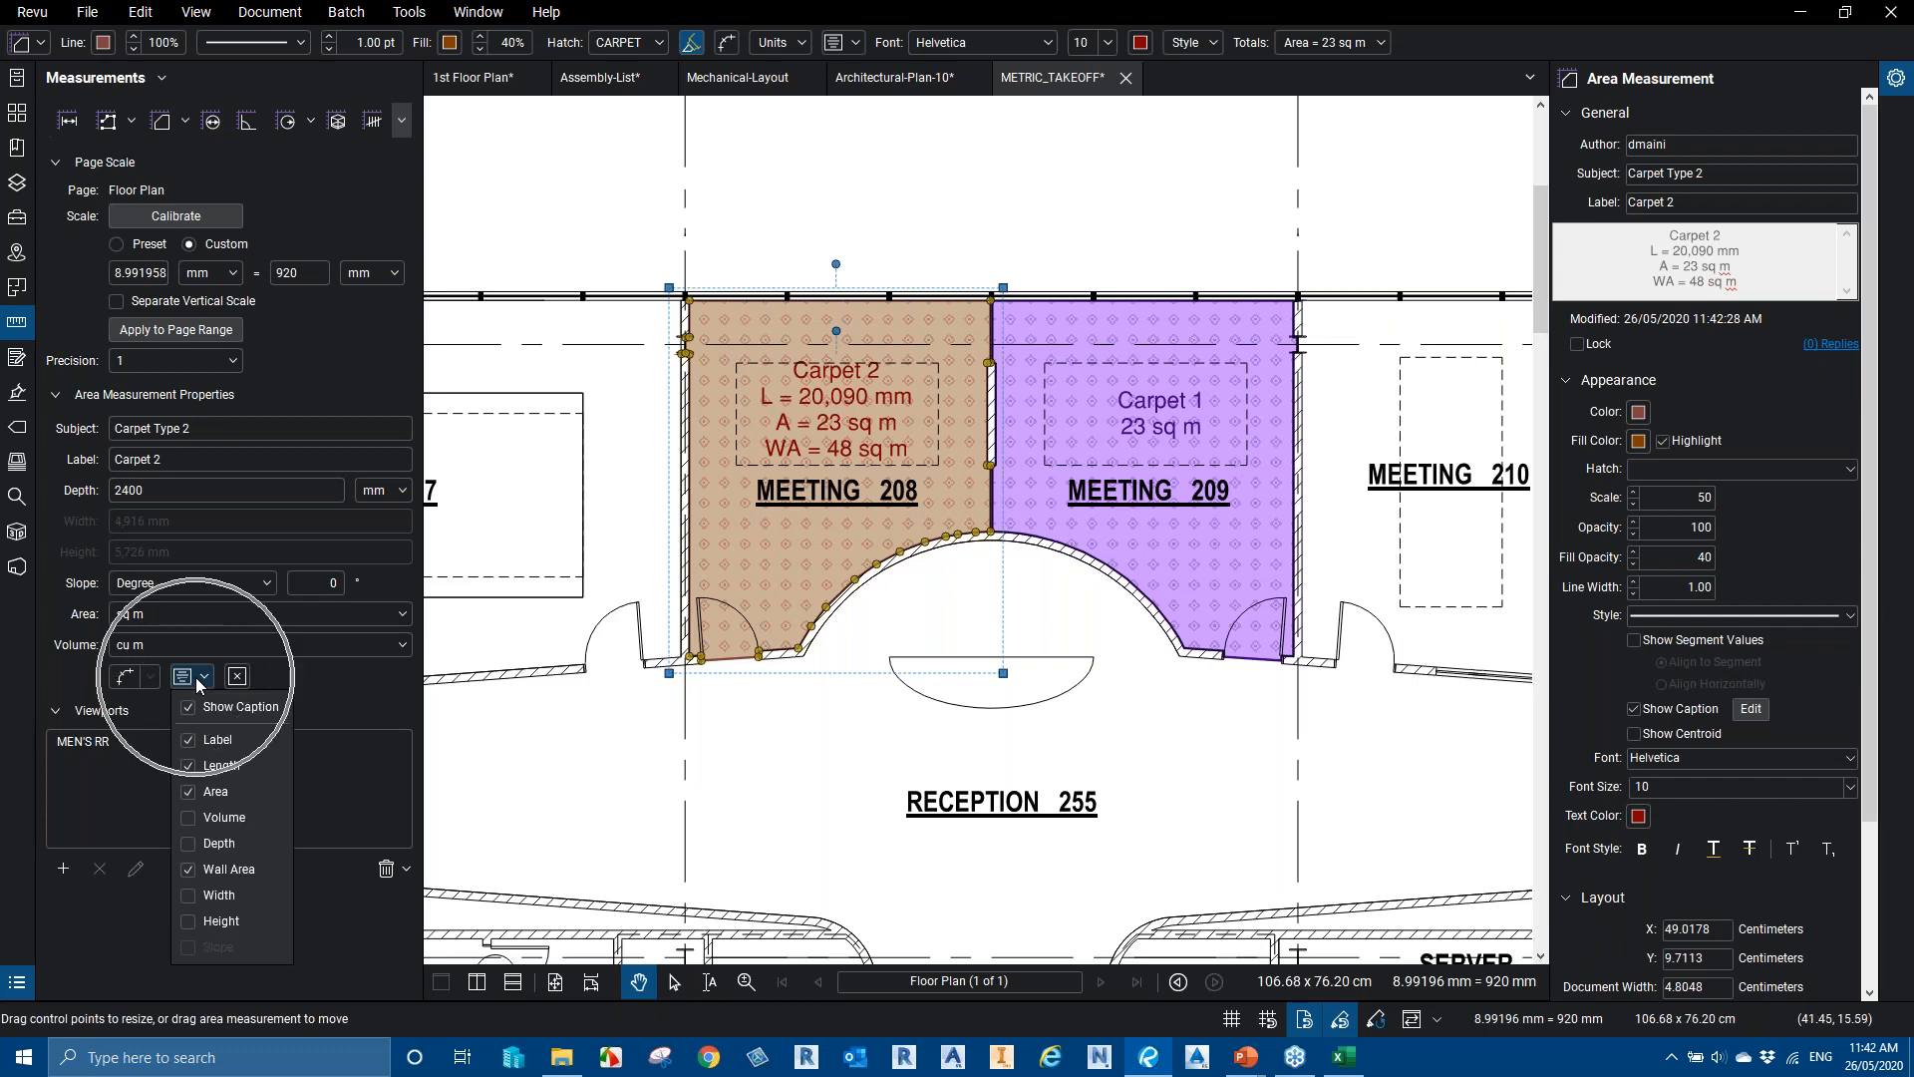
key("ctrl")
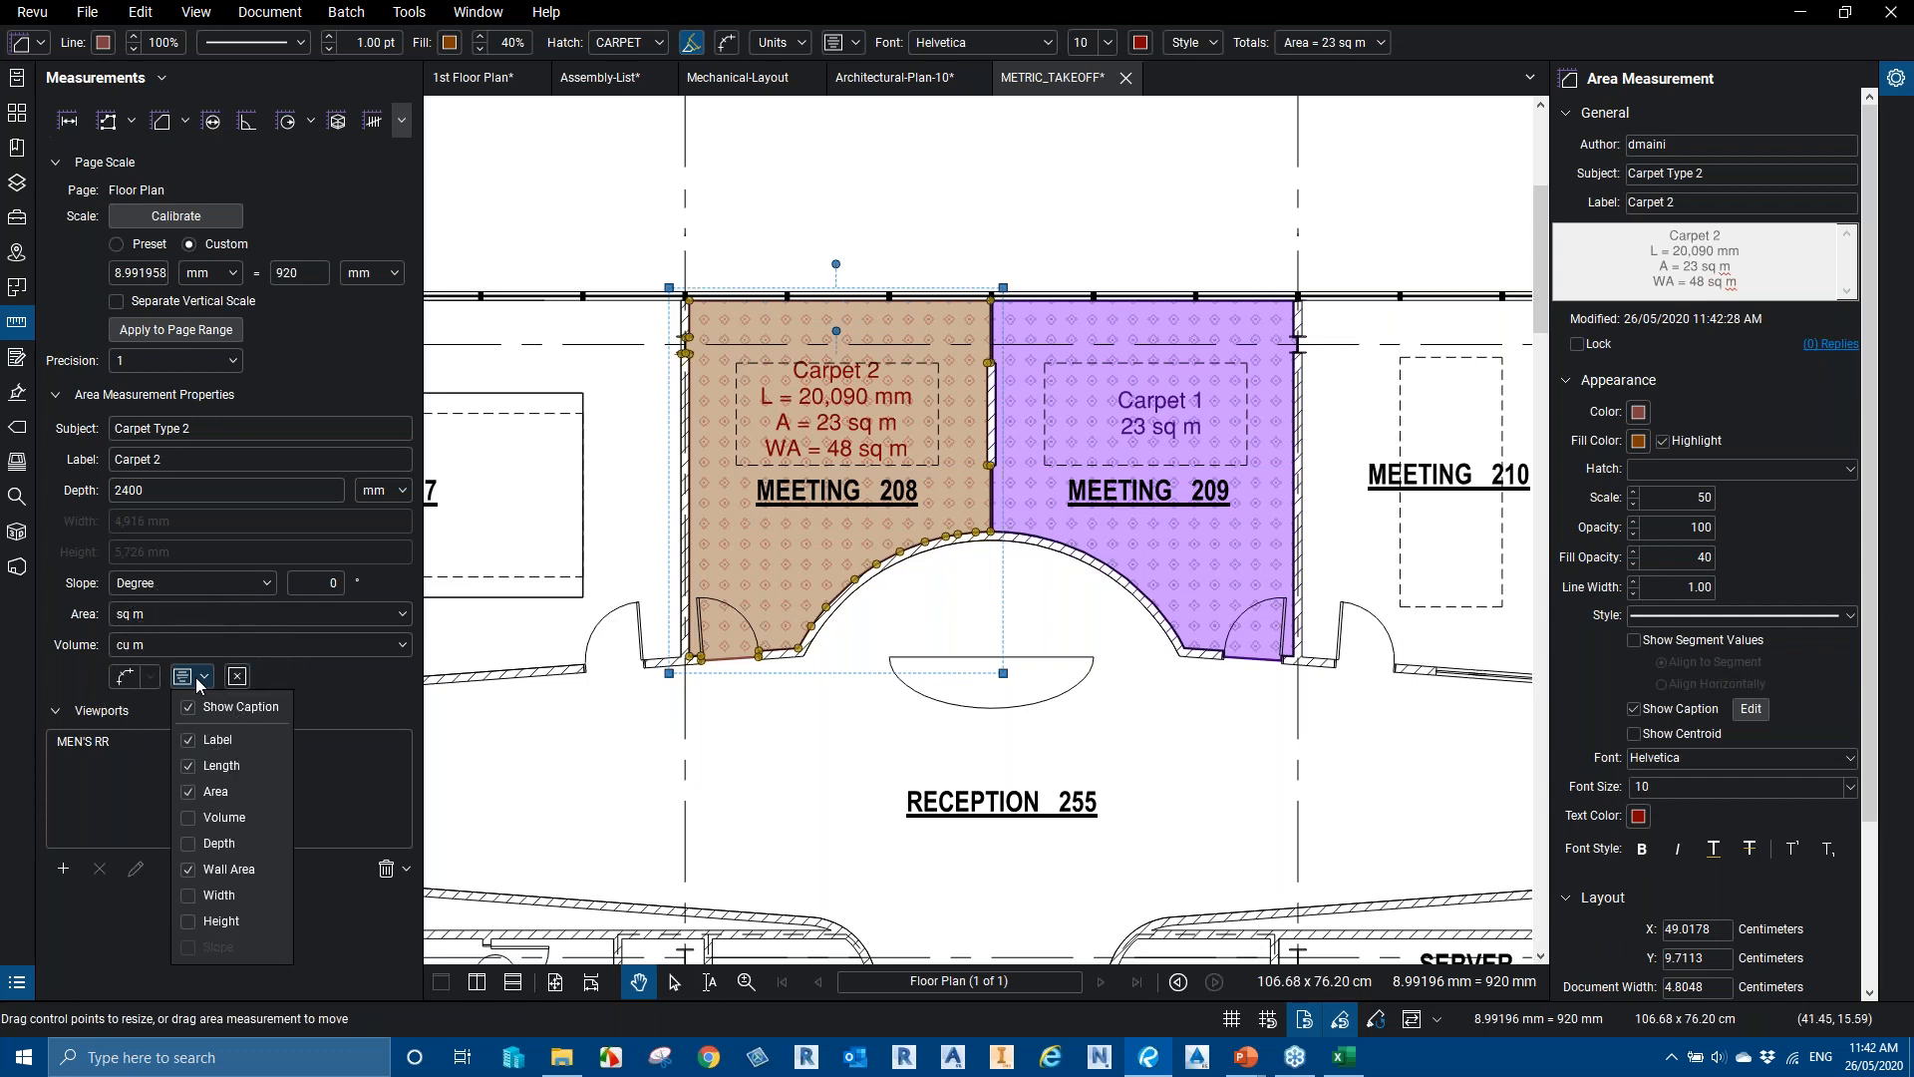
left_click(1041, 779)
Switch to the PowerPoint slide show and advance past Tip 20 to Tip 21 on showing an area's centroid
key("alt+Tab")
key("Right")
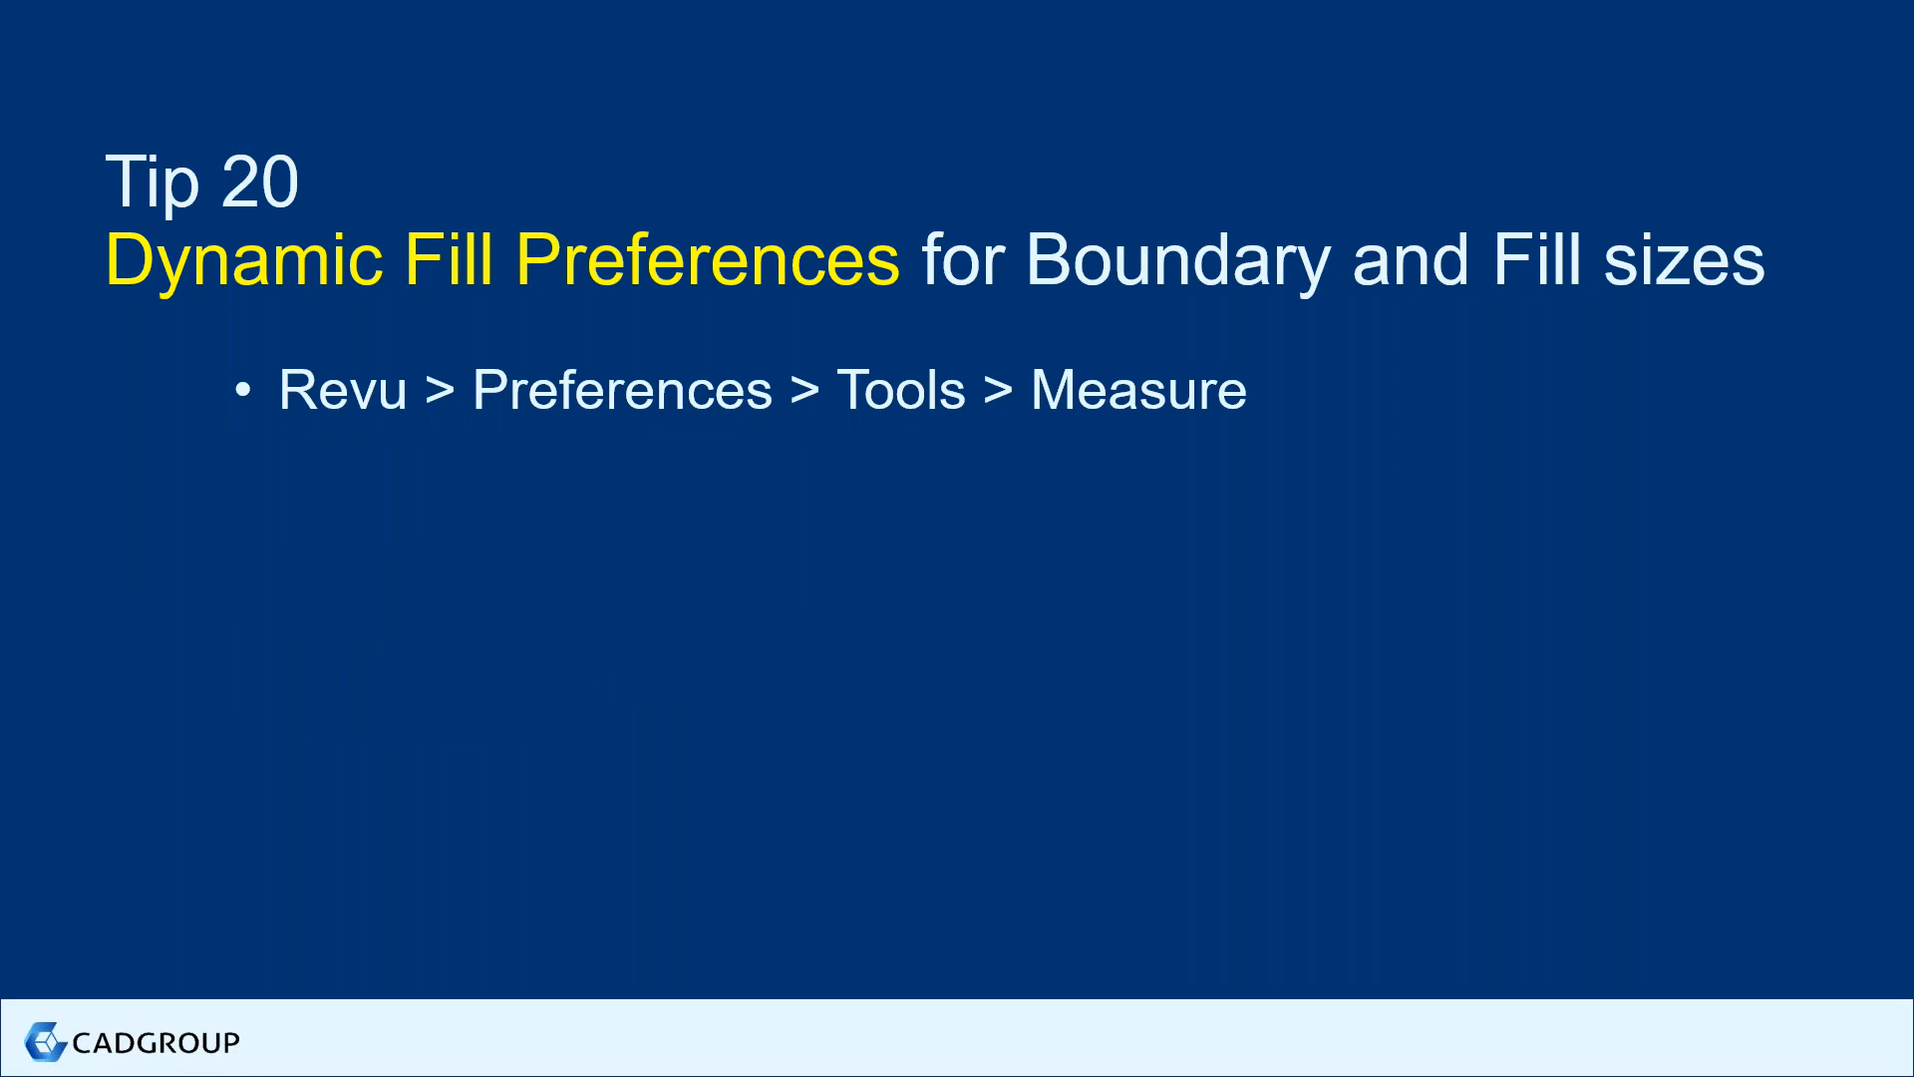
key("Right")
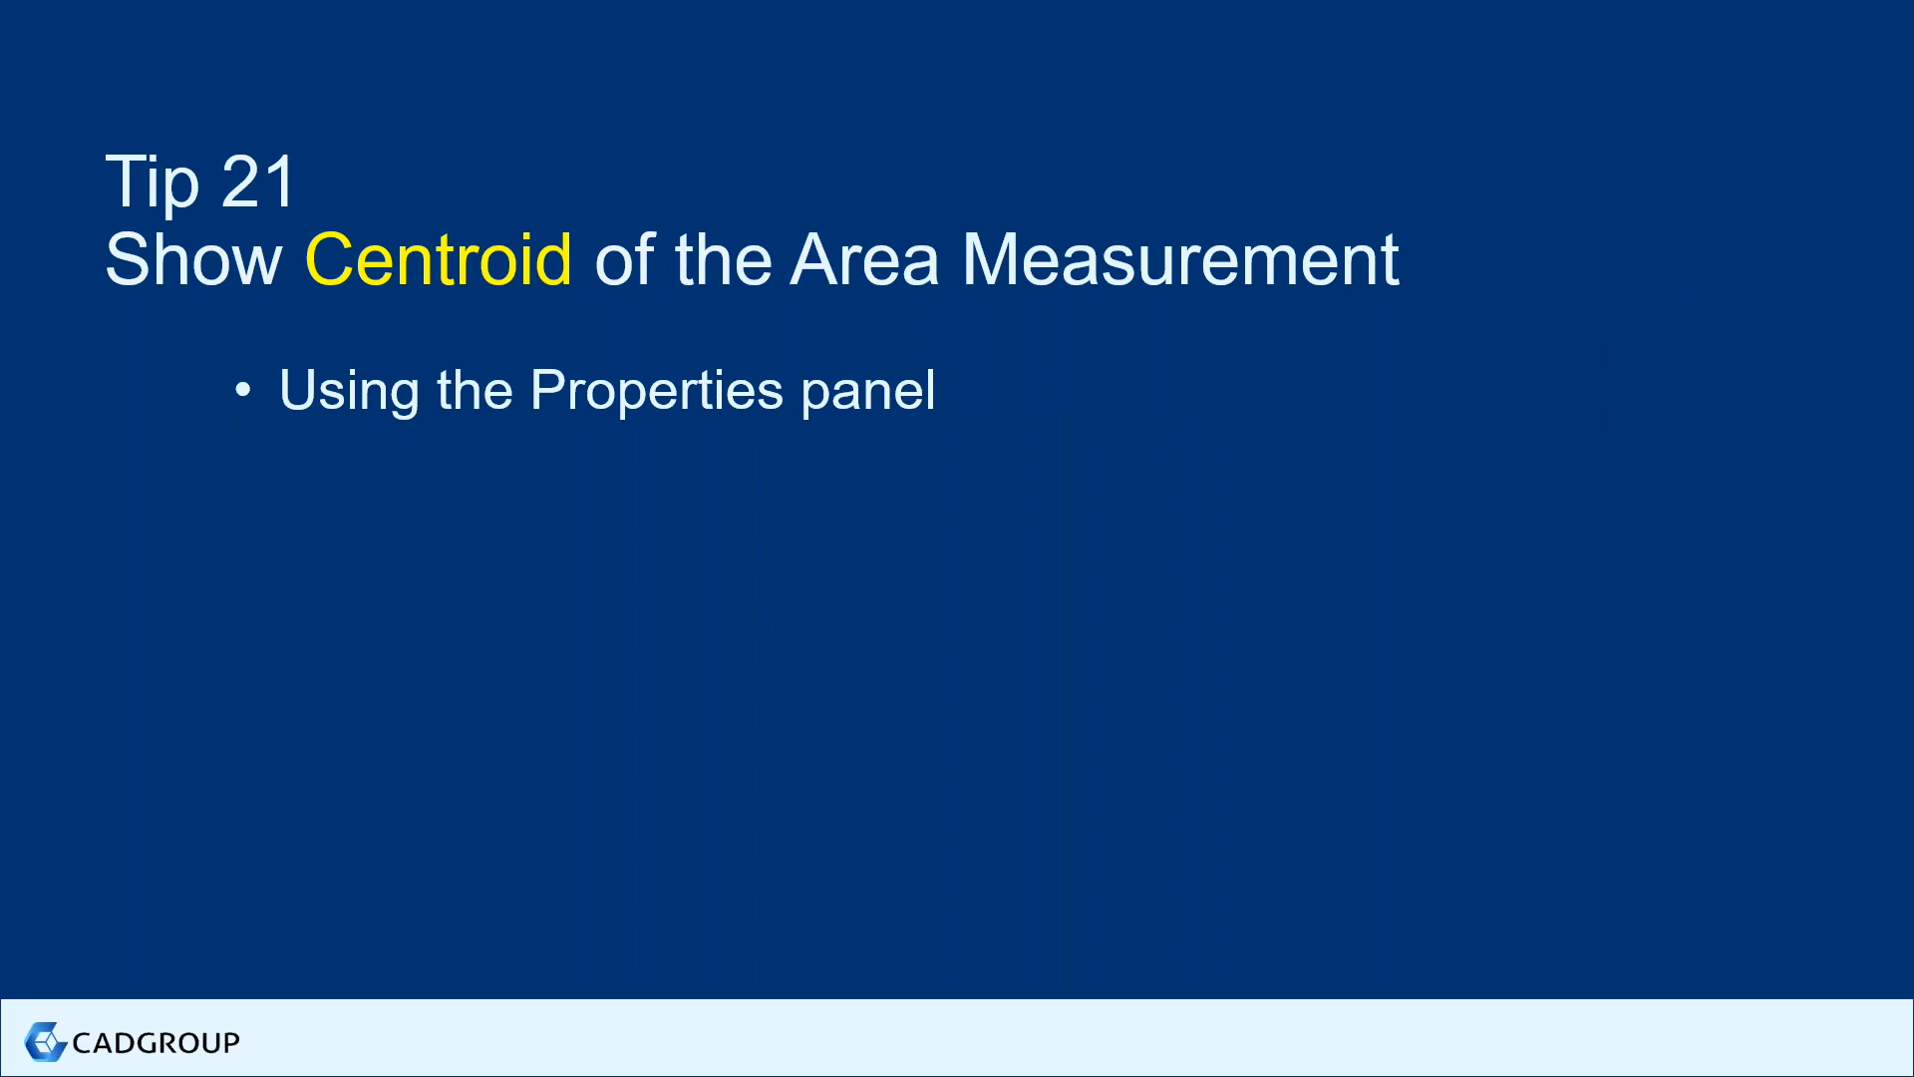
Switch to Revu and show the centroid of Meeting 209's Carpet 1 area measurement
key("alt+Tab")
left_click(1154, 465)
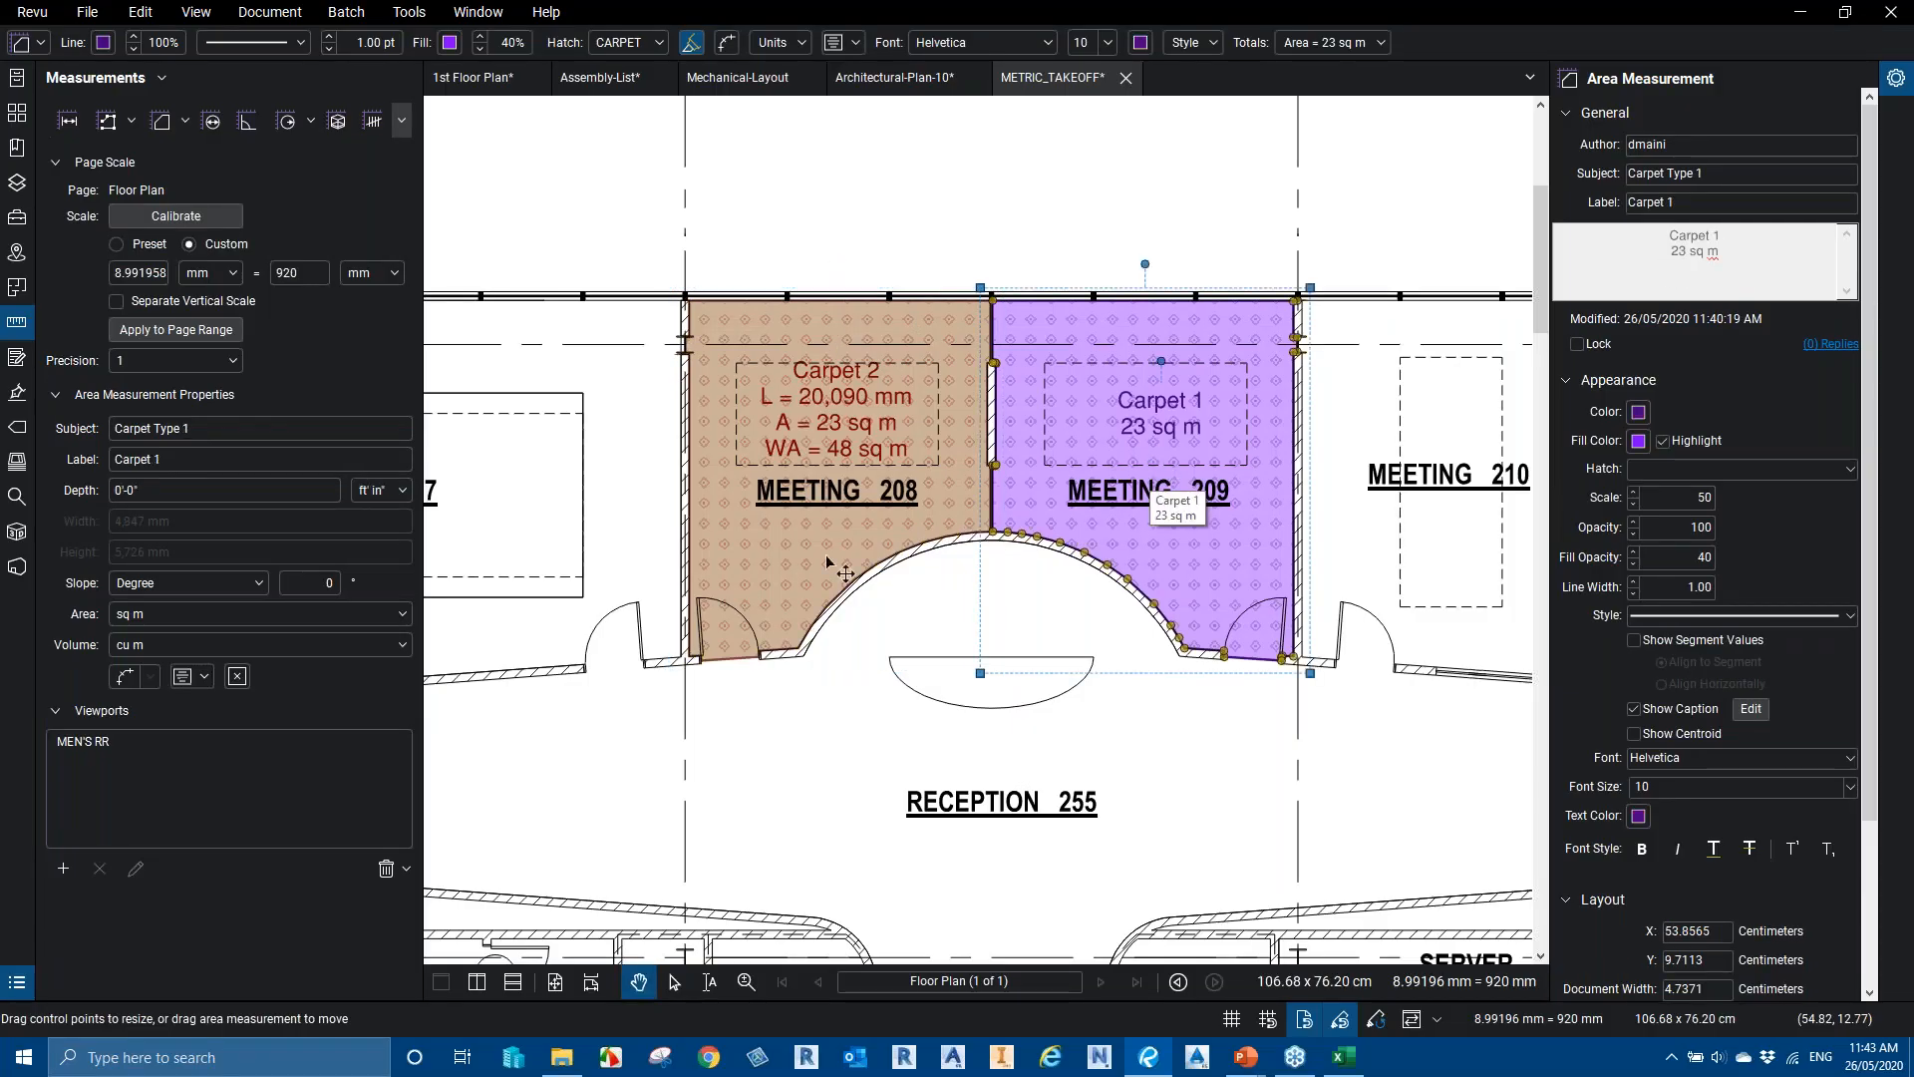
left_click(237, 679)
left_click(237, 679)
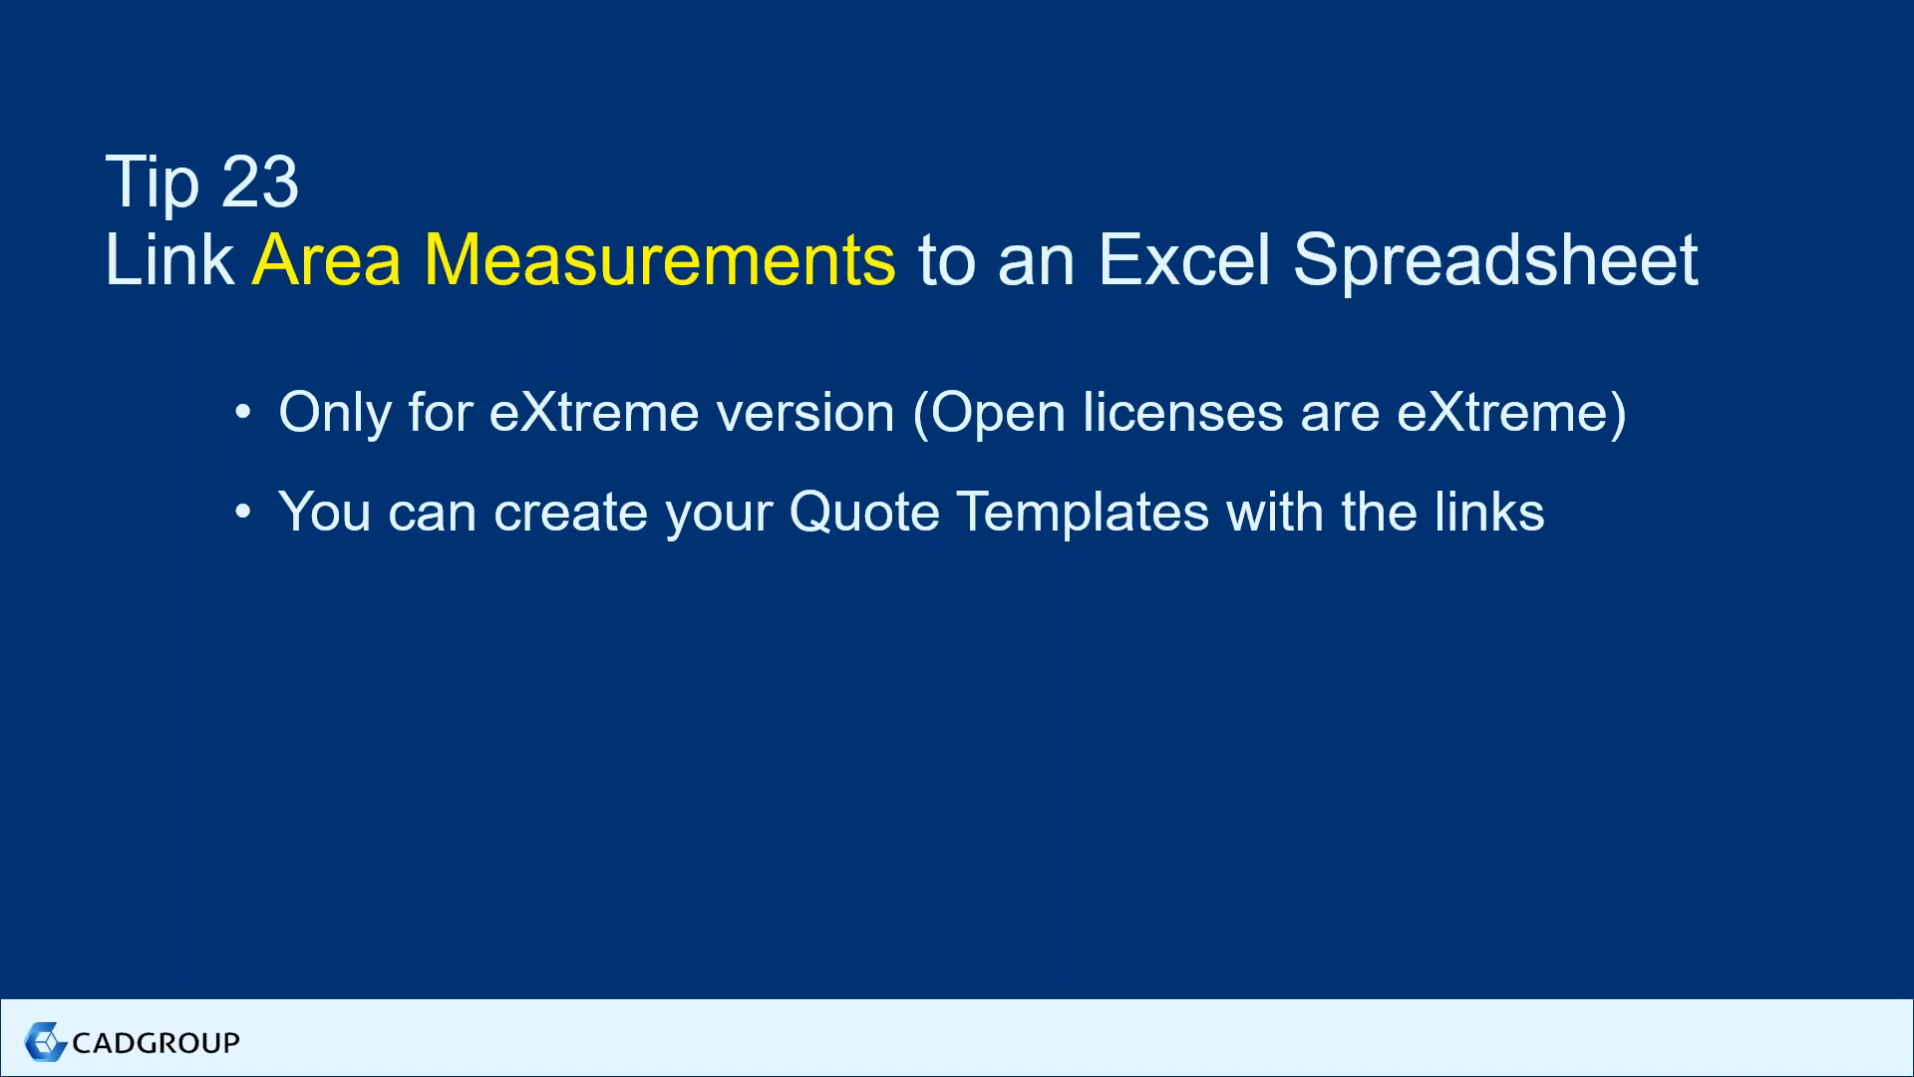
Return to Revu and save the METRIC_TAKEOFF drawing
key("alt+Tab")
scroll(1030, 720, "down", 2)
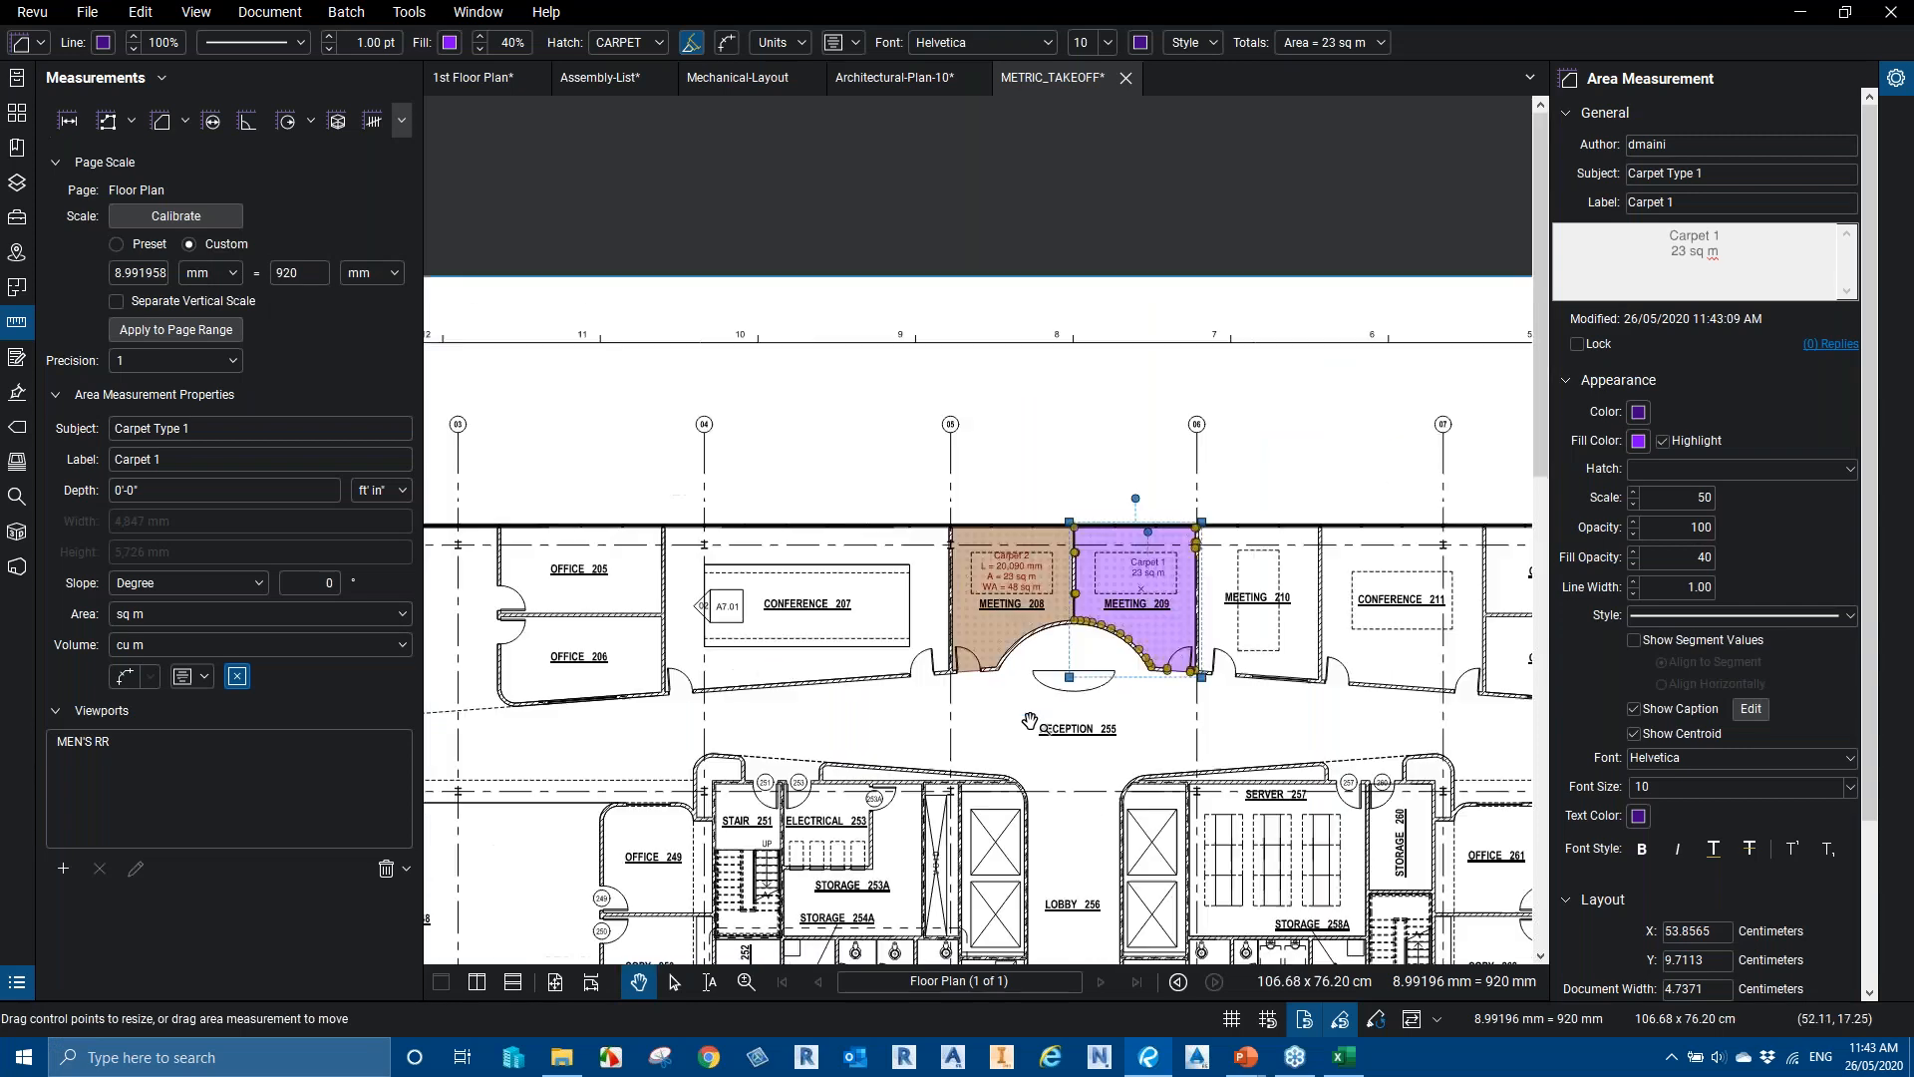
scroll(1029, 720, "down", 2)
left_click_drag(1030, 720, 1226, 578)
key("ctrl+s")
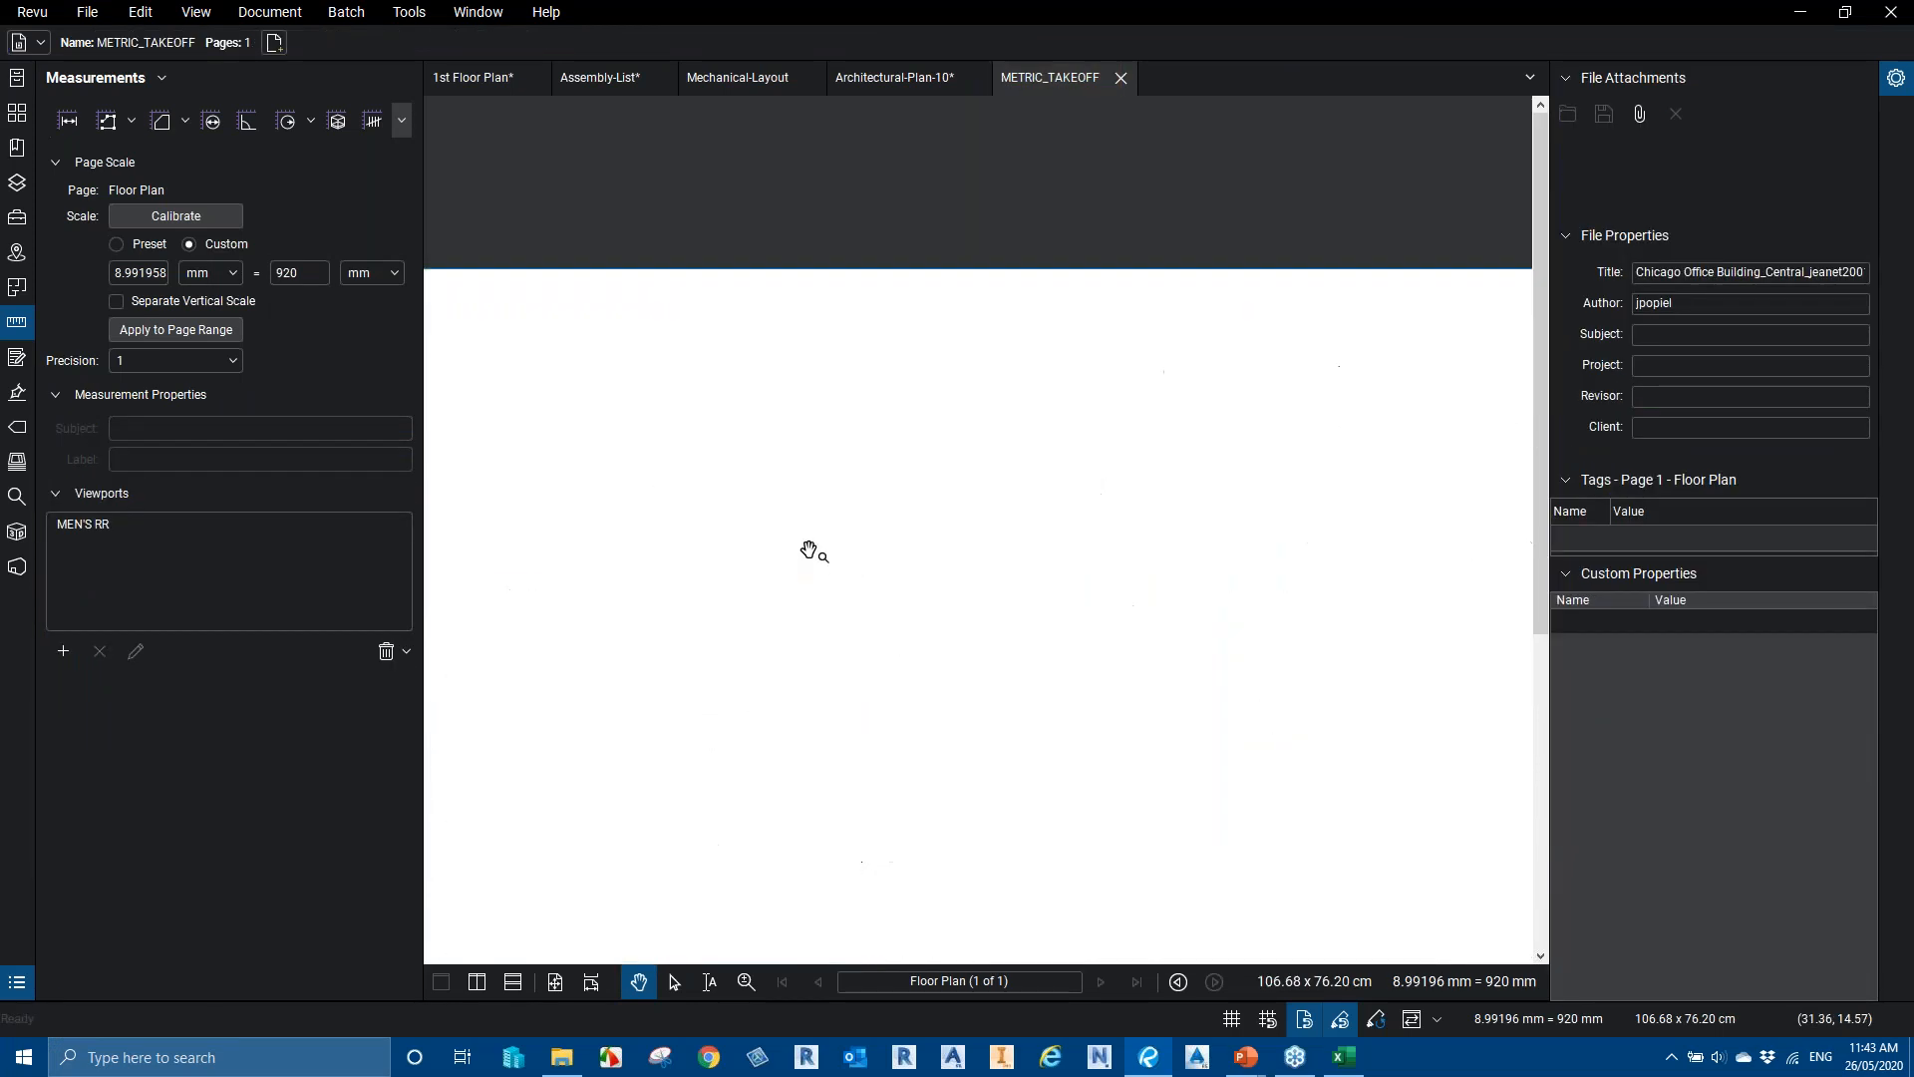
scroll(887, 504, "up", 3)
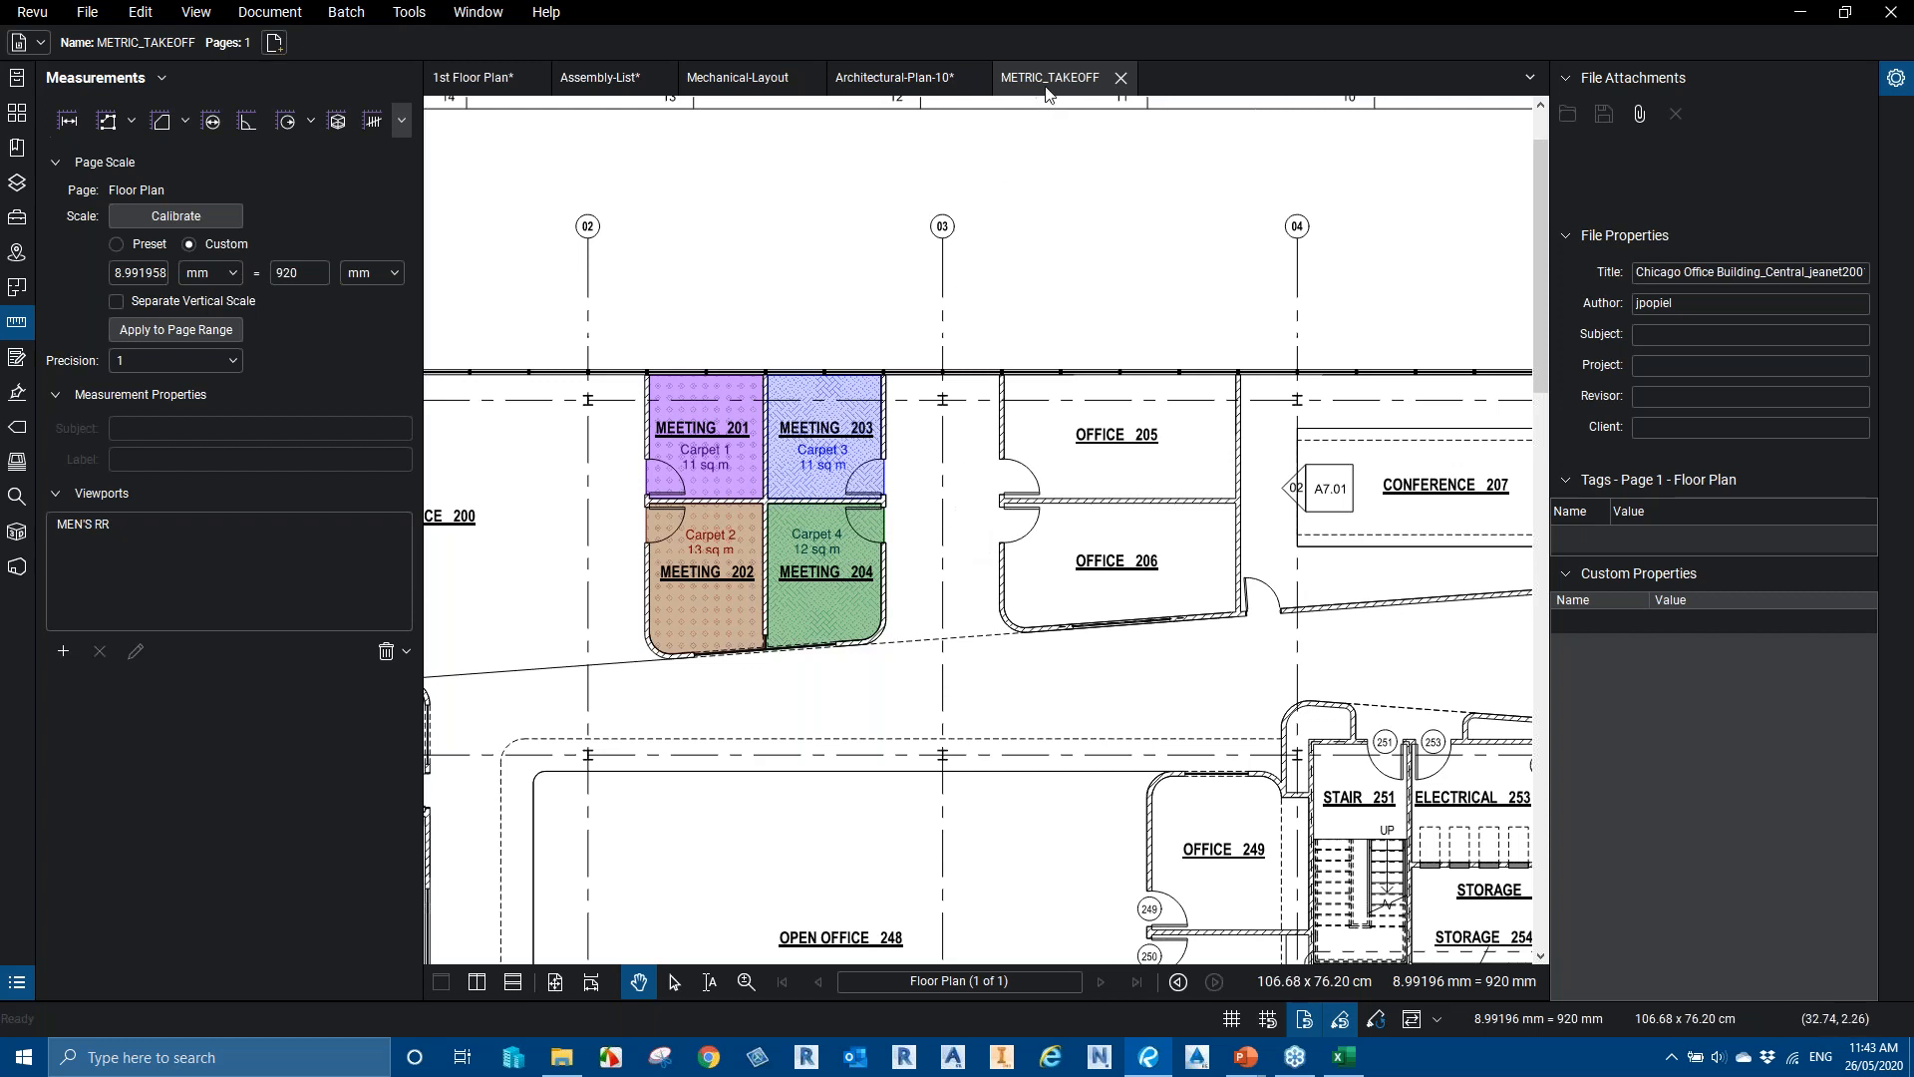
scroll(740, 475, "up", 2)
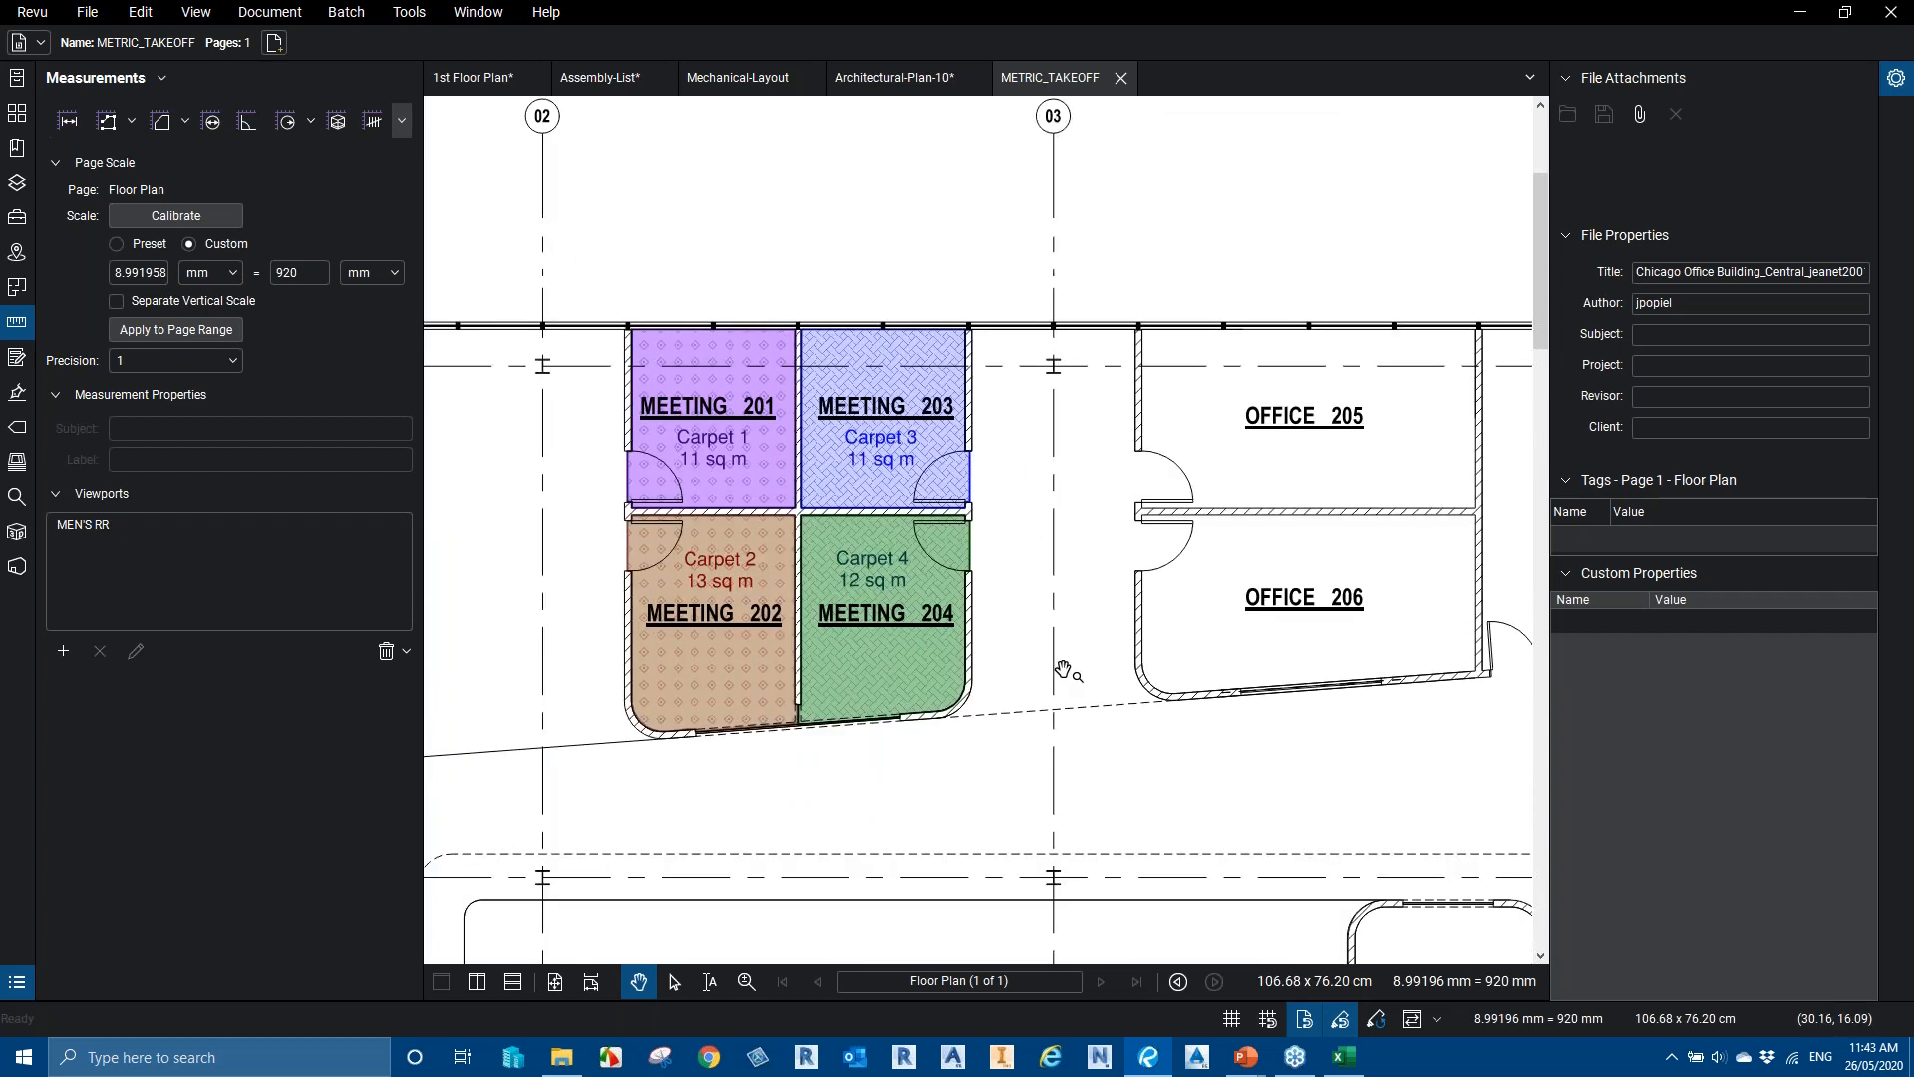
Switch to Excel, create a quantity link in the Carpet quantity cell B4 and add METRIC_TAKEOFF.pdf from the Desktop's Dataset folder as the linked file
left_click(1343, 1055)
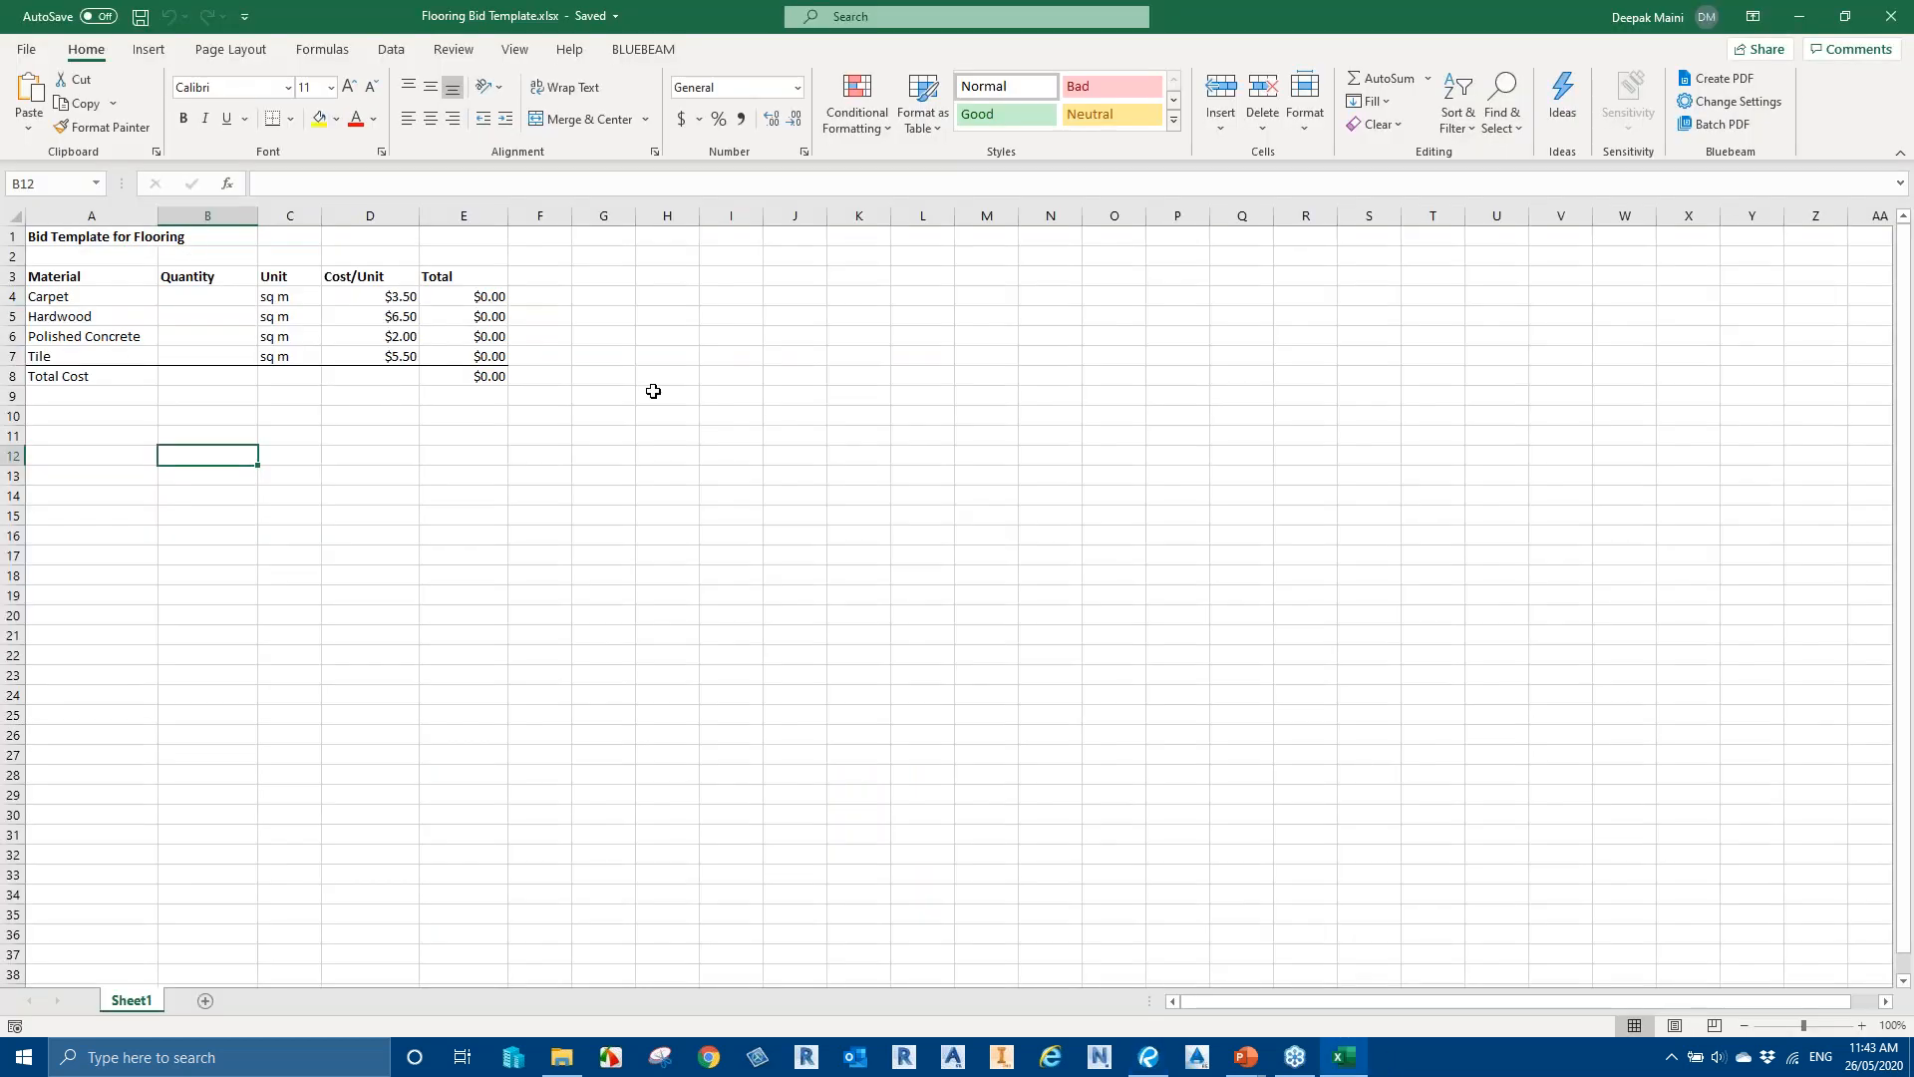
left_click(211, 295)
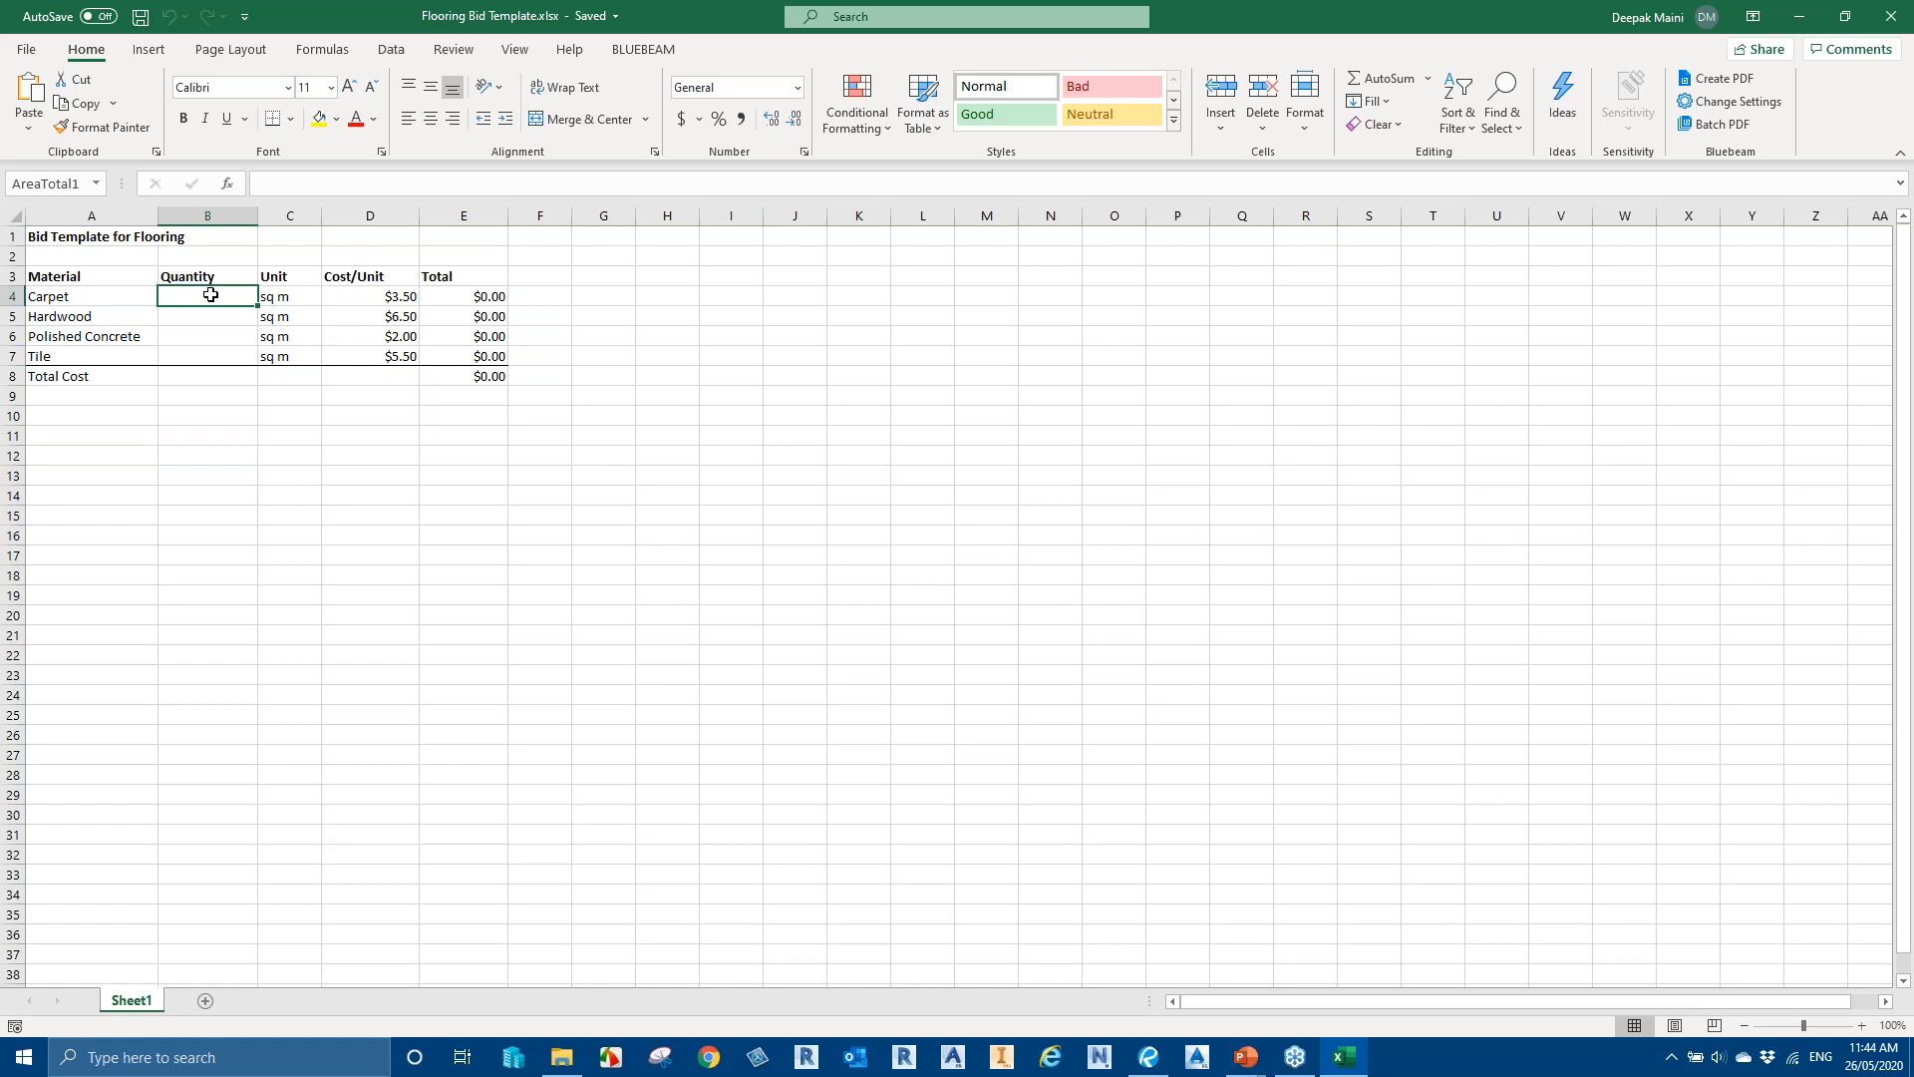
right_click(210, 295)
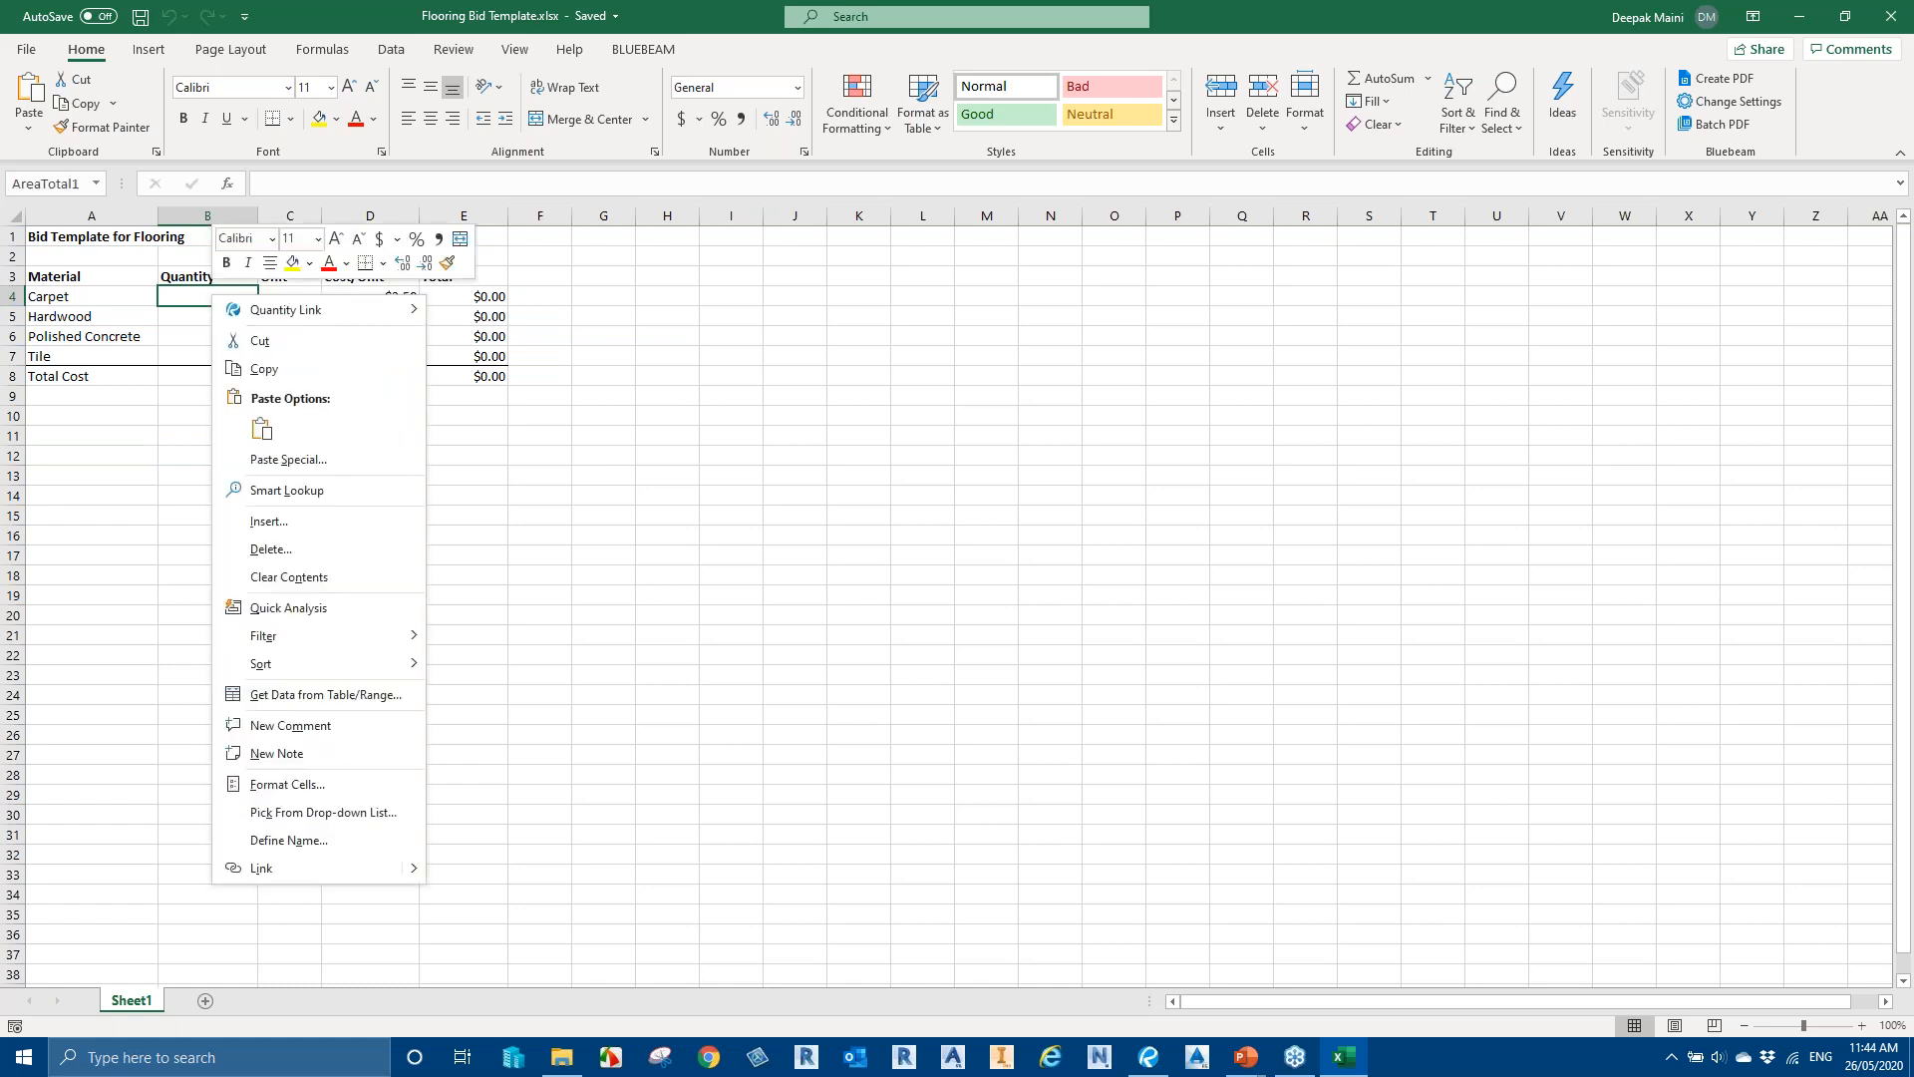
mouse_move(311, 319)
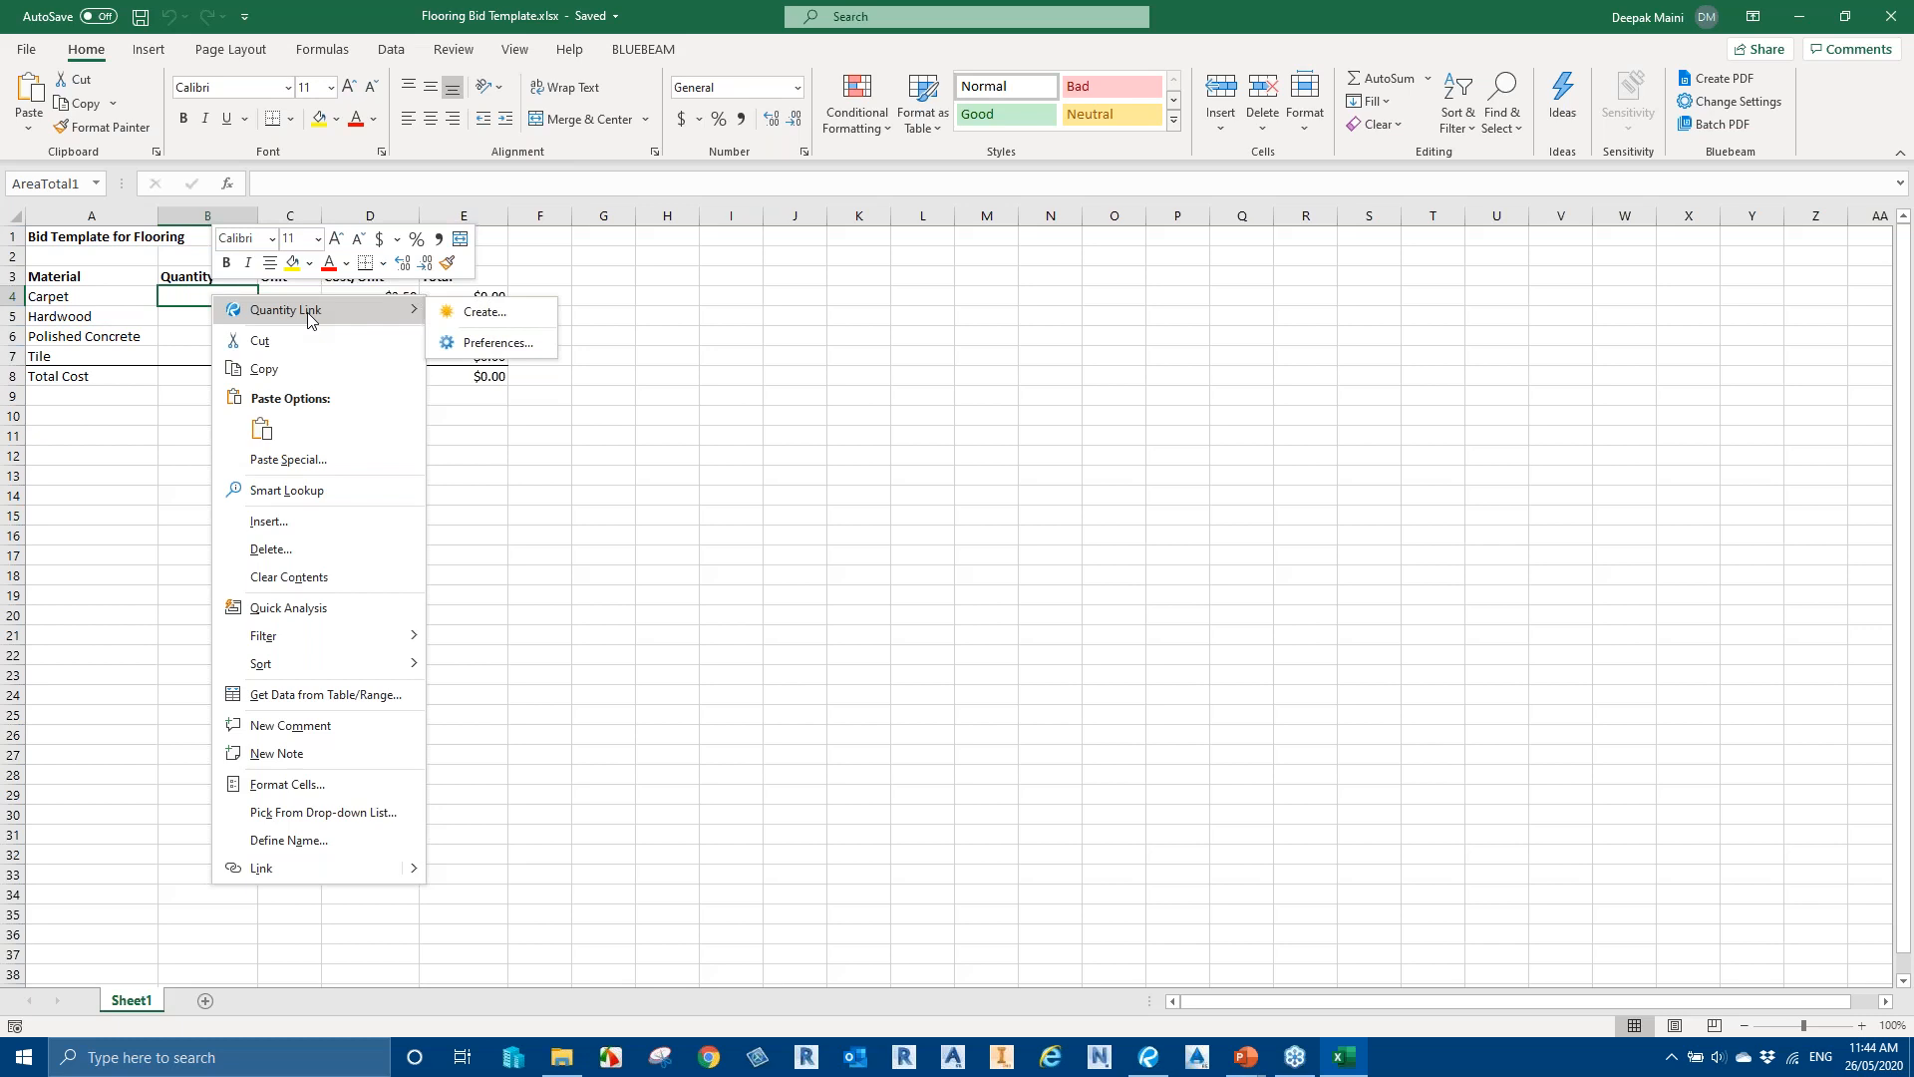
left_click(500, 321)
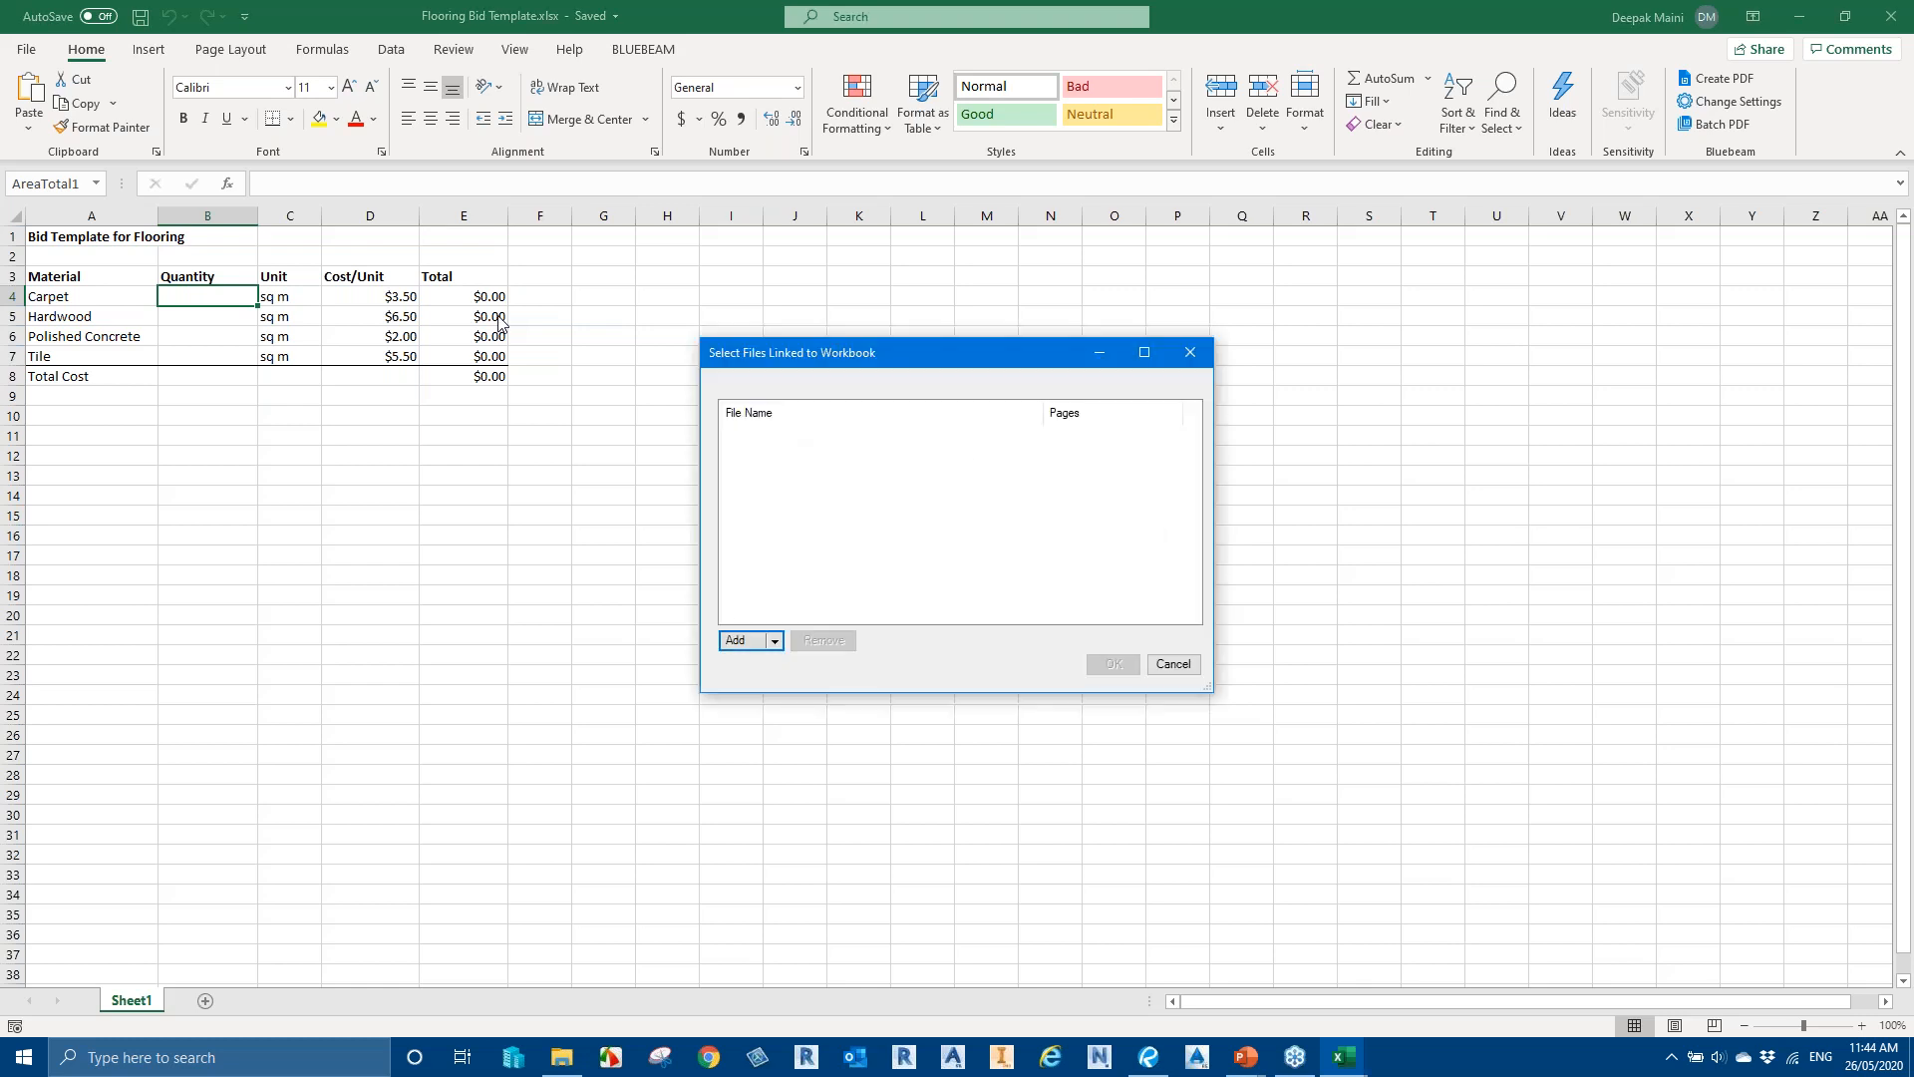
left_click(775, 641)
left_click(797, 664)
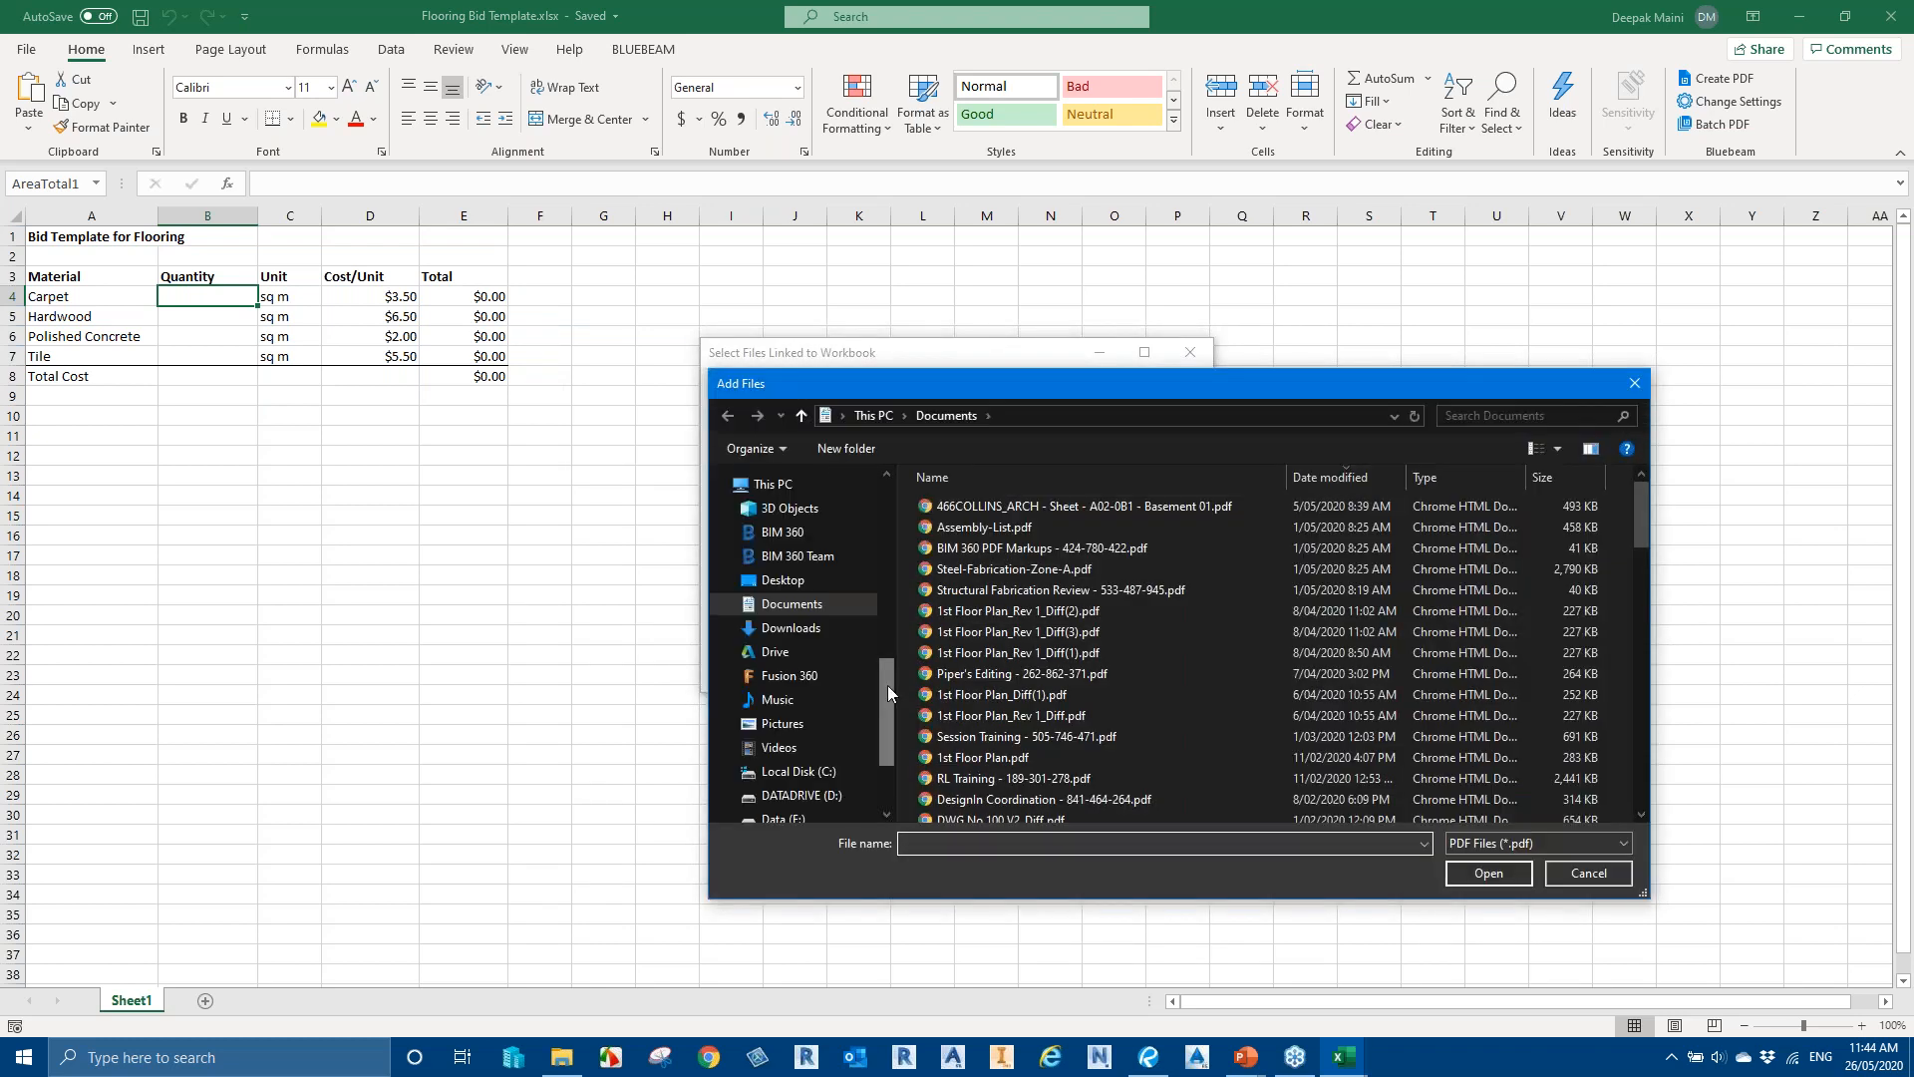
left_click(783, 516)
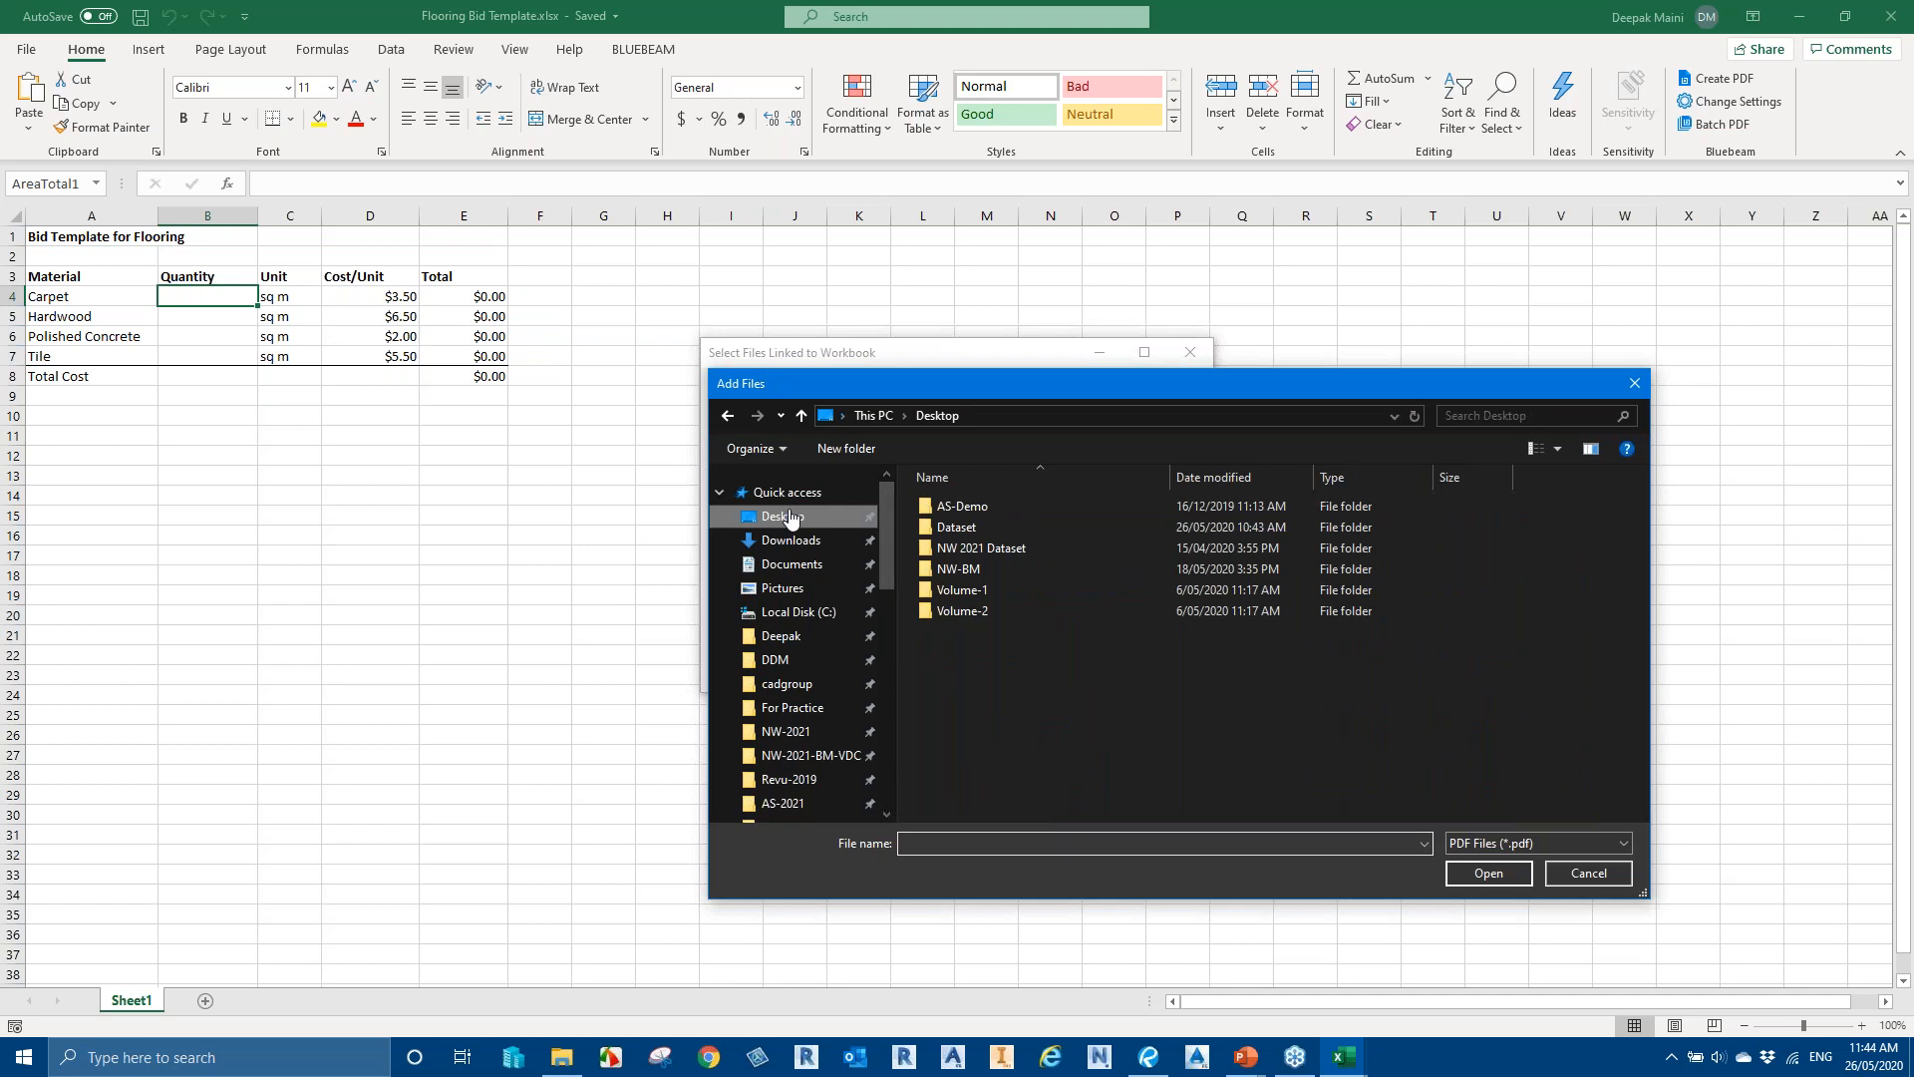
double_click(968, 531)
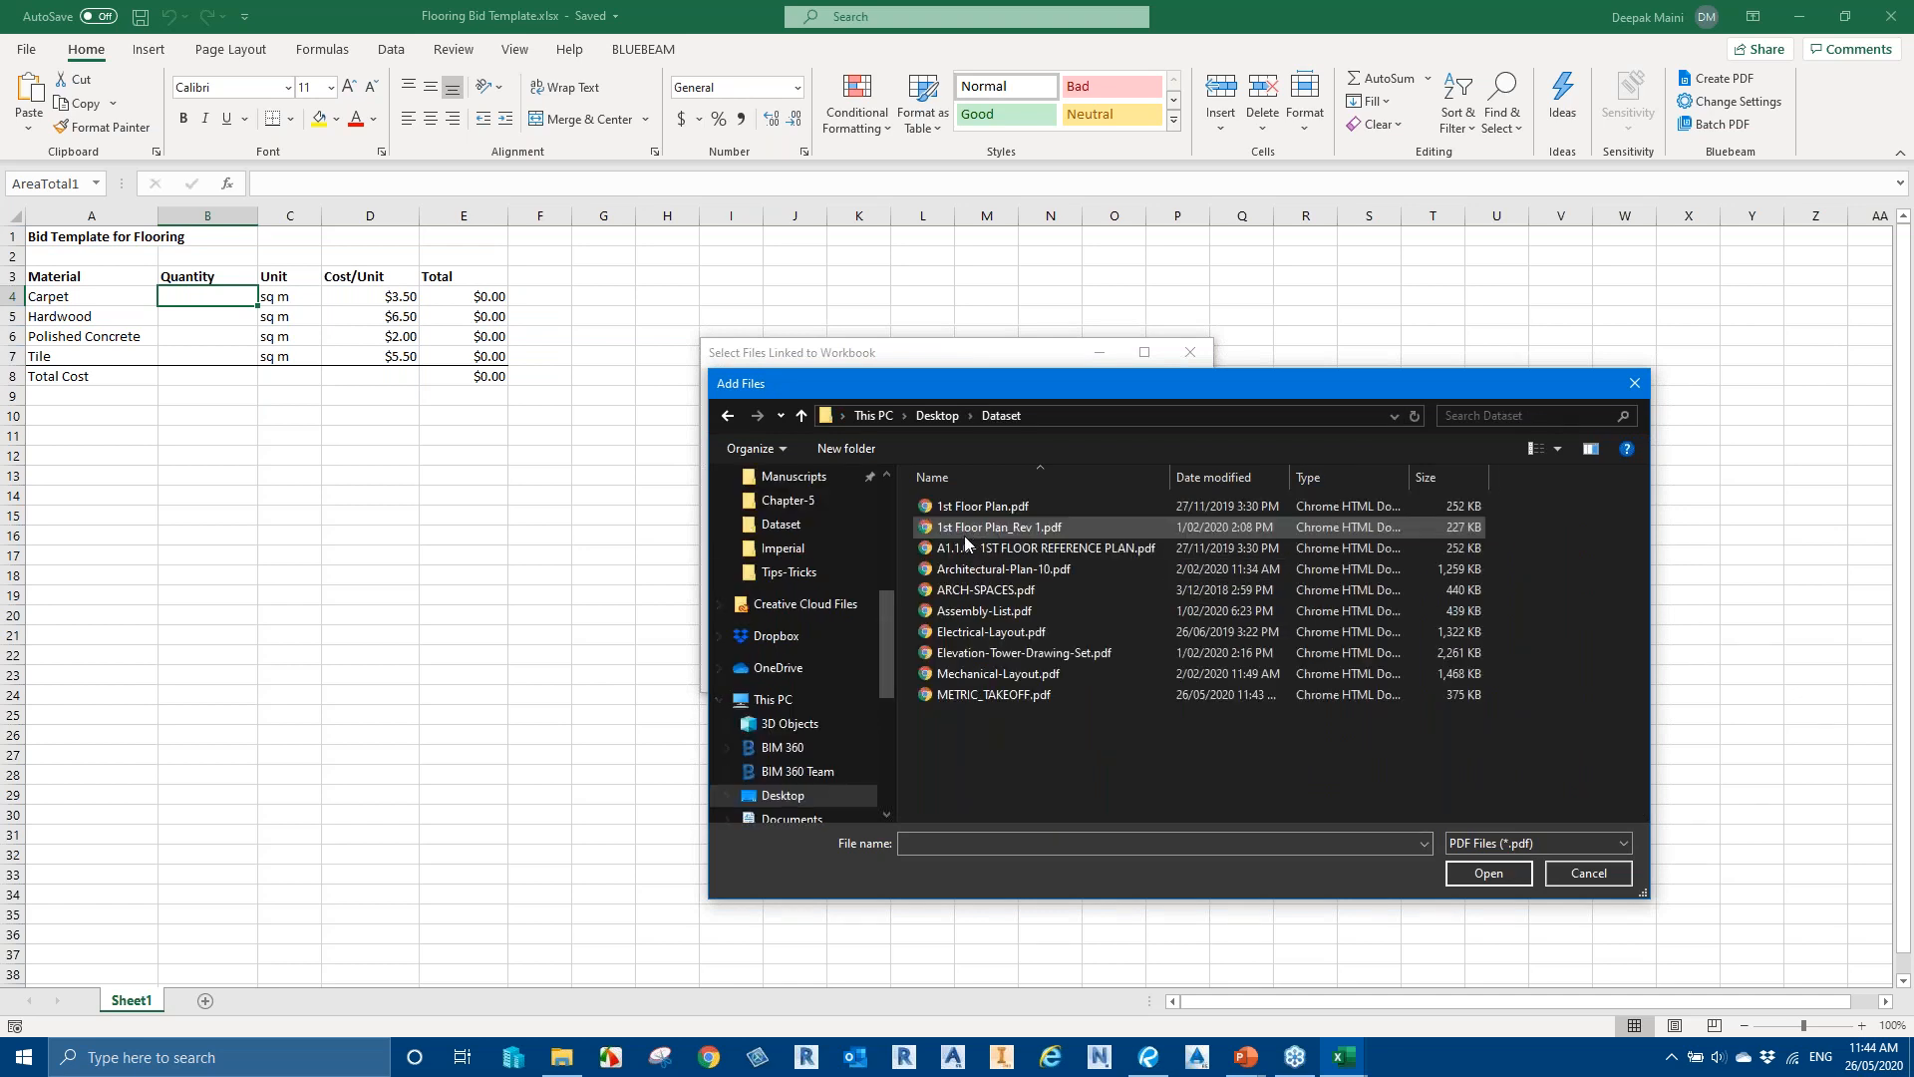
left_click(993, 696)
double_click(993, 696)
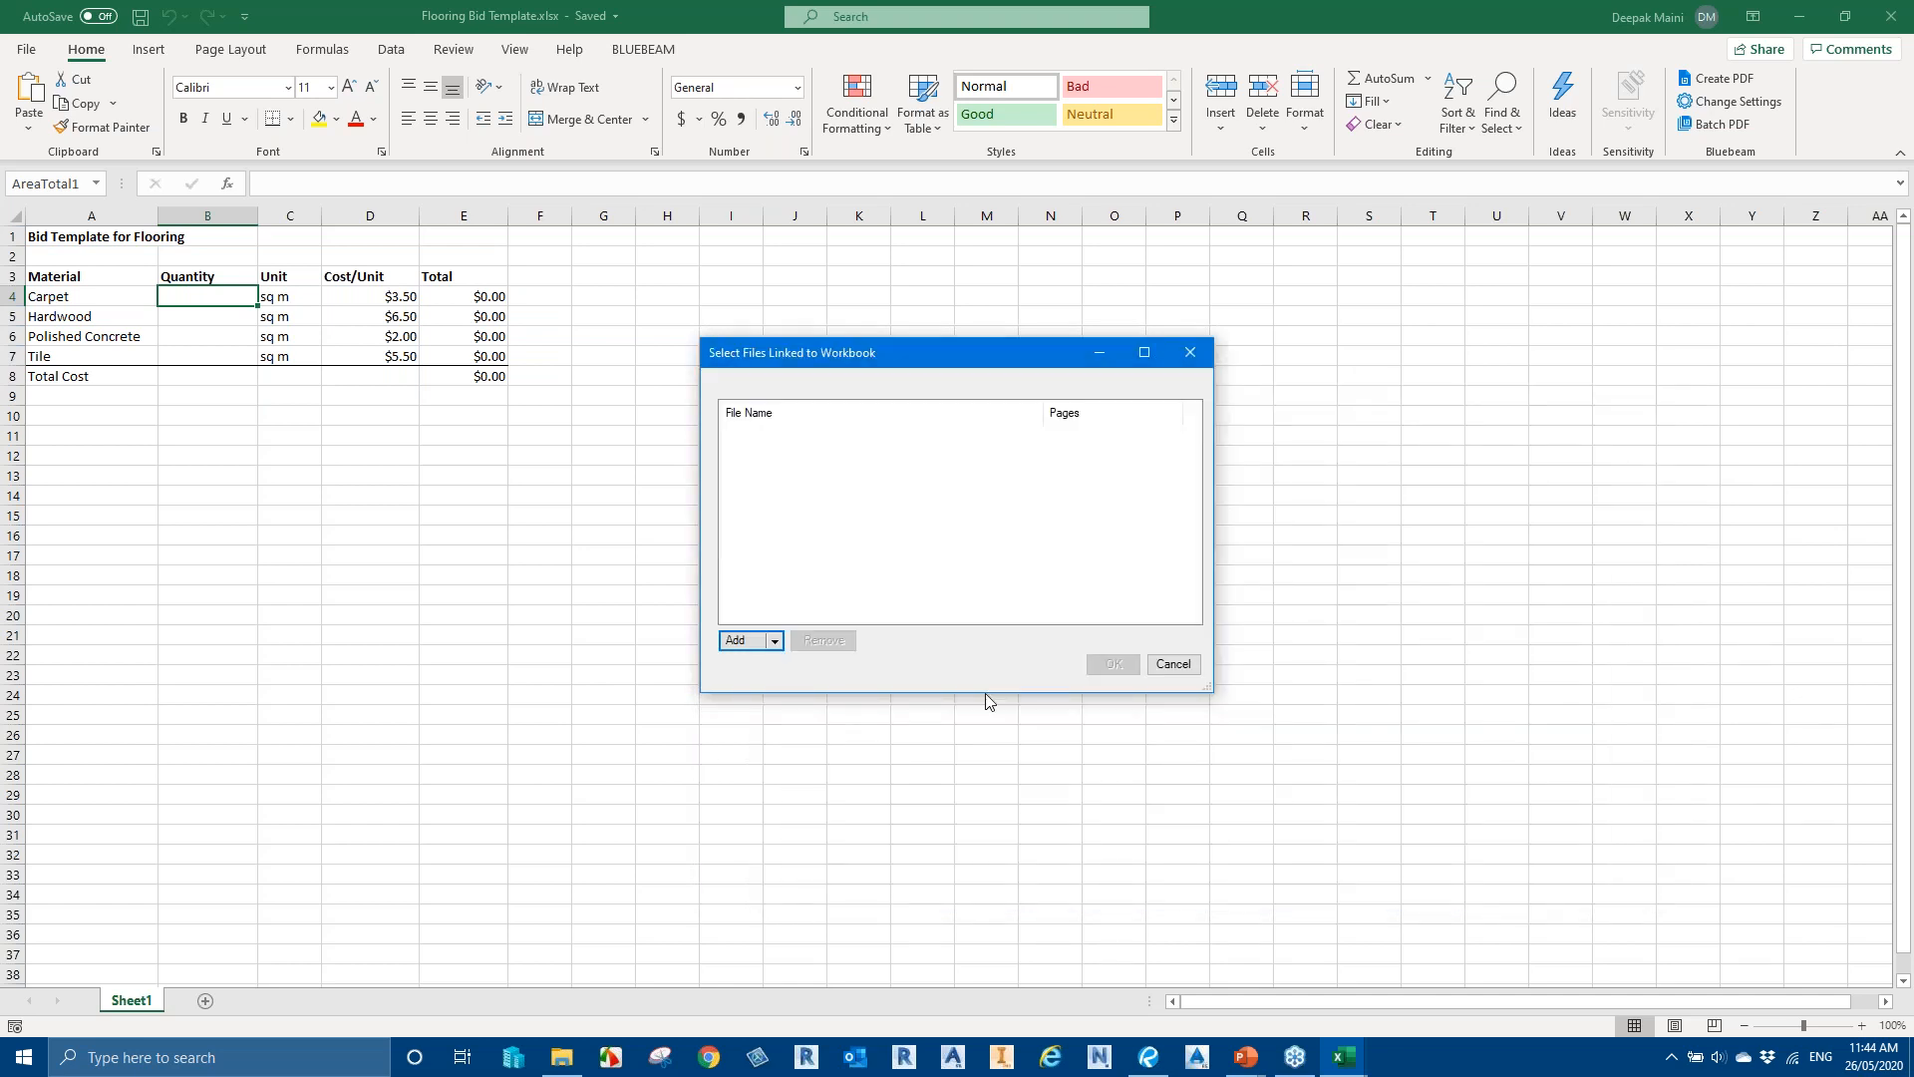
left_click(1109, 665)
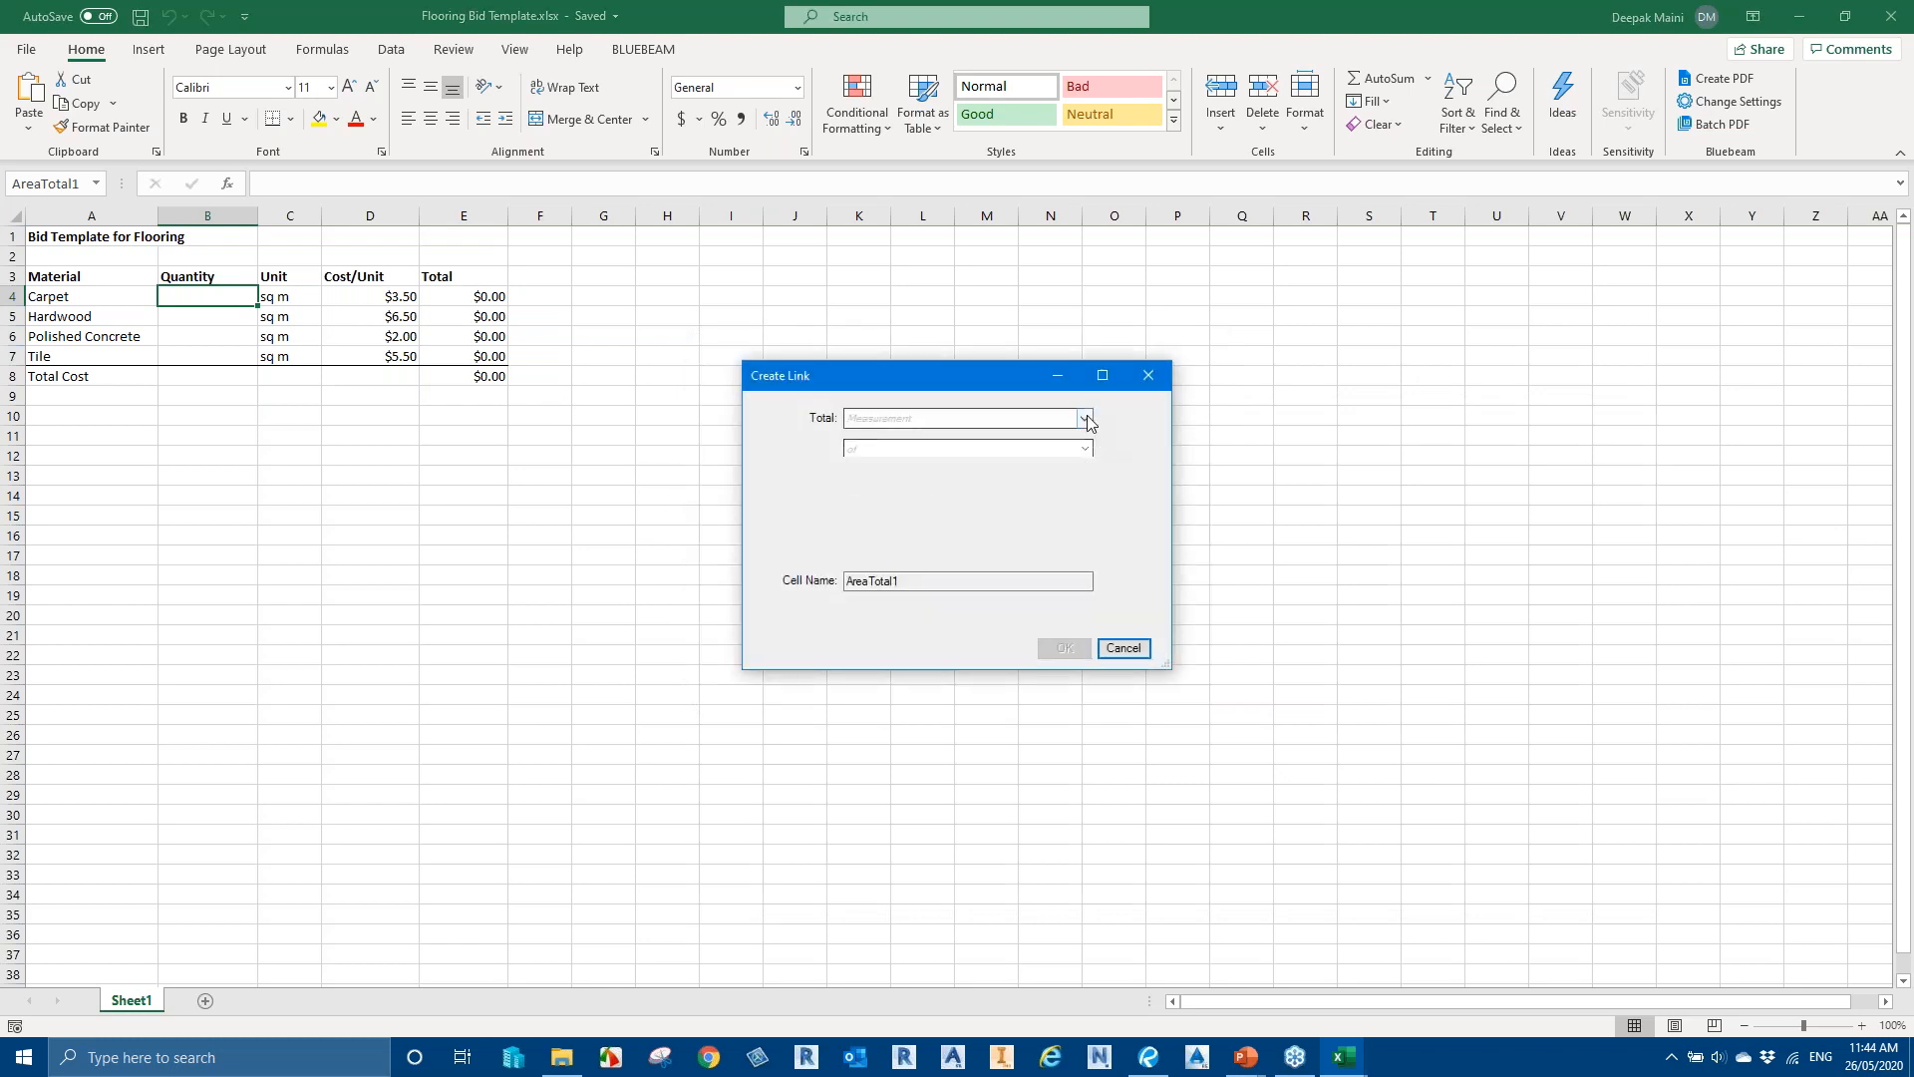
Link the Carpet quantity to the total Area of measurements with the subject Carpet Type 2
left_click(1085, 419)
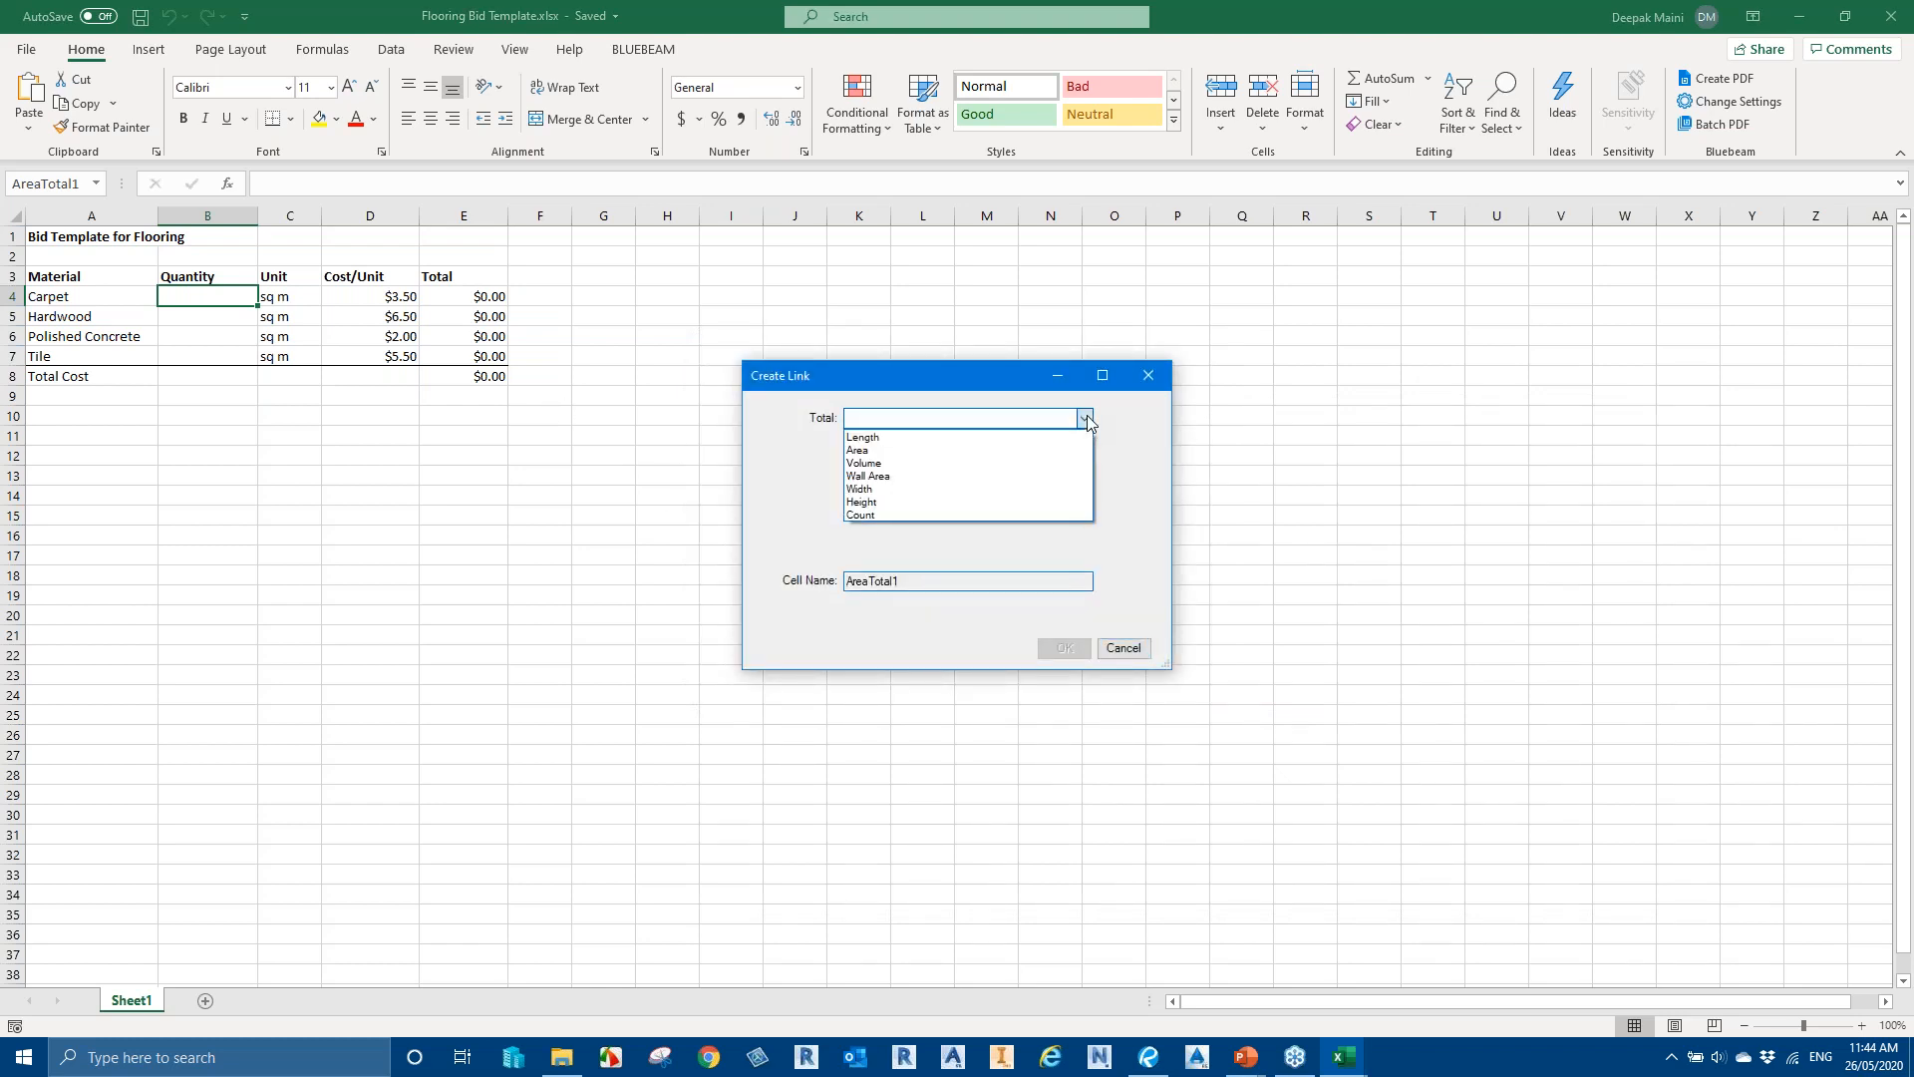
left_click(896, 451)
left_click(1072, 449)
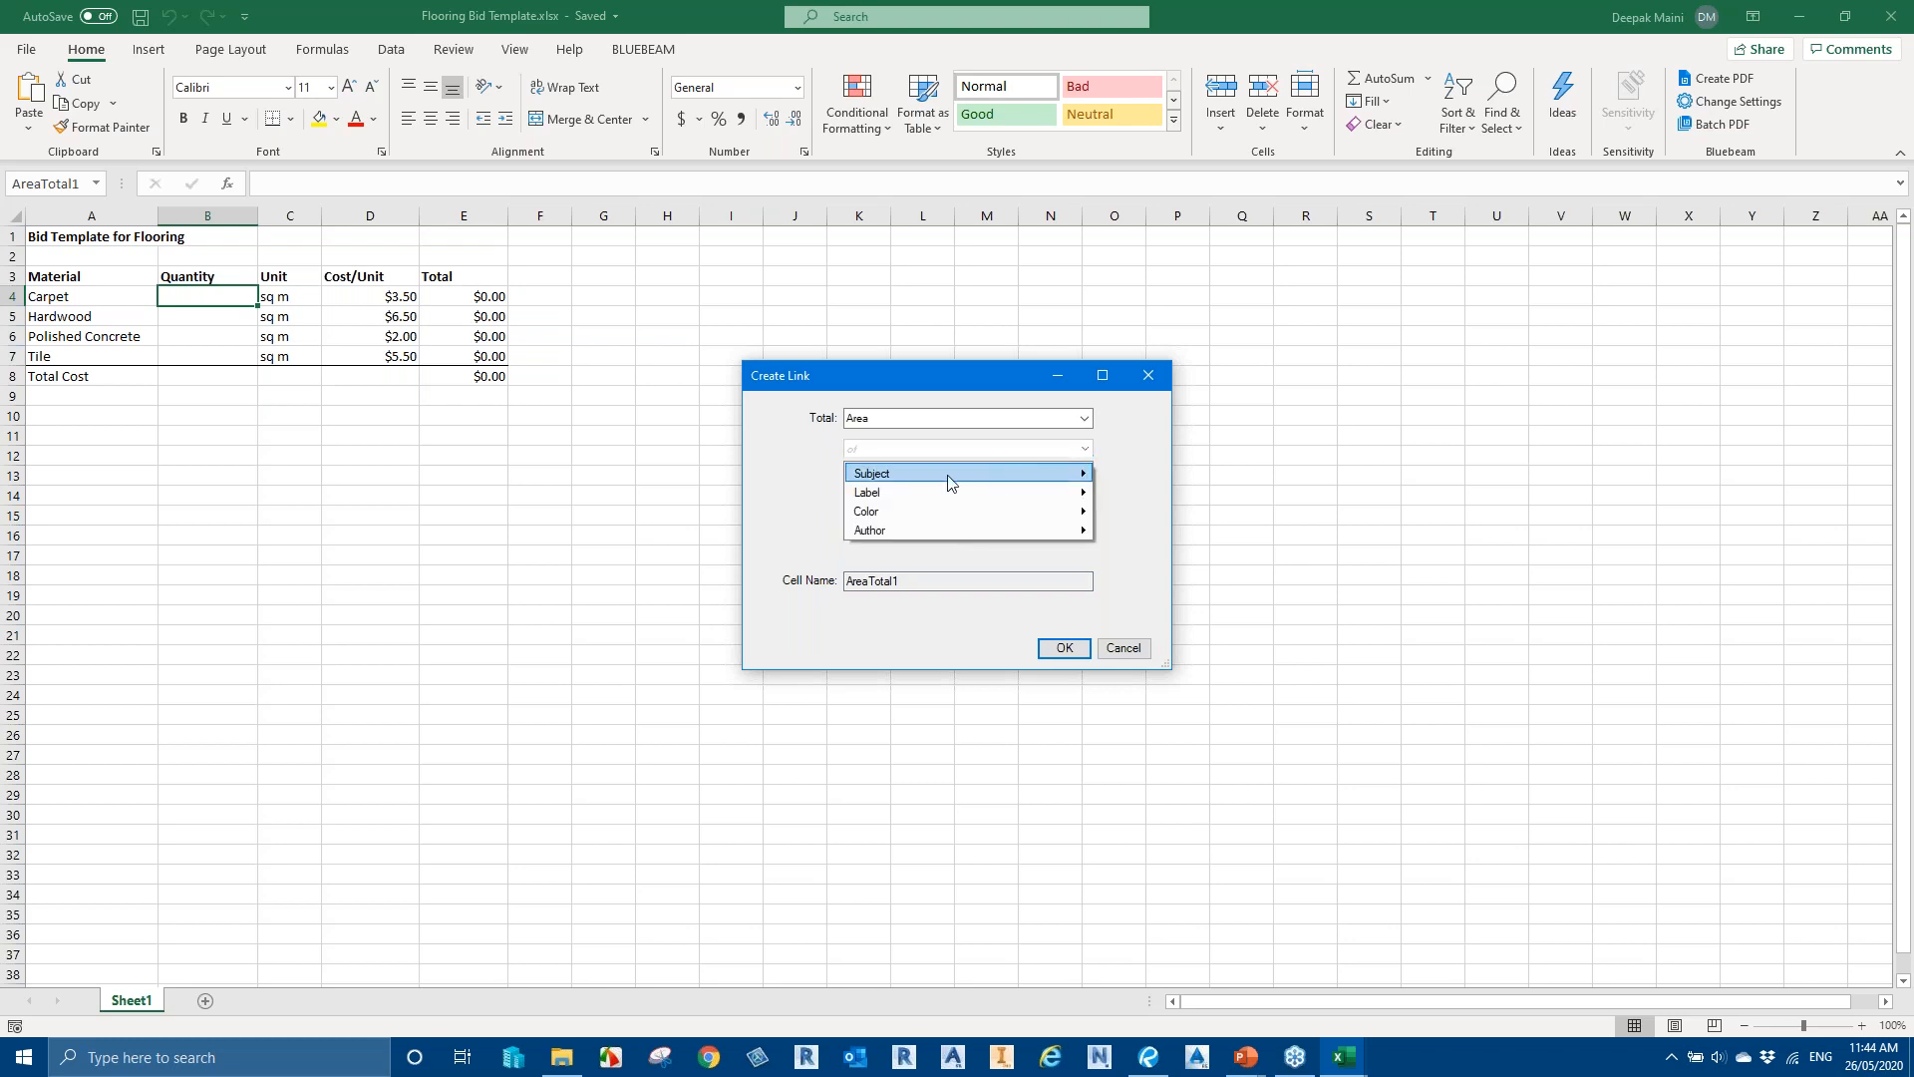
mouse_move(950, 479)
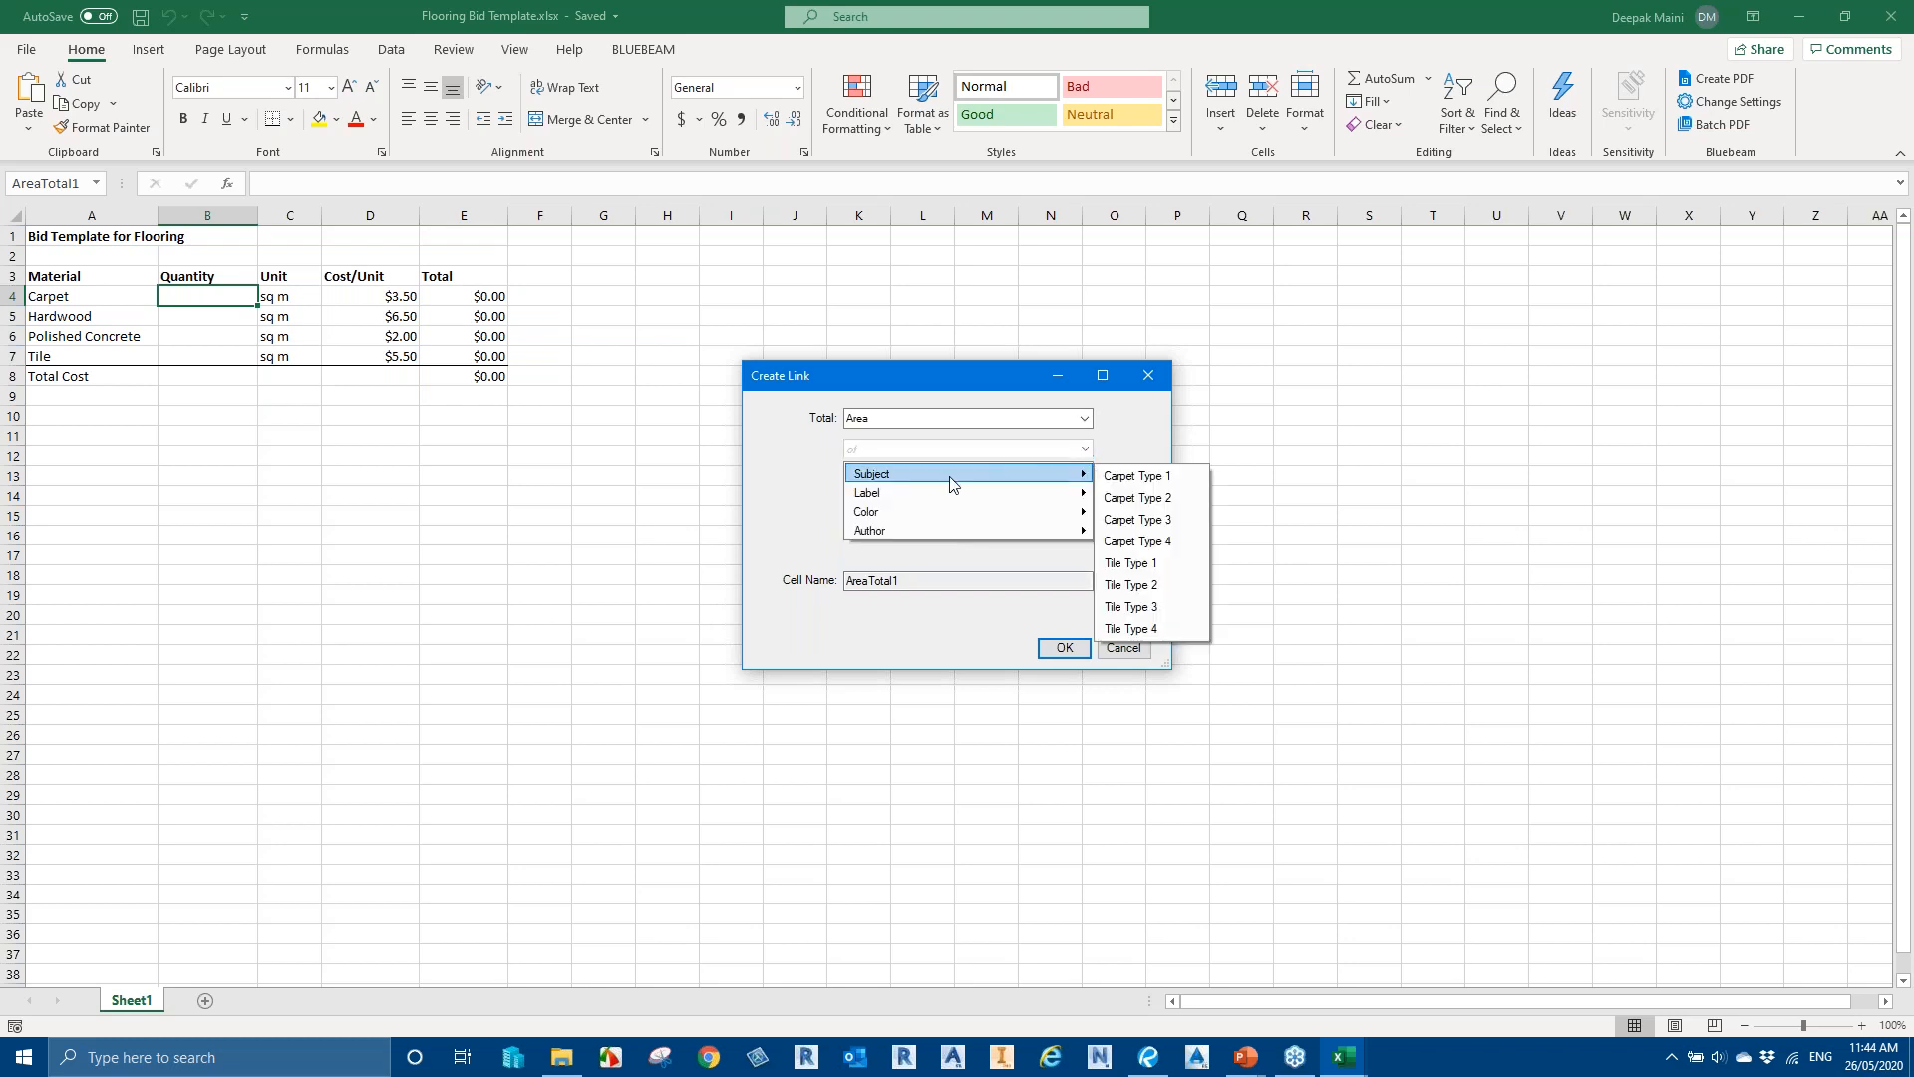
left_click(1167, 503)
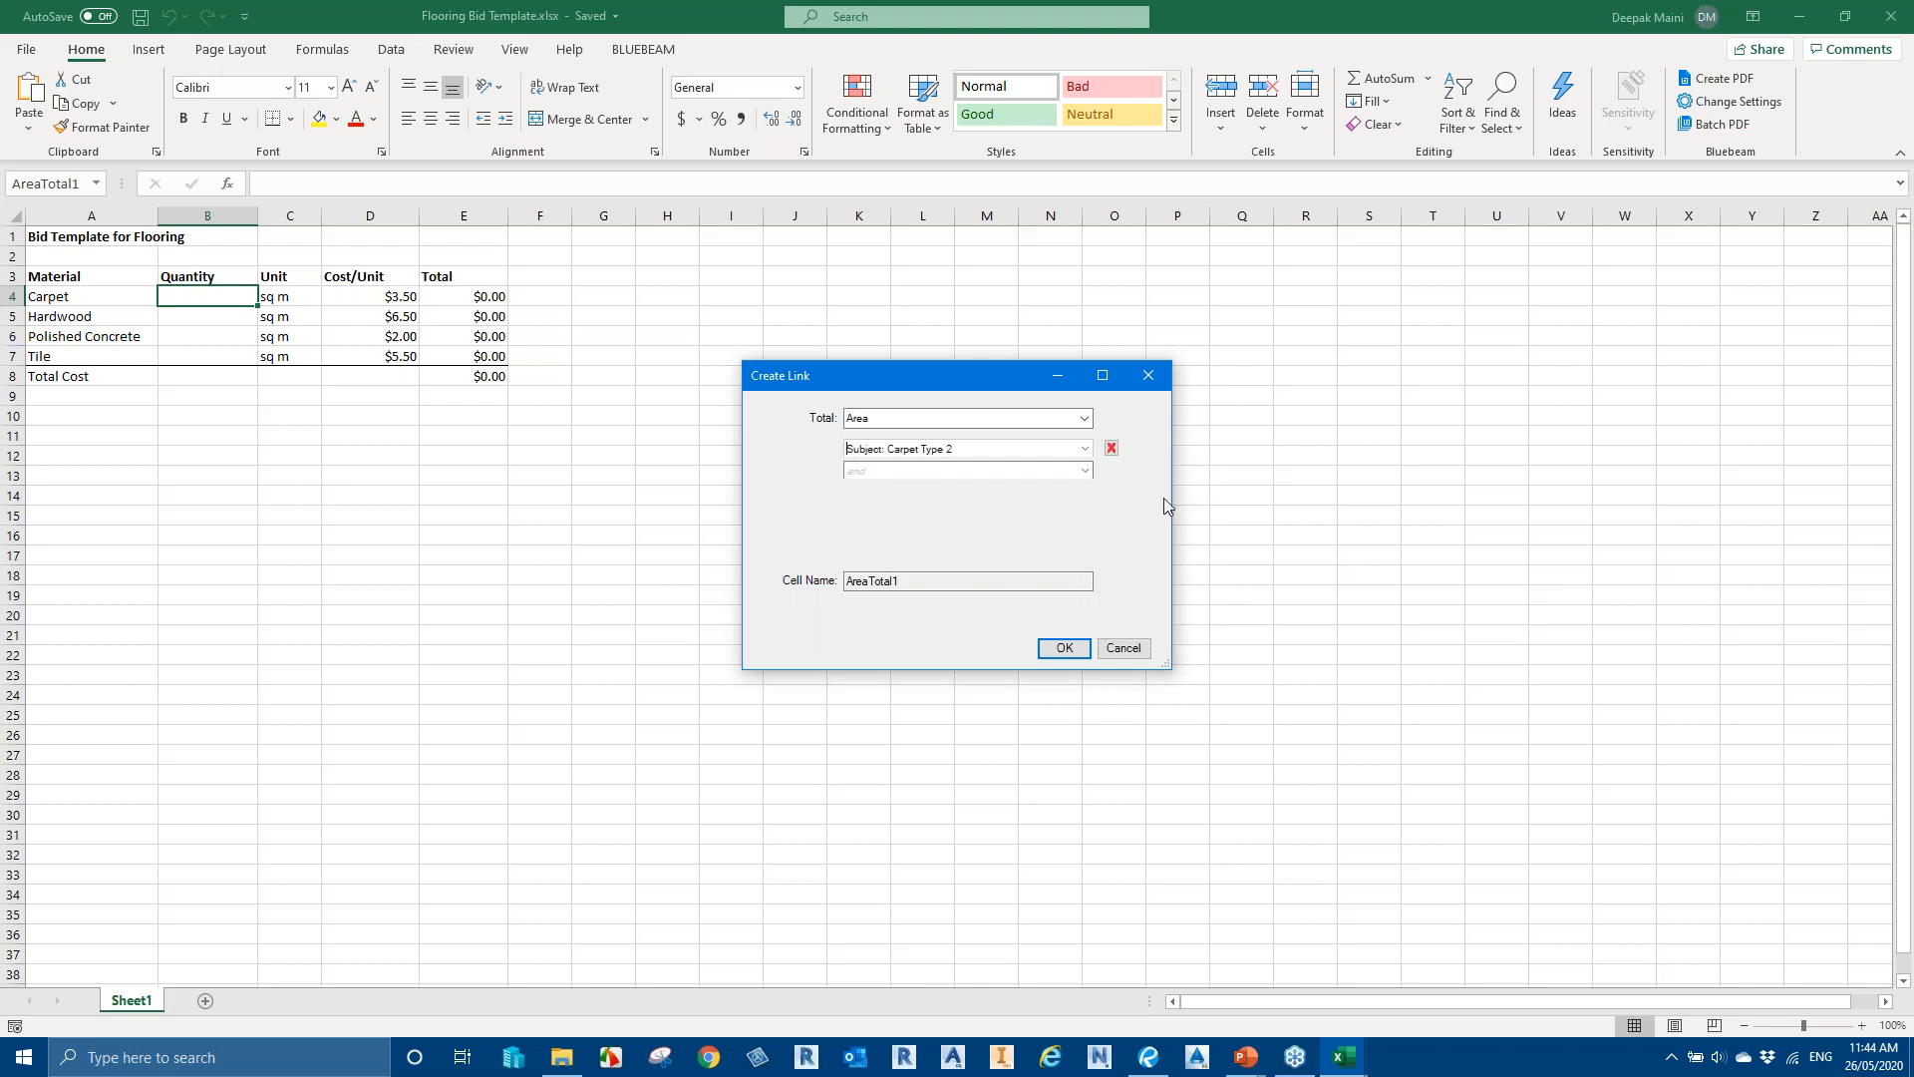
left_click(1081, 652)
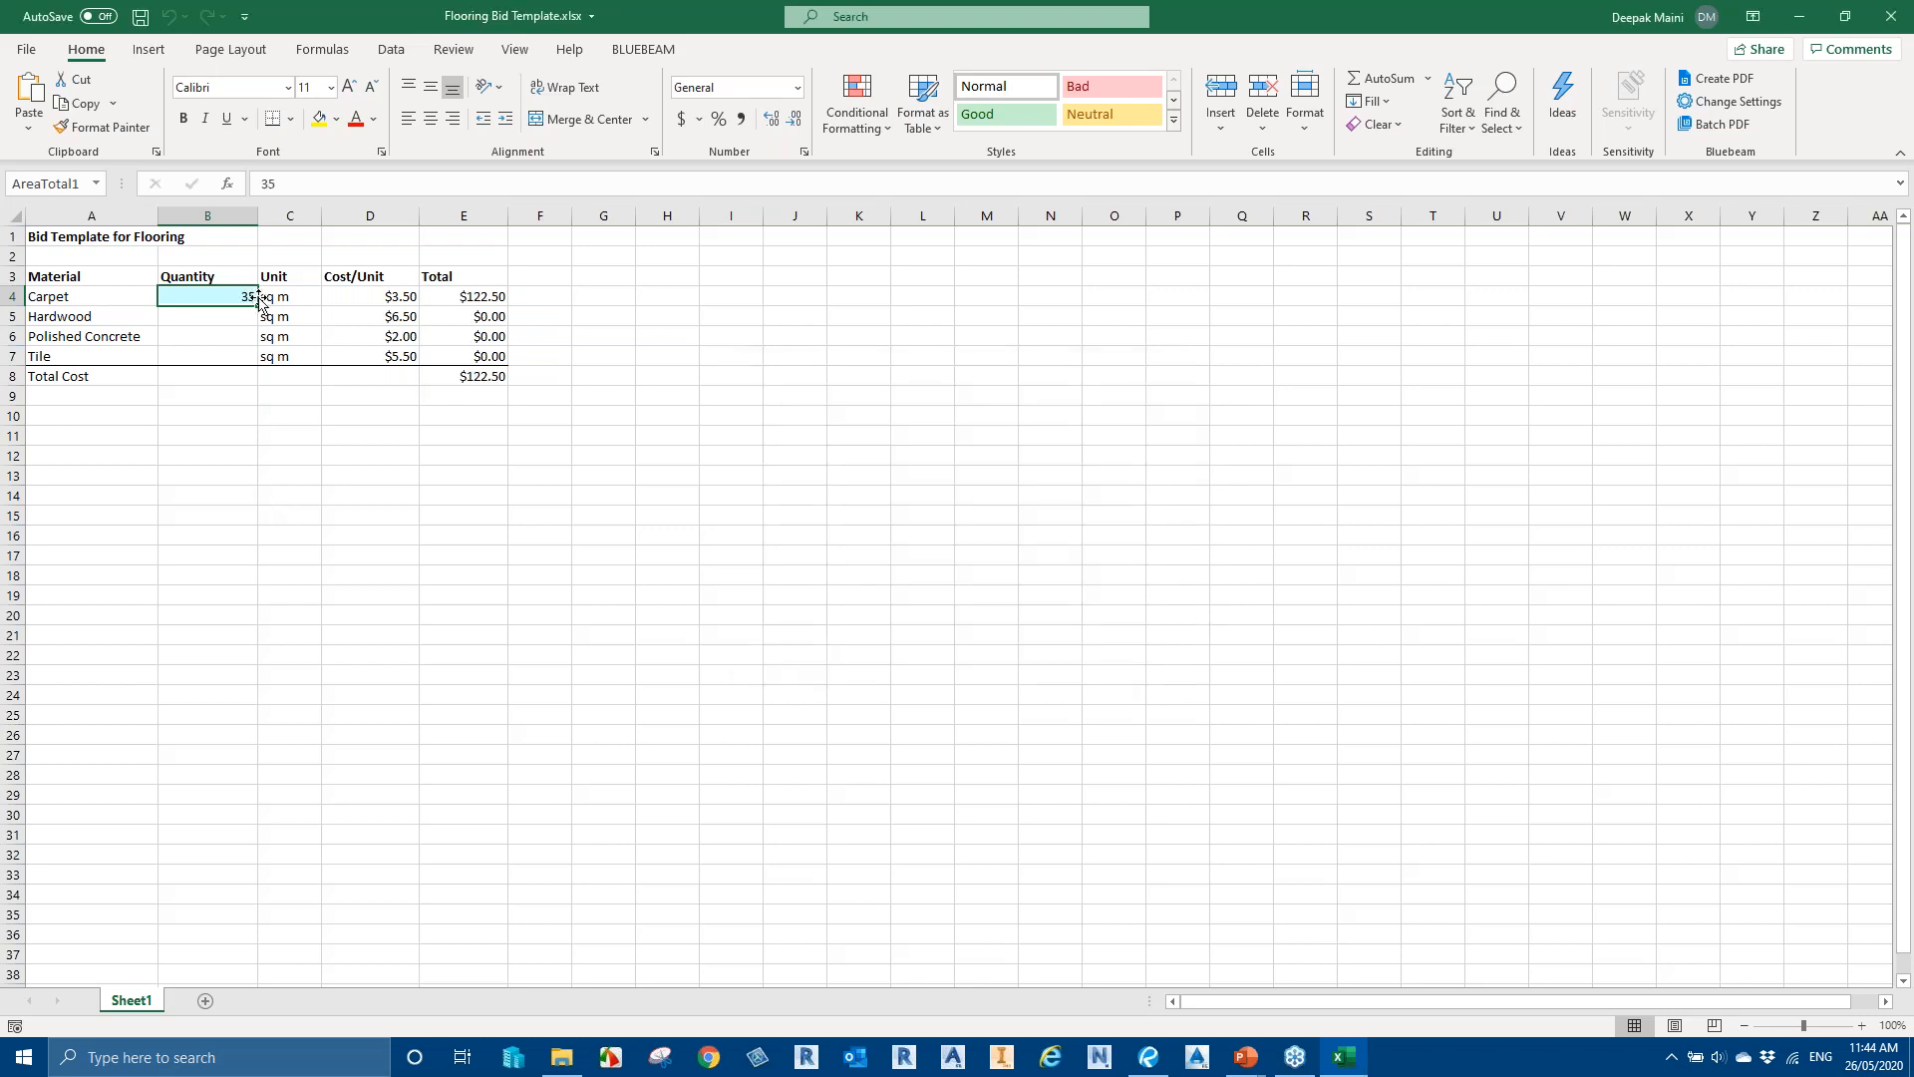
Compare the Carpet 2 areas on METRIC_TAKEOFF in Revu with the linked Carpet quantity in the Excel bid template
key("alt+Tab")
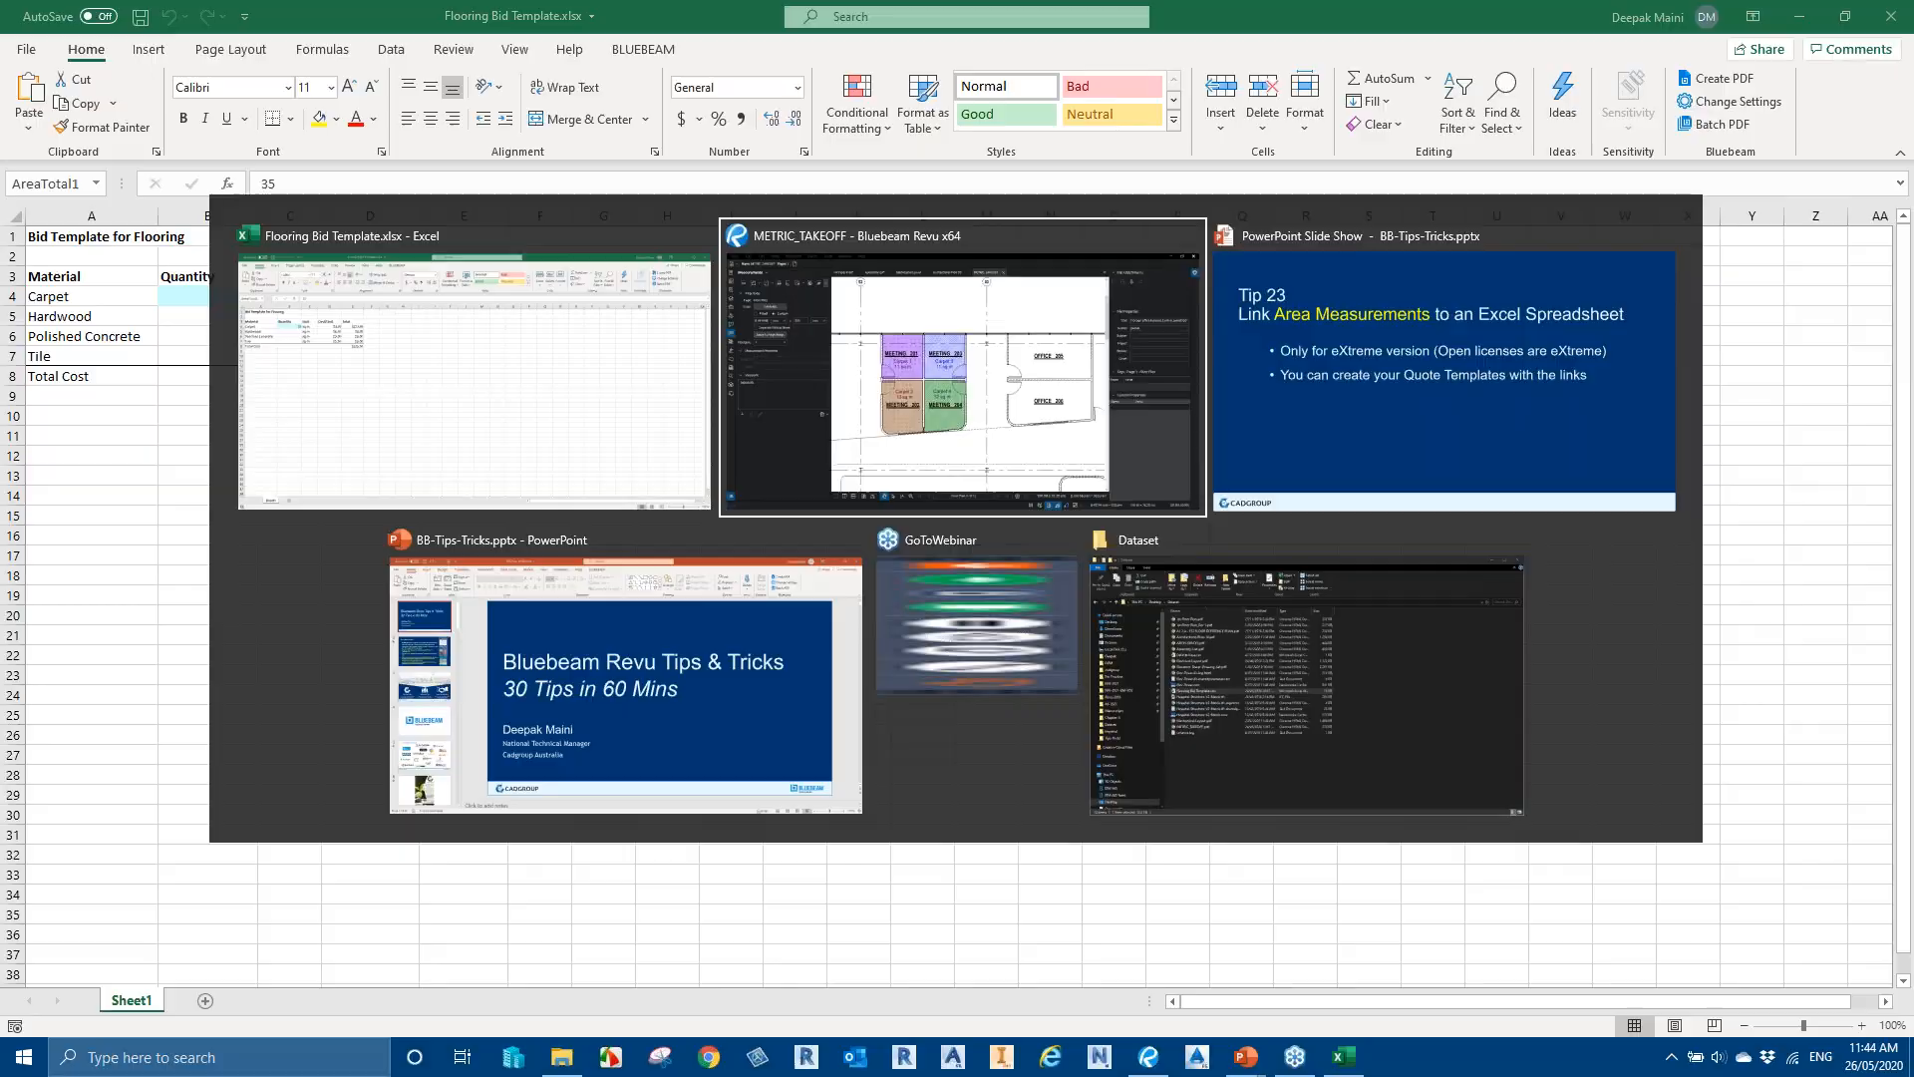
scroll(1013, 505, "down", 1)
left_click_drag(1261, 522, 513, 560)
left_click_drag(1325, 611, 607, 698)
scroll(865, 578, "up", 1)
scroll(866, 578, "down", 1)
left_click_drag(598, 544, 1010, 526)
left_click_drag(1147, 596, 601, 614)
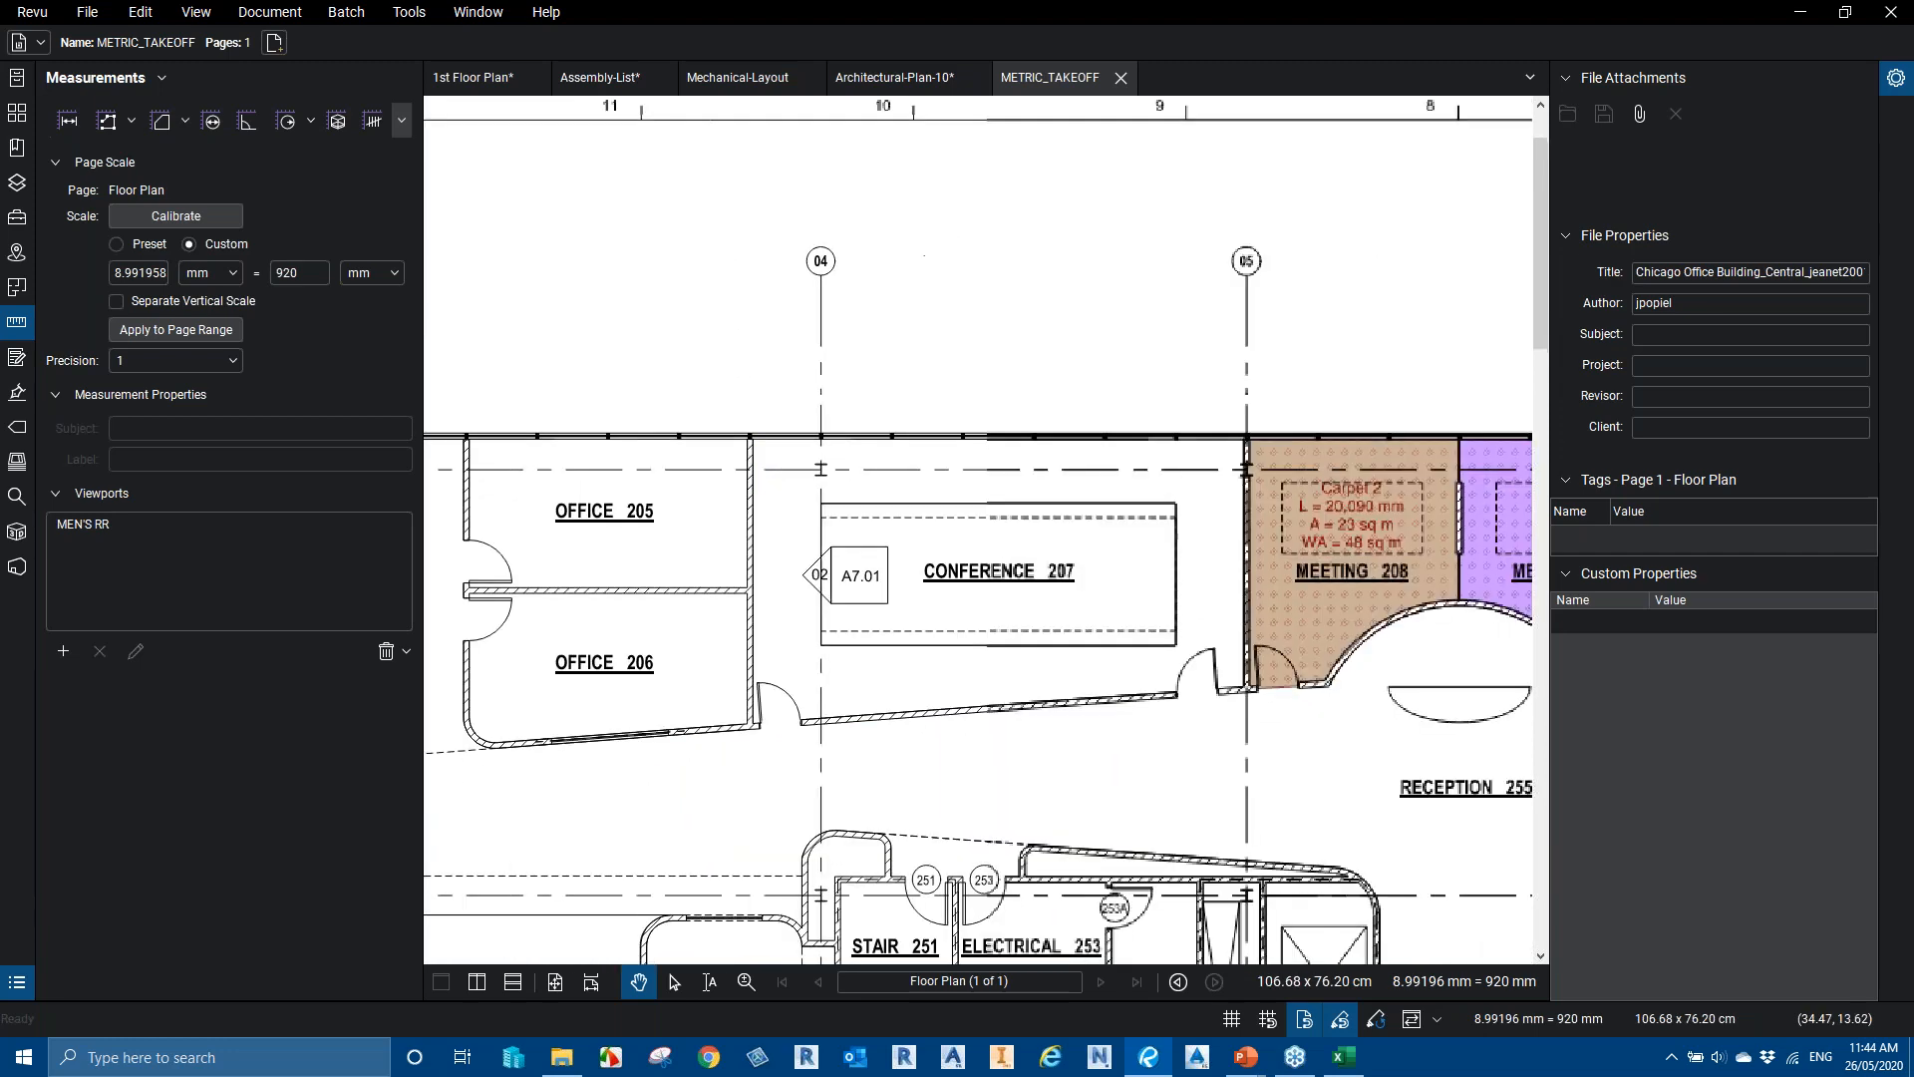
left_click_drag(1517, 649, 999, 645)
key("alt+Tab")
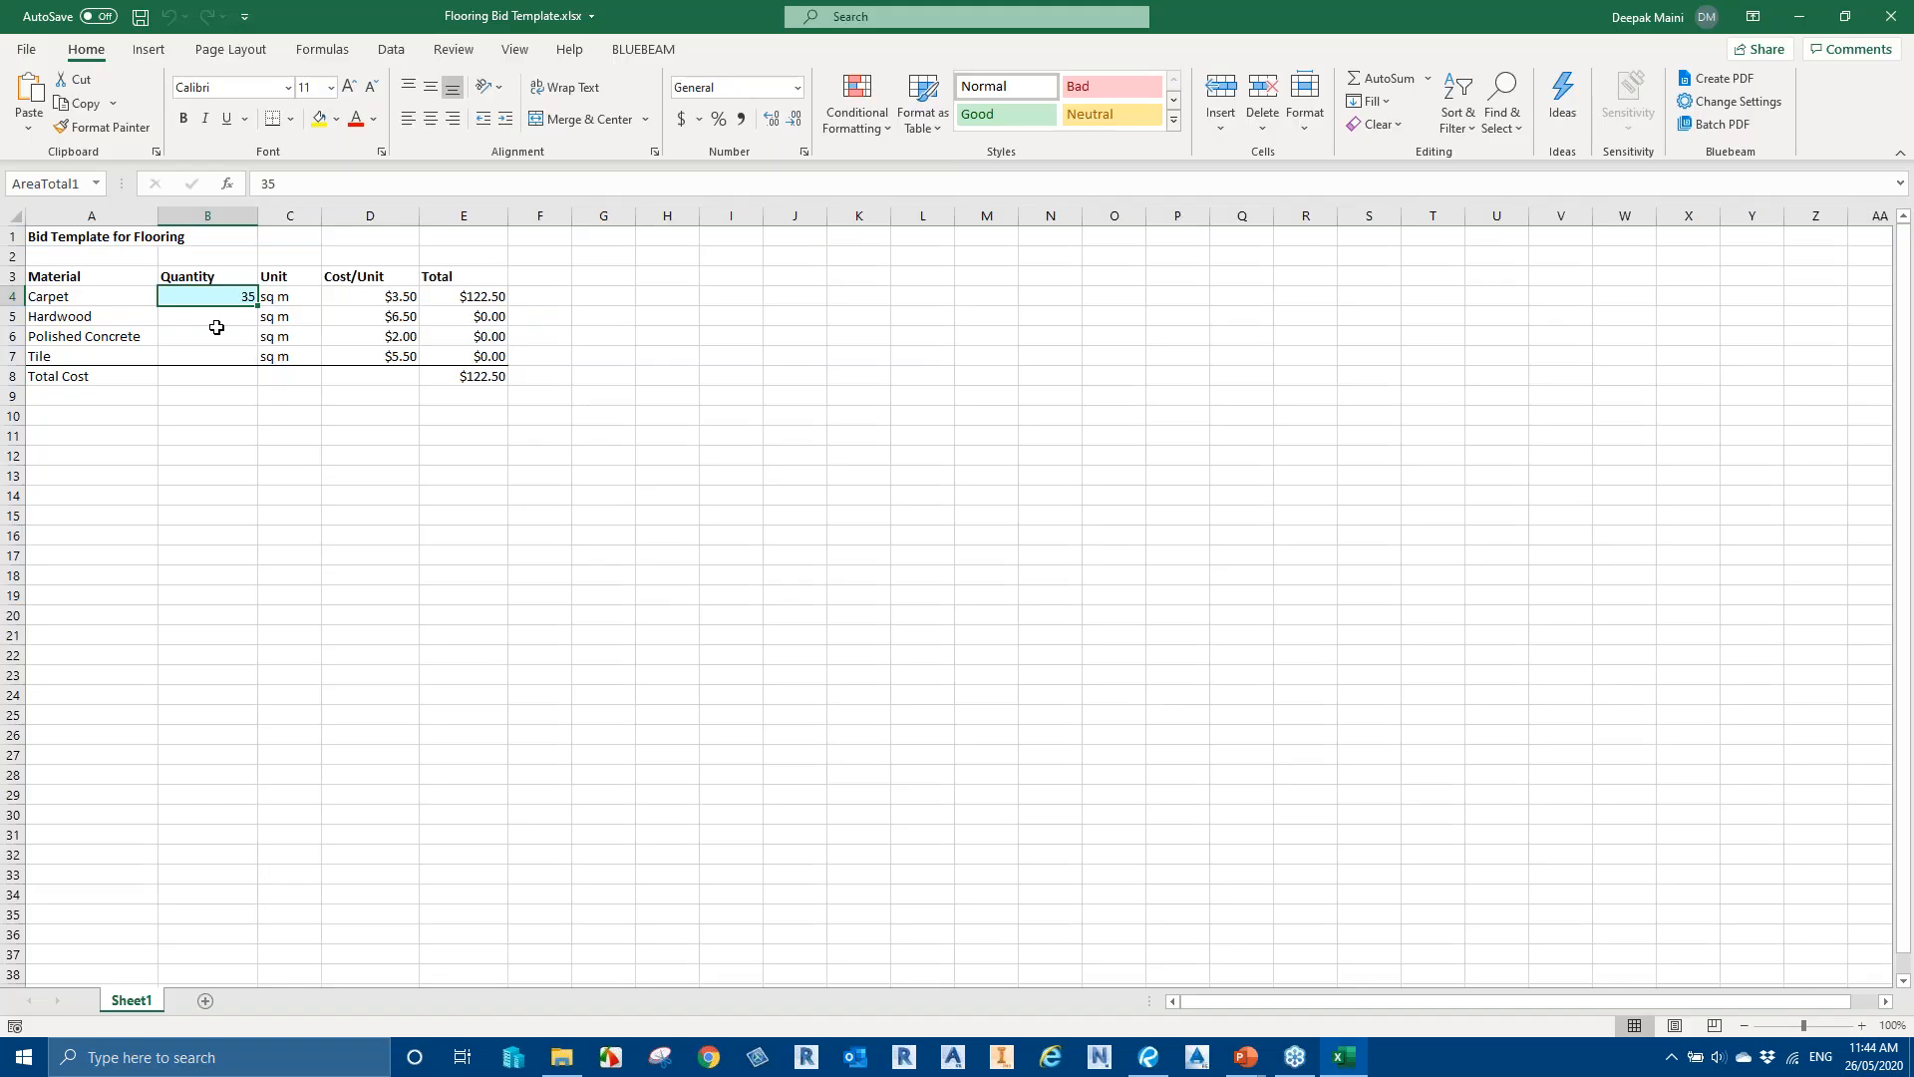
left_click(222, 337)
left_click(210, 296)
Switch to Revu and draw a rectangular Carpet Type 2 area of about 7 sq m above Meeting 208 and Meeting 209
key("alt+Tab")
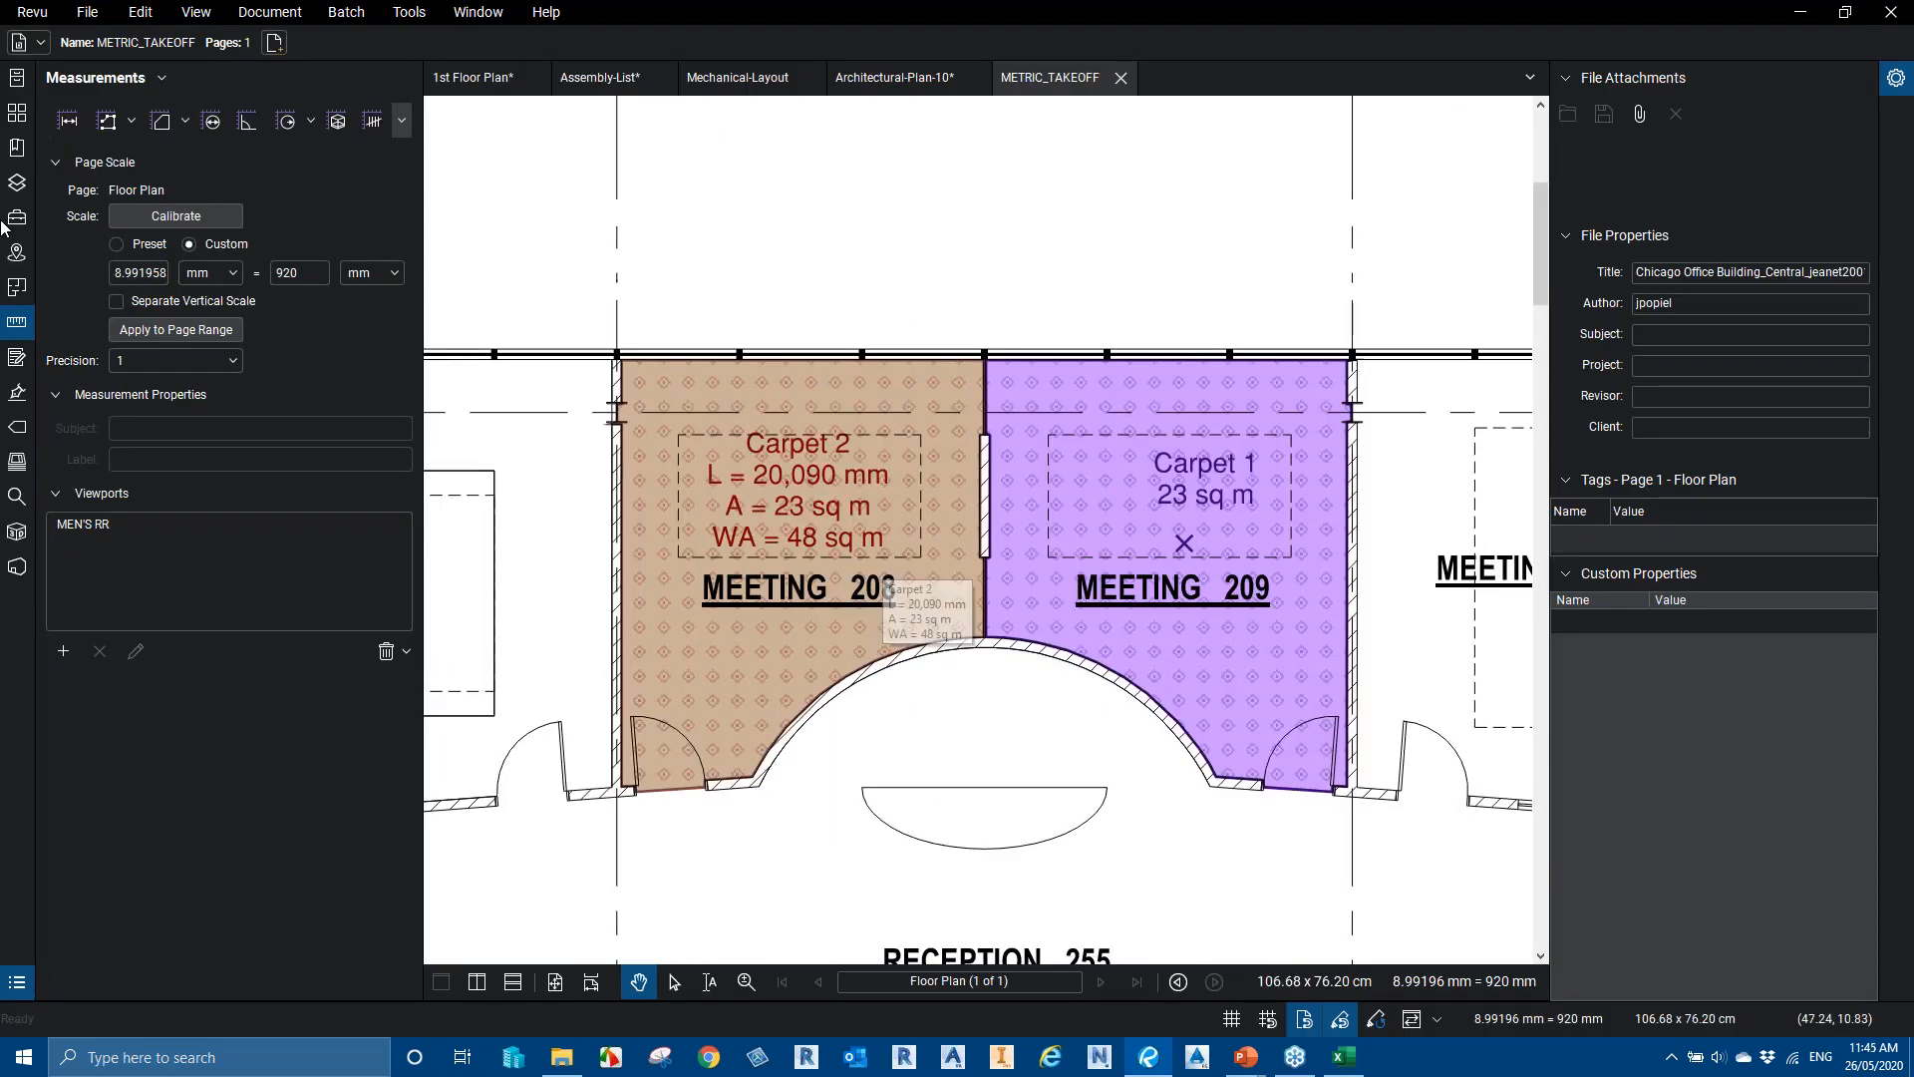
left_click(17, 217)
left_click(118, 320)
left_click_drag(817, 175, 1209, 270)
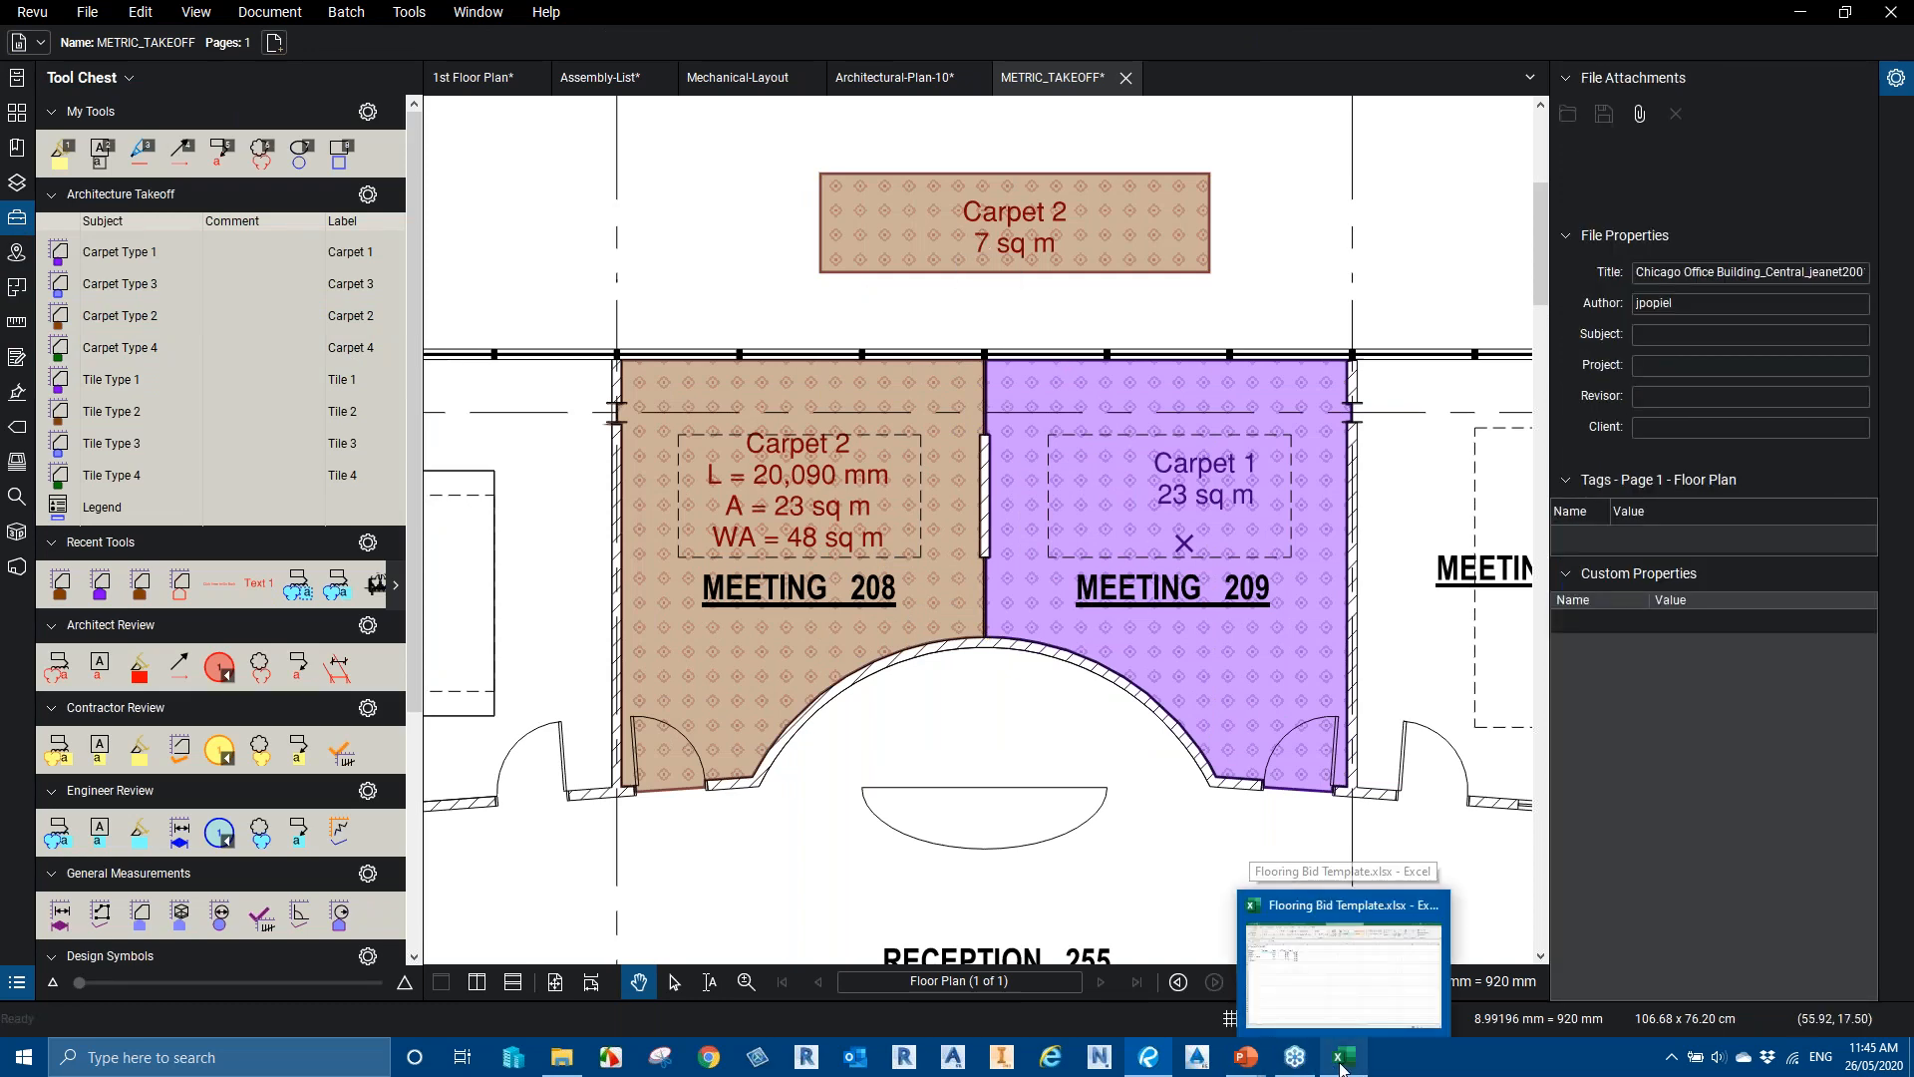
Switch to Excel and link the Tile quantity in cell B7 to the total Area of the subject Tile Type 1
left_click(1341, 947)
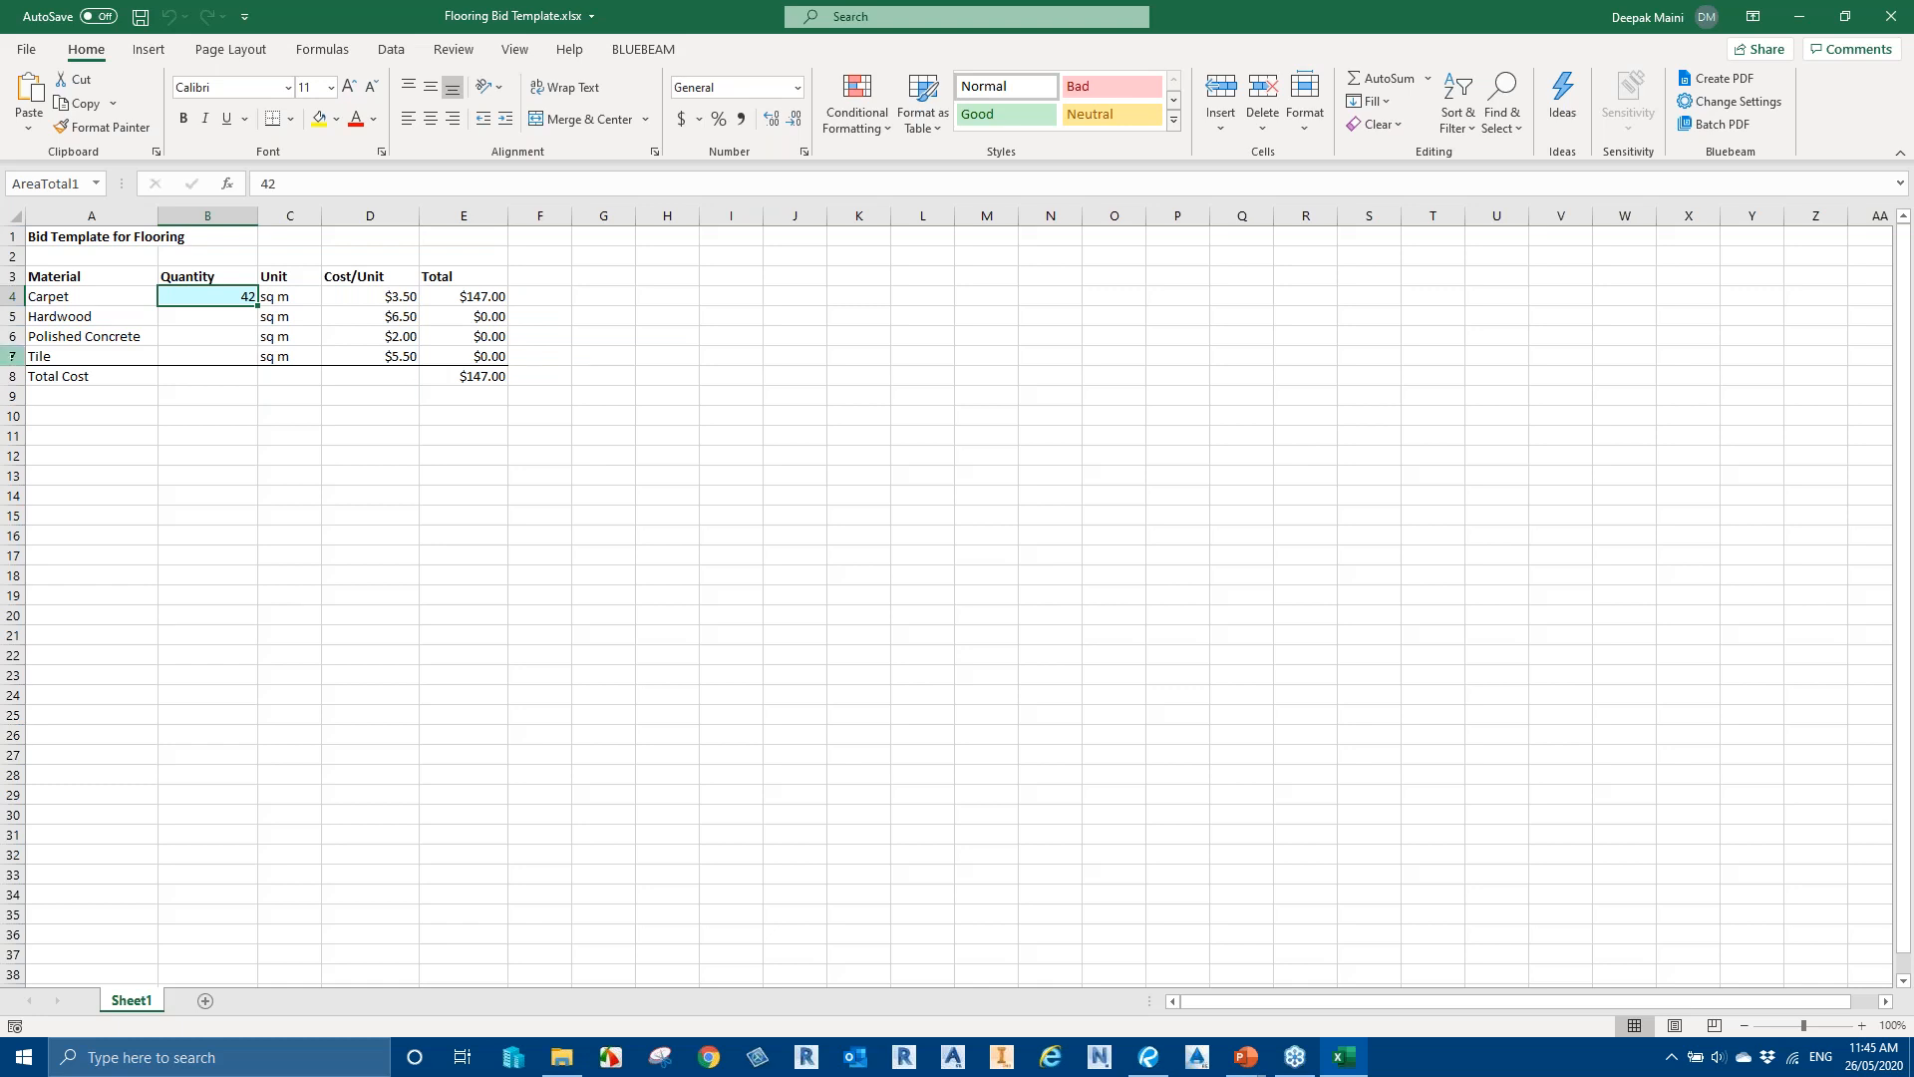
right_click(220, 356)
mouse_move(359, 372)
left_click(508, 382)
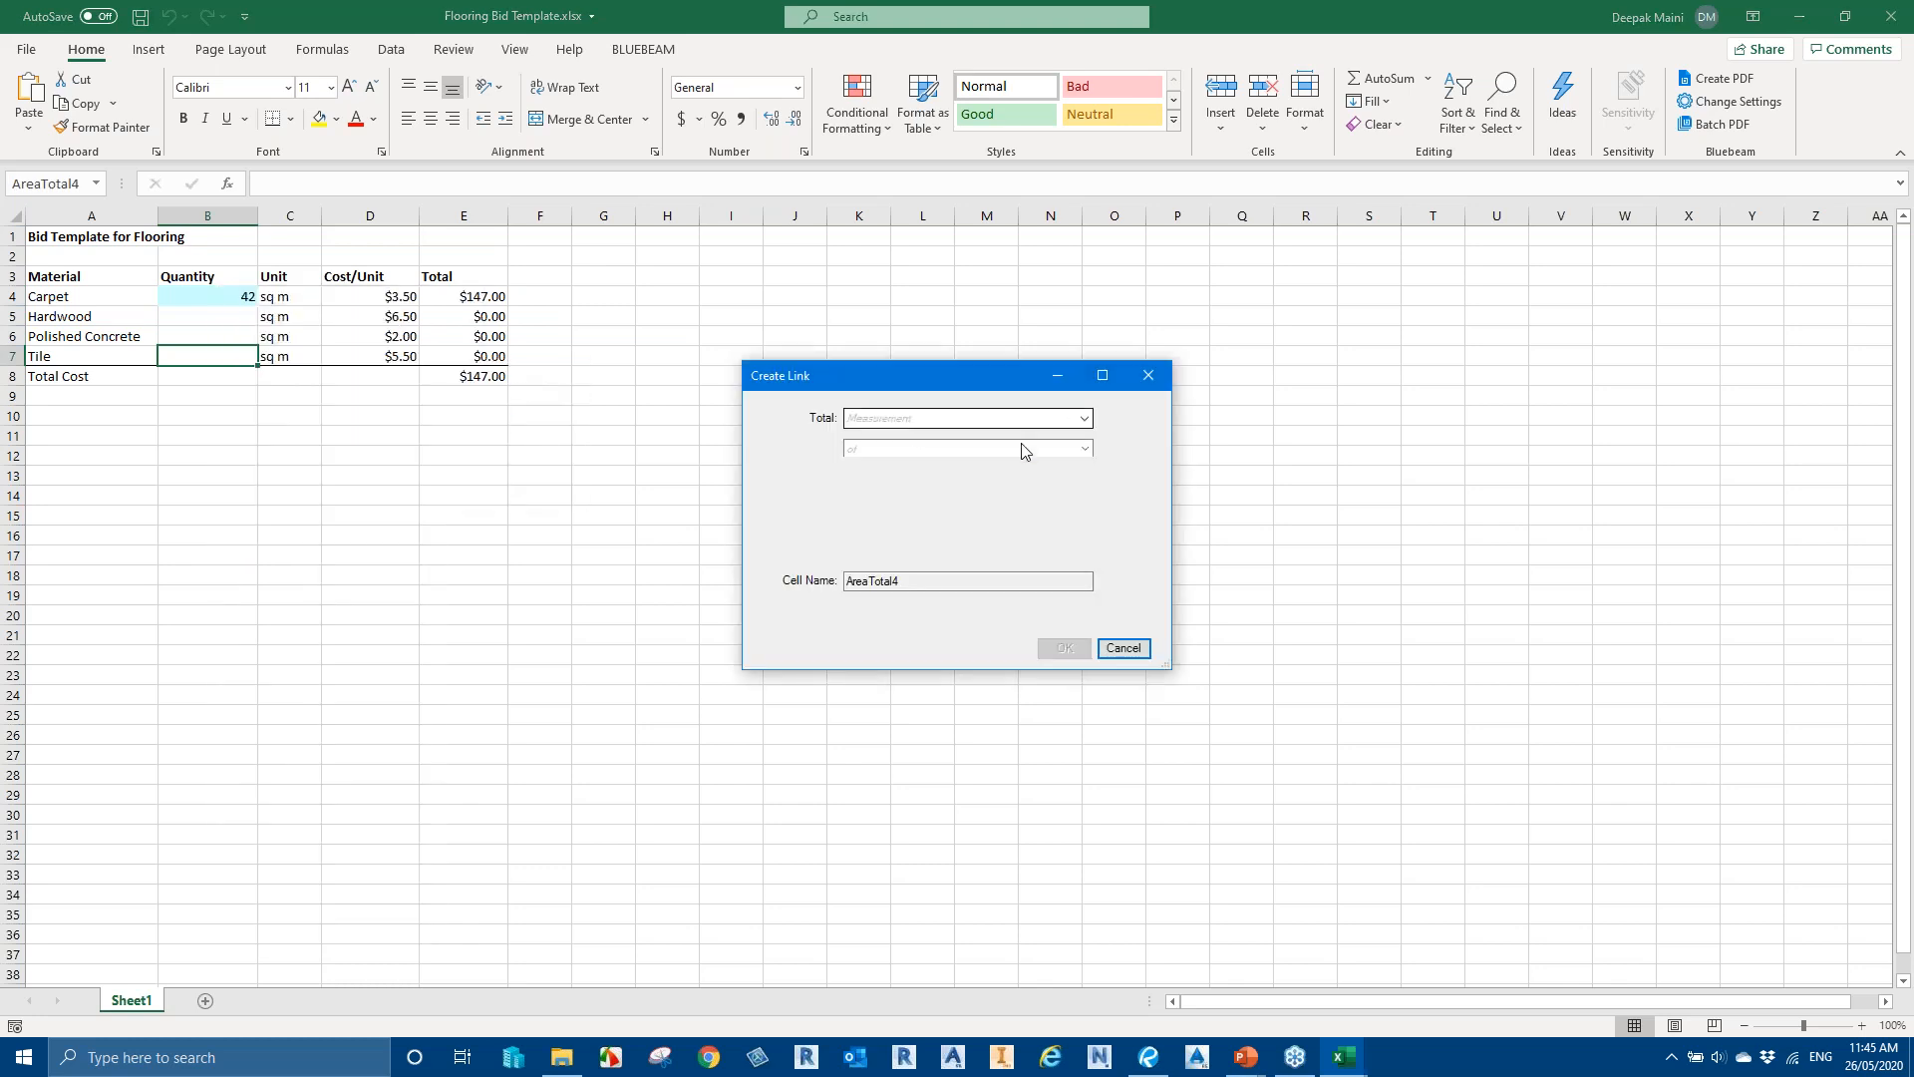
left_click(1077, 420)
left_click(893, 458)
left_click(1084, 449)
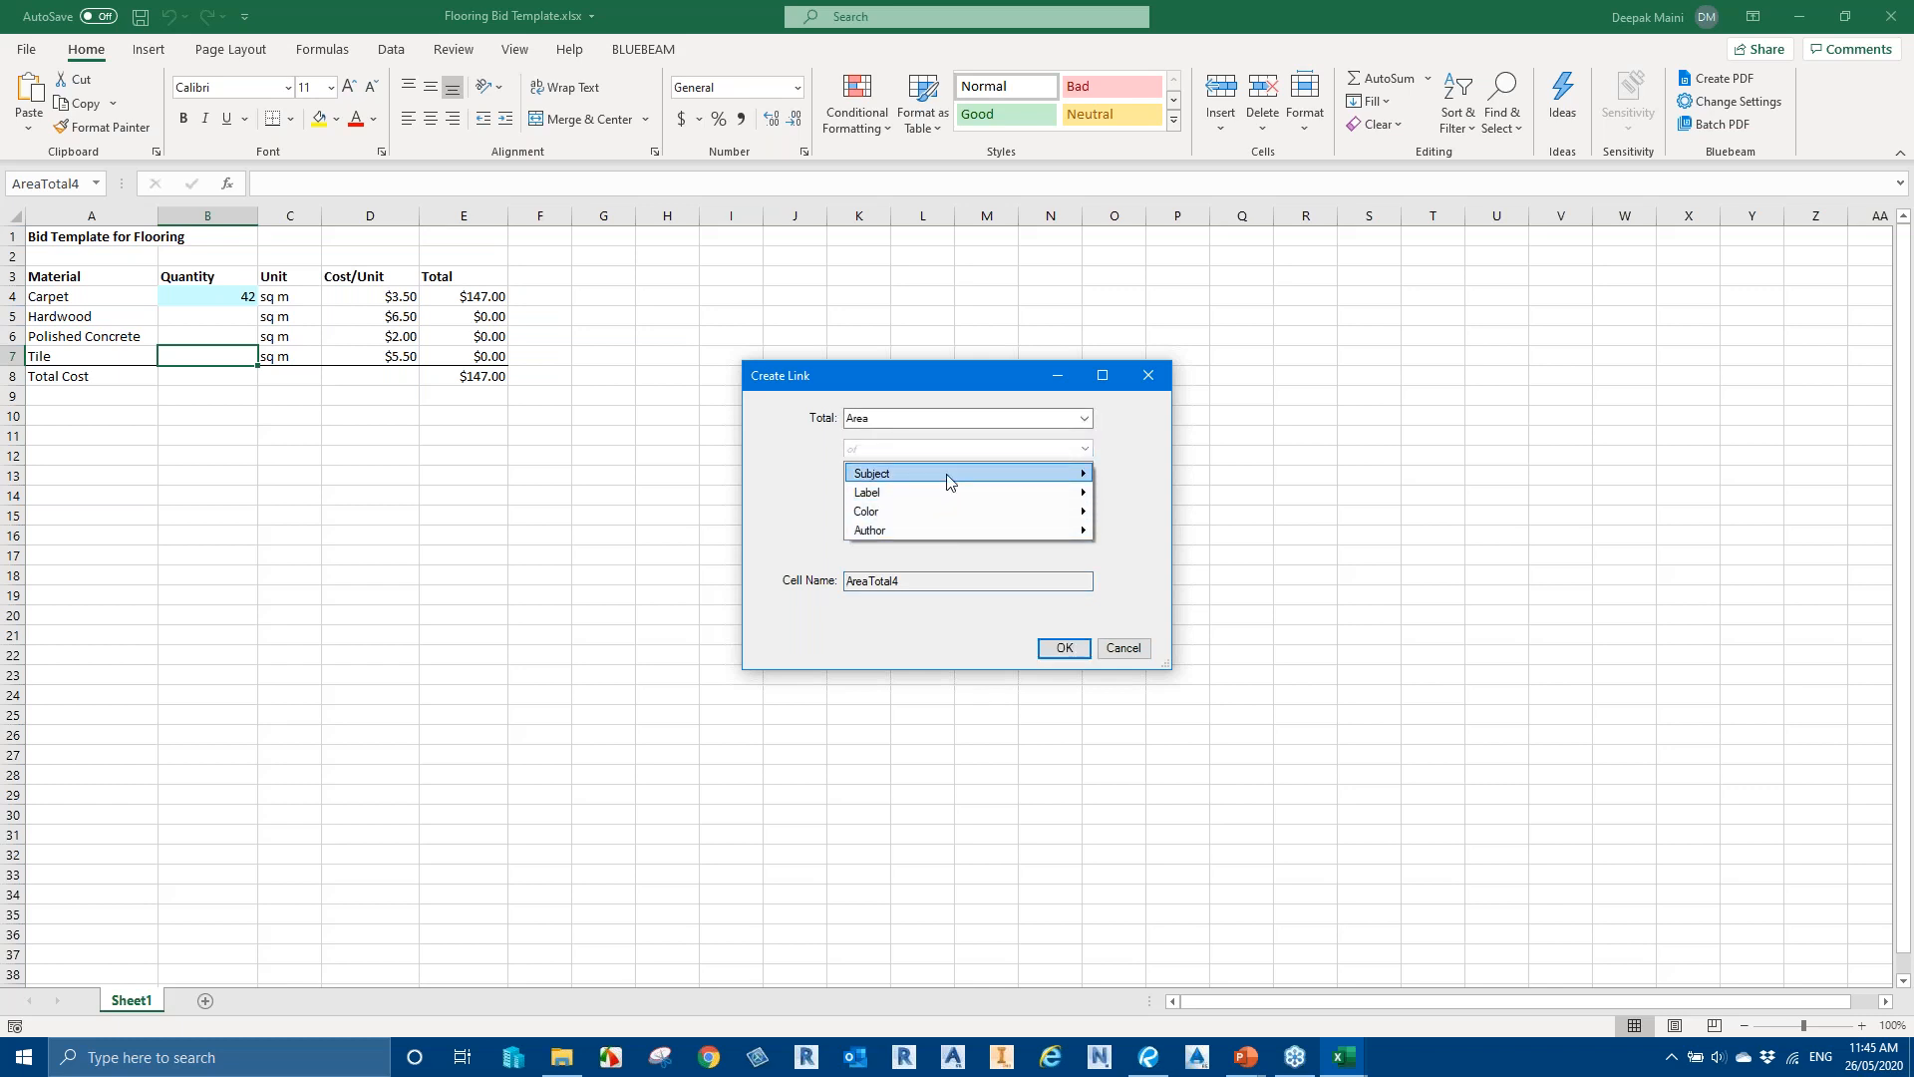
mouse_move(1057, 475)
left_click(1146, 558)
left_click(1064, 648)
left_click(269, 415)
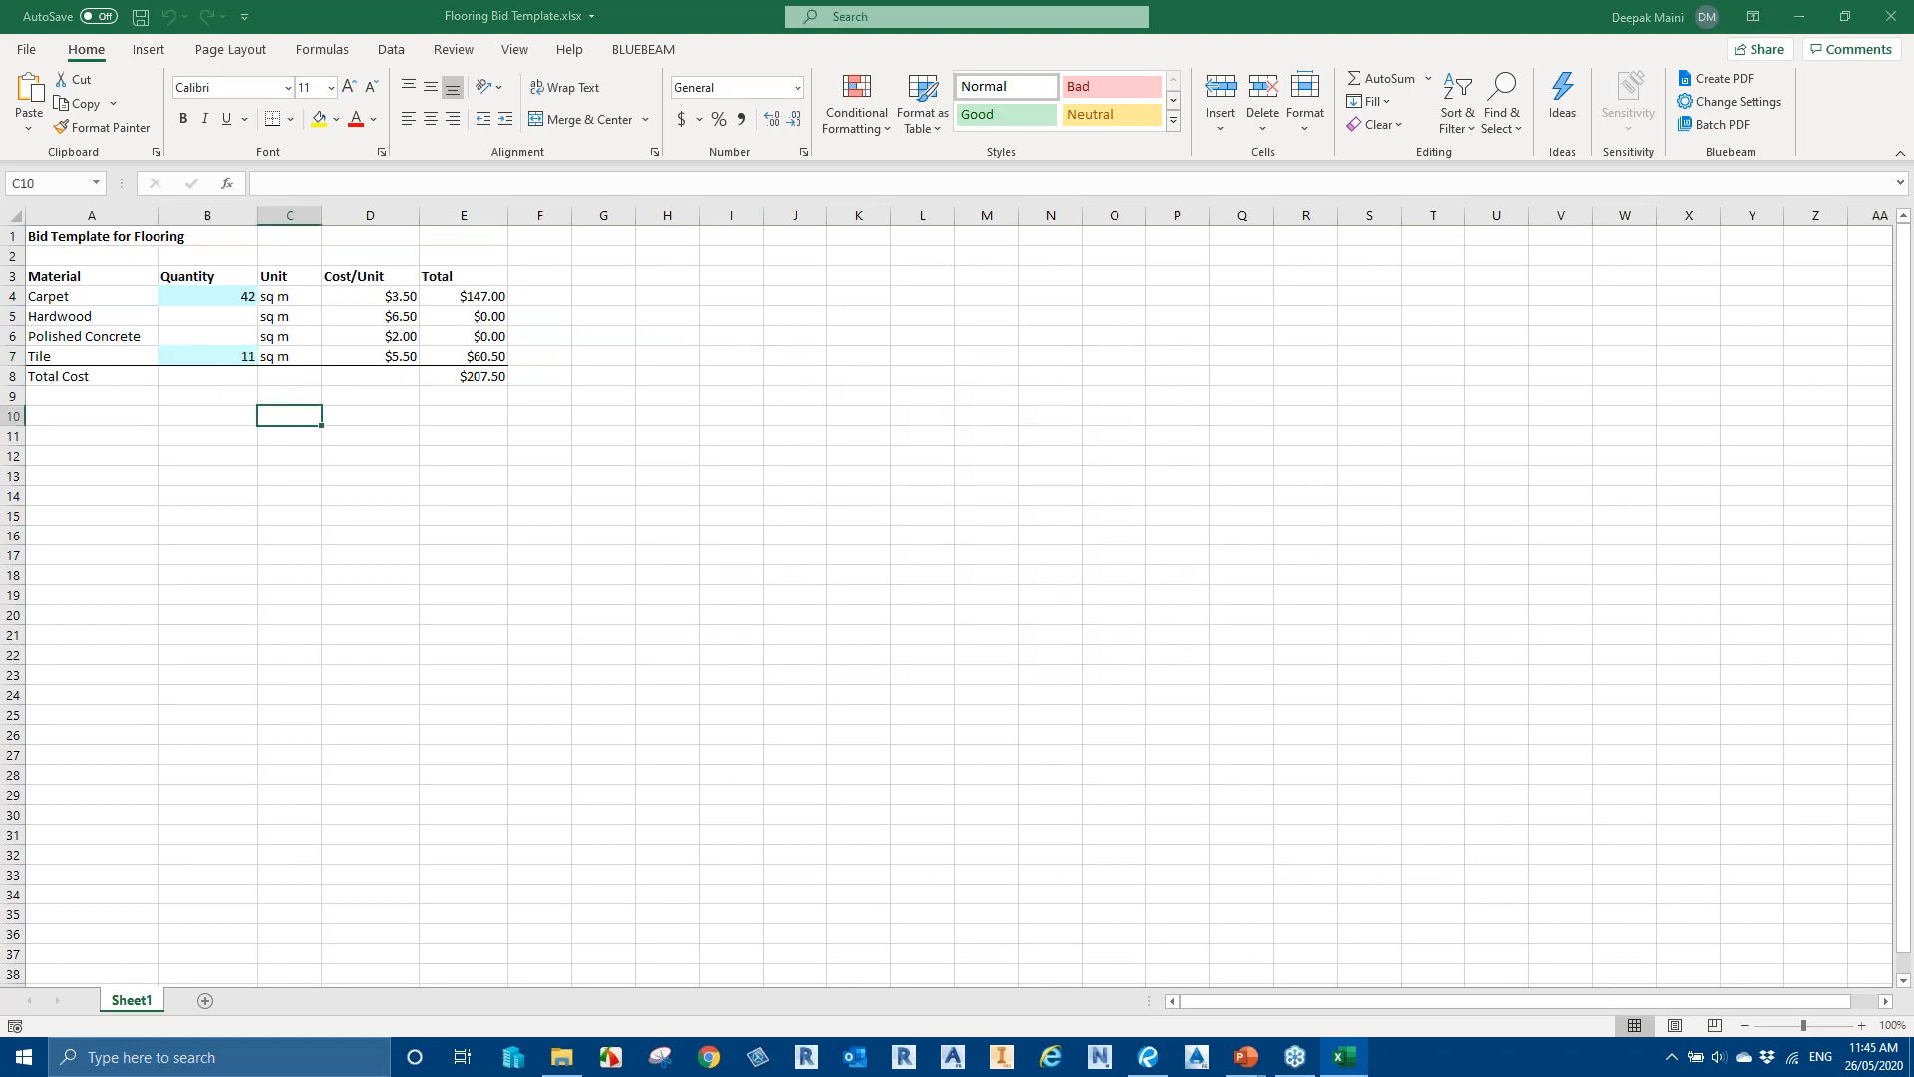
Switch to Revu and draw a rectangular Tile Type 1 area of about 33 sq m across the upper parts of Meeting 210 and Conference 211
key("alt+Tab")
scroll(878, 454, "down", 3)
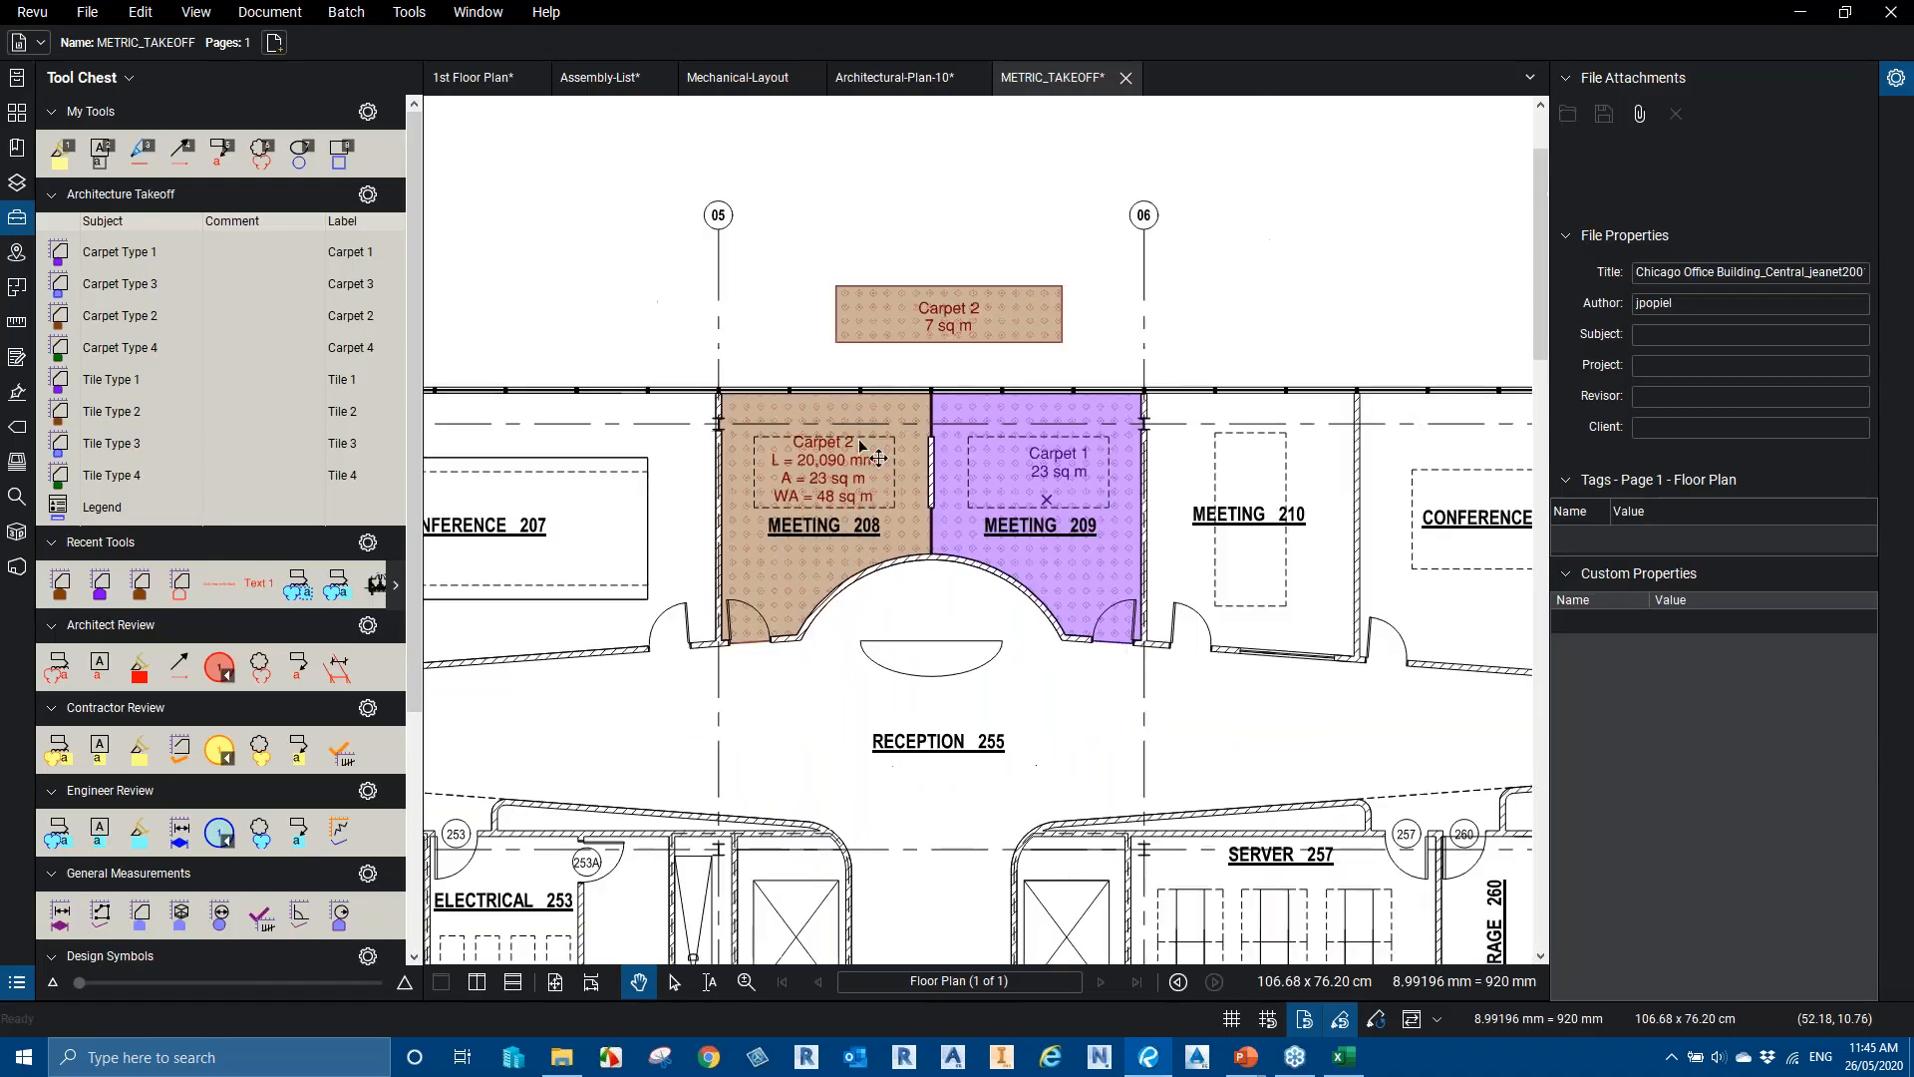
scroll(1054, 284, "up", 2)
left_click(112, 379)
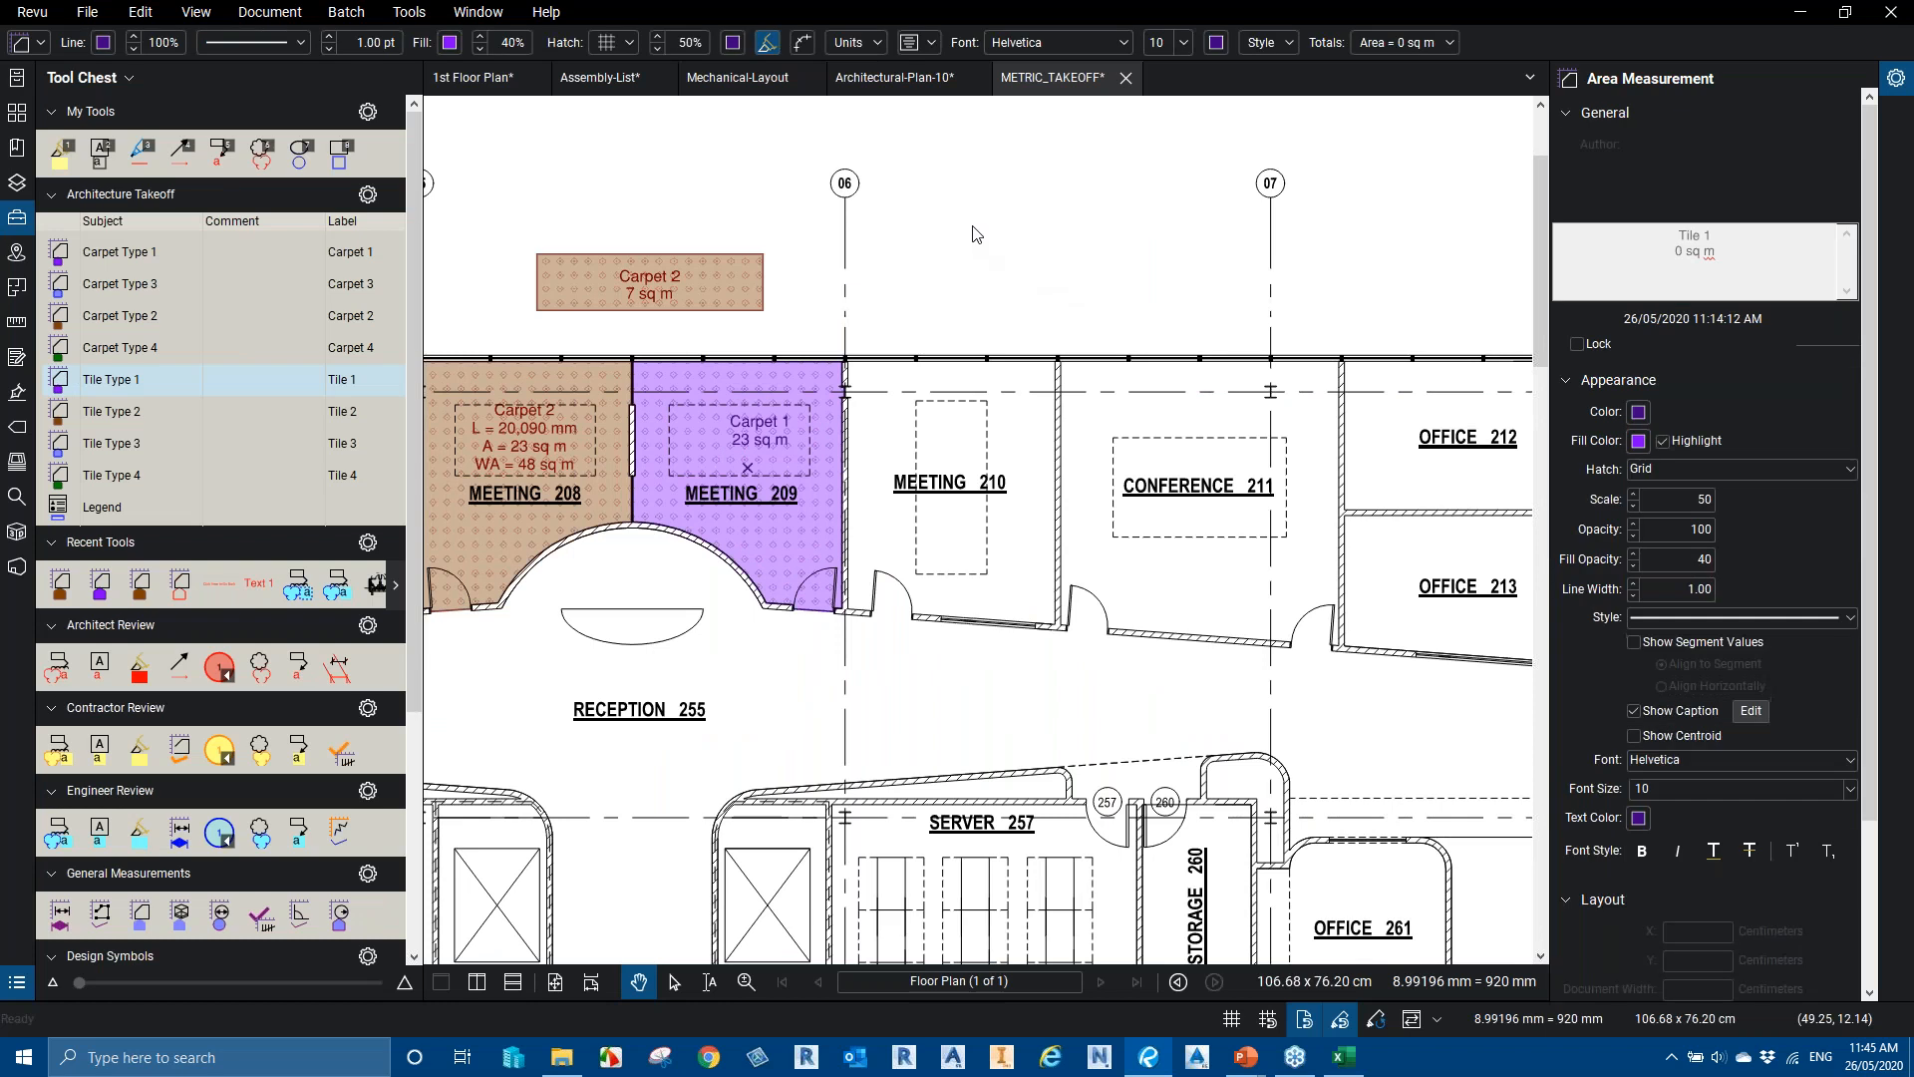
left_click_drag(972, 221, 1261, 438)
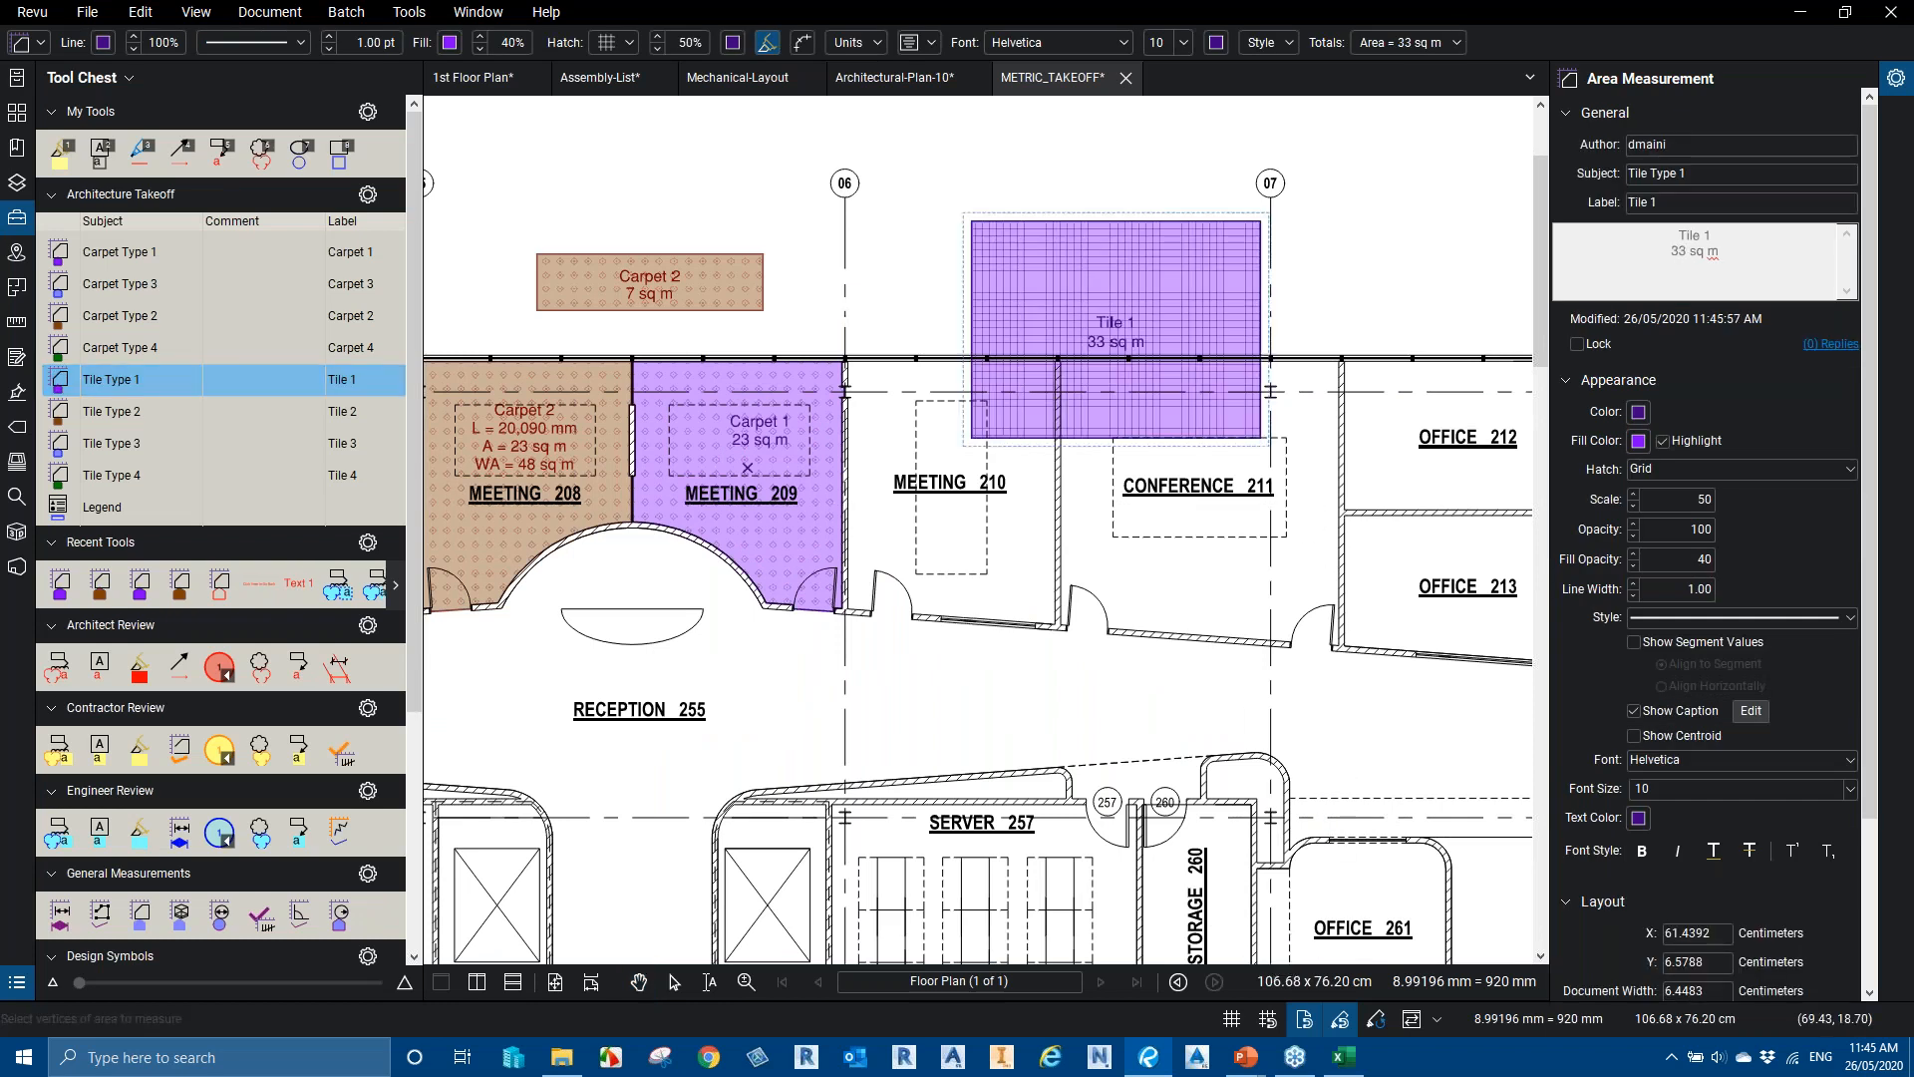
key("Escape")
key("Escape")
Switch to Excel to check the linked Tile quantity, minimize the workbook and return to the PowerPoint slide show
left_click(1343, 1059)
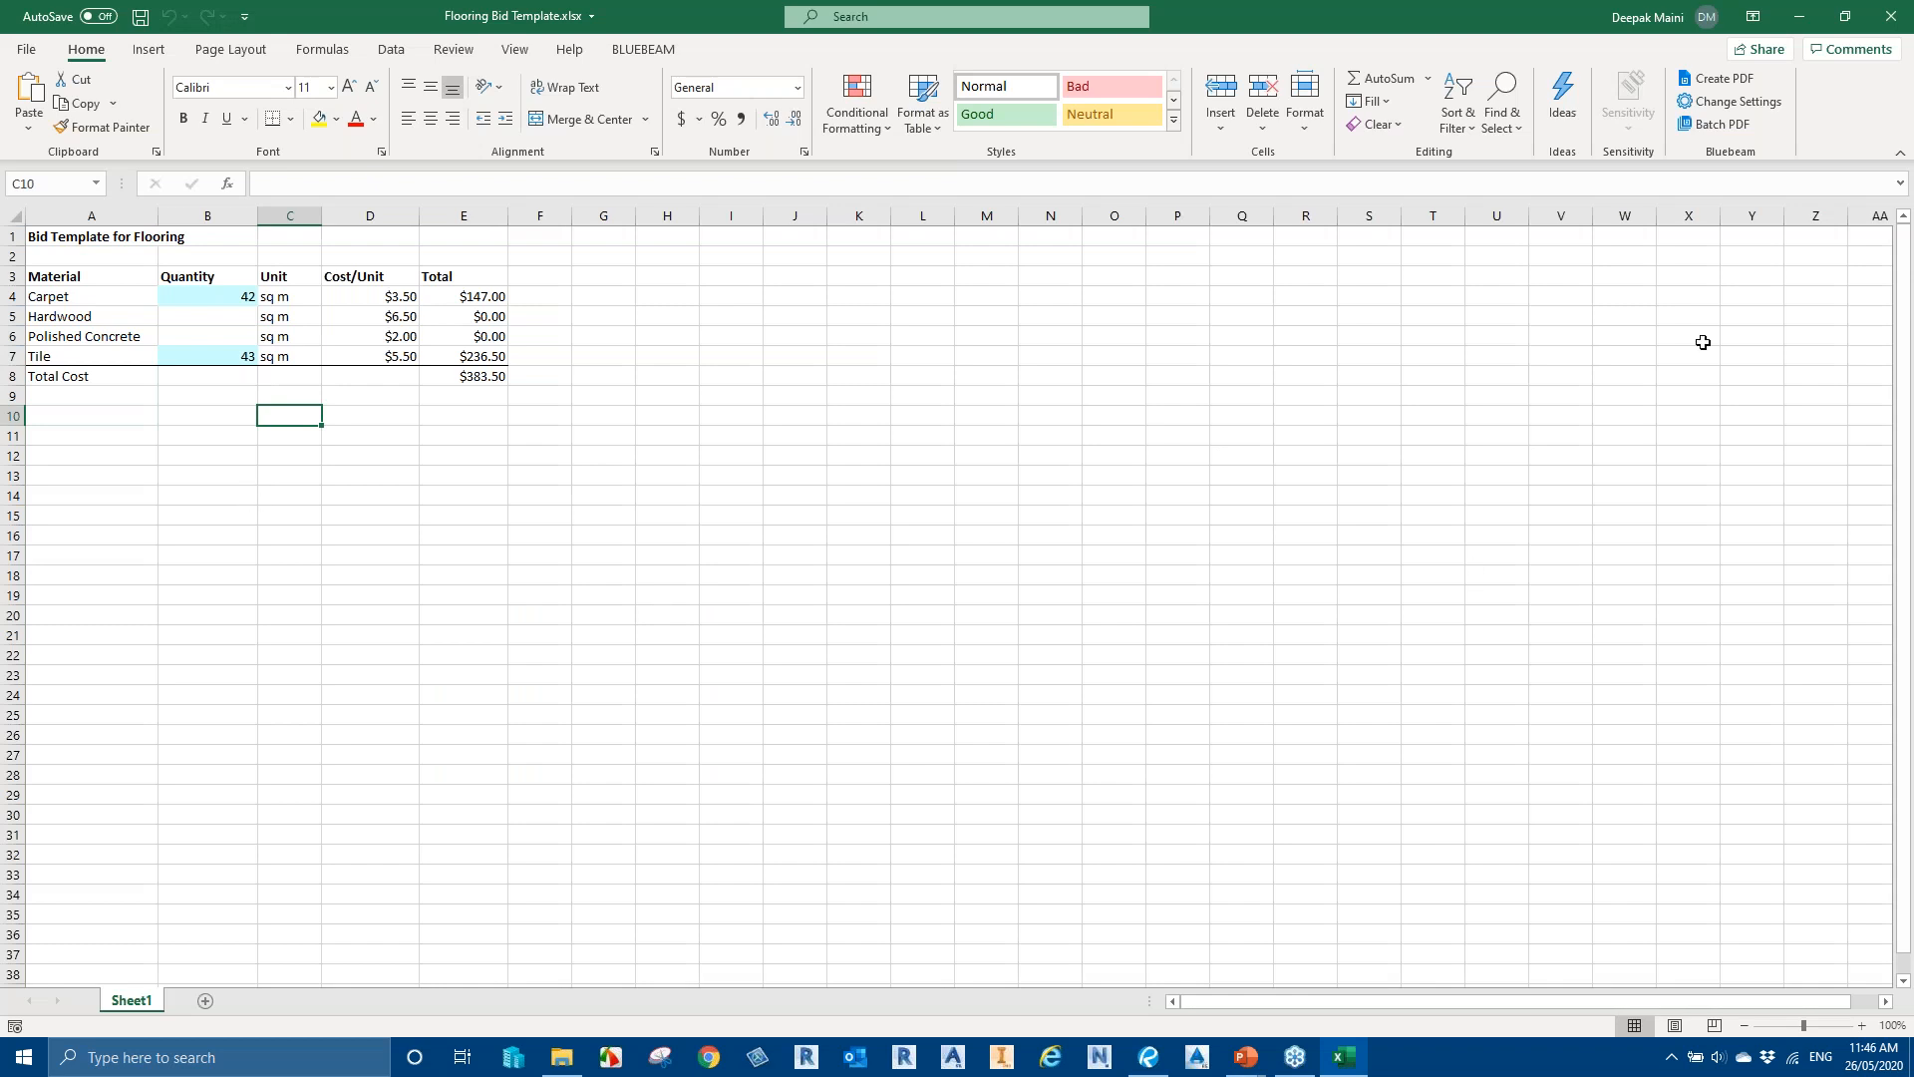
left_click(1798, 17)
left_click(1246, 1059)
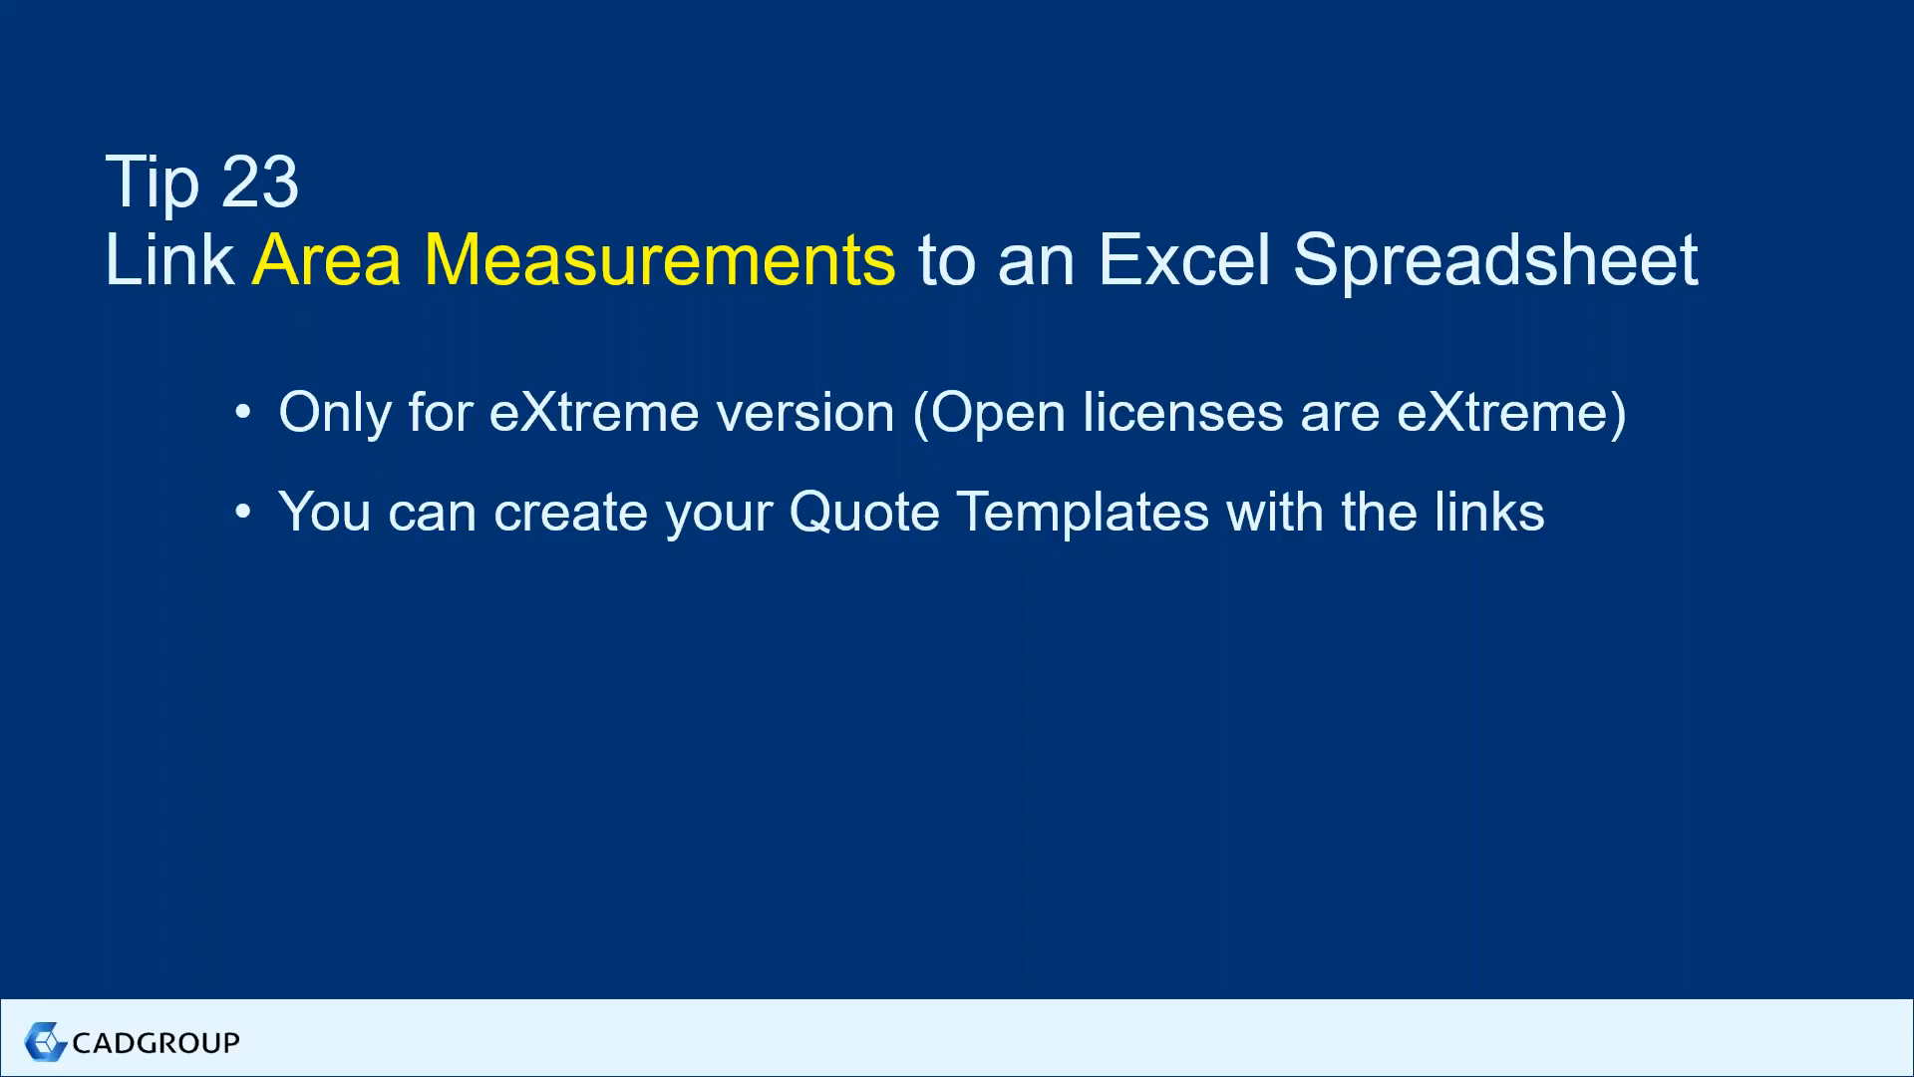
Advance the slide show to Tip 24 and switch to Revu's METRIC_TAKEOFF plan
key("Right")
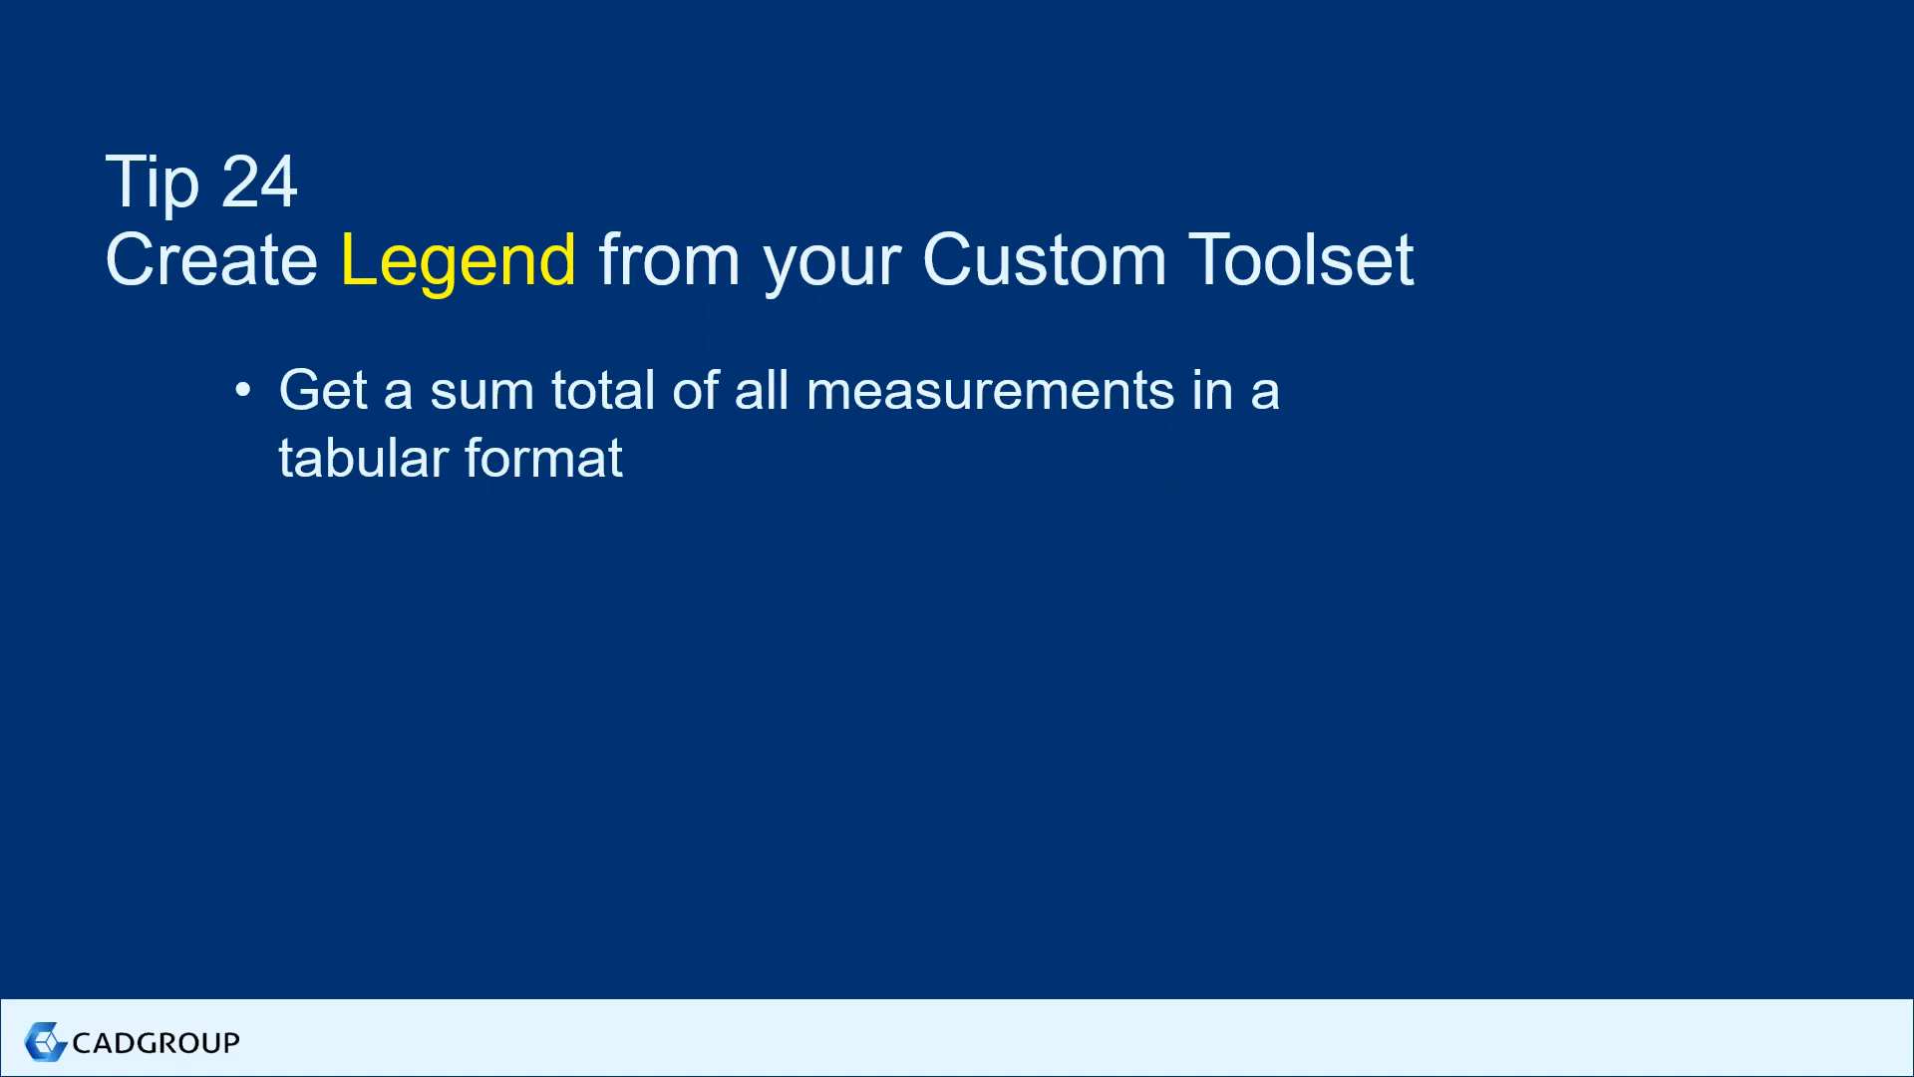
key("alt+Tab")
scroll(828, 662, "down", 5)
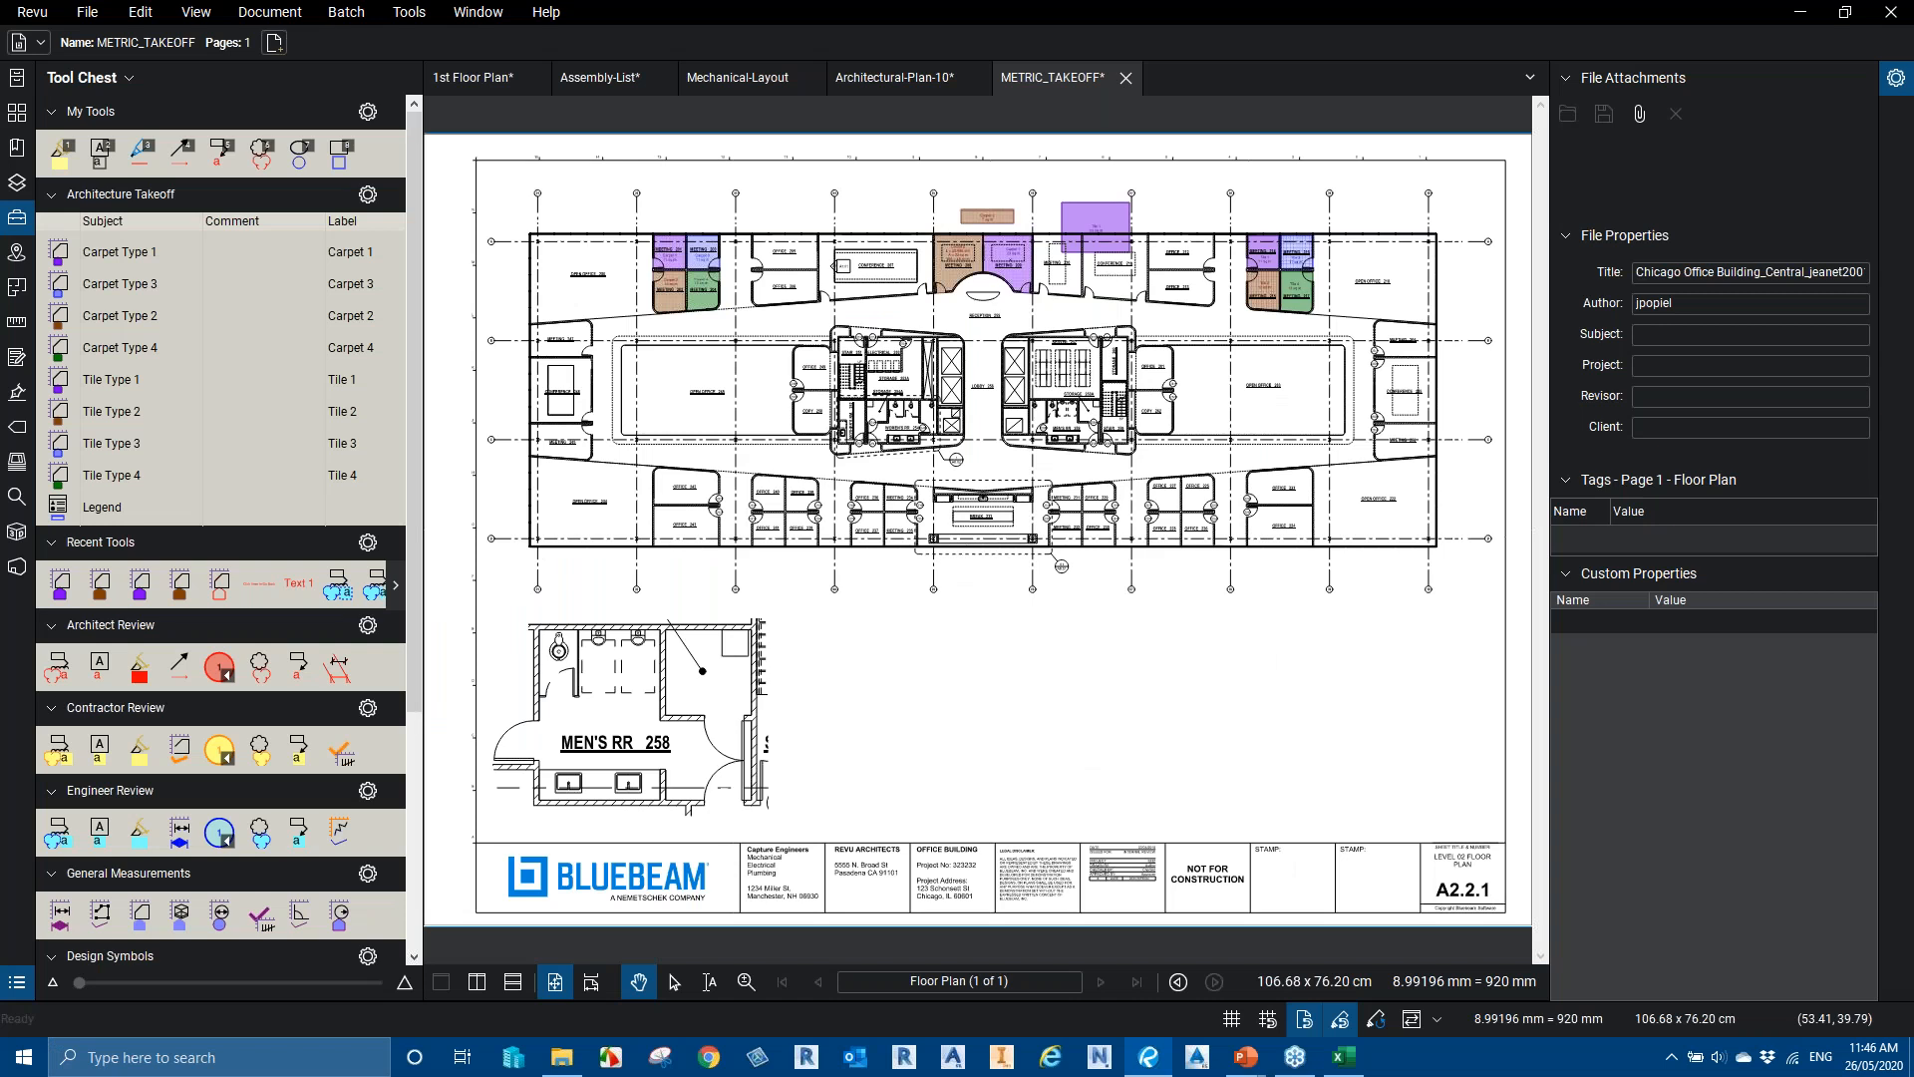
left_click_drag(984, 565, 990, 585)
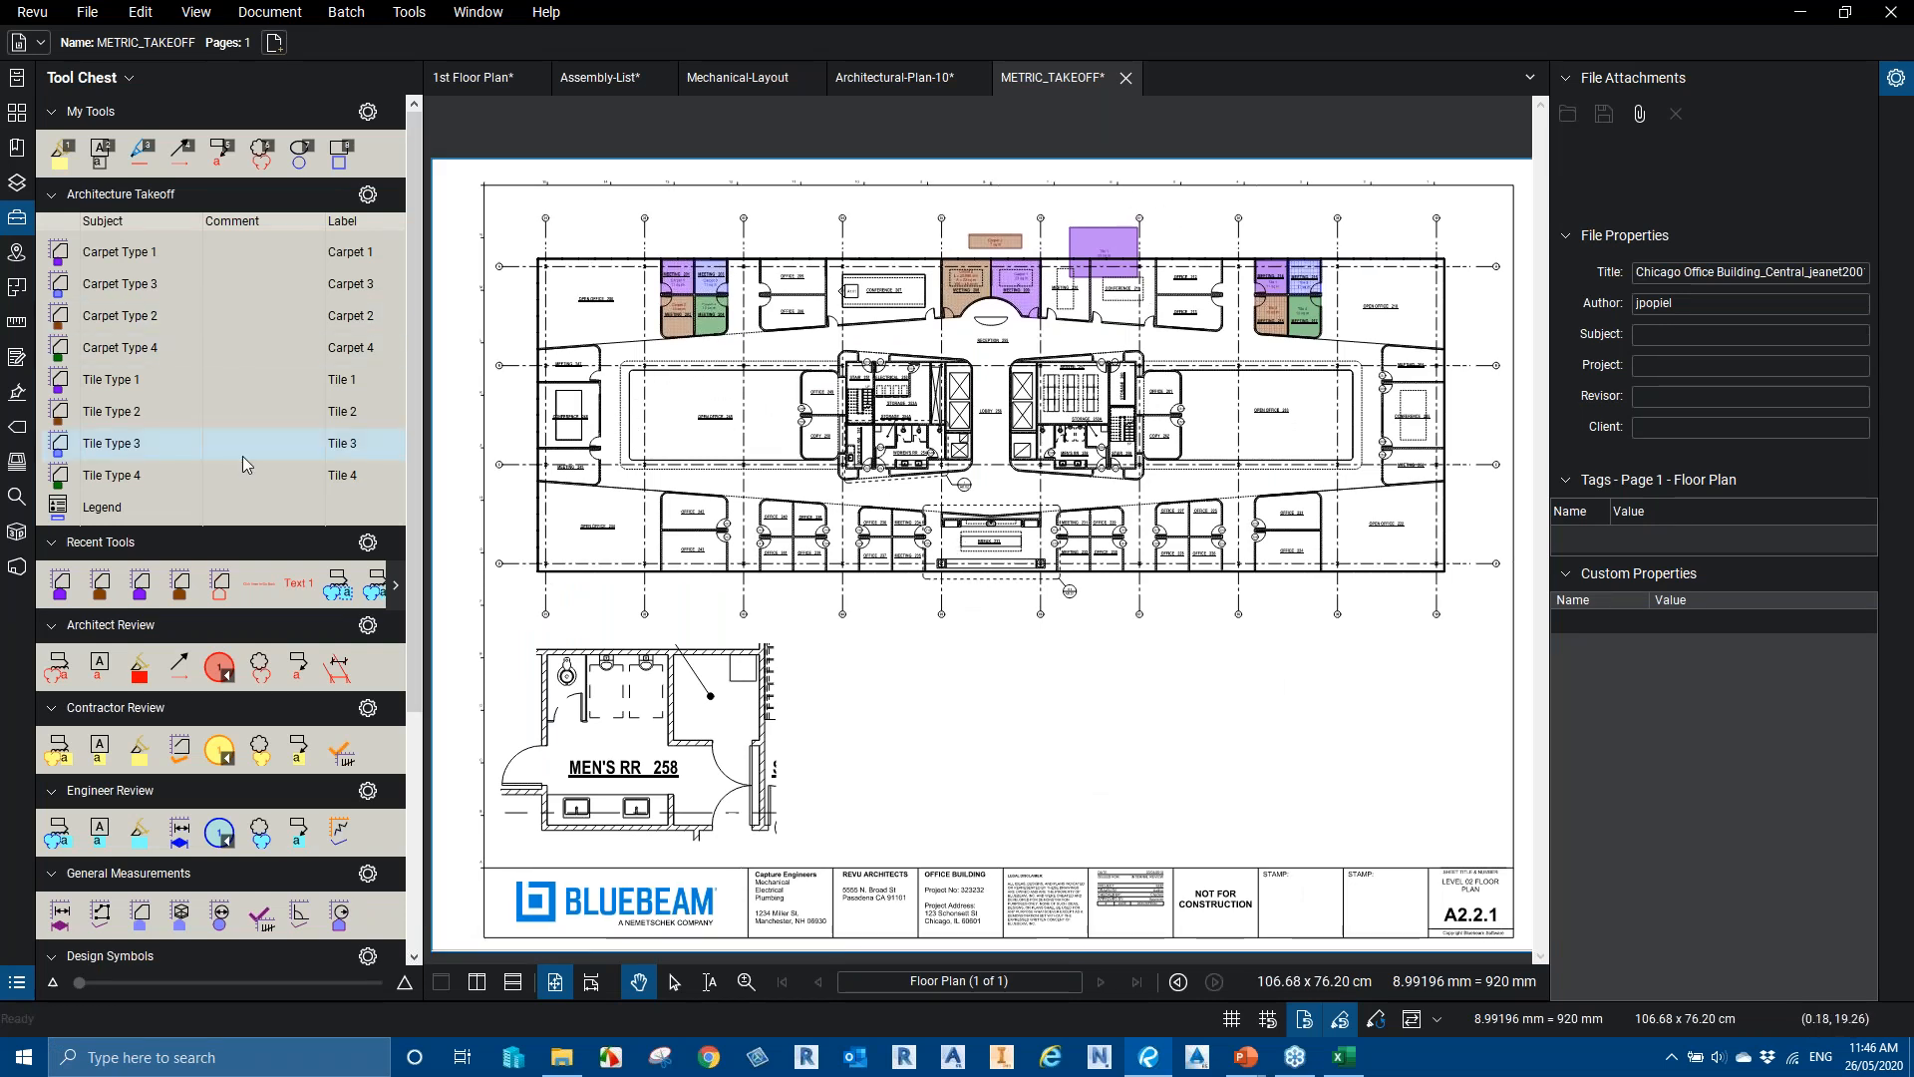
Create a legend from the Architecture Takeoff tool set and place it in the blank area above the title block
scroll(1011, 247, "up", 1)
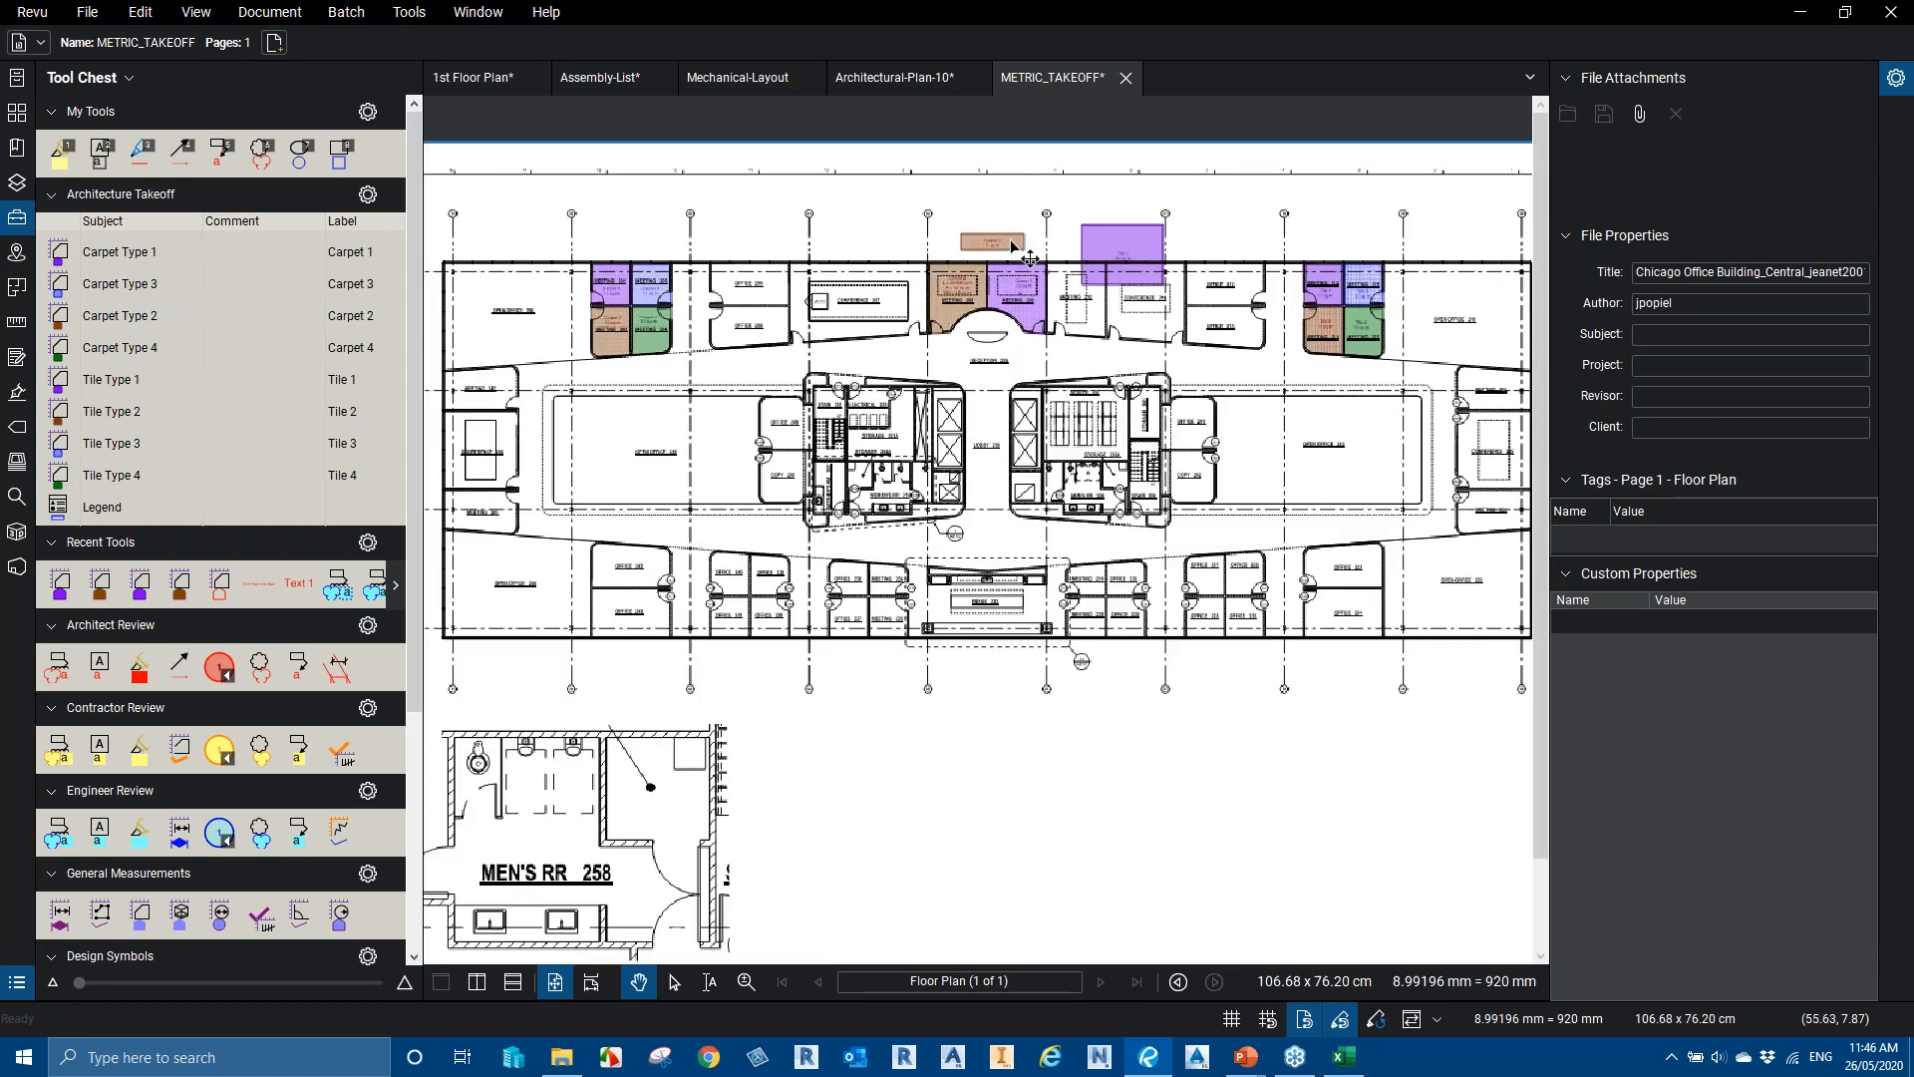
scroll(1012, 248, "up", 1)
scroll(1260, 747, "up", 1)
left_click_drag(1520, 858, 1097, 542)
scroll(1069, 628, "up", 1)
scroll(1071, 630, "down", 2)
scroll(1097, 543, "up", 1)
key("ctrl")
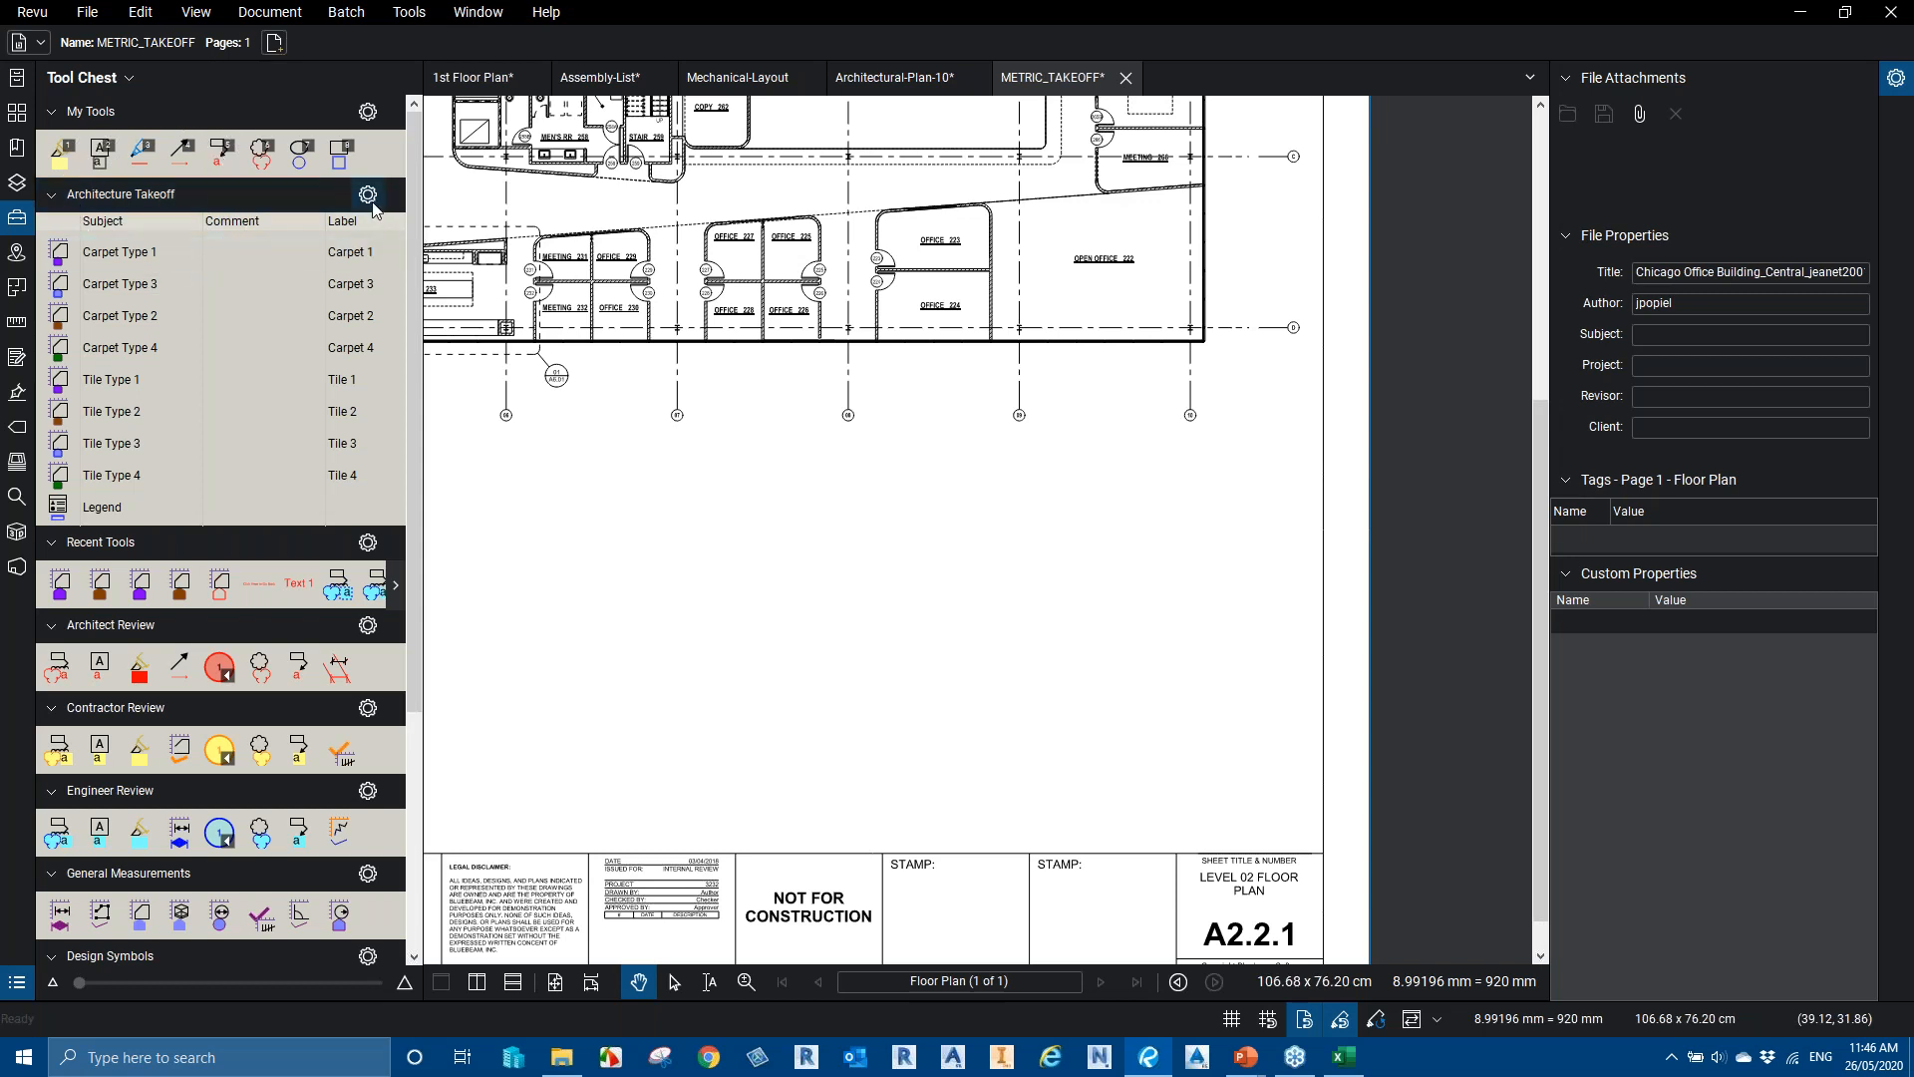
key("ctrl")
key("ctrl")
key("ctrl")
key("ctrl")
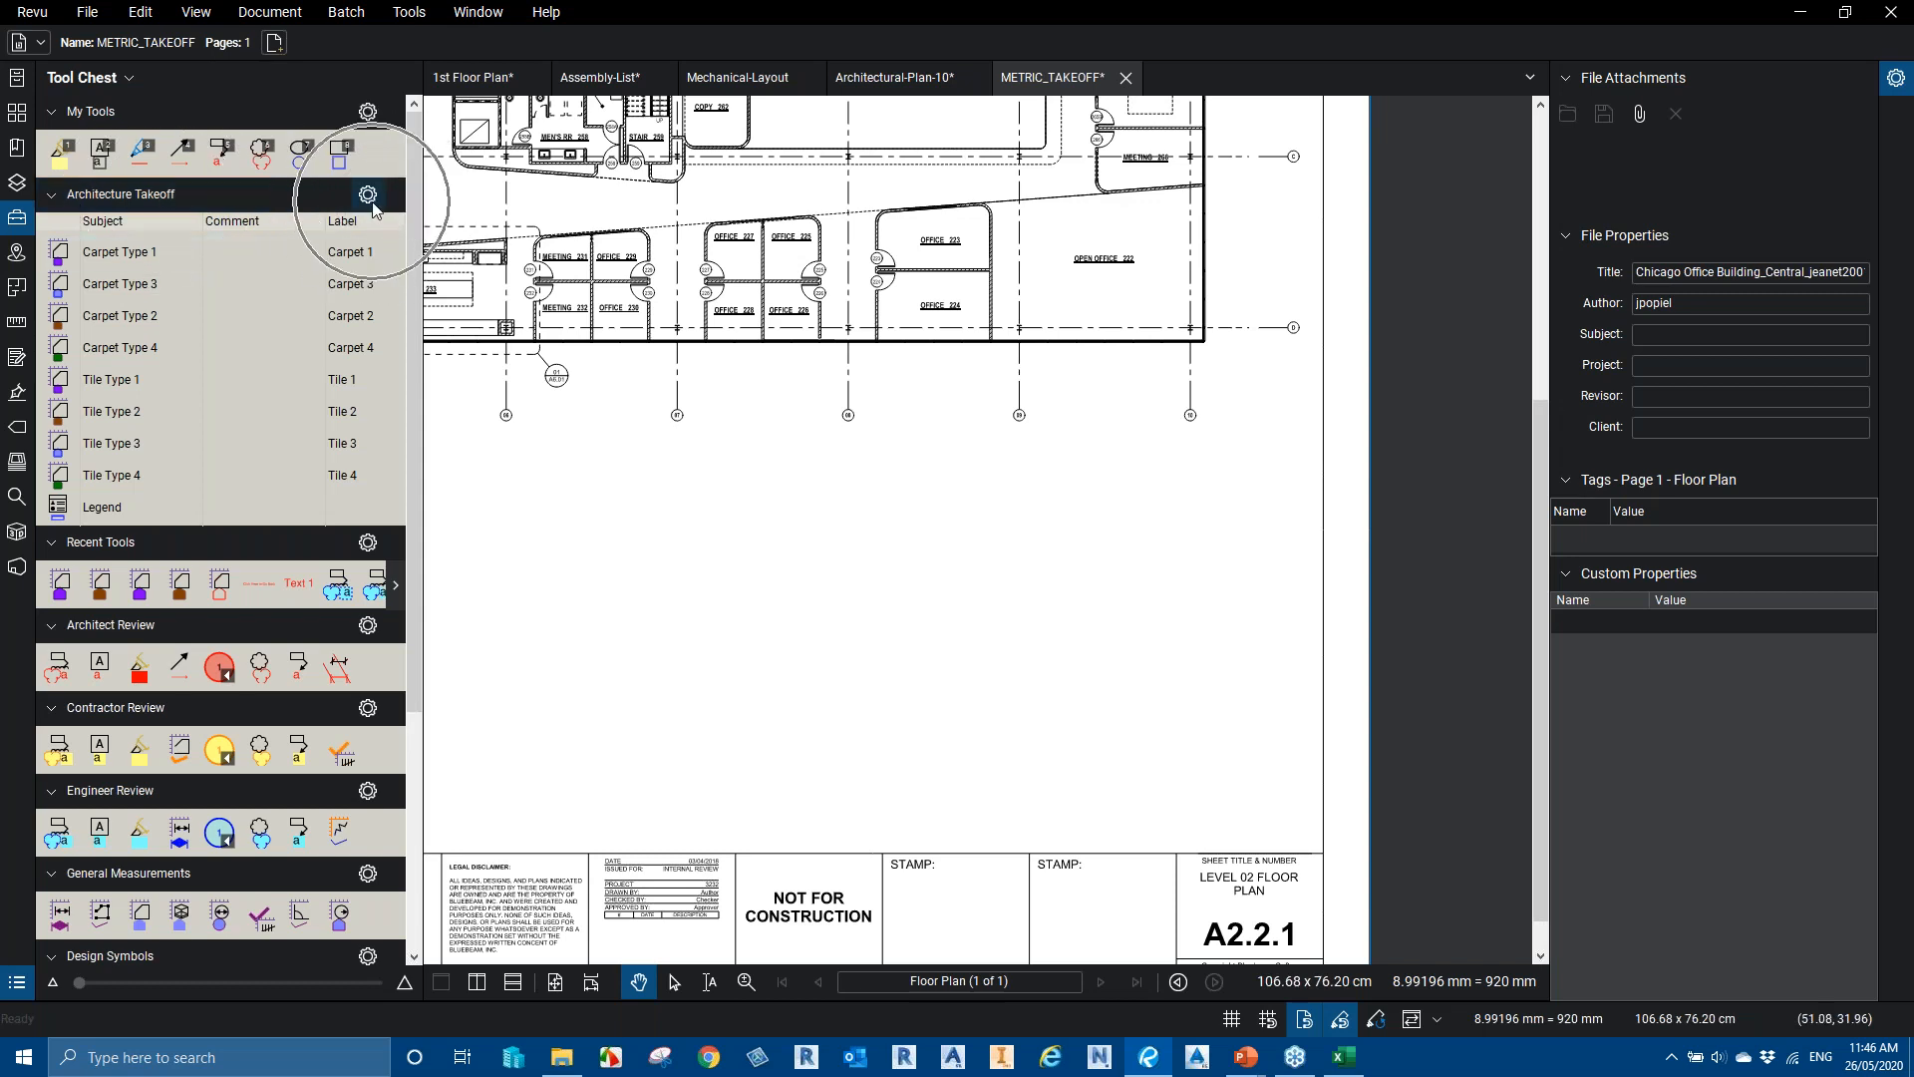
left_click(371, 202)
mouse_move(429, 310)
left_click(584, 337)
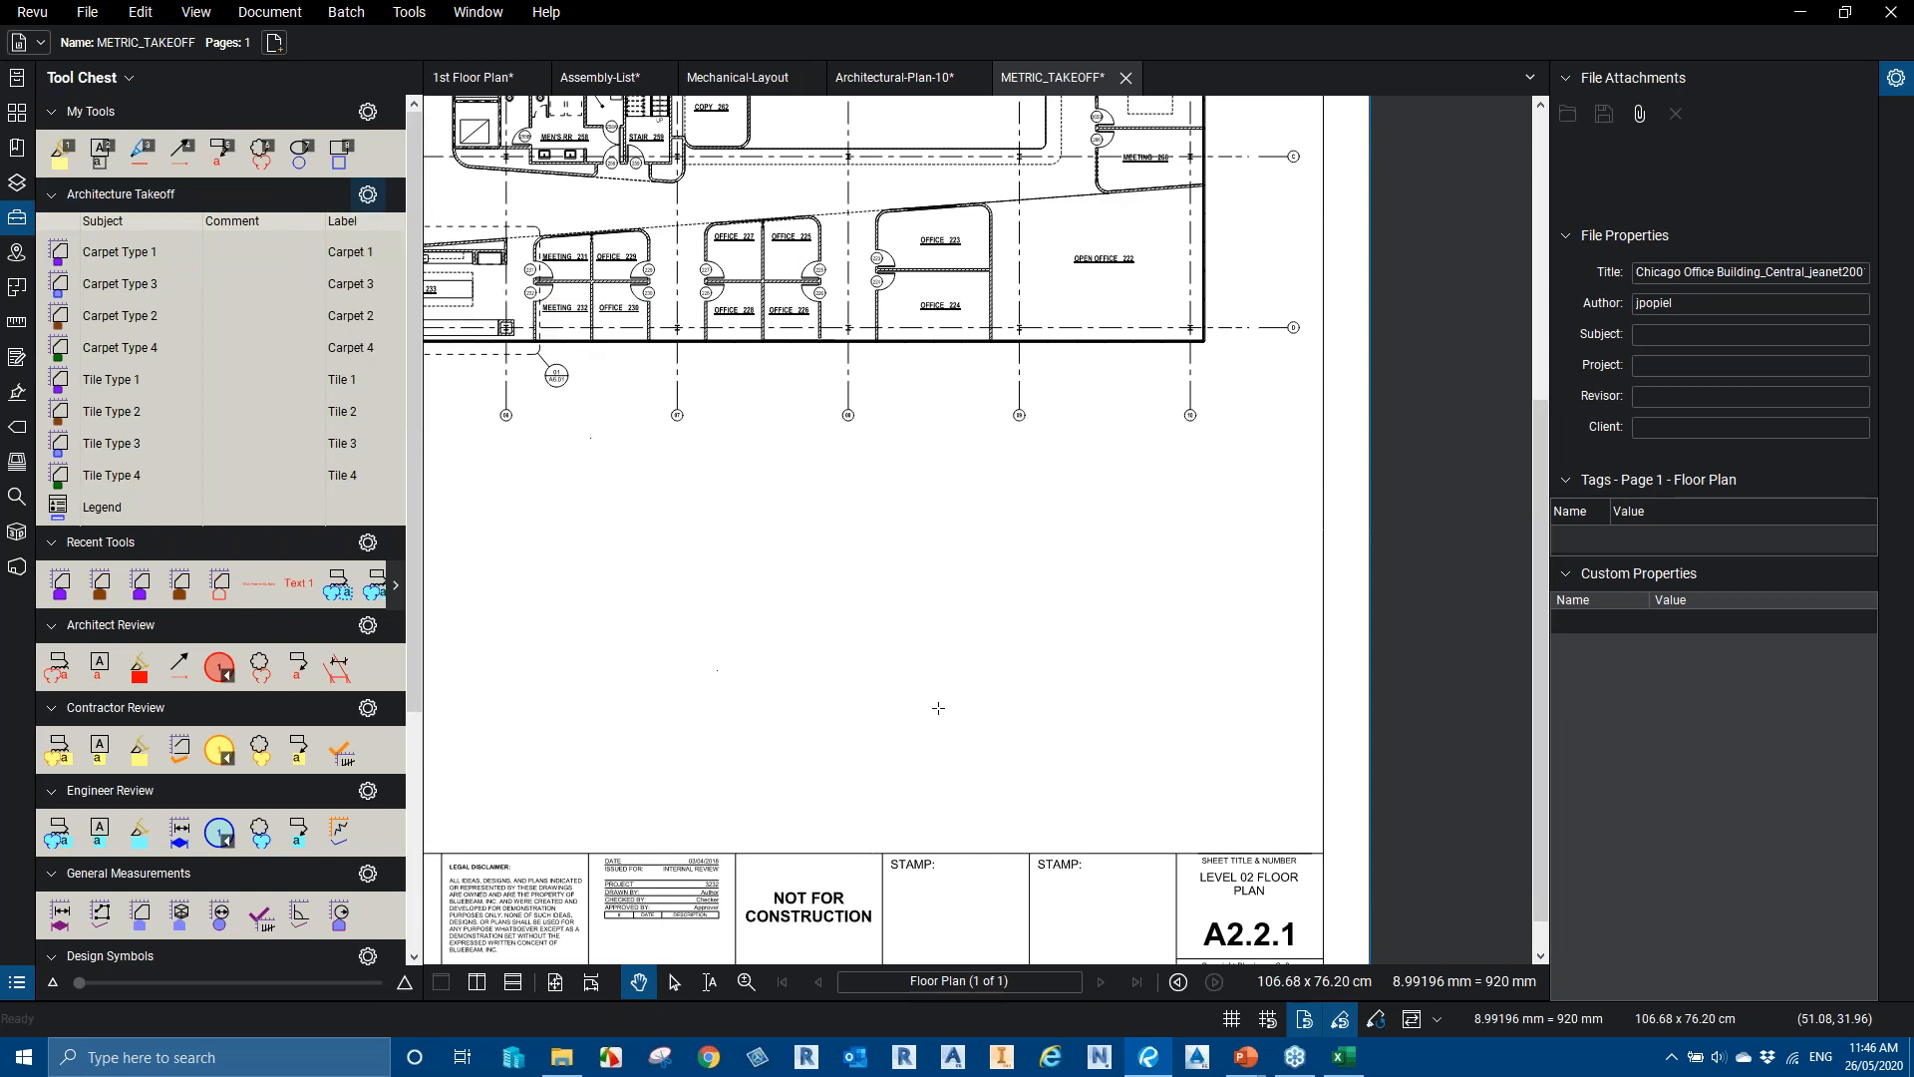
left_click(1097, 636)
scroll(1234, 710, "up", 4)
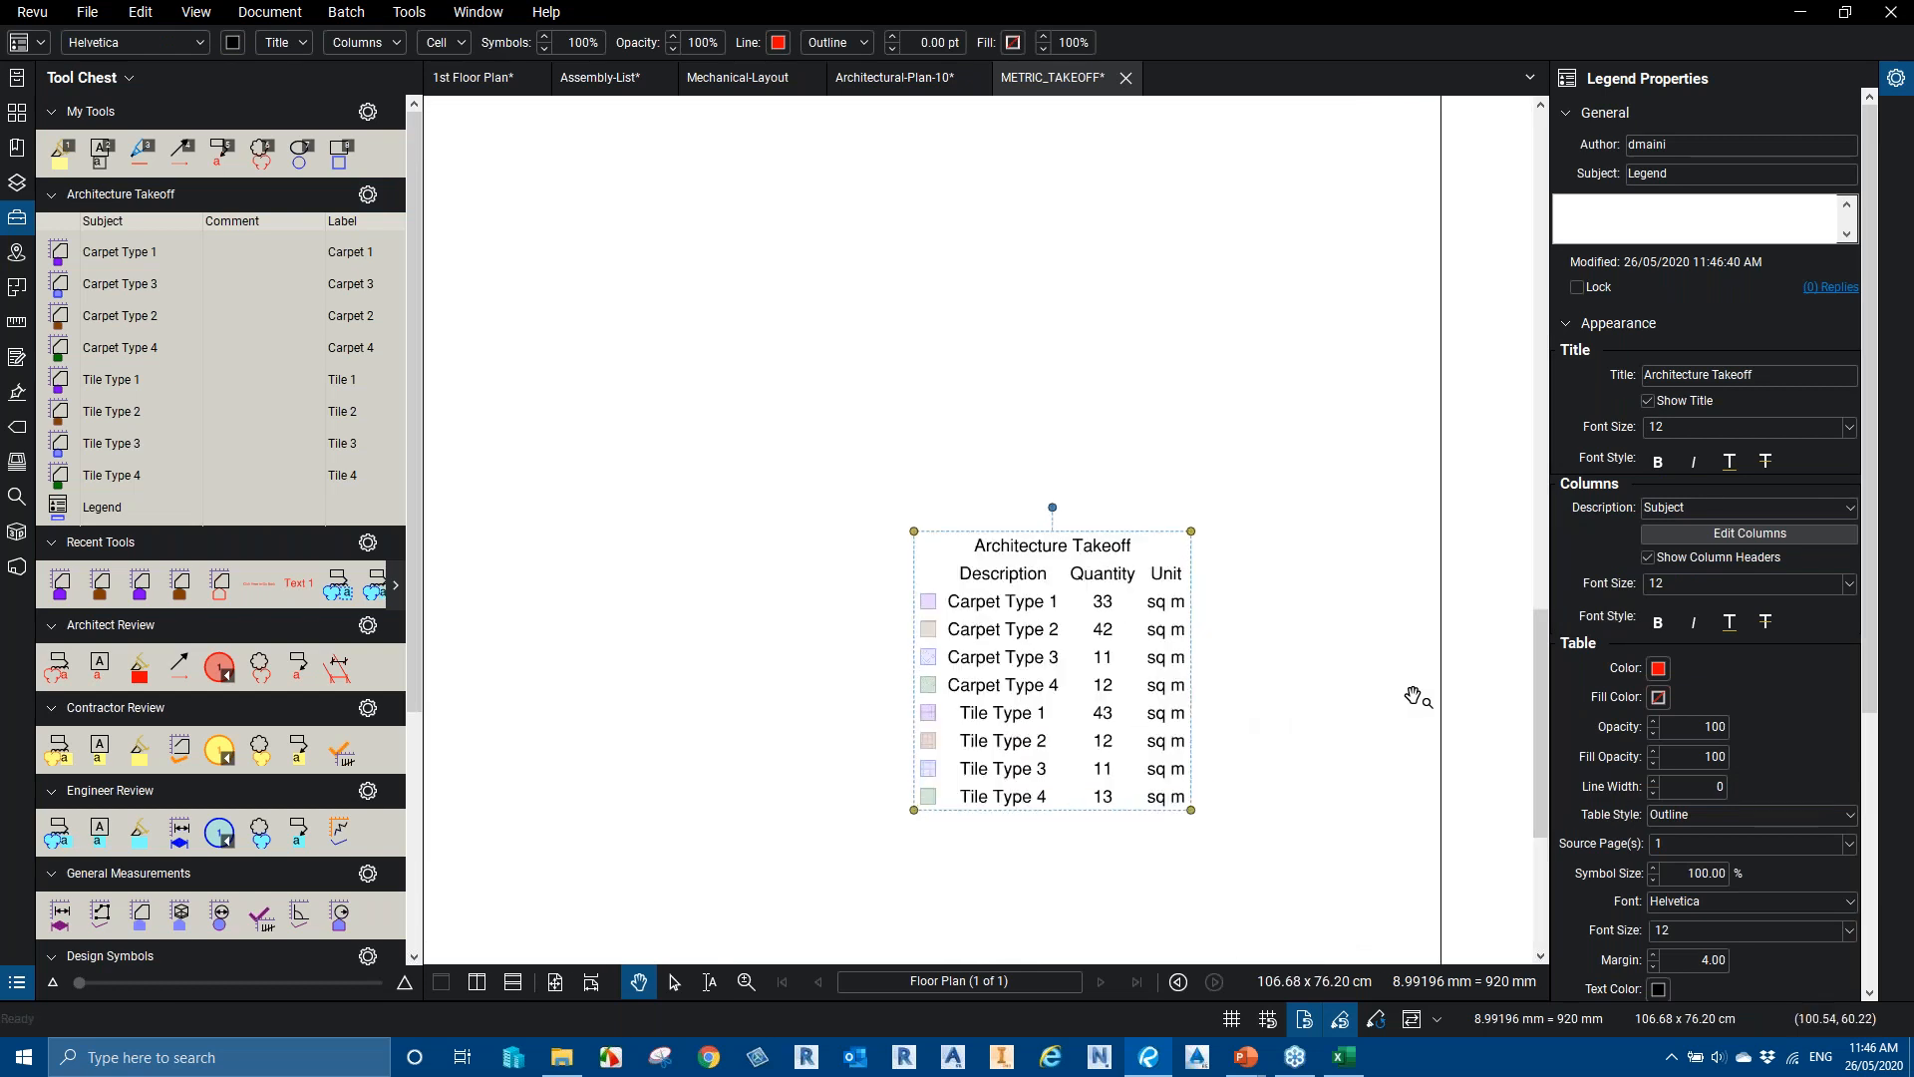
Review the columns that can be included in the Architecture Takeoff legend
left_click(1729, 534)
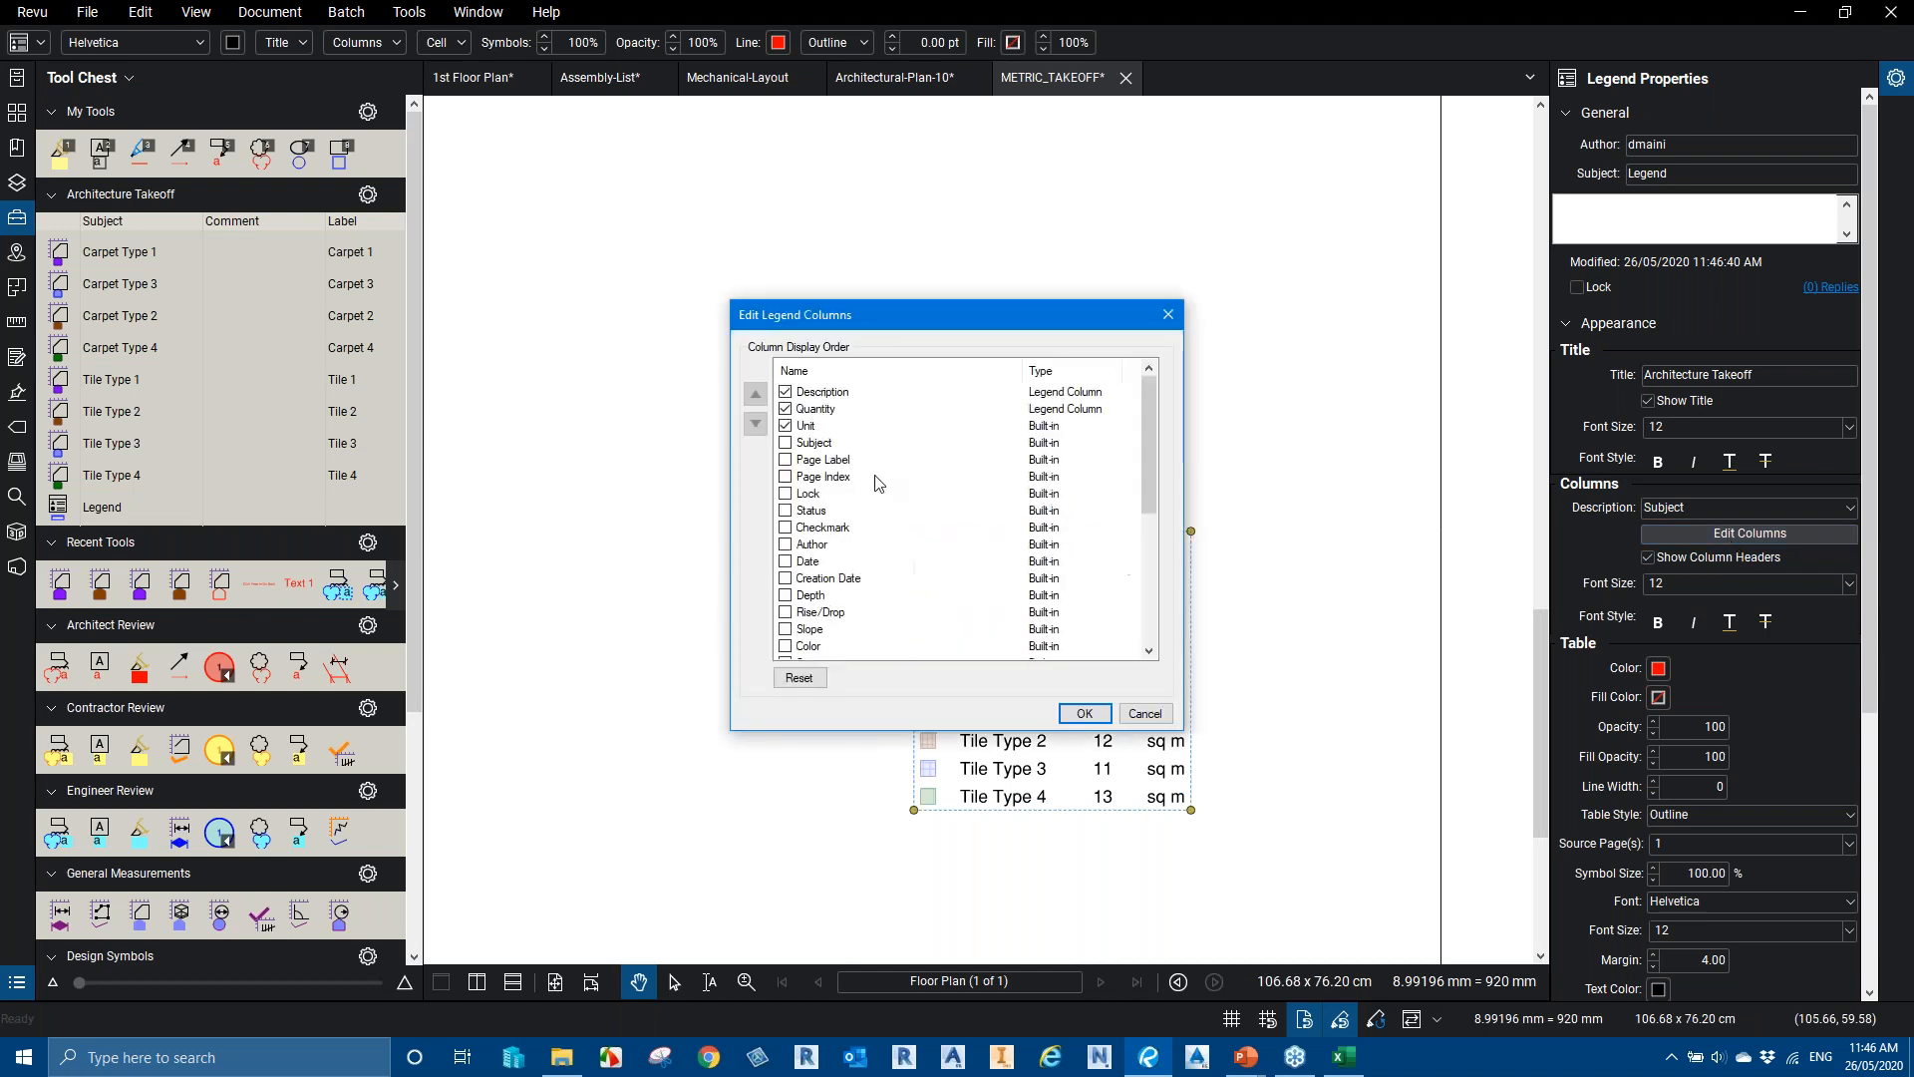
mouse_move(1146, 452)
left_mouse_down()
mouse_move(1170, 613)
mouse_move(1134, 469)
left_mouse_up()
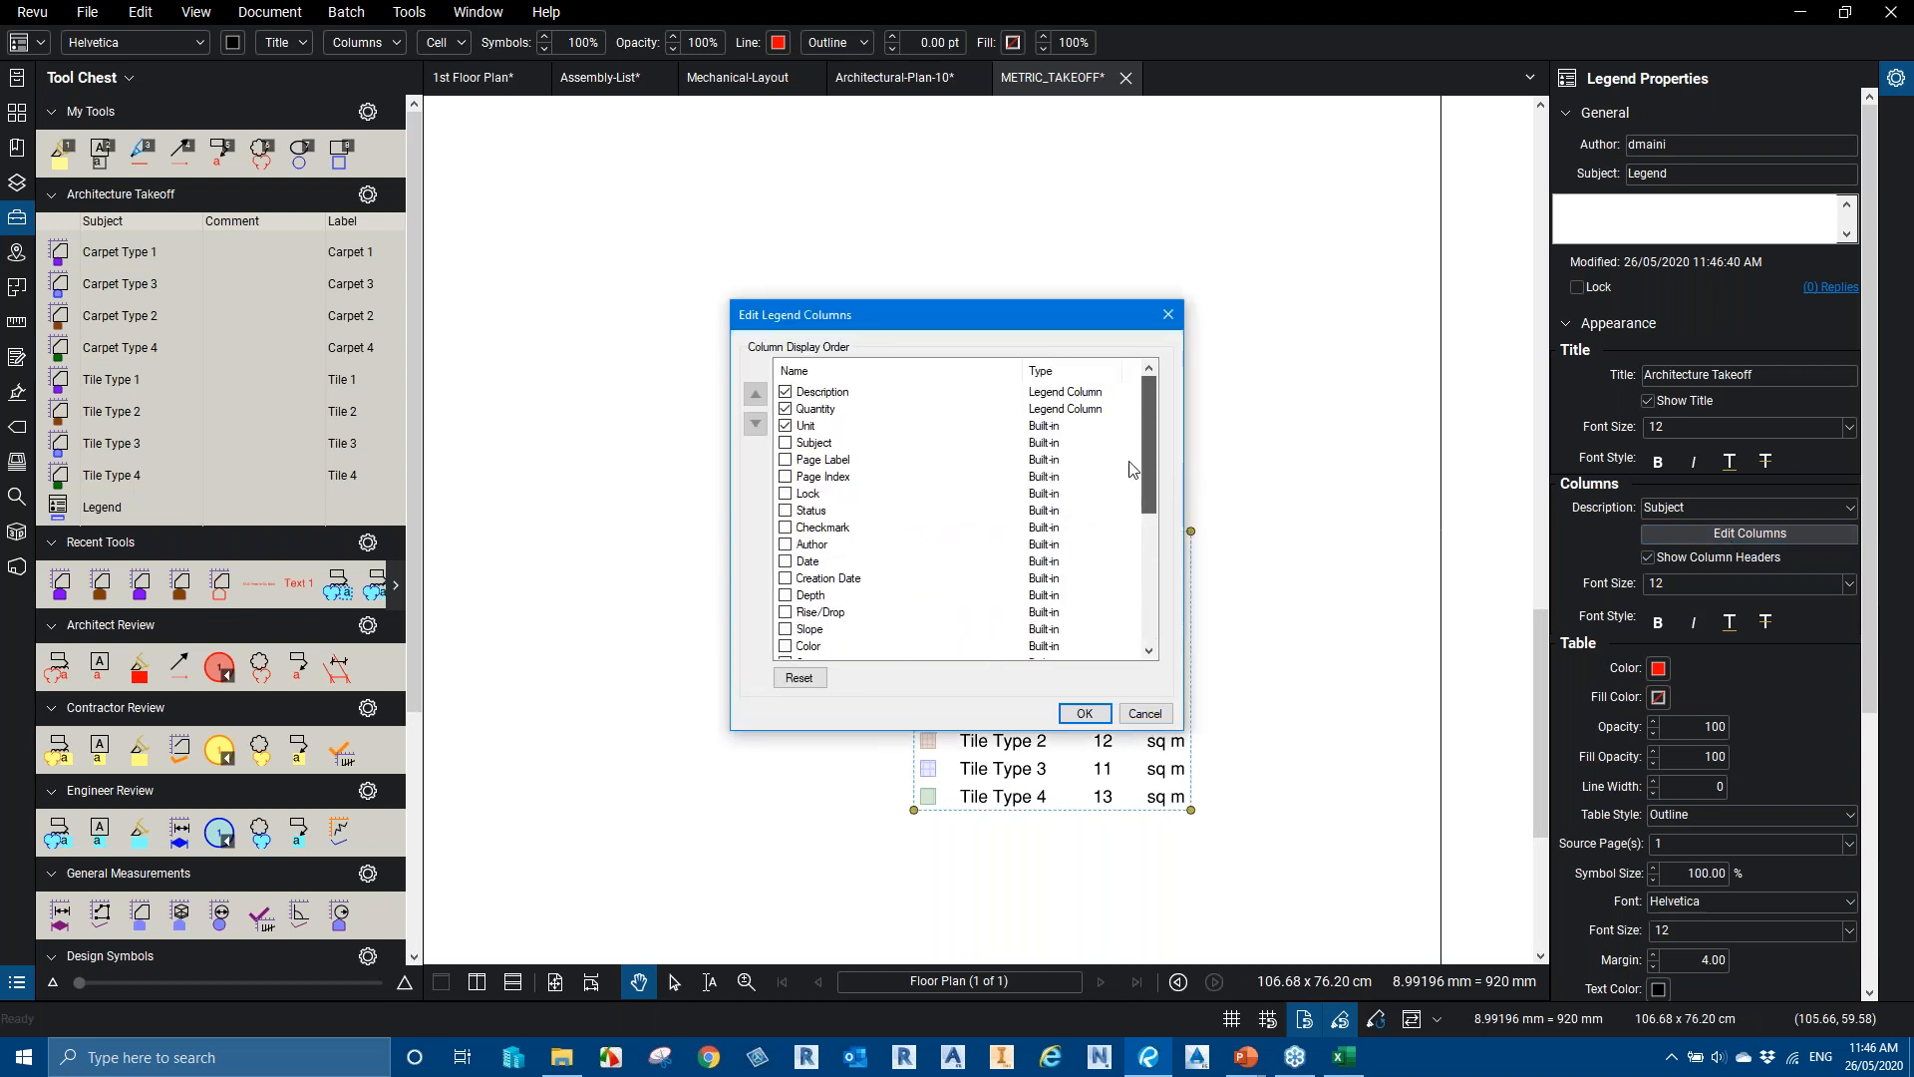
left_click(1144, 712)
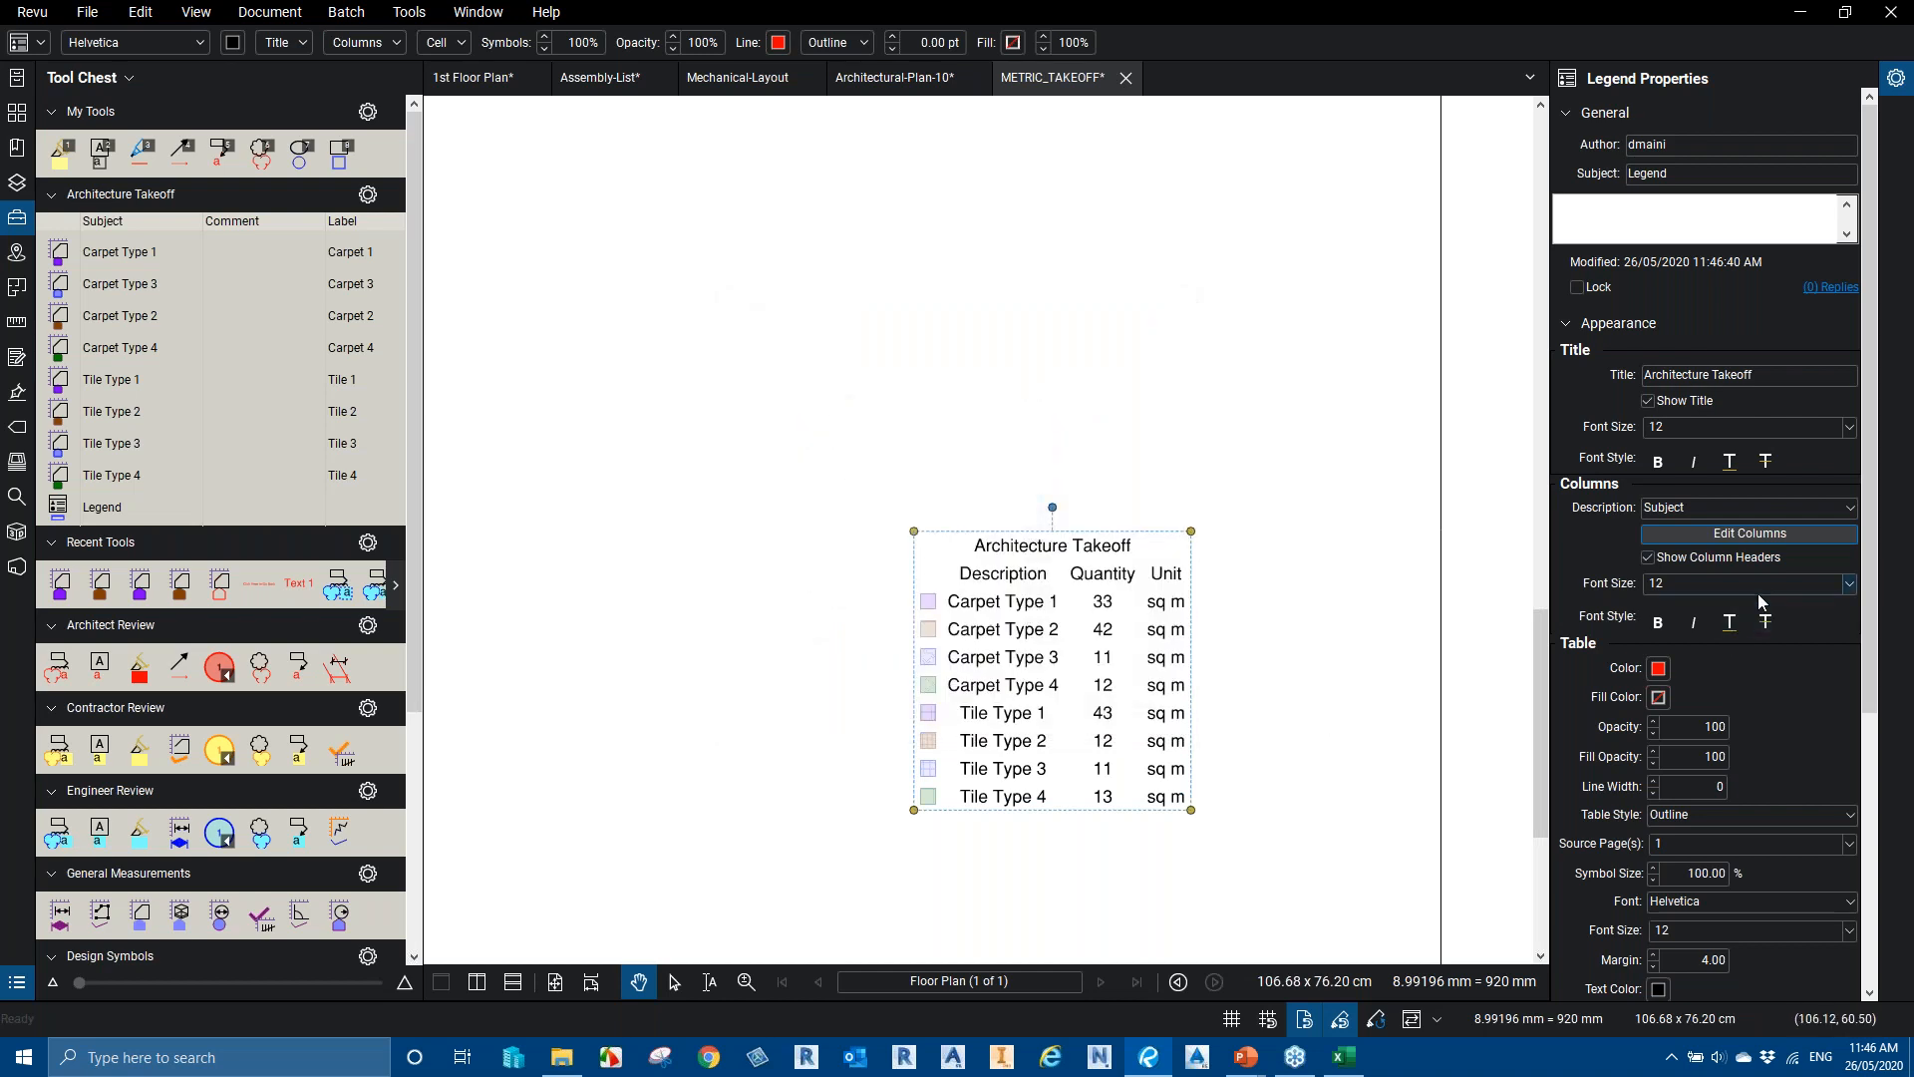
Set the legend's table style to Gridlines with a line width of 0.50
left_click(1800, 815)
left_click(1713, 837)
left_click(1705, 788)
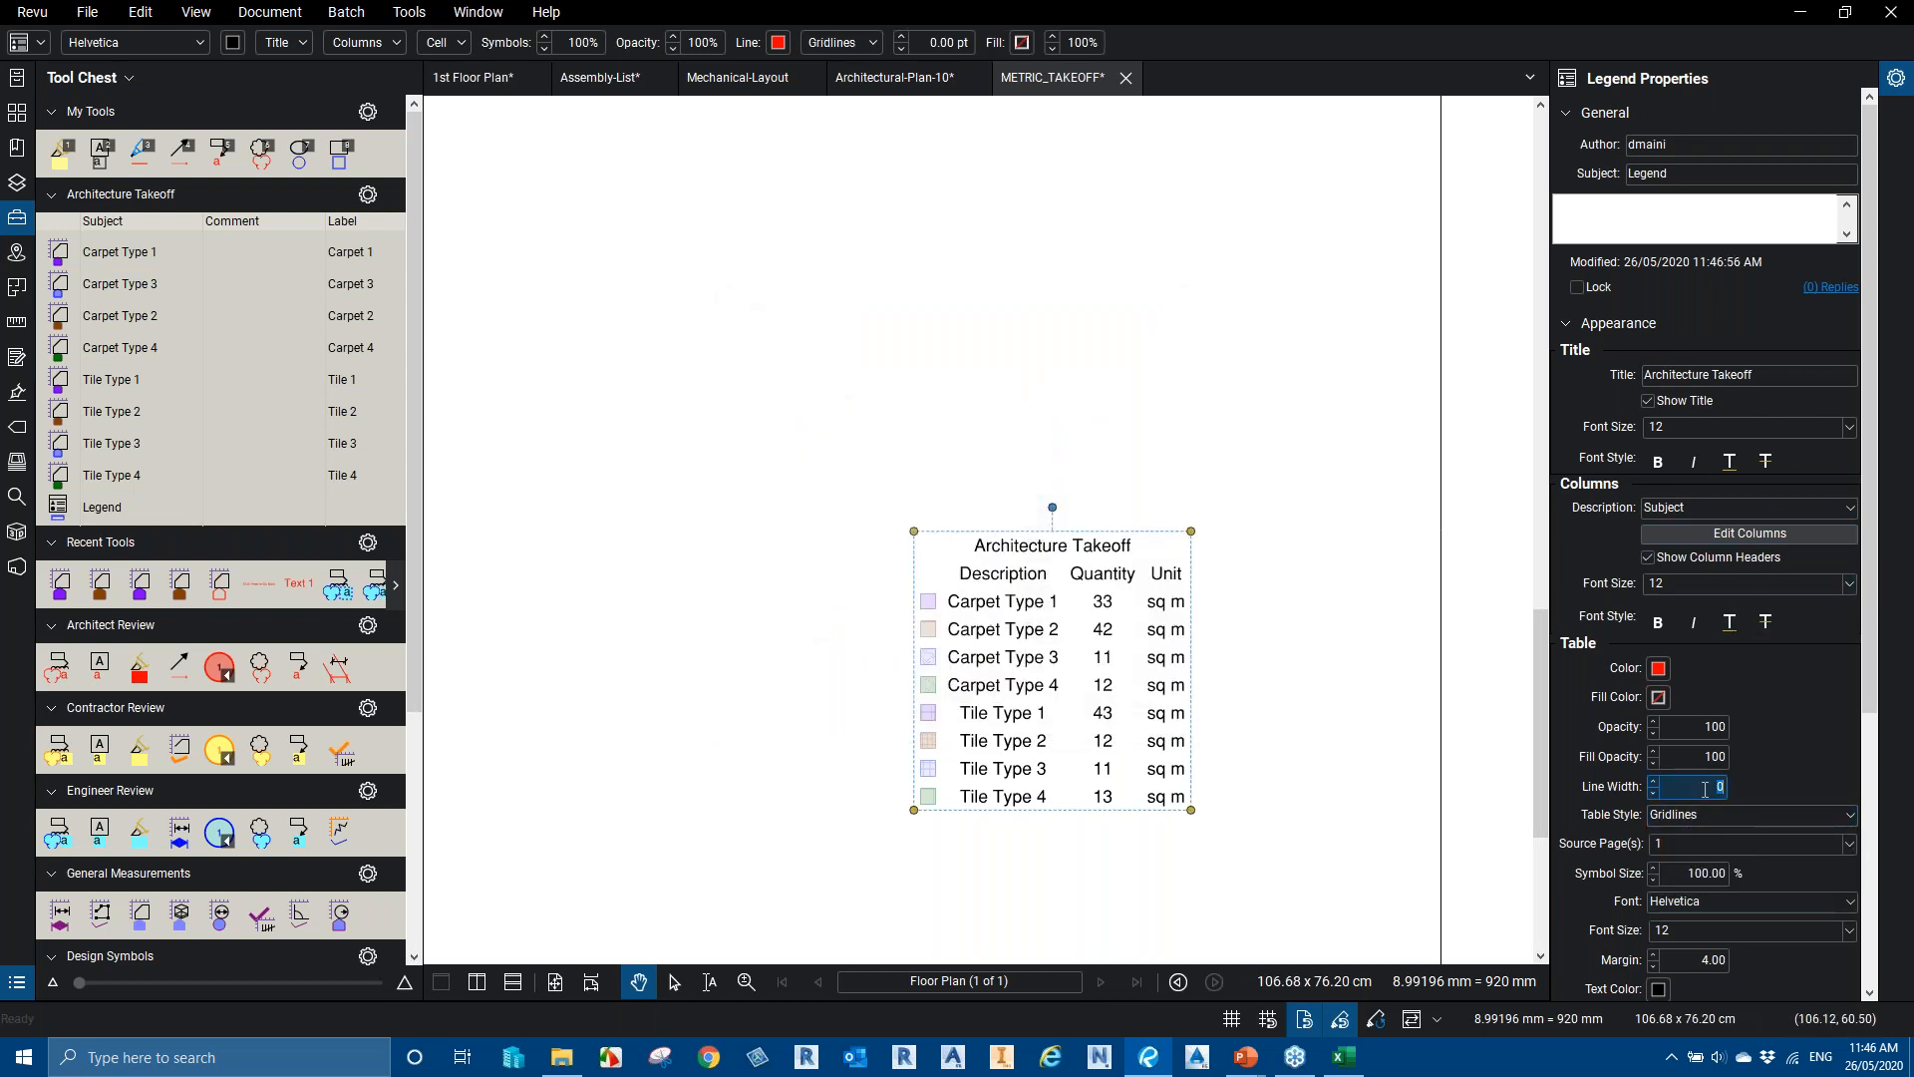
key("Return")
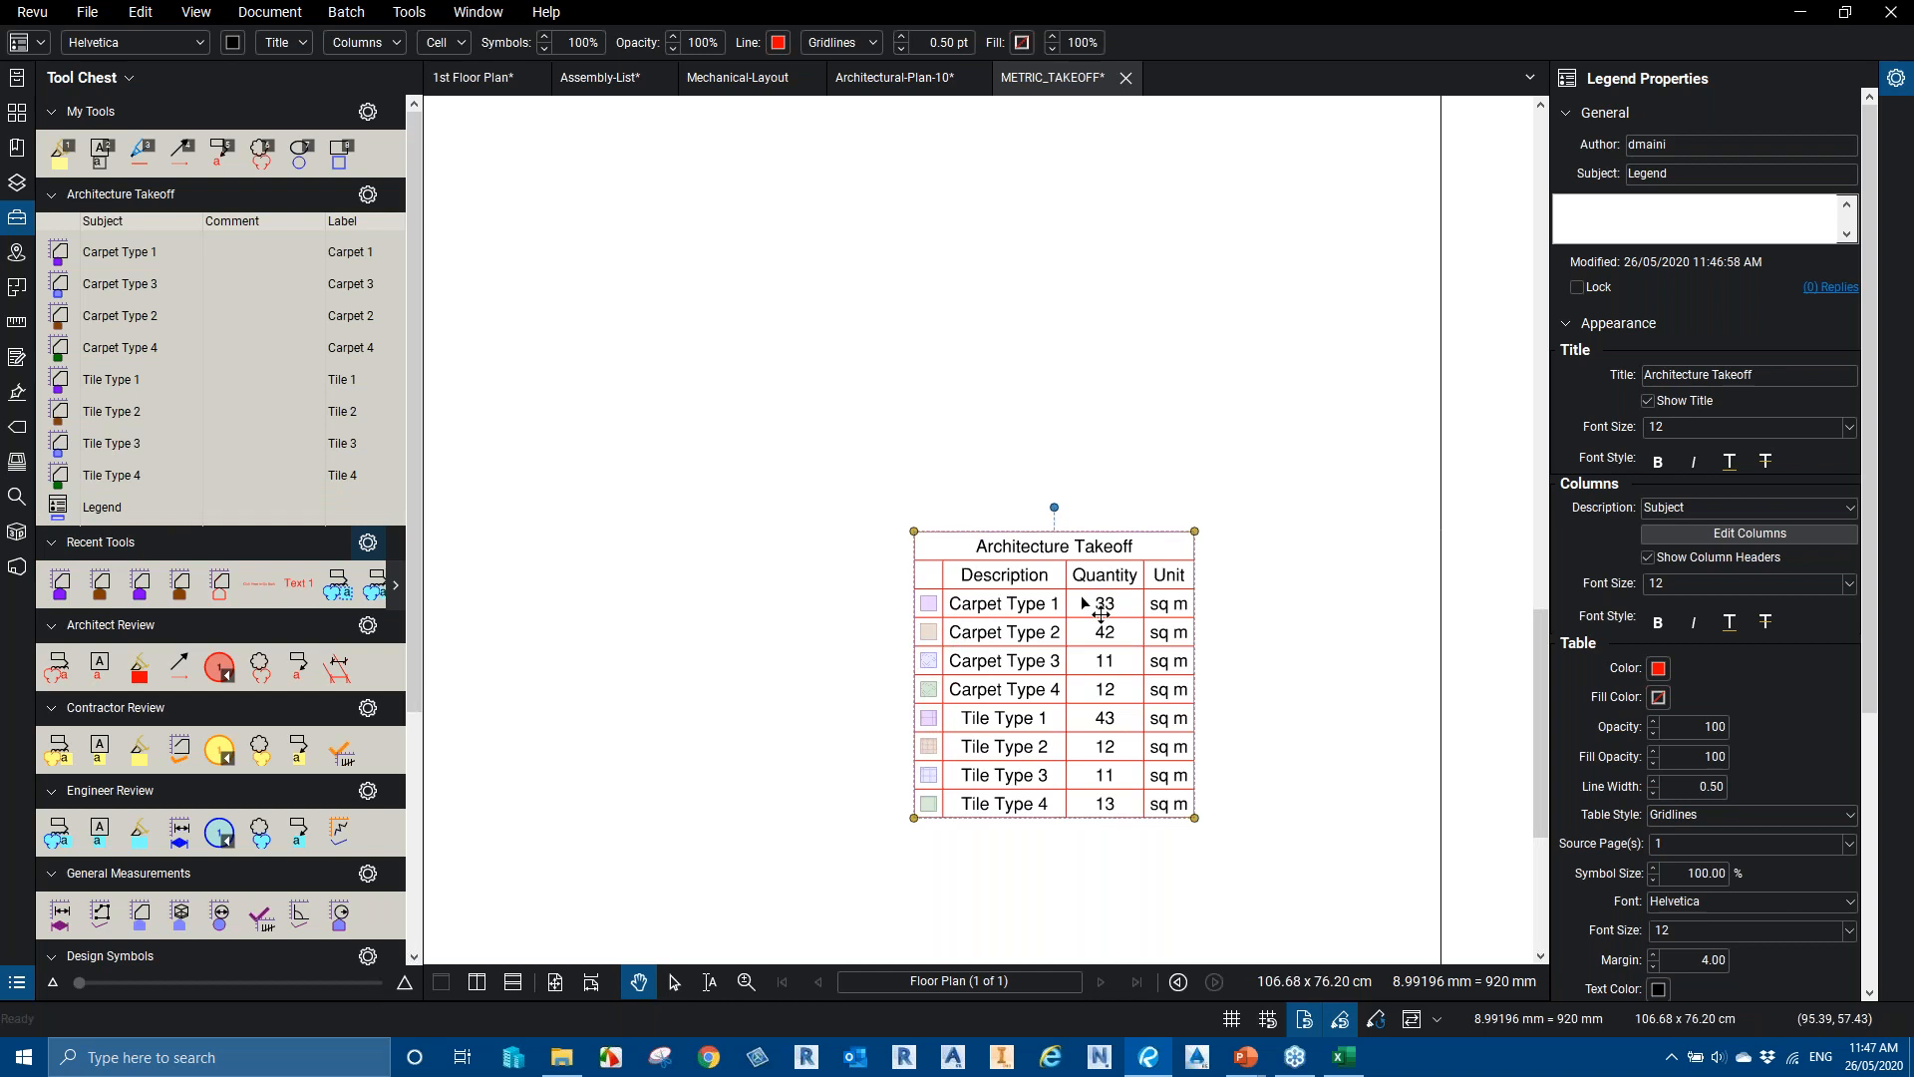
Move the legend to the blank area just below grid bubbles 08 and 09
scroll(1078, 598, "down", 2)
left_click_drag(835, 486, 766, 511)
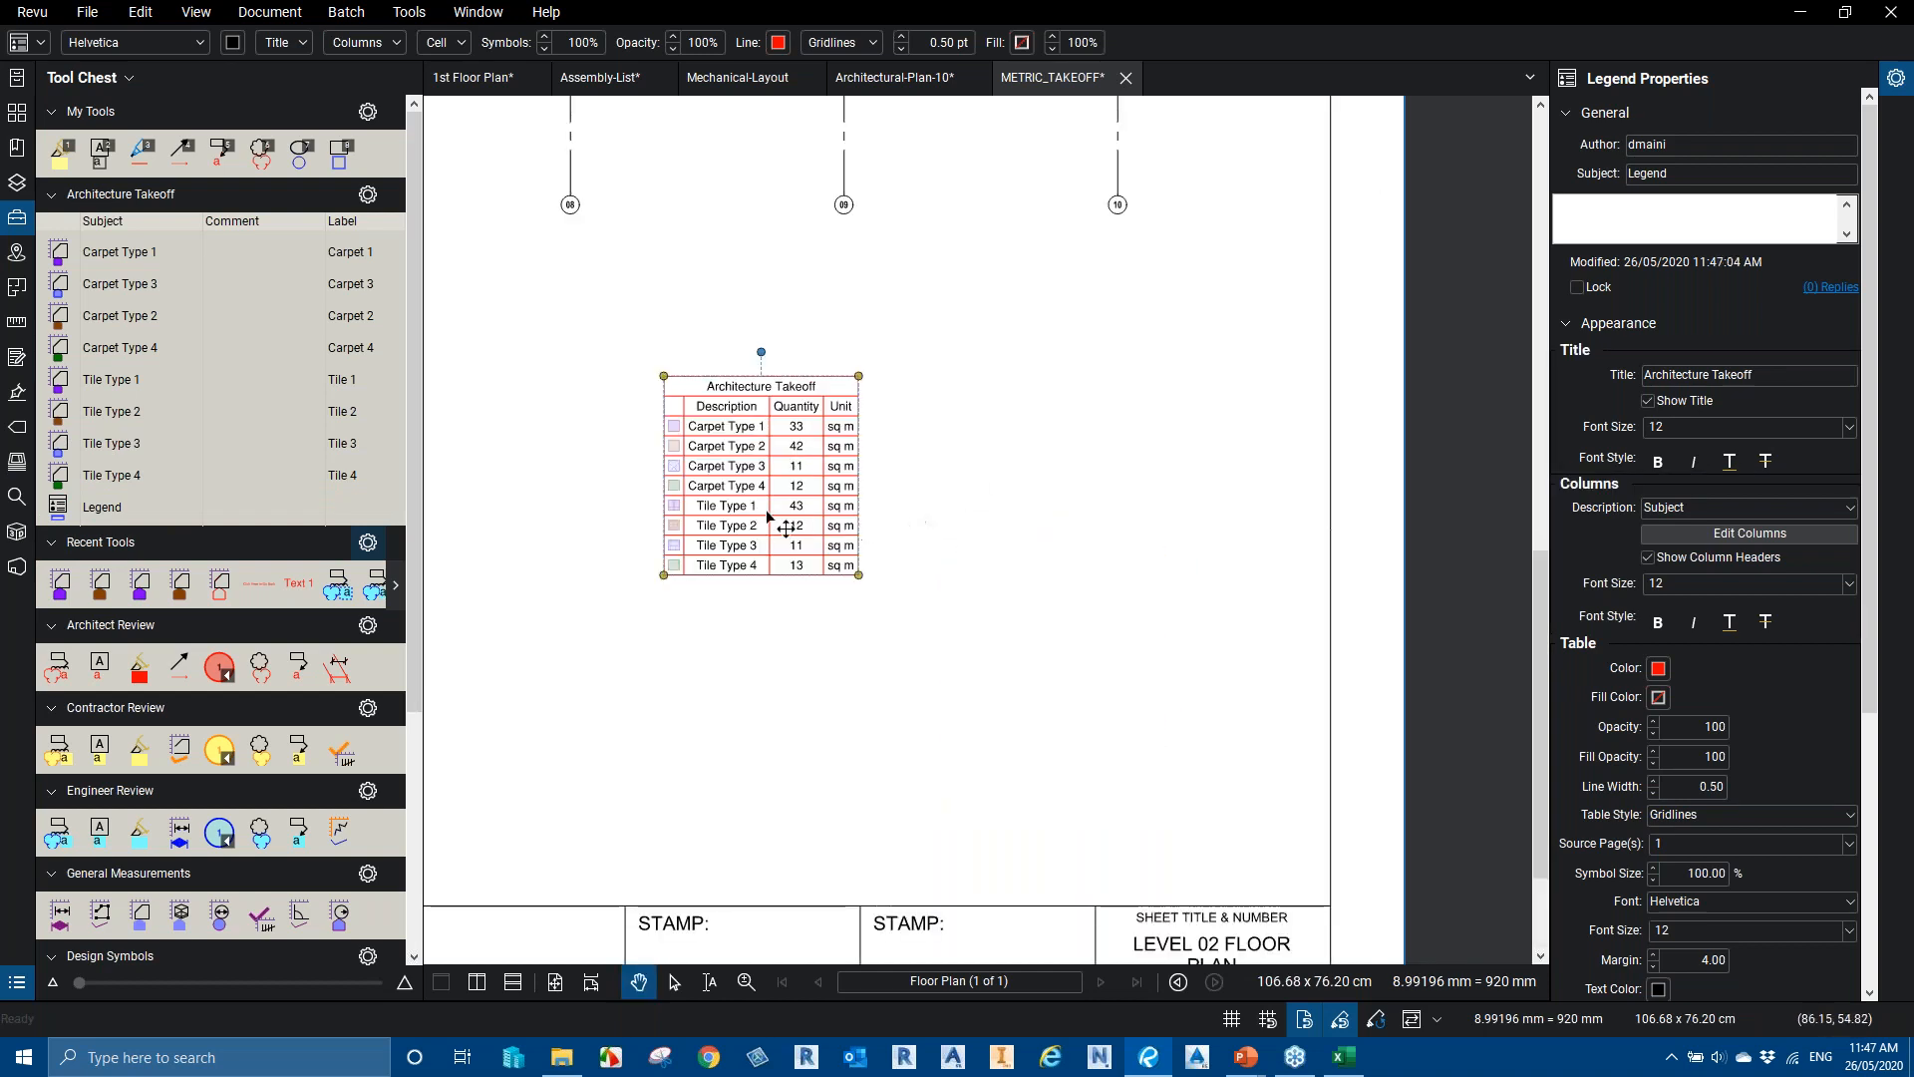
scroll(766, 510, "up", 2)
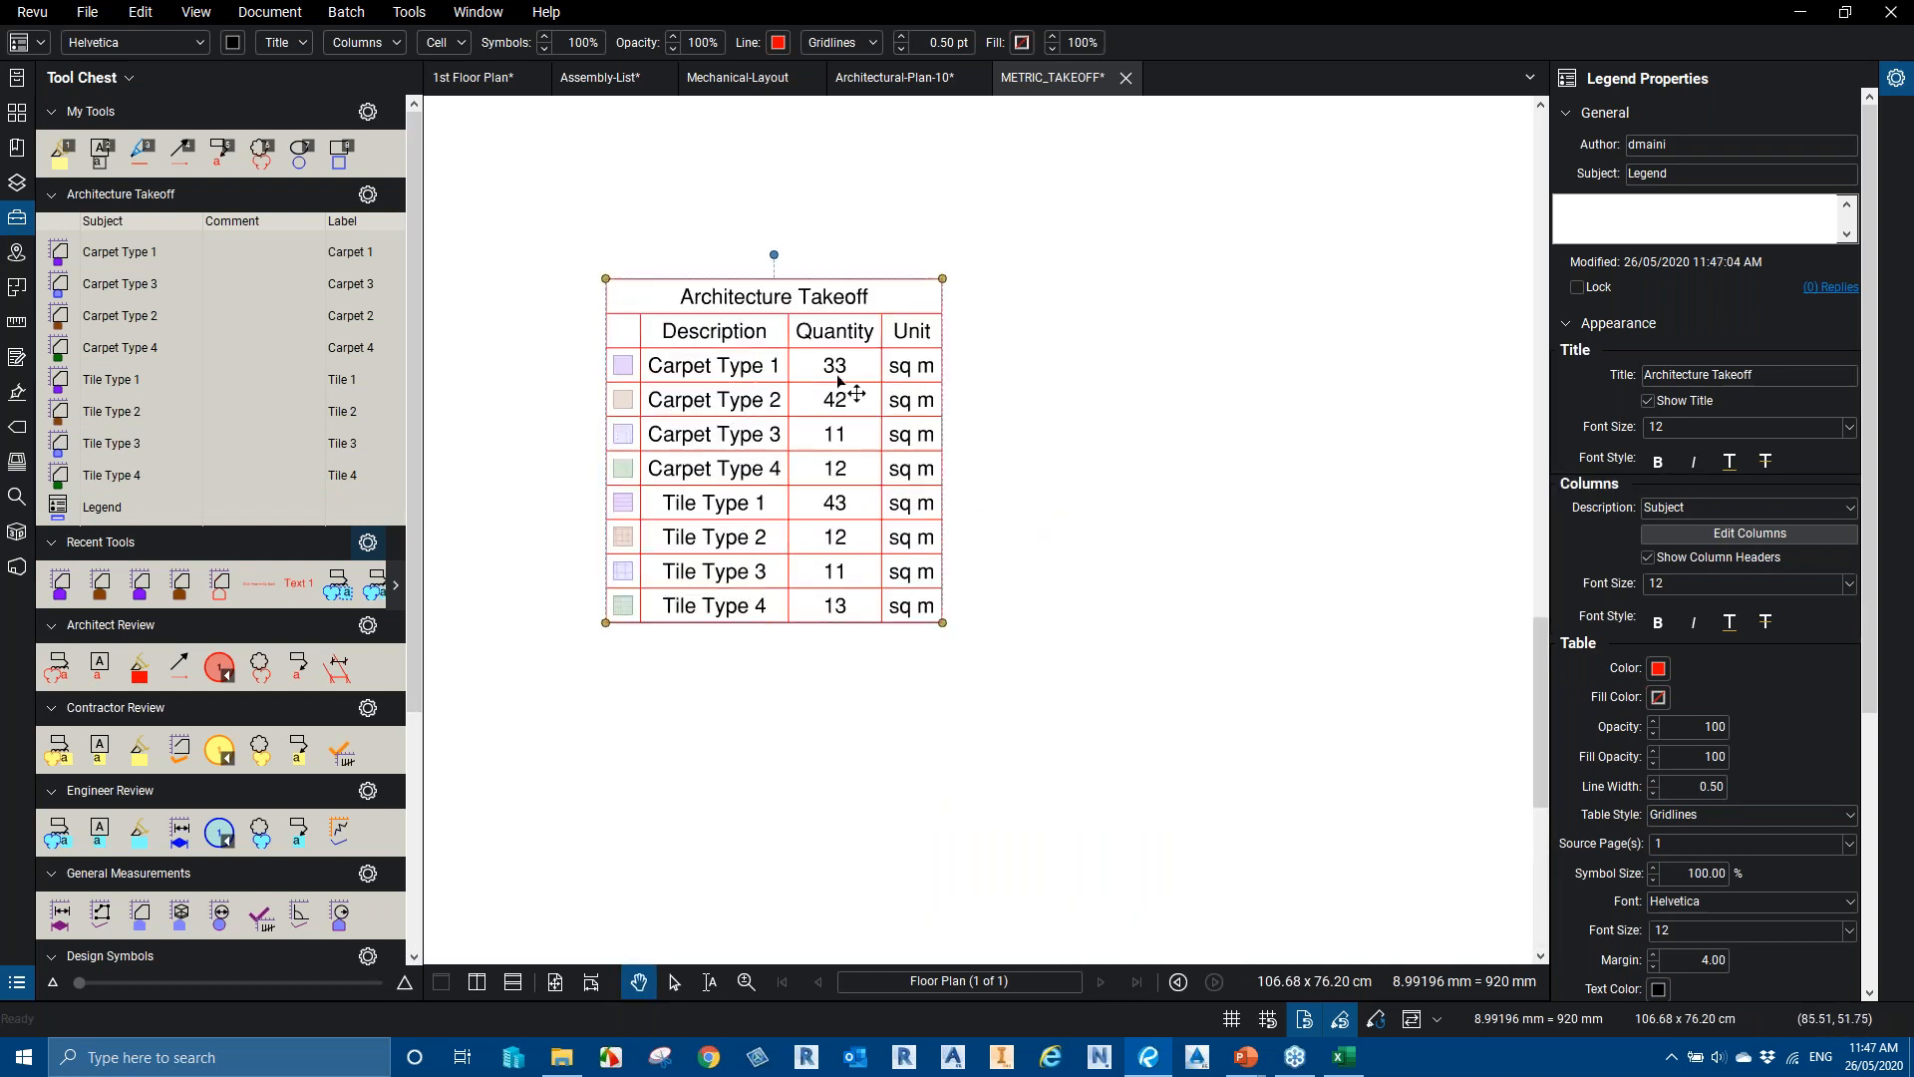
Draw a rectangular Carpet Type 1 area of about 29 sq m to the right of the legend
left_click(120, 251)
left_click_drag(1062, 437, 1373, 662)
key("Escape")
key("Escape")
key("ctrl")
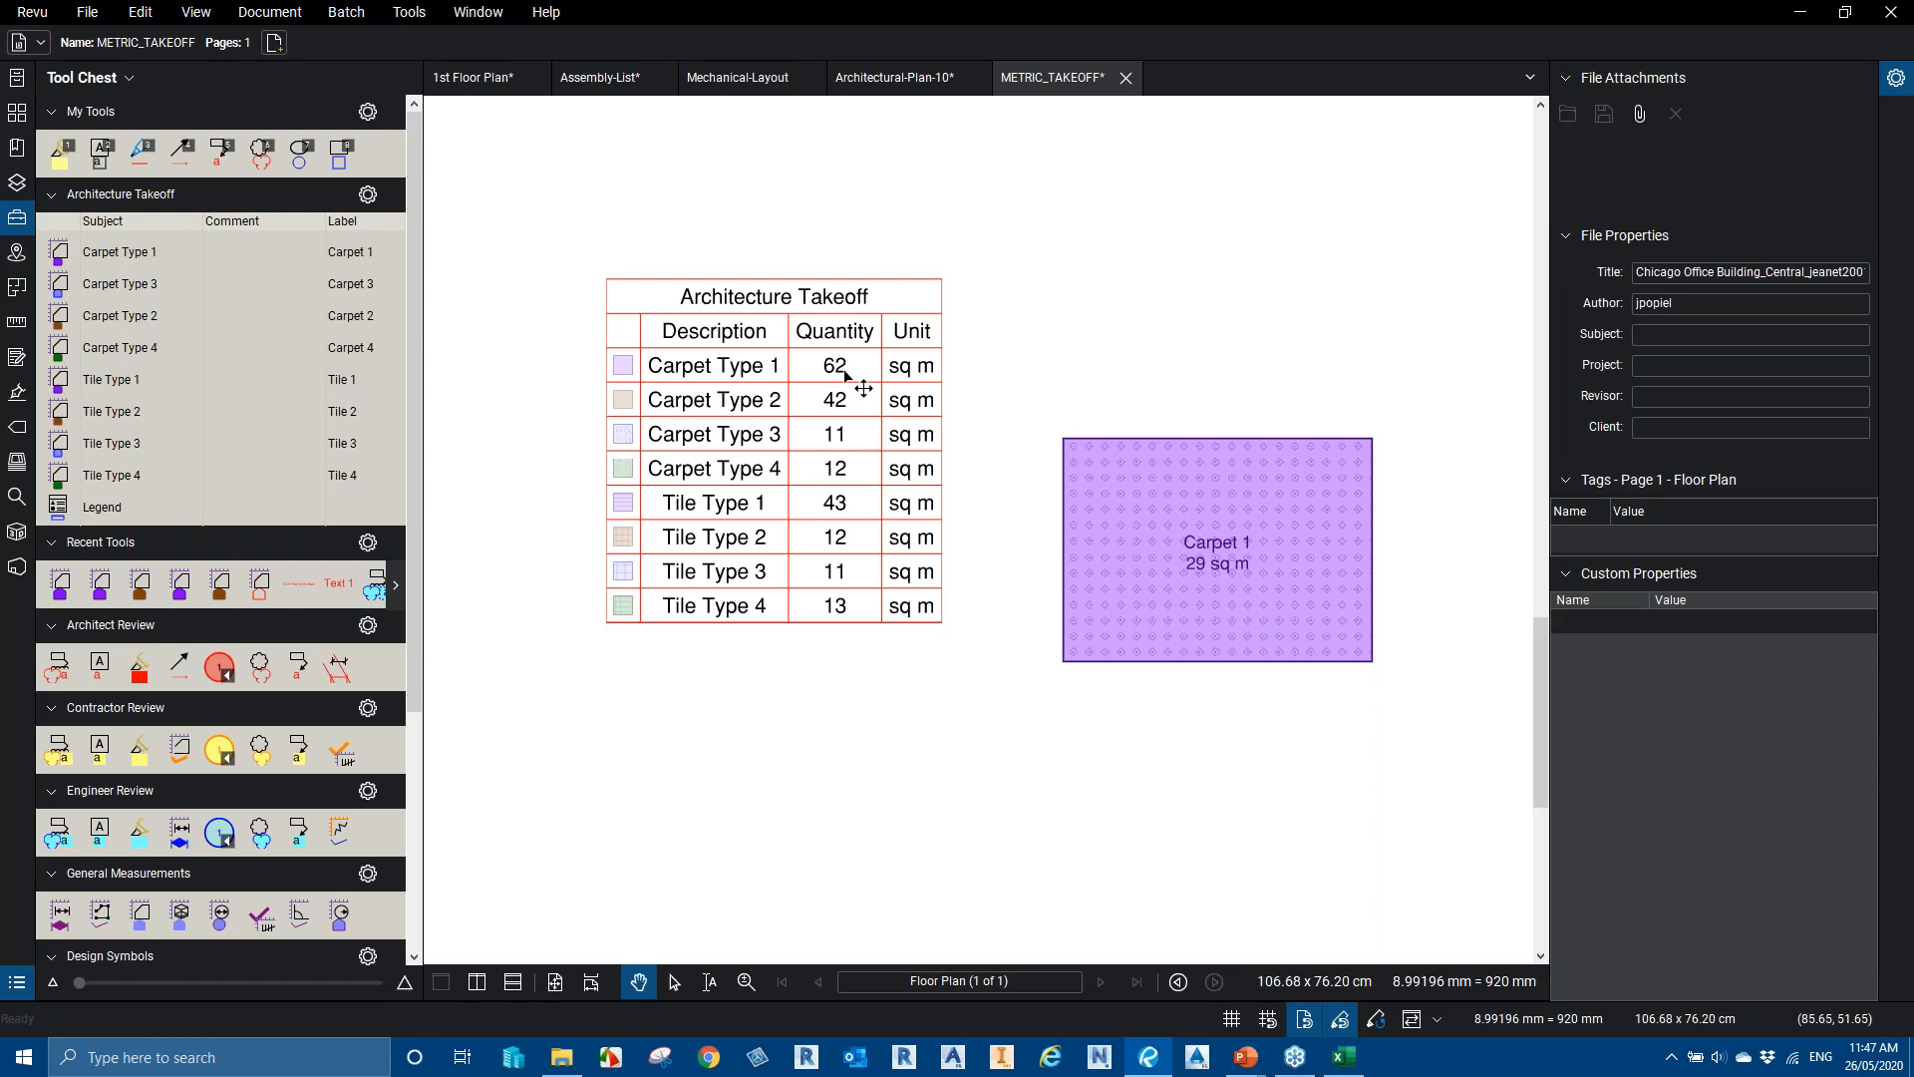
Advance the slide show to Tip 25, switch back to Revu and enable reuse of markup tools
left_click(1304, 965)
key("Right")
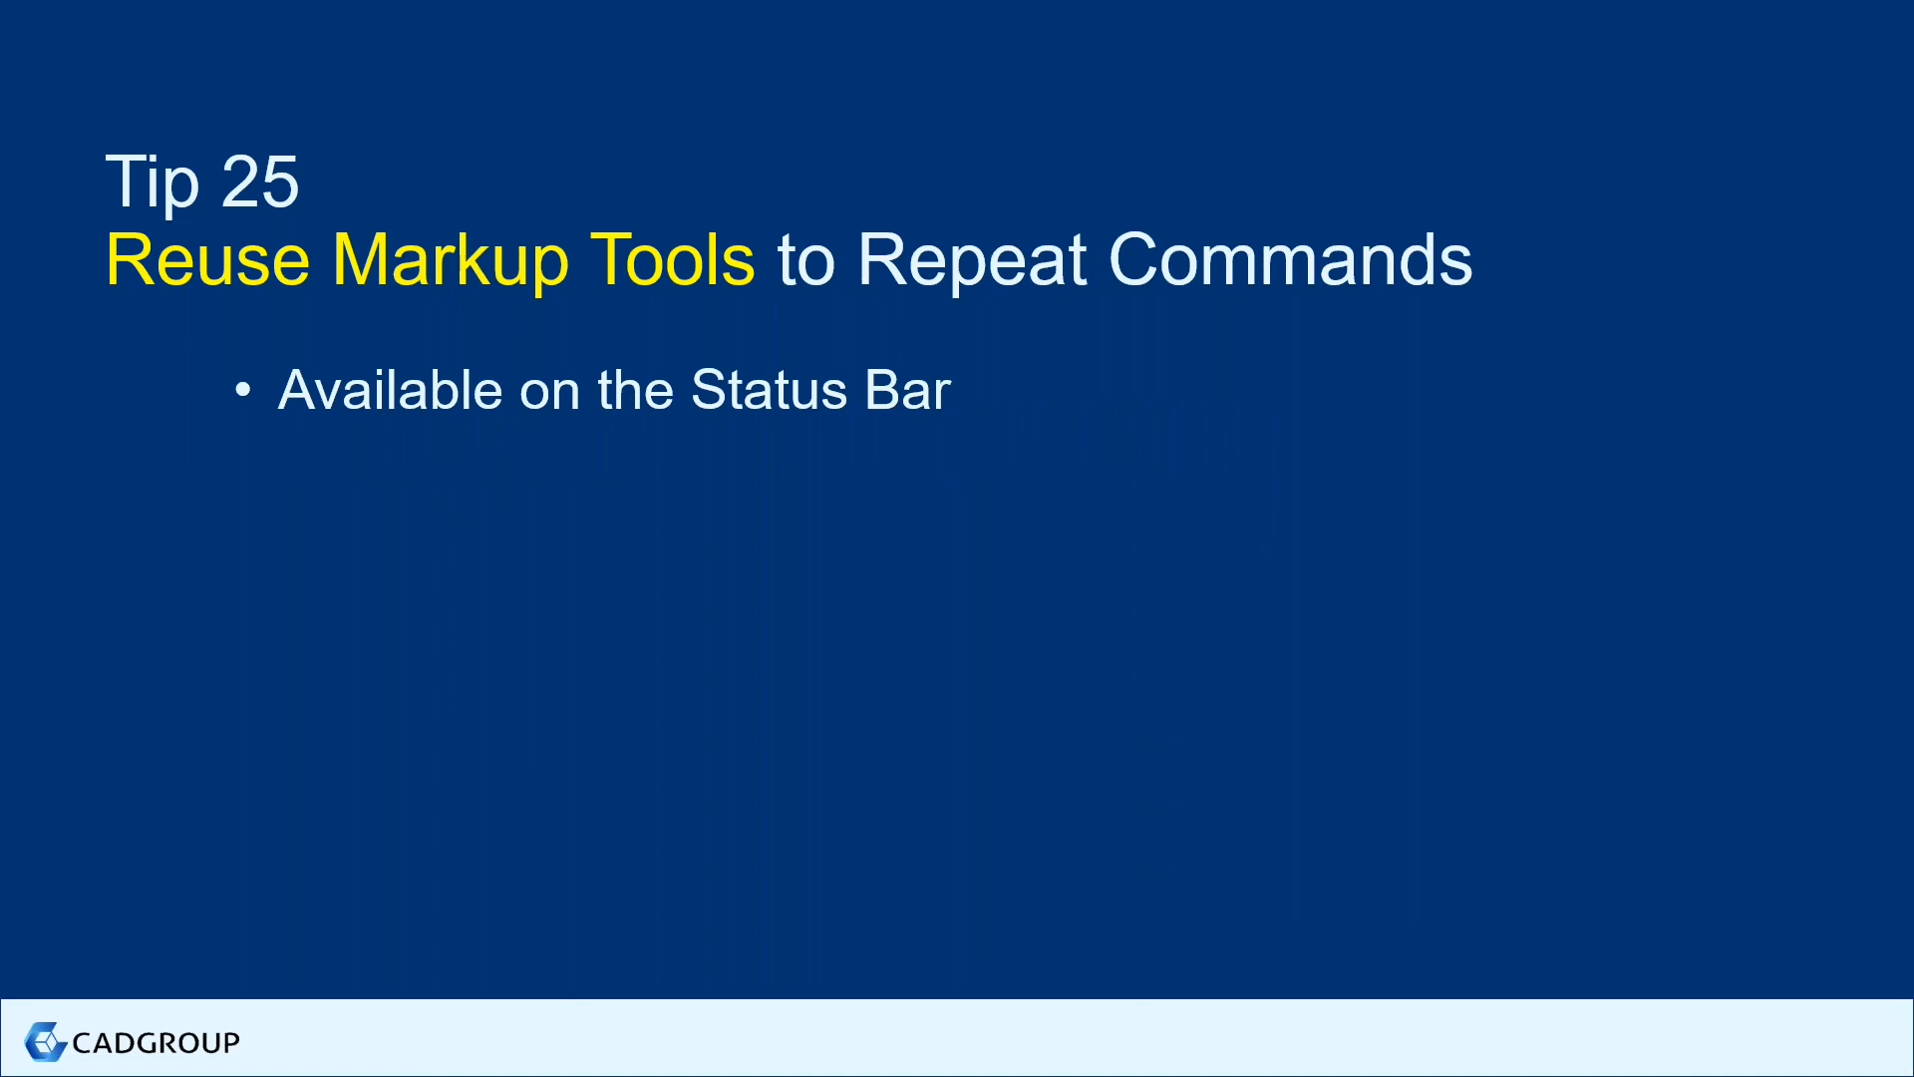
key("alt+Tab")
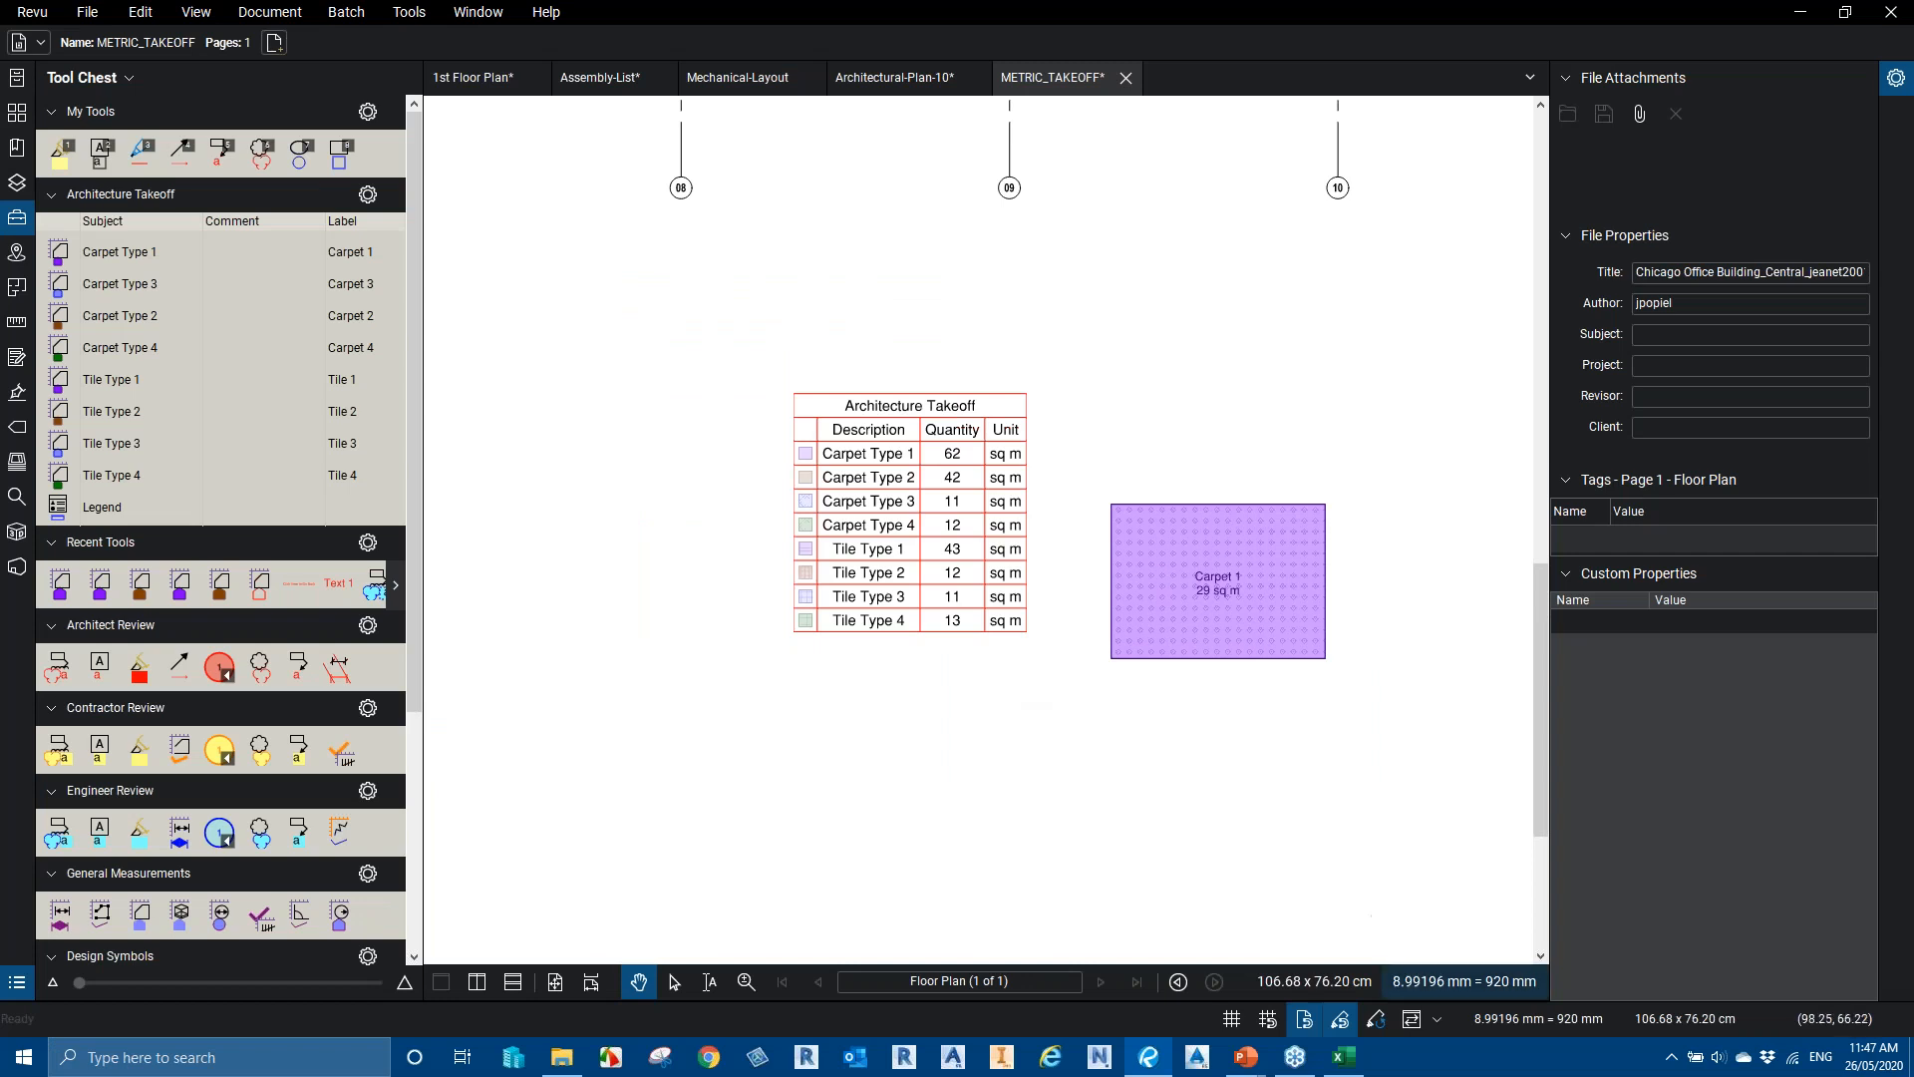
left_click(1378, 1019)
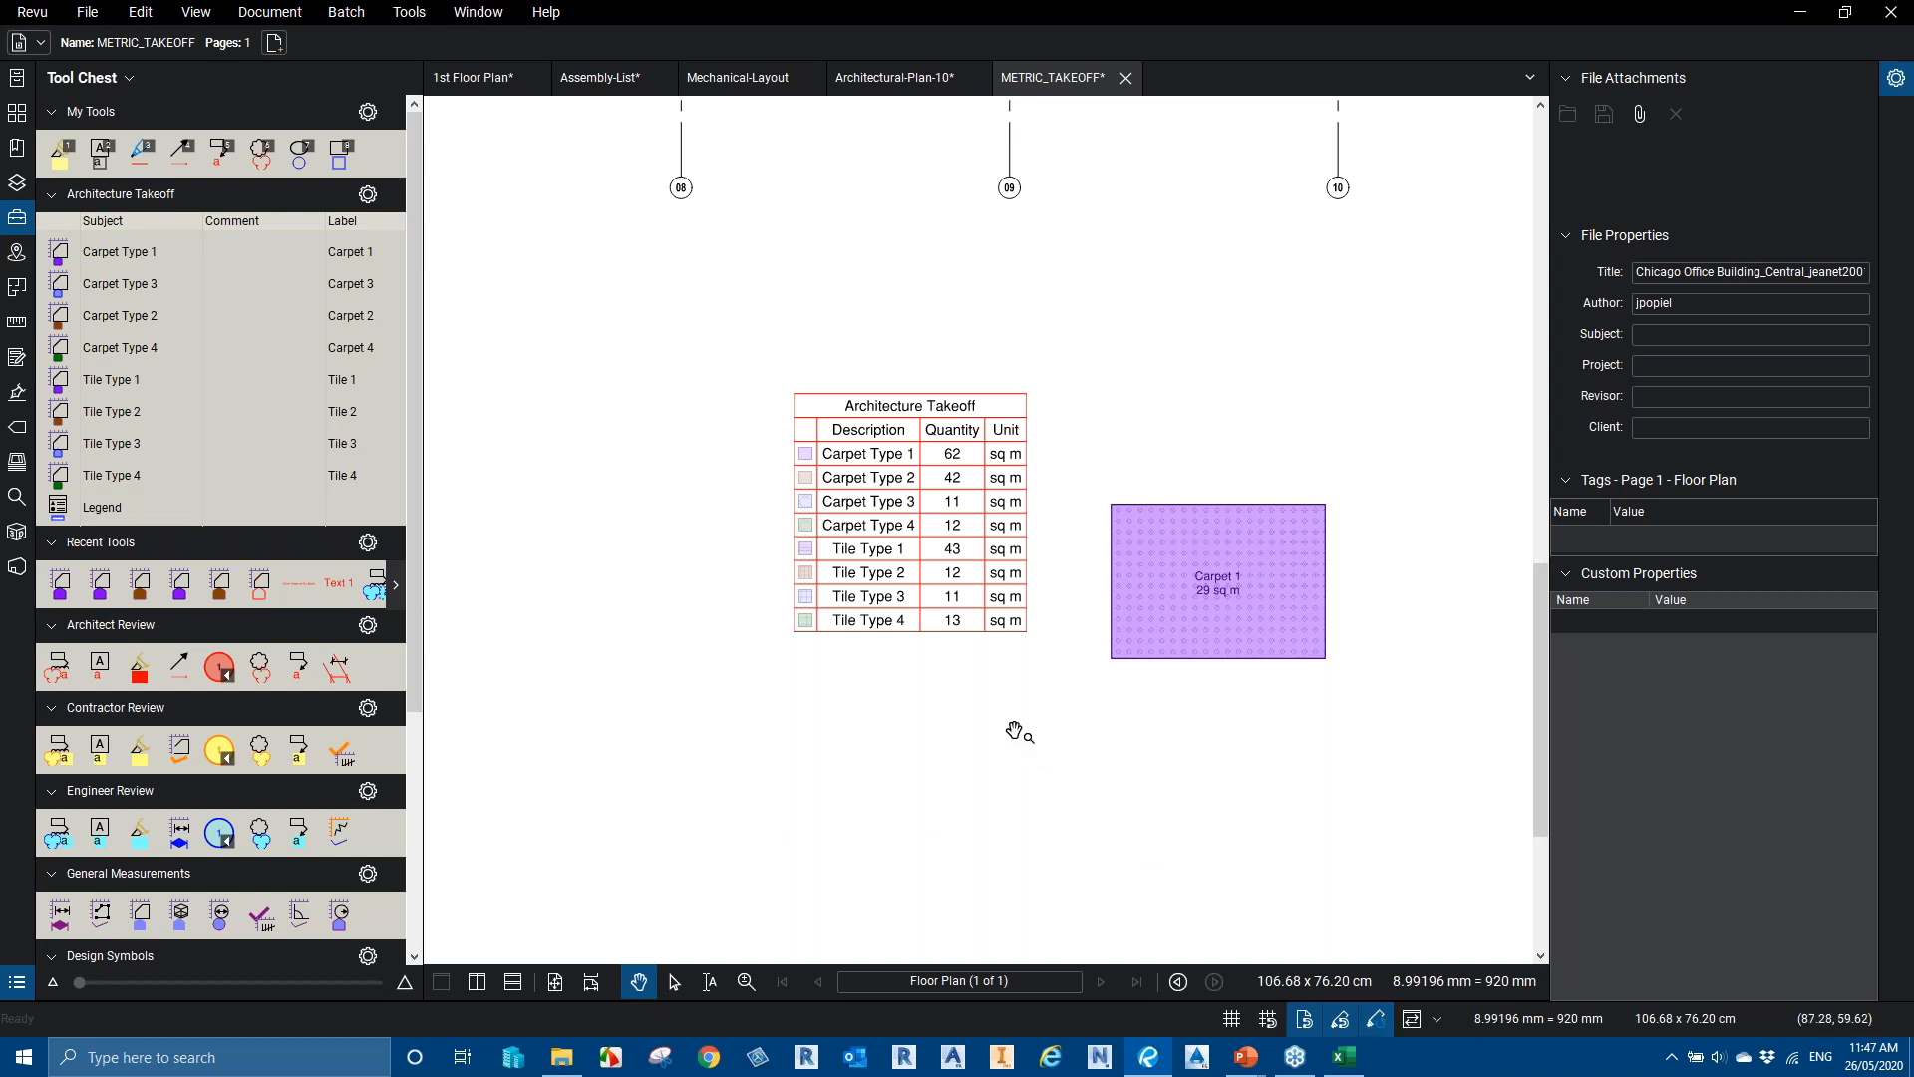
Place a text box reading "dgddgsd" below the legend
key("t")
left_click(795, 716)
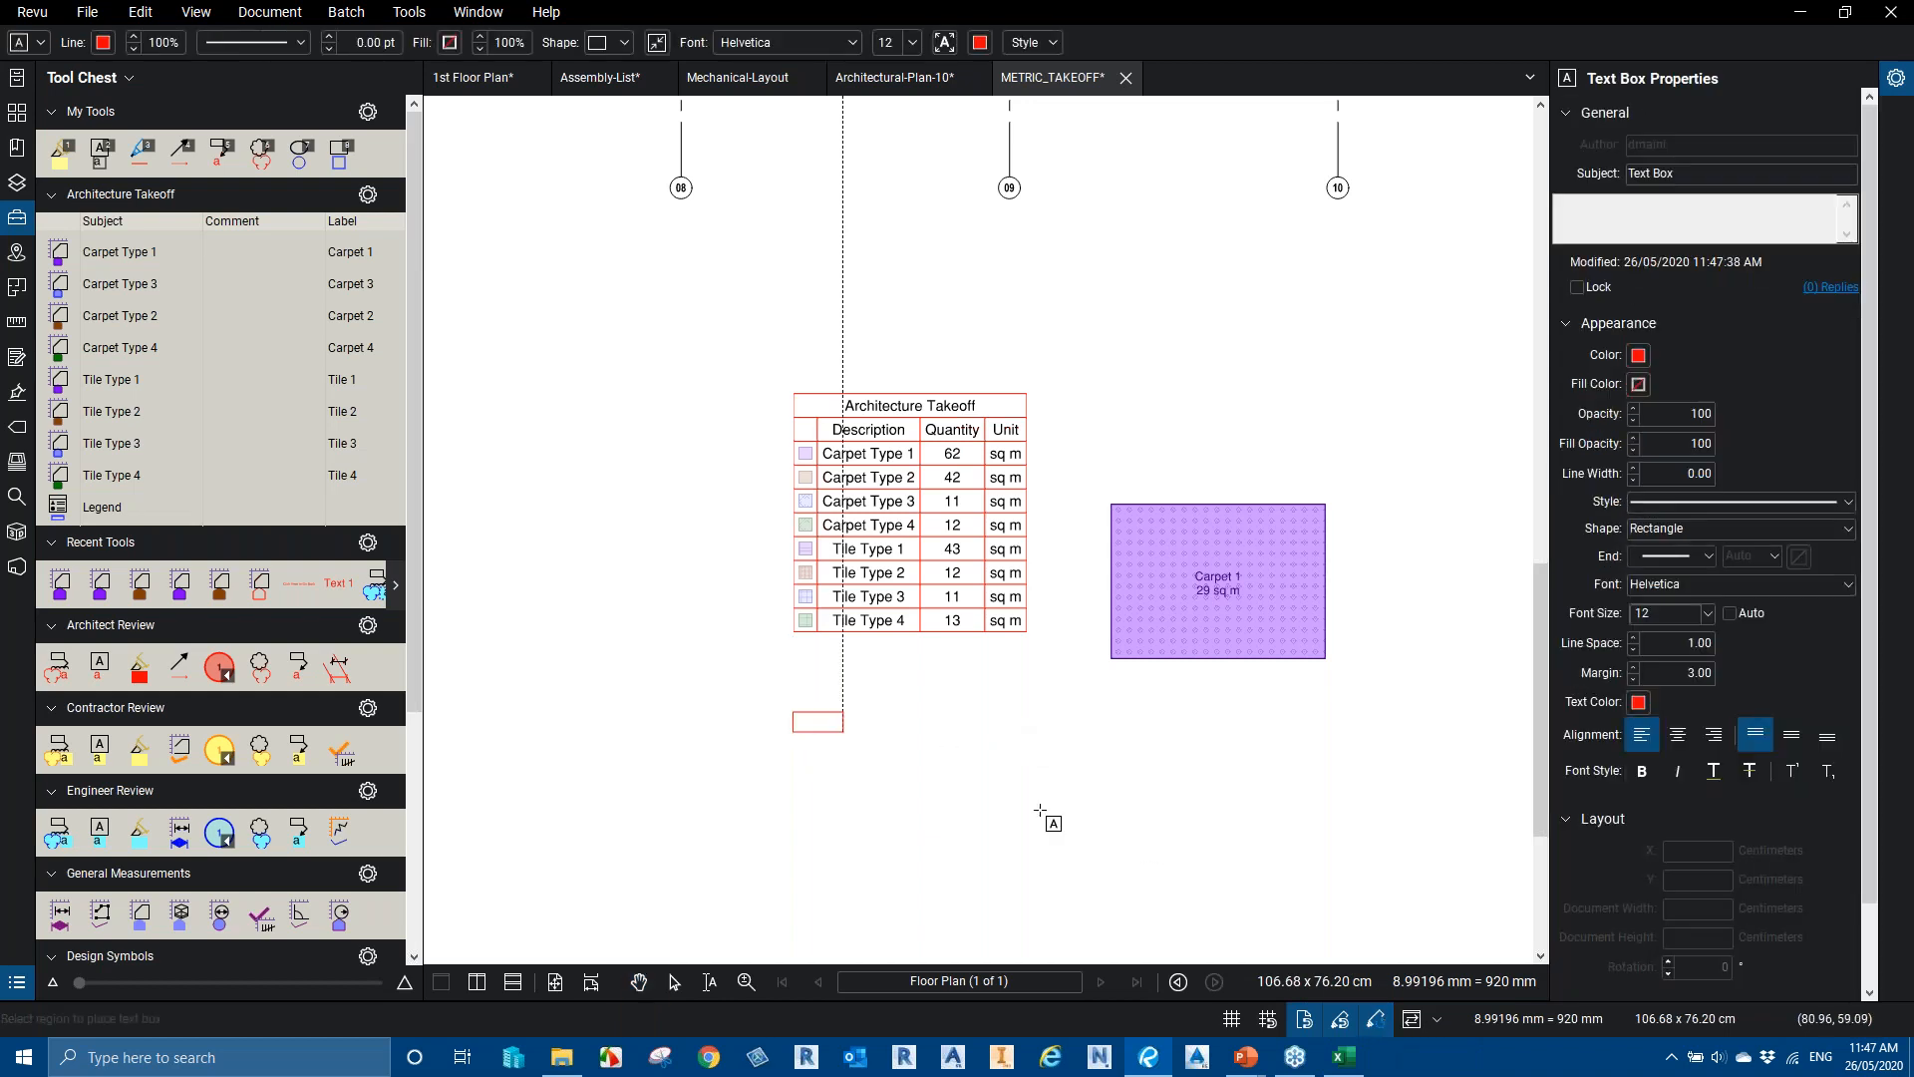
type("dgddgsd")
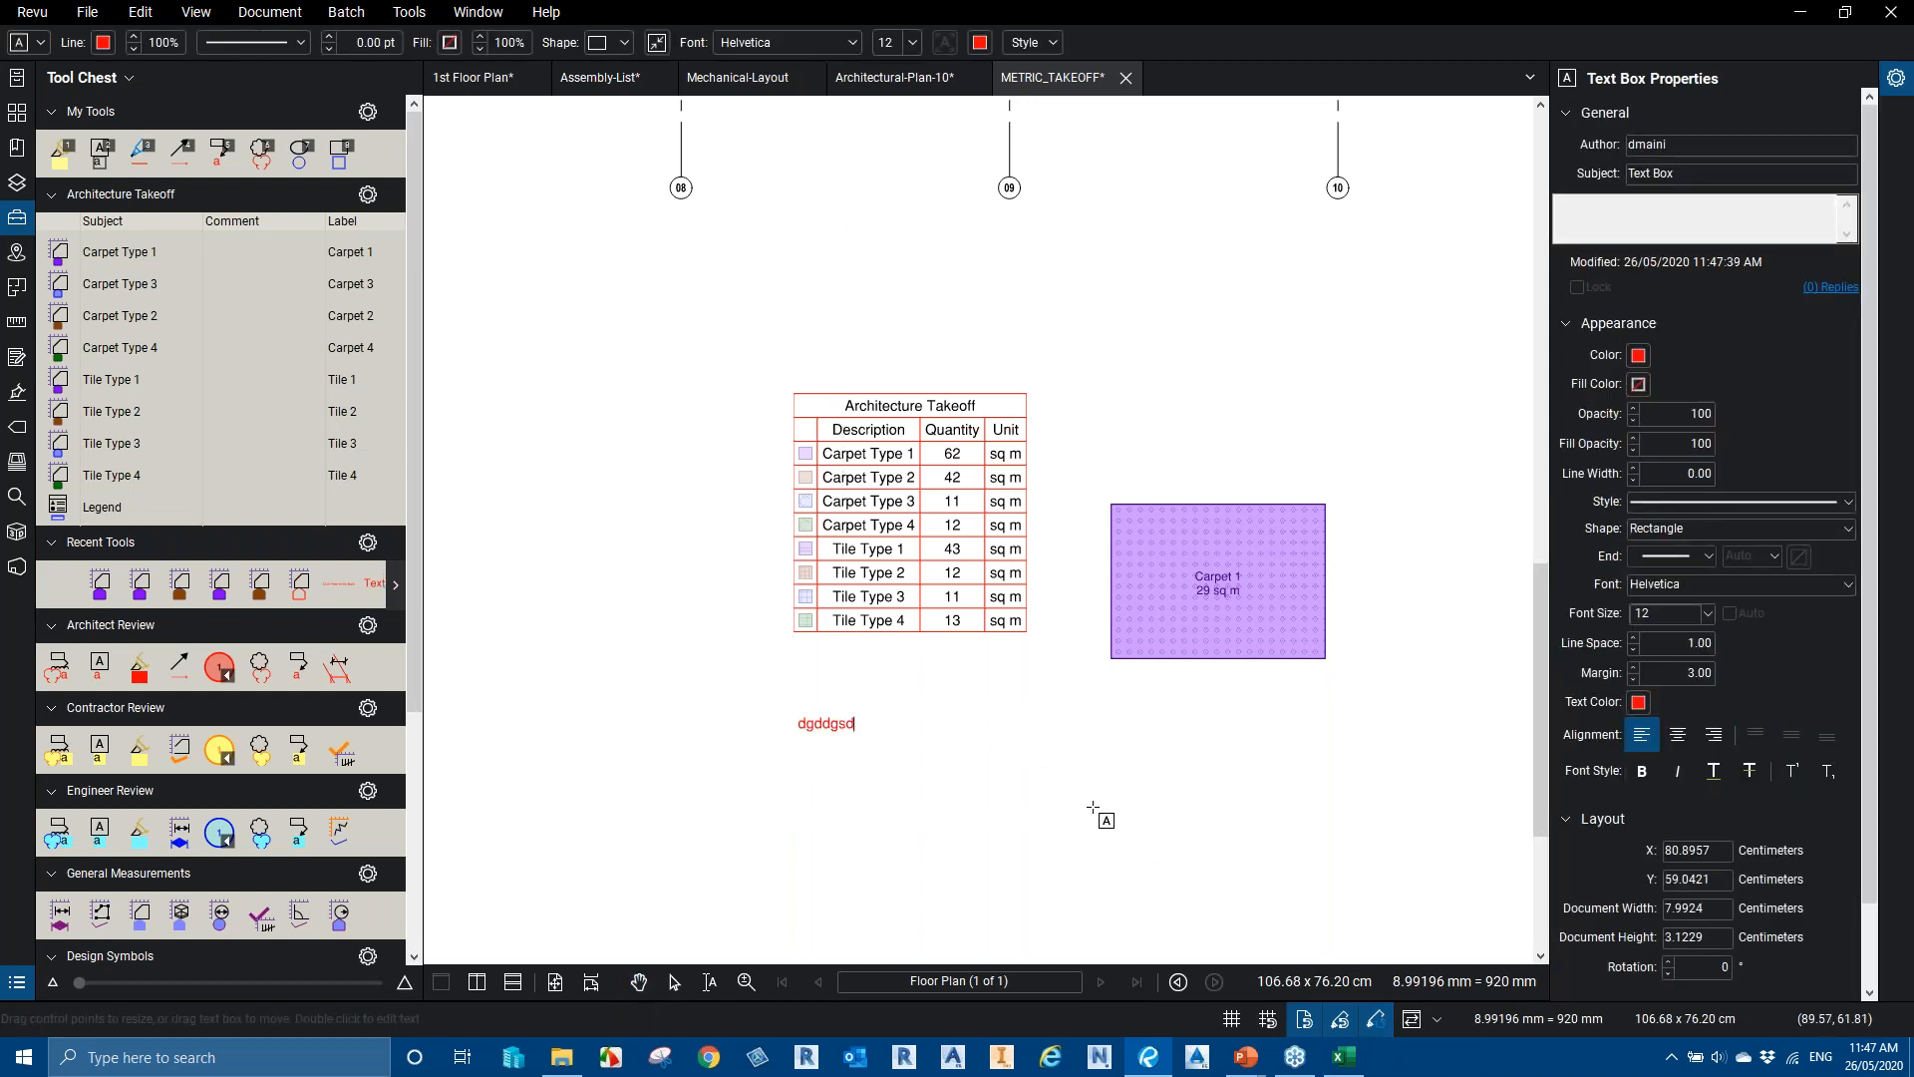
key("Return")
Place a two-line text box with ";" and "';sehdfh" below the 29 sq m Carpet 1 area
left_click_drag(1112, 737, 1361, 862)
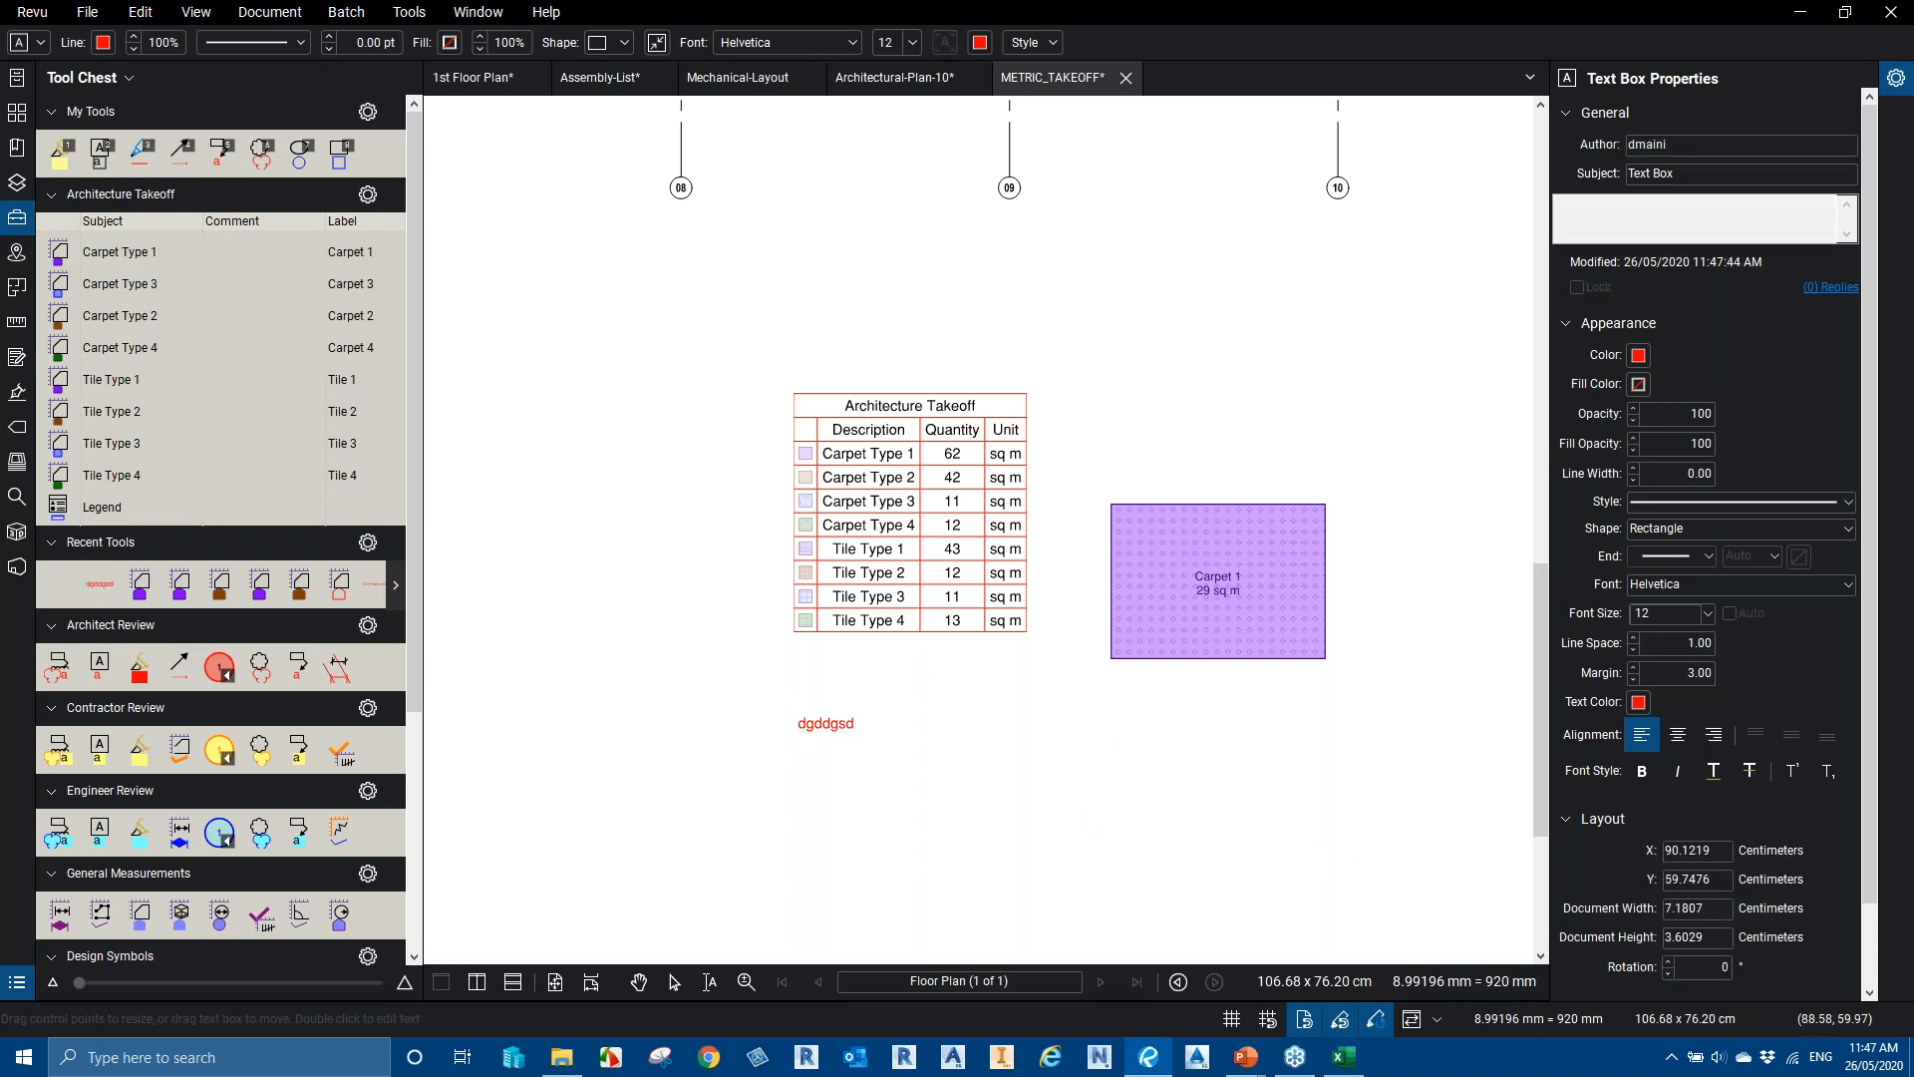
type(";")
key("Return")
type("';sehdfh")
Place a third text box reading "syhryryrr" below the second one and end the text tool
left_click(1198, 885)
left_click_drag(1198, 885, 1405, 810)
type("syhryryr")
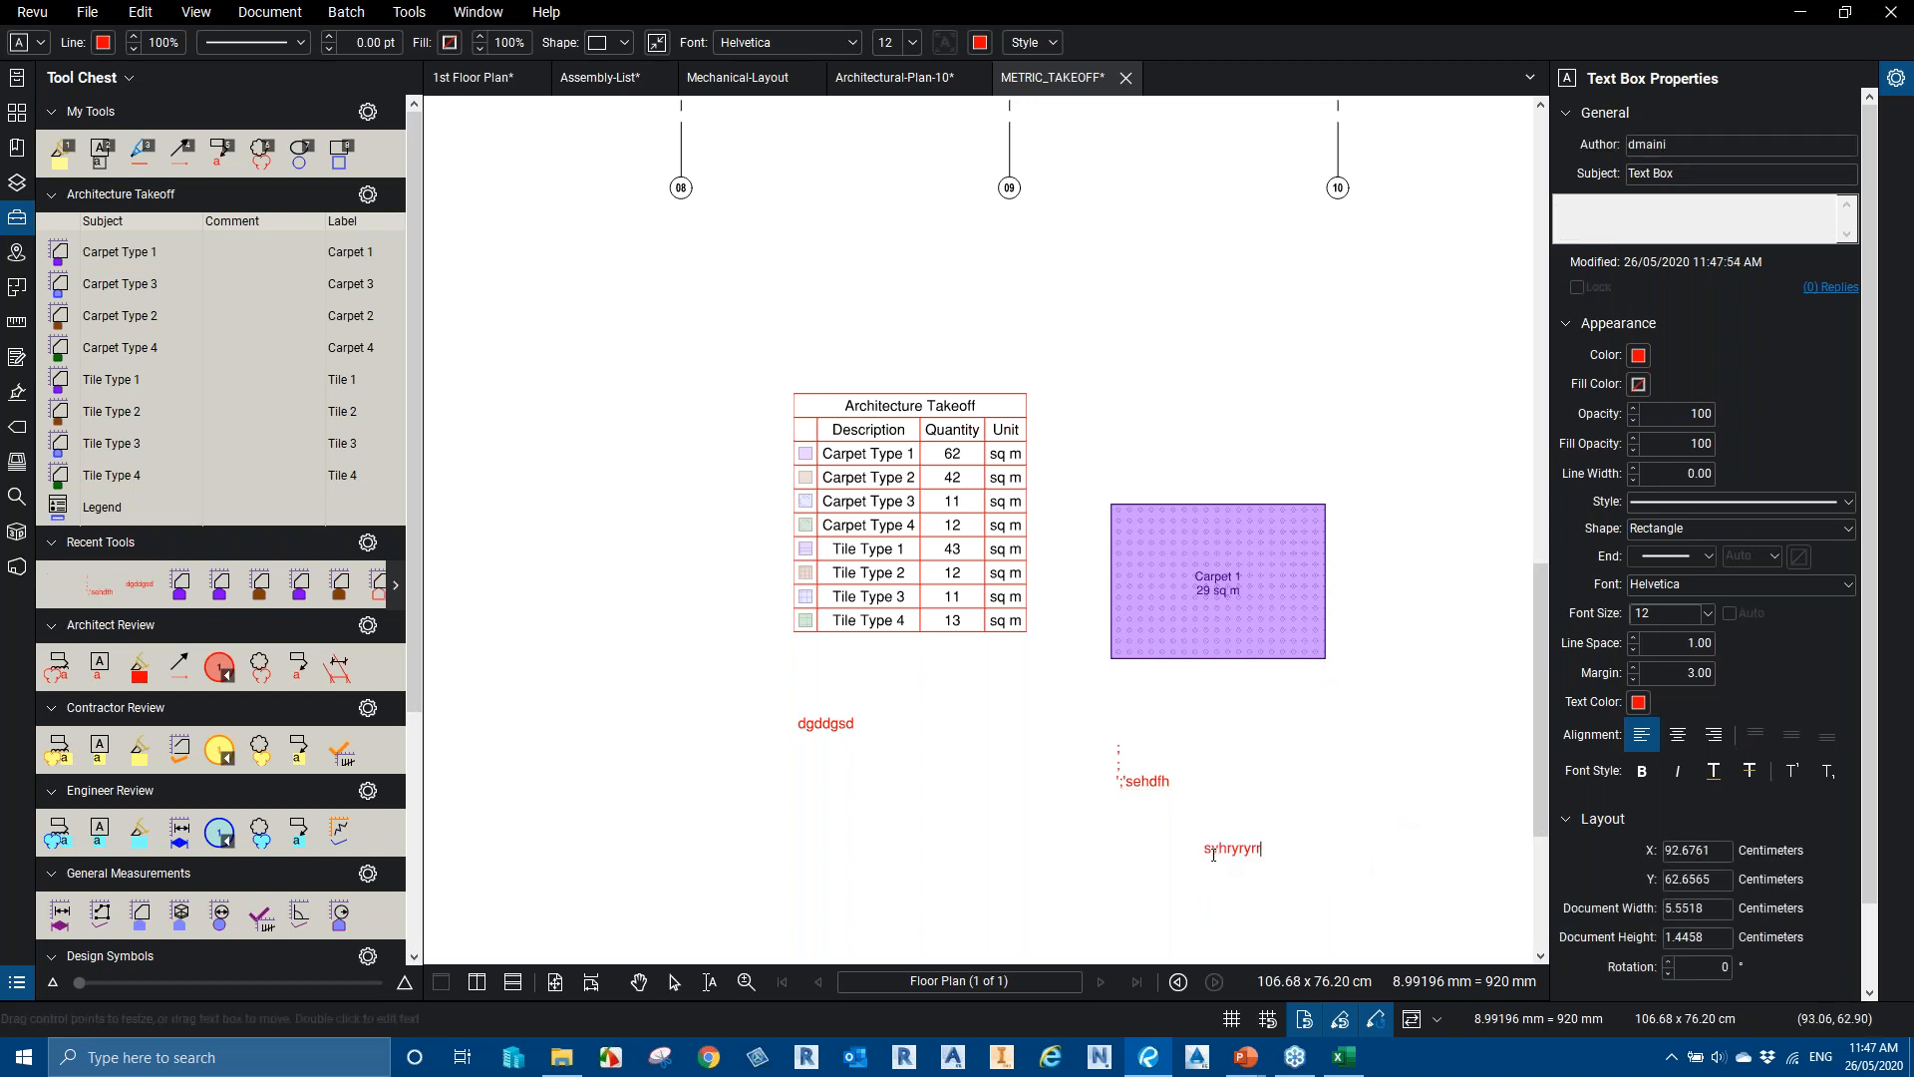
type("r")
key("Escape")
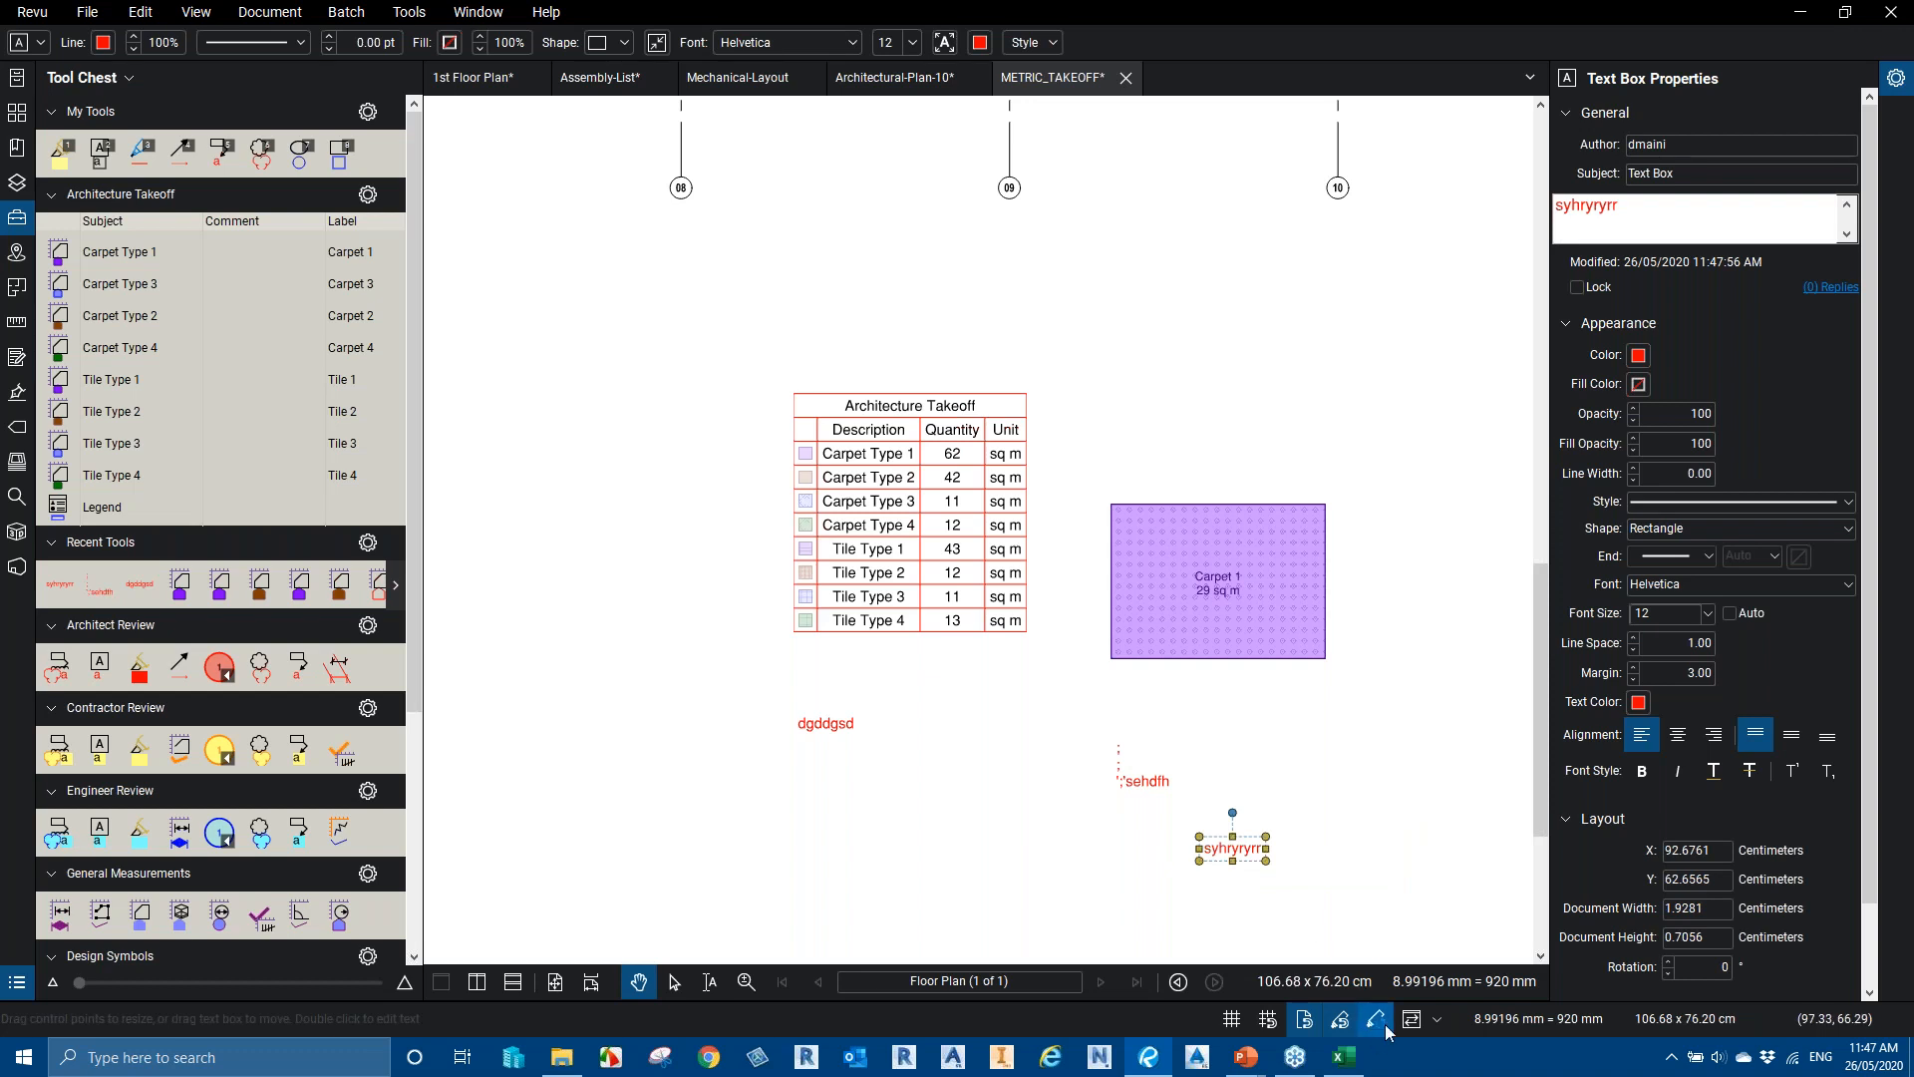
Advance the slide show to Tip 26 about hiding all markups and switch back to Revu
key("ctrl")
key("ctrl")
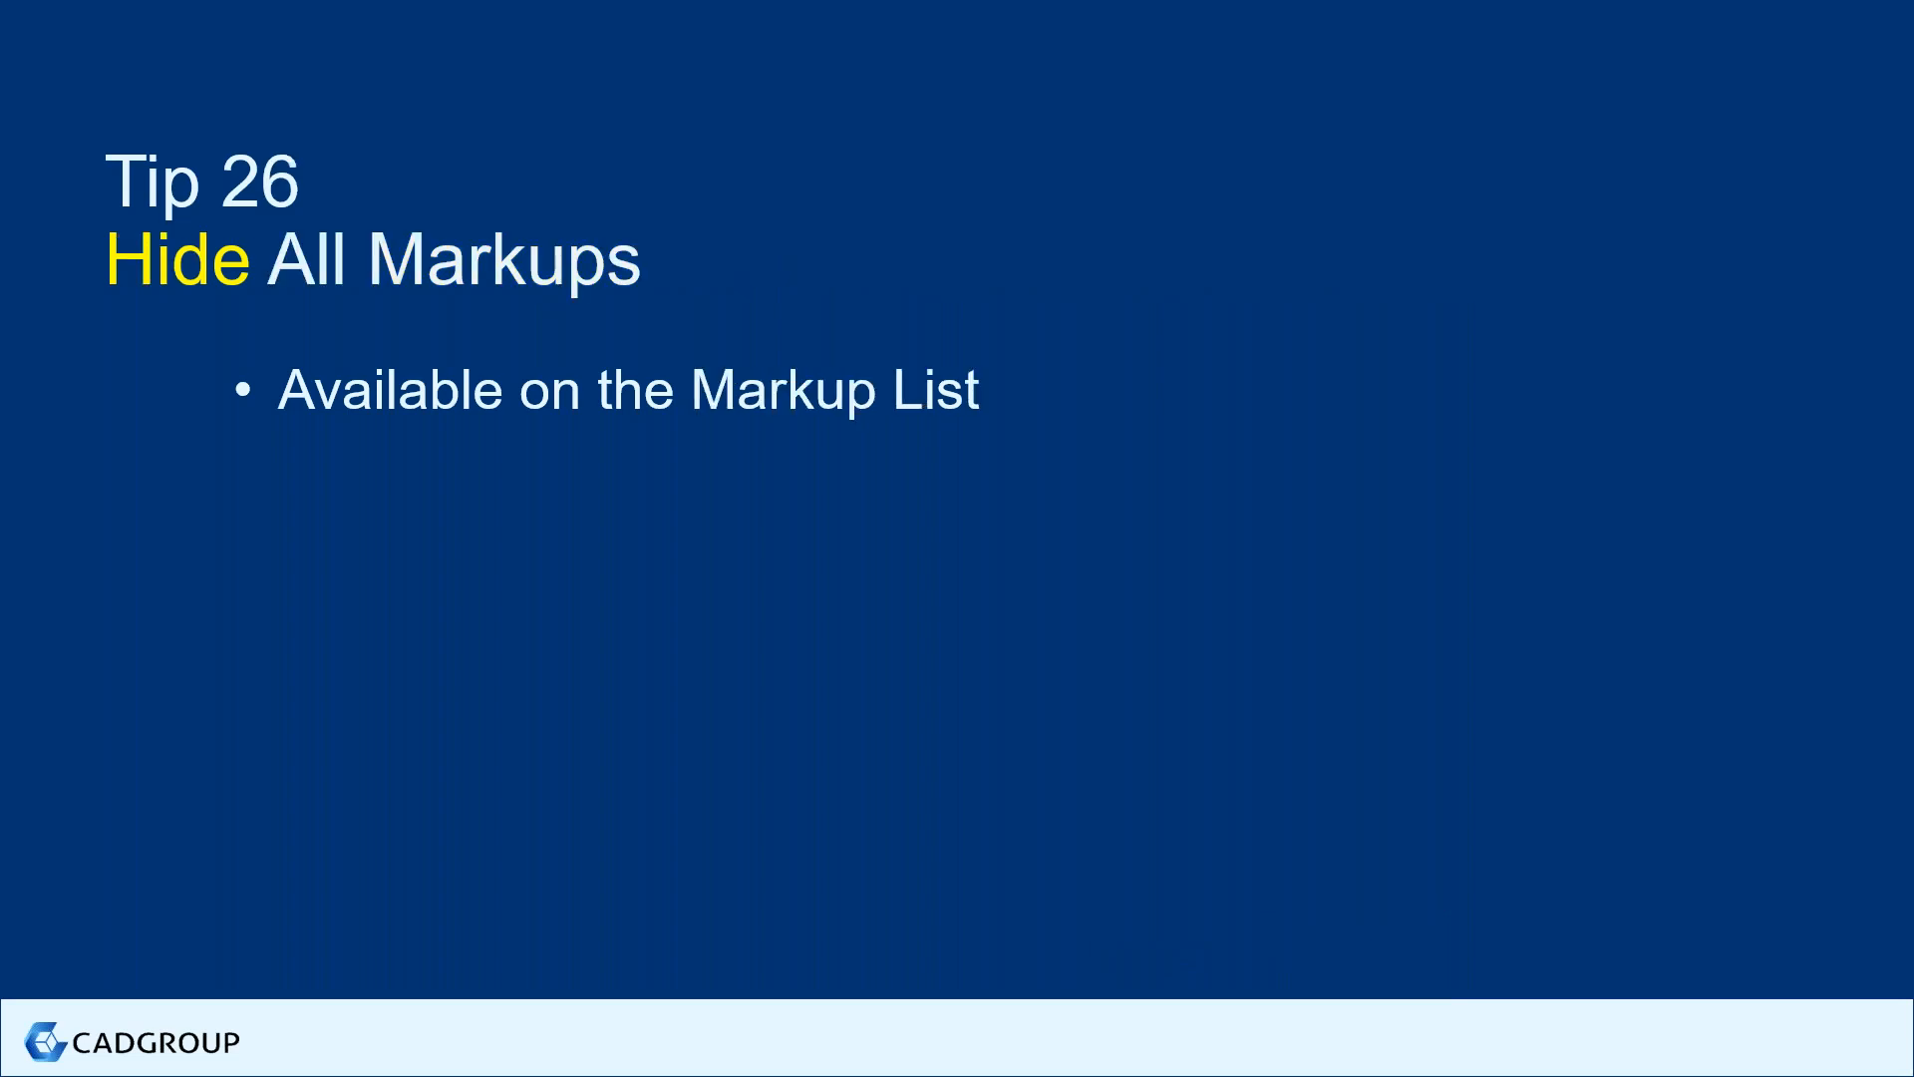
key("alt+Tab")
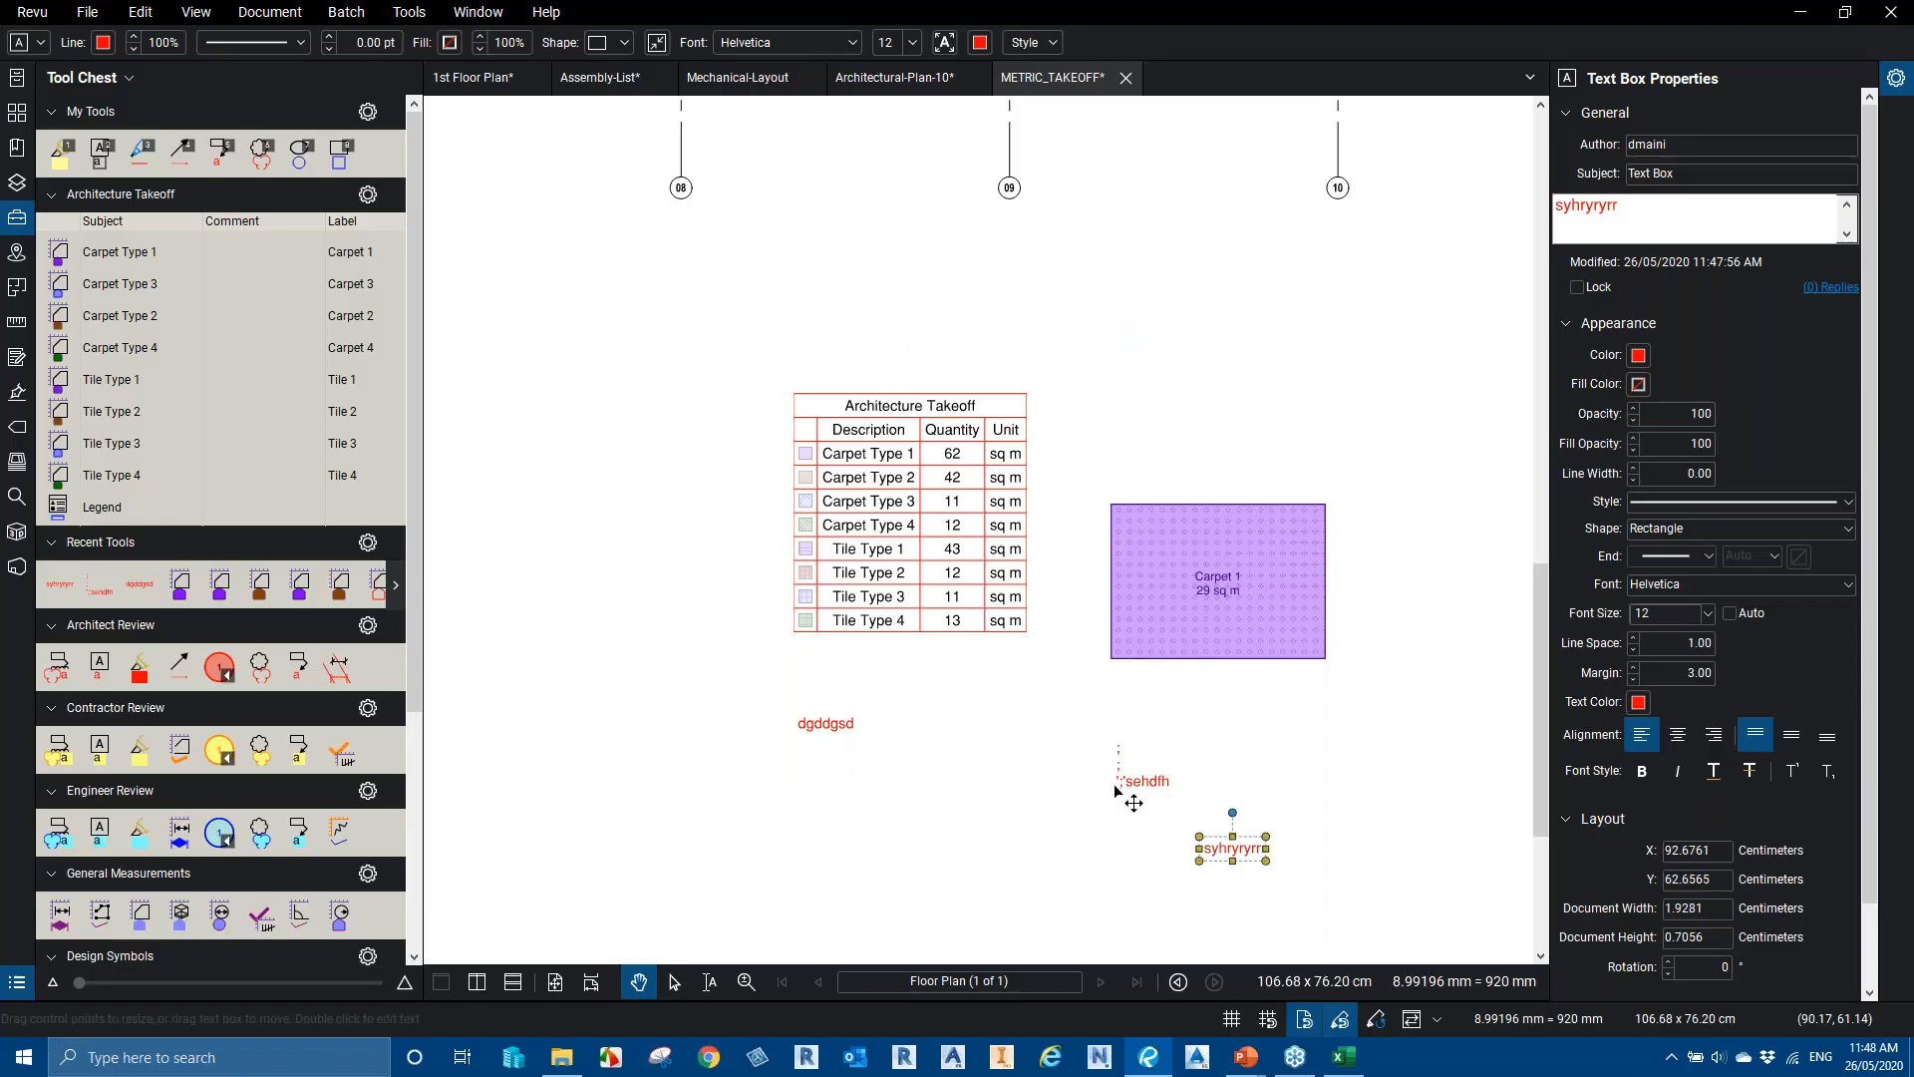
Open A1.1.0 - 1ST FLOOR REFERENCE PLAN.pdf from the Dataset folder
left_click(15, 90)
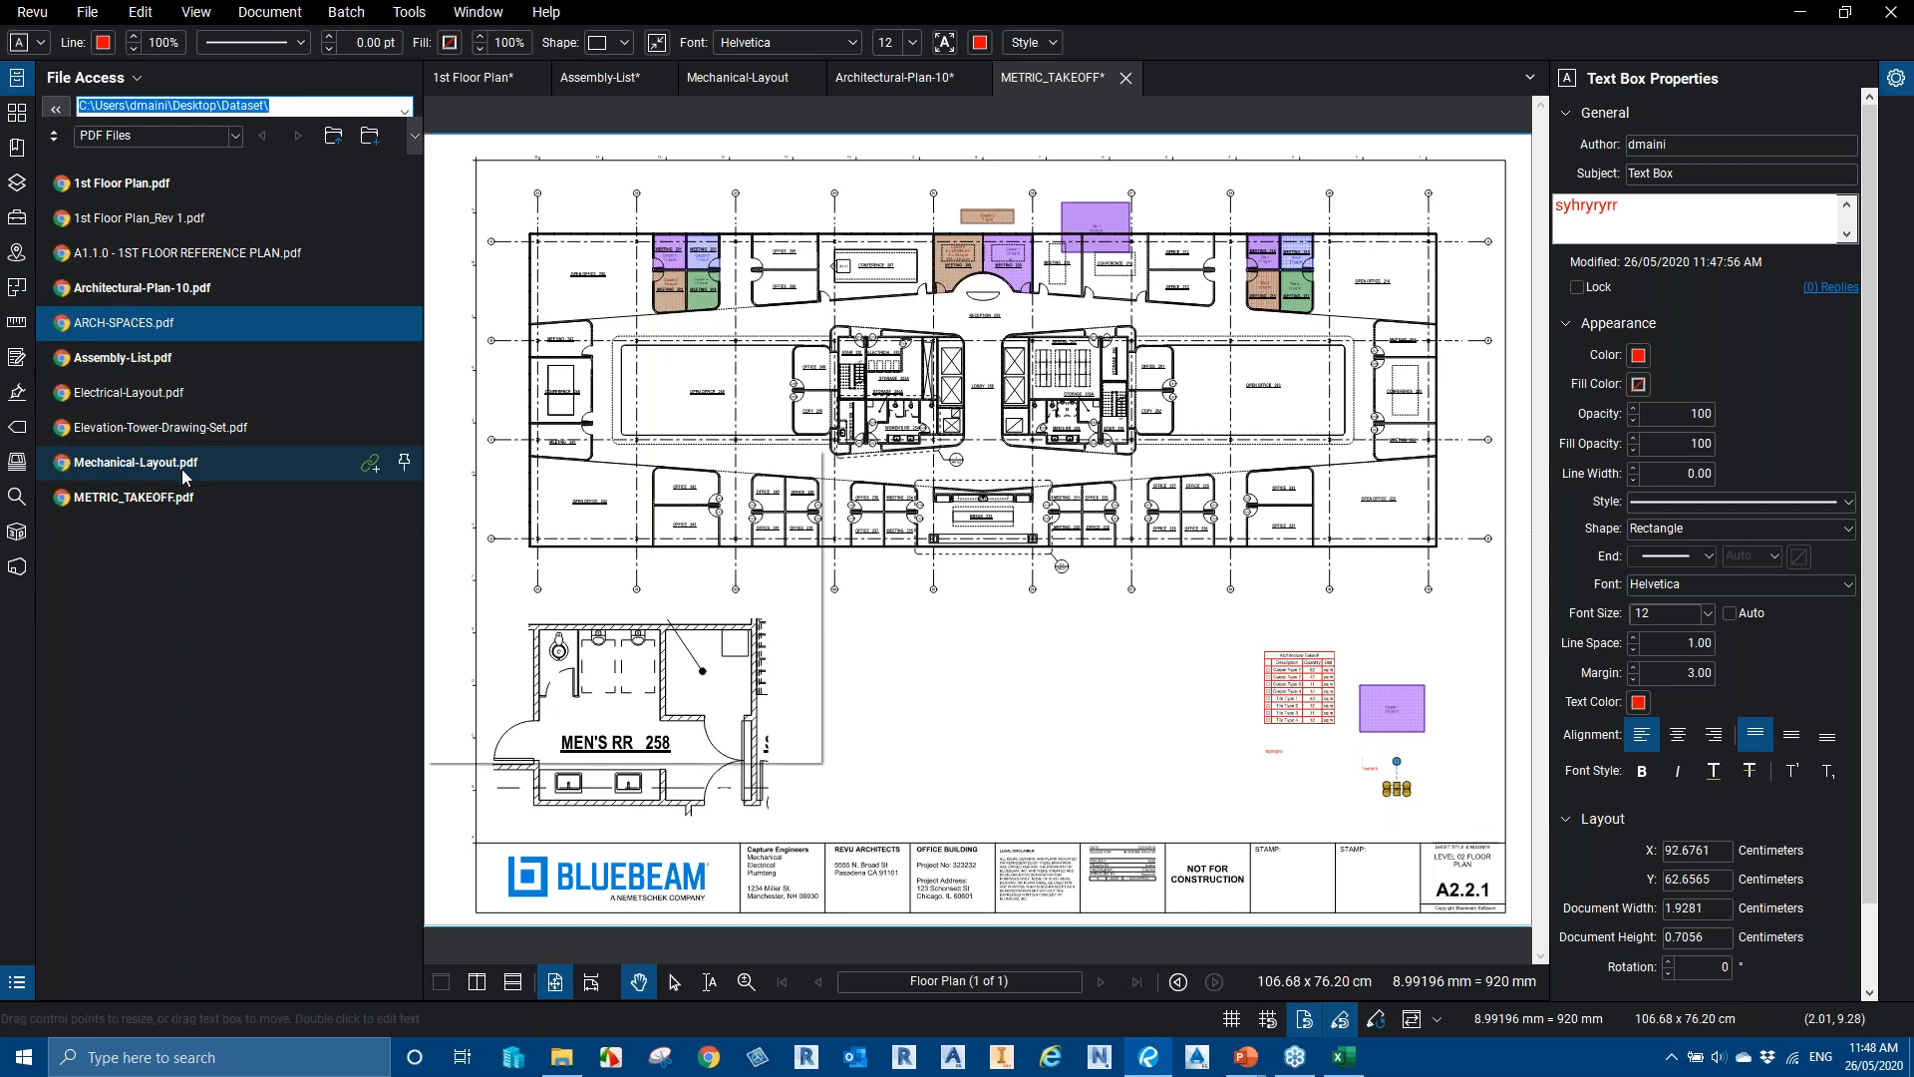
left_click(55, 337)
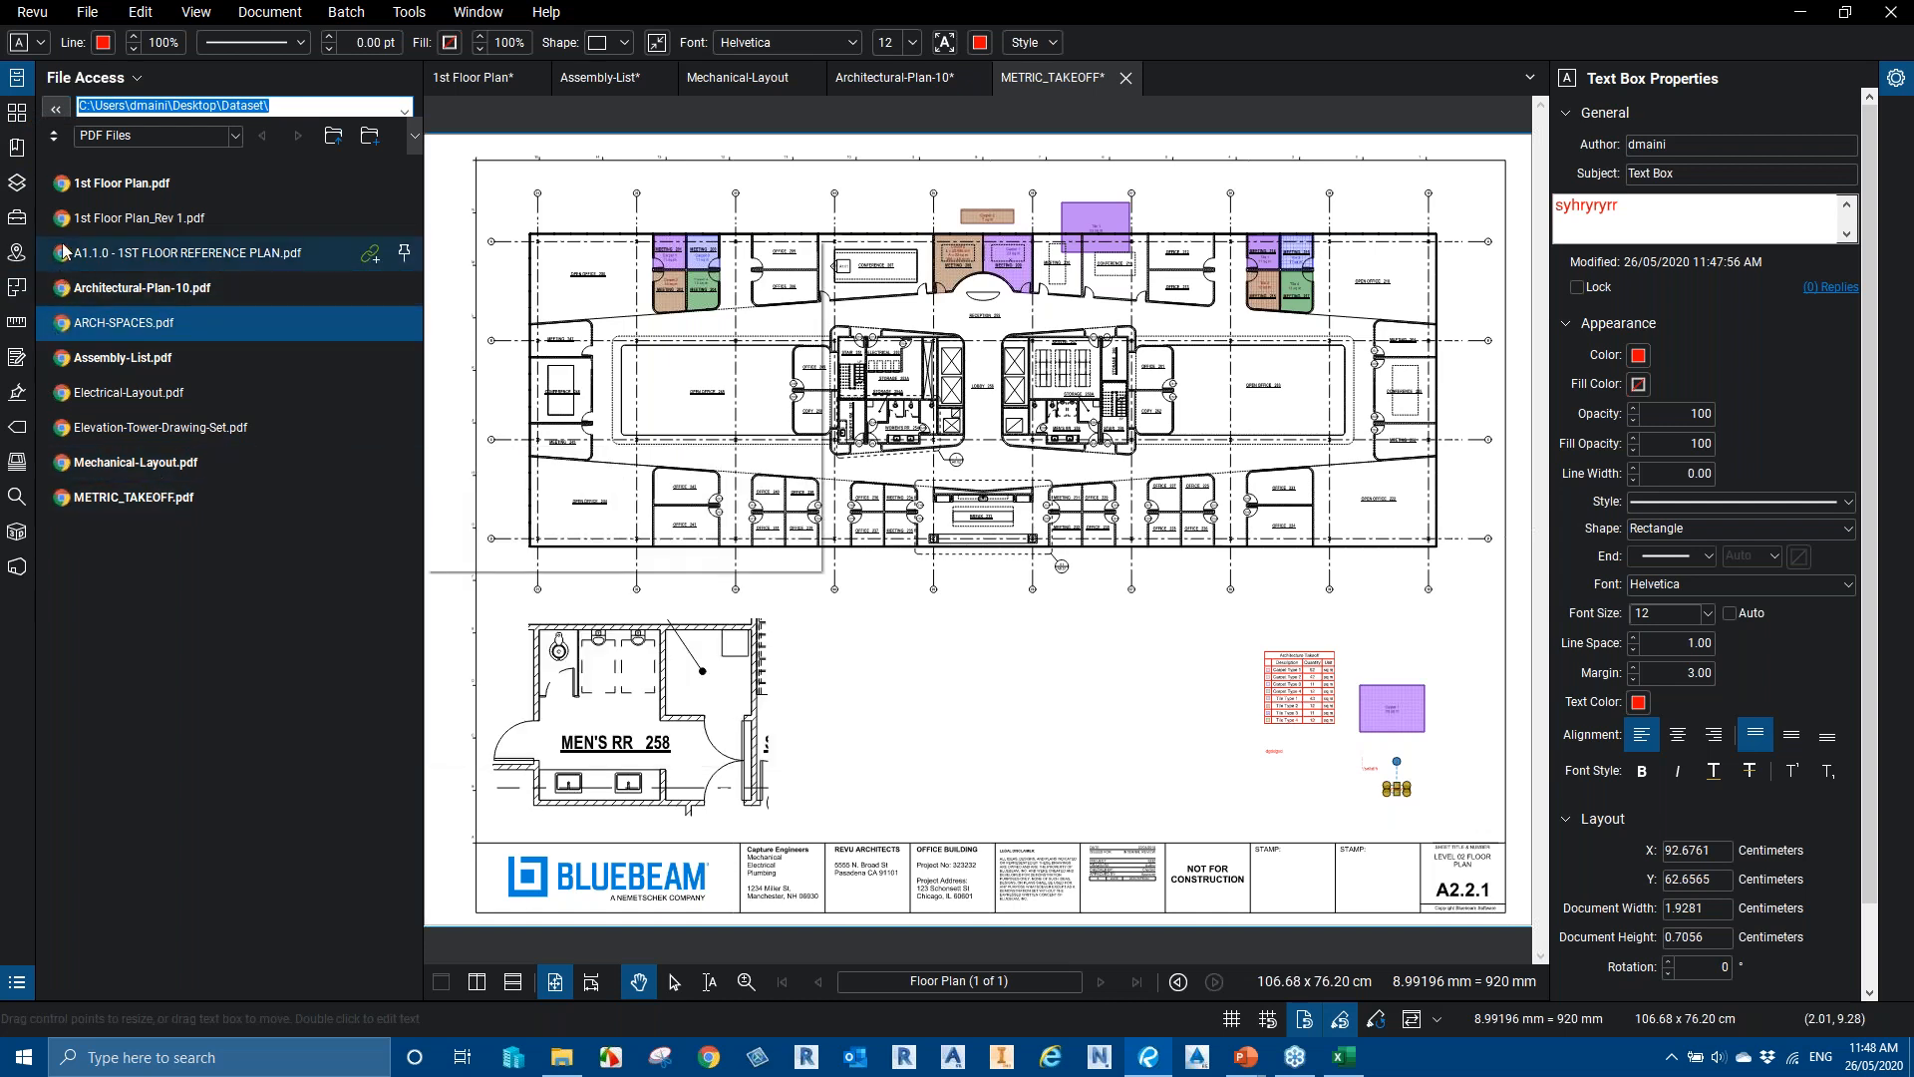
mouse_move(66, 224)
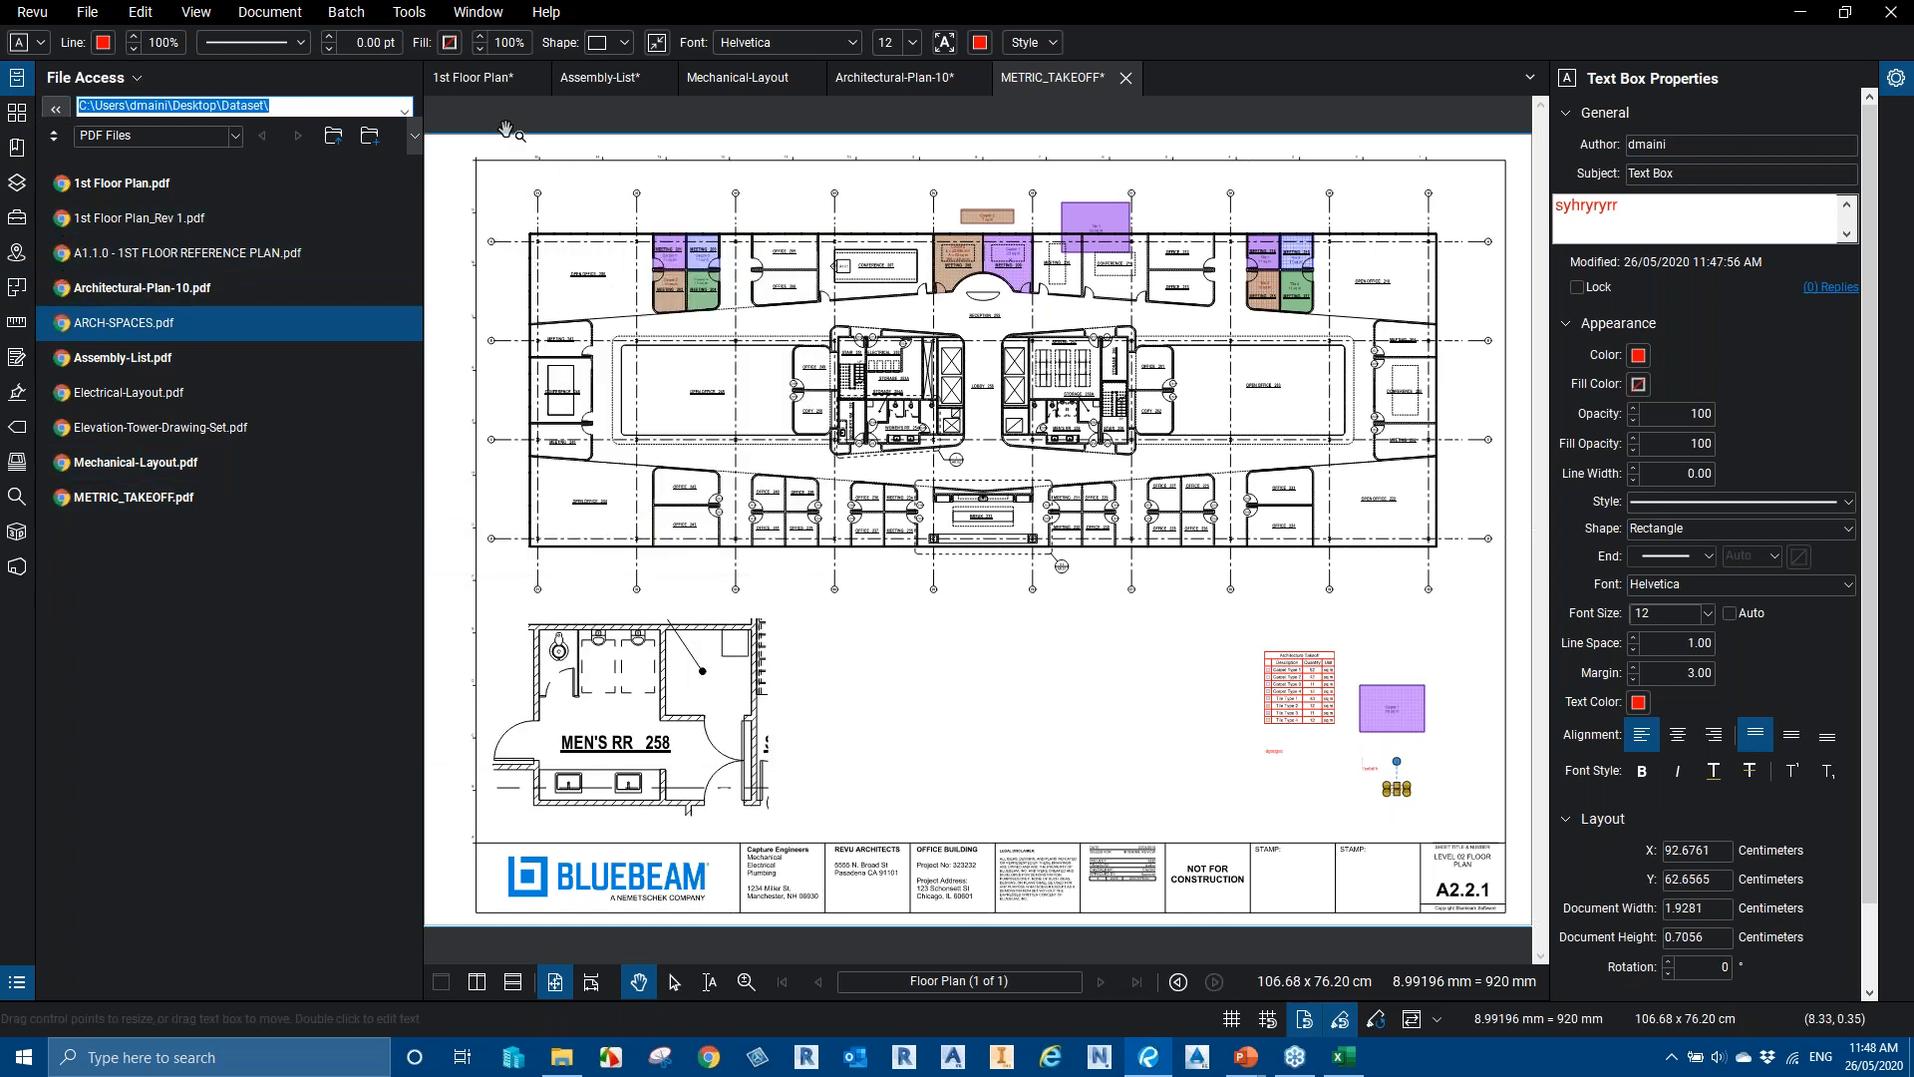
left_click(488, 80)
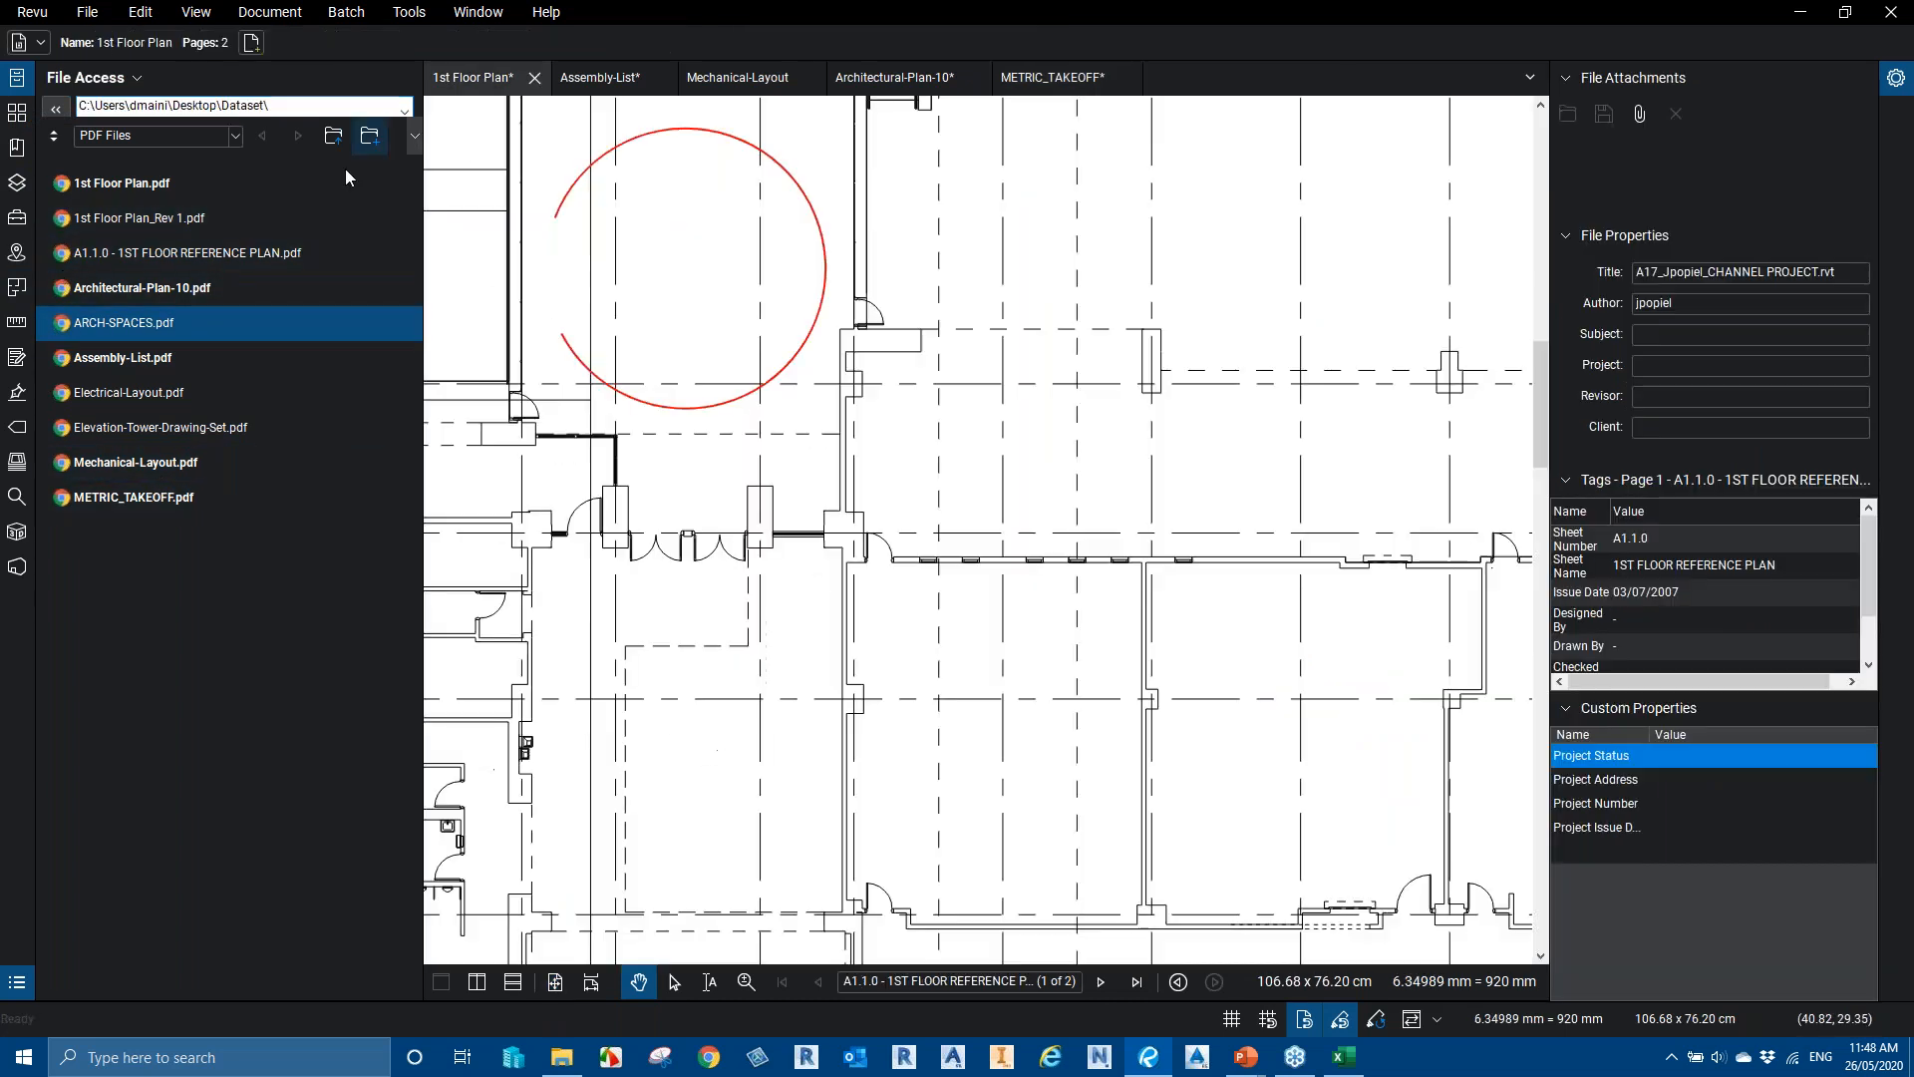
double_click(65, 255)
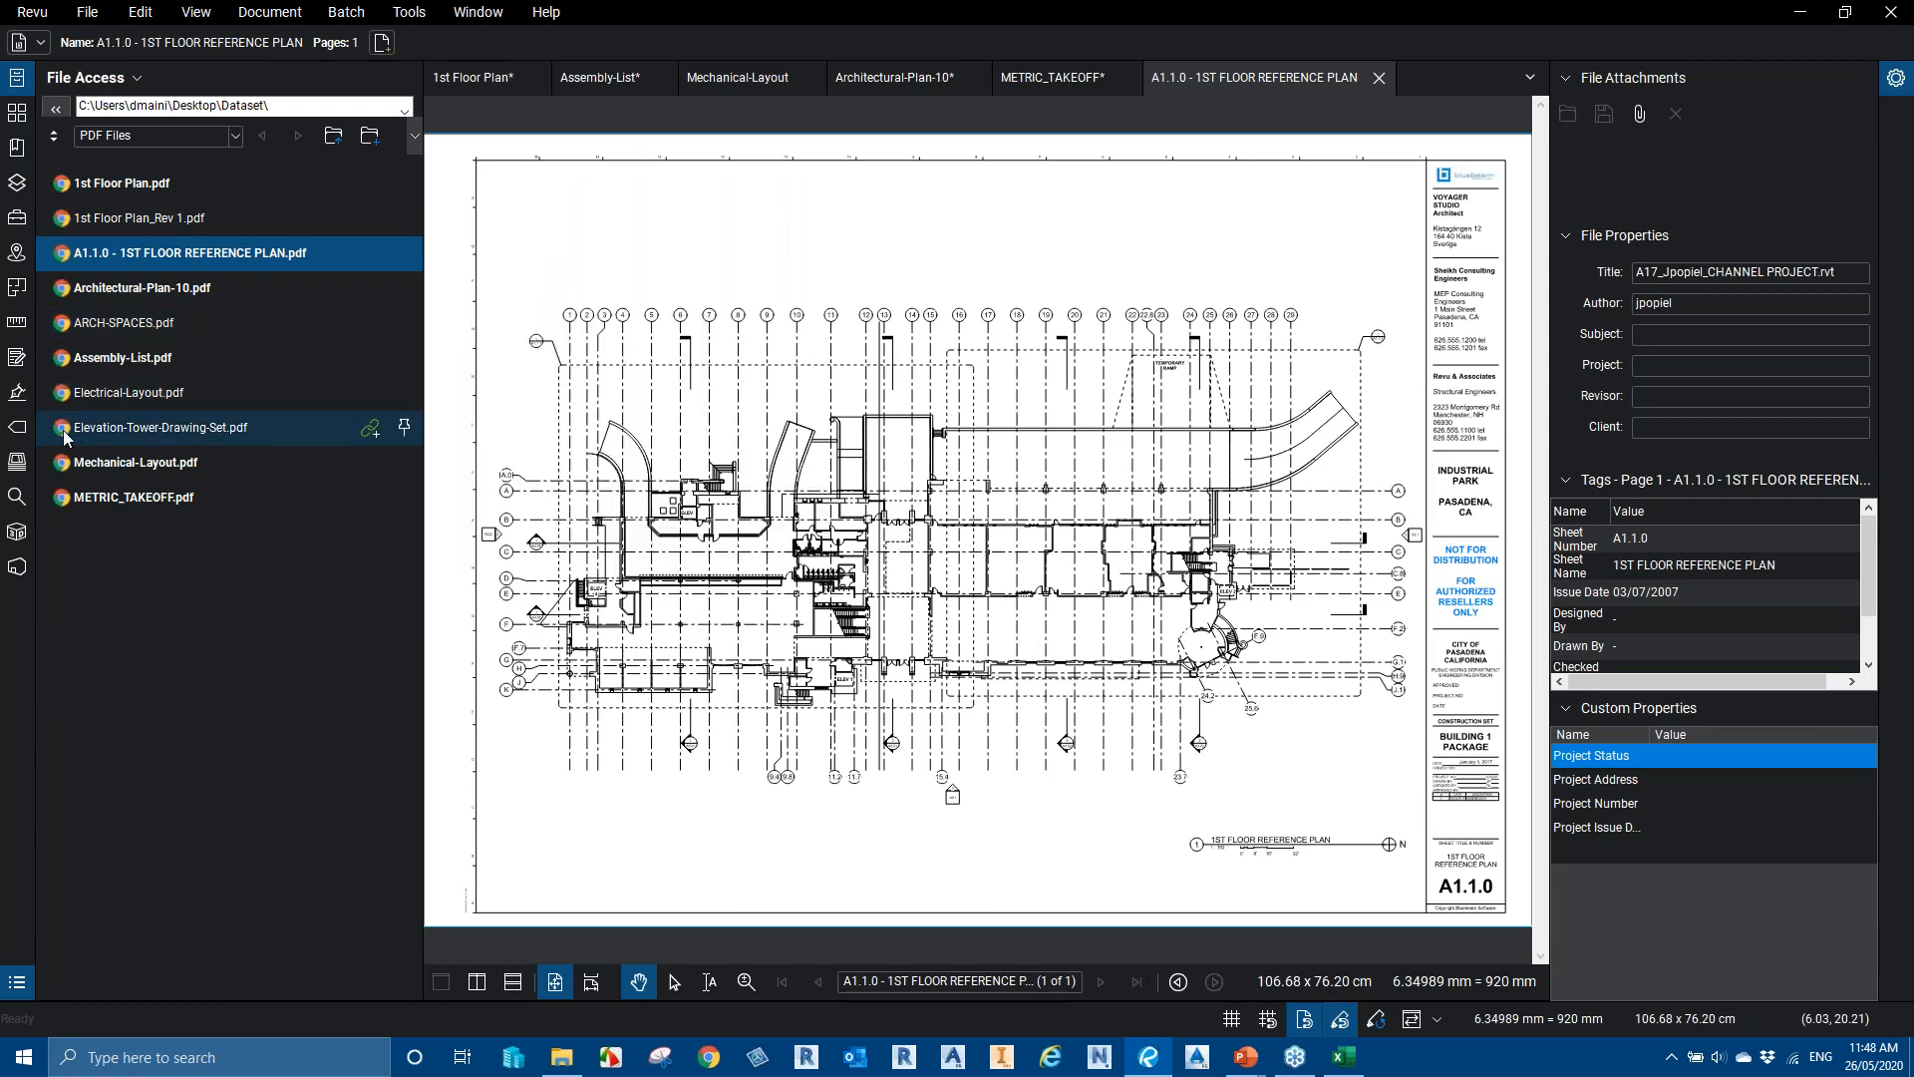
Bring up the Architectural-Plan-10 drawing fitted to the page and show its Markups List
left_click(873, 78)
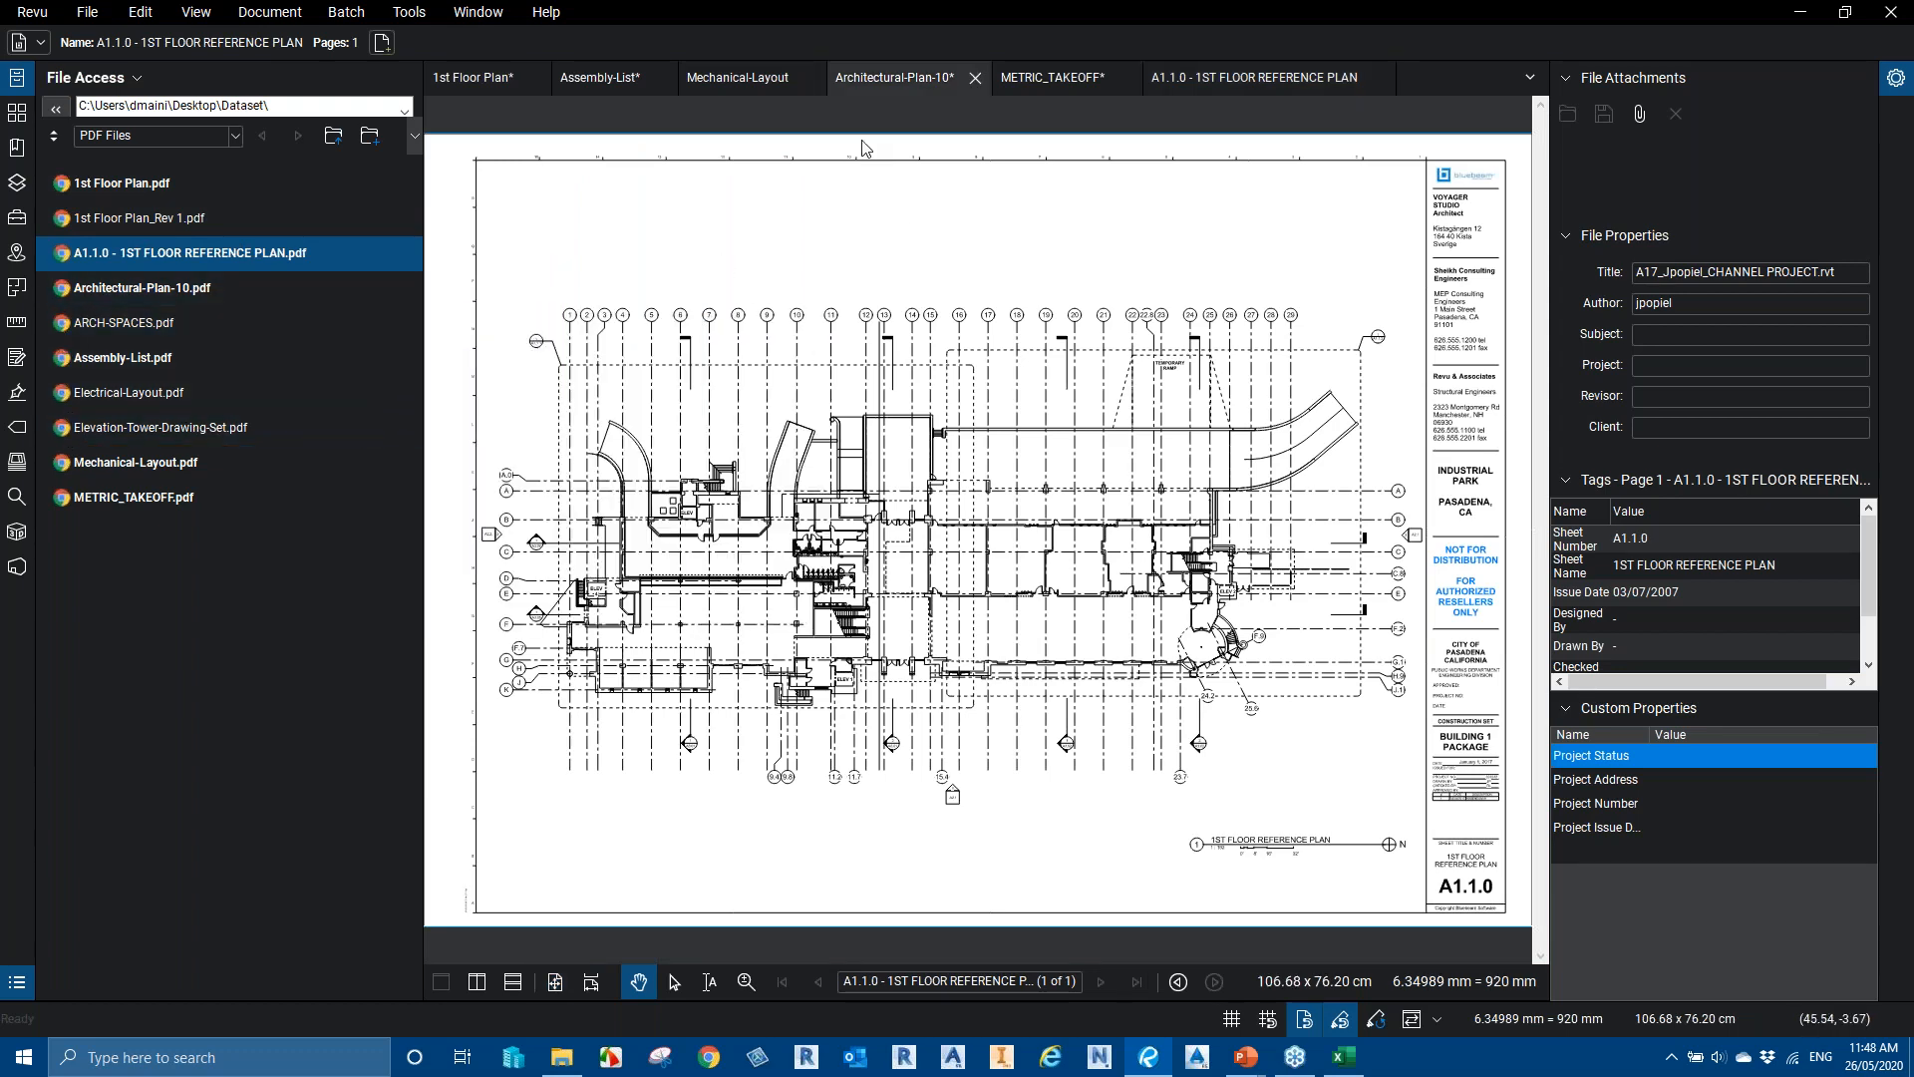
left_click(555, 982)
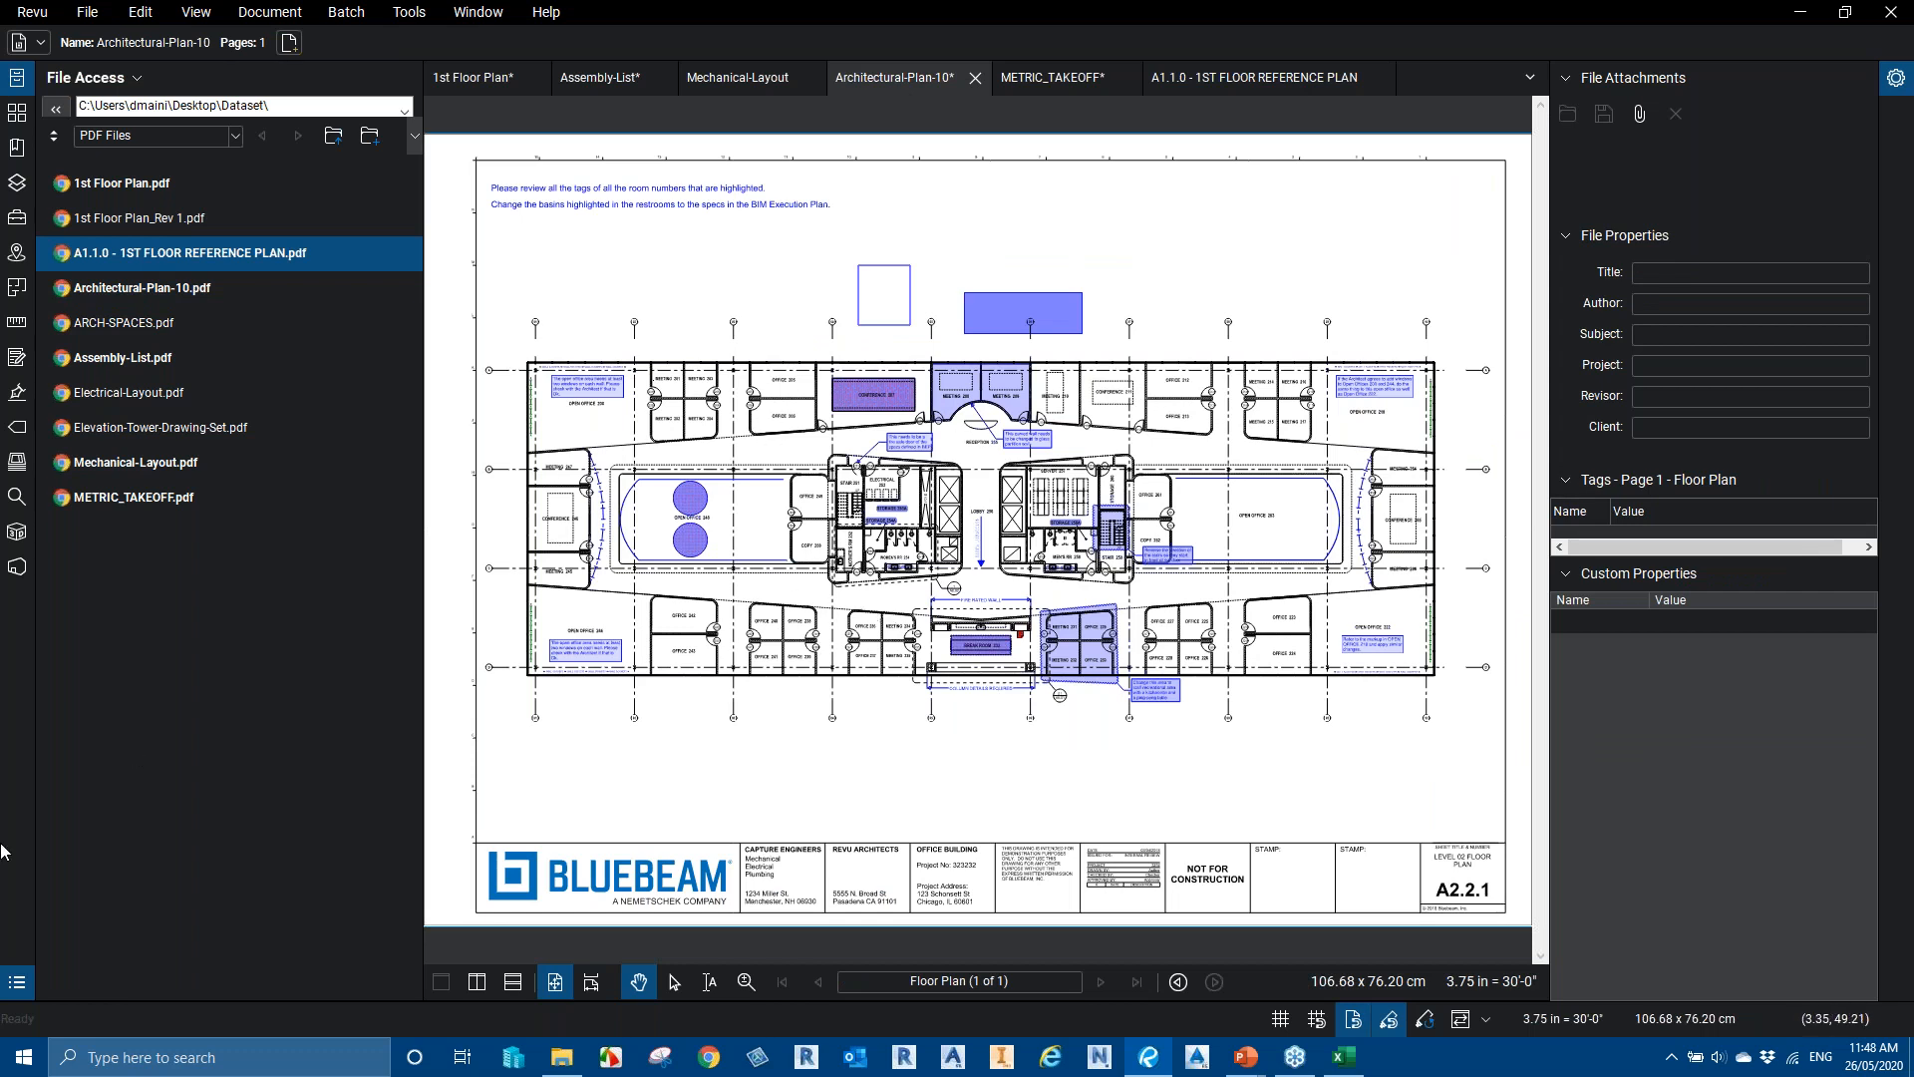
left_click(17, 983)
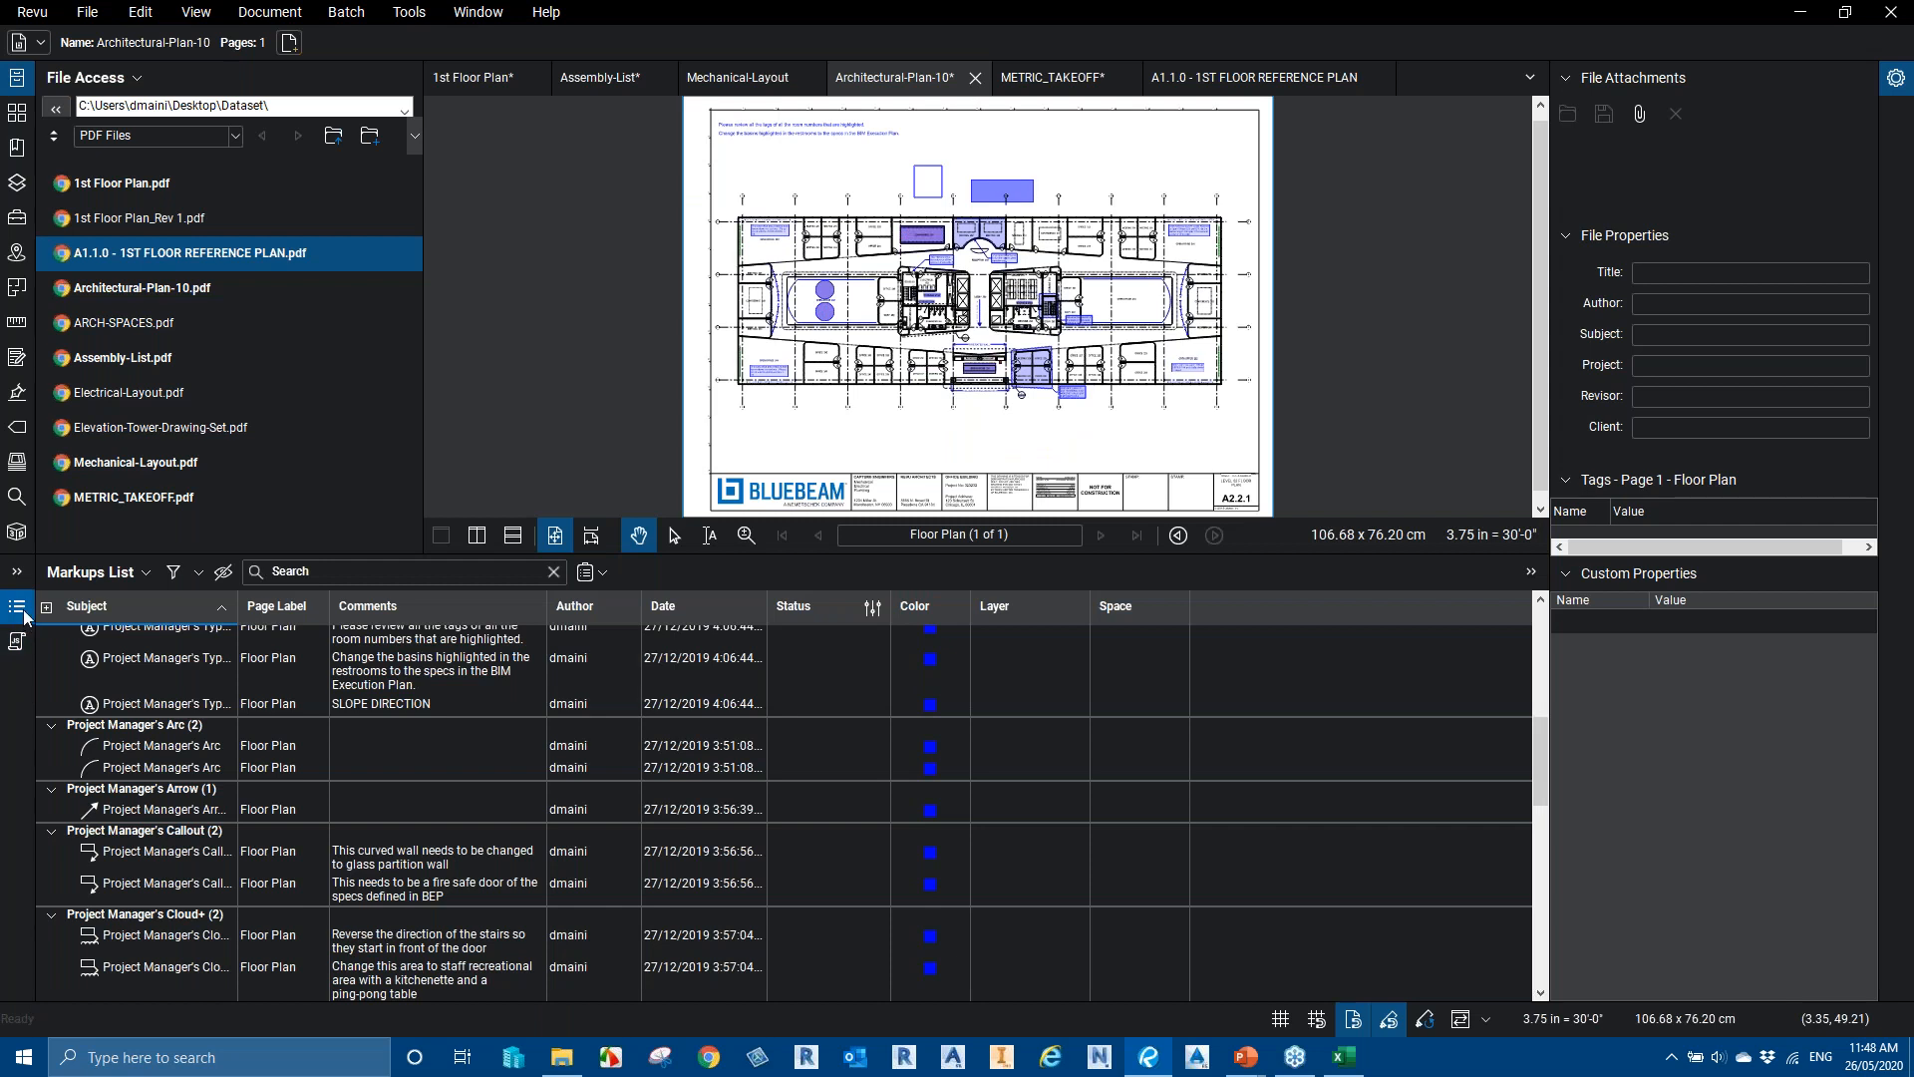
key("ctrl")
key("ctrl")
key("ctrl")
key("ctrl")
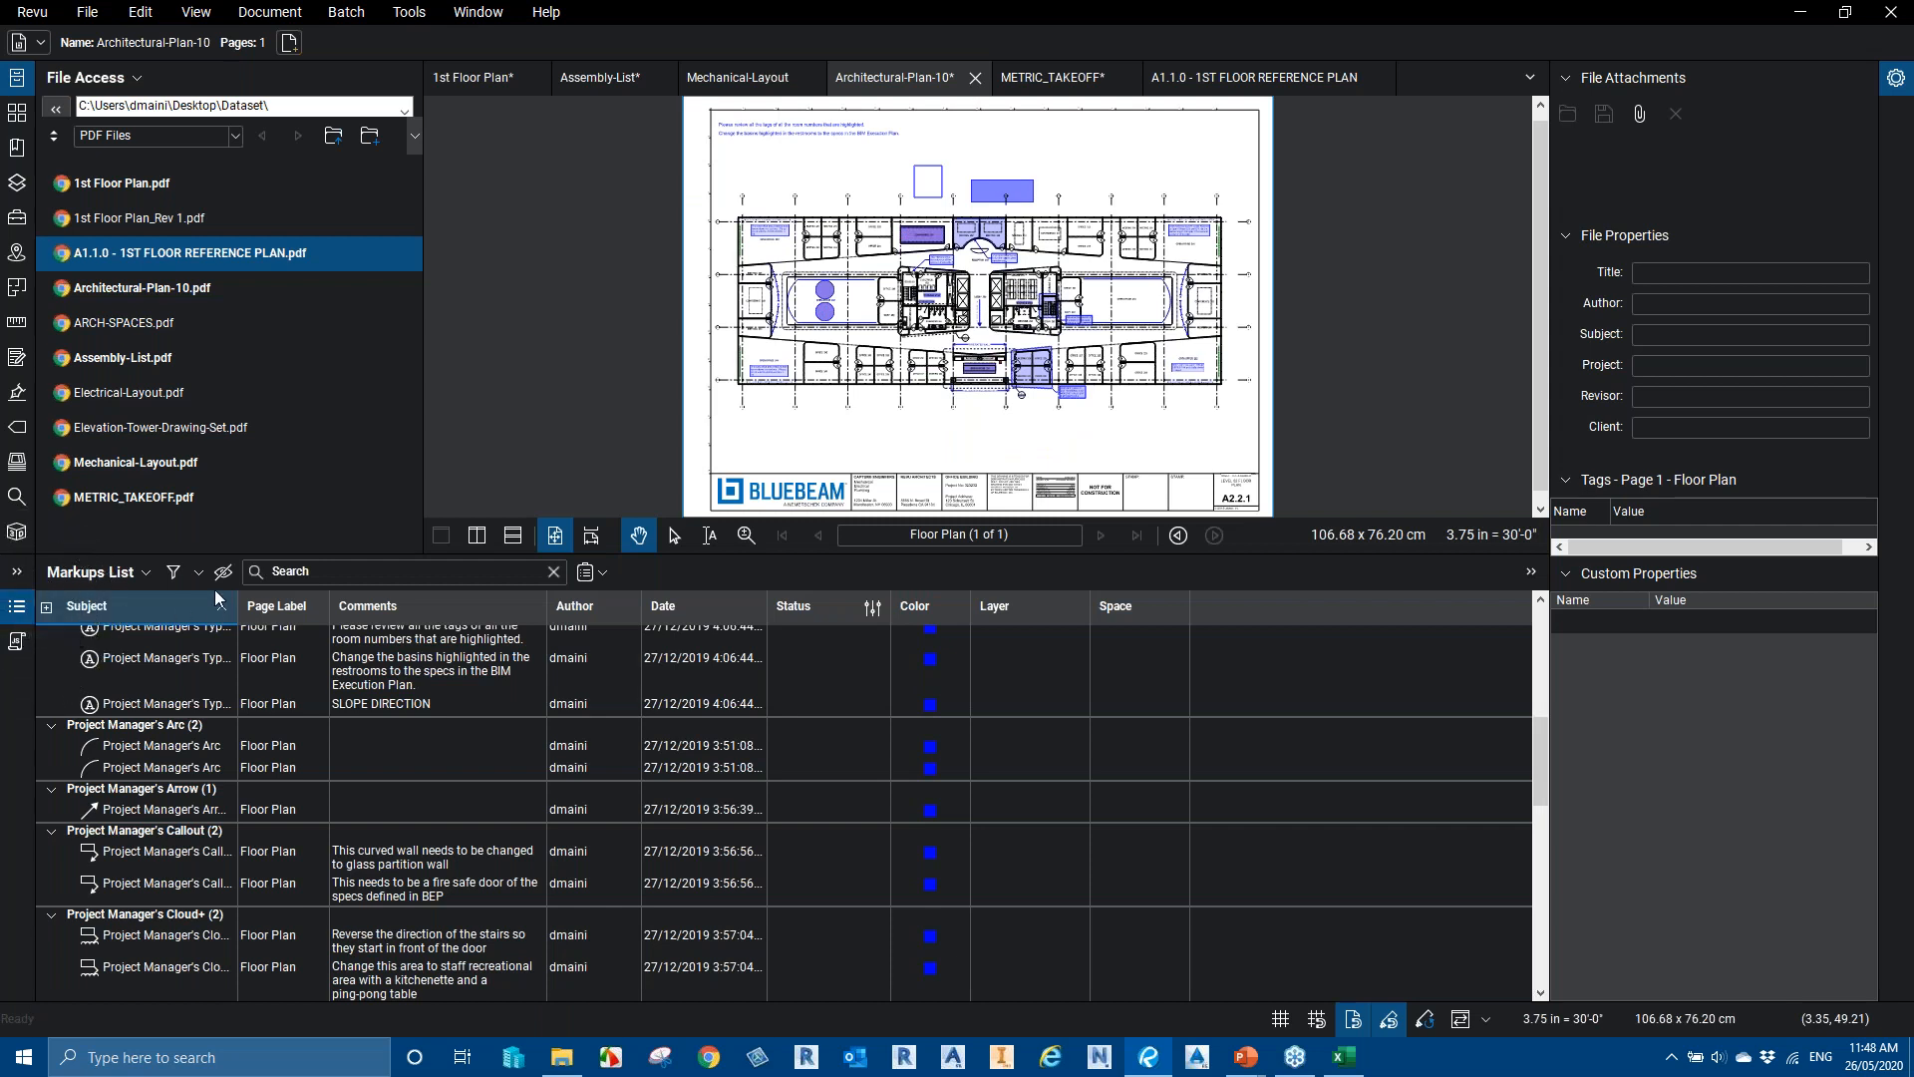
Hide all markups on the Architectural-Plan-10 floor plan and show them again
key("ctrl")
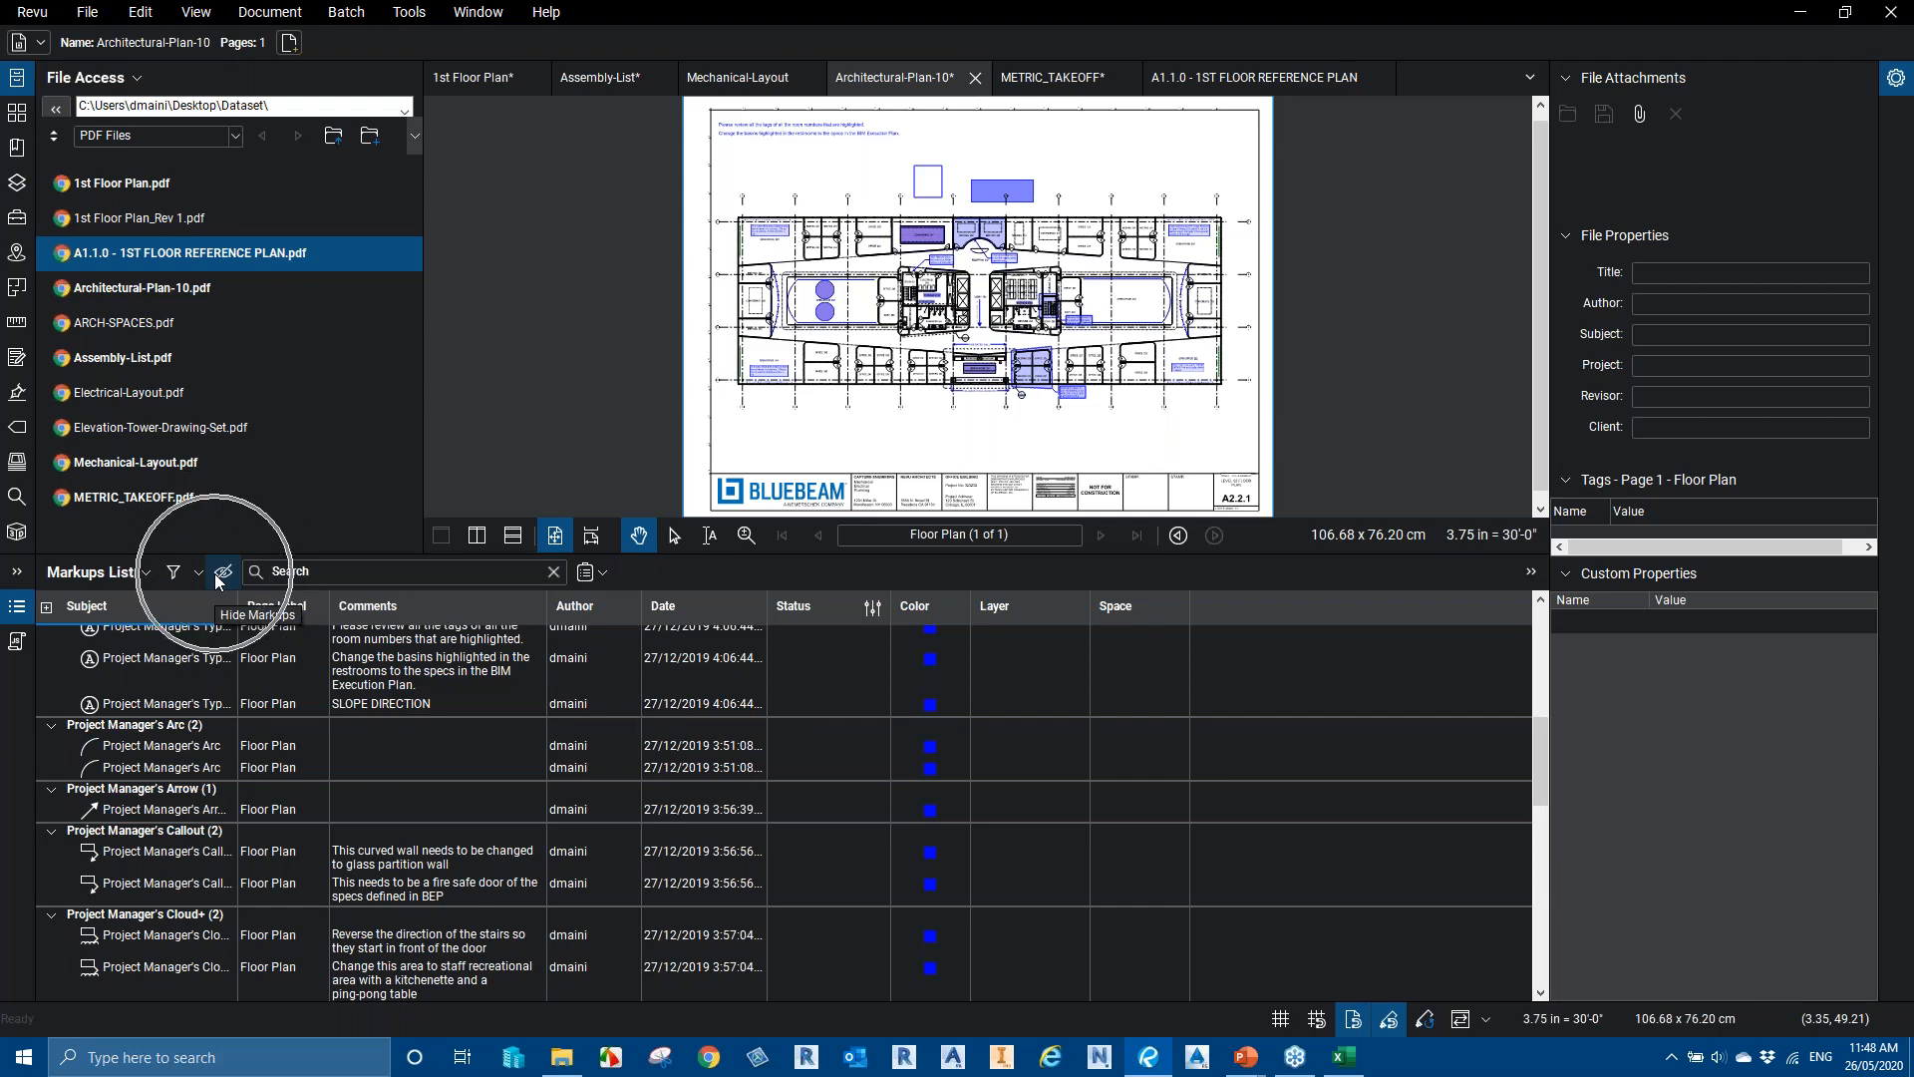
left_click(222, 575)
scroll(881, 299, "up", 2)
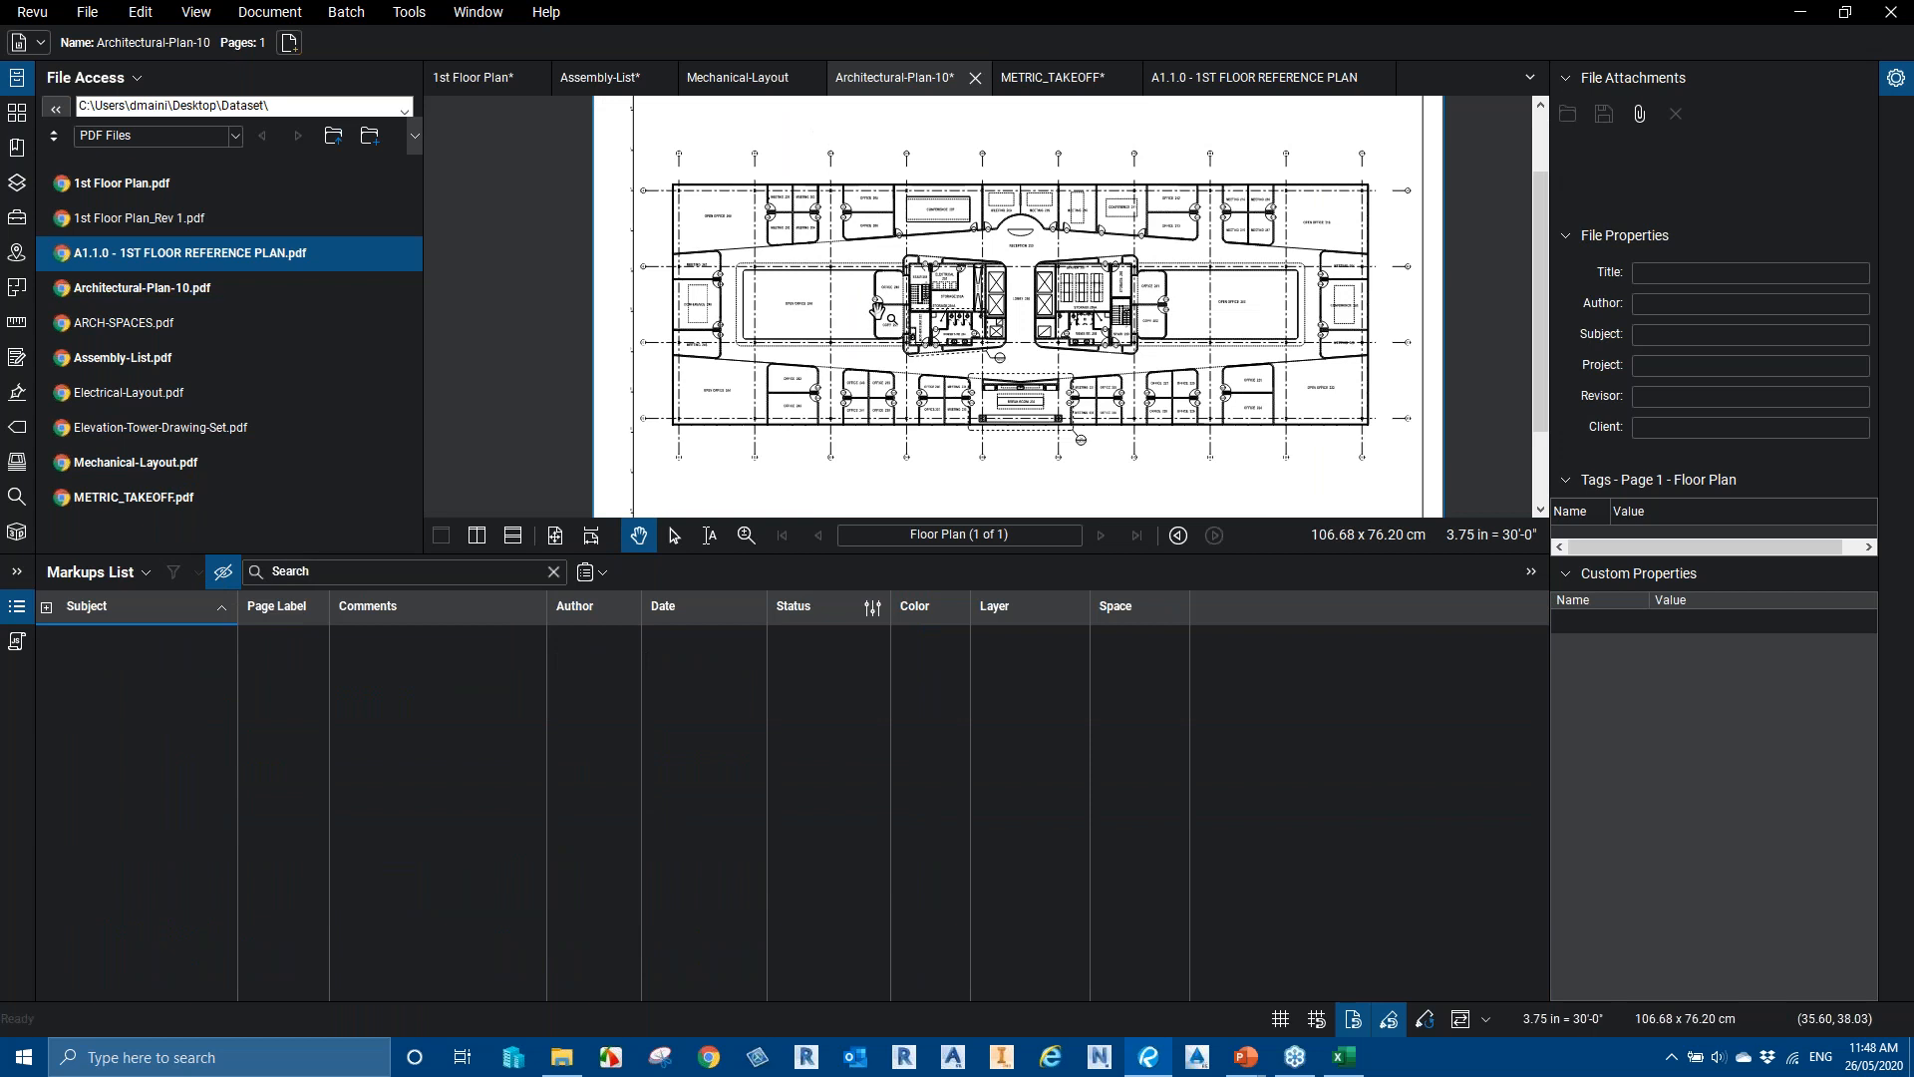
left_click(222, 575)
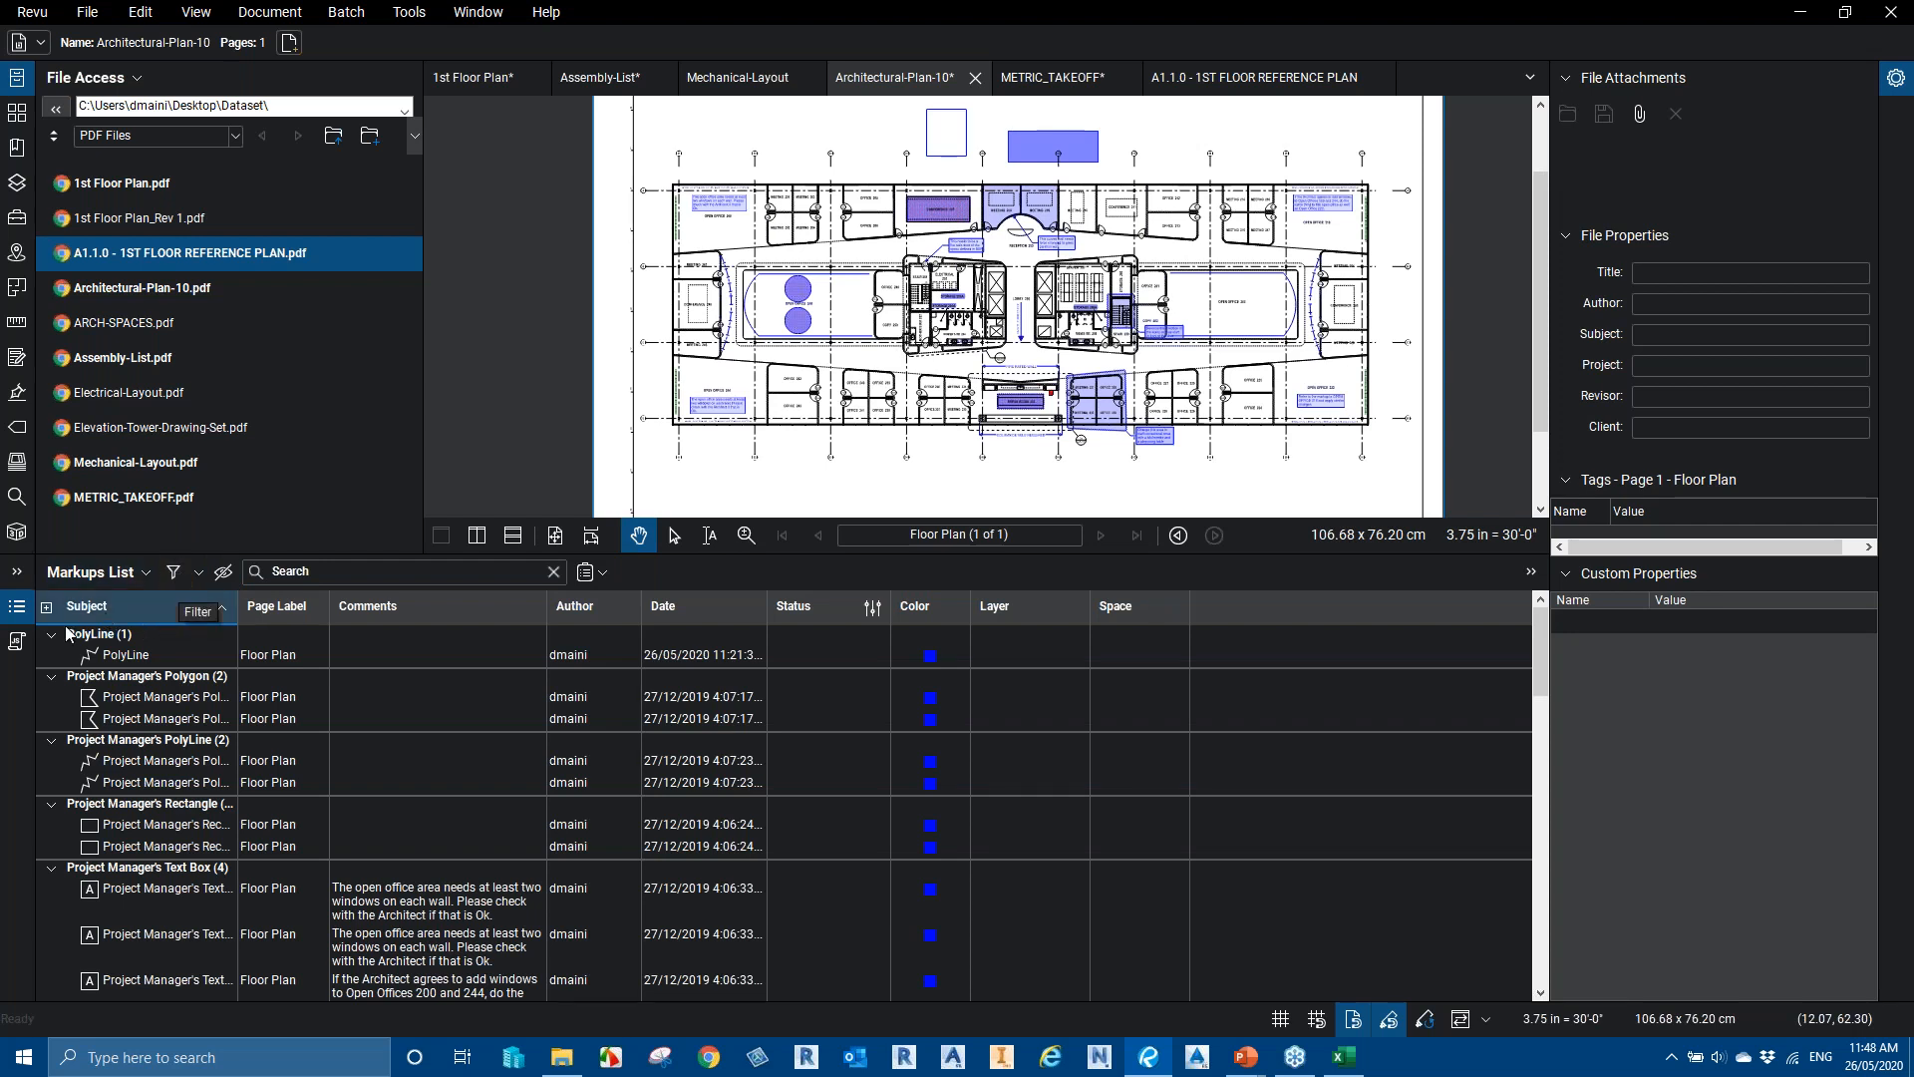
Close the Markups List and fit the floor plan to the page
left_click(17, 608)
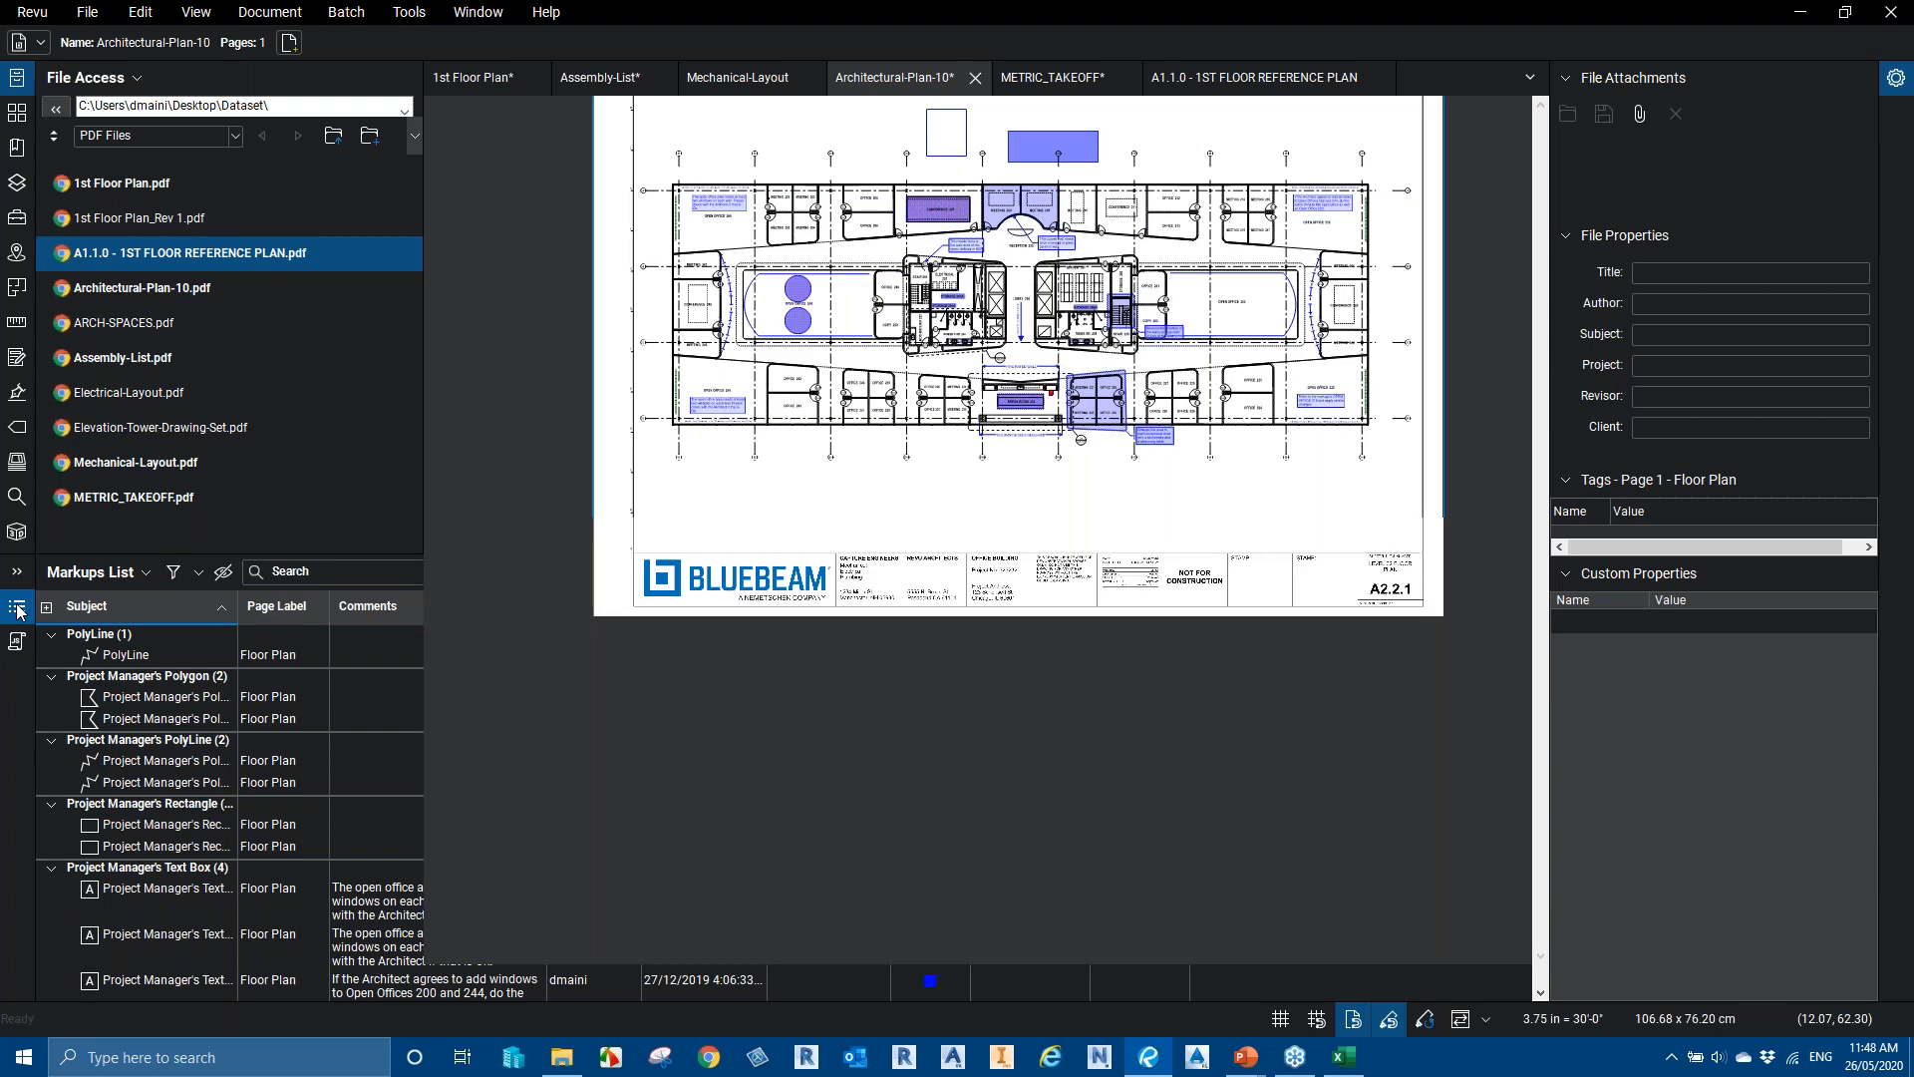
key("ctrl+9")
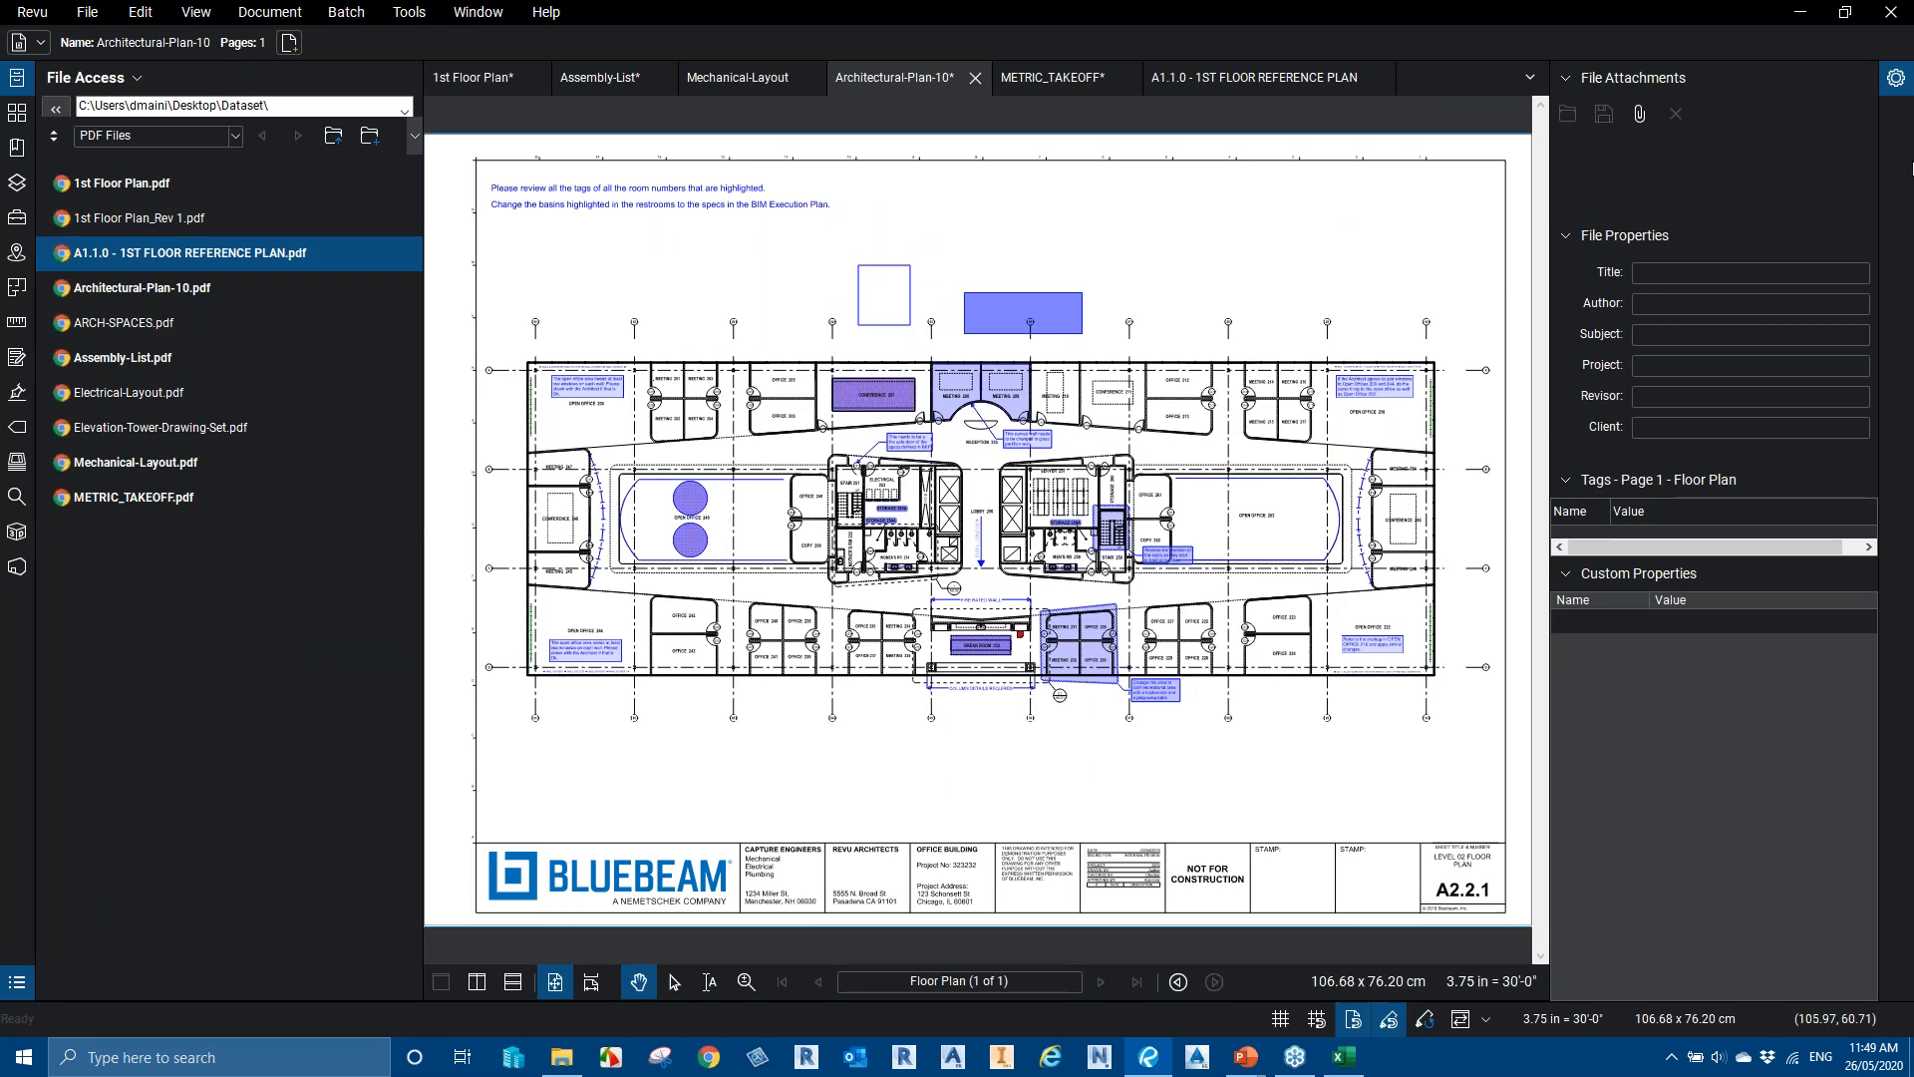
left_click(1910, 519)
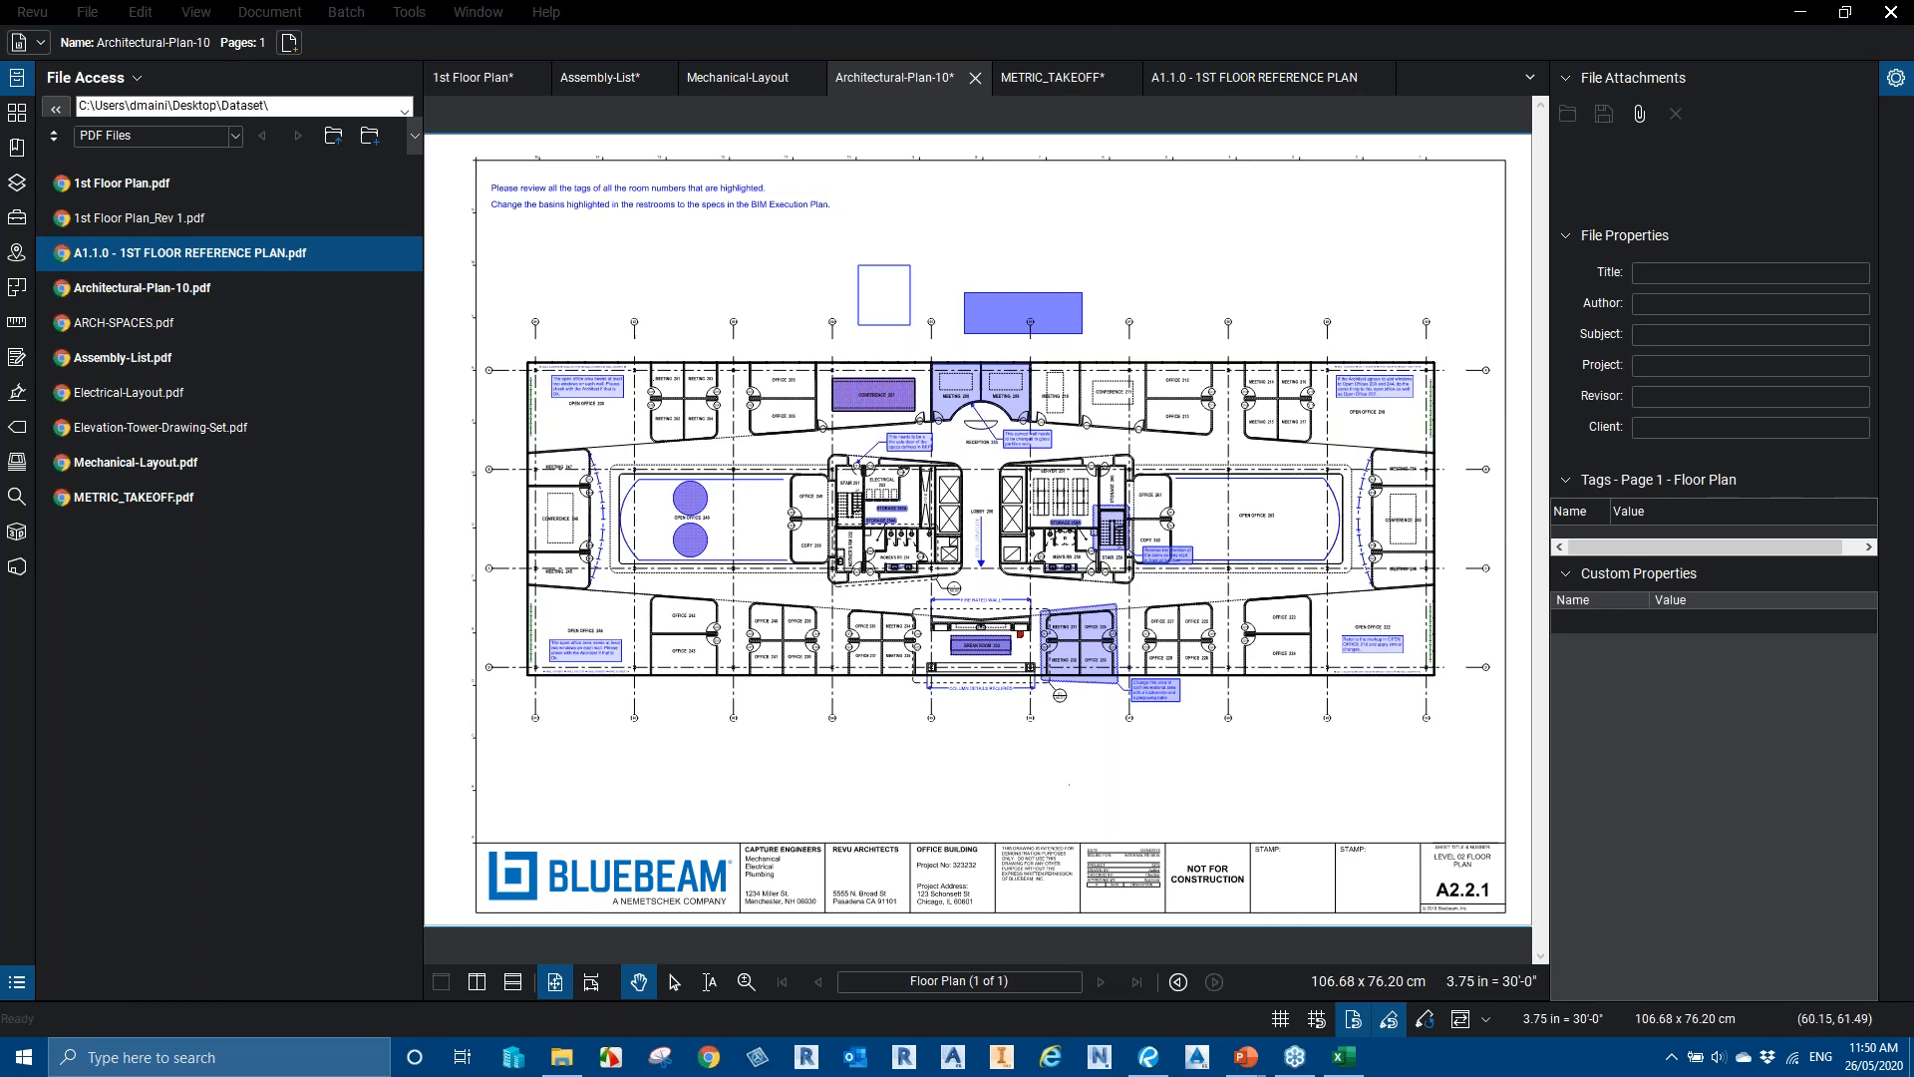
Browse the Dataset folder for 3D files (*.ifc, *.u3d) to open, and leave without opening one
left_click(93, 14)
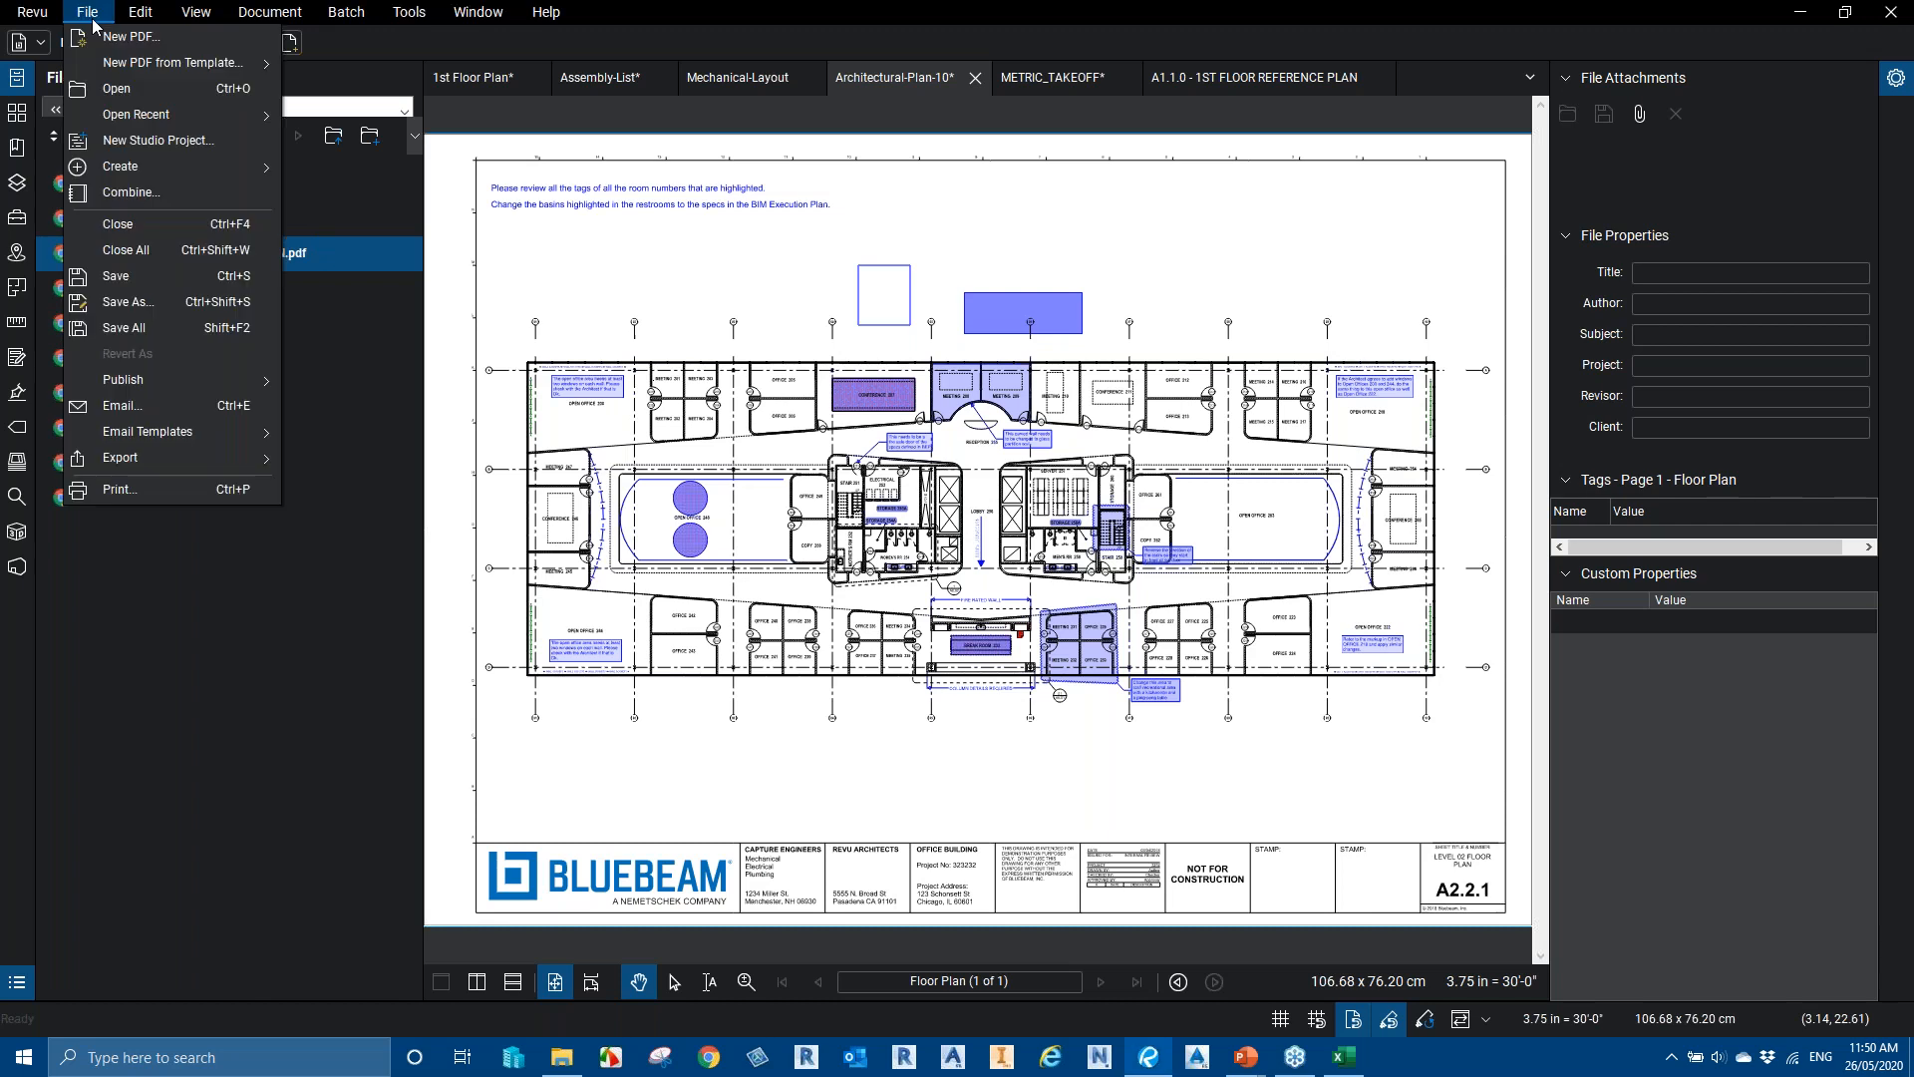
left_click(134, 91)
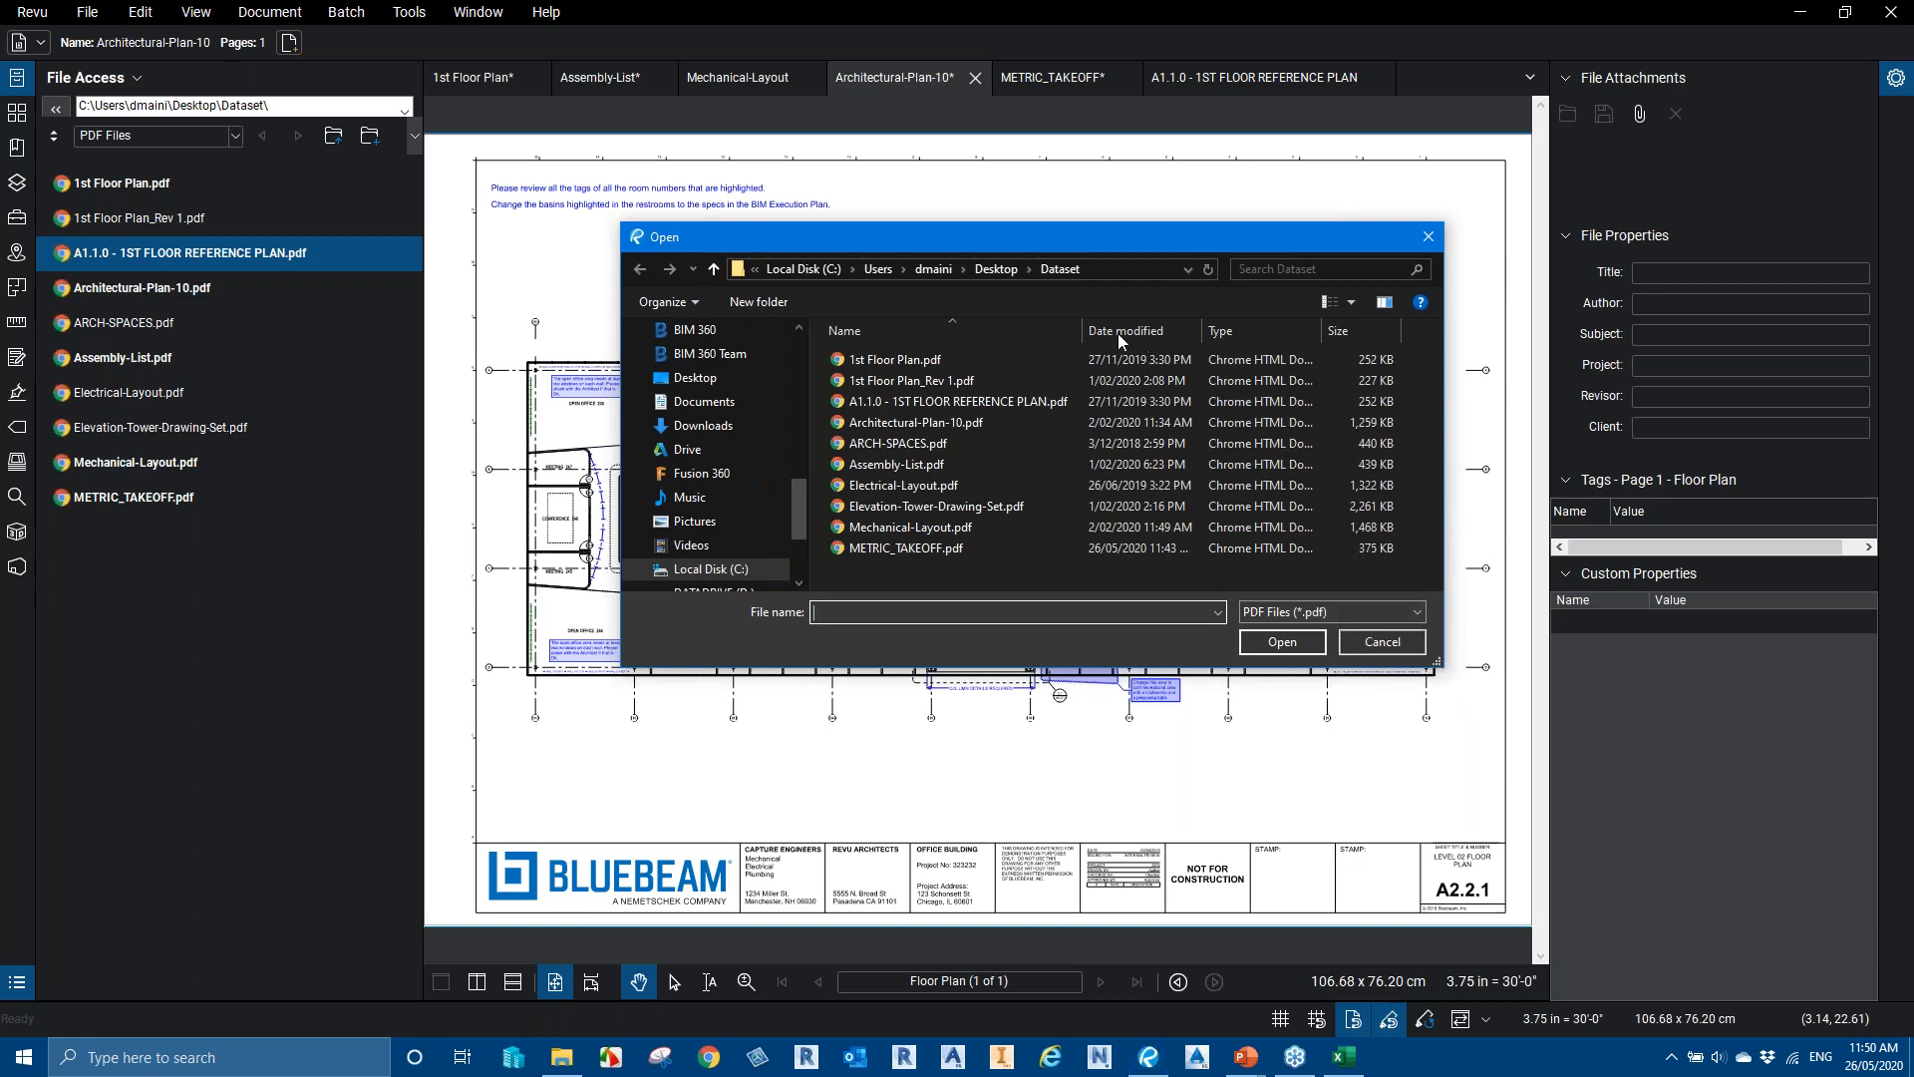
left_click(1390, 616)
left_click(1309, 663)
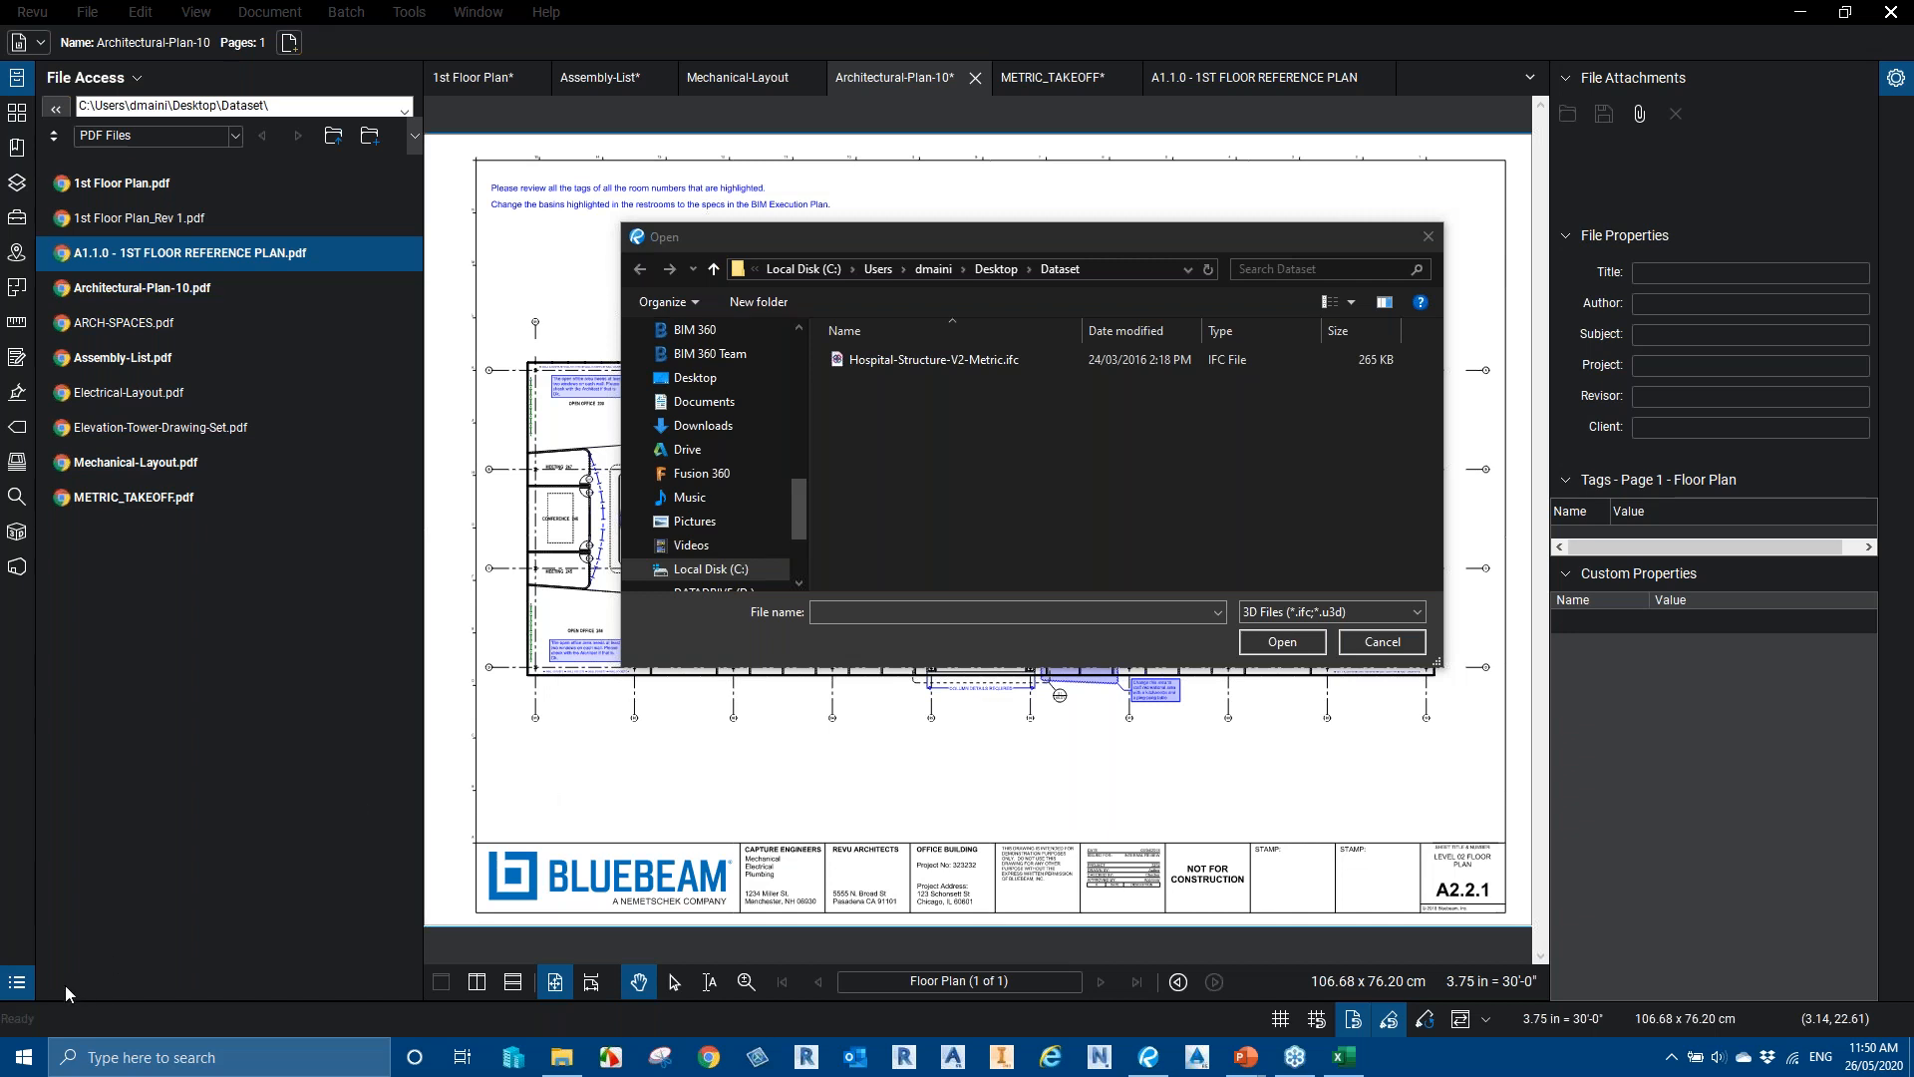
left_click(18, 984)
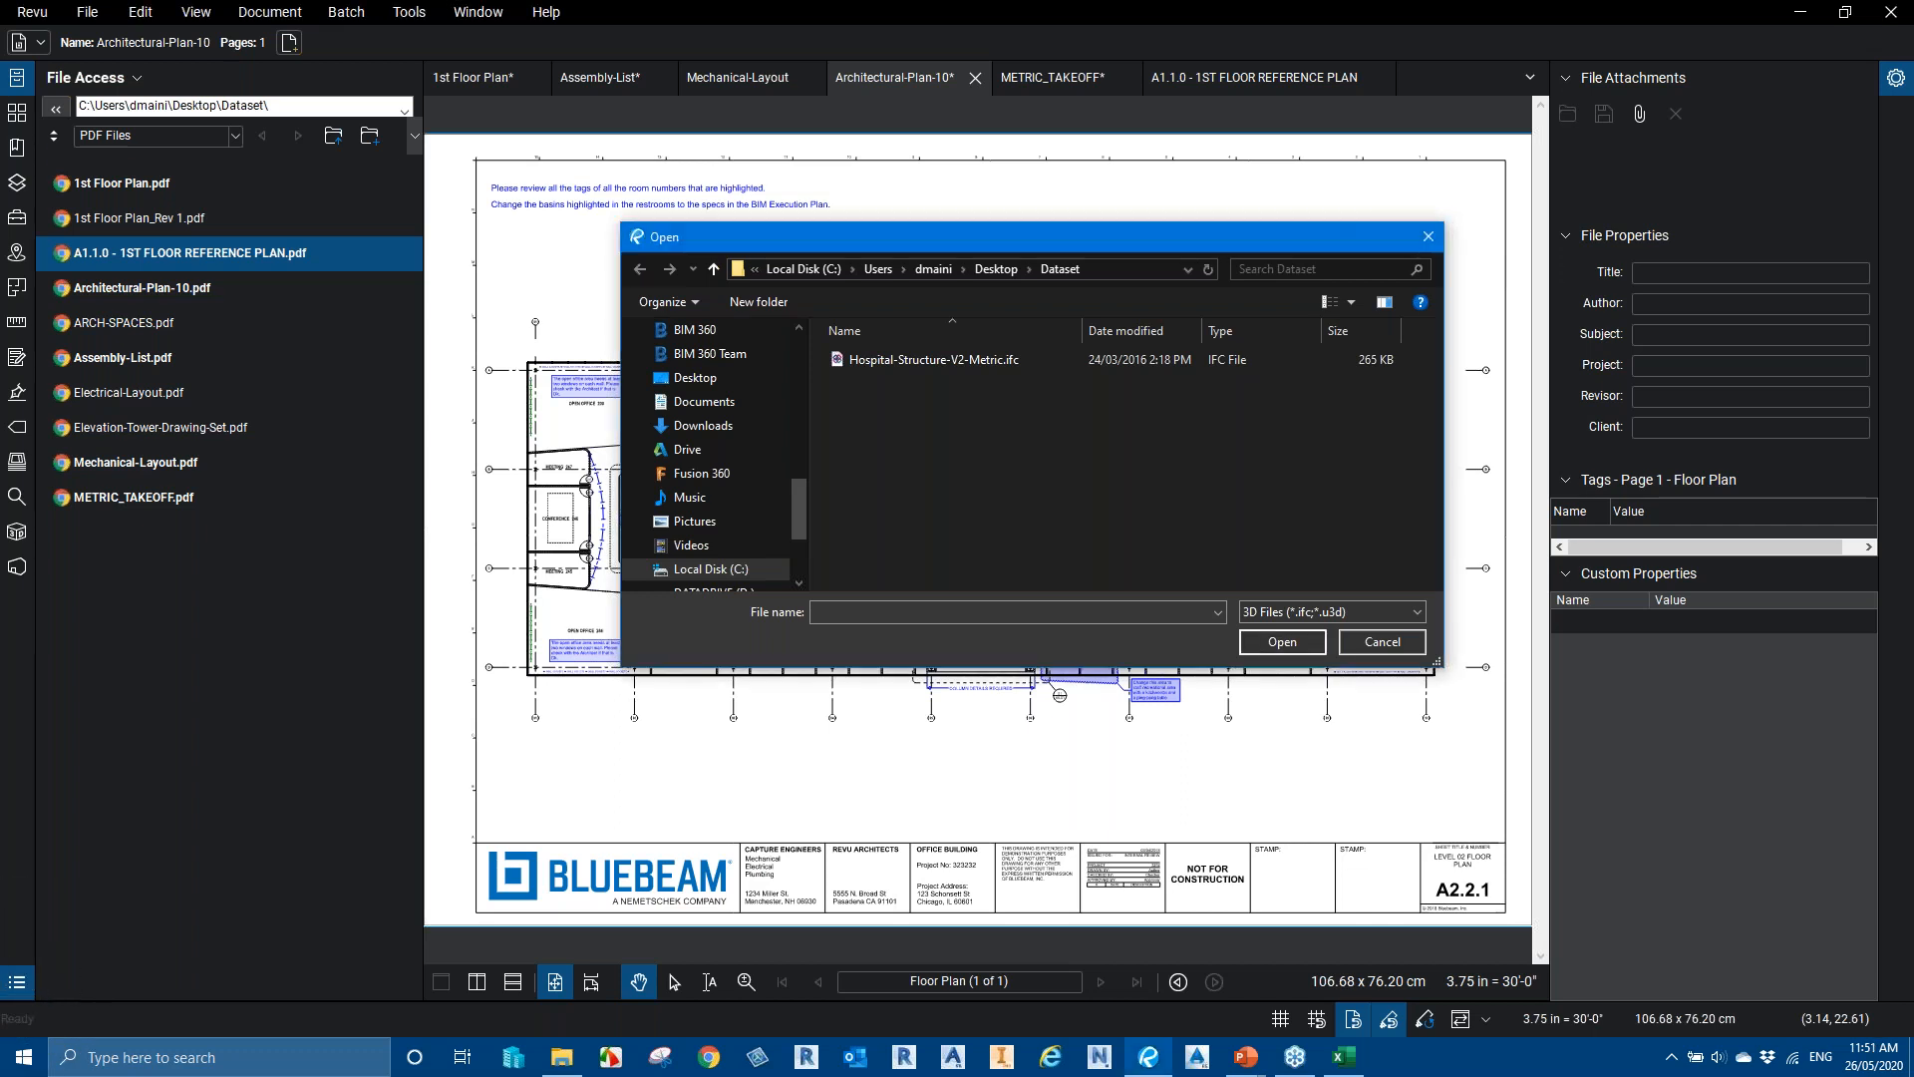
left_click(1386, 644)
Show the Markups List again and reverse its sorting by Subject
left_click(15, 983)
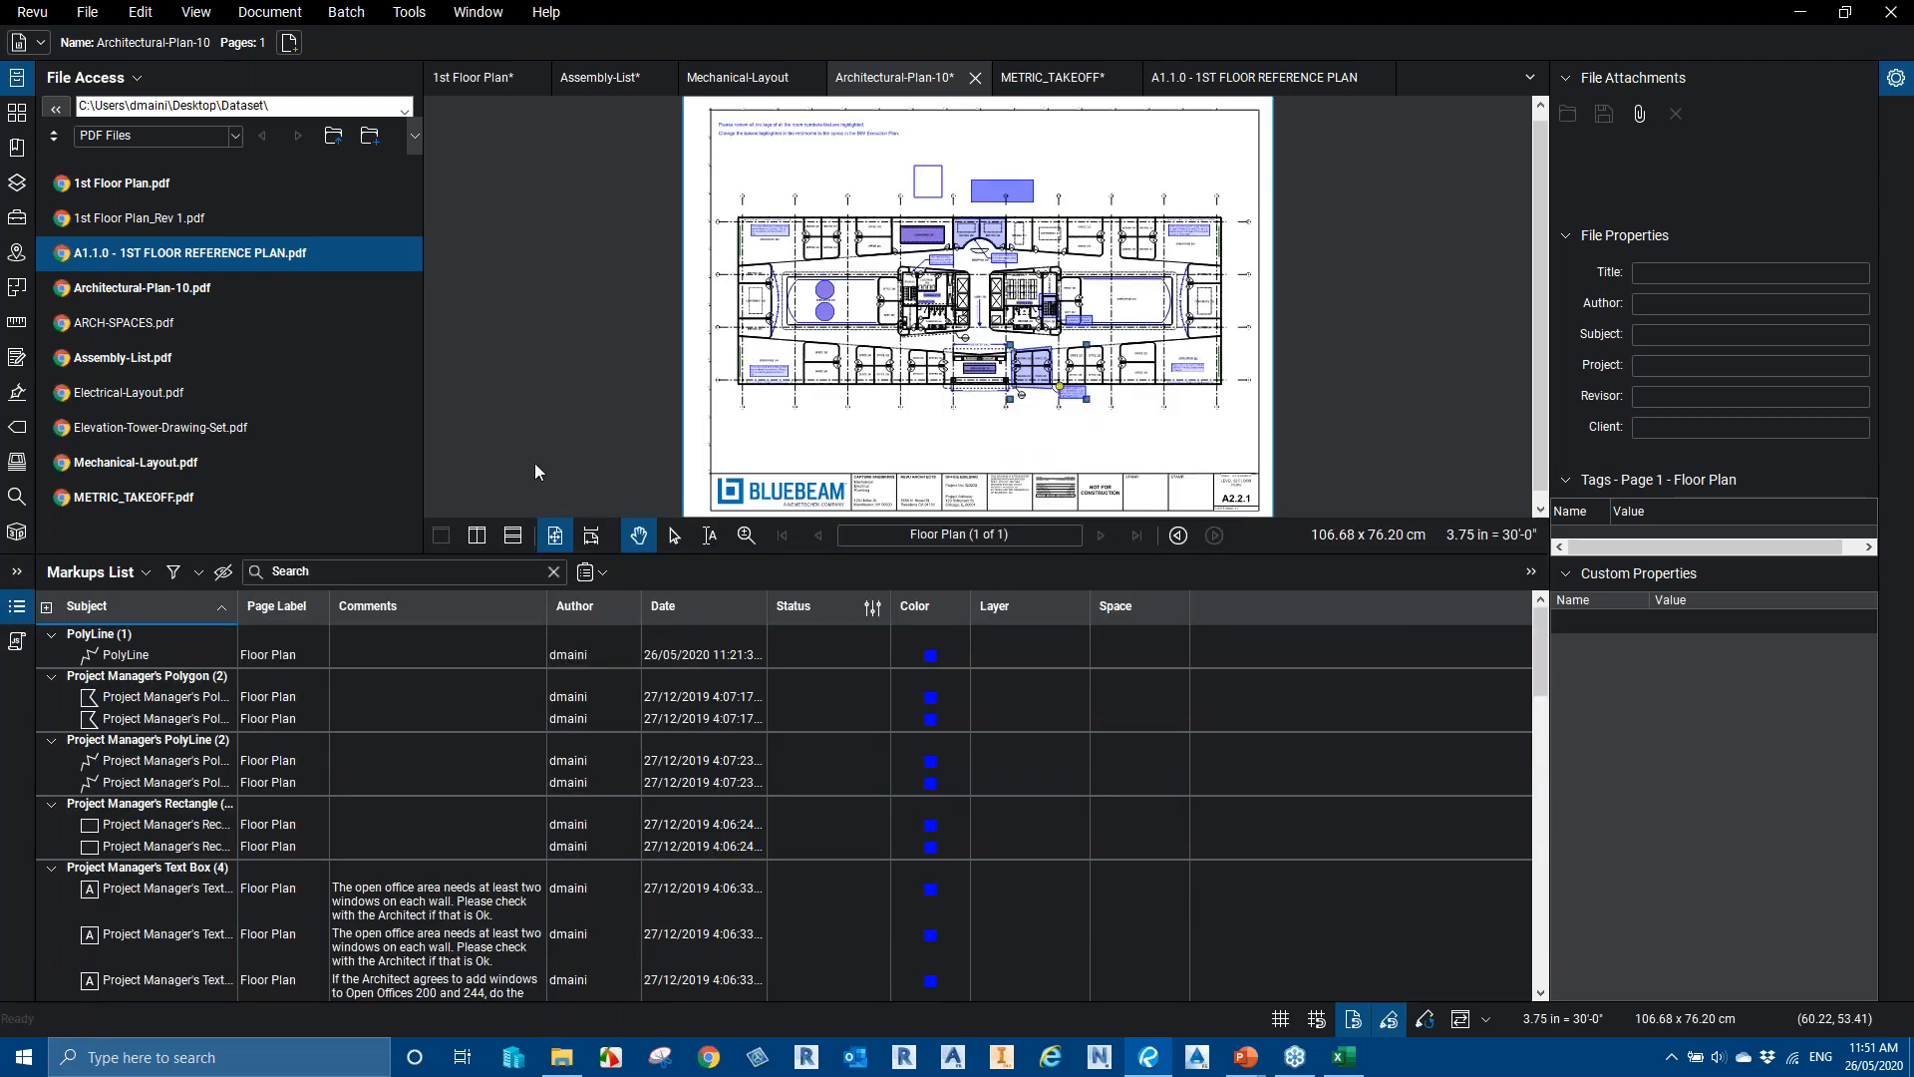
left_click(142, 607)
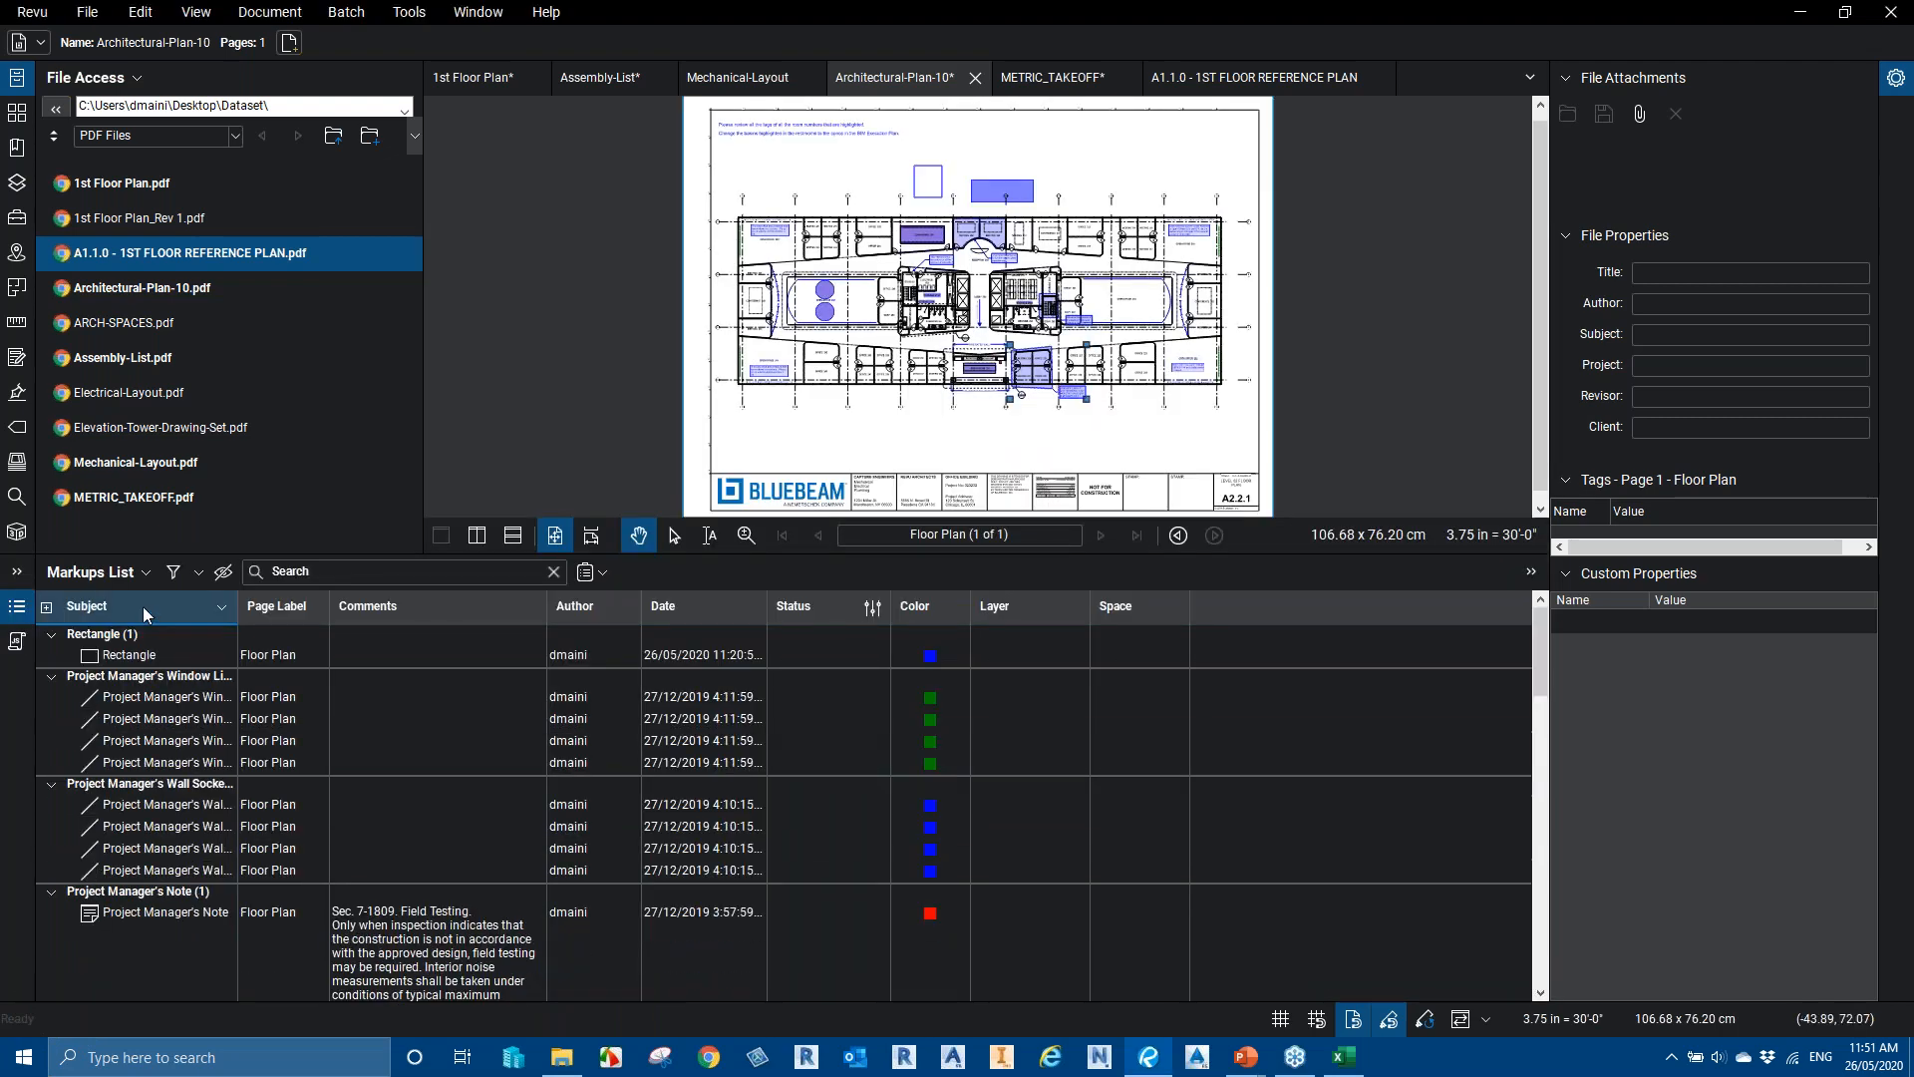
Select the whole group of Project Manager's Window Line markups, and after it the whole Wall Socket Line group
left_click(171, 702)
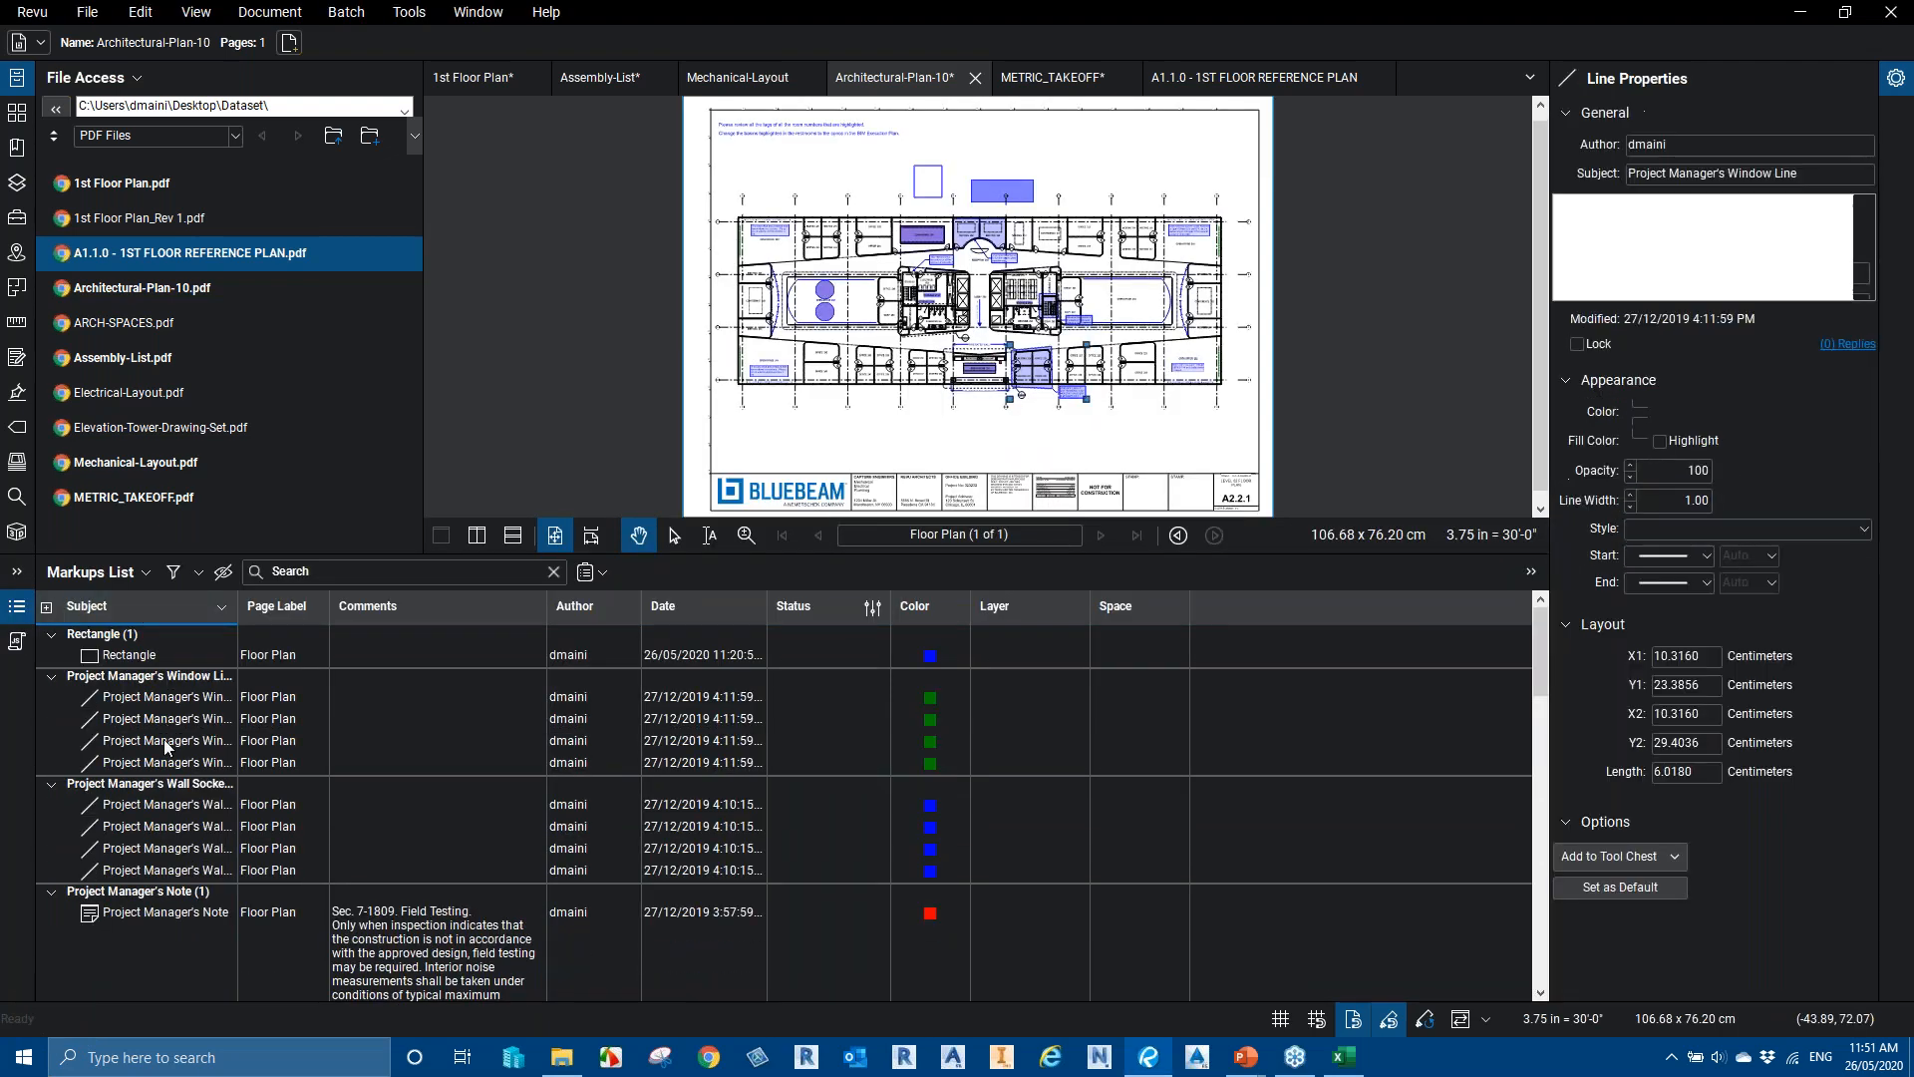
left_click(166, 763, "shift")
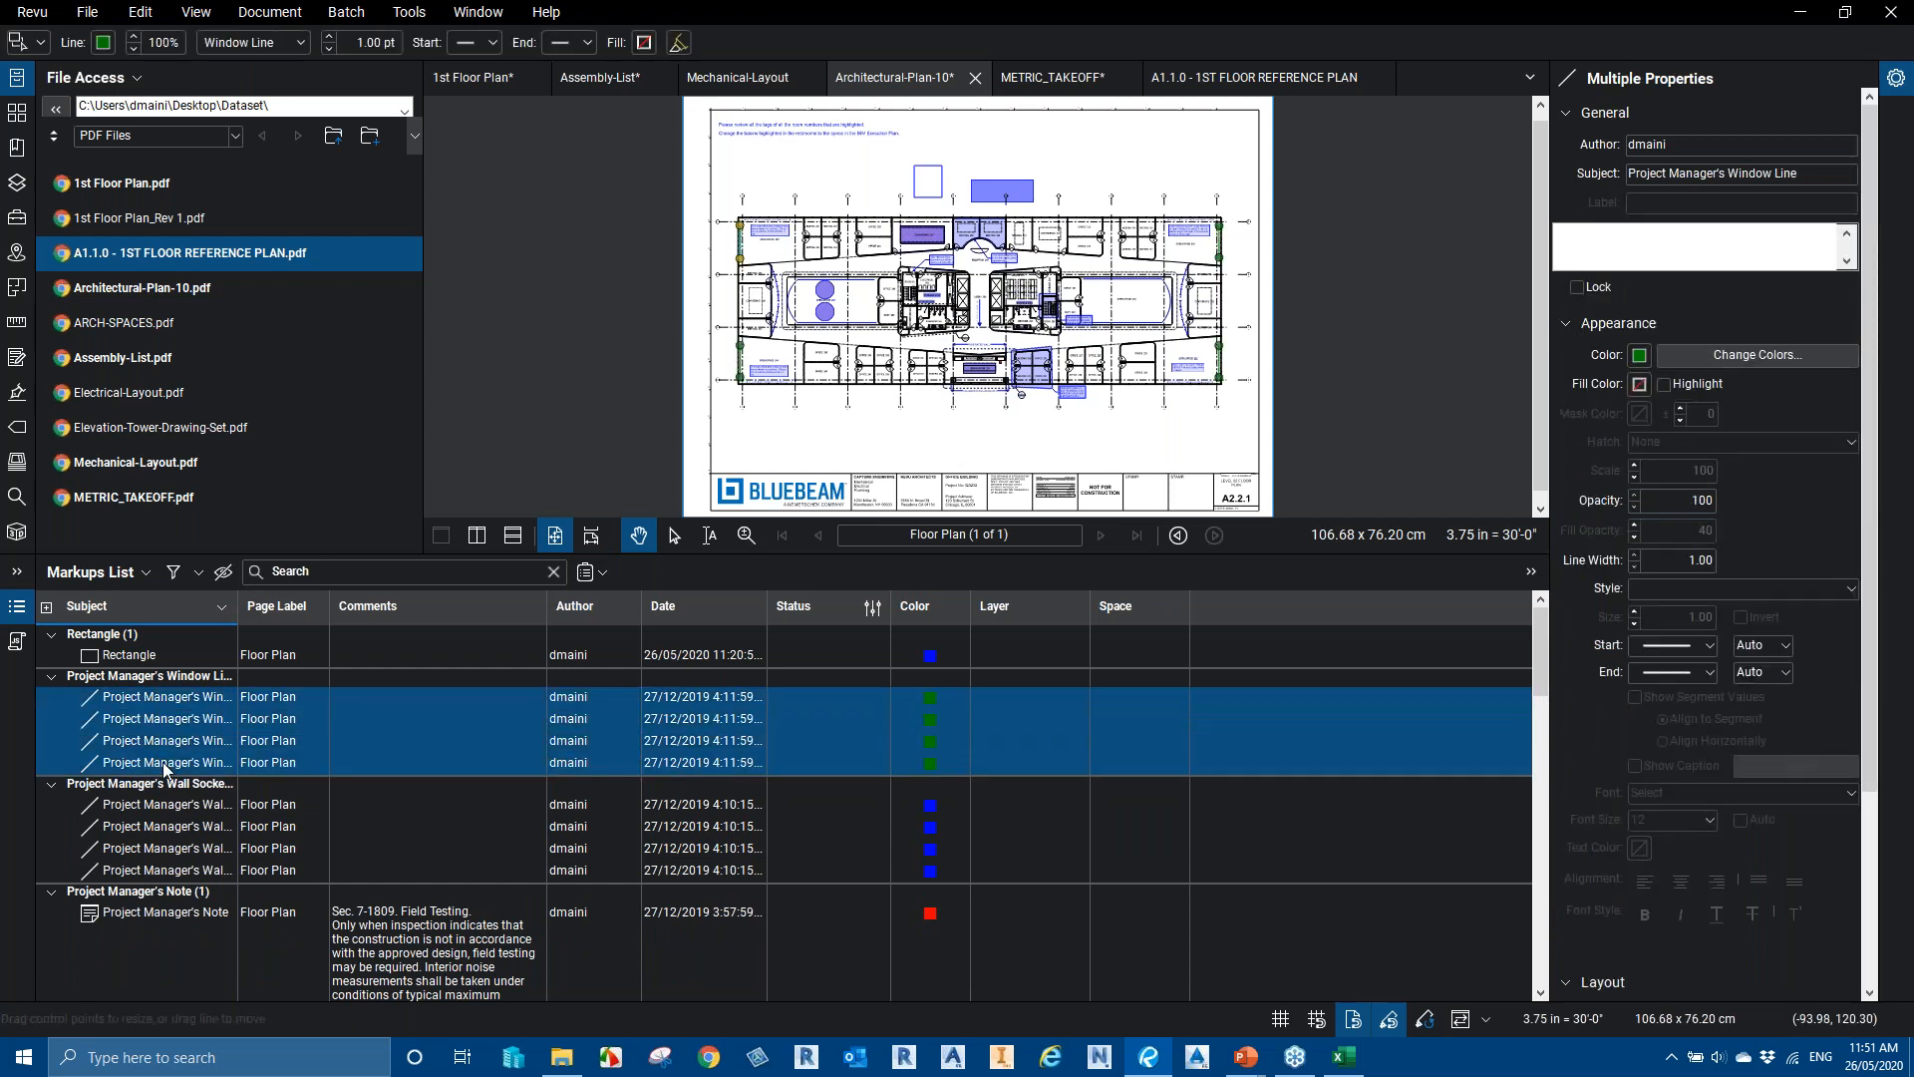
left_click(167, 806)
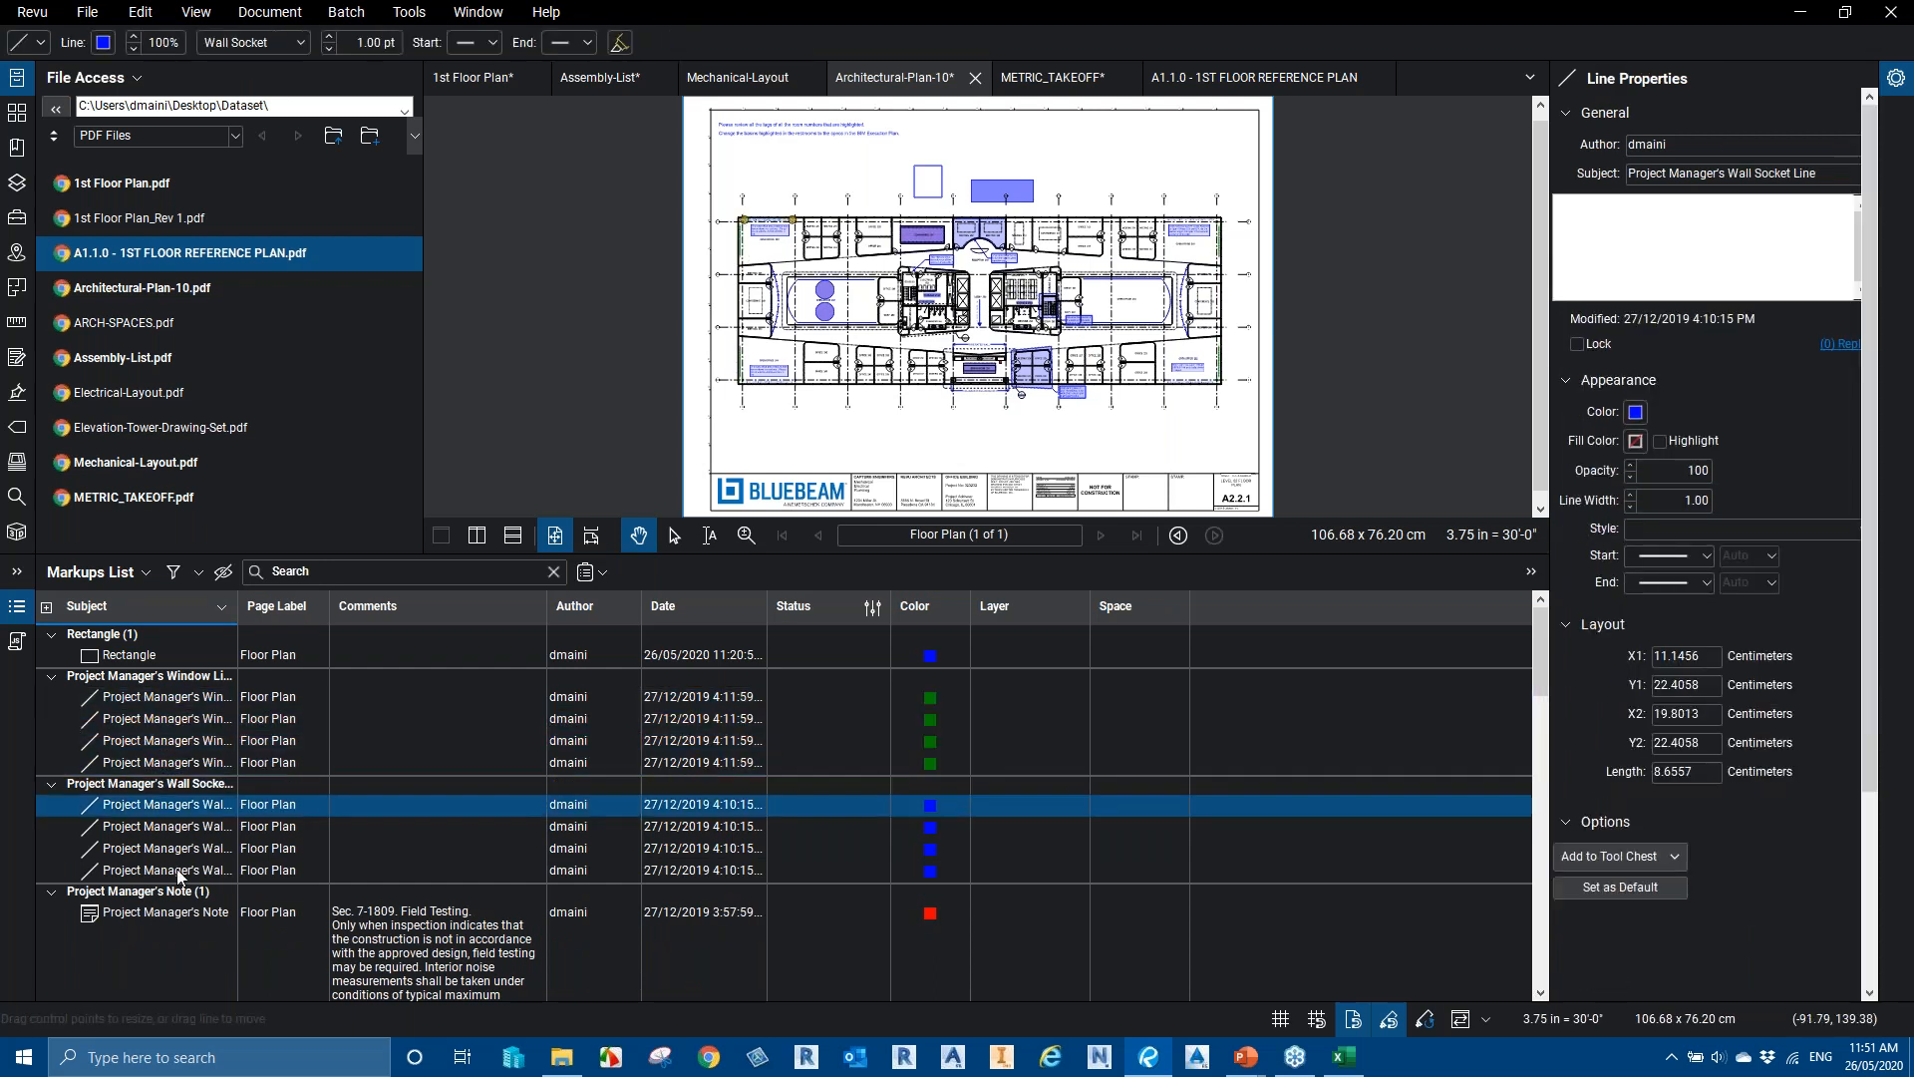
left_click(180, 871, "shift")
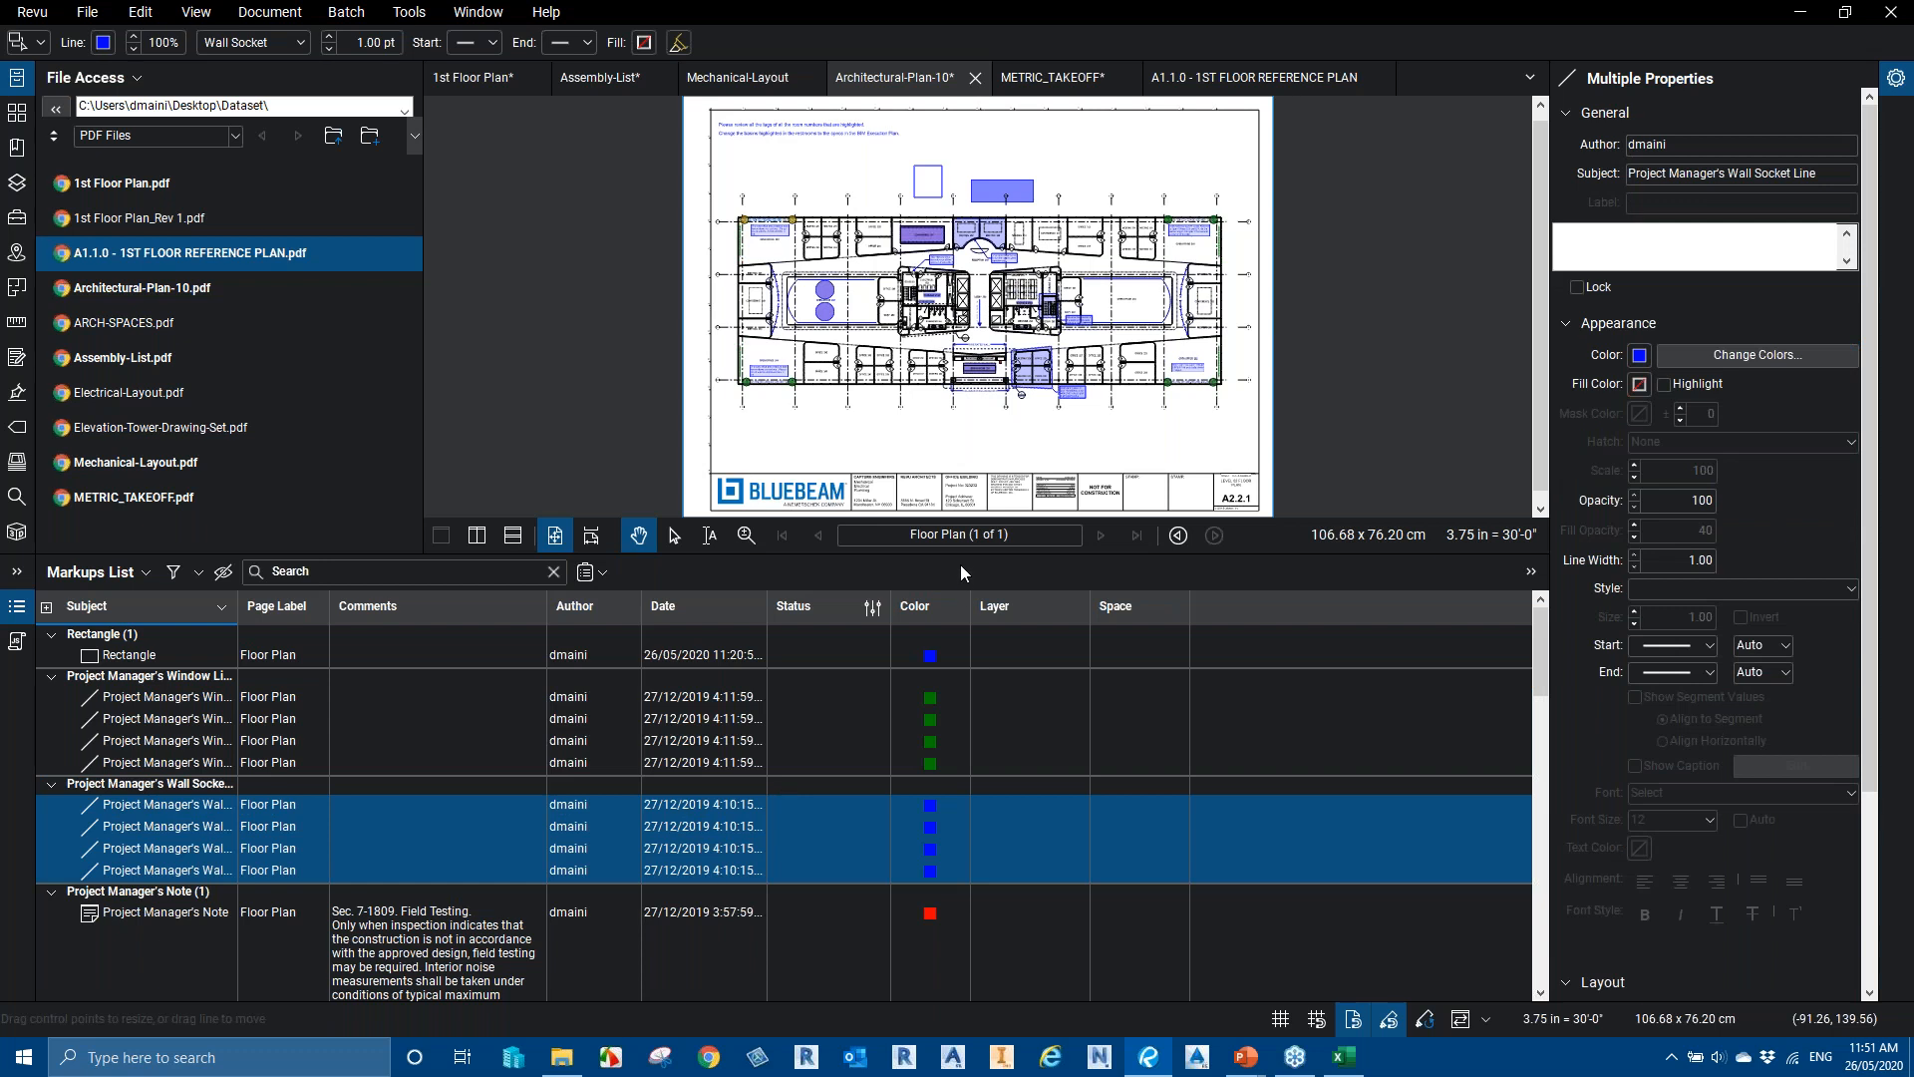
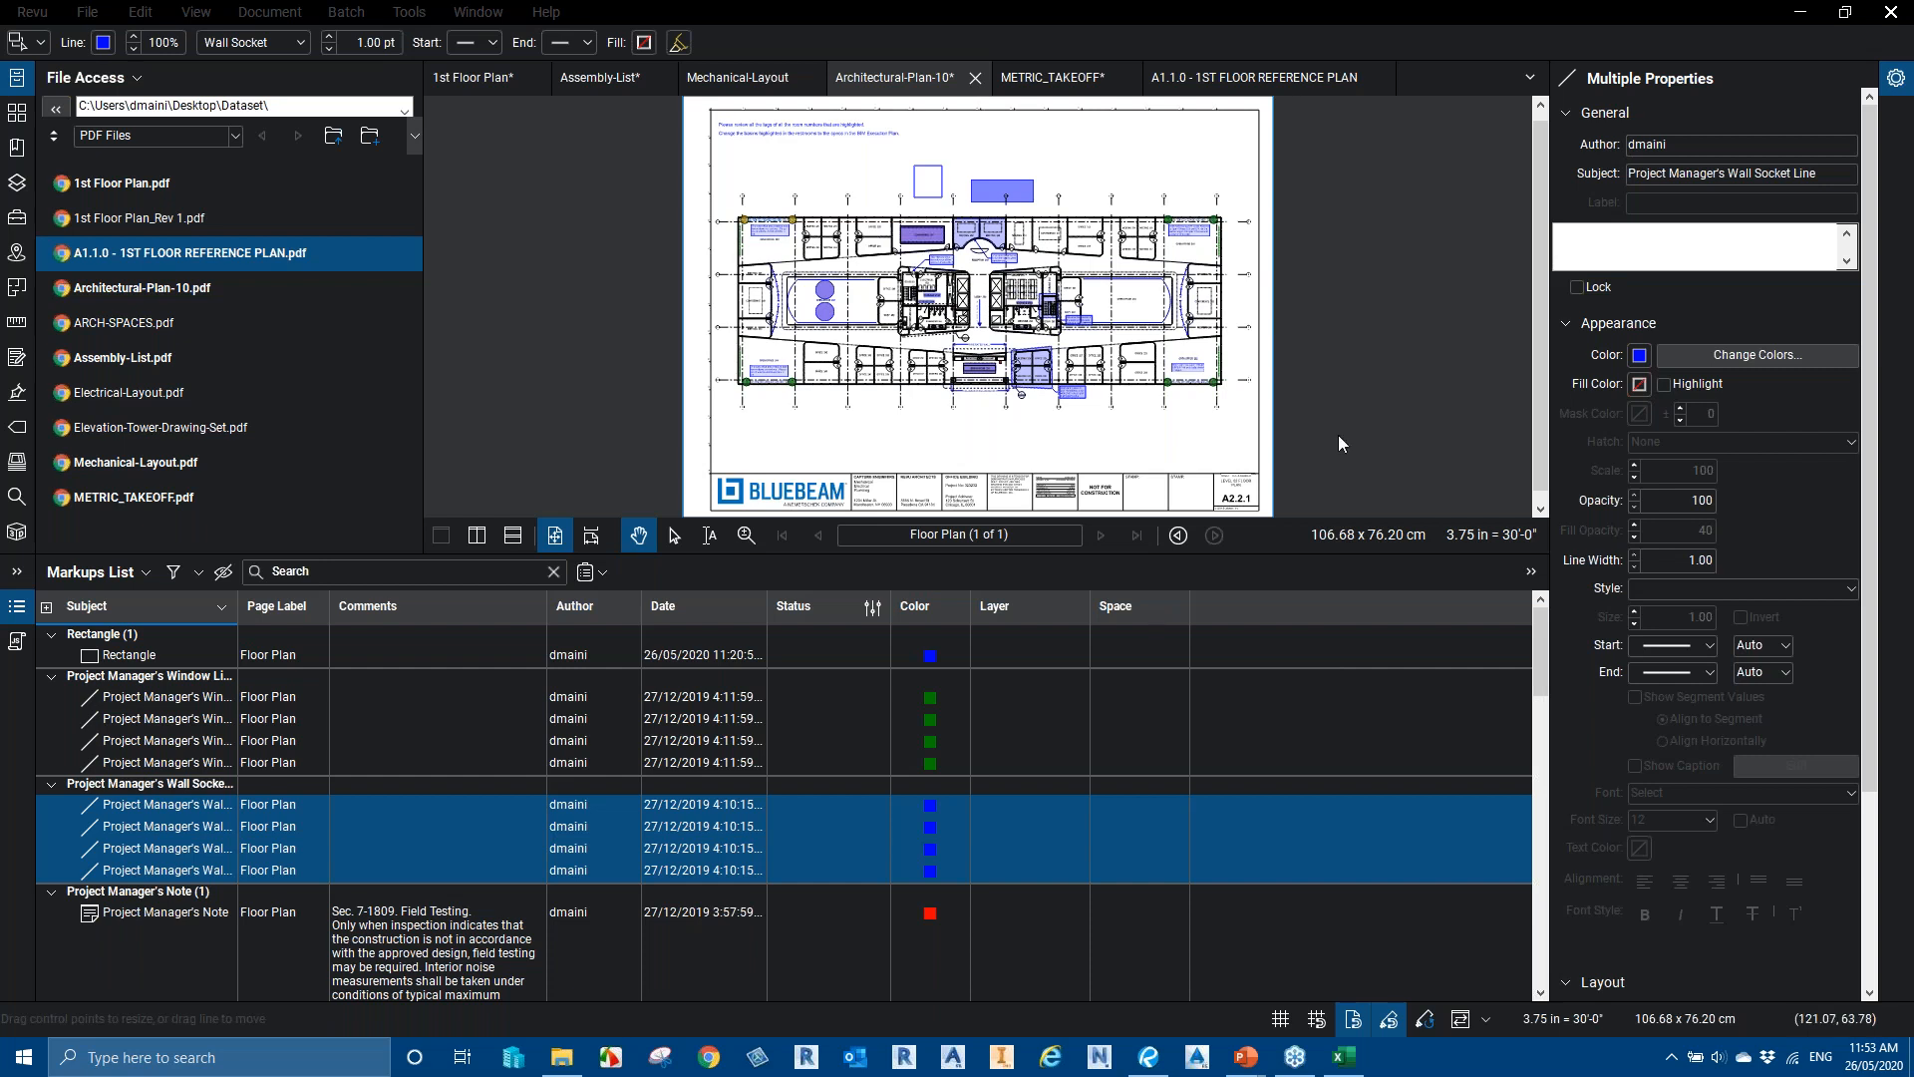
Deselect the markups, close the Markups List and start Dynamic Fill at Office 212
left_click(1109, 391)
scroll(1109, 391, "up", 10)
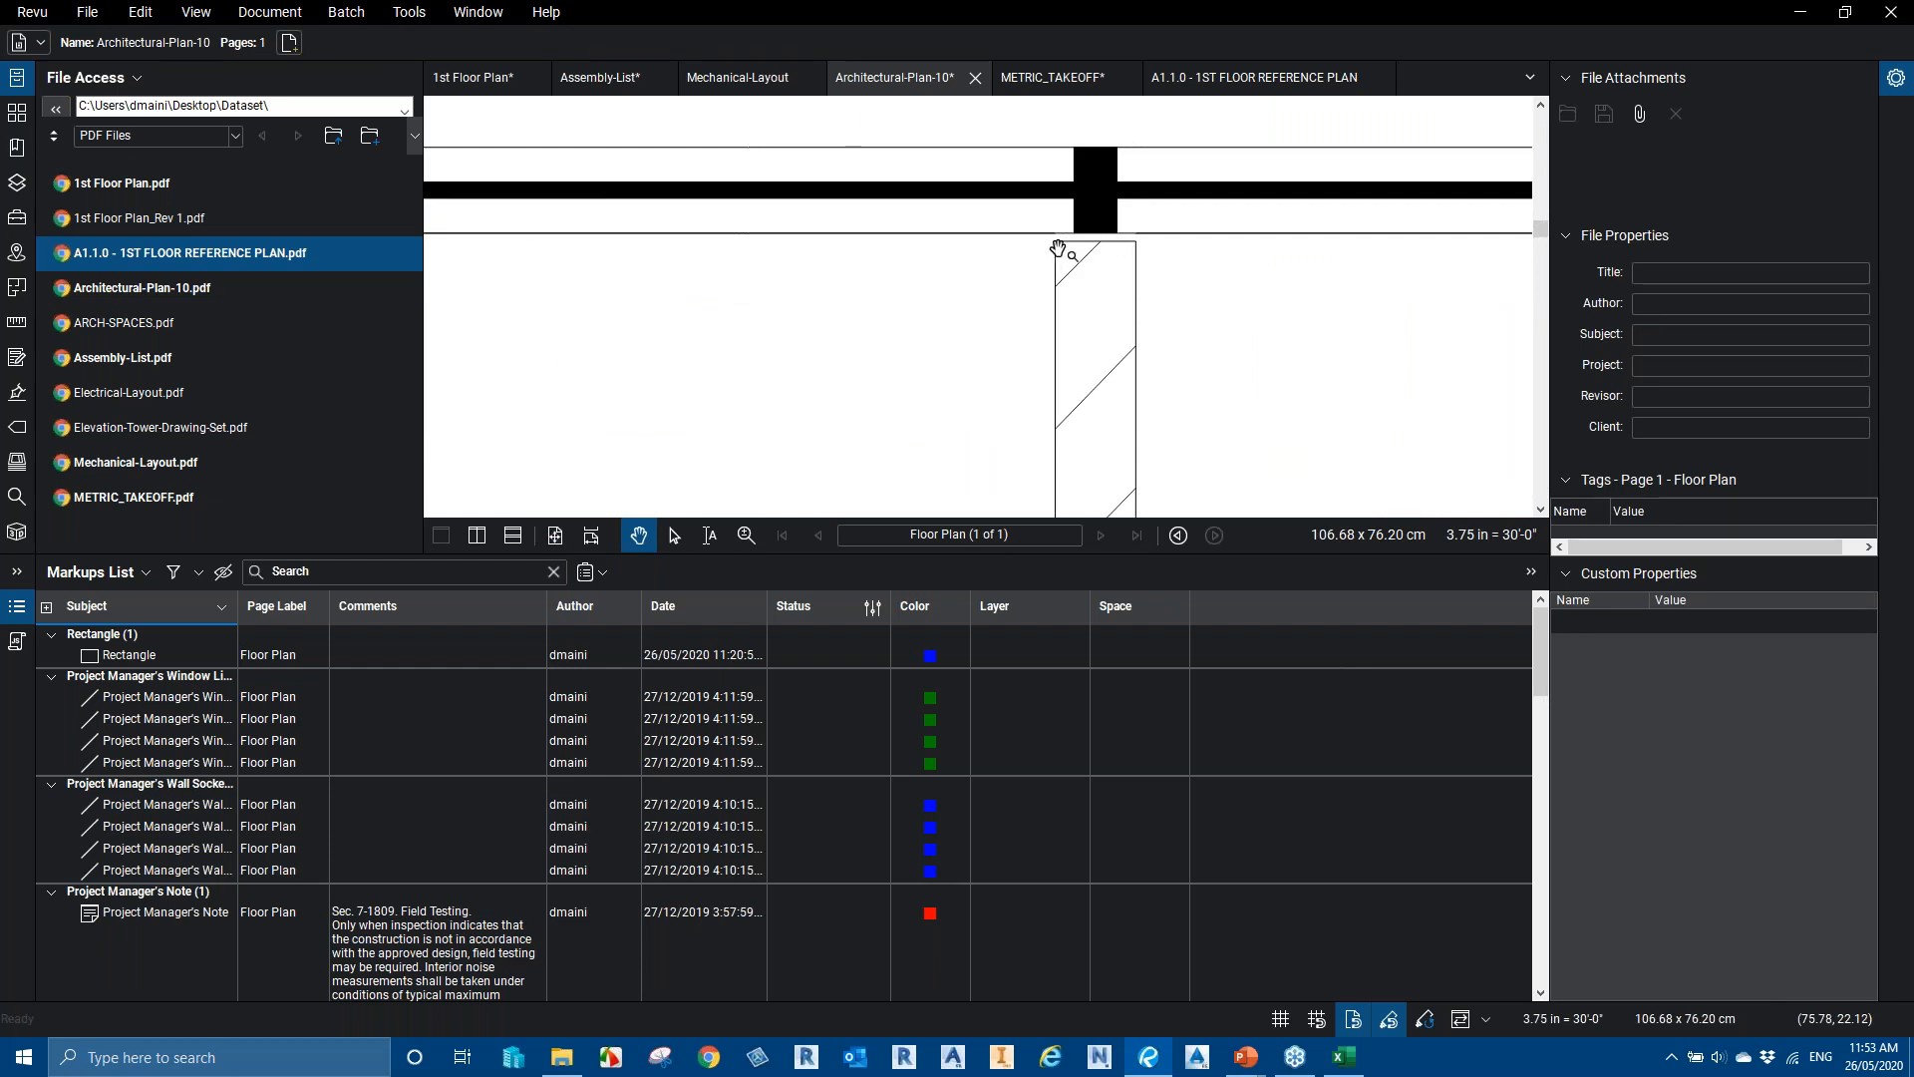
scroll(1065, 248, "down", 4)
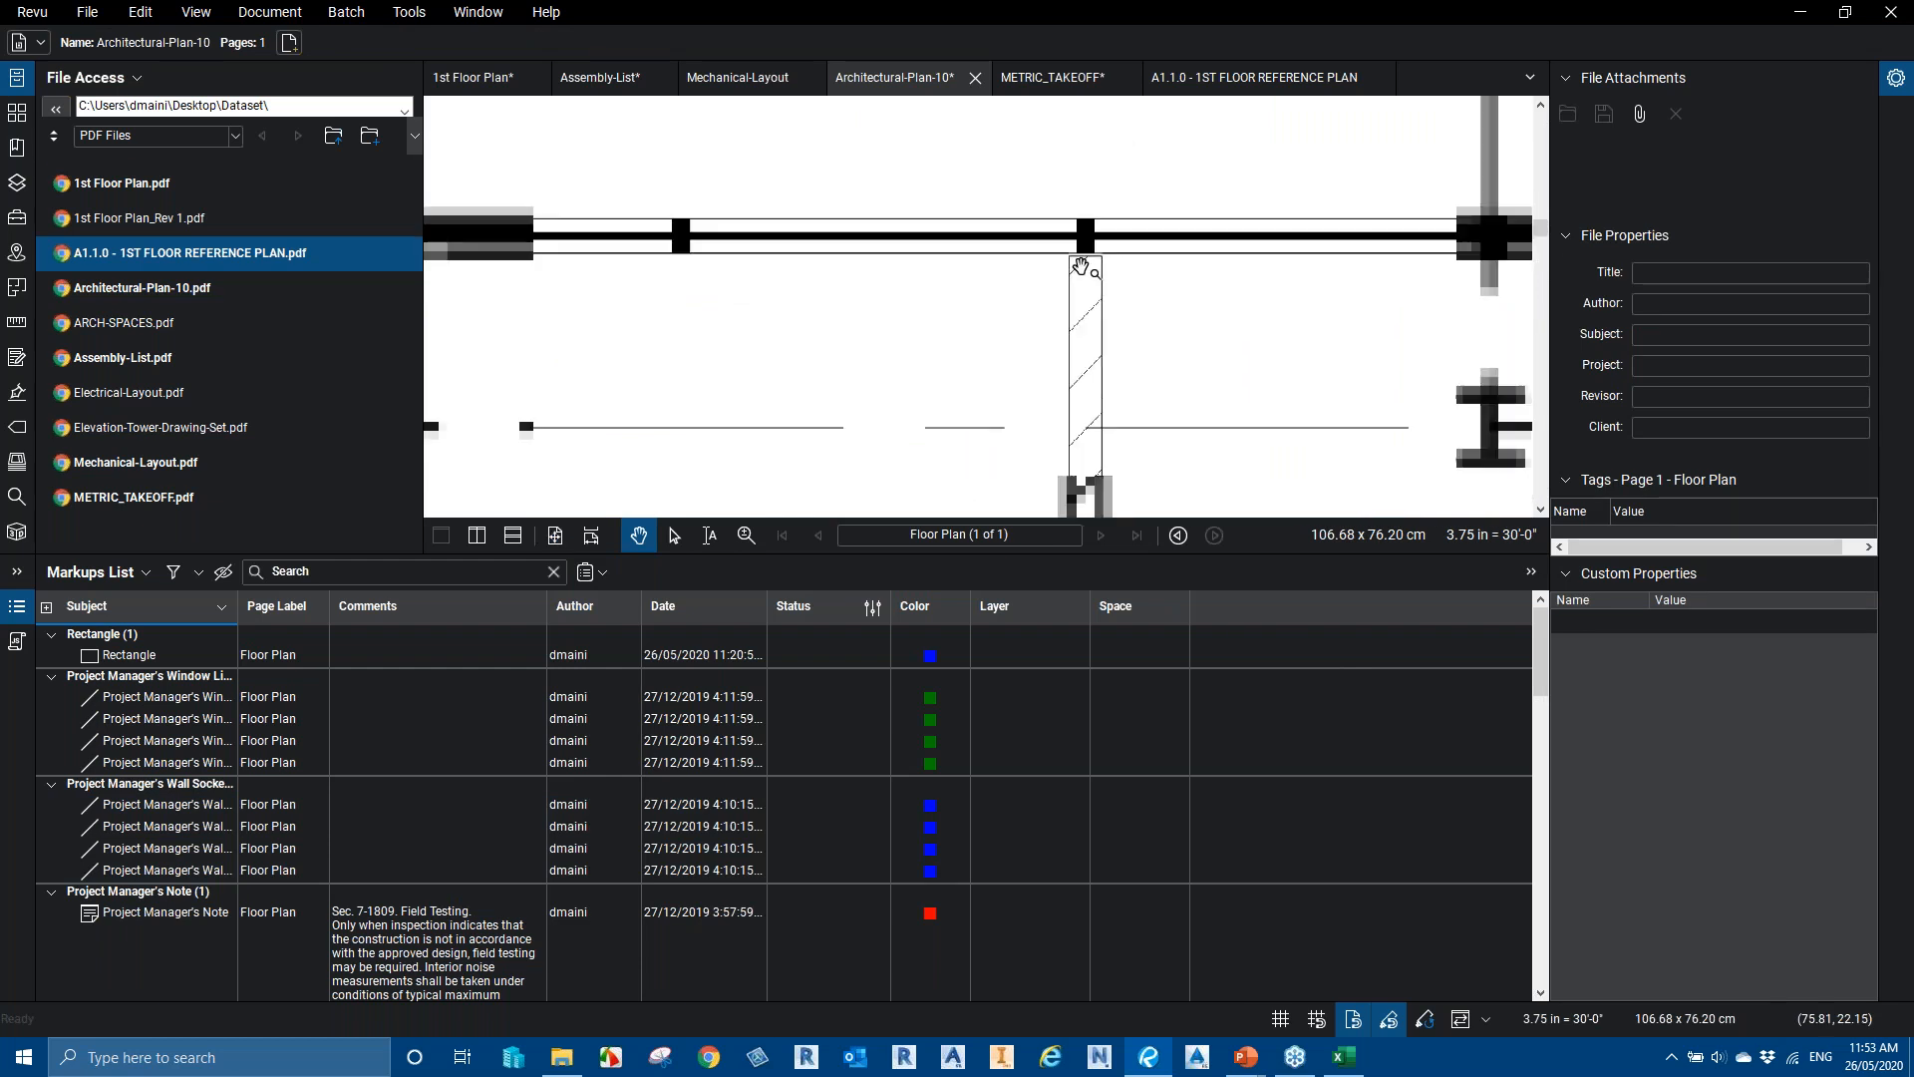
scroll(1082, 266, "down", 5)
left_click(18, 607)
scroll(917, 379, "down", 2)
scroll(917, 379, "down", 1)
left_click_drag(917, 378, 1038, 413)
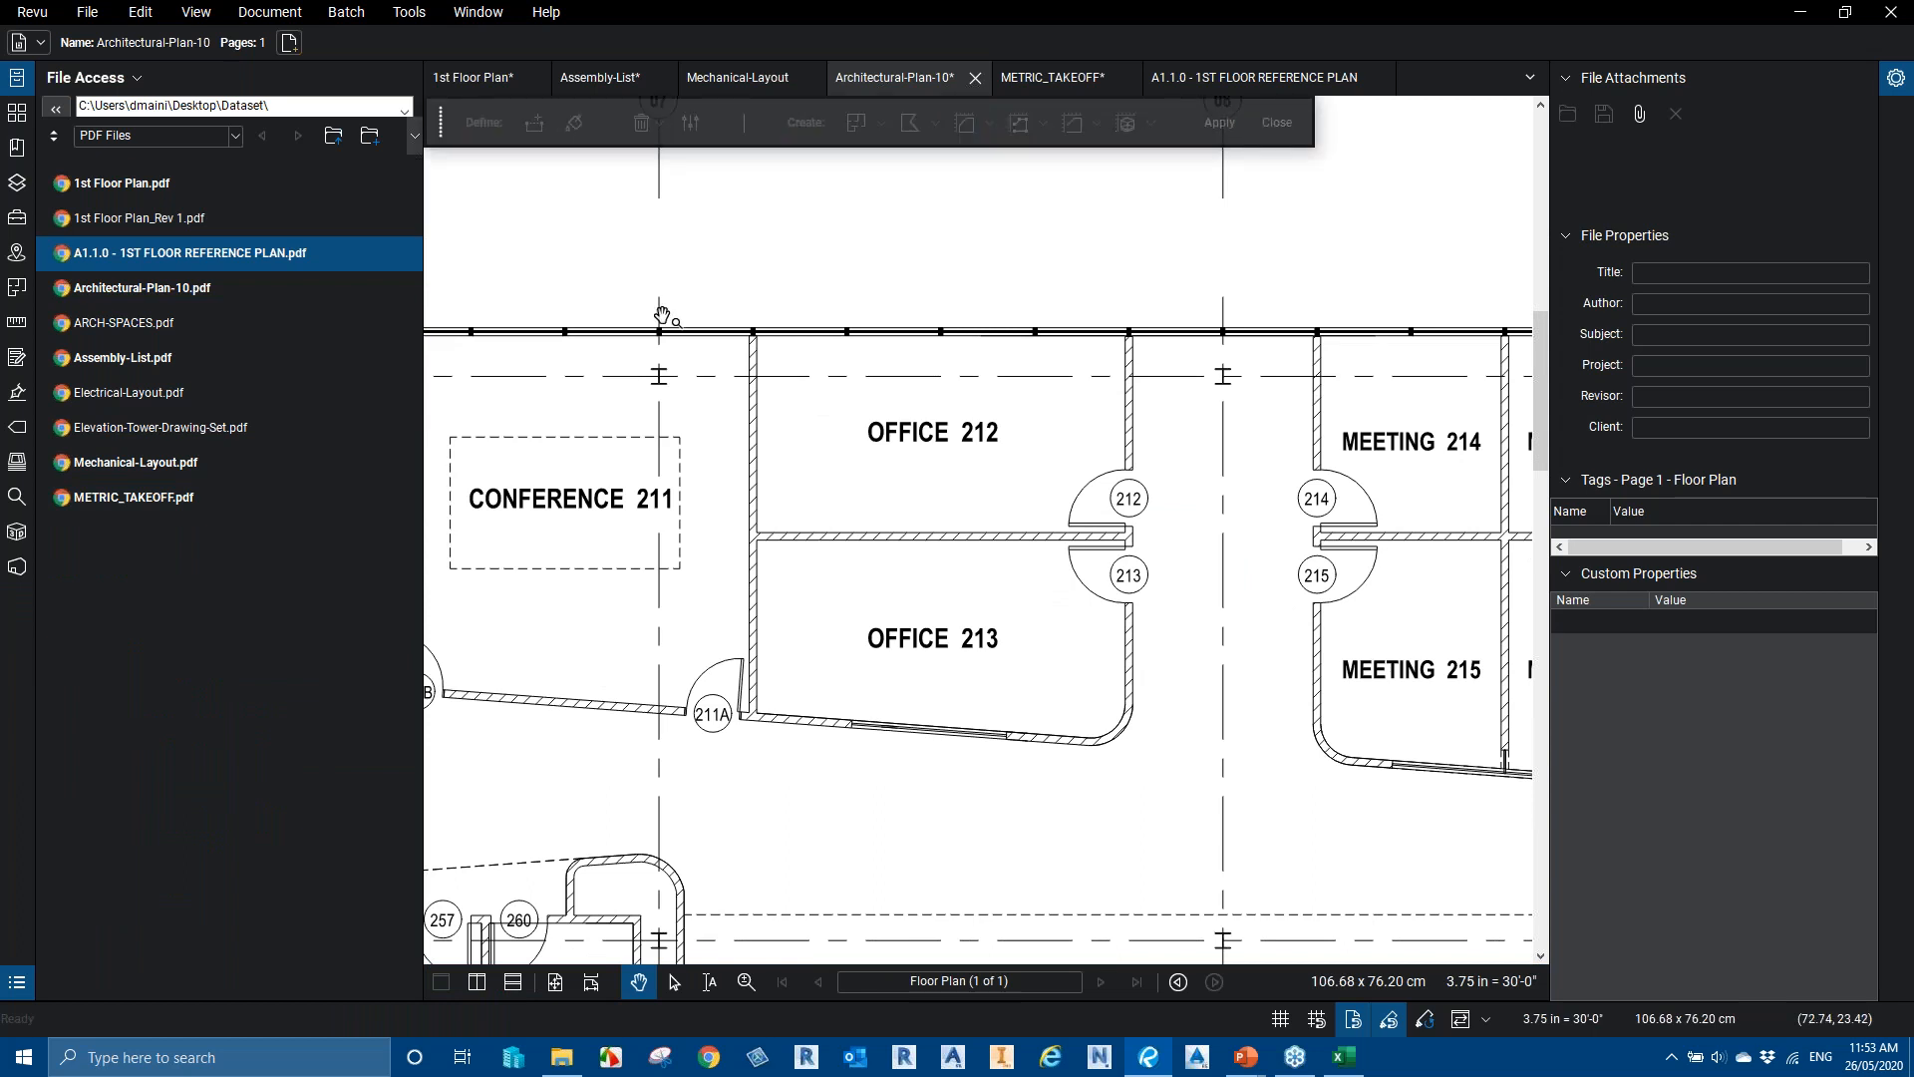
Try to fill Office 212 with Dynamic Fill from beside its door wall, and undo the fills
left_click(581, 128)
mouse_move(1090, 434)
left_mouse_down()
mouse_move(1072, 404)
mouse_move(1102, 344)
mouse_move(1032, 453)
mouse_move(1011, 432)
left_mouse_up()
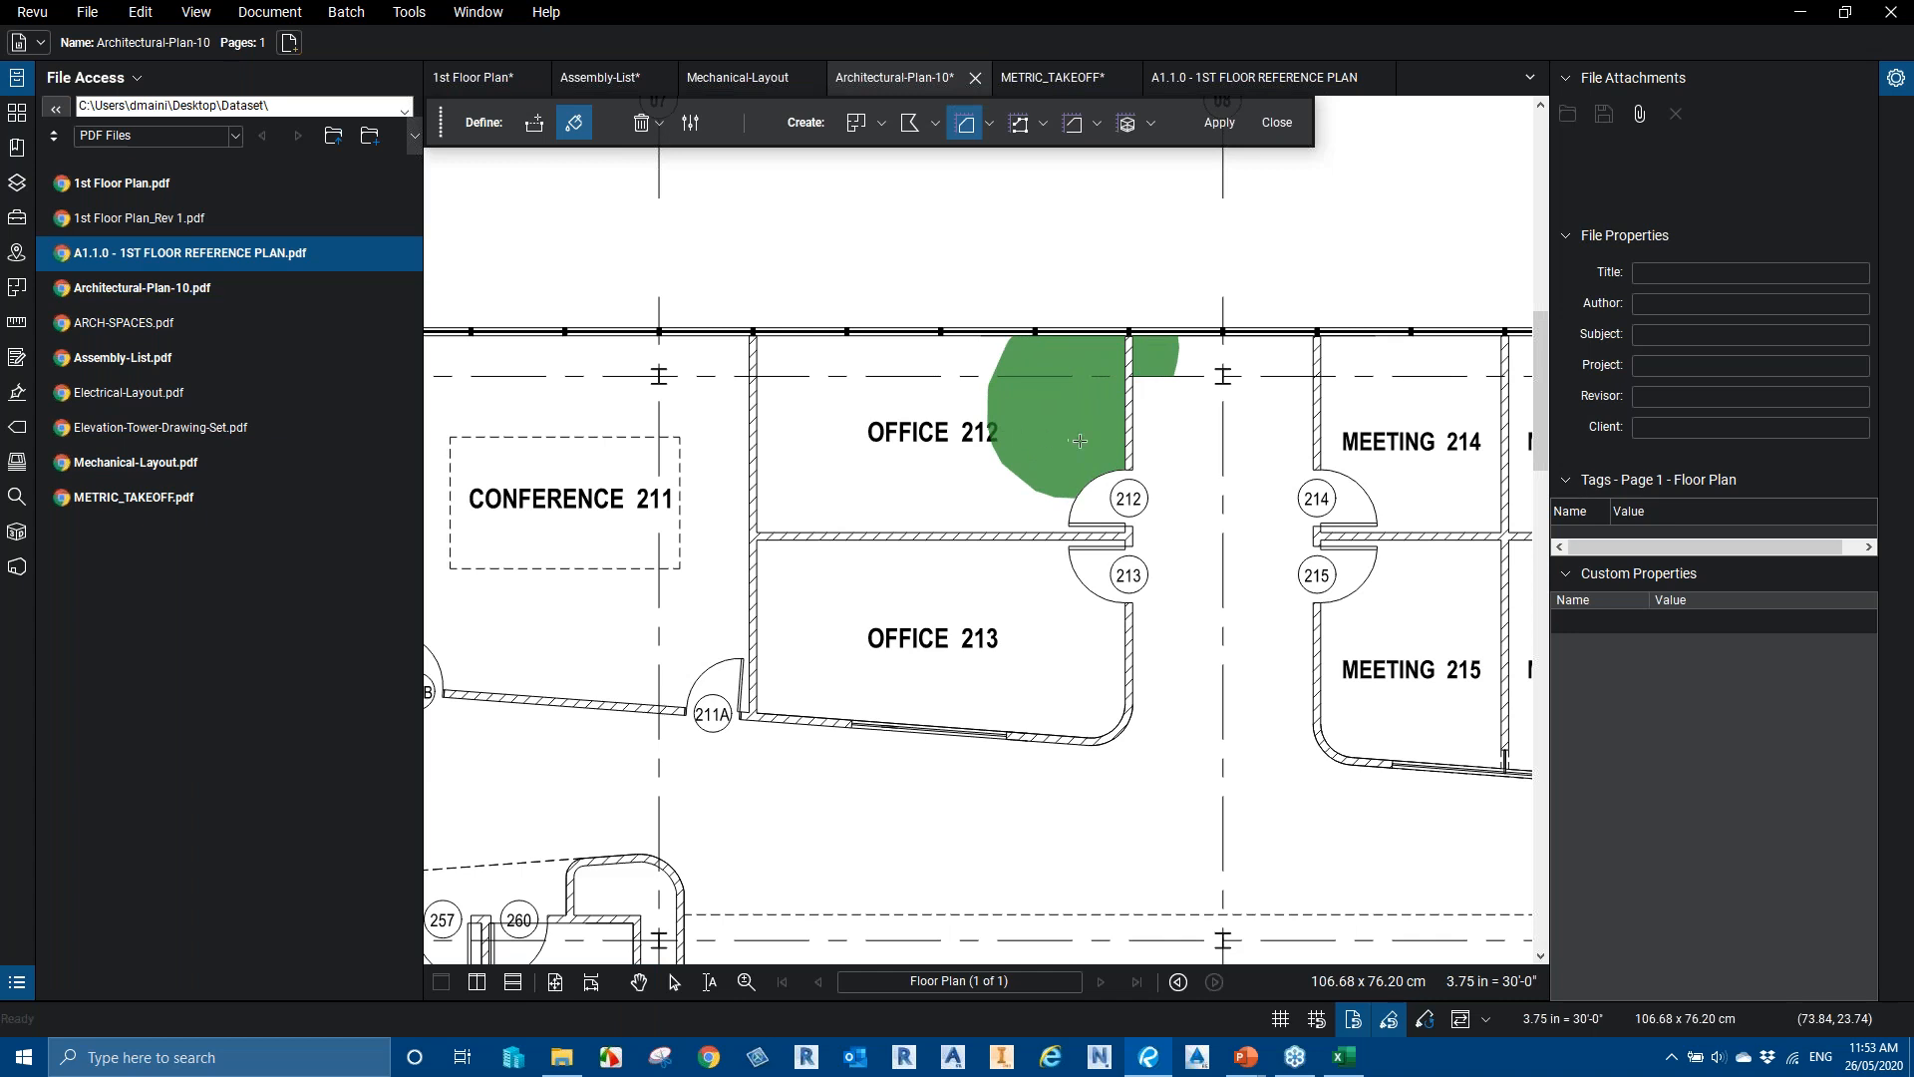
scroll(1085, 442, "up", 2)
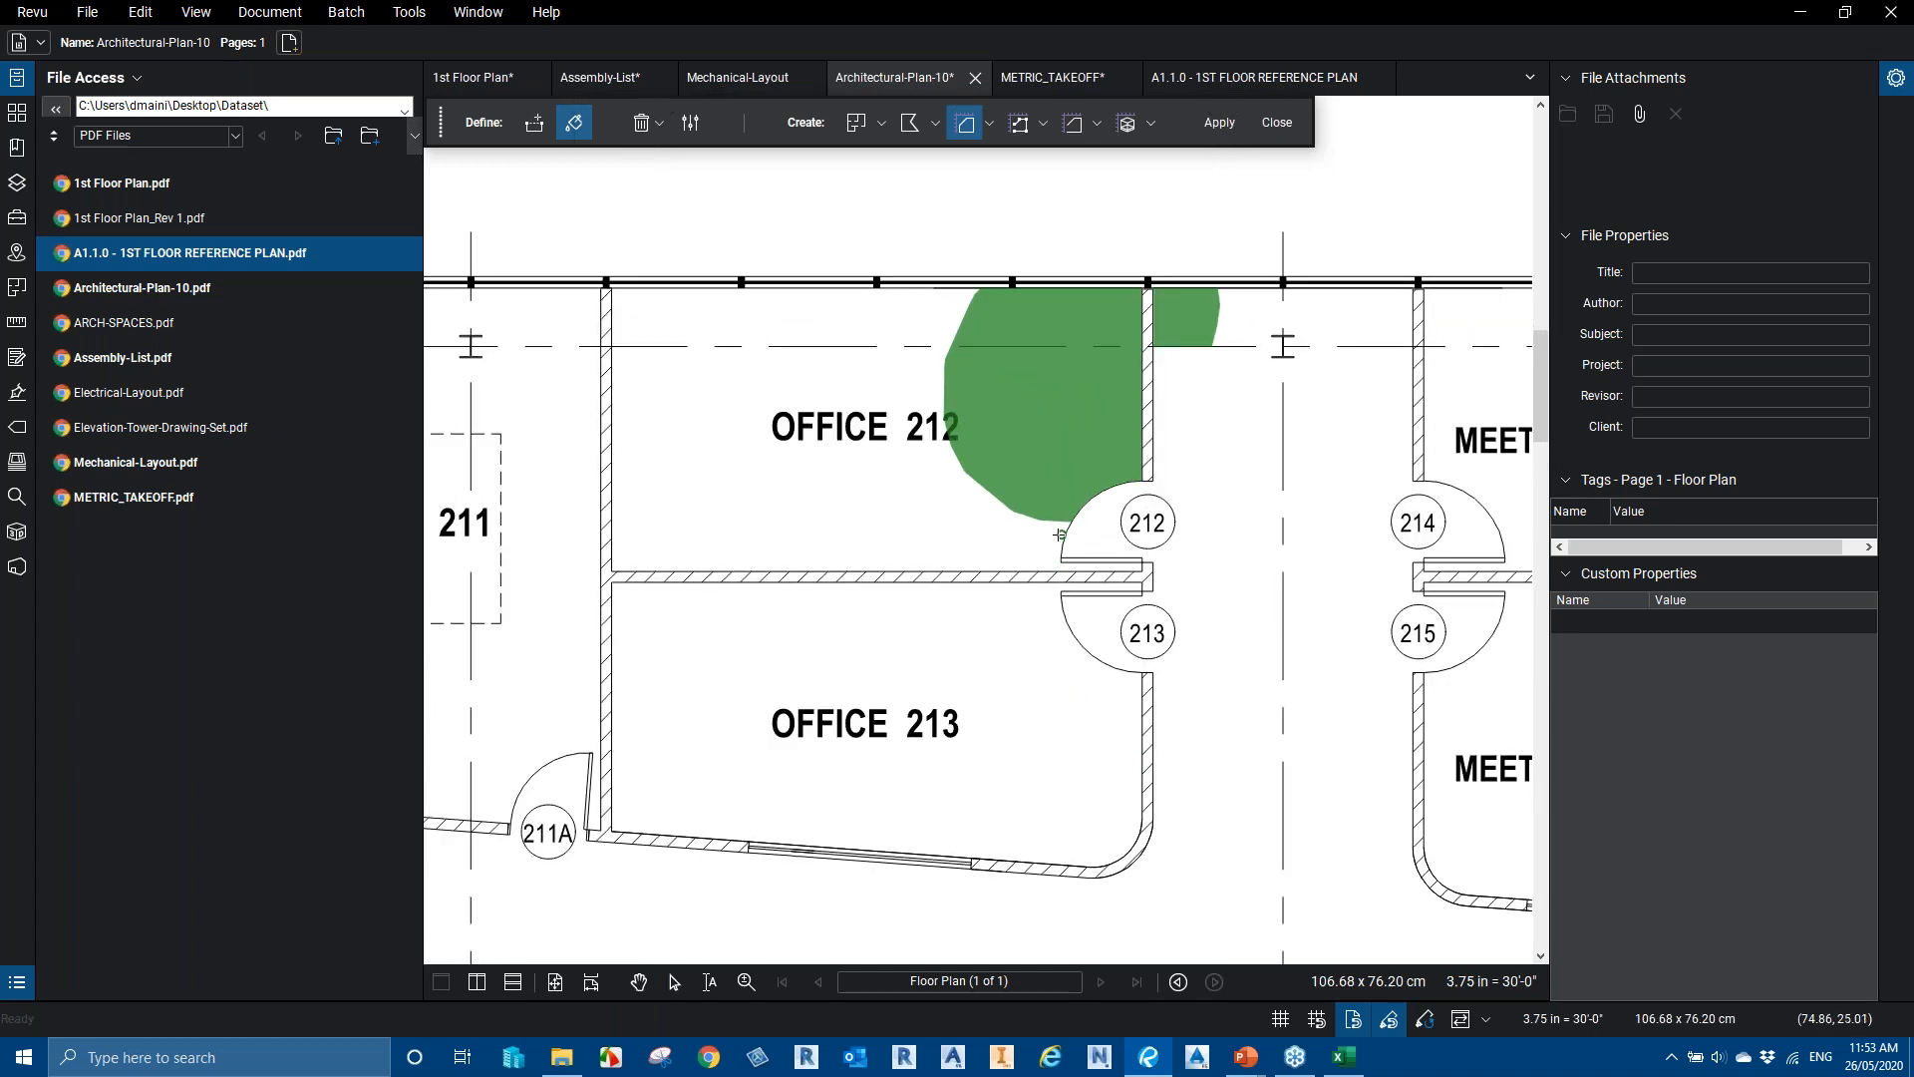
scroll(1144, 432, "up", 2)
scroll(1144, 432, "up", 3)
left_click_drag(1152, 433, 1073, 440)
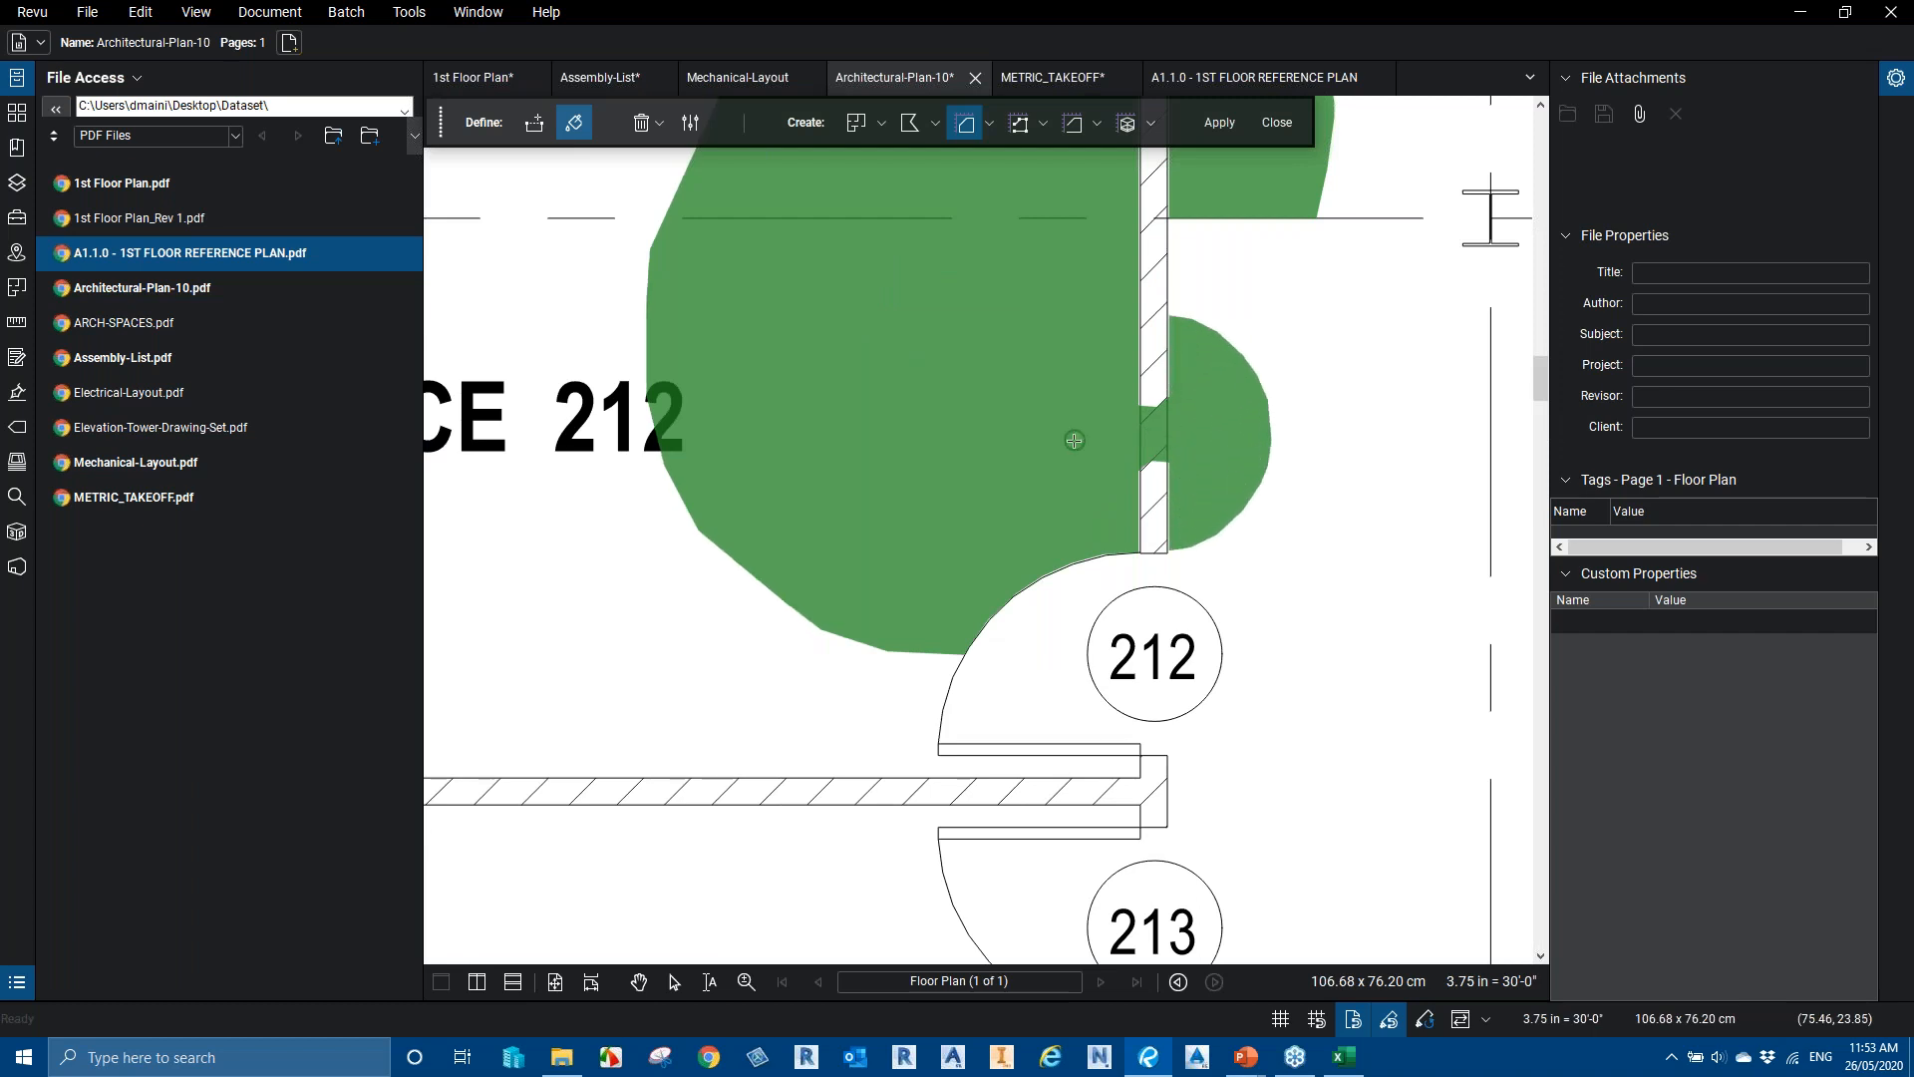
key("ctrl+z")
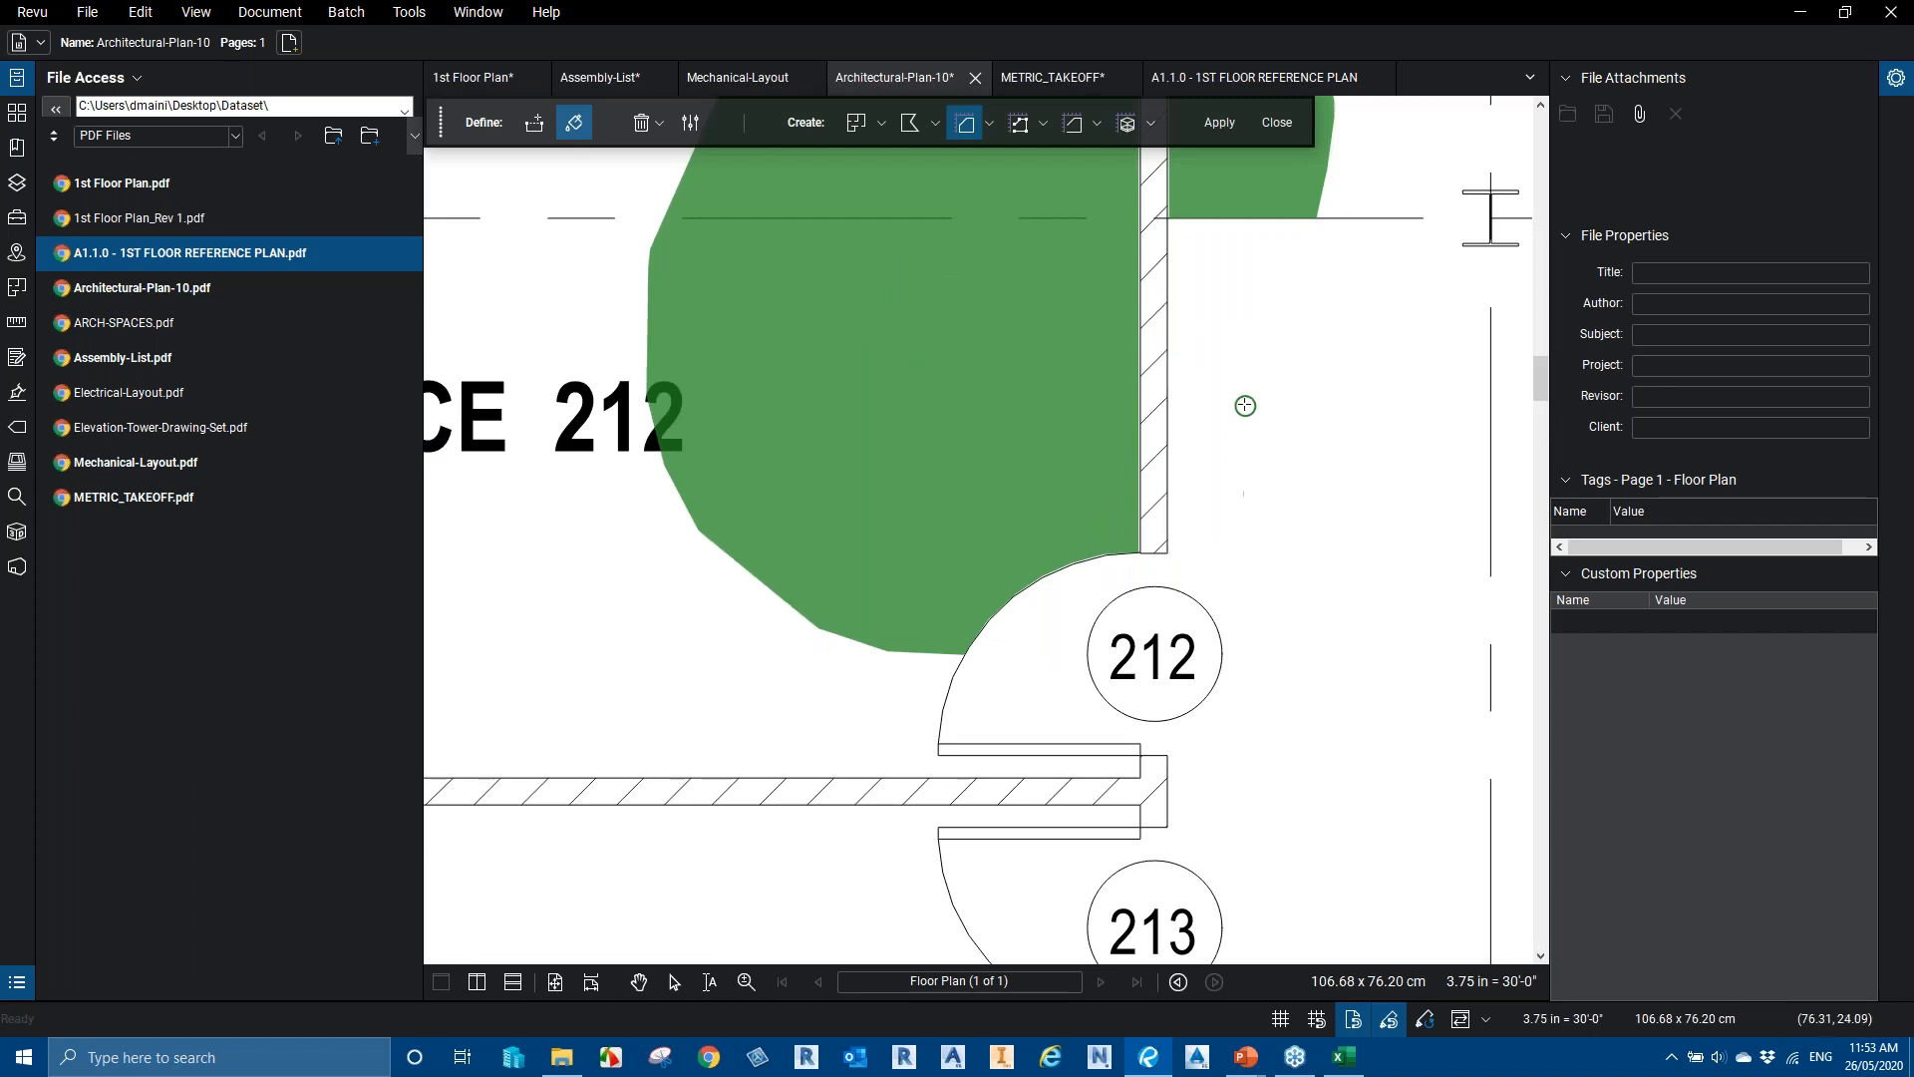
key("ctrl+z")
Add a Dynamic Fill boundary closing the gap between Office 212's door-side wall and the exterior wall
scroll(1123, 392, "down", 2)
scroll(1089, 379, "down", 1)
left_click_drag(1072, 297, 1072, 398)
left_click_drag(1027, 484, 1231, 454)
scroll(1343, 265, "up", 10)
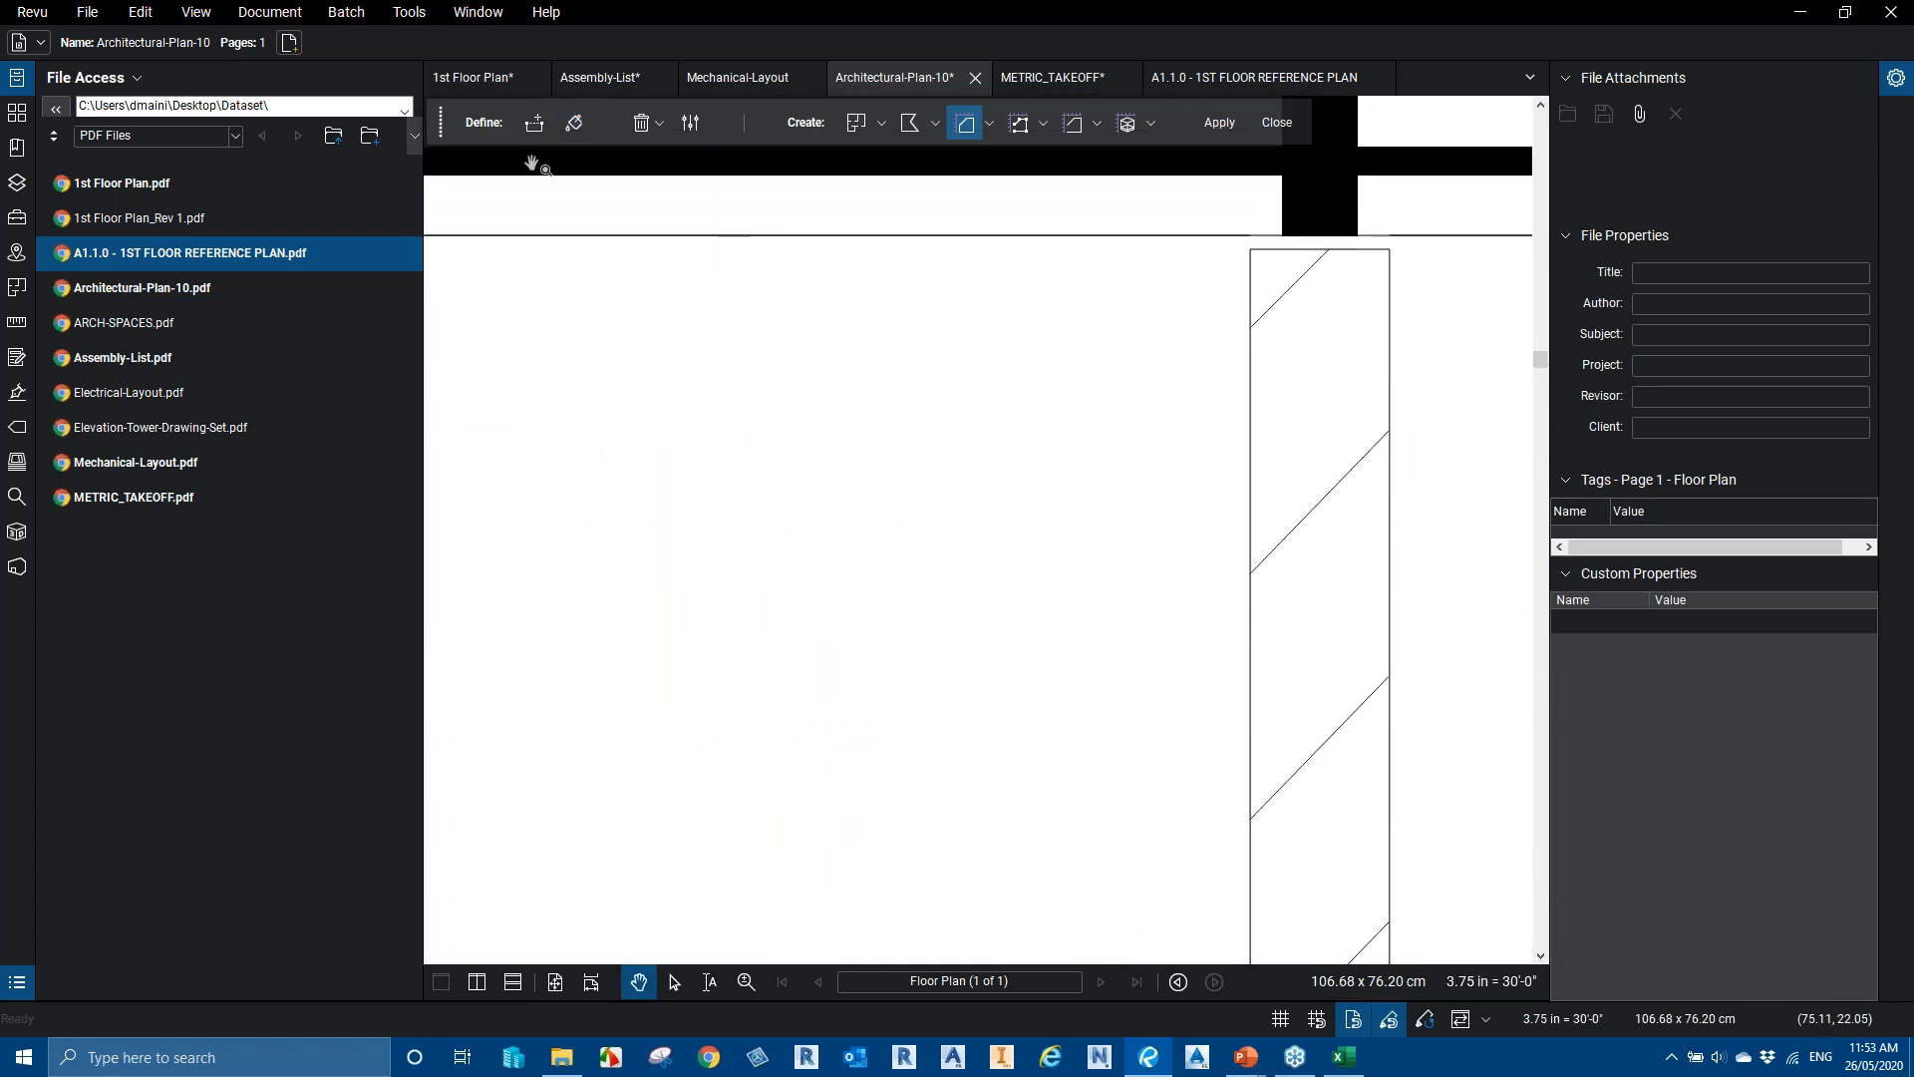
left_click(535, 123)
left_click_drag(1164, 326, 1117, 504)
left_click(1203, 427)
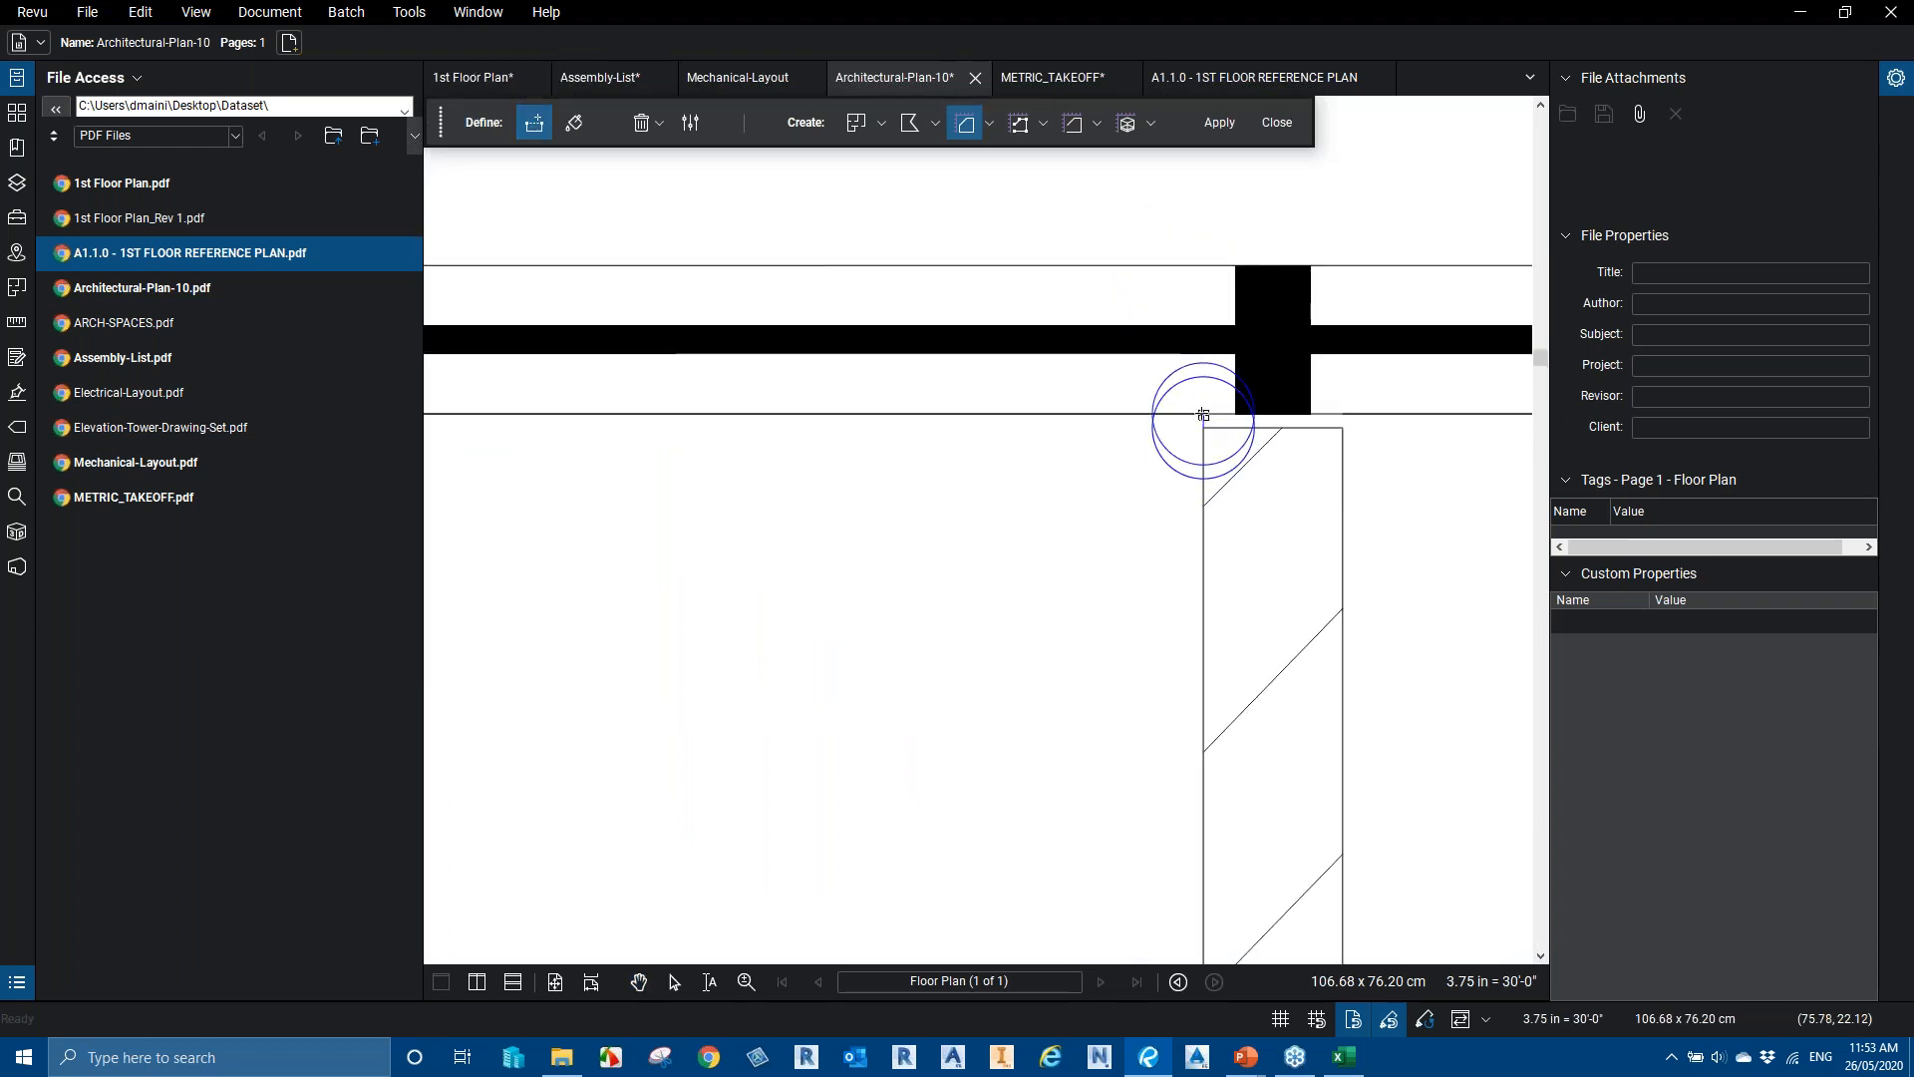
scroll(1094, 476, "down", 1)
scroll(1094, 475, "down", 4)
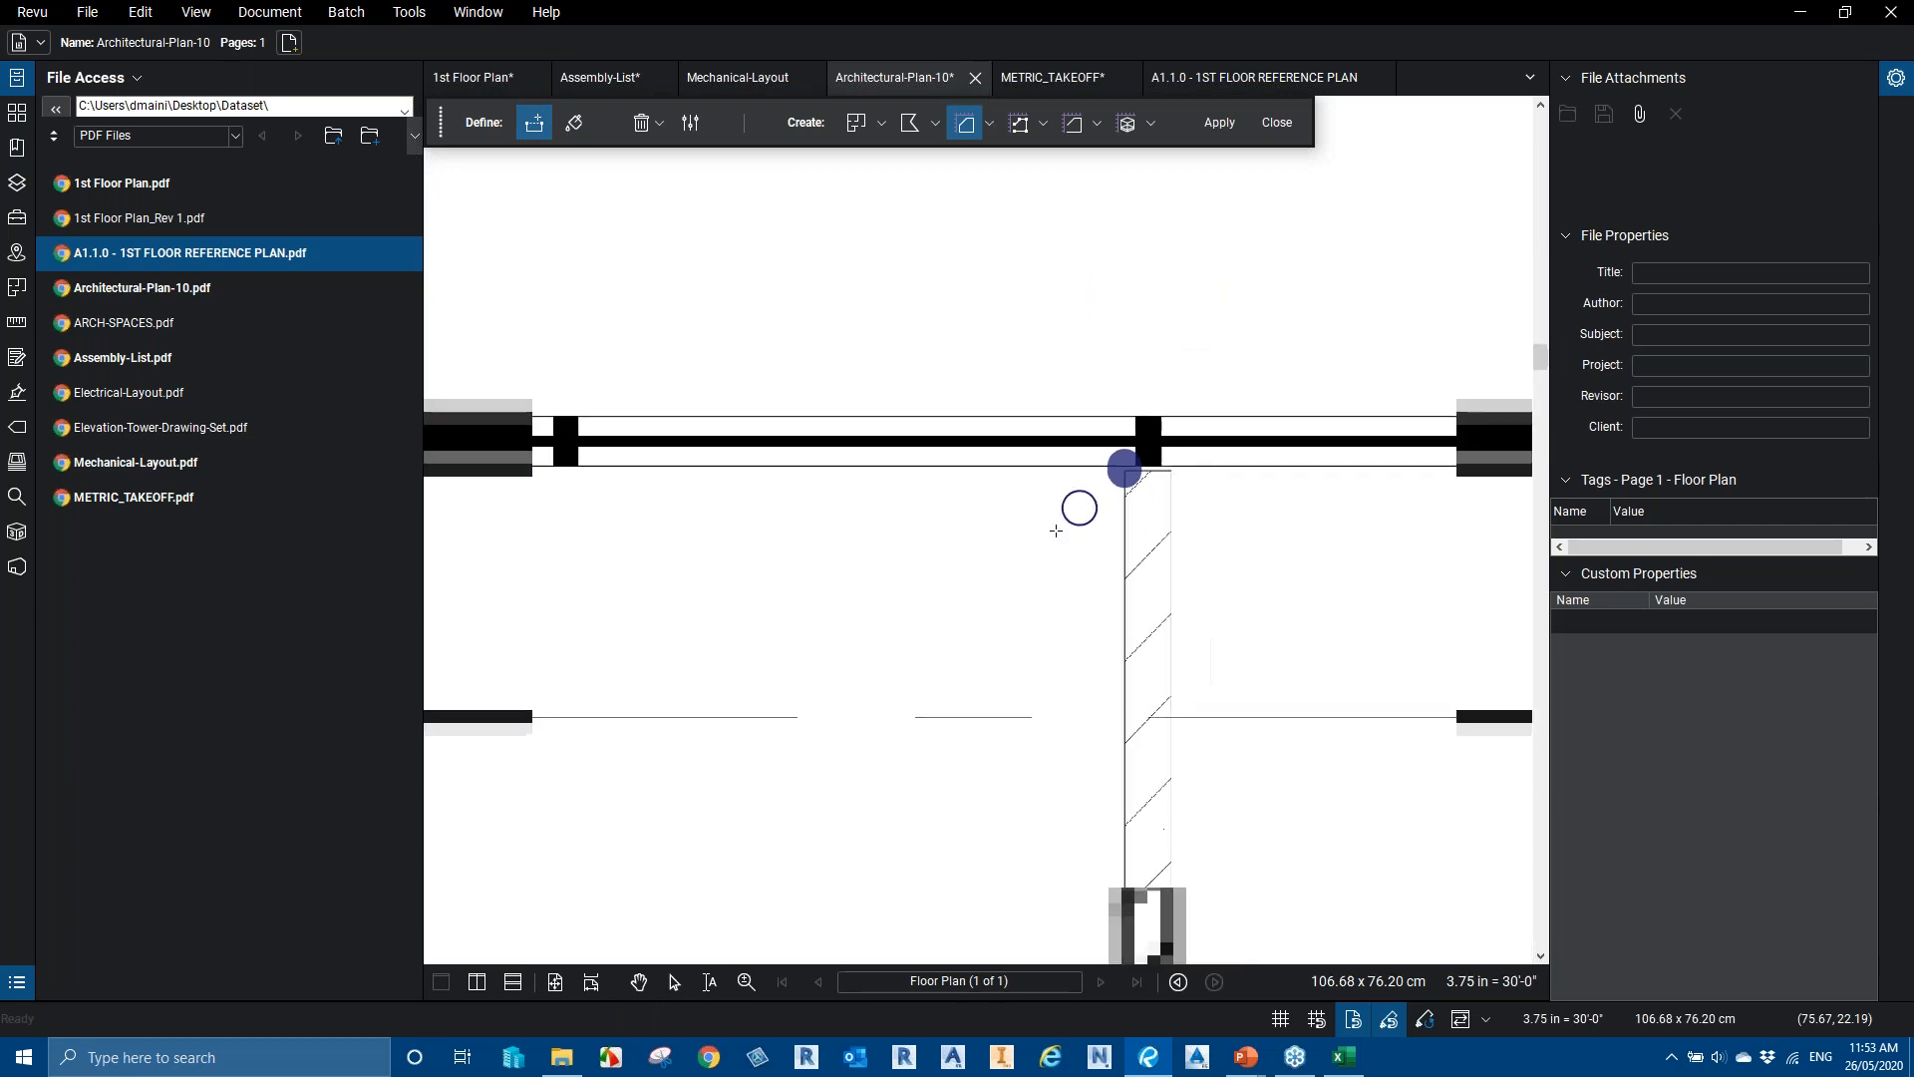
Fill all of Office 212 with Dynamic Fill and close the tool without applying the fill
scroll(1133, 520, "down", 2)
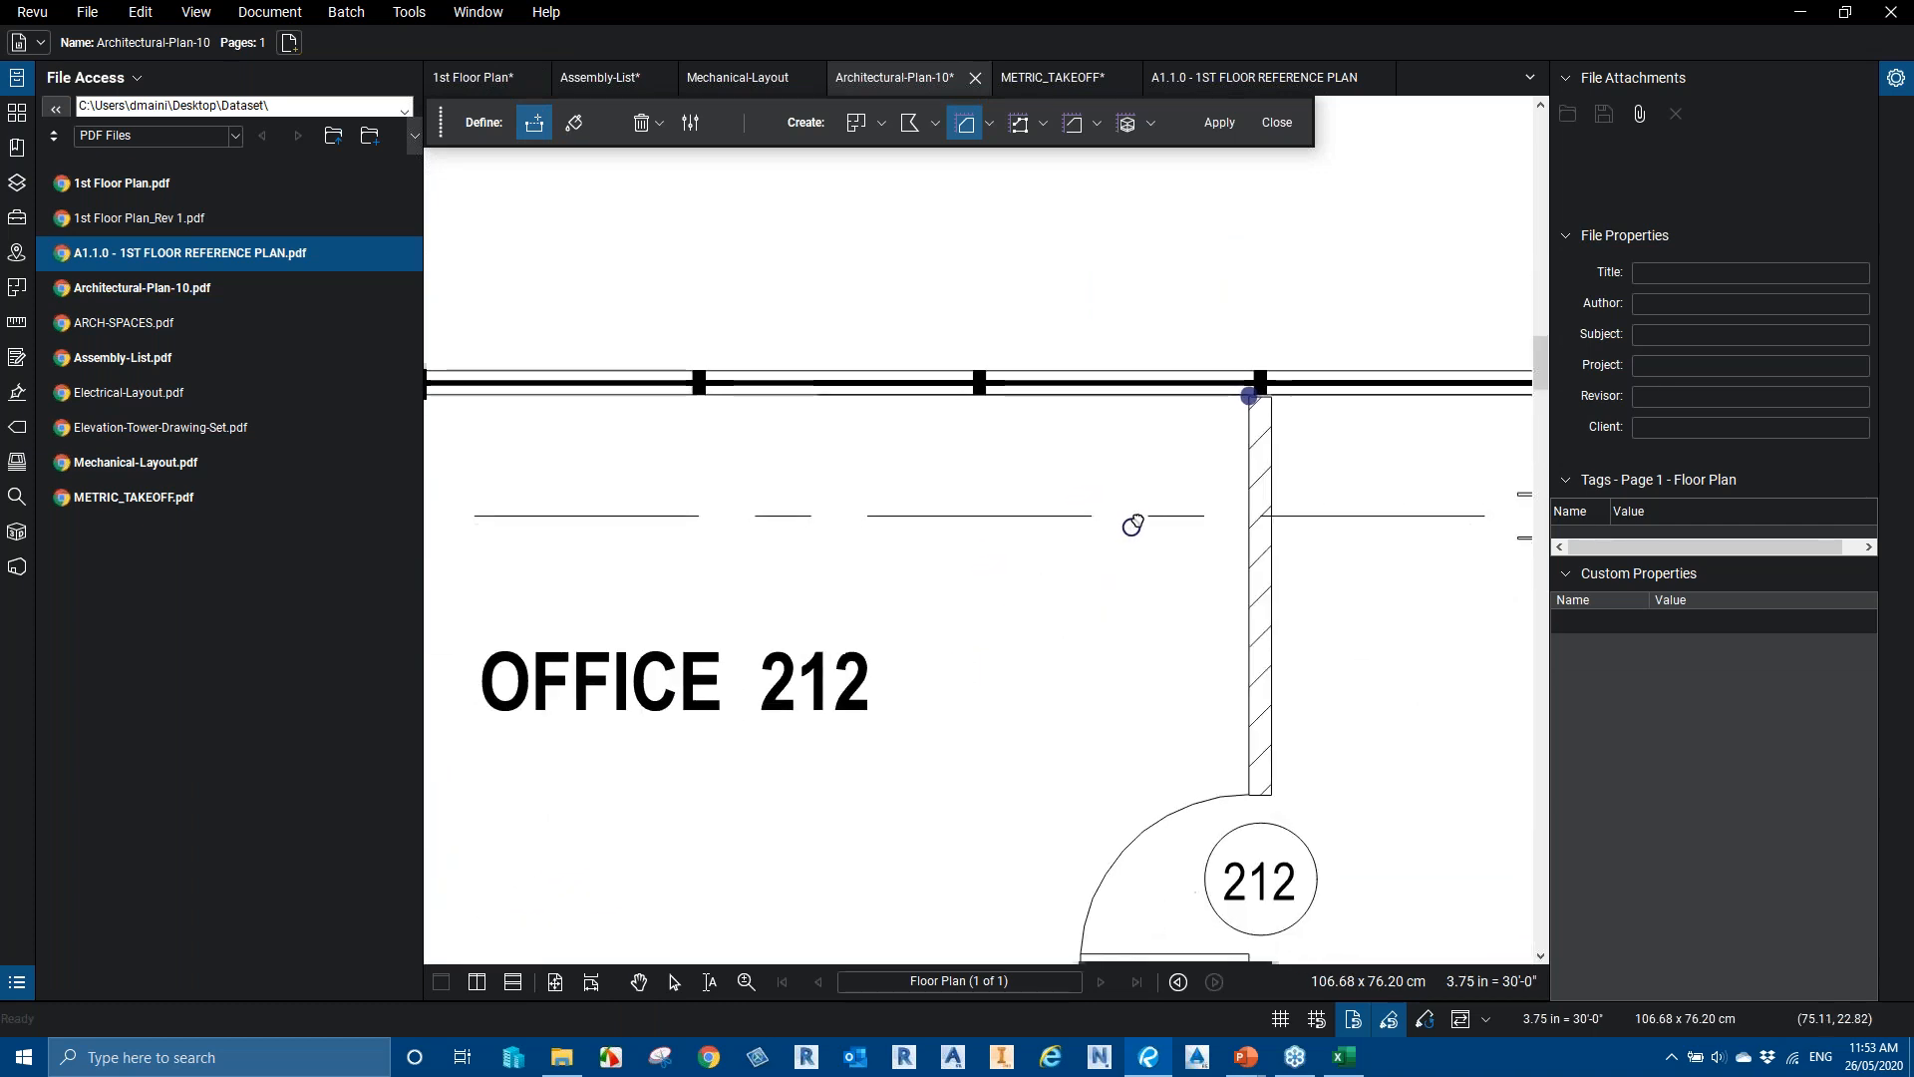
scroll(1222, 719, "up", 3)
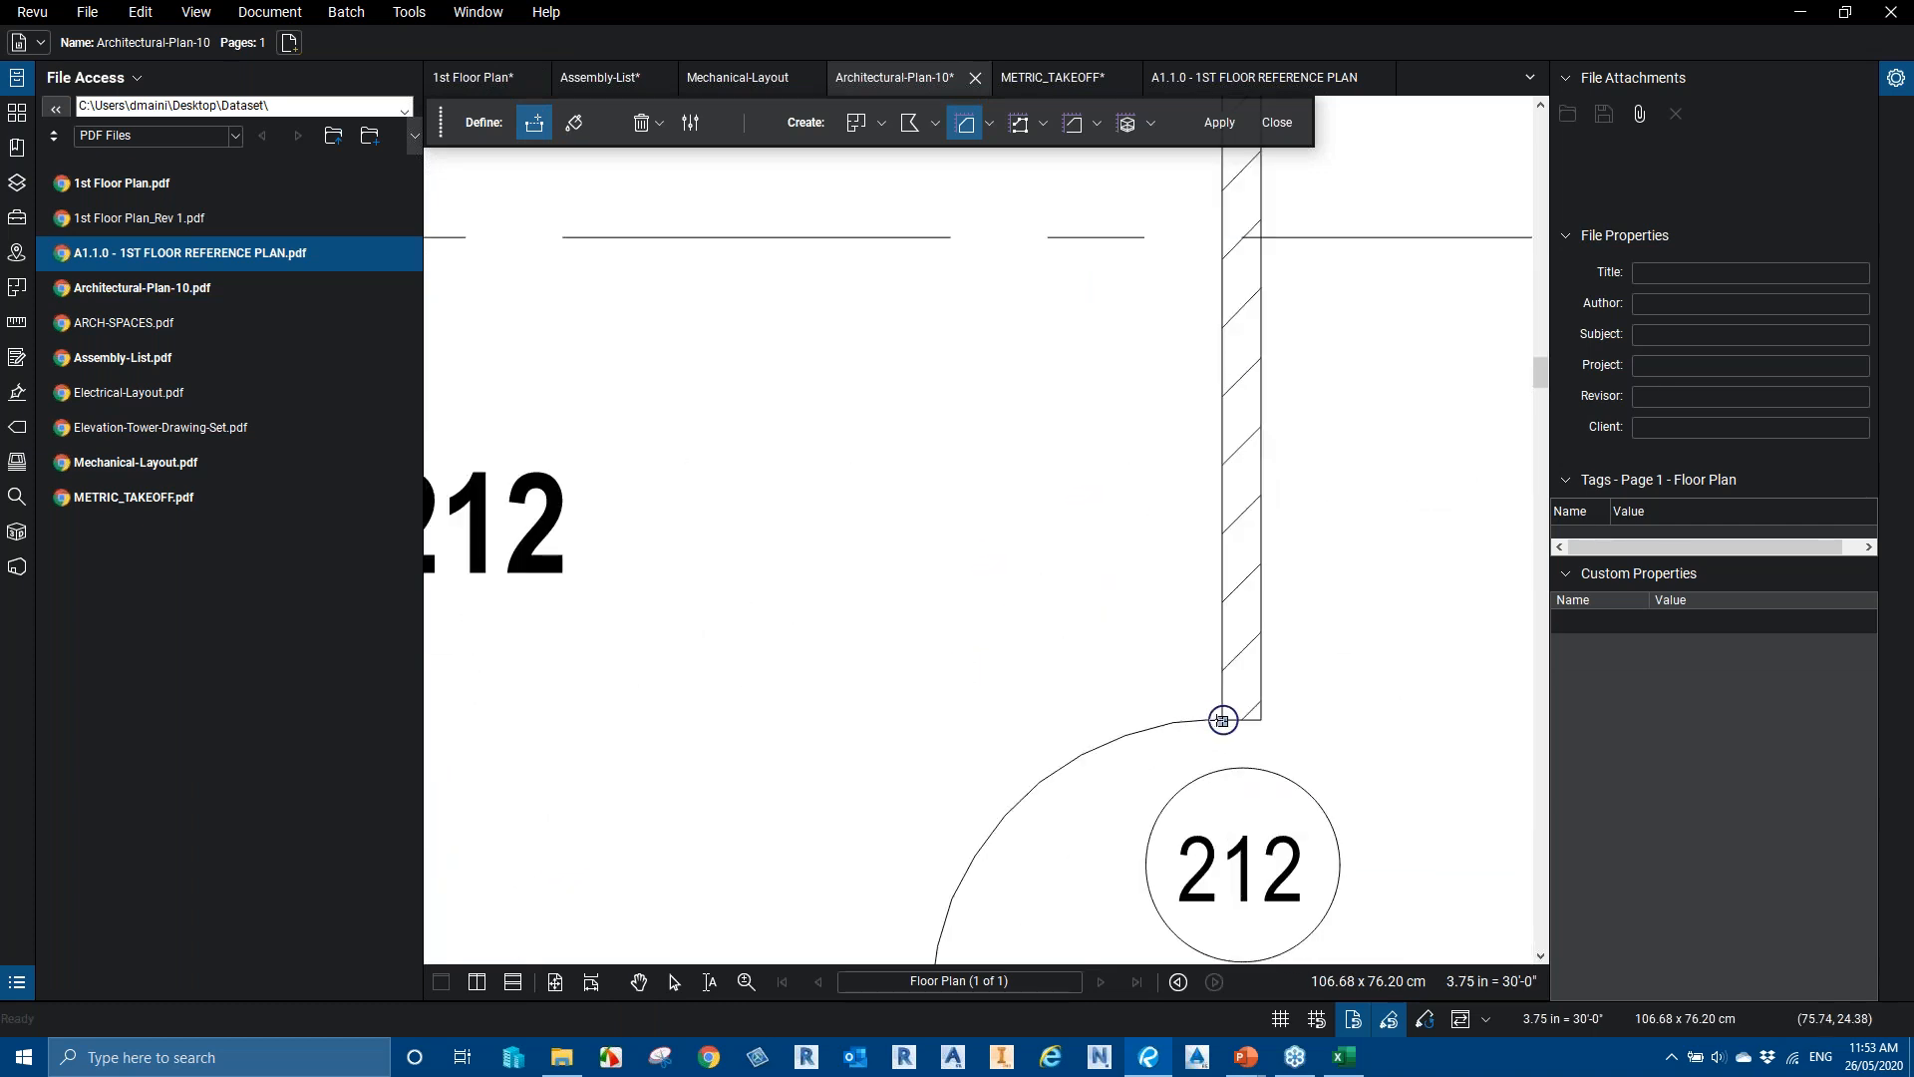
scroll(1222, 720, "down", 4)
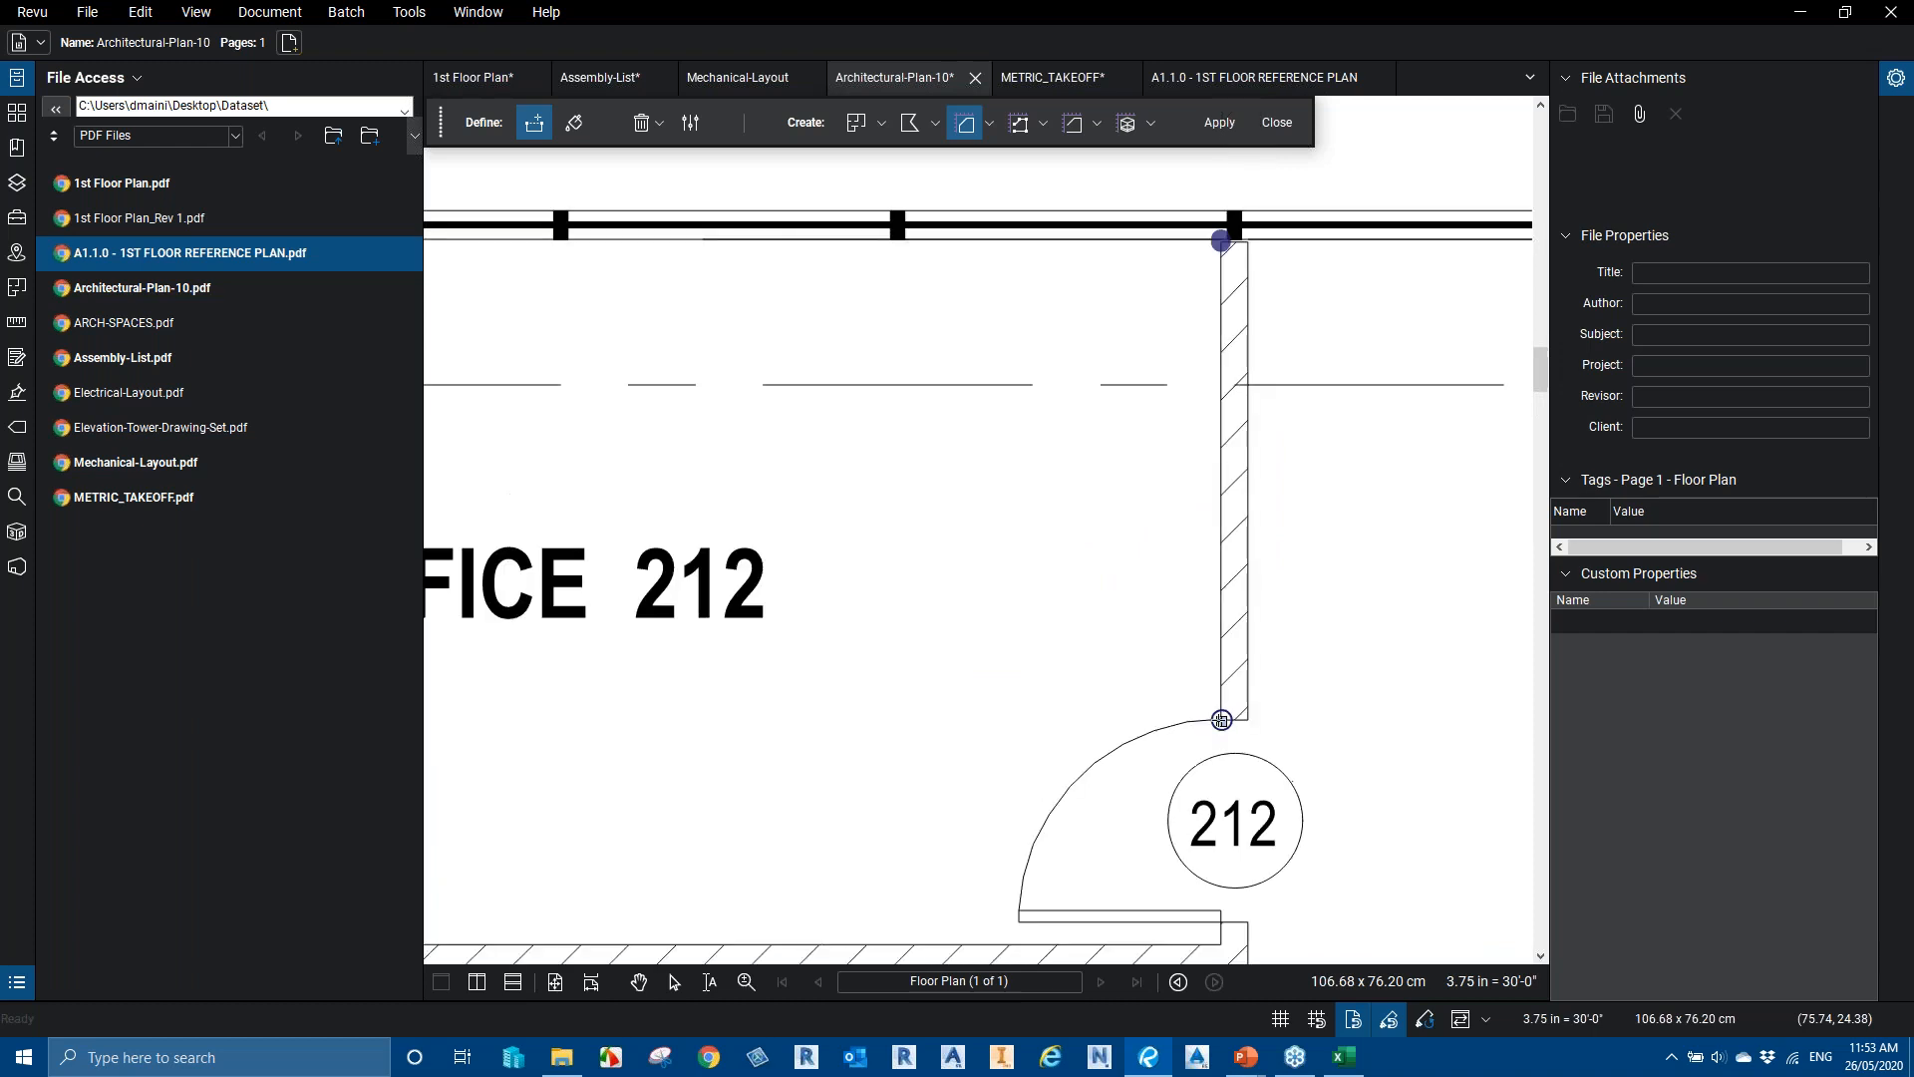
scroll(1081, 566, "up", 2)
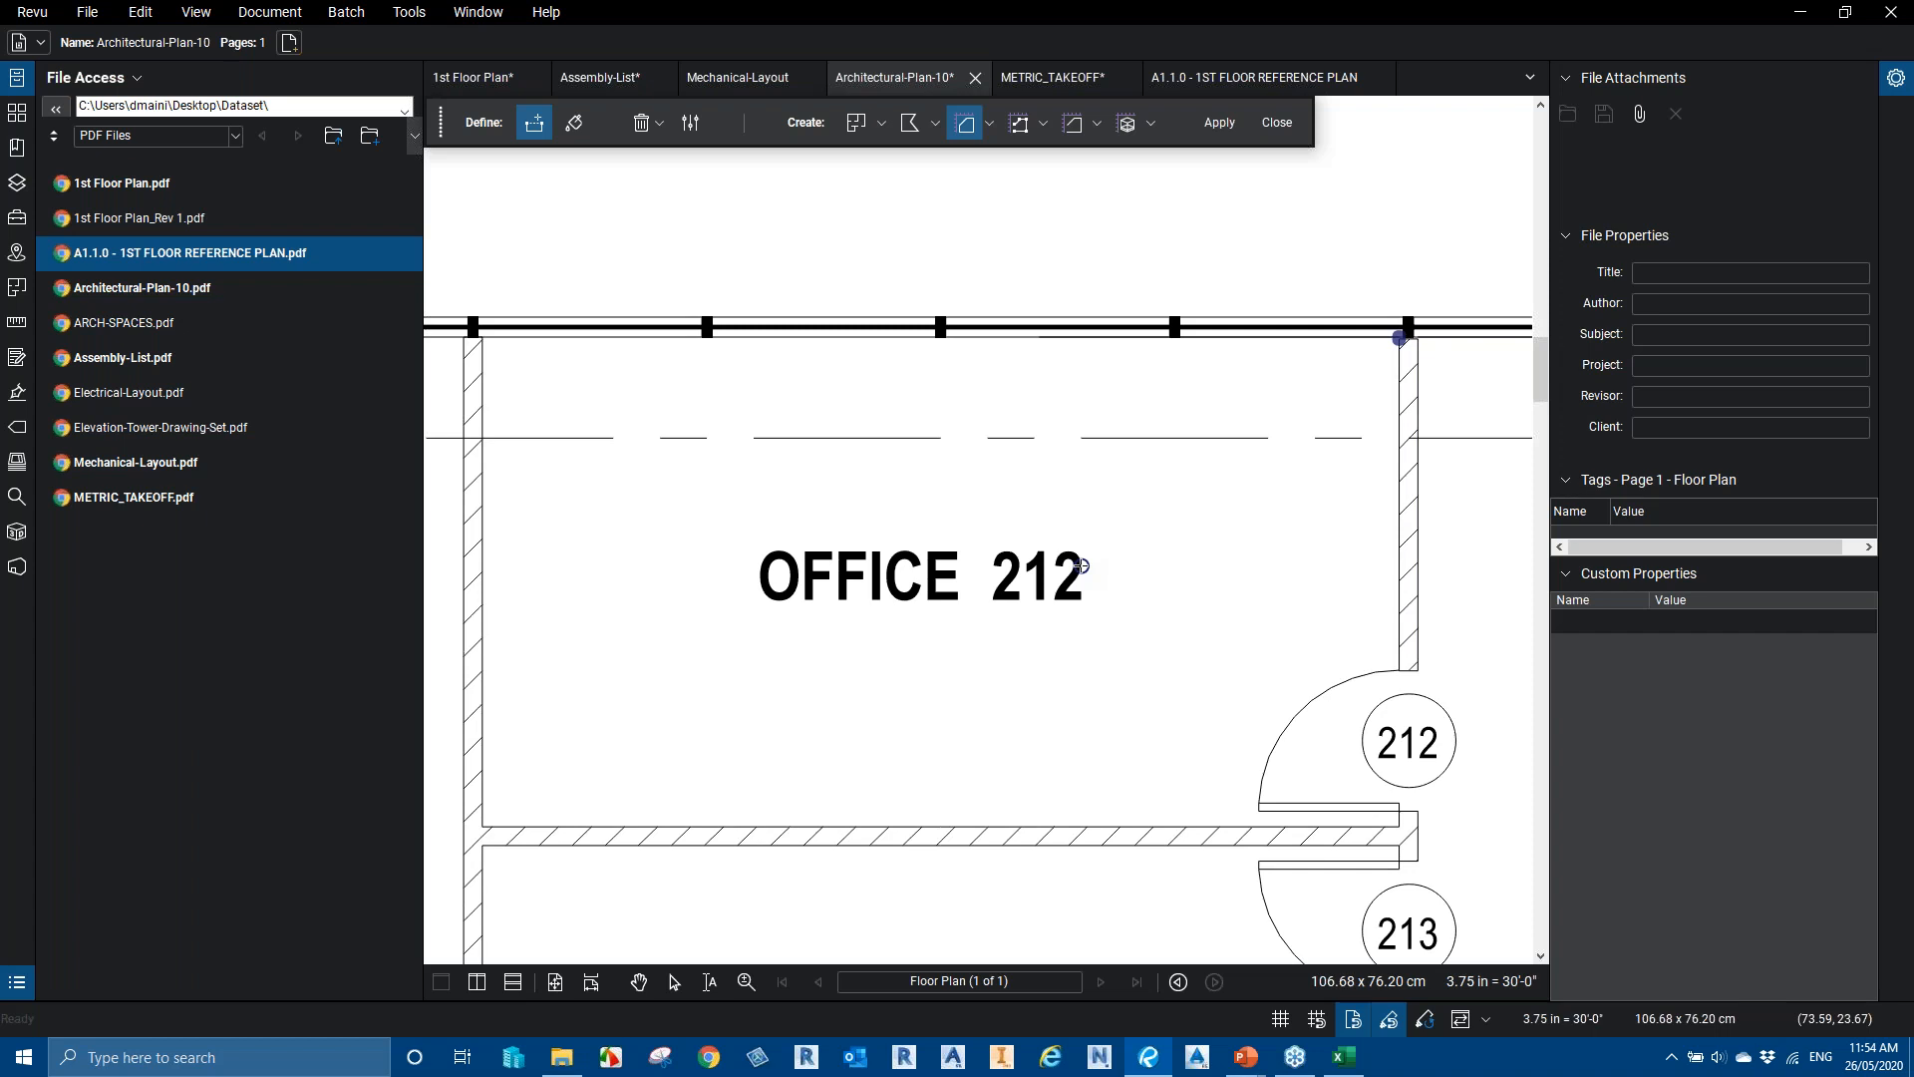
left_click(574, 121)
mouse_move(1205, 415)
left_mouse_down()
mouse_move(1344, 383)
mouse_move(1362, 350)
left_mouse_up()
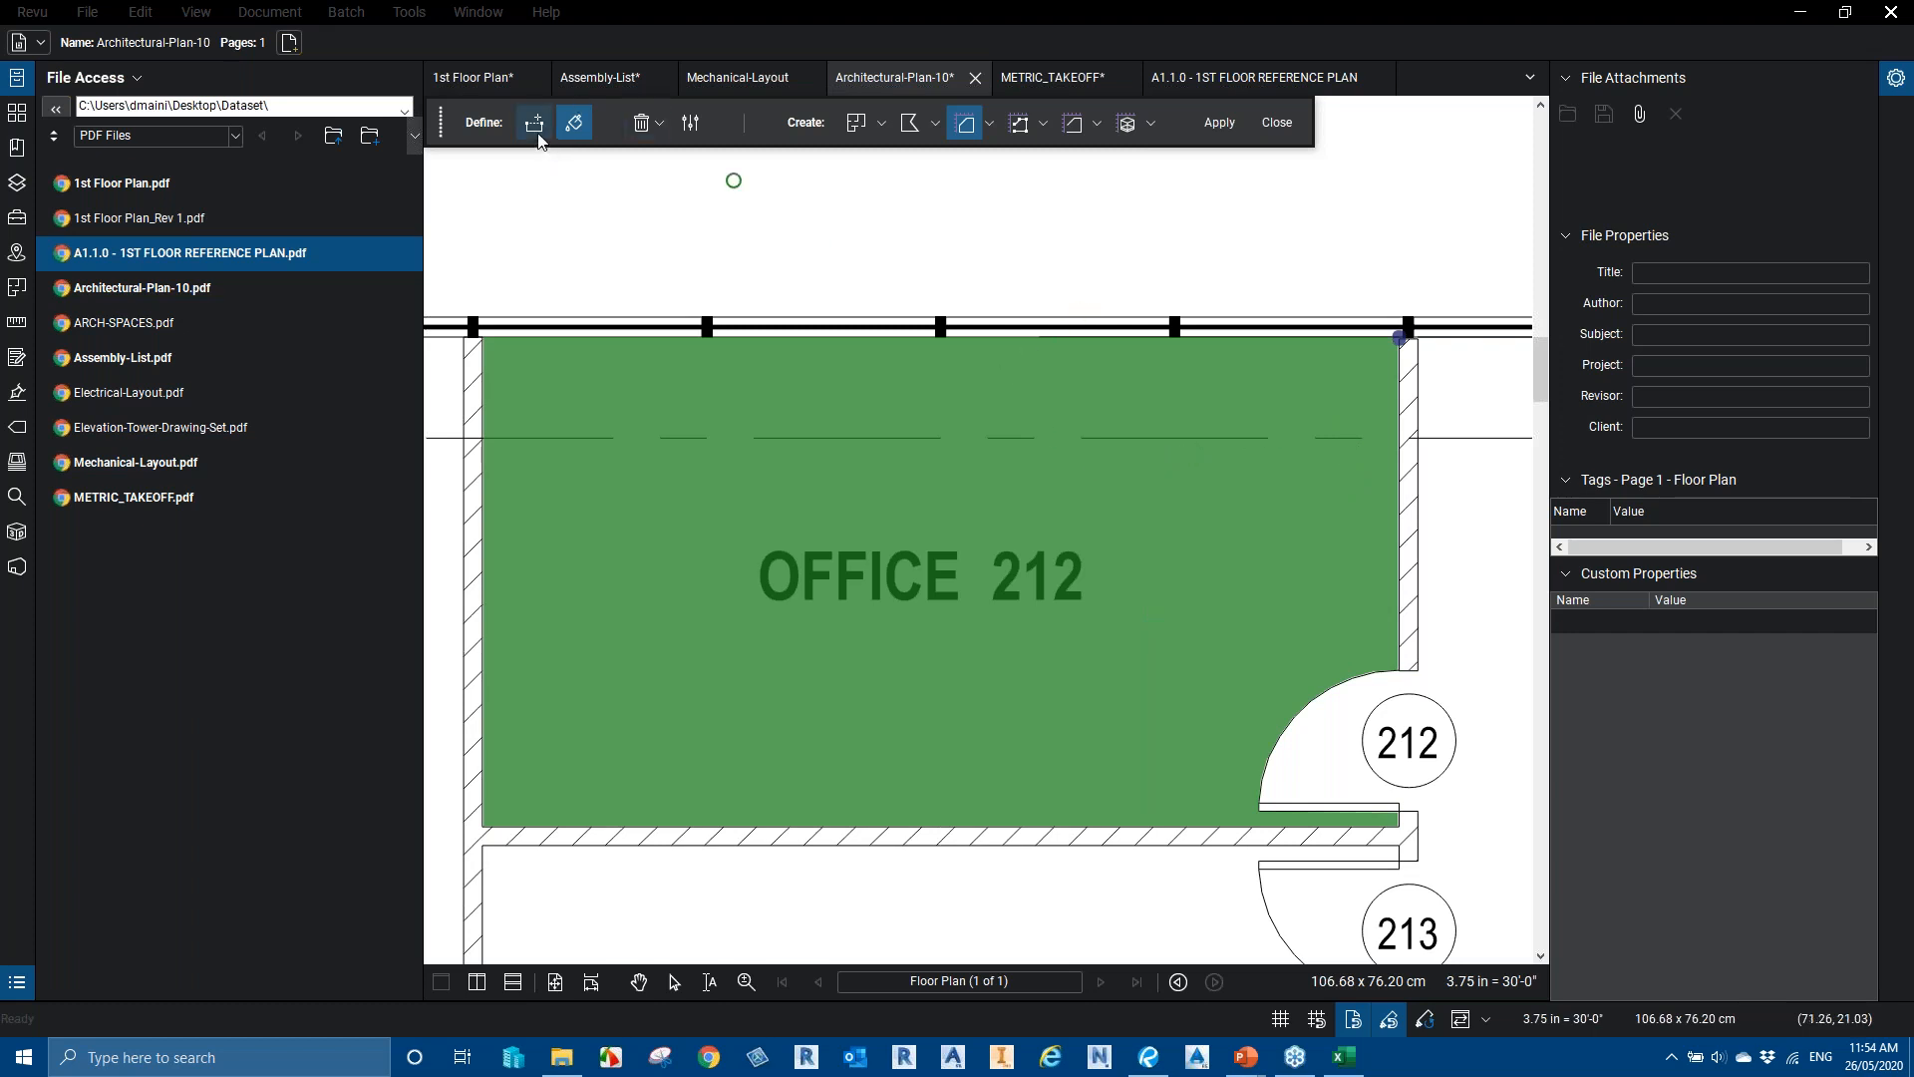
left_click(1277, 122)
Restart Dynamic Fill at the corner where Office 212's door-side wall meets the exterior wall
scroll(1137, 563, "down", 4)
scroll(1210, 444, "up", 5)
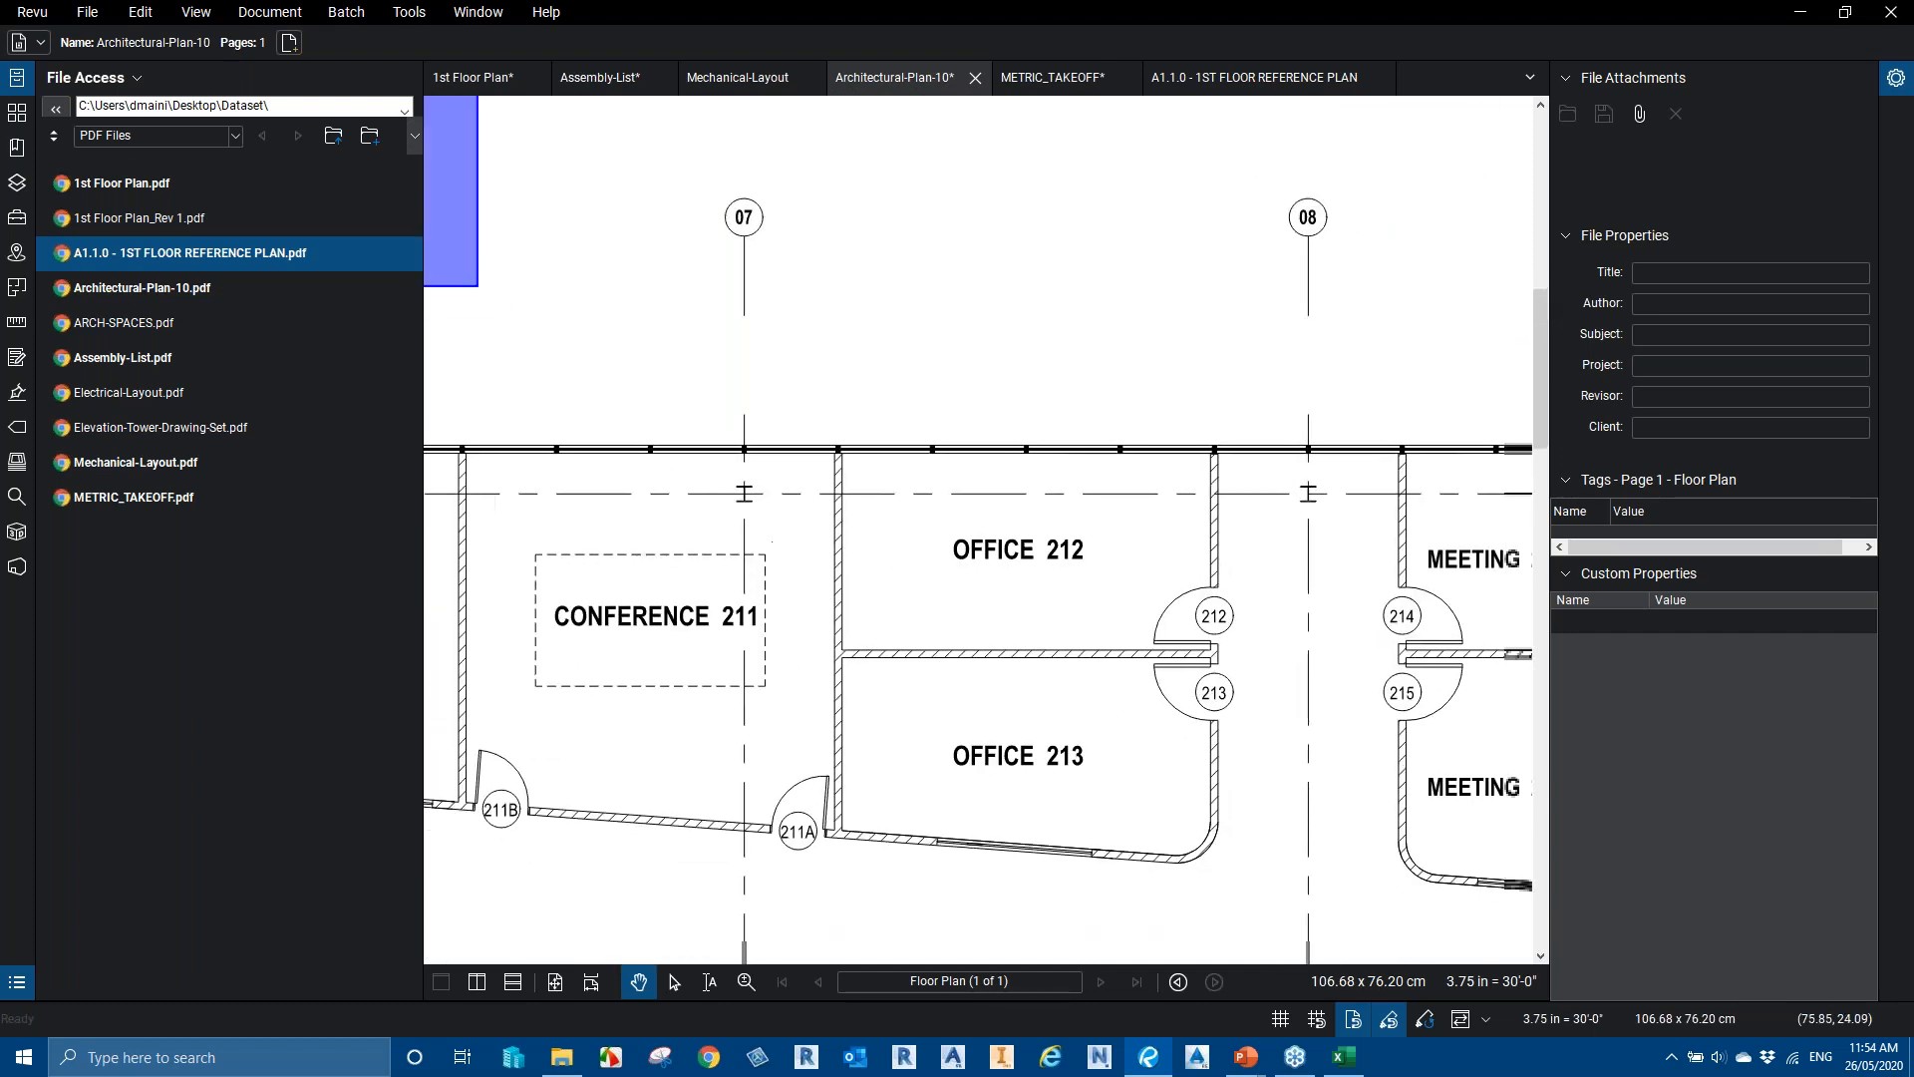
scroll(1209, 443, "up", 4)
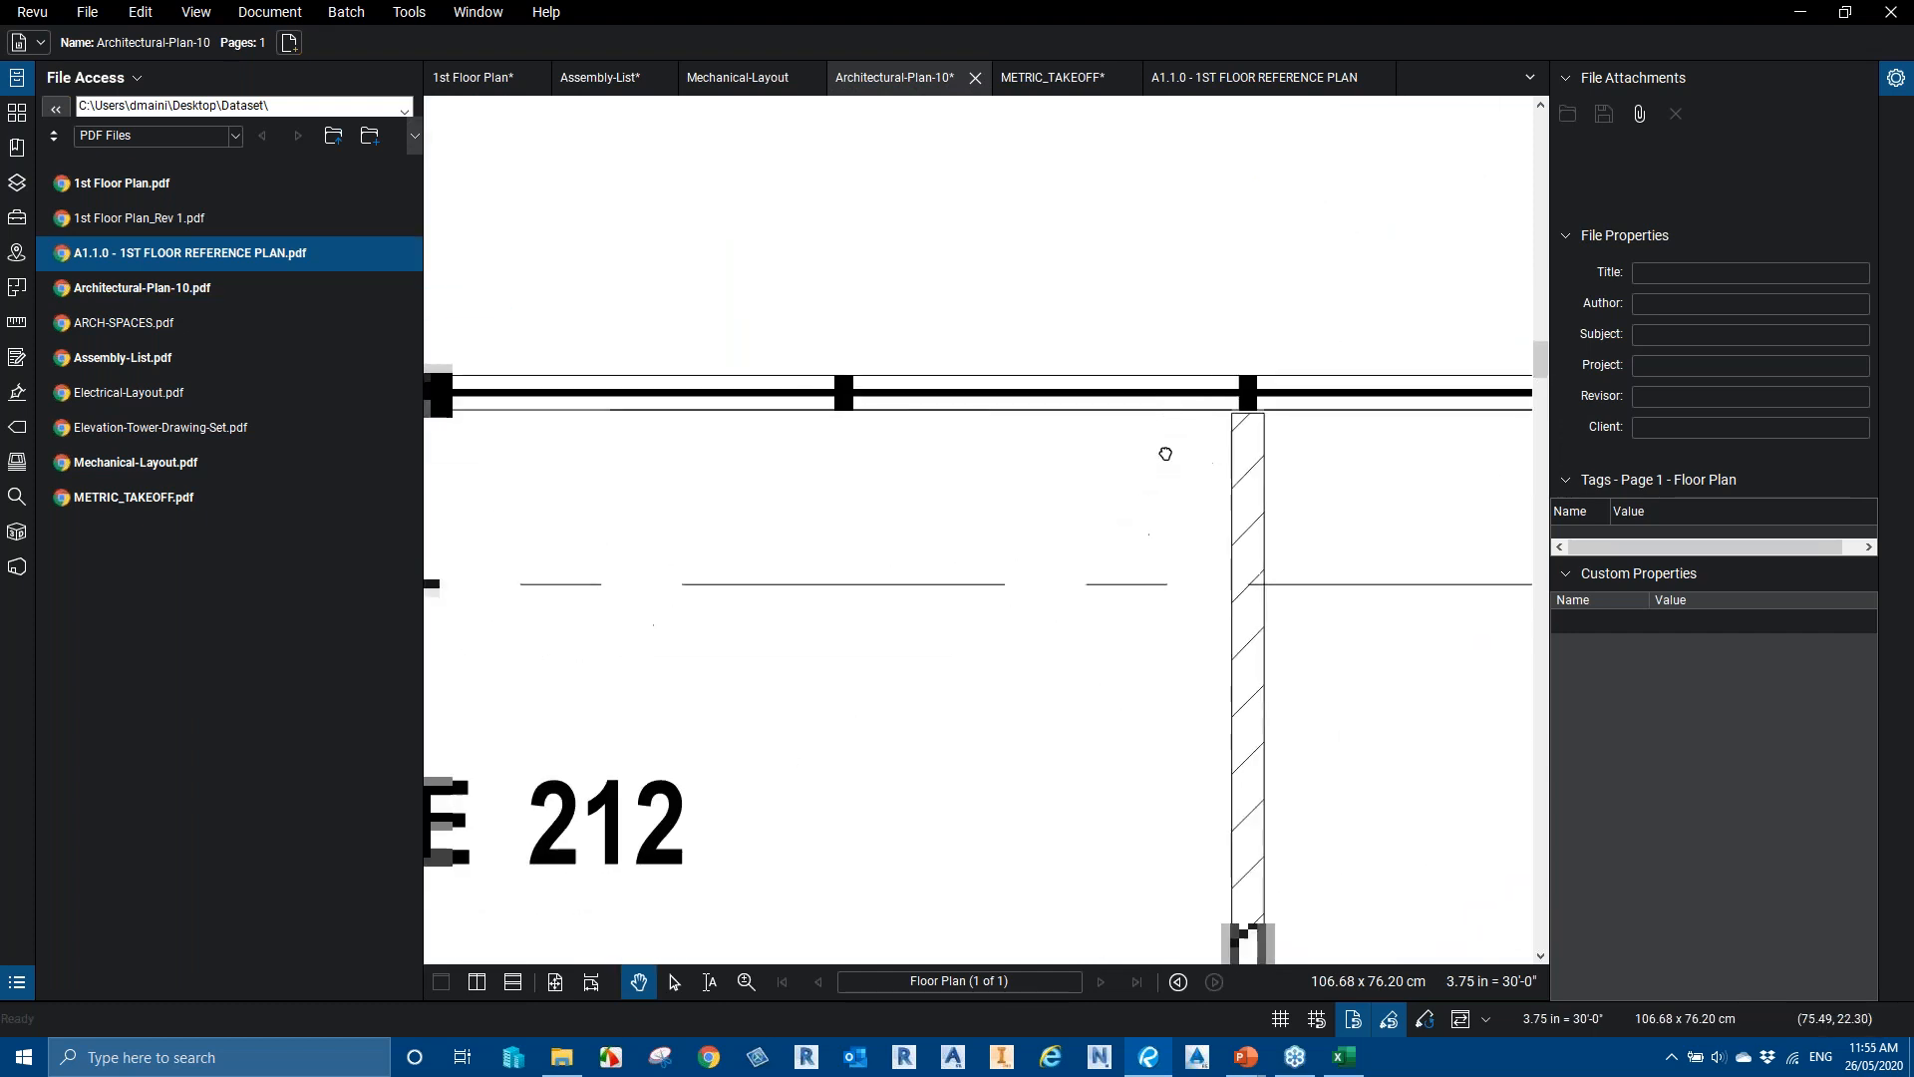
key("j")
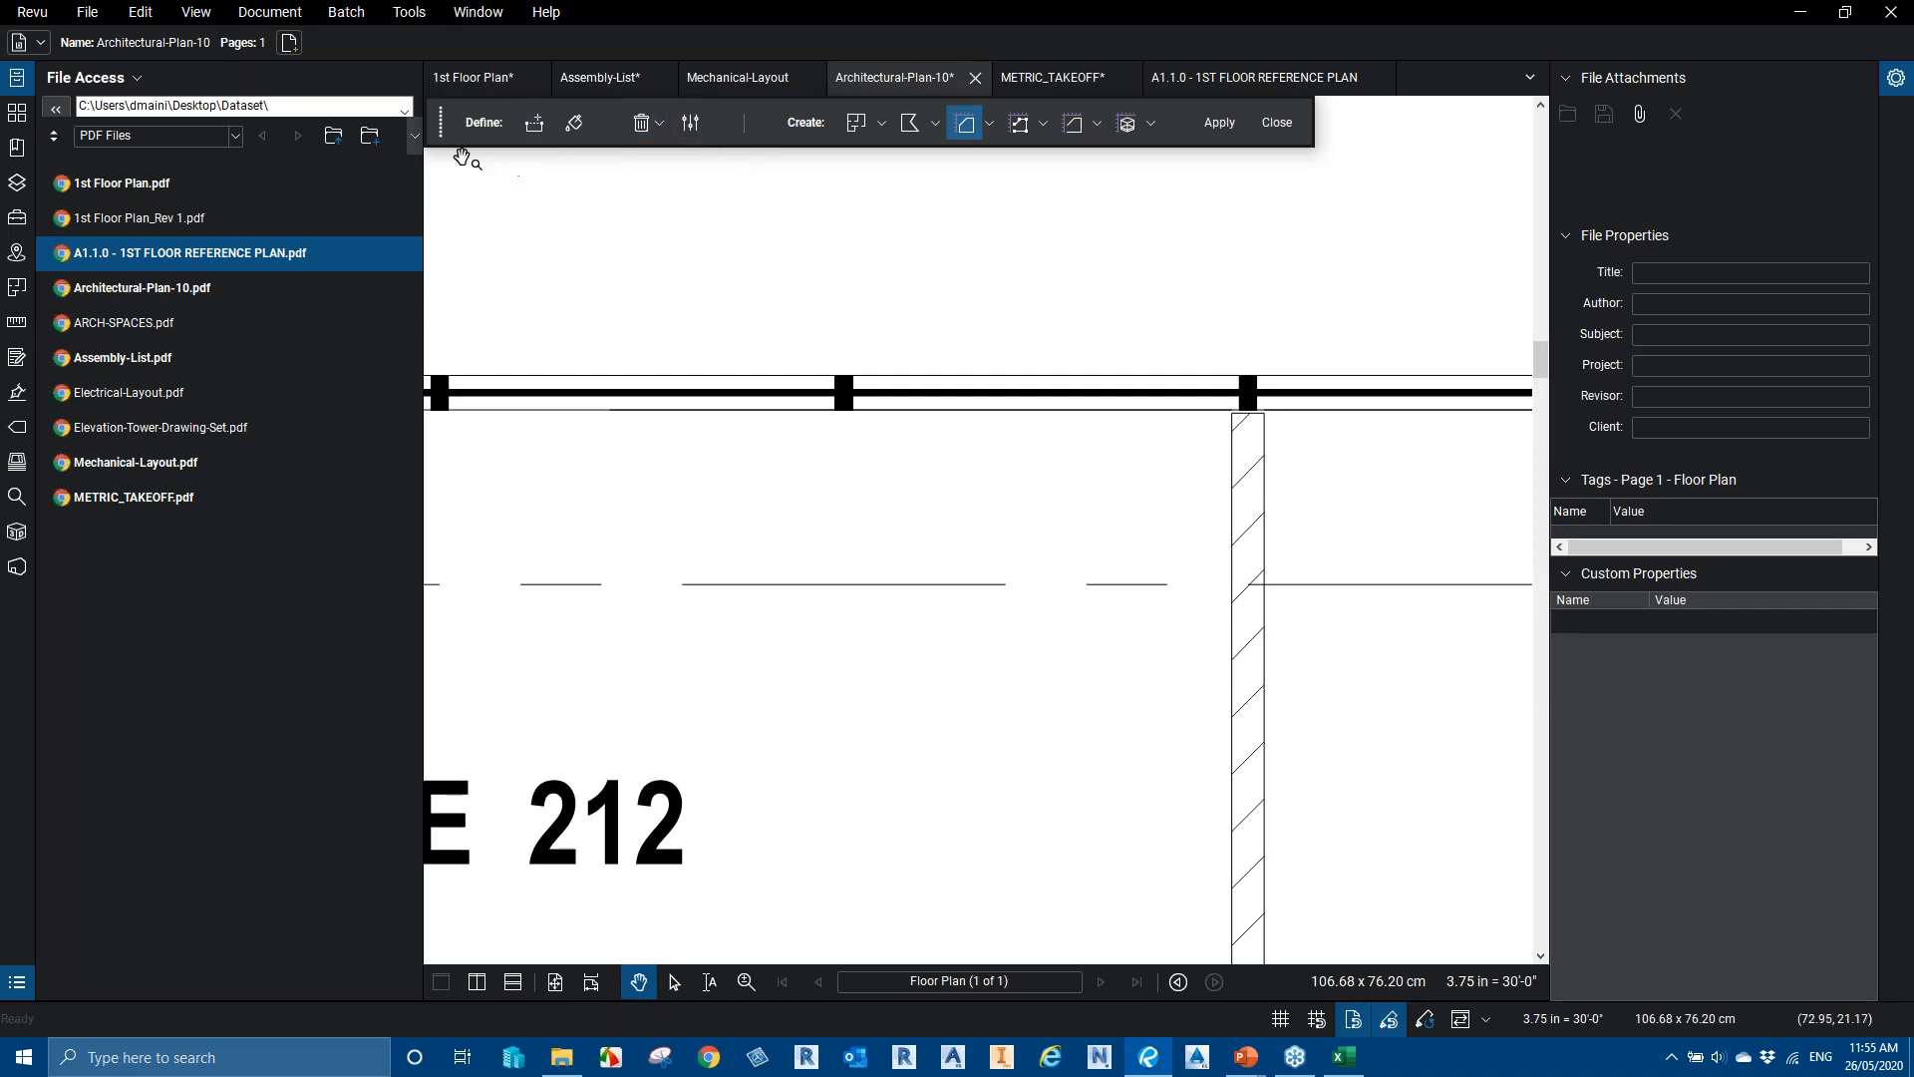
Review the Dynamic Fill boundary size in the measurement tool preferences and close them without changes
left_click(33, 12)
left_click(75, 70)
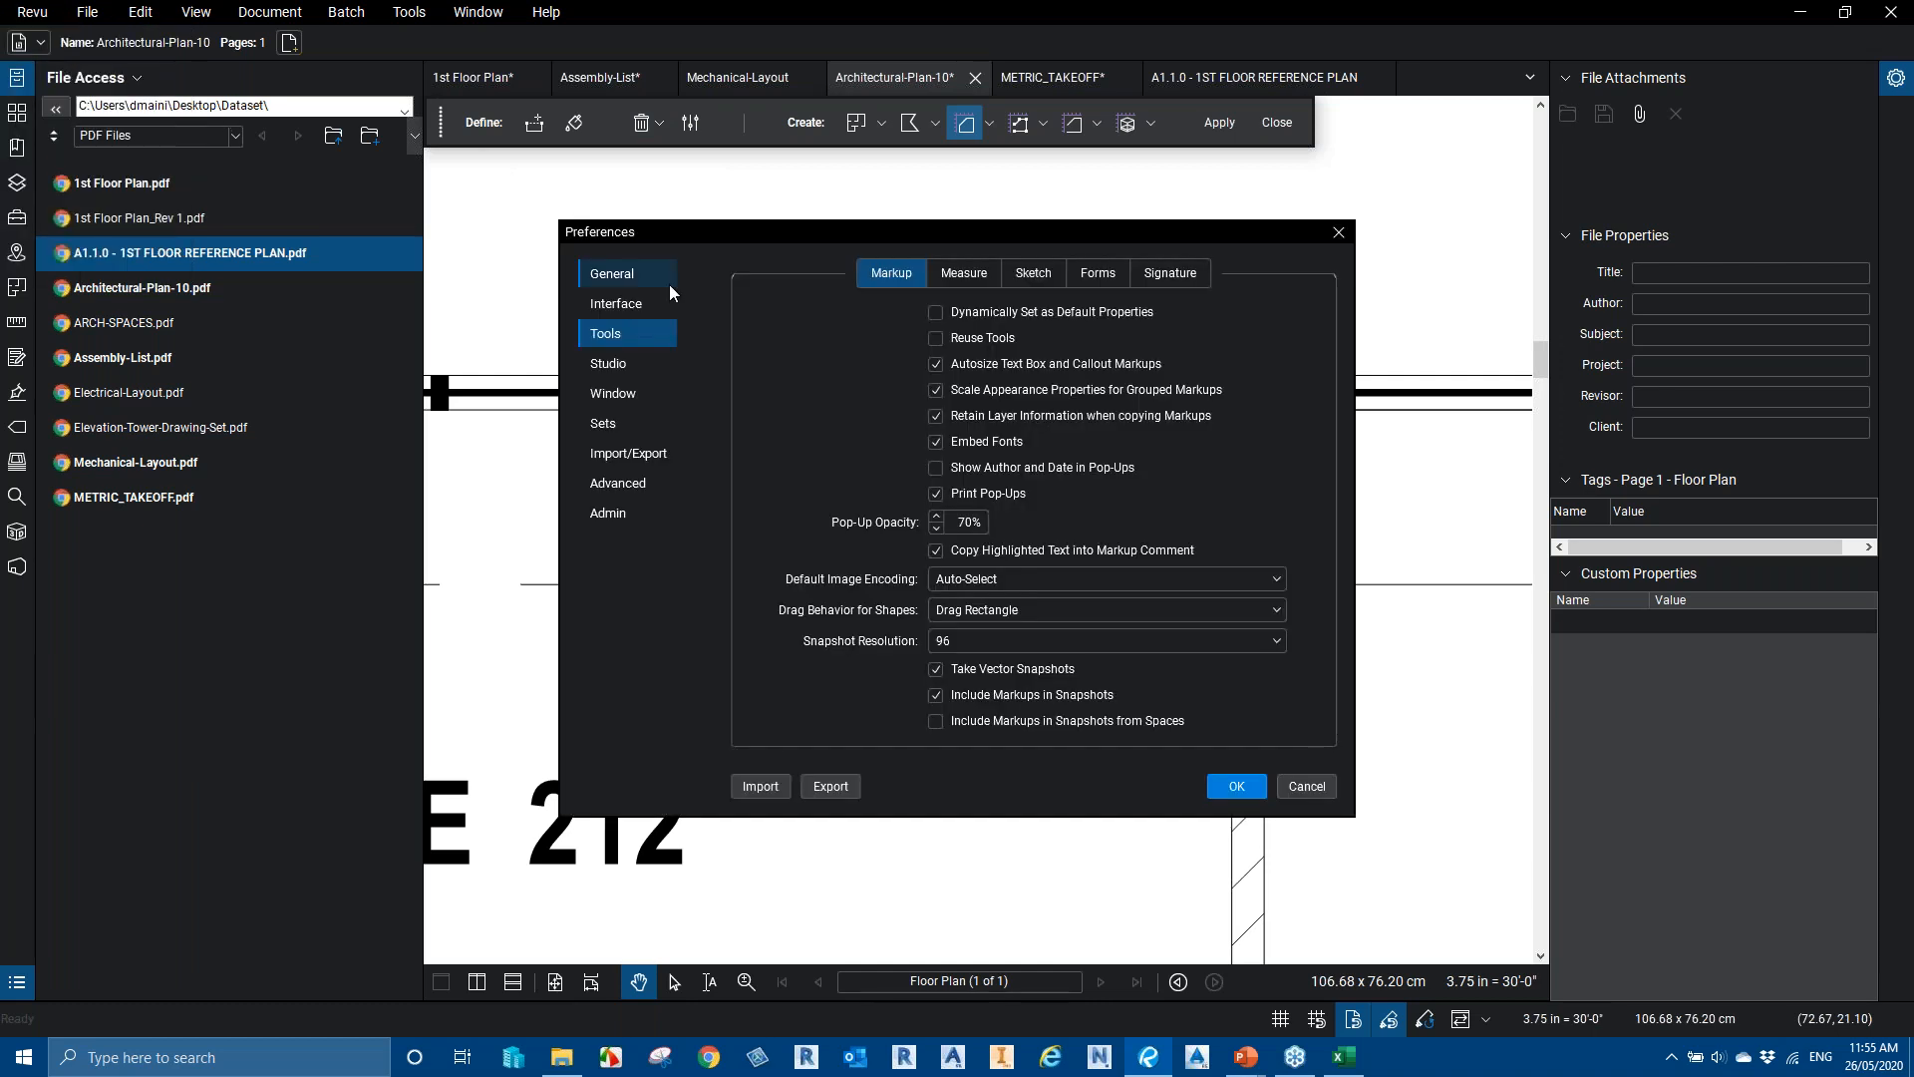
left_click(963, 275)
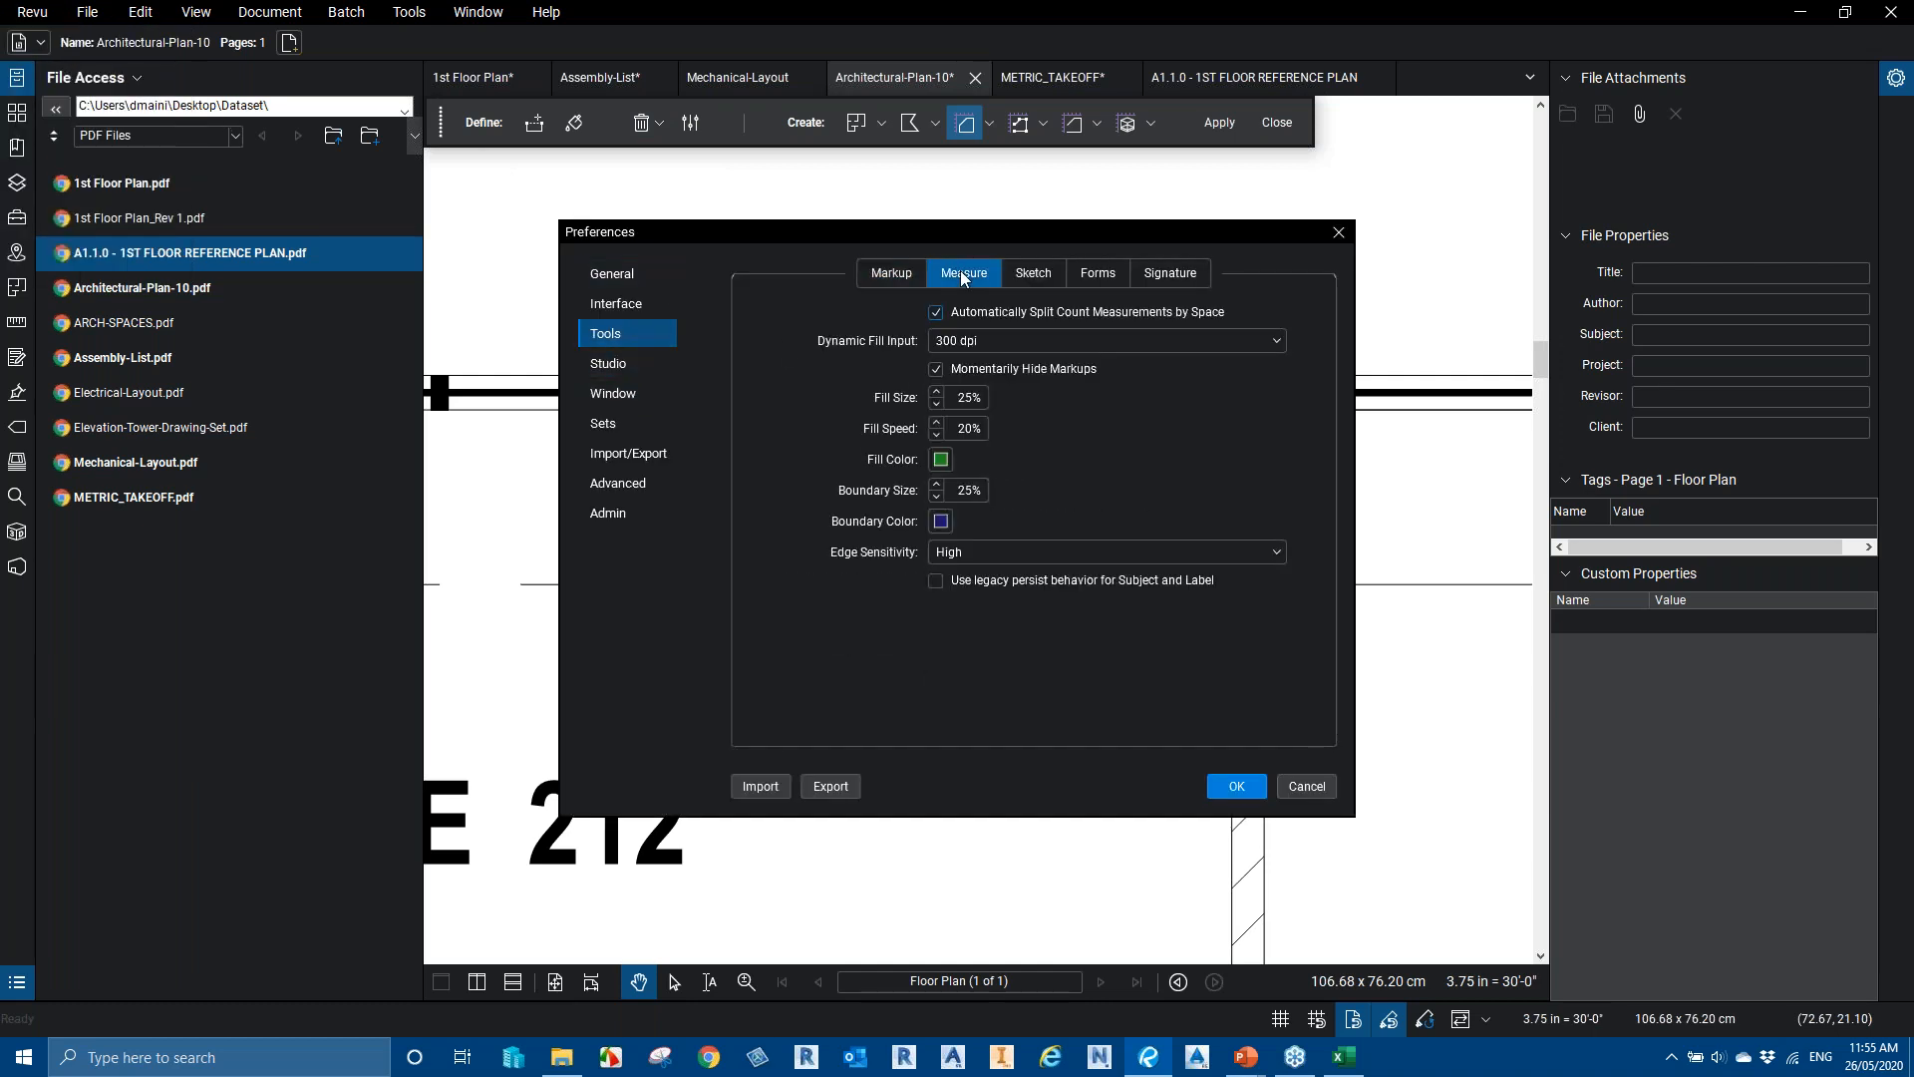
left_click(964, 494)
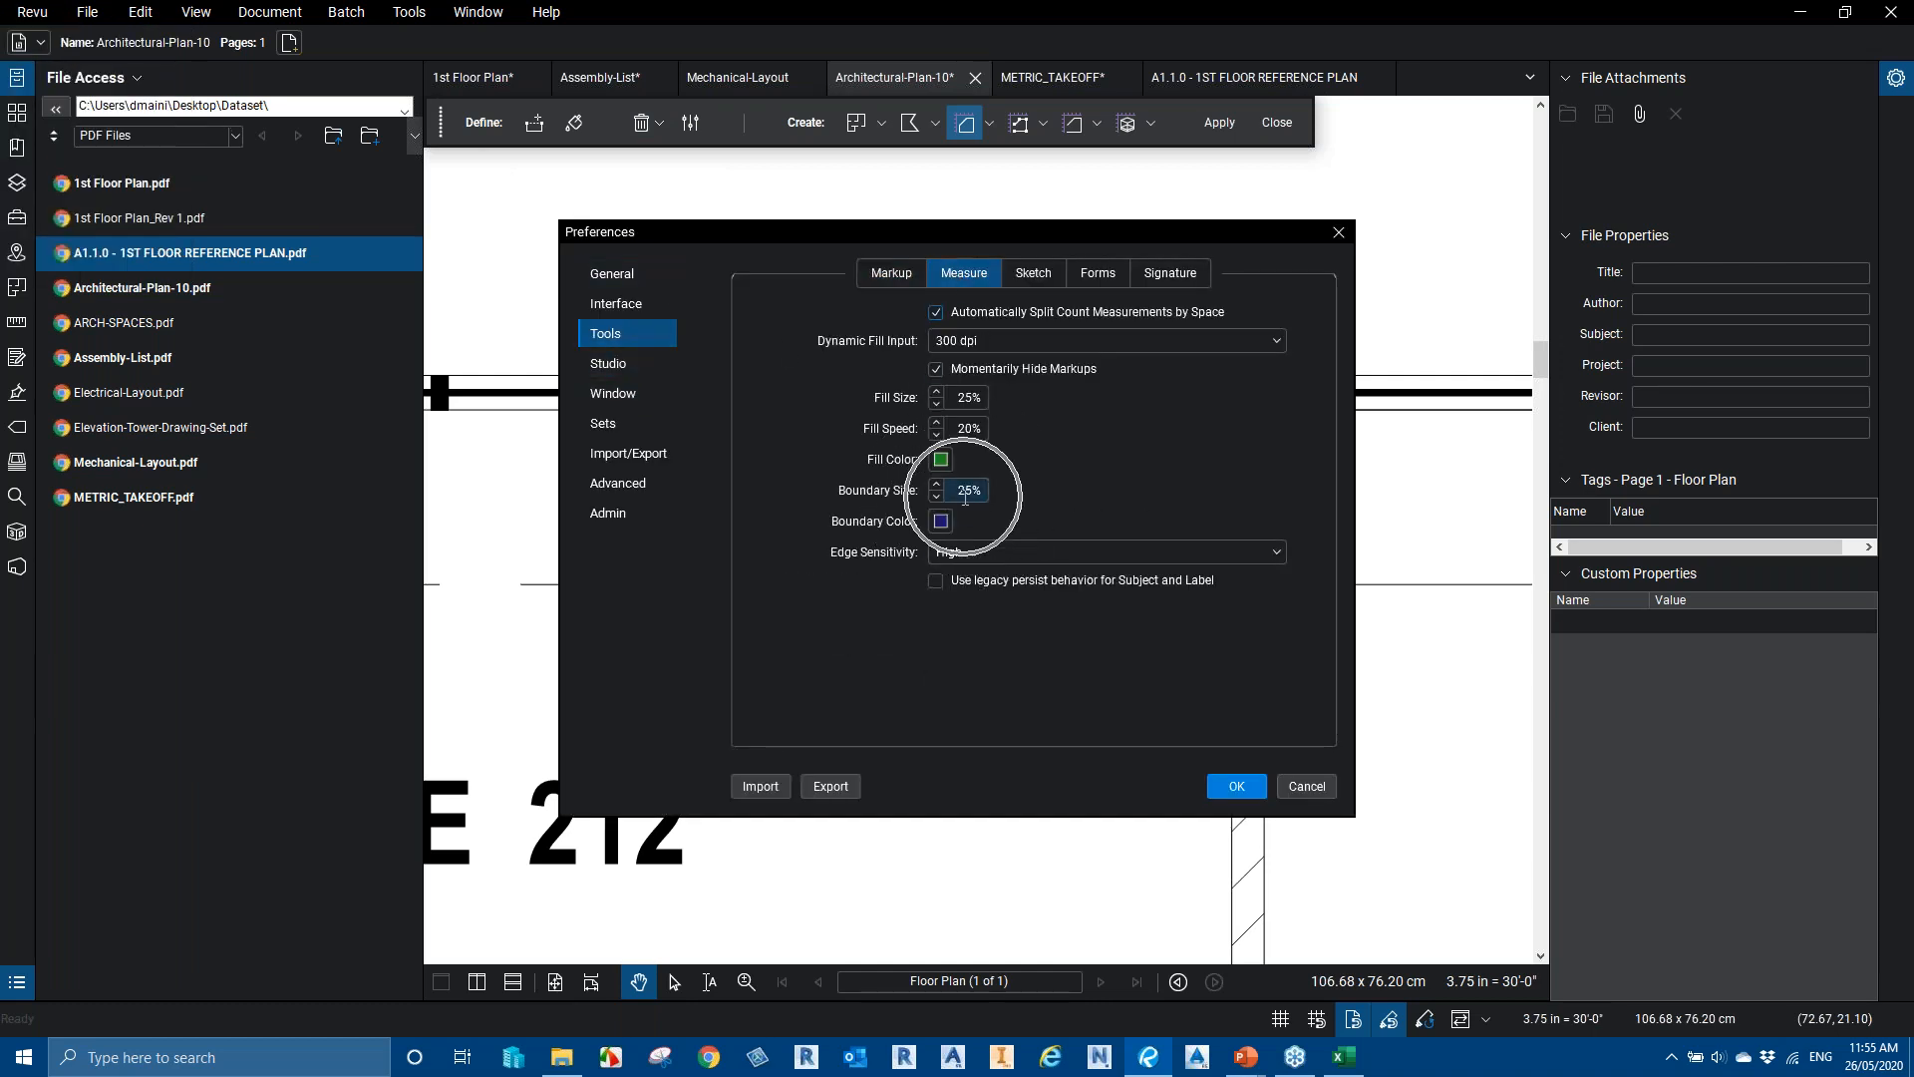
left_click(1324, 787)
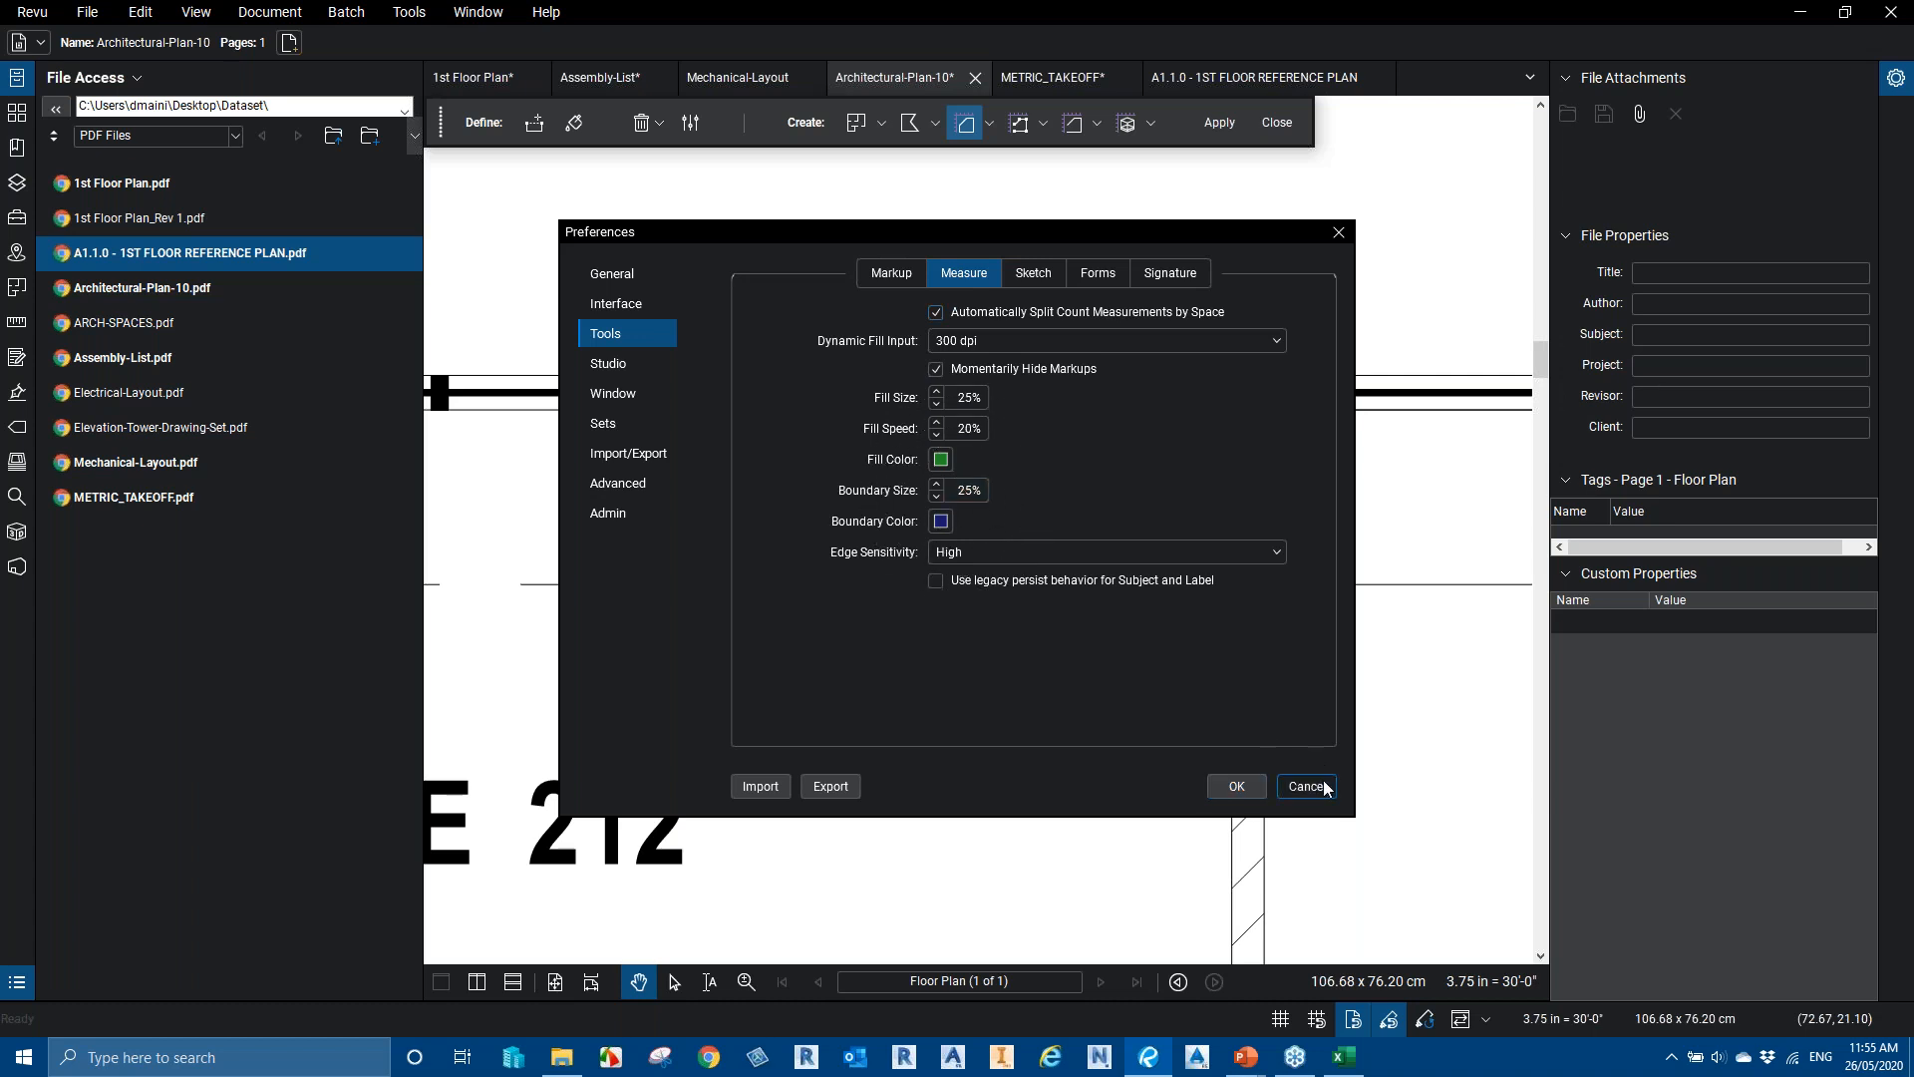
Add a small Dynamic Fill boundary over the gap between the top of Office 212's door-side wall and the exterior wall
left_click(535, 124)
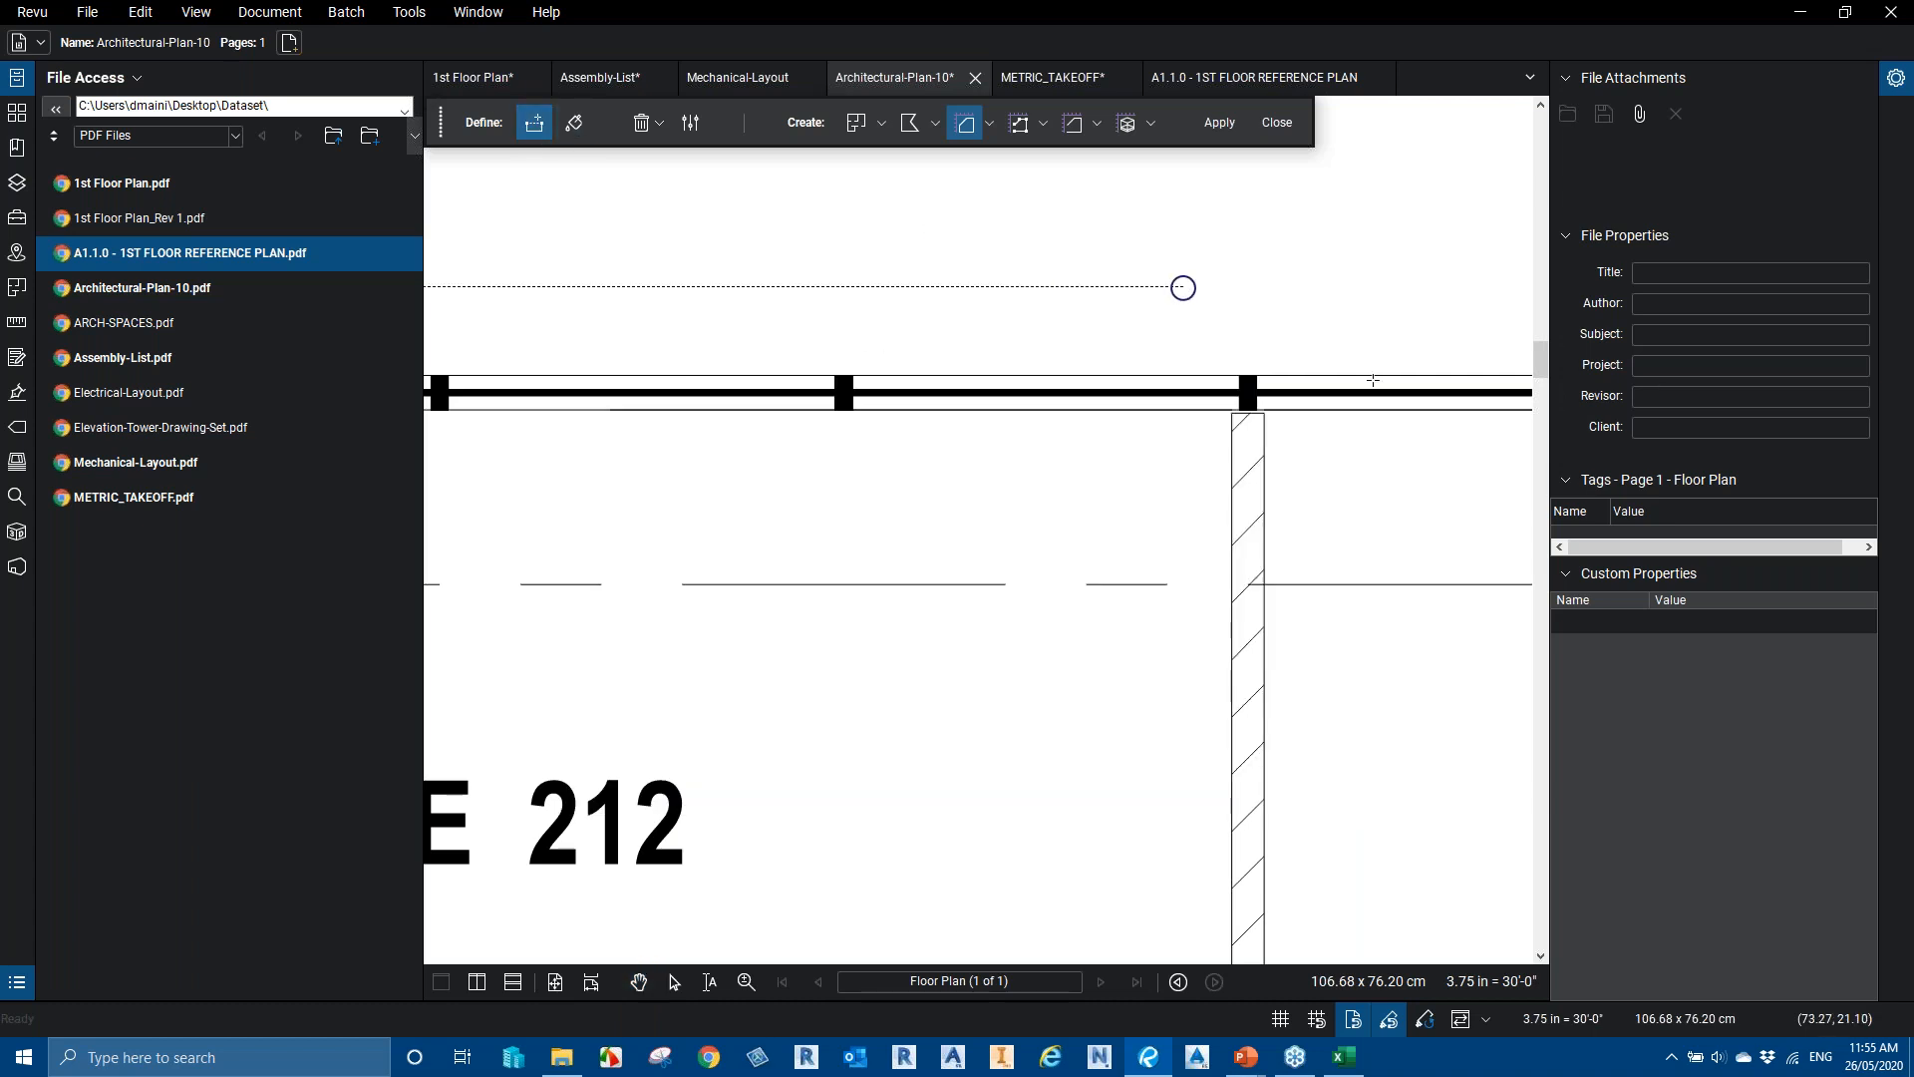
scroll(1433, 438, "up", 3)
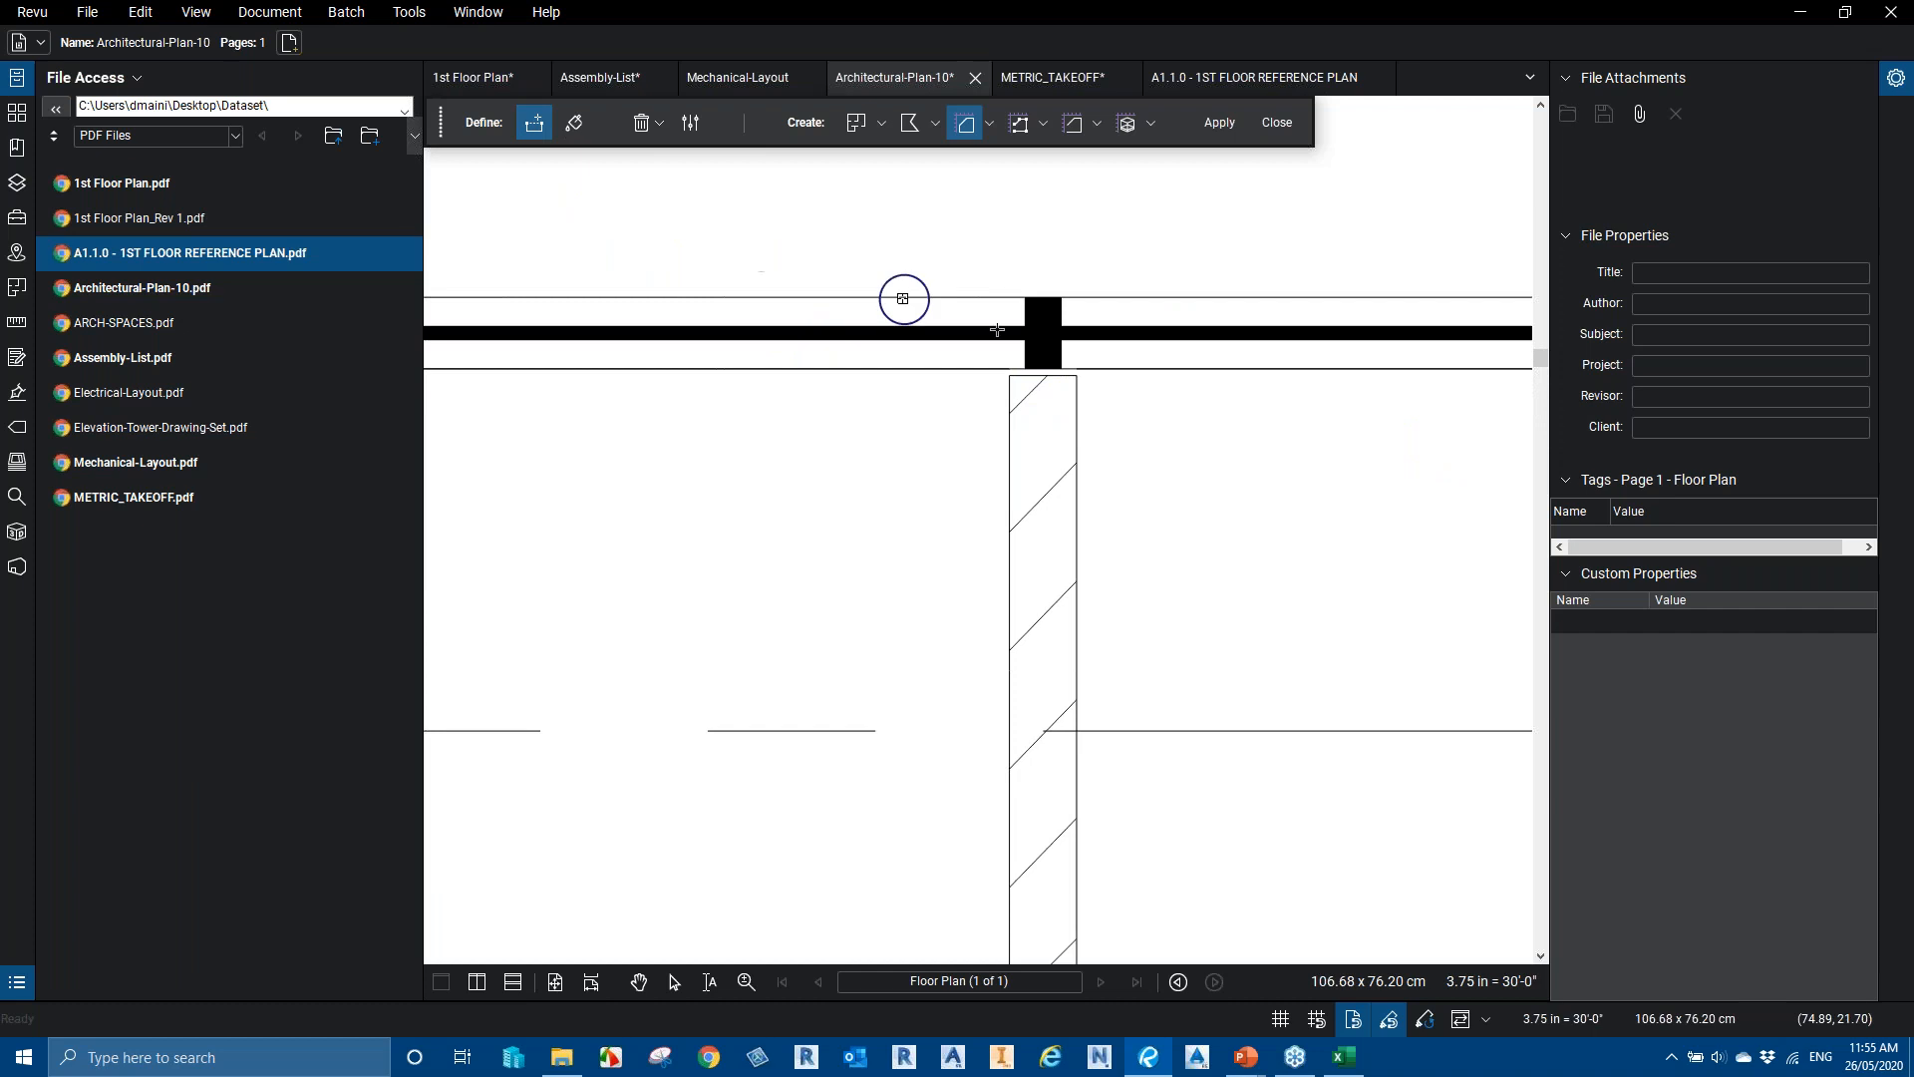
left_click(1009, 371)
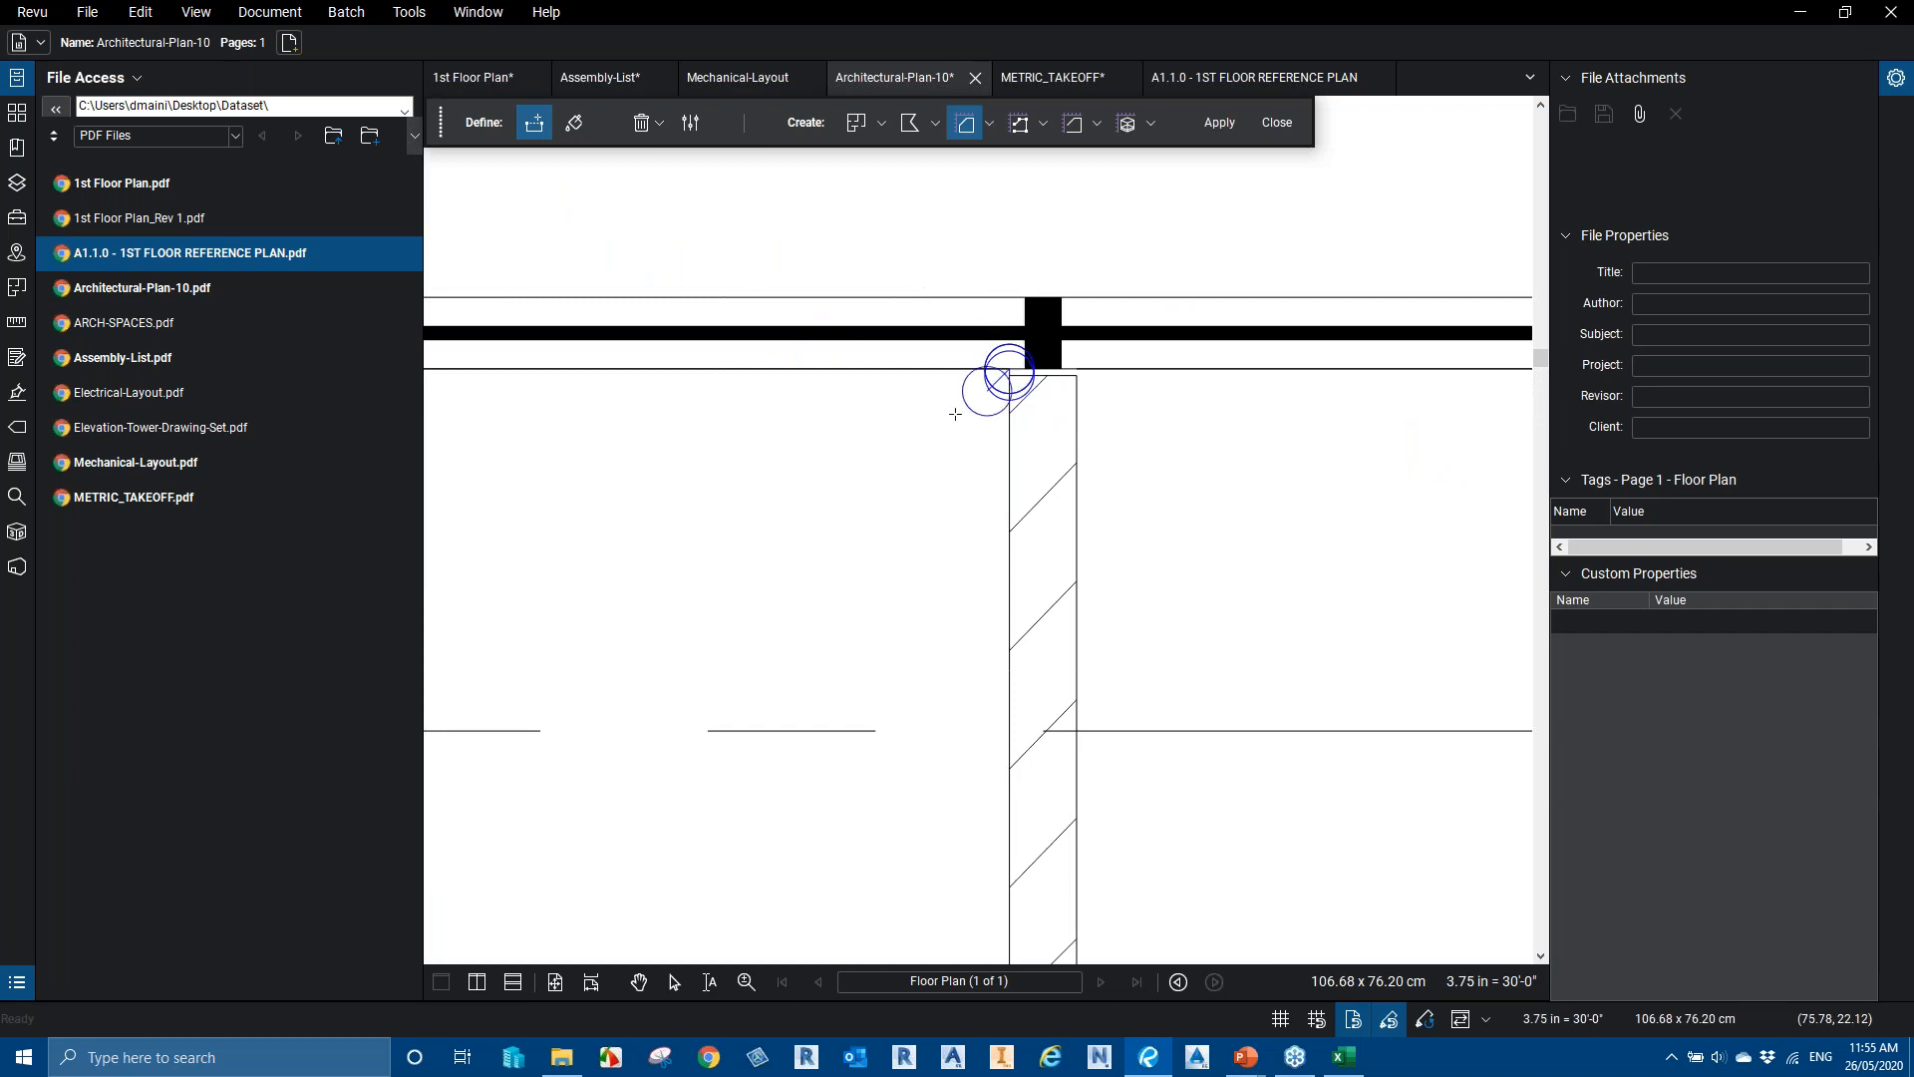
scroll(934, 438, "down", 5)
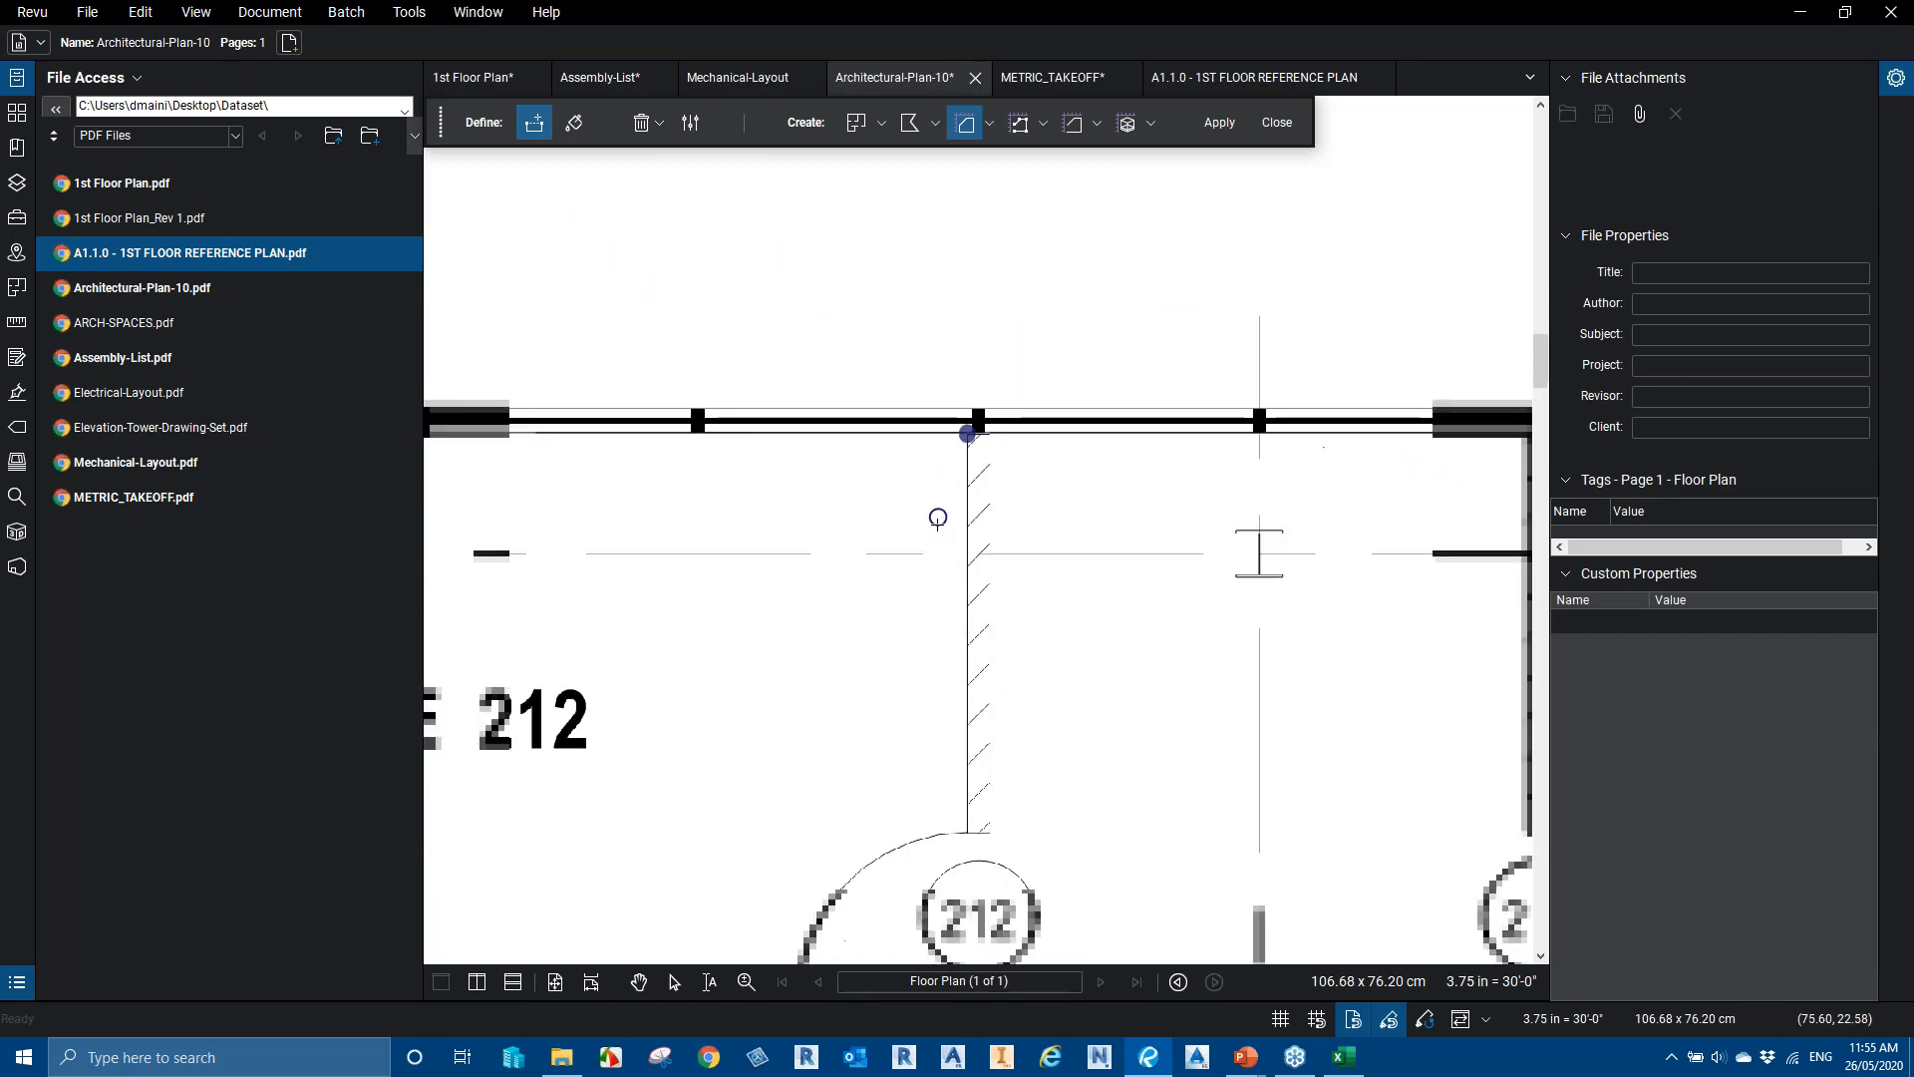
Fill the whole of Office 212 with Dynamic Fill up to the new boundary
left_click_drag(913, 532, 1273, 470)
left_click(584, 124)
mouse_move(1170, 523)
left_mouse_down()
mouse_move(1196, 462)
mouse_move(1277, 421)
left_mouse_up()
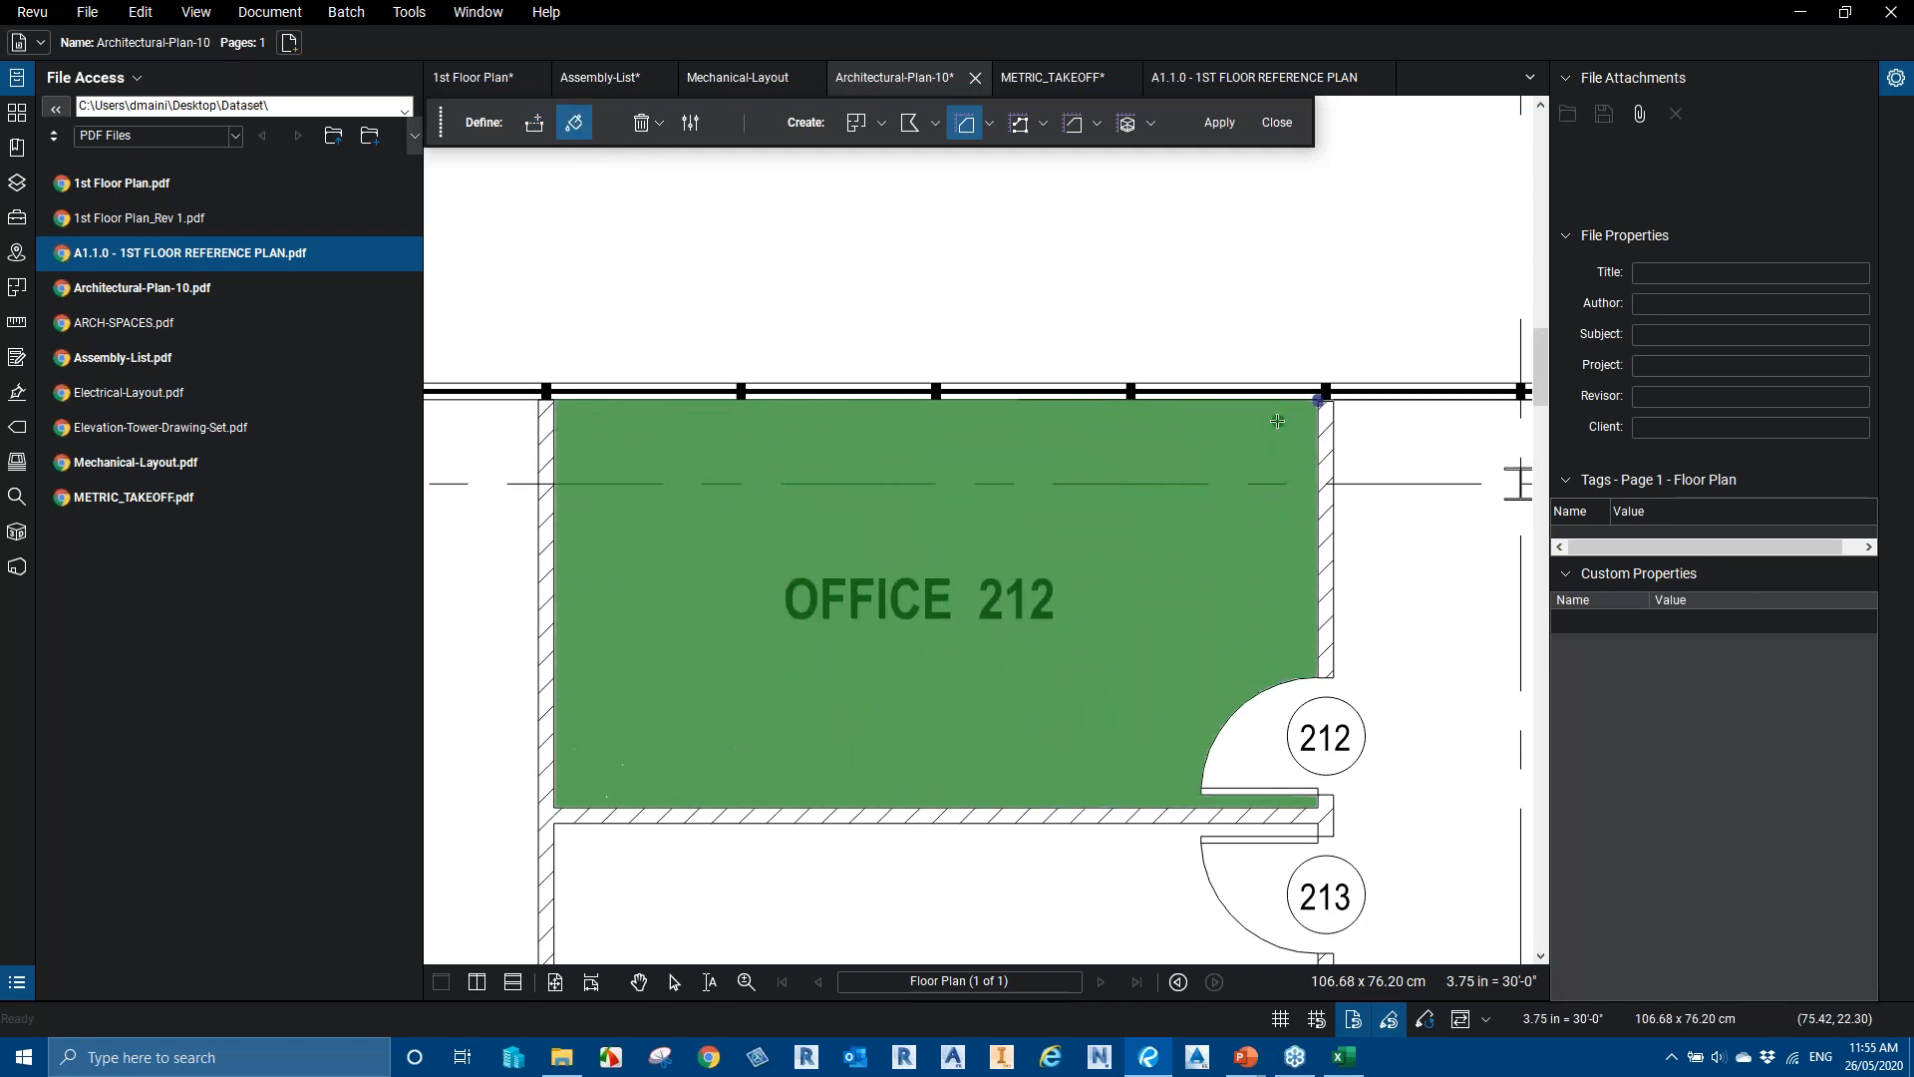
left_click(1904, 512)
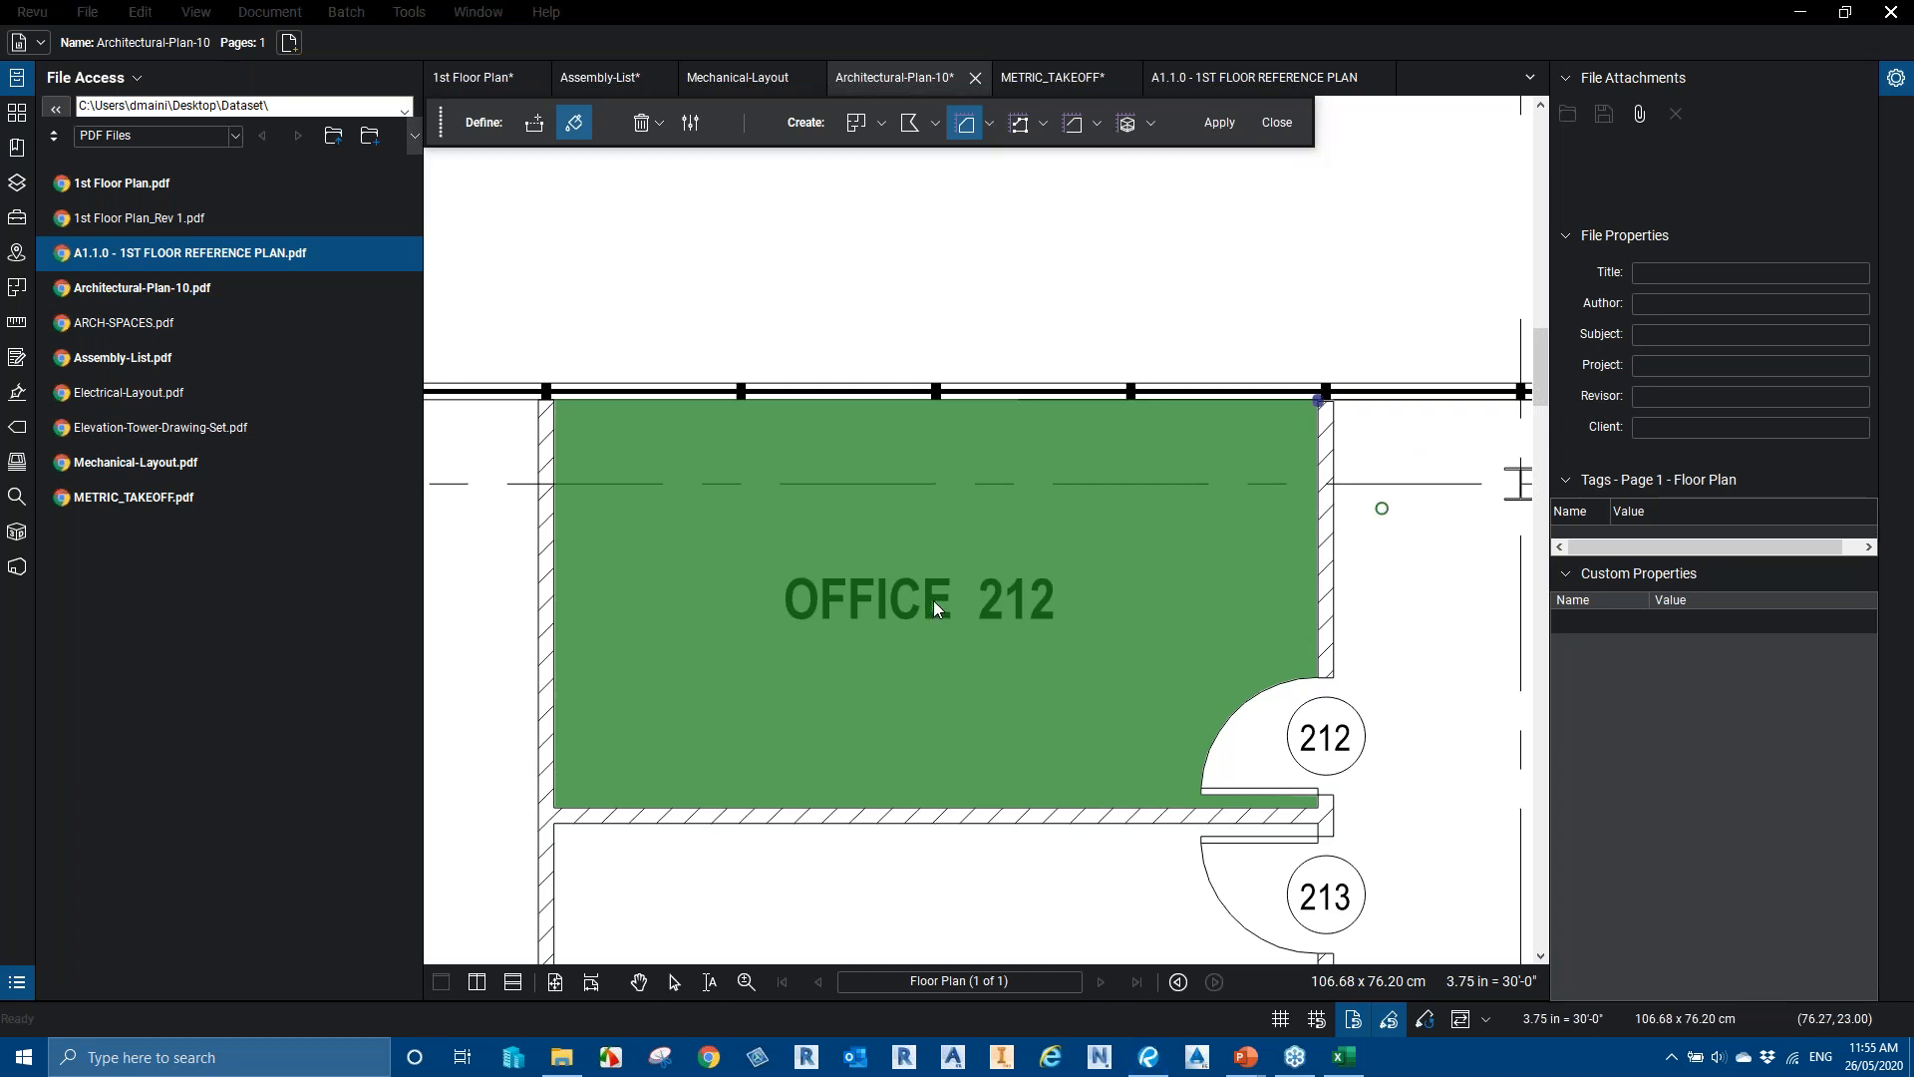